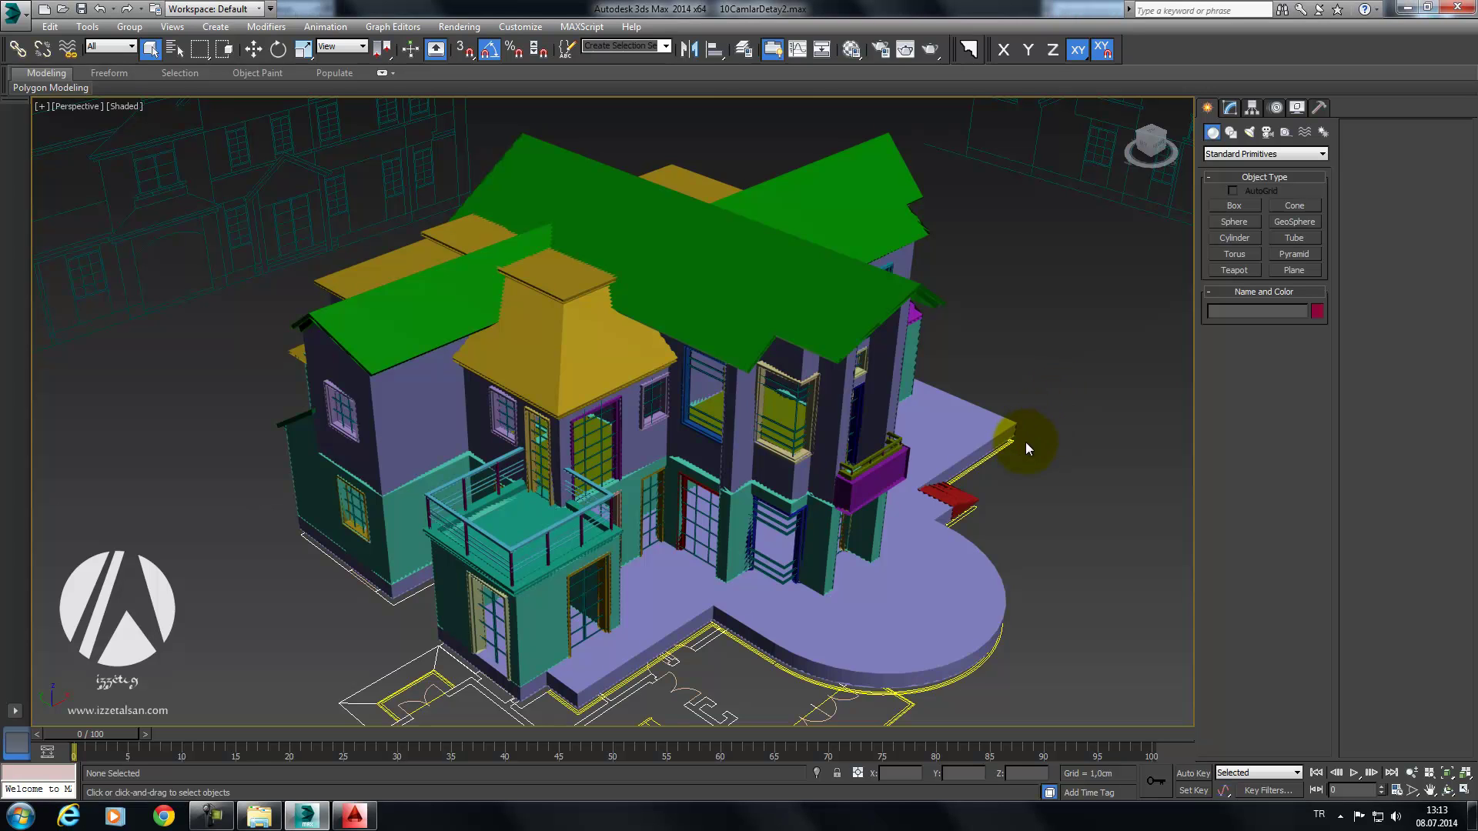
Step: Orbit and zoom around the house to inspect the window grid and bay window
mouse_move(1013, 455)
alt+middle_down()
mouse_move(797, 488)
mouse_move(840, 478)
mouse_move(881, 571)
alt+middle_up()
mouse_move(757, 583)
alt+middle_down()
mouse_move(875, 529)
mouse_move(852, 612)
mouse_move(620, 459)
mouse_move(693, 445)
mouse_move(769, 493)
alt+middle_up()
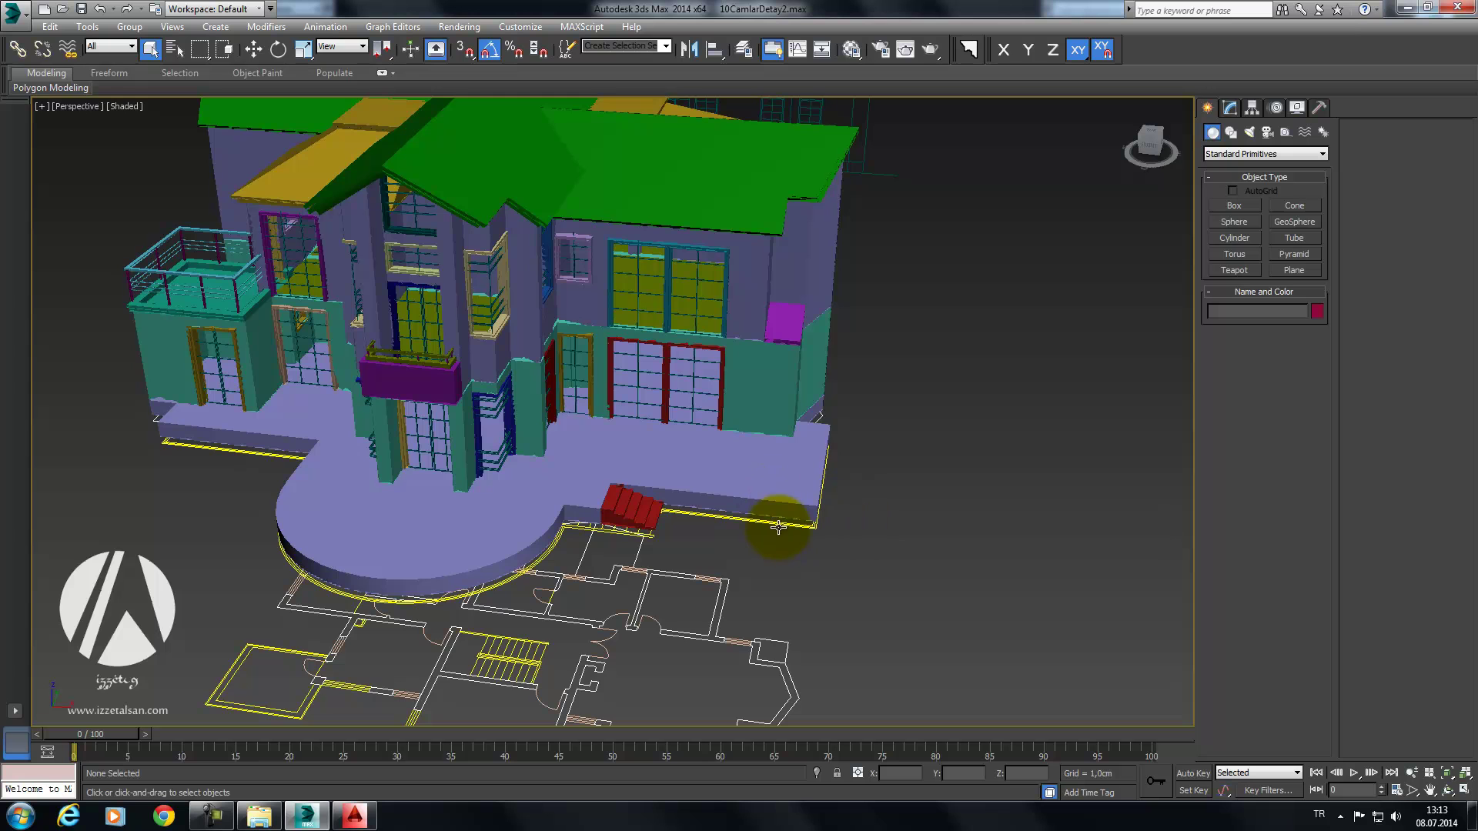
scroll(569, 682, down, 2)
scroll(604, 544, down, 2)
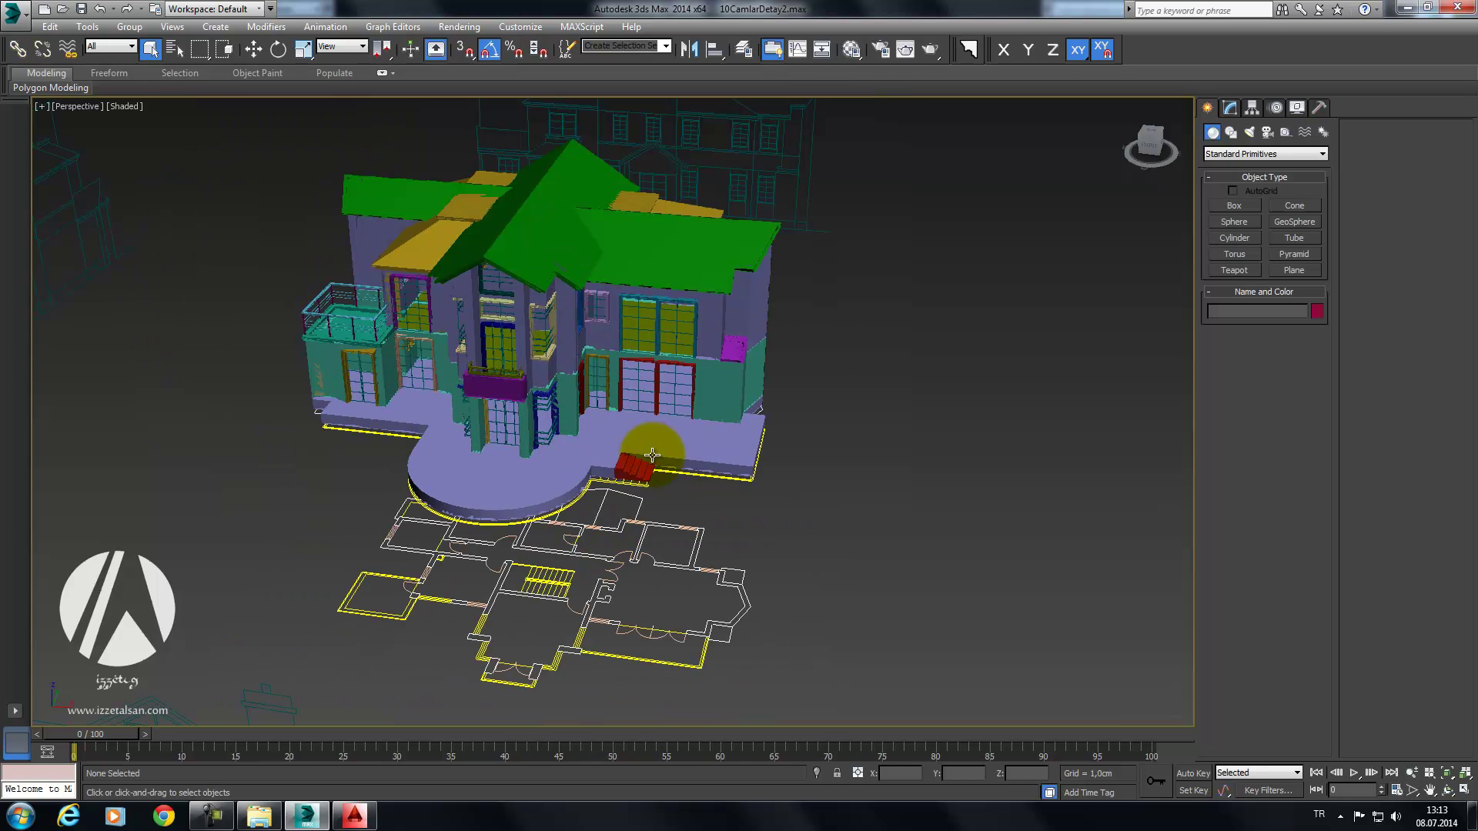
middle_drag(652, 455, 660, 350)
mouse_move(567, 526)
alt+middle_down()
mouse_move(593, 608)
mouse_move(752, 544)
mouse_move(653, 497)
alt+middle_up()
scroll(655, 492, up, 4)
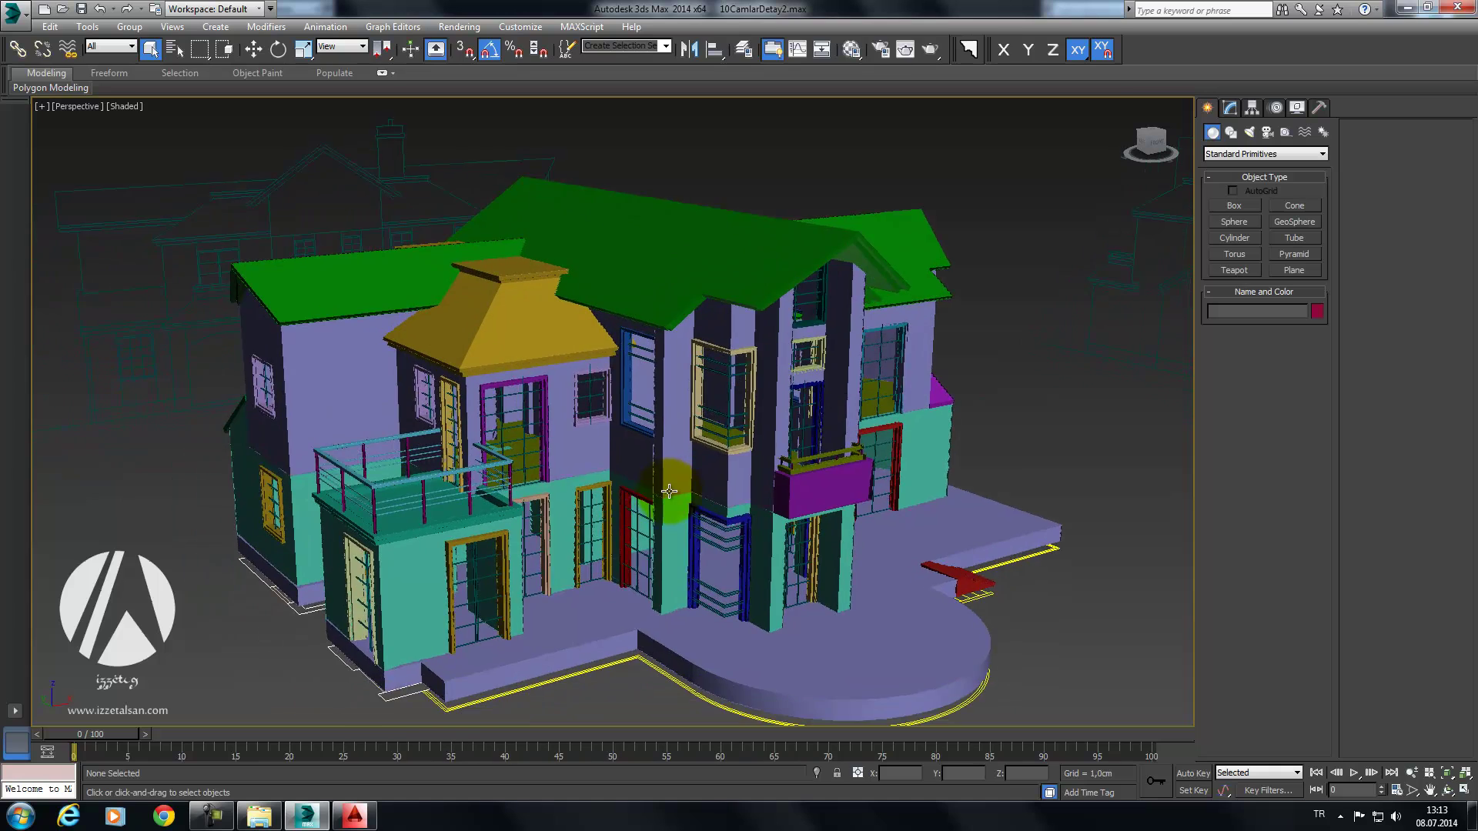
scroll(652, 497, up, 2)
scroll(548, 396, up, 2)
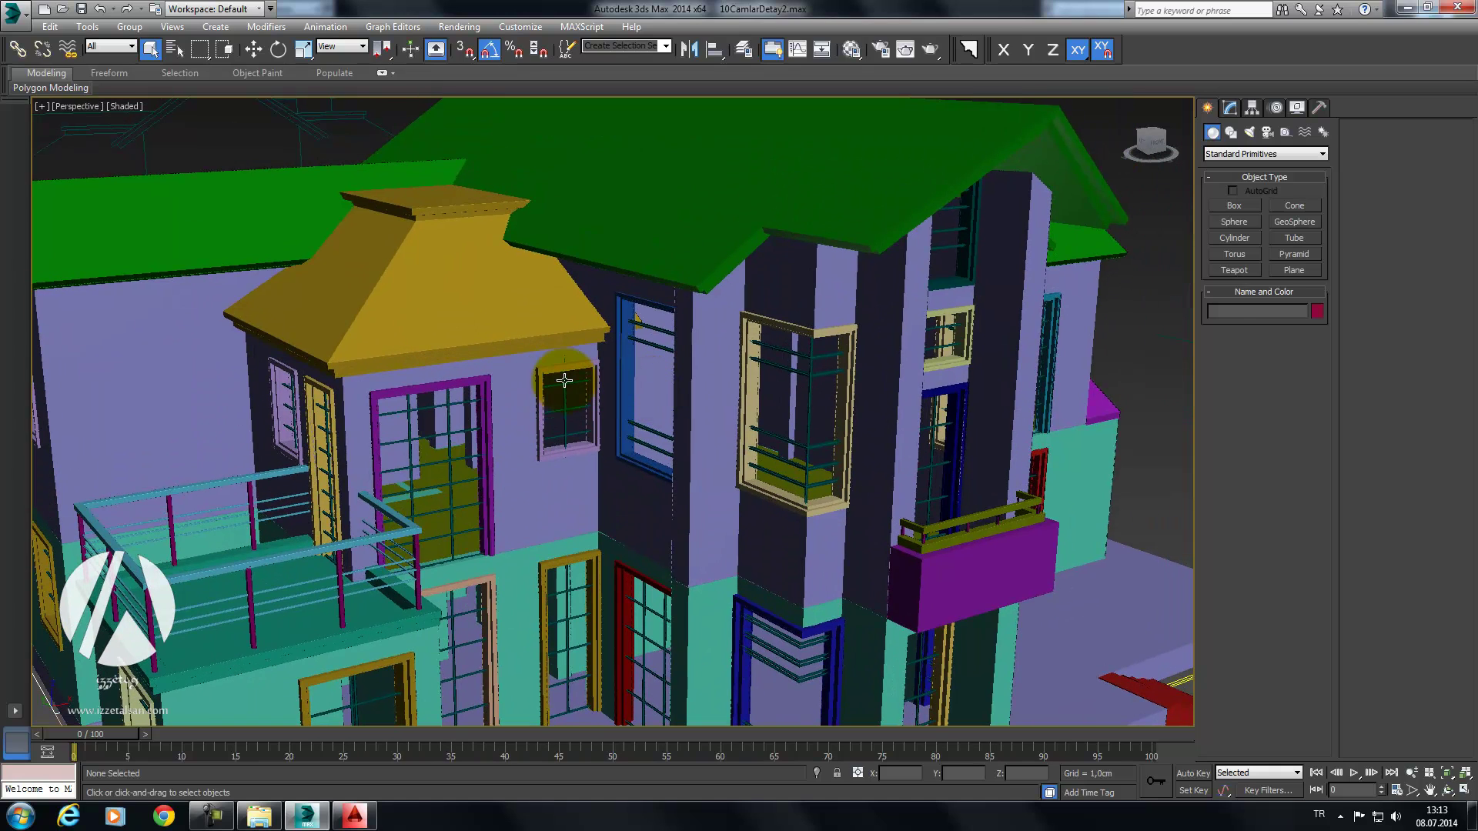
click(564, 380)
click(810, 319)
mouse_move(810, 319)
alt+middle_down()
mouse_move(645, 411)
mouse_move(651, 393)
alt+middle_up()
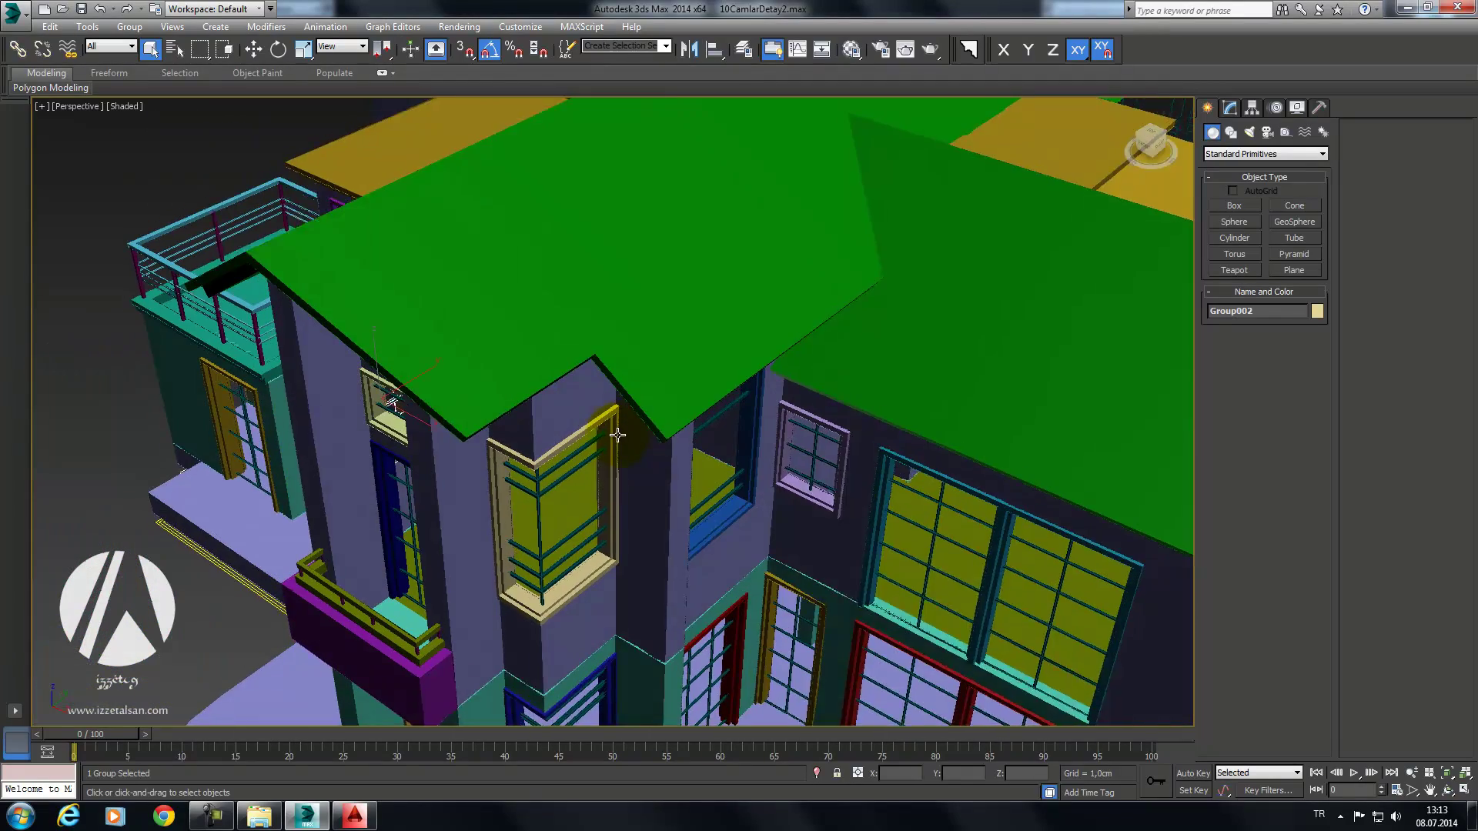
alt+middle_drag(606, 437, 548, 471)
Step: Orbit to examine the purple balcony, the plan from above and the tall yellow-framed window
click(510, 557)
mouse_move(510, 557)
alt+middle_down()
mouse_move(802, 495)
mouse_move(561, 445)
alt+middle_up()
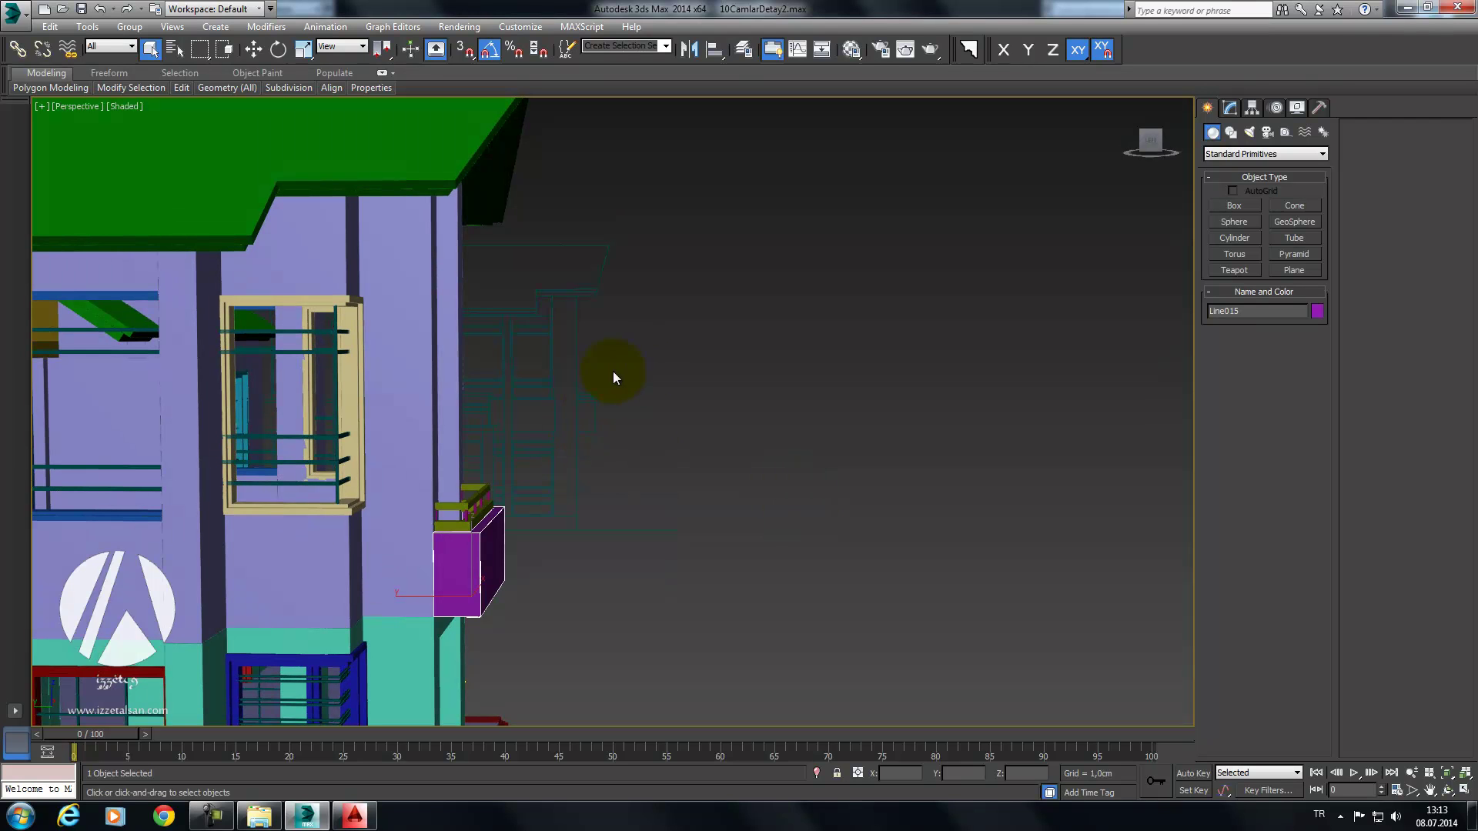
mouse_move(562, 468)
alt+middle_down()
mouse_move(594, 446)
mouse_move(578, 478)
alt+middle_up()
mouse_move(454, 578)
alt+middle_down()
mouse_move(478, 587)
mouse_move(415, 604)
mouse_move(551, 465)
mouse_move(624, 351)
mouse_move(637, 518)
mouse_move(764, 613)
alt+middle_up()
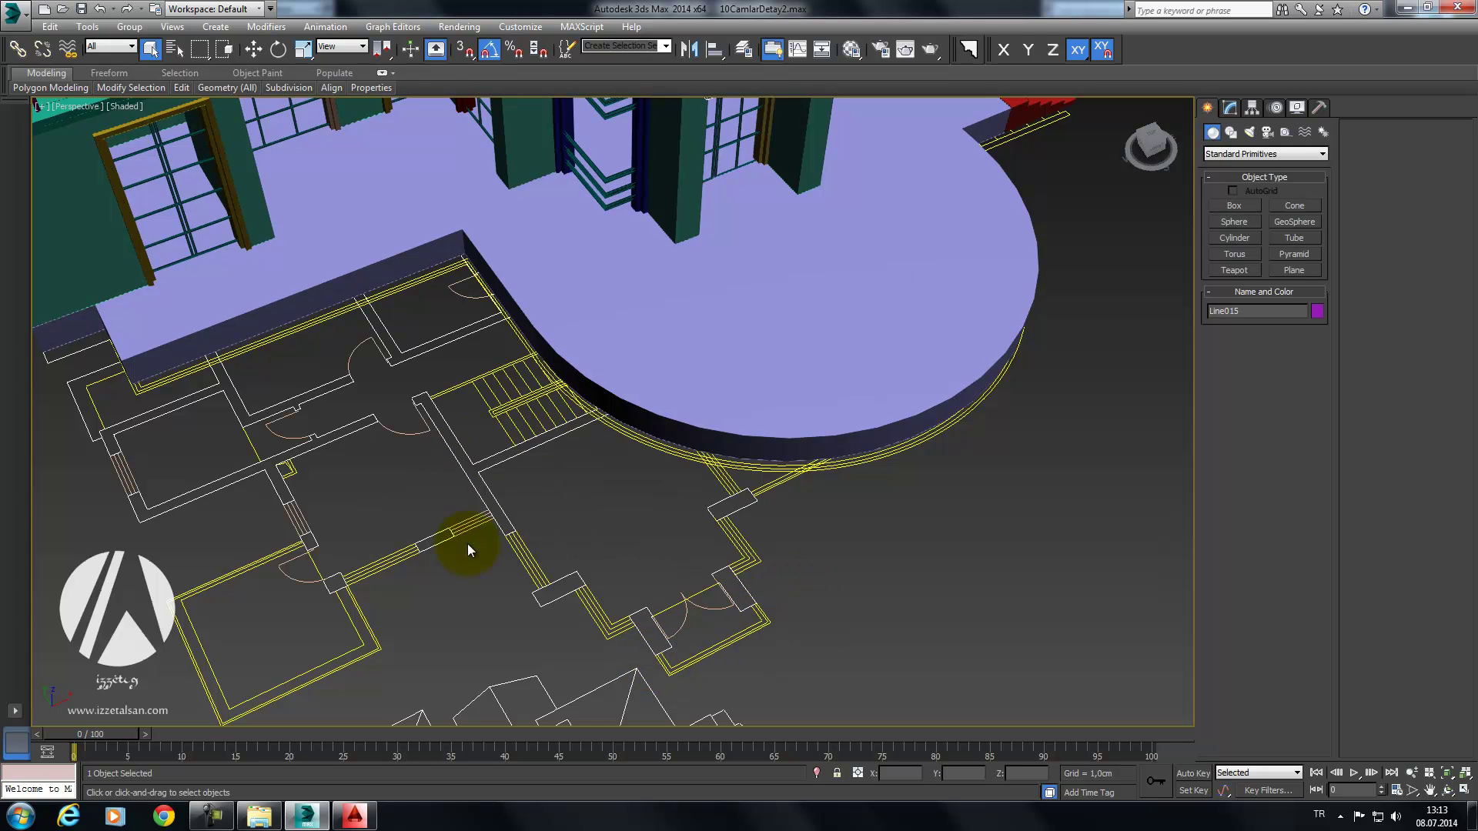
mouse_move(660, 663)
alt+middle_down()
mouse_move(779, 432)
mouse_move(716, 475)
mouse_move(696, 399)
mouse_move(802, 393)
mouse_move(750, 336)
alt+middle_up()
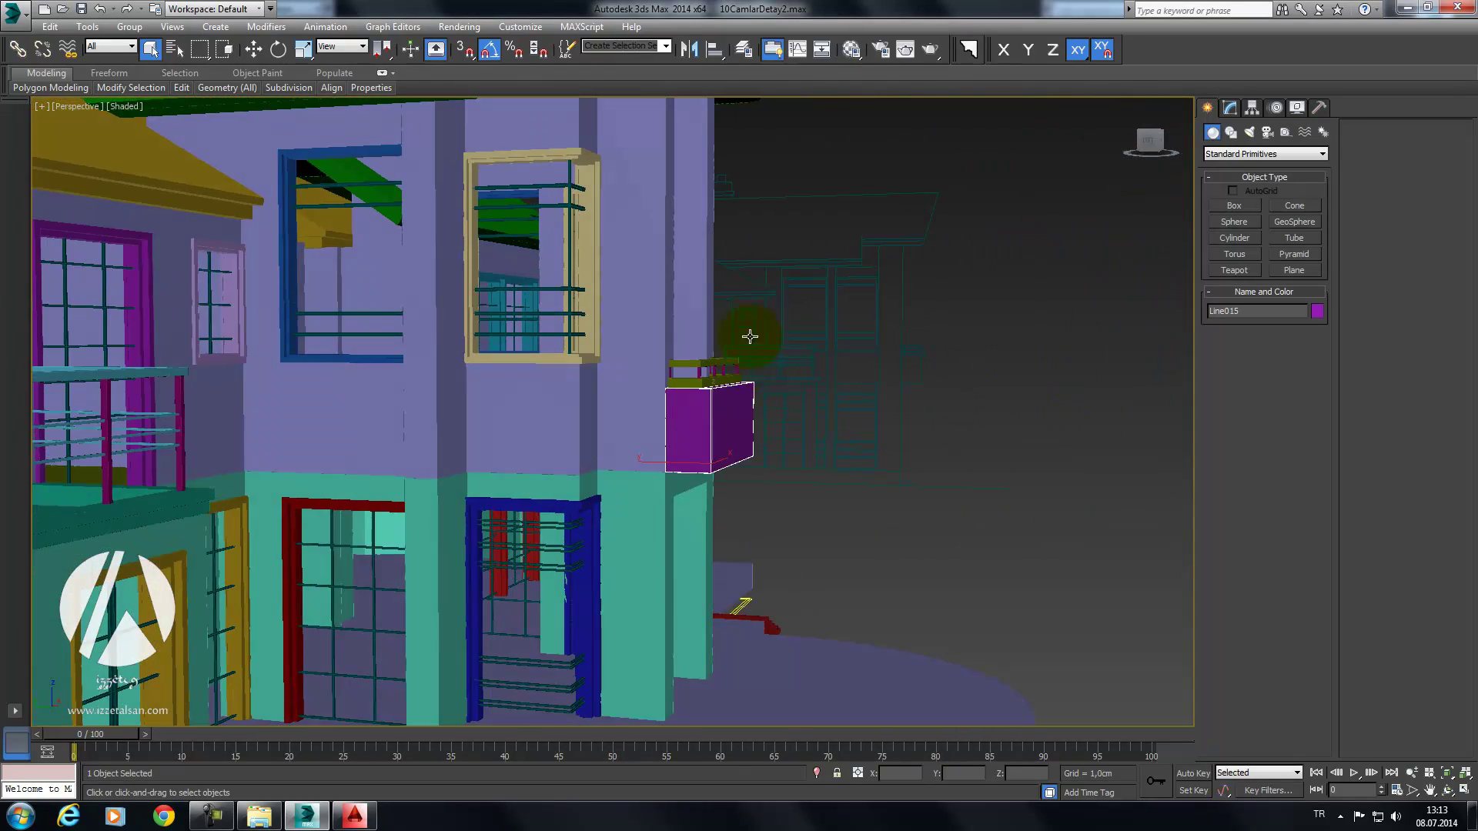
mouse_move(737, 401)
alt+middle_down()
mouse_move(594, 457)
mouse_move(493, 431)
mouse_move(556, 422)
mouse_move(778, 458)
mouse_move(605, 382)
alt+middle_up()
scroll(593, 457, down, 5)
scroll(556, 422, up, 5)
scroll(614, 438, down, 5)
scroll(778, 458, up, 5)
scroll(779, 458, down, 3)
scroll(650, 402, up, 5)
middle_drag(936, 418, 837, 264)
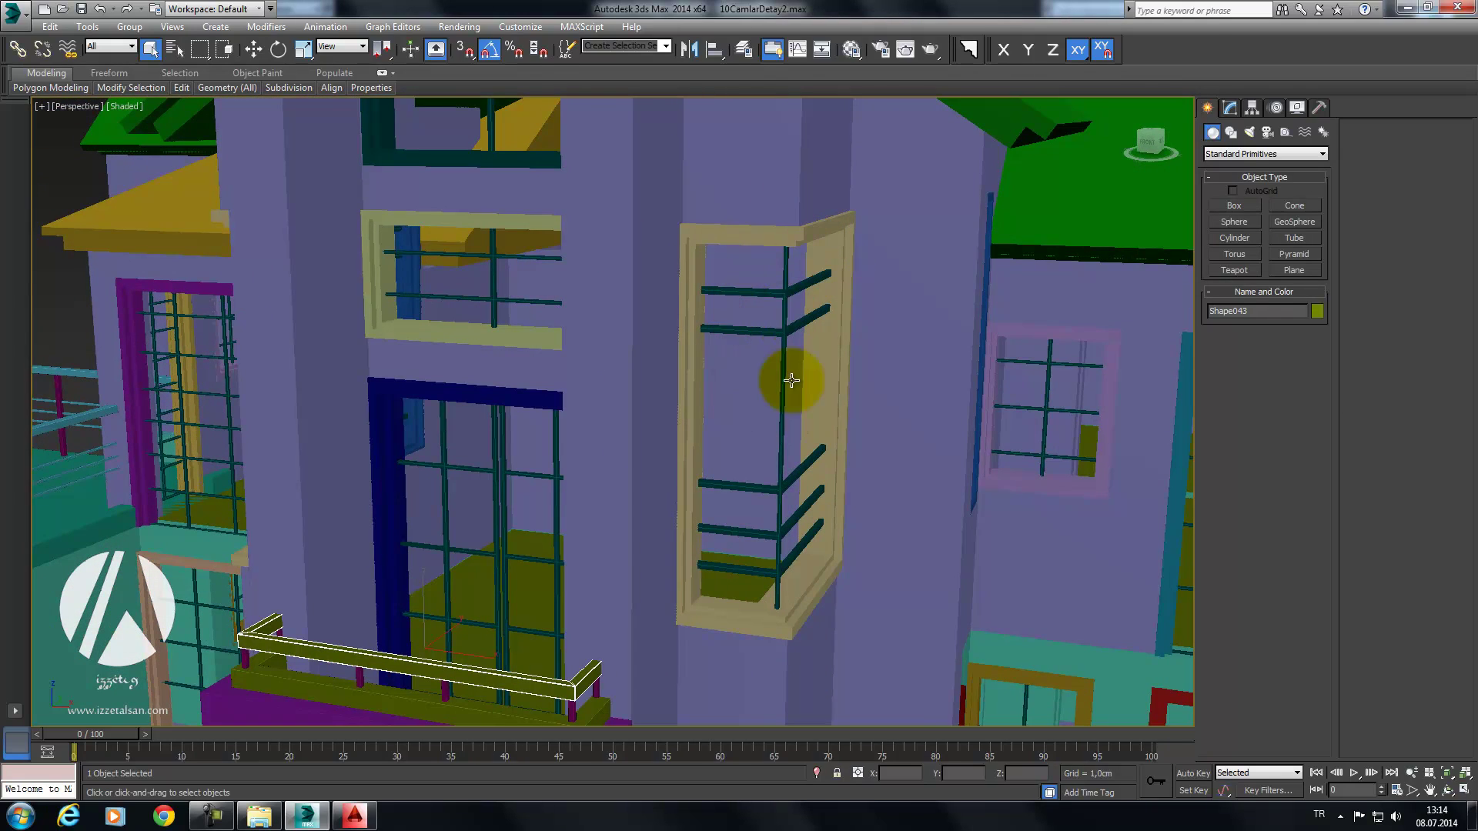
middle_drag(844, 336, 742, 213)
mouse_move(727, 438)
alt+middle_down()
mouse_move(687, 462)
mouse_move(779, 314)
mouse_move(746, 347)
mouse_move(745, 373)
mouse_move(663, 327)
alt+middle_up()
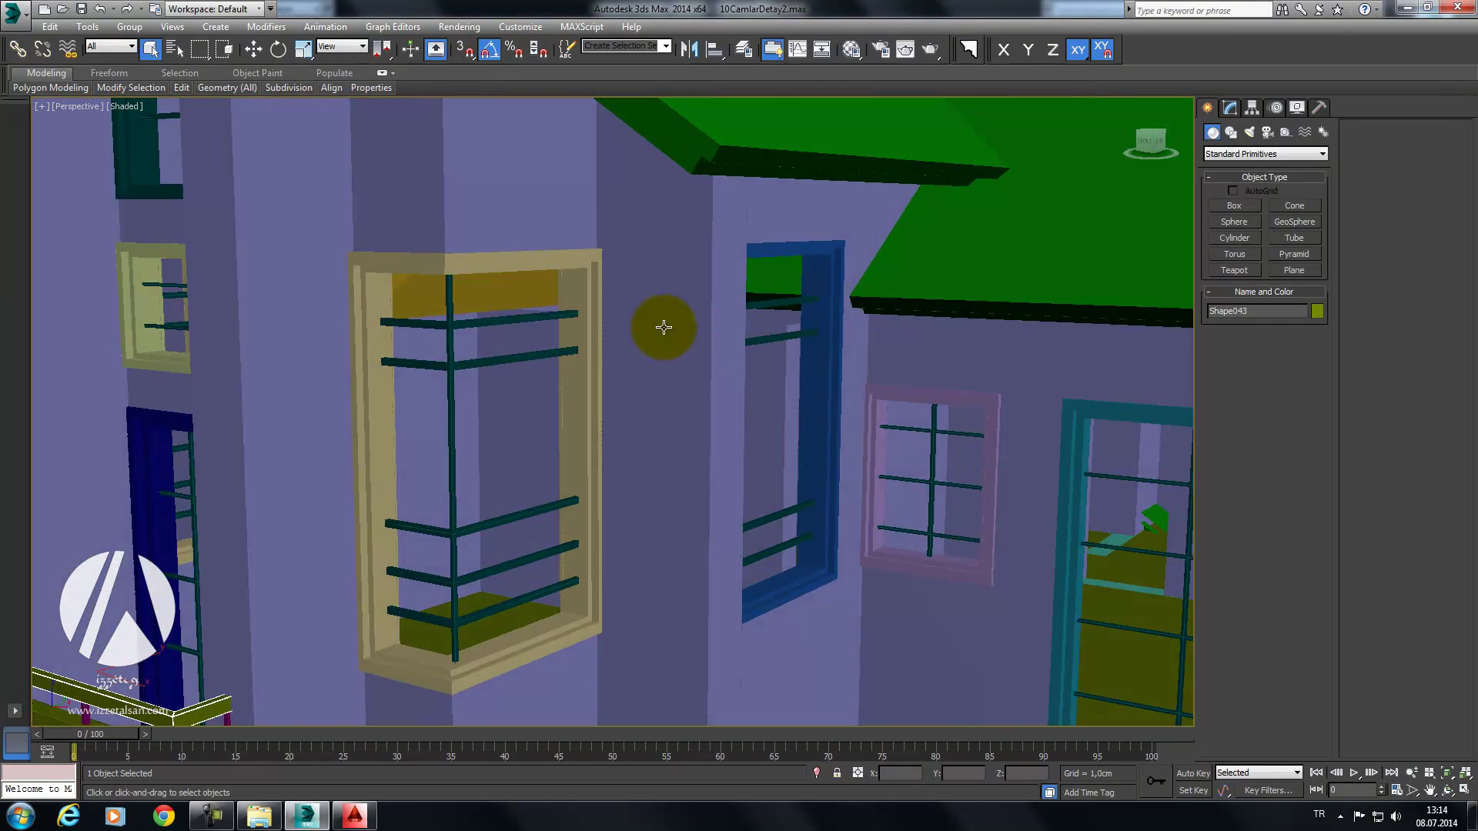
mouse_move(534, 288)
alt+middle_down()
mouse_move(554, 288)
mouse_move(544, 314)
mouse_move(588, 436)
mouse_move(608, 343)
mouse_move(542, 410)
alt+middle_up()
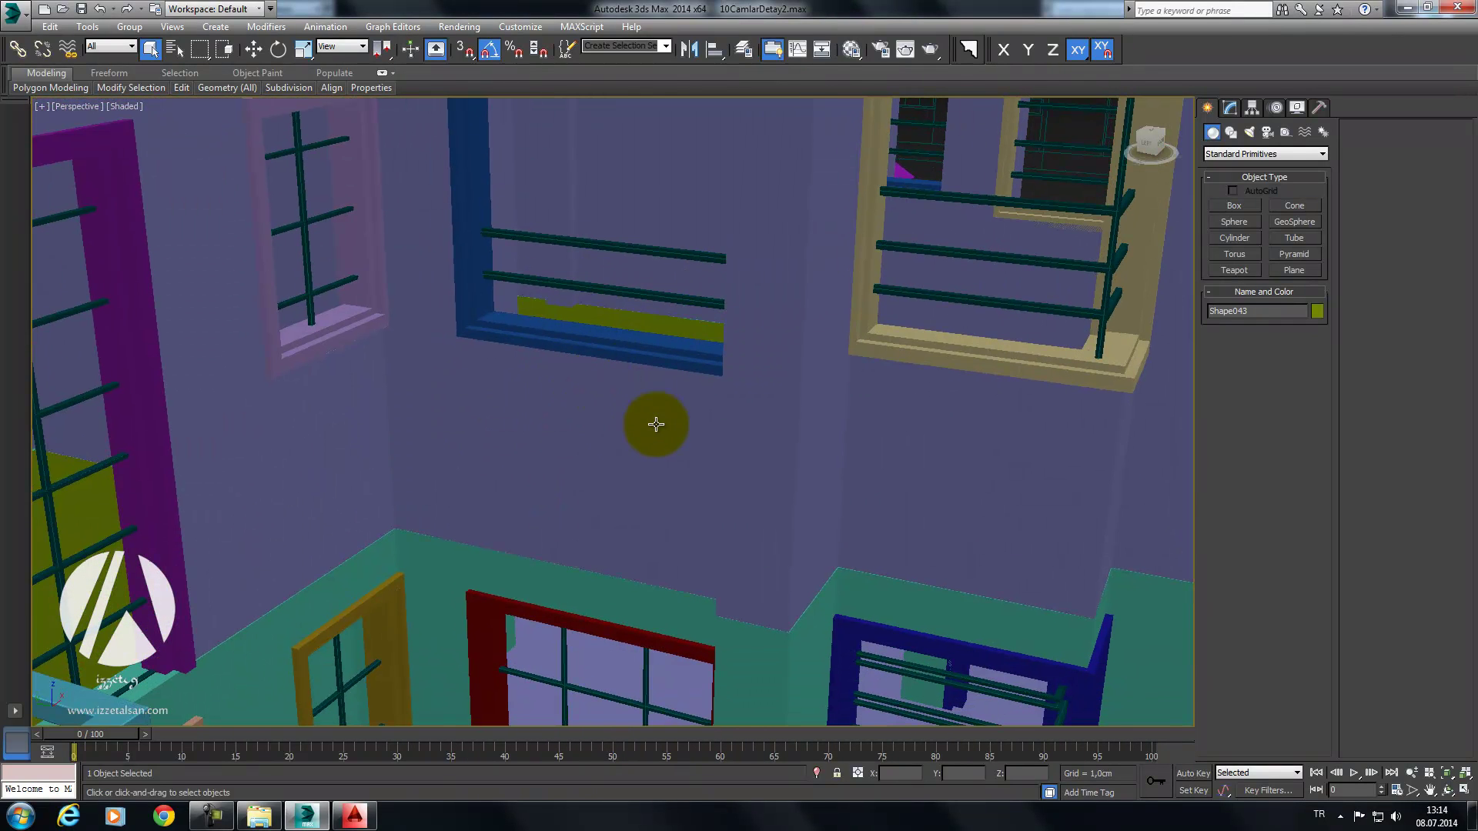
click(656, 424)
Step: Turn on Shaded + Edged Faces and orbit to inspect the roof and left wing
key(F4)
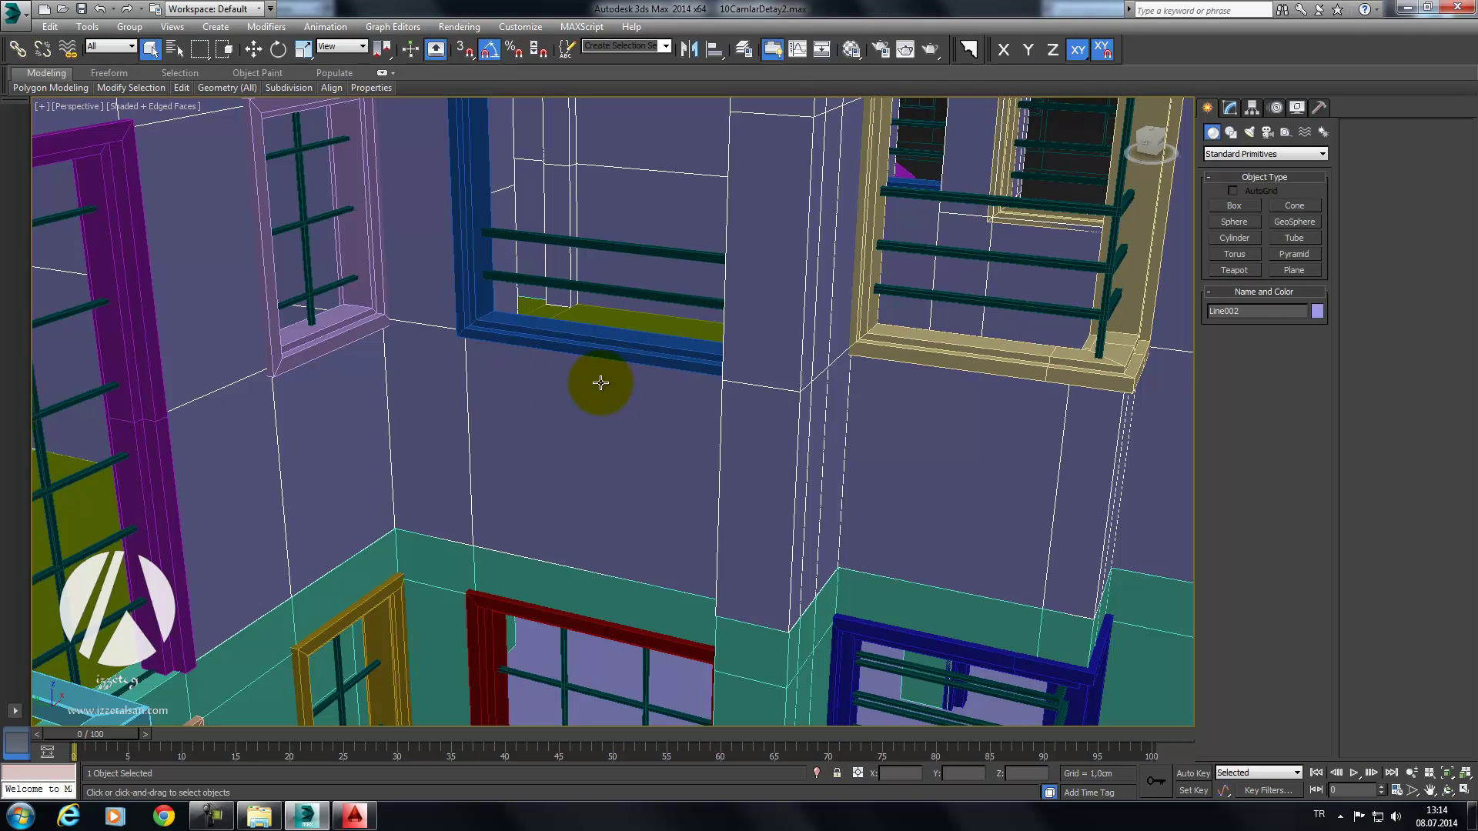
mouse_move(713, 442)
alt+middle_down()
mouse_move(683, 495)
mouse_move(626, 528)
mouse_move(396, 354)
alt+middle_up()
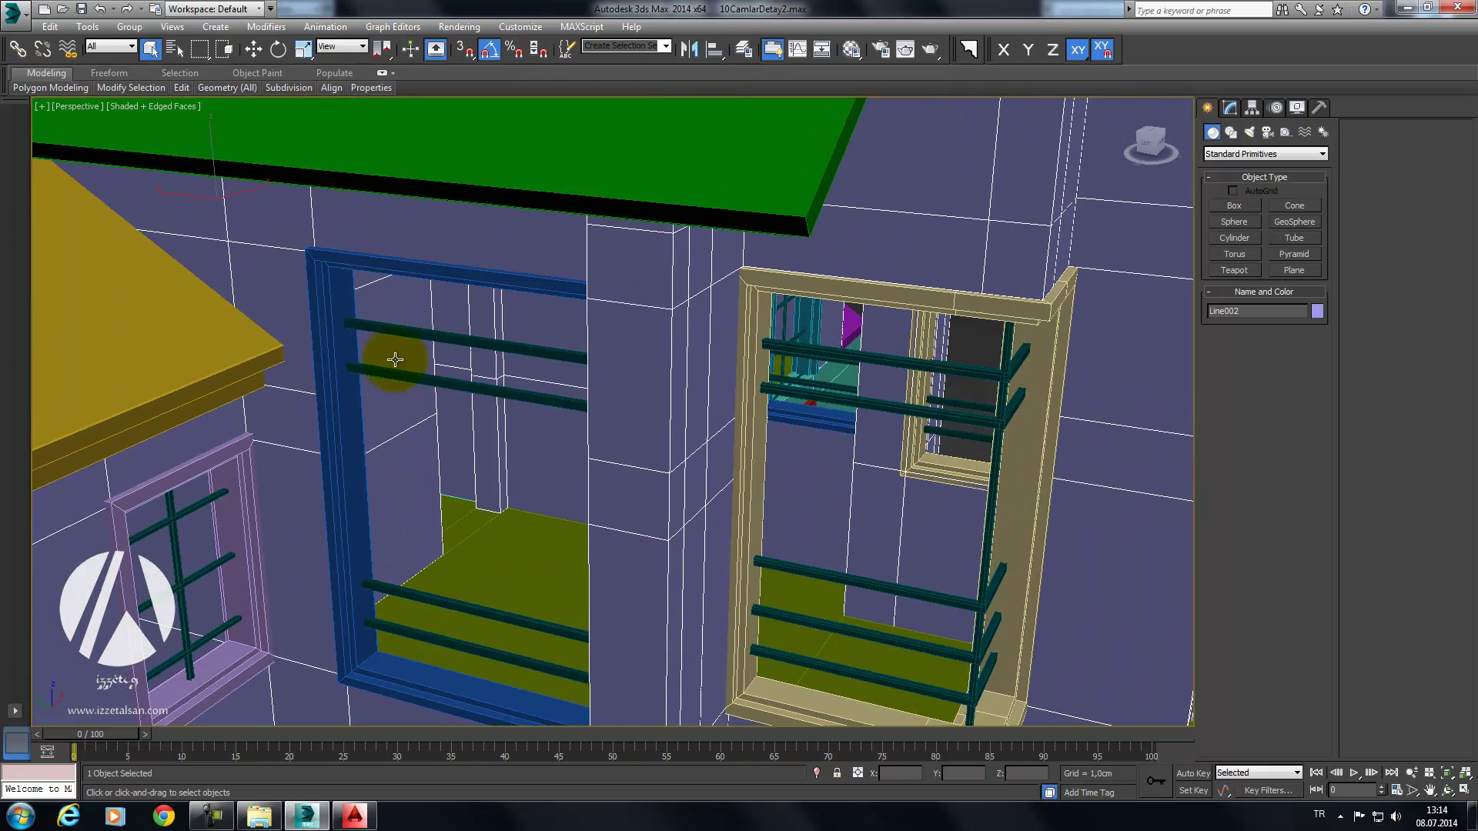
mouse_move(627, 391)
alt+middle_down()
mouse_move(593, 390)
mouse_move(739, 384)
mouse_move(765, 353)
mouse_move(795, 382)
mouse_move(789, 405)
alt+middle_up()
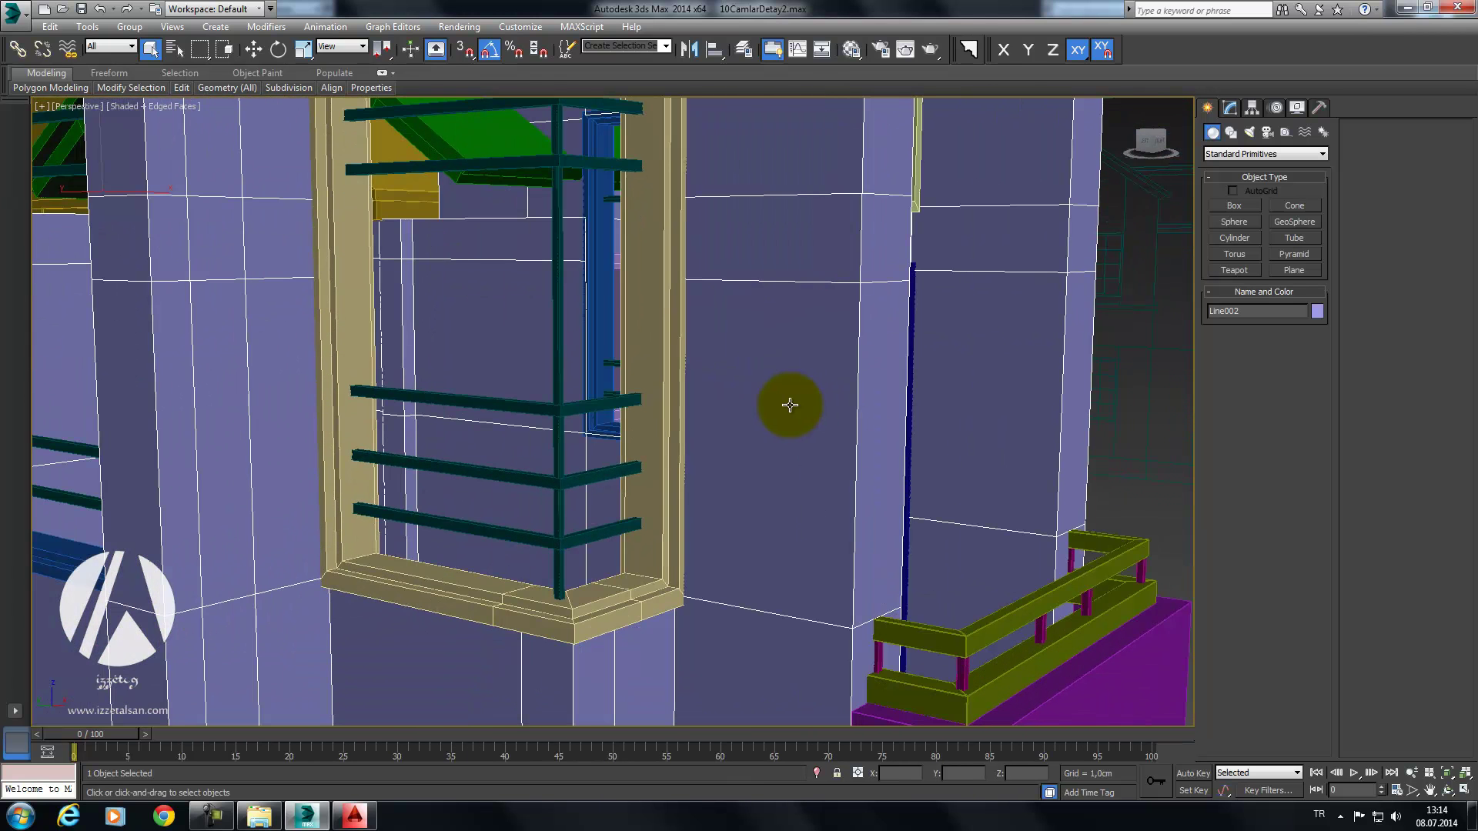
scroll(839, 429, down, 1)
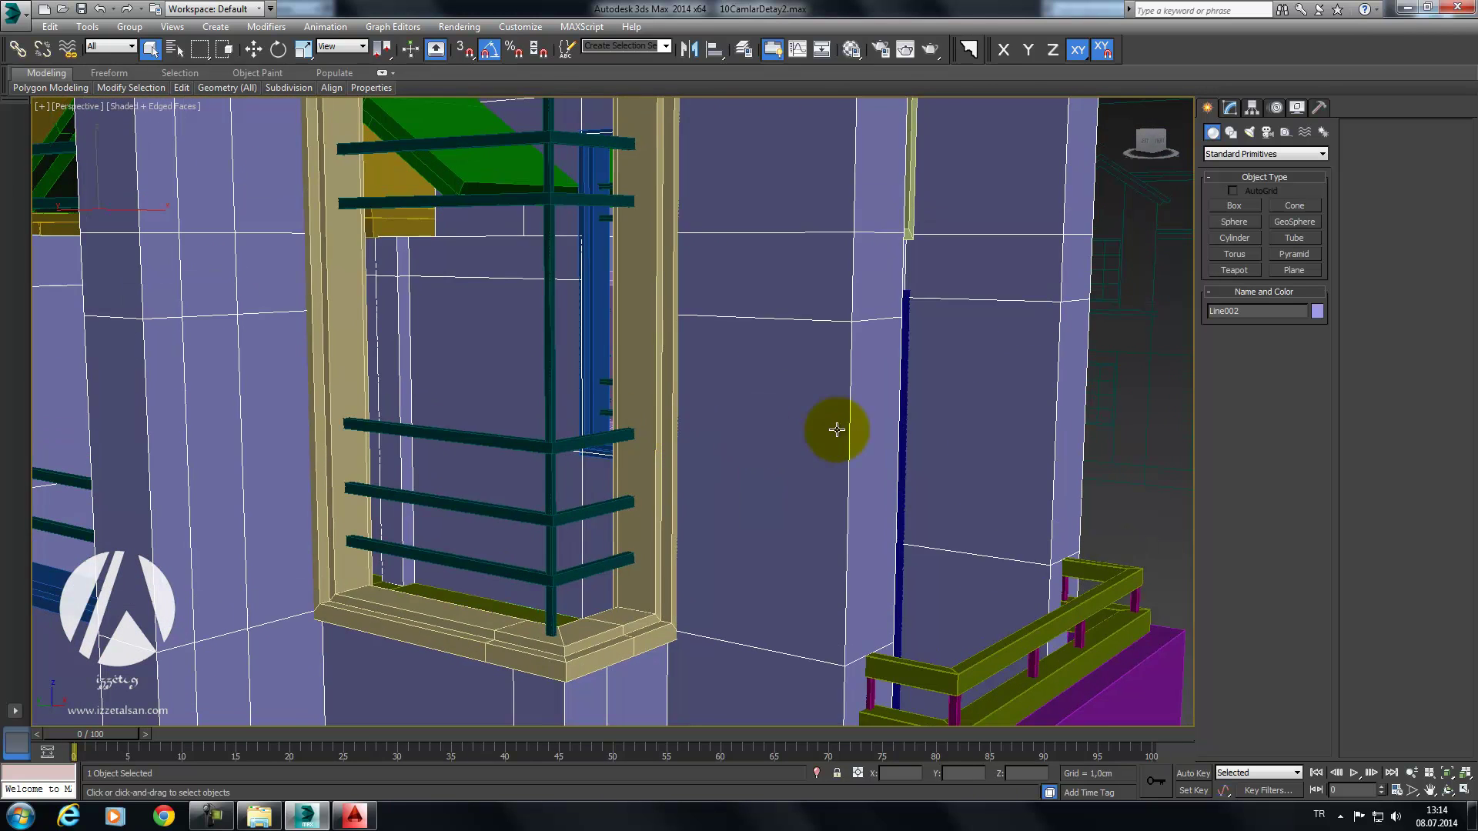
scroll(963, 518, down, 3)
click(958, 523)
scroll(859, 527, down, 3)
mouse_move(859, 528)
alt+middle_down()
mouse_move(653, 519)
mouse_move(795, 485)
mouse_move(729, 498)
alt+middle_up()
scroll(520, 278, up, 5)
alt+middle_drag(521, 277, 538, 245)
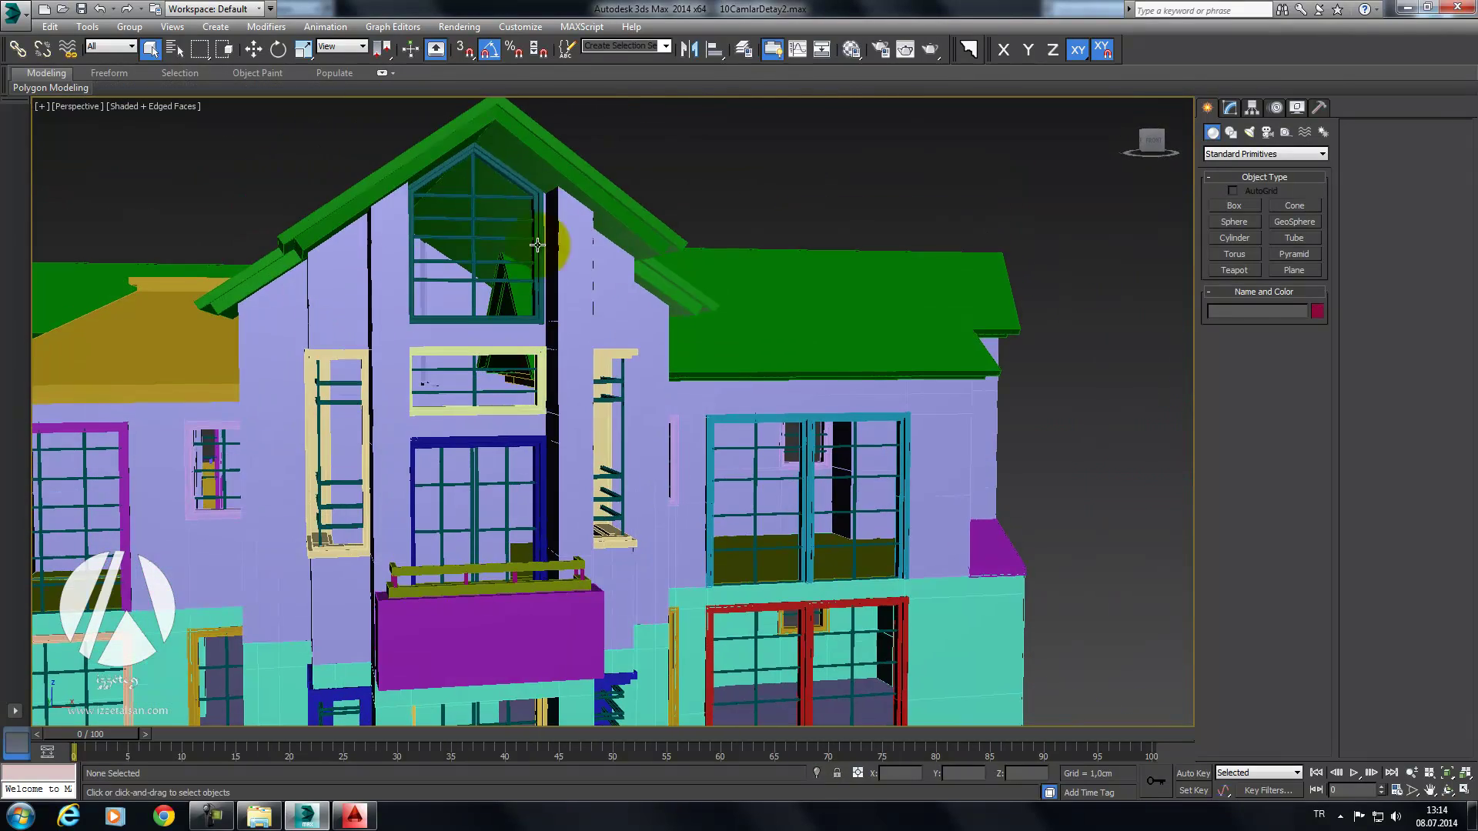
middle_drag(488, 161, 465, 208)
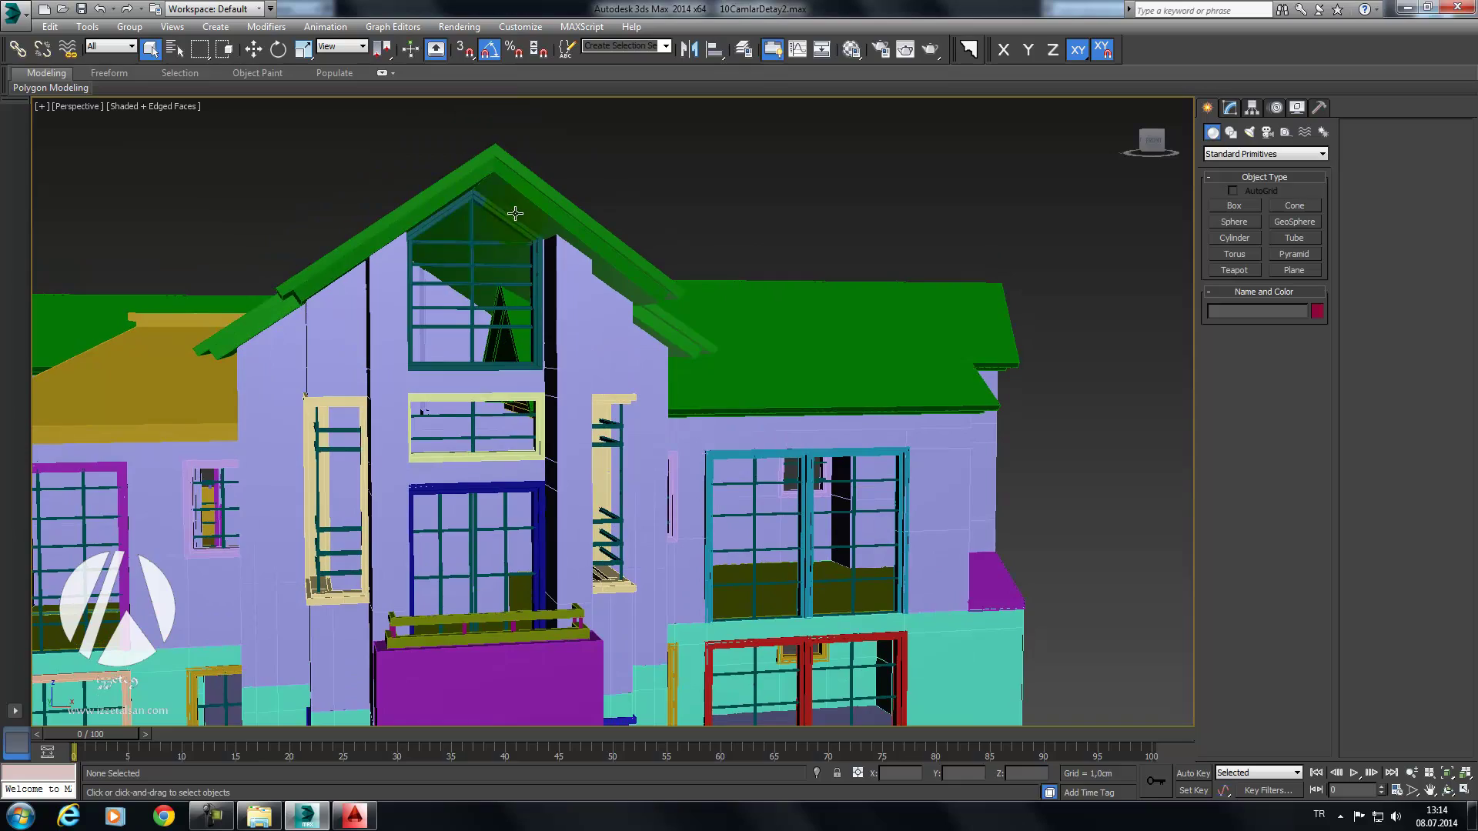
mouse_move(474, 310)
alt+middle_down()
mouse_move(501, 264)
mouse_move(538, 270)
mouse_move(452, 264)
mouse_move(452, 287)
mouse_move(617, 257)
mouse_move(606, 266)
mouse_move(667, 270)
mouse_move(702, 316)
alt+middle_up()
Step: Zoom and orbit around the central gable, ending on a high view down onto the floor plan
scroll(693, 372, down, 3)
mouse_move(692, 373)
middle_down()
mouse_move(666, 279)
mouse_move(594, 273)
middle_up()
scroll(666, 279, down, 2)
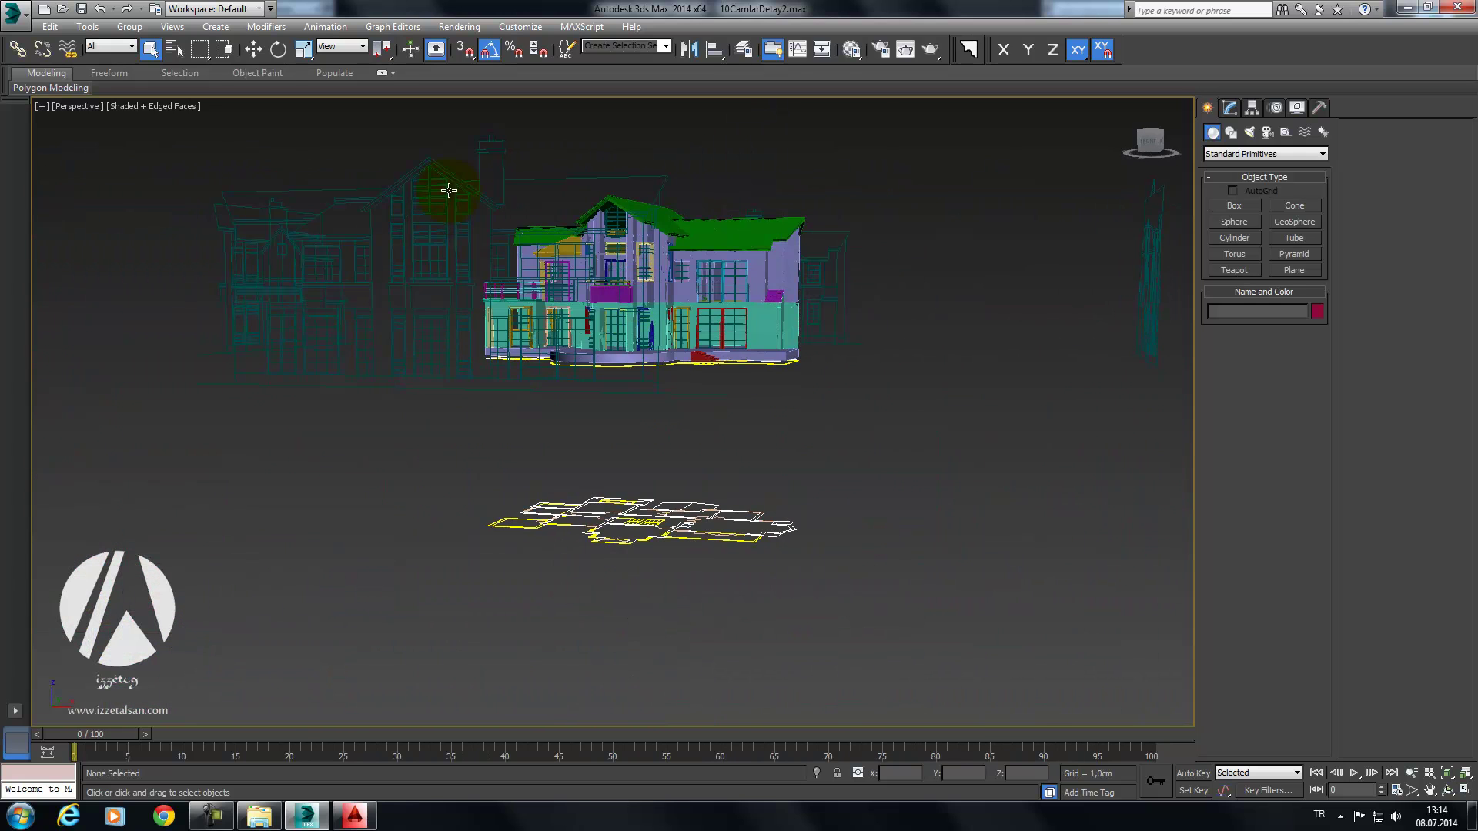
scroll(492, 291, up, 1)
scroll(494, 285, up, 3)
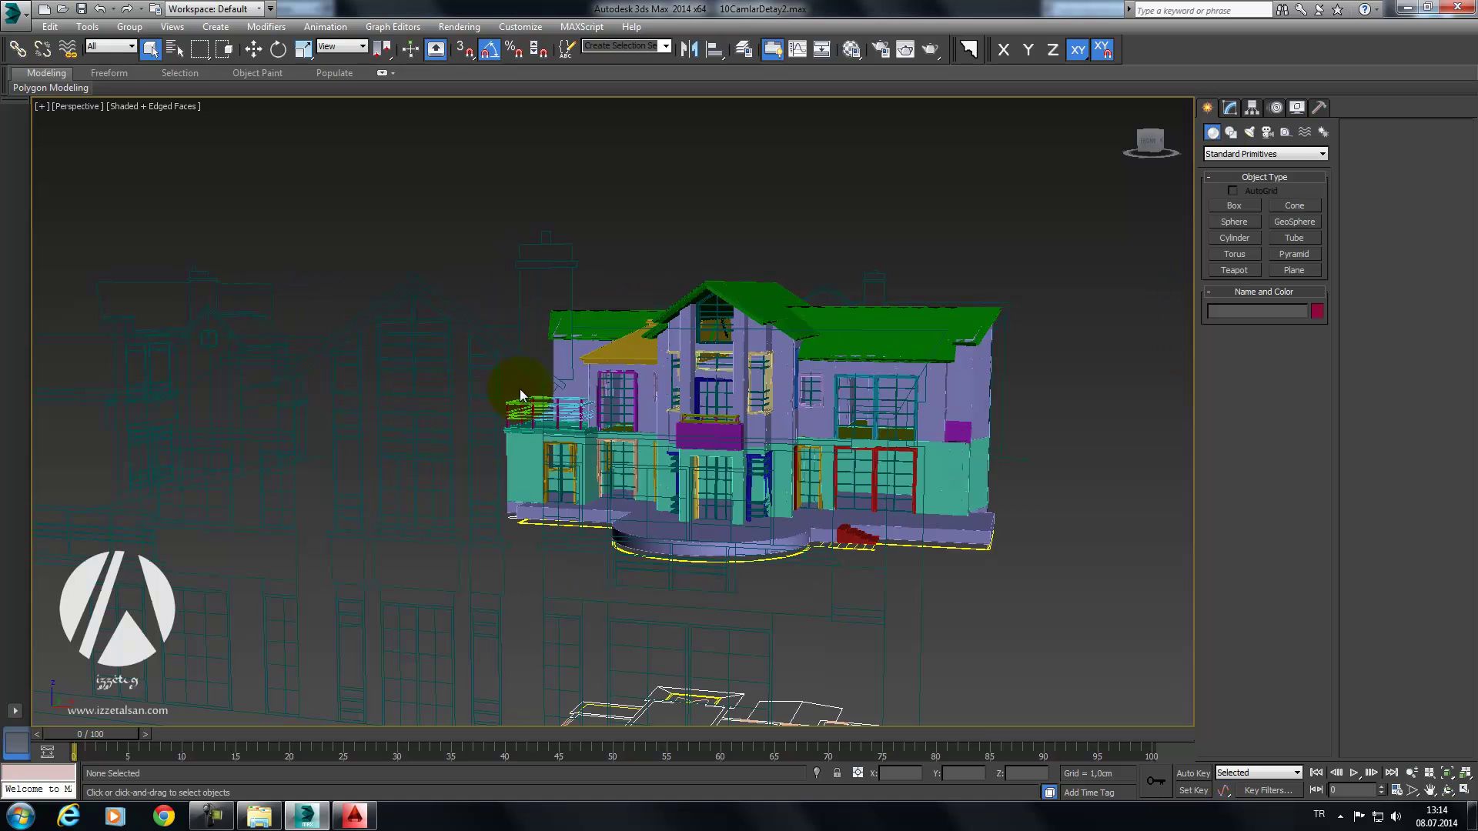
scroll(685, 331, up, 2)
scroll(719, 348, up, 3)
scroll(719, 254, up, 3)
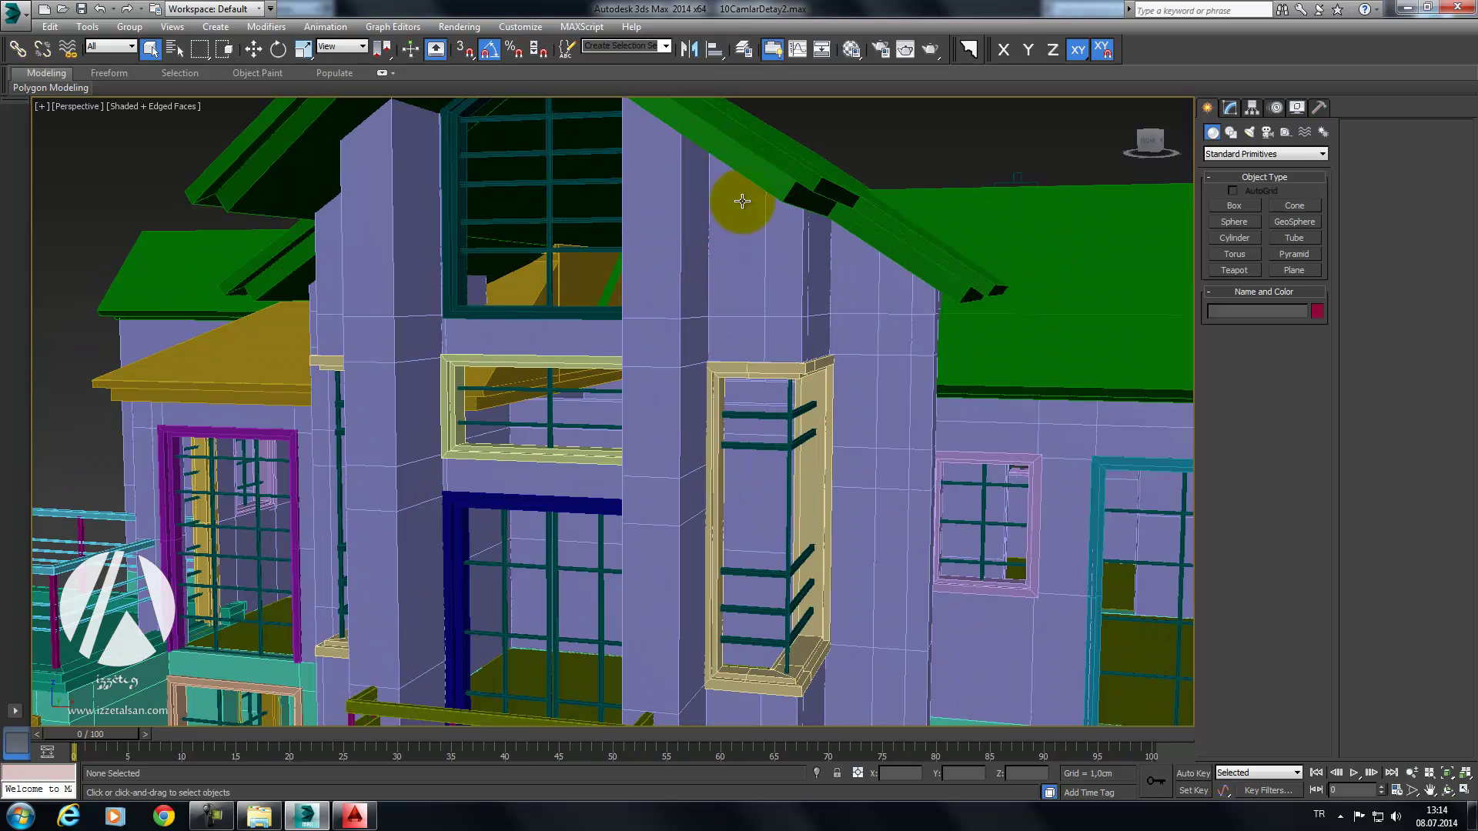
alt+middle_drag(494, 256, 850, 231)
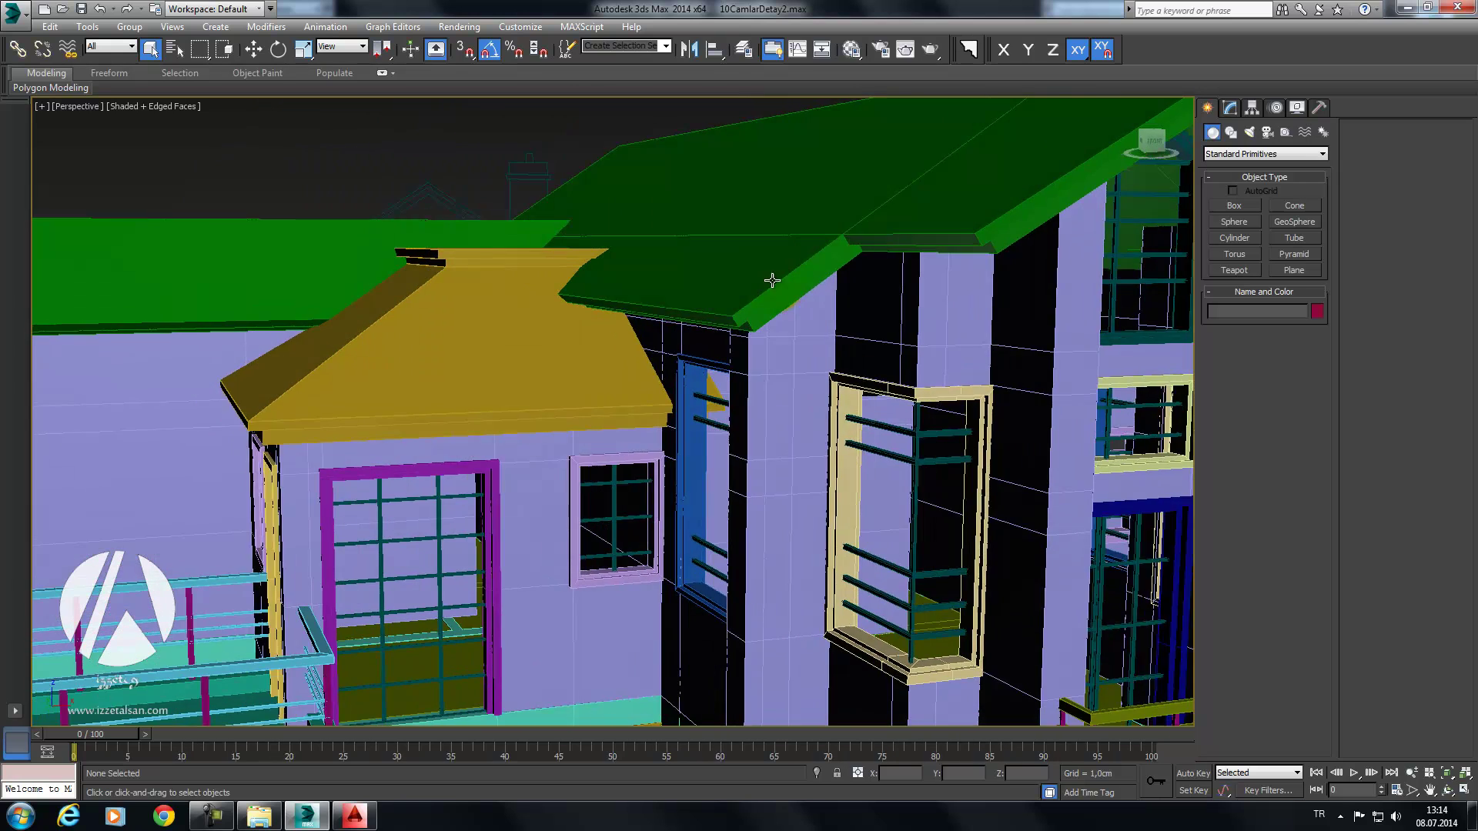
middle_drag(775, 313, 751, 301)
scroll(750, 302, down, 3)
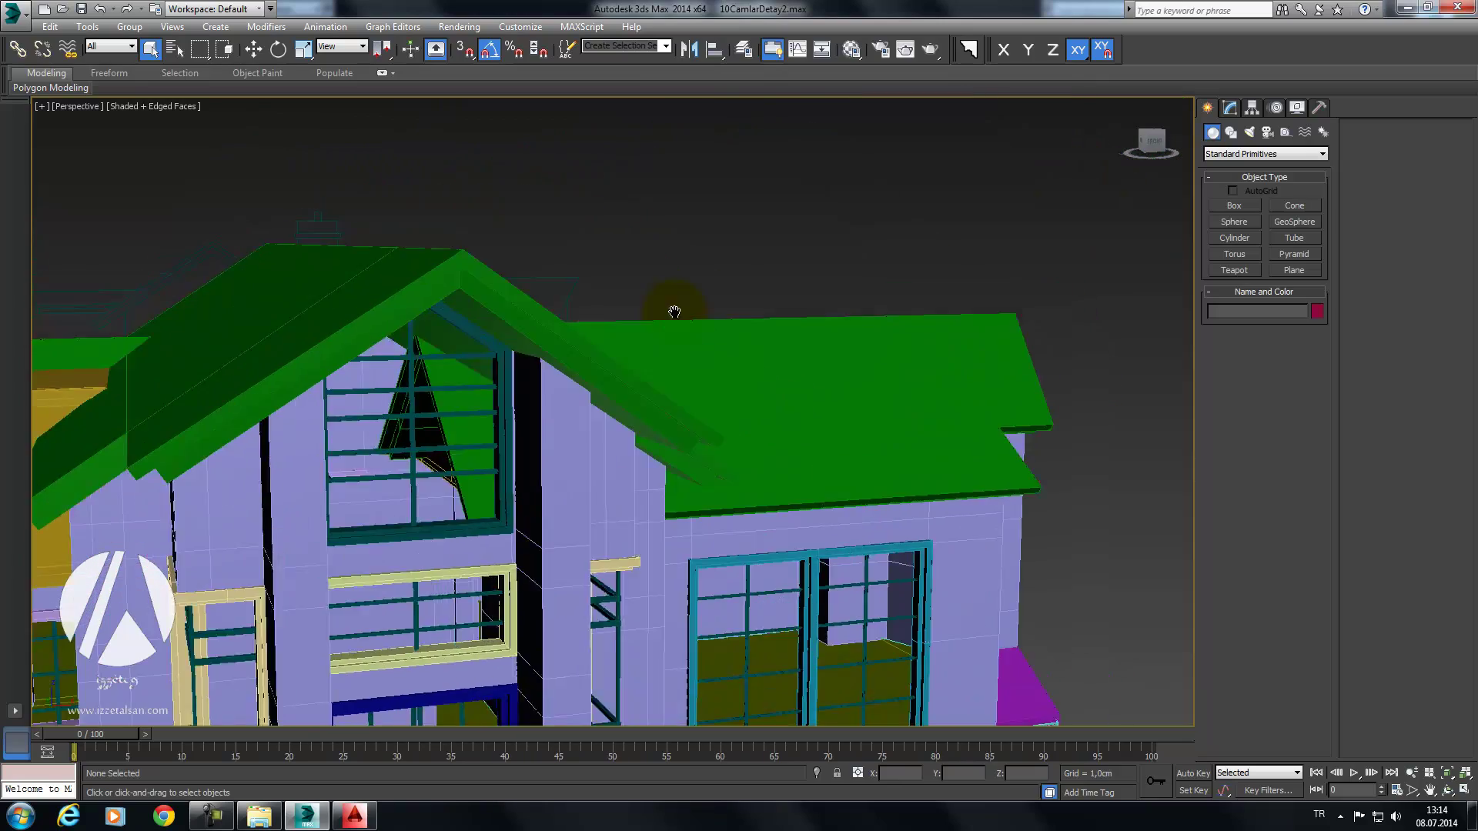
scroll(670, 307, down, 3)
scroll(613, 303, down, 3)
alt+middle_drag(555, 320, 712, 523)
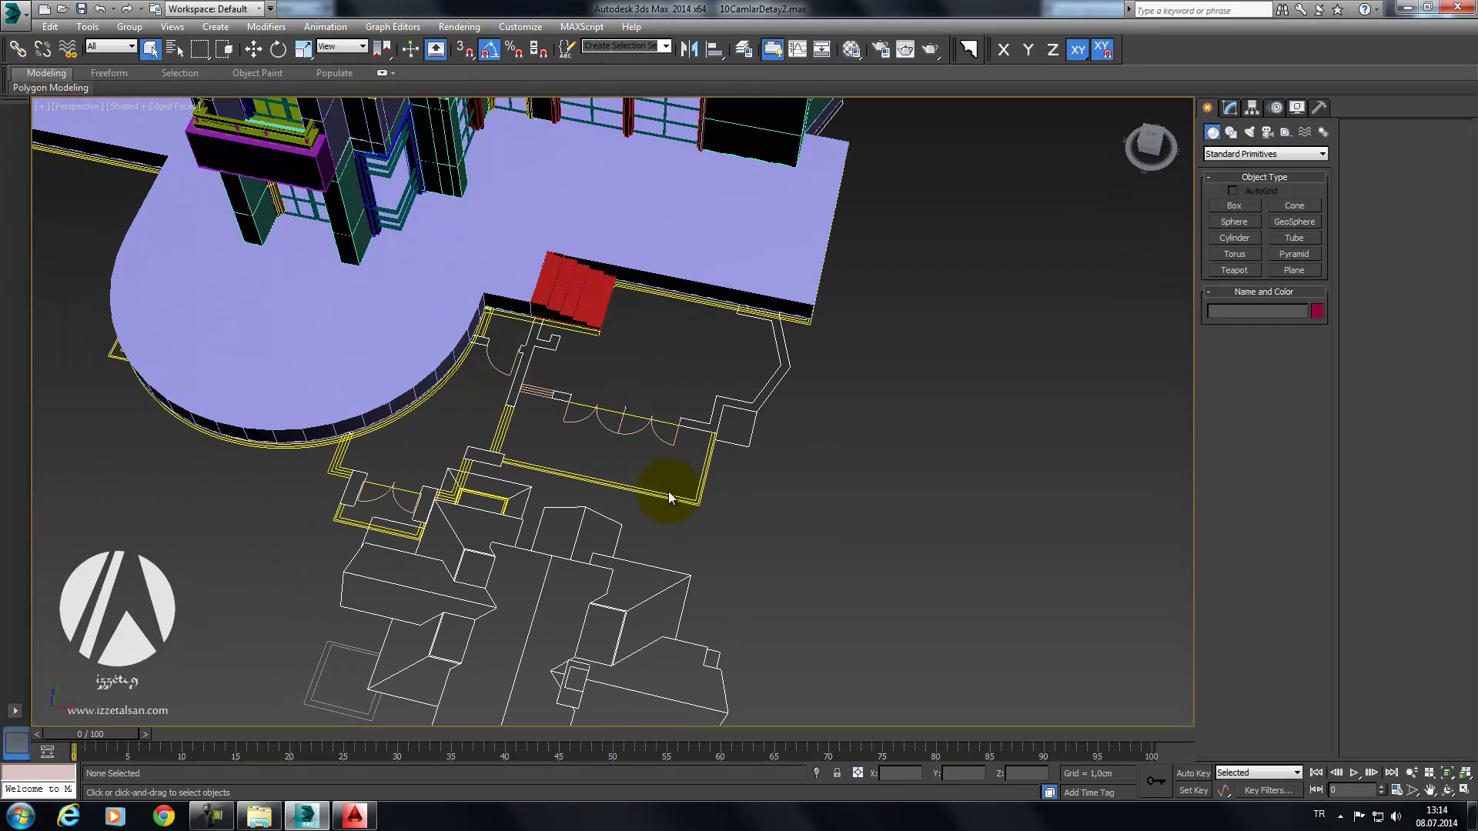
Step: Isolate the selected floor plan and frame it in the viewport
right_click(646, 495)
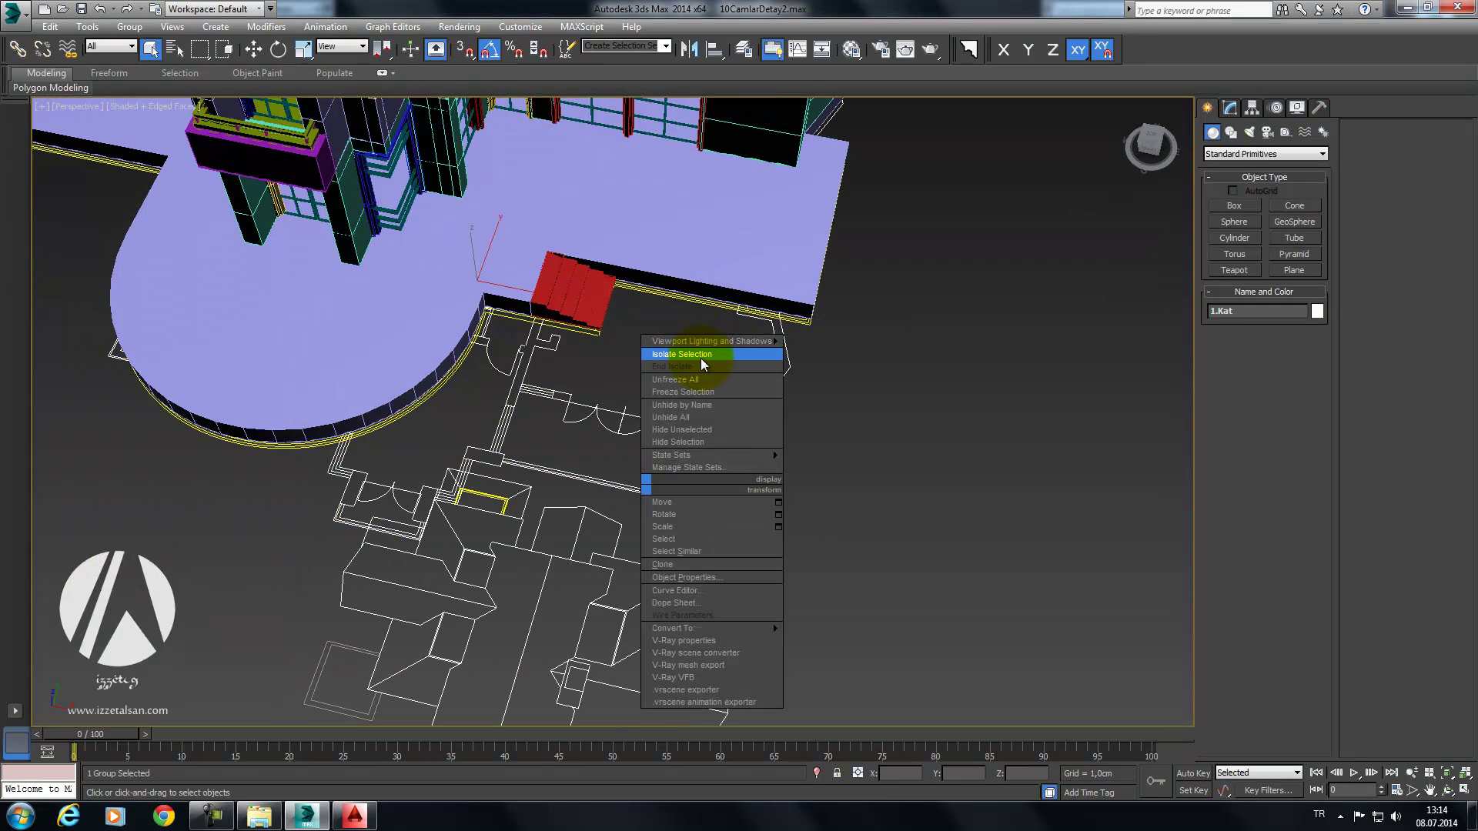
click(703, 354)
middle_drag(844, 379, 746, 333)
scroll(719, 344, up, 2)
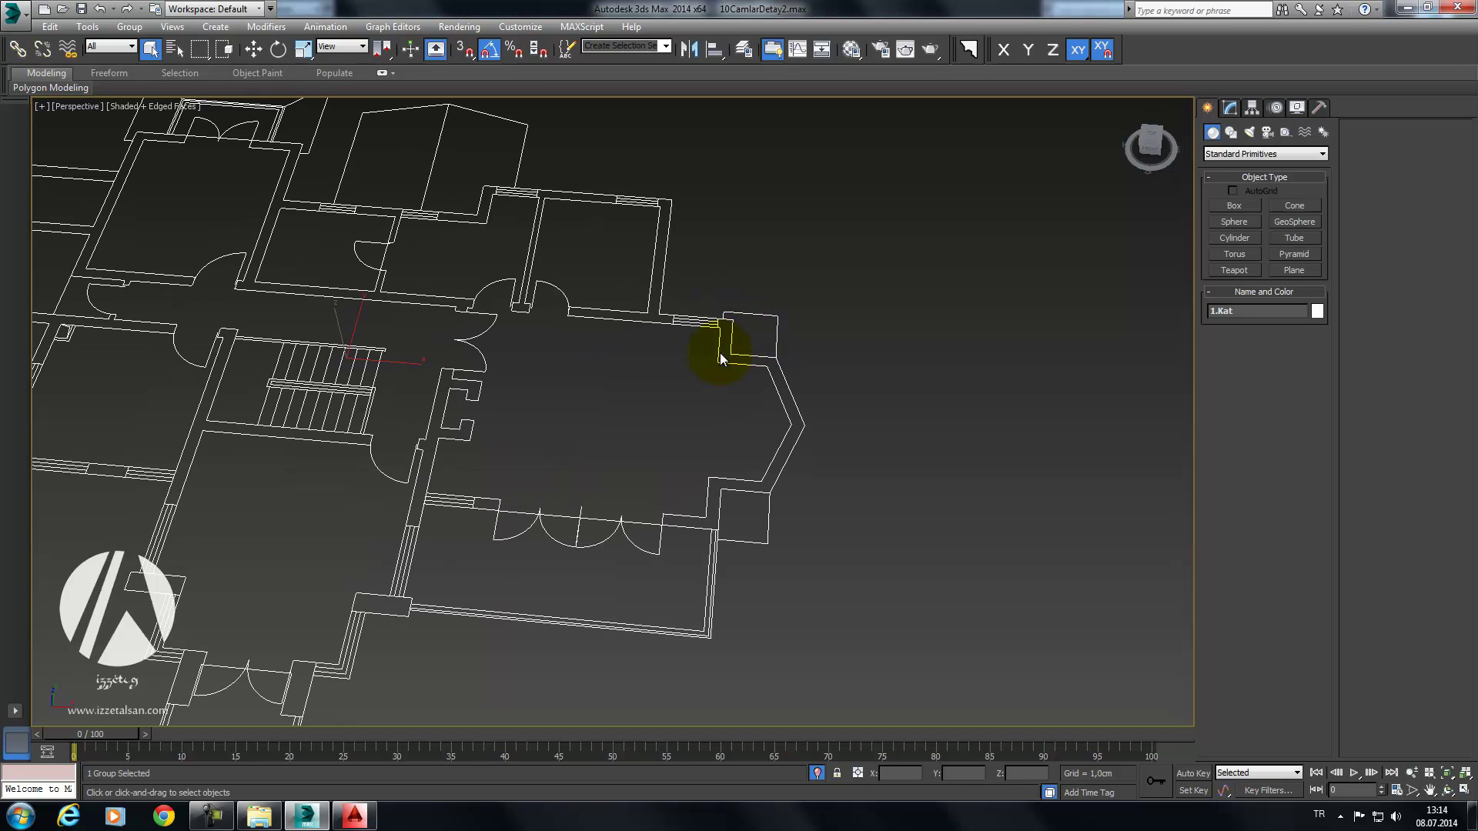
scroll(766, 317, up, 1)
middle_drag(971, 310, 1019, 311)
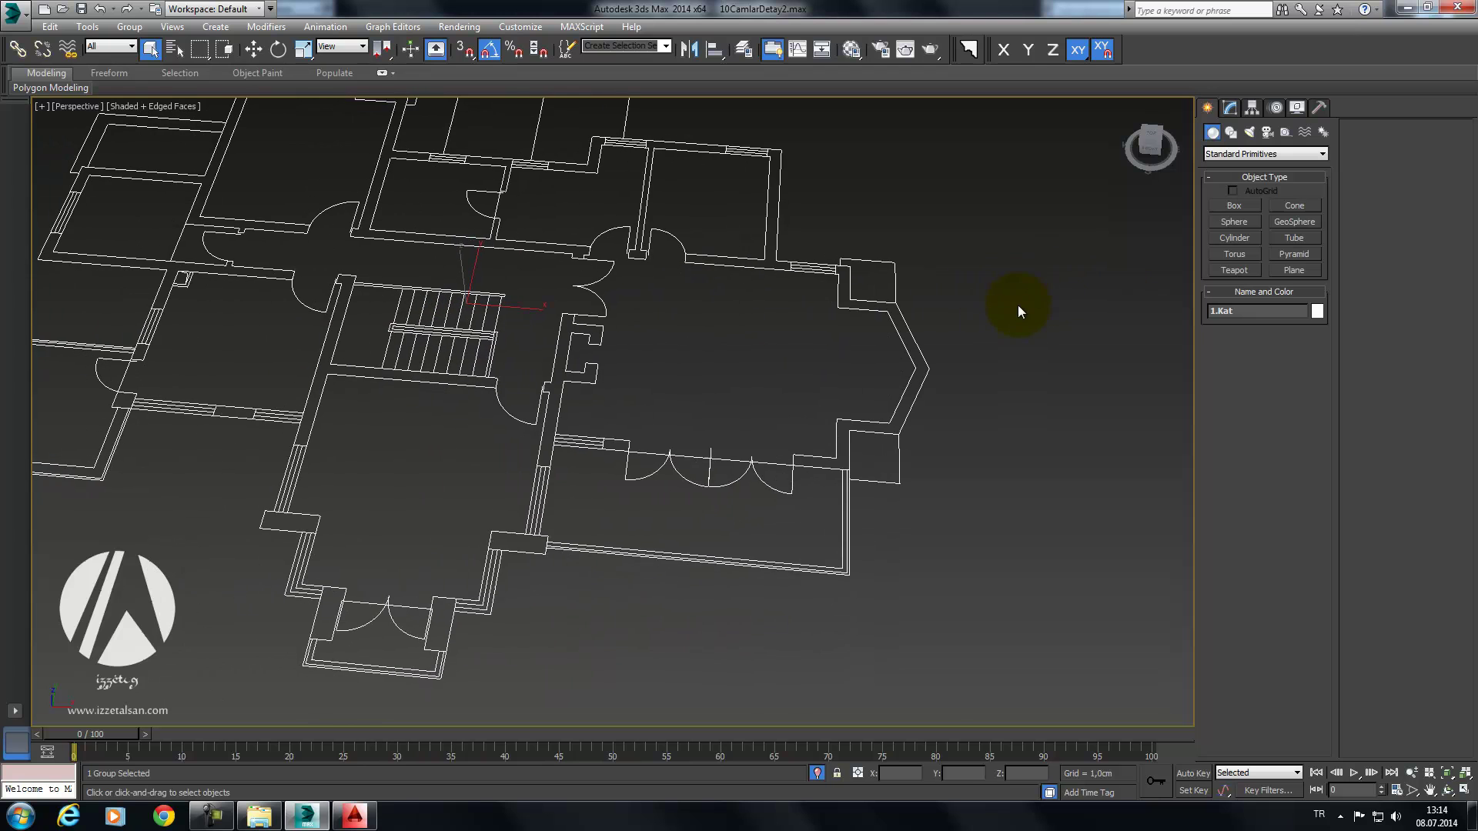
Step: Start a Line spline with vertex snapping on, framing the lower wall of the plan
click(1231, 109)
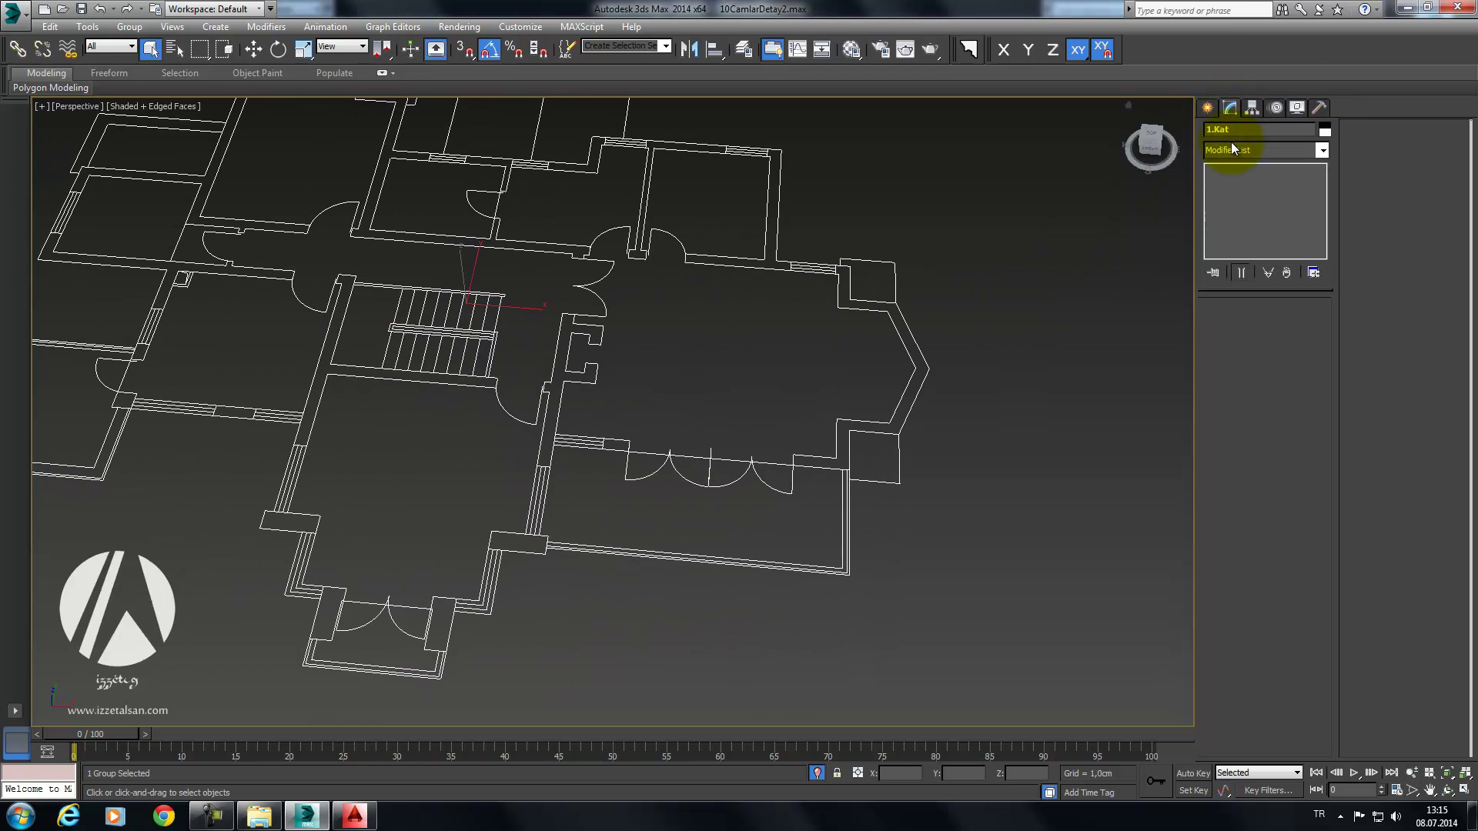
click(1231, 131)
click(1235, 218)
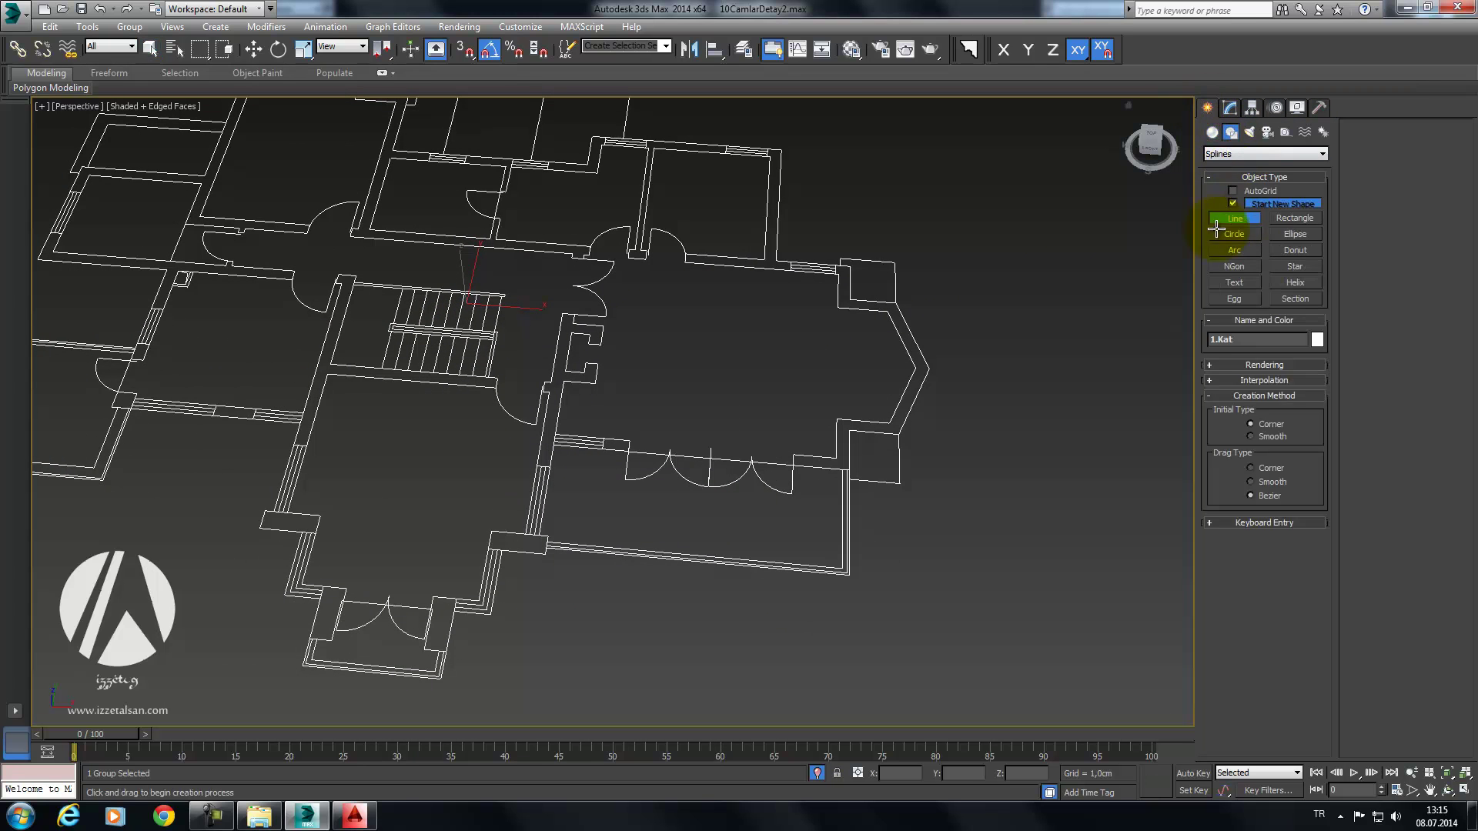
middle_drag(457, 538, 534, 445)
scroll(700, 488, up, 2)
scroll(700, 488, up, 2)
middle_drag(208, 366, 216, 420)
key(s)
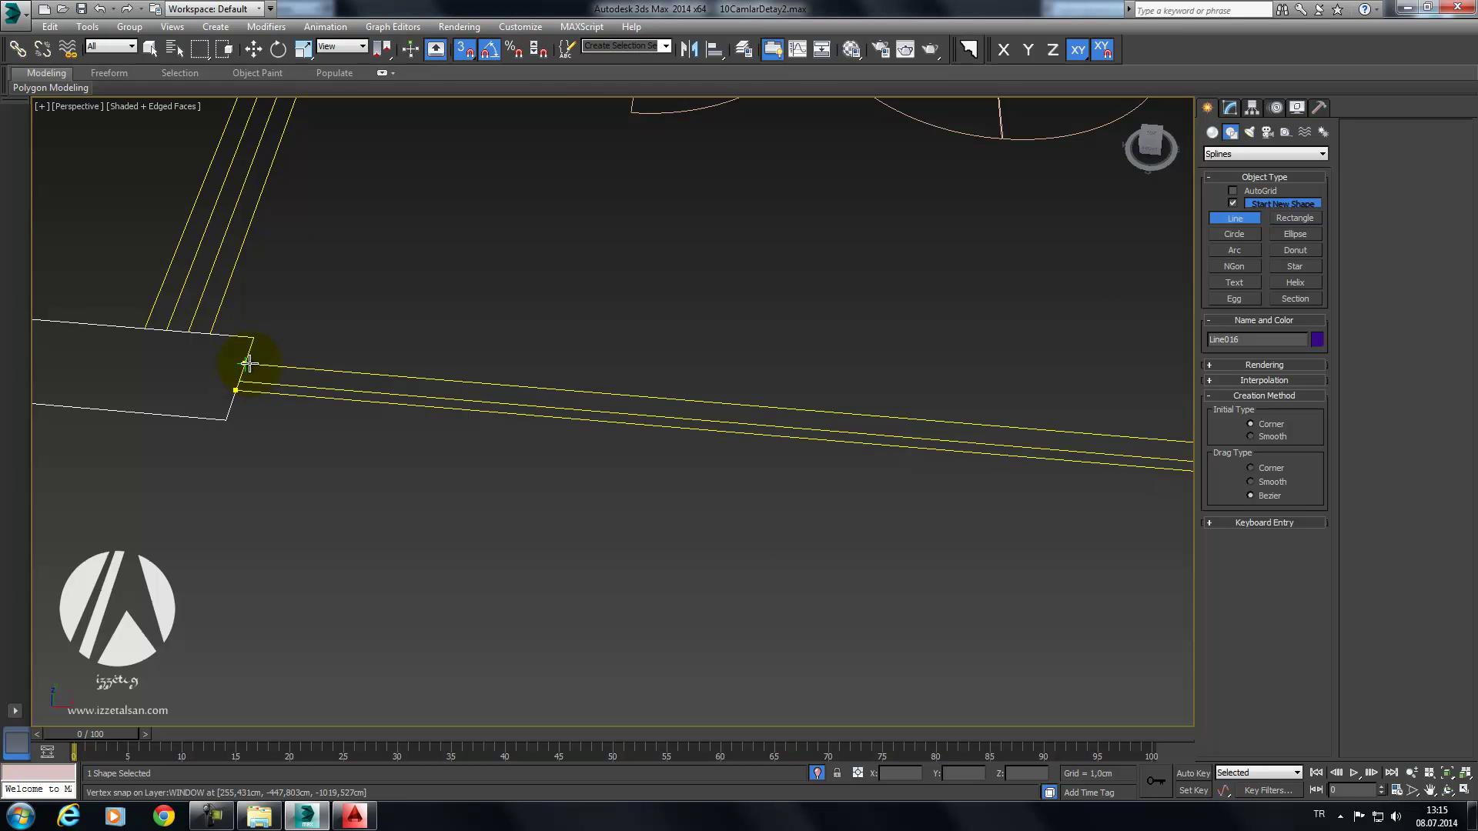
scroll(577, 446, down, 3)
middle_drag(891, 439, 639, 476)
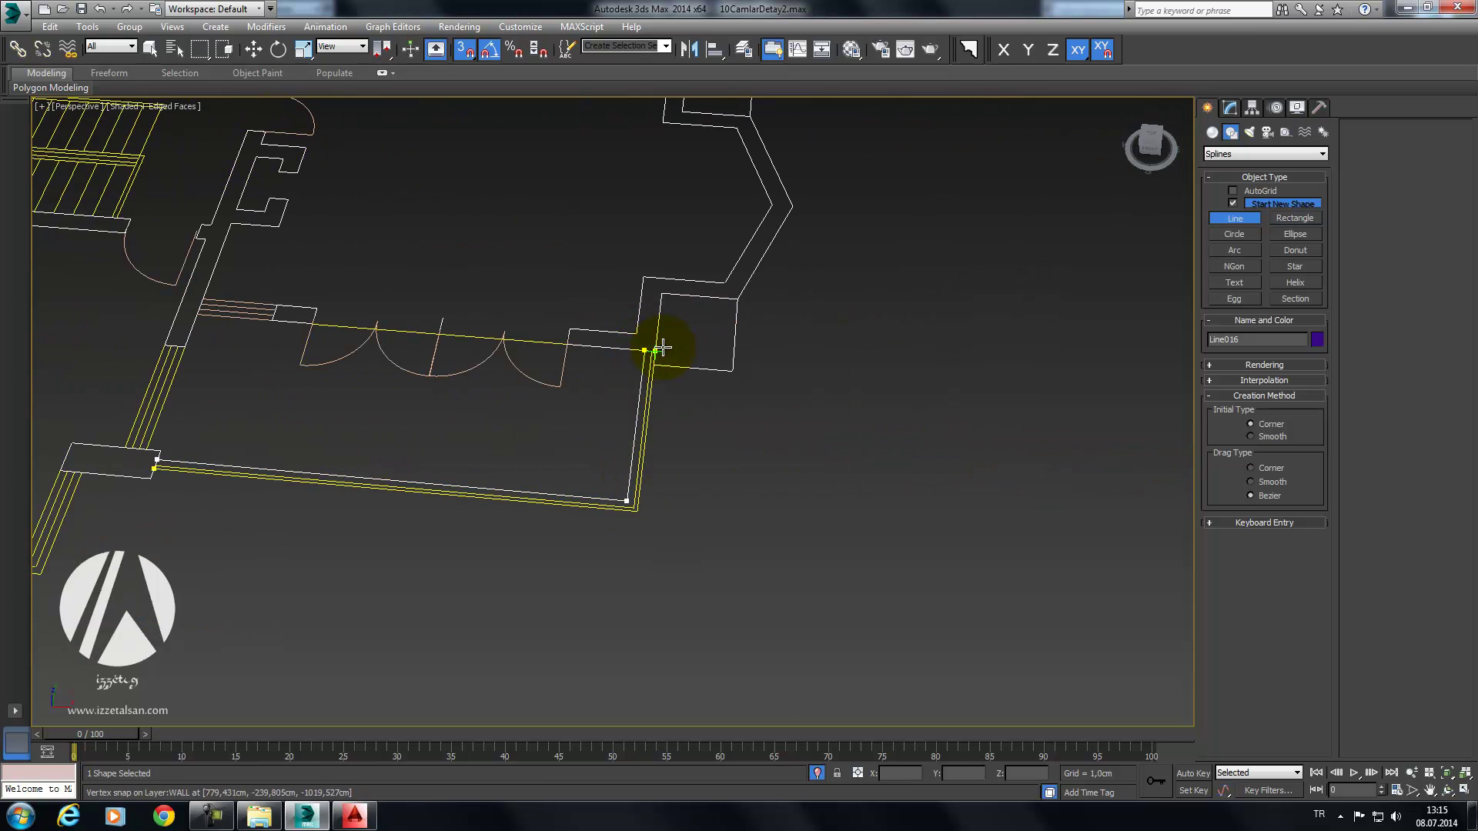
scroll(665, 350, up, 2)
scroll(658, 380, up, 2)
Step: Trace Line016 through the wall and room corners, closing it at the balcony edge corner
click(644, 384)
middle_drag(613, 720, 686, 551)
click(664, 699)
scroll(341, 562, down, 3)
scroll(172, 521, down, 2)
middle_drag(297, 522, 389, 532)
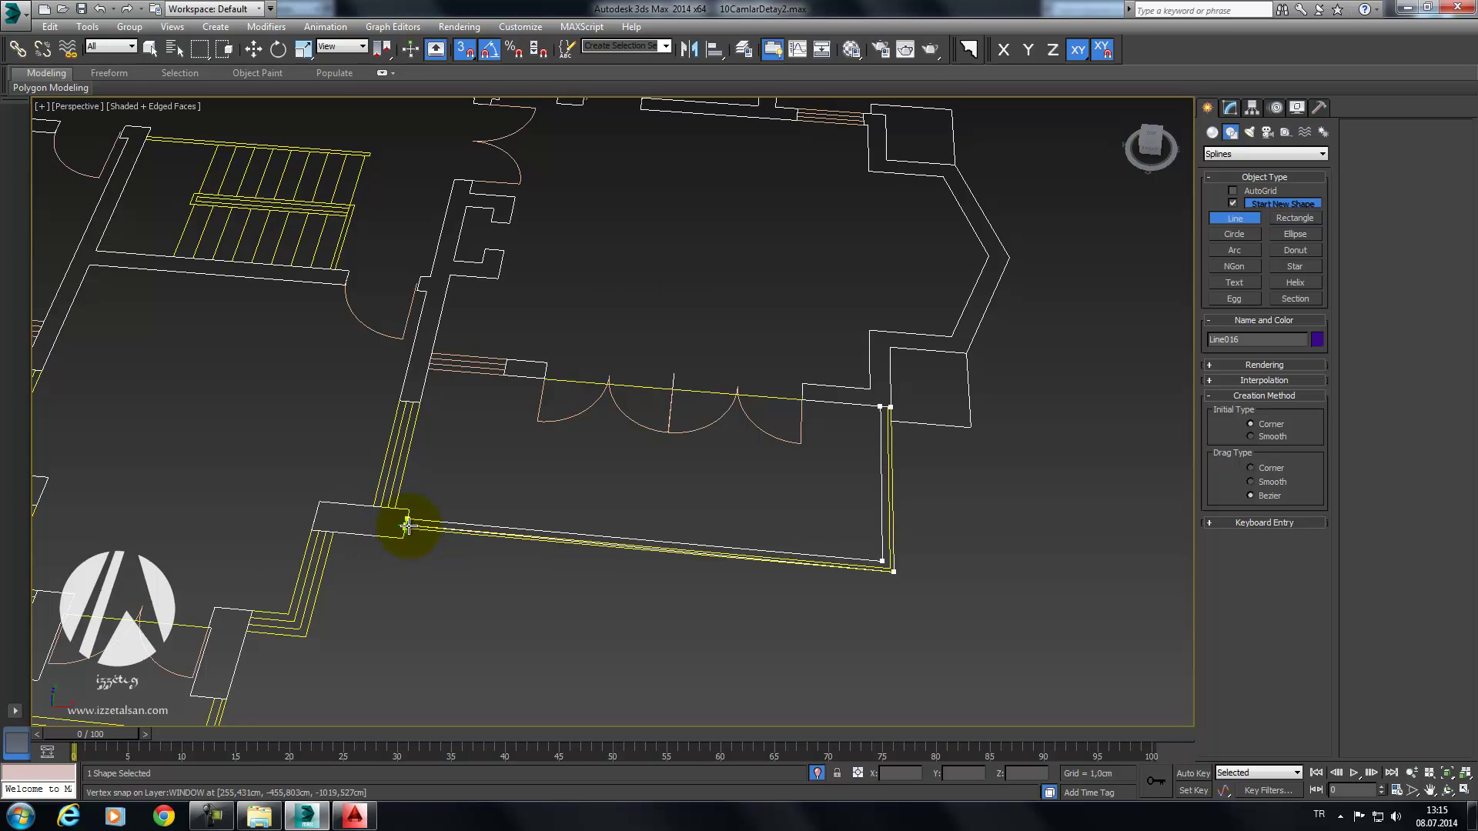
click(407, 525)
click(712, 452)
middle_drag(759, 464, 725, 464)
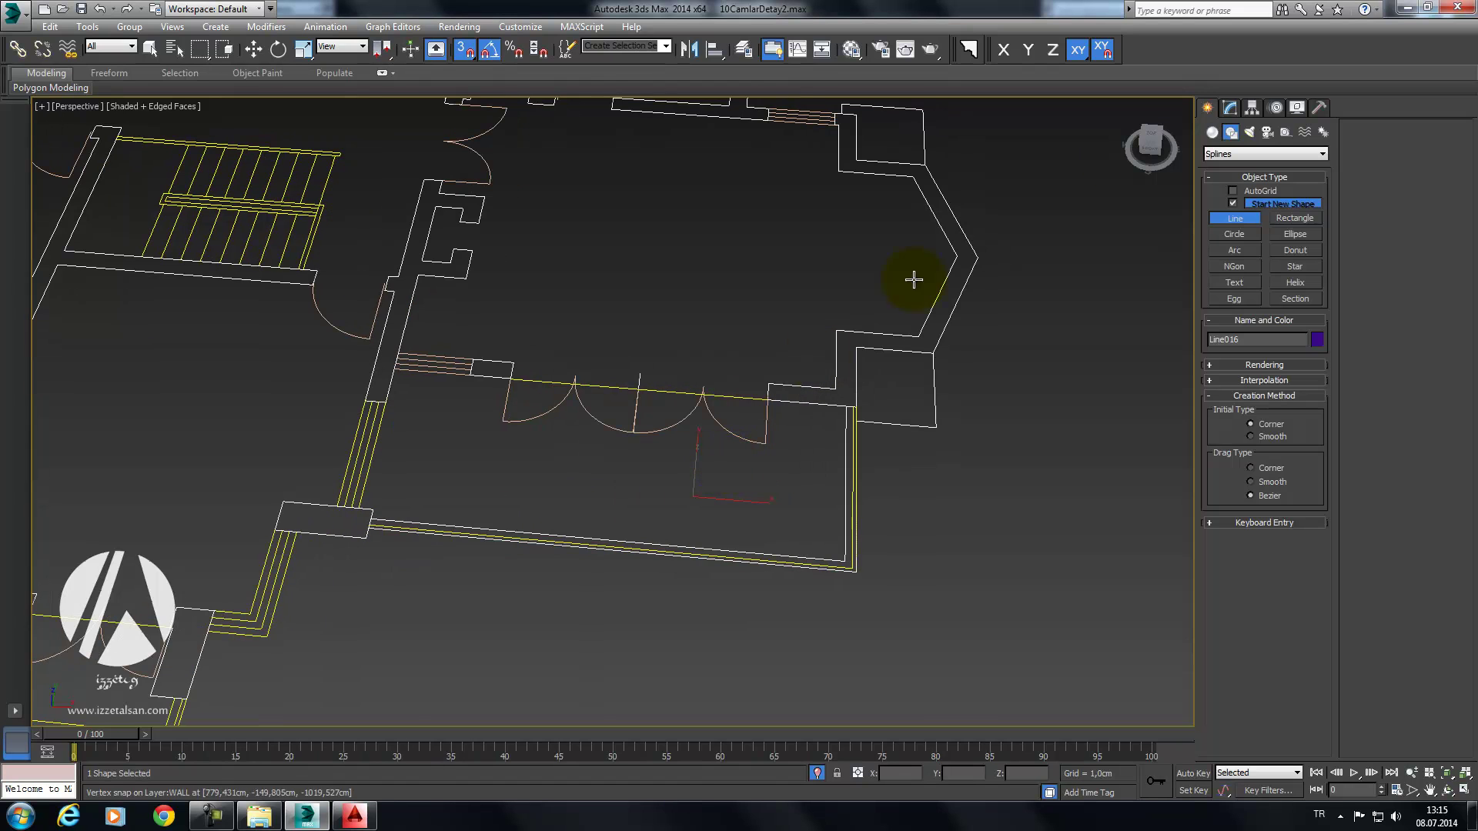
click(1231, 108)
Step: Add an Extrude modifier to Line016 with an amount of 90 cm
click(1251, 156)
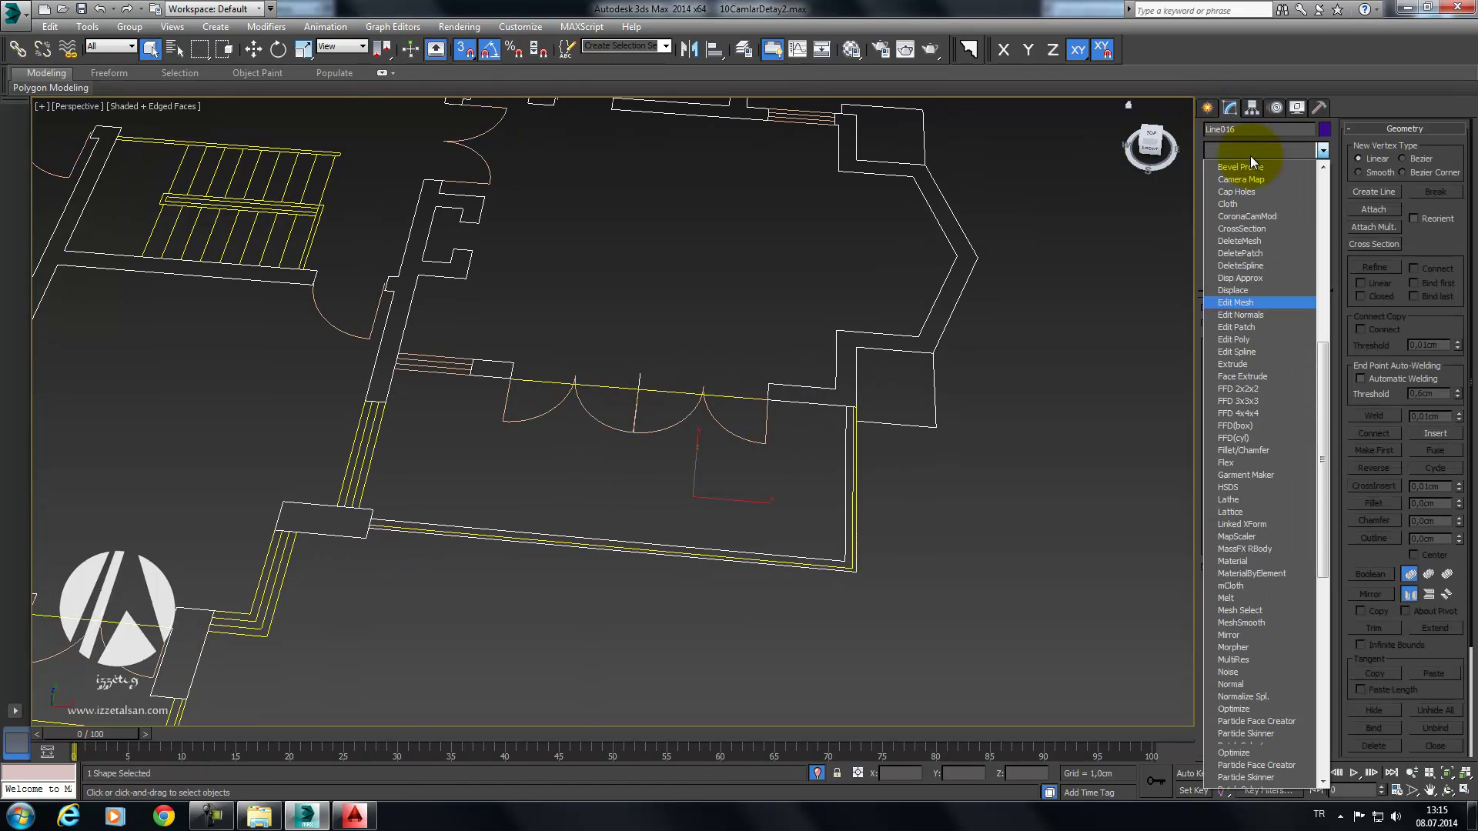
click(1244, 221)
middle_drag(996, 321, 896, 400)
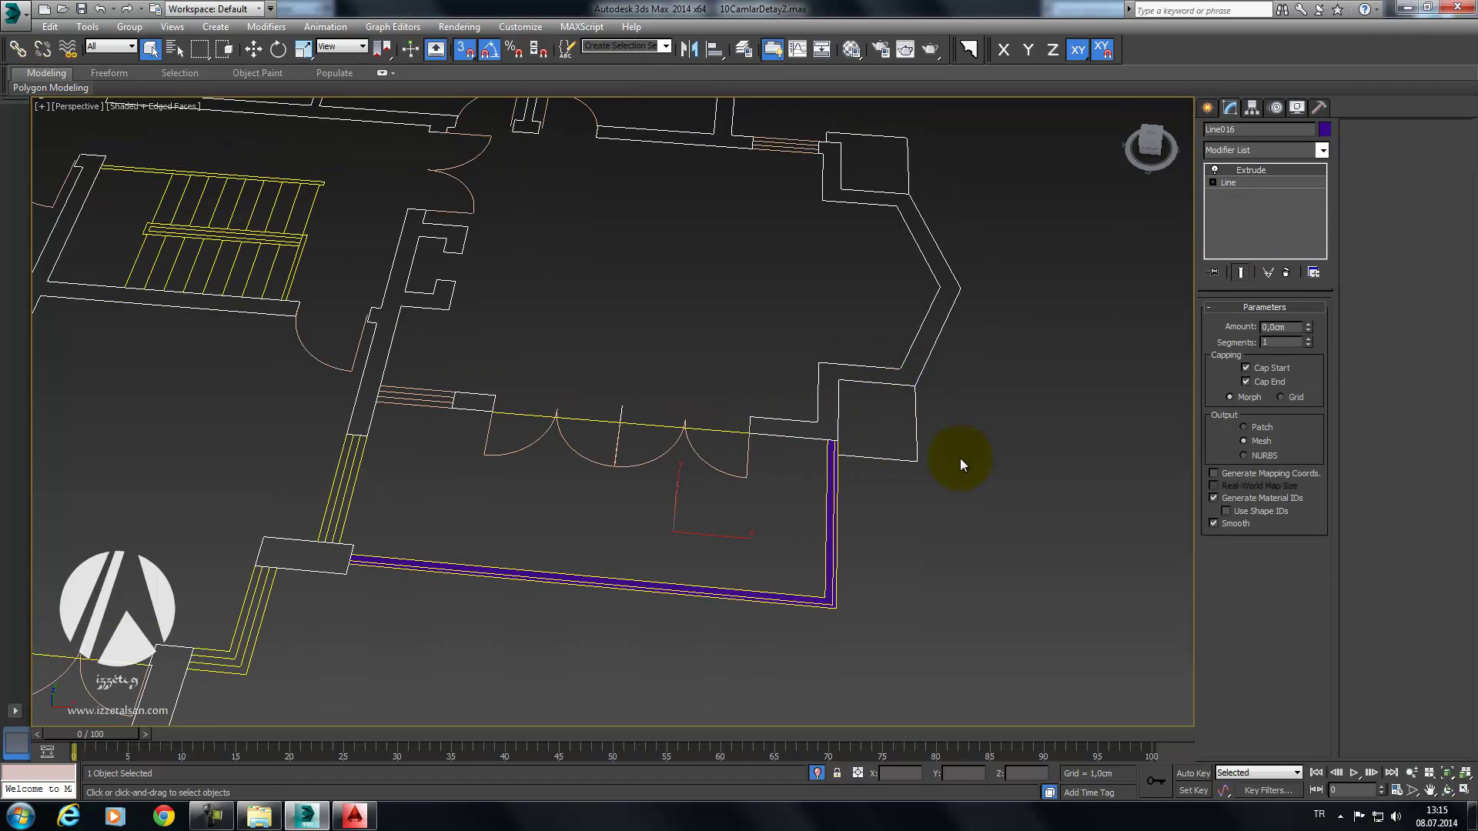
drag(1313, 328, 1379, 669)
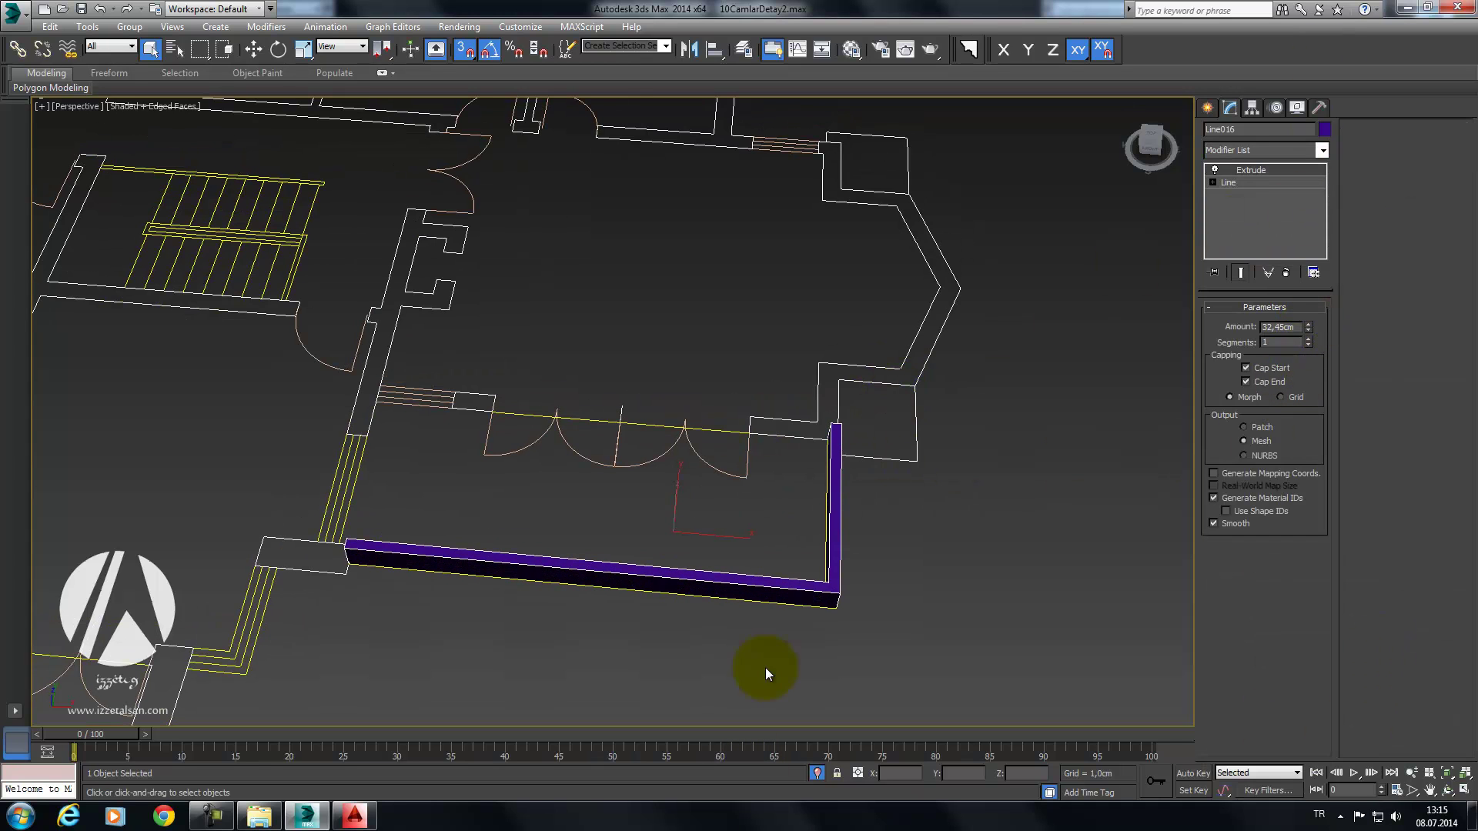
scroll(630, 454, down, 2)
scroll(654, 496, down, 2)
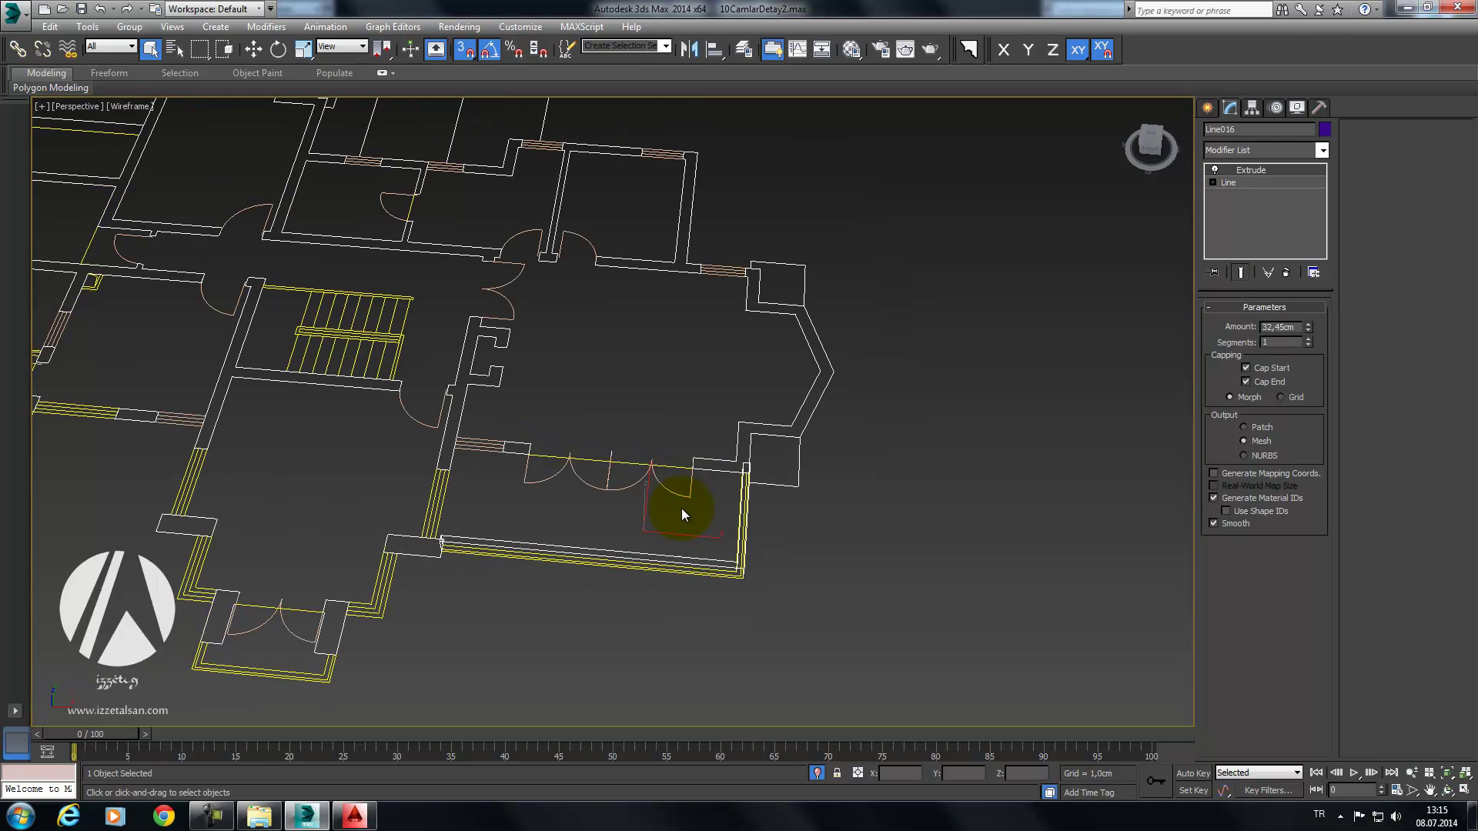
Step: Unhide the rest of the model, turn snapping off and lift the parapet to balcony level
right_click(847, 470)
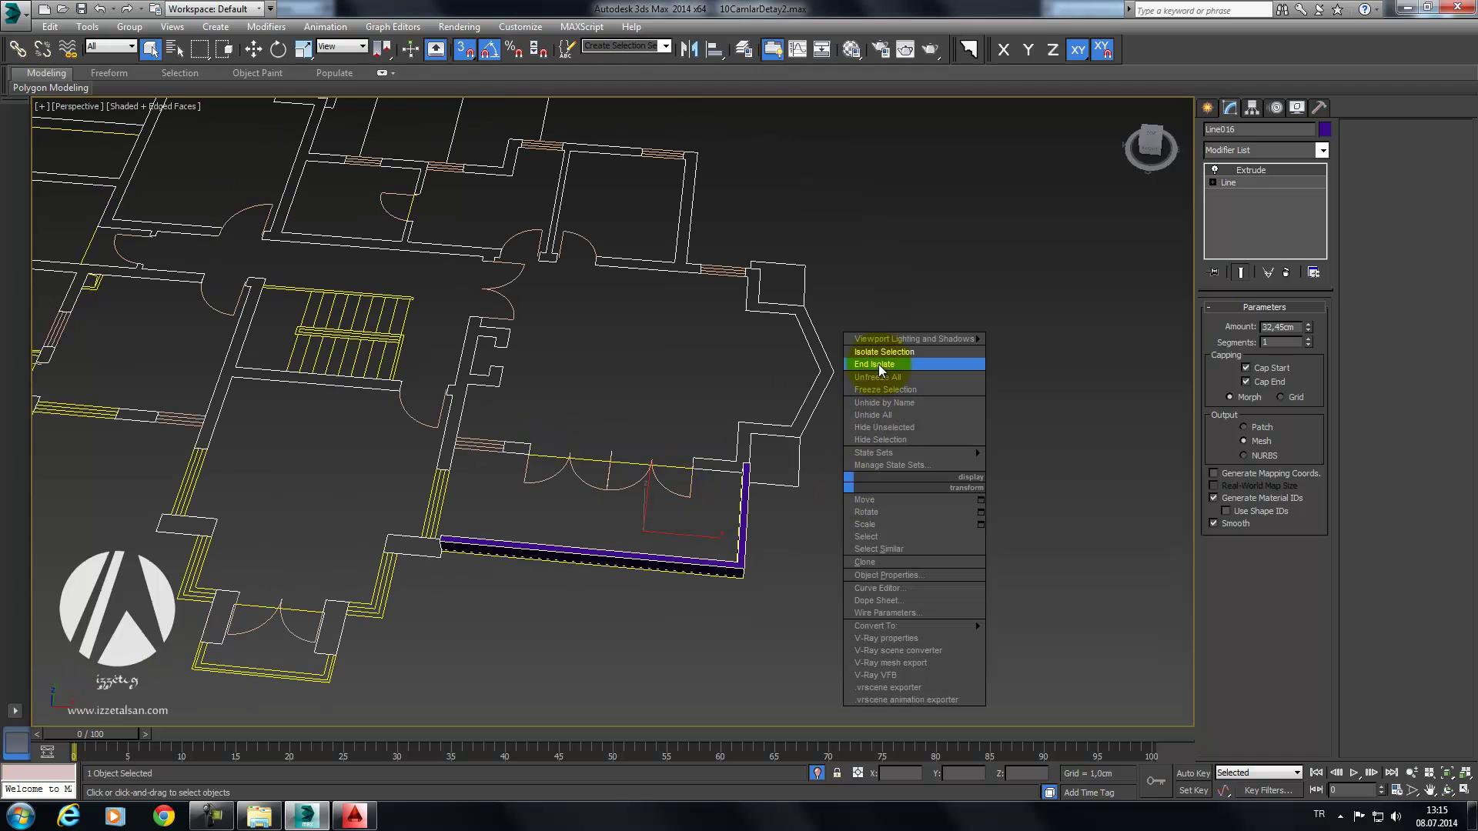
click(877, 363)
middle_drag(695, 429, 639, 466)
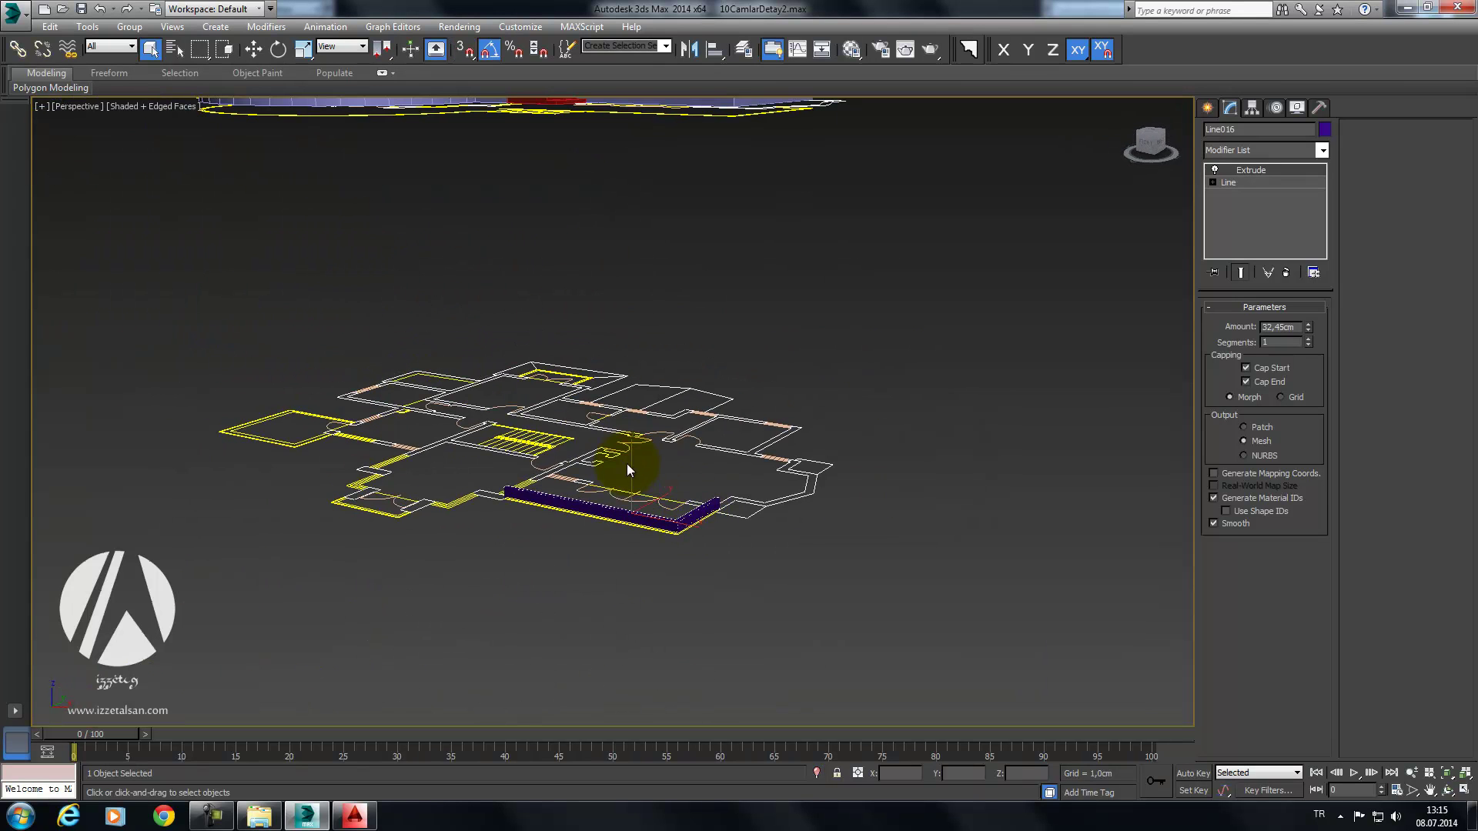
key(s)
key(w)
drag(634, 462, 627, 200)
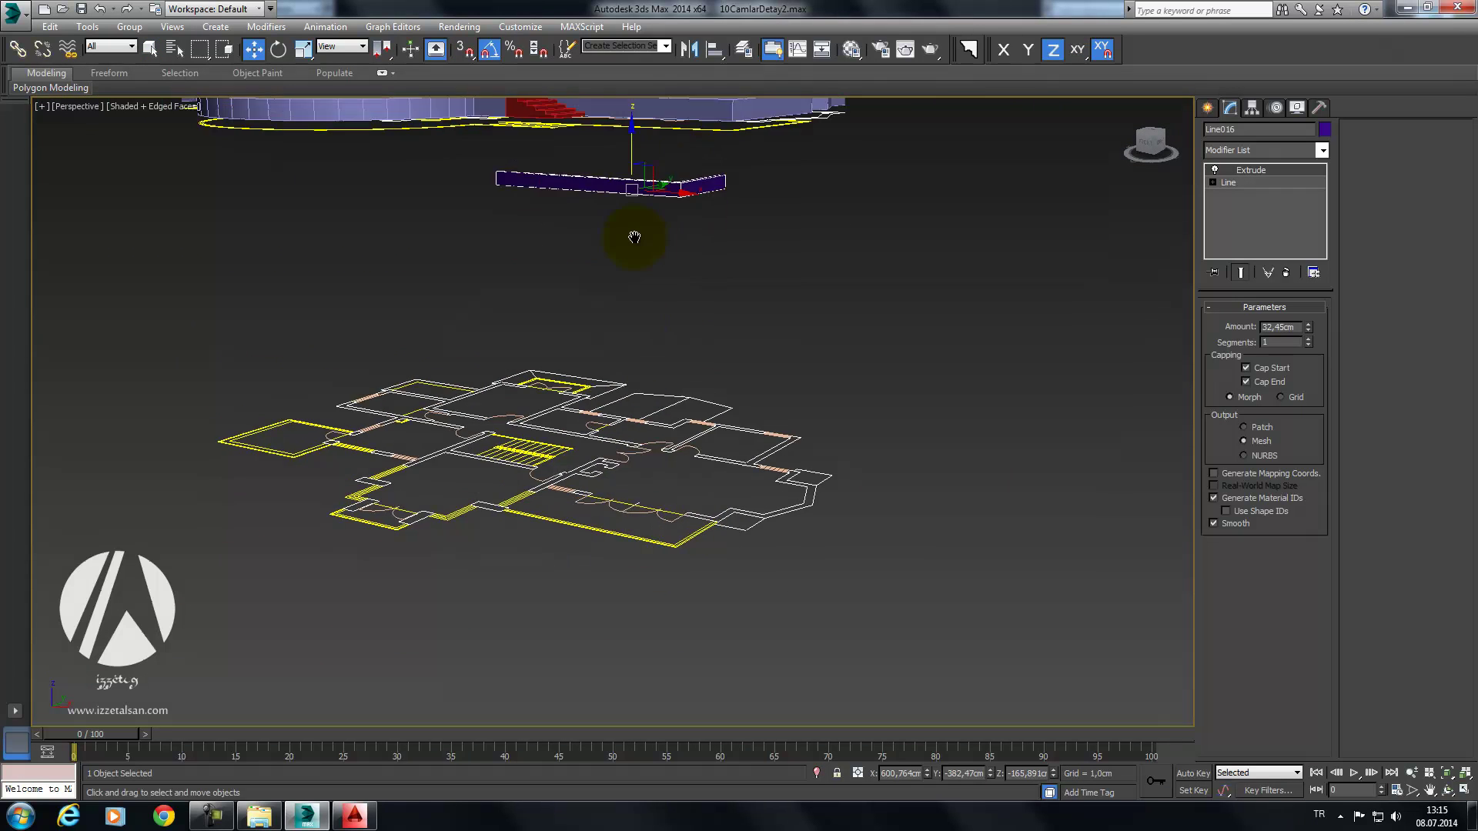
middle_drag(627, 238, 668, 722)
drag(649, 514, 656, 333)
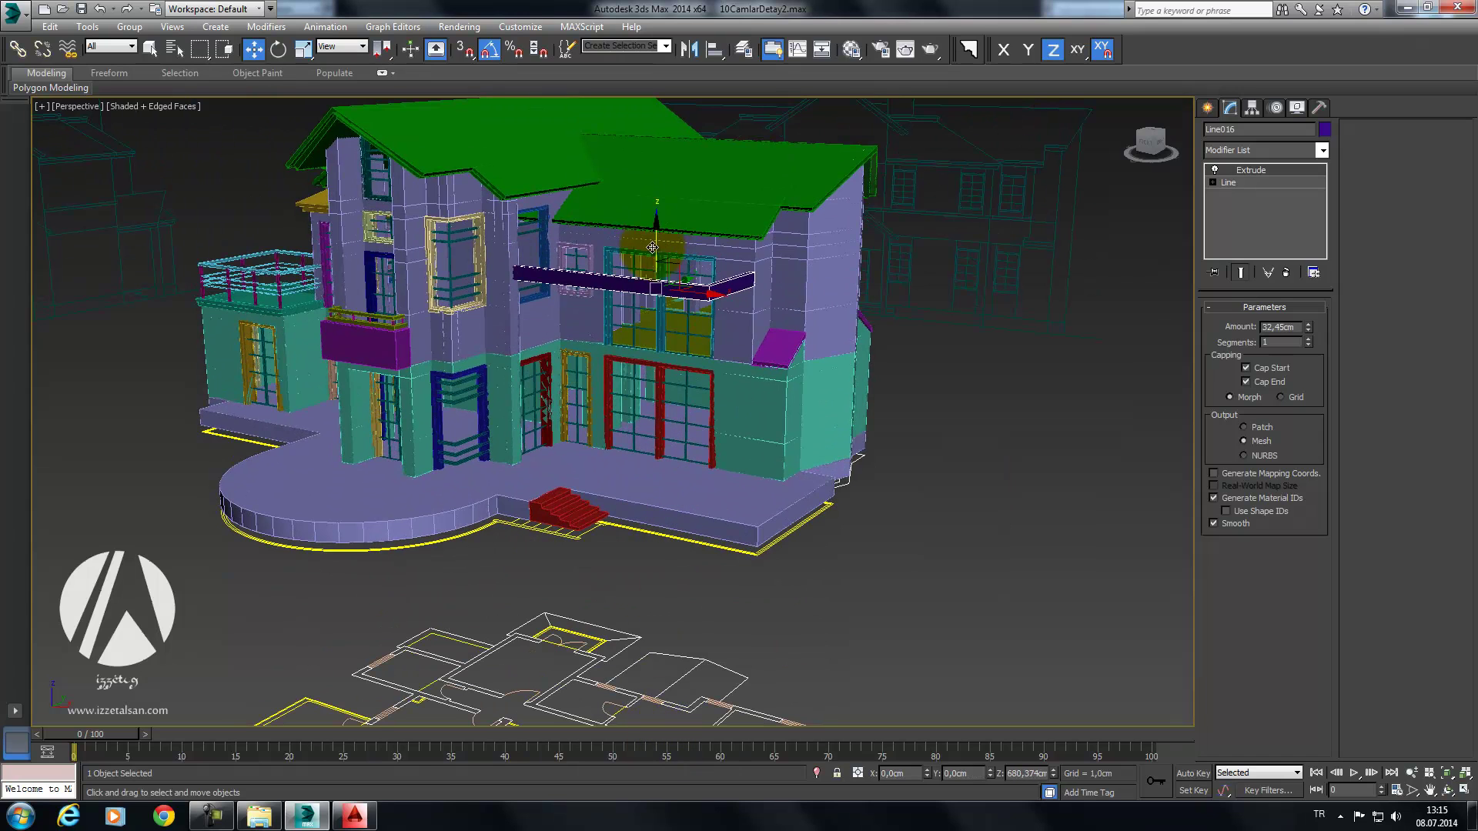
Step: Check the parapet's height against the house in the Left view
scroll(662, 324, up, 3)
scroll(662, 324, up, 1)
scroll(792, 402, up, 2)
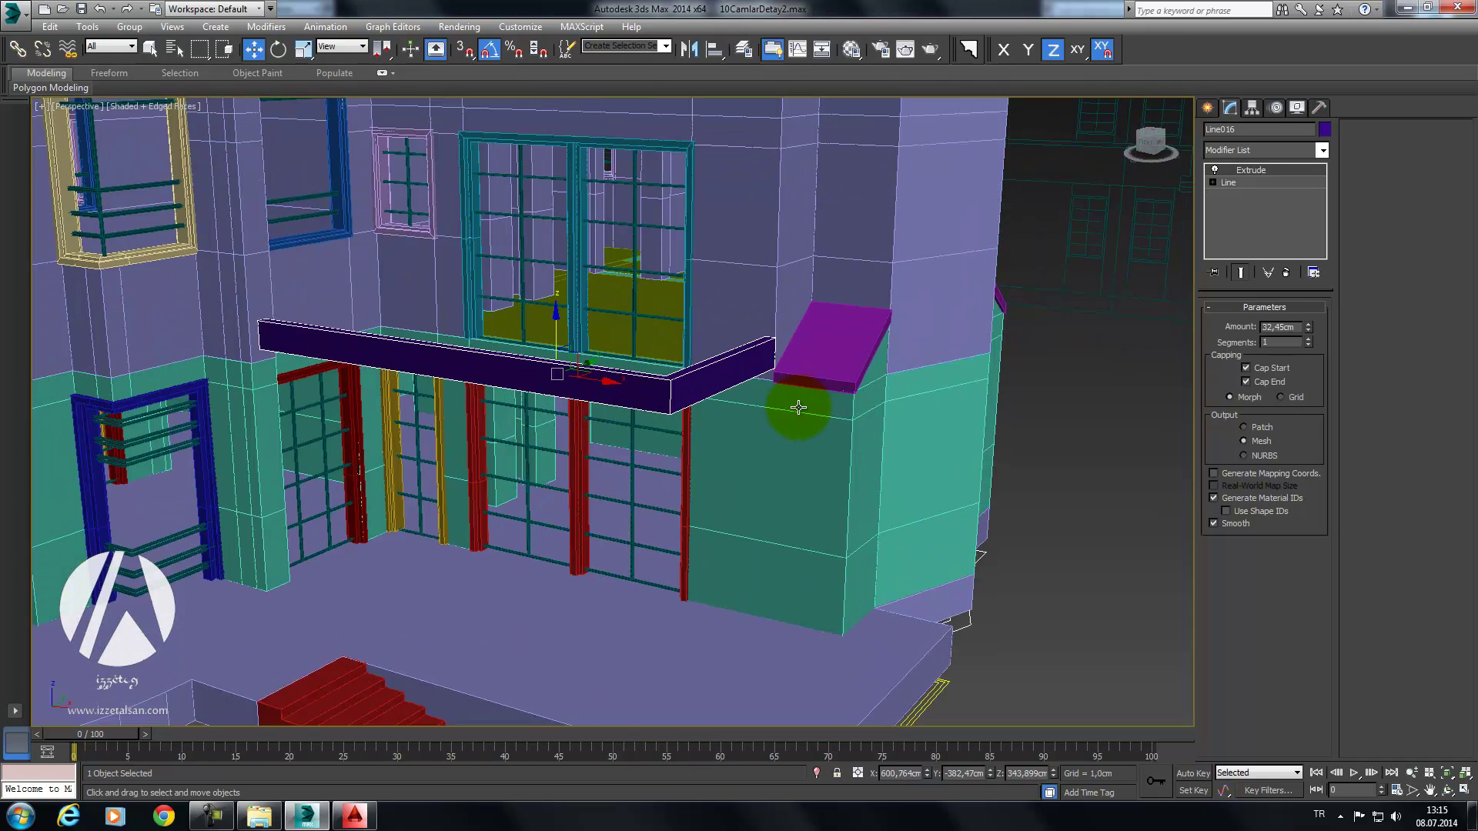
scroll(709, 400, up, 2)
scroll(682, 397, up, 2)
scroll(682, 397, down, 1)
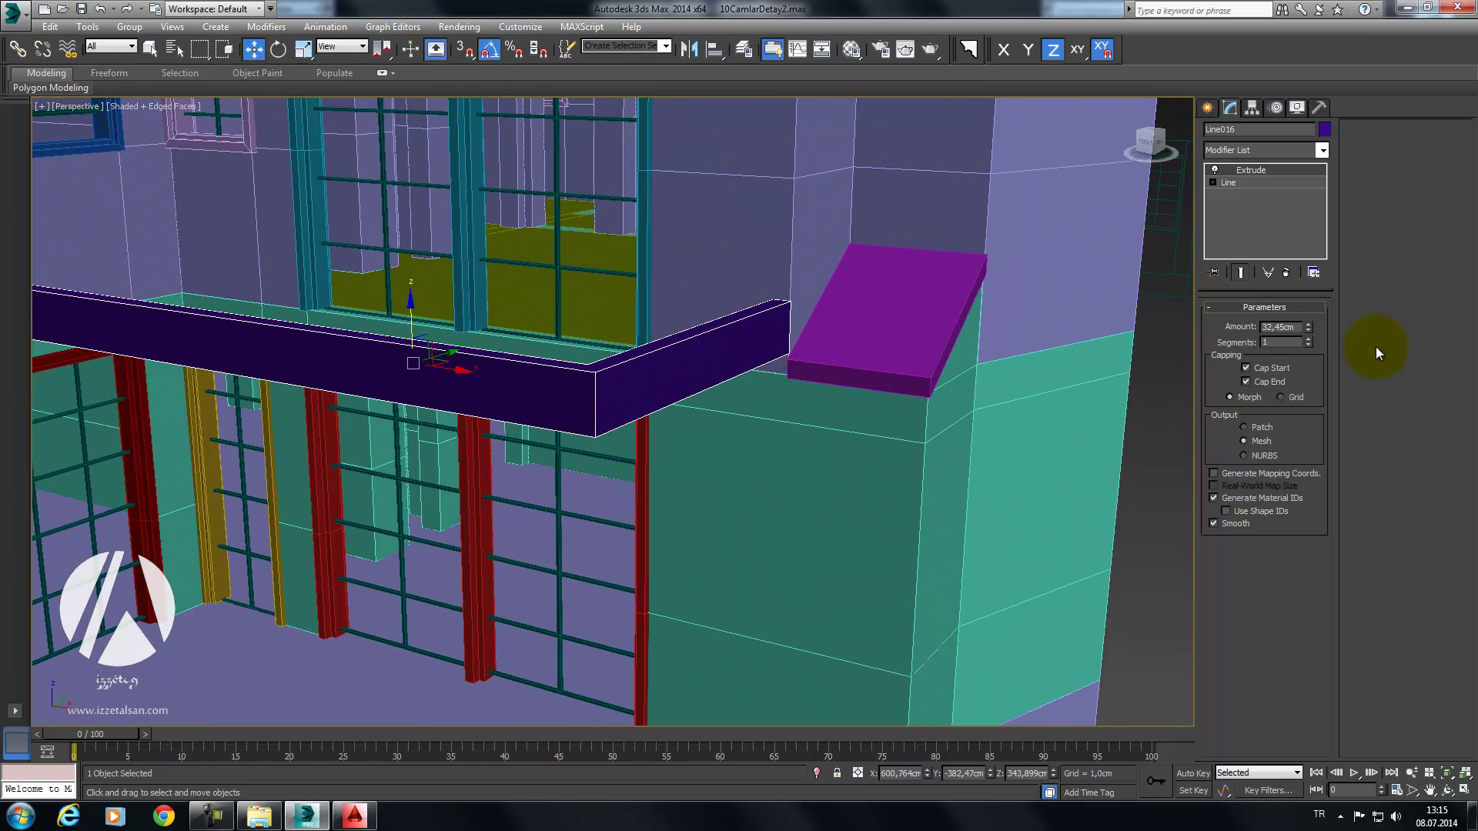
scroll(703, 462, down, 2)
key(l)
scroll(697, 477, down, 3)
scroll(759, 439, down, 3)
middle_drag(758, 439, 760, 512)
scroll(792, 456, up, 3)
scroll(683, 518, up, 1)
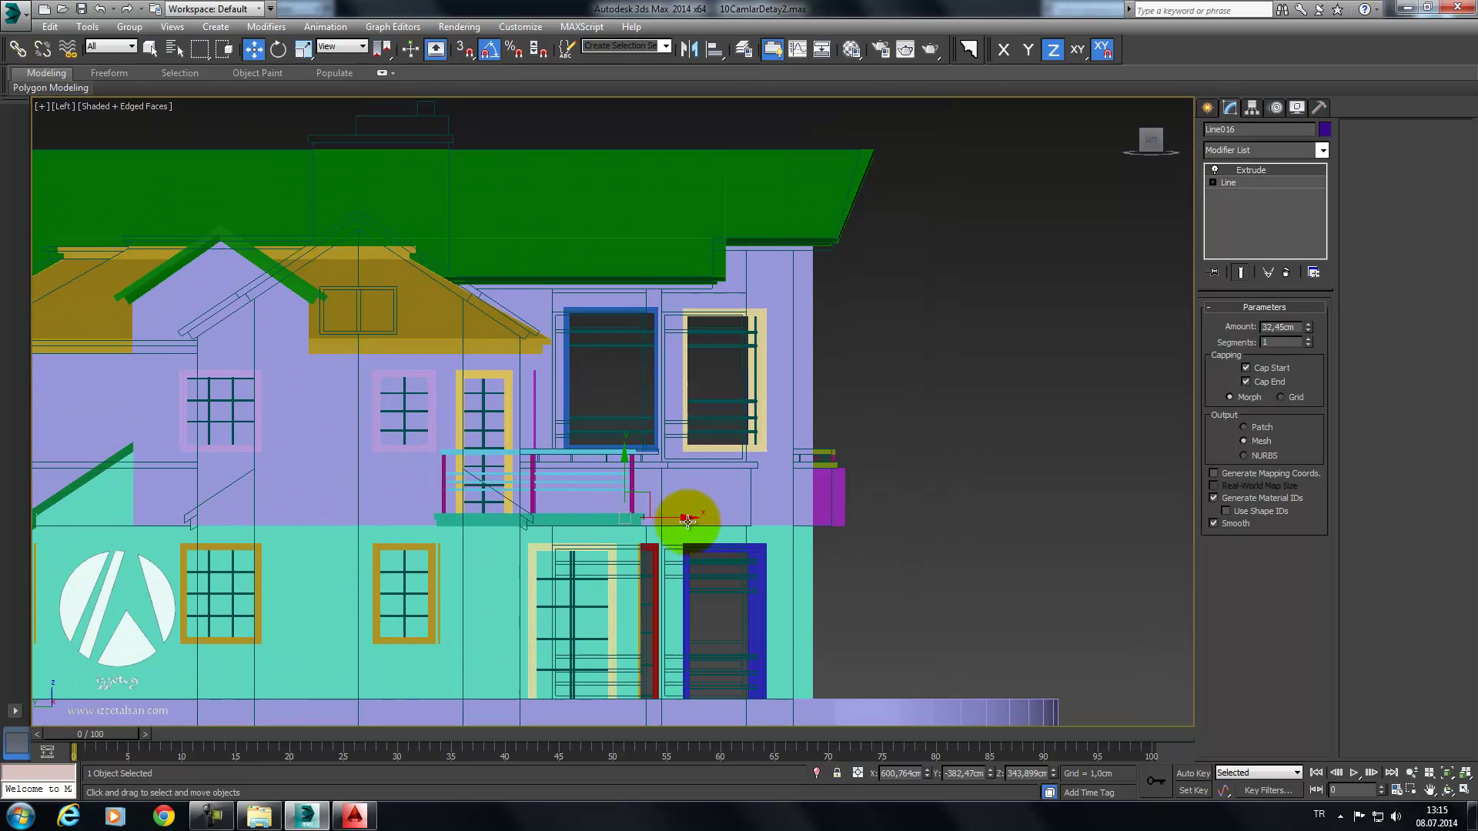
scroll(646, 527, up, 2)
middle_drag(645, 527, 758, 516)
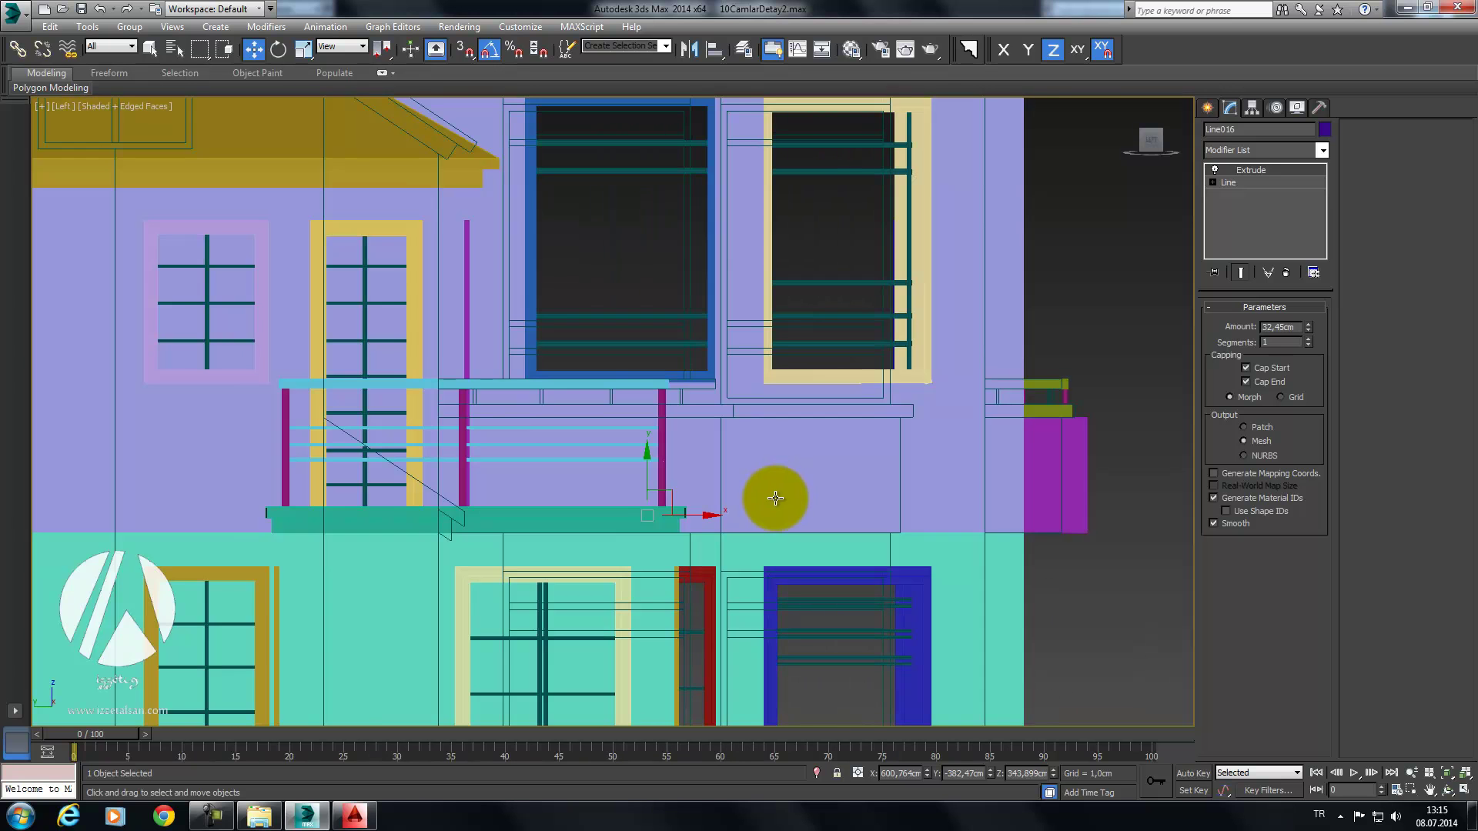
middle_drag(927, 407, 922, 448)
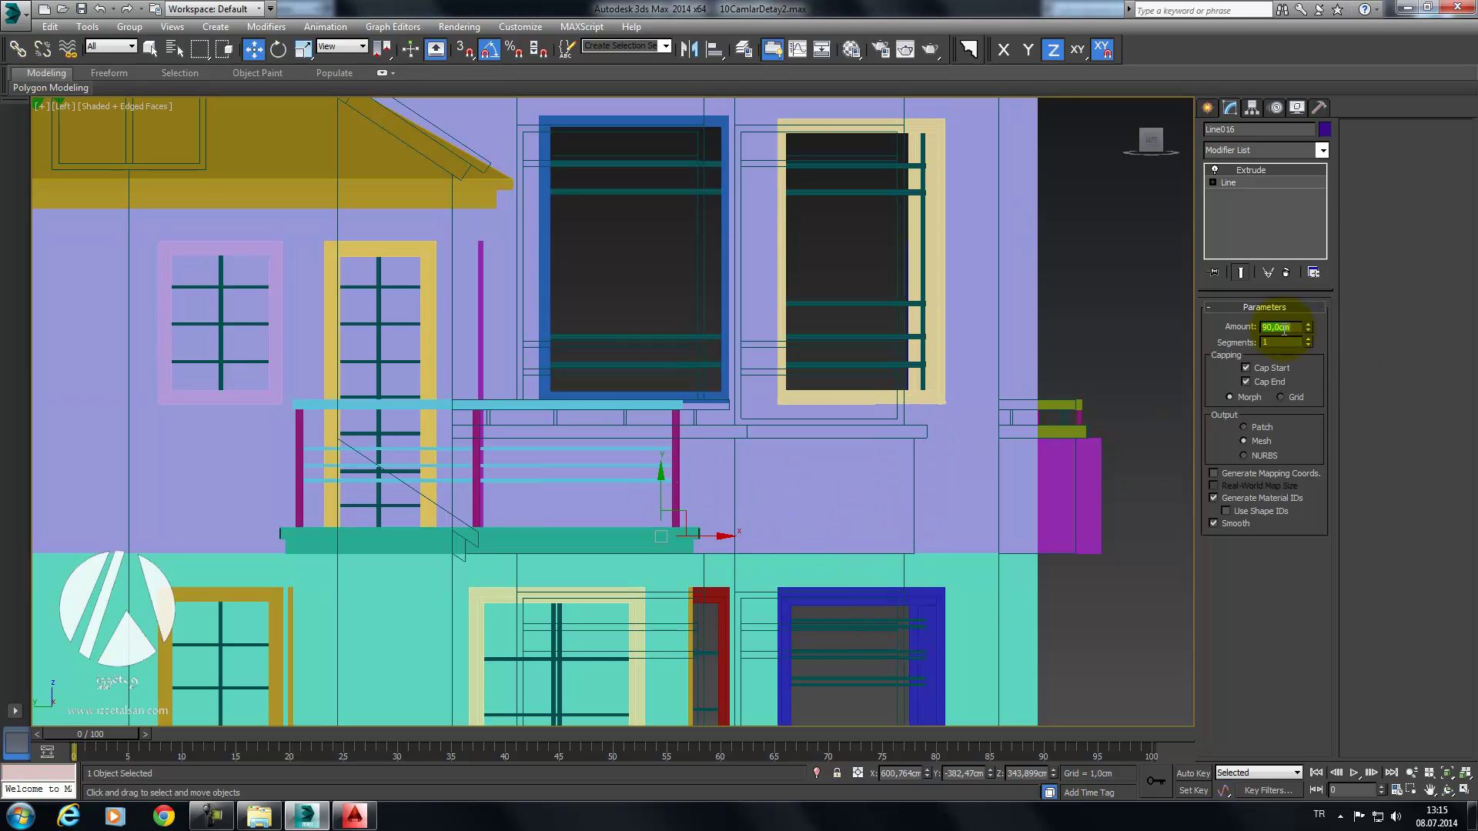
middle_drag(664, 363, 703, 369)
Step: Inspect the parapet's position in the Left view using wireframe display
click(700, 288)
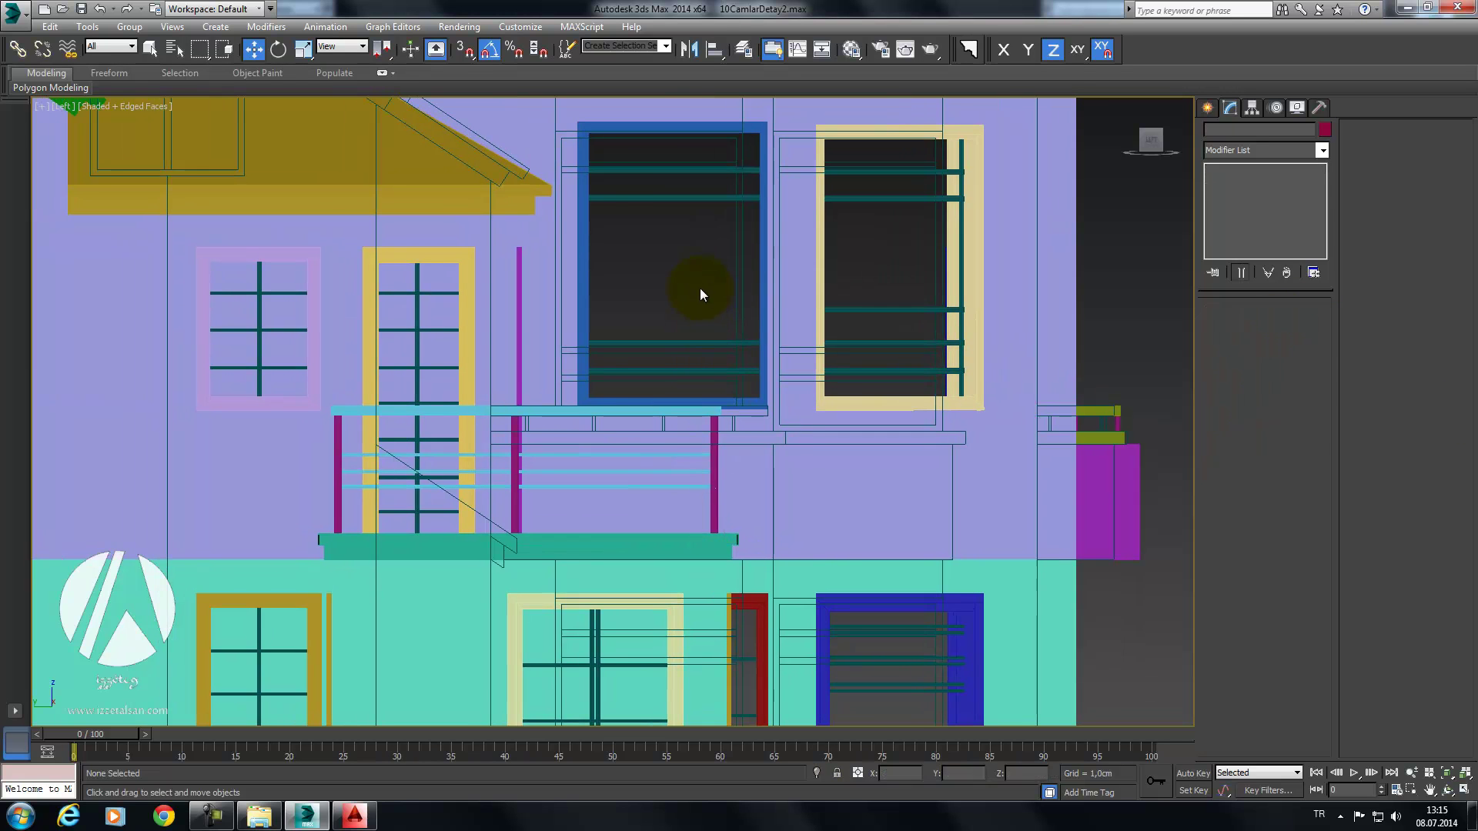
key(F3)
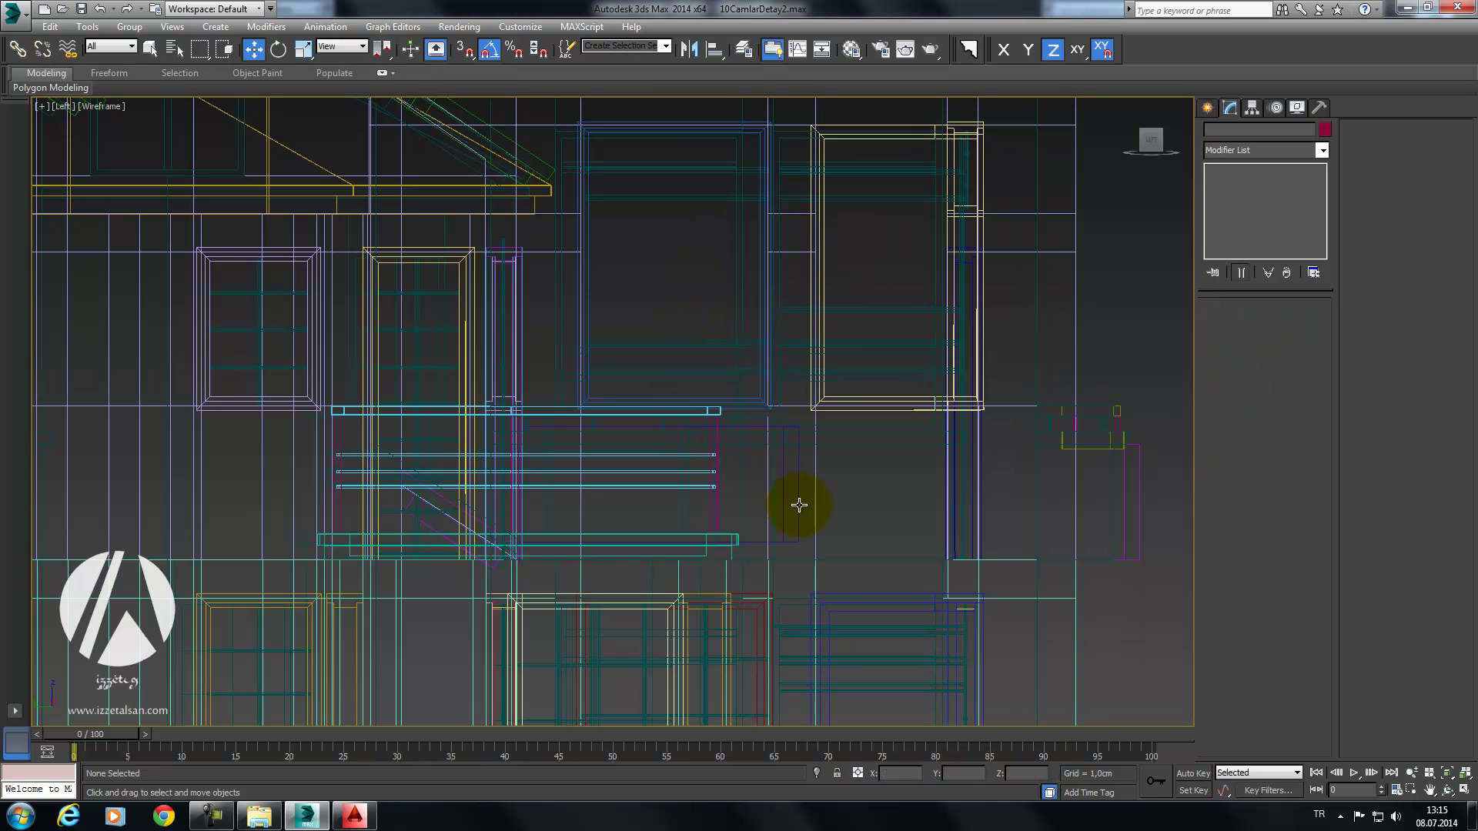
click(796, 501)
middle_drag(851, 511, 811, 531)
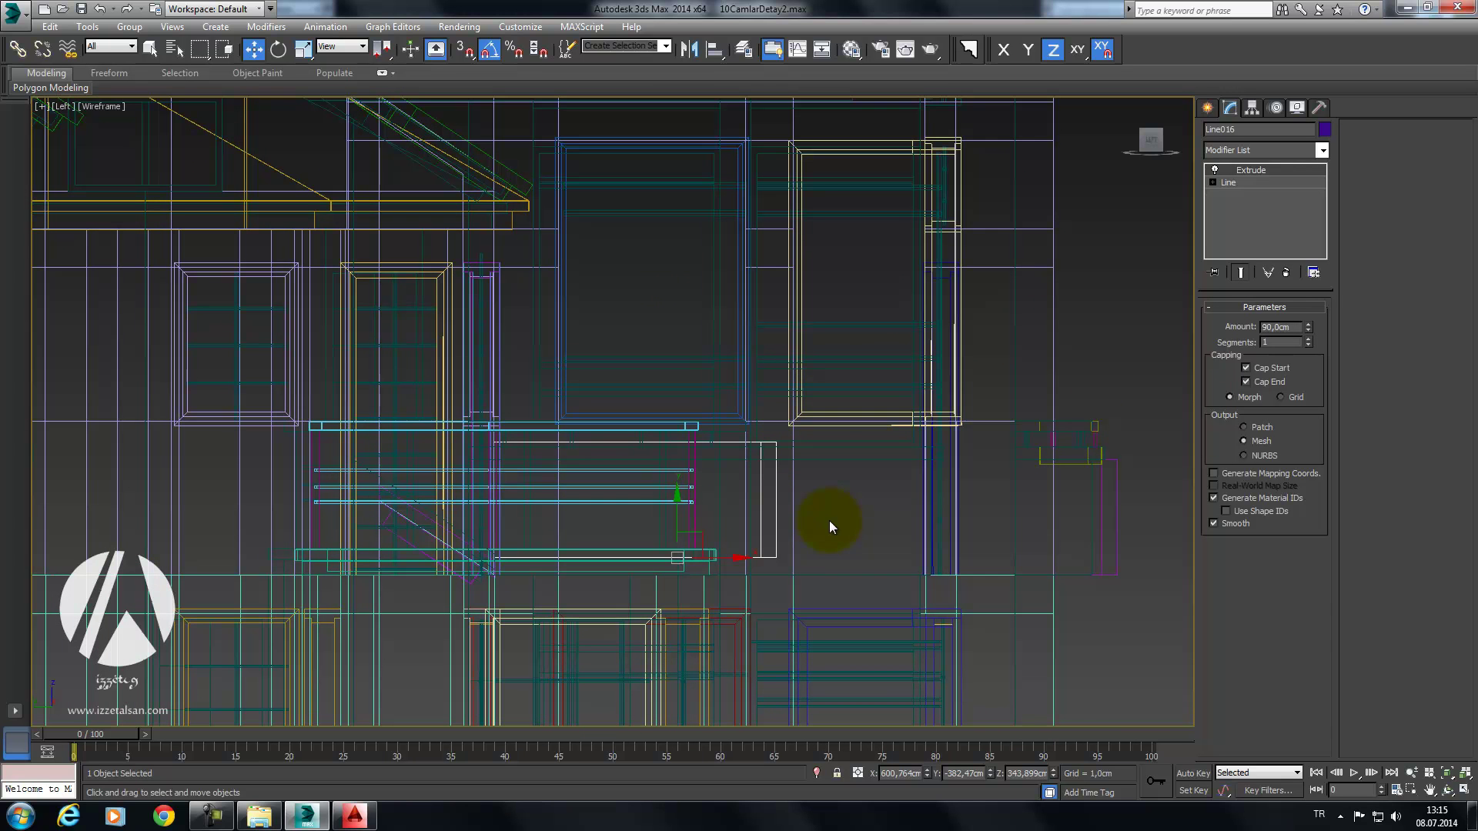
key(F3)
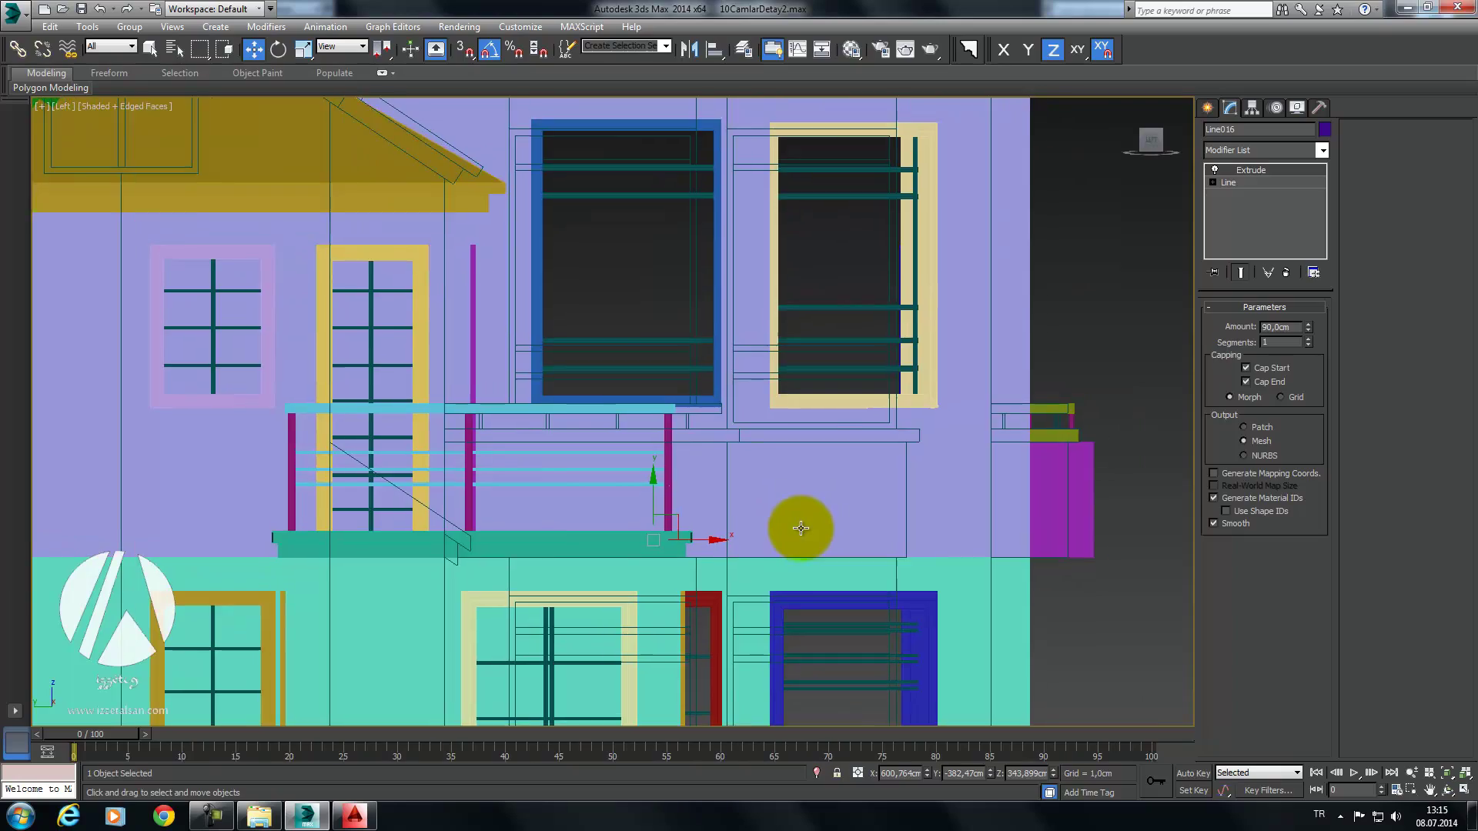
Step: Review the balcony parapet in Perspective, then frame it in the Front view
key(p)
scroll(891, 531, down, 3)
alt+middle_drag(891, 530, 796, 489)
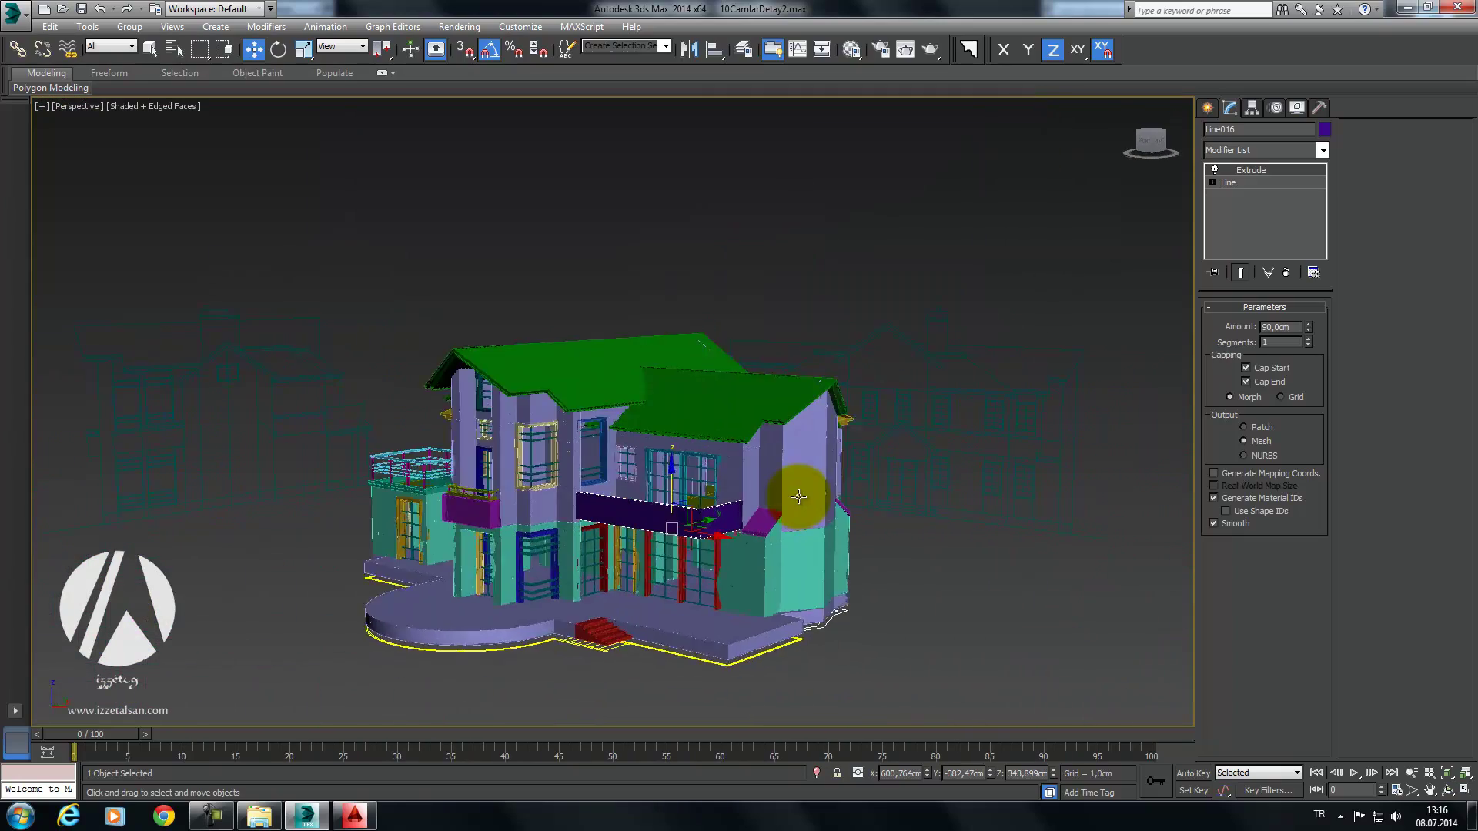
scroll(846, 485, up, 3)
scroll(942, 477, up, 2)
mouse_move(941, 477)
alt+middle_down()
mouse_move(891, 468)
mouse_move(851, 428)
mouse_move(769, 428)
mouse_move(818, 435)
alt+middle_up()
key(f)
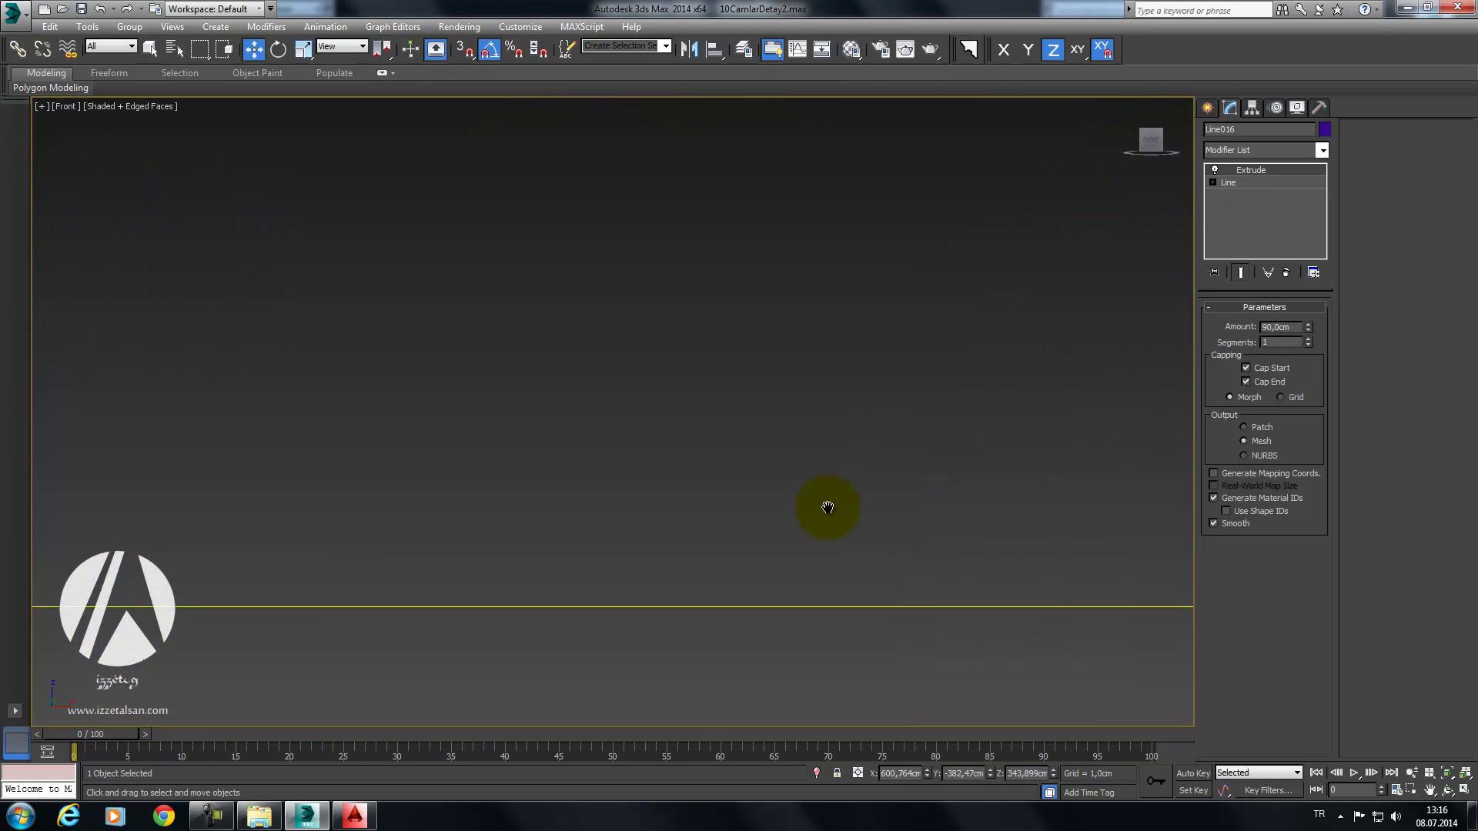
scroll(851, 488, down, 3)
scroll(851, 488, down, 3)
scroll(864, 503, down, 3)
middle_drag(864, 503, 696, 578)
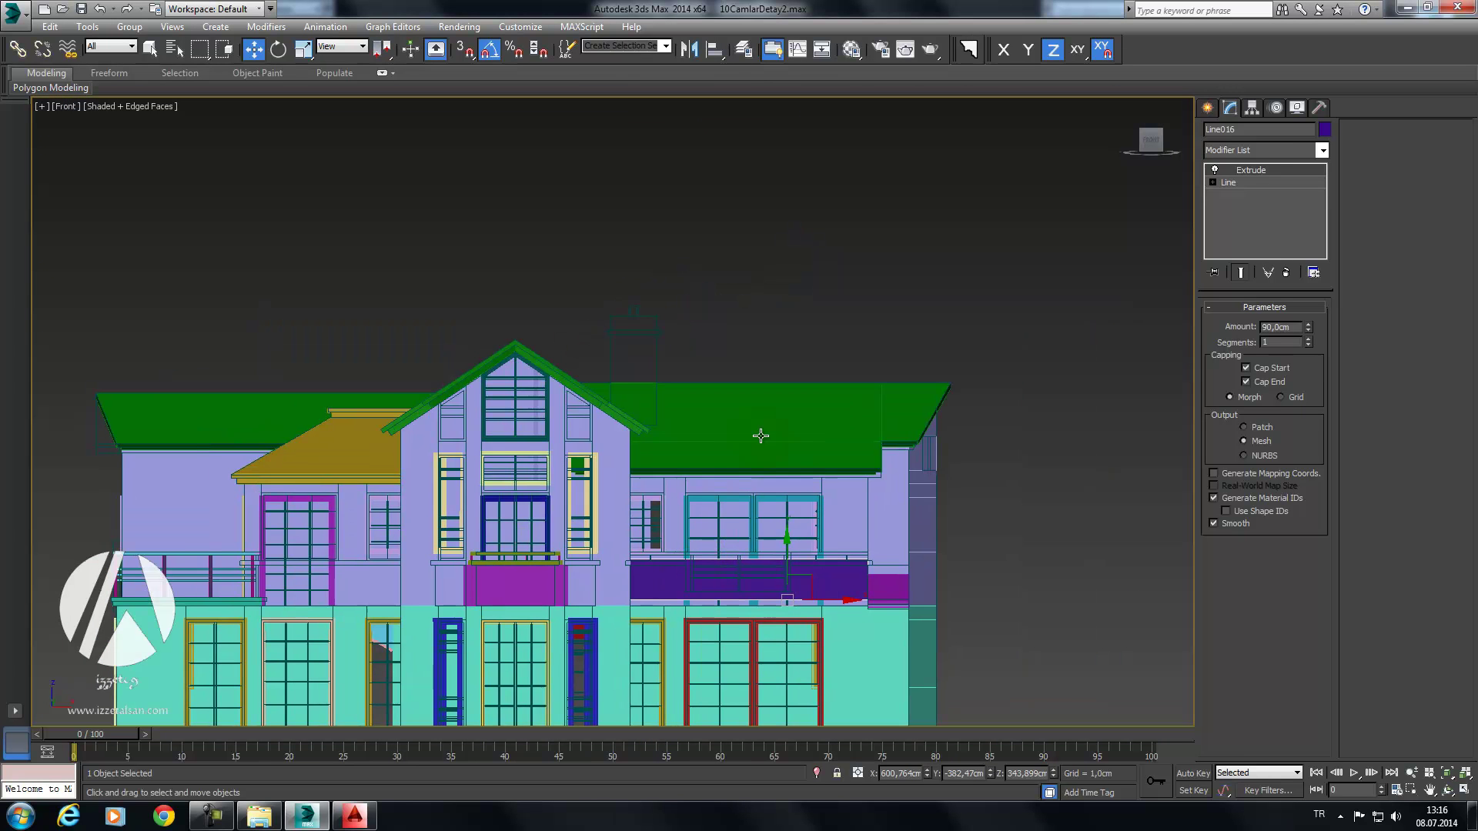
Step: Isolate the selected objects so the rest of the house is ghosted
ctrl+click(640, 319)
right_click(640, 314)
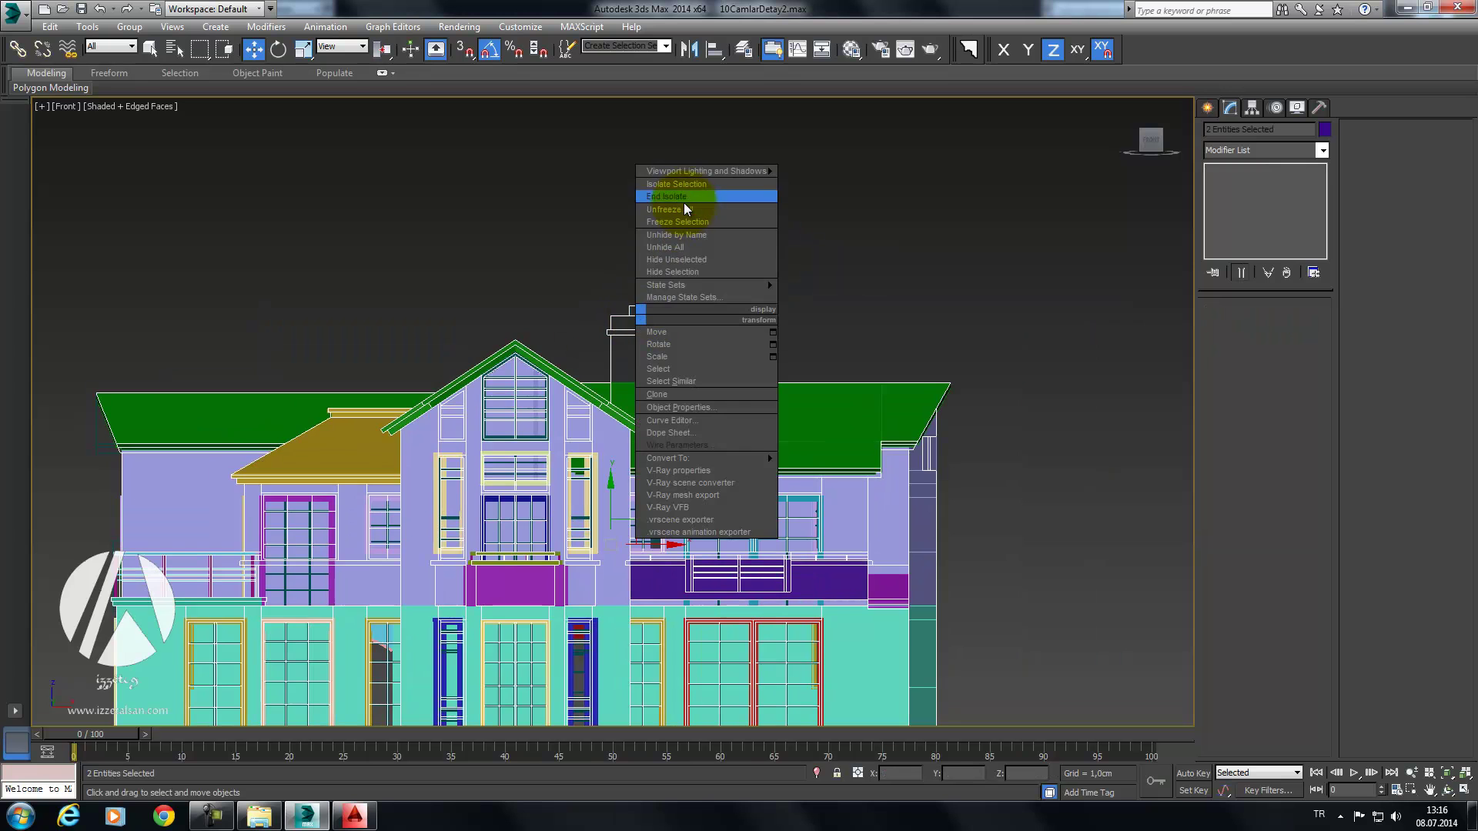
click(694, 183)
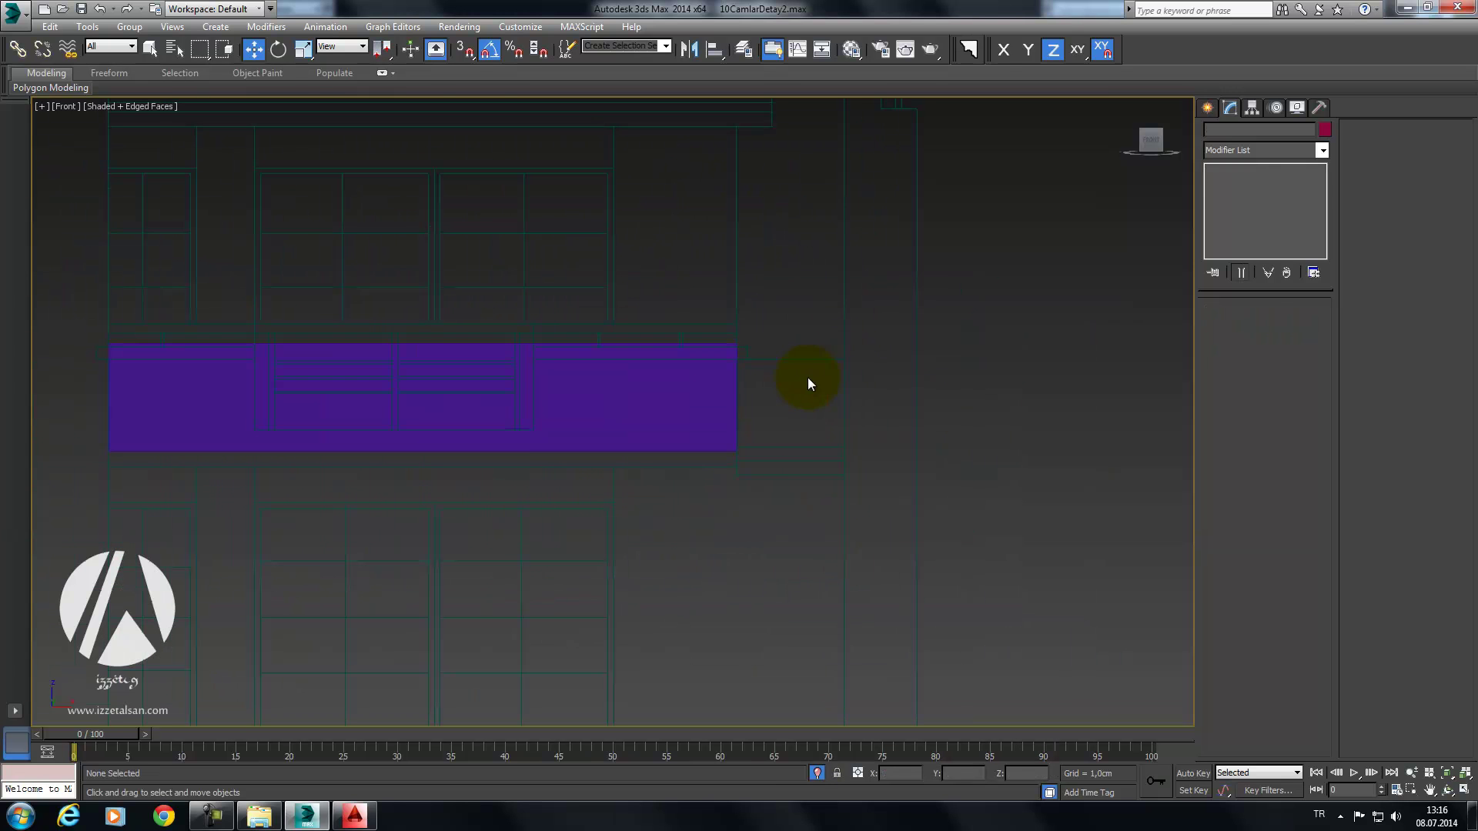
Step: Select the purple Line016 parapet in the front view and undo an accidental upward move
click(735, 412)
middle_drag(753, 416, 1023, 429)
scroll(792, 422, up, 3)
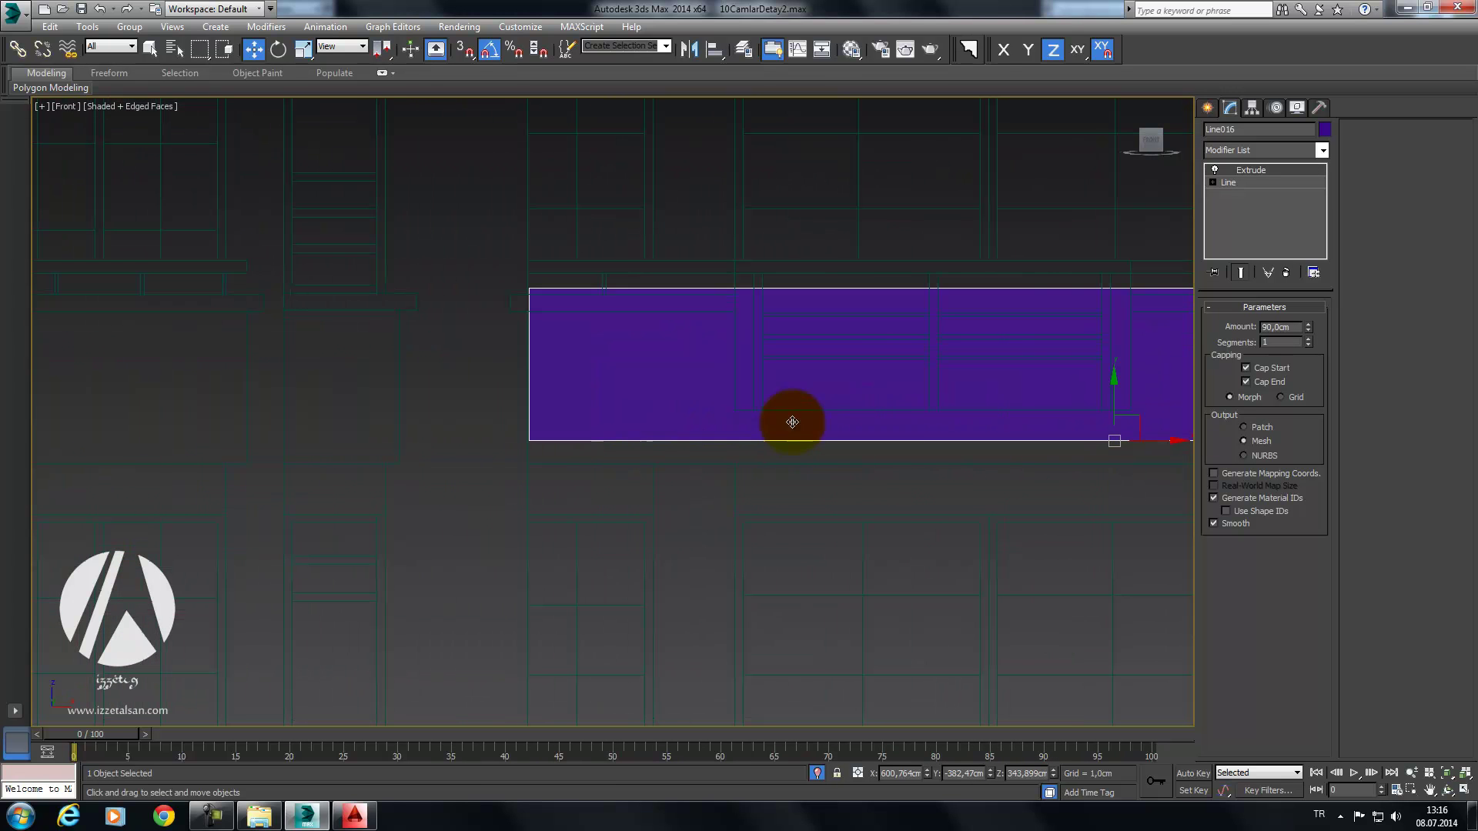
drag(1114, 394, 1113, 265)
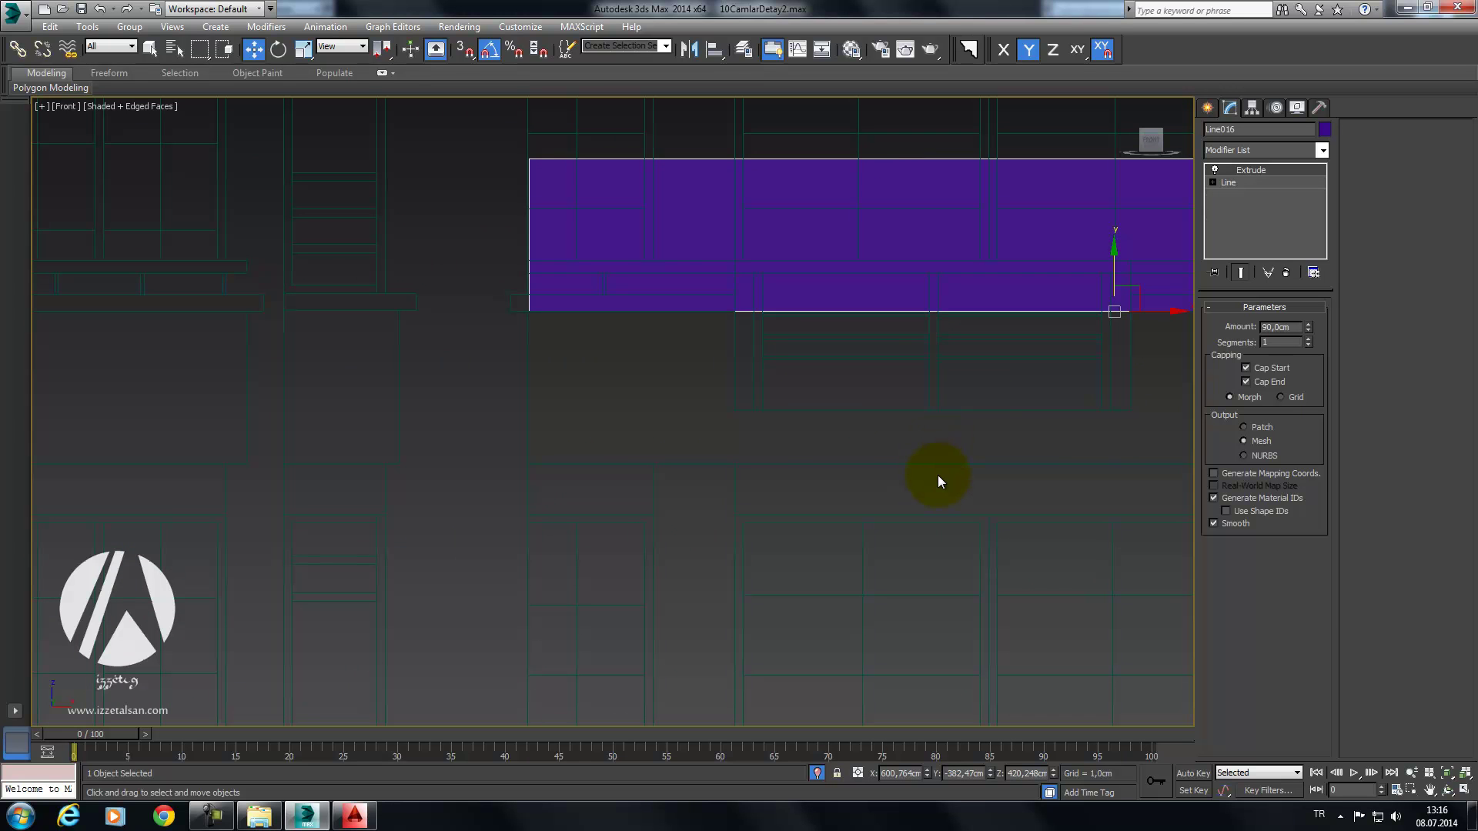
key(ctrl+z)
mouse_move(925, 469)
middle_down()
mouse_move(703, 485)
mouse_move(756, 382)
middle_up()
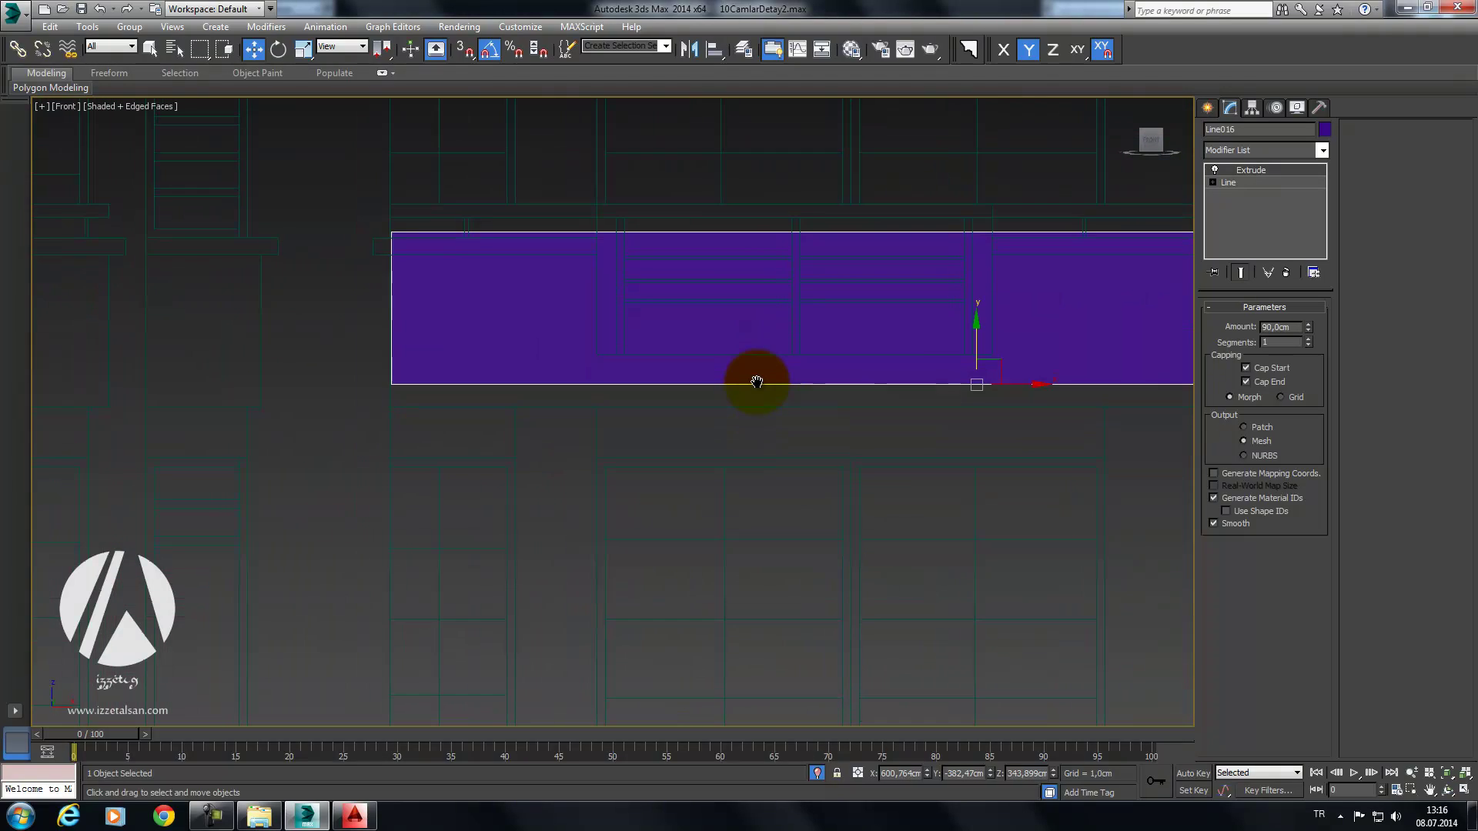
right_click(814, 341)
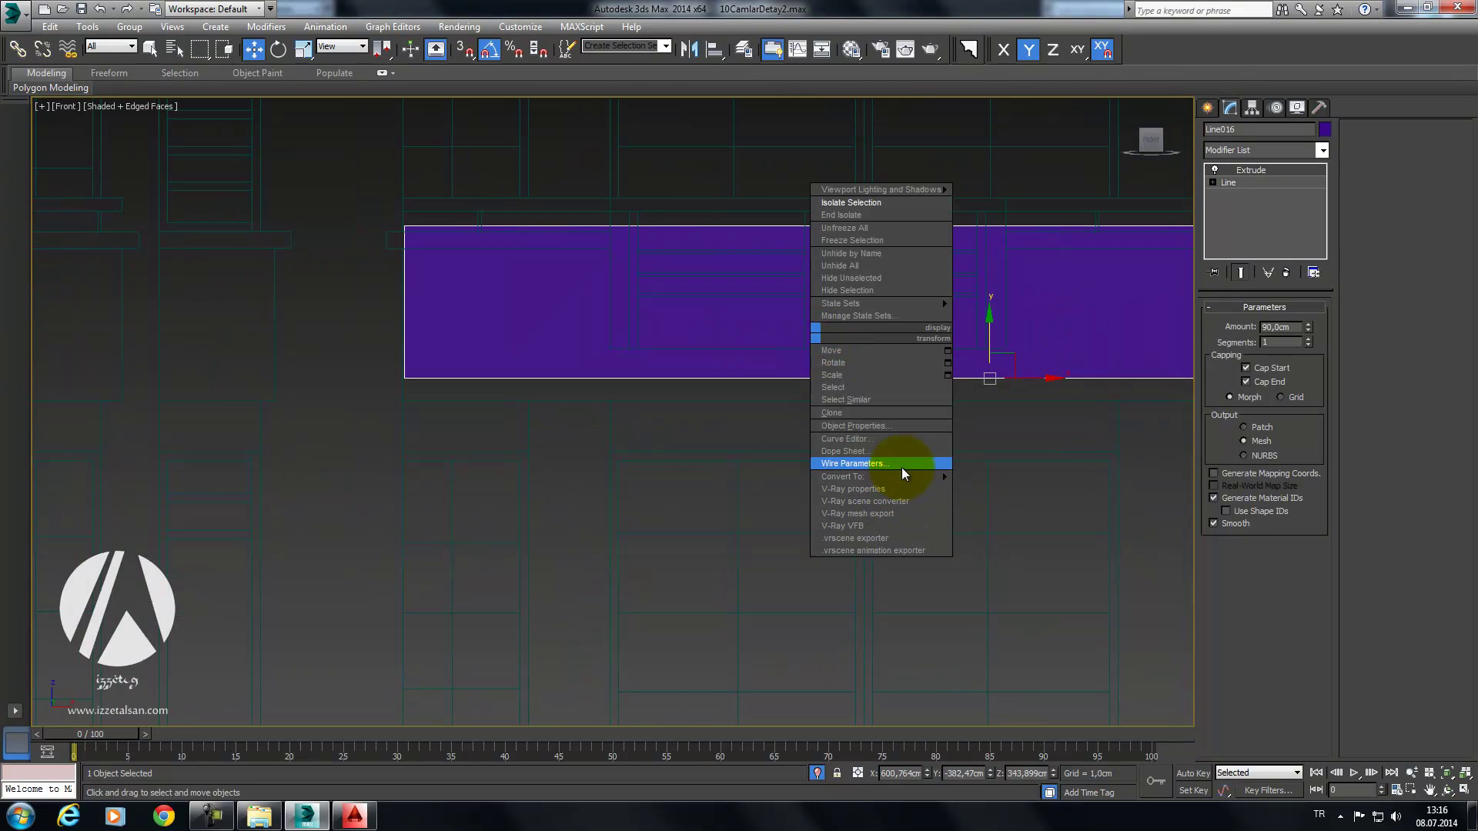
Step: Convert Line016 to an Editable Poly and enter Polygon sub-object level
click(1047, 489)
middle_drag(675, 444, 819, 485)
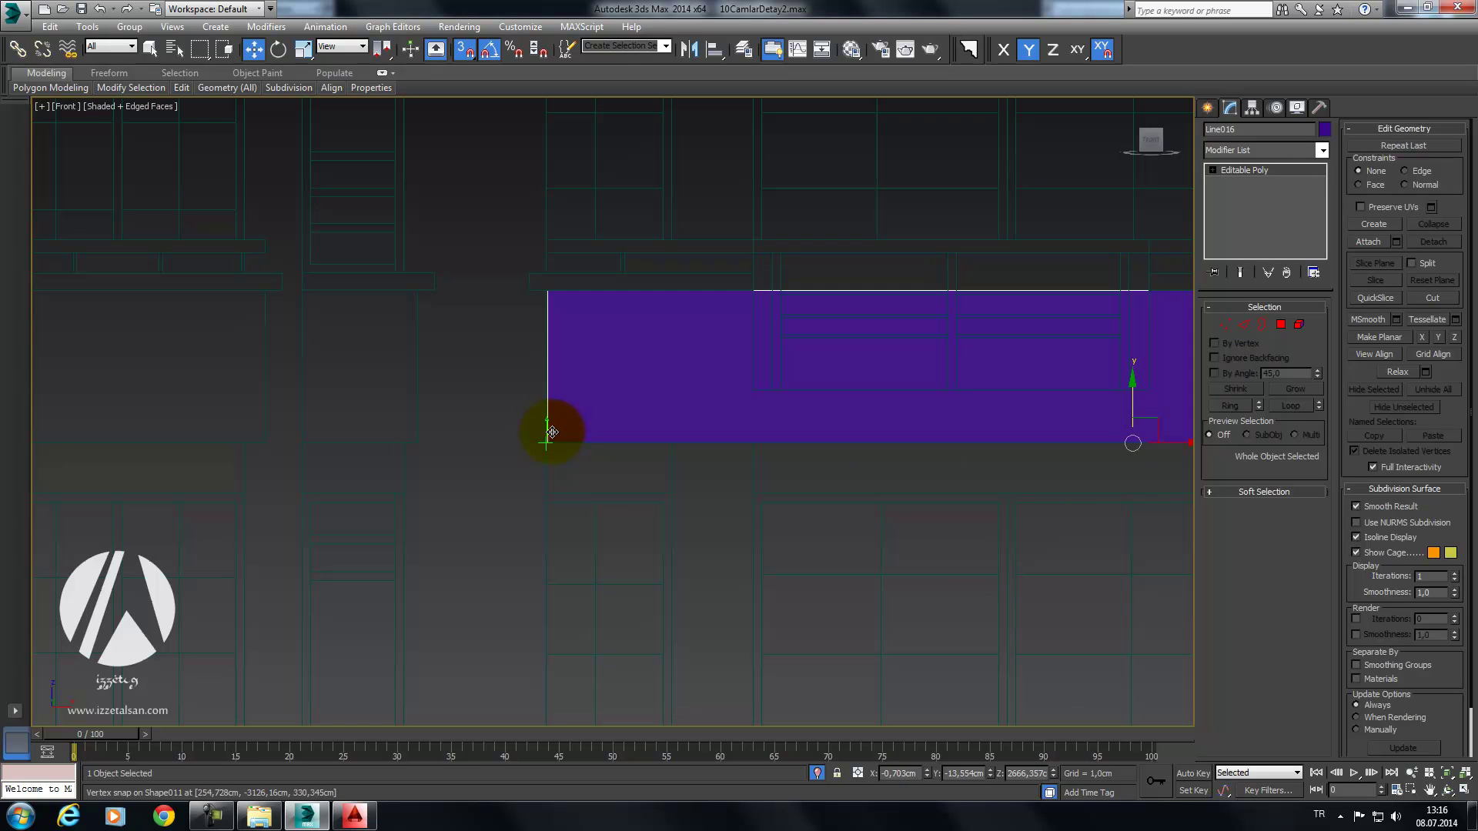
middle_drag(709, 390, 416, 449)
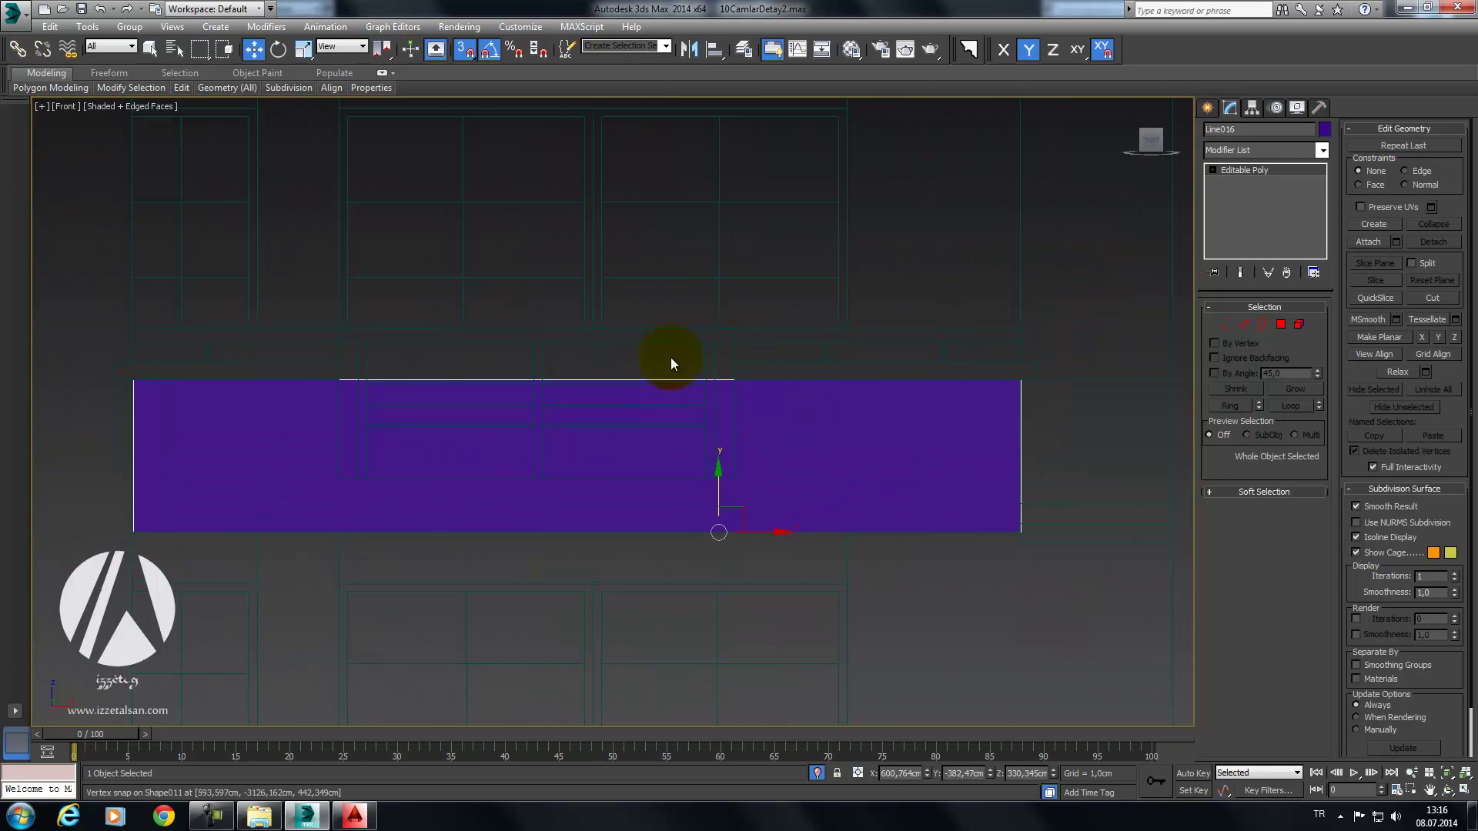
middle_drag(373, 398, 703, 373)
scroll(379, 372, down, 3)
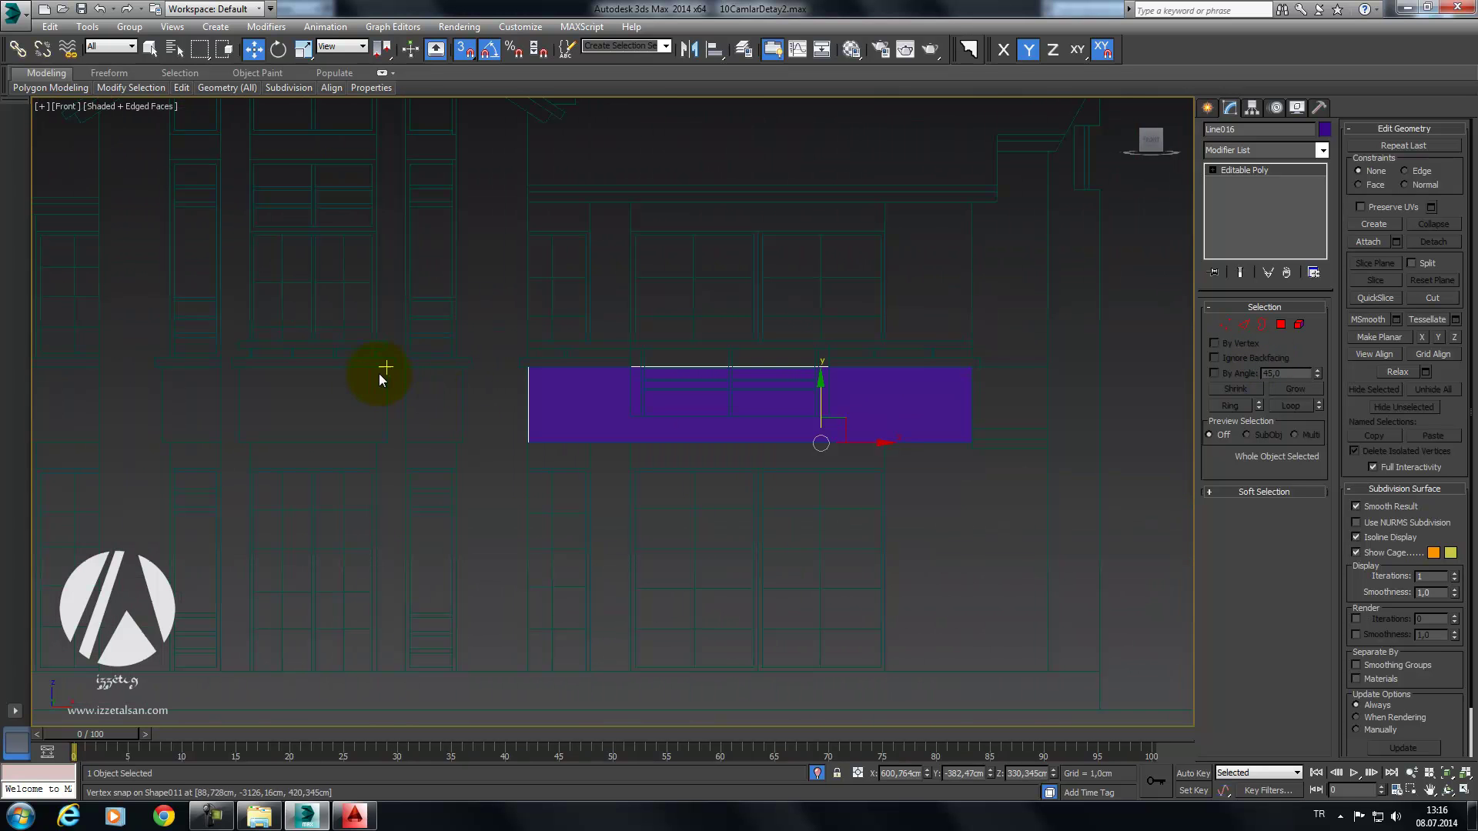
scroll(716, 350, up, 2)
scroll(745, 369, up, 2)
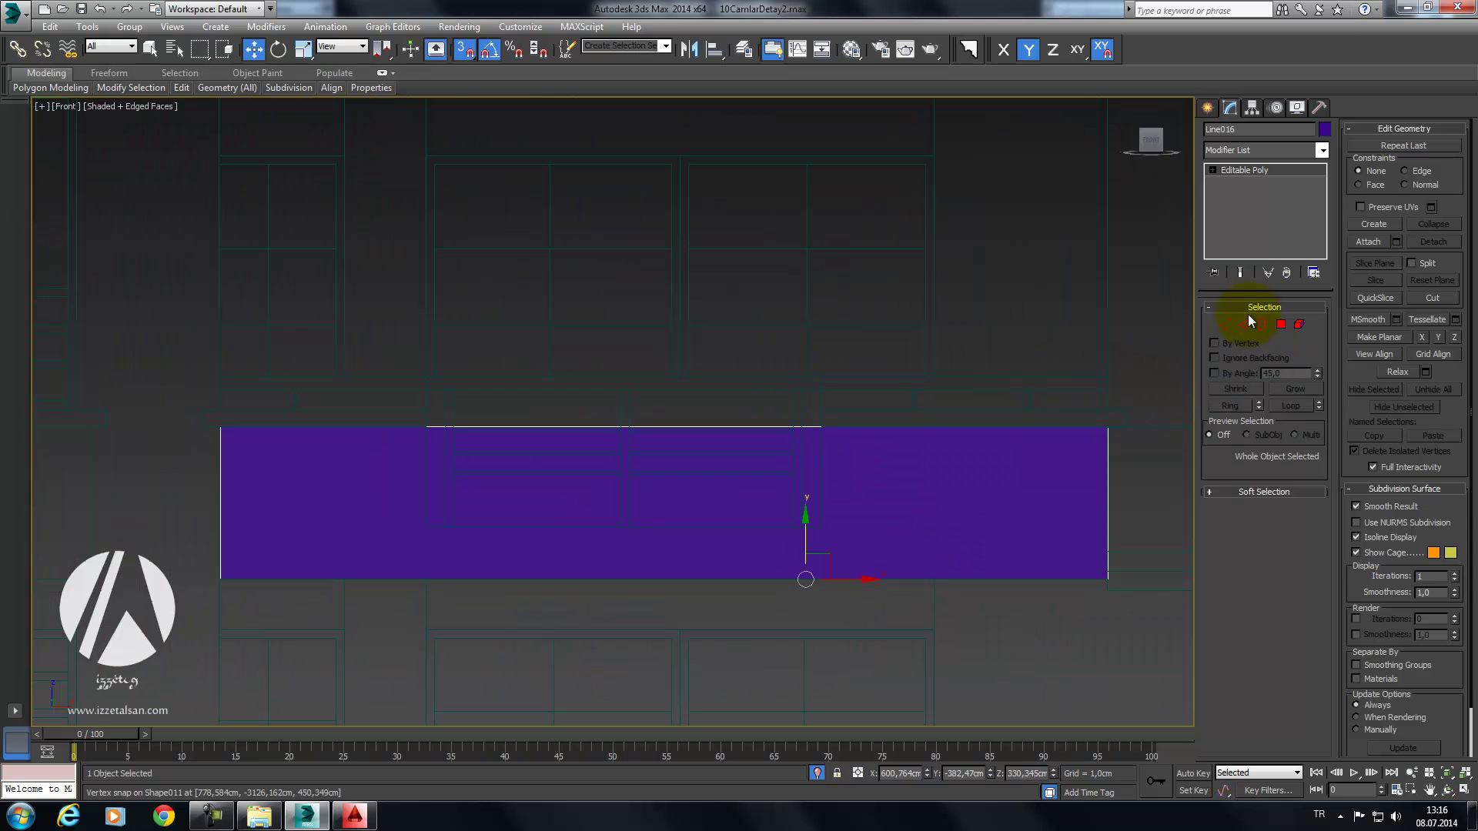
click(1282, 326)
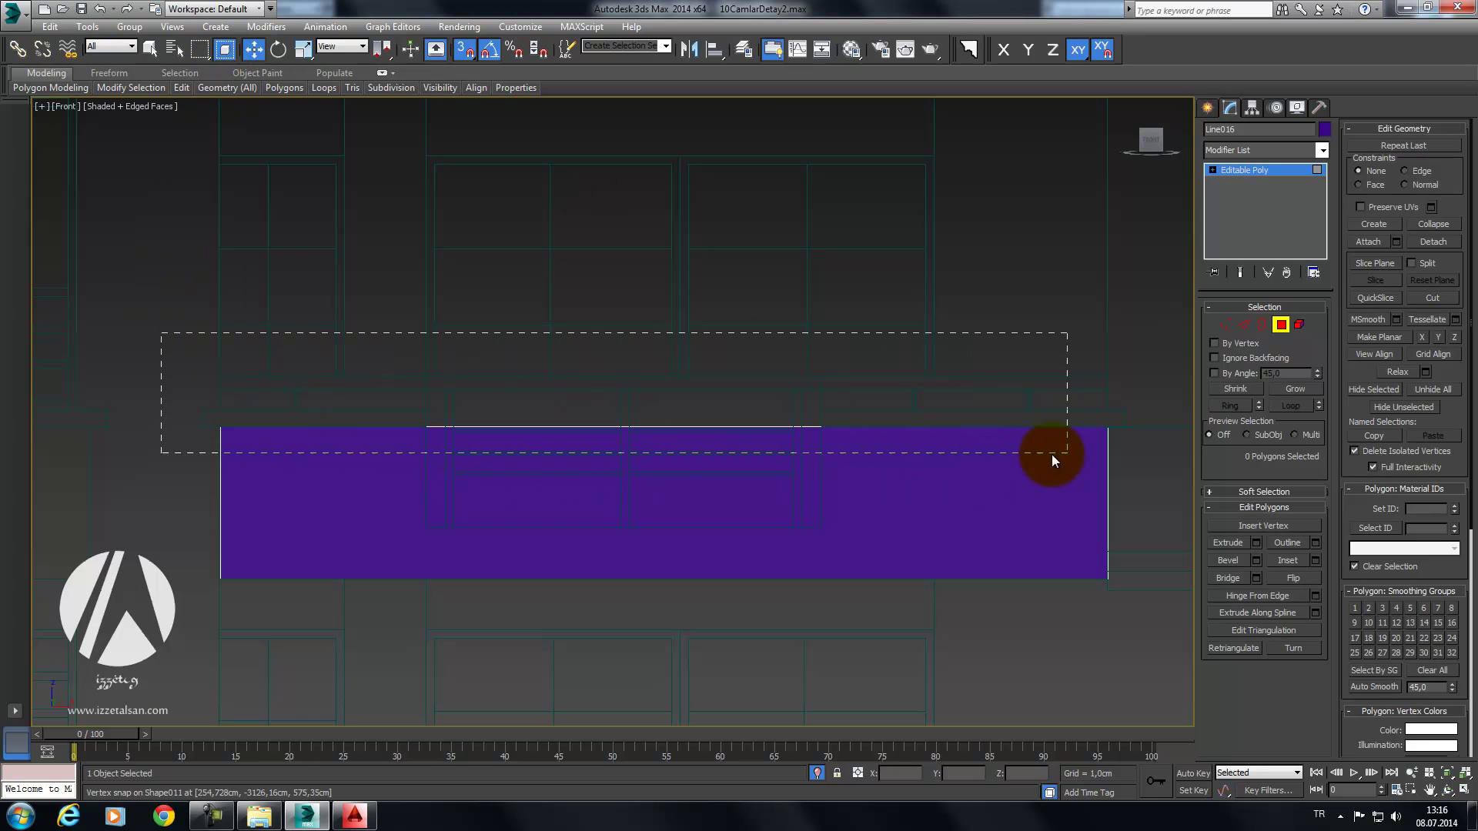
Step: Extrude the parapet's top polygons upward by 10 cm
drag(1052, 454, 1196, 452)
click(1257, 543)
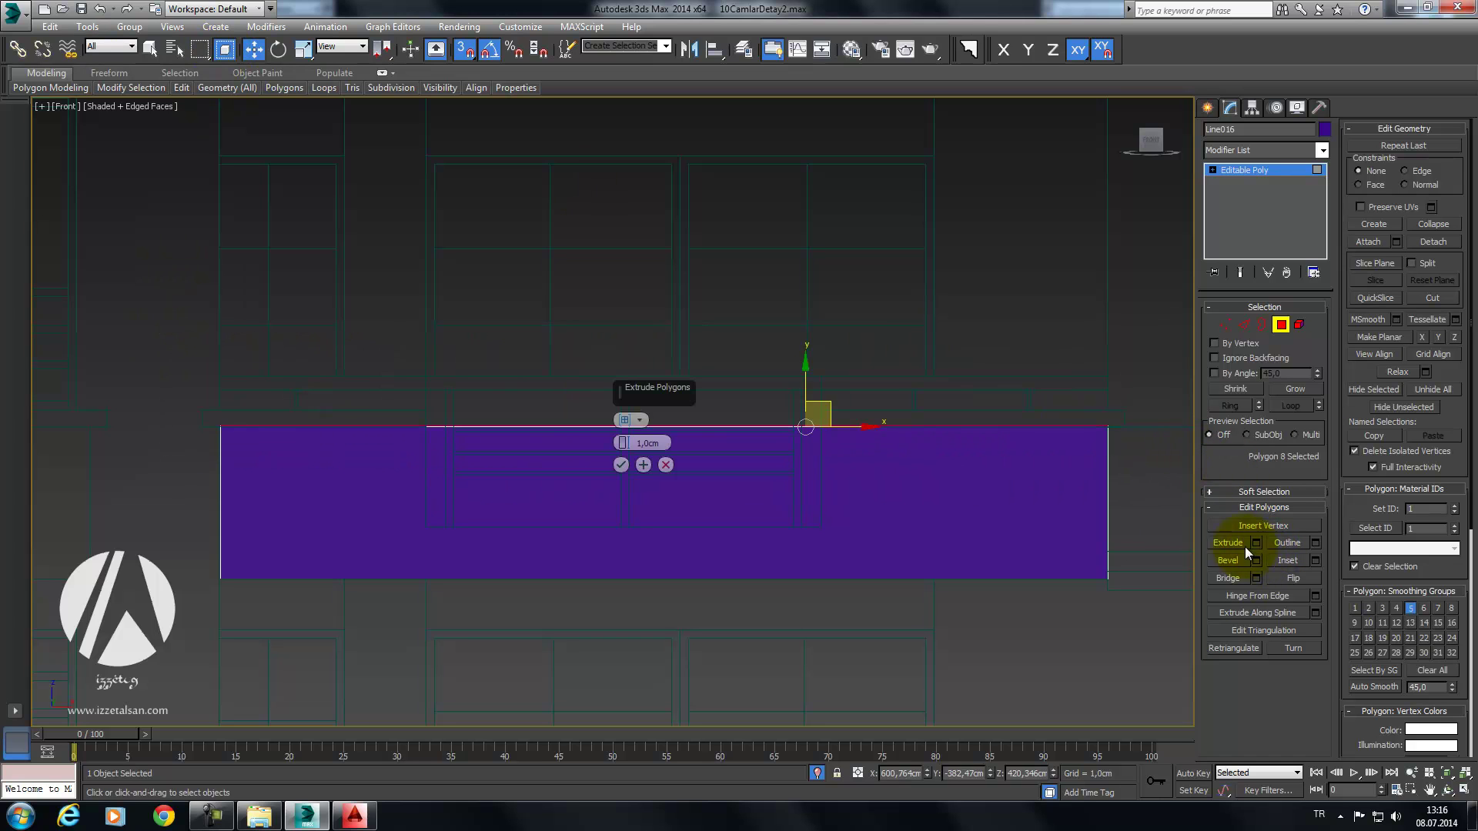
click(644, 464)
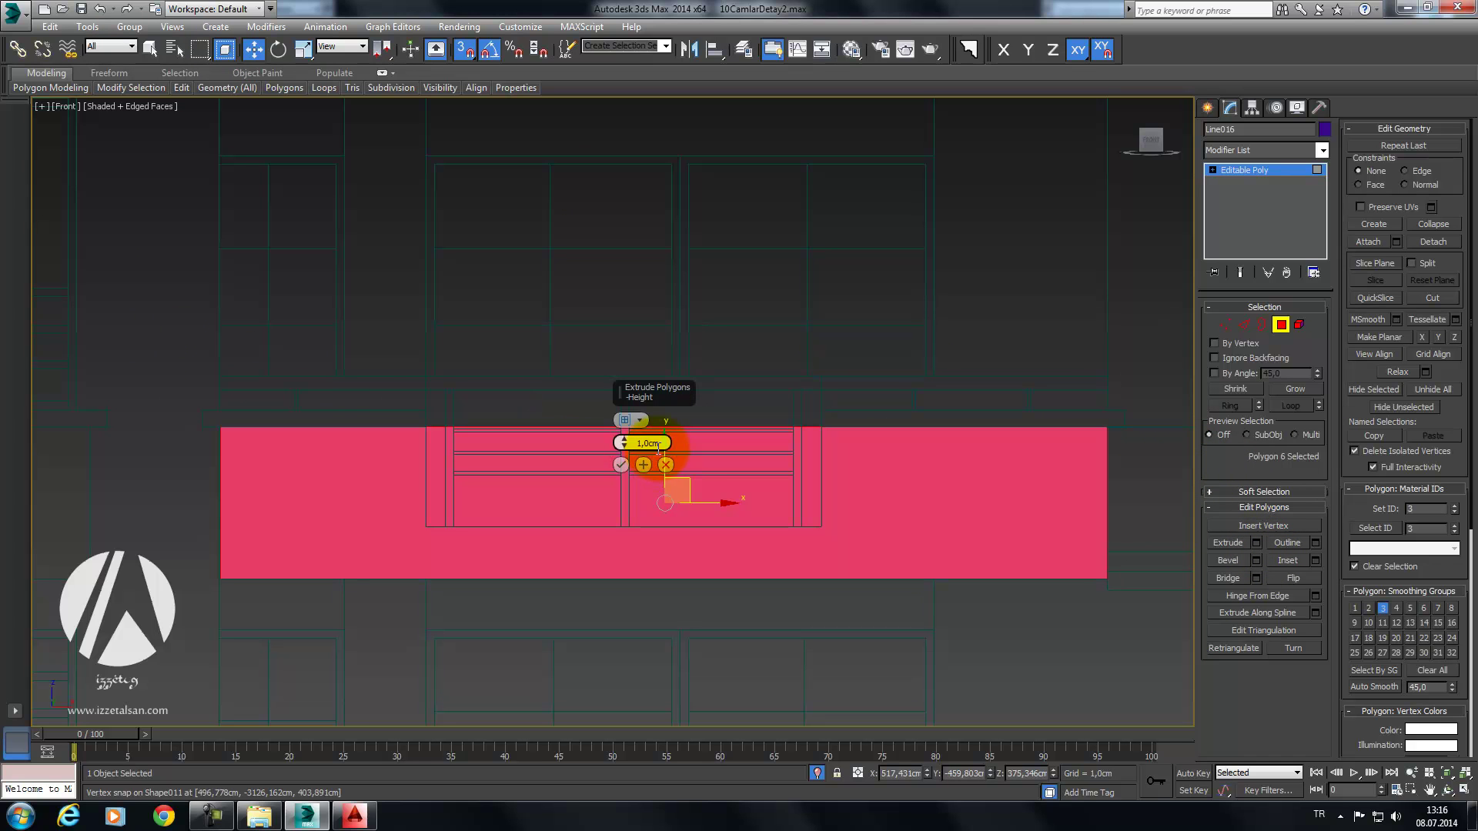
click(666, 465)
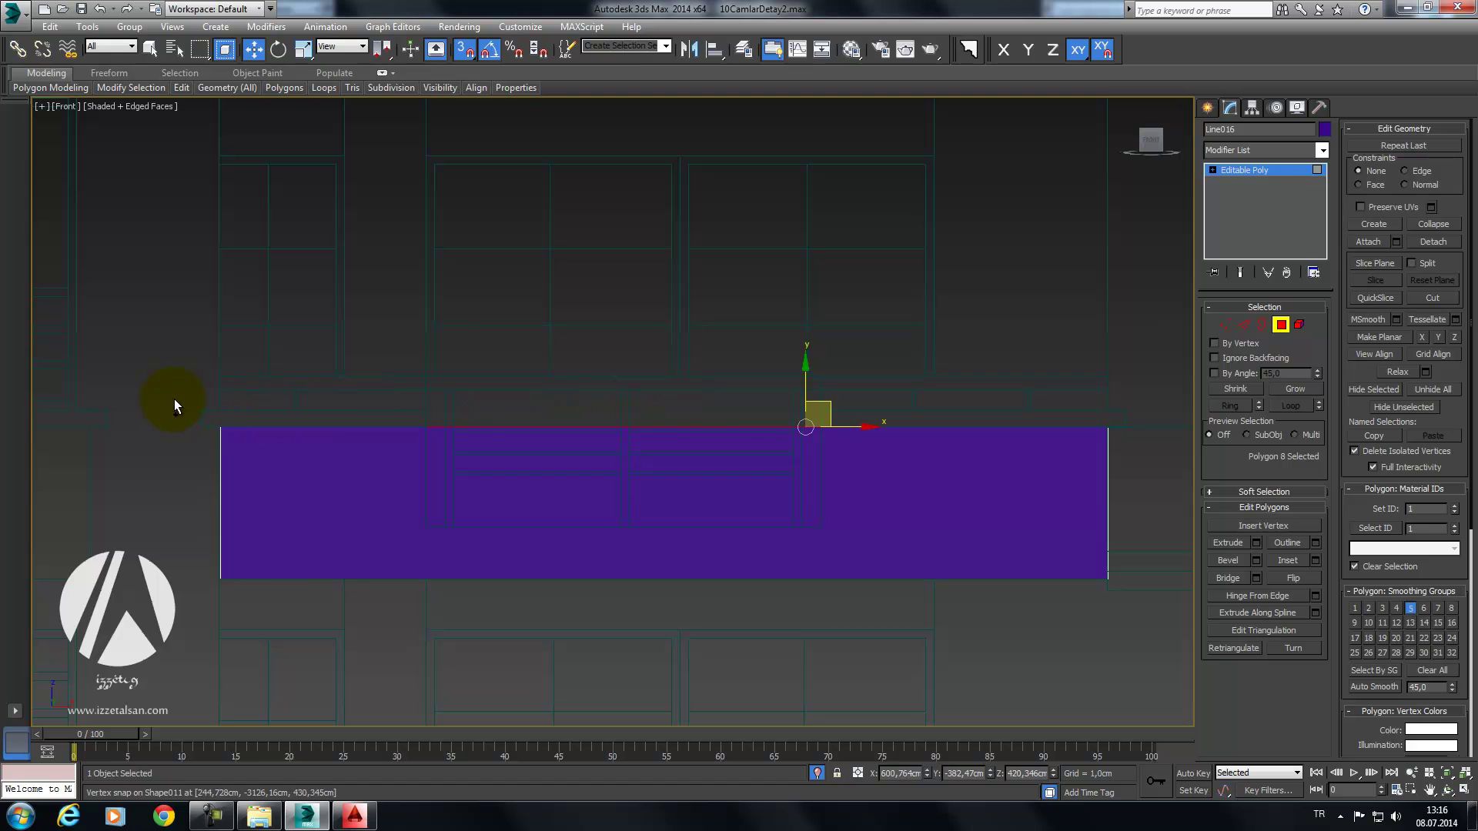
click(1249, 543)
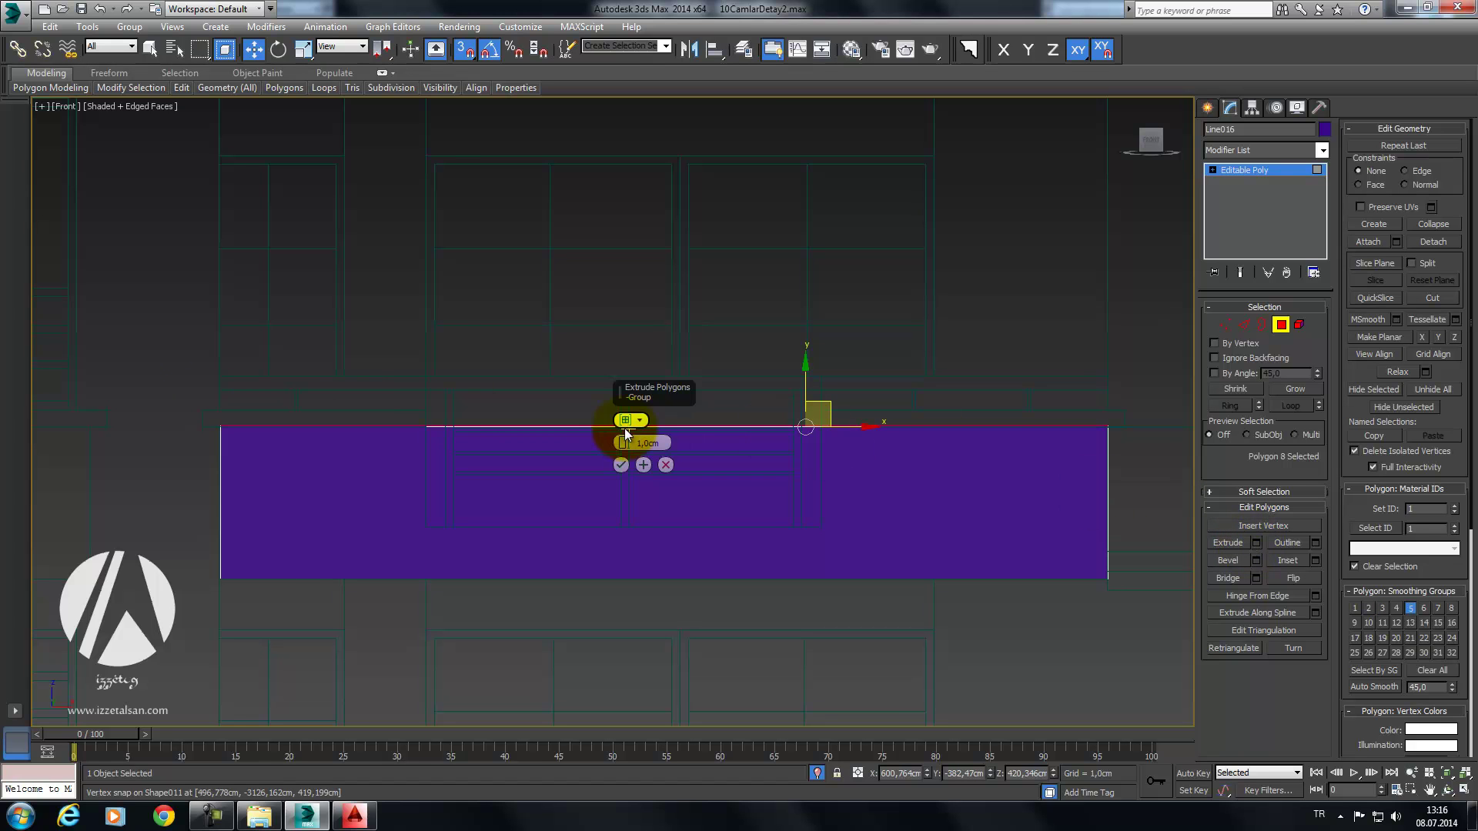
drag(627, 444, 619, 396)
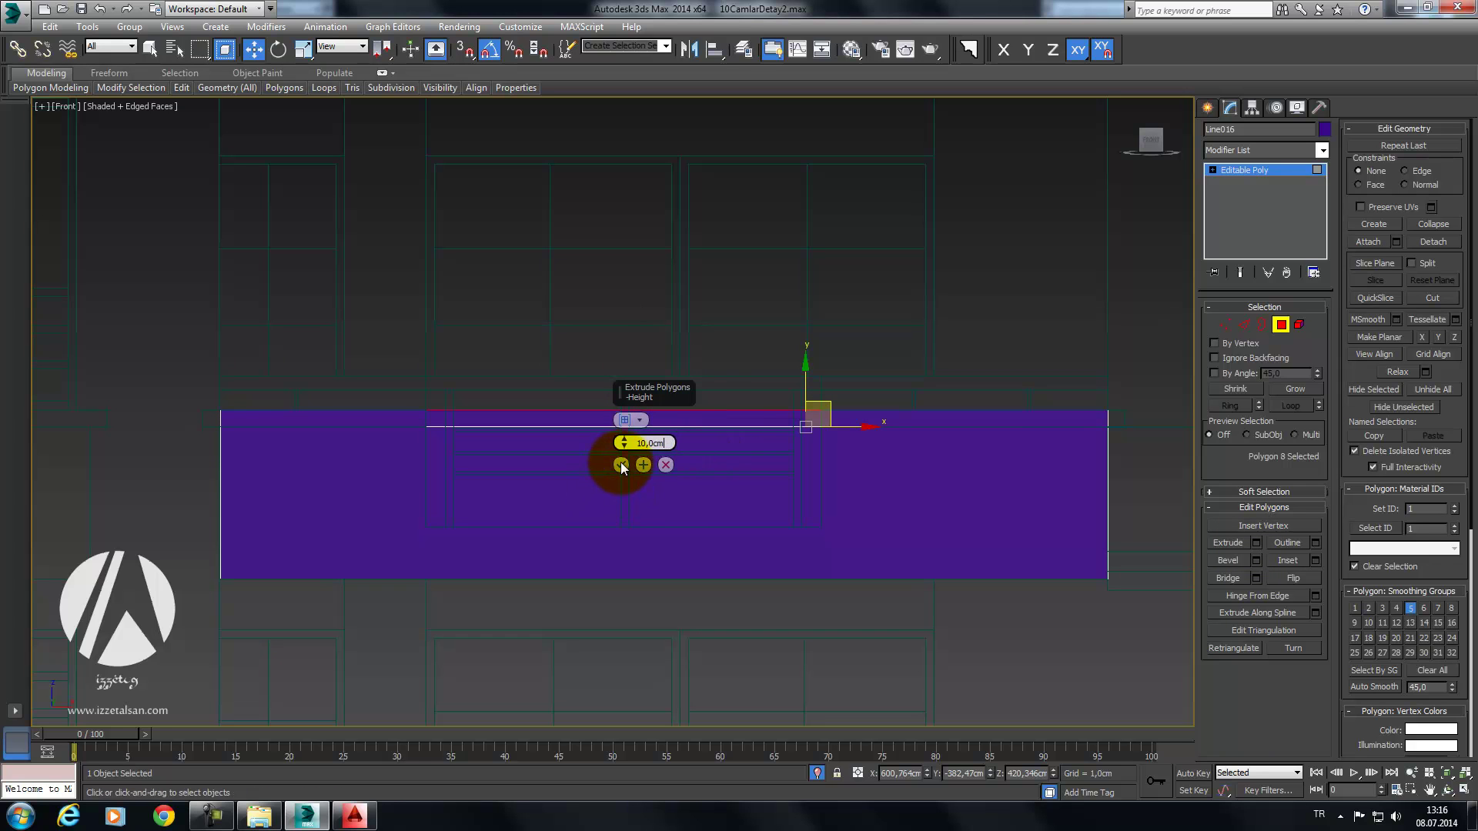
click(621, 464)
Step: Select the two thin top strip polygons along the parapet, including the corner strip
click(1047, 421)
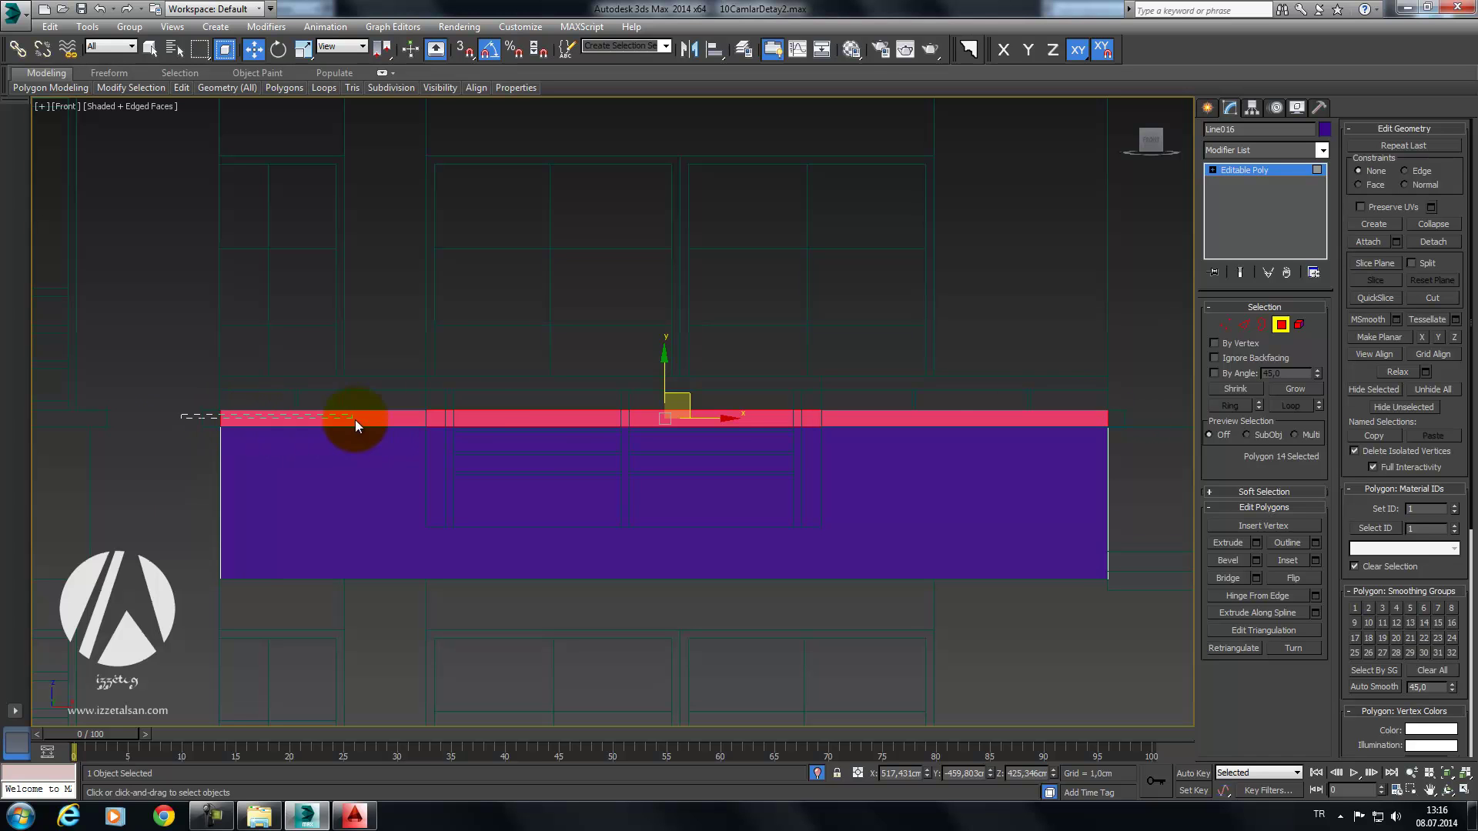
click(1148, 417)
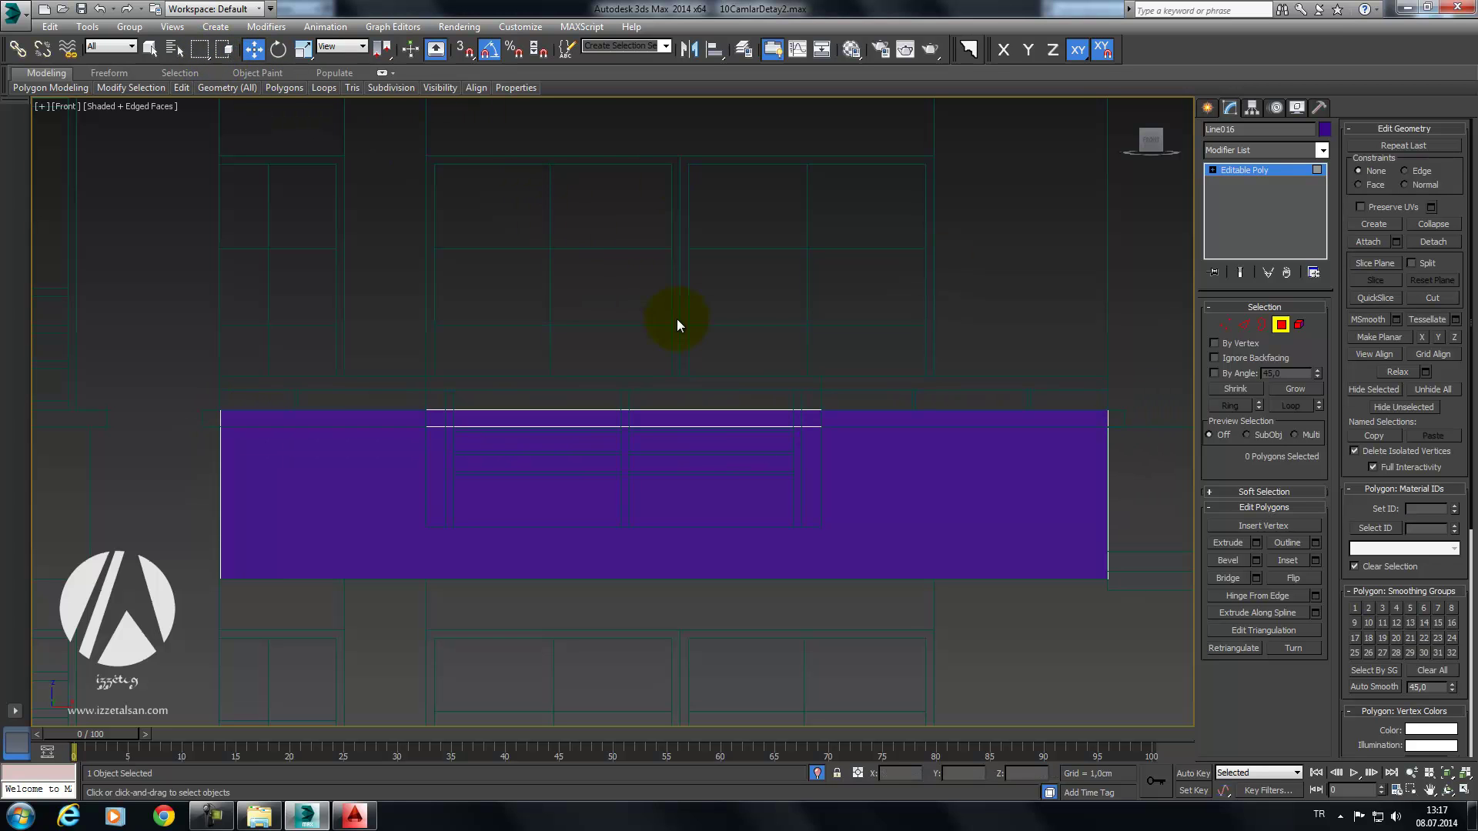
click(732, 420)
key(p)
scroll(840, 370, up, 3)
scroll(824, 368, down, 2)
mouse_move(824, 368)
alt+middle_down()
mouse_move(867, 417)
mouse_move(620, 390)
alt+middle_up()
ctrl+click(792, 396)
mouse_move(792, 396)
middle_down()
mouse_move(660, 409)
mouse_move(528, 396)
mouse_move(581, 395)
mouse_move(525, 372)
middle_up()
key(f)
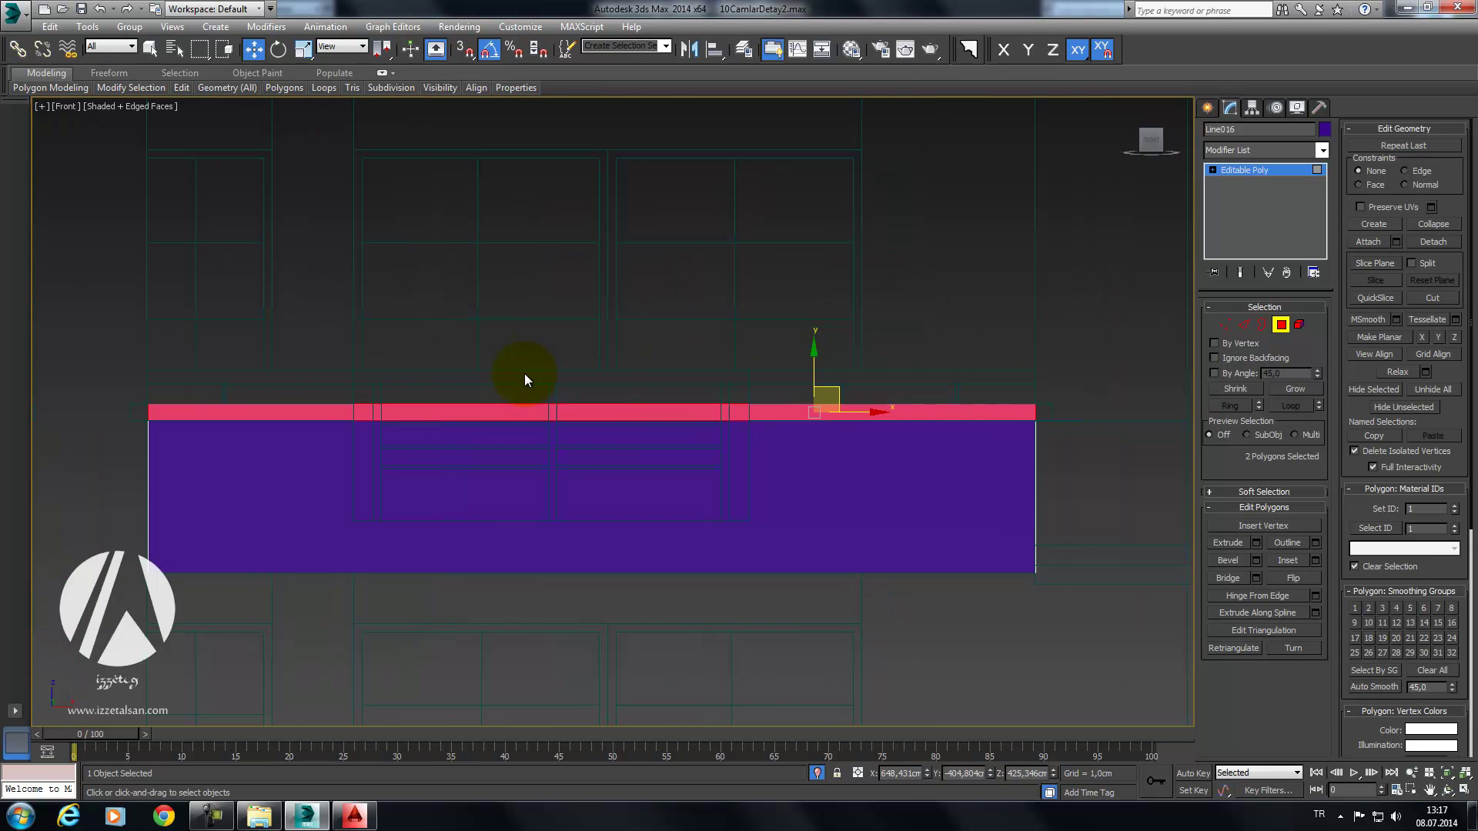
Step: Extrude the two top strips 9.546 cm using Local Normal to form the cap
click(1254, 540)
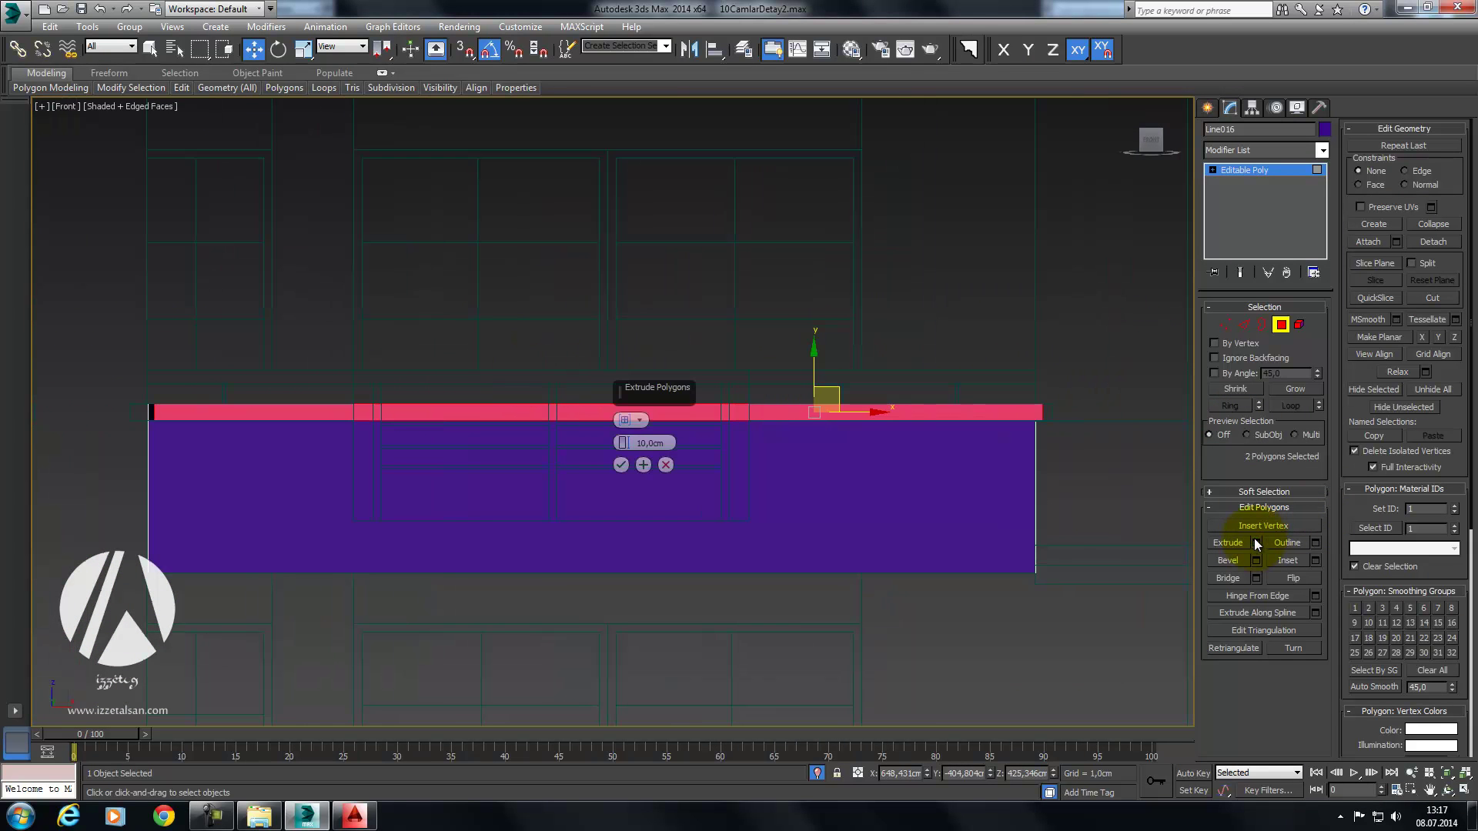
click(638, 419)
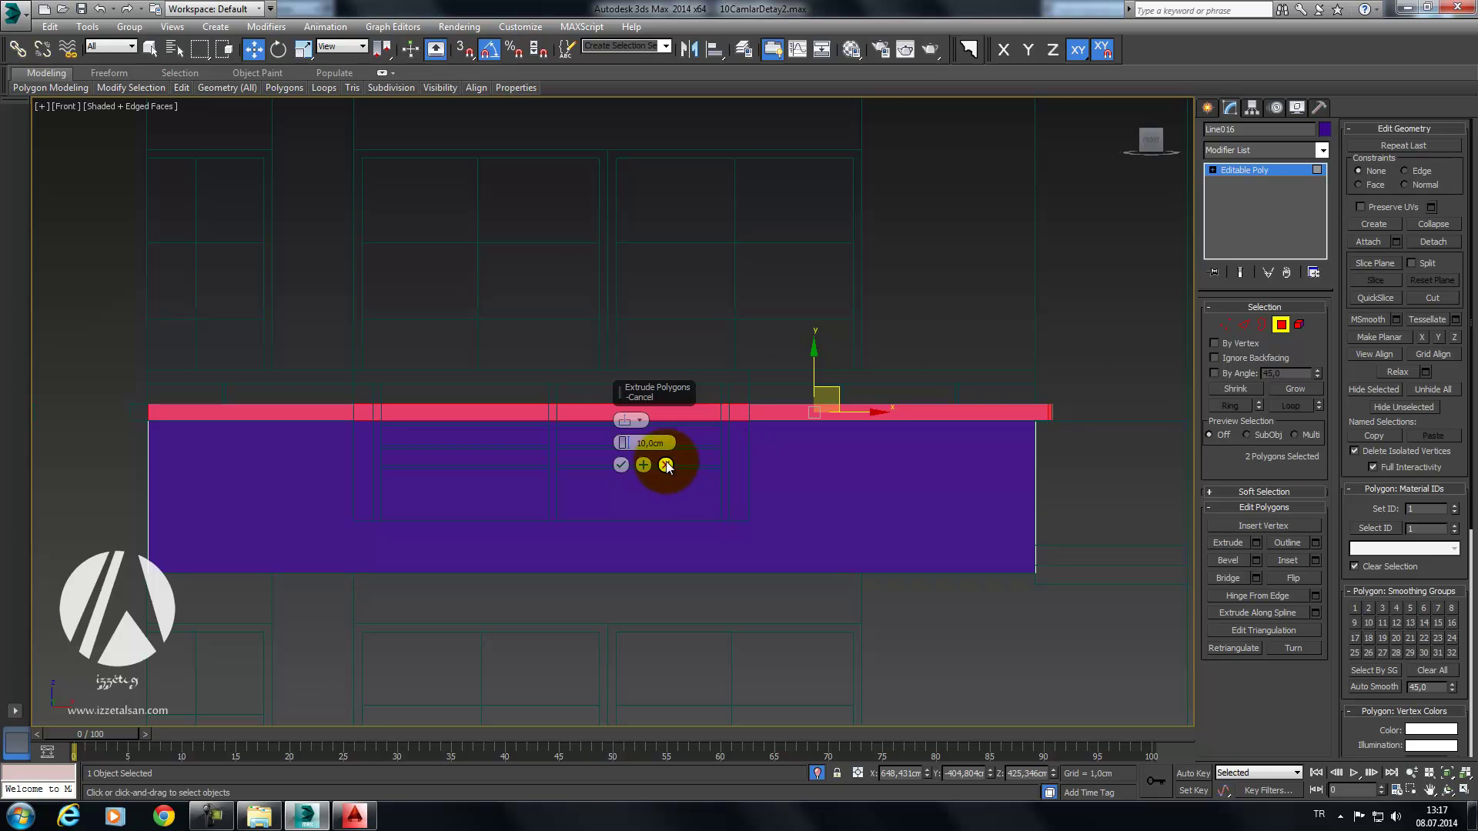
drag(625, 445, 632, 454)
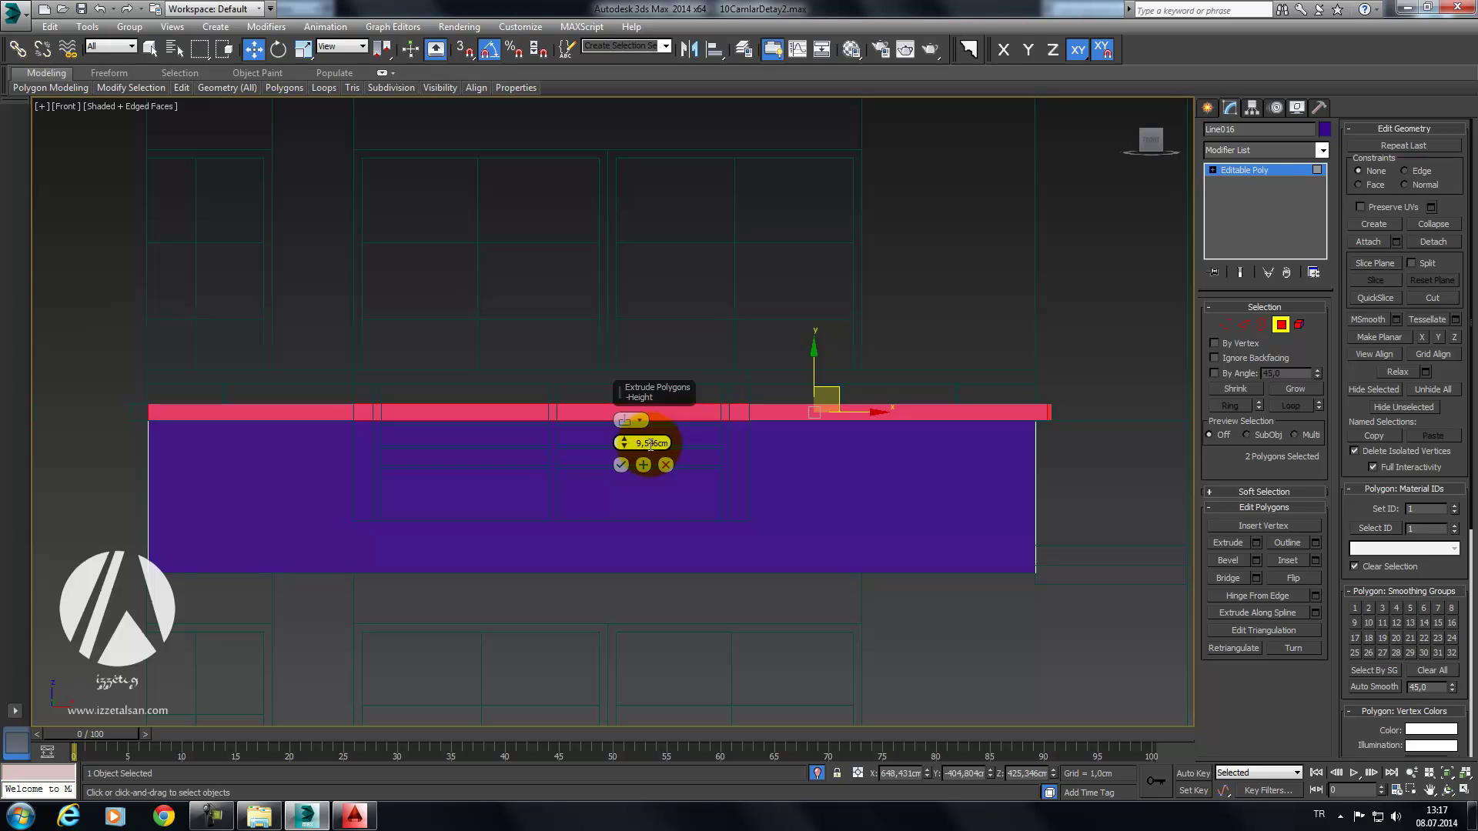
click(642, 419)
key(p)
scroll(897, 318, down, 3)
mouse_move(910, 336)
alt+middle_down()
mouse_move(857, 408)
mouse_move(879, 356)
alt+middle_up()
Step: End isolation to show the whole house and commit the cap extrusion
right_click(839, 285)
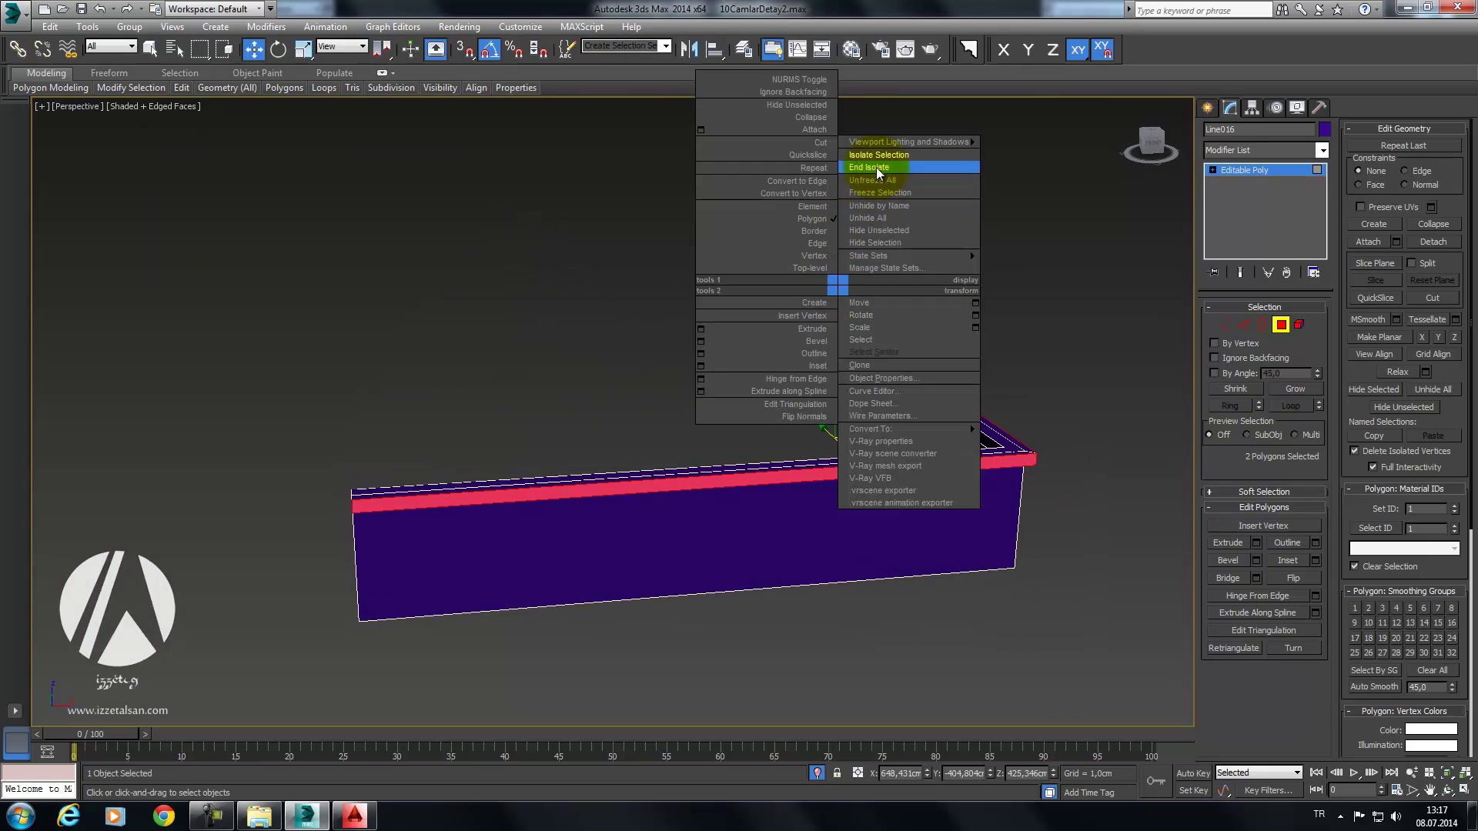
click(875, 173)
mouse_move(833, 233)
alt+middle_down()
mouse_move(663, 271)
mouse_move(588, 223)
mouse_move(791, 265)
alt+middle_up()
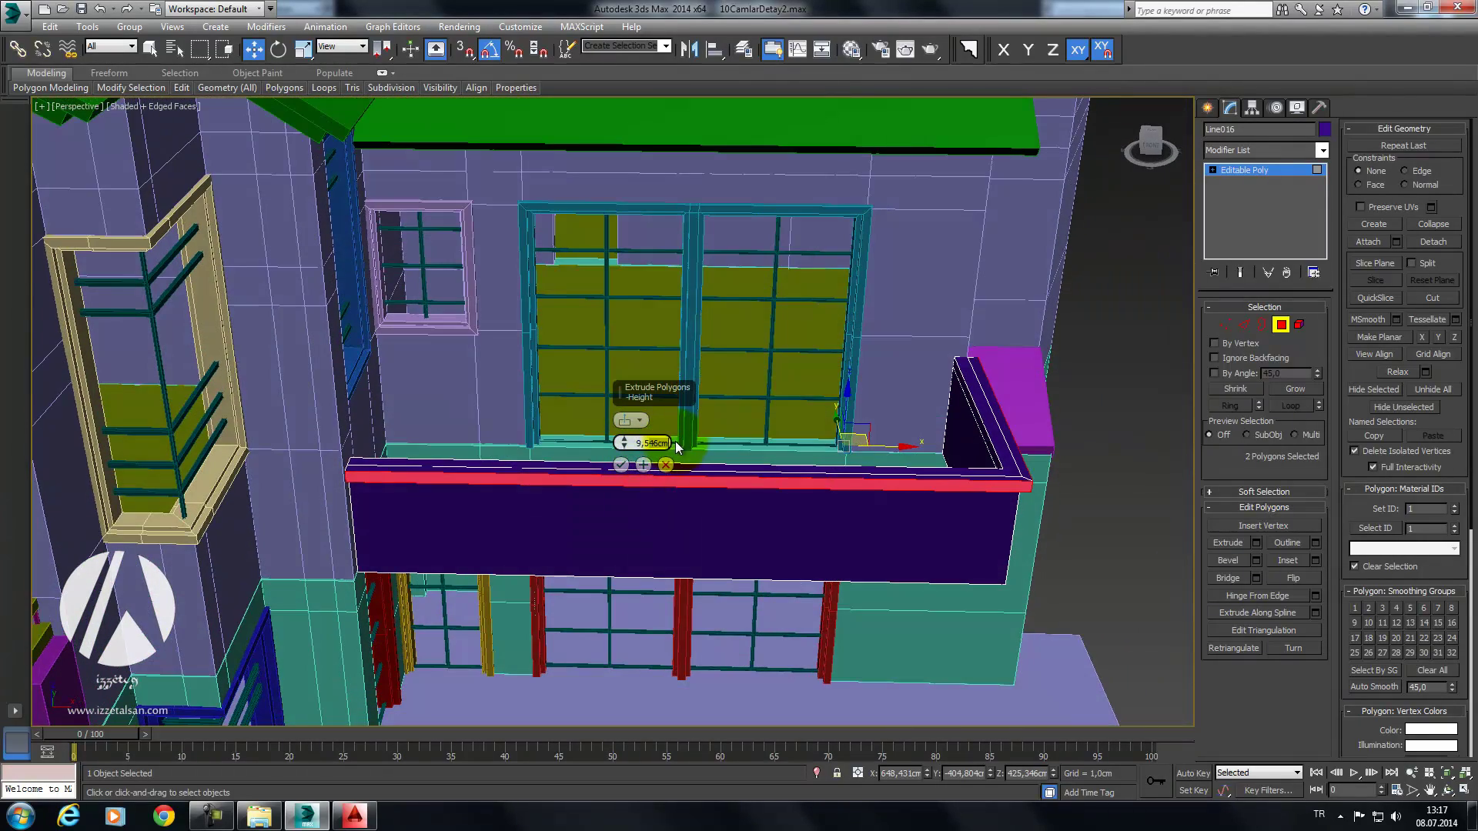
click(620, 464)
mouse_move(962, 432)
alt+middle_down()
mouse_move(1029, 438)
mouse_move(995, 462)
alt+middle_up()
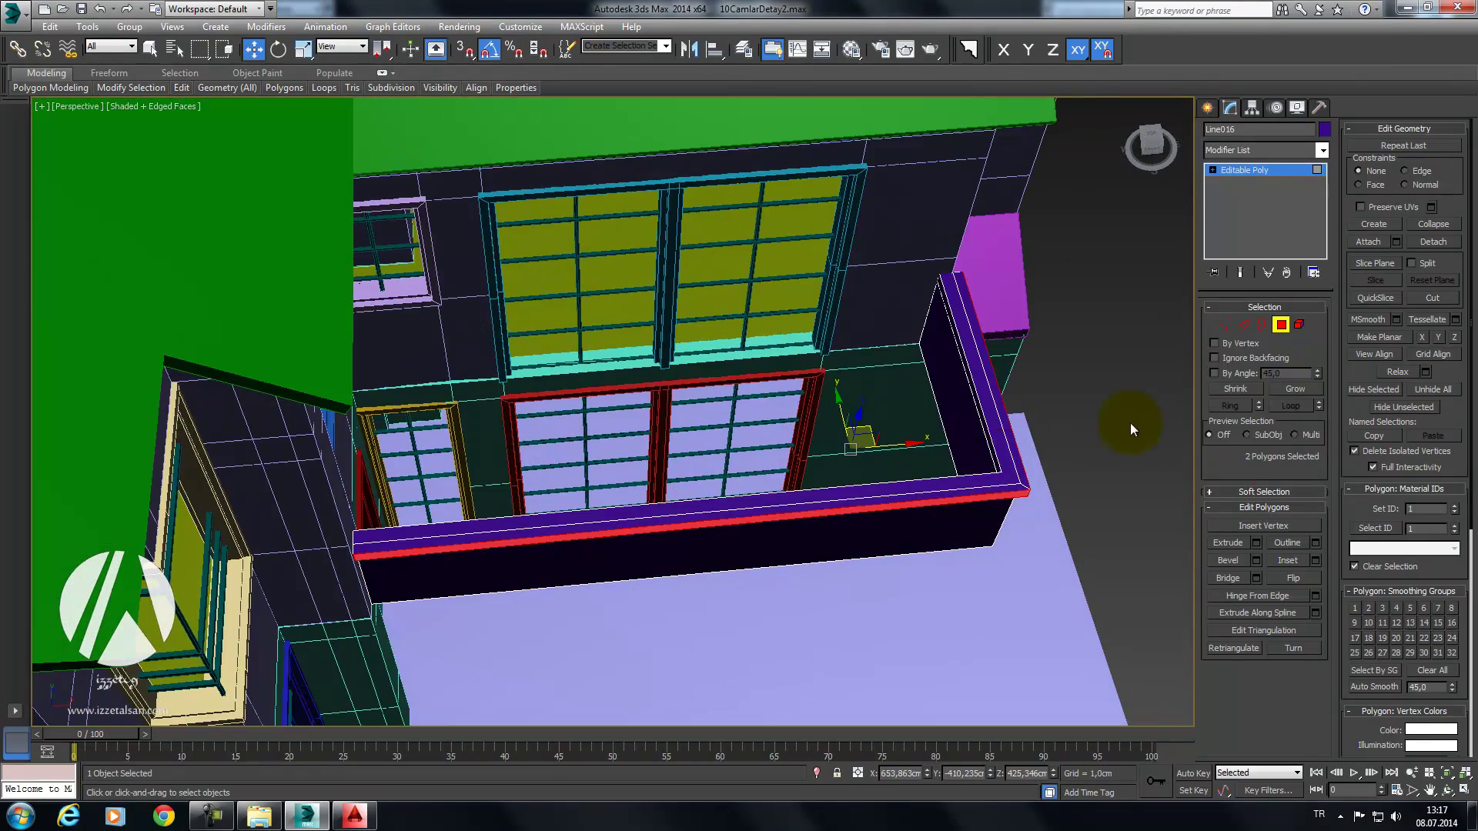
Step: Exit Polygon level and select the ground-floor wall object zeminKat
click(1293, 327)
mouse_move(1213, 339)
alt+middle_down()
mouse_move(934, 396)
mouse_move(675, 312)
alt+middle_up()
mouse_move(751, 445)
alt+middle_down()
mouse_move(746, 472)
mouse_move(774, 435)
alt+middle_up()
click(713, 351)
mouse_move(709, 357)
alt+middle_down()
mouse_move(690, 343)
mouse_move(746, 389)
mouse_move(656, 331)
mouse_move(680, 383)
mouse_move(709, 385)
alt+middle_up()
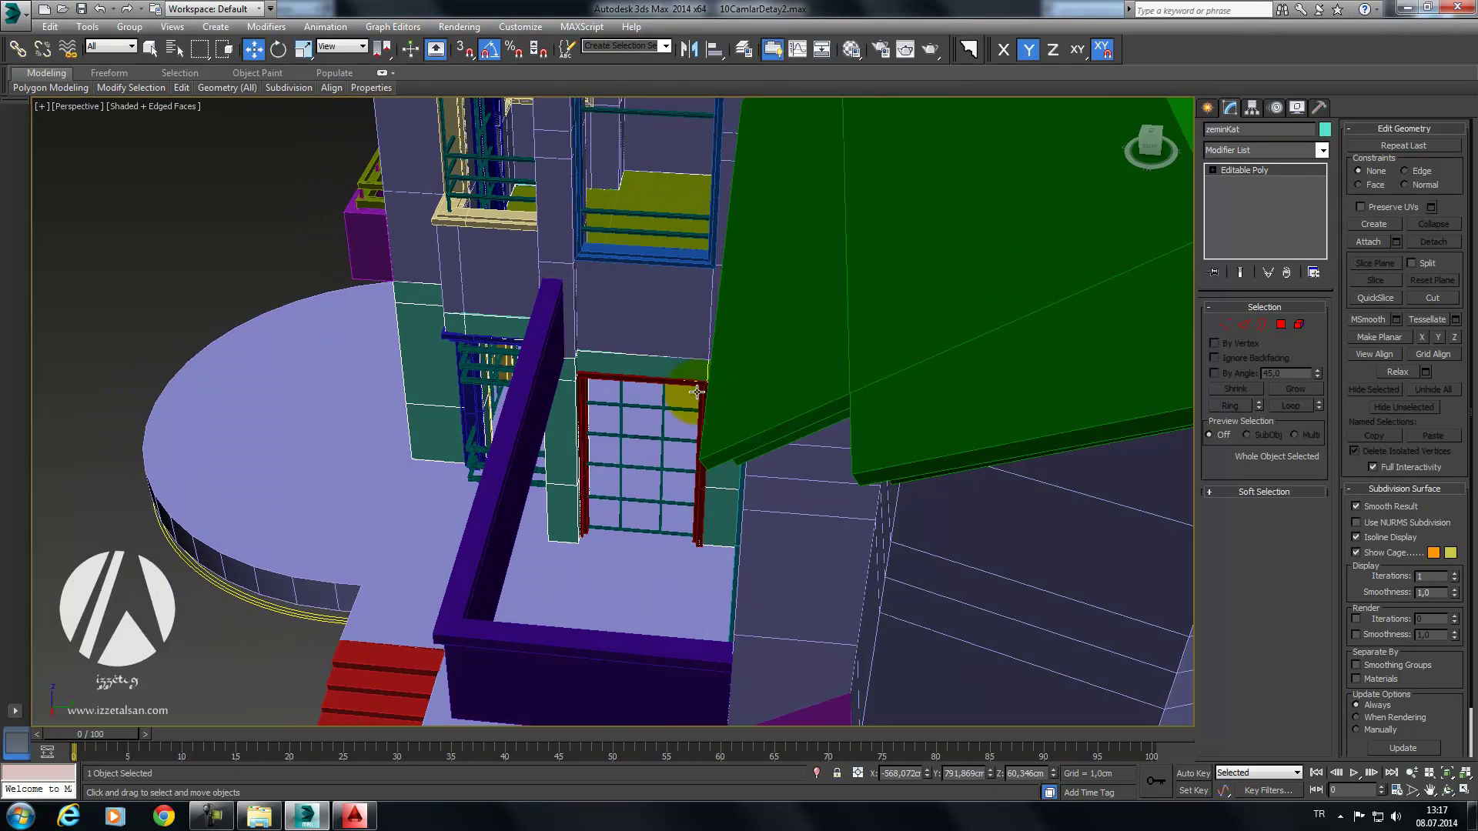
Step: Isolate the zeminKat ground-floor walls
right_click(669, 364)
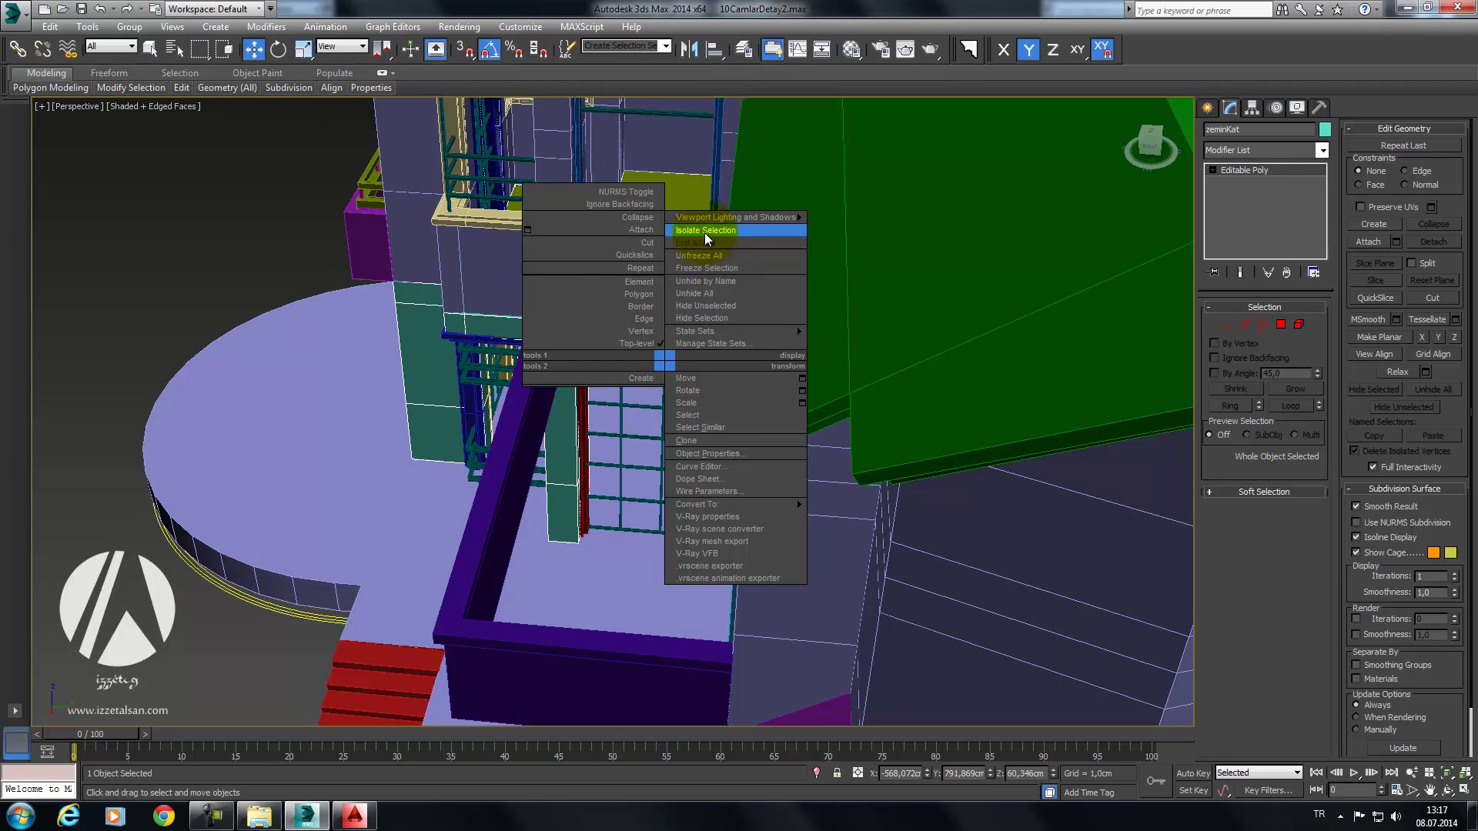
click(704, 240)
mouse_move(719, 344)
alt+middle_down()
mouse_move(726, 363)
mouse_move(578, 347)
mouse_move(626, 313)
mouse_move(613, 321)
mouse_move(724, 369)
mouse_move(828, 334)
alt+middle_up()
scroll(770, 362, up, 3)
scroll(726, 401, up, 3)
Step: Draw the Rectangle005 spline with 3D snap between the wall corner vertices
click(1207, 108)
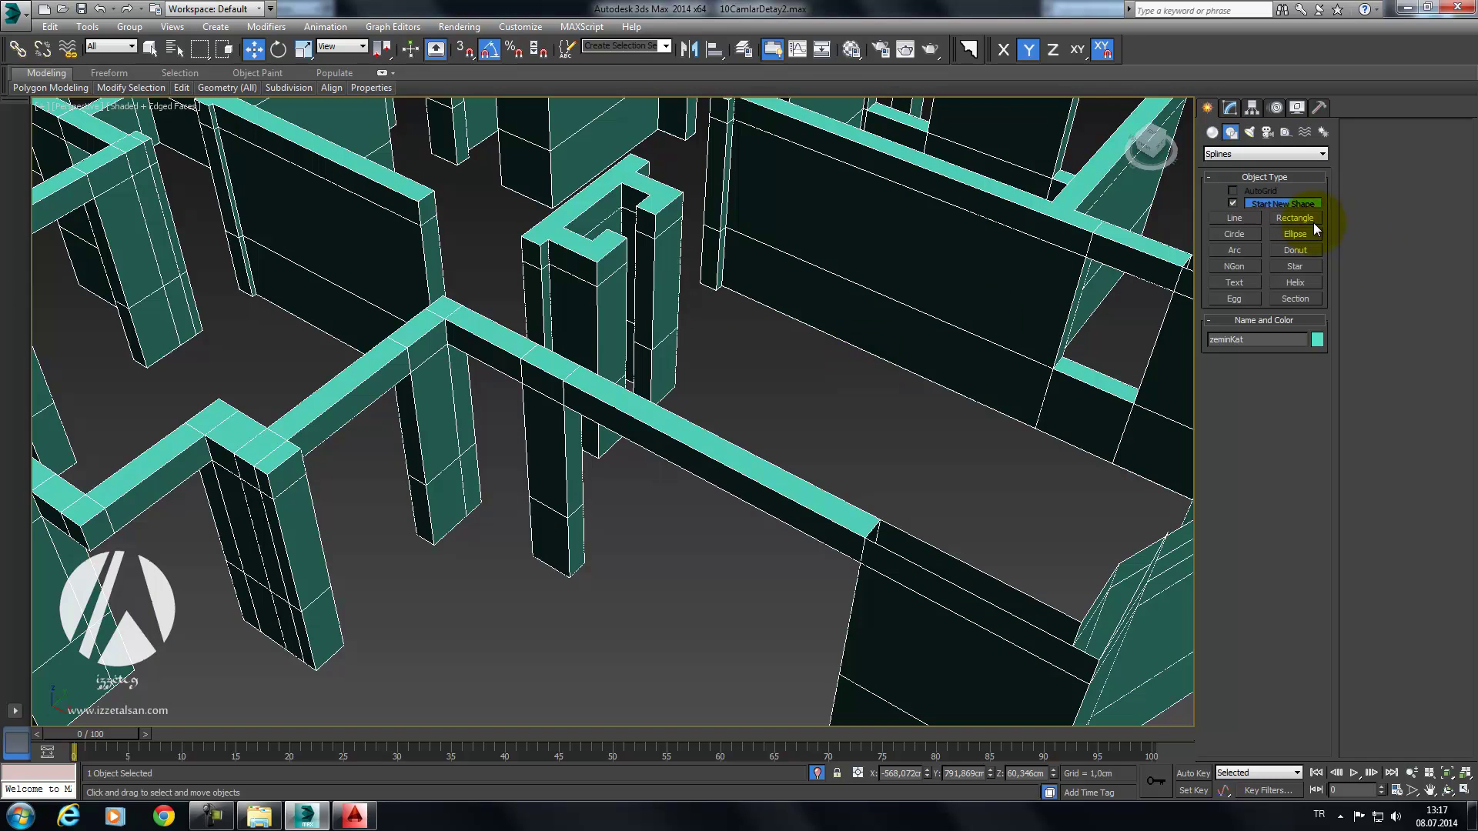
click(1313, 224)
middle_drag(364, 440, 430, 401)
key(s)
mouse_move(358, 404)
mouse_down()
mouse_move(370, 413)
mouse_move(526, 281)
mouse_move(363, 412)
mouse_move(501, 384)
mouse_move(544, 297)
mouse_move(967, 505)
mouse_move(903, 495)
mouse_move(943, 519)
mouse_up()
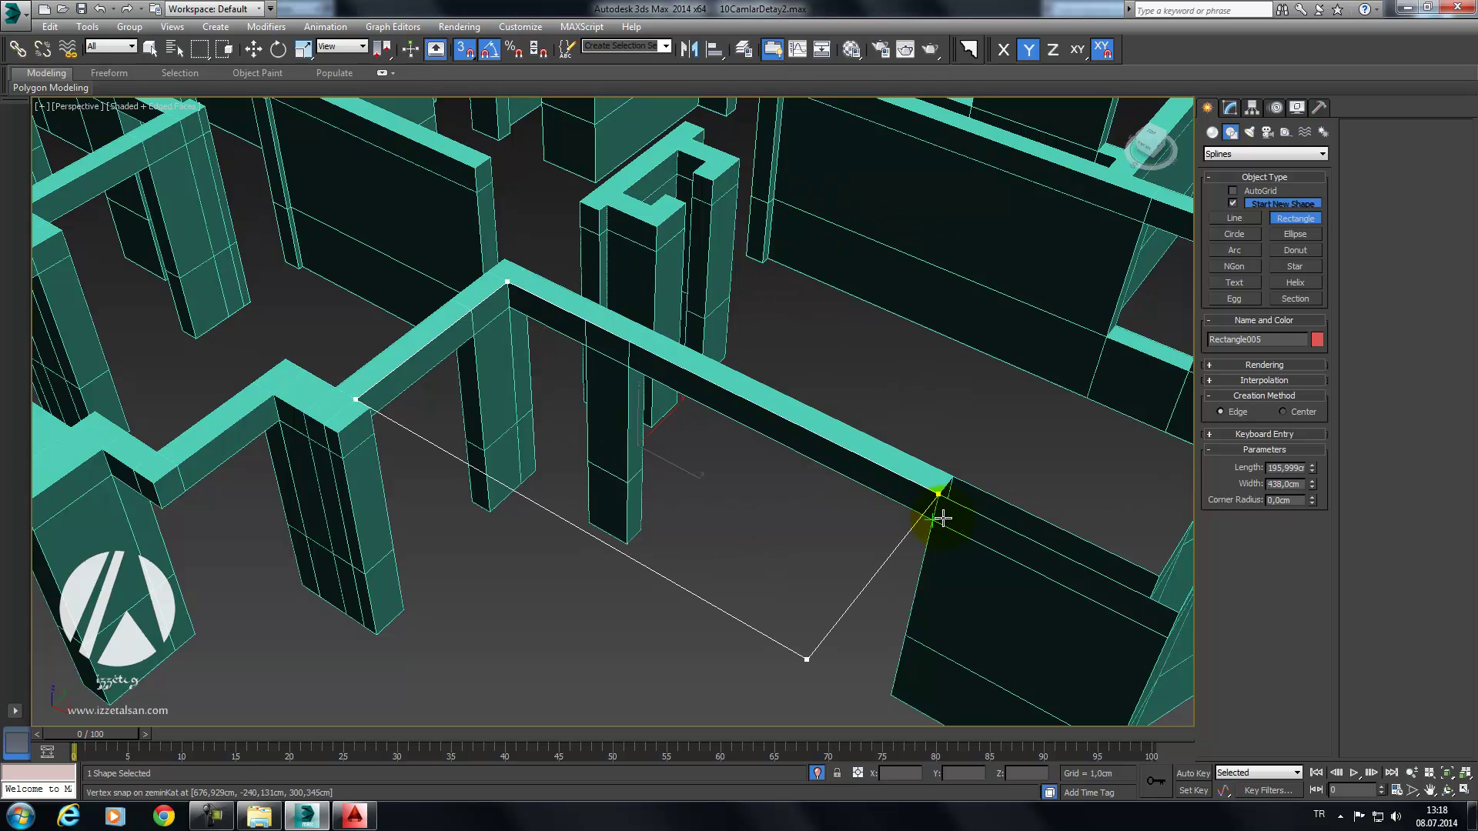
drag(723, 448, 723, 448)
Step: End isolation and zoom in on the balcony corner
right_click(723, 448)
click(778, 325)
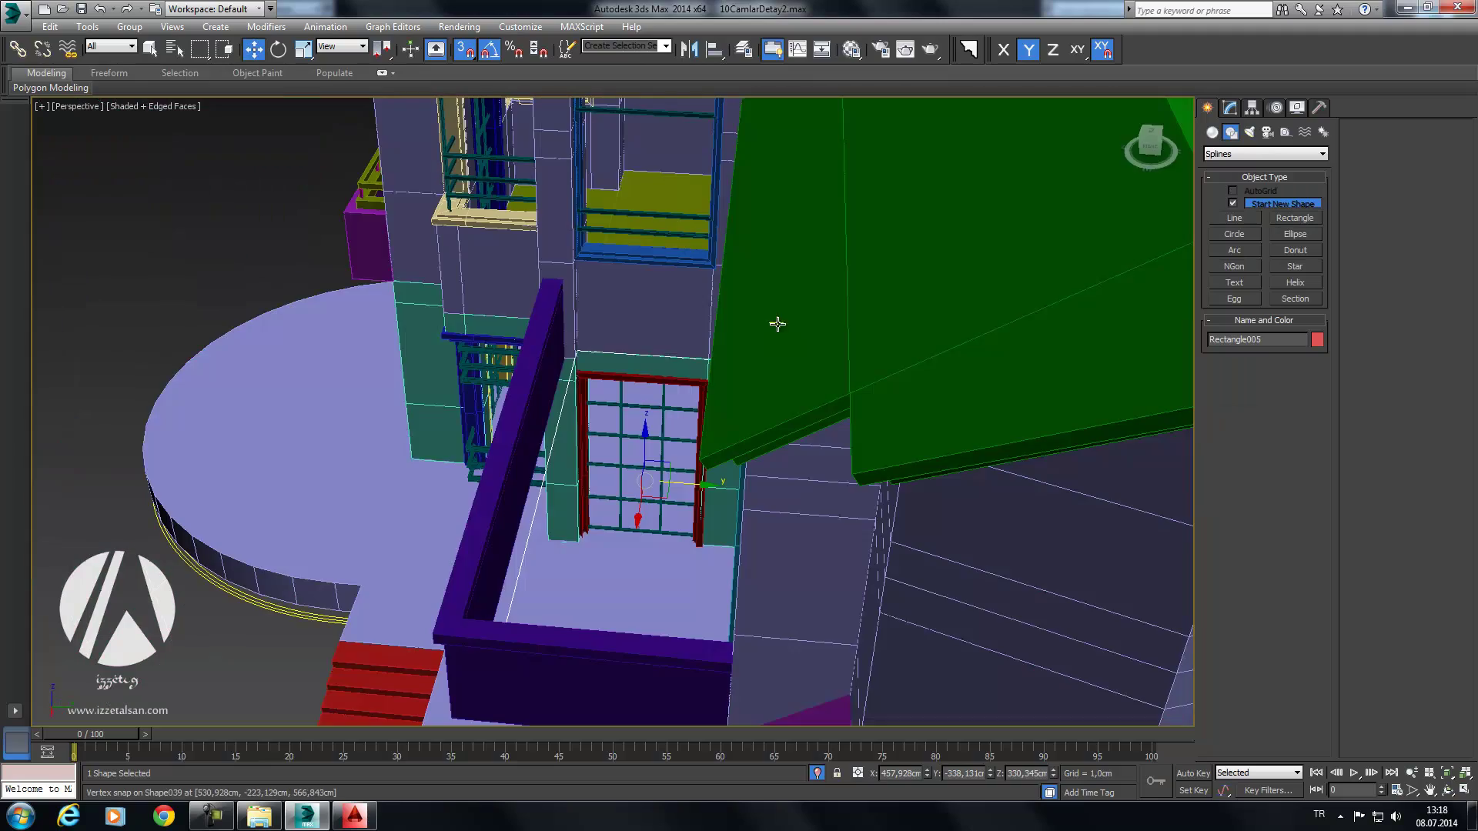
alt+middle_drag(736, 462, 879, 452)
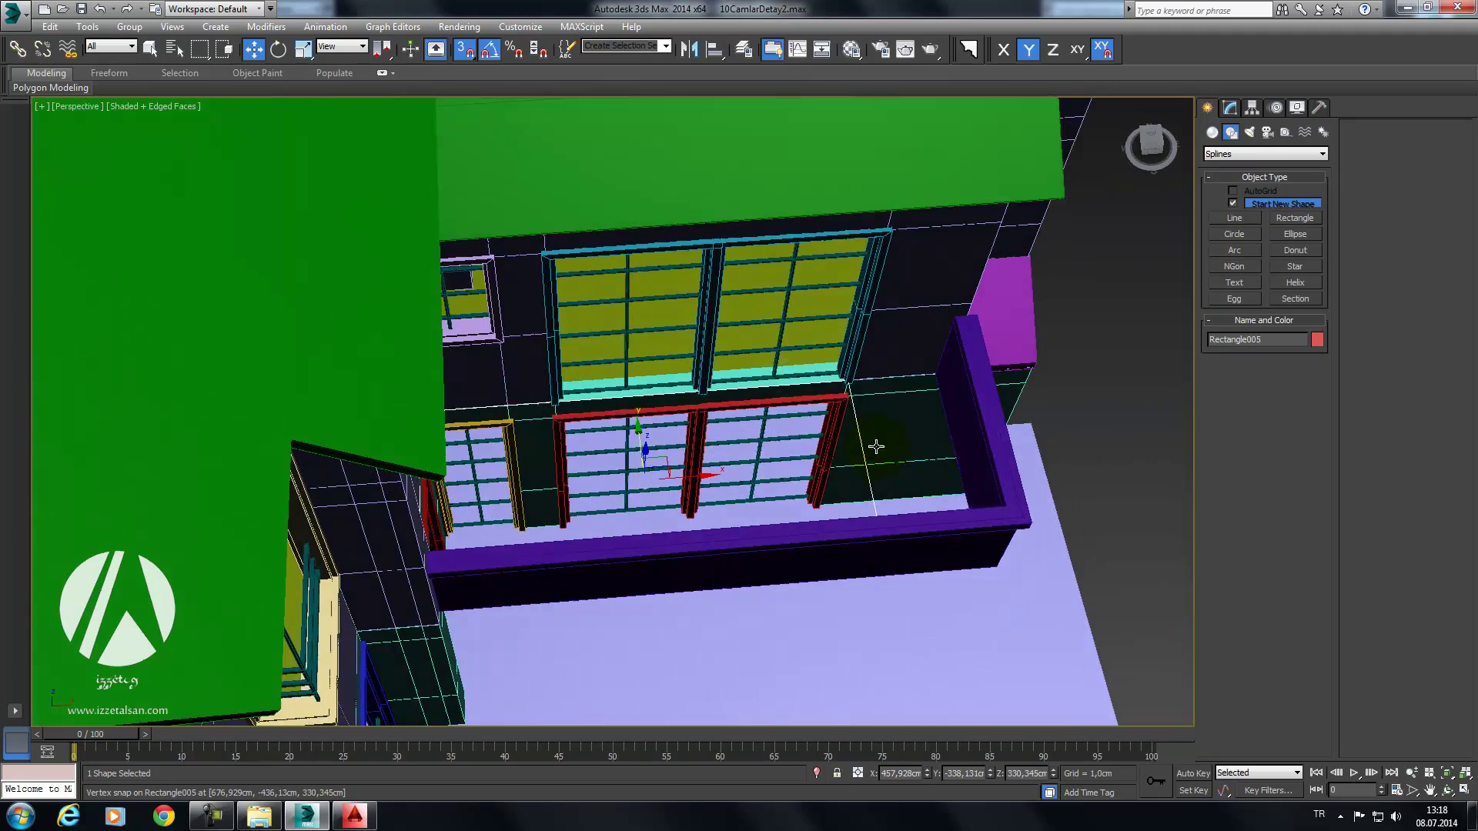
scroll(878, 452, up, 1)
scroll(798, 399, up, 1)
scroll(822, 392, up, 2)
scroll(852, 408, up, 2)
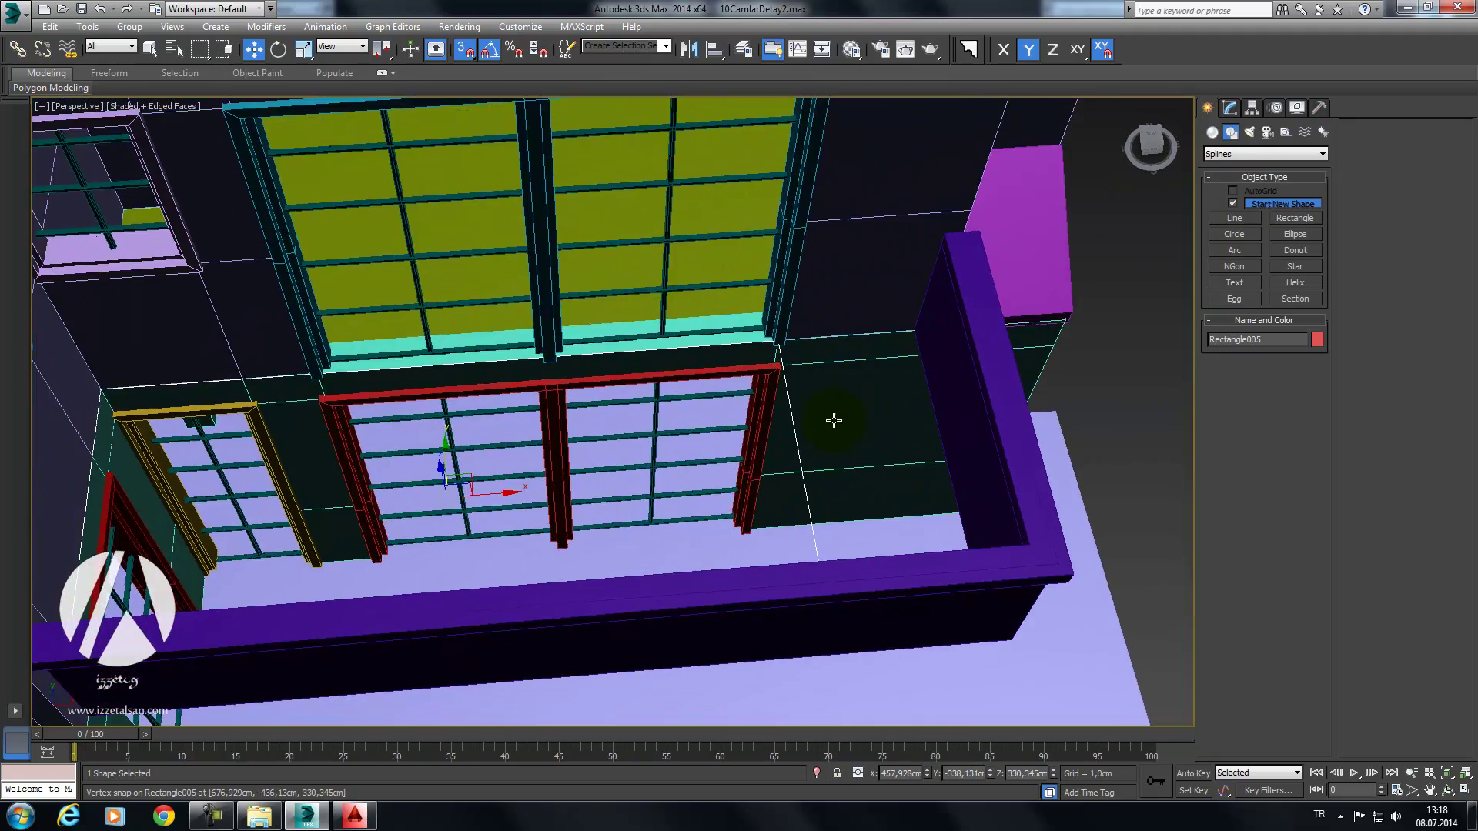
alt+middle_drag(852, 407, 855, 397)
Step: Convert Rectangle005 to an editable spline and enter Vertex sub-object mode
click(1230, 106)
right_click(1264, 214)
click(1319, 317)
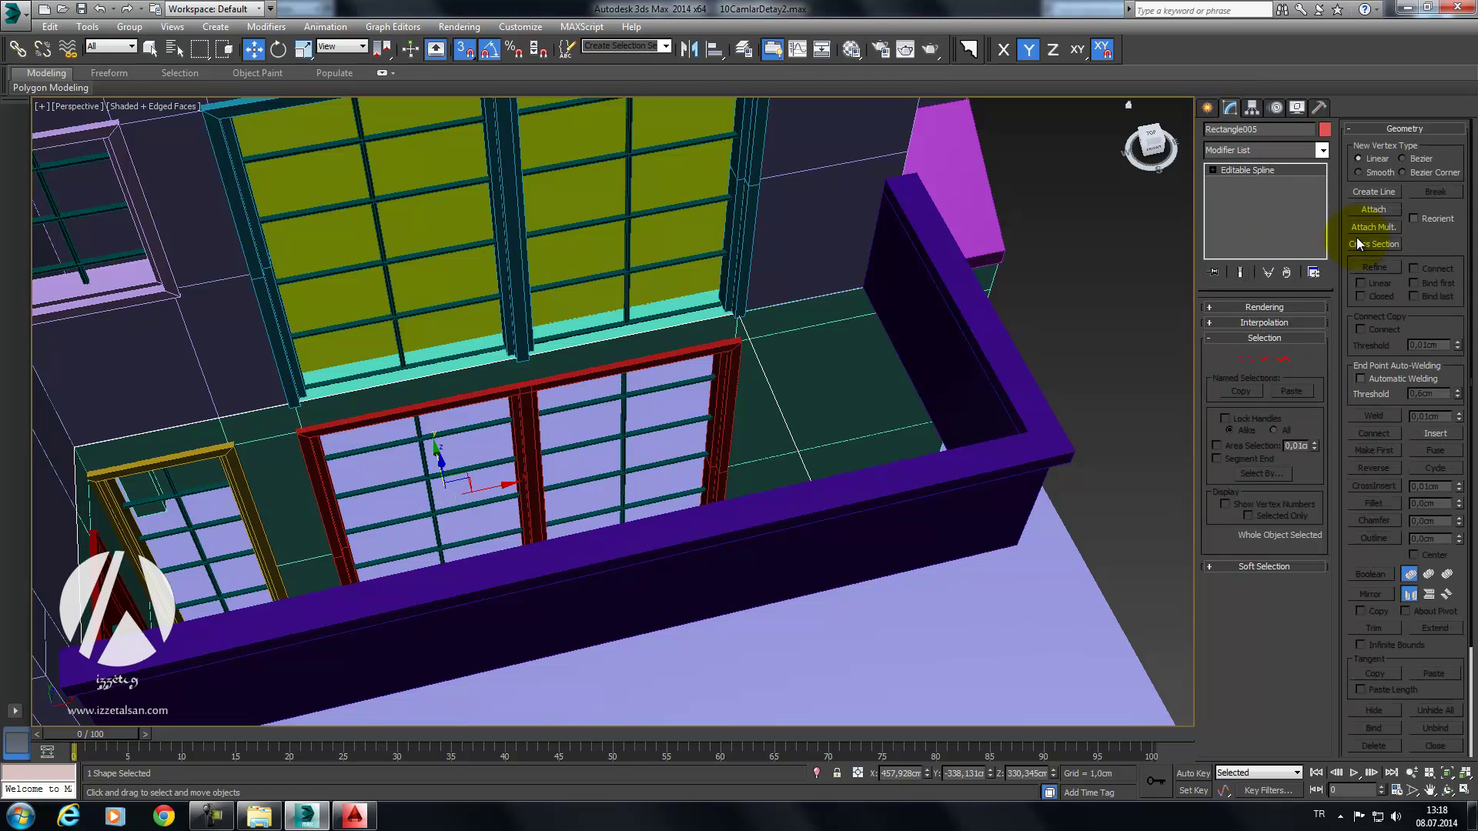
click(1246, 359)
Step: Snap two of Rectangle005's vertices onto the wall corner with X-axis constraint
drag(875, 241, 728, 565)
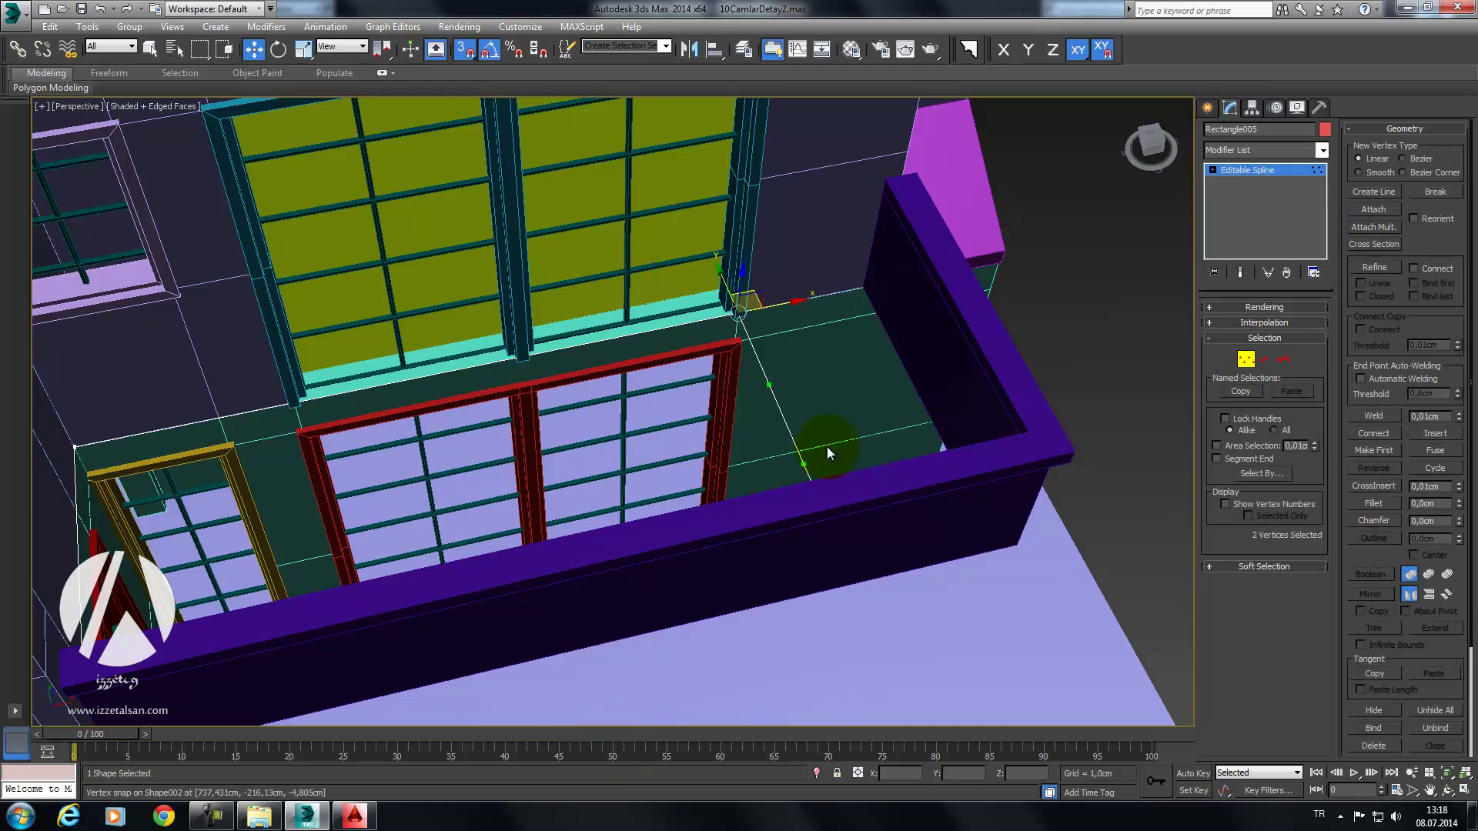
alt+middle_drag(687, 627, 850, 435)
key(s)
key(F5)
drag(775, 288, 852, 264)
mouse_move(889, 285)
alt+middle_down()
mouse_move(788, 278)
mouse_move(689, 131)
mouse_move(780, 389)
mouse_move(824, 324)
mouse_move(791, 629)
mouse_move(769, 537)
mouse_move(797, 380)
mouse_move(823, 368)
alt+middle_up()
scroll(797, 380, up, 2)
scroll(799, 379, up, 2)
scroll(800, 377, up, 1)
scroll(801, 375, up, 2)
Step: Divide a Rectangle005 segment and snap a lower vertex onto the wall corner
click(1265, 359)
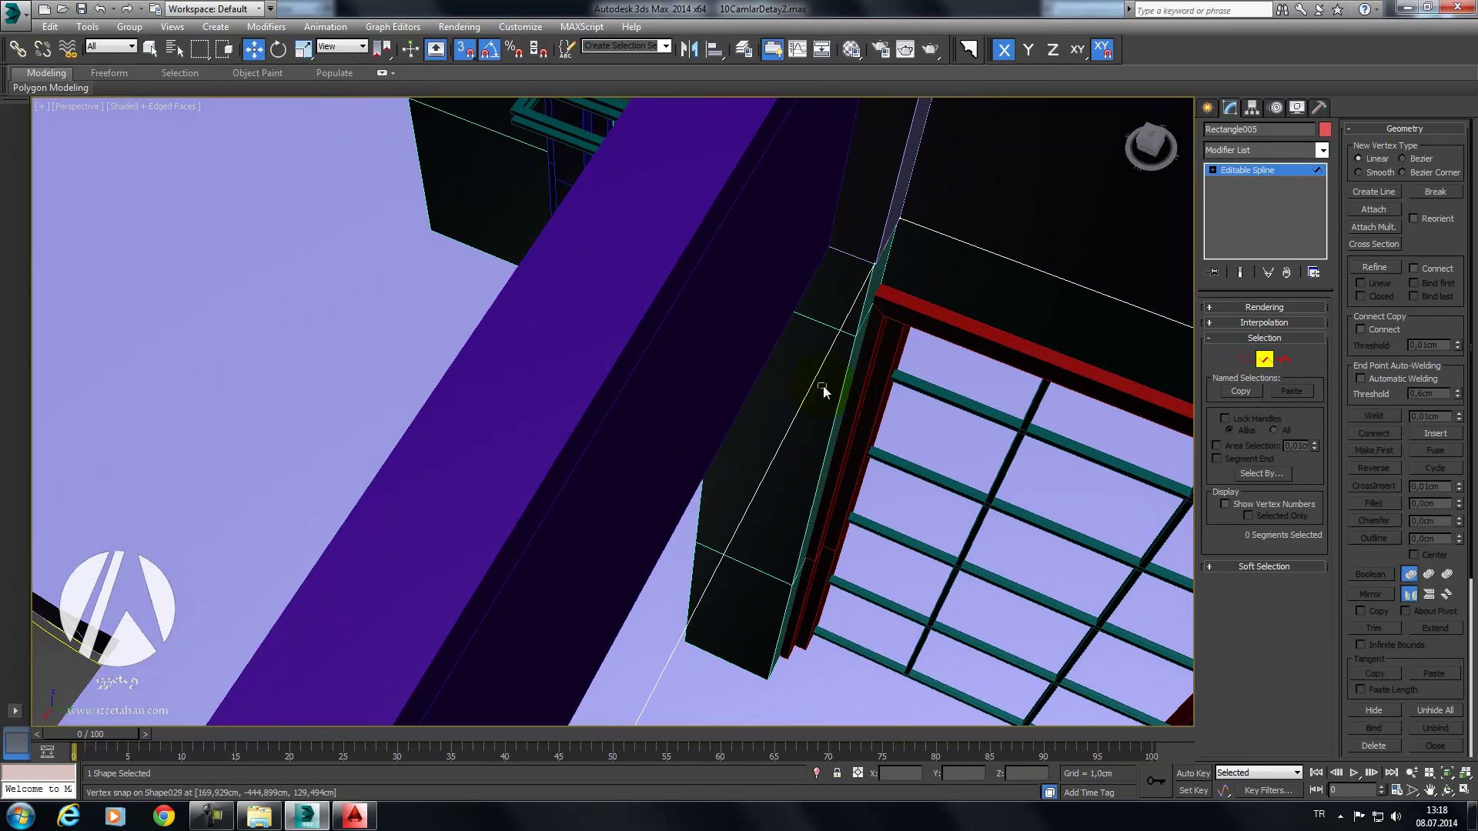
scroll(1379, 553, down, 5)
click(1384, 557)
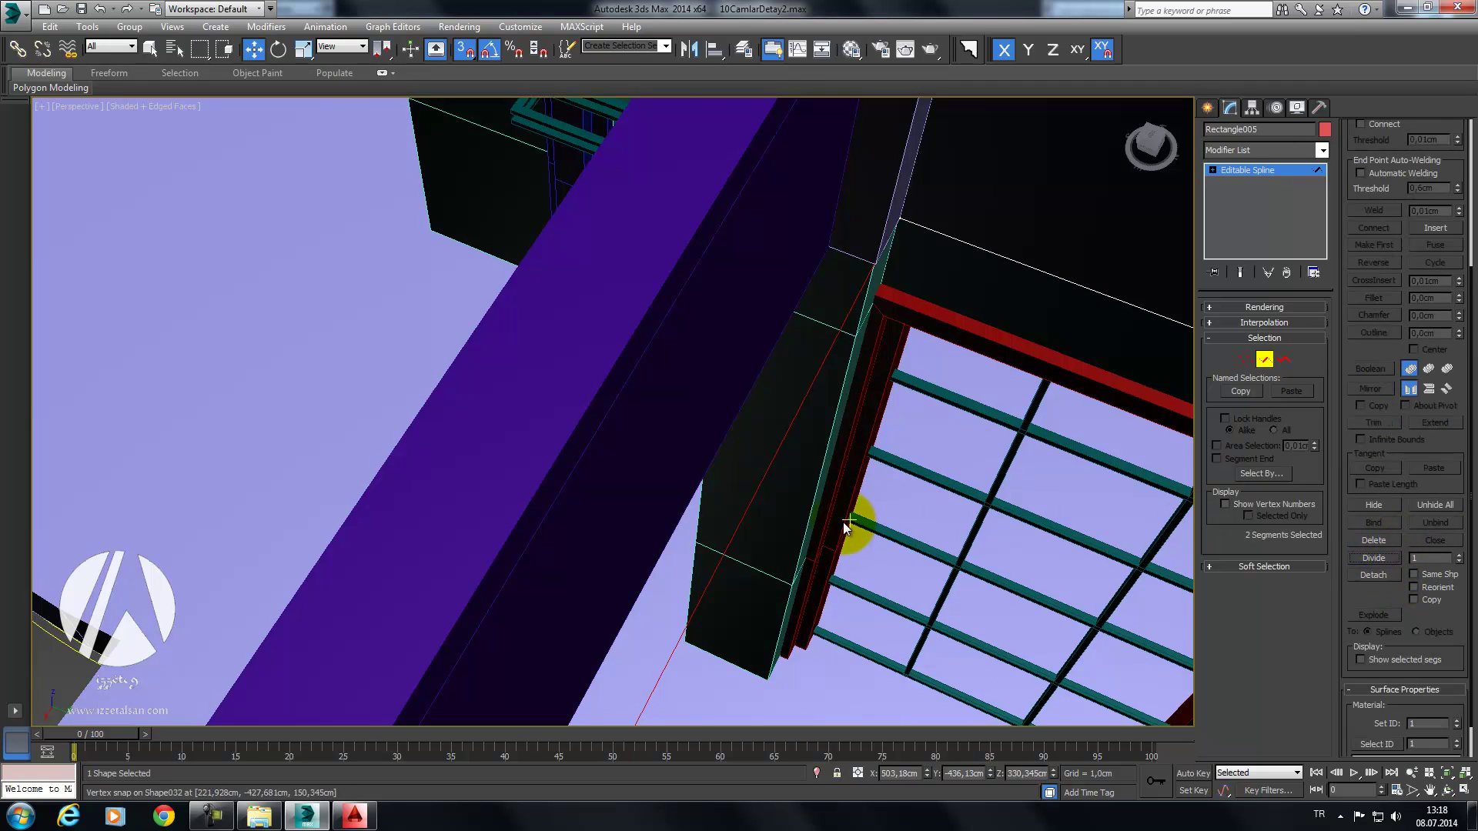
click(1245, 358)
alt+middle_drag(847, 450, 759, 594)
click(708, 601)
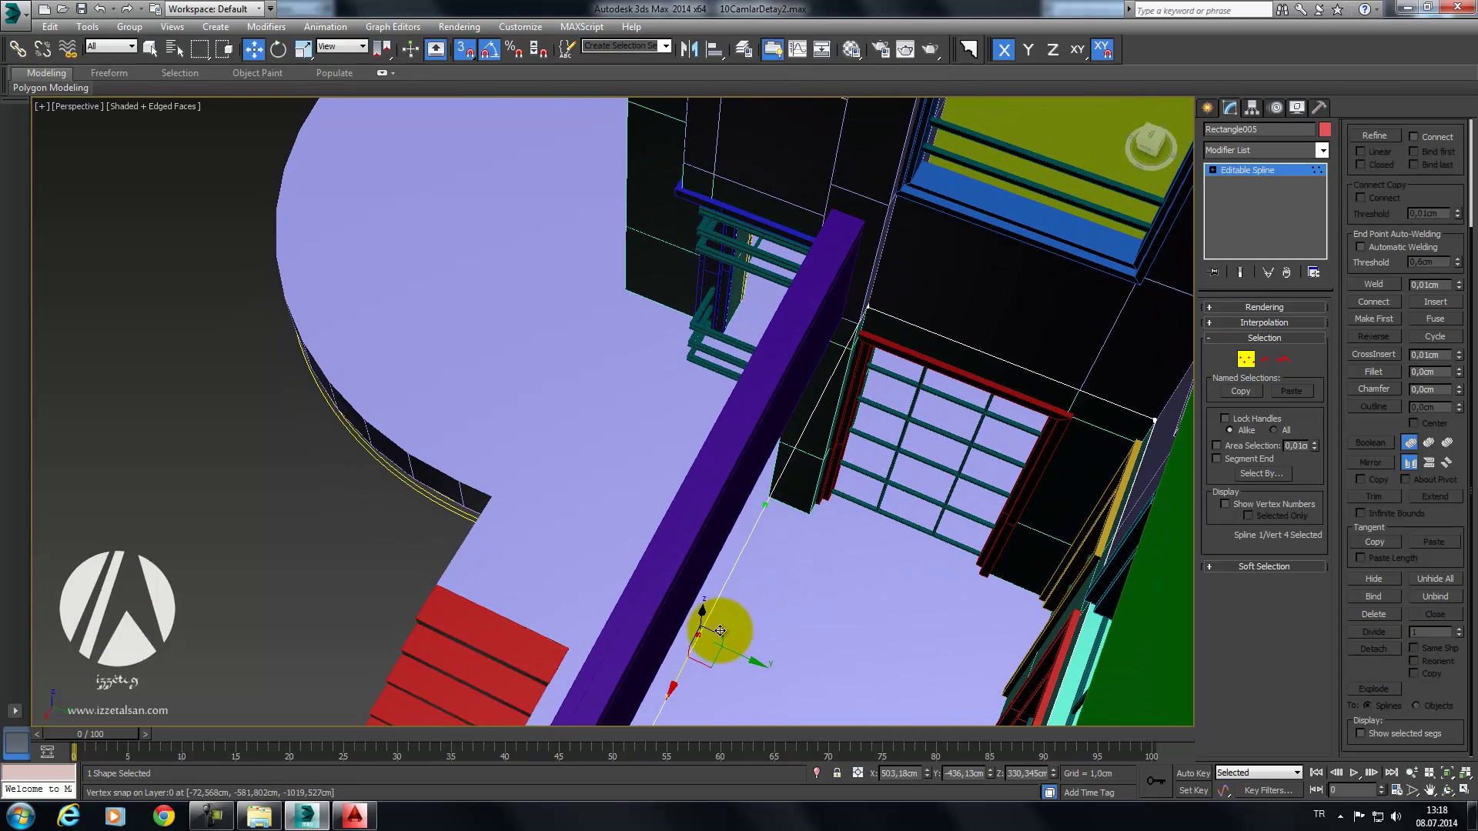
drag(675, 681, 801, 450)
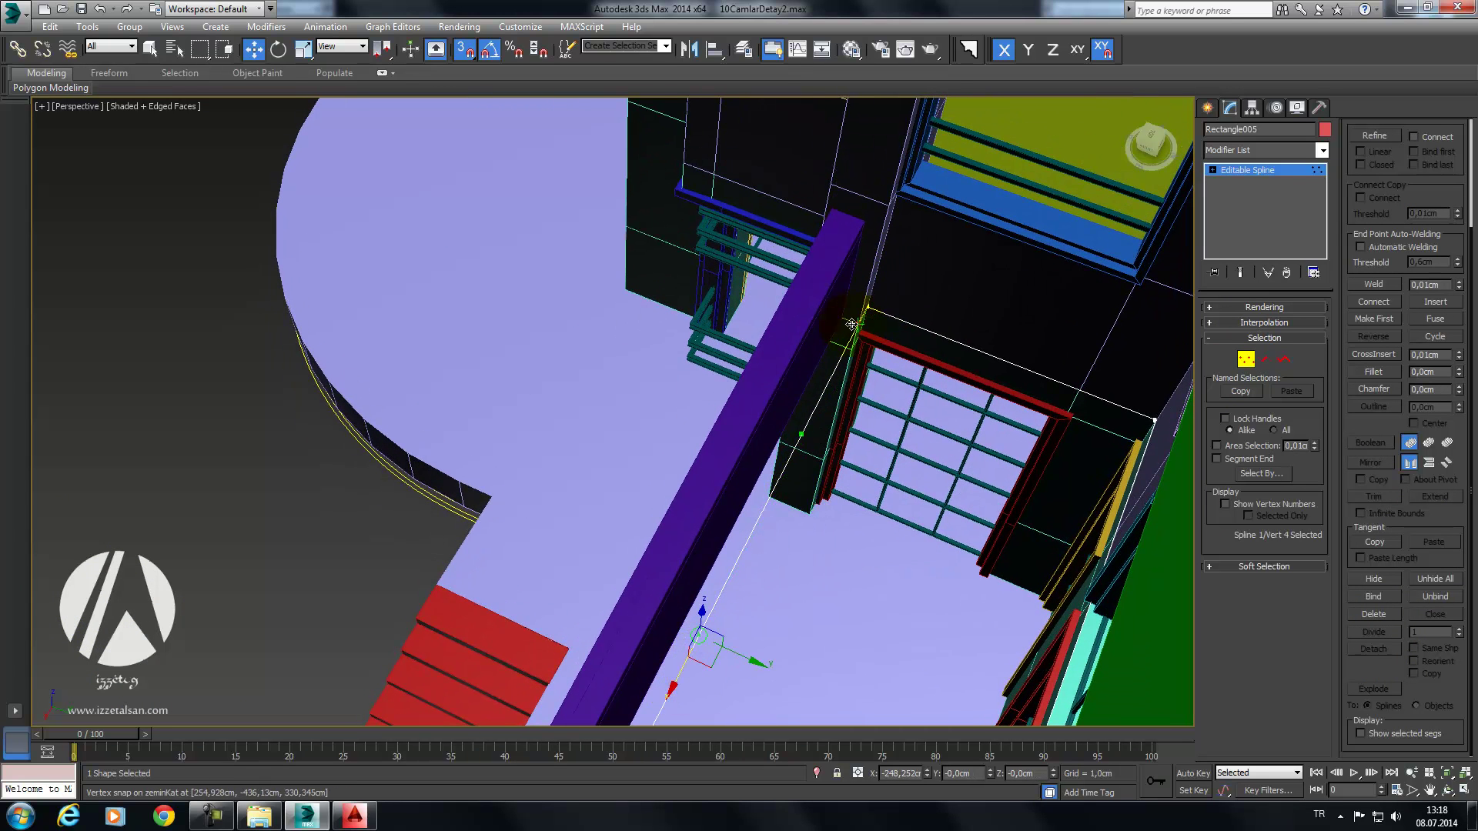
drag(852, 324, 852, 324)
scroll(770, 339, up, 8)
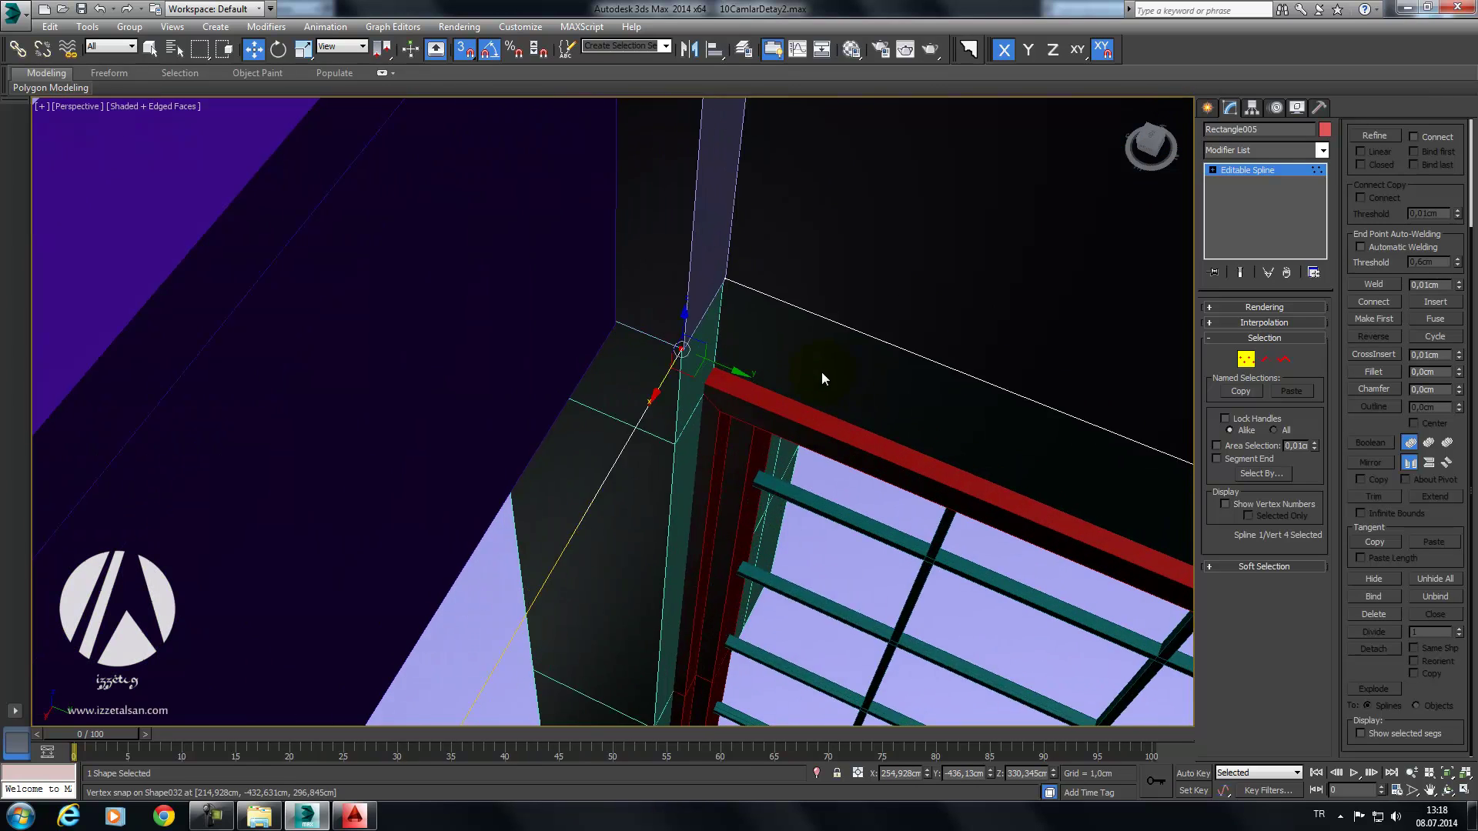
Step: Snap another vertex onto the wall corner beside the purple parapet
mouse_move(644, 346)
alt+middle_down()
mouse_move(766, 331)
mouse_move(732, 372)
mouse_move(744, 400)
mouse_move(894, 307)
mouse_move(846, 331)
mouse_move(914, 315)
alt+middle_up()
scroll(914, 315, up, 2)
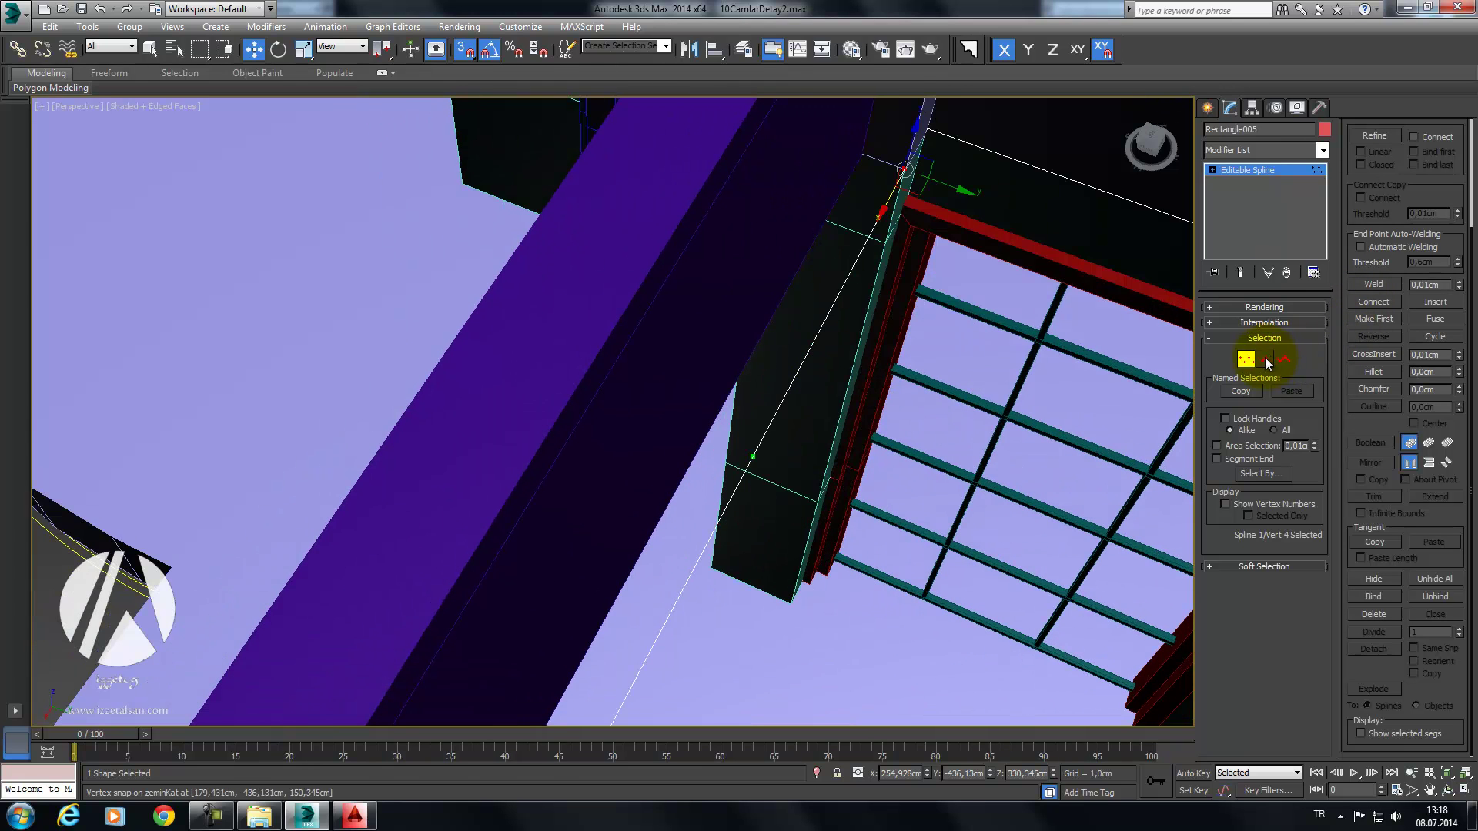
click(1266, 360)
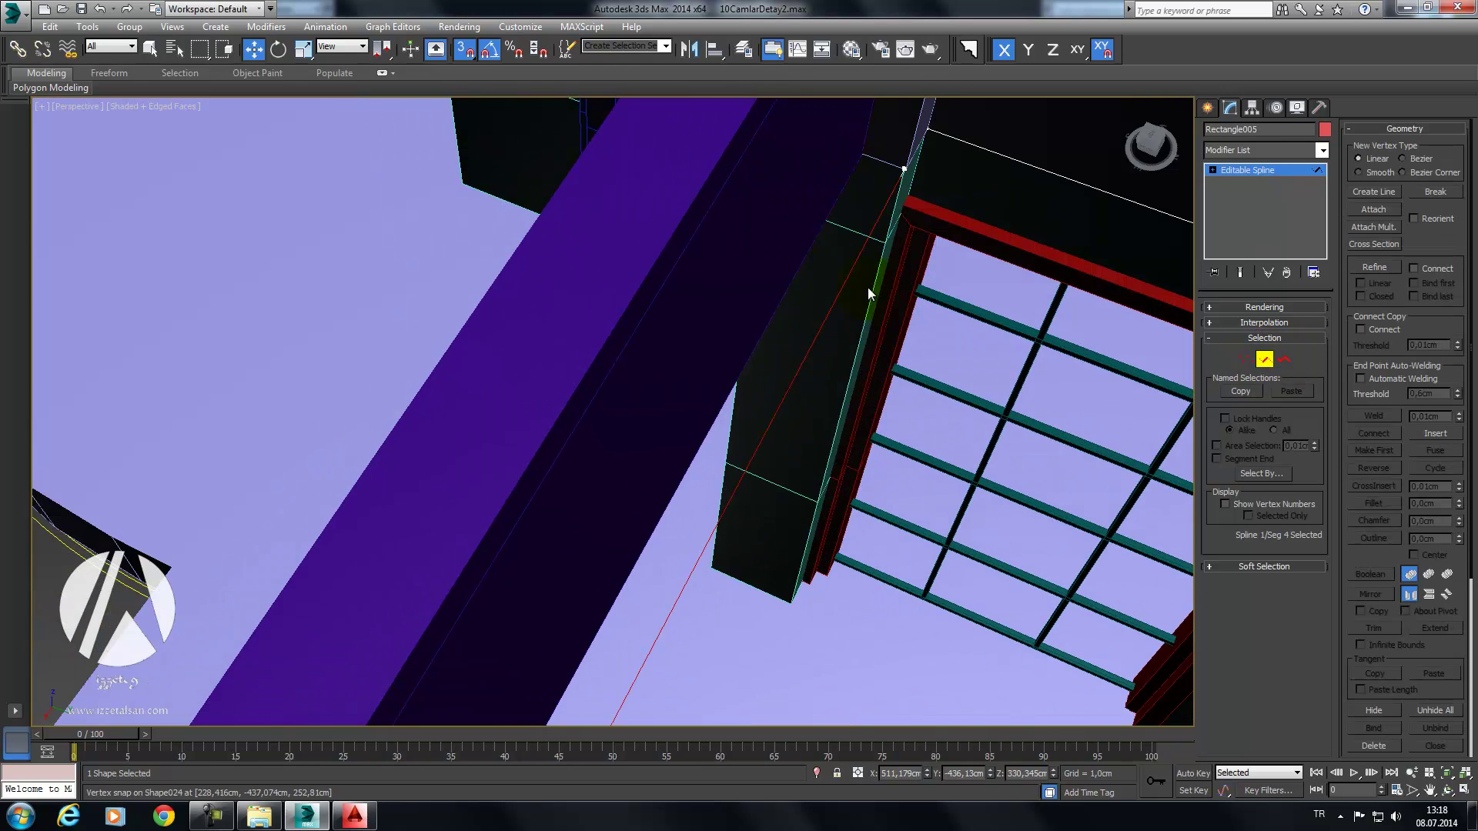
scroll(1370, 546, down, 5)
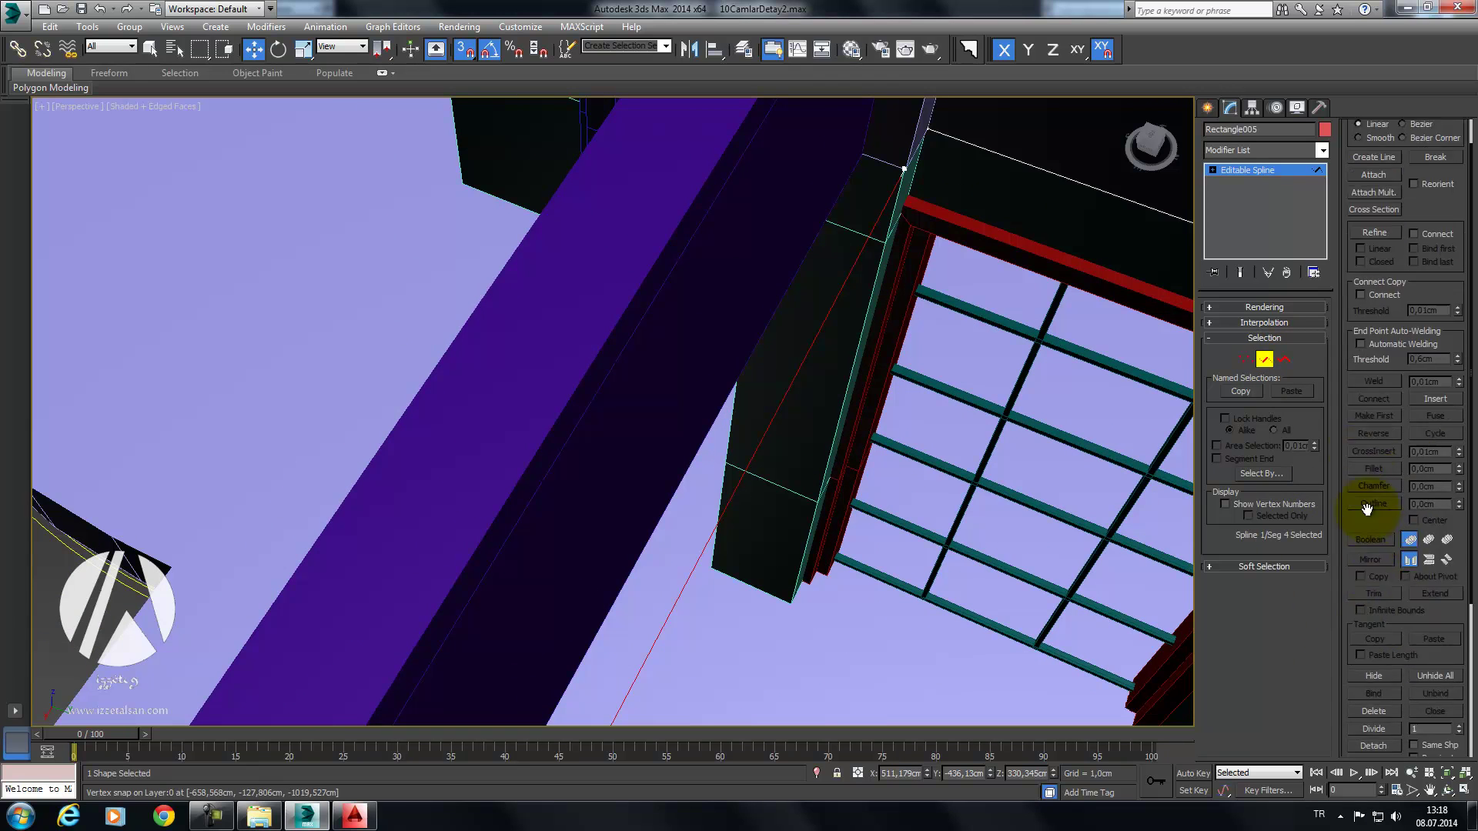
click(1245, 359)
scroll(990, 462, down, 1)
scroll(709, 677, down, 3)
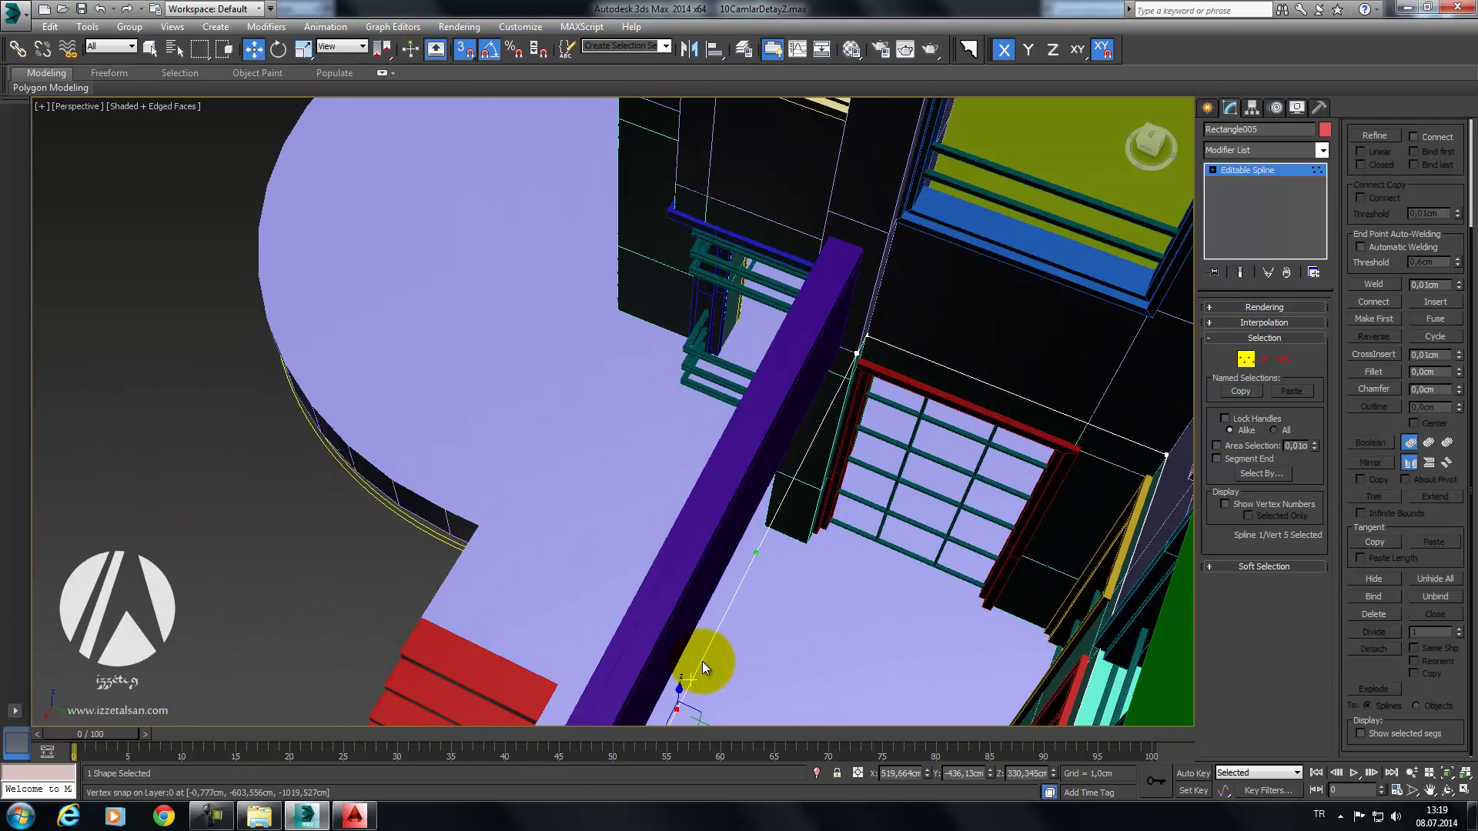
middle_drag(702, 668, 752, 534)
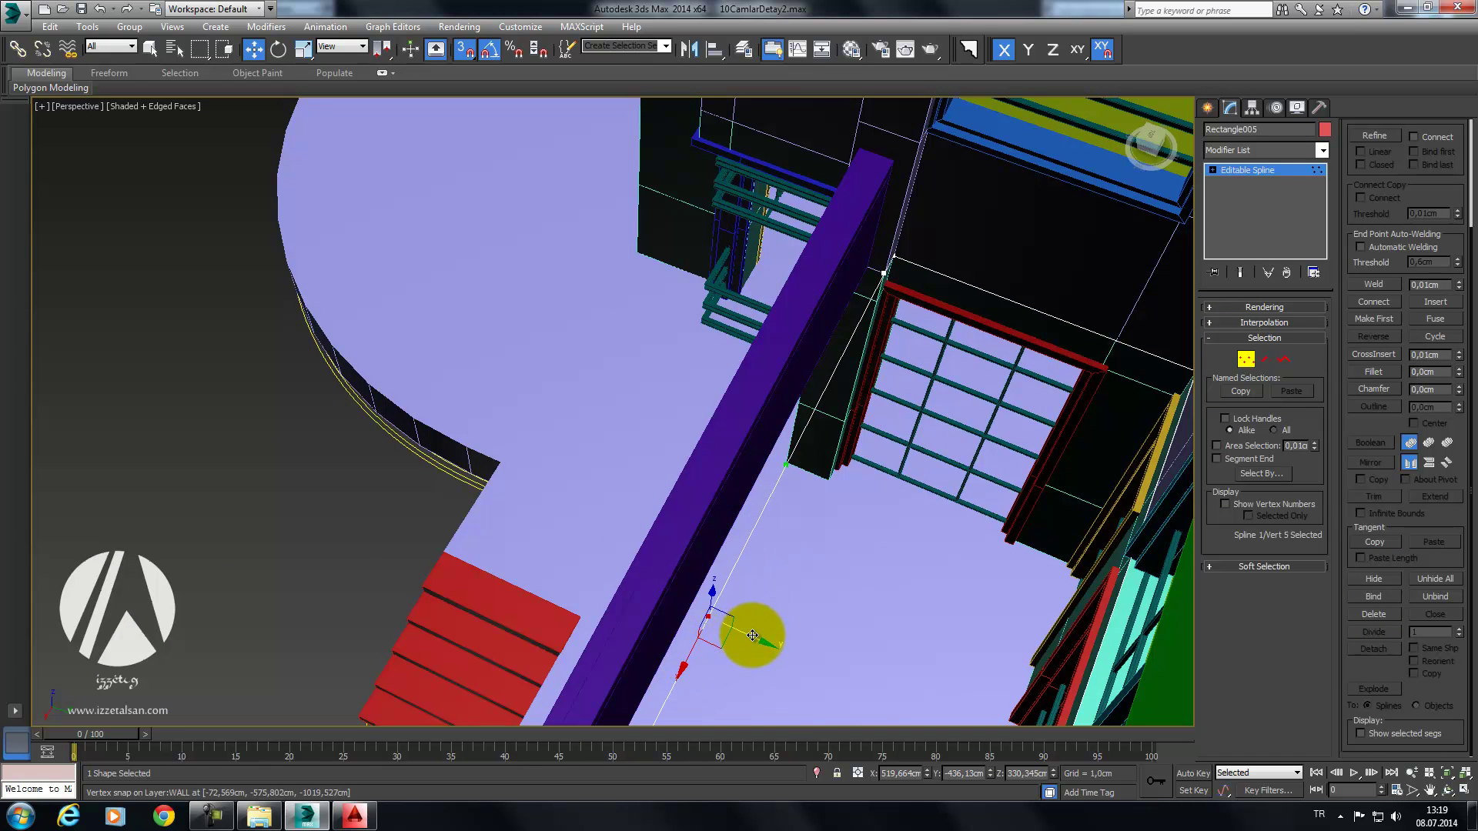
drag(713, 633, 857, 255)
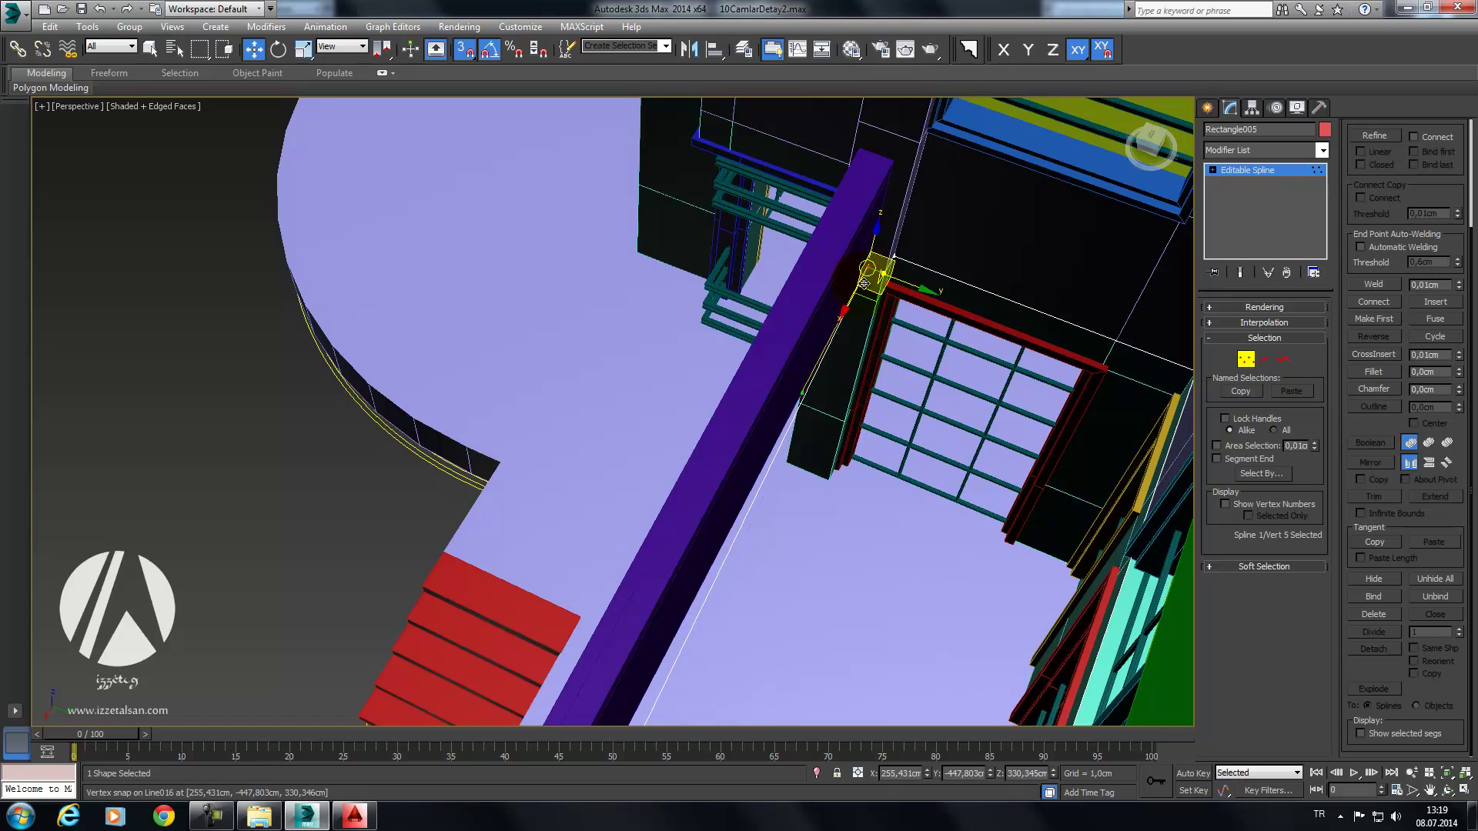
mouse_move(857, 255)
alt+middle_down()
mouse_move(887, 300)
mouse_move(660, 511)
mouse_move(660, 561)
alt+middle_up()
Step: Slide the next corner vertex along Y onto the wall, then exit Vertex mode
drag(512, 424, 318, 600)
mouse_move(318, 600)
alt+middle_down()
mouse_move(409, 541)
mouse_move(374, 528)
mouse_move(365, 556)
alt+middle_up()
key(F6)
drag(350, 568, 379, 512)
mouse_move(379, 512)
alt+middle_down()
mouse_move(380, 605)
mouse_move(669, 453)
mouse_move(693, 373)
mouse_move(226, 647)
alt+middle_up()
mouse_move(320, 574)
alt+middle_down()
mouse_move(472, 600)
mouse_move(867, 436)
alt+middle_up()
click(1245, 361)
mouse_move(1170, 382)
alt+middle_down()
mouse_move(954, 411)
mouse_move(886, 439)
mouse_move(788, 391)
alt+middle_up()
Step: Attach the loose rectangle outline to Rectangle001's underlying Editable Spline
click(611, 198)
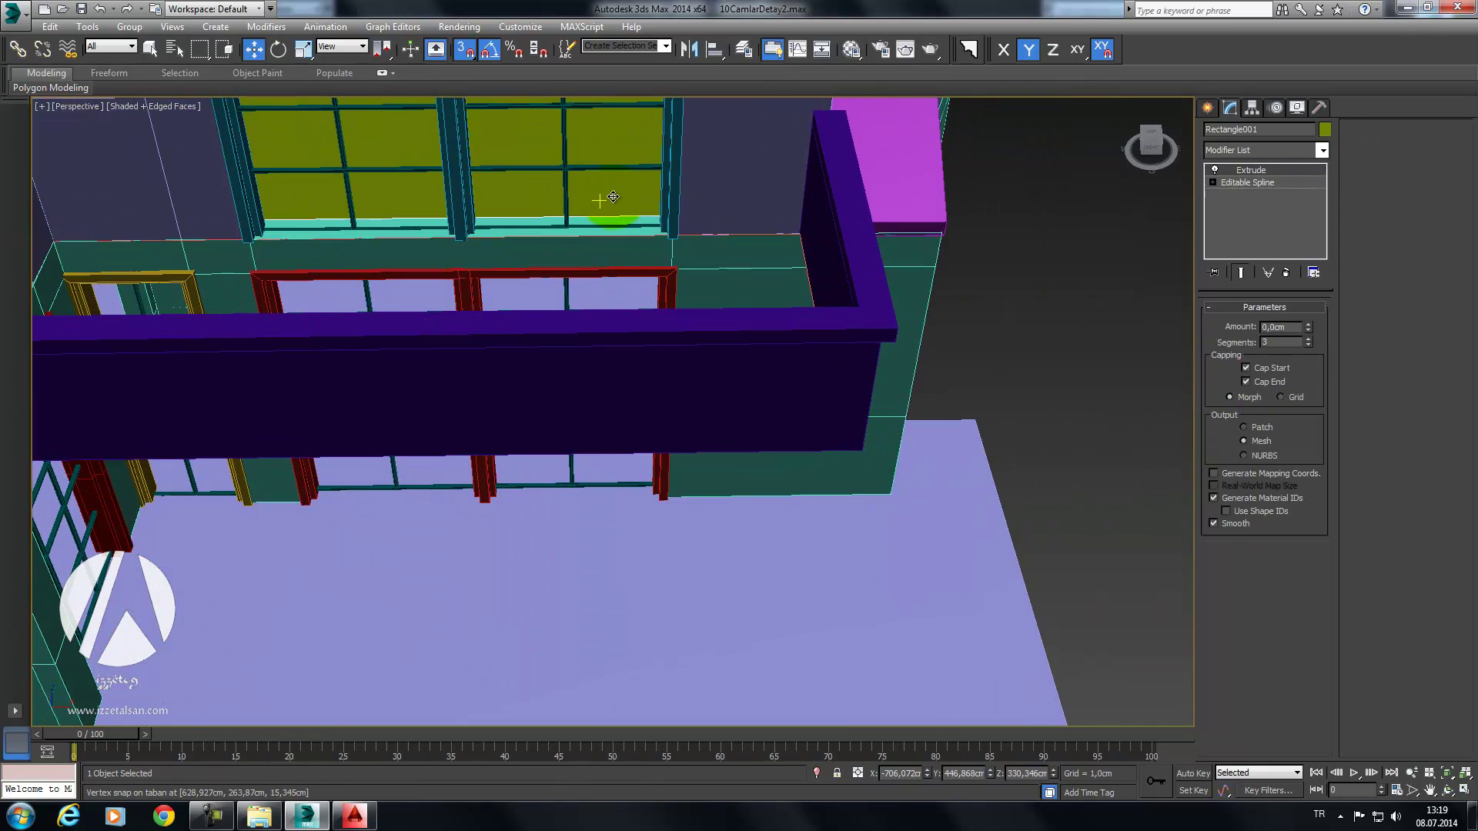
click(1263, 182)
key(z)
click(1253, 170)
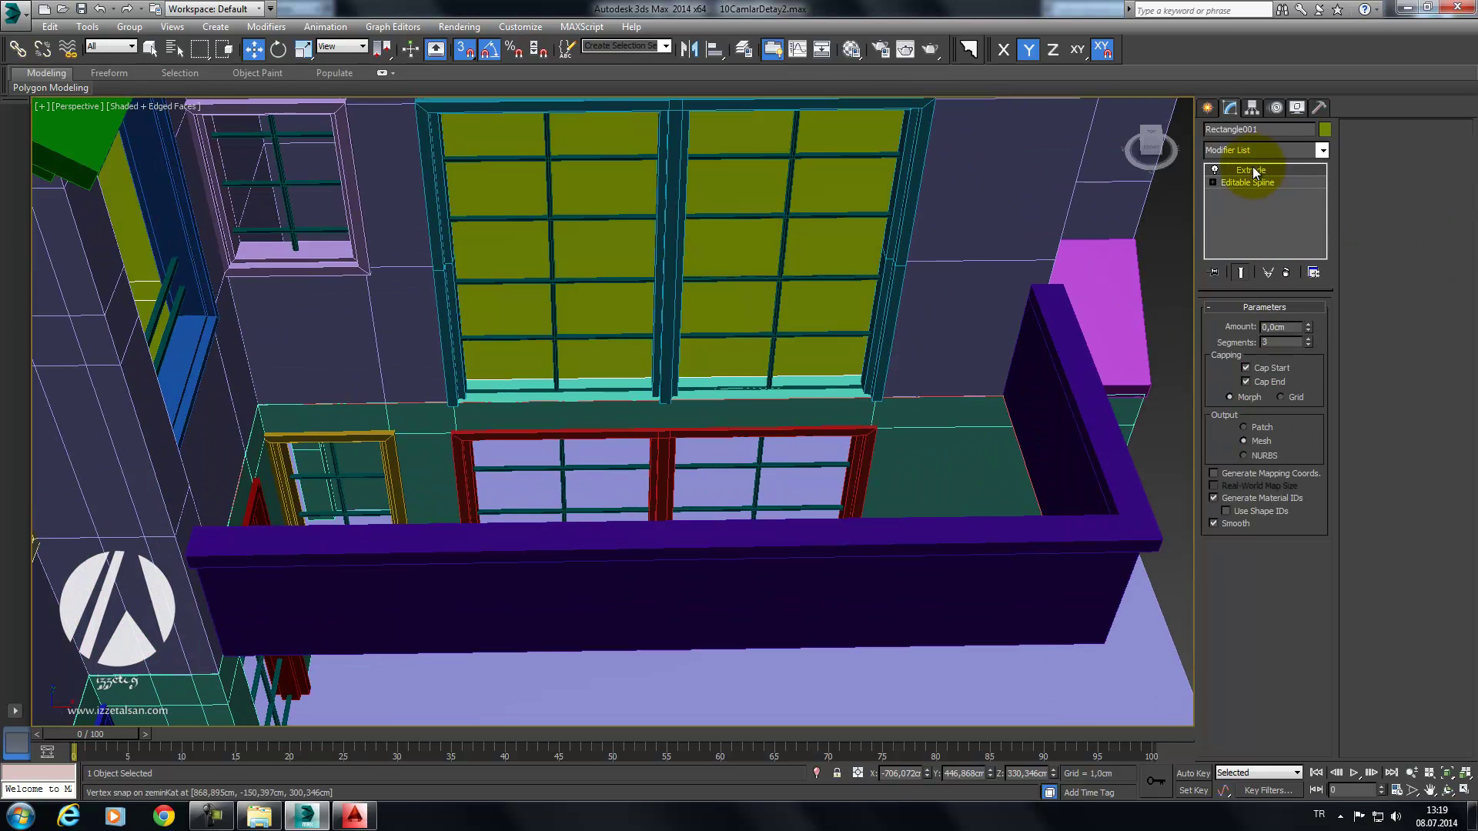
click(1261, 181)
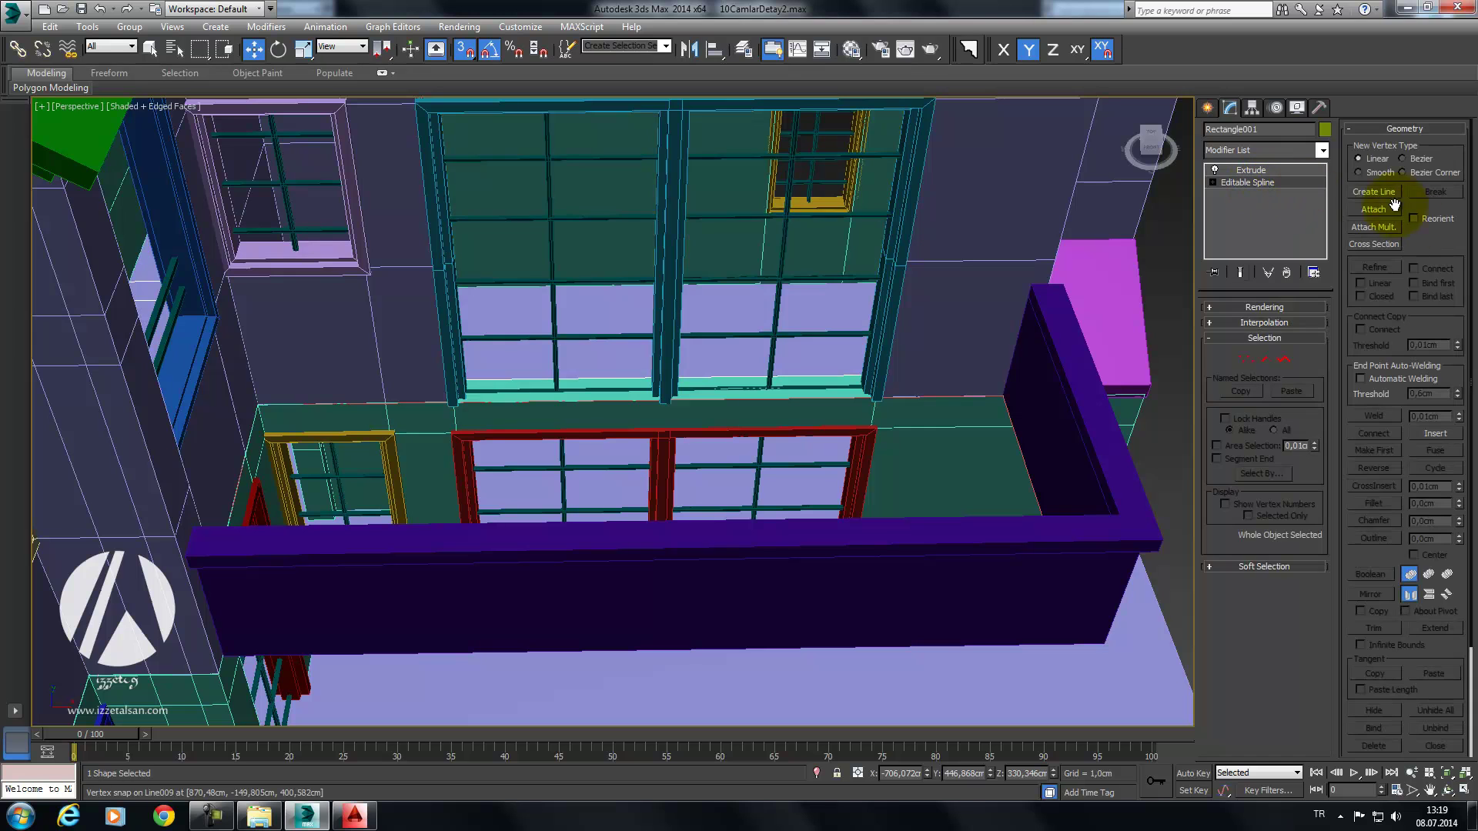
click(1375, 210)
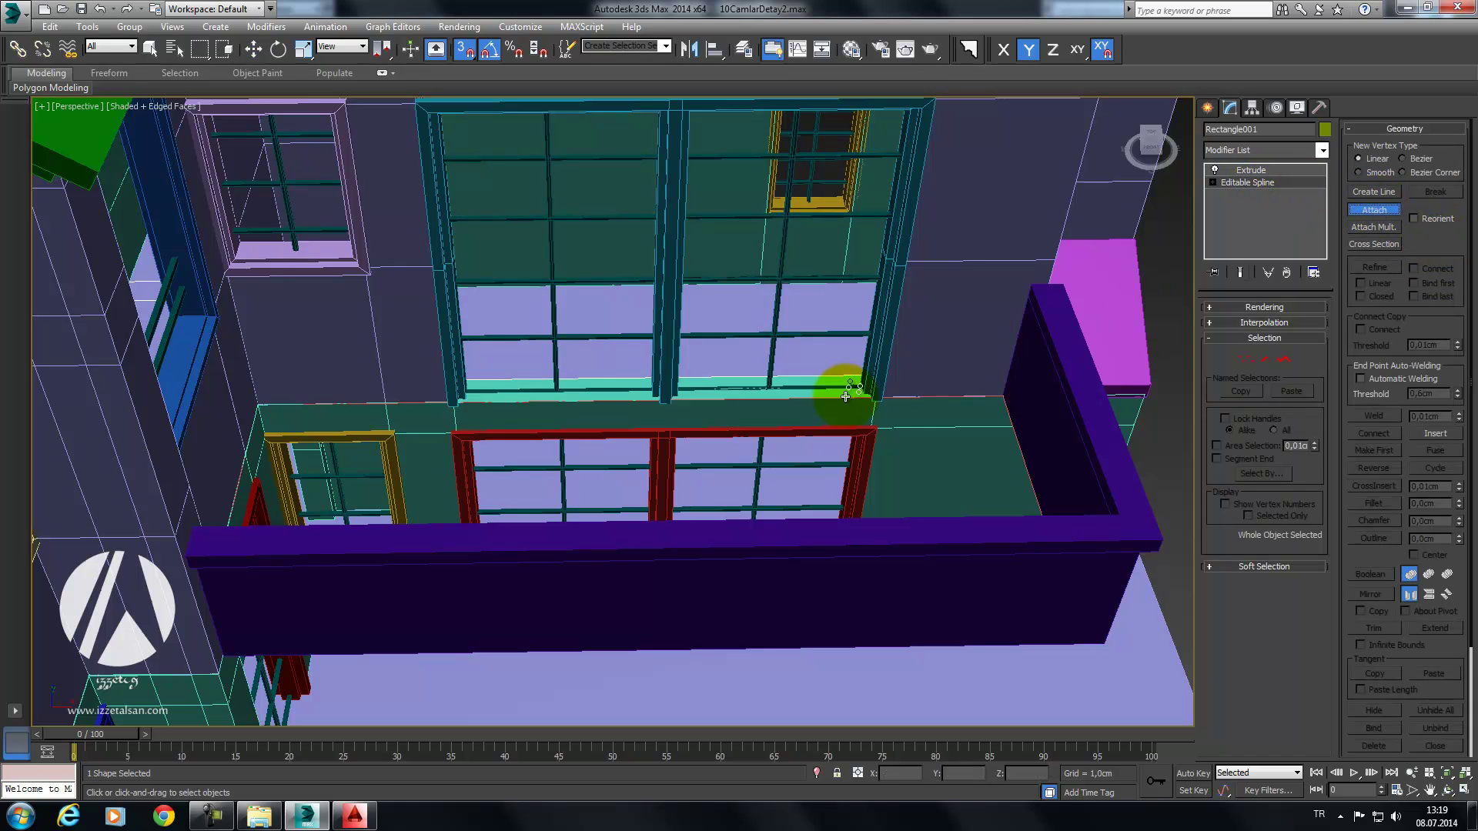
click(994, 395)
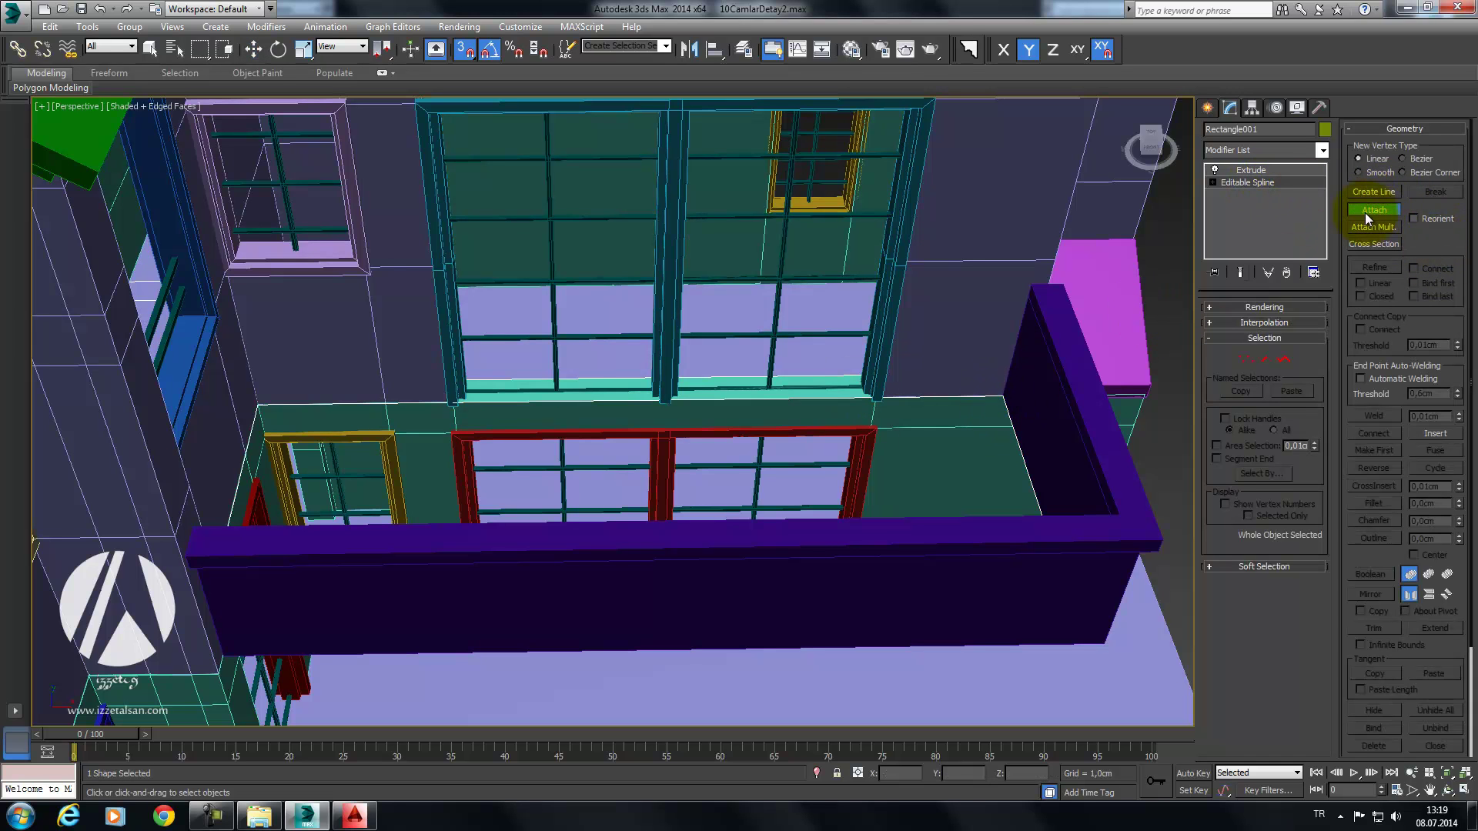
click(1250, 168)
Step: Isolate the green Rectangle001 slab and zoom in on the unfilled outline
mouse_move(990, 320)
alt+middle_down()
mouse_move(969, 303)
mouse_move(954, 479)
alt+middle_up()
right_click(953, 269)
click(993, 148)
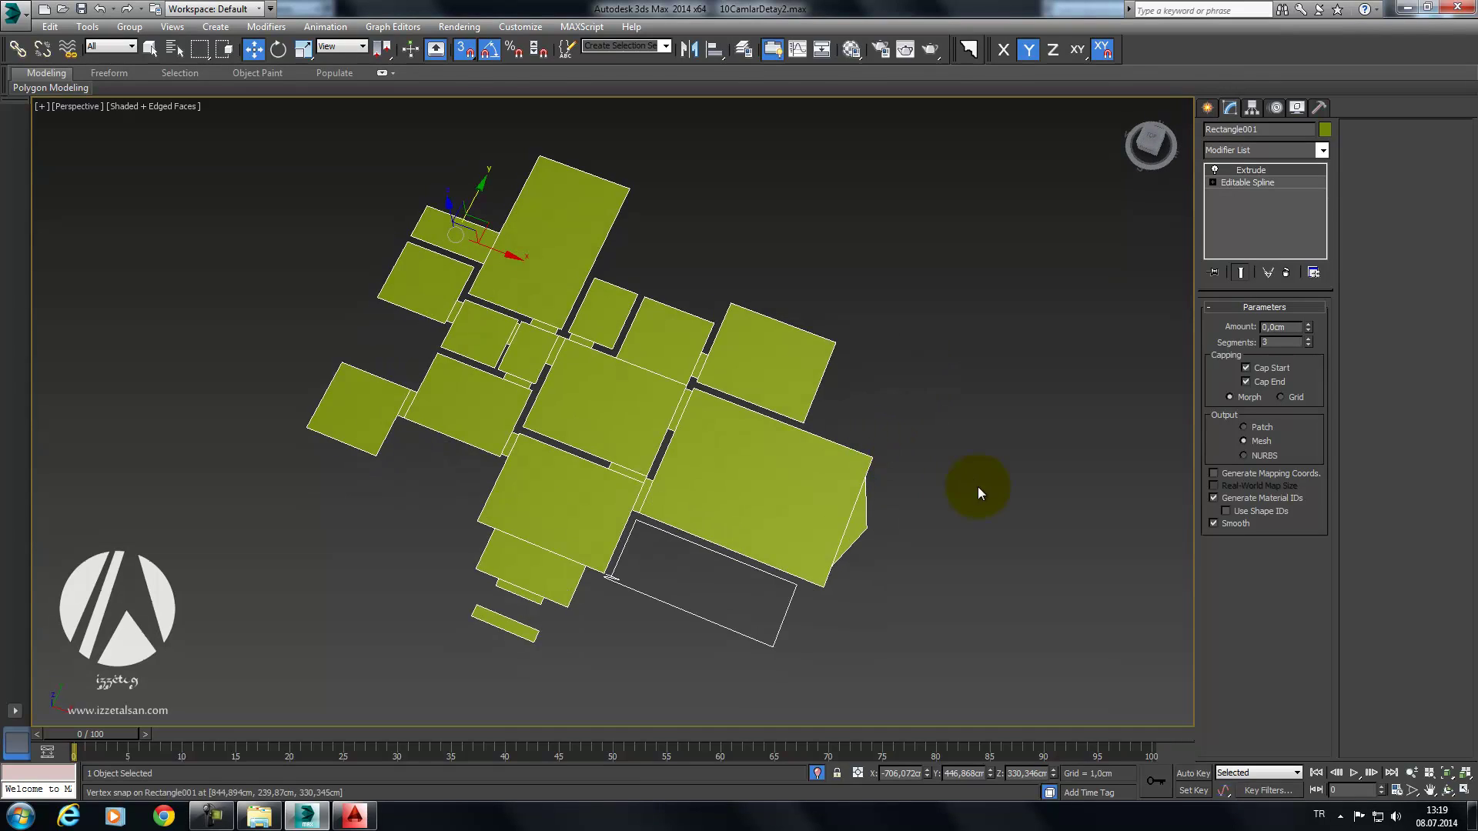
scroll(953, 479, up, 2)
scroll(678, 407, up, 5)
scroll(767, 463, down, 4)
alt+middle_drag(767, 463, 773, 460)
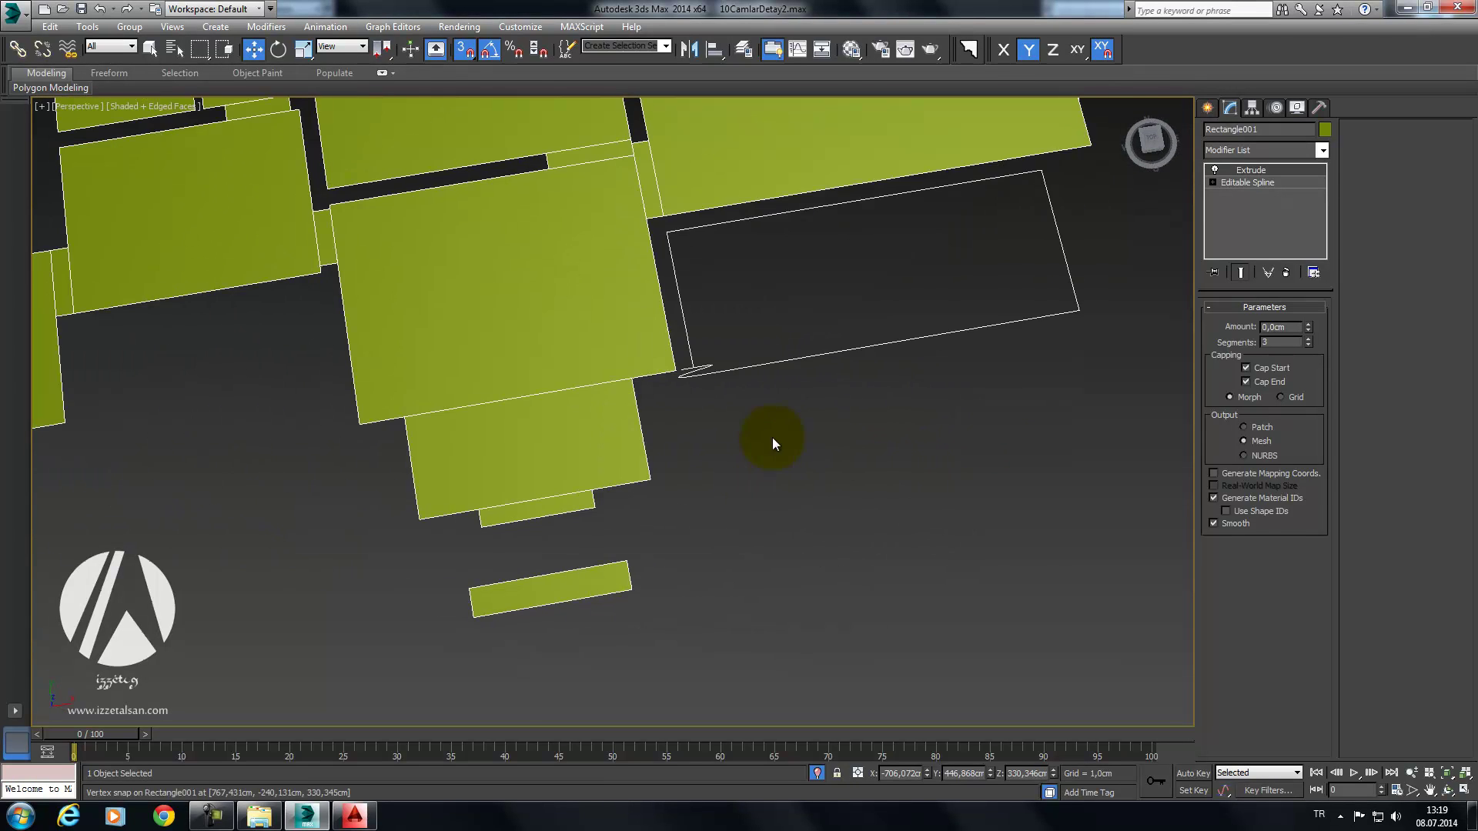
scroll(781, 456, up, 2)
scroll(916, 379, up, 3)
Step: Convert the selected outline vertices at the open corner to Corner type
click(1233, 188)
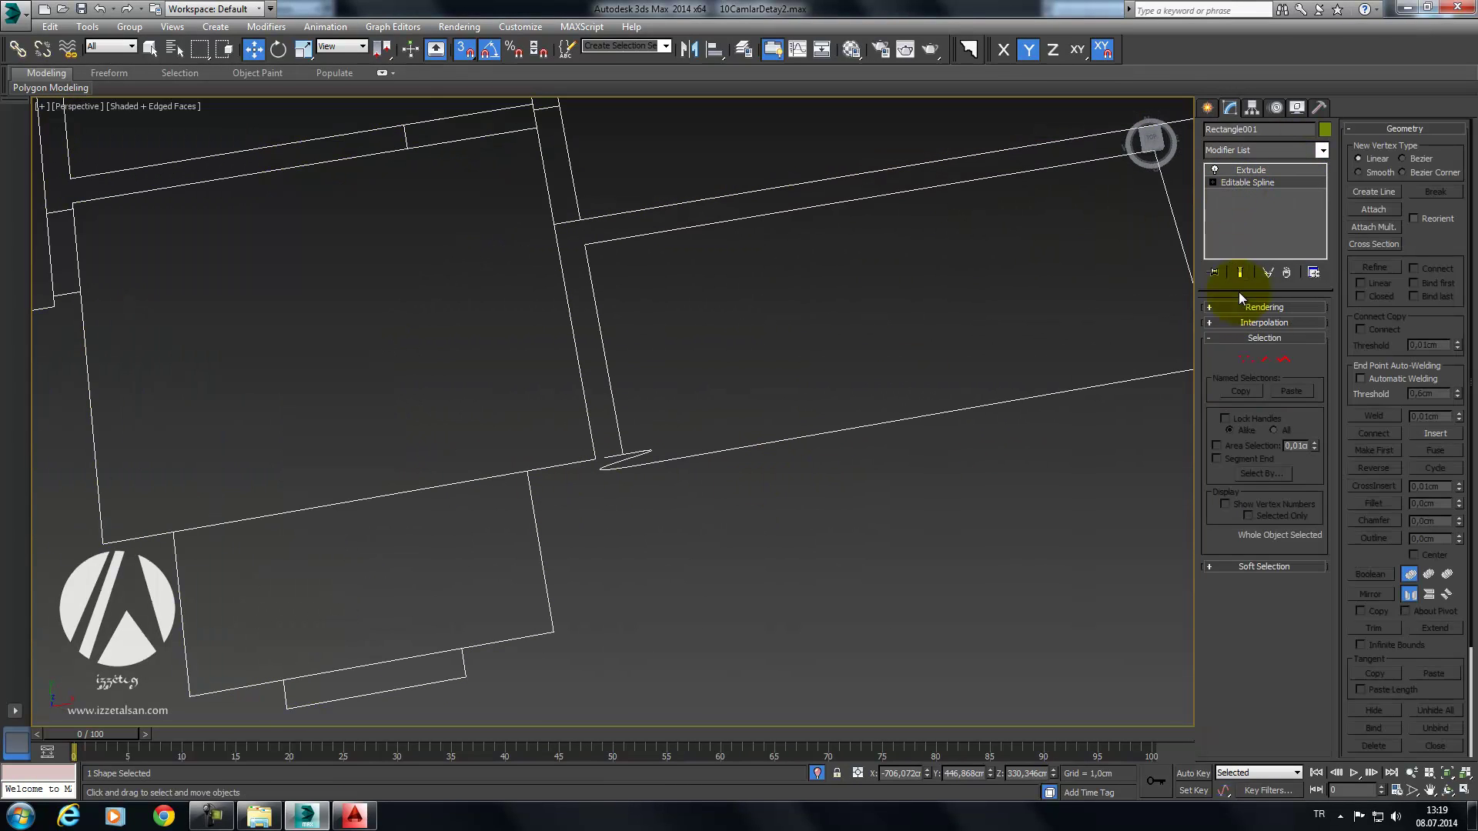
click(1245, 358)
scroll(878, 386, up, 3)
mouse_move(747, 363)
alt+middle_down()
mouse_move(628, 453)
mouse_move(709, 414)
alt+middle_up()
right_click(612, 488)
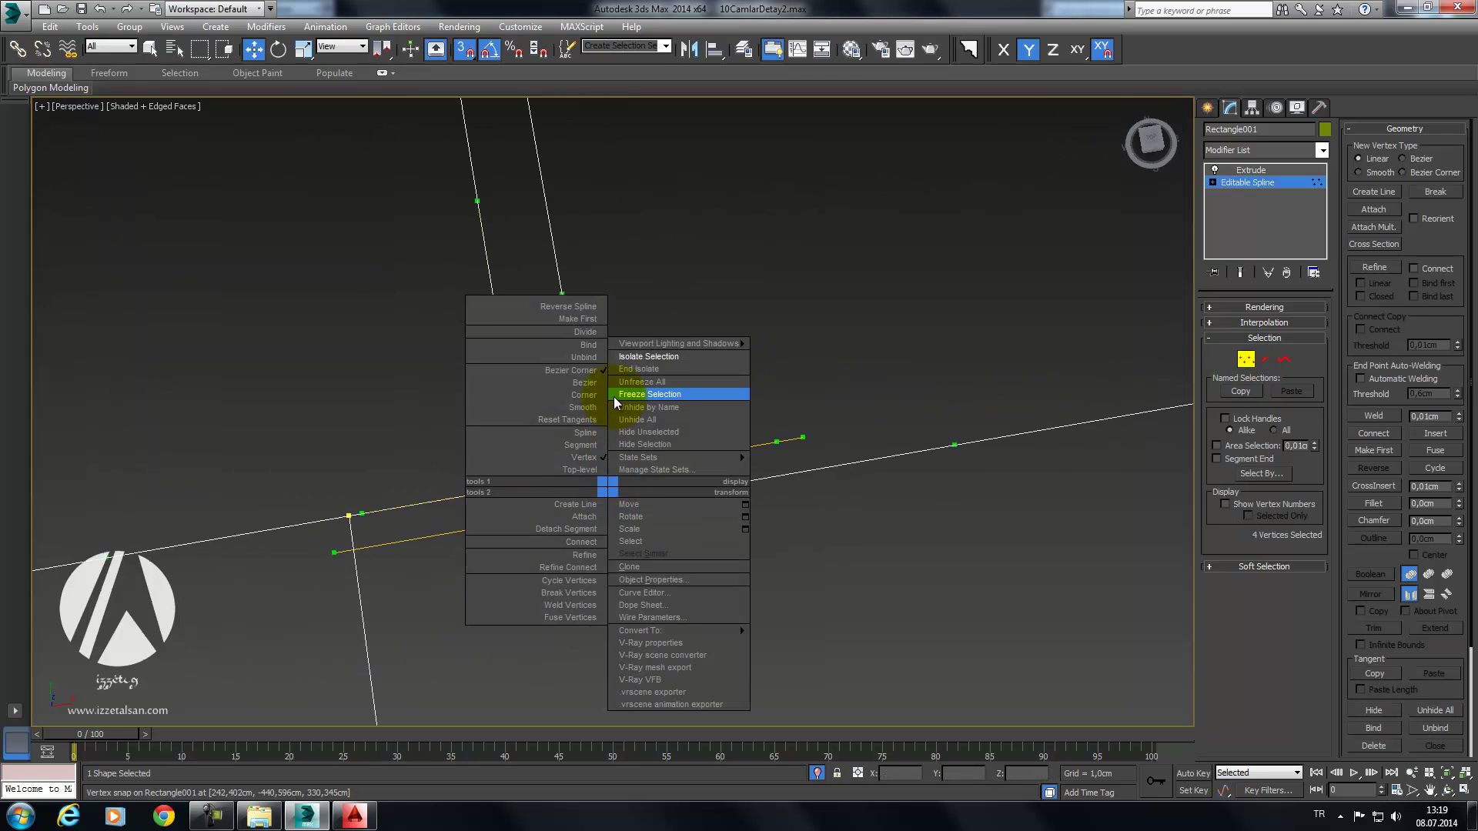
click(586, 397)
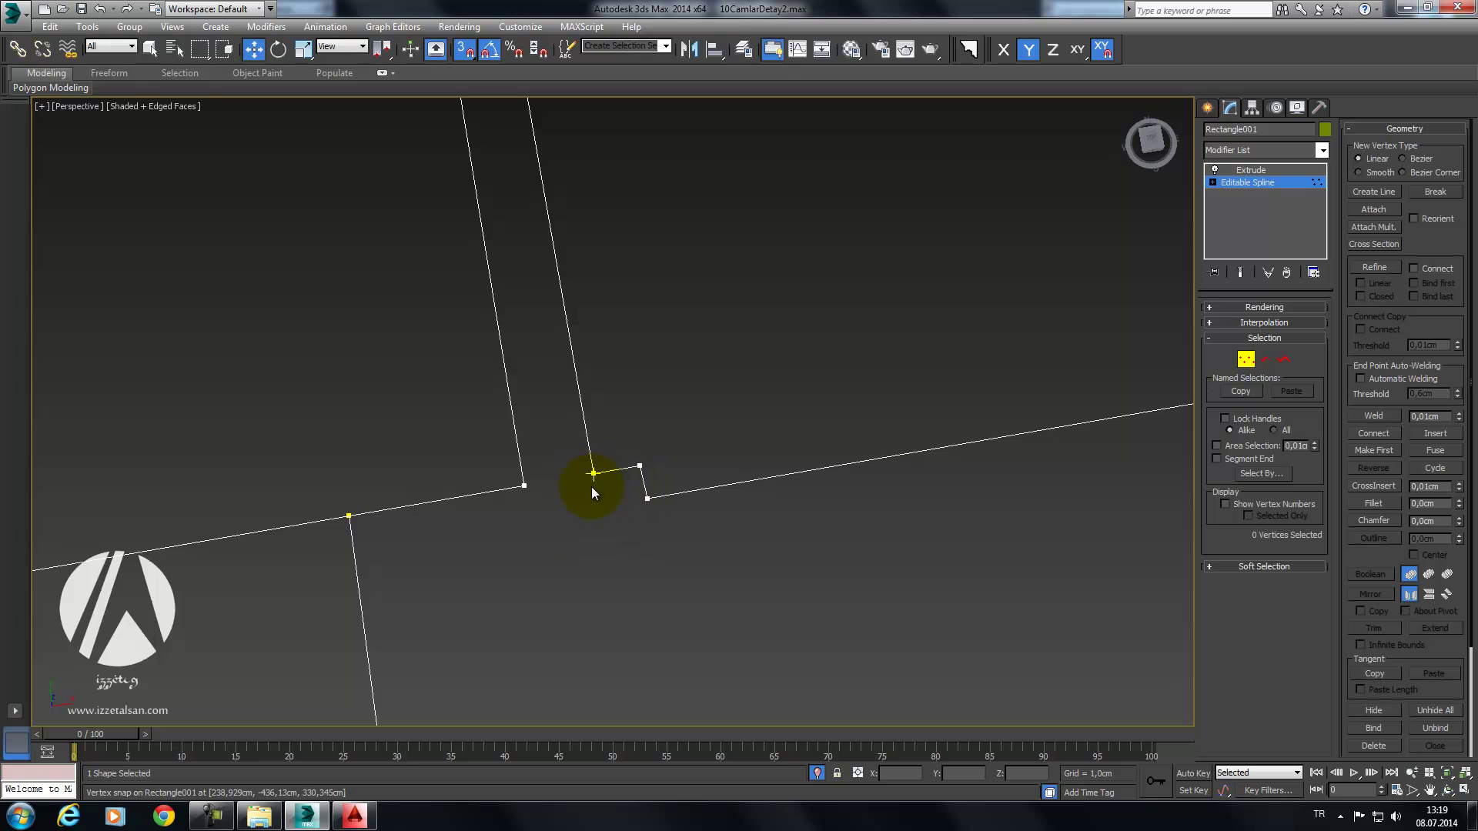
Step: Weld the corner vertices with a 1,21cm threshold and check the extruded slab
click(1366, 420)
drag(1458, 417, 1460, 405)
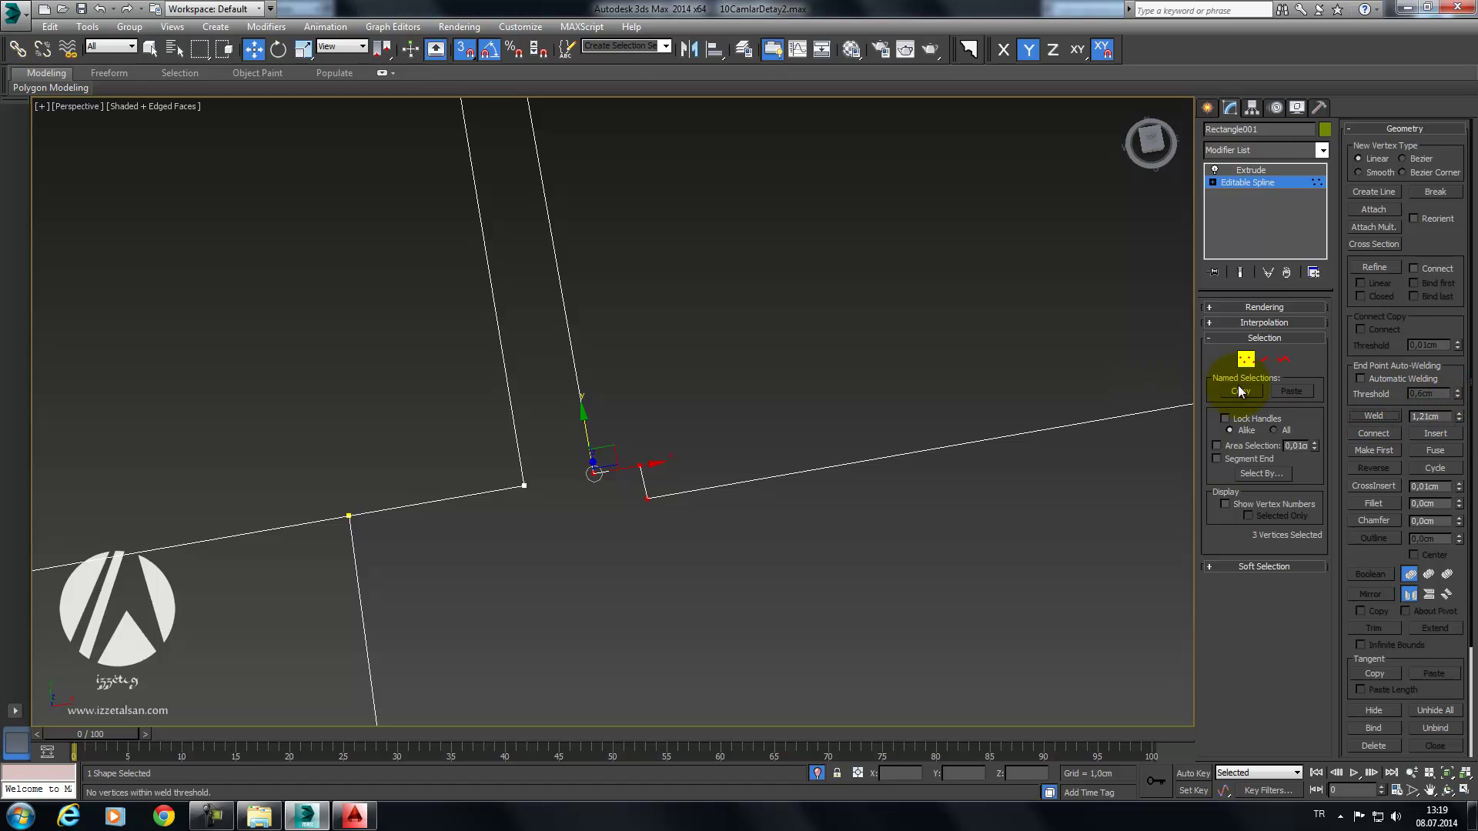
click(1258, 168)
scroll(1000, 347, down, 2)
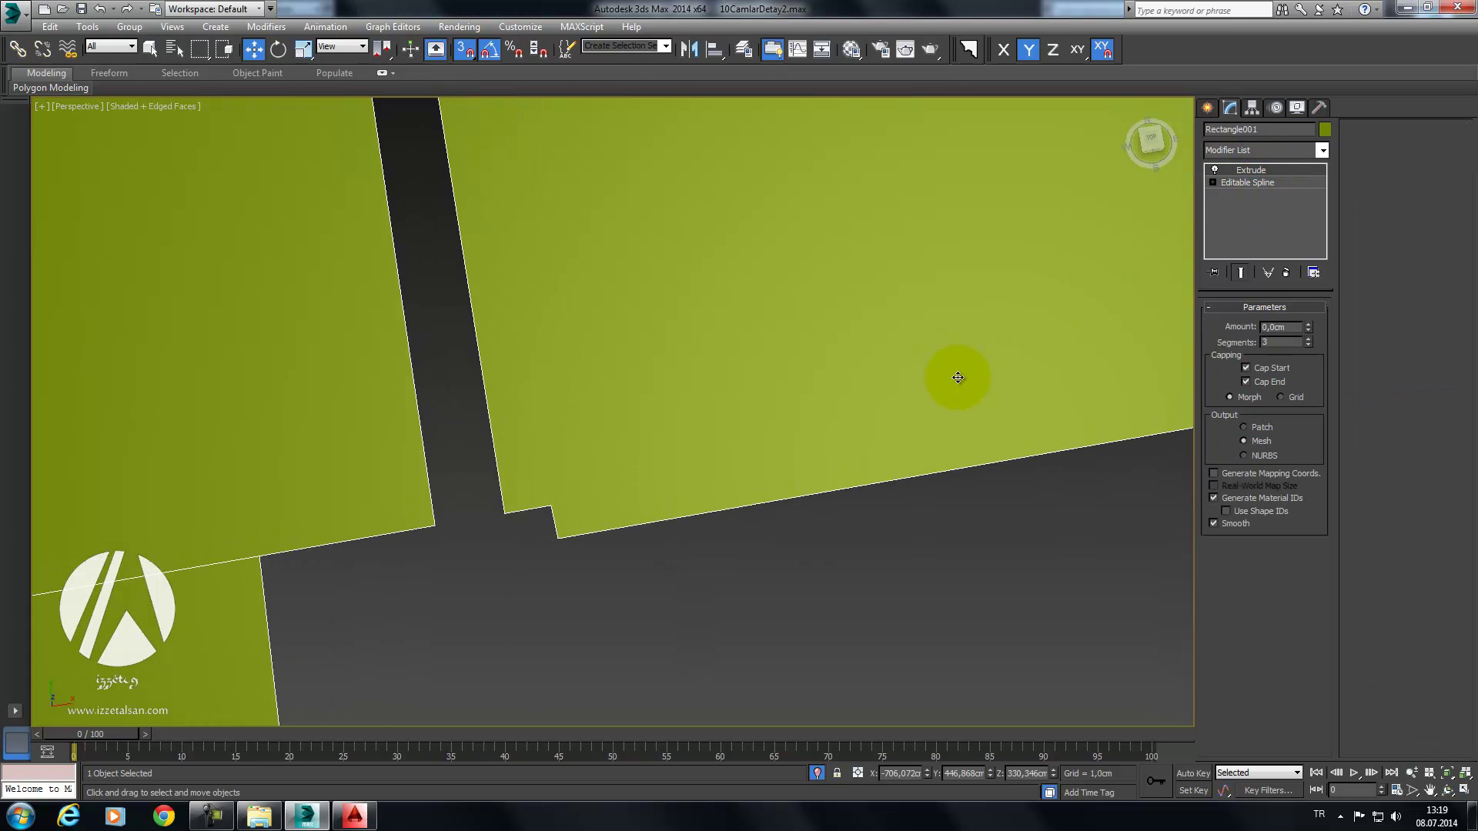
scroll(1050, 444, down, 3)
scroll(865, 554, up, 3)
scroll(866, 554, up, 1)
right_click(978, 611)
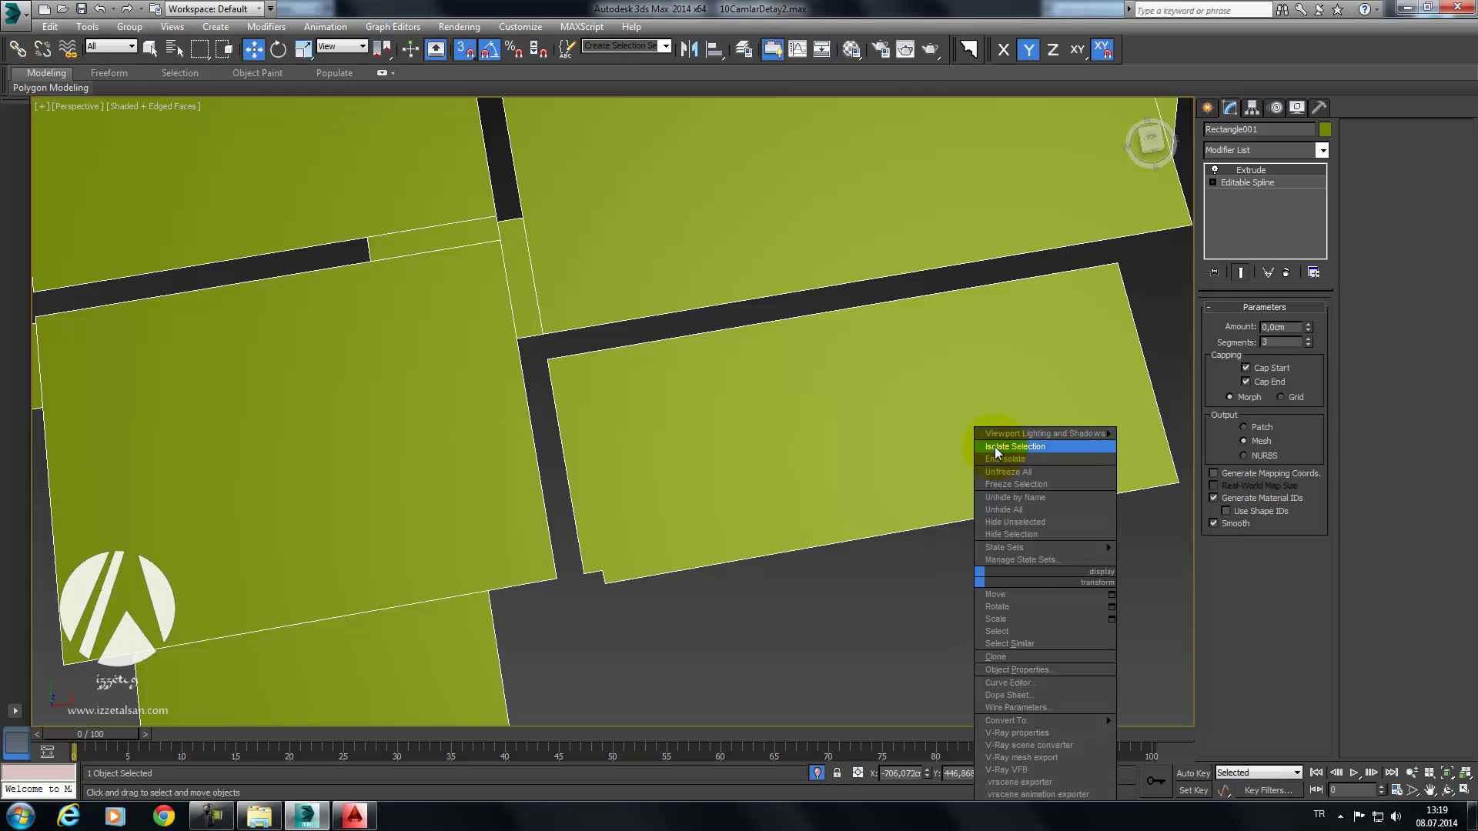
Step: End isolation, select the purple balcony and switch to Front view
click(1023, 471)
scroll(1030, 528, down, 2)
click(1163, 408)
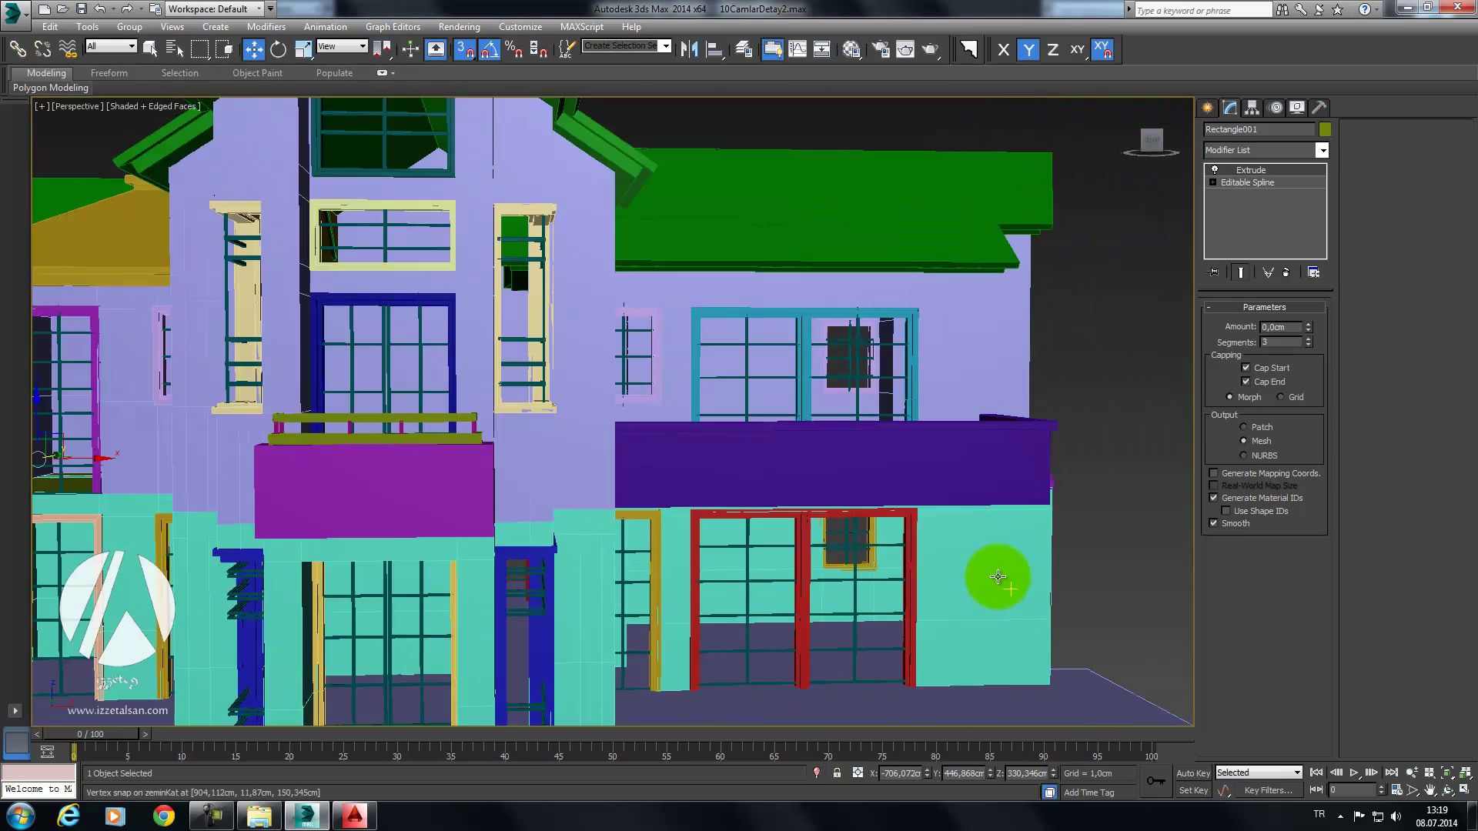
alt+middle_drag(1163, 408, 954, 452)
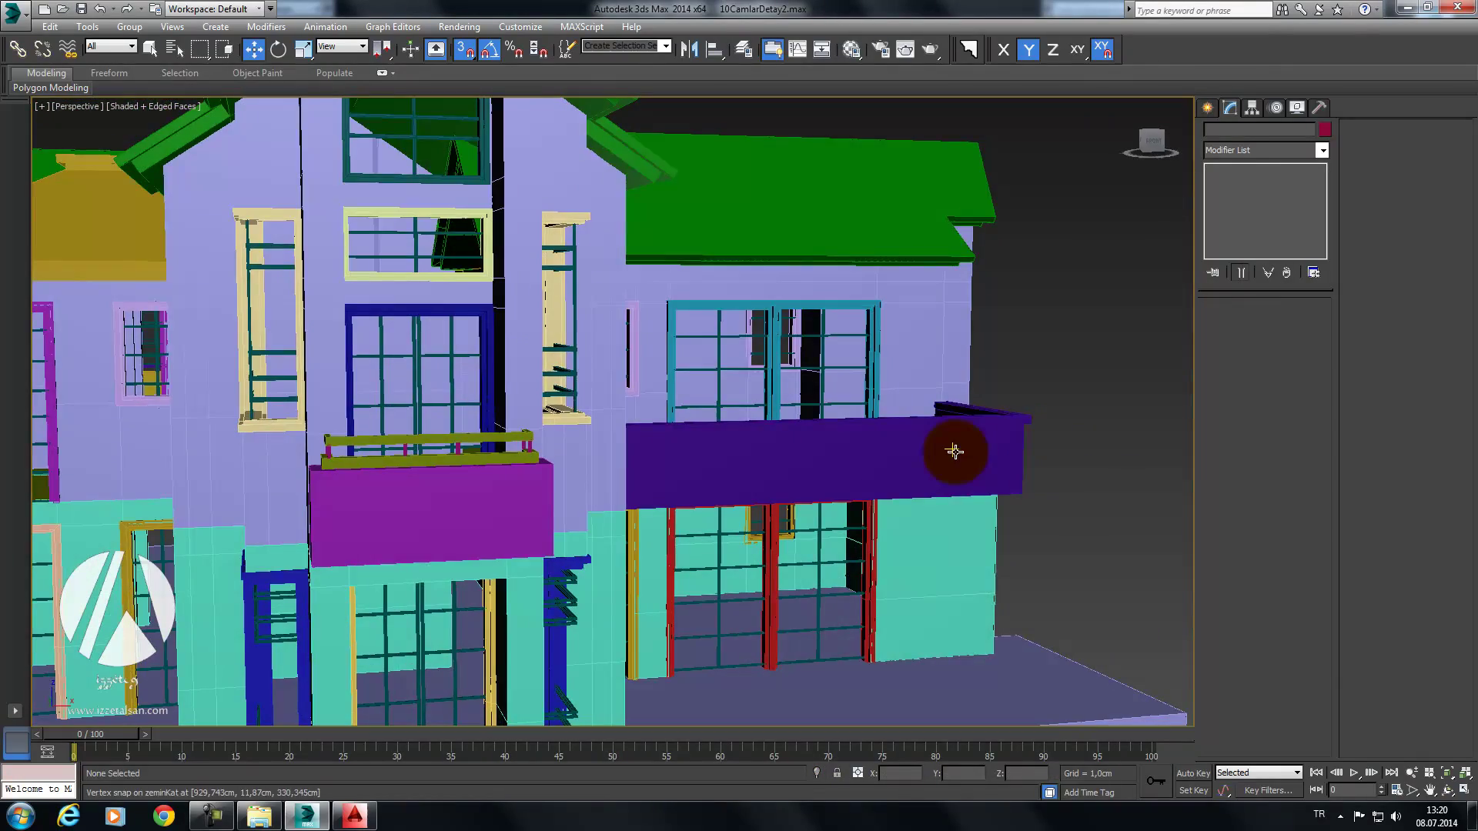
click(954, 452)
key(f)
middle_drag(931, 456, 1024, 427)
Step: Show only the Arka railing group and Line016 balcony, dimming everything else, and zoom in
click(962, 335)
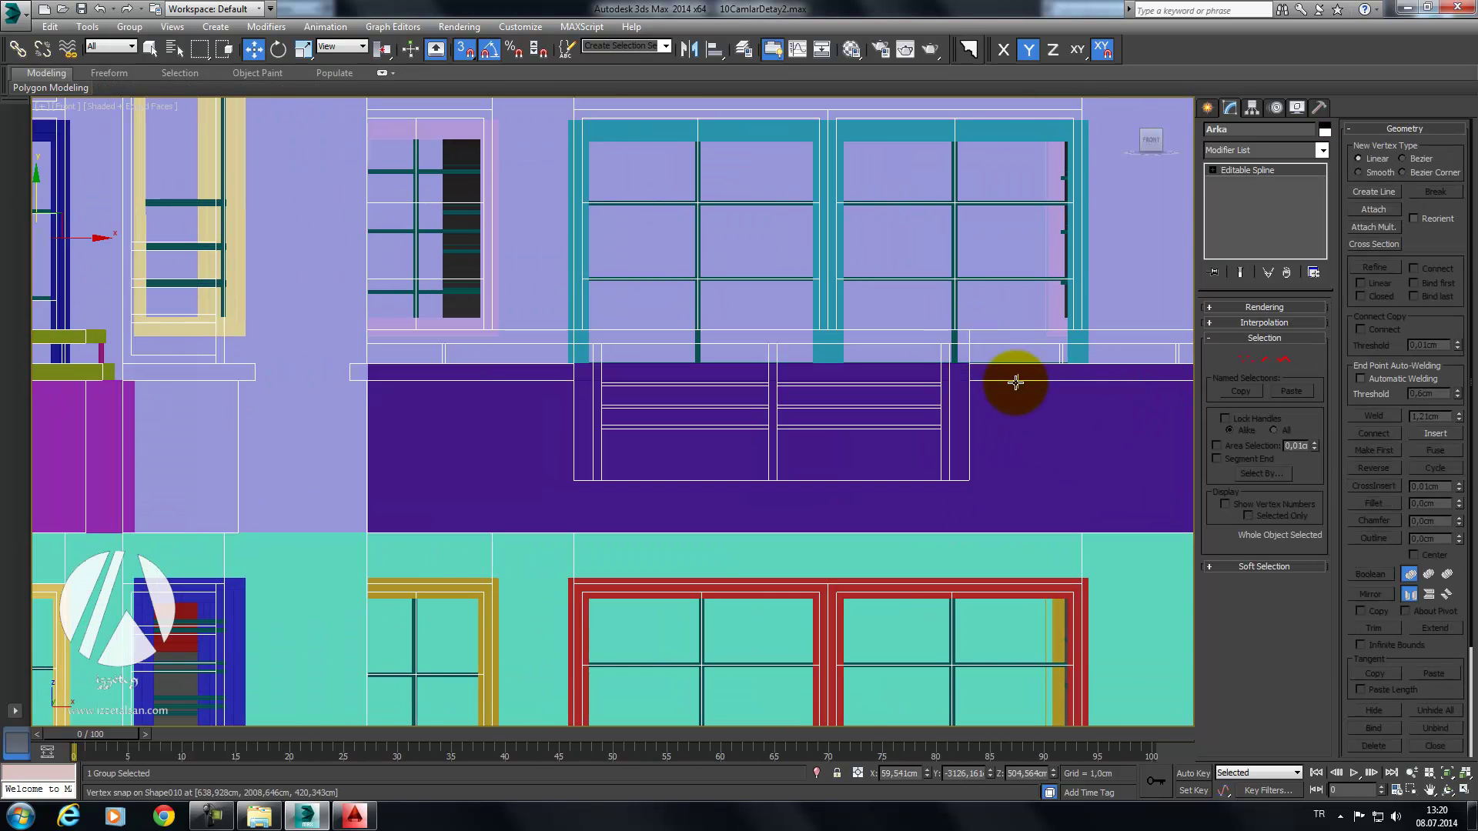
ctrl+click(1041, 422)
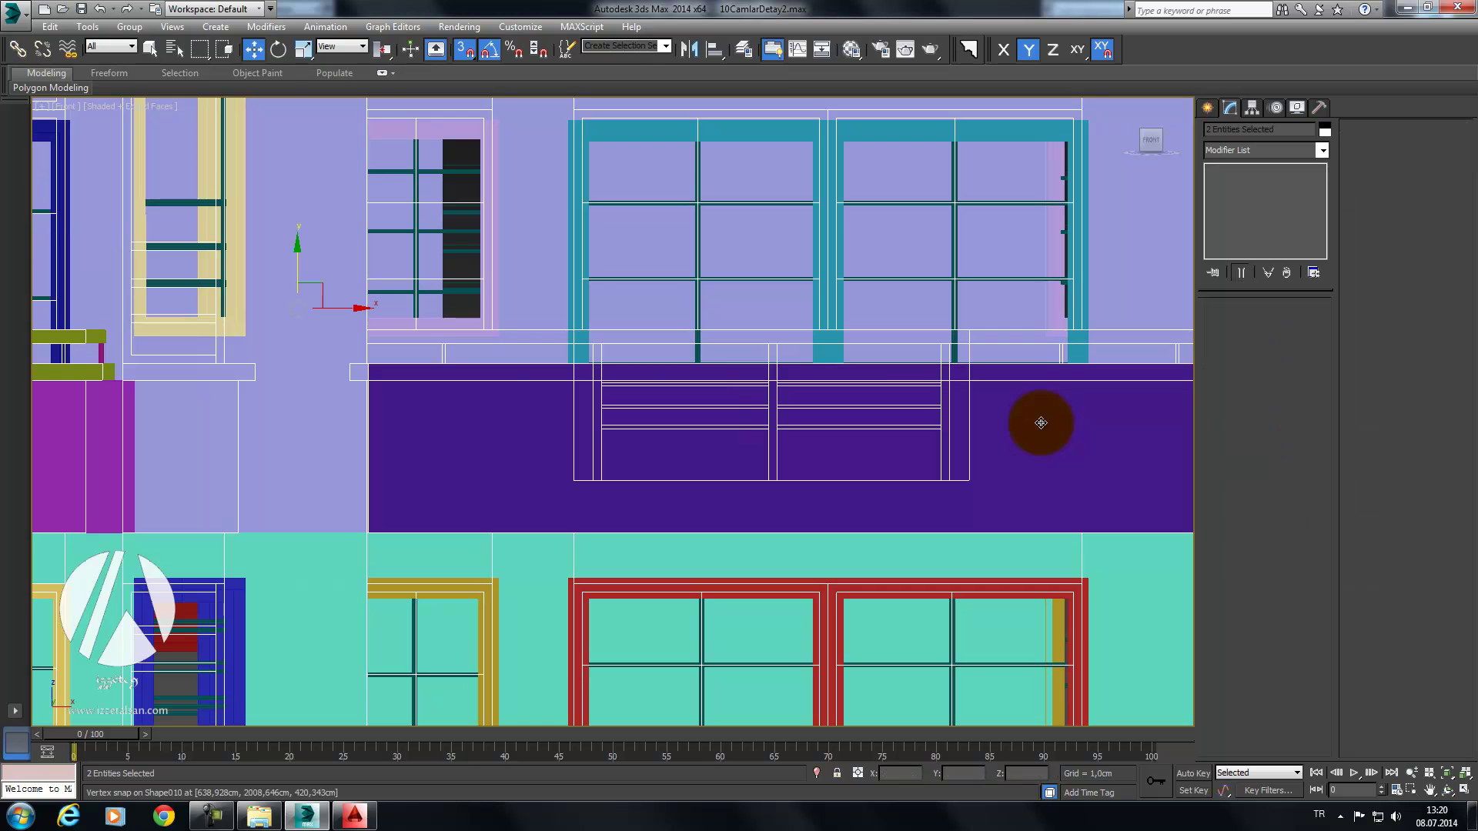
right_click(1041, 423)
click(1089, 295)
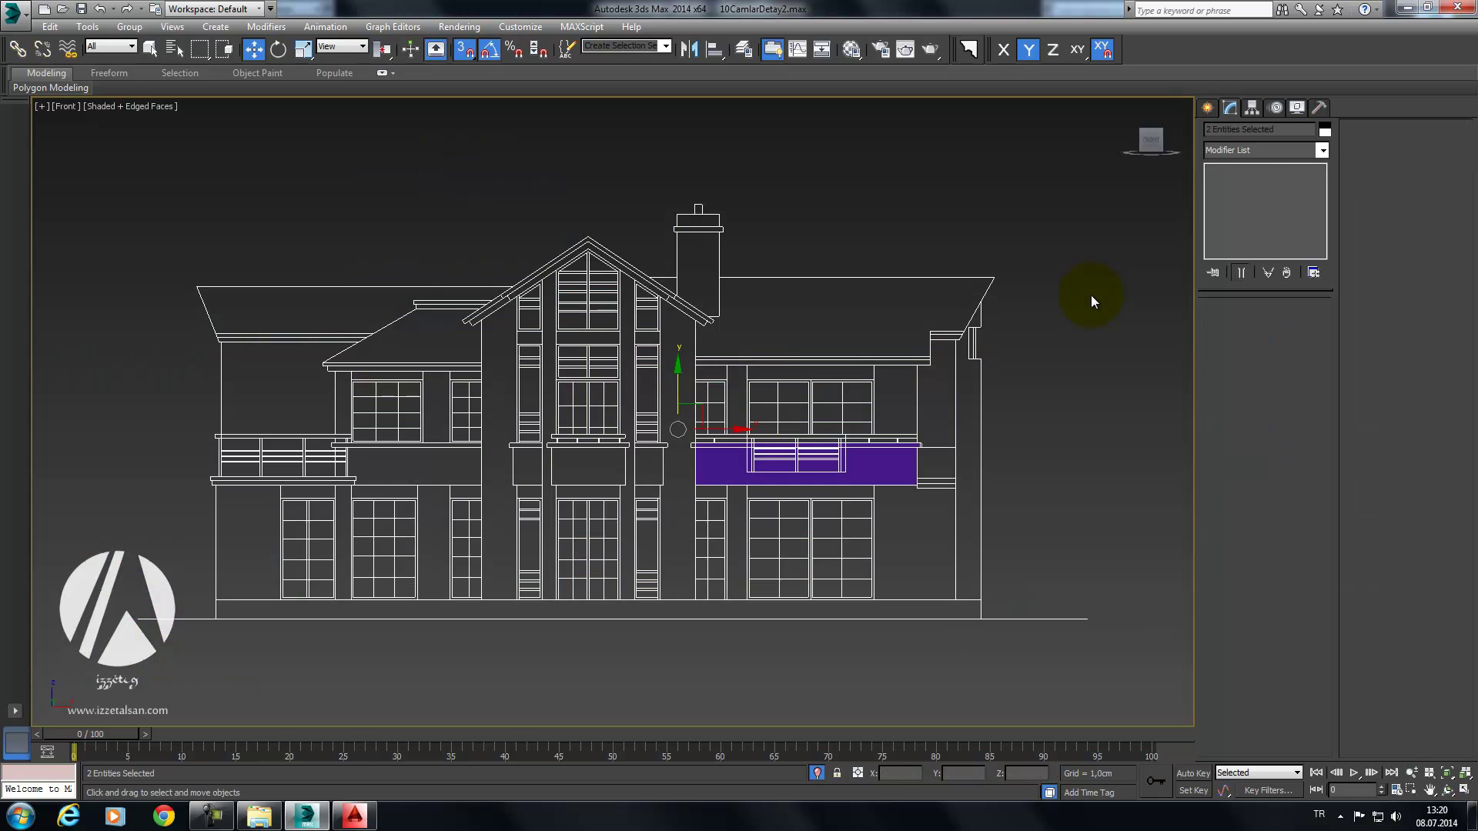
scroll(996, 336, up, 2)
scroll(996, 336, up, 2)
click(836, 465)
scroll(947, 422, up, 2)
scroll(1020, 431, up, 2)
middle_drag(1020, 431, 1128, 446)
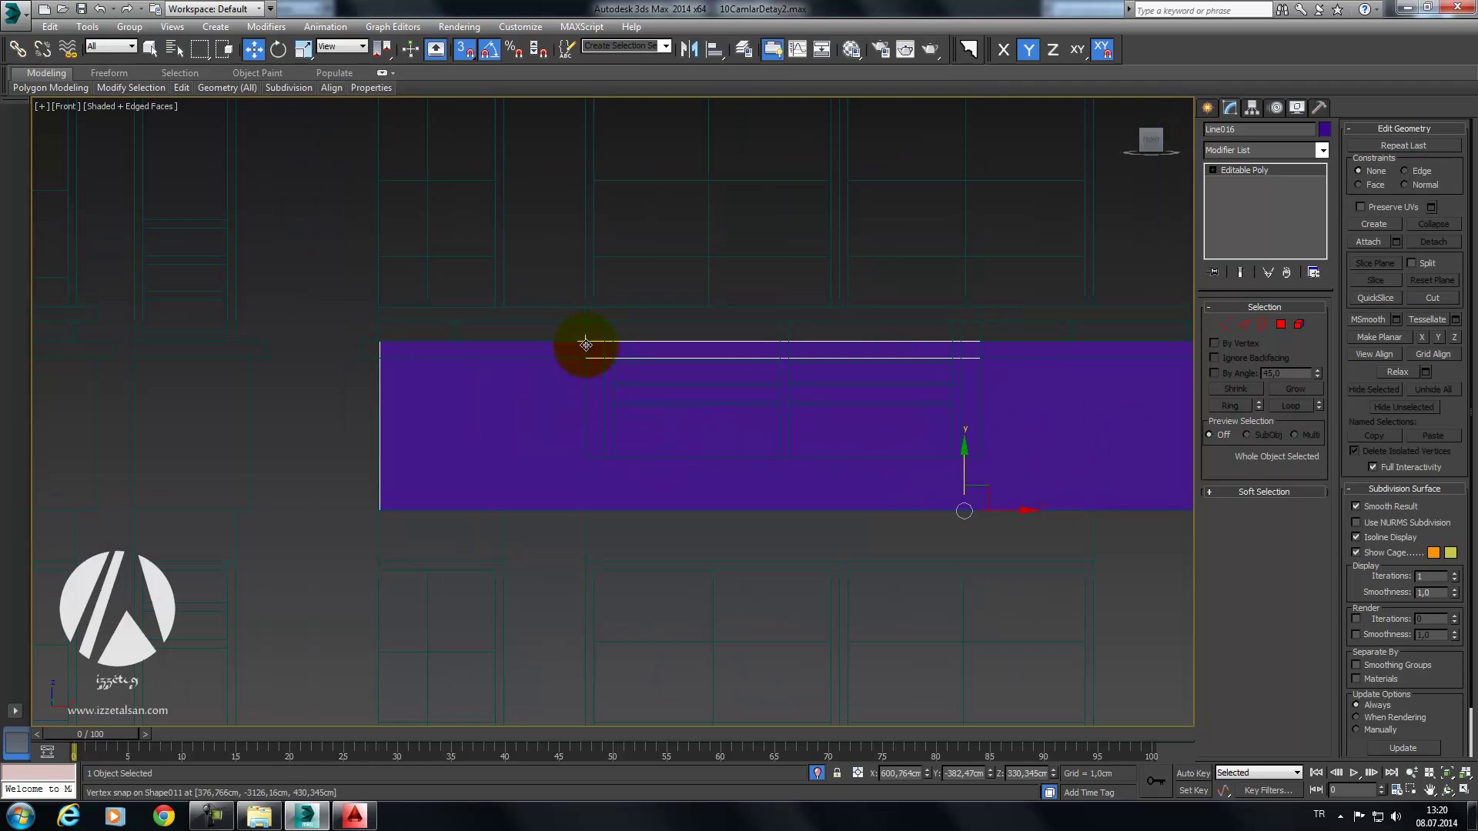
Step: Connect the balcony's selected edges with a new edge and shift it slightly left
click(1245, 324)
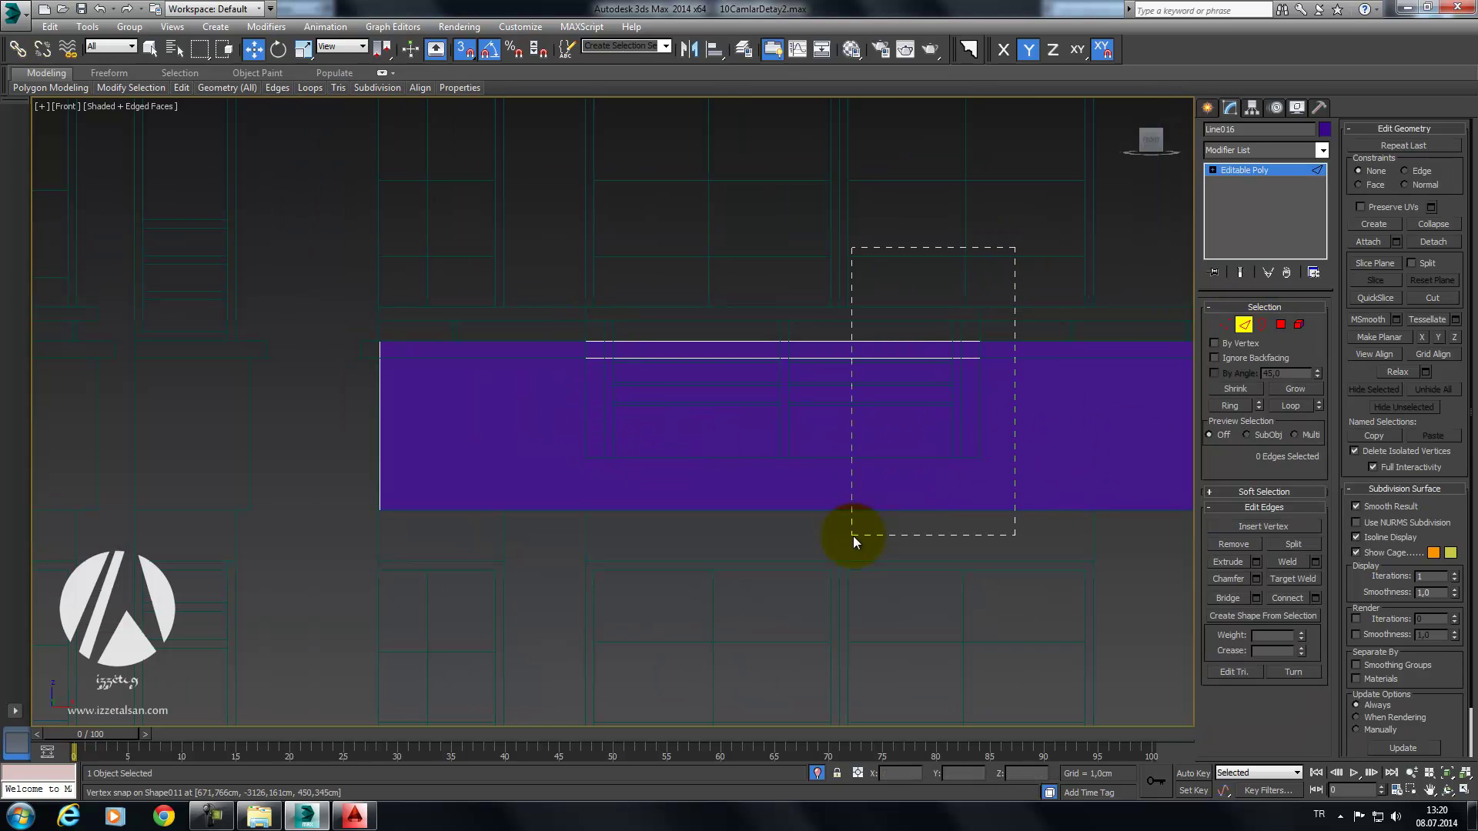
drag(819, 564, 819, 566)
click(1293, 599)
middle_drag(963, 471, 1050, 478)
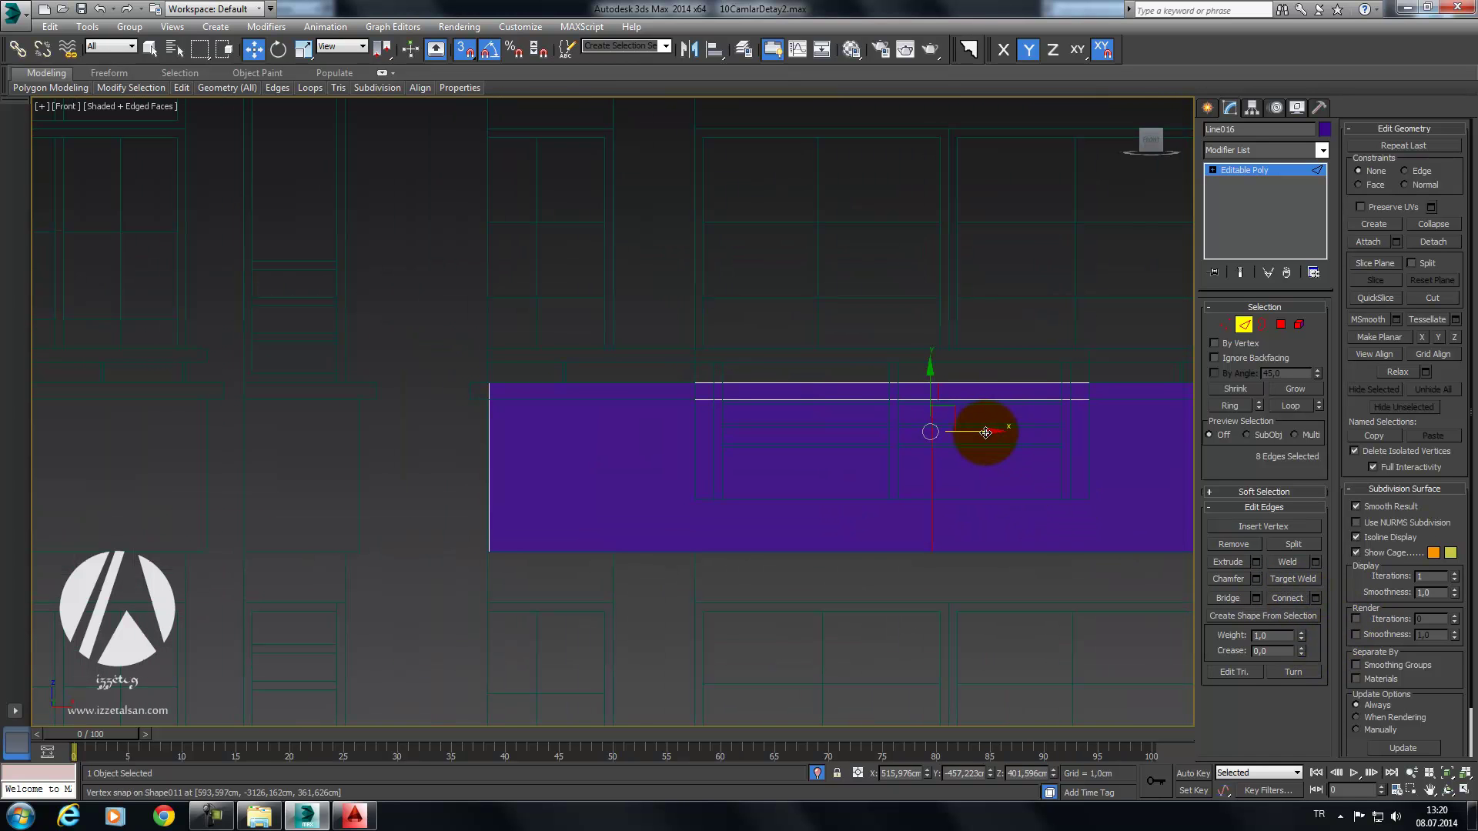
drag(985, 433, 953, 433)
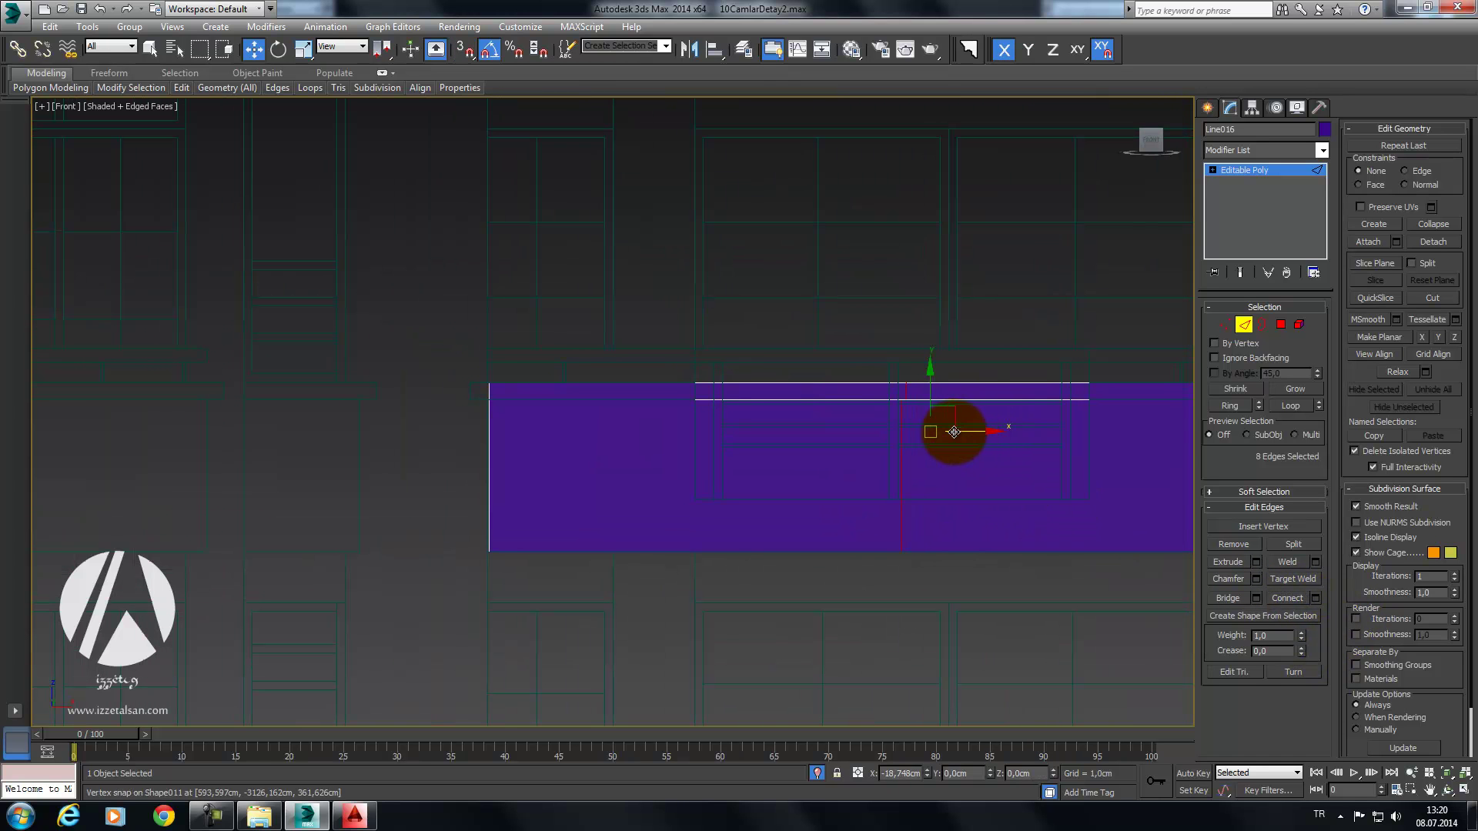
alt+middle_drag(943, 432, 947, 528)
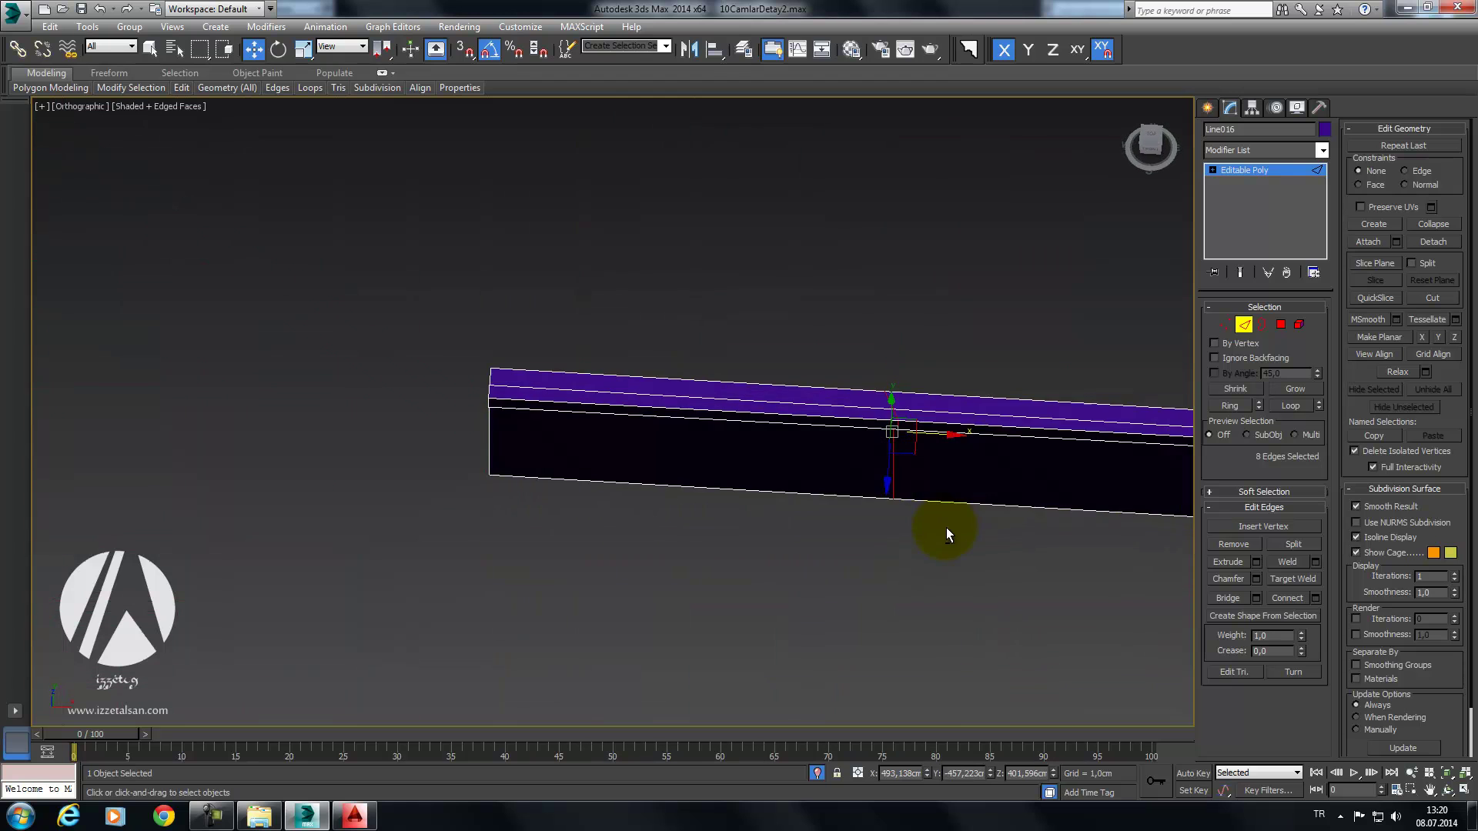
alt+middle_drag(988, 453, 975, 469)
Step: Scale the new edges to zero along X so they line up vertically
key(r)
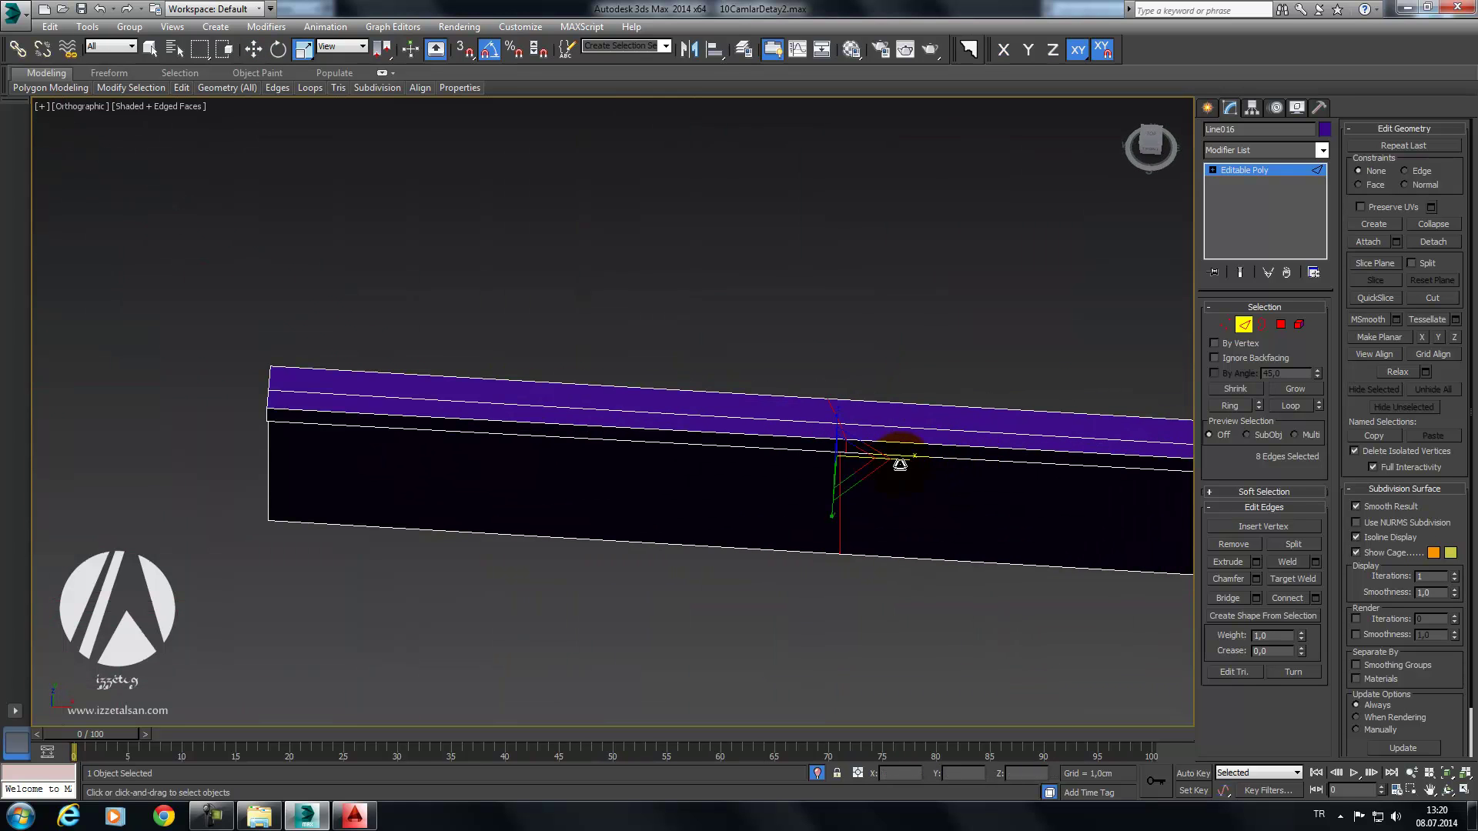
drag(912, 457, 792, 481)
drag(693, 547, 76, 627)
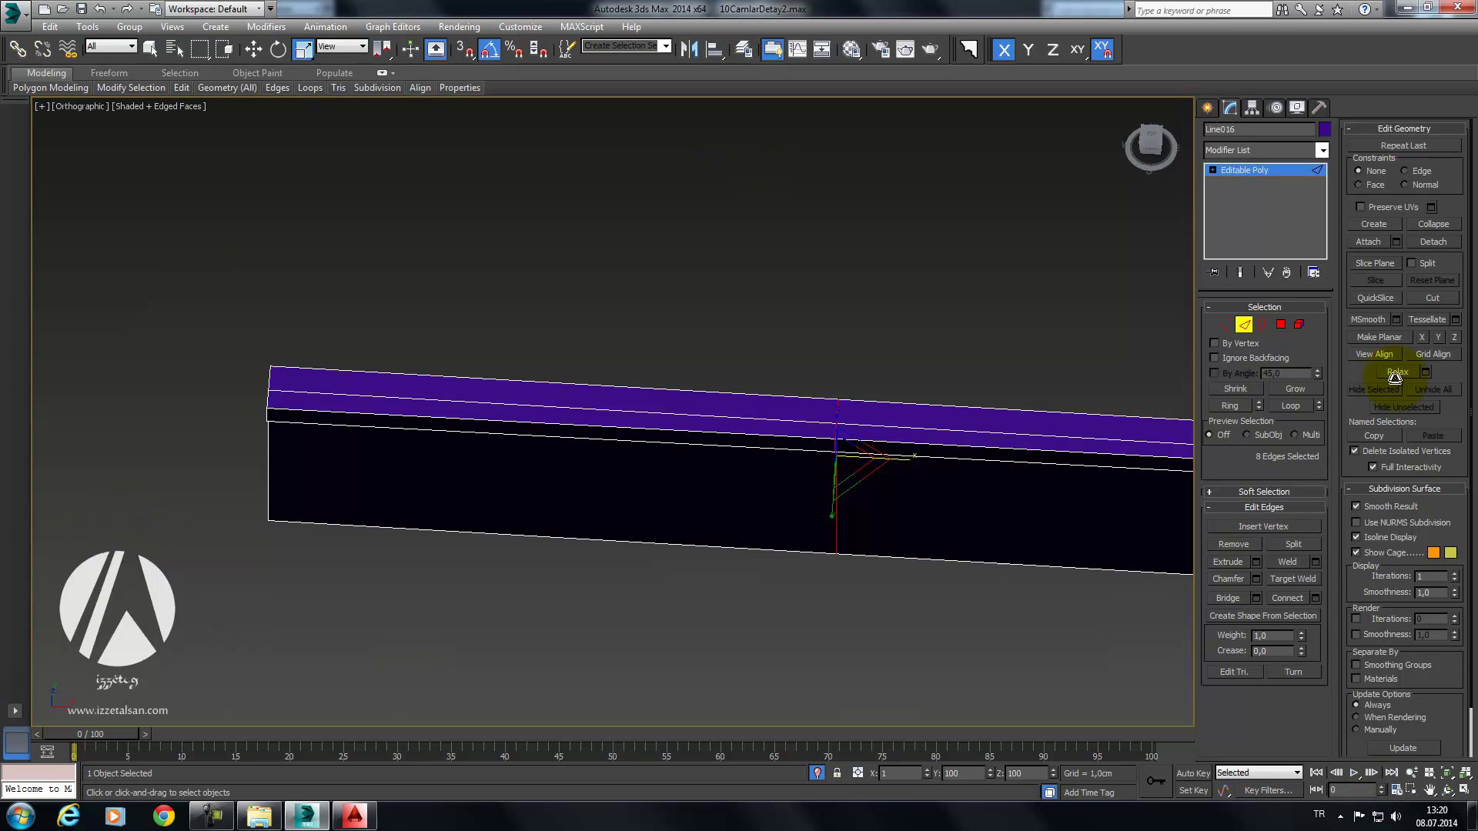
drag(575, 538, 93, 582)
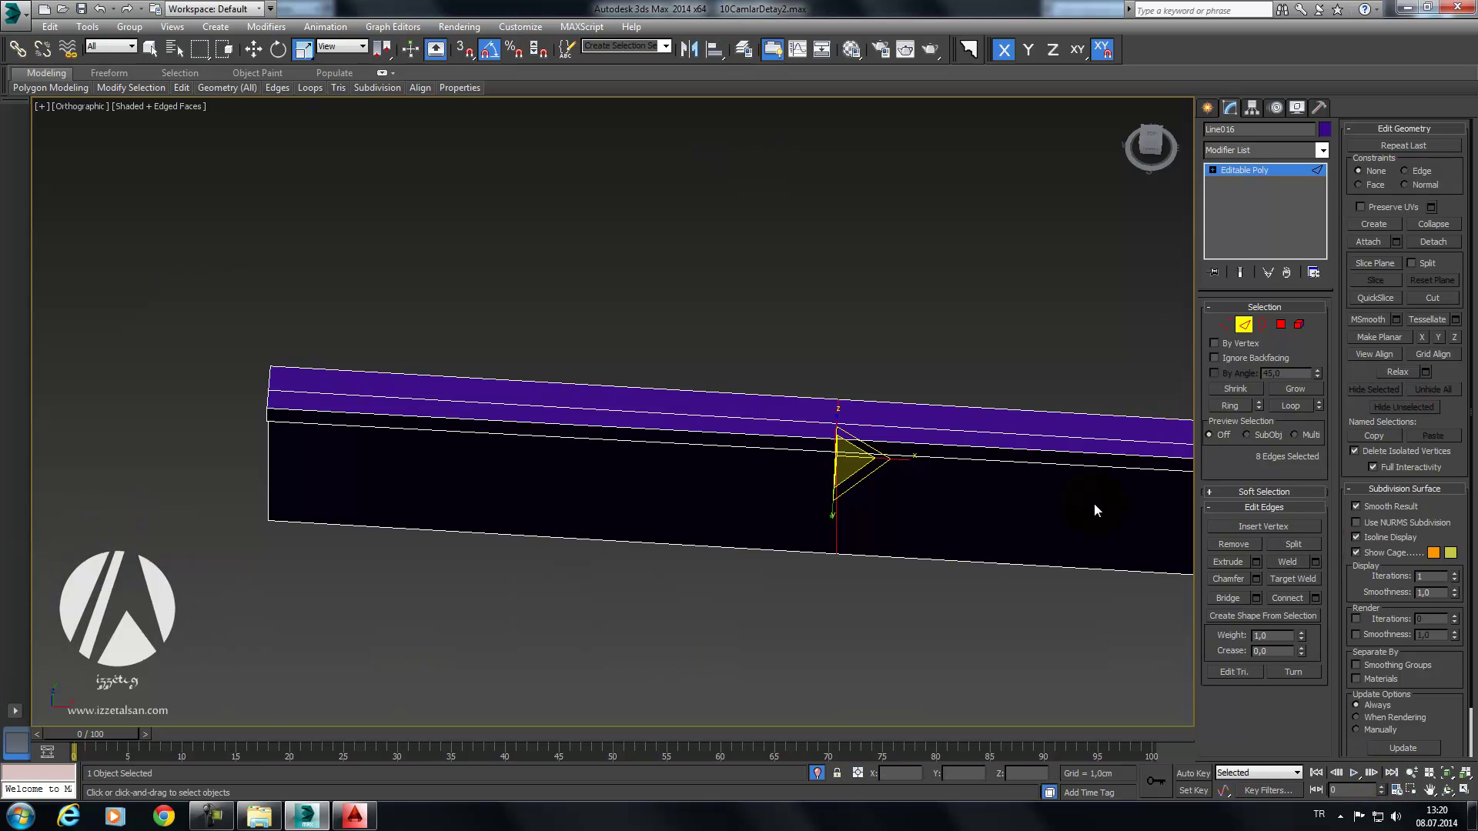
key(f)
middle_drag(898, 437, 1110, 432)
scroll(983, 474, up, 3)
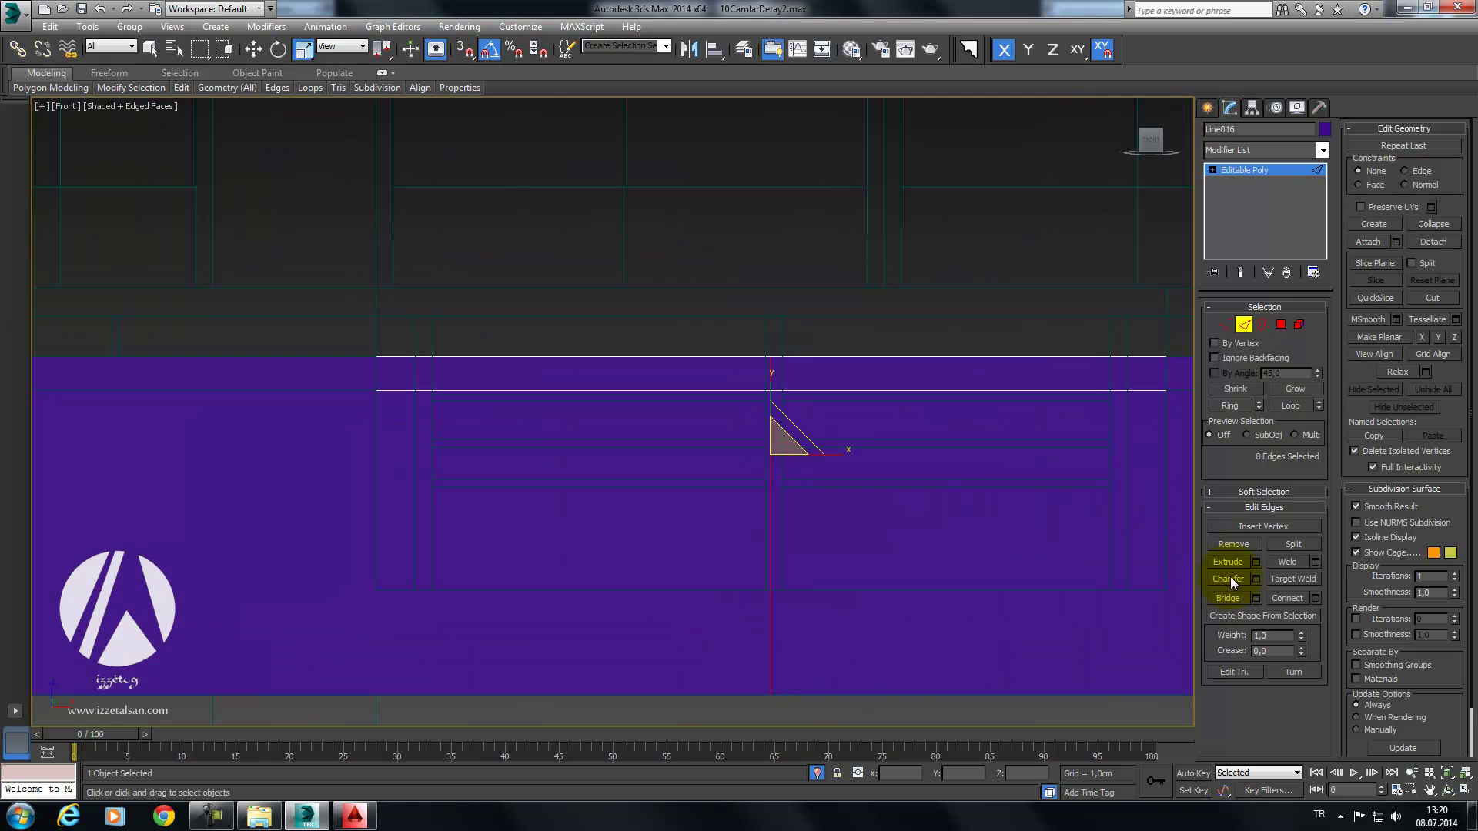
Step: Chamfer the selected balcony edges with a 116cm amount
click(1257, 579)
middle_drag(843, 493, 884, 493)
mouse_move(624, 420)
mouse_down()
mouse_move(682, 133)
mouse_move(731, 31)
mouse_up()
middle_drag(876, 240, 738, 200)
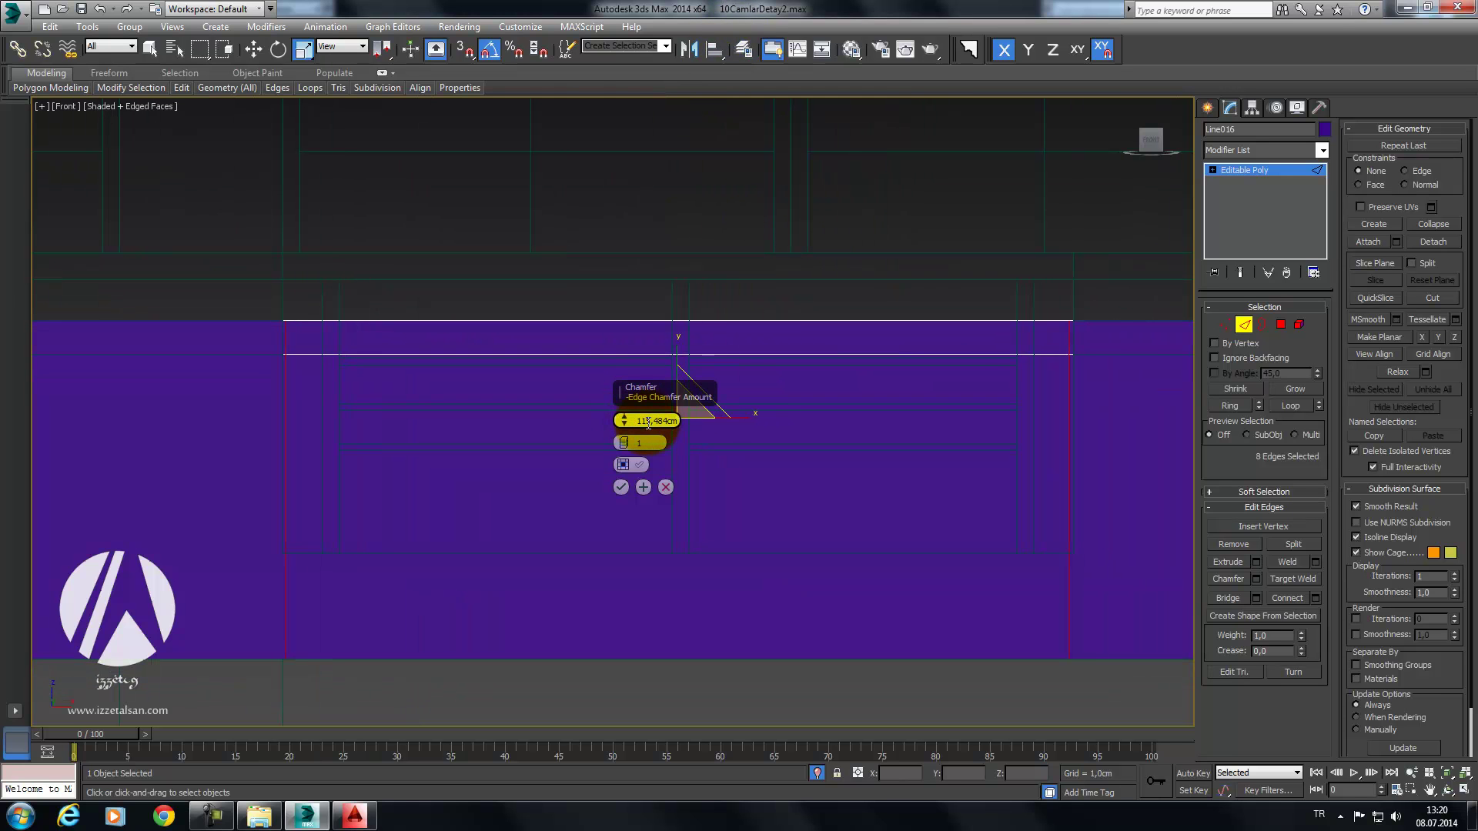
text(116)
key(Return)
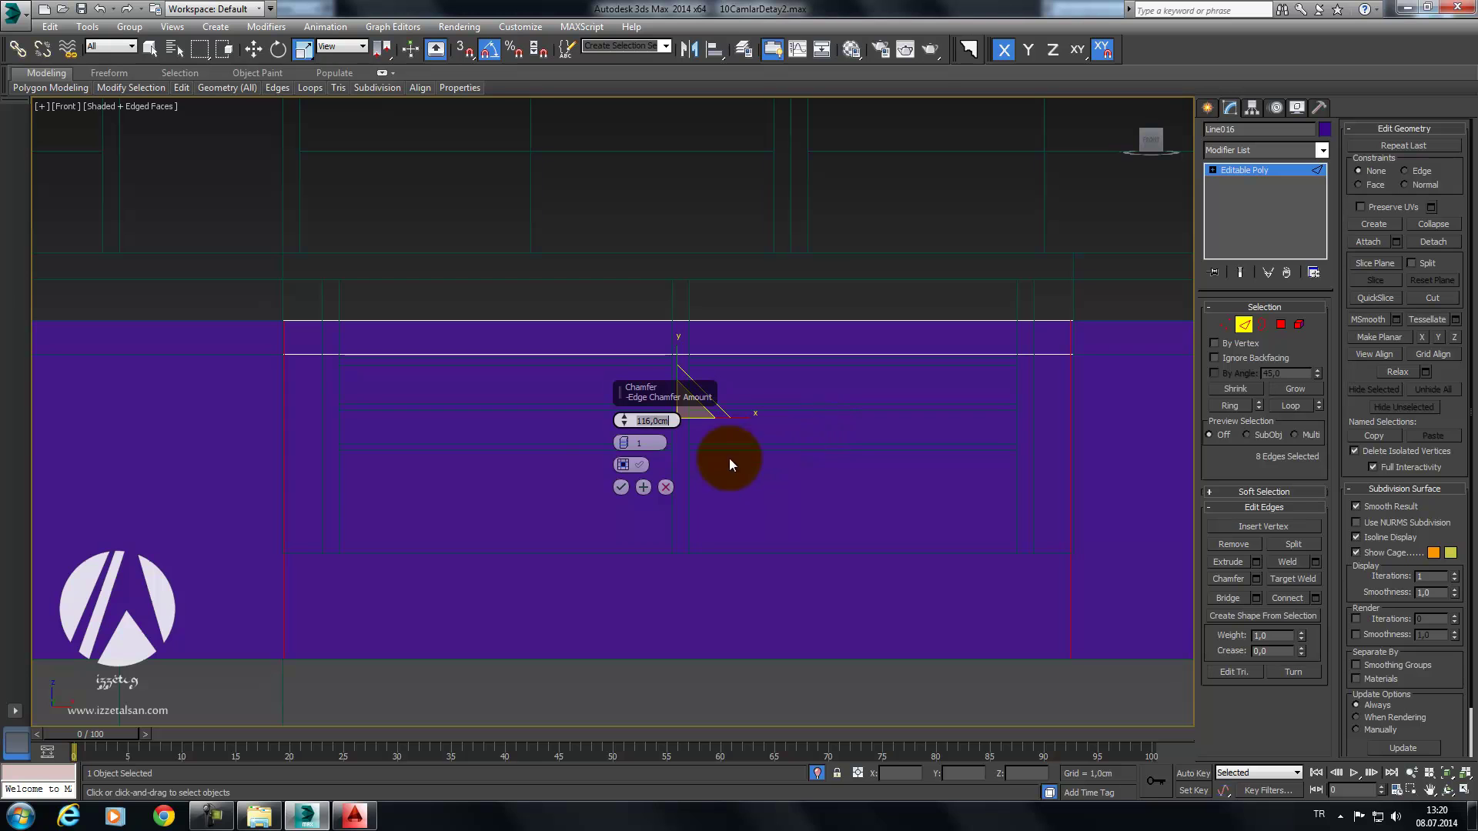
click(620, 487)
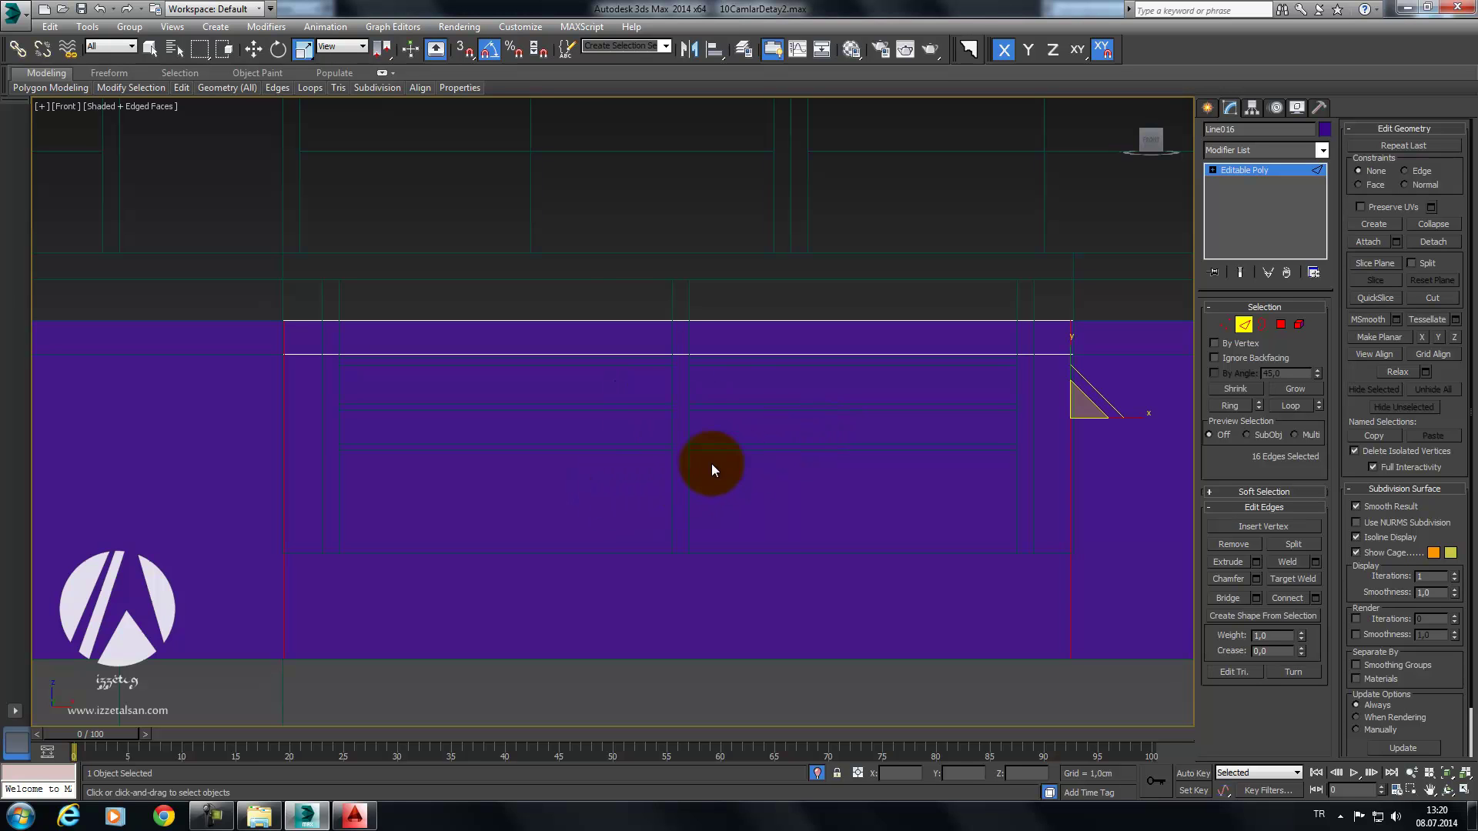
Step: Select the wall's top horizontal edges and centre the transform on the selection
click(1282, 325)
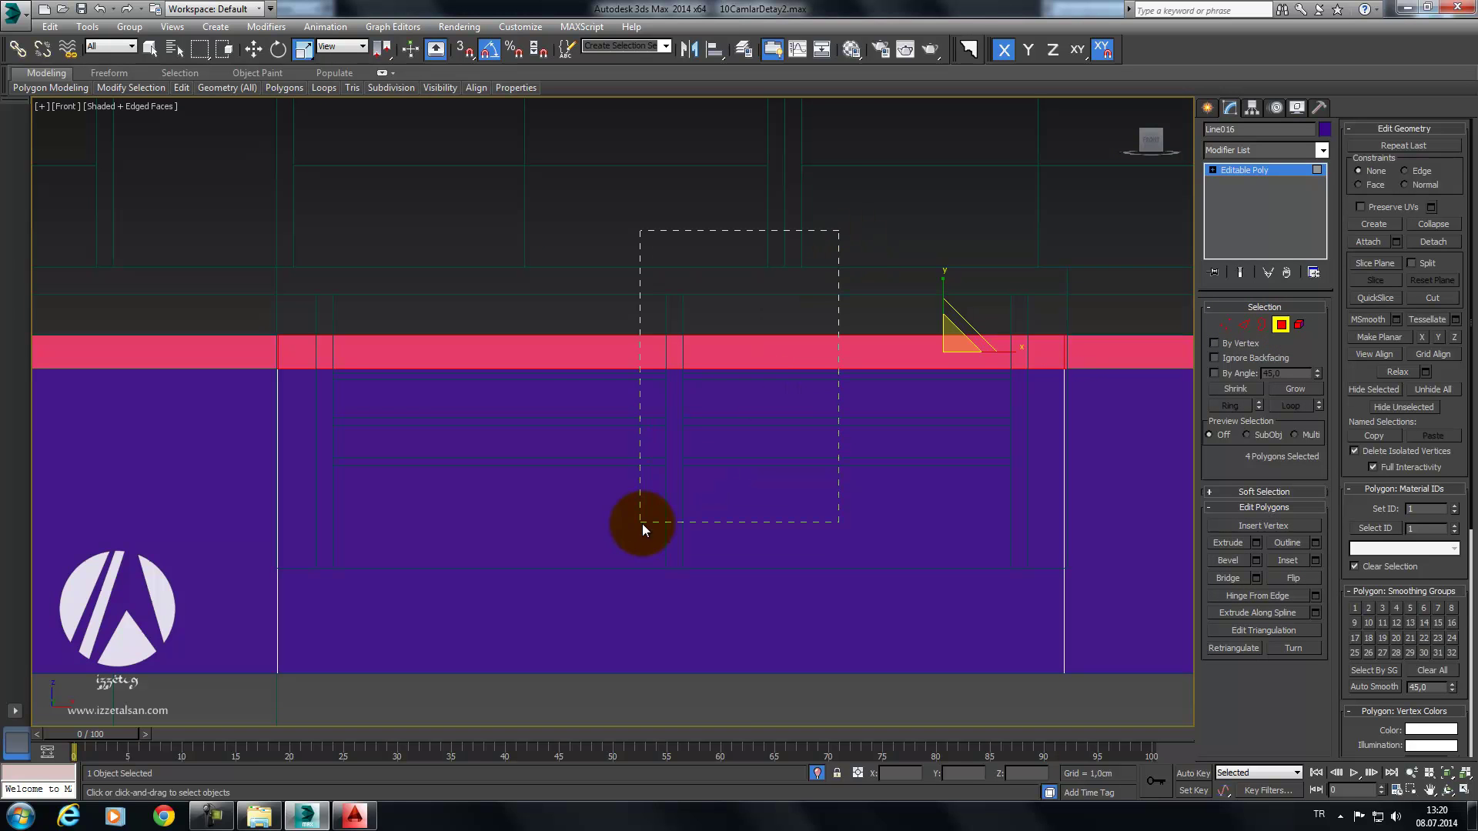
drag(663, 511, 639, 496)
key(2)
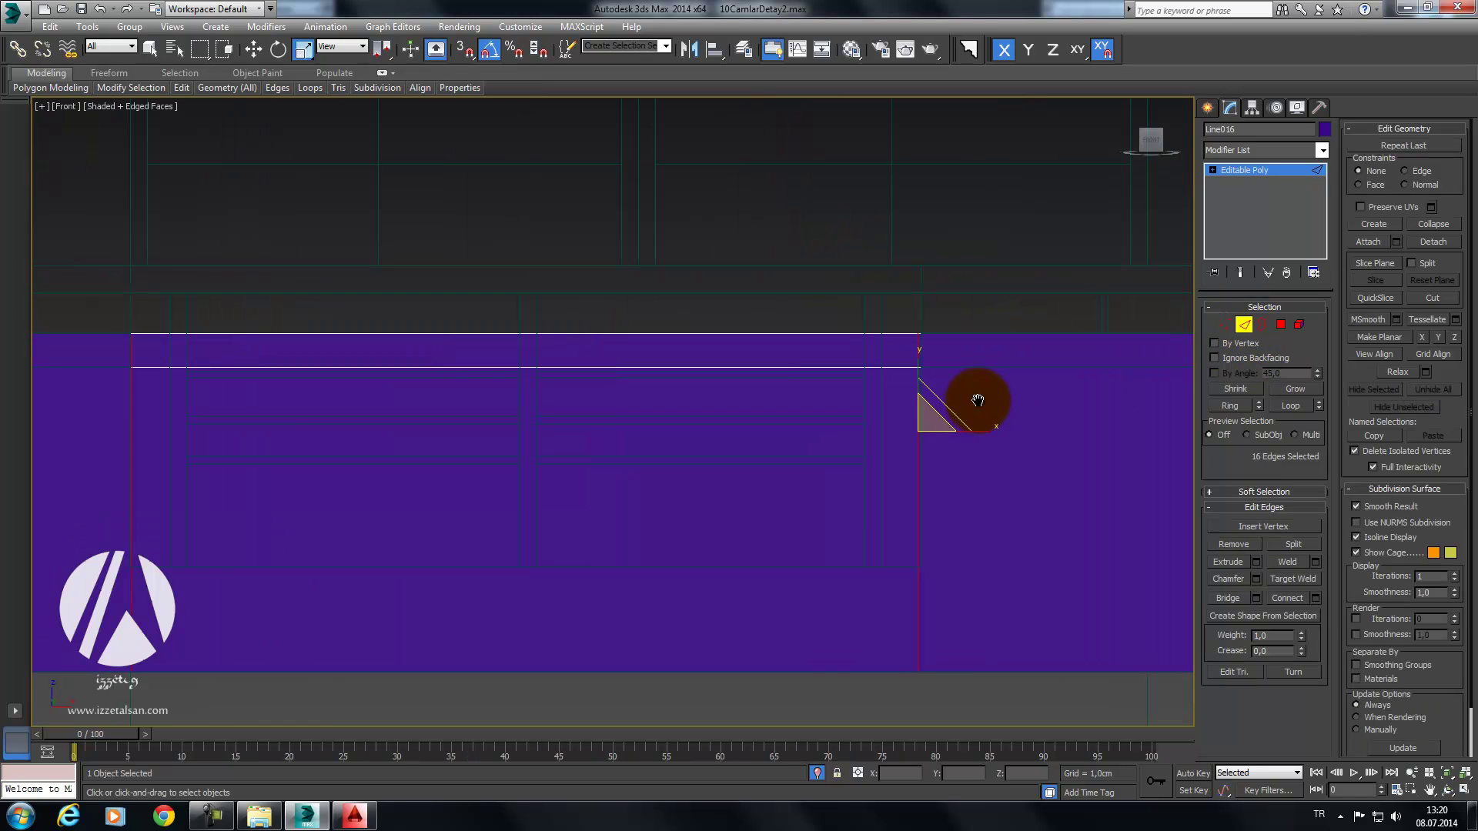
scroll(1049, 401, down, 4)
drag(1037, 462, 1041, 460)
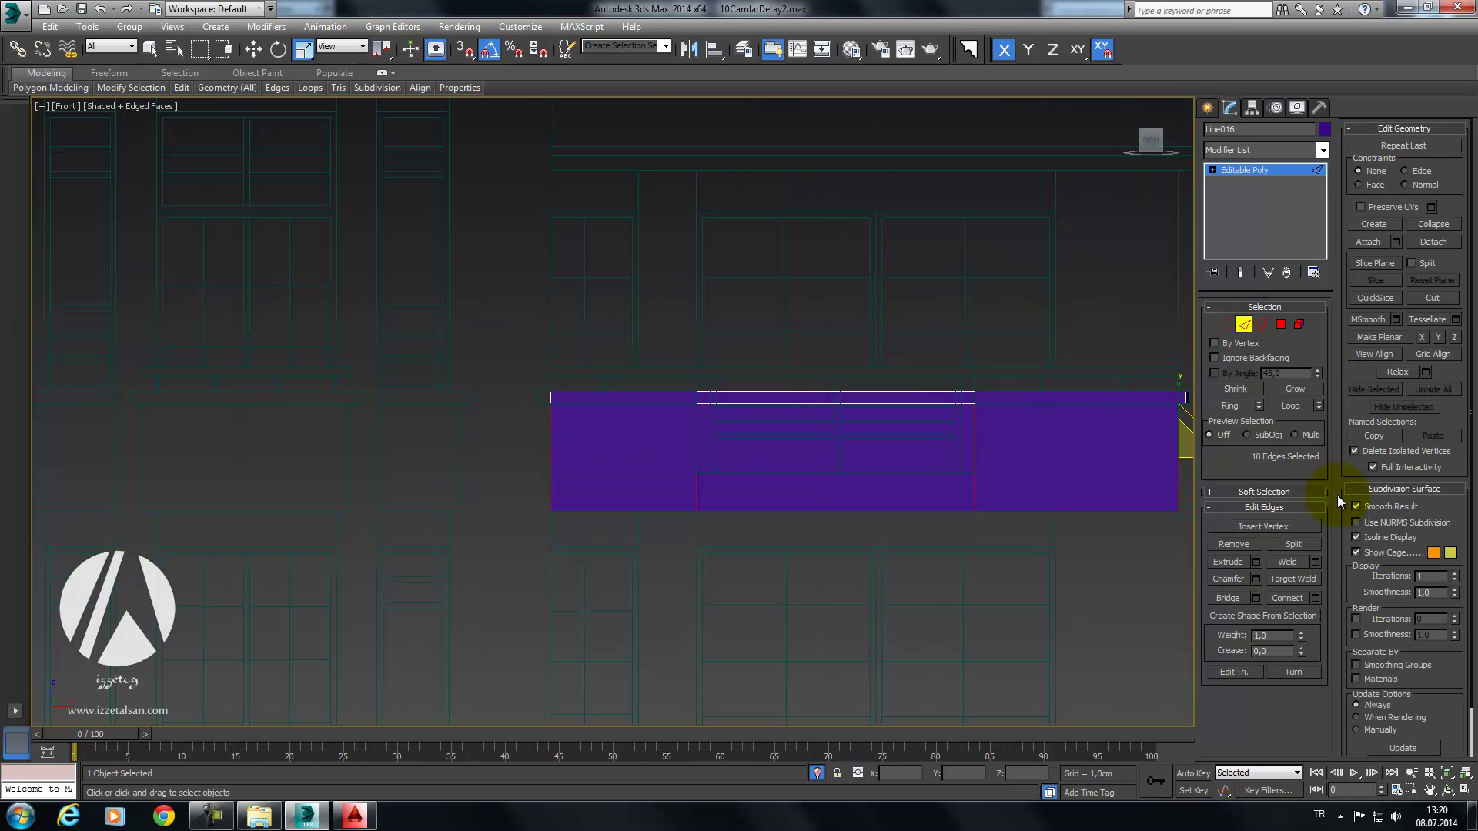
click(1286, 598)
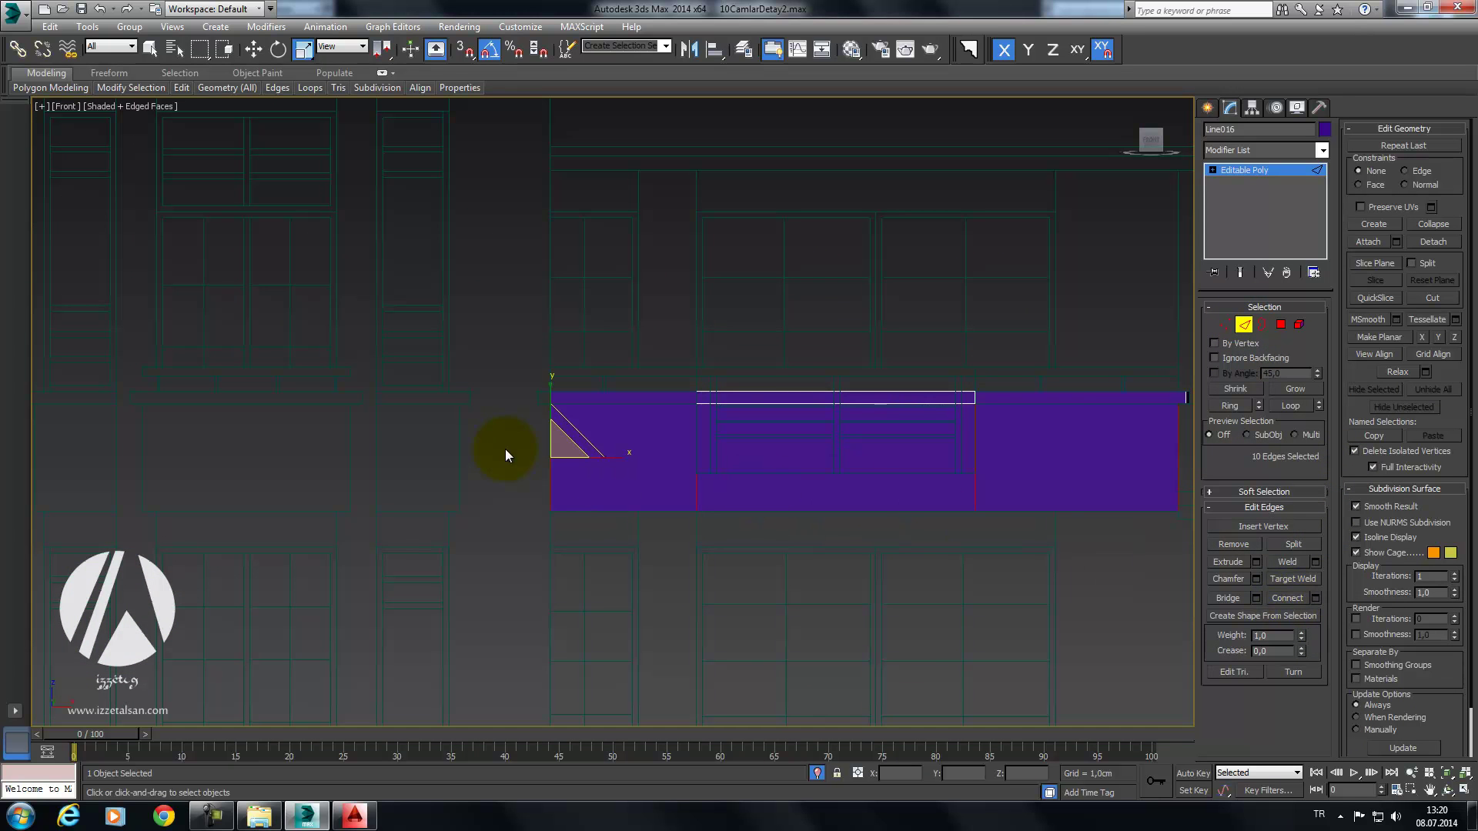
click(1286, 597)
Step: Snap the top edges along Y onto Shape011's vertex, then select the middle front polygons
scroll(871, 436, up, 3)
scroll(876, 386, up, 2)
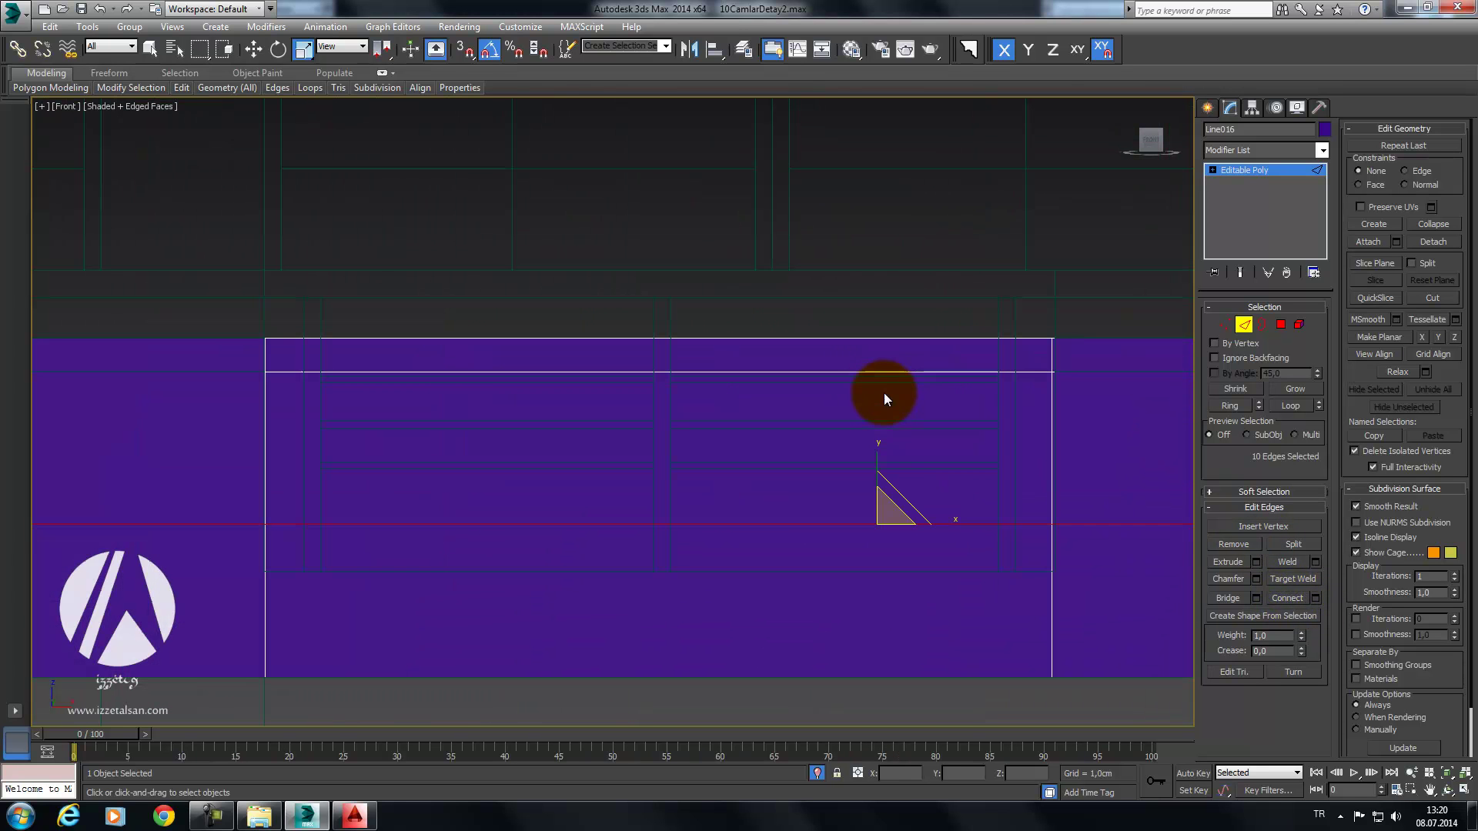
key(w)
drag(878, 525, 1025, 569)
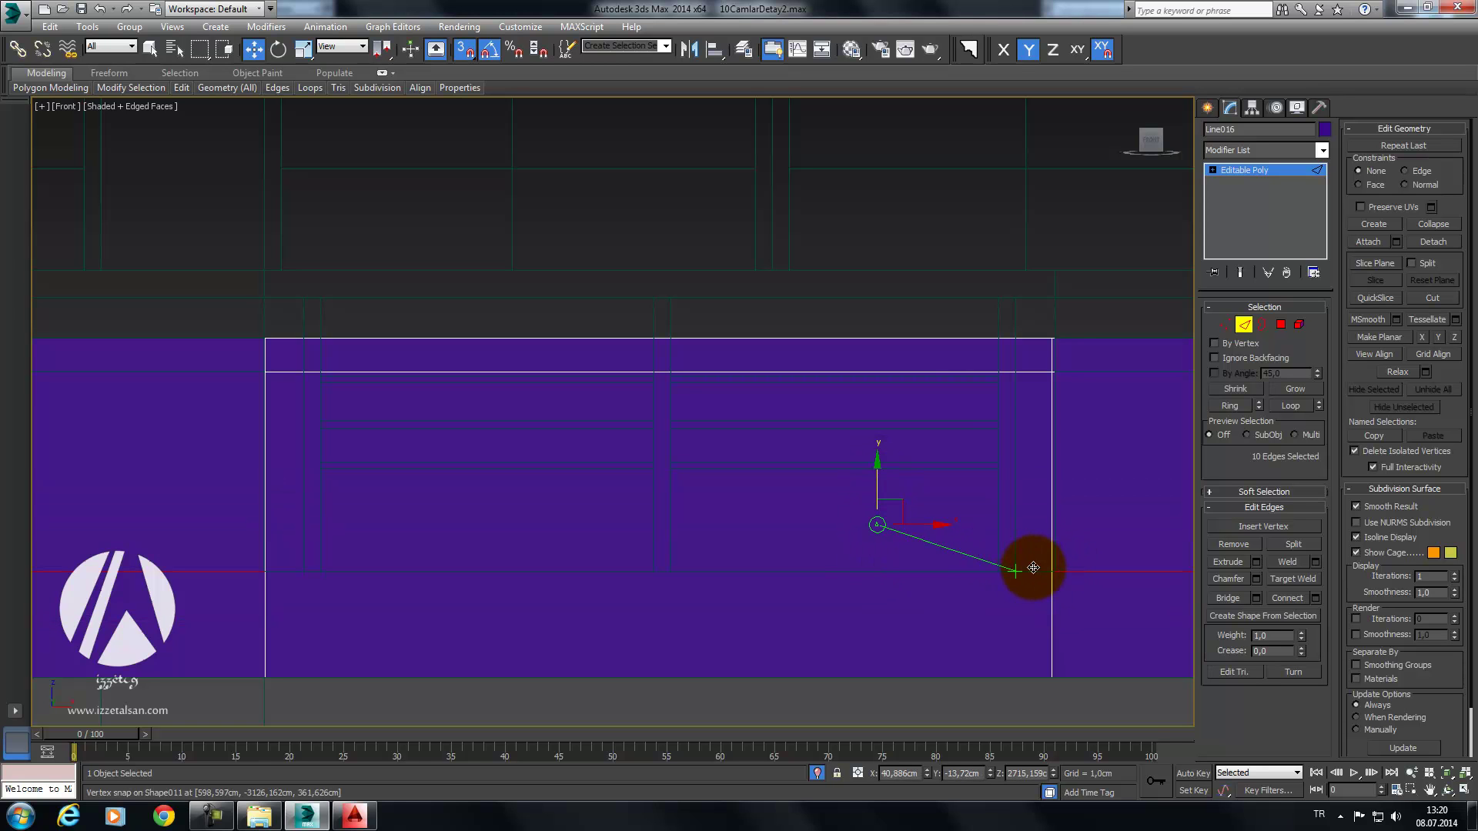
middle_drag(1045, 546, 941, 447)
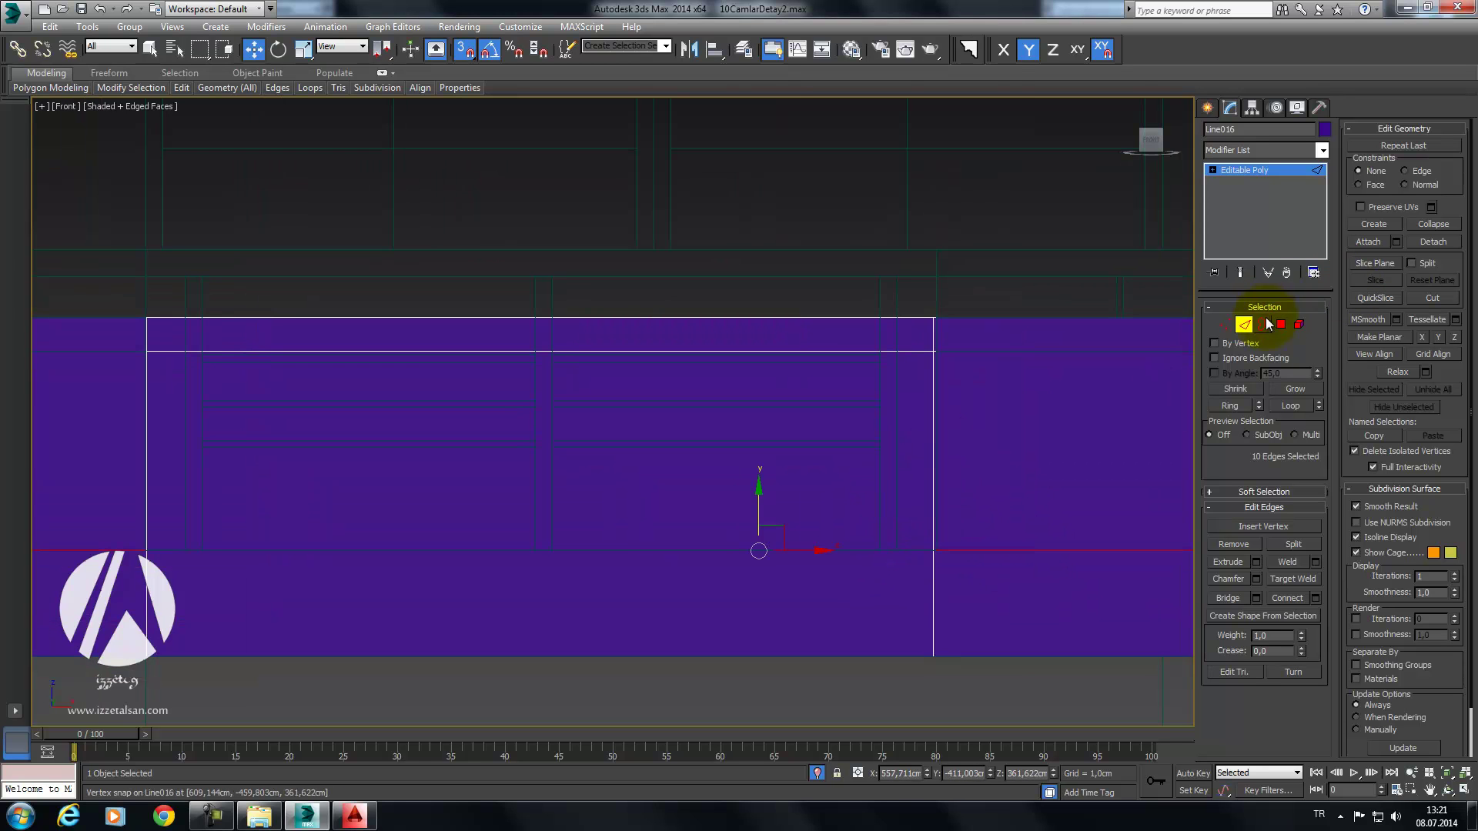
click(1281, 324)
drag(732, 224, 649, 429)
Step: Delete the middle parapet polygons and view the cut in Perspective
middle_drag(731, 396, 726, 422)
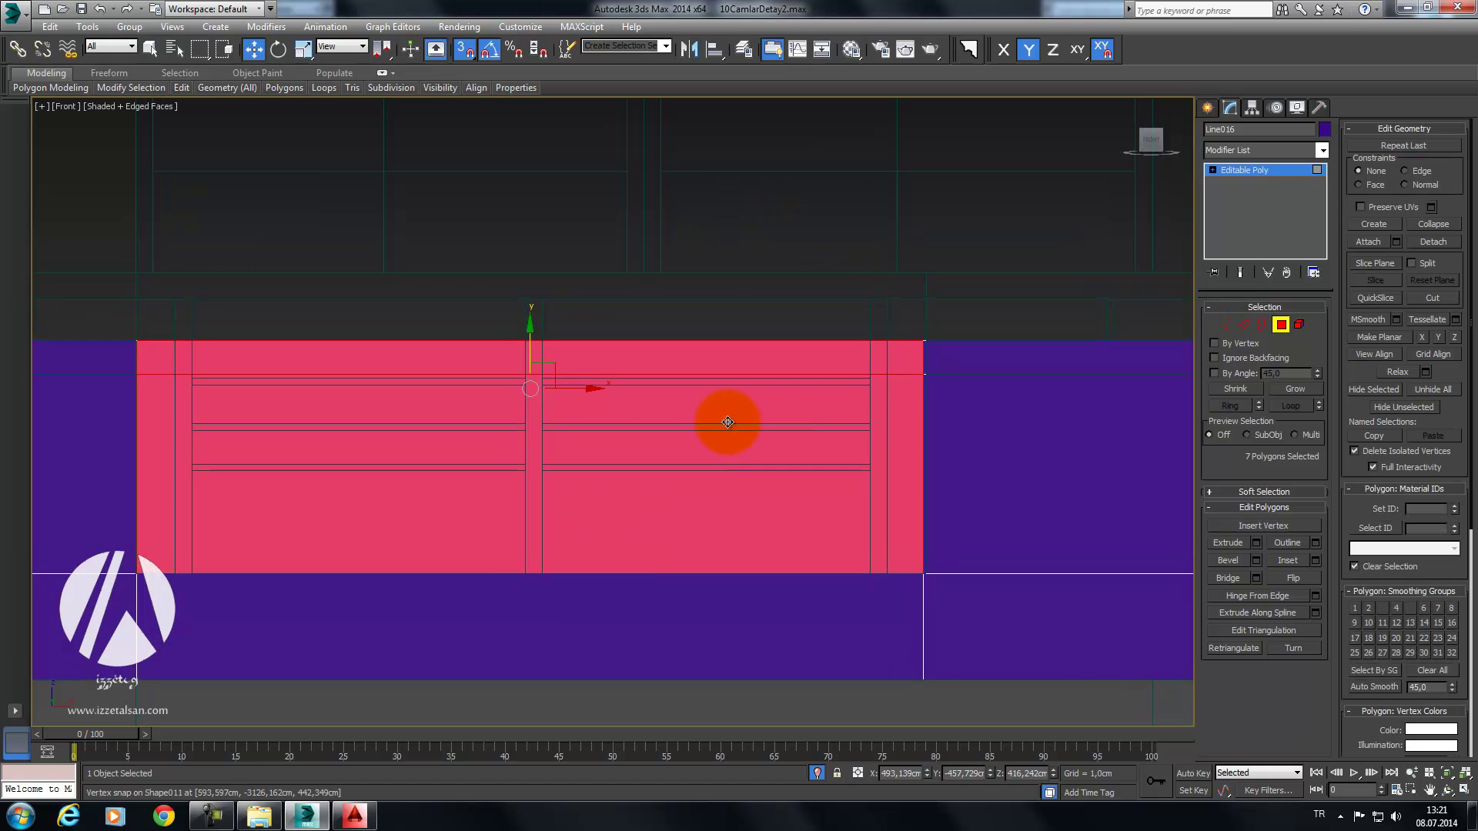
key(Delete)
key(p)
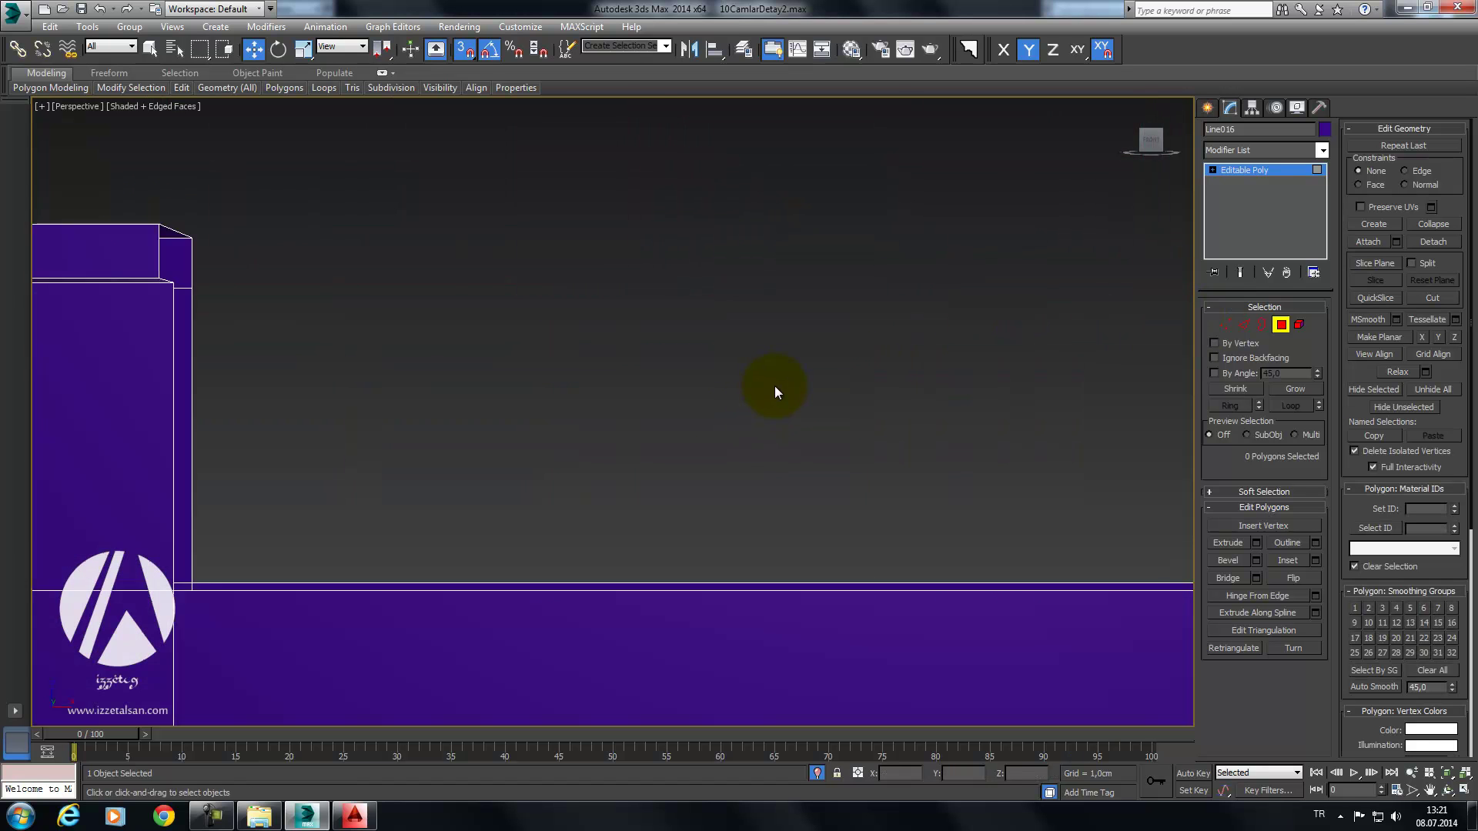
mouse_move(786, 431)
alt+middle_down()
mouse_move(742, 422)
mouse_move(1060, 357)
alt+middle_up()
scroll(741, 422, up, 3)
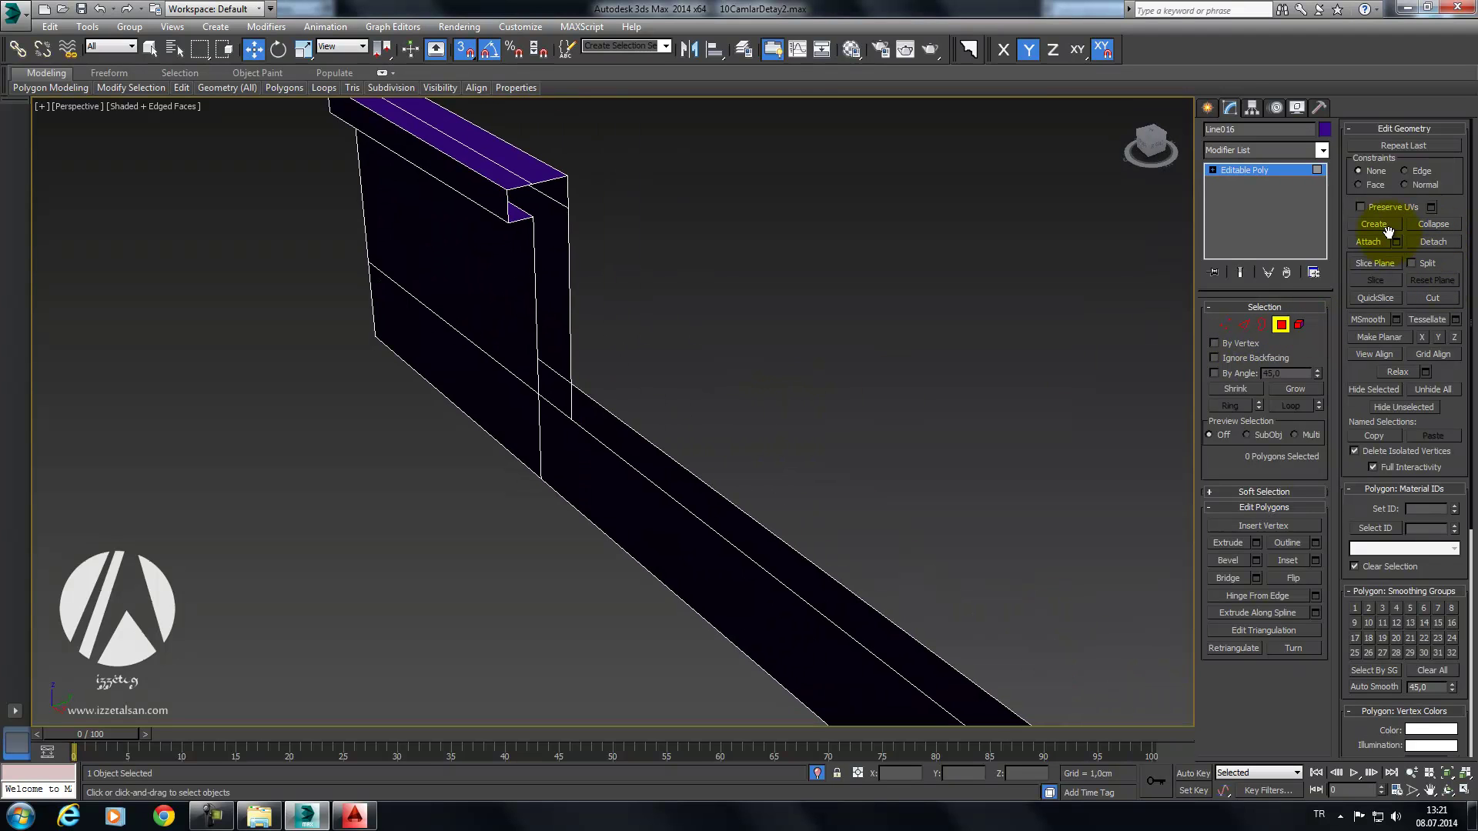
Step: Build a new end-cap polygon closing the exposed wall end
click(1389, 223)
scroll(655, 336, up, 3)
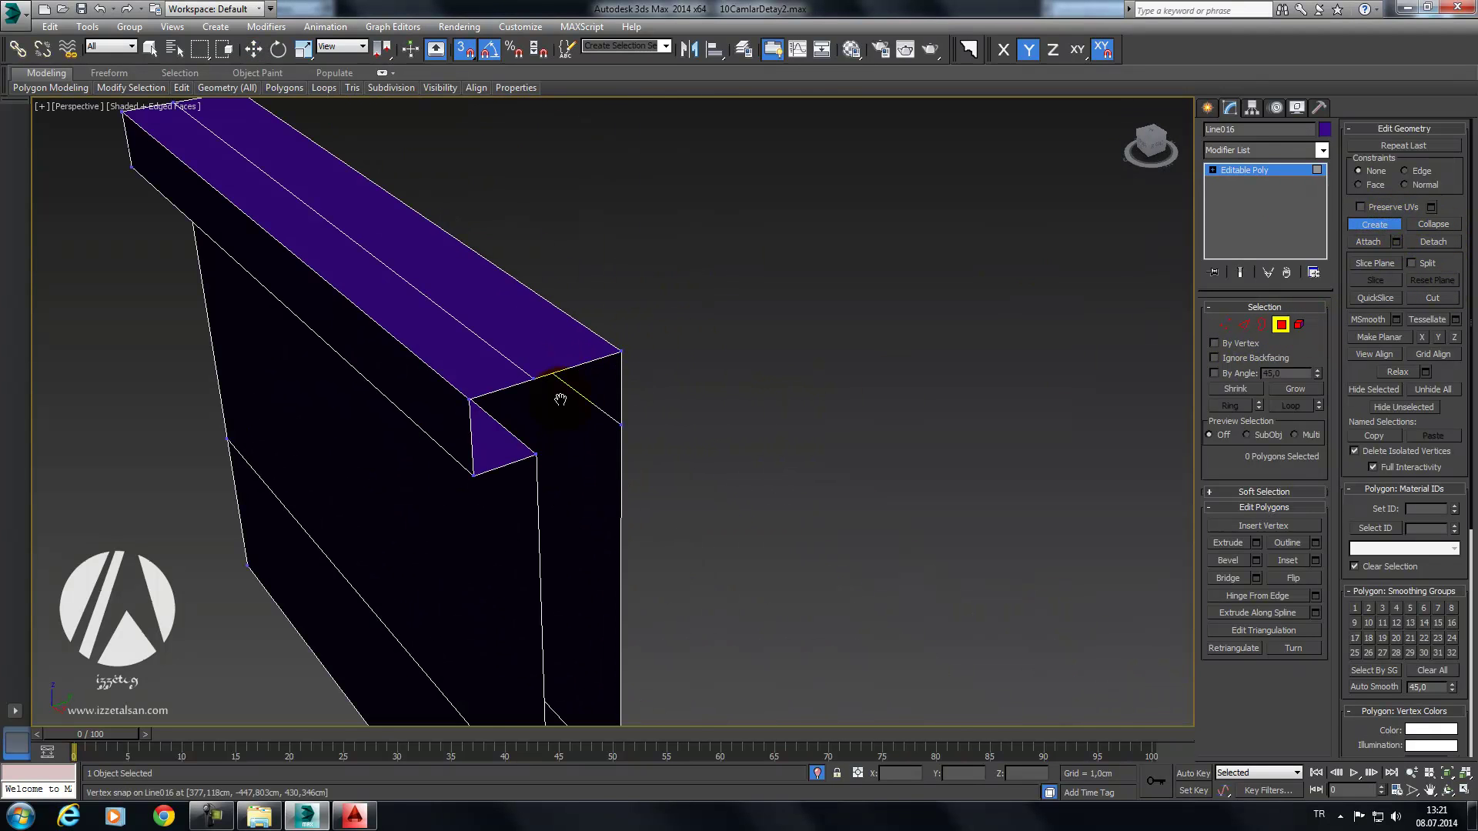
middle_drag(562, 410, 546, 339)
click(452, 326)
click(457, 408)
middle_drag(580, 469, 565, 406)
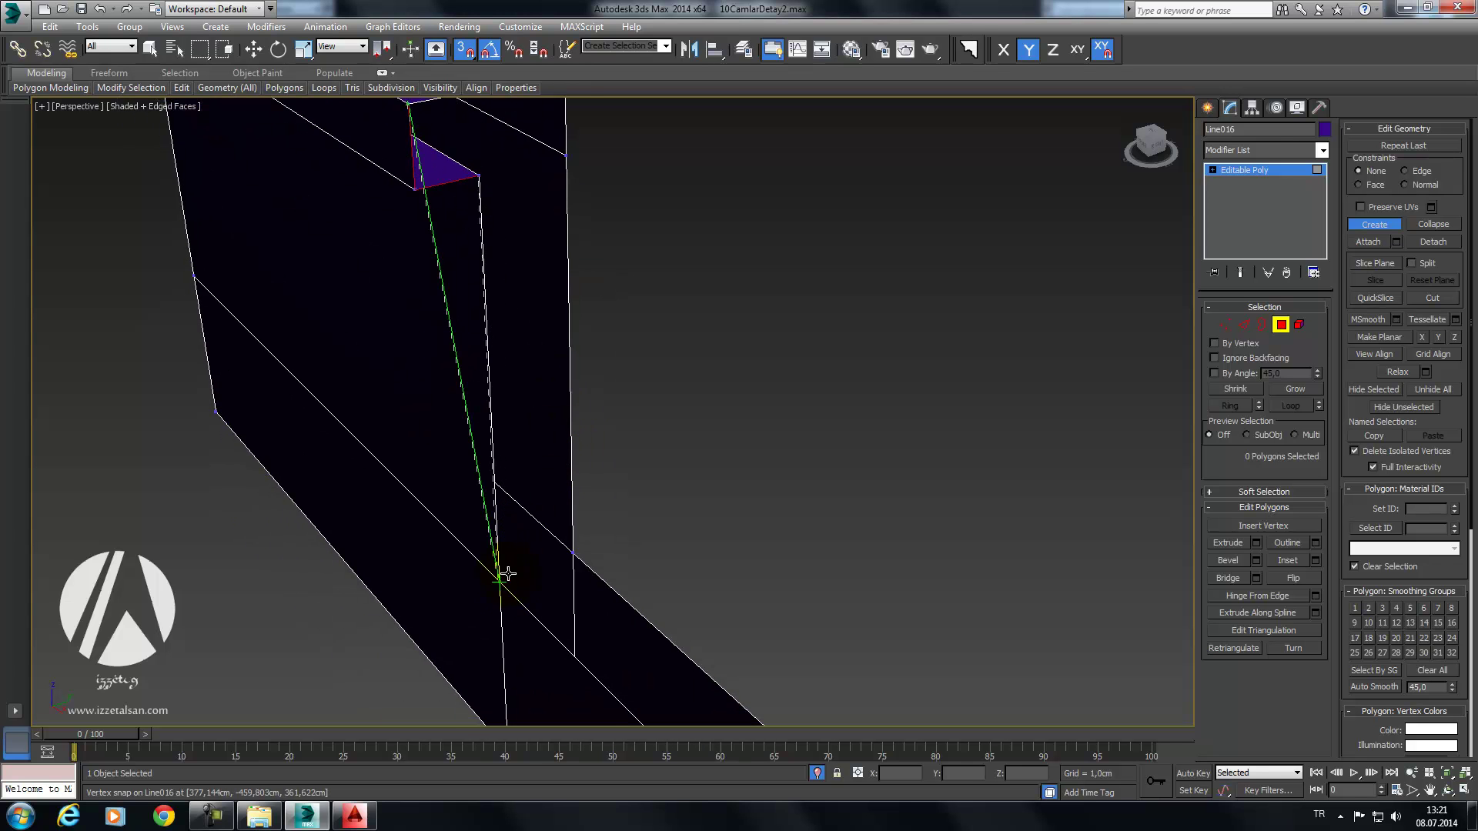
click(500, 580)
click(587, 548)
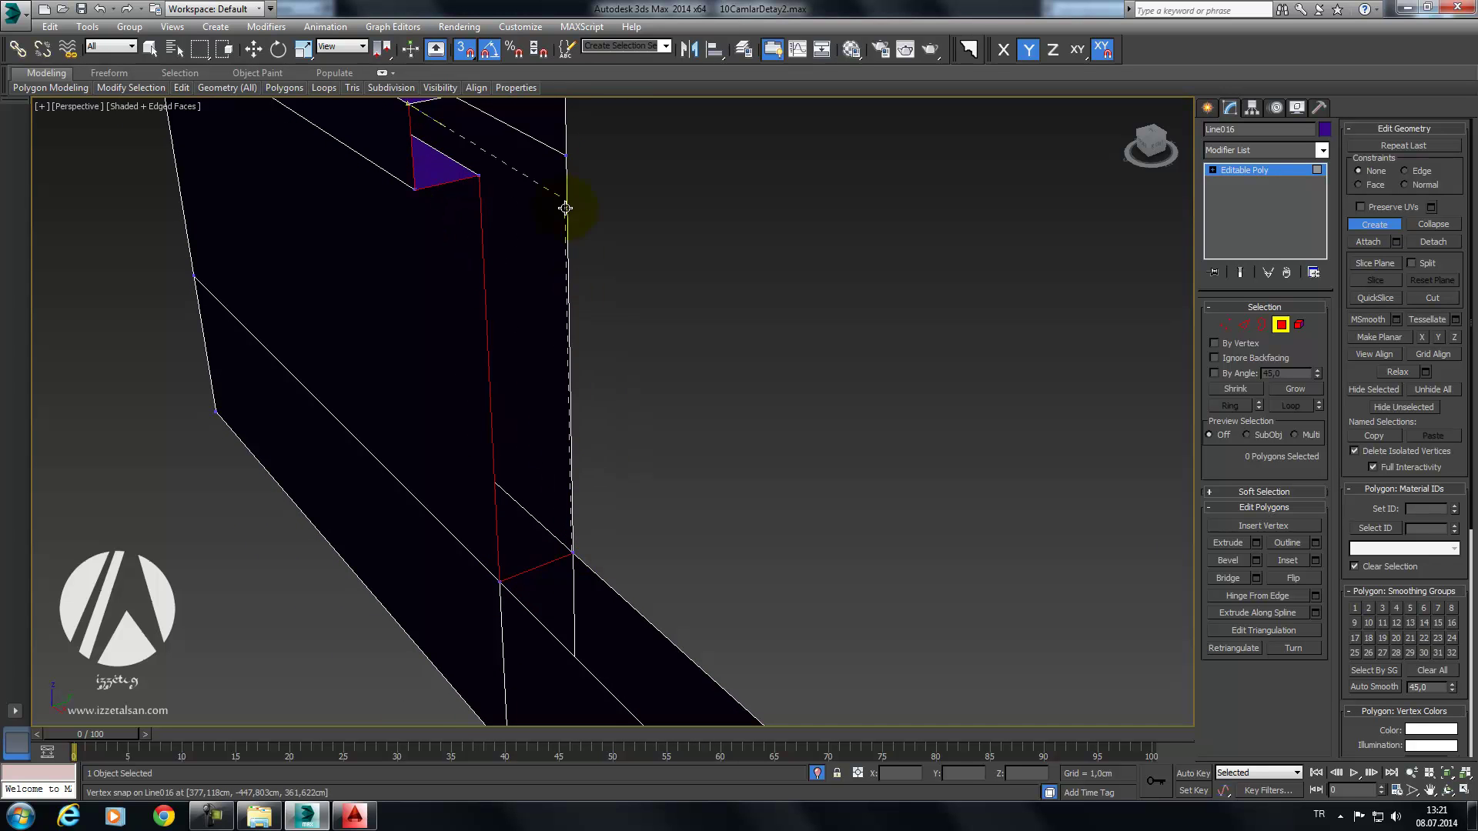
click(567, 156)
middle_drag(568, 156, 612, 249)
click(597, 231)
click(442, 268)
Step: Create the top cap and vertical end faces on the other side of the cut
mouse_move(626, 327)
alt+middle_down()
mouse_move(850, 346)
mouse_move(680, 343)
mouse_move(452, 380)
mouse_move(808, 313)
mouse_move(898, 331)
mouse_move(851, 327)
alt+middle_up()
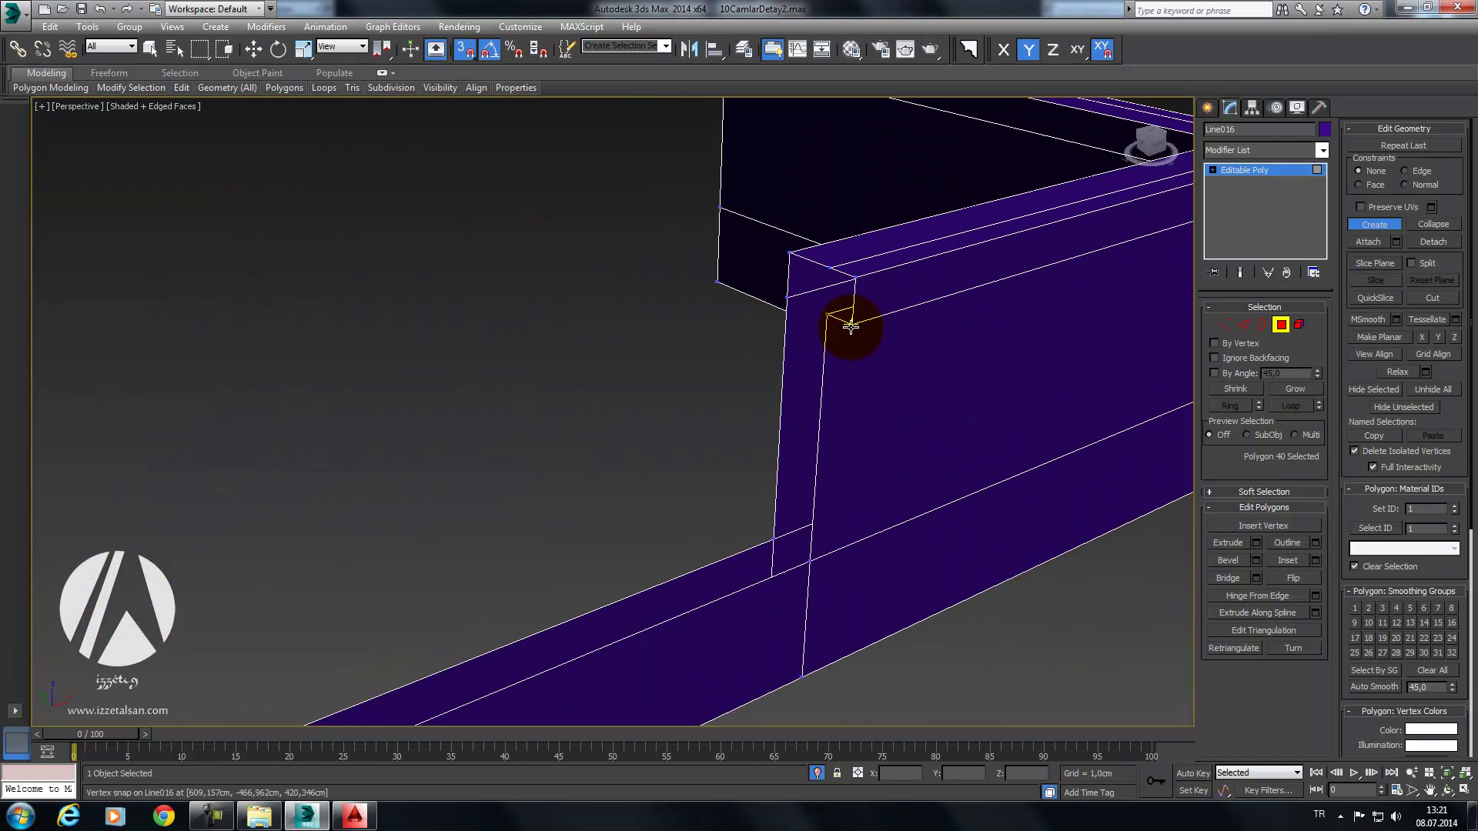
click(842, 331)
click(814, 316)
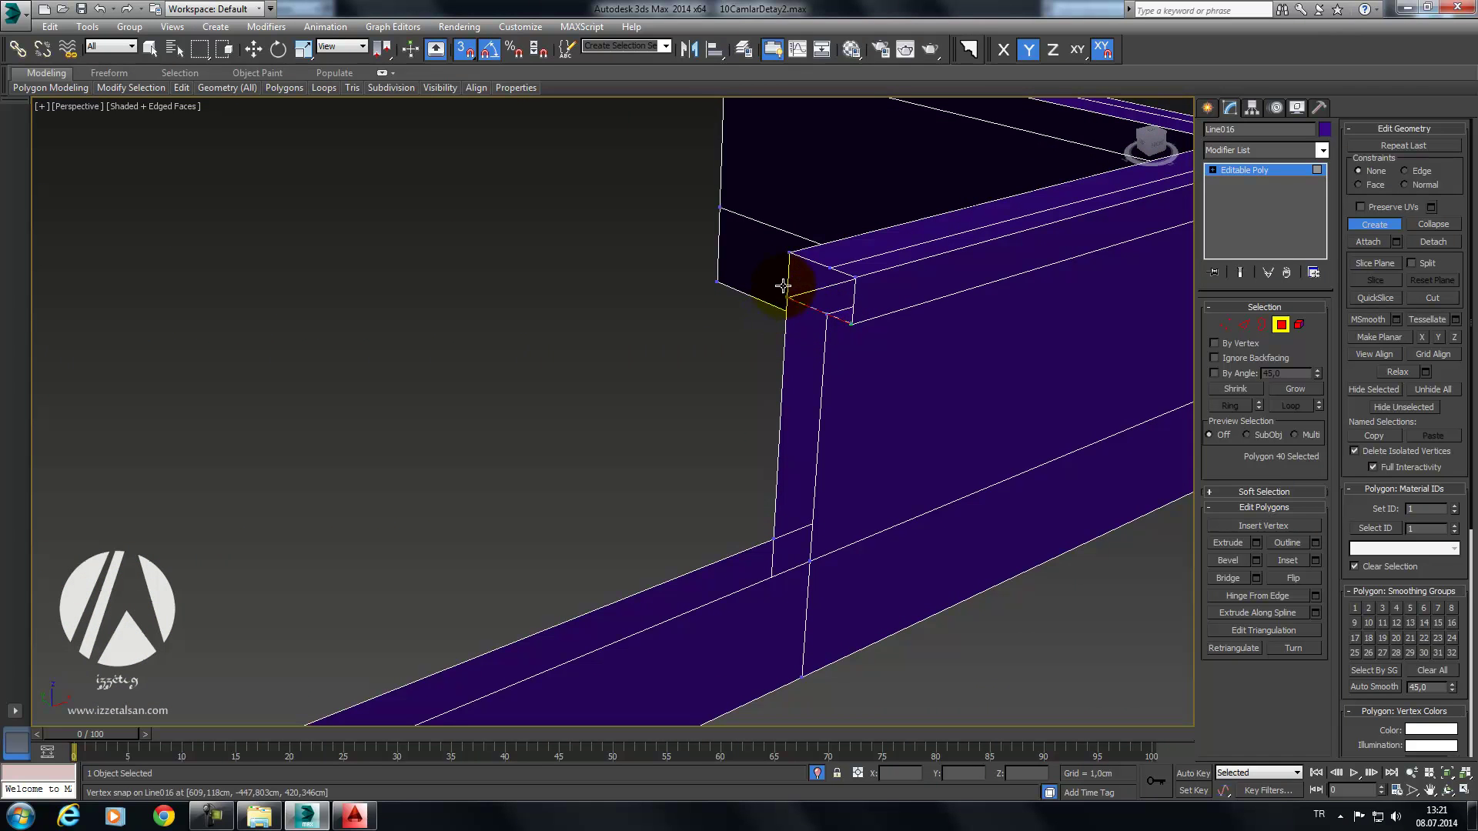
click(851, 320)
click(809, 561)
click(773, 539)
click(828, 312)
Step: Snap-move the end-cap face up onto the wall's top vertex
mouse_move(668, 333)
alt+middle_down()
mouse_move(365, 379)
mouse_move(675, 307)
mouse_move(662, 315)
alt+middle_up()
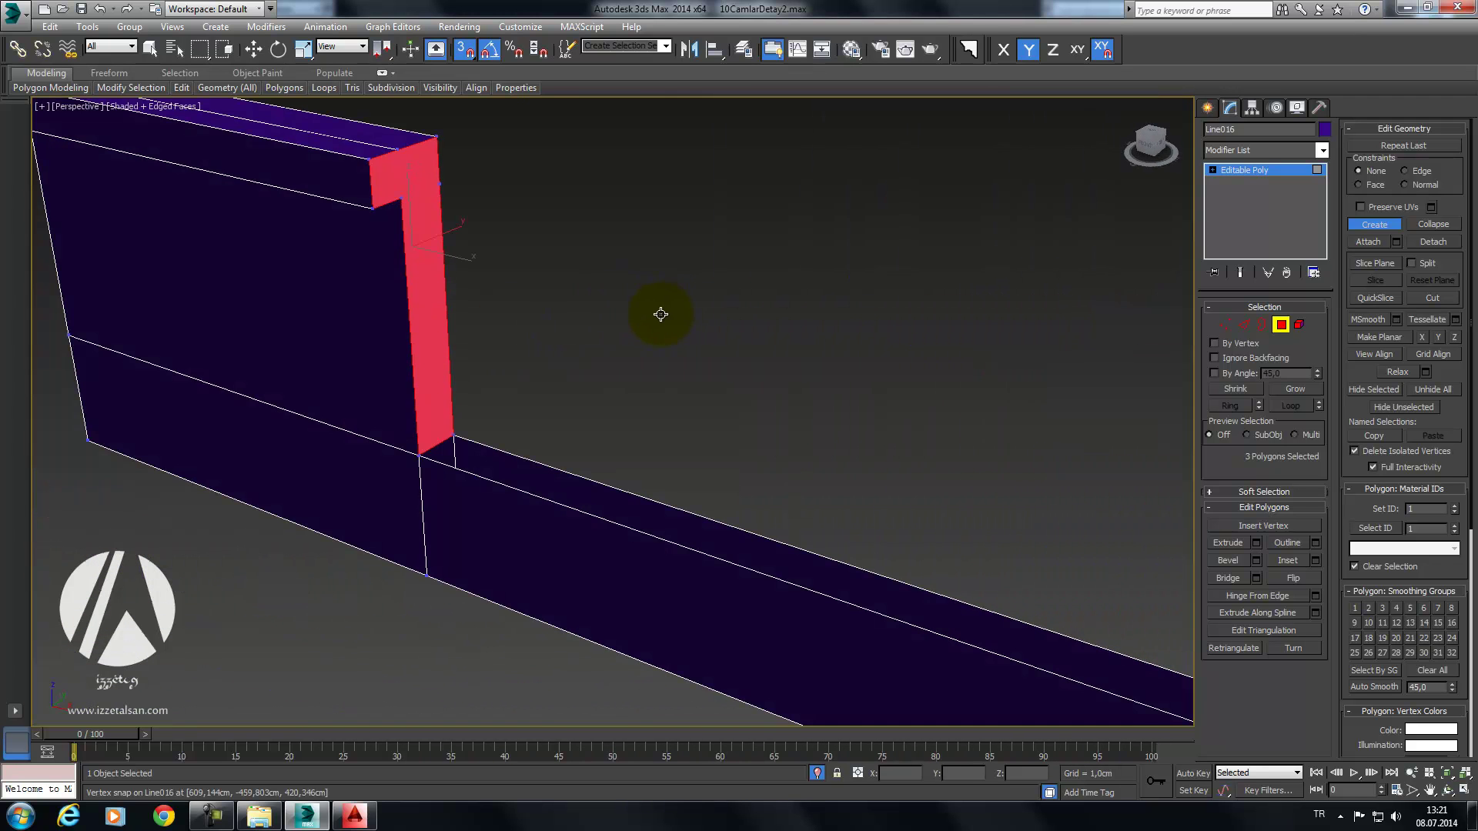
key(w)
click(710, 229)
click(429, 225)
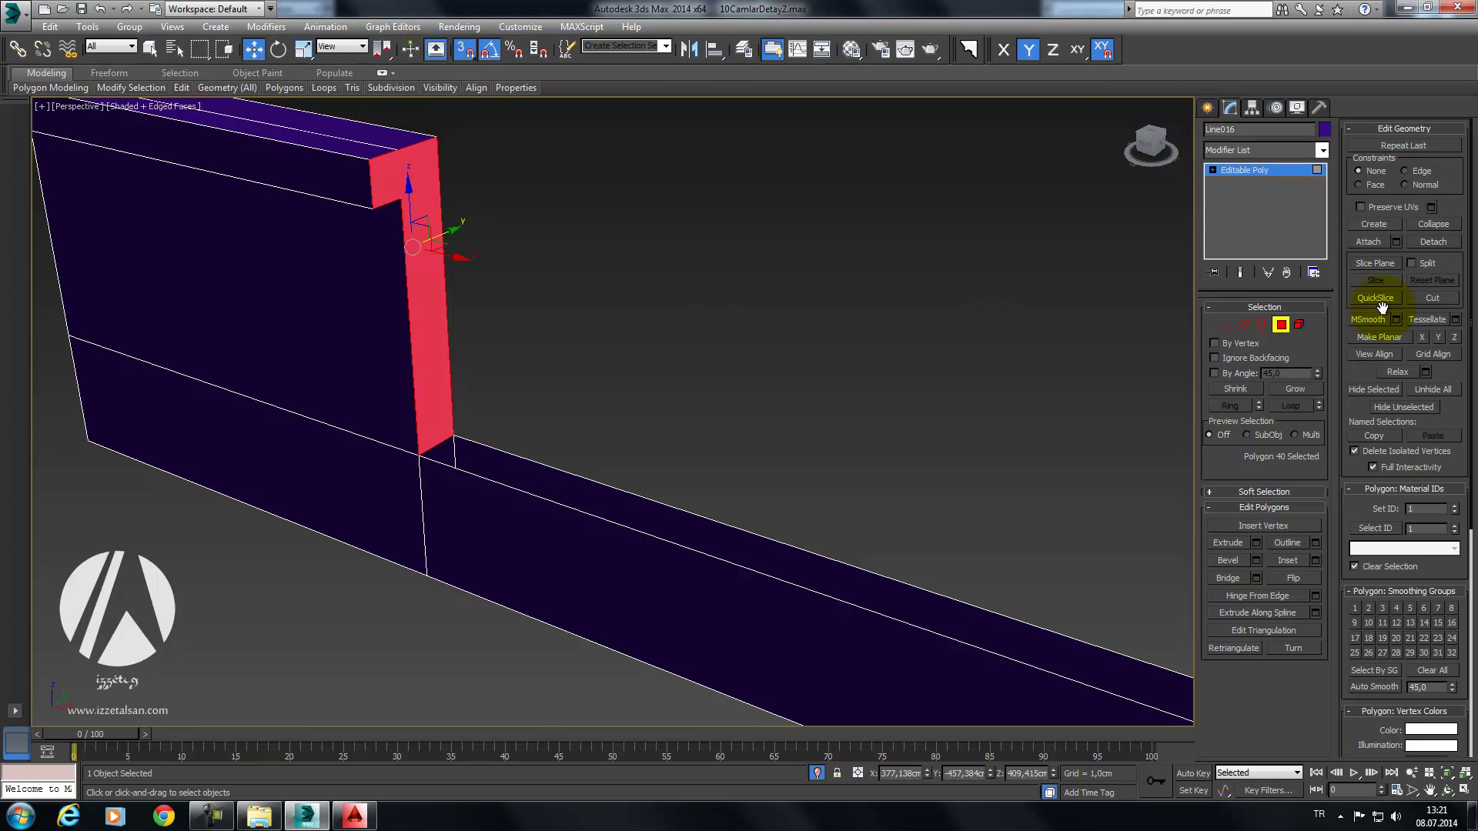
click(570, 254)
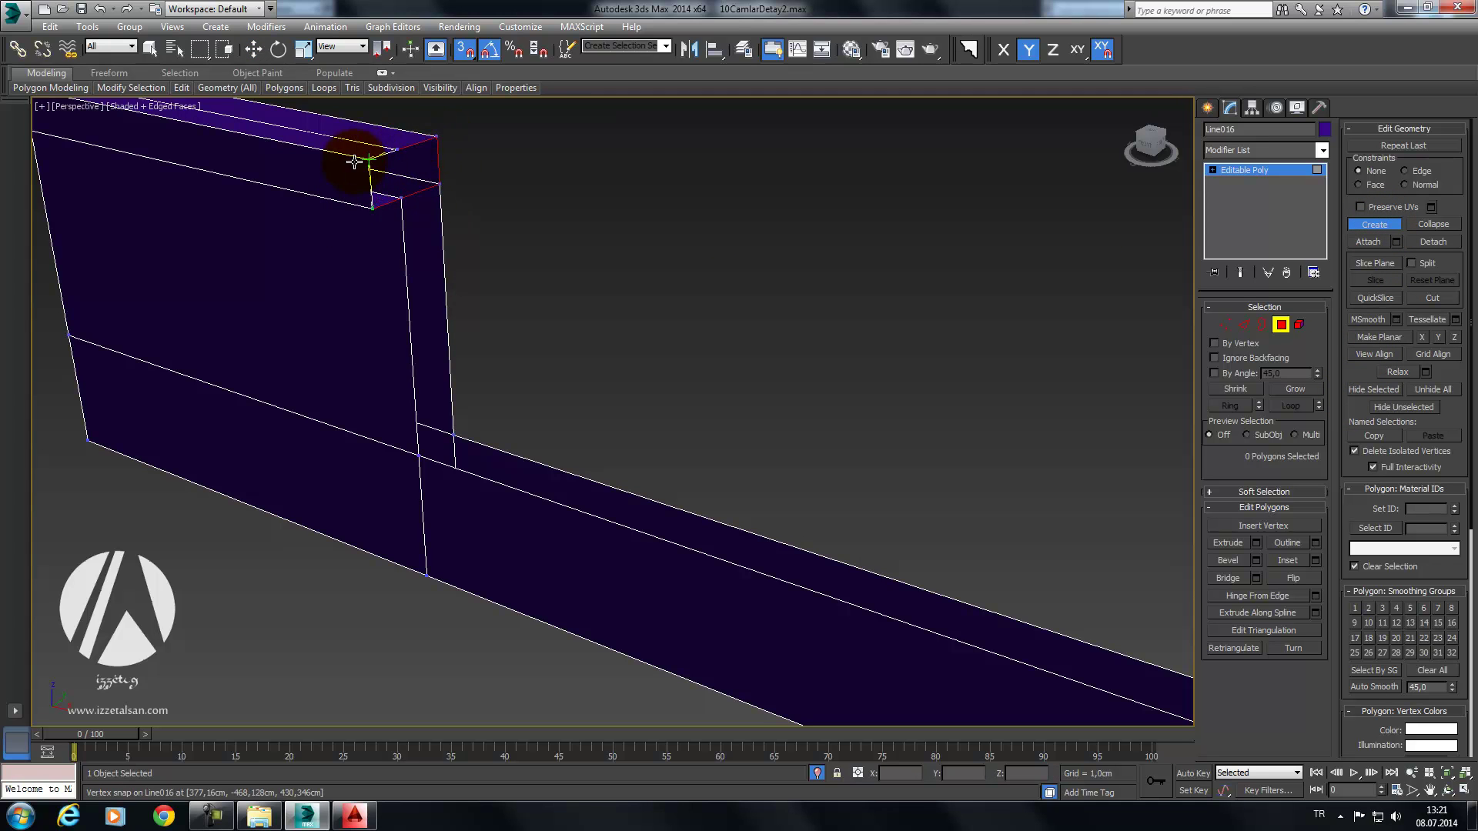
click(393, 199)
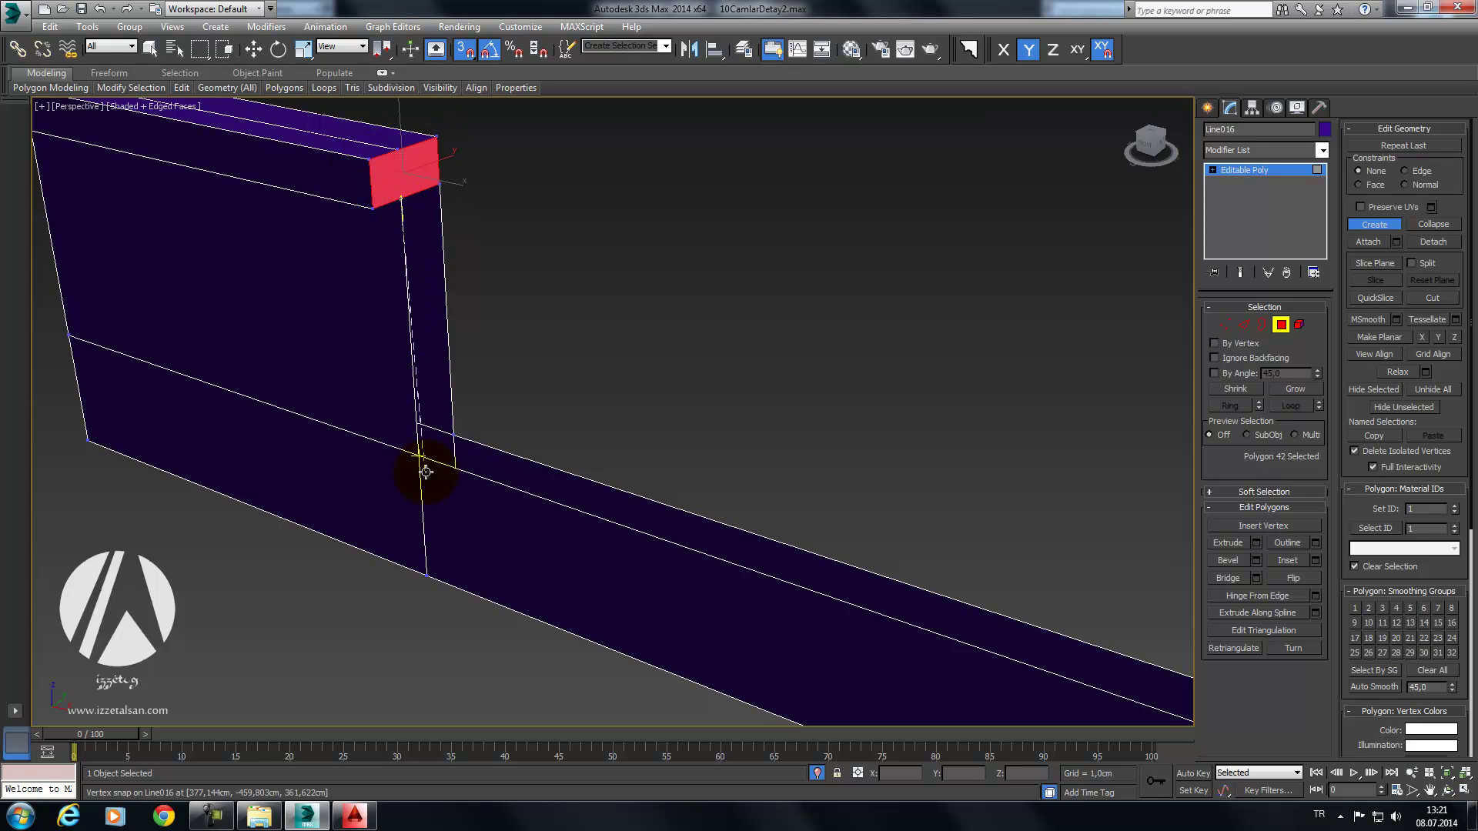
drag(422, 455, 436, 221)
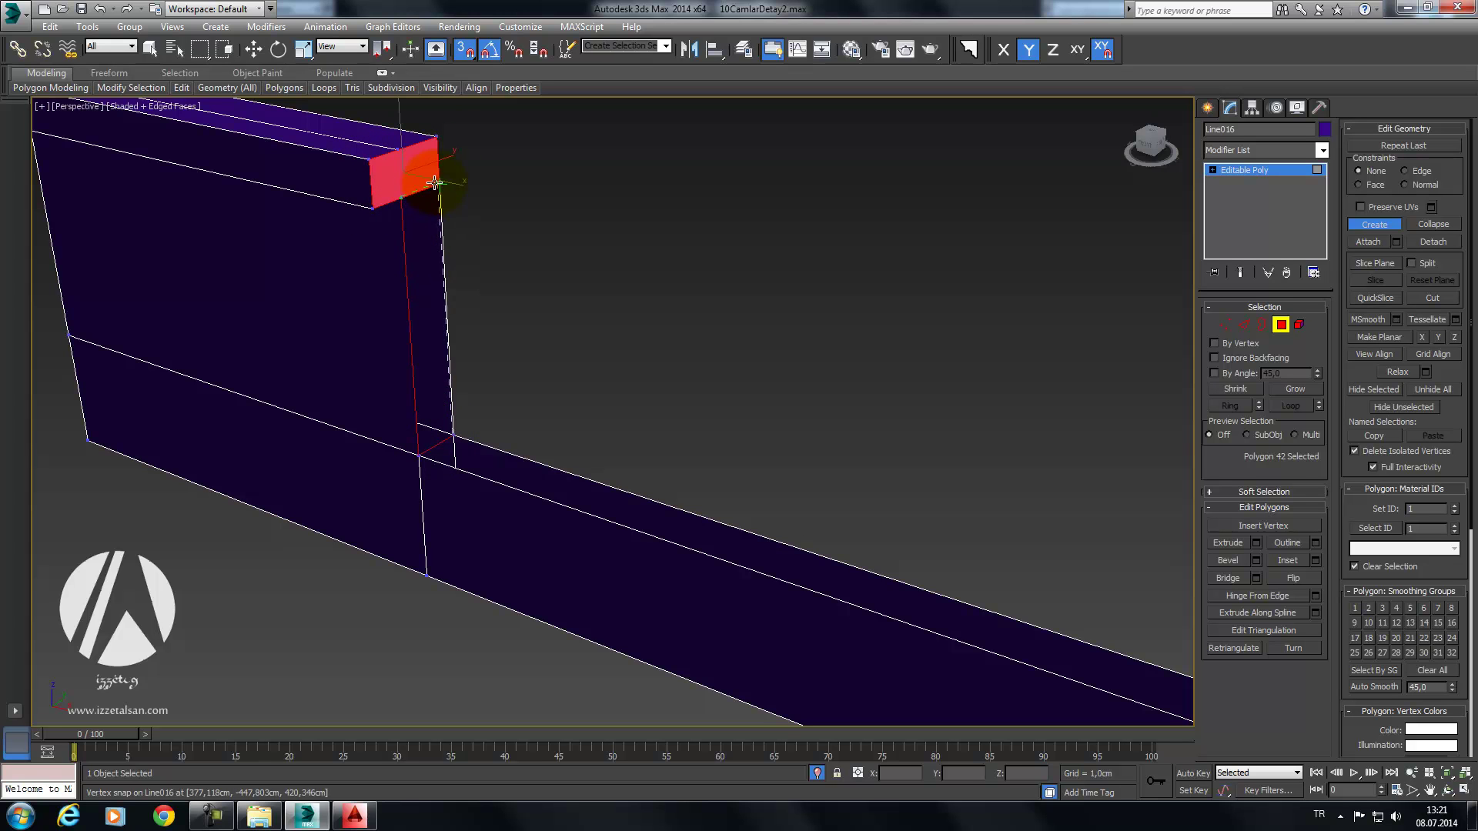
click(696, 233)
Step: Create a polygon covering the top of the lowered ledge
scroll(806, 316, up, 3)
middle_drag(807, 316, 744, 324)
scroll(835, 377, down, 3)
alt+middle_drag(835, 376, 792, 404)
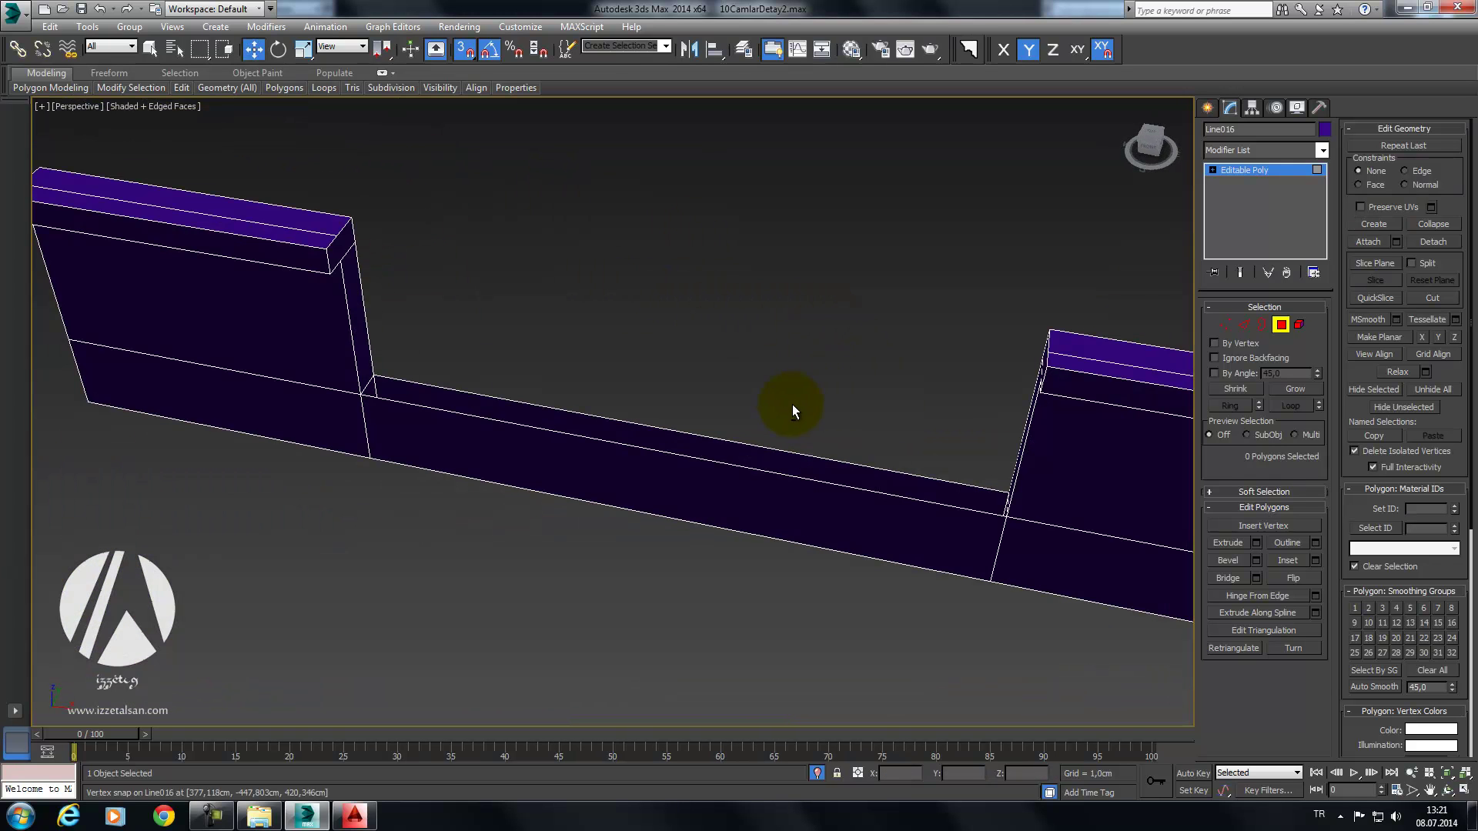
click(1374, 224)
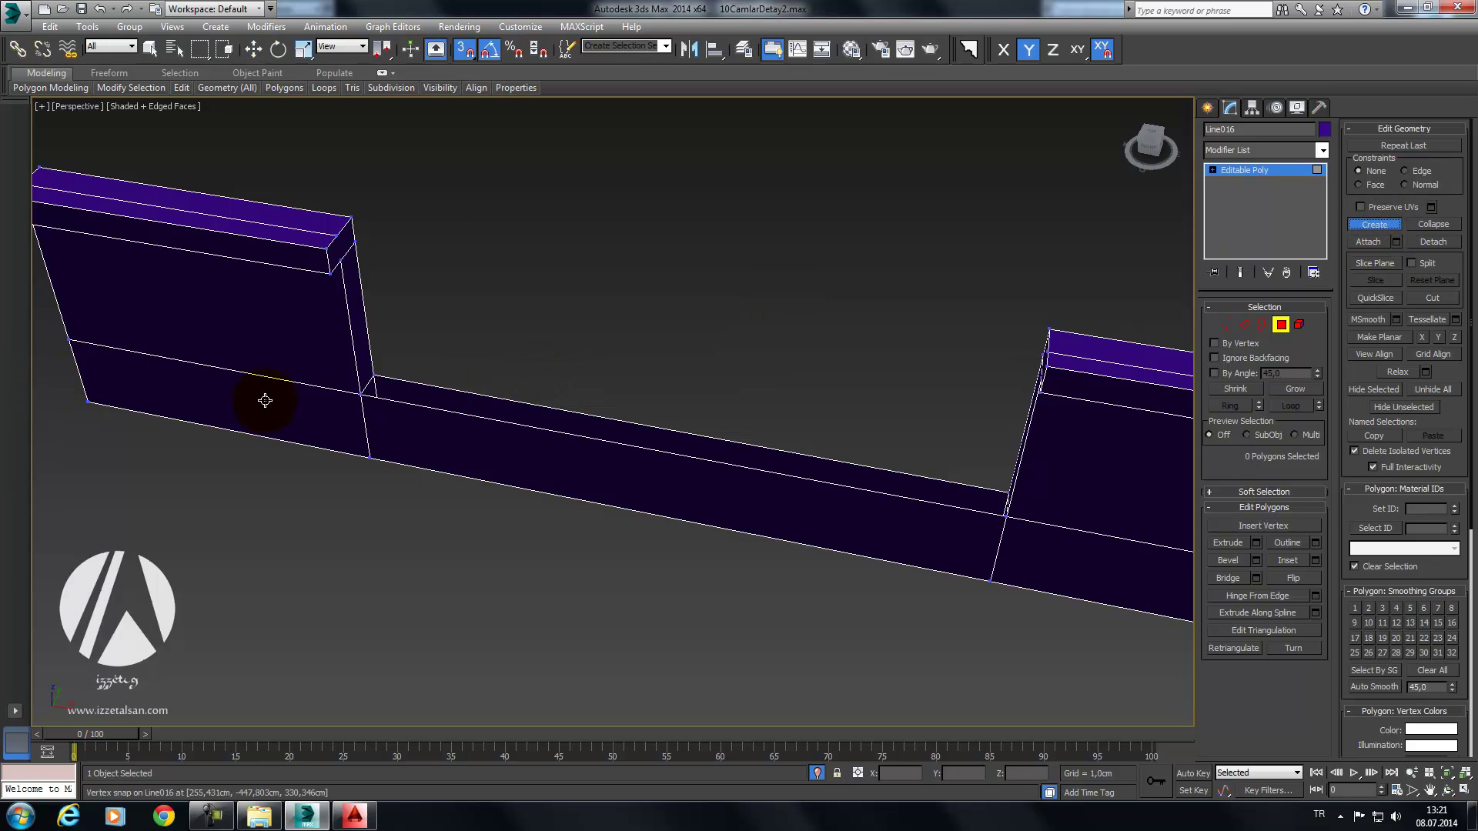
click(1007, 492)
click(378, 400)
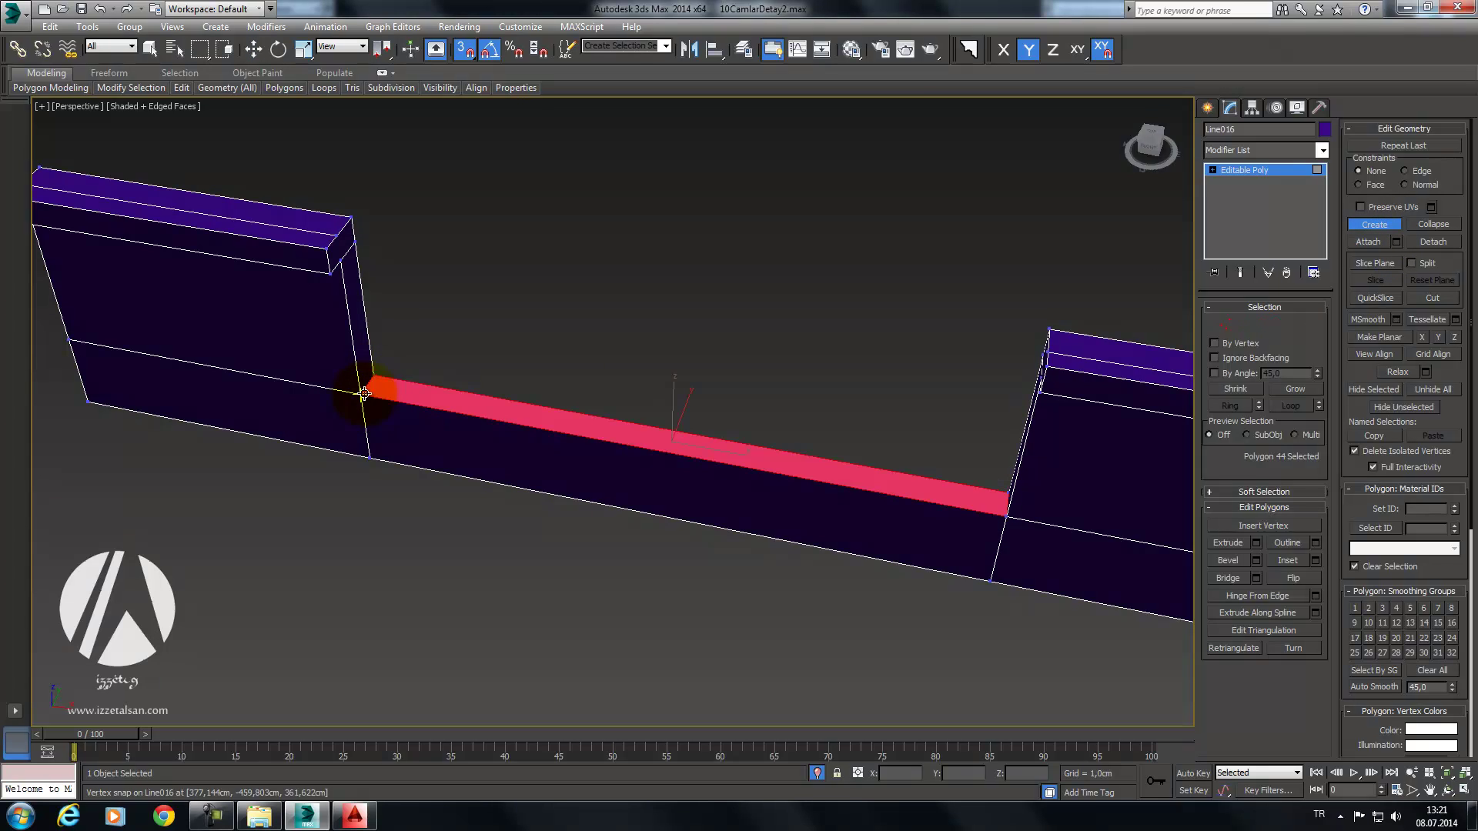
right_click(488, 317)
Step: Clear the face selection and exit Polygon sub-object mode
click(731, 325)
alt+middle_drag(731, 324, 852, 275)
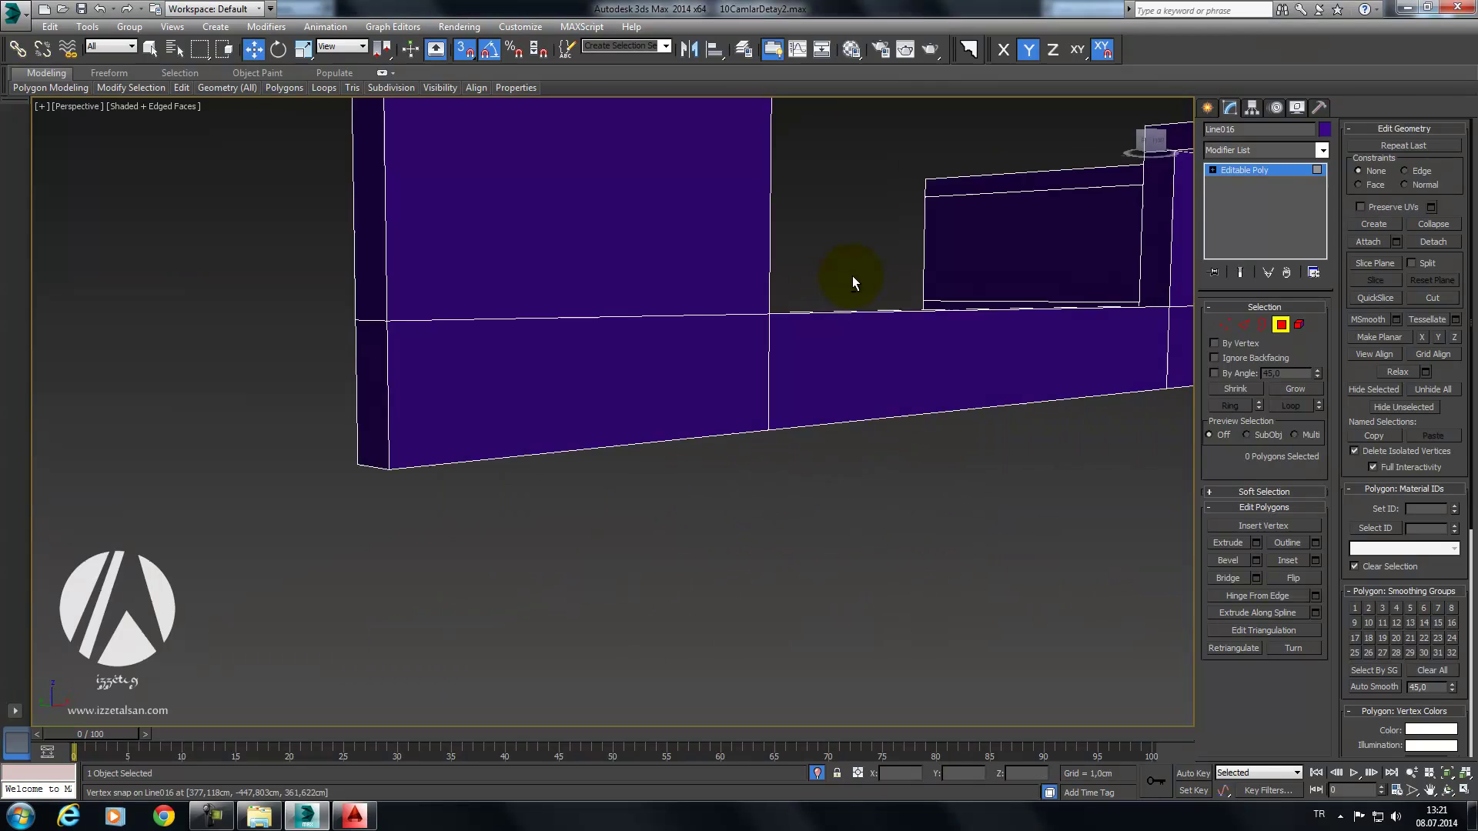
right_click(1039, 237)
click(1306, 342)
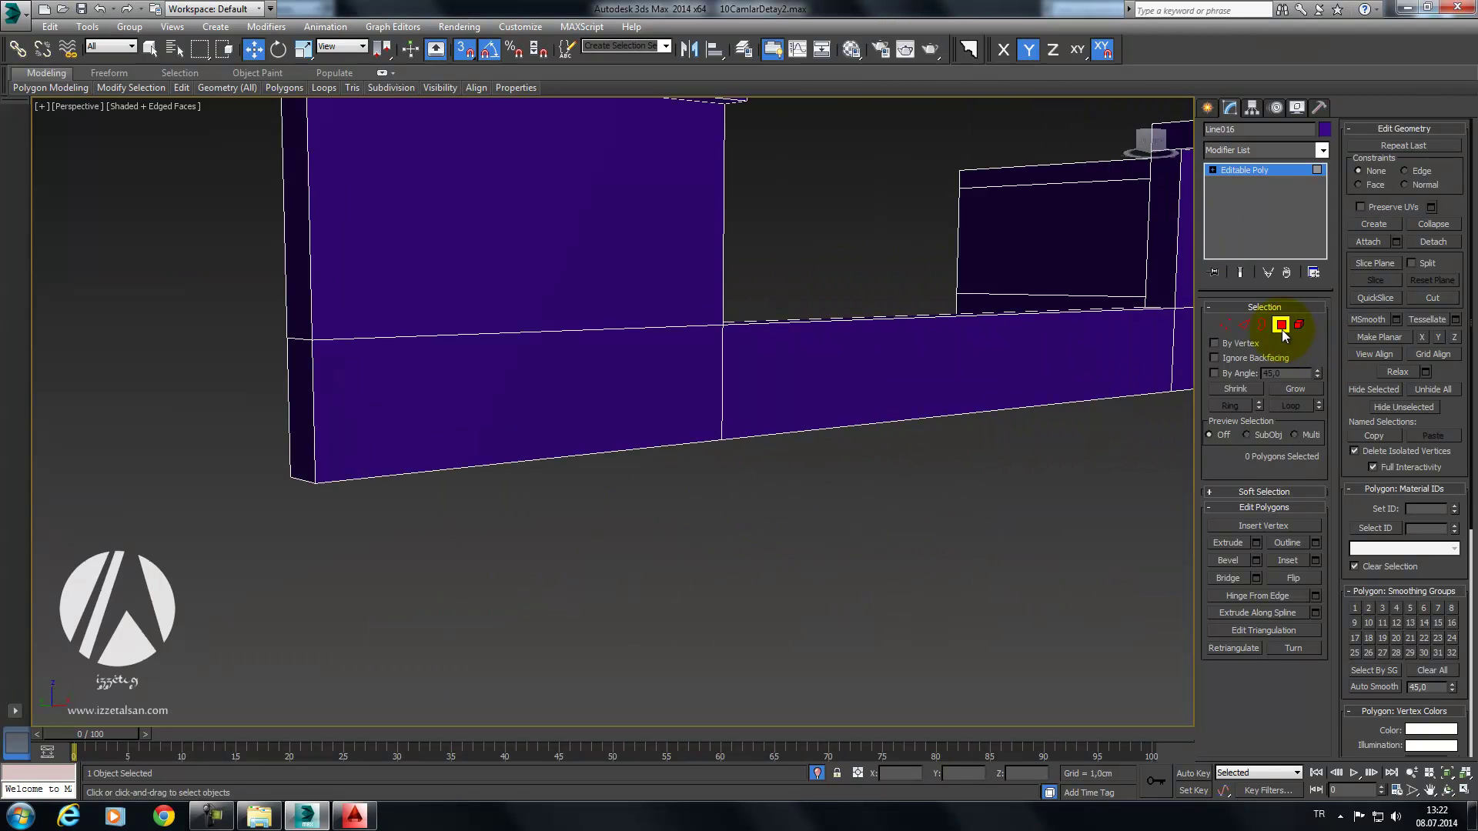
Step: End isolation to show the whole house and frame the balcony in the Front view
right_click(980, 229)
click(1004, 100)
alt+middle_drag(957, 148, 865, 284)
scroll(866, 284, down, 5)
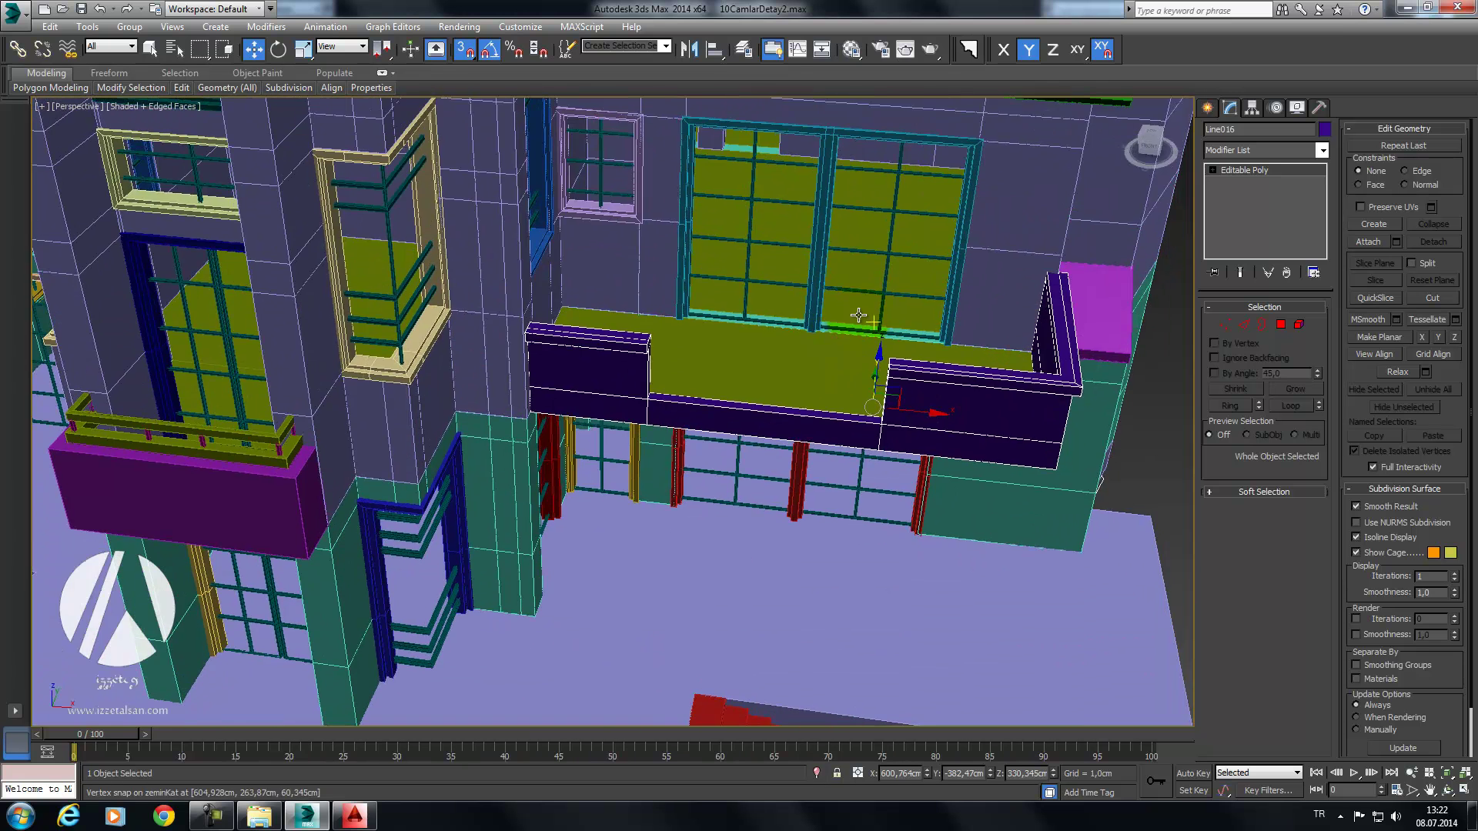
key(f)
scroll(851, 320, up, 5)
middle_drag(824, 373, 839, 354)
scroll(840, 354, down, 3)
Step: In the Arka elevation drawing, select the horizontal rail lines and the left window's bottom line
click(865, 337)
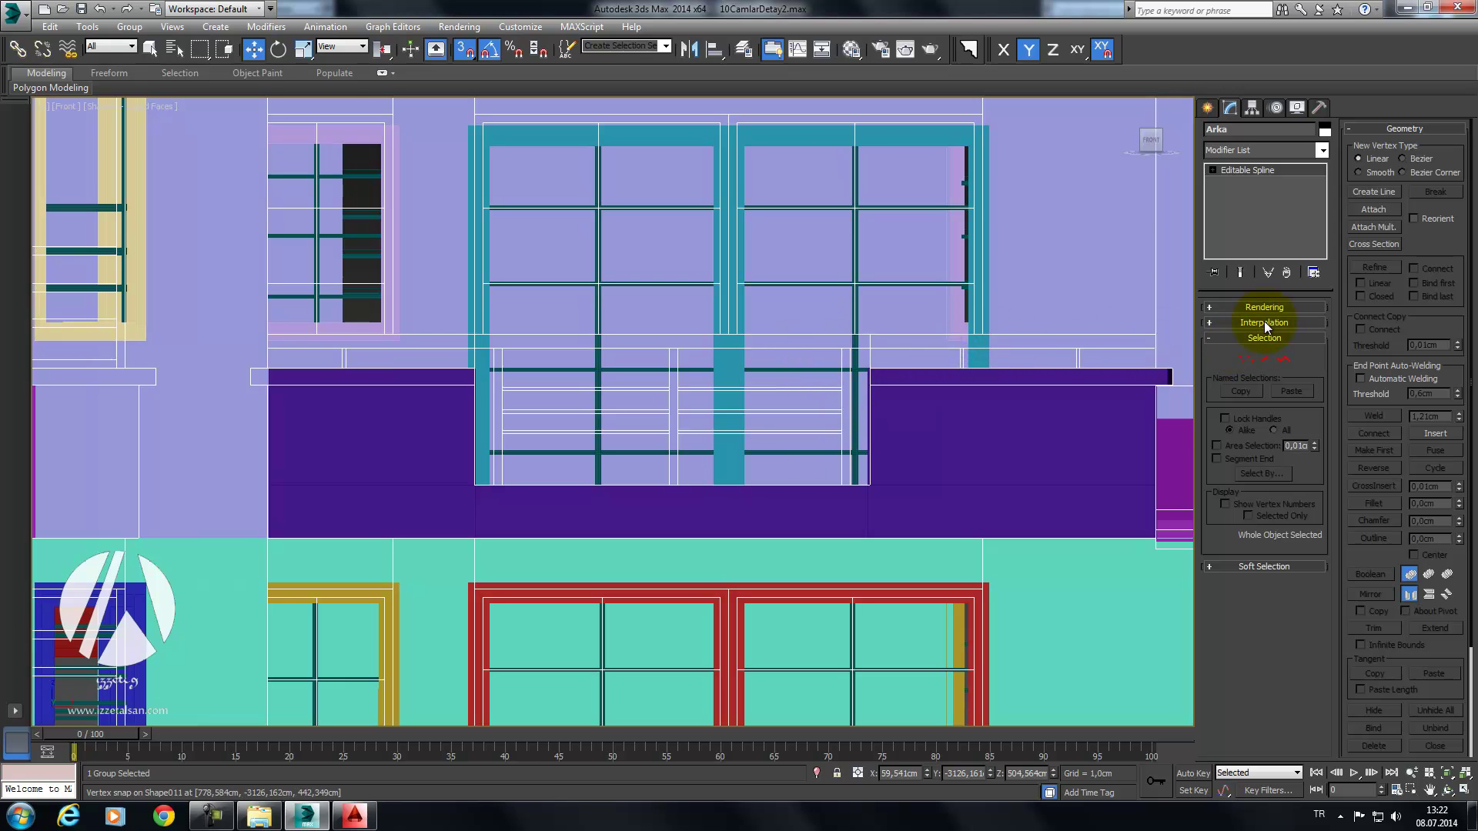
click(1282, 361)
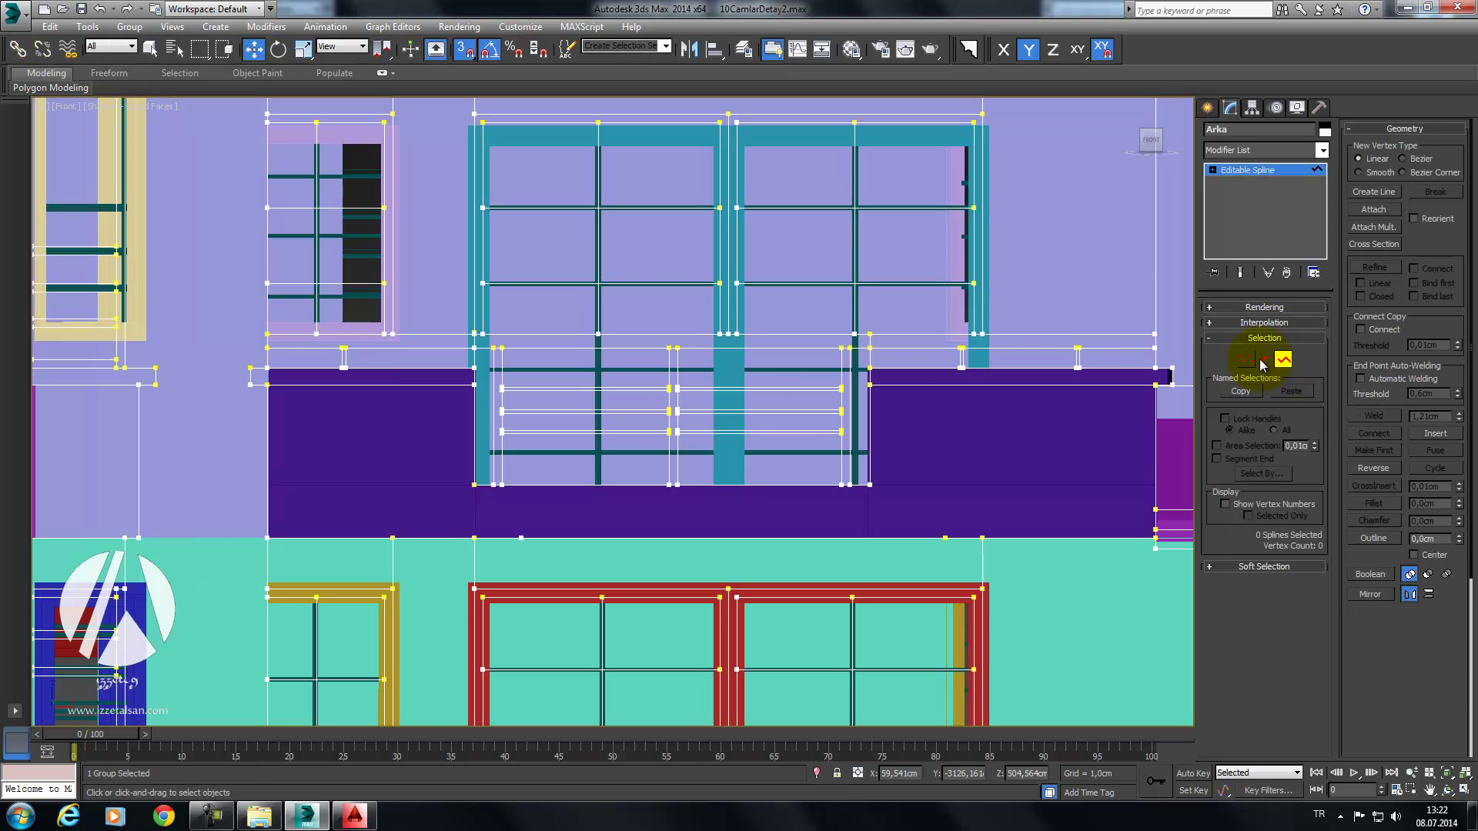
click(1063, 334)
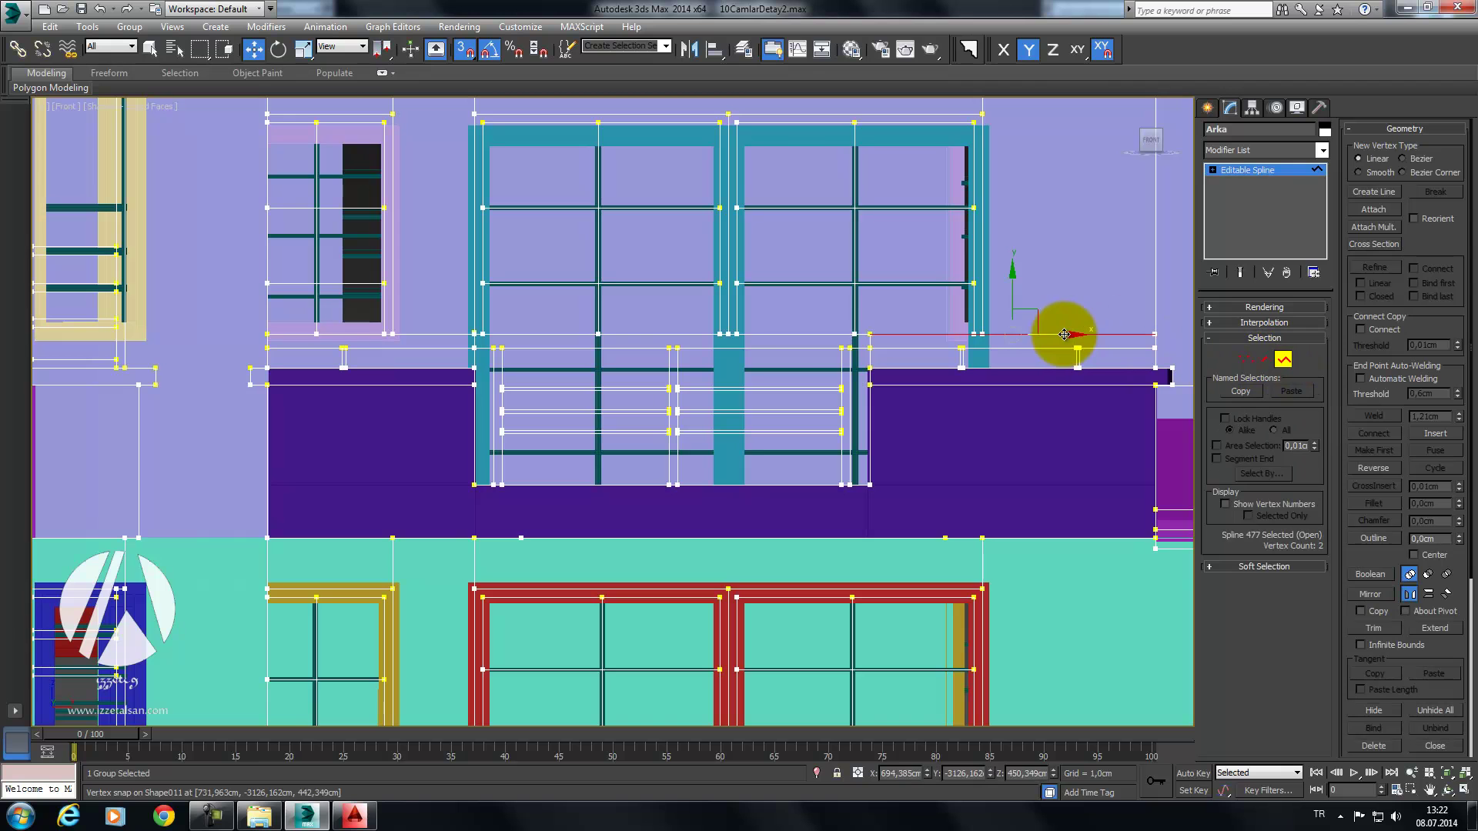
ctrl+click(840, 334)
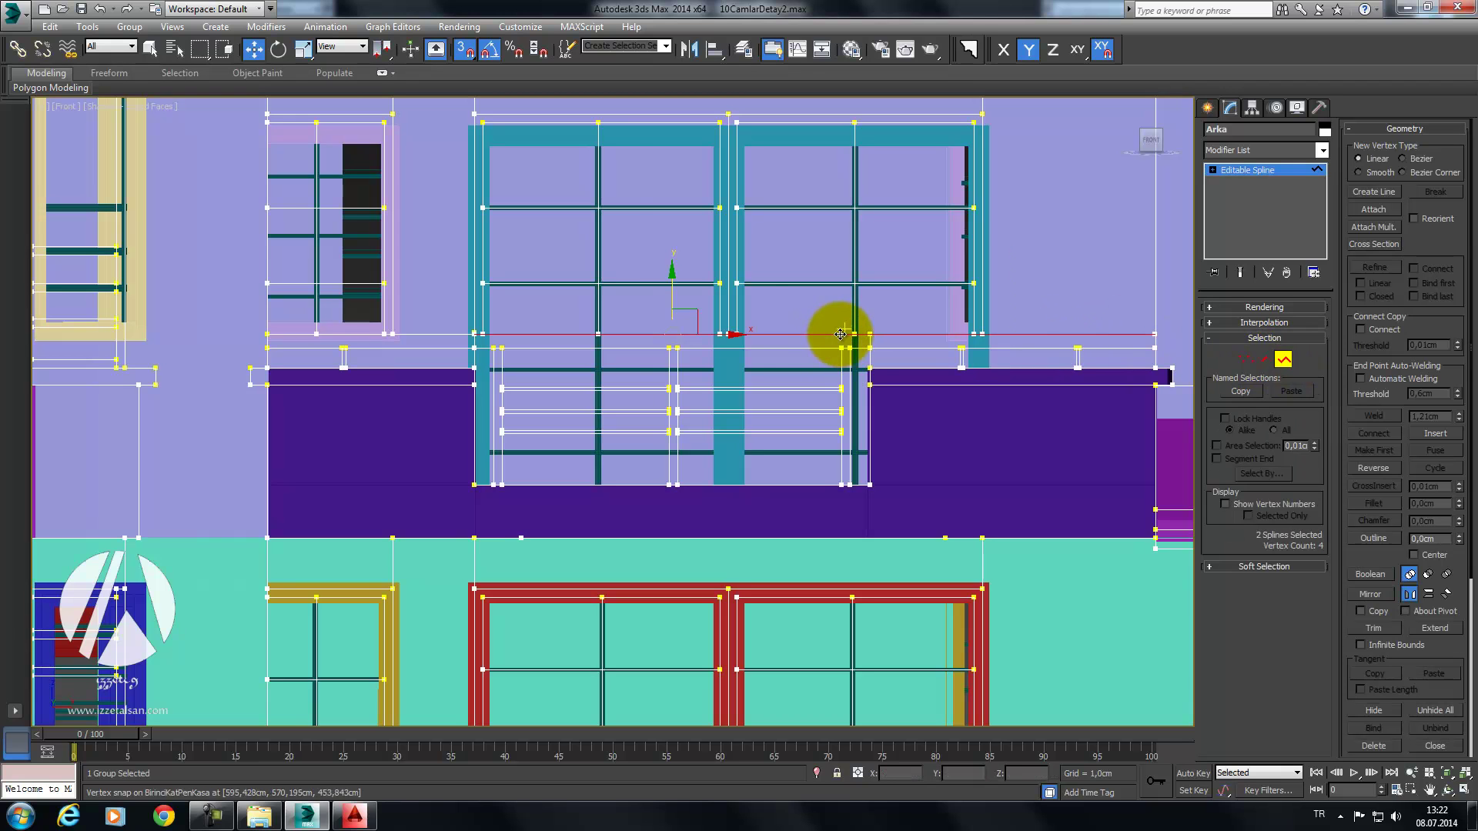
ctrl+click(419, 334)
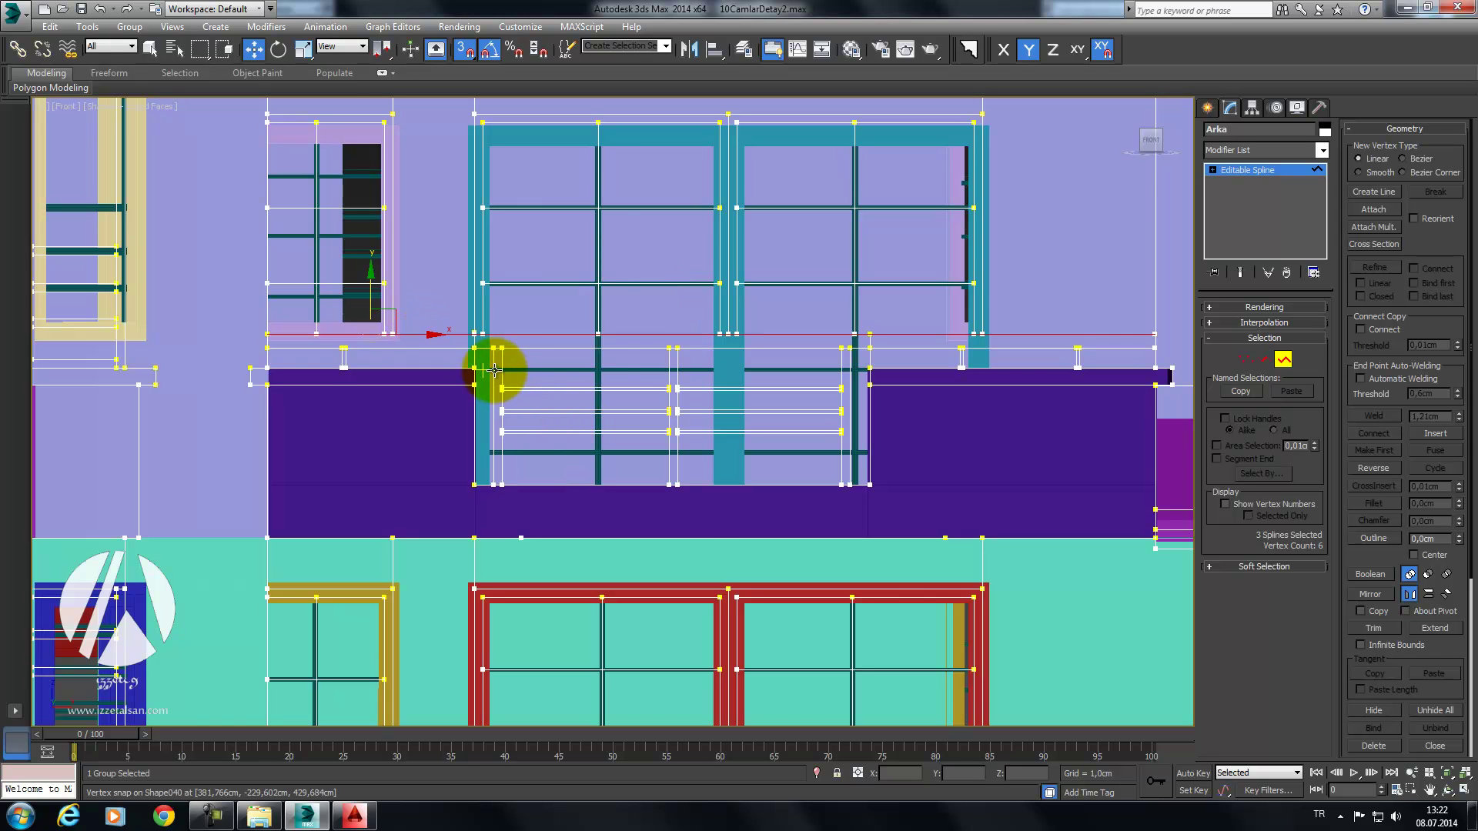
click(1050, 334)
mouse_move(1048, 347)
middle_down()
mouse_move(1027, 363)
mouse_move(1032, 389)
middle_up()
click(1284, 359)
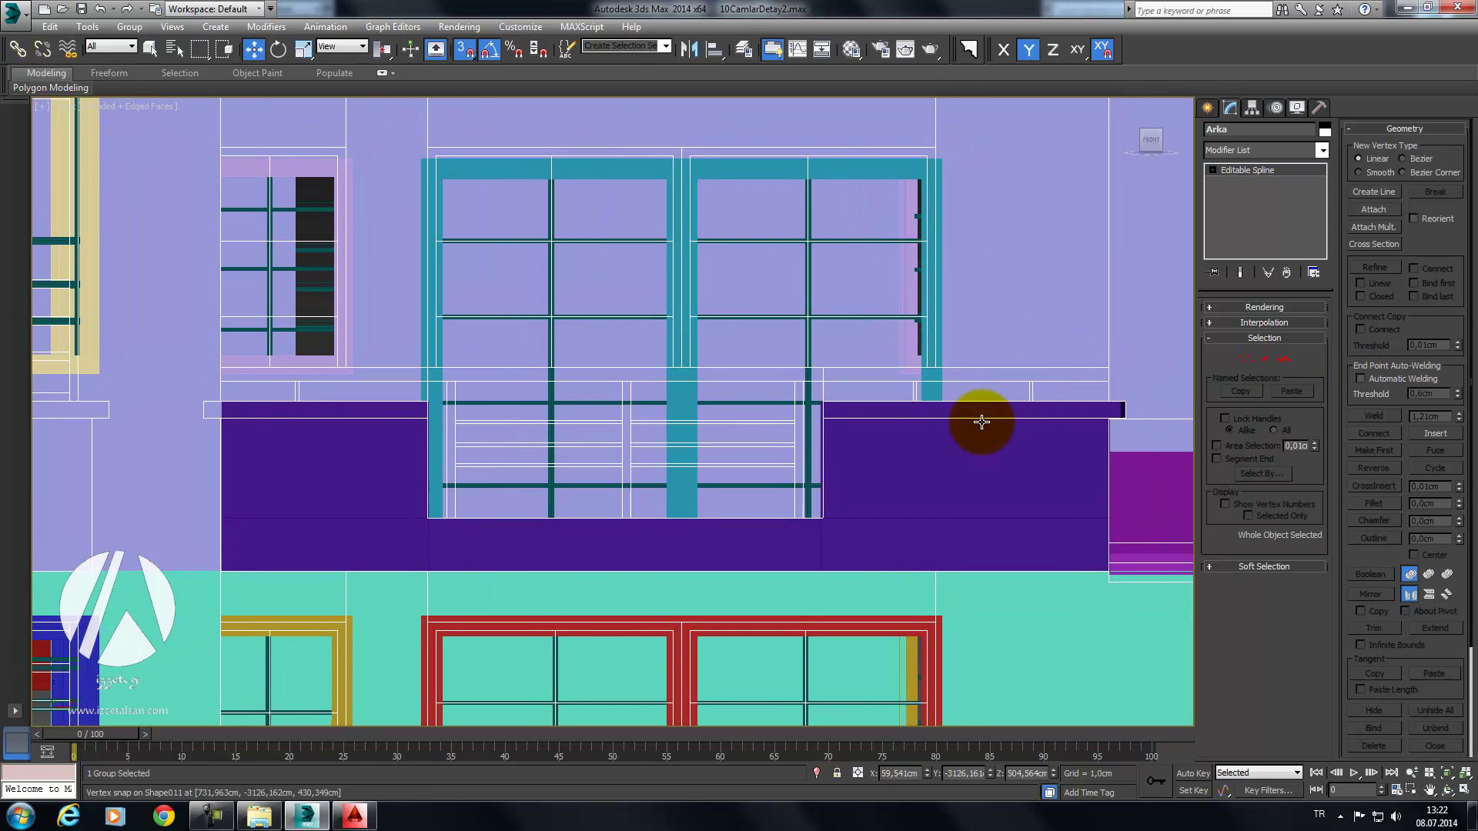
Step: Orbit the Perspective view onto the balcony and select the parapet Line016
key(p)
scroll(1036, 425, down, 5)
scroll(1036, 426, down, 10)
alt+middle_drag(1087, 398, 963, 416)
scroll(924, 423, up, 5)
scroll(856, 439, up, 8)
scroll(856, 438, down, 5)
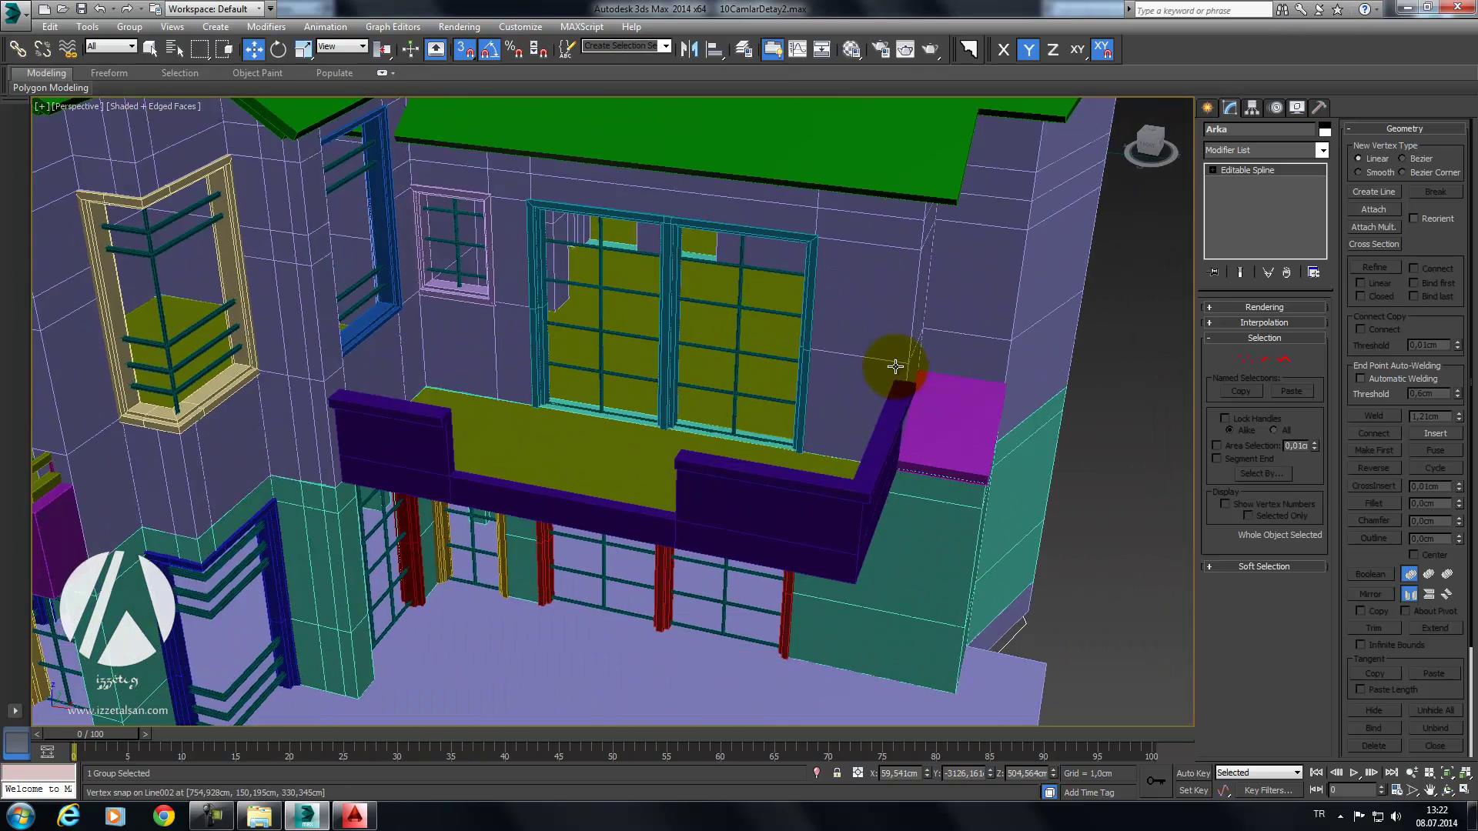
alt+middle_drag(866, 353, 860, 411)
scroll(859, 410, up, 5)
click(1144, 362)
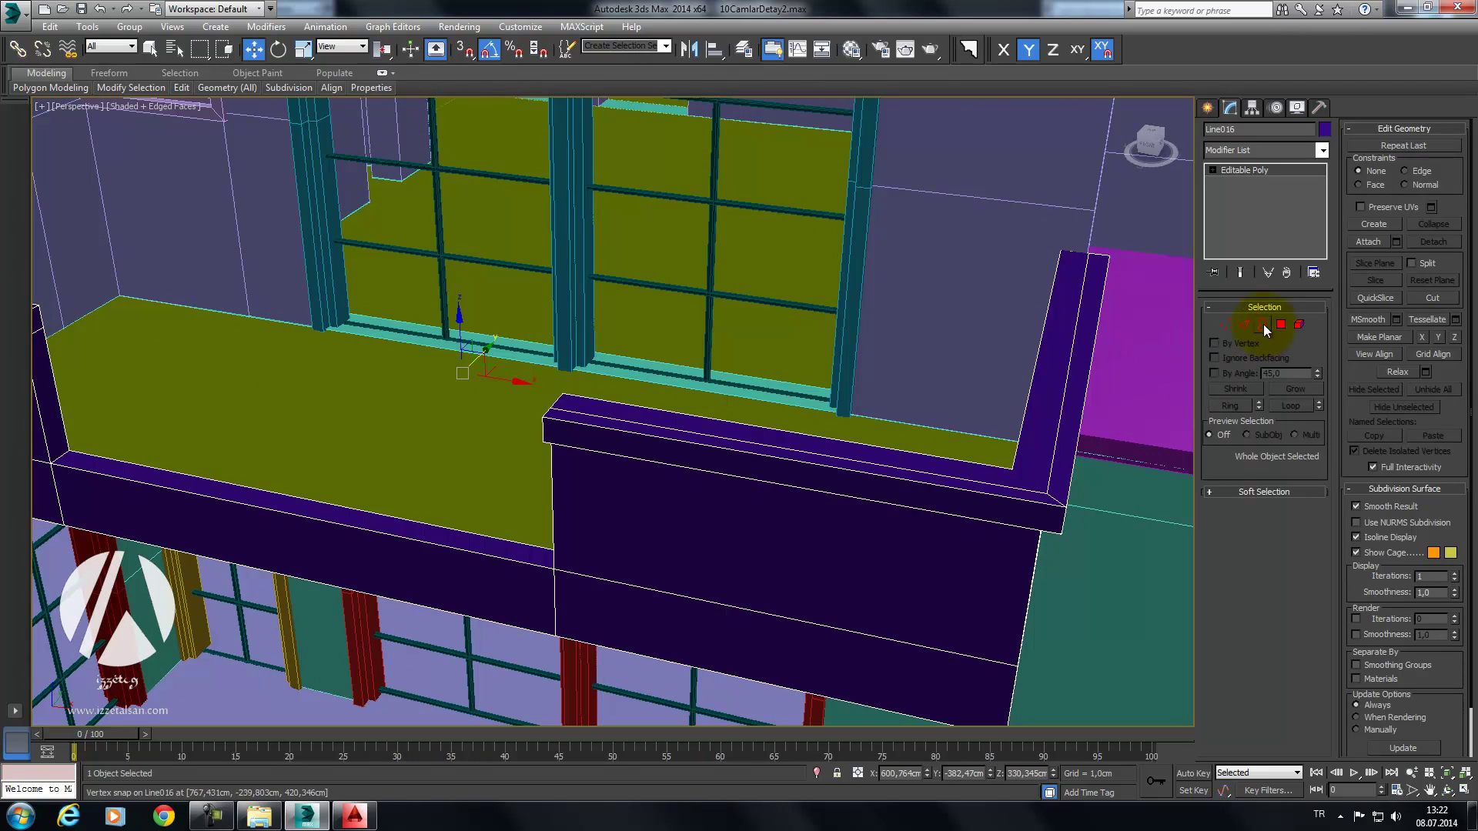
Step: In Edge mode, select the top edges along the parapet ledge, including the corner edge
click(1240, 326)
click(1039, 347)
ctrl+click(891, 453)
alt+middle_drag(660, 413, 607, 422)
ctrl+click(304, 353)
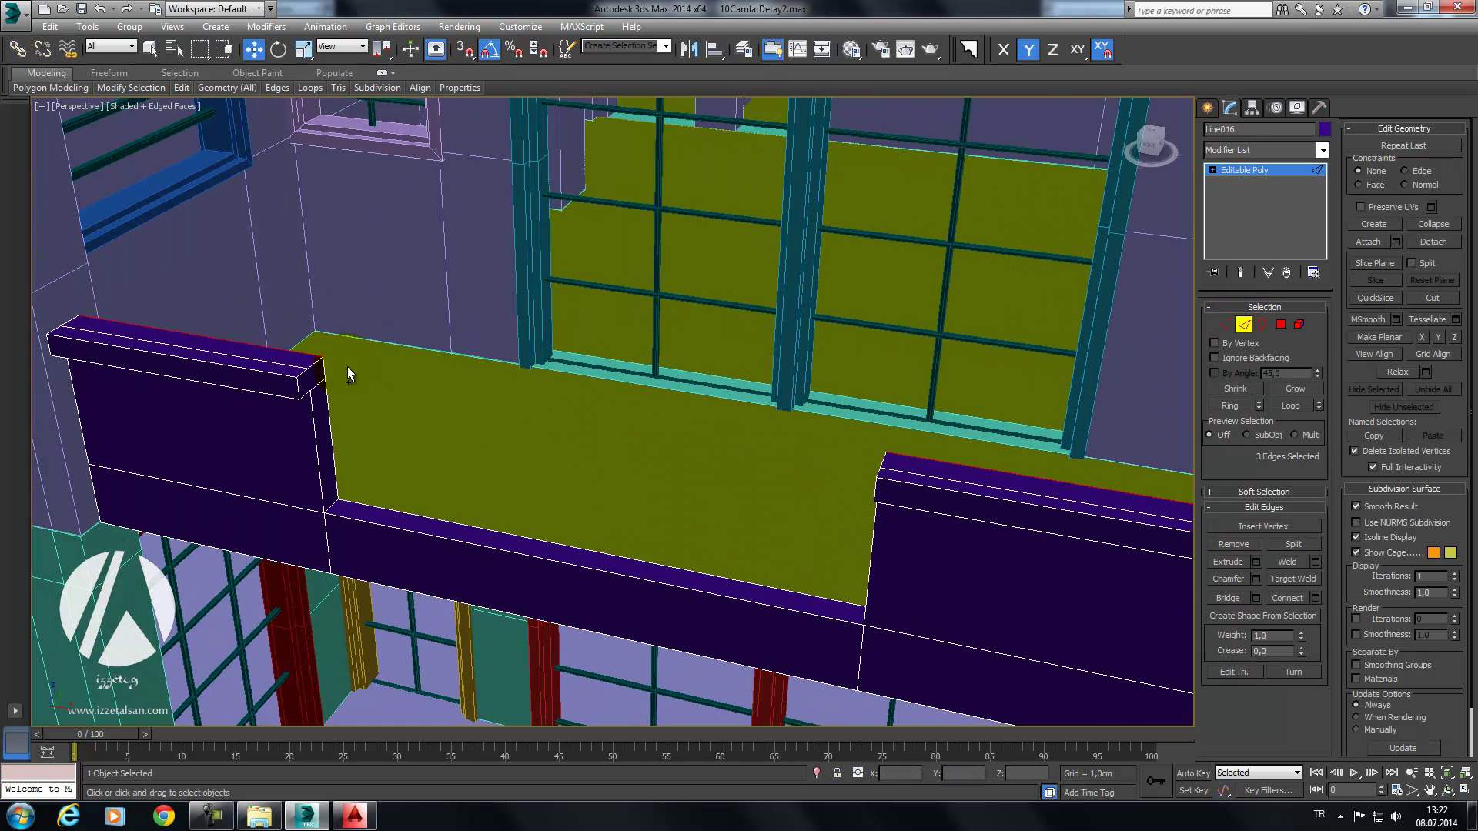
alt+middle_drag(348, 366, 646, 357)
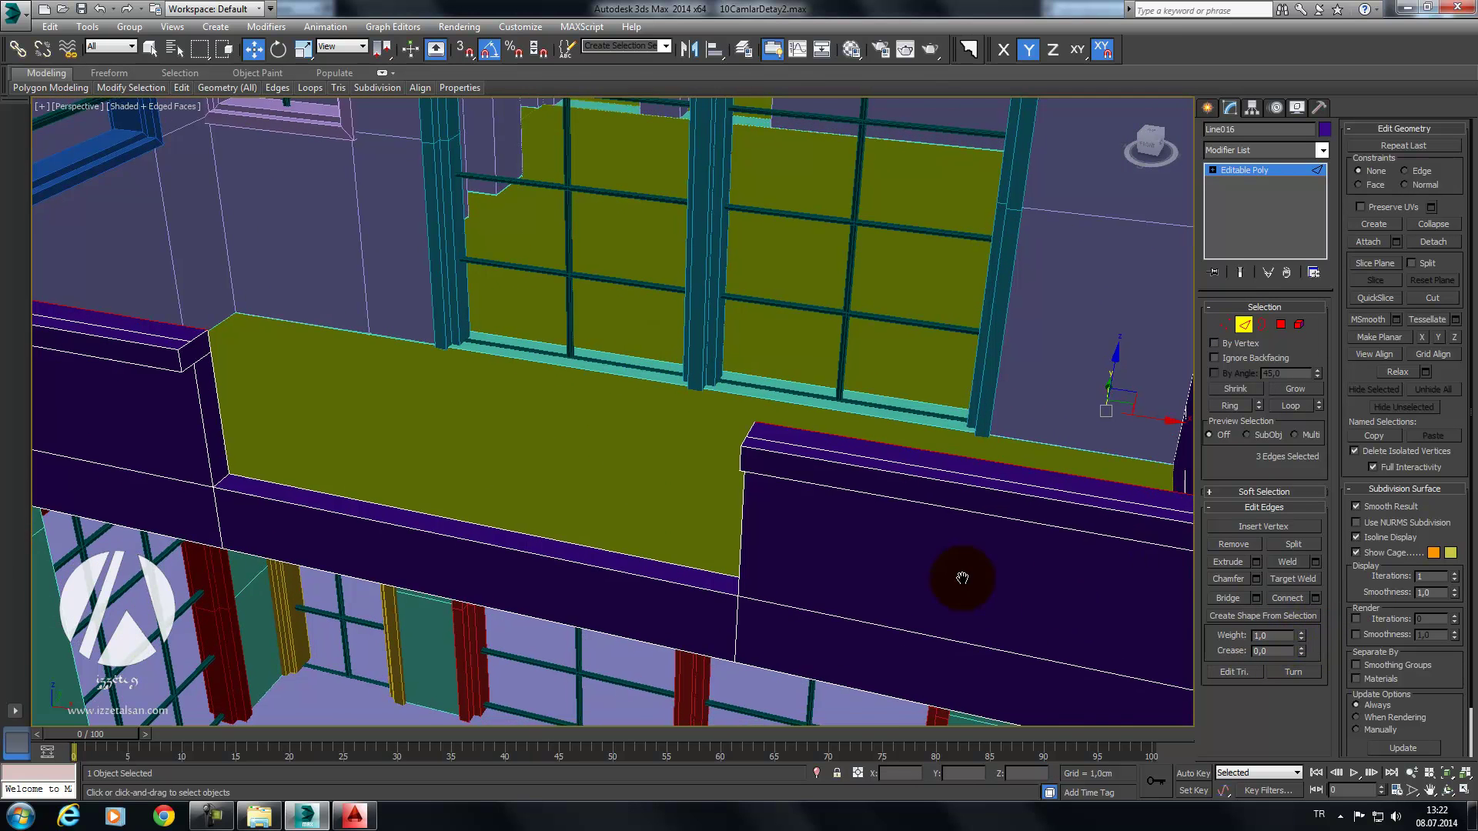
alt+middle_drag(956, 578, 898, 567)
click(897, 567)
ctrl+click(658, 536)
ctrl+click(551, 510)
mouse_move(551, 510)
alt+middle_down()
mouse_move(646, 495)
mouse_move(729, 437)
alt+middle_up()
ctrl+click(721, 450)
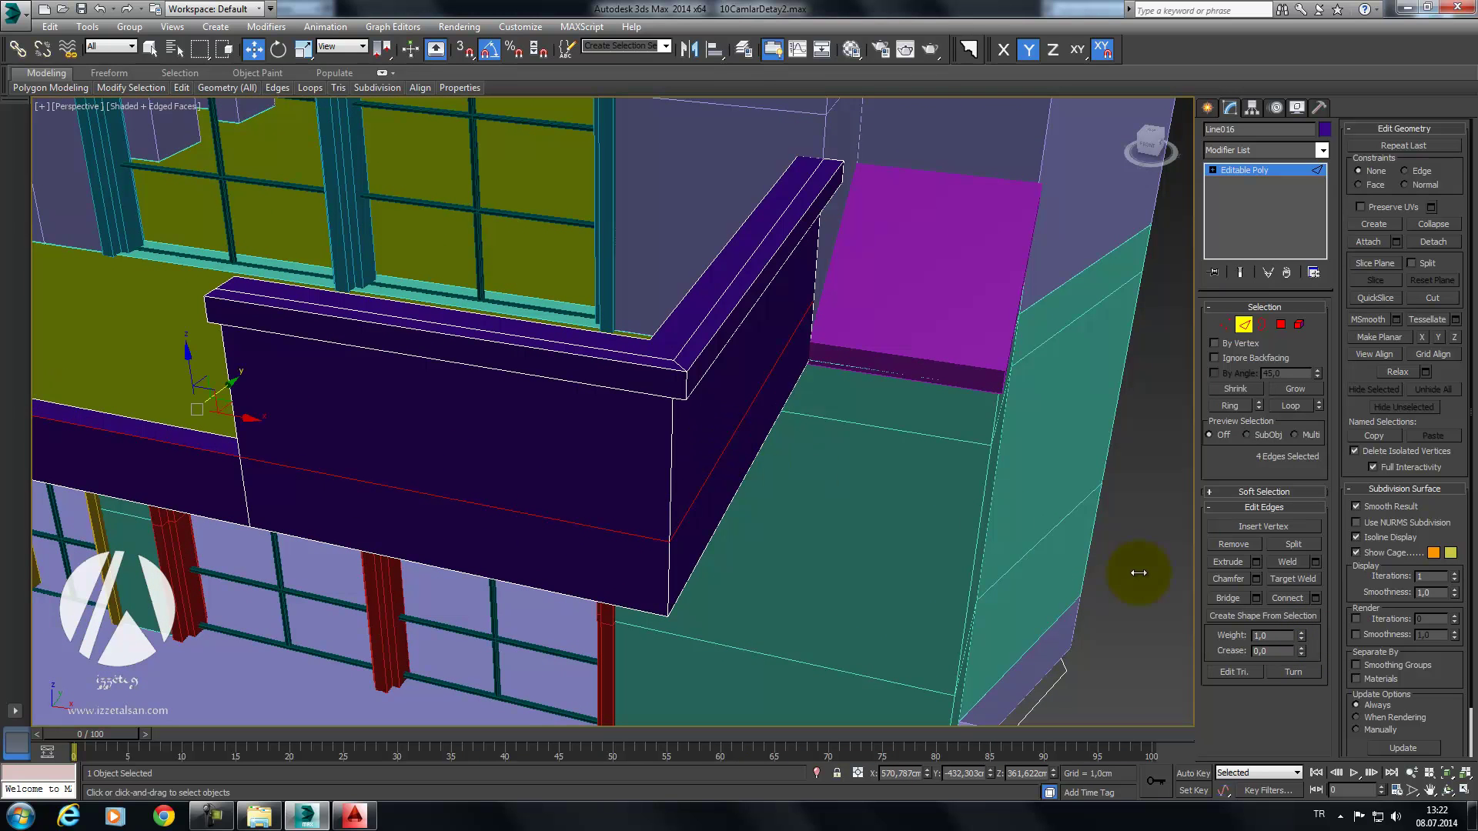
Step: Create the shape Shape059 from the selected edges and select it
click(1279, 612)
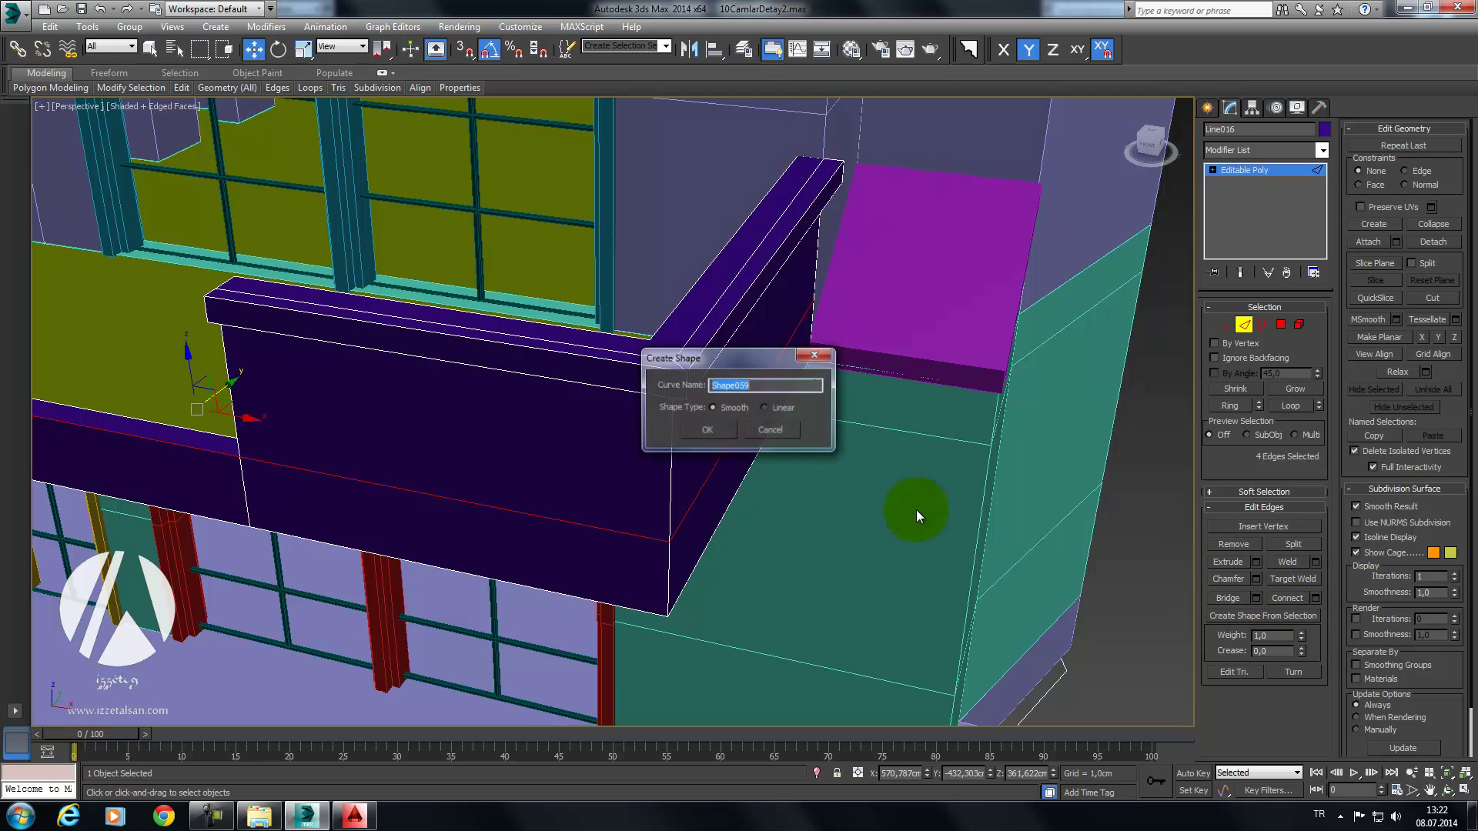
click(690, 428)
click(1241, 326)
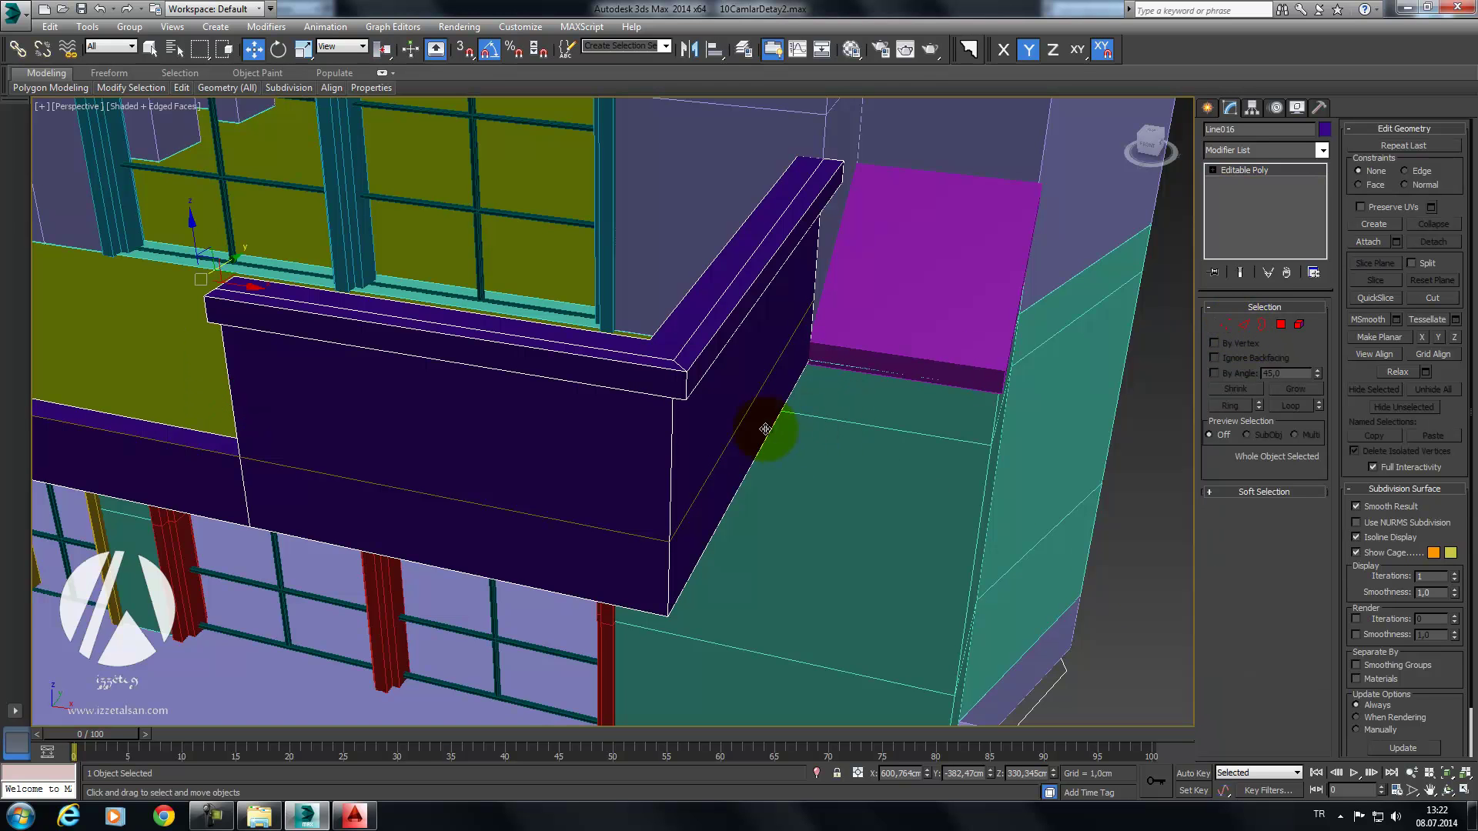
click(741, 419)
Step: Raise Shape059 in Z above the parapet ledge
scroll(866, 426, up, 3)
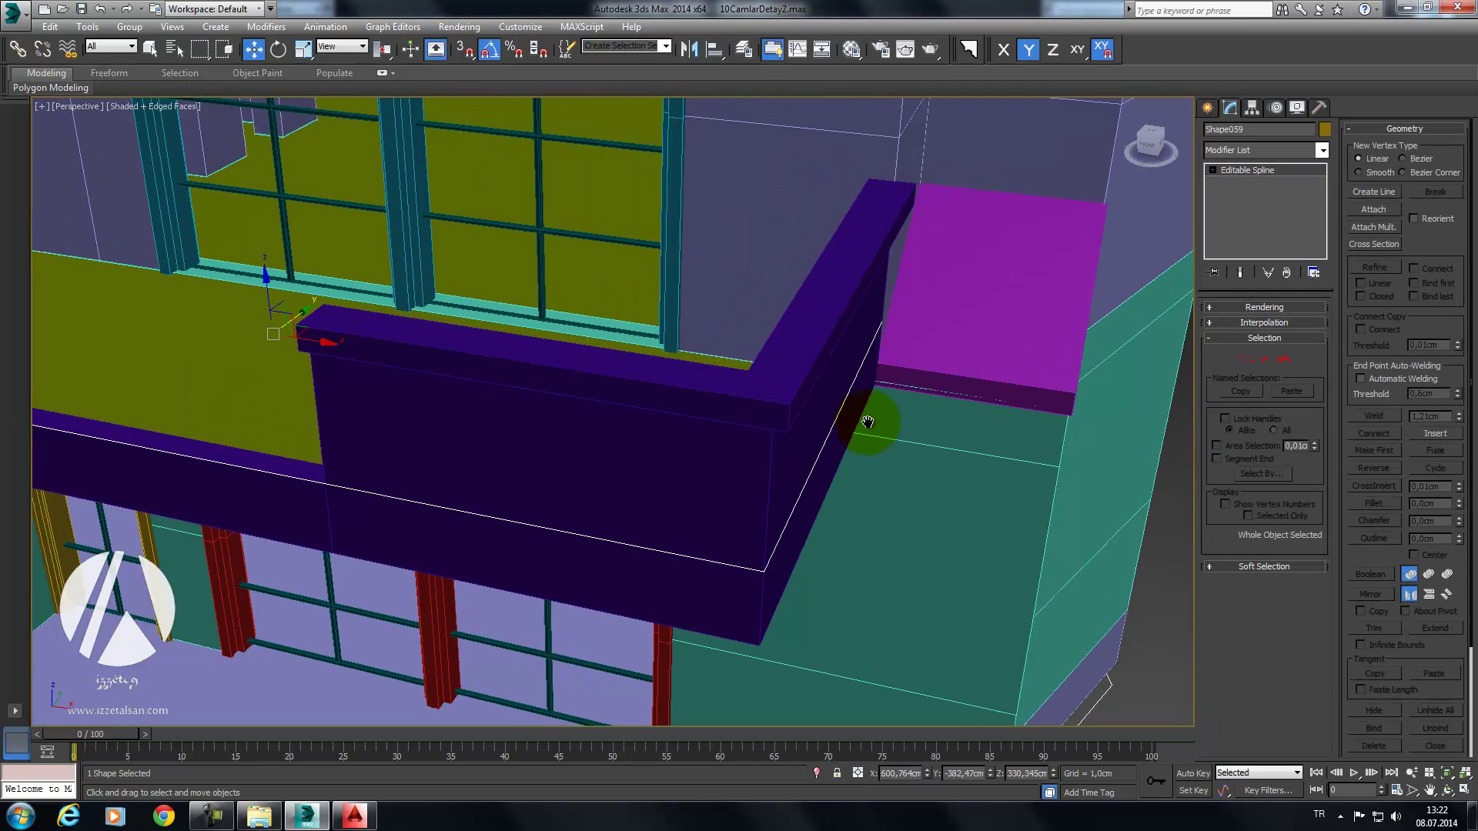
scroll(867, 426, up, 2)
alt+middle_drag(867, 425, 913, 432)
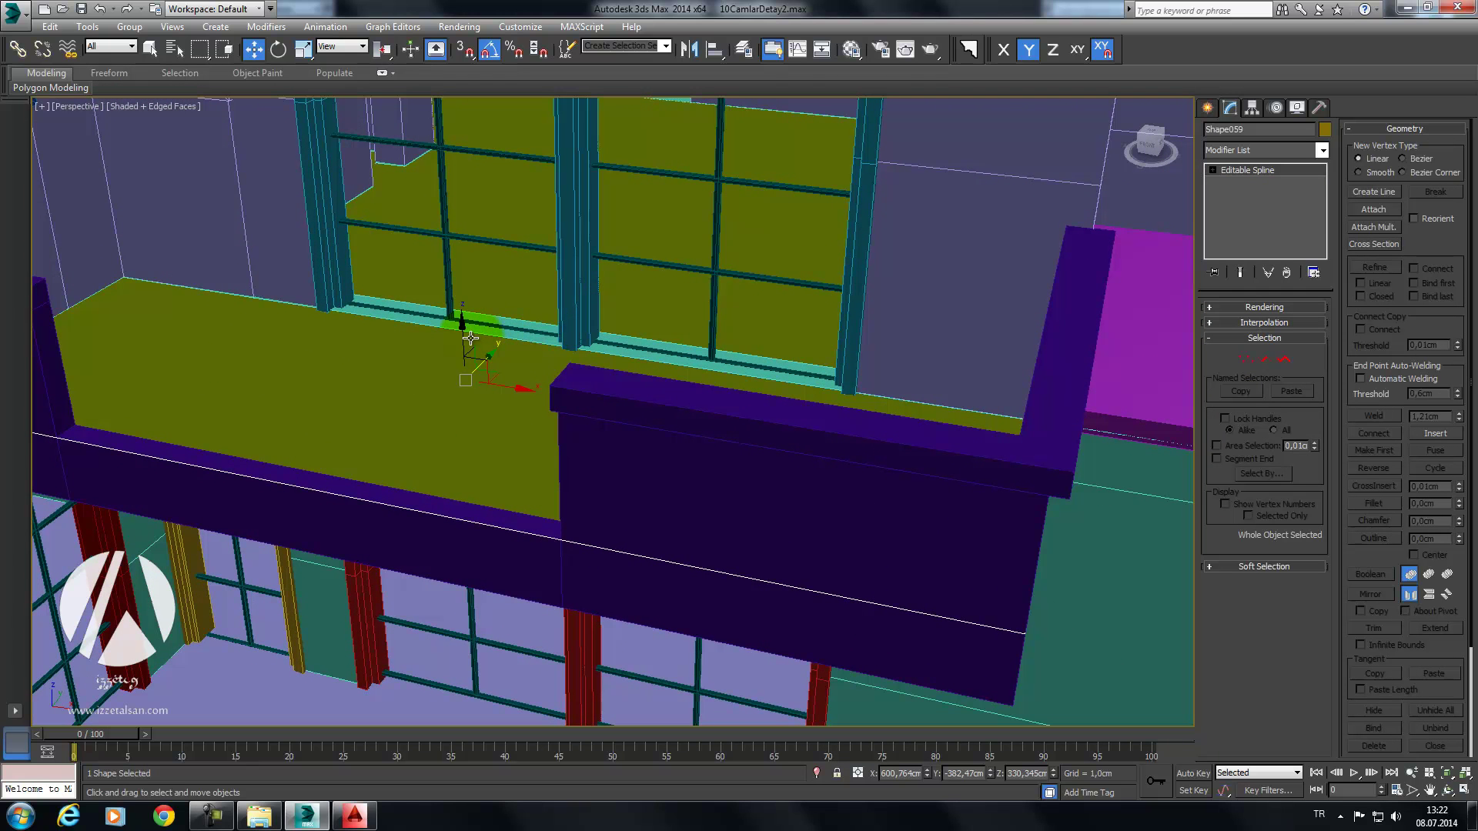
drag(460, 333, 487, 164)
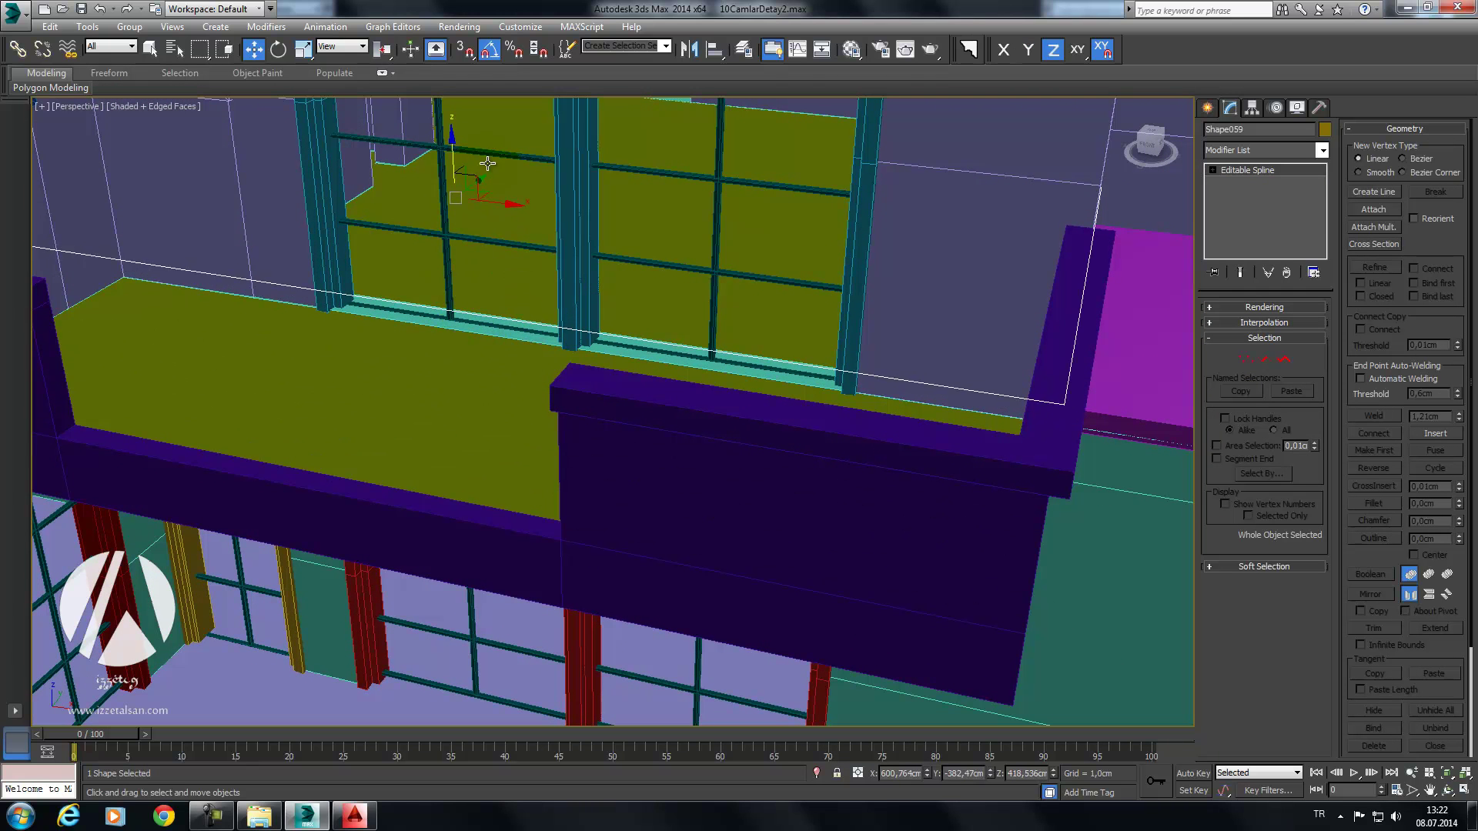
Step: Make Shape059 renderable in renderer and viewport with a rectangular profile, length 5 cm
click(1260, 309)
click(1242, 332)
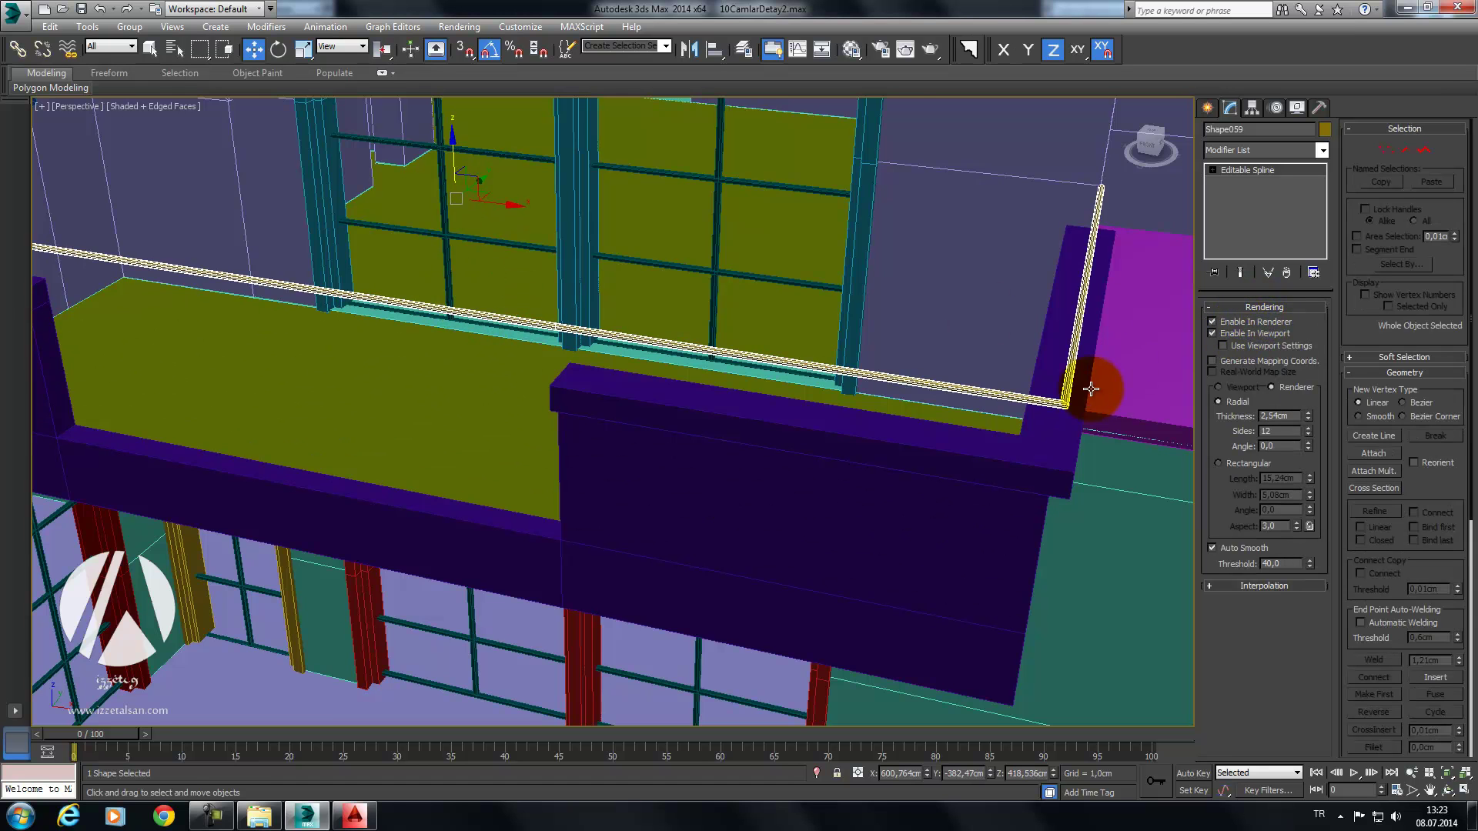
alt+middle_drag(1099, 389, 1062, 407)
click(1218, 462)
alt+middle_drag(960, 389, 970, 416)
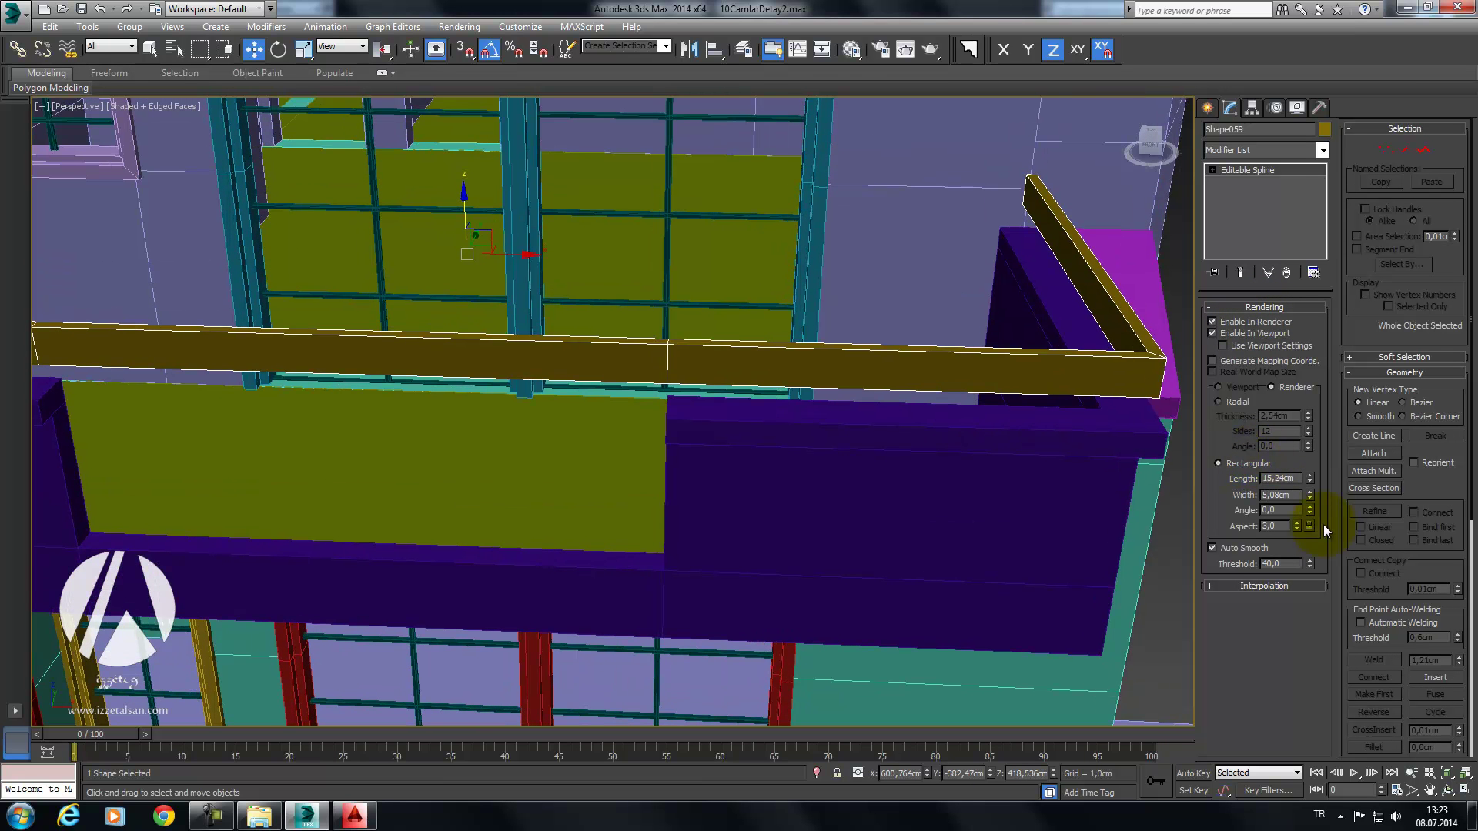
double_click(1293, 479)
text(5)
key(Tab)
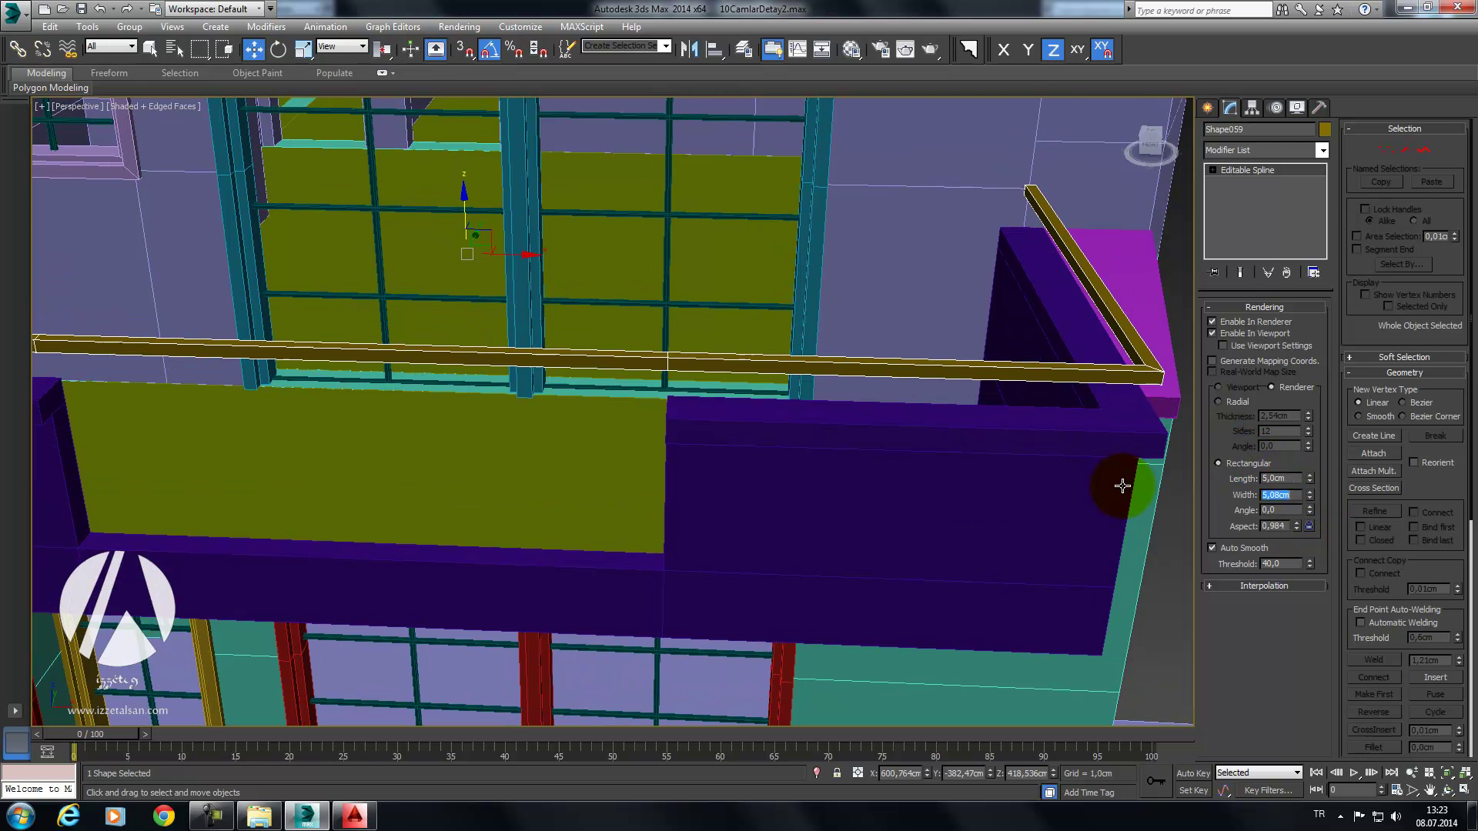
Step: Pull the rail's end vertex back 6.4 cm and select its left-end vertex
alt+middle_drag(1114, 435, 1030, 439)
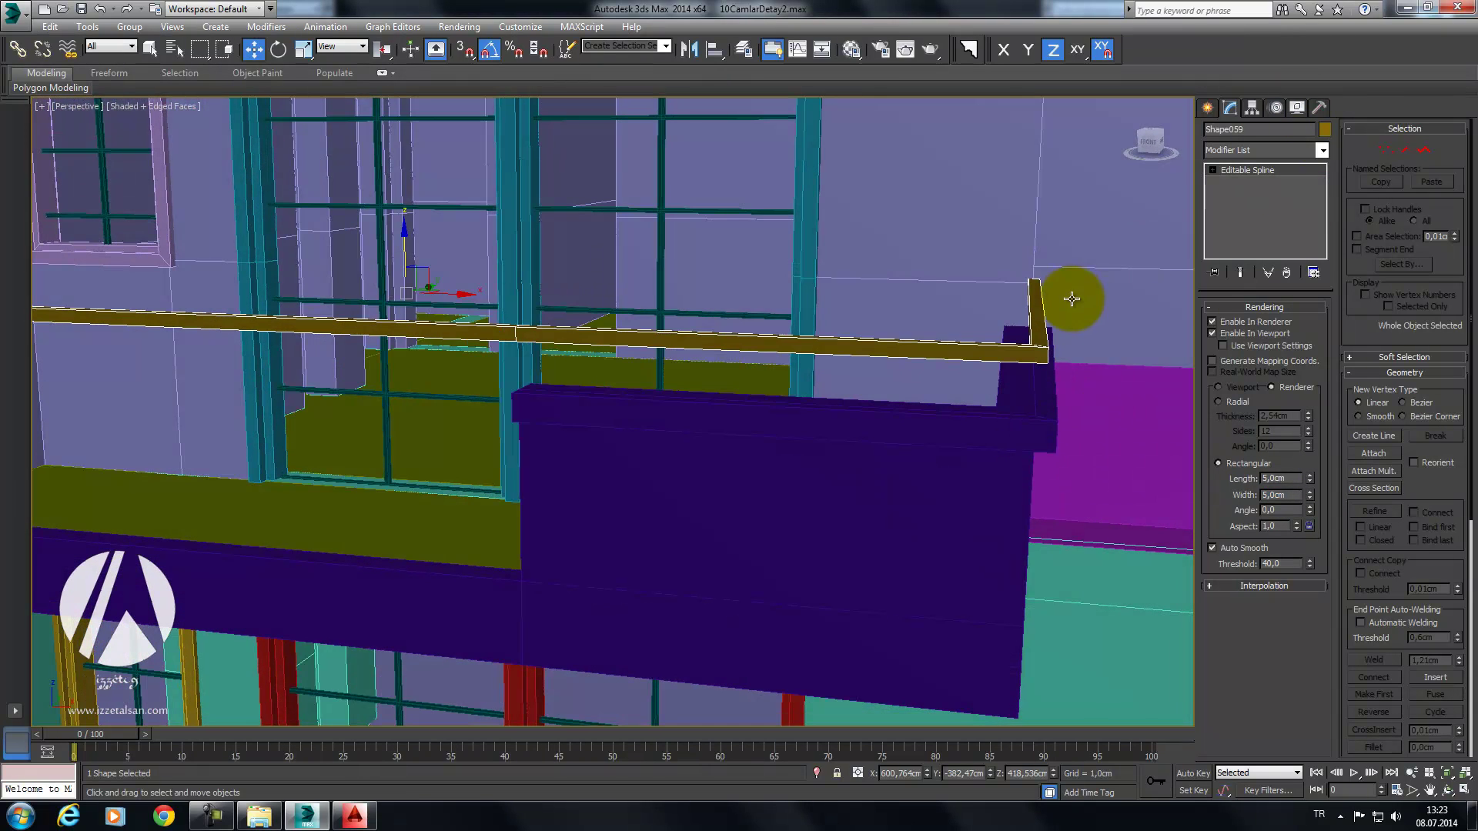
alt+middle_drag(1072, 298, 1023, 379)
click(1377, 151)
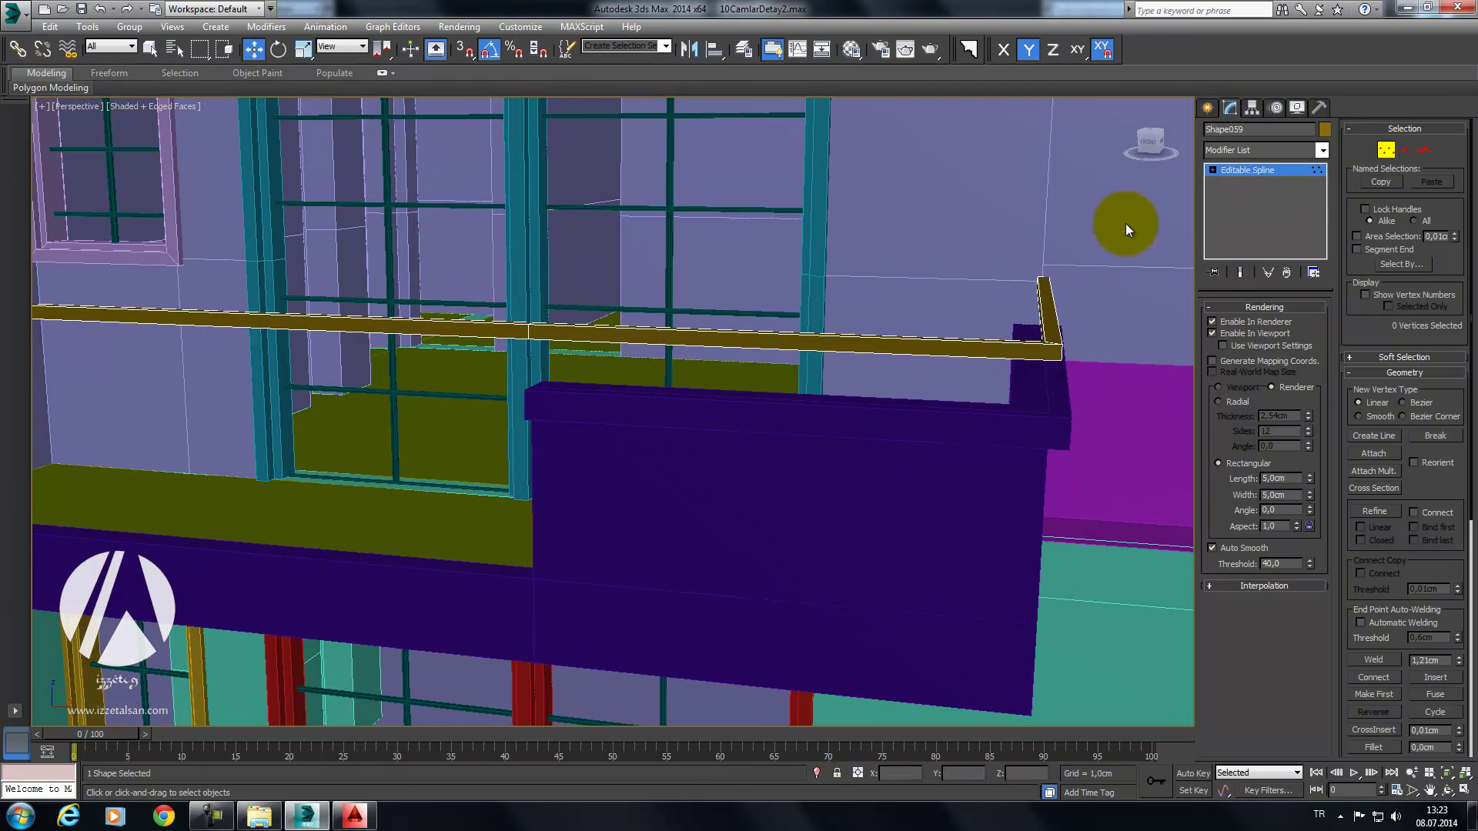
drag(1095, 351, 1078, 353)
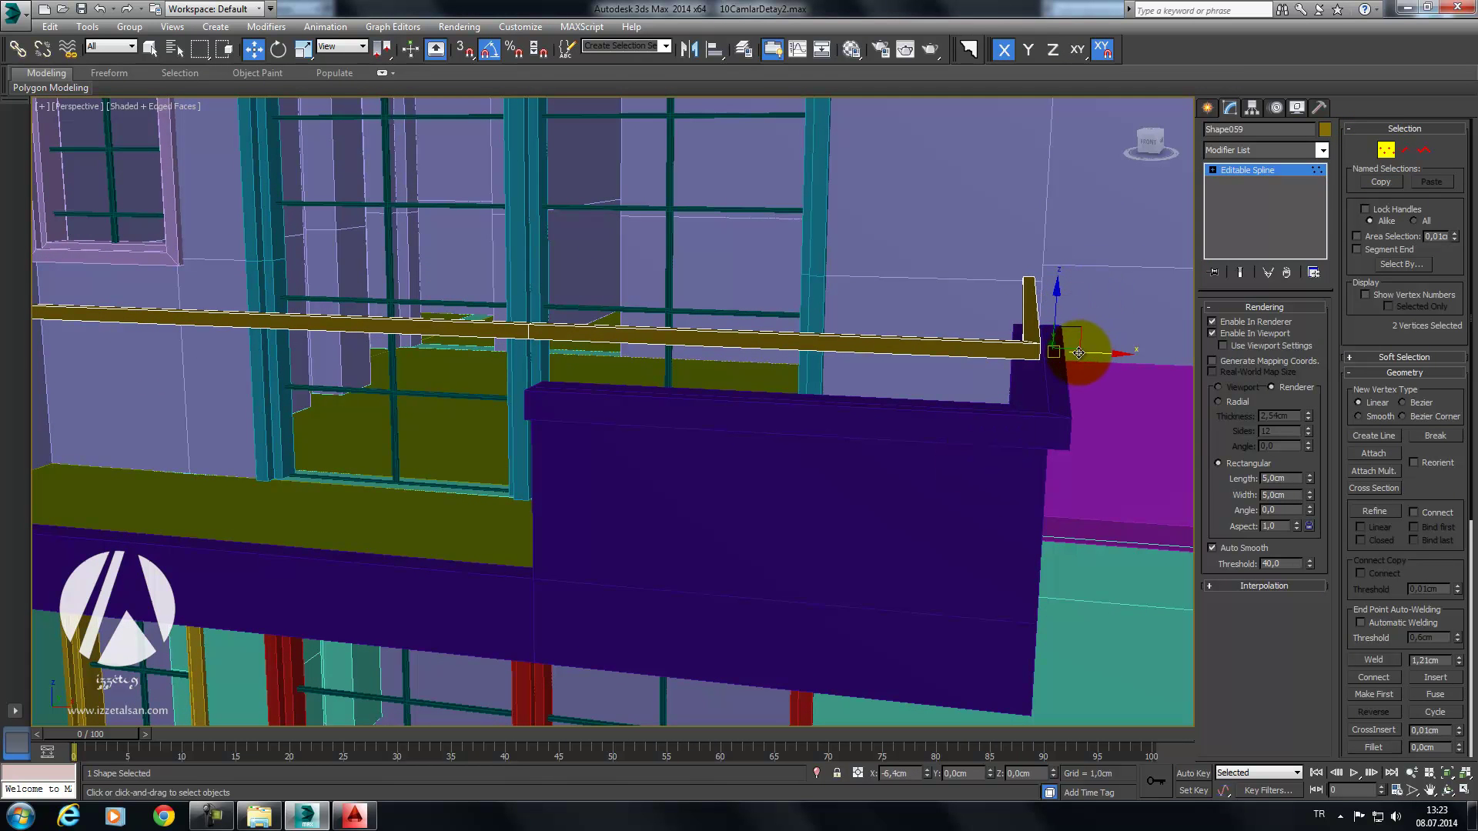
mouse_move(1082, 353)
alt+middle_down()
mouse_move(952, 415)
mouse_move(890, 471)
mouse_move(480, 255)
alt+middle_up()
drag(479, 254, 333, 378)
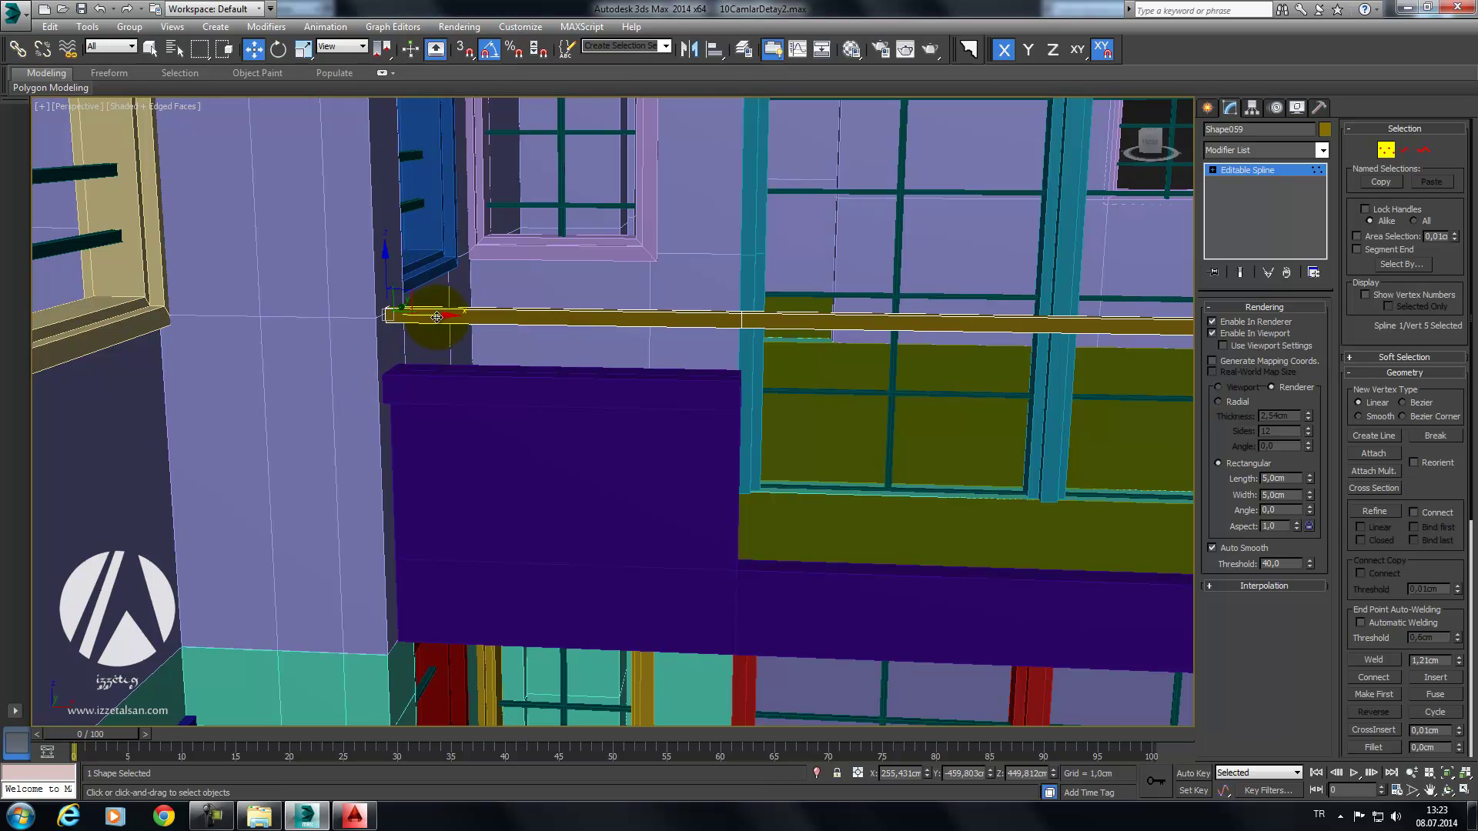
Step: In Front view, adjust the rail's height and set its rectangular length to 8 cm
key(f)
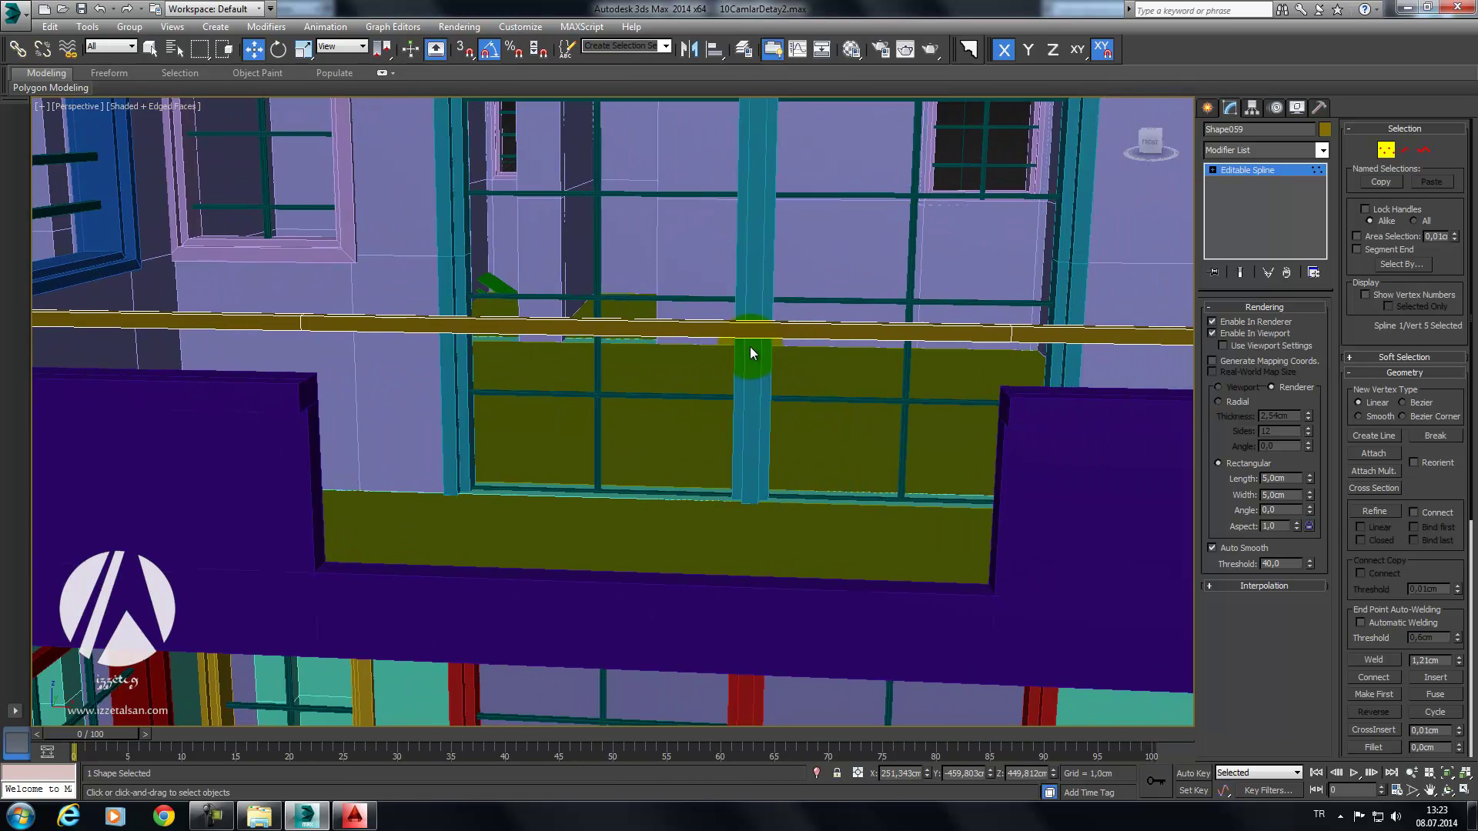
scroll(864, 338, up, 3)
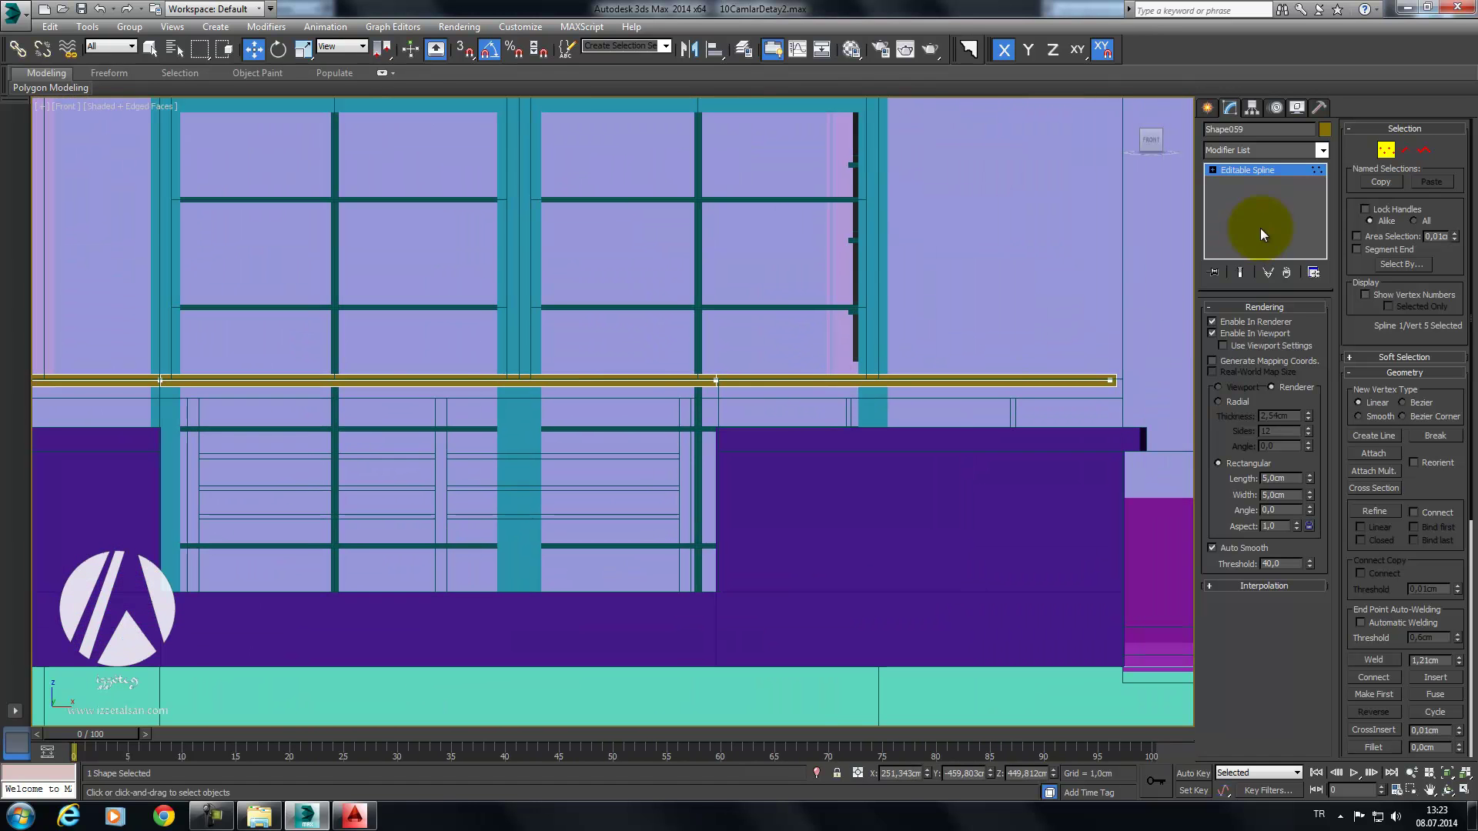
click(1385, 150)
drag(488, 337, 491, 350)
click(1280, 479)
text(8)
key(Return)
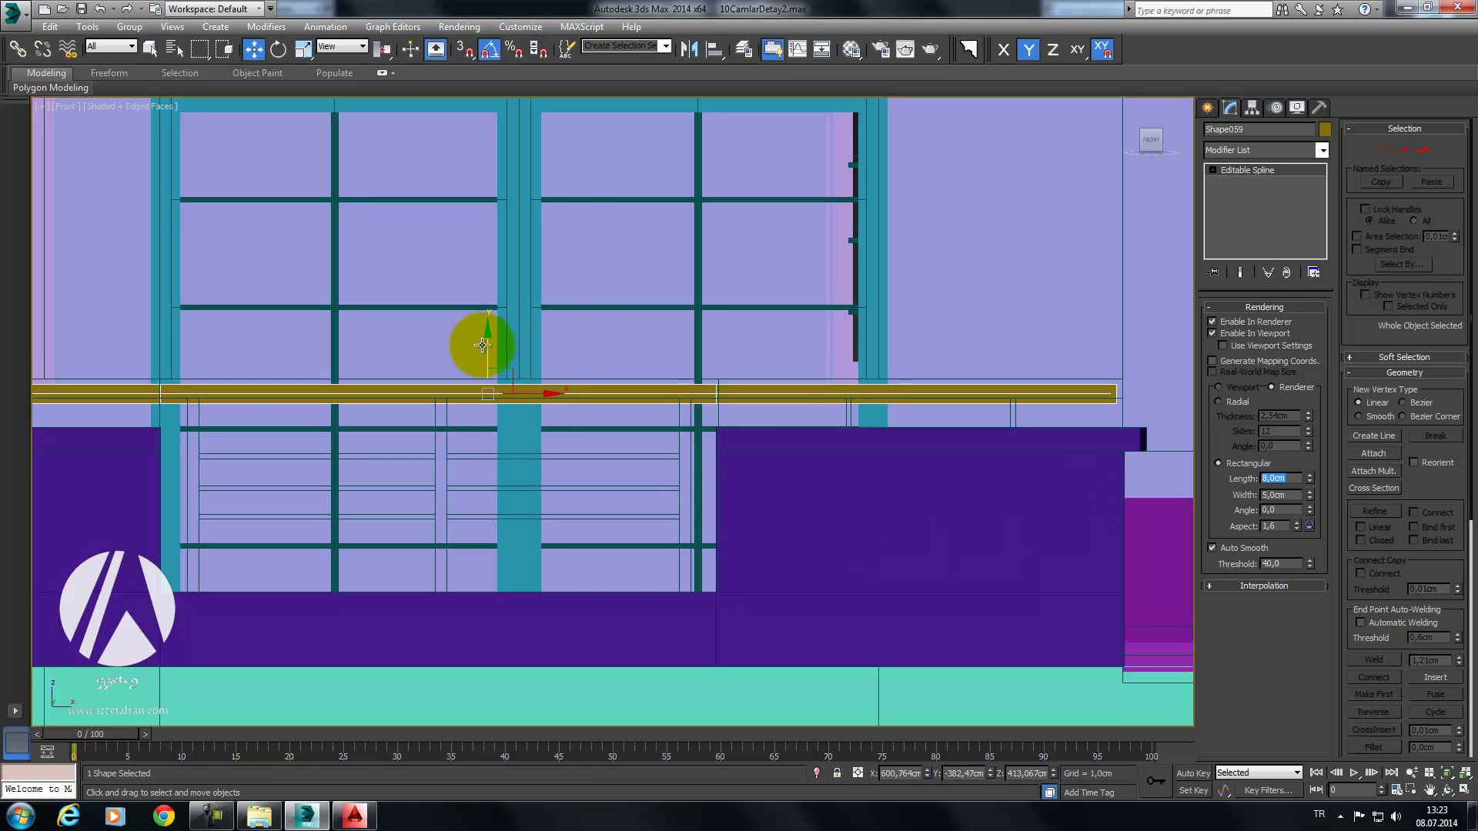
click(478, 339)
drag(489, 381, 488, 358)
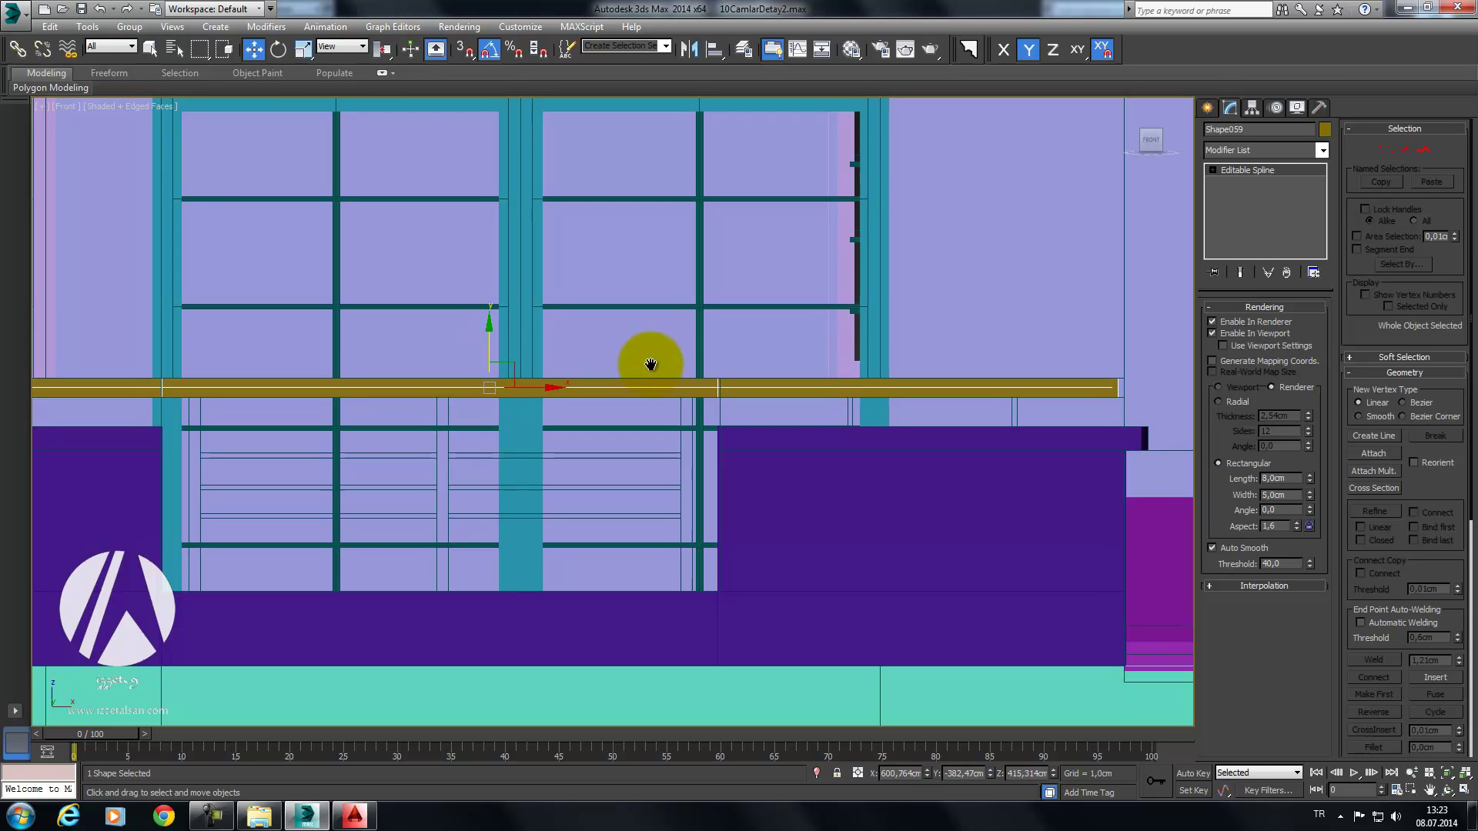
Step: Adjust the rail's right-end vertices in Front view, then return to Perspective
middle_drag(885, 353, 980, 320)
mouse_move(1074, 312)
middle_down()
mouse_move(1024, 323)
mouse_move(977, 371)
mouse_move(1196, 316)
middle_up()
click(1386, 149)
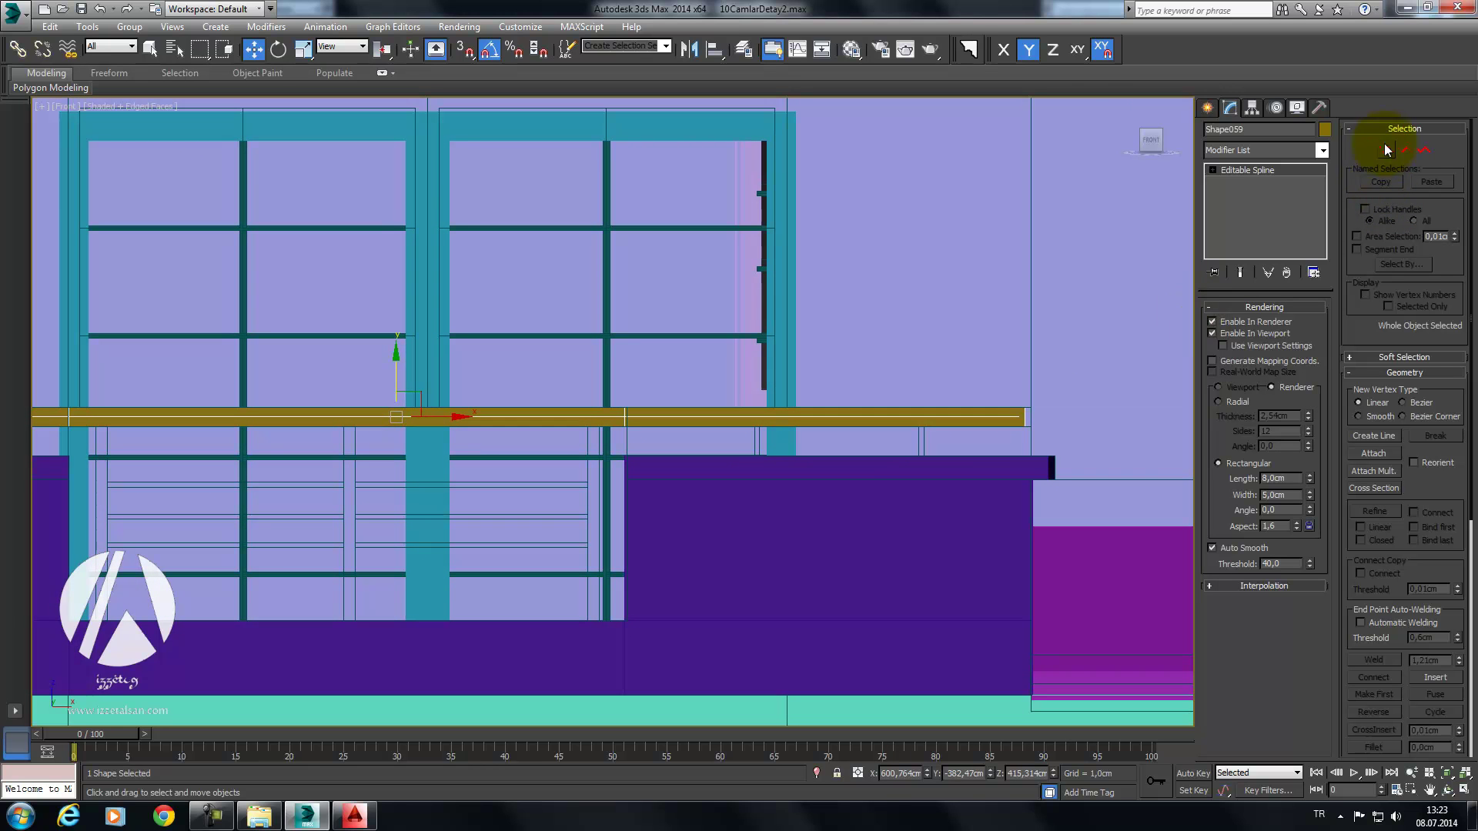
drag(1055, 343, 1001, 435)
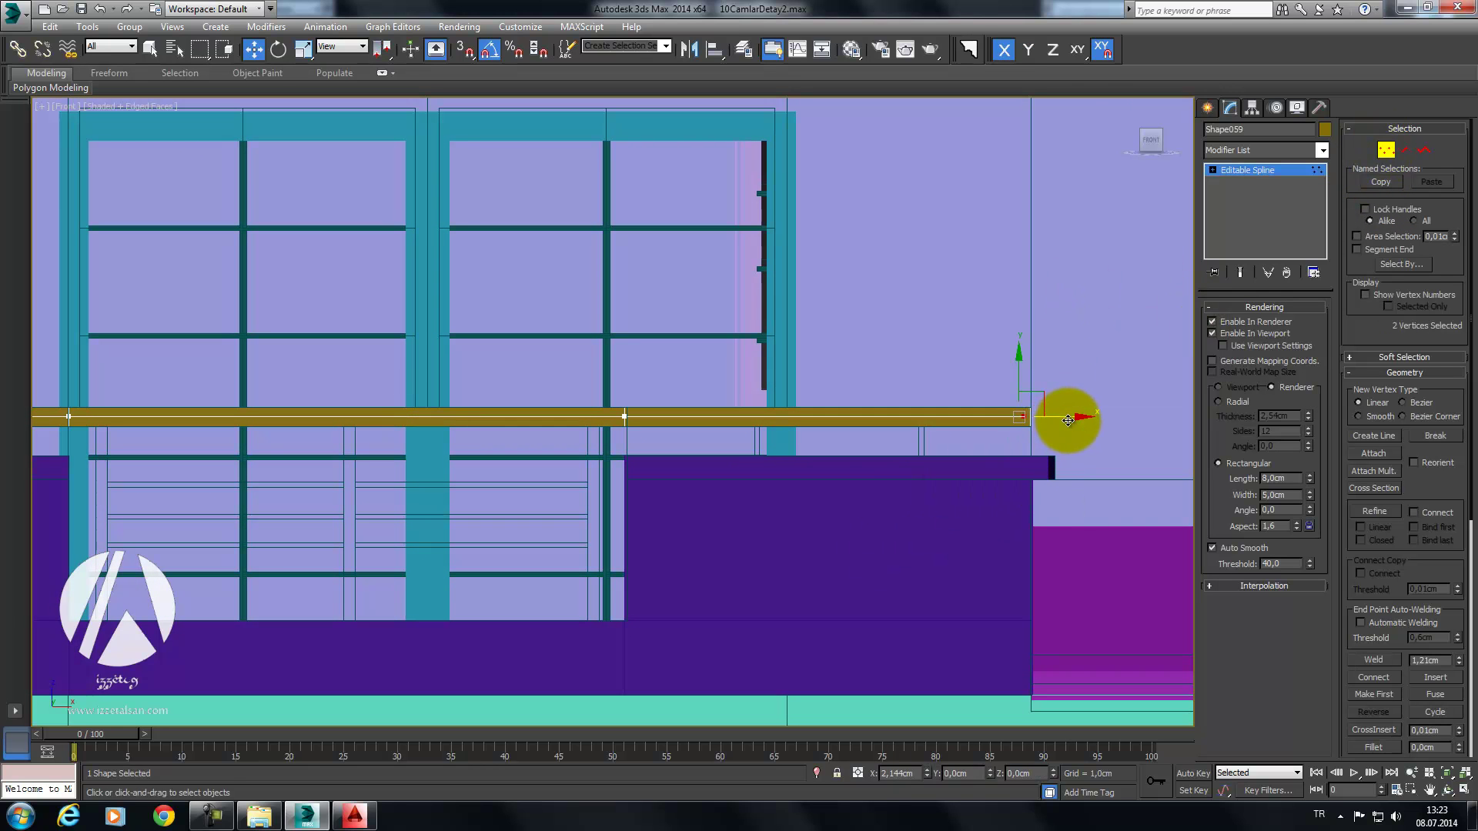
click(1385, 149)
mouse_move(815, 386)
middle_down()
mouse_move(873, 370)
mouse_move(762, 429)
middle_up()
key(p)
mouse_move(867, 432)
alt+middle_down()
mouse_move(805, 439)
mouse_move(846, 456)
mouse_move(792, 501)
mouse_move(690, 522)
mouse_move(703, 508)
mouse_move(650, 497)
mouse_move(638, 470)
alt+middle_up()
Step: Box-select the rail's side-end vertices and shift them slightly along Y
click(1385, 149)
drag(666, 290, 446, 613)
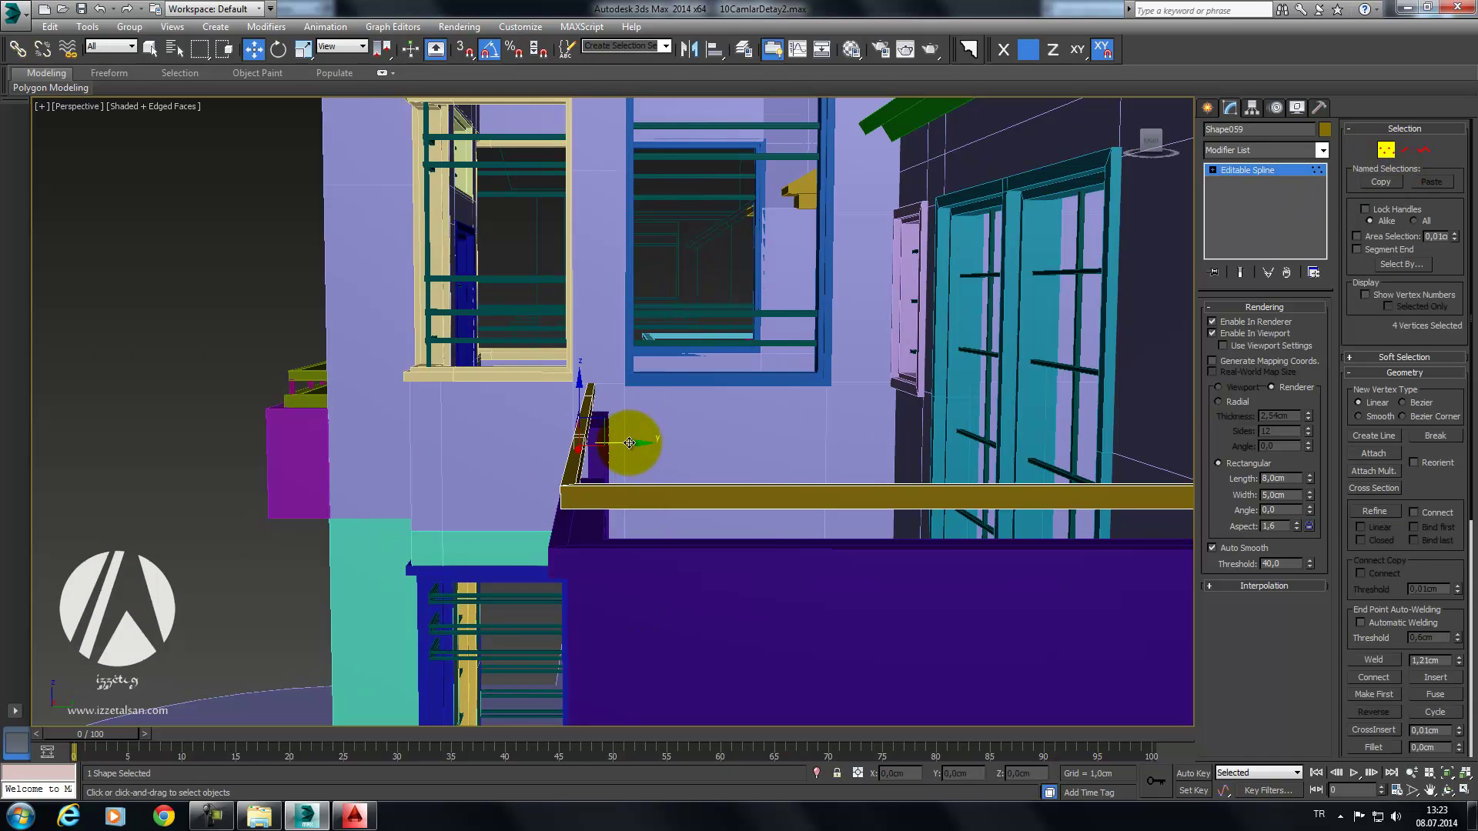
drag(630, 445, 639, 444)
mouse_move(645, 468)
alt+middle_down()
mouse_move(645, 585)
mouse_move(616, 572)
alt+middle_up()
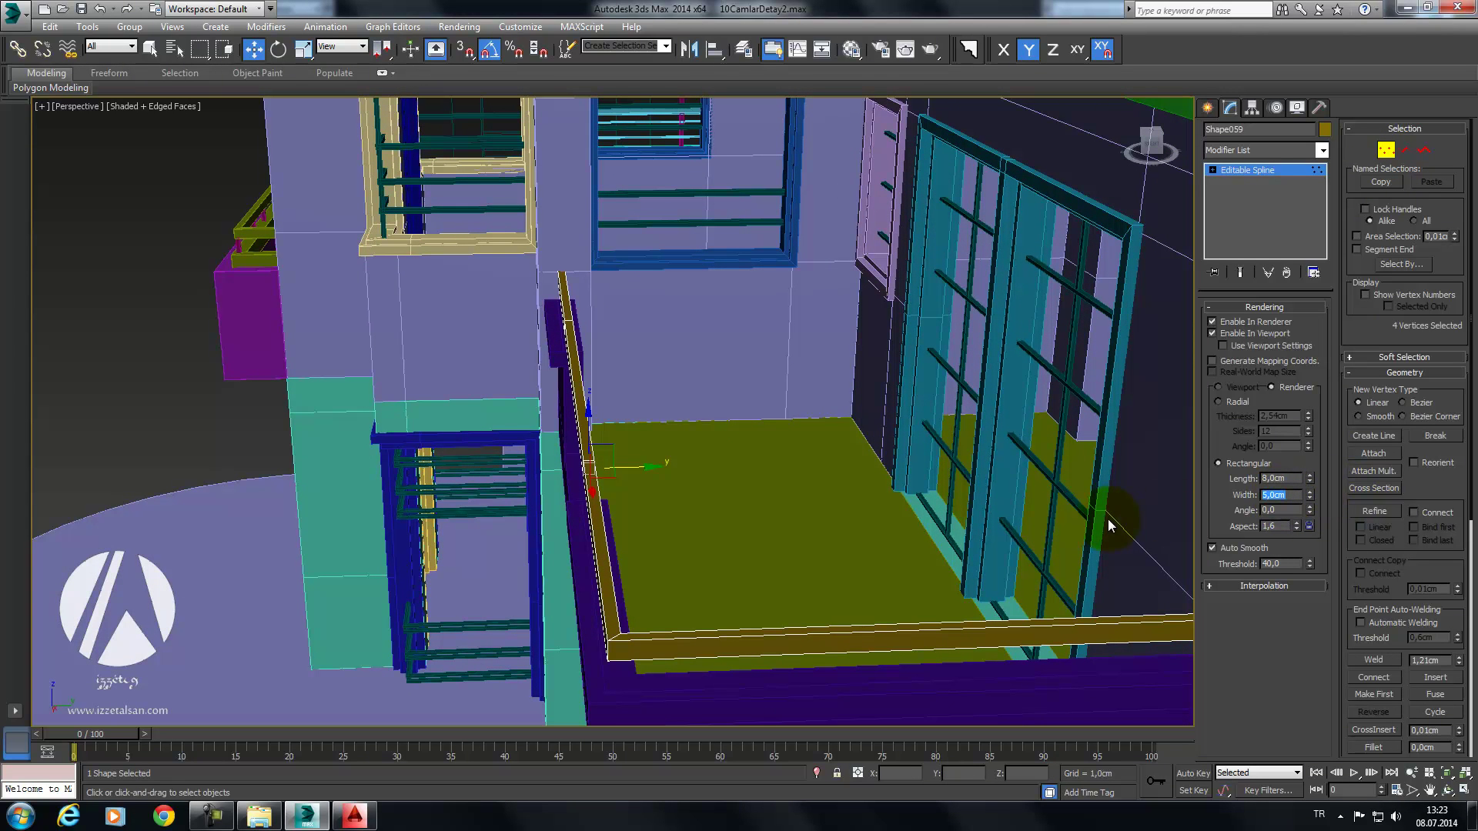
Step: Set the rail's rectangular width to 9 cm, after trying 6 cm
text(4)
key(BackSpace)
text(6)
key(Return)
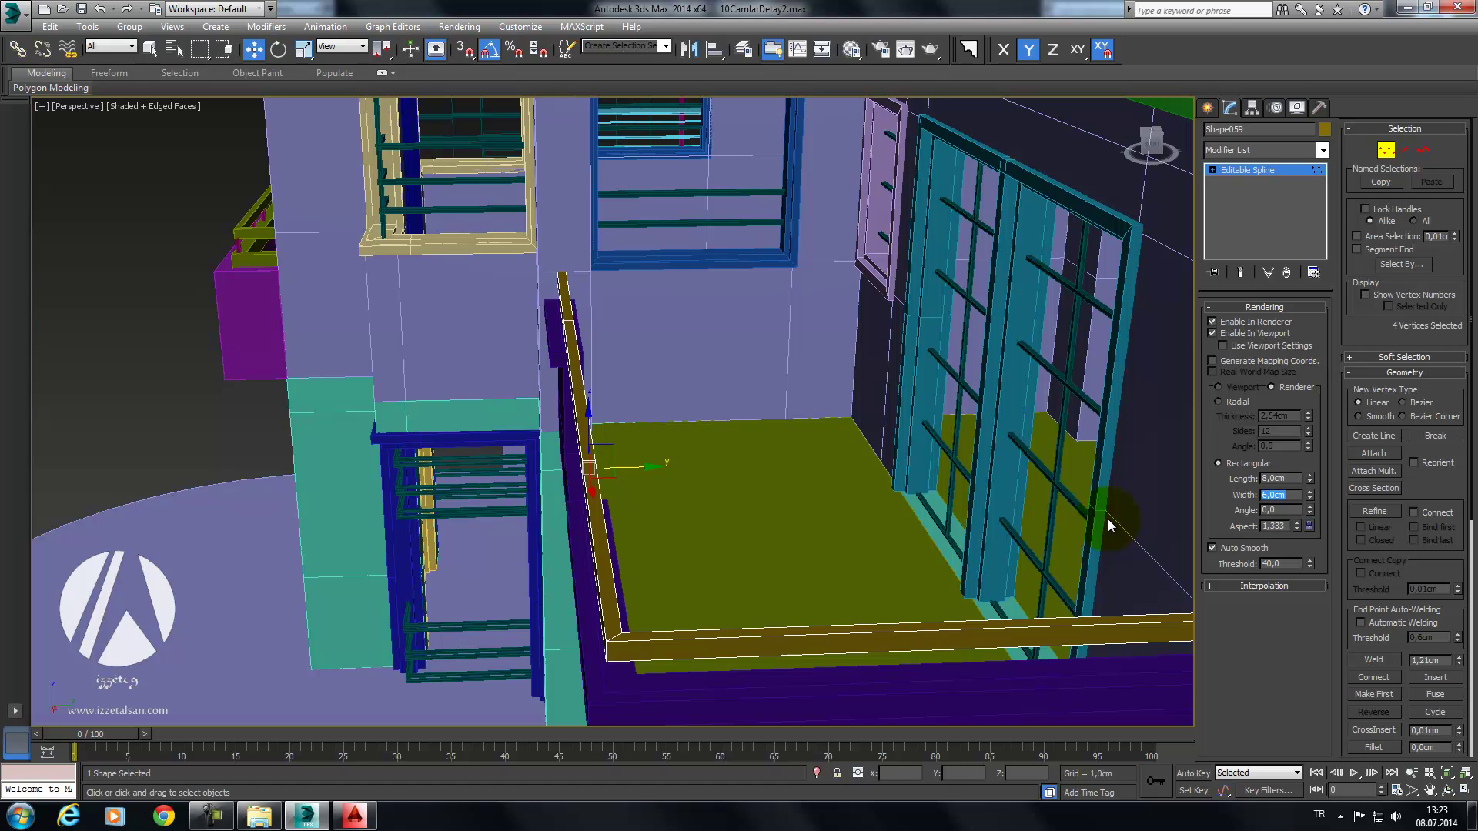
text(80)
key(BackSpace)
key(BackSpace)
text(9)
key(Return)
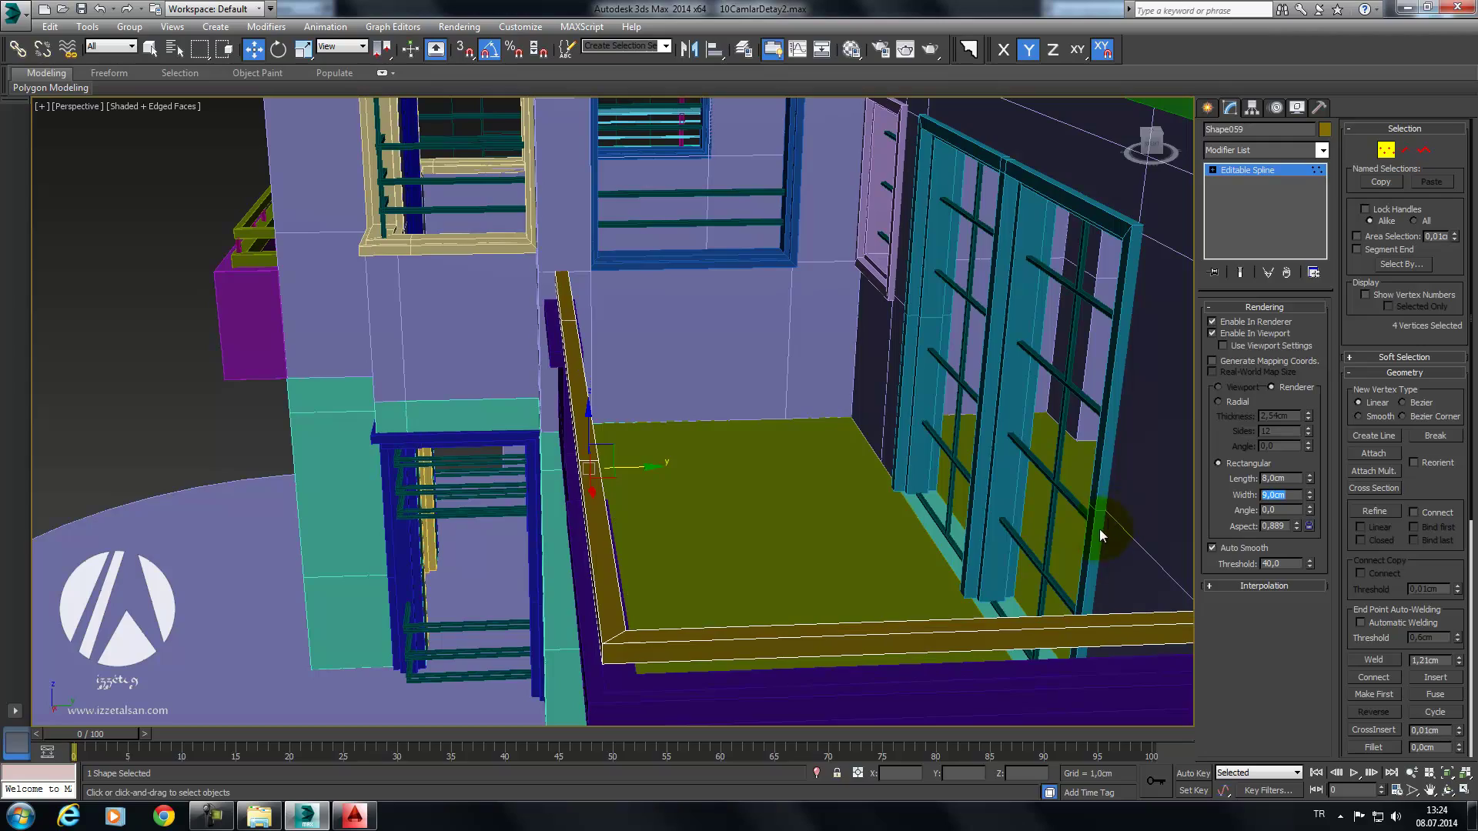
mouse_move(794, 464)
alt+middle_down()
mouse_move(768, 444)
mouse_move(884, 431)
mouse_move(879, 467)
mouse_move(793, 477)
mouse_move(921, 473)
mouse_move(923, 542)
mouse_move(943, 520)
mouse_move(1074, 515)
mouse_move(841, 421)
mouse_move(966, 423)
alt+middle_up()
Step: Clear the rail selection and pick the Arka balustrade drawing at Spline level in Front view
mouse_move(1128, 711)
alt+middle_down()
mouse_move(1006, 488)
mouse_move(1118, 445)
alt+middle_up()
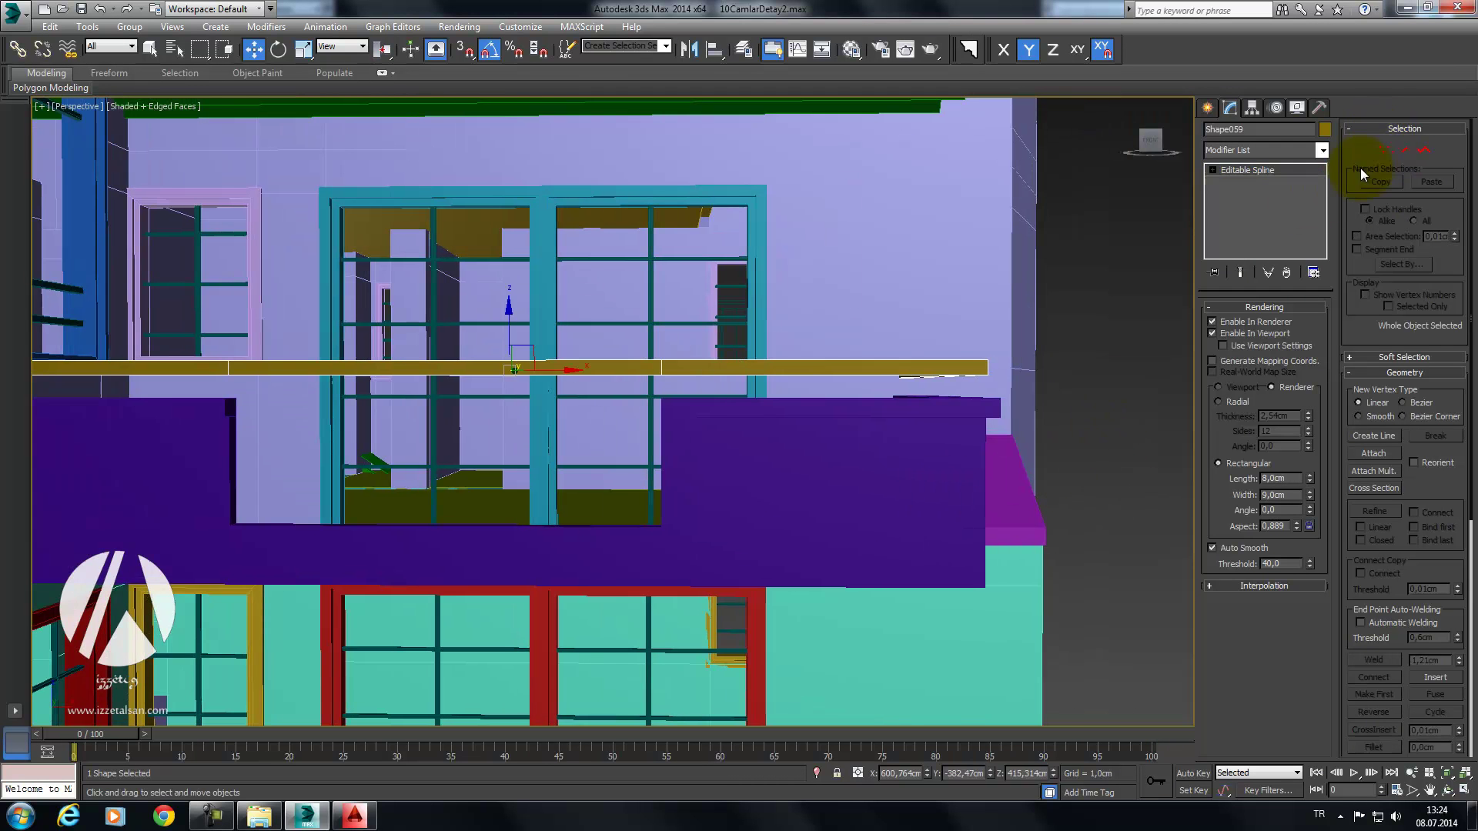
click(1052, 286)
key(f)
scroll(963, 357, up, 3)
middle_drag(963, 356, 893, 408)
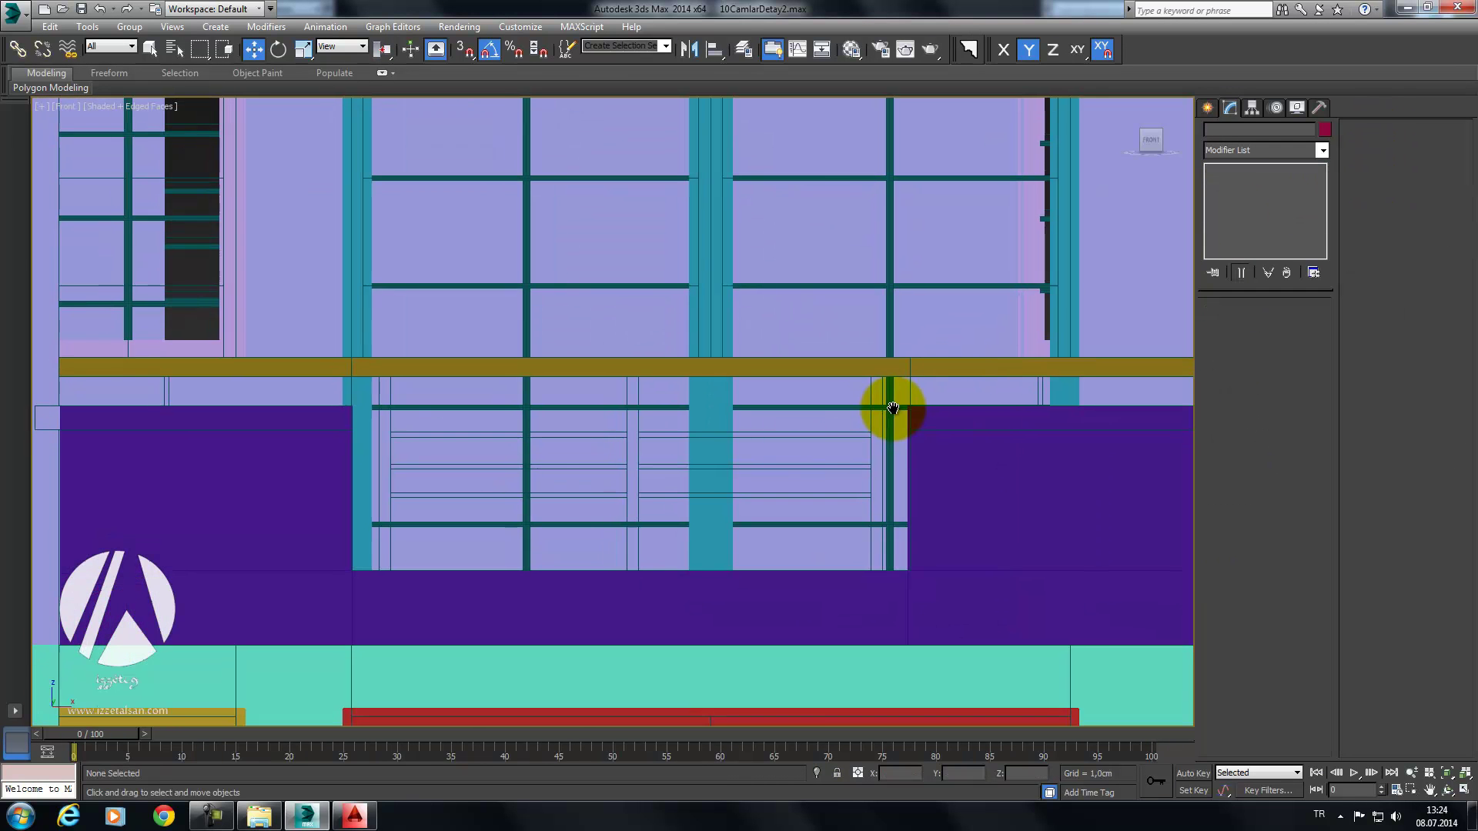
click(616, 433)
click(1422, 150)
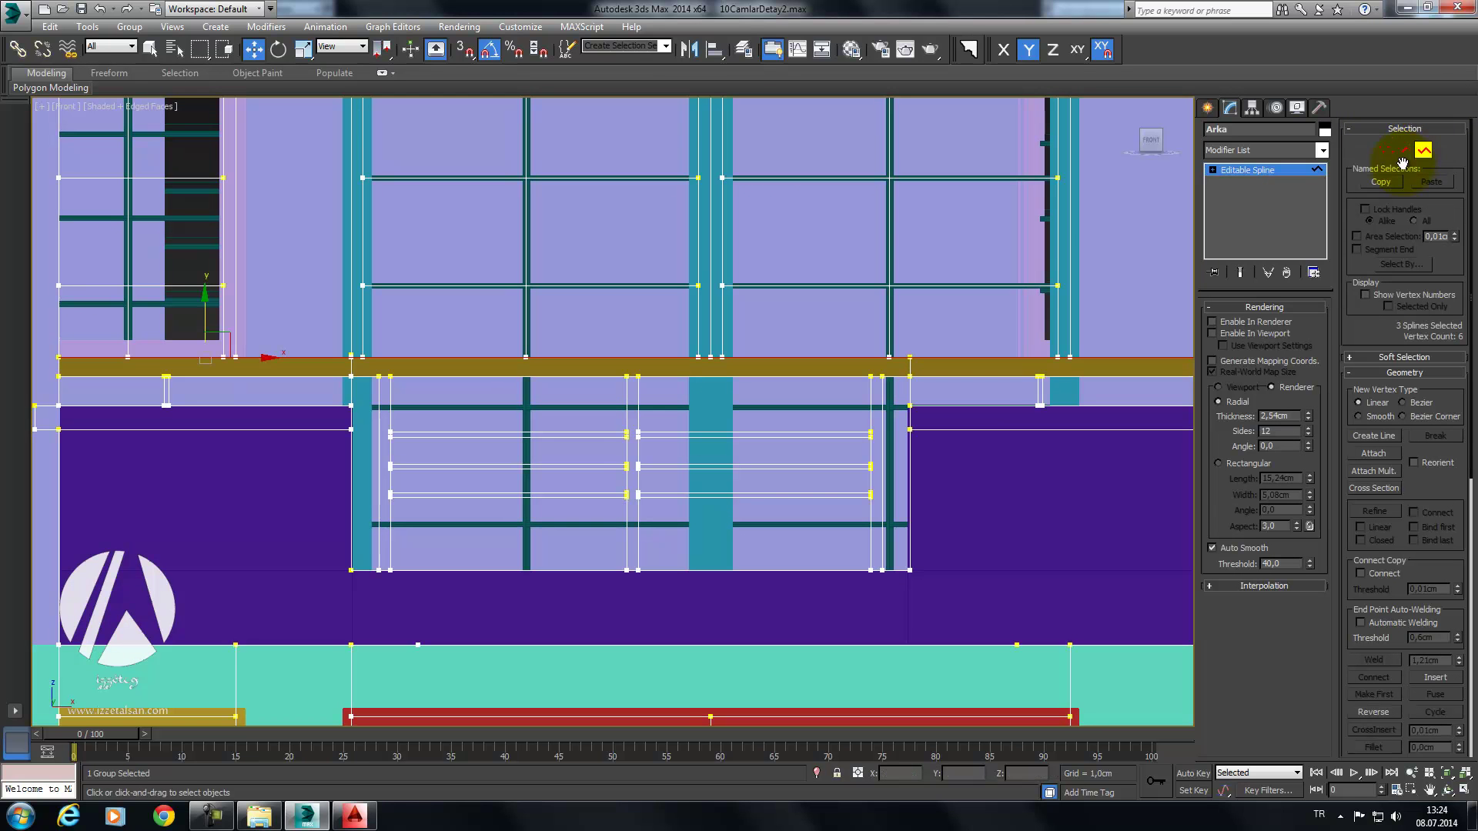
middle_drag(934, 423, 915, 457)
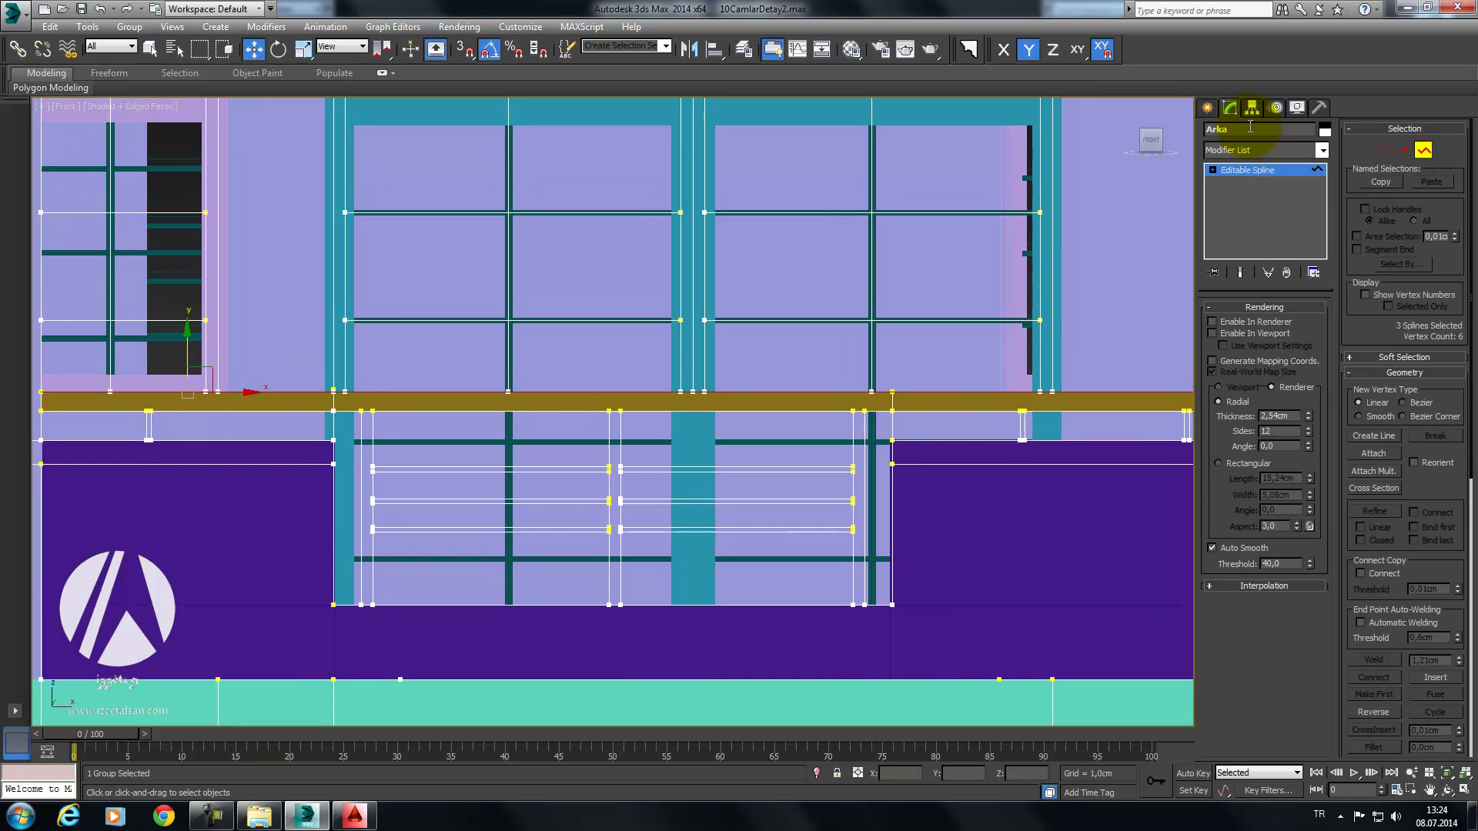
Step: Ctrl-select the eight balustrade splines: top rails, vertical posts, middle and bottom rails
click(818, 468)
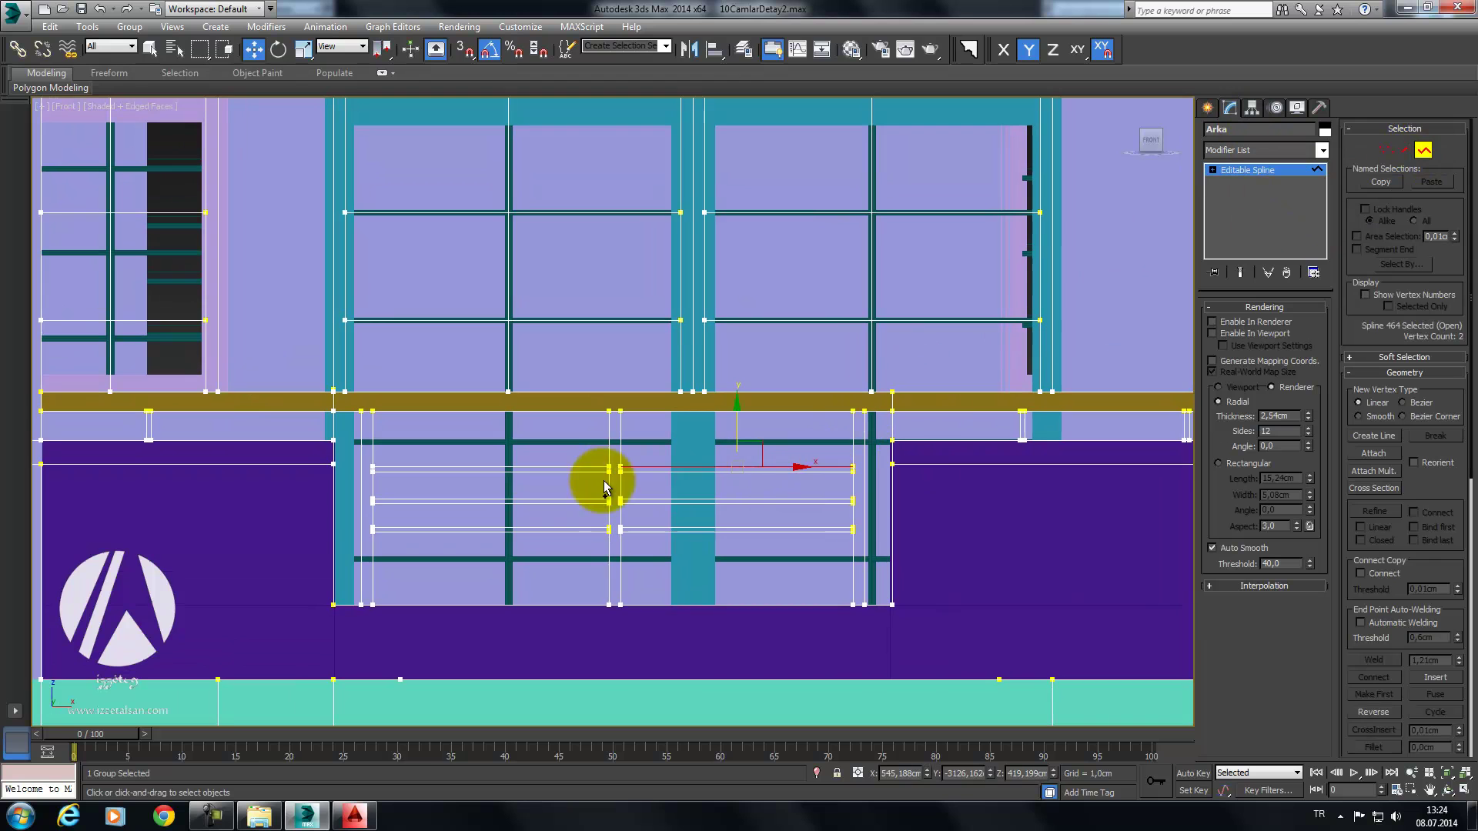
ctrl+click(554, 467)
ctrl+click(620, 446)
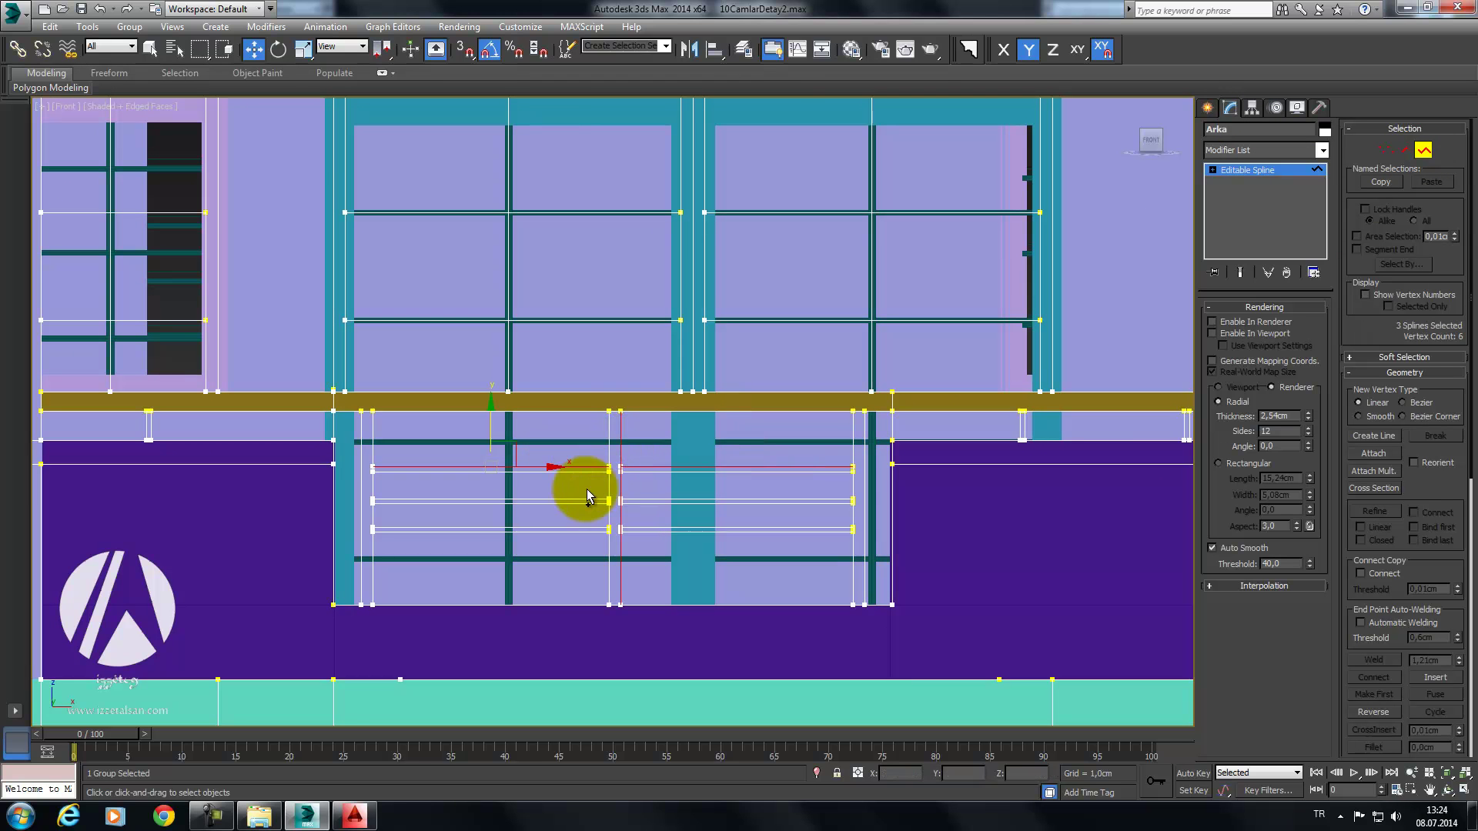
ctrl+click(563, 501)
ctrl+click(543, 529)
ctrl+click(642, 530)
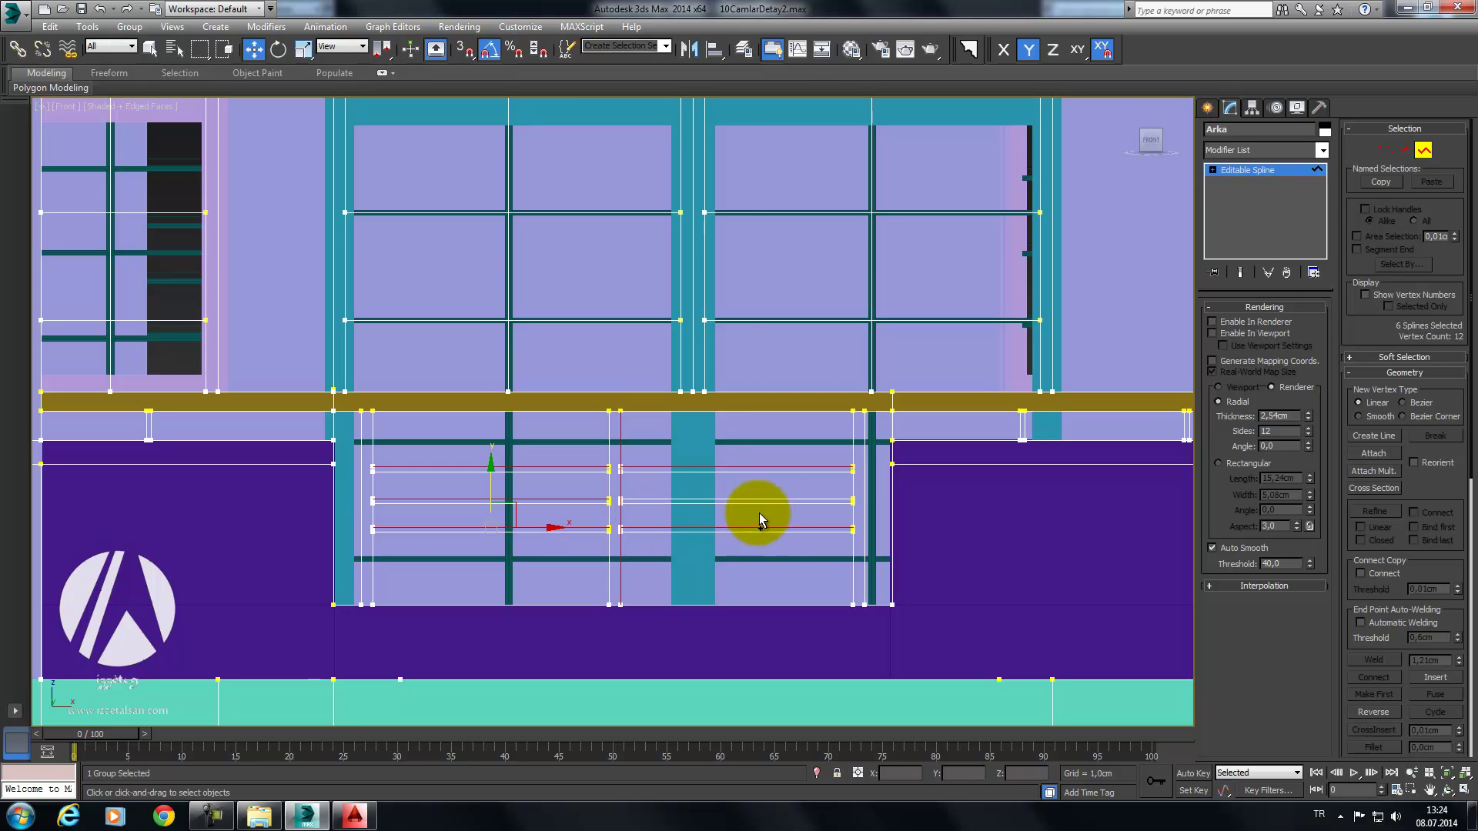
ctrl+click(851, 443)
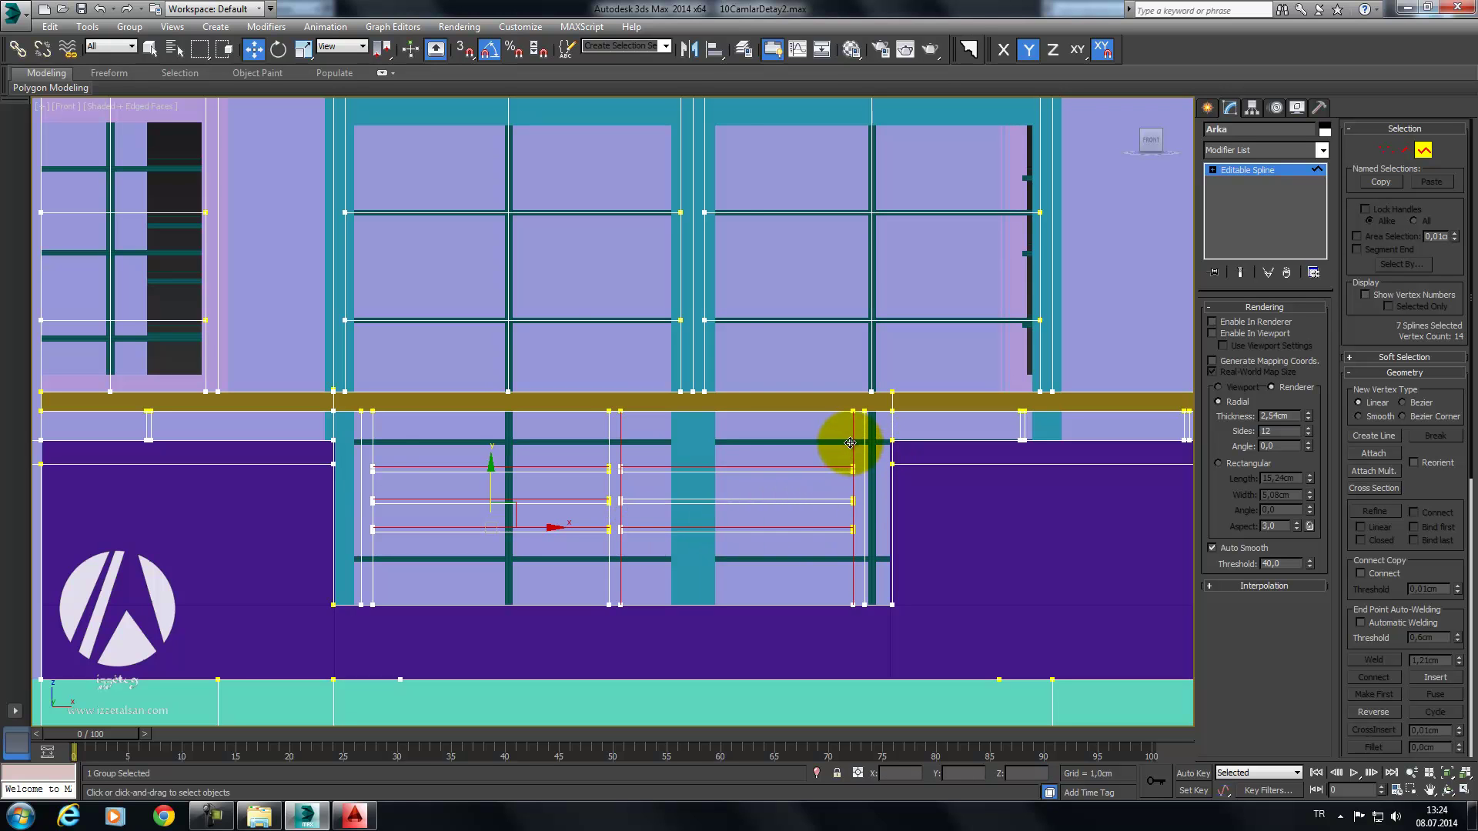
click(382, 457)
middle_drag(732, 452, 759, 452)
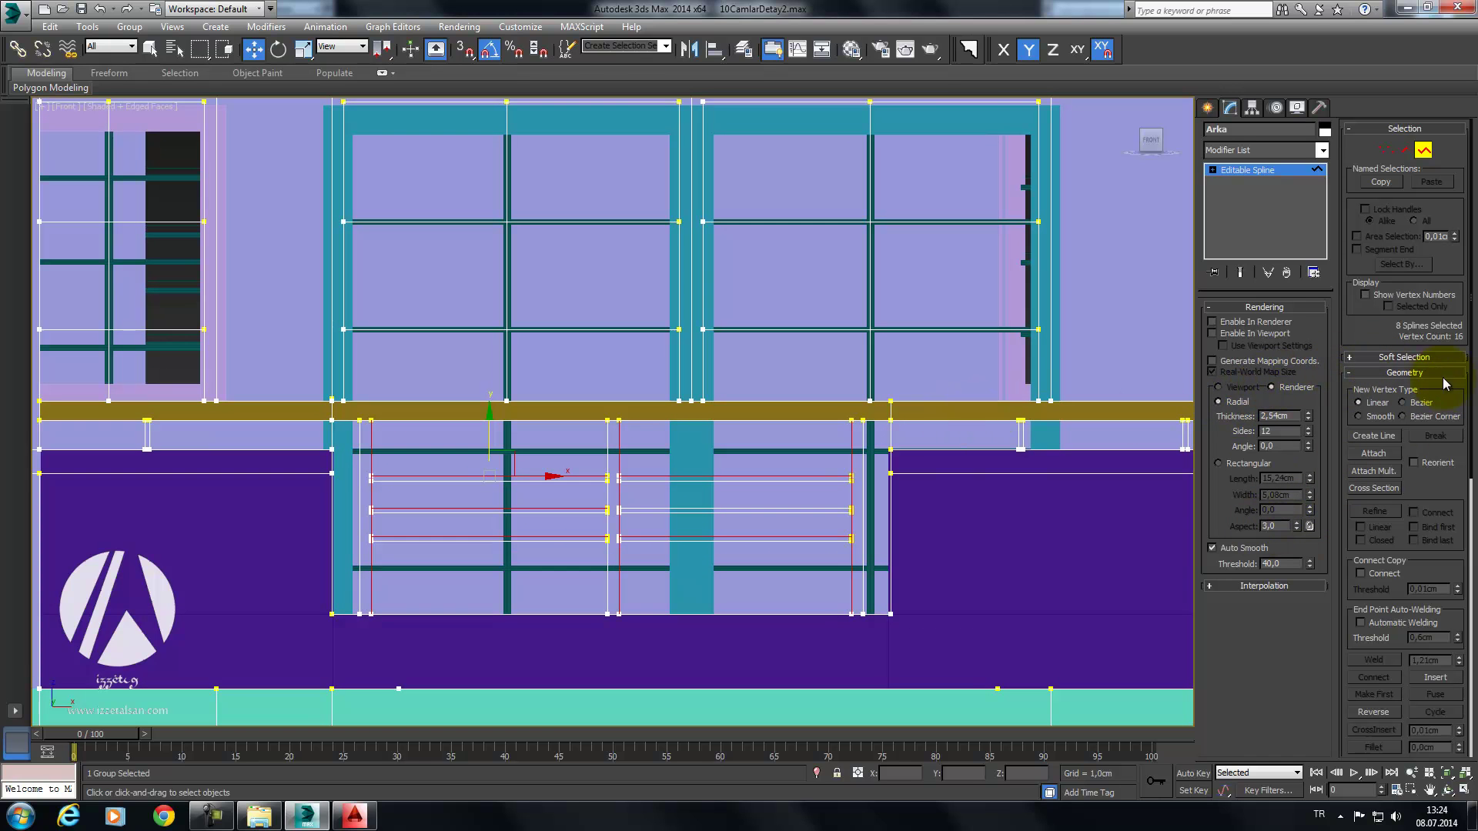
alt+middle_drag(924, 453, 884, 493)
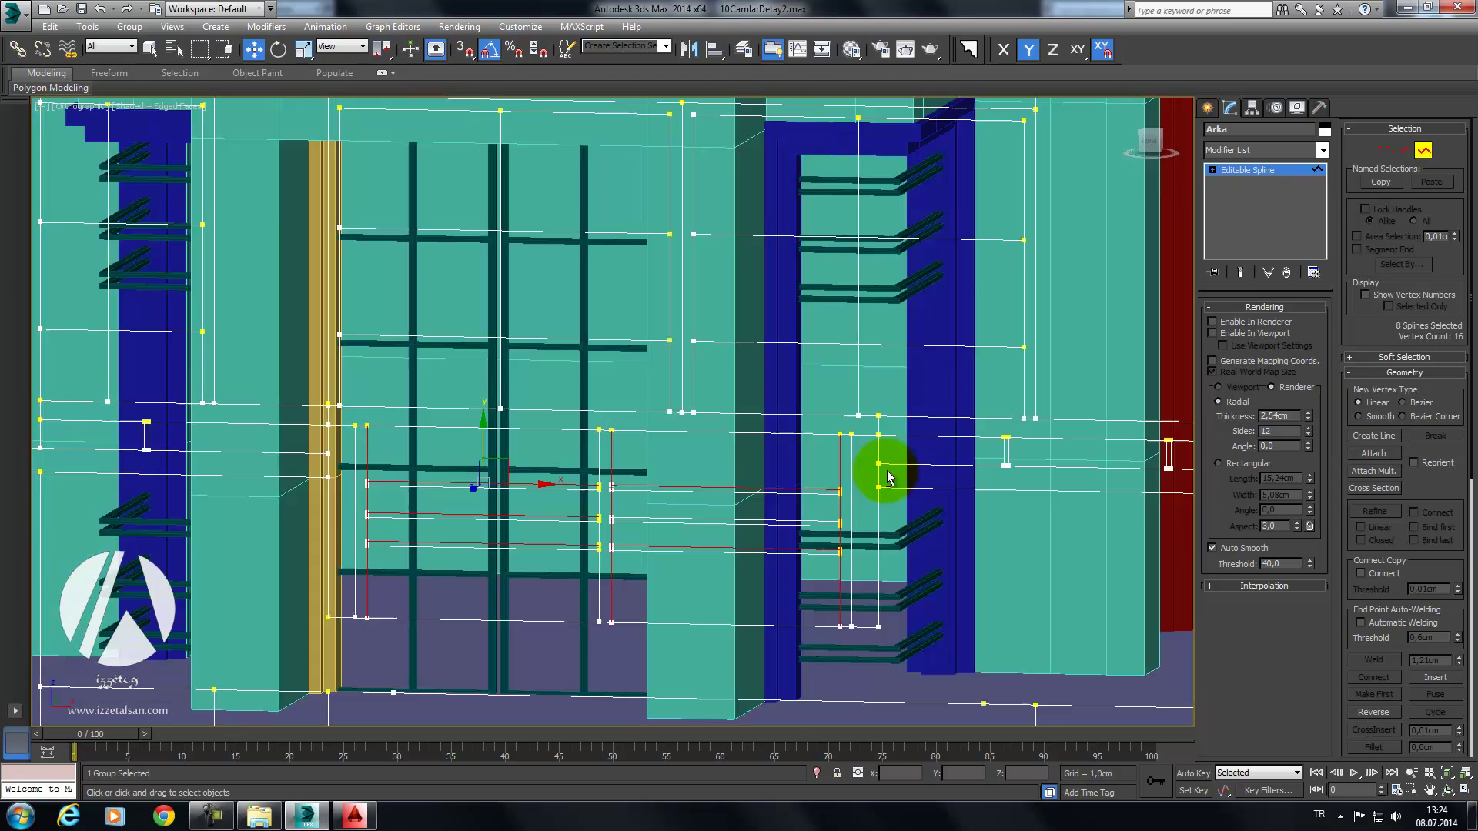
Step: Frame the selected railing splines in the Perspective view
key(p)
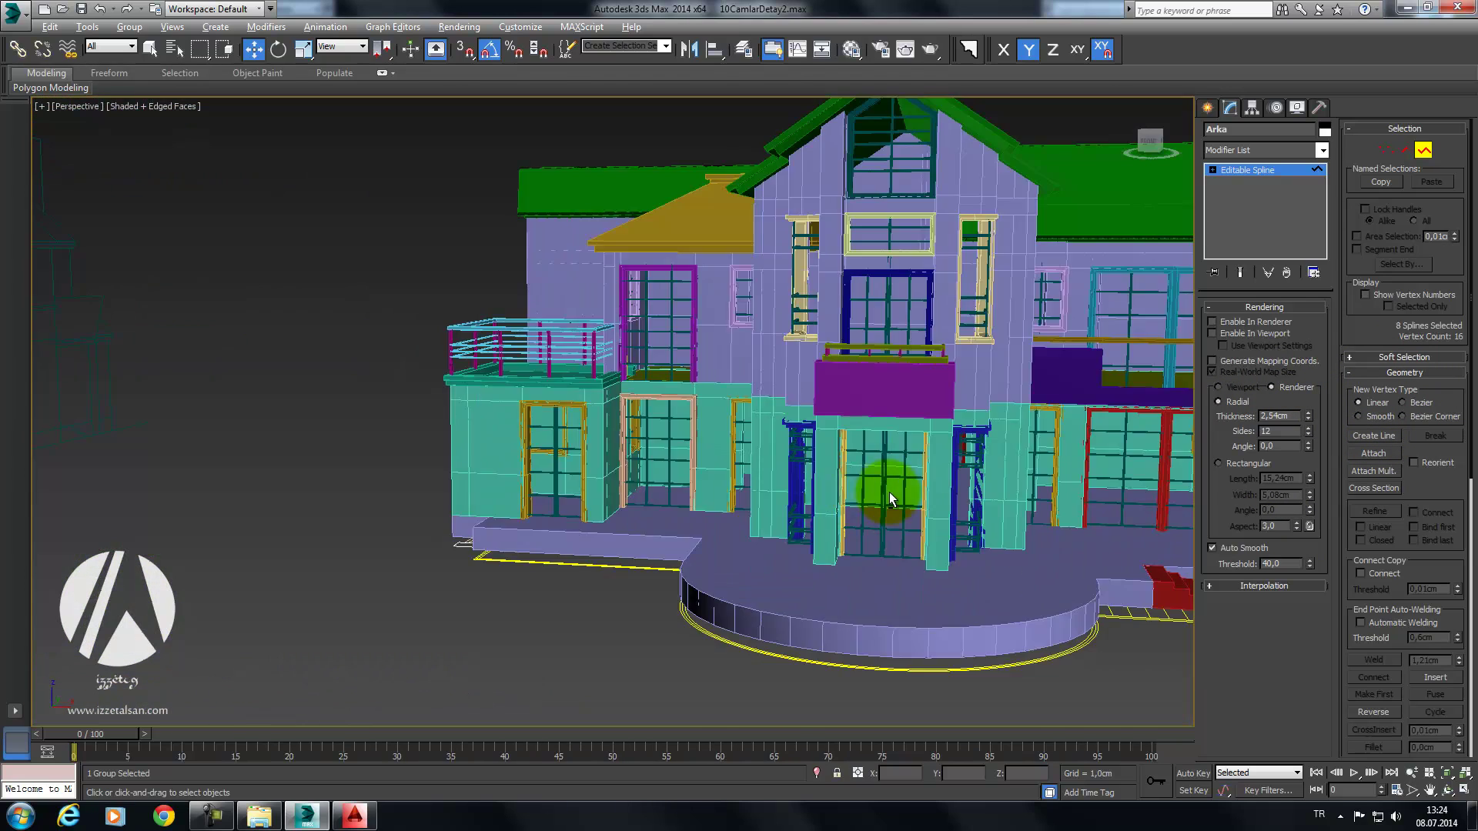
key(alt+q)
alt+middle_drag(819, 514, 773, 472)
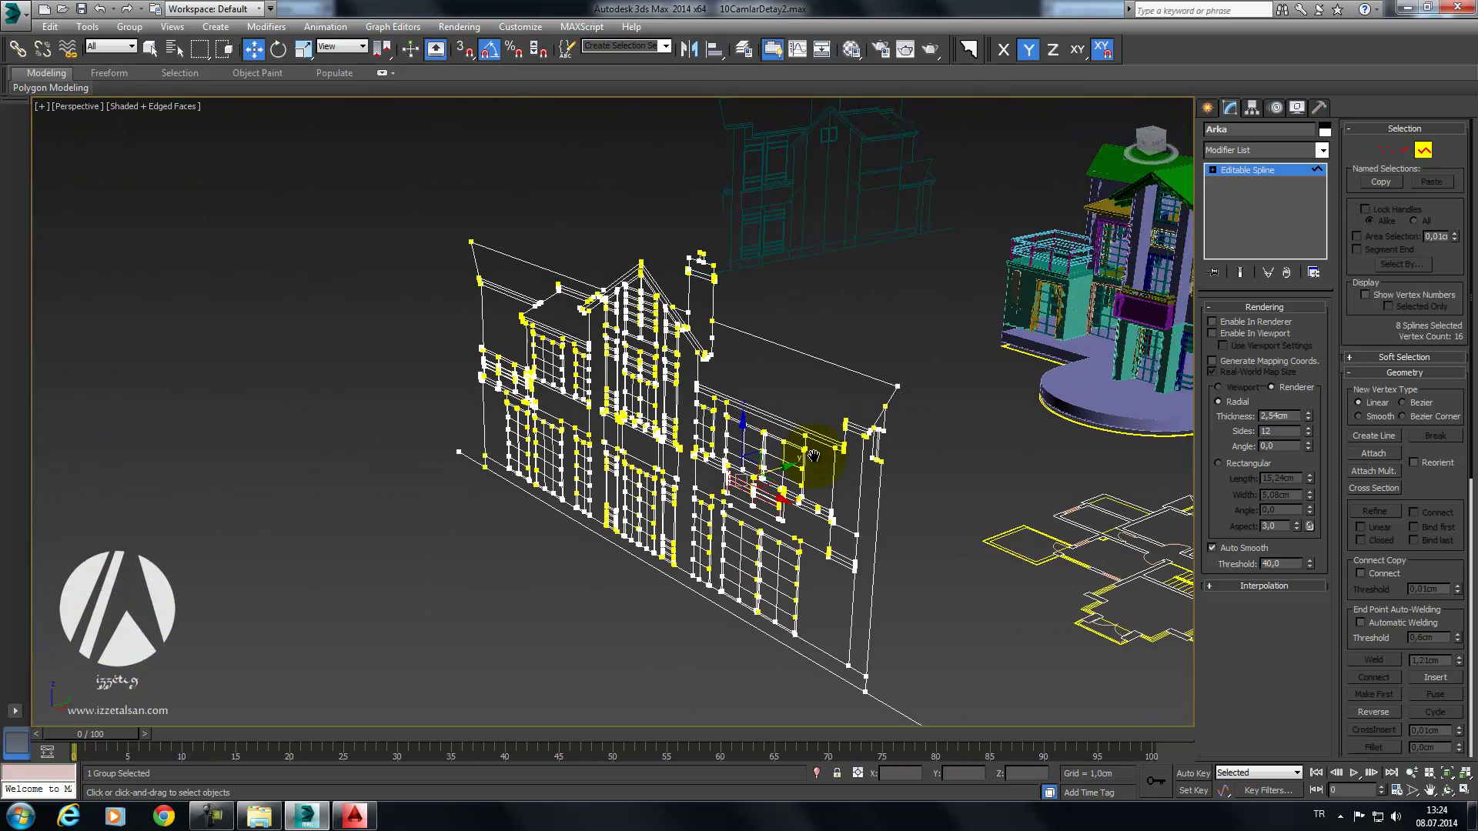
drag(772, 476, 962, 419)
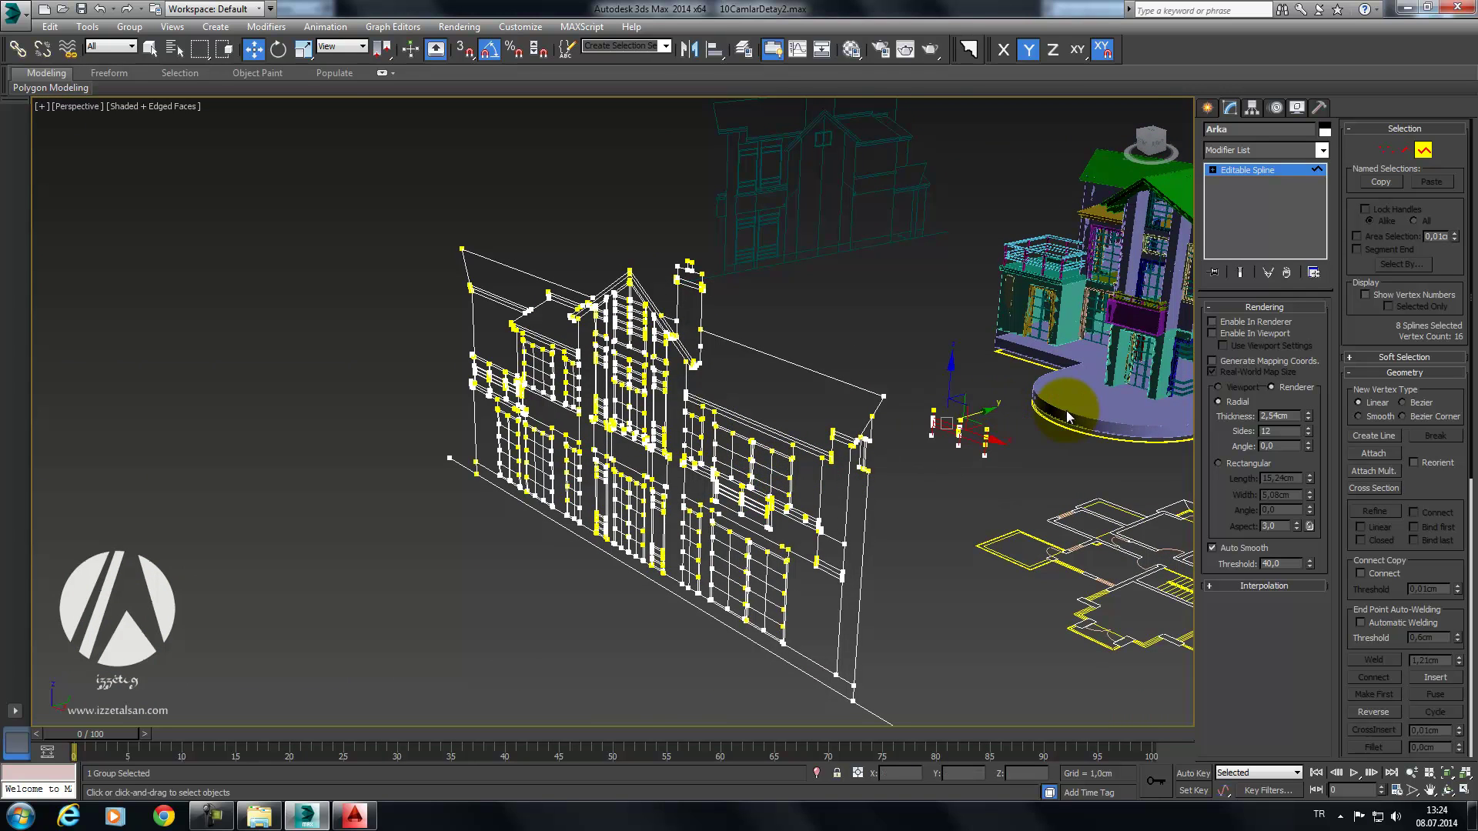
alt+middle_drag(963, 419, 923, 438)
Step: Detach the selected railing splines into a separate shape, Shape060
click(1426, 152)
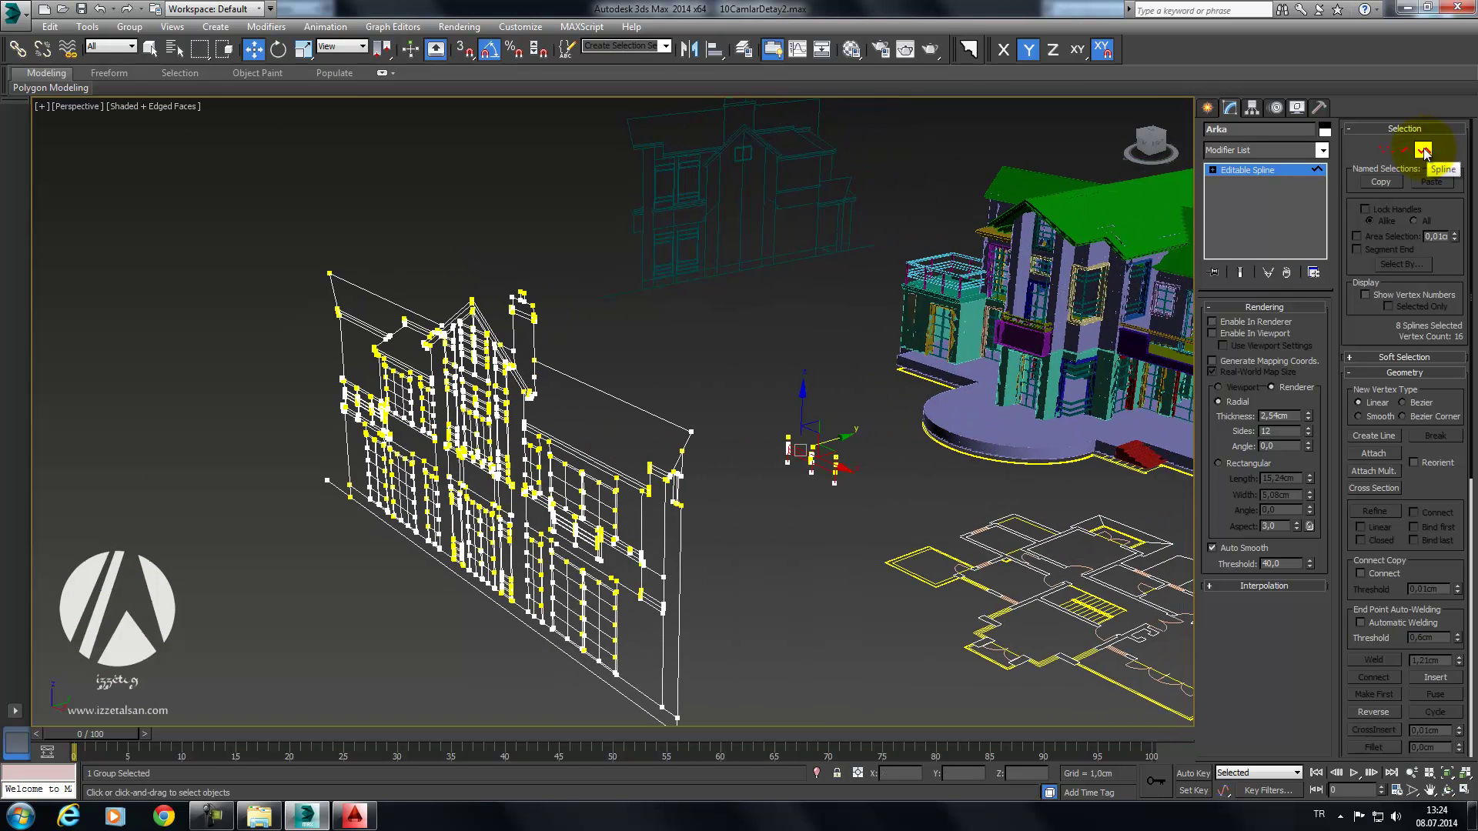
scroll(1419, 429, down, 3)
scroll(1385, 560, down, 2)
scroll(1378, 579, down, 2)
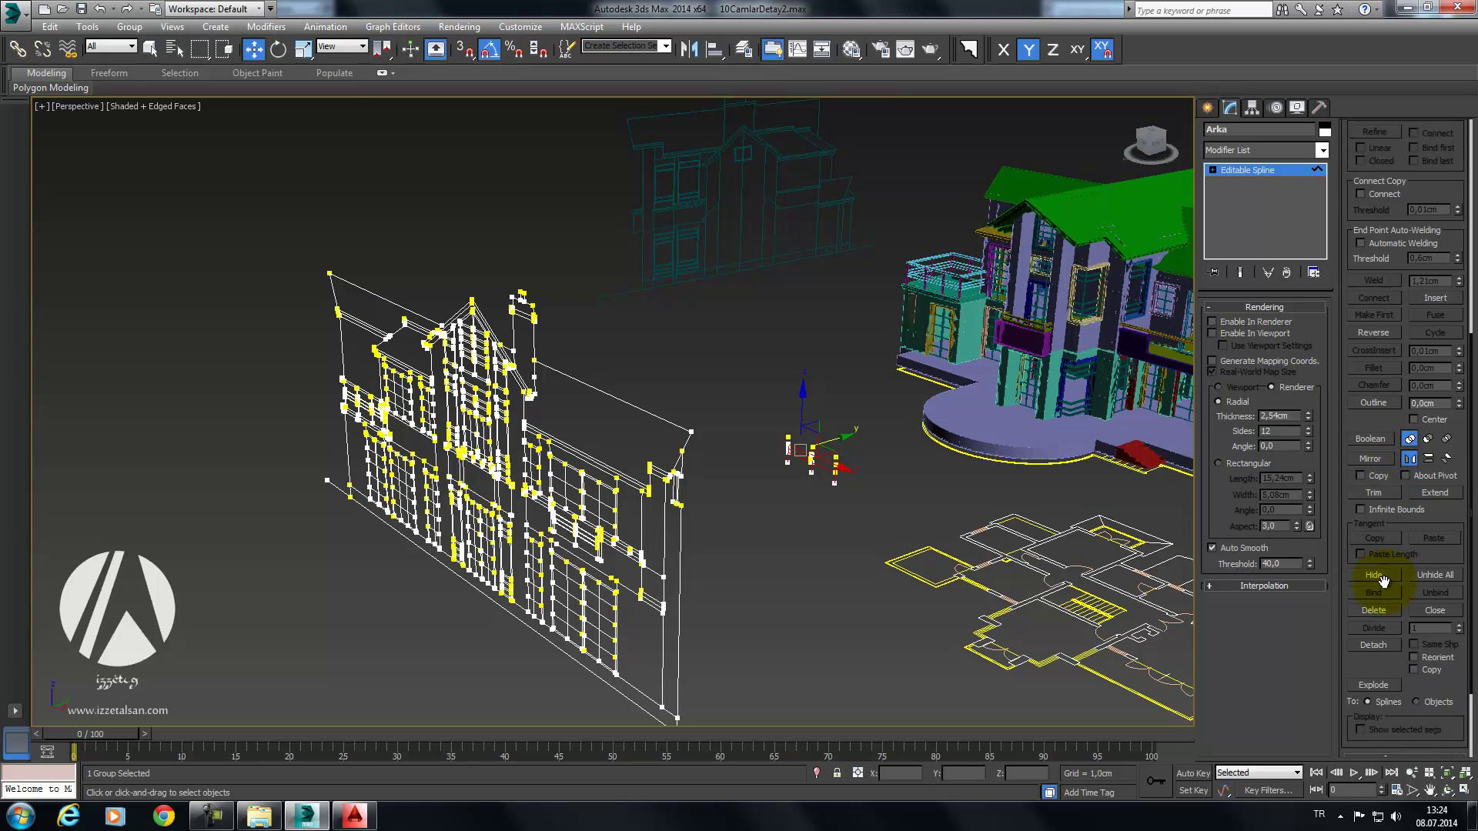
click(1379, 639)
click(799, 411)
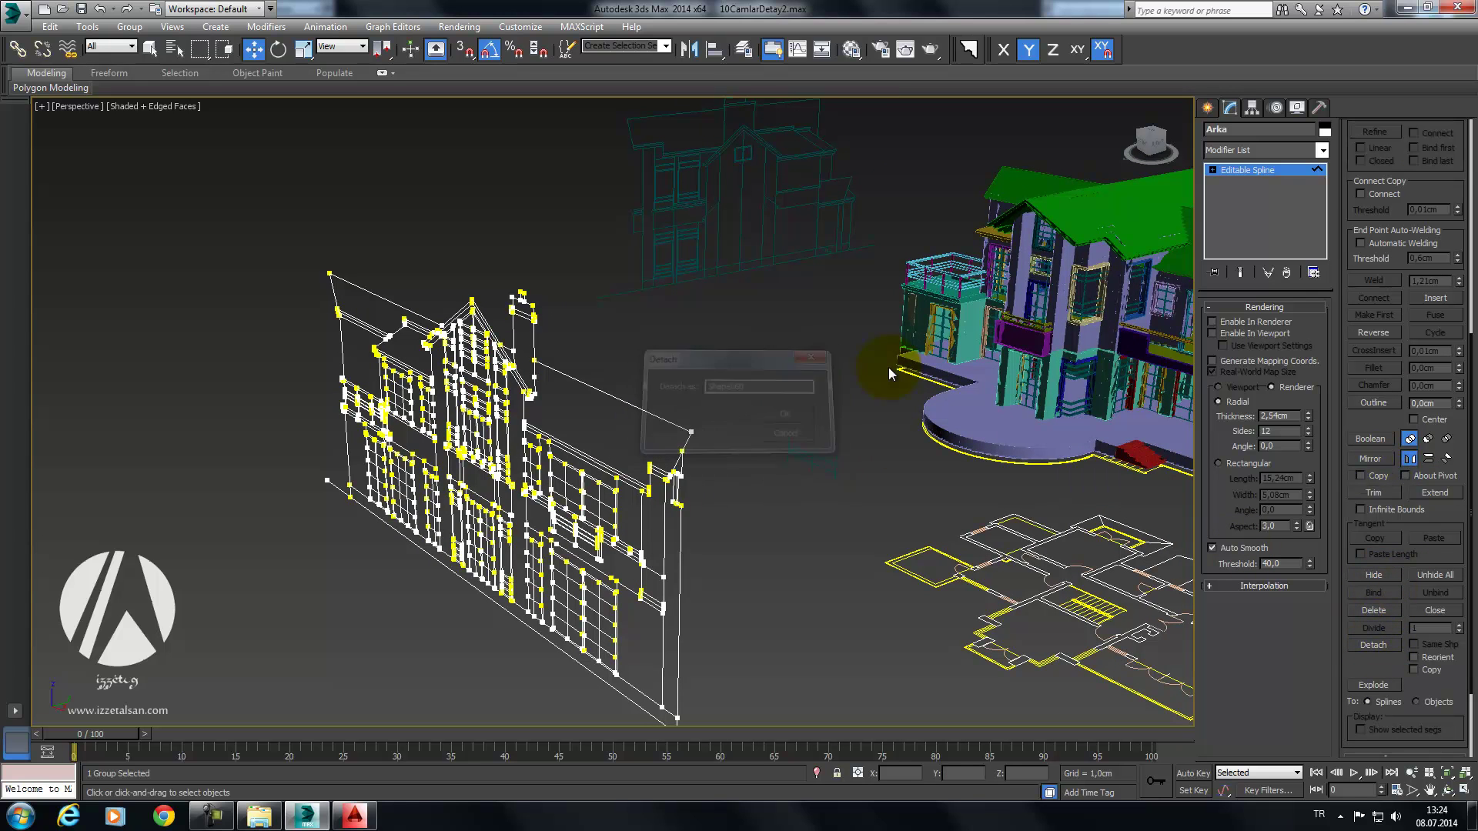
Step: Select Shape060 and move it toward the house
click(783, 400)
click(804, 454)
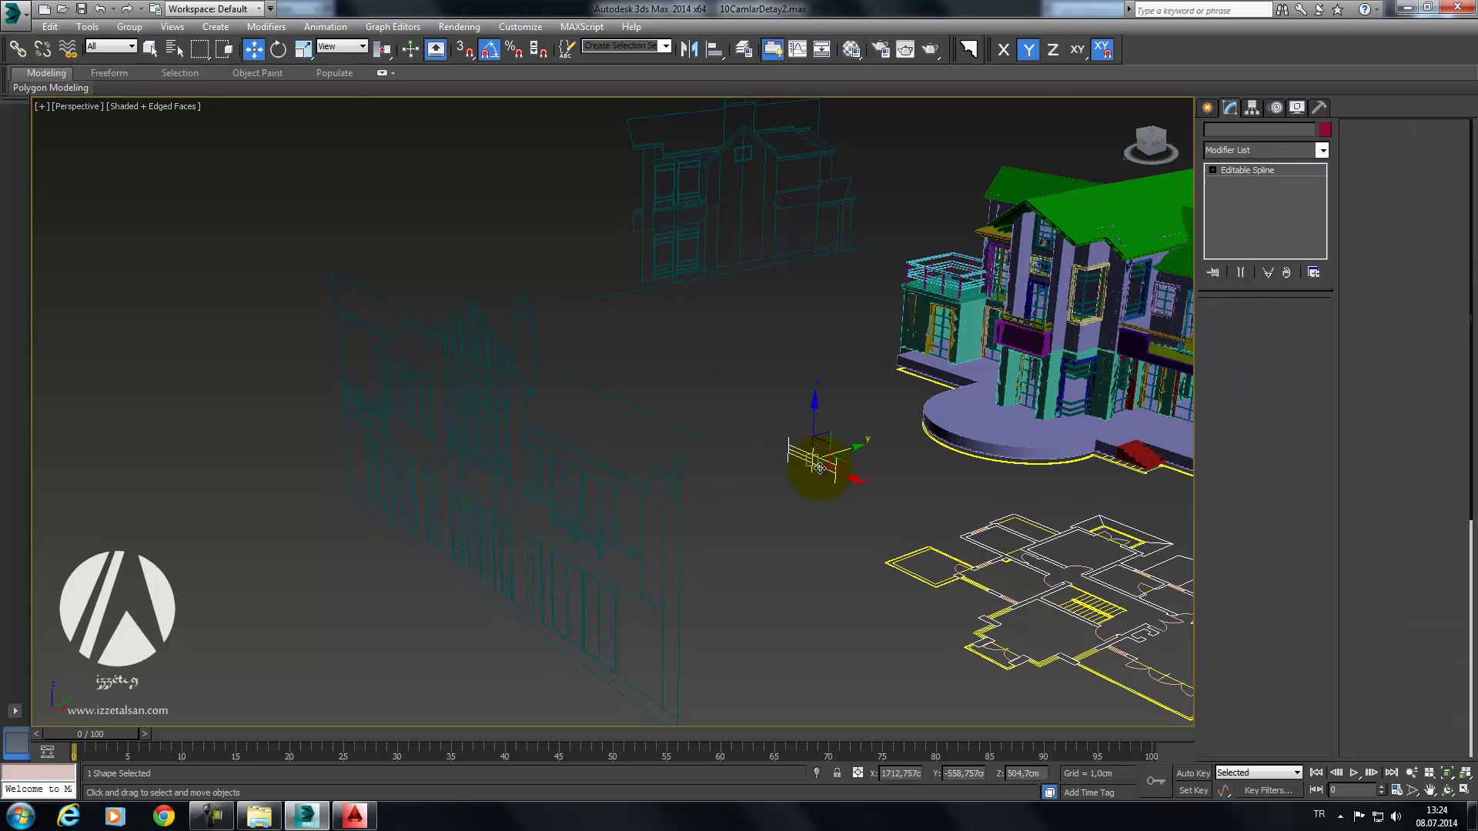
drag(819, 445, 914, 425)
scroll(914, 425, up, 5)
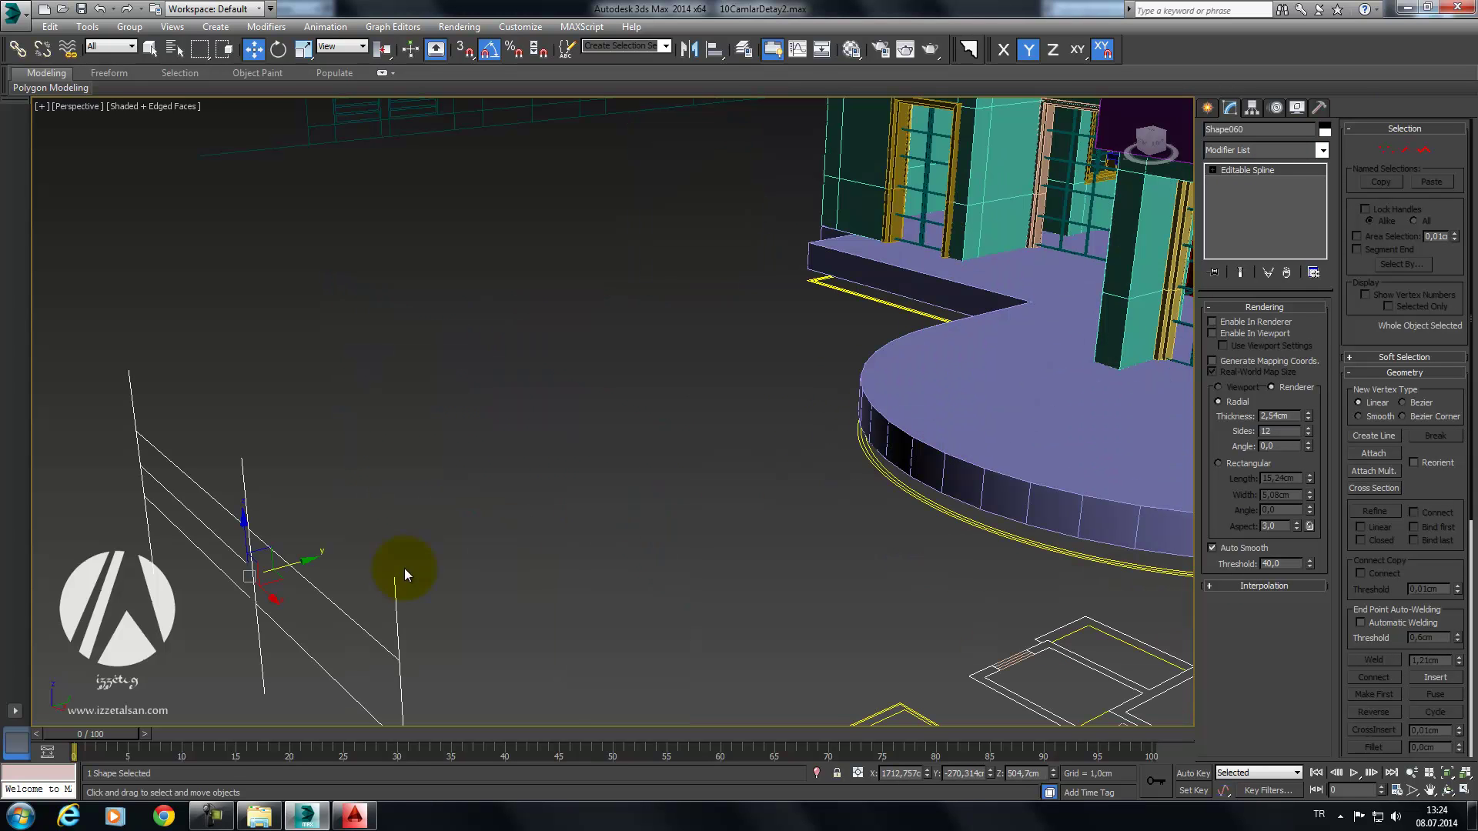
drag(296, 564, 988, 358)
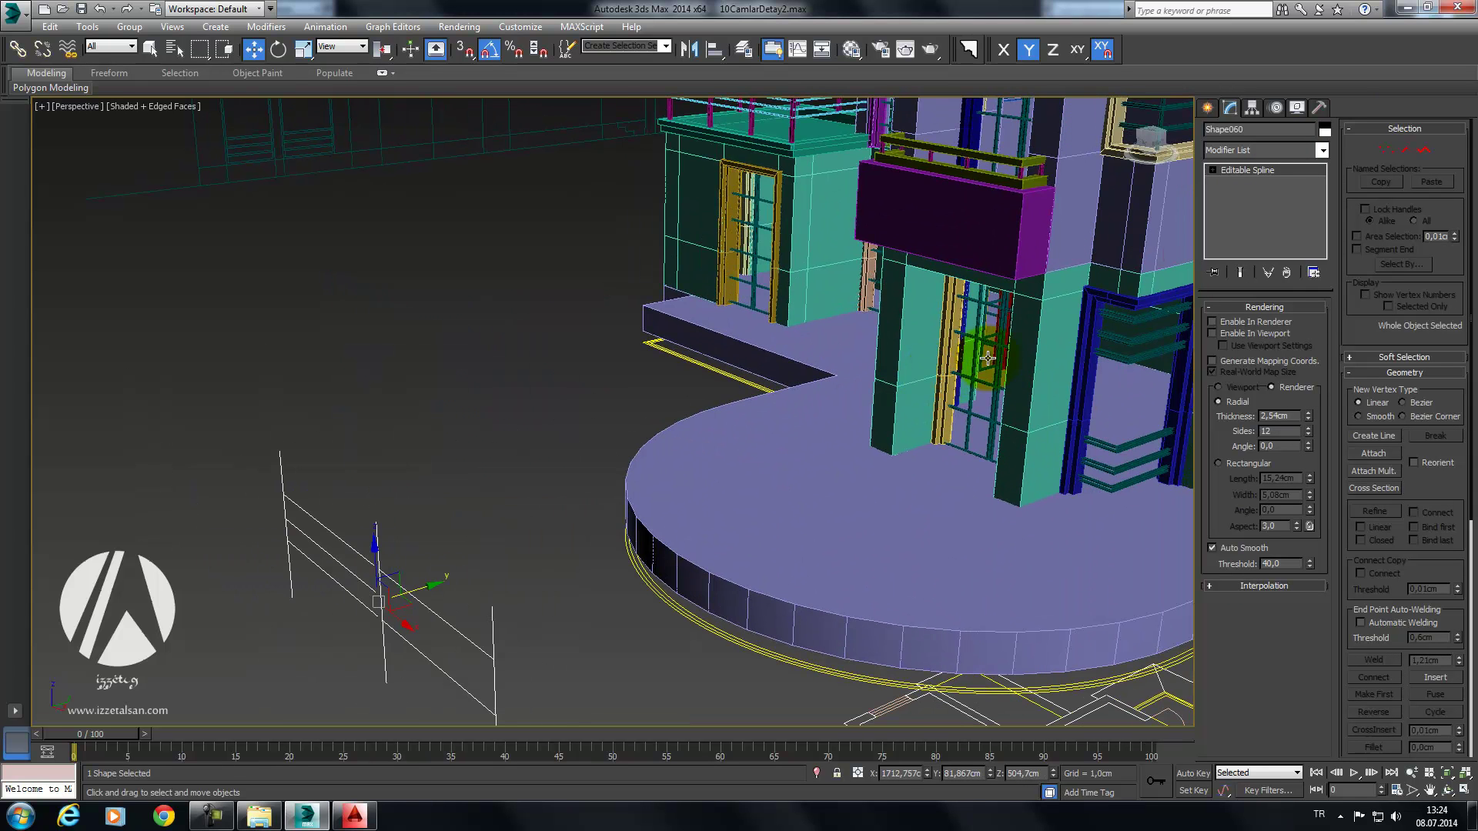
Step: Render Shape060 in the viewport with a rectangular 2 × 3 cm profile
click(1258, 334)
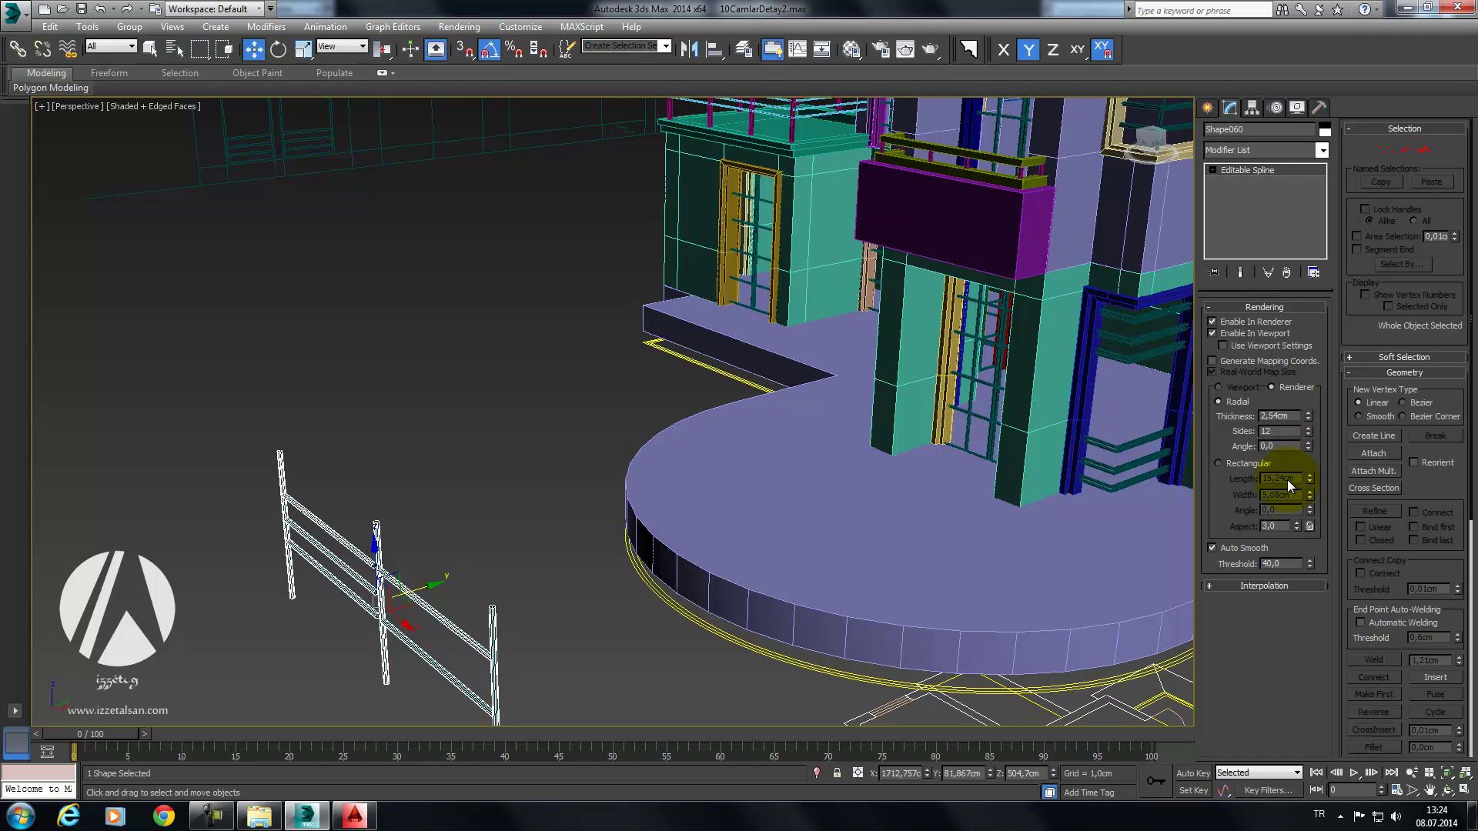
click(1219, 464)
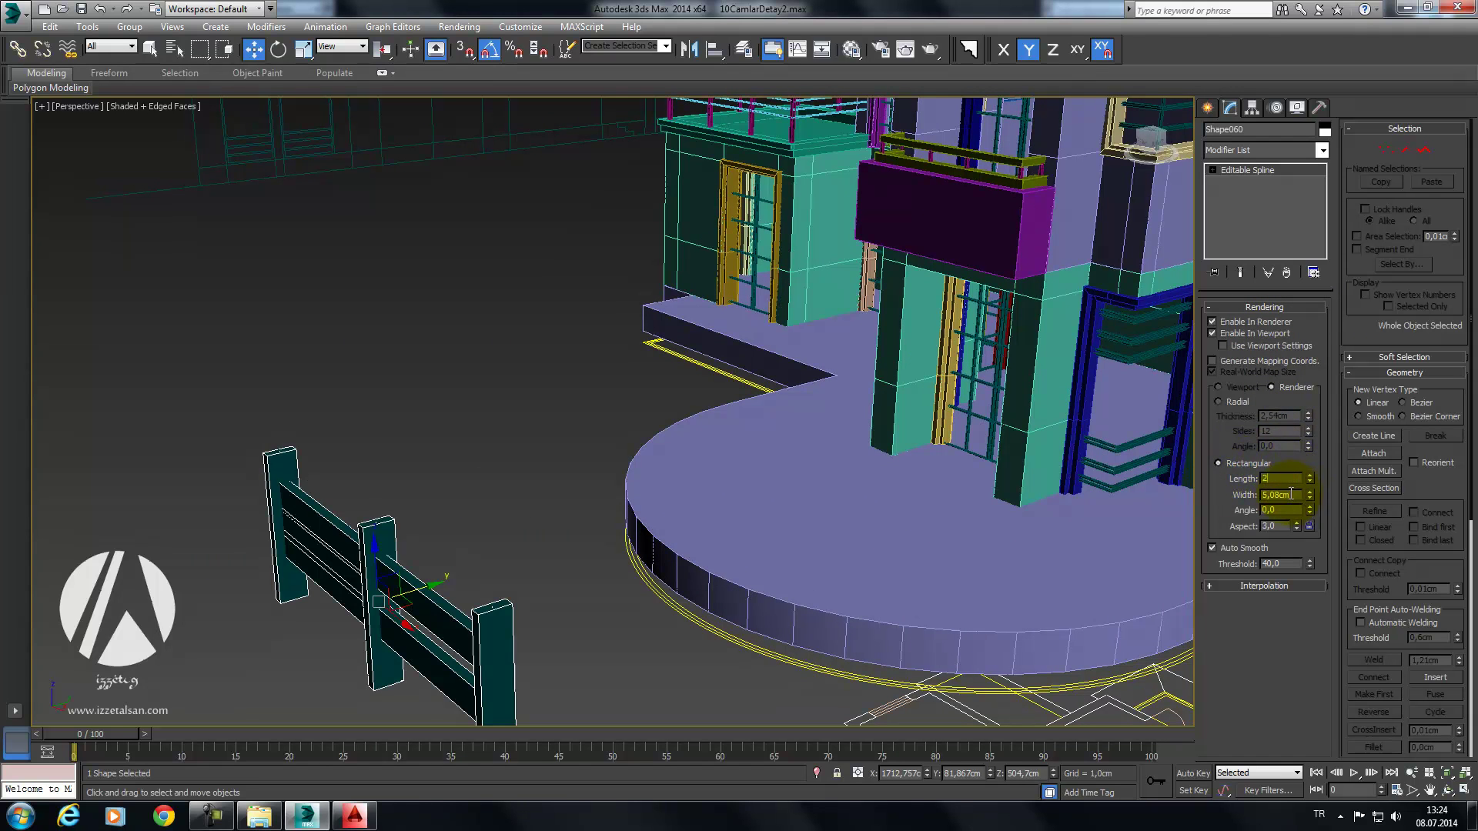
key(Tab)
text(3)
key(Tab)
Step: Move the railing up onto the upper balcony and check its placement
drag(462, 578, 993, 354)
scroll(962, 354, up, 2)
scroll(785, 420, up, 2)
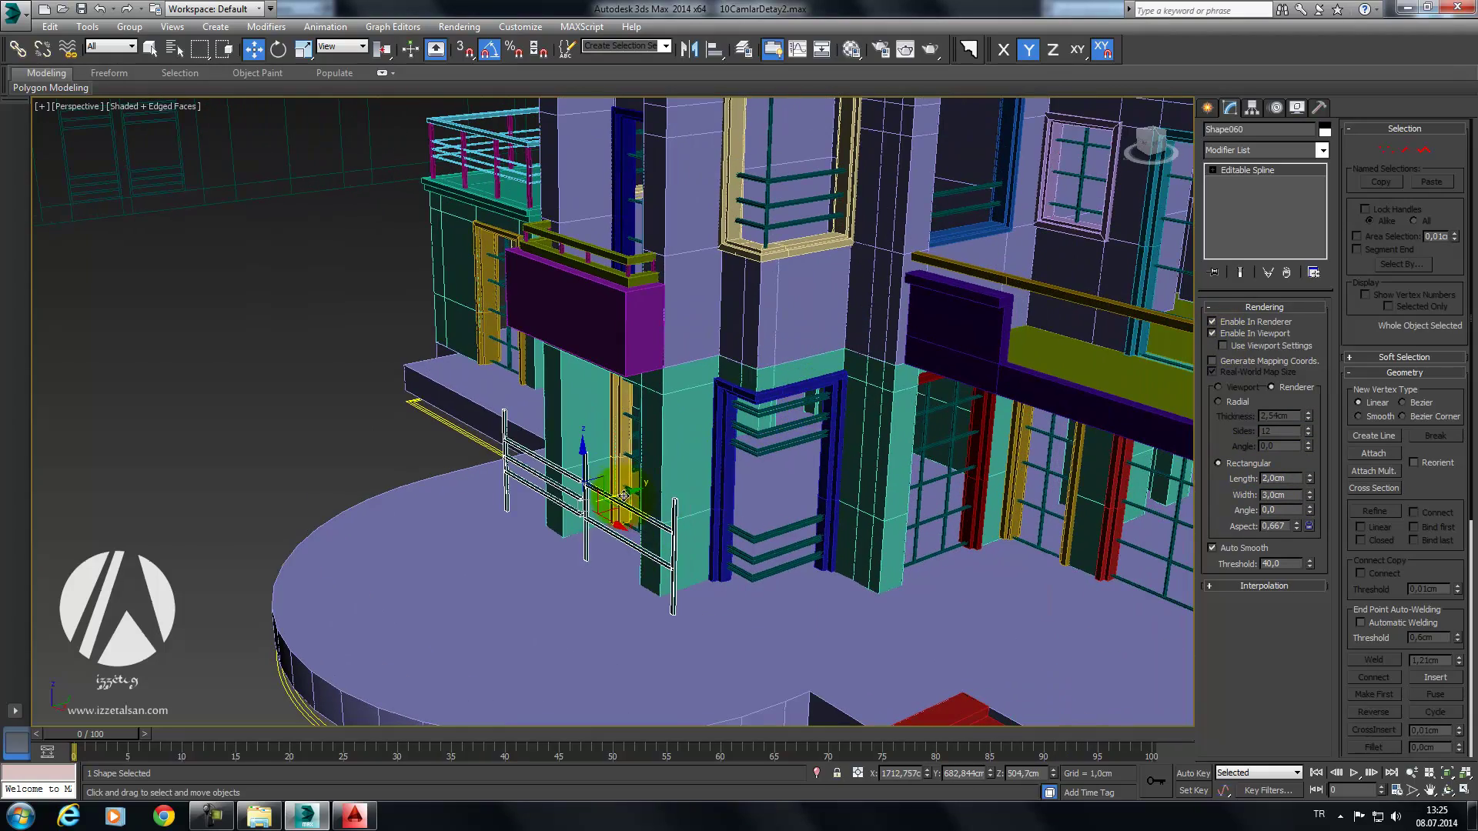
drag(608, 492, 1135, 354)
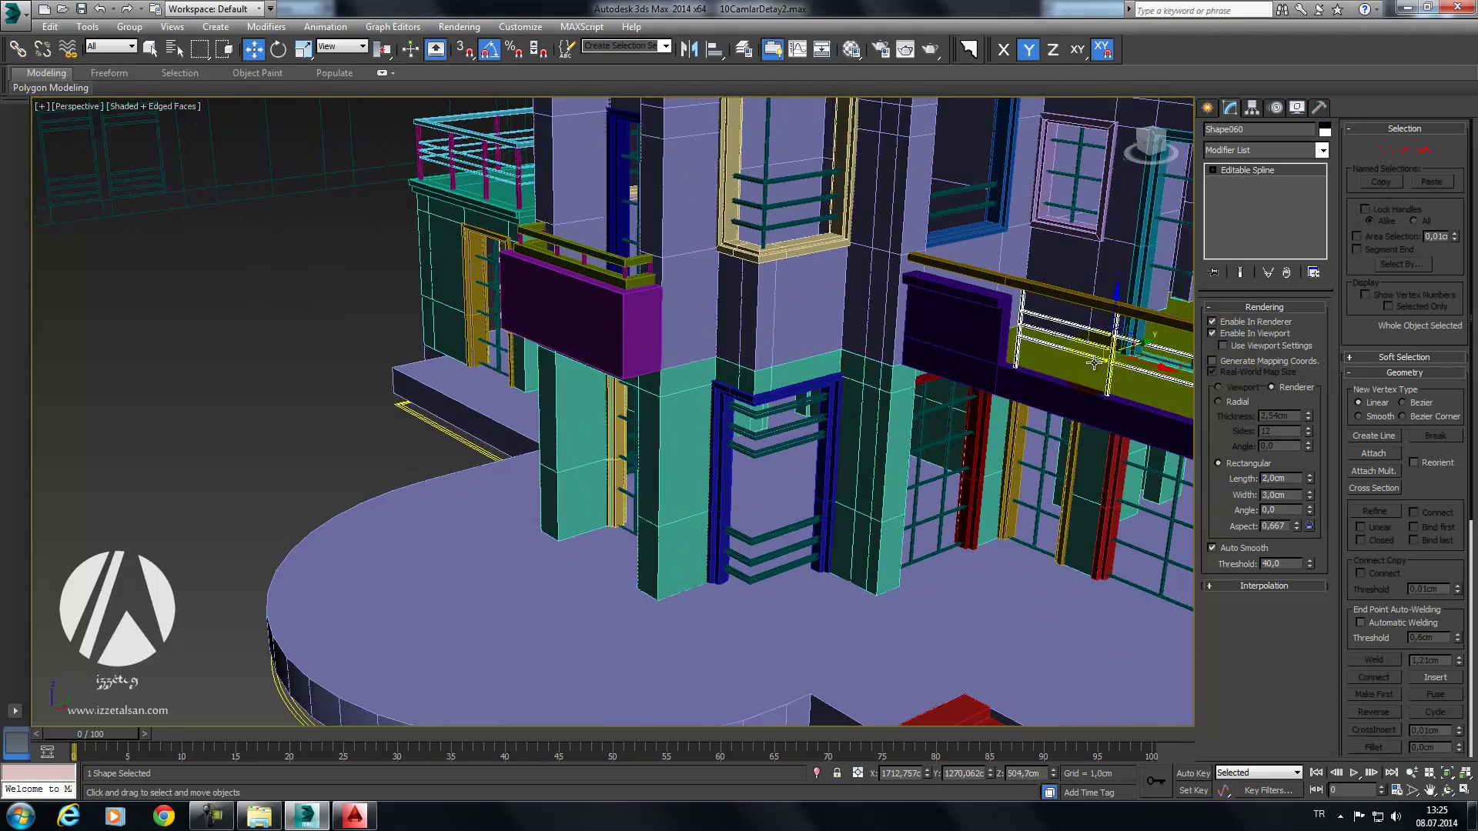
alt+middle_drag(1135, 354, 1001, 370)
scroll(995, 381, up, 5)
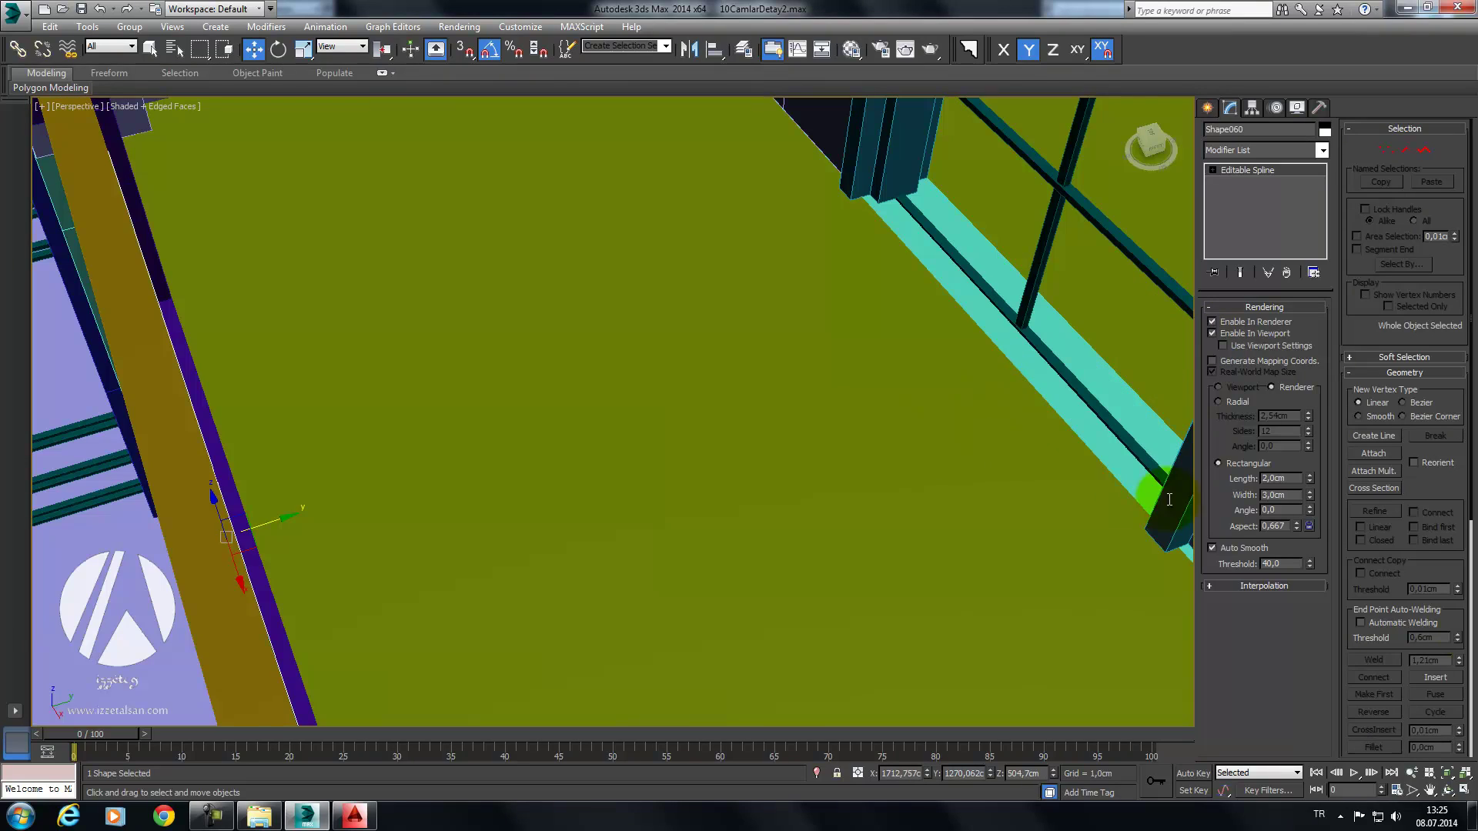
click(1413, 779)
mouse_move(710, 561)
alt+middle_down()
mouse_move(727, 447)
mouse_move(840, 383)
mouse_move(908, 377)
alt+middle_up()
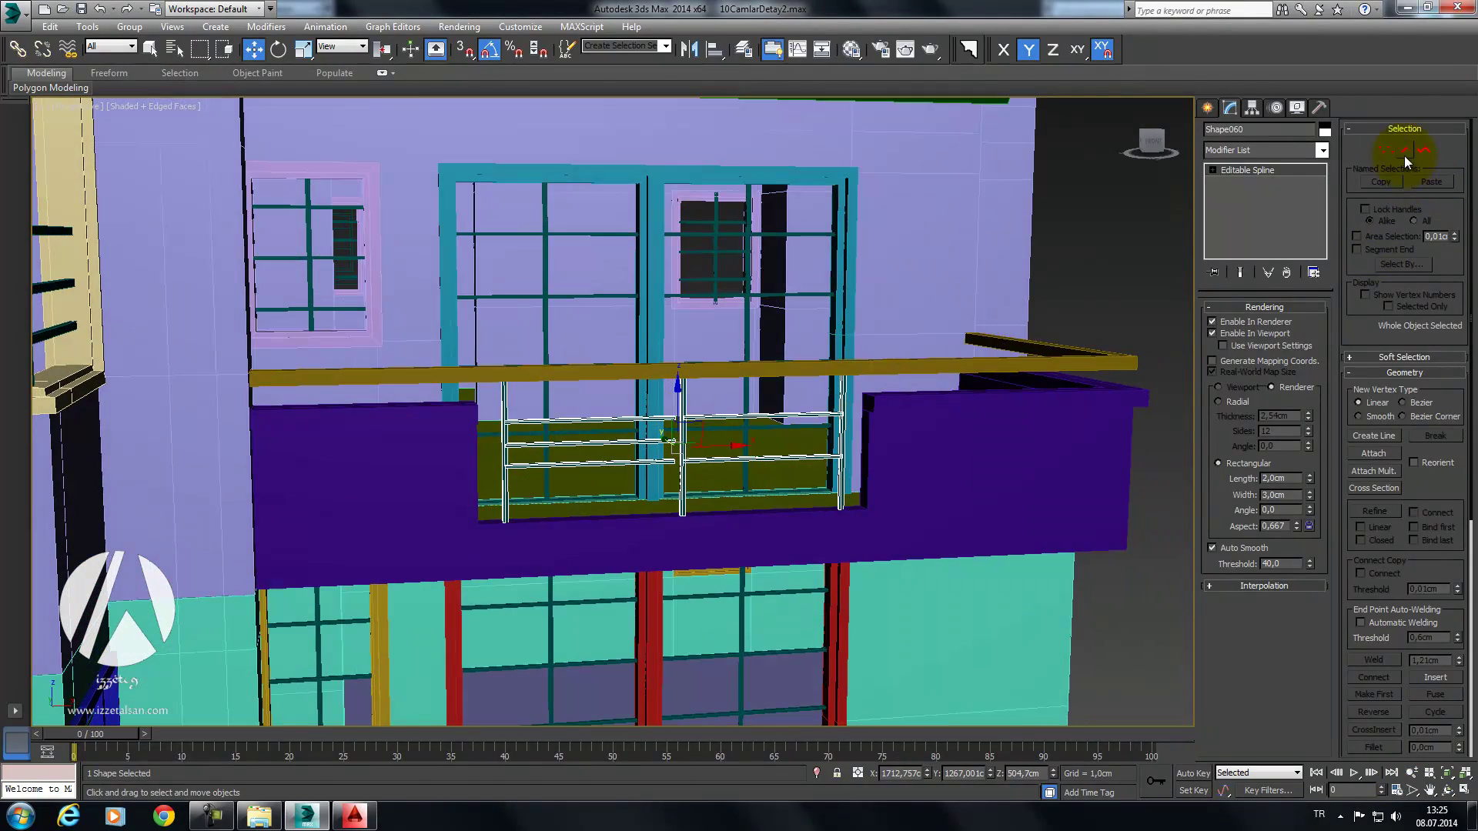
Step: Select Shape060's middle rail at Vertex level and zoom in on the balcony railing
click(647, 442)
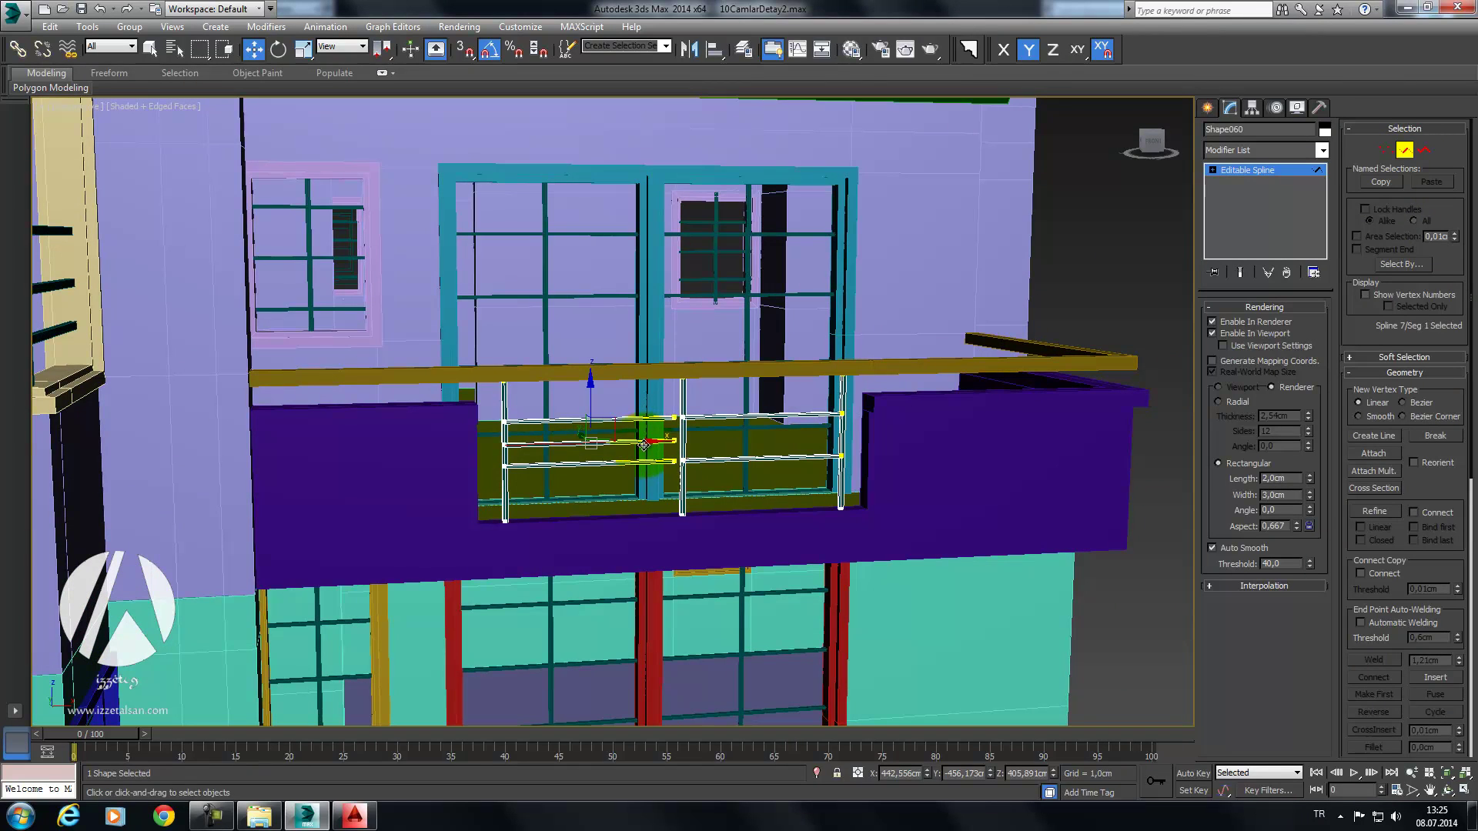
click(1387, 148)
click(675, 440)
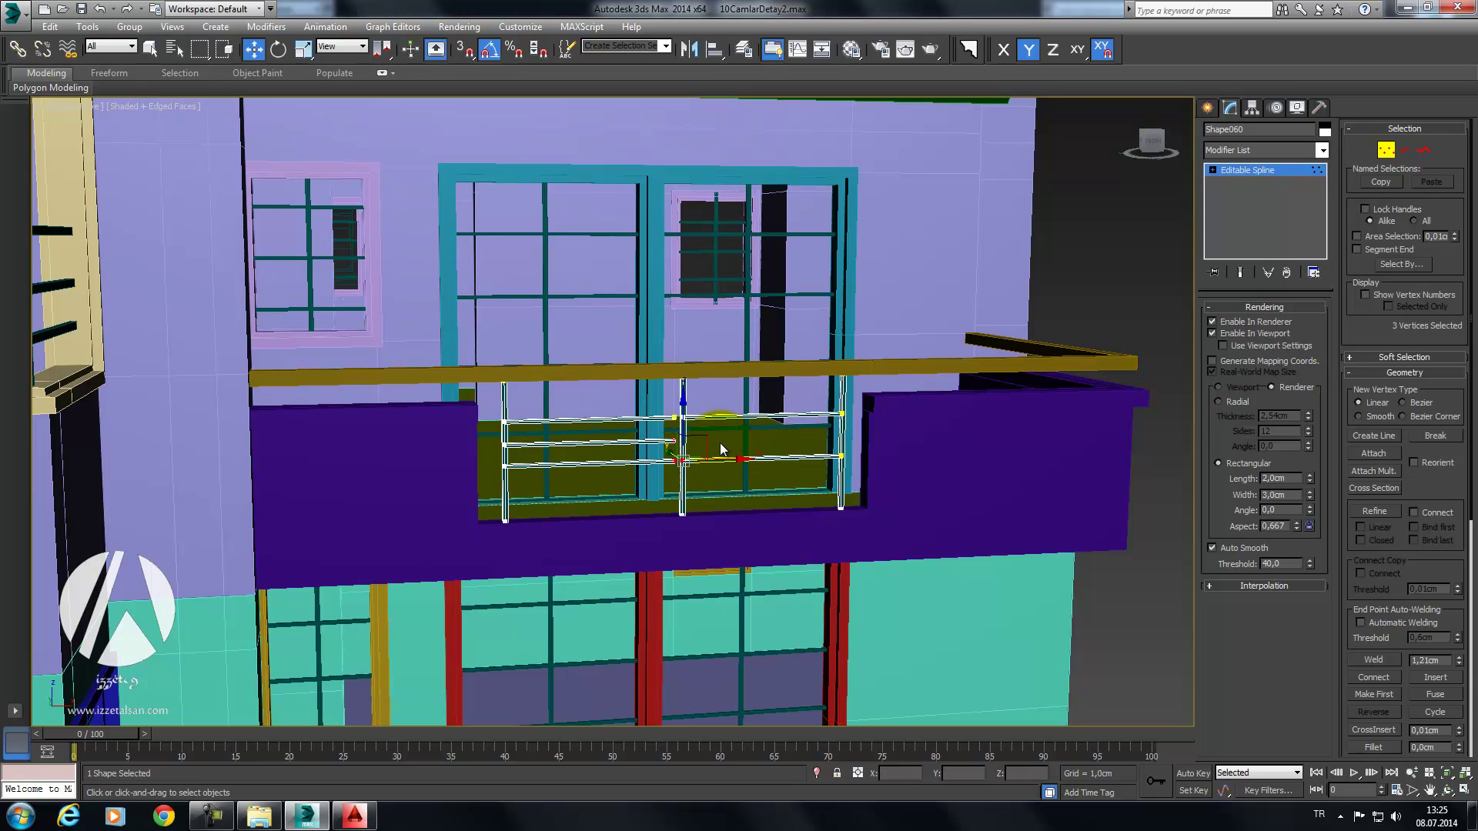
alt+middle_drag(750, 461, 921, 582)
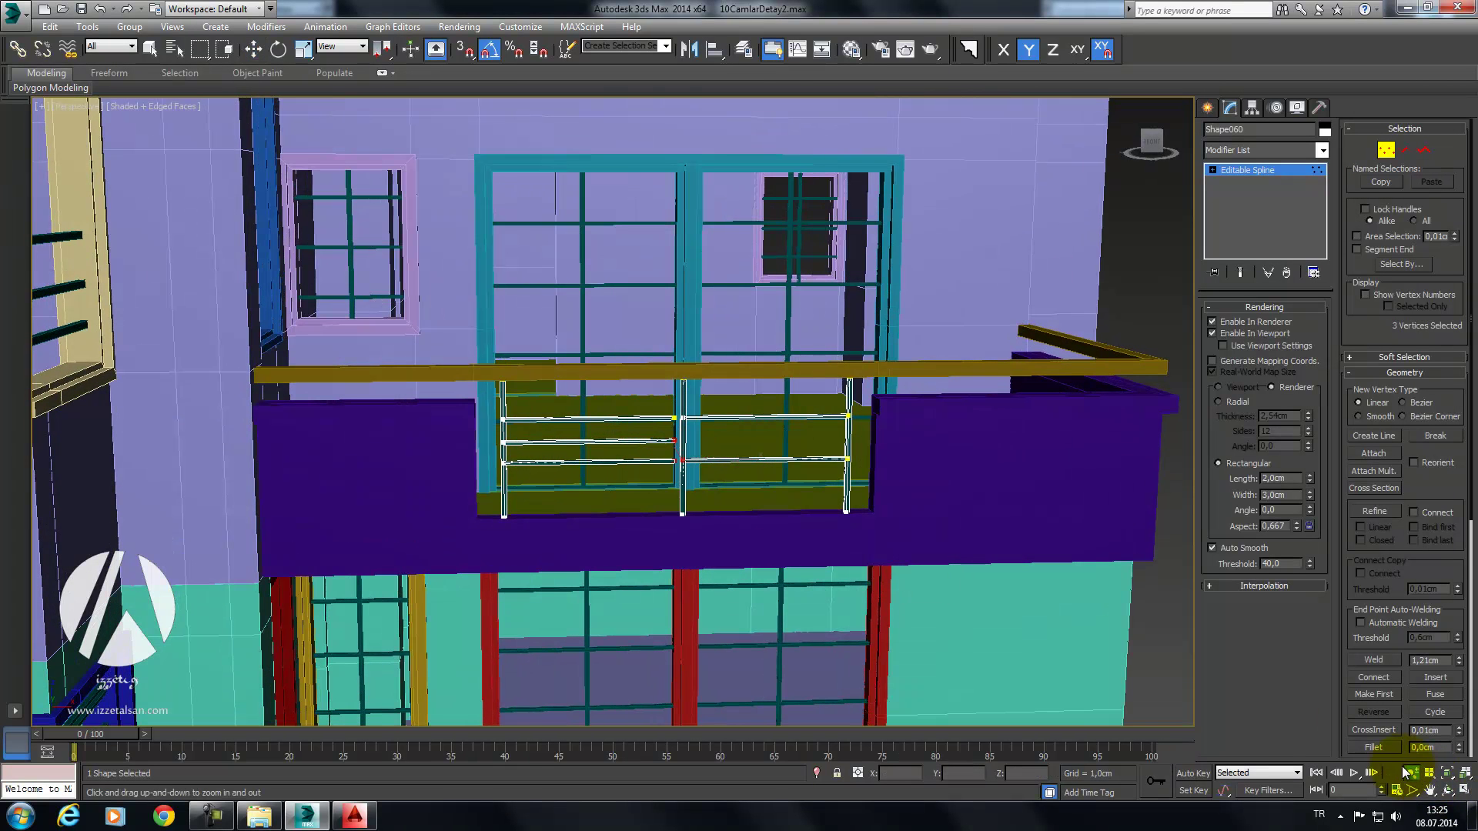
drag(627, 385, 776, 479)
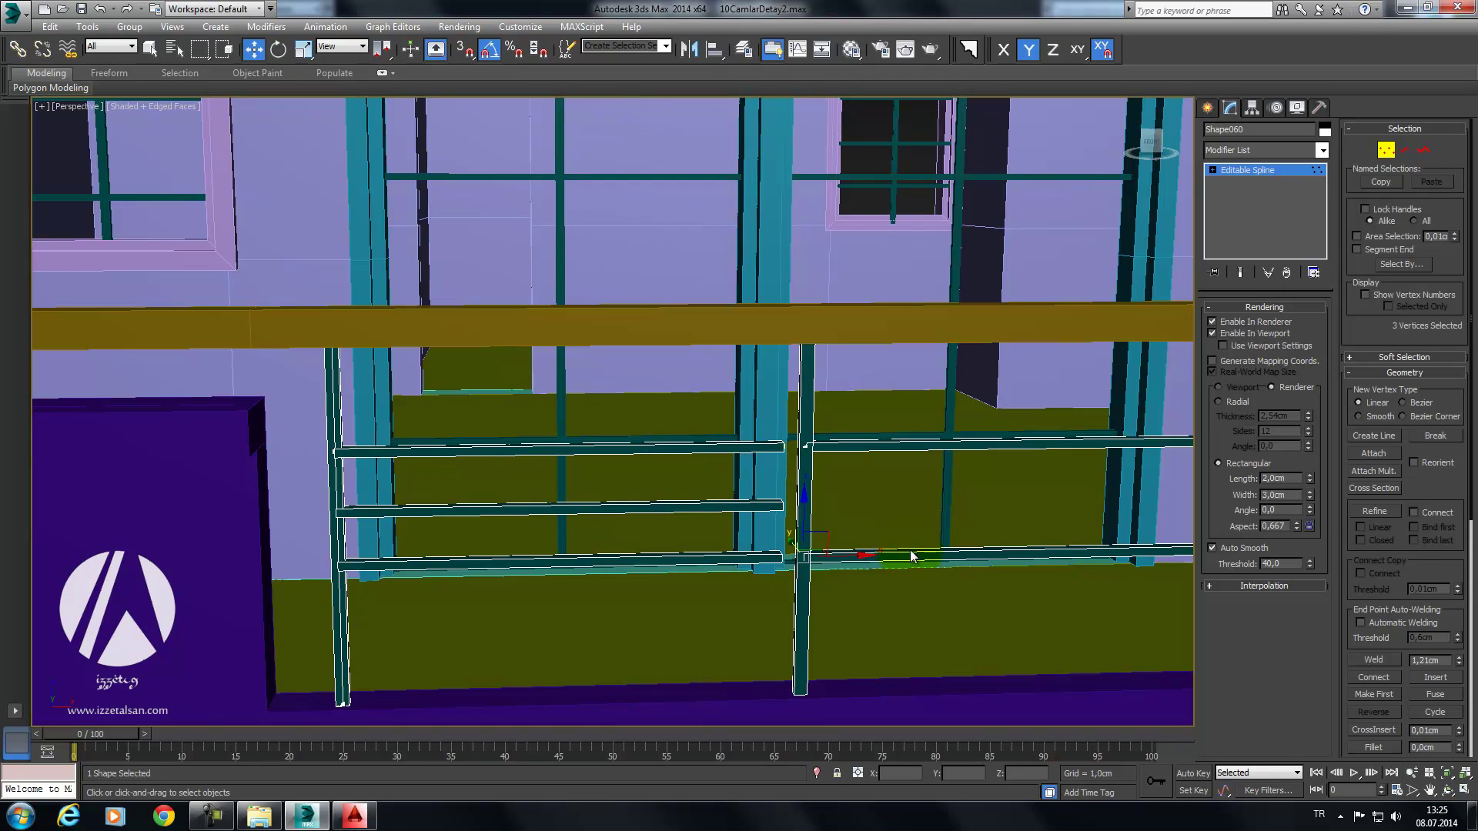
Step: Snap the lower and upper rail-end vertices onto the middle post and weld the coinciding pair
click(777, 556)
key(s)
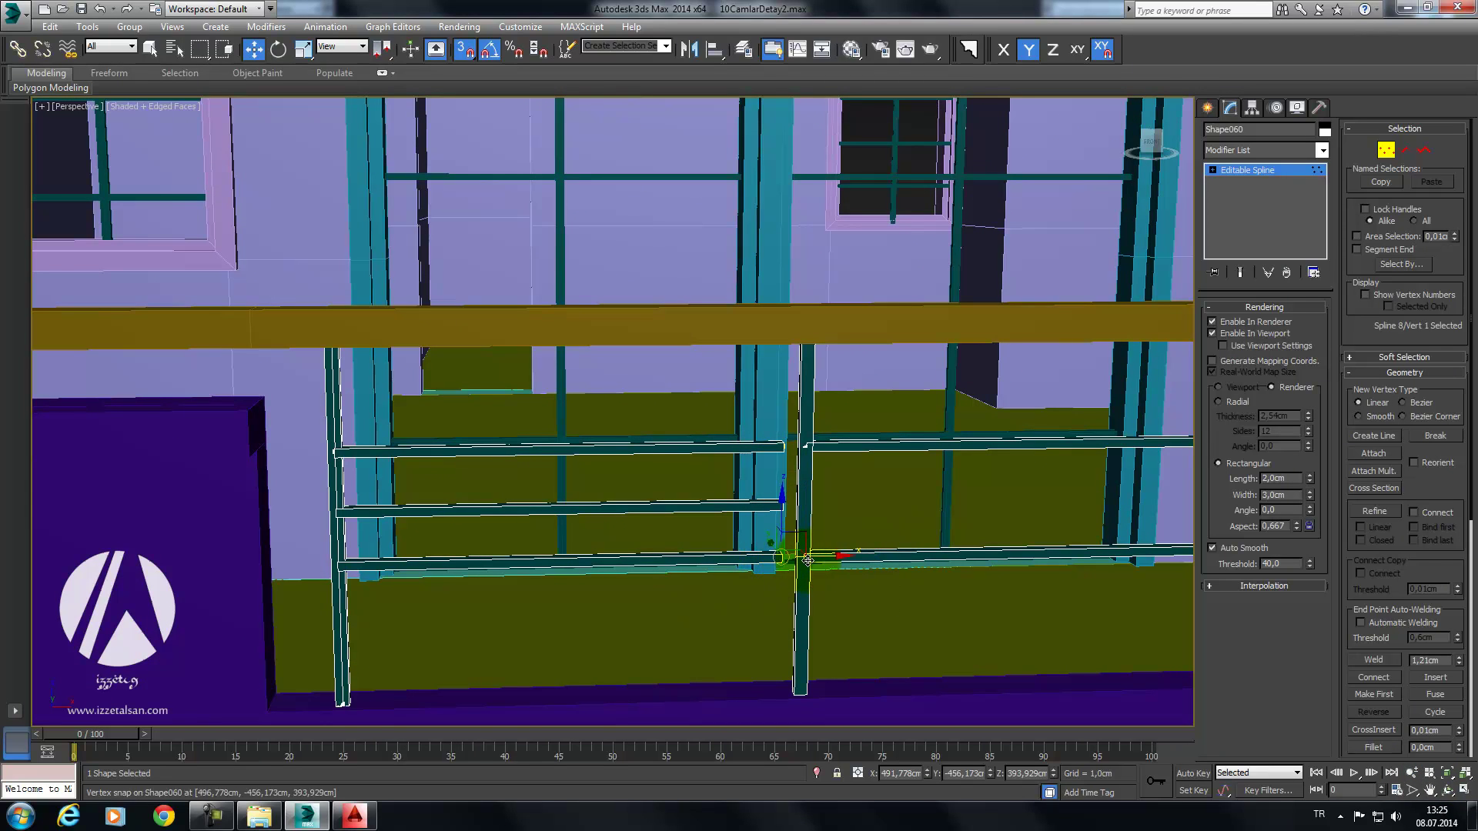
drag(790, 557, 811, 552)
drag(802, 452, 806, 449)
drag(939, 385, 791, 715)
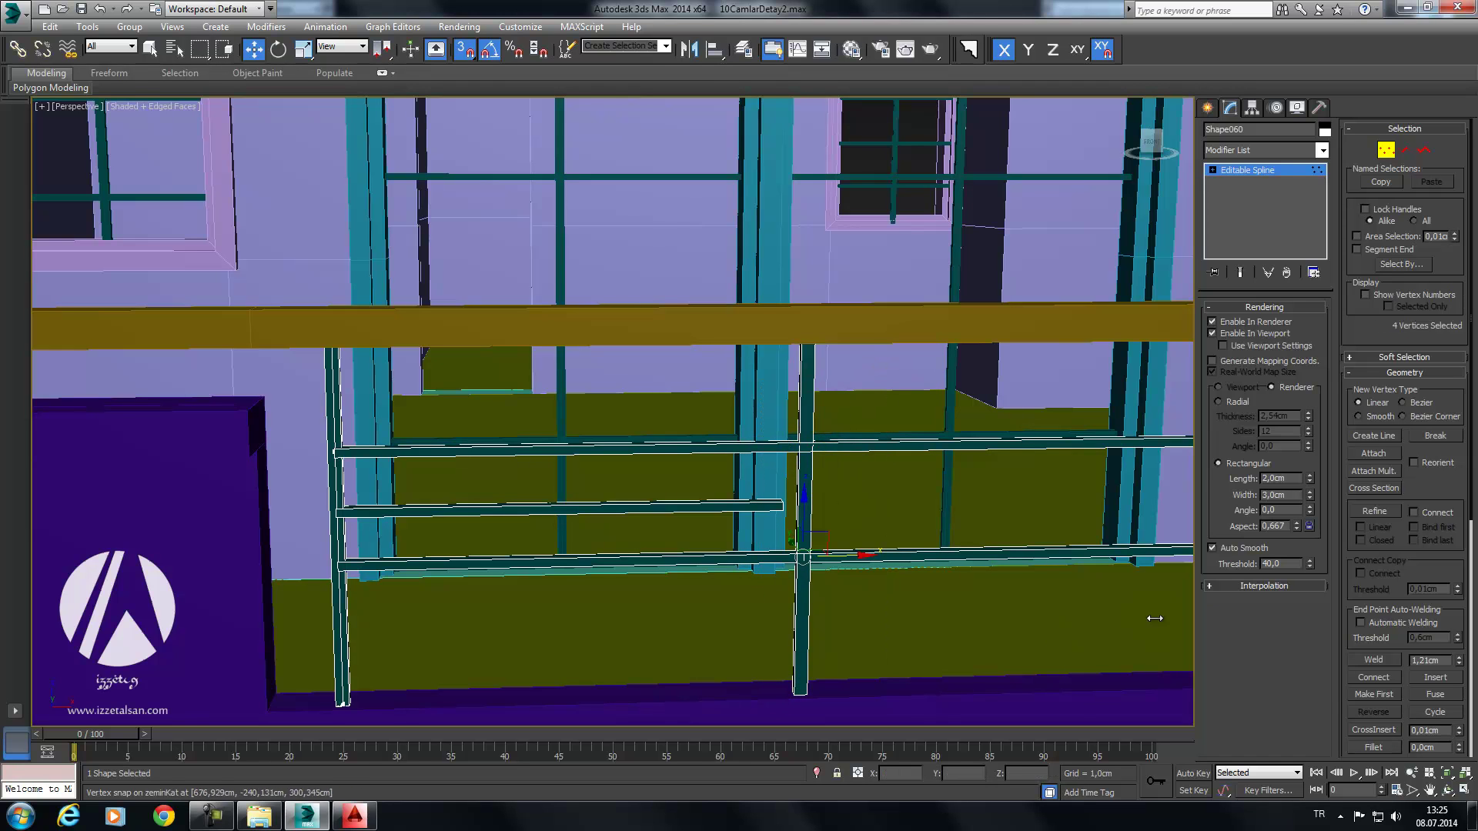
click(1368, 661)
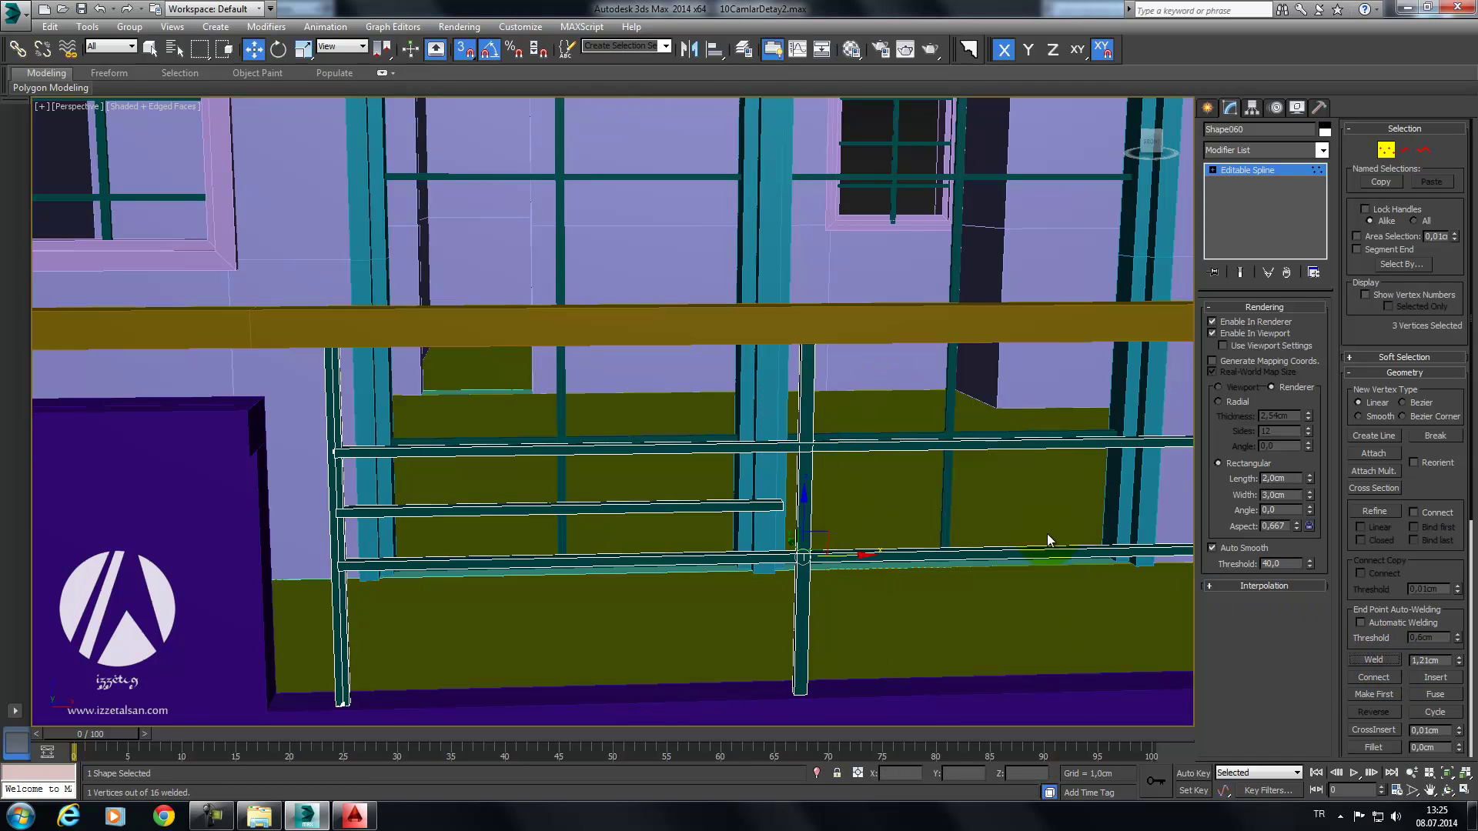
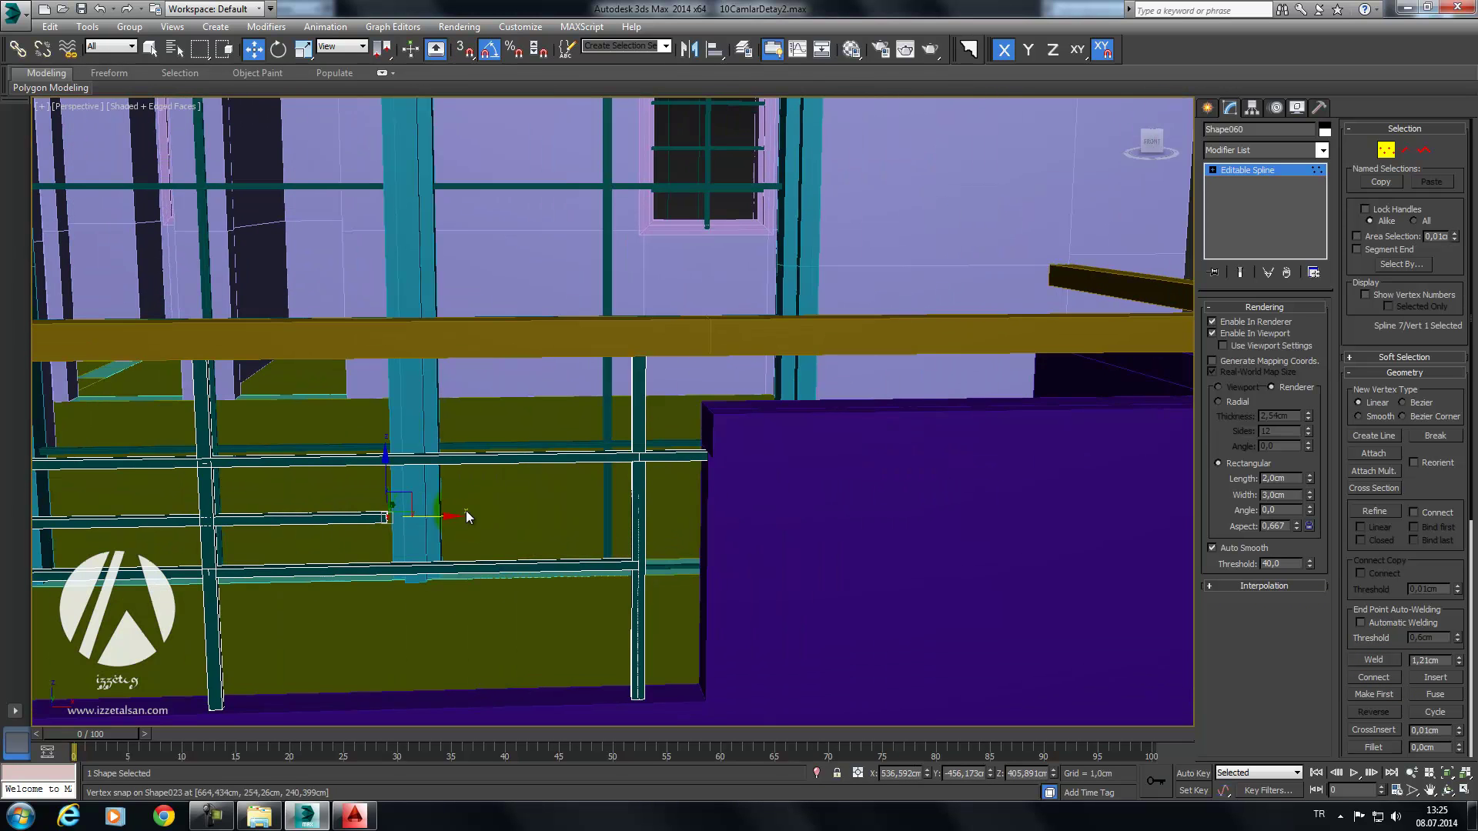
Step: With 3D Snap on, snap the rail-end vertices onto the purple box edge
drag(440, 516, 760, 496)
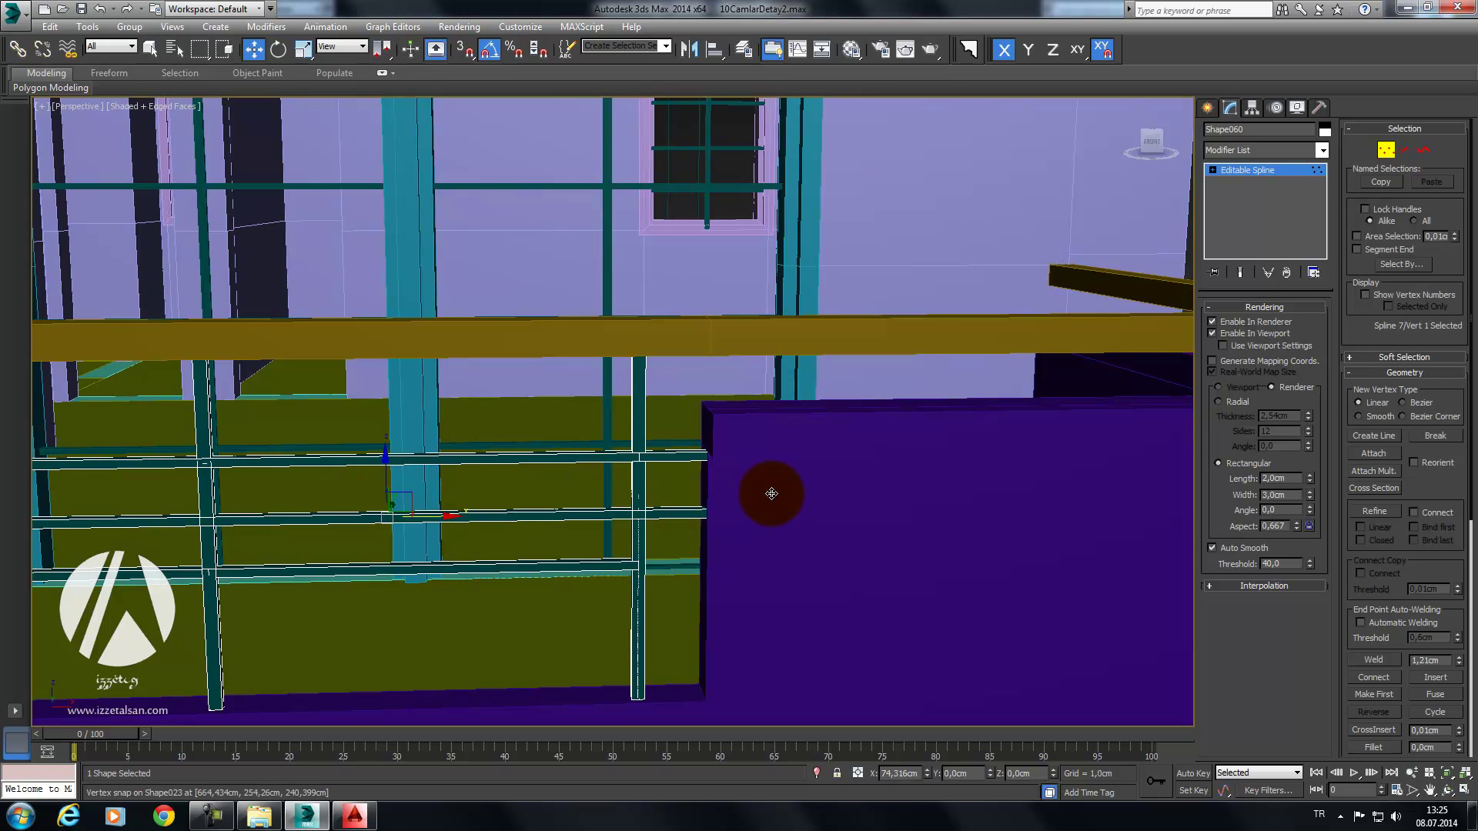
middle_drag(395, 543, 503, 513)
key(F3)
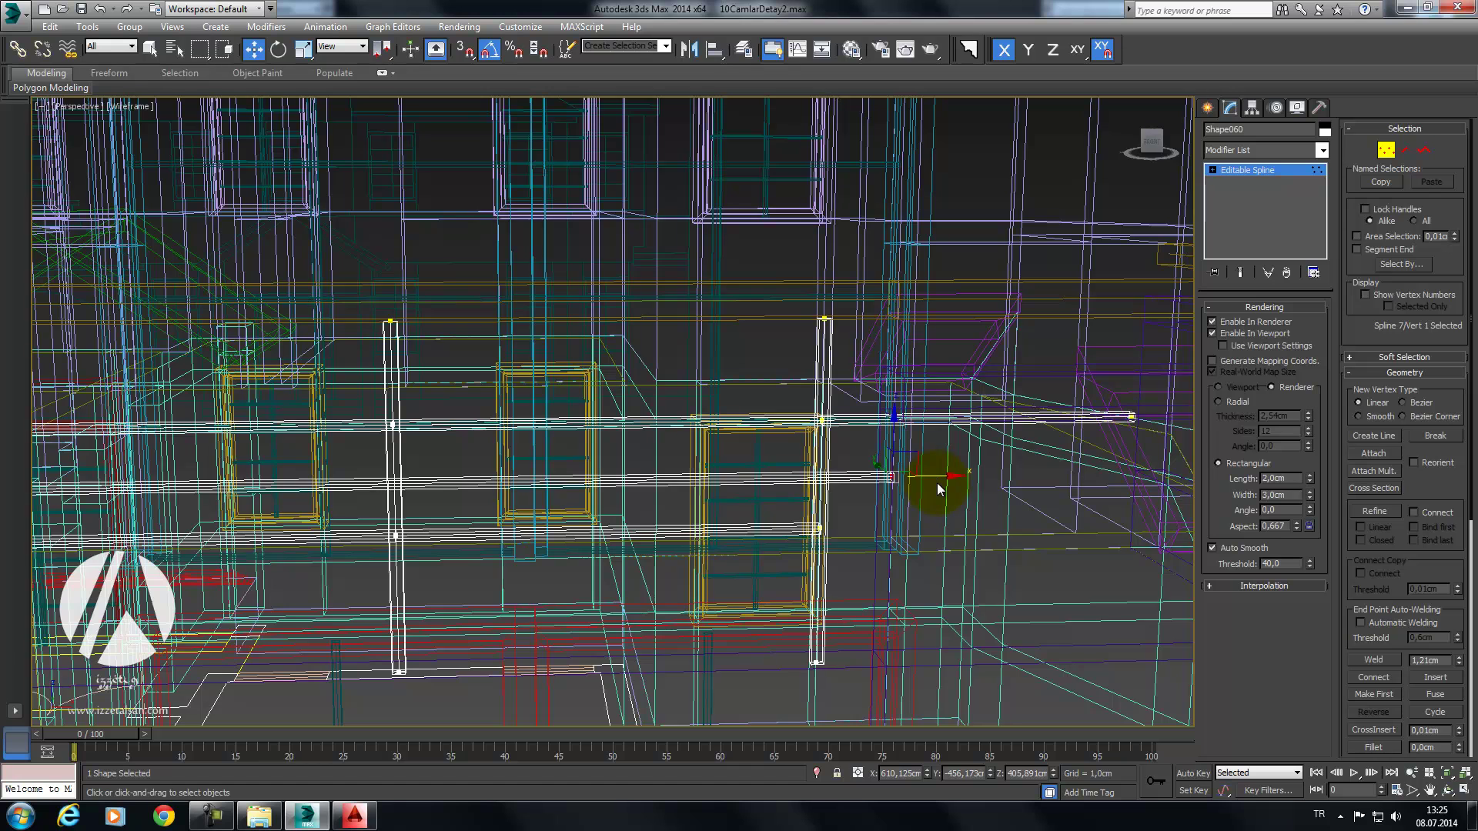
key(F3)
key(s)
drag(892, 478, 821, 479)
drag(1147, 361, 969, 515)
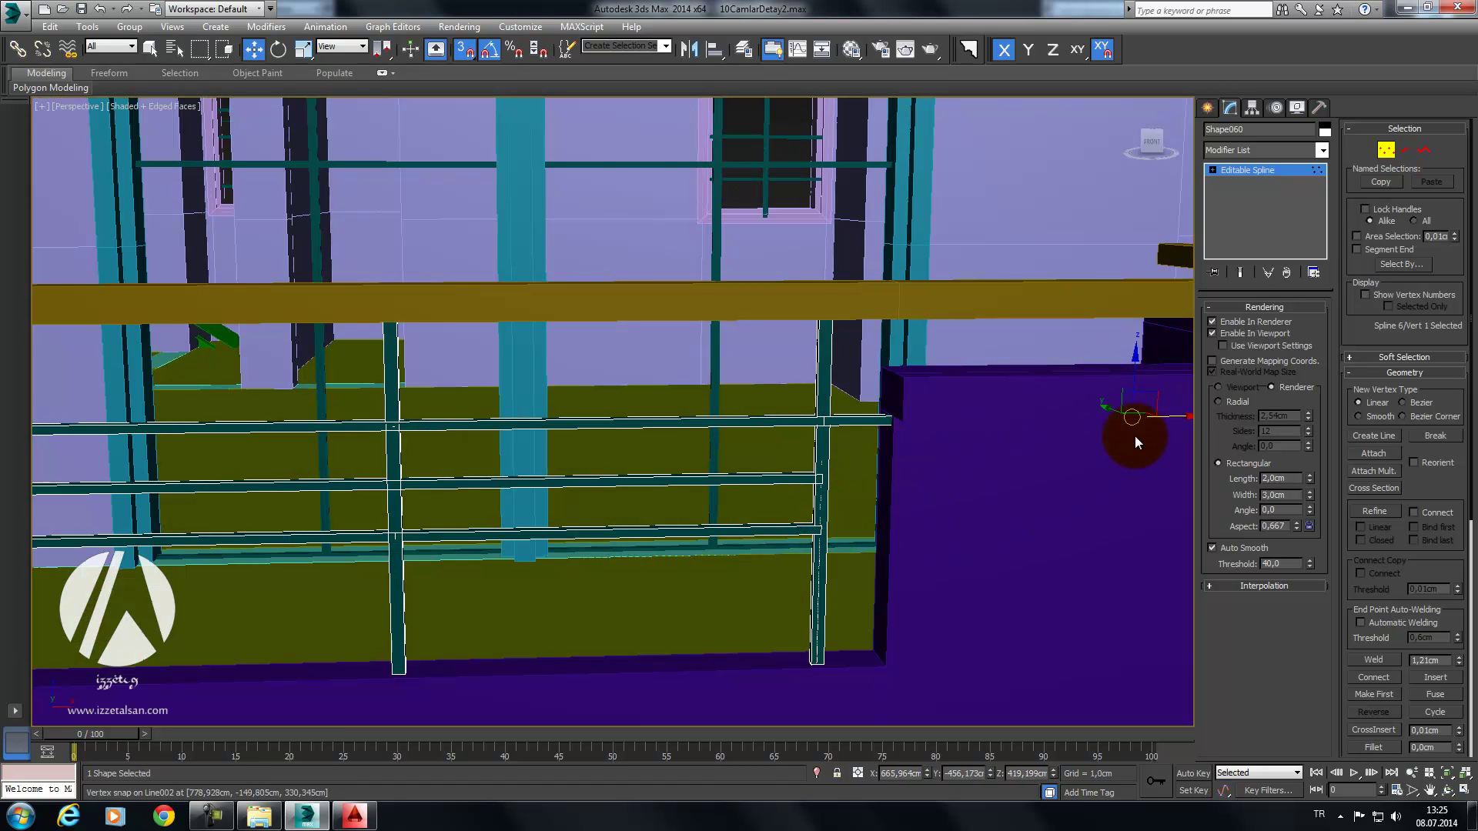
drag(1161, 423, 822, 422)
Step: Inspect the box from other angles and select the vertices at the rail crossing
mouse_move(996, 520)
alt+middle_down()
mouse_move(622, 532)
mouse_move(693, 501)
mouse_move(660, 472)
mouse_move(666, 491)
alt+middle_up()
key(f)
key(shift+z)
key(shift+z)
key(shift+z)
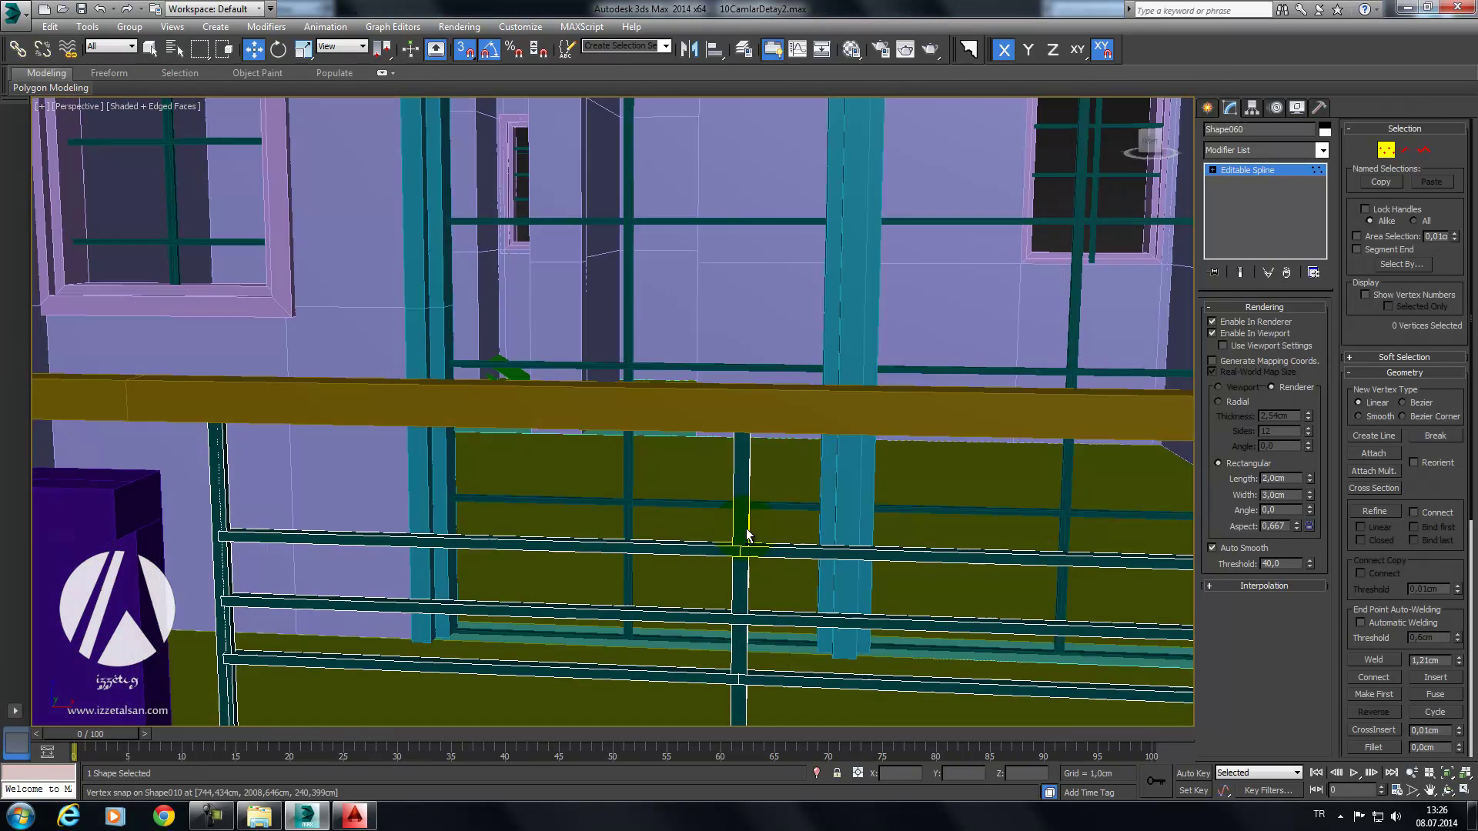
scroll(761, 508, up, 3)
alt+middle_drag(761, 508, 755, 506)
click(734, 513)
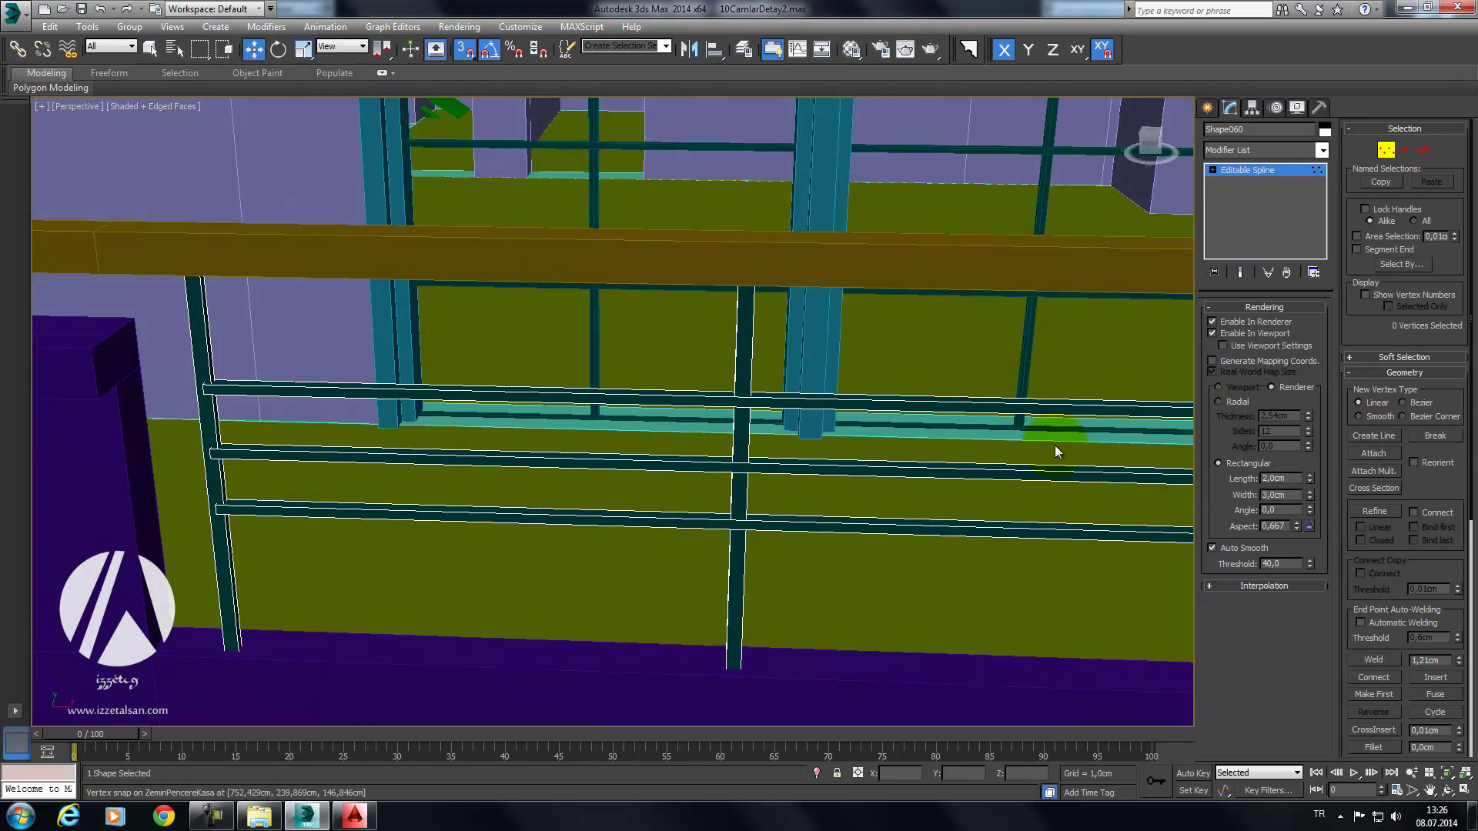
mouse_move(754, 422)
alt+middle_down()
mouse_move(874, 468)
mouse_move(885, 446)
mouse_move(809, 478)
mouse_move(631, 456)
mouse_move(693, 448)
alt+middle_up()
Step: Select the vertical post splines and detach them as a new object
click(1424, 150)
click(736, 339)
ctrl+click(464, 254)
alt+middle_drag(706, 353, 1026, 331)
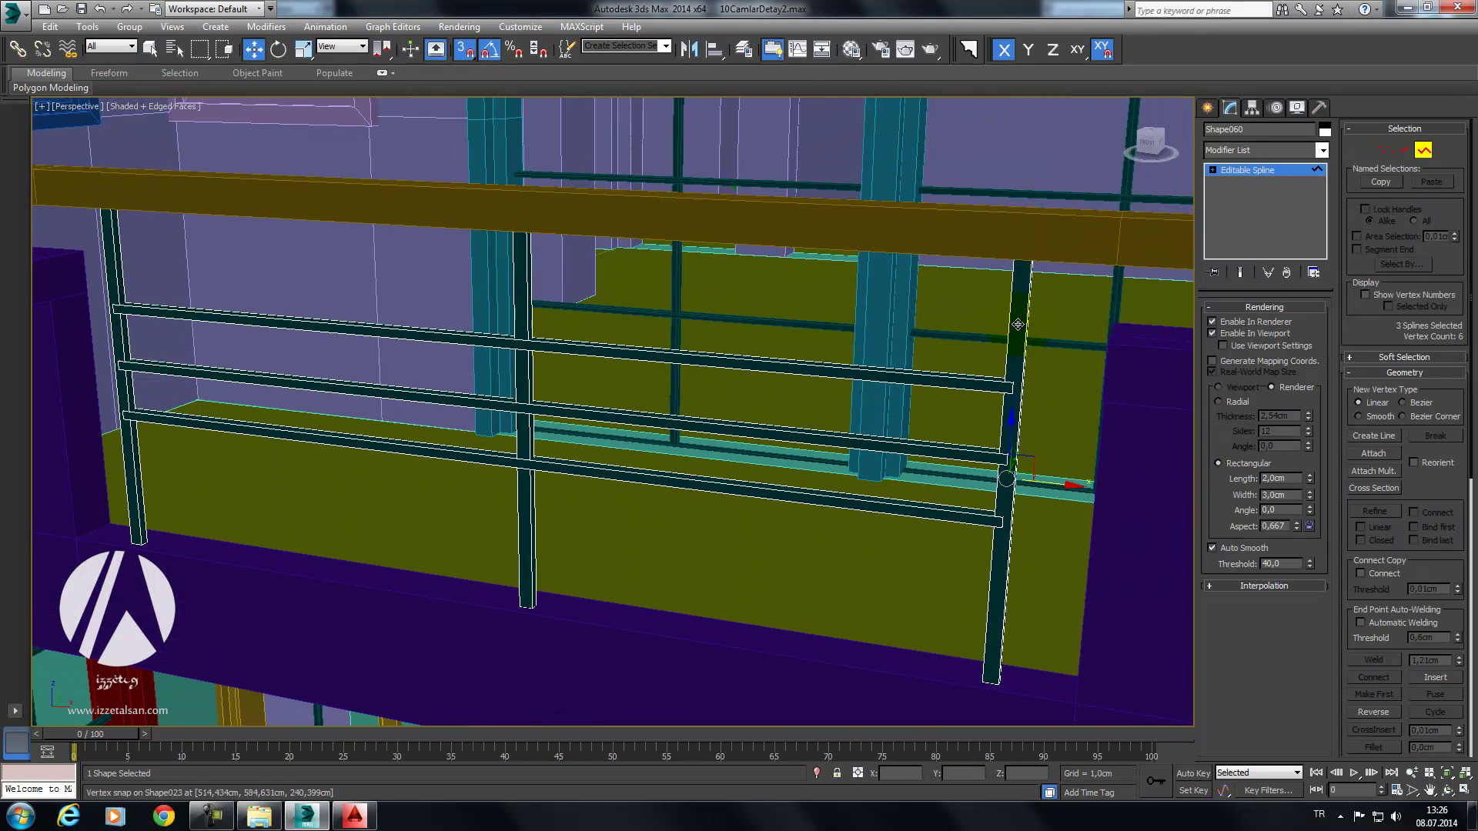
scroll(1424, 676, down, 3)
scroll(1409, 662, down, 4)
scroll(1393, 647, down, 3)
click(1374, 594)
click(755, 404)
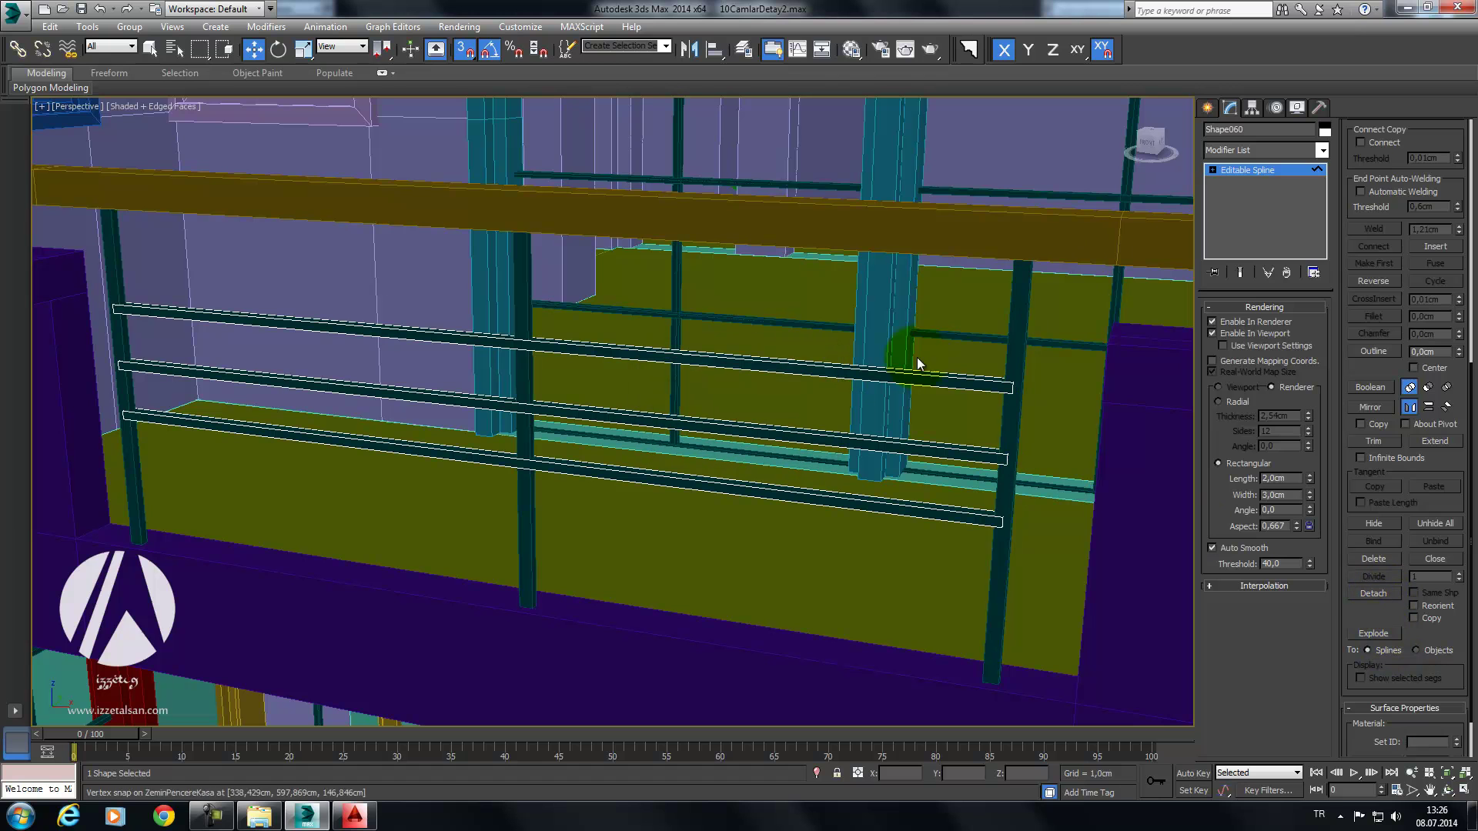
Step: Set the detached posts' rectangular rendering length to 5,0cm
click(1019, 296)
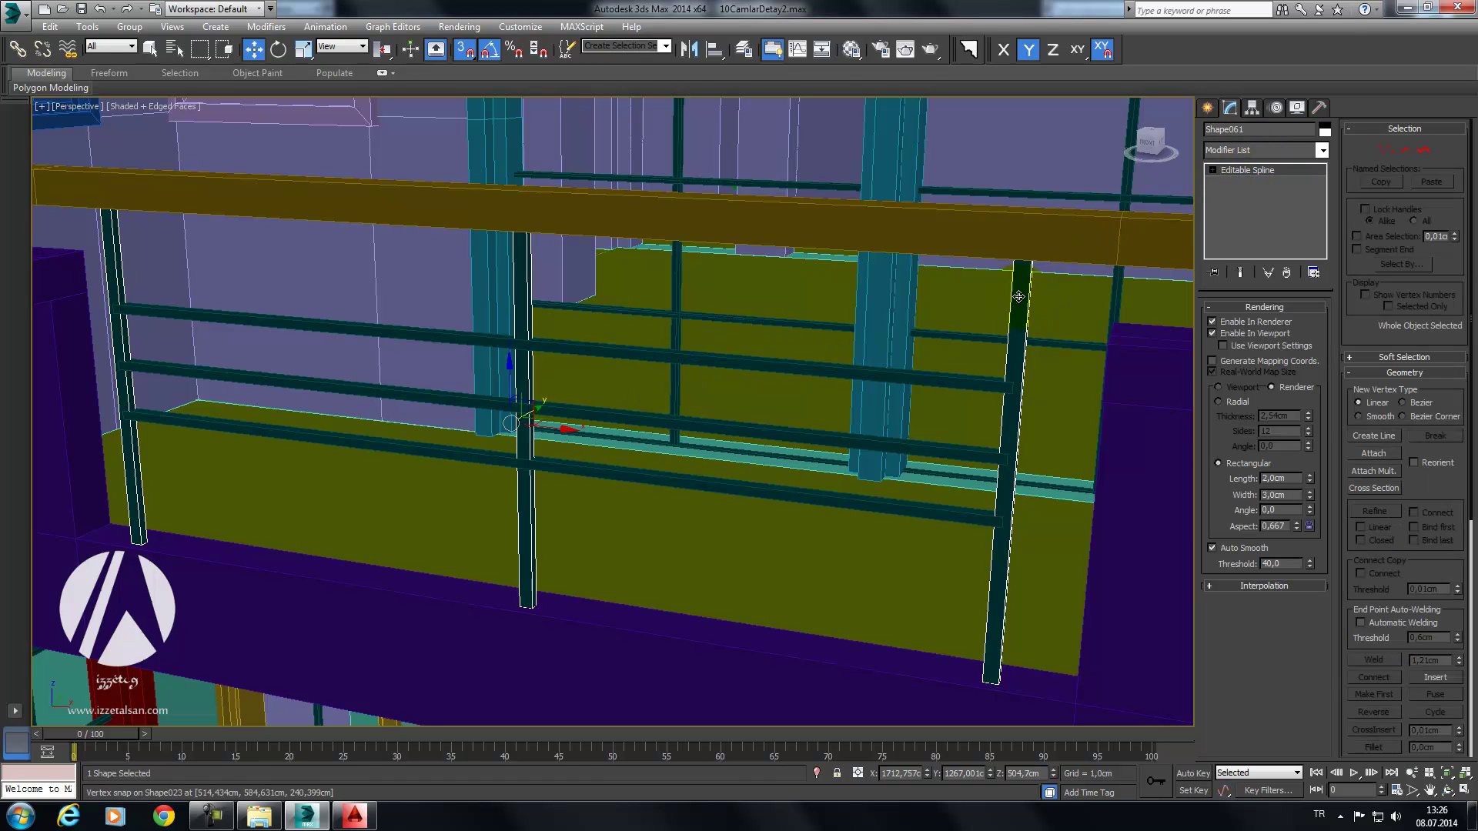
alt+middle_drag(858, 462, 1336, 549)
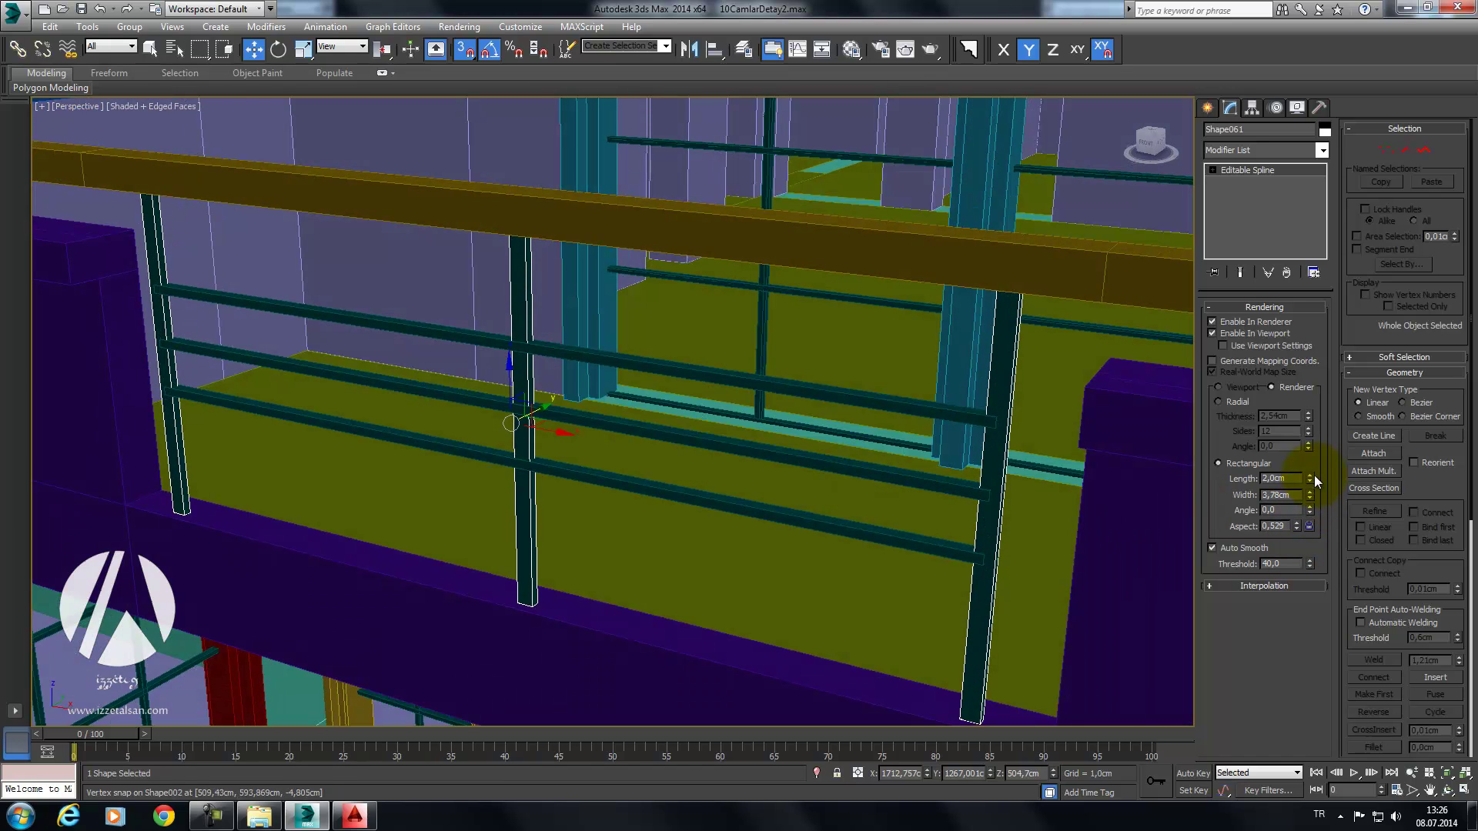
click(1278, 478)
text(3)
key(Return)
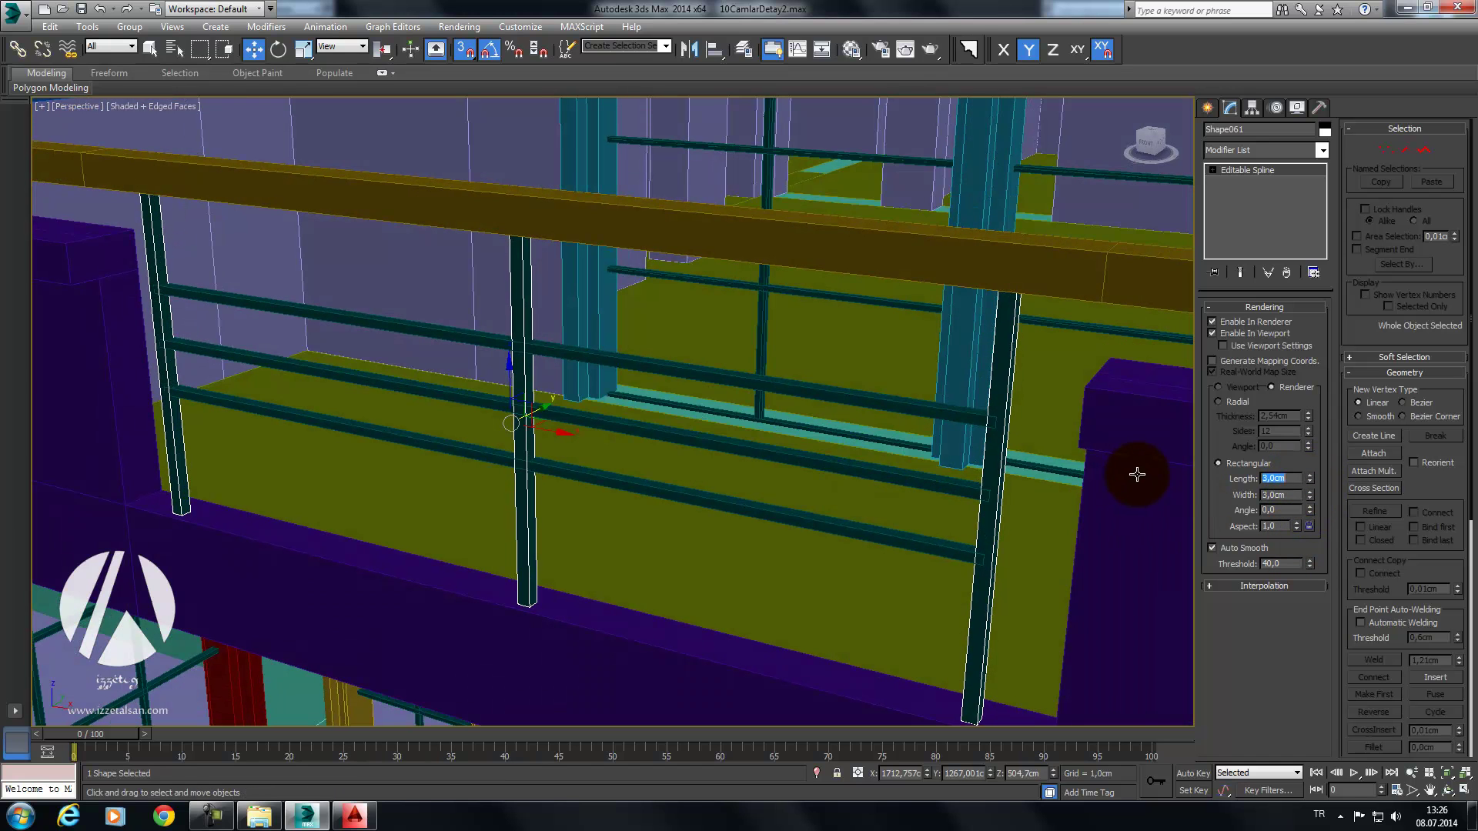
text(4)
key(Return)
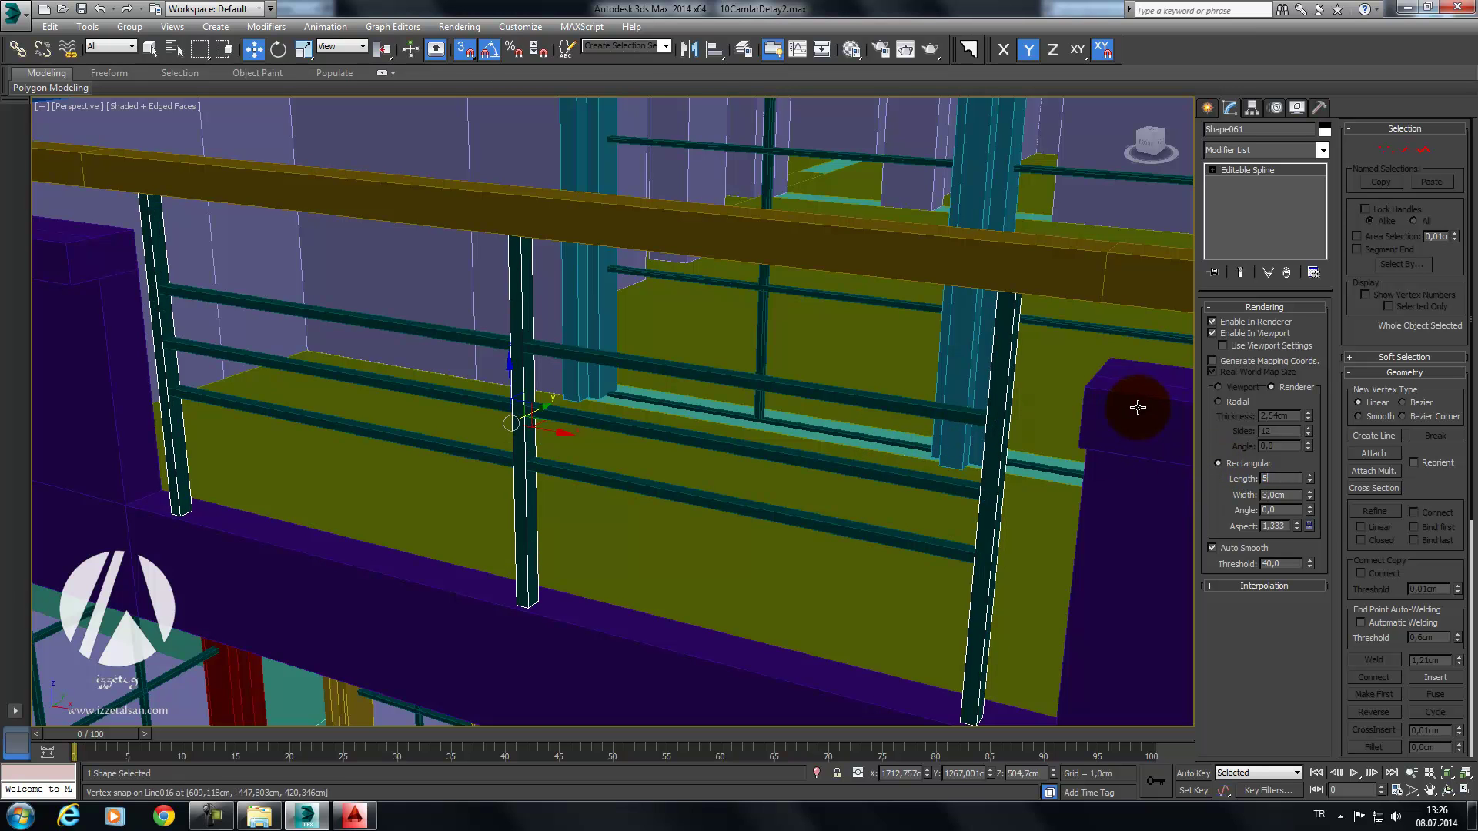
key(Return)
Step: Set the posts' rectangular width to 4,0cm, deselect, and switch to Front view
mouse_move(963, 437)
alt+middle_down()
mouse_move(878, 463)
mouse_move(1092, 439)
mouse_move(1058, 437)
alt+middle_up()
double_click(1291, 496)
text(4)
key(Return)
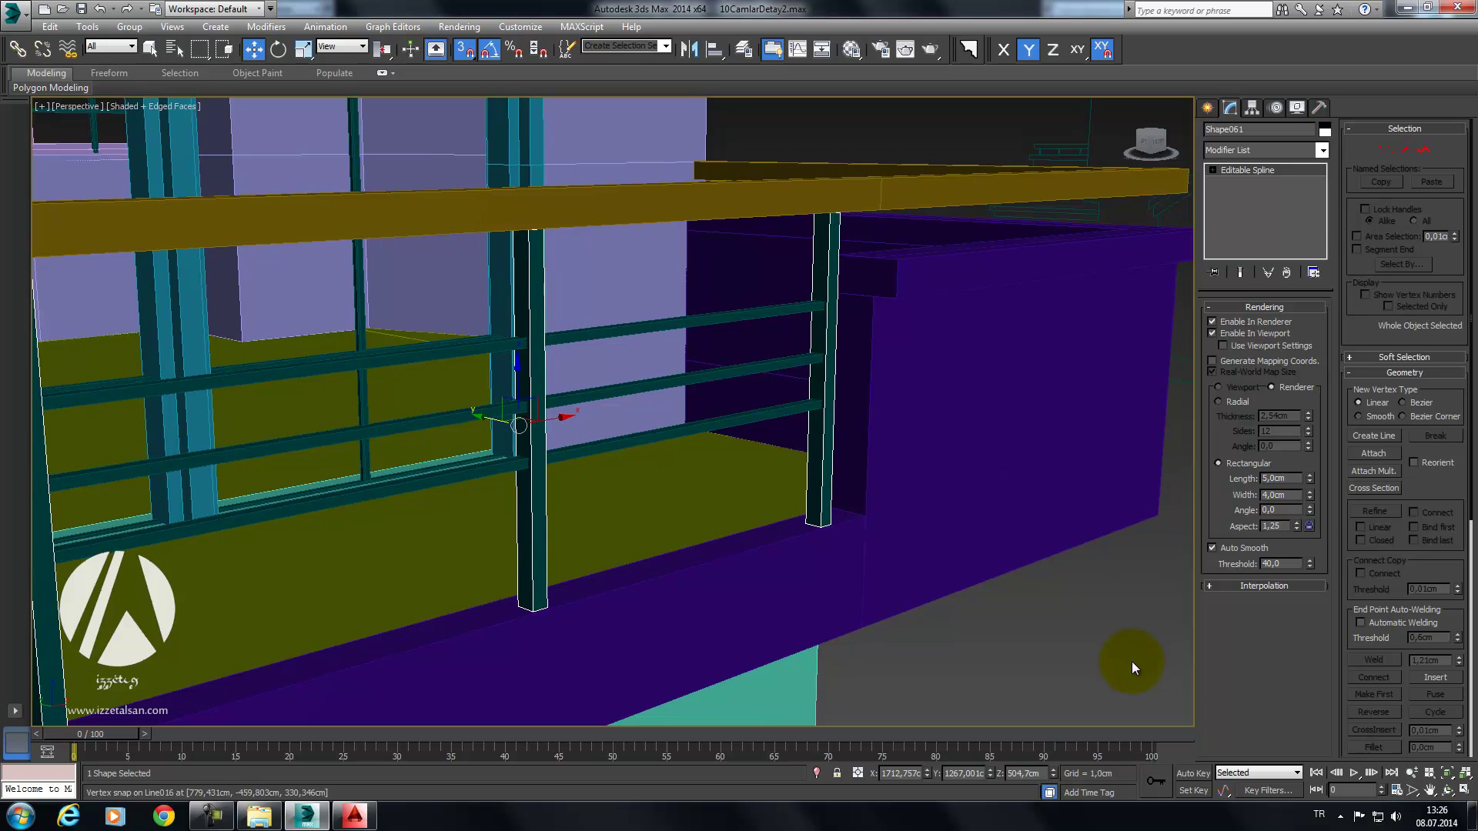
click(1131, 662)
mouse_move(980, 501)
alt+middle_down()
mouse_move(788, 528)
mouse_move(832, 472)
mouse_move(898, 439)
mouse_move(885, 362)
mouse_move(925, 402)
alt+middle_up()
key(f)
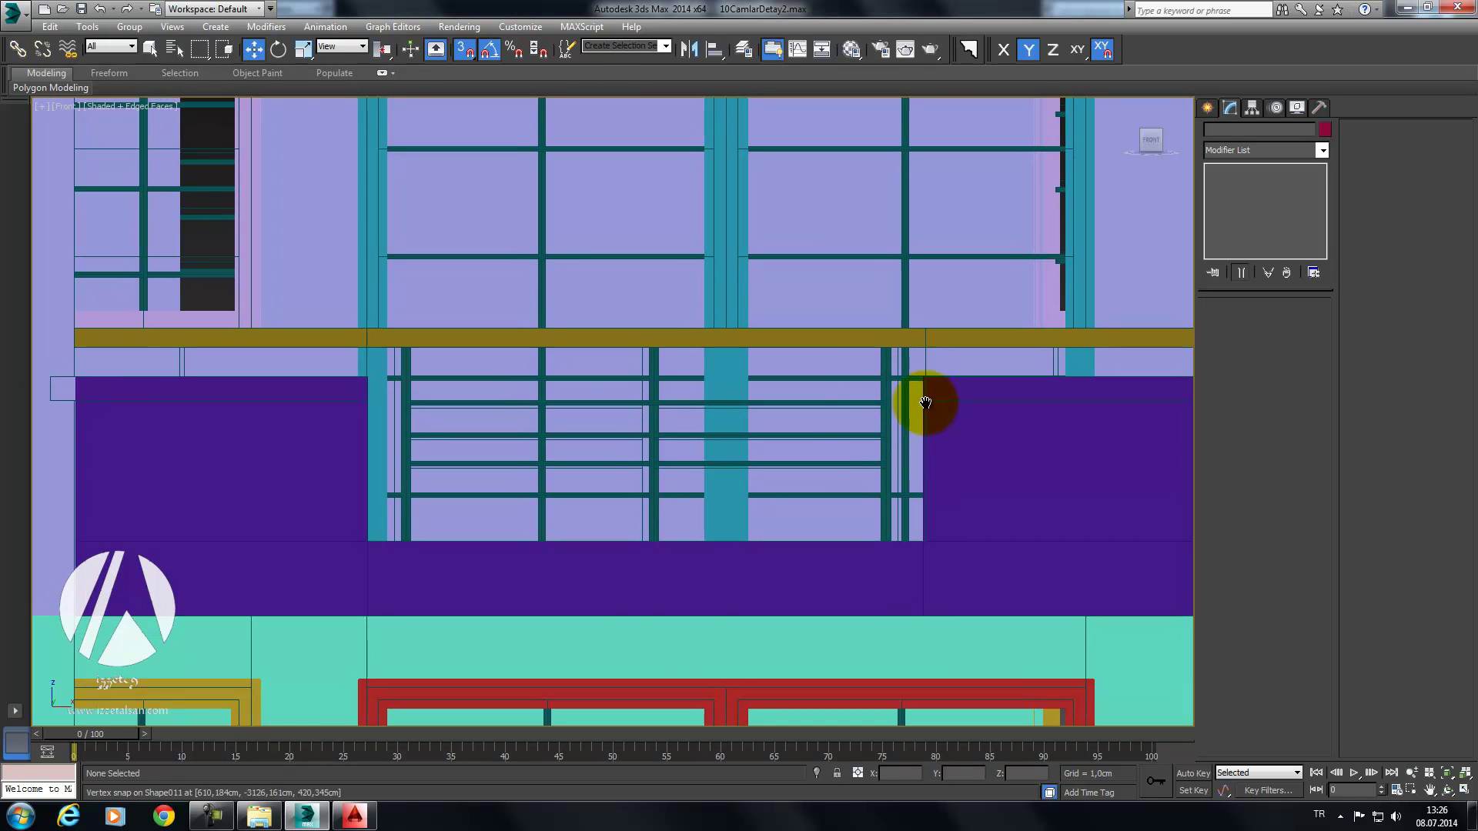
scroll(925, 401, up, 2)
scroll(864, 409, up, 3)
scroll(901, 396, up, 3)
scroll(886, 389, up, 1)
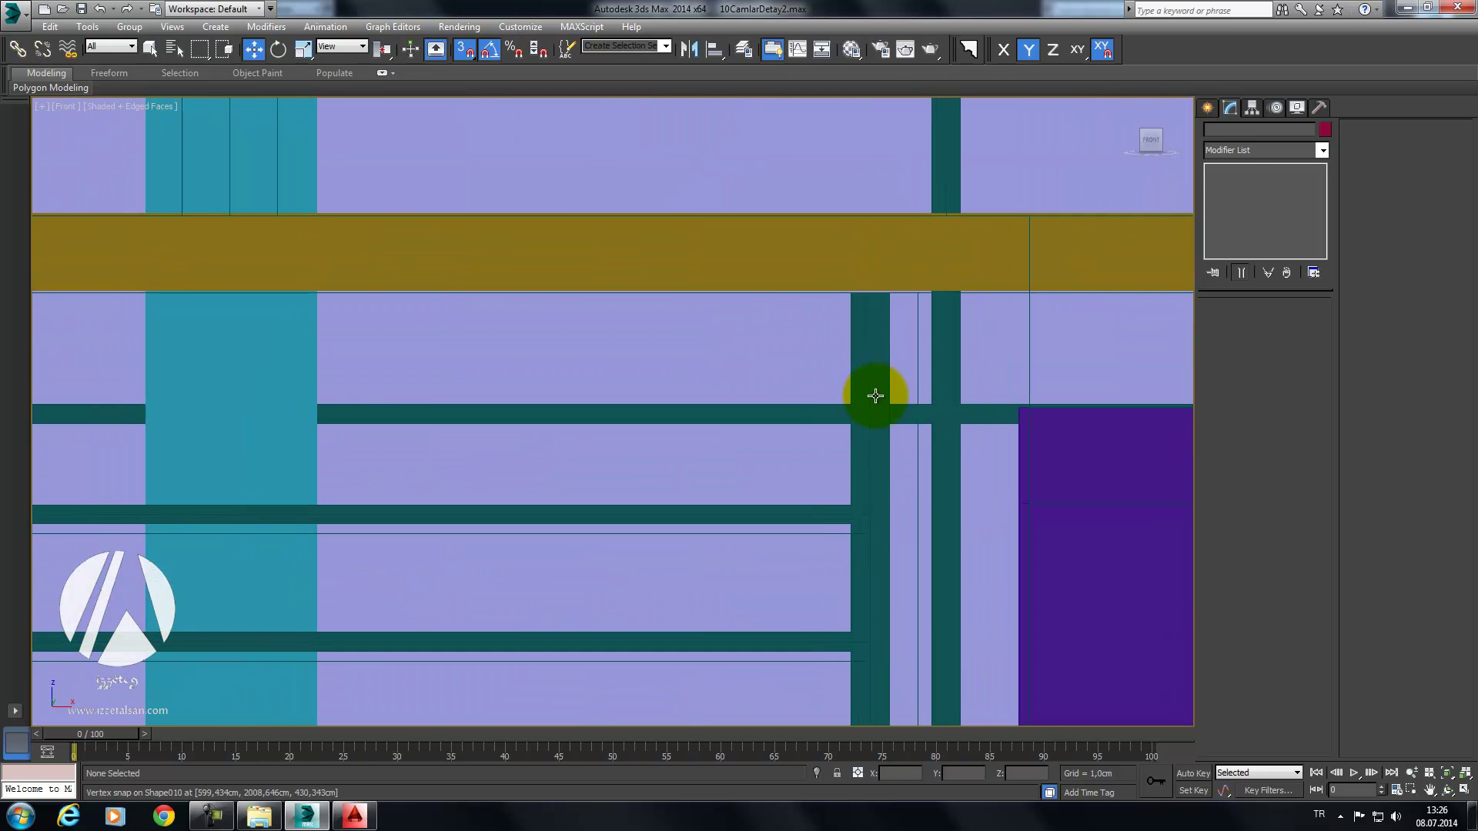
click(875, 391)
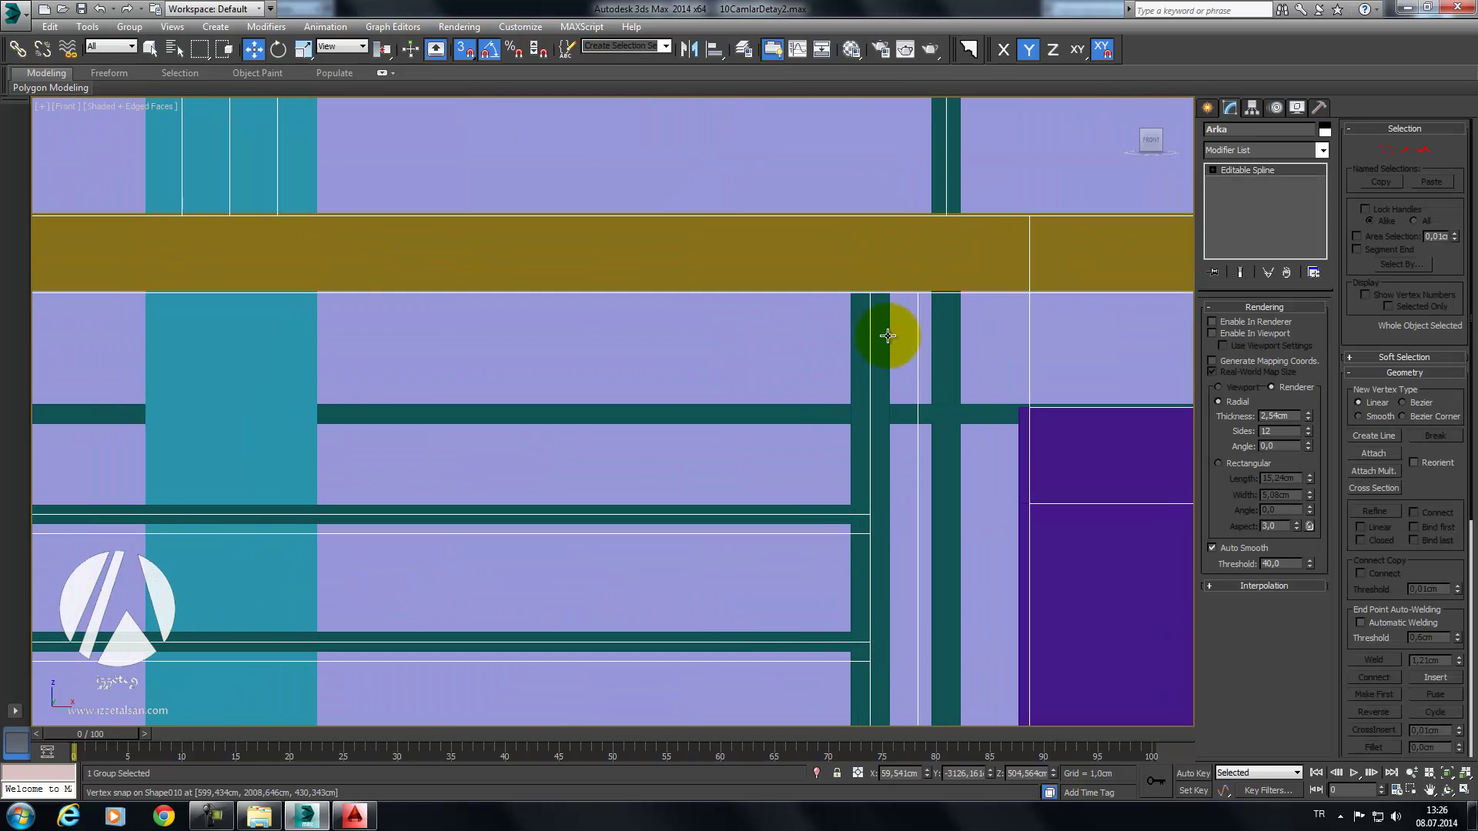
middle_drag(884, 379, 919, 363)
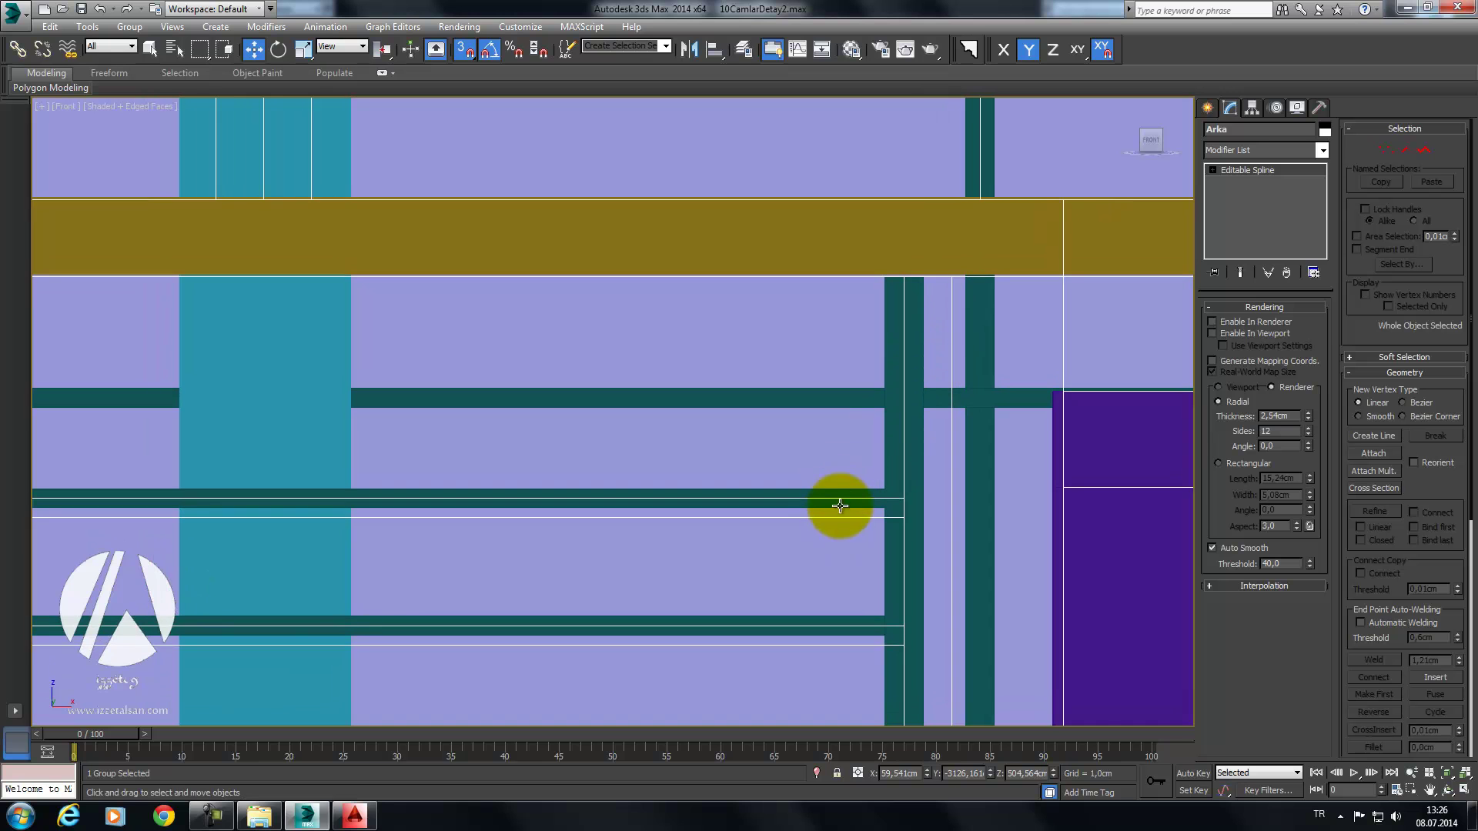
middle_drag(852, 501, 895, 442)
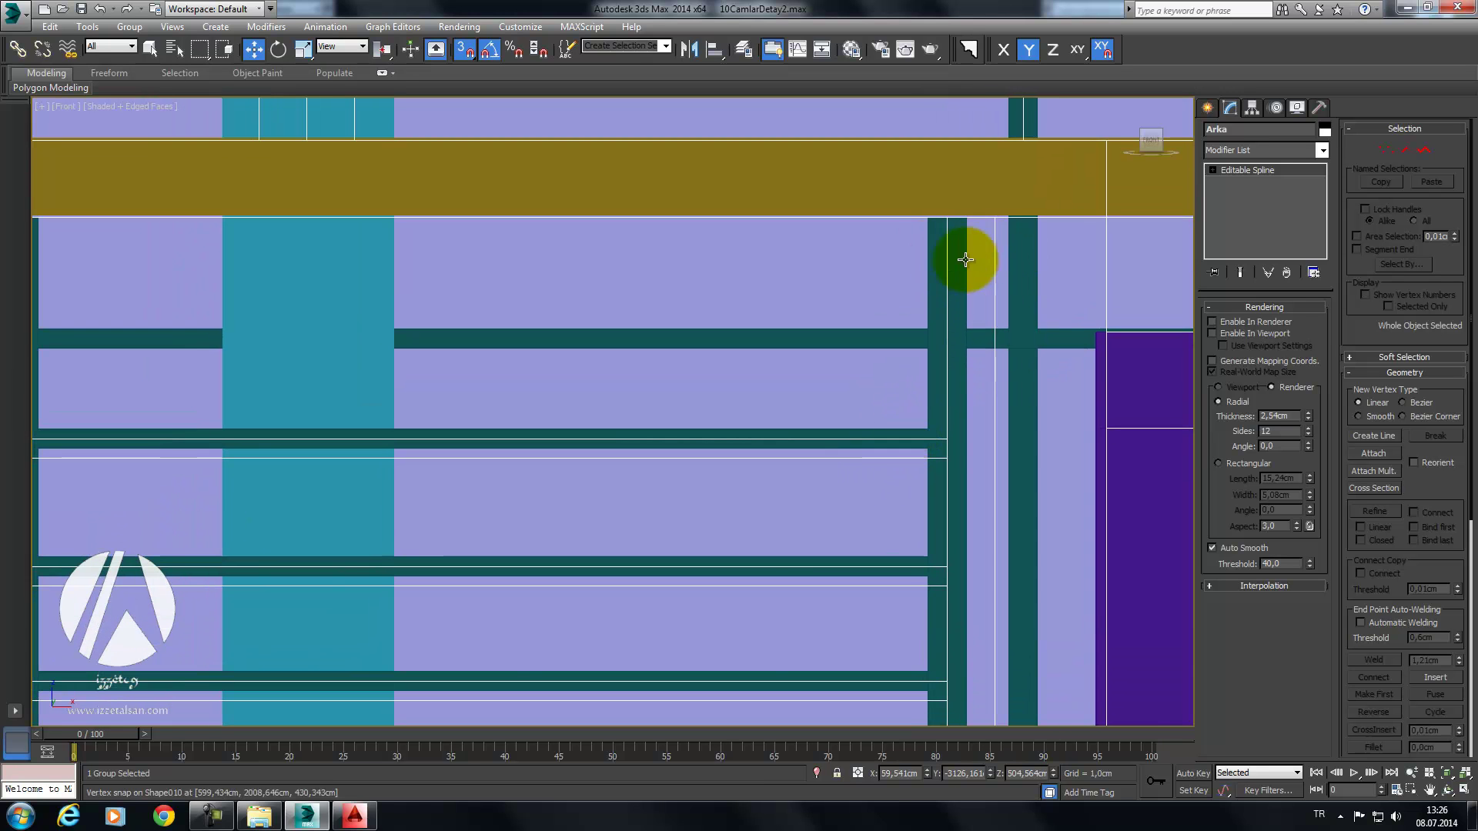
mouse_move(997, 271)
middle_down()
mouse_move(951, 290)
mouse_move(958, 312)
mouse_move(976, 280)
middle_up()
click(1423, 150)
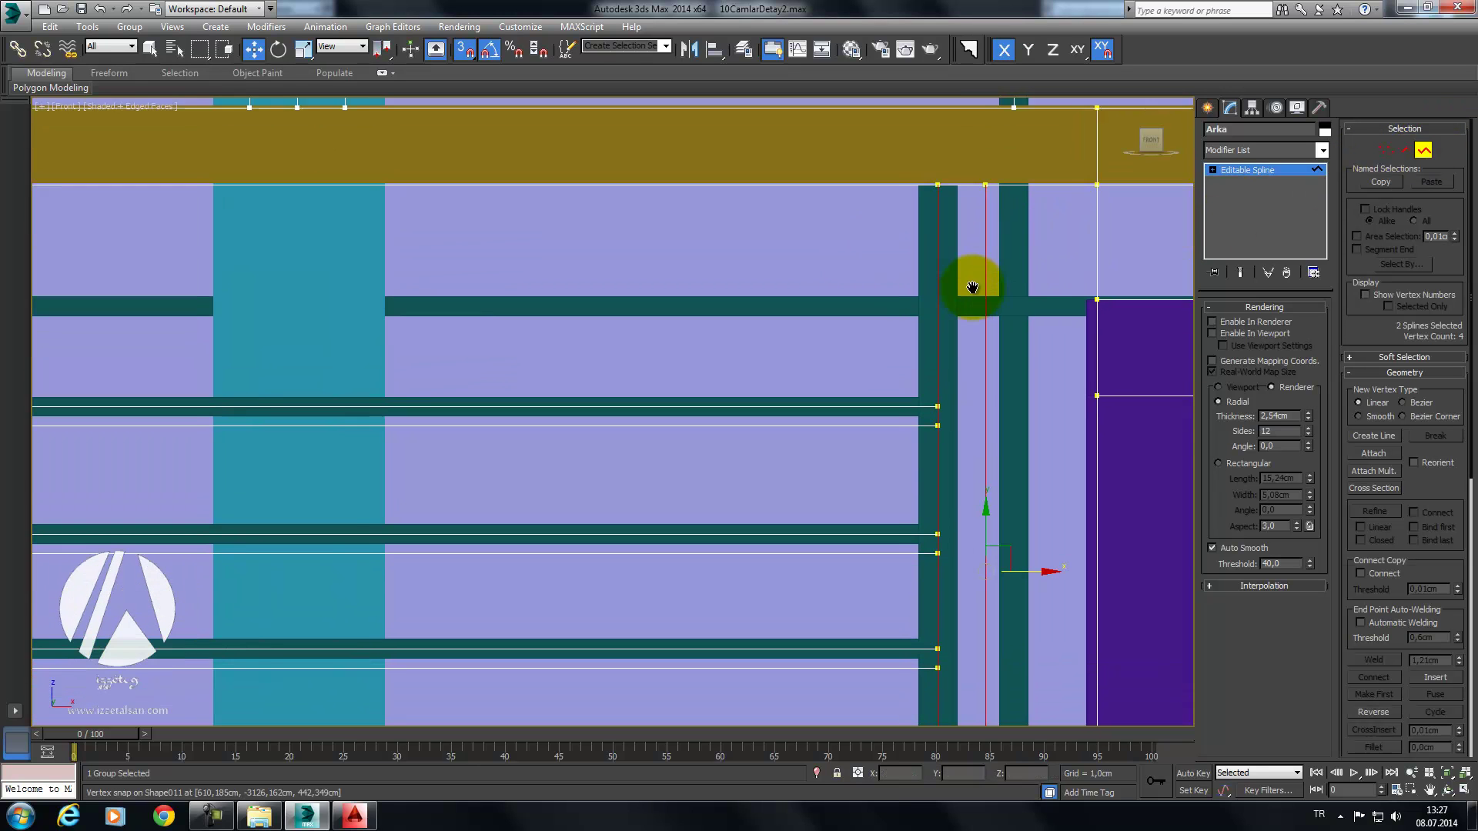
click(1416, 151)
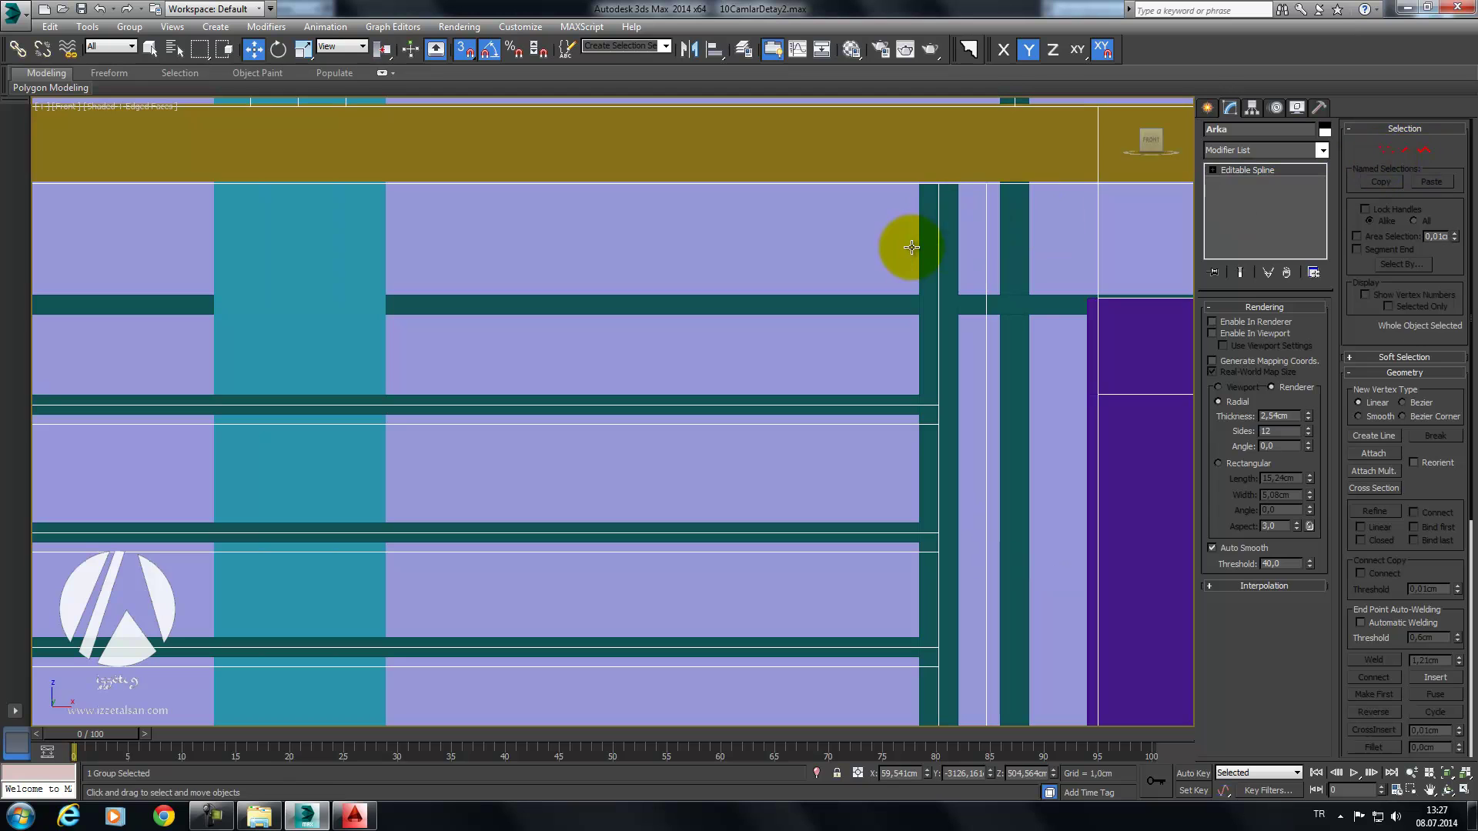
click(914, 306)
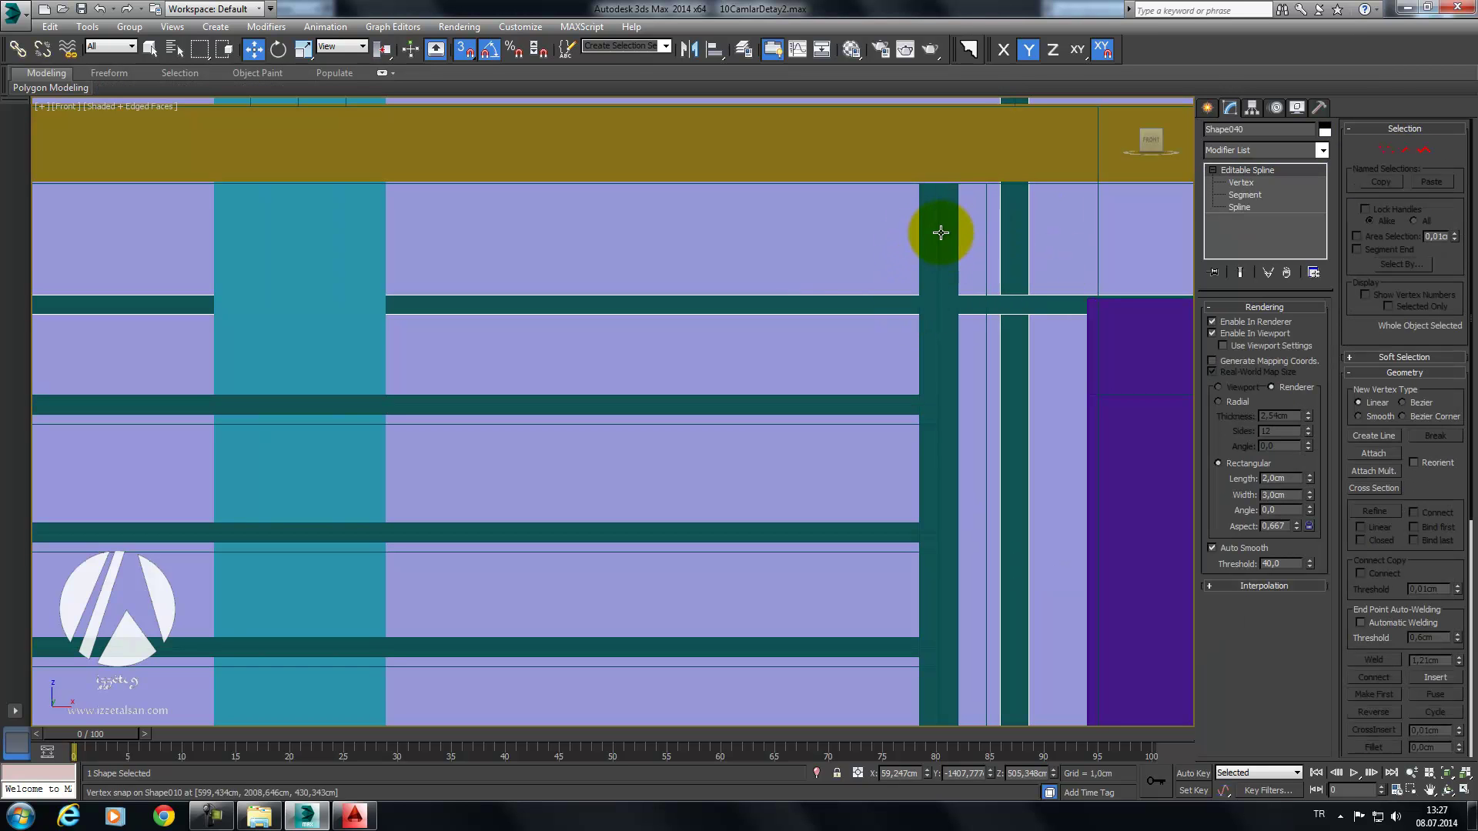
mouse_move(950, 231)
middle_down()
mouse_move(966, 323)
mouse_move(844, 448)
mouse_move(931, 400)
mouse_move(993, 272)
middle_up()
scroll(963, 323, down, 3)
key(f)
click(660, 485)
scroll(931, 400, up, 3)
click(1423, 150)
click(869, 397)
mouse_move(871, 416)
mouse_down()
mouse_move(934, 418)
mouse_move(887, 398)
mouse_up()
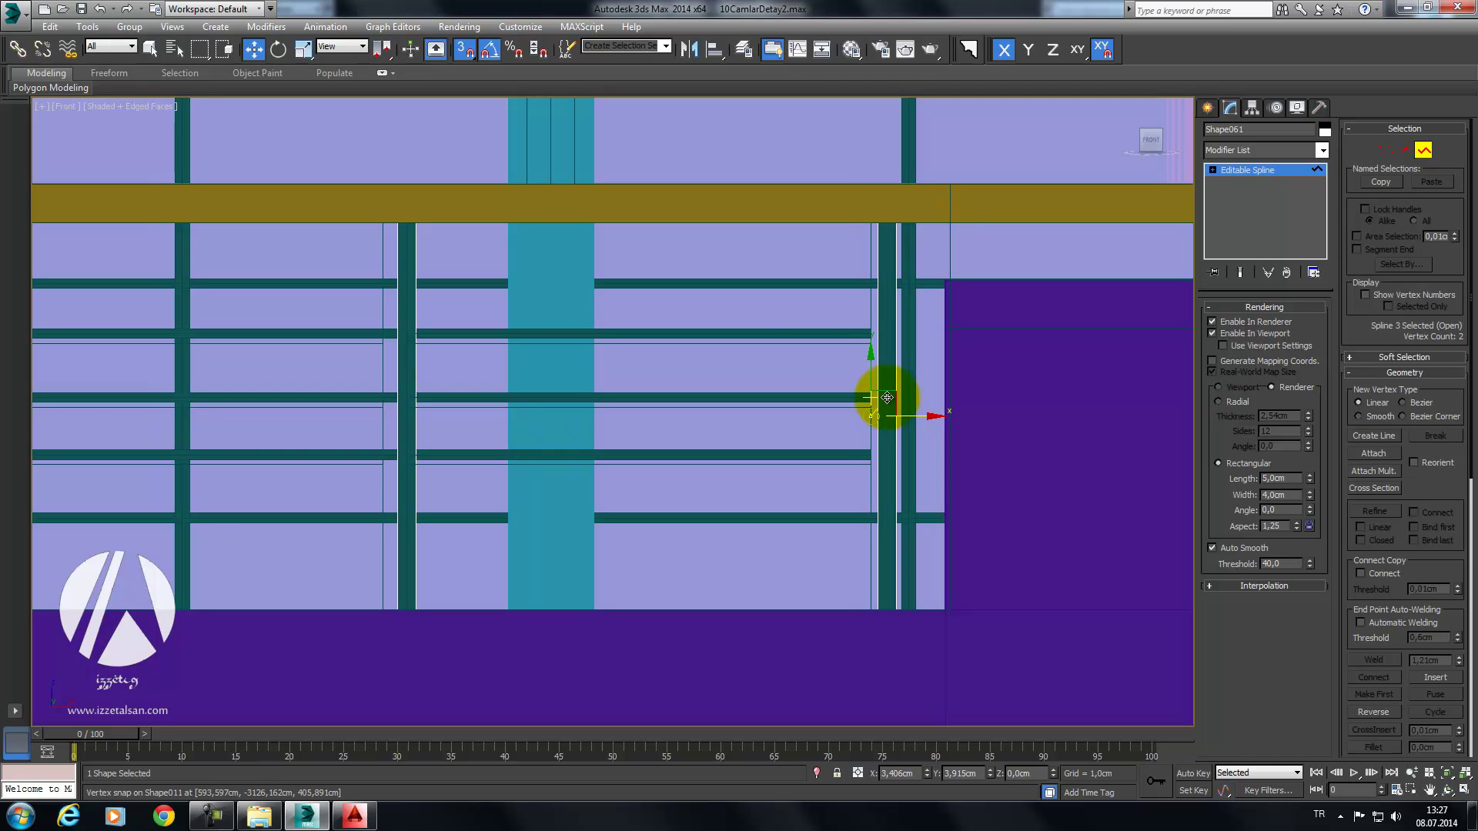
right_click(887, 397)
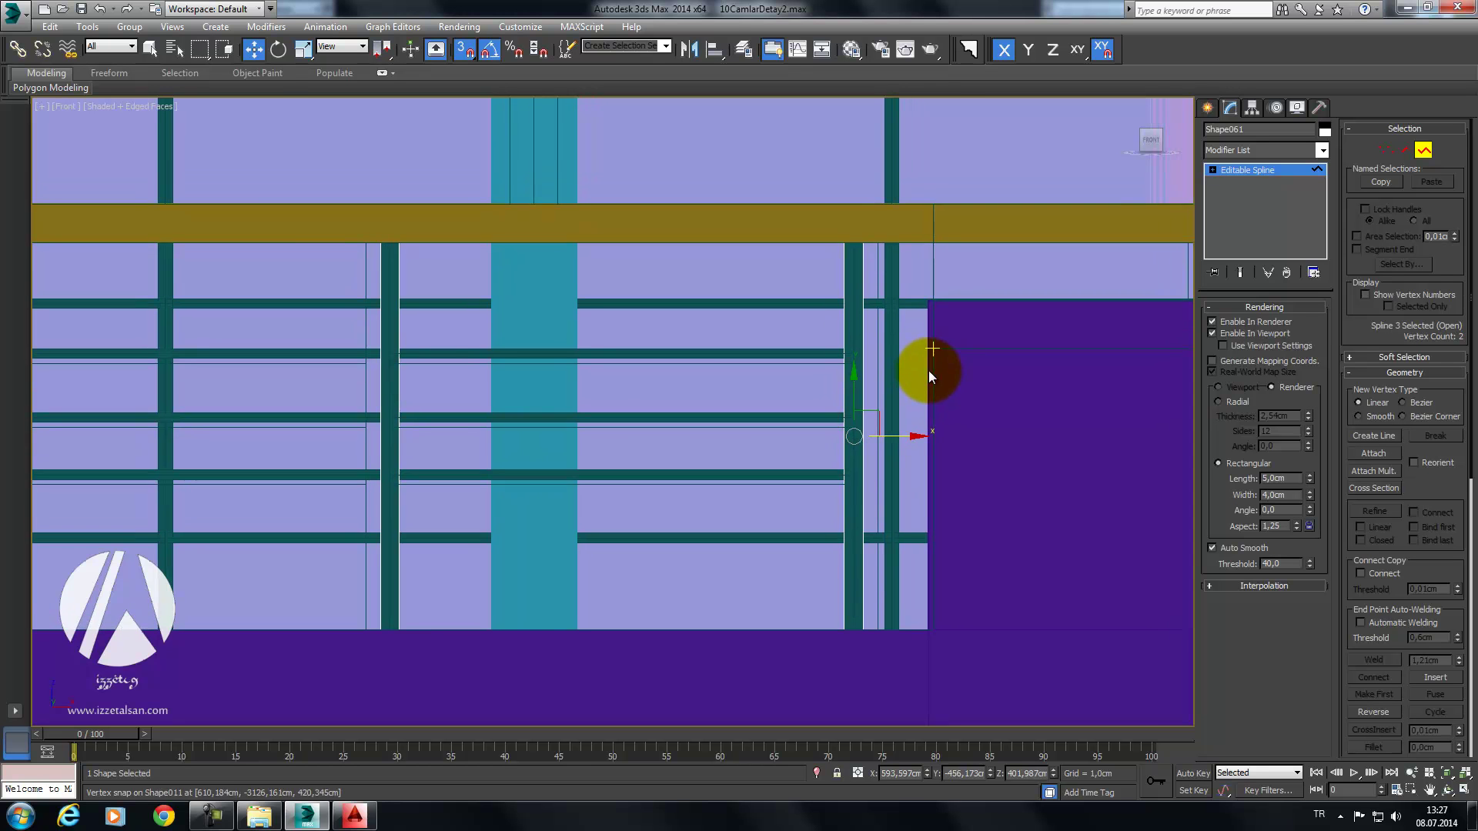
key(p)
scroll(897, 353, down, 3)
middle_drag(945, 396, 893, 473)
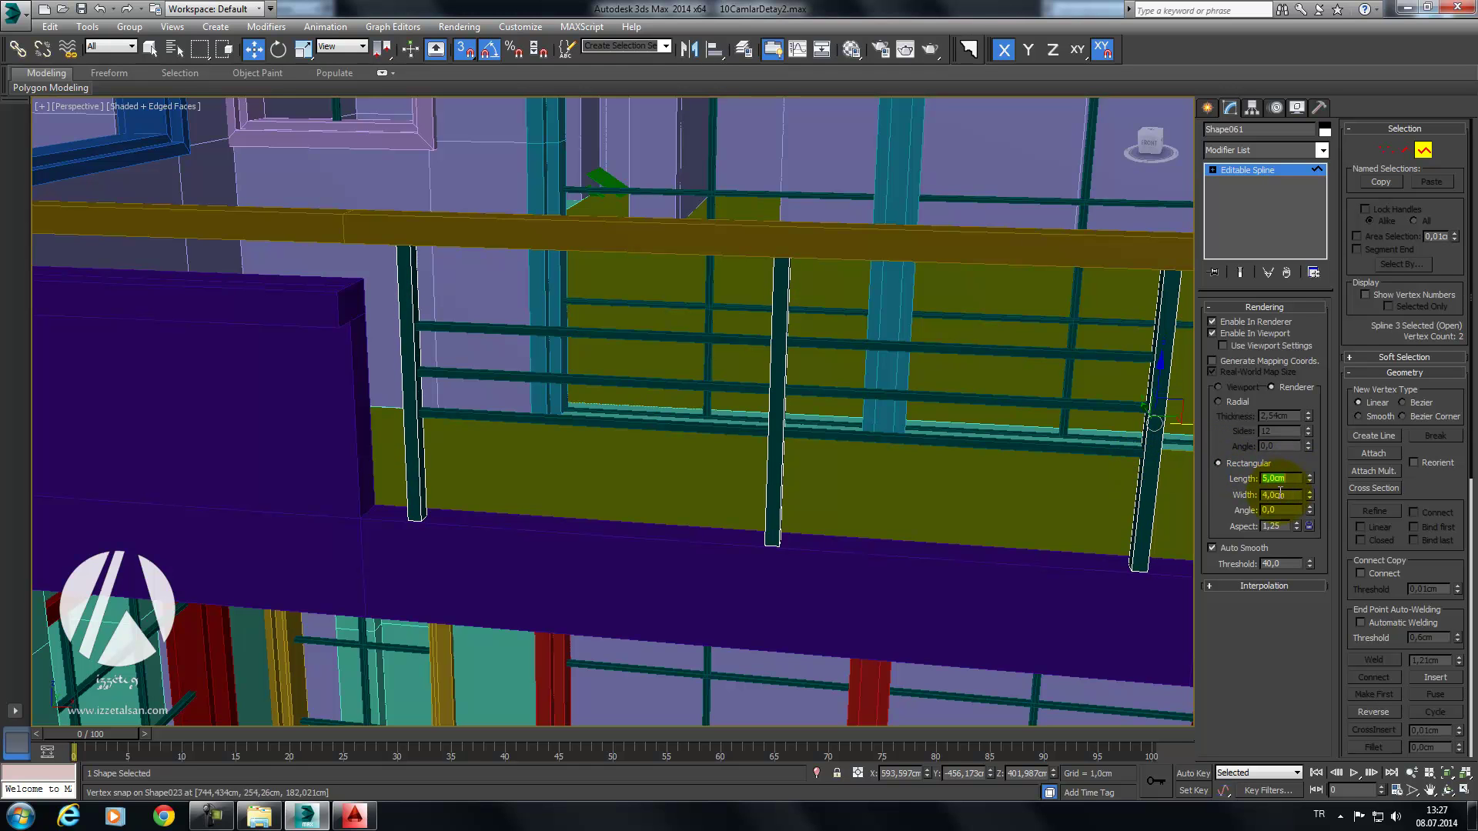
Step: Set the post width to 6,0cm and convert the posts to Editable Poly
text(6)
key(Return)
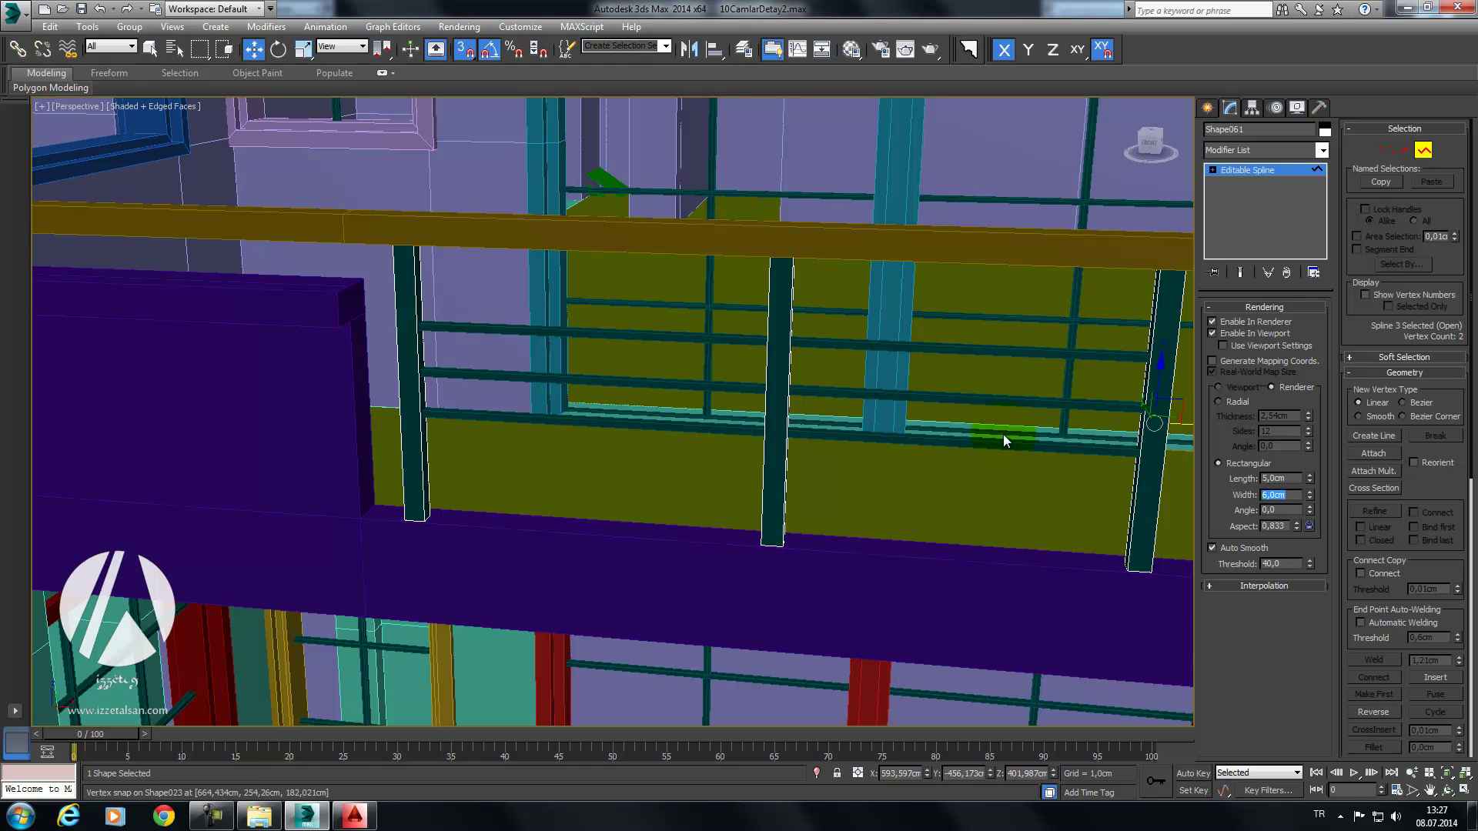
mouse_move(1004, 440)
middle_down()
mouse_move(913, 409)
mouse_move(1175, 330)
middle_up()
right_click(852, 330)
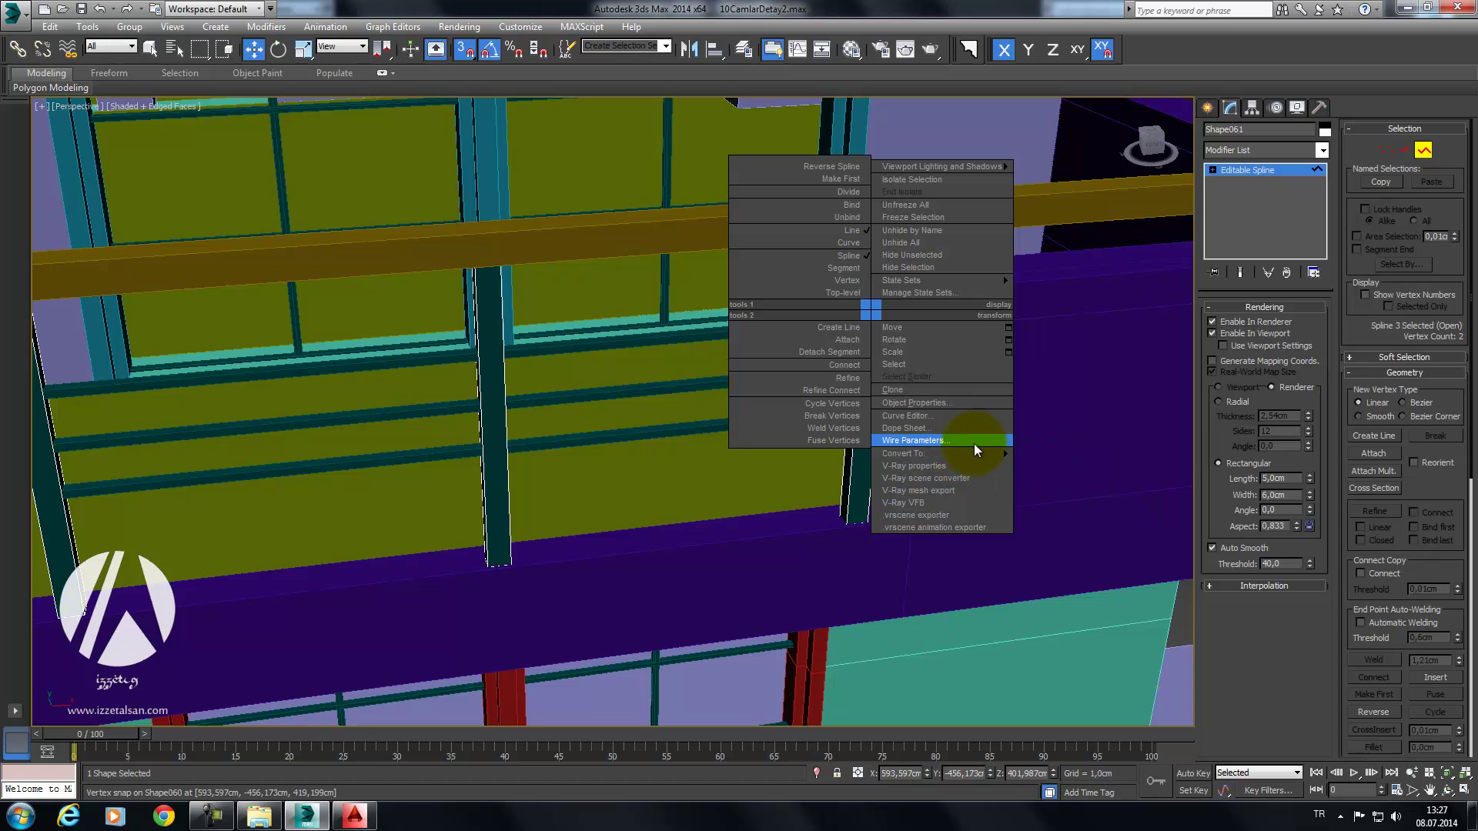
mouse_move(924, 453)
click(1051, 478)
alt+middle_drag(971, 423, 933, 373)
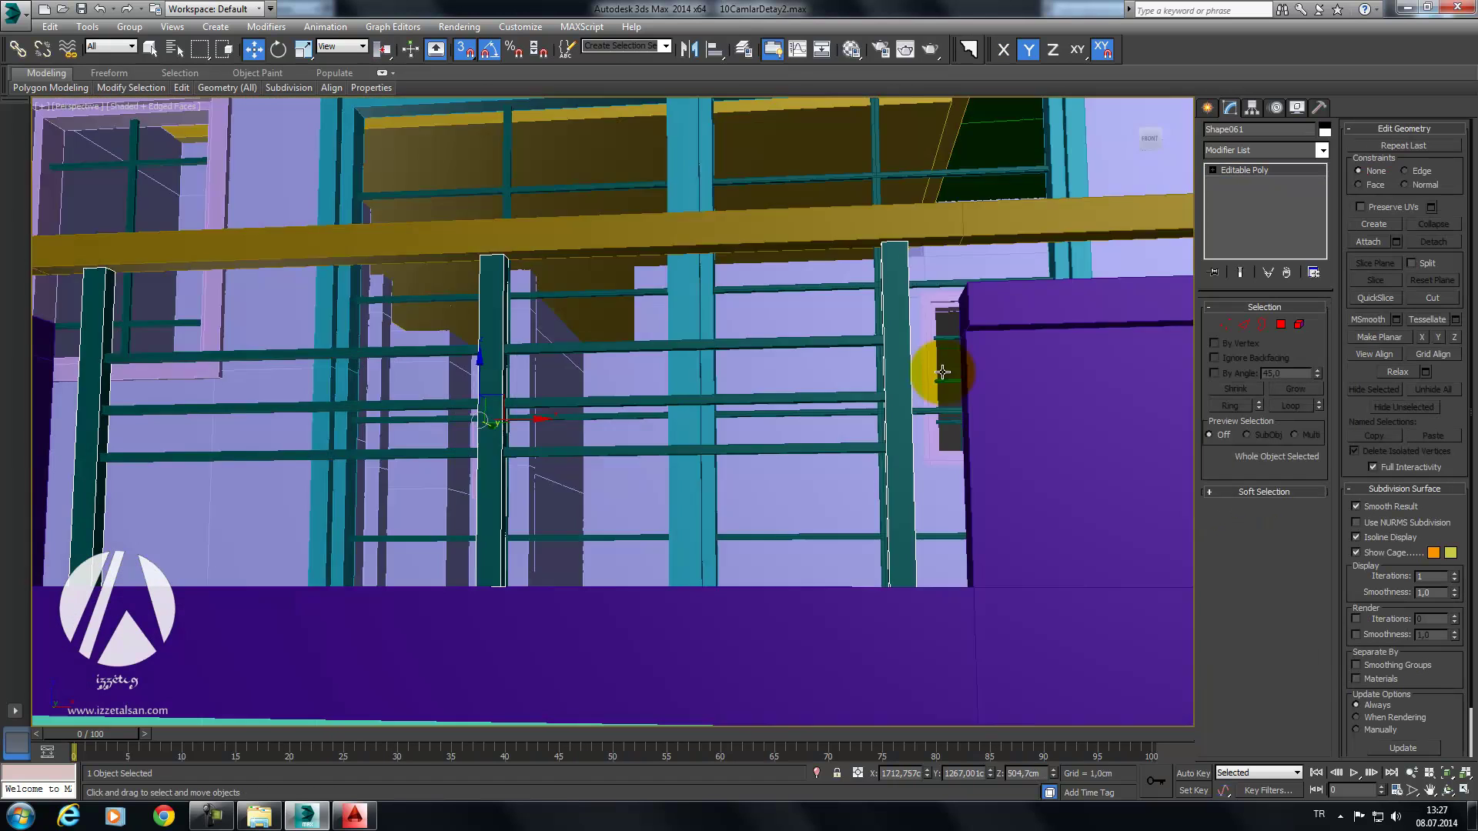
Step: Isolate the three posts and select all their edges
right_click(890, 323)
click(921, 192)
mouse_move(882, 261)
alt+middle_down()
mouse_move(842, 474)
mouse_move(886, 476)
mouse_move(880, 277)
alt+middle_up()
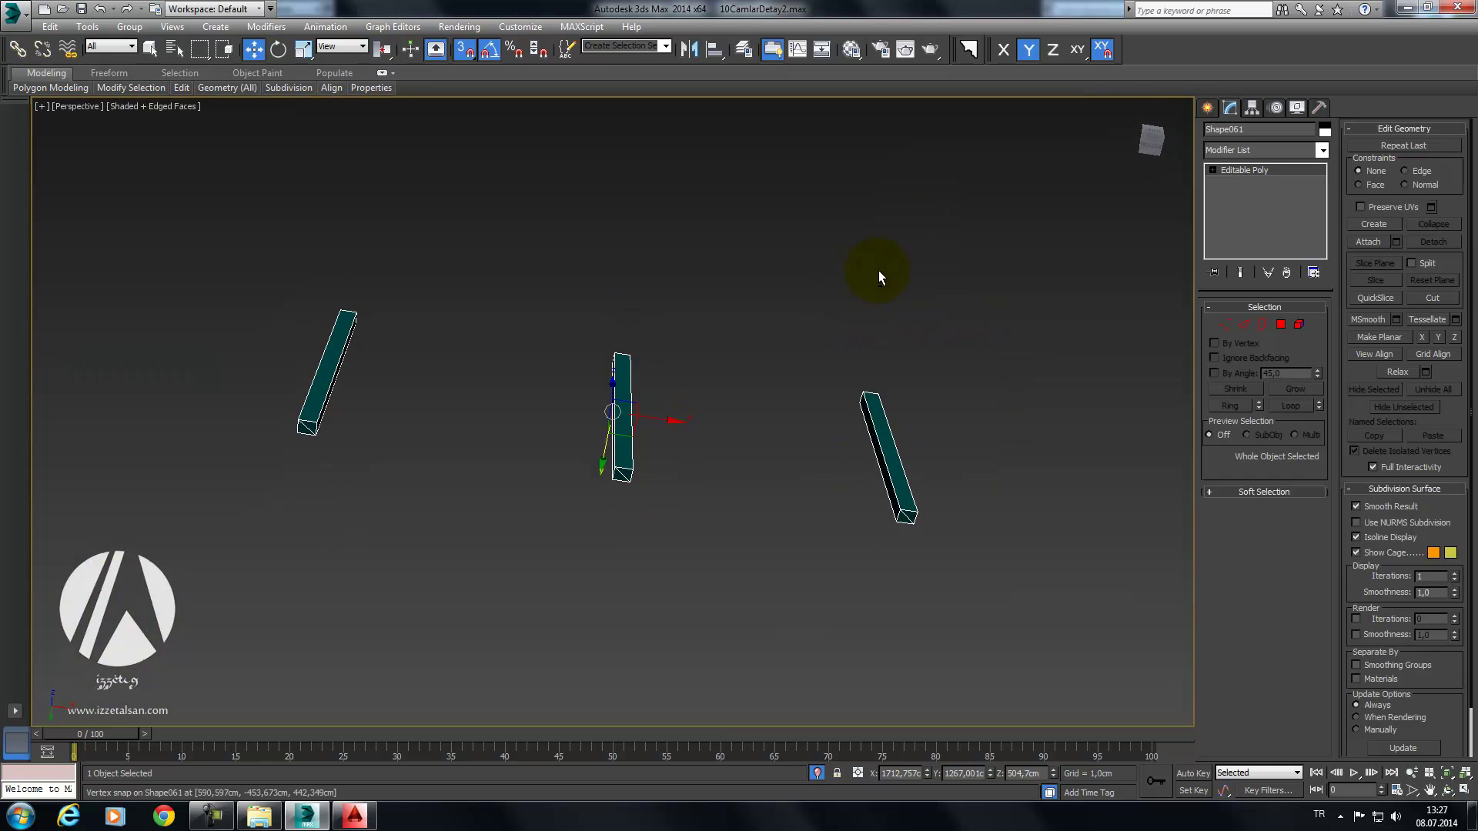
click(1243, 324)
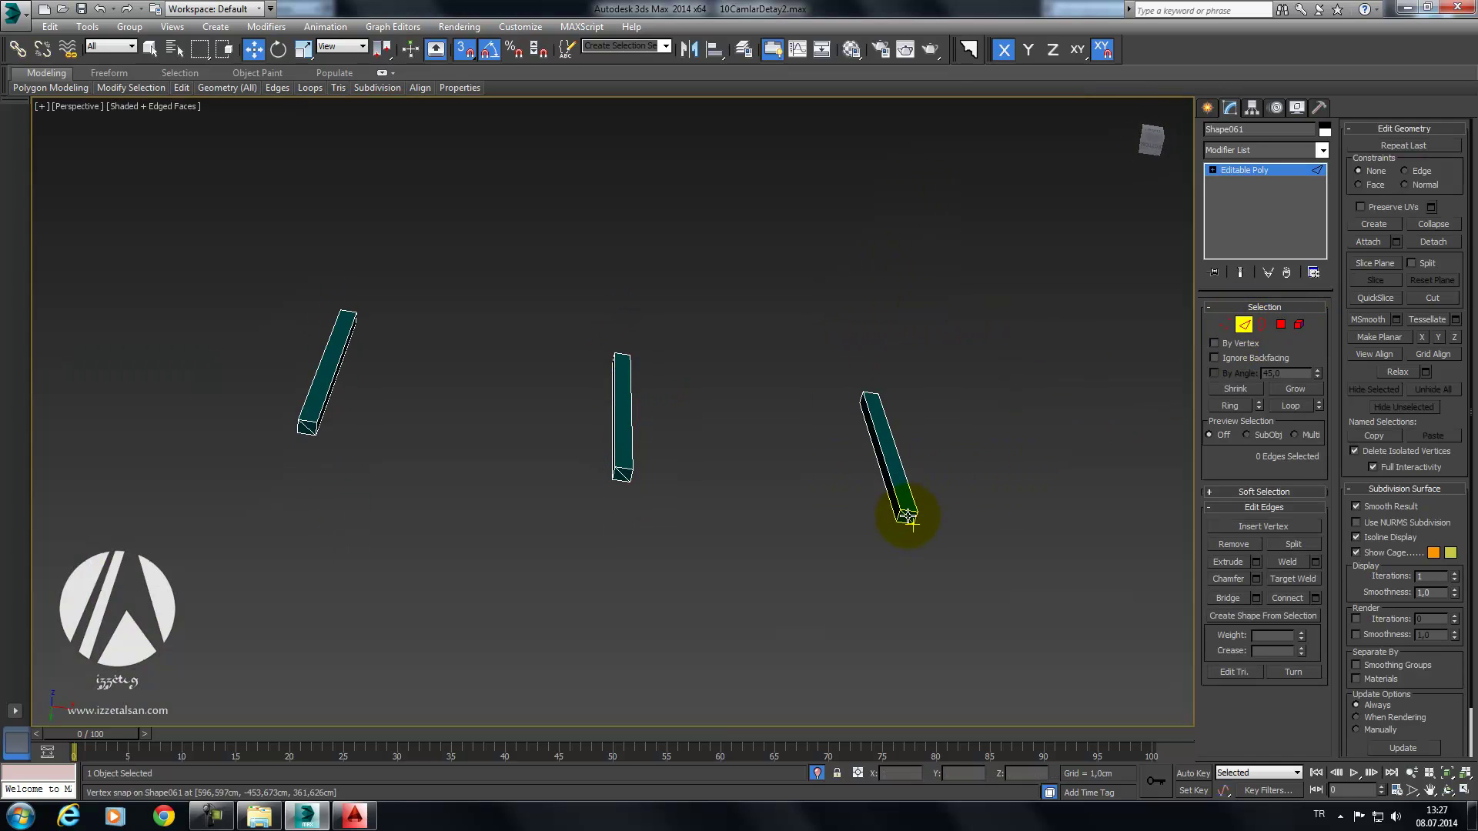
drag(620, 476, 469, 489)
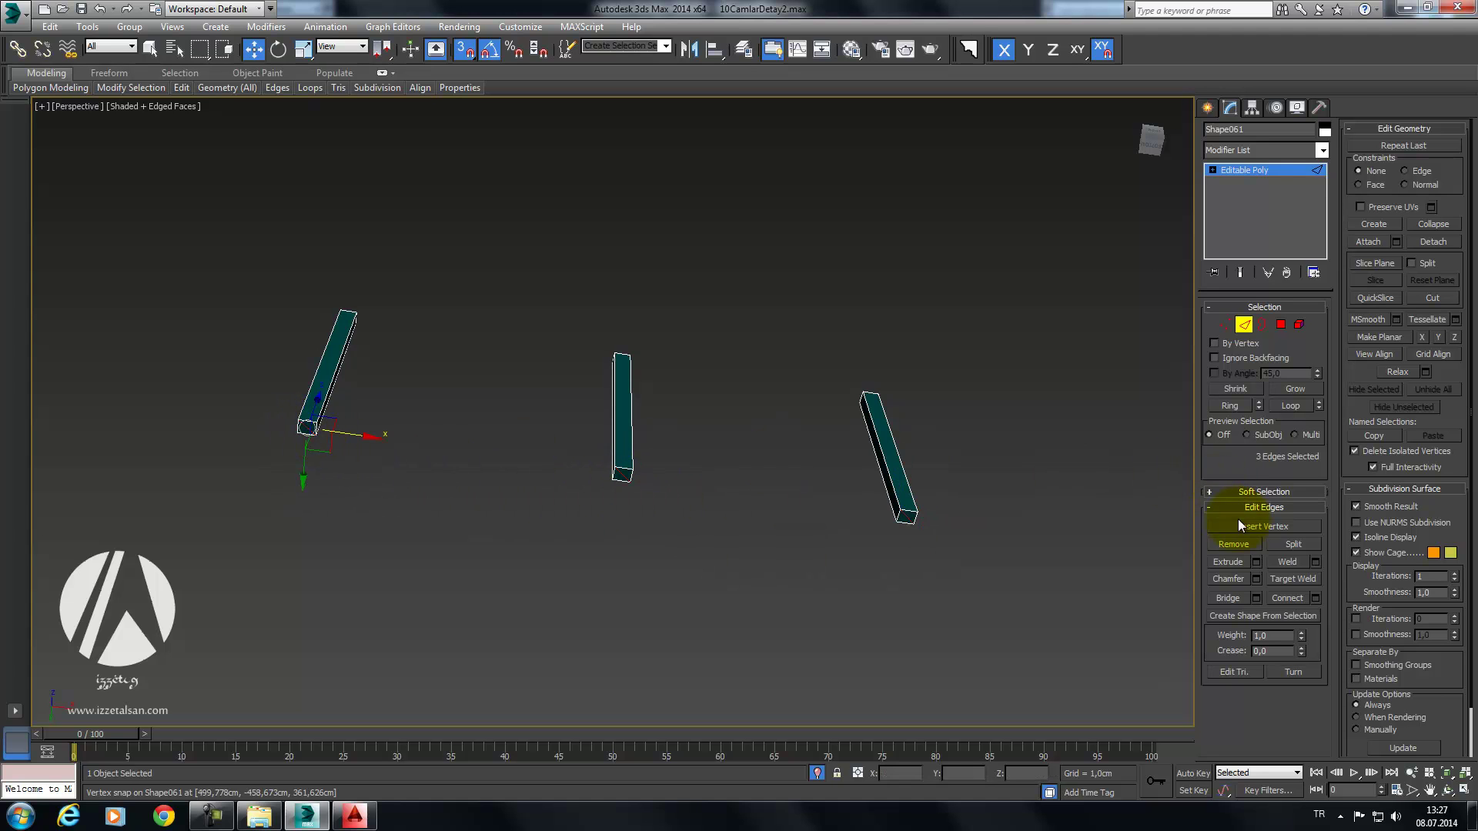
key(ctrl+a)
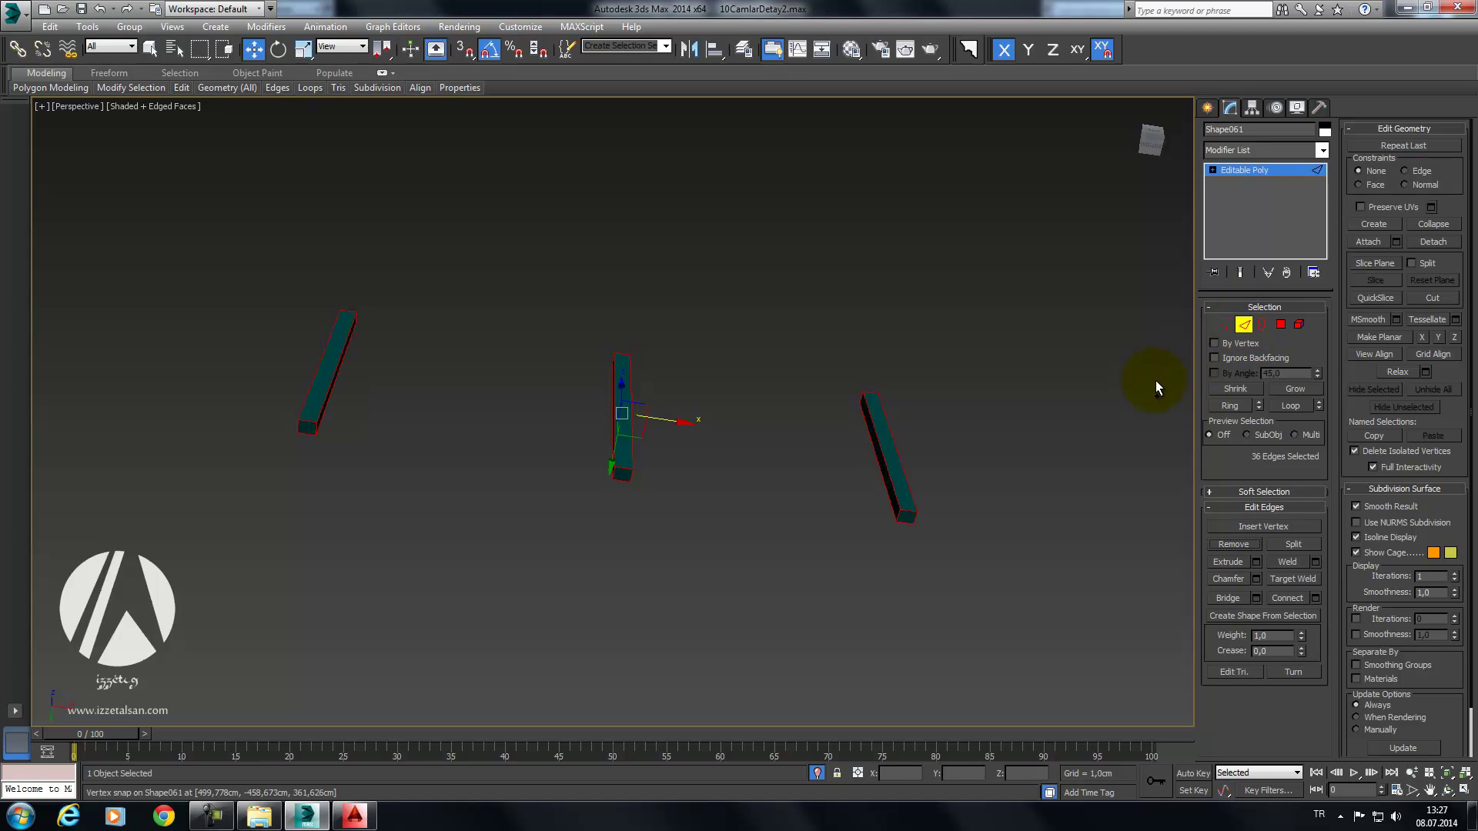
Step: Chamfer the post edges by 0,1cm with 1 segment, then end isolation
click(1257, 582)
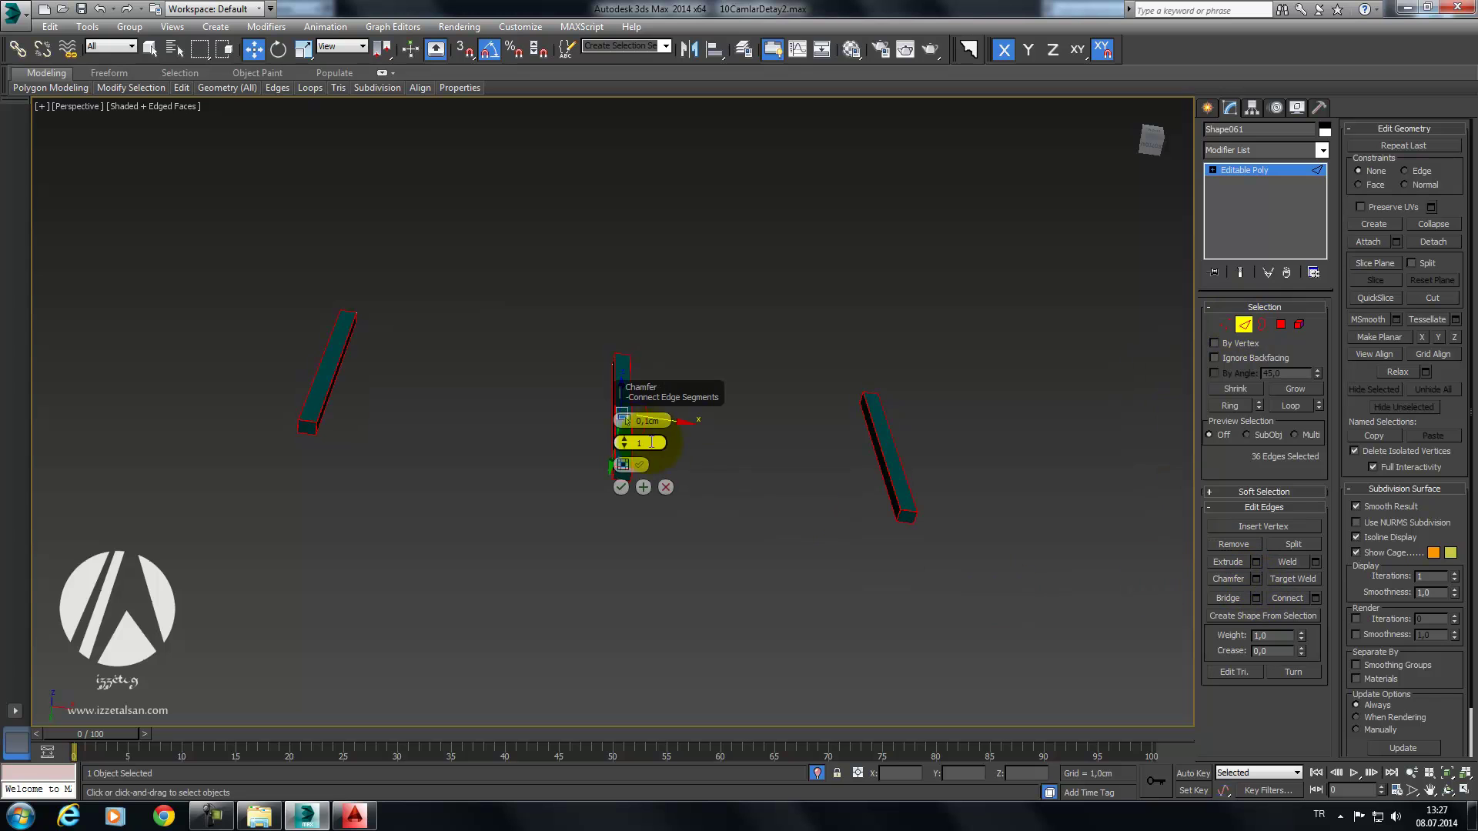
click(621, 488)
click(811, 395)
alt+middle_drag(811, 395, 790, 533)
right_click(751, 412)
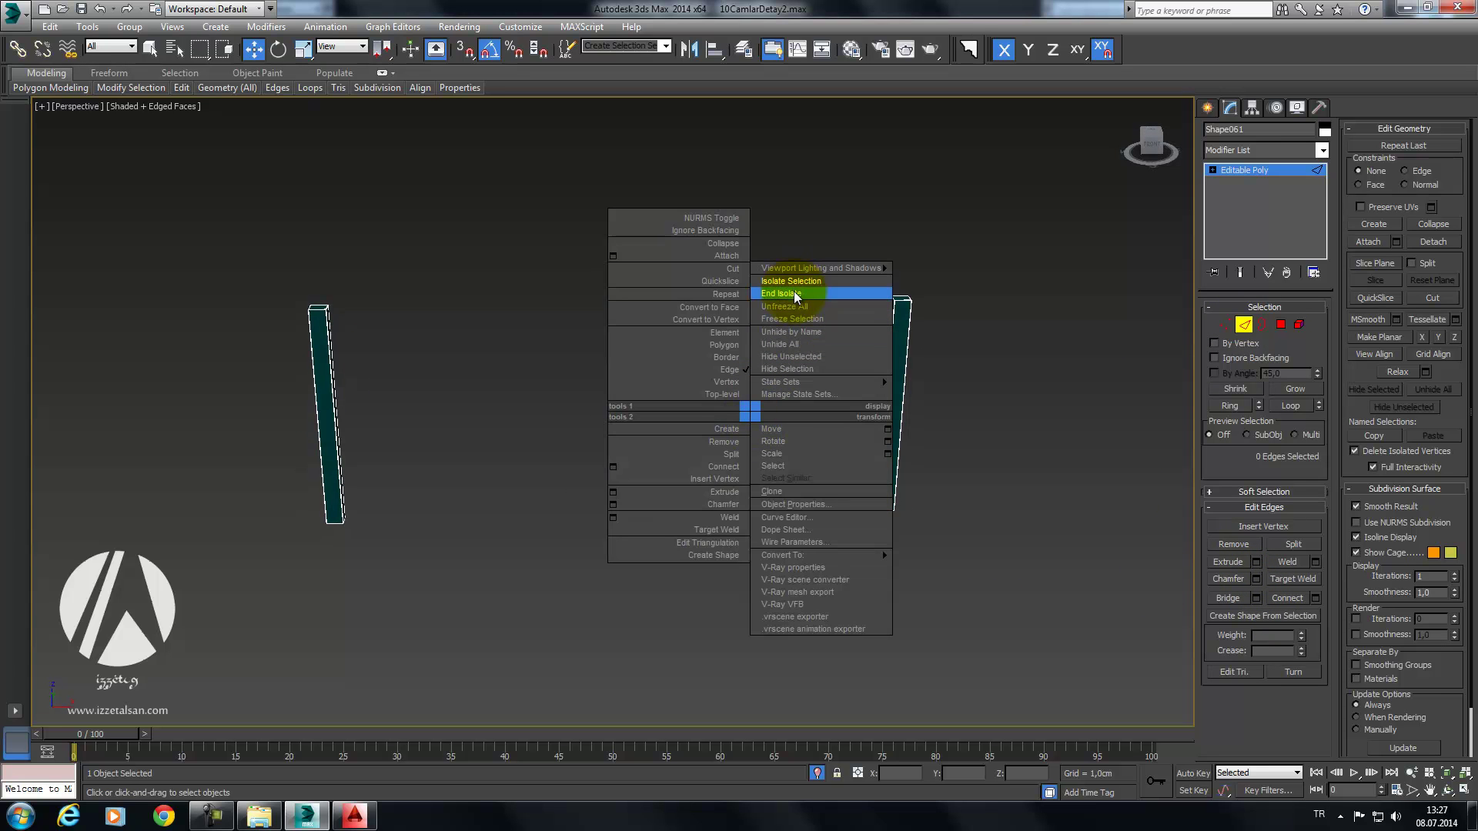
click(794, 293)
click(973, 363)
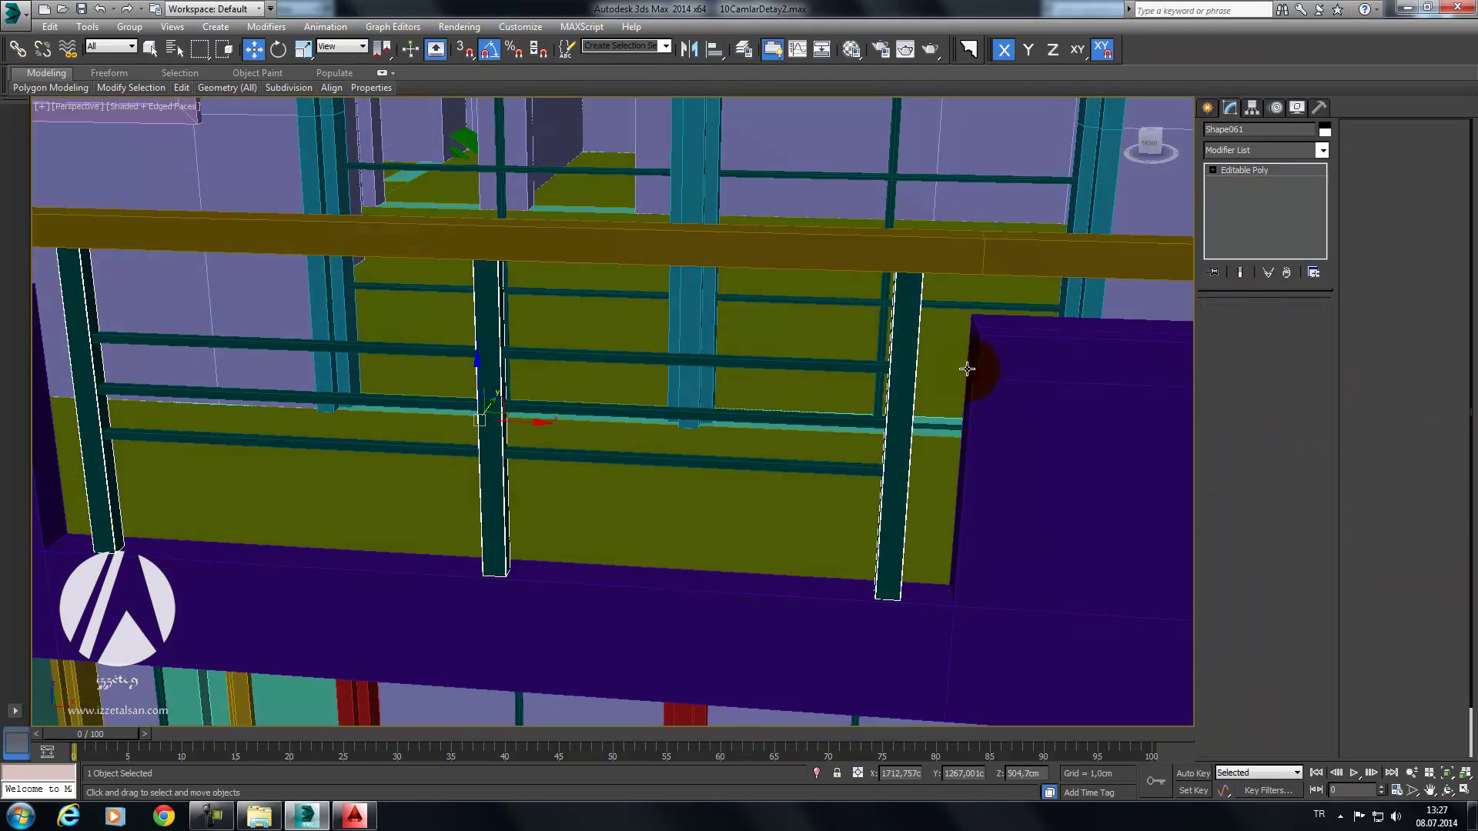
Step: Select the corner handrail spline and convert it to Editable Poly
click(770, 369)
mouse_move(802, 386)
alt+middle_down()
mouse_move(876, 413)
mouse_move(873, 303)
alt+middle_up()
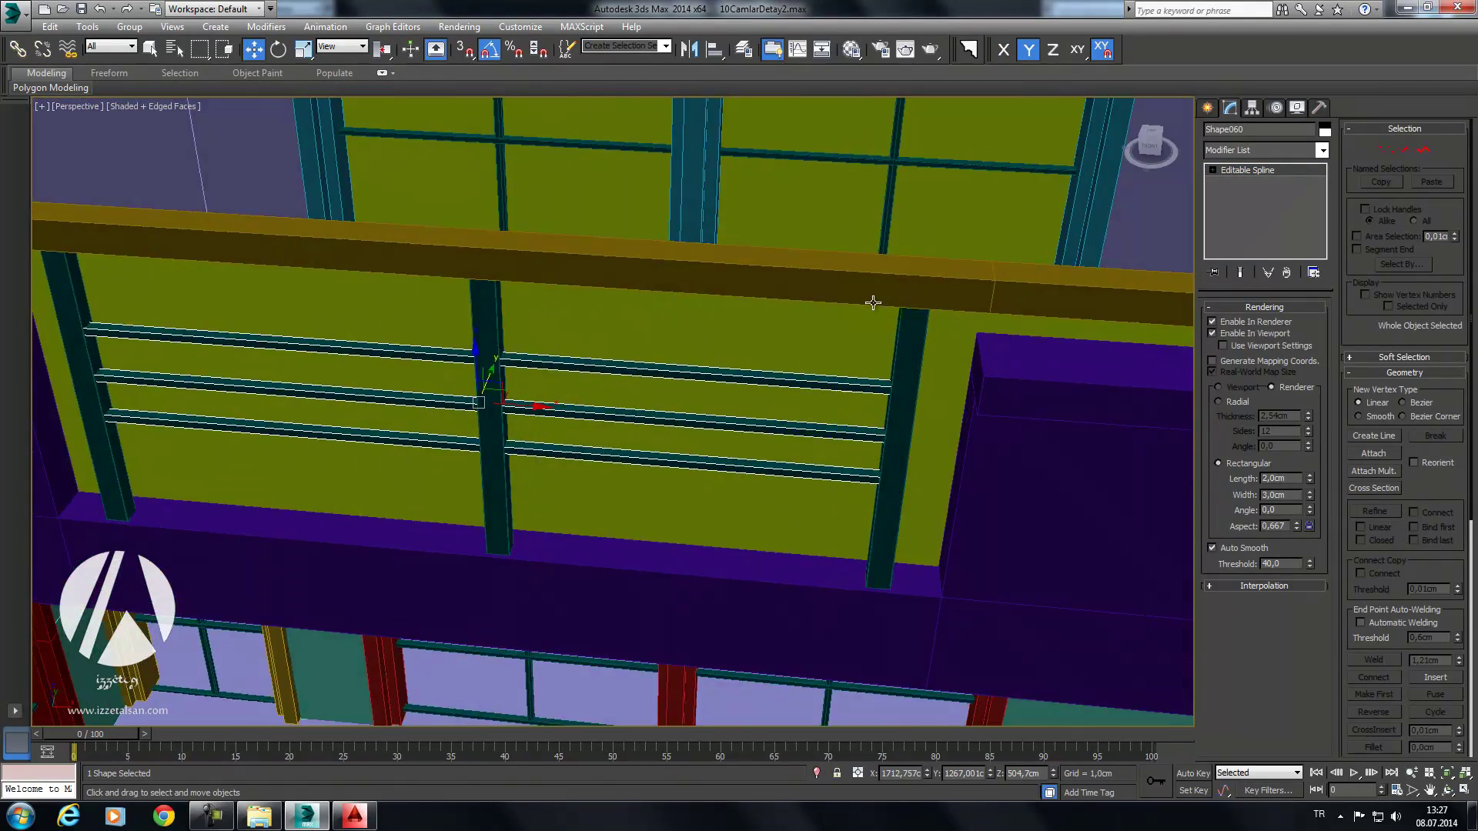
click(971, 320)
mouse_move(971, 319)
alt+middle_down()
mouse_move(946, 353)
mouse_move(980, 399)
mouse_move(933, 377)
mouse_move(958, 376)
alt+middle_up()
click(958, 375)
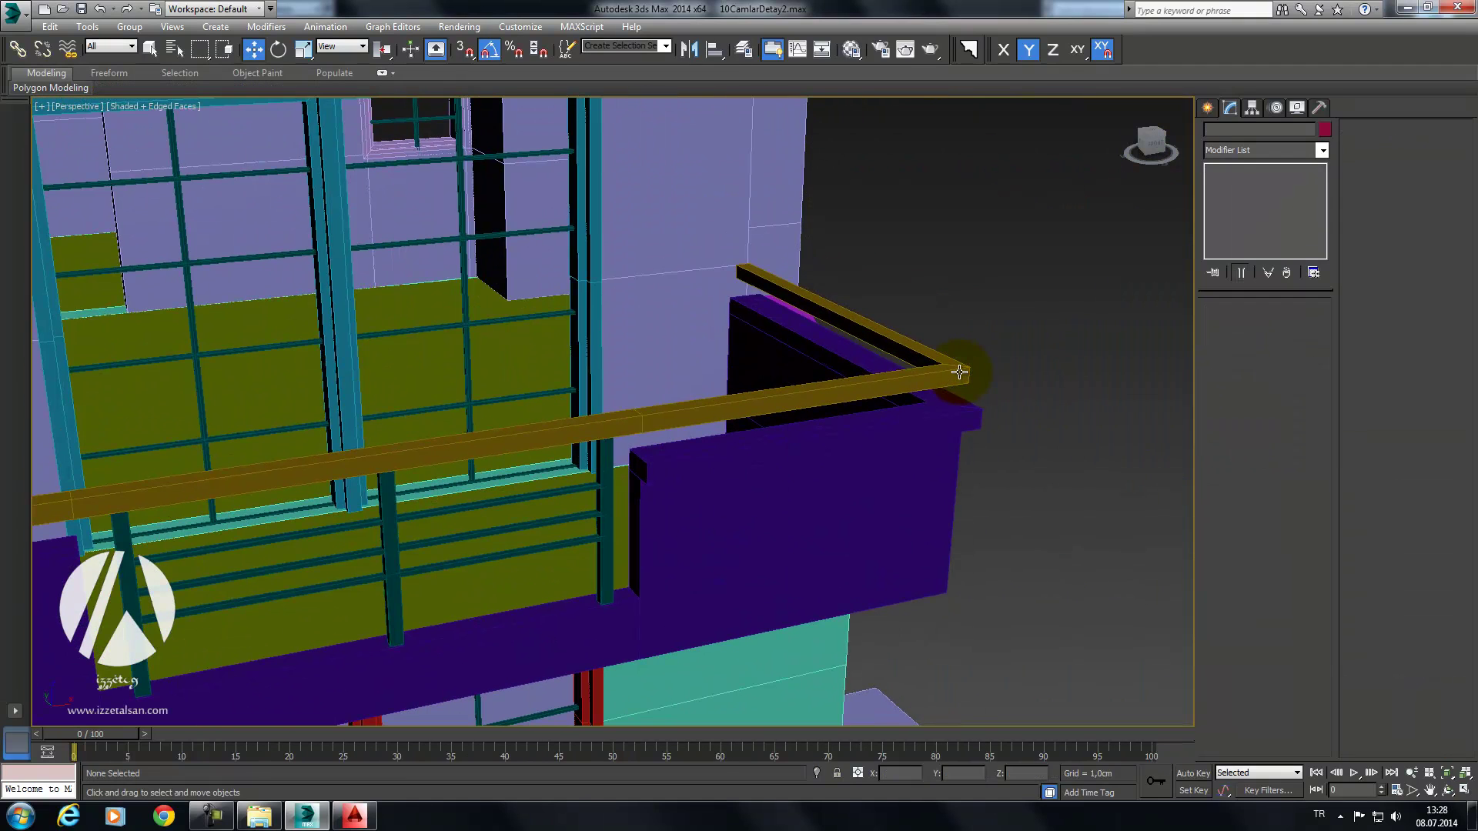
click(962, 376)
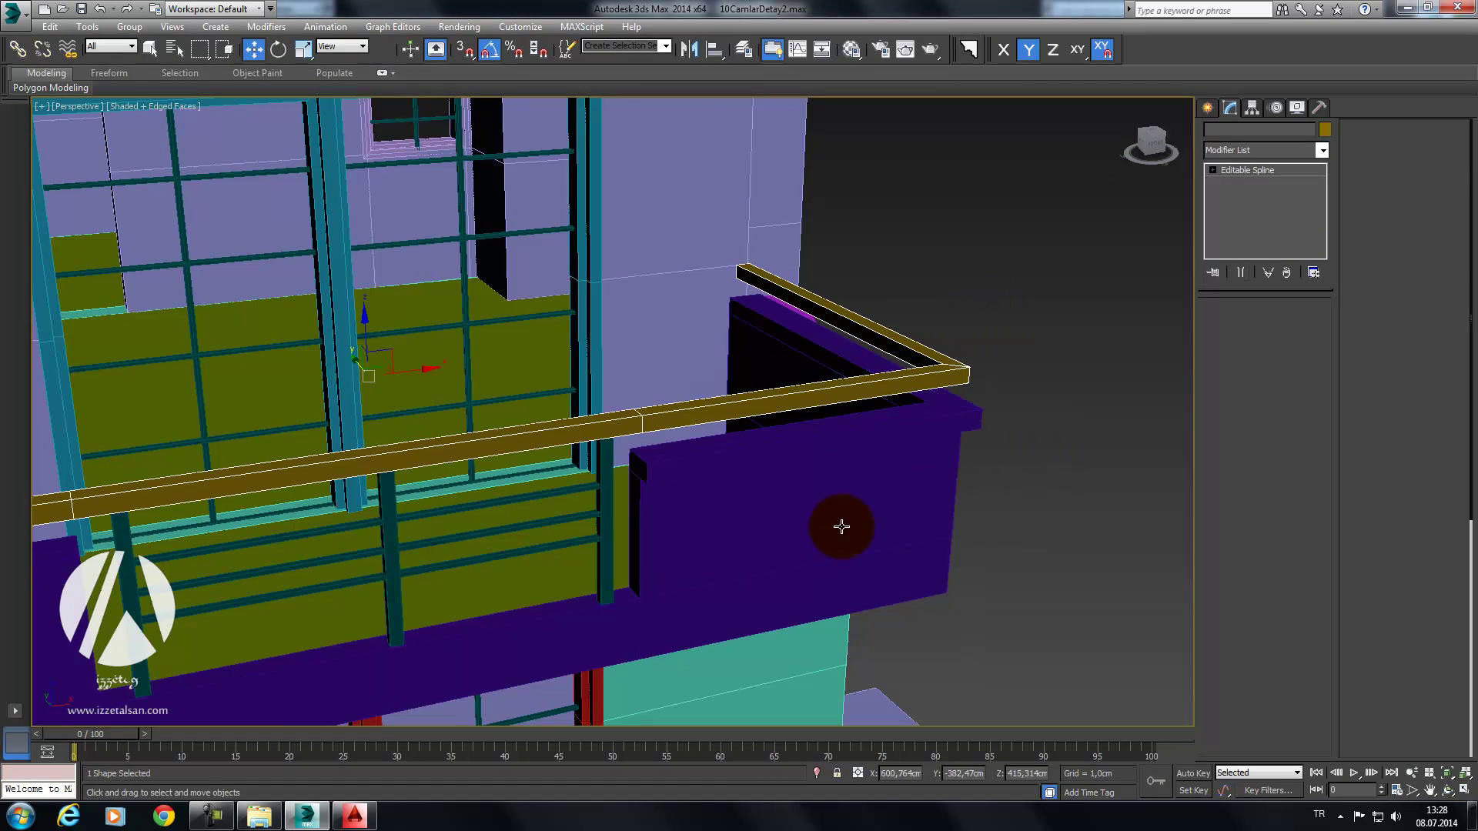
right_click(905, 370)
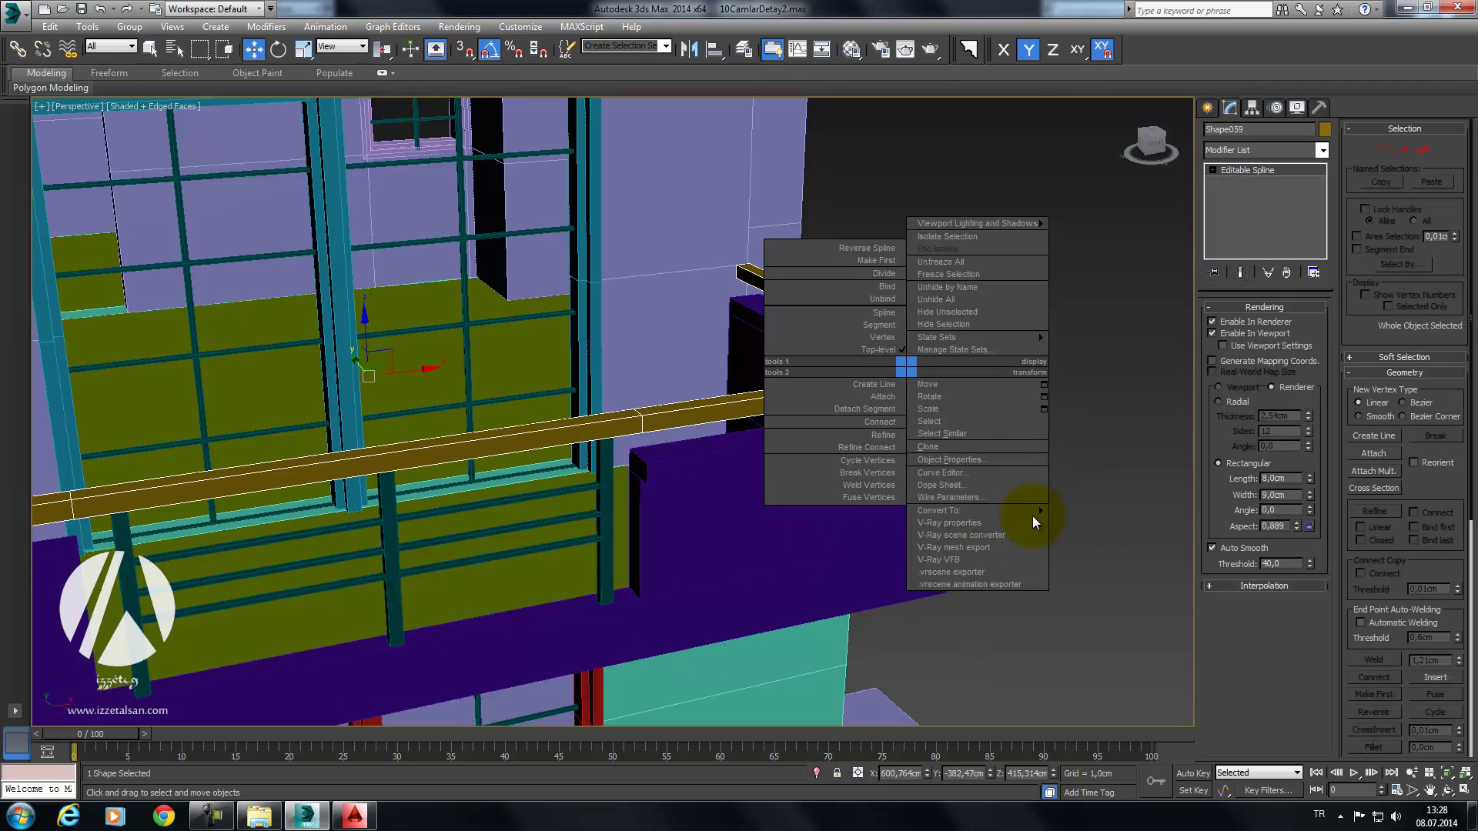
click(1101, 538)
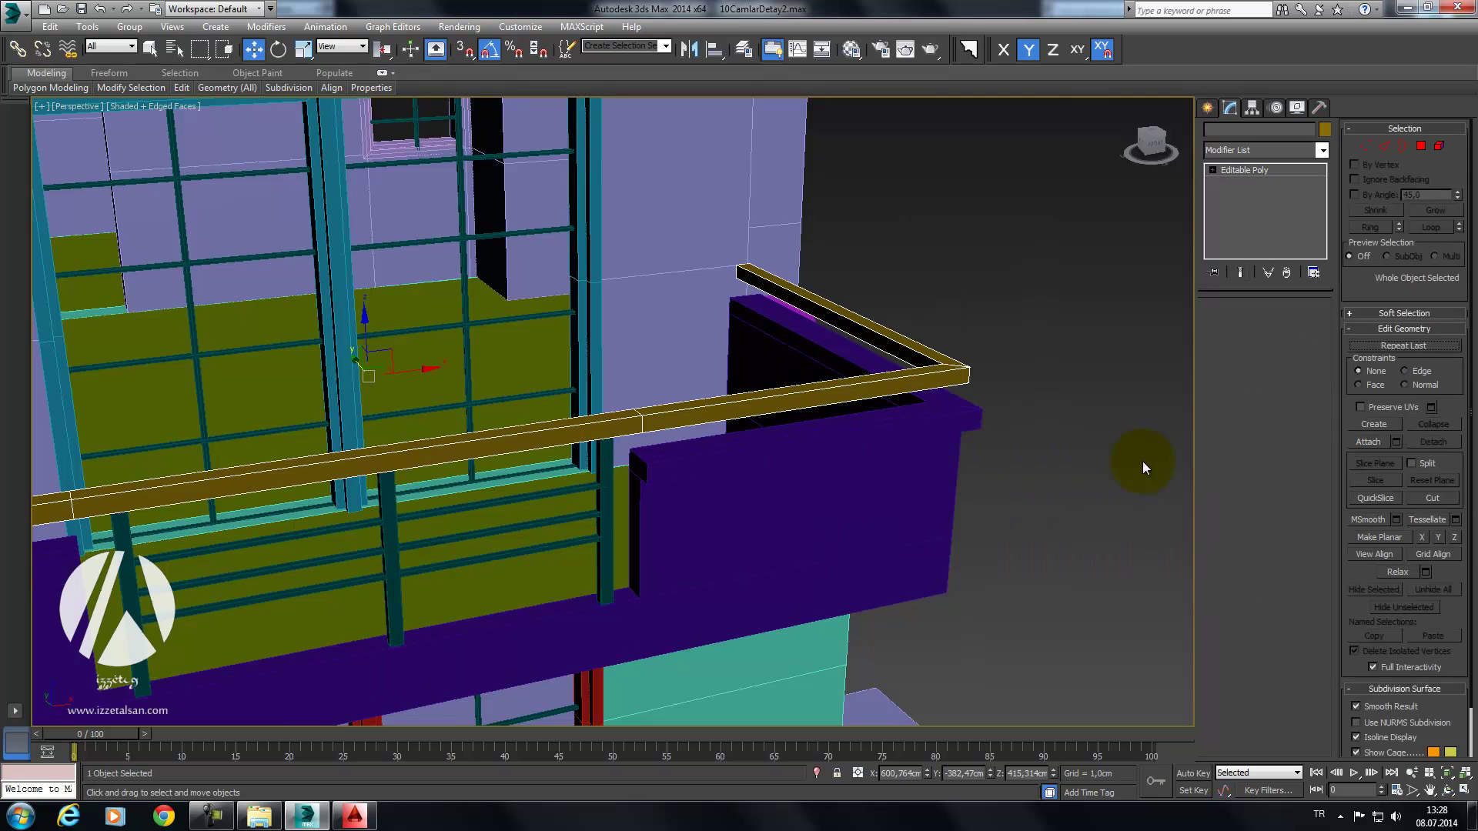
Step: Isolate the handrail, enter Edge mode, then end isolation again
right_click(947, 346)
click(979, 214)
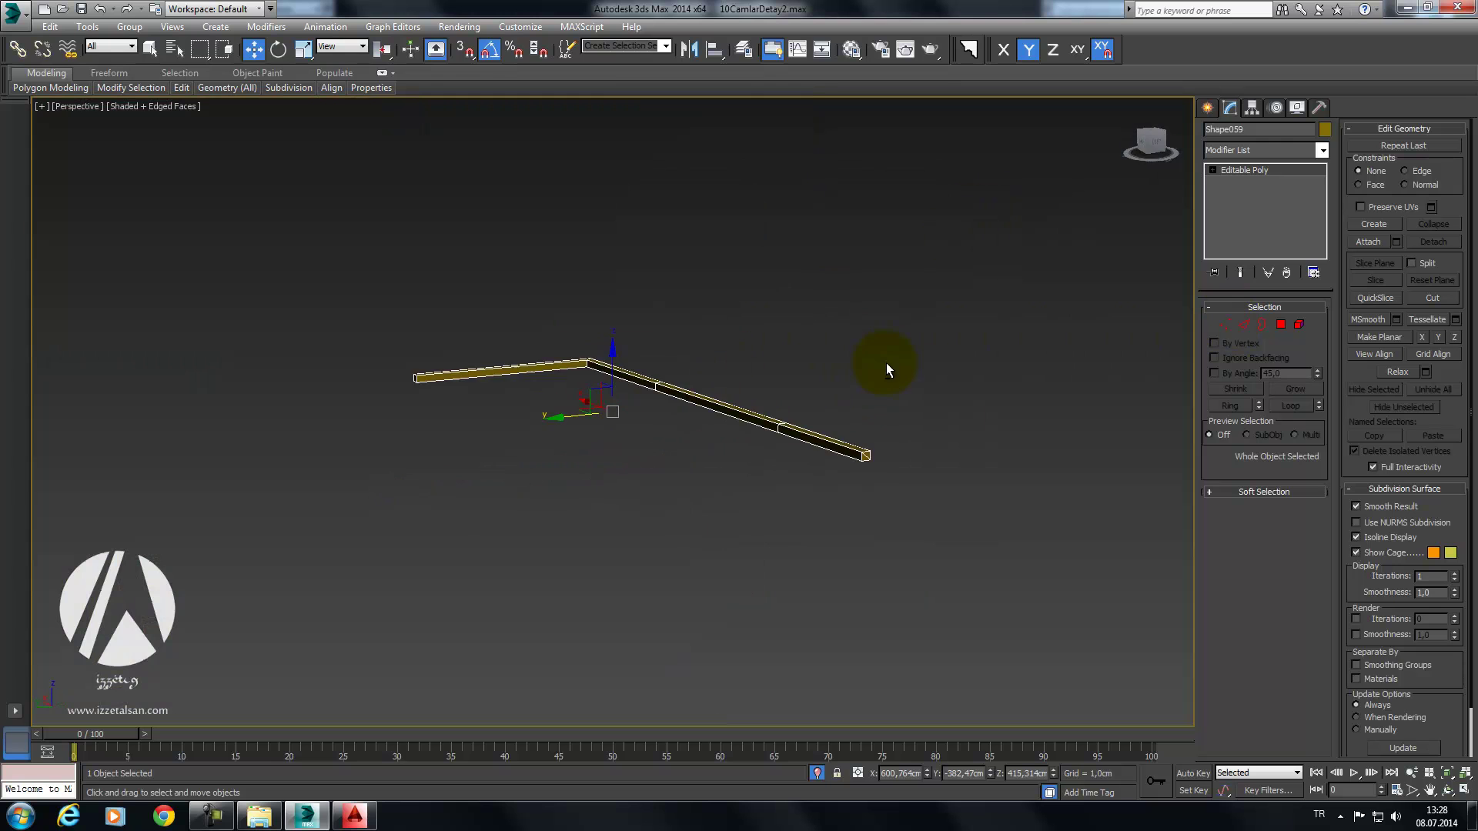
alt+middle_drag(885, 362, 921, 377)
click(1243, 324)
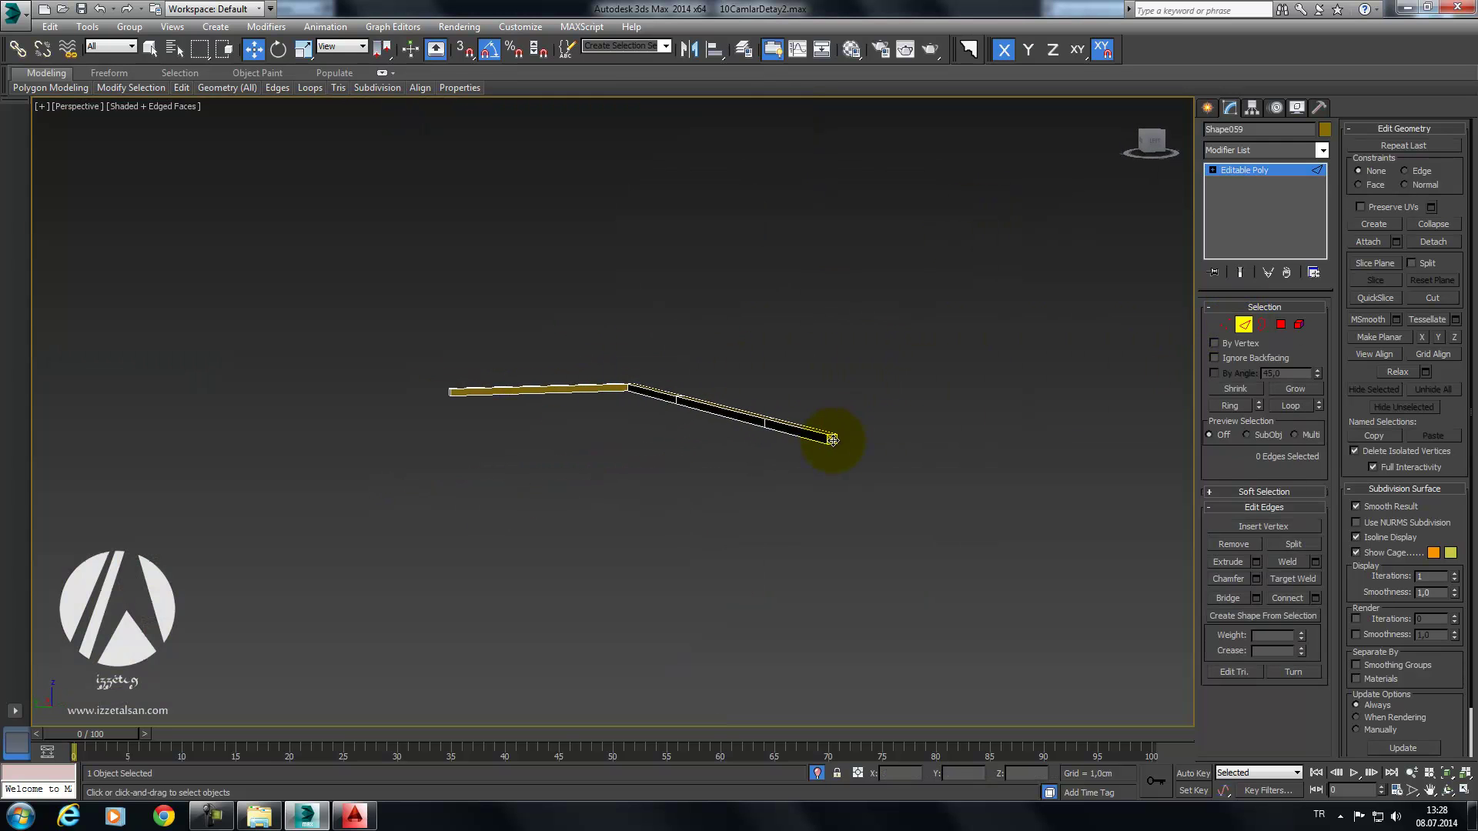
click(1231, 544)
alt+middle_drag(985, 473, 839, 462)
right_click(802, 419)
click(838, 302)
mouse_move(838, 302)
alt+middle_down()
mouse_move(843, 359)
mouse_move(1009, 347)
mouse_move(907, 373)
alt+middle_up()
Step: Select all the handrail's edges except two short ones
key(ctrl+a)
alt+middle_drag(980, 405, 1129, 435)
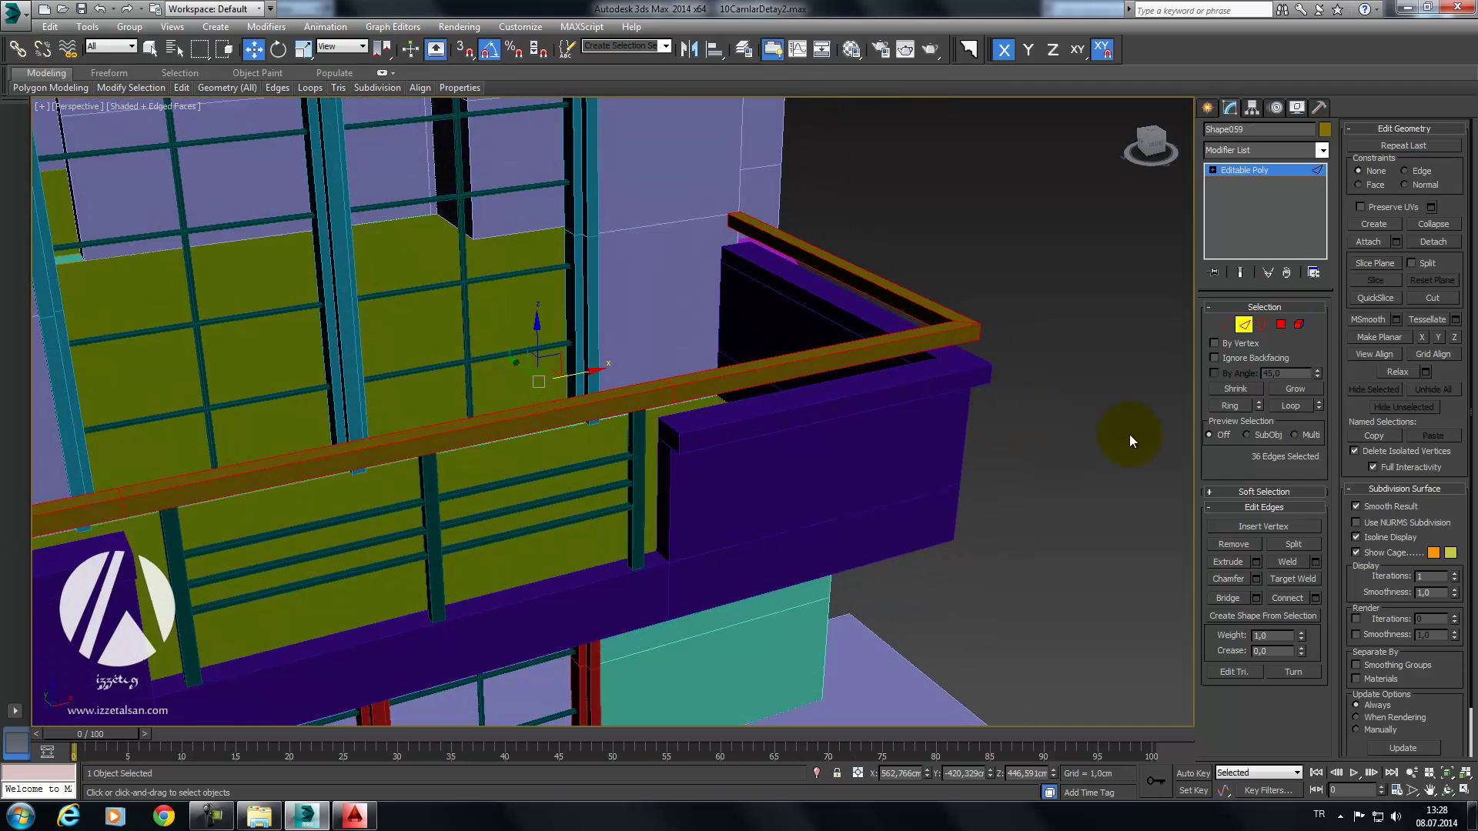
mouse_move(685, 465)
alt+middle_down()
mouse_move(579, 460)
mouse_move(511, 487)
mouse_move(589, 491)
mouse_move(575, 496)
mouse_move(553, 399)
mouse_move(476, 339)
alt+middle_up()
scroll(516, 485, up, 3)
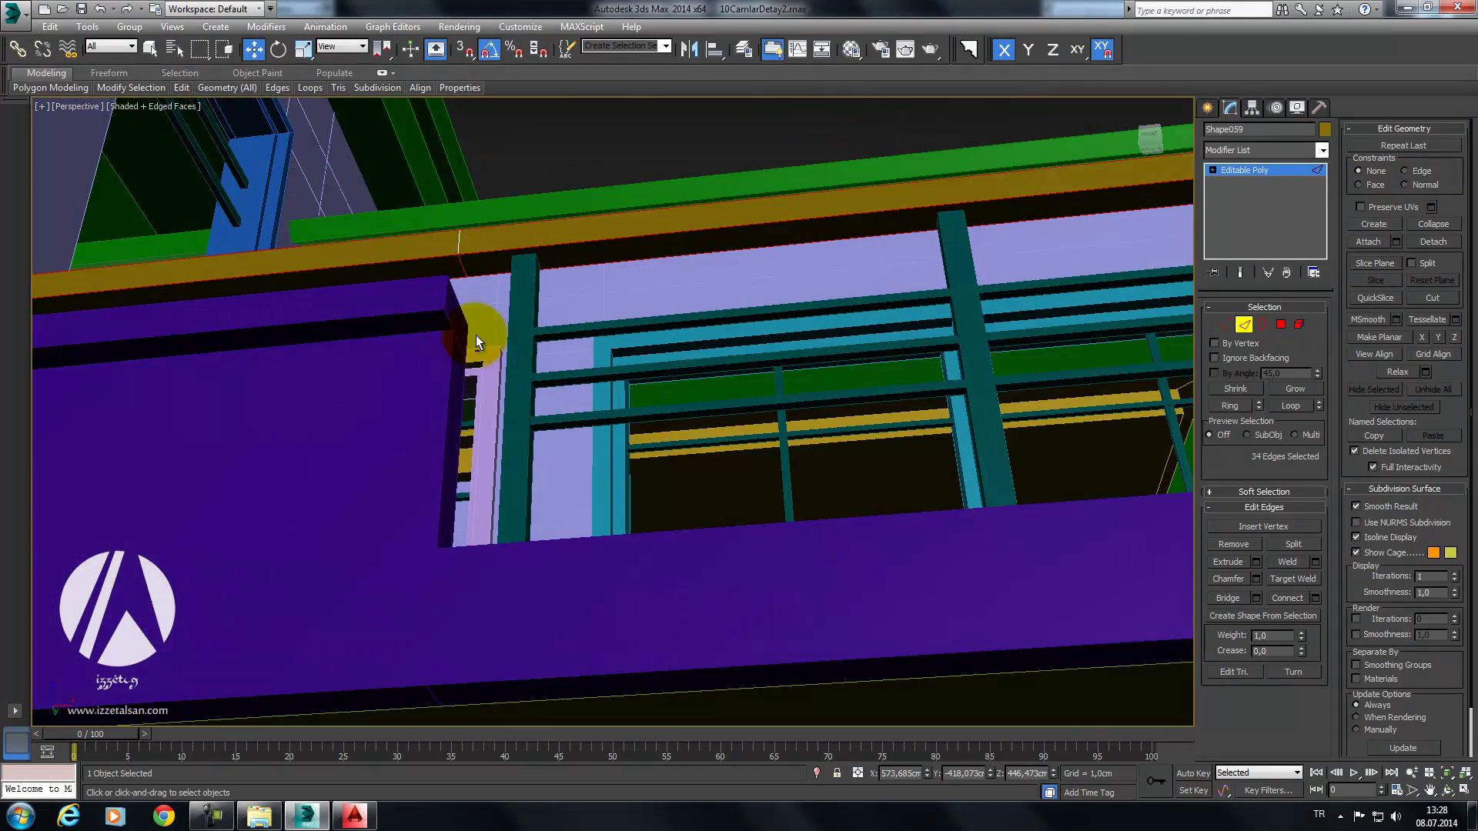
mouse_move(459, 267)
alt+middle_down()
mouse_move(577, 373)
mouse_move(739, 439)
mouse_move(644, 429)
mouse_move(600, 447)
mouse_move(1035, 501)
alt+middle_up()
mouse_move(524, 329)
alt+middle_down()
mouse_move(643, 399)
mouse_move(700, 393)
mouse_move(628, 404)
alt+middle_up()
alt+click(791, 532)
mouse_move(792, 532)
alt+middle_down()
mouse_move(767, 505)
mouse_move(763, 460)
alt+middle_up()
alt+click(713, 314)
mouse_move(714, 314)
alt+middle_down()
mouse_move(953, 471)
mouse_move(828, 462)
alt+middle_up()
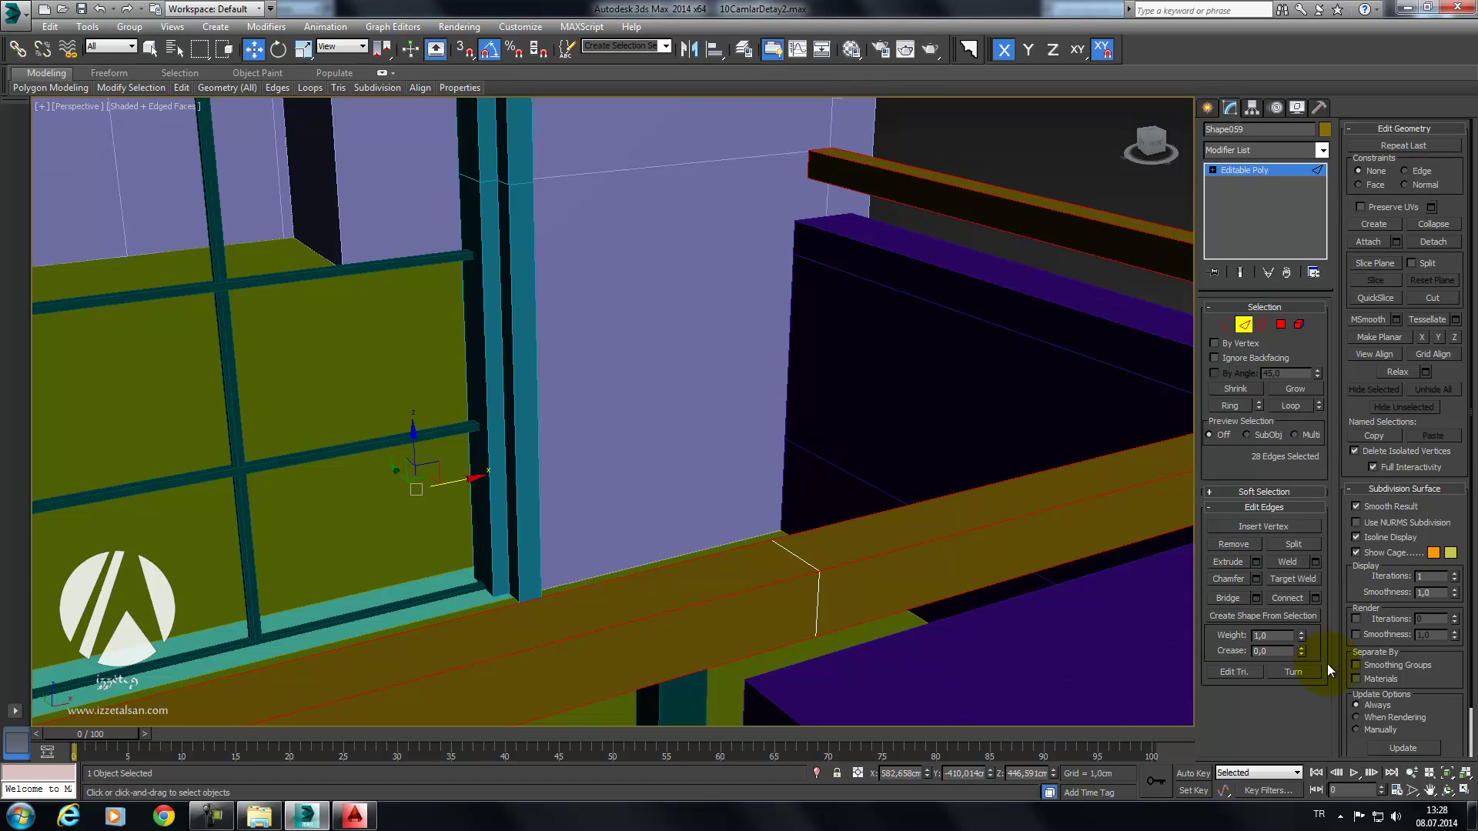
Step: Chamfer the selected handrail edges by 0,2cm with 1 segment
click(1257, 581)
alt+middle_drag(976, 562, 866, 522)
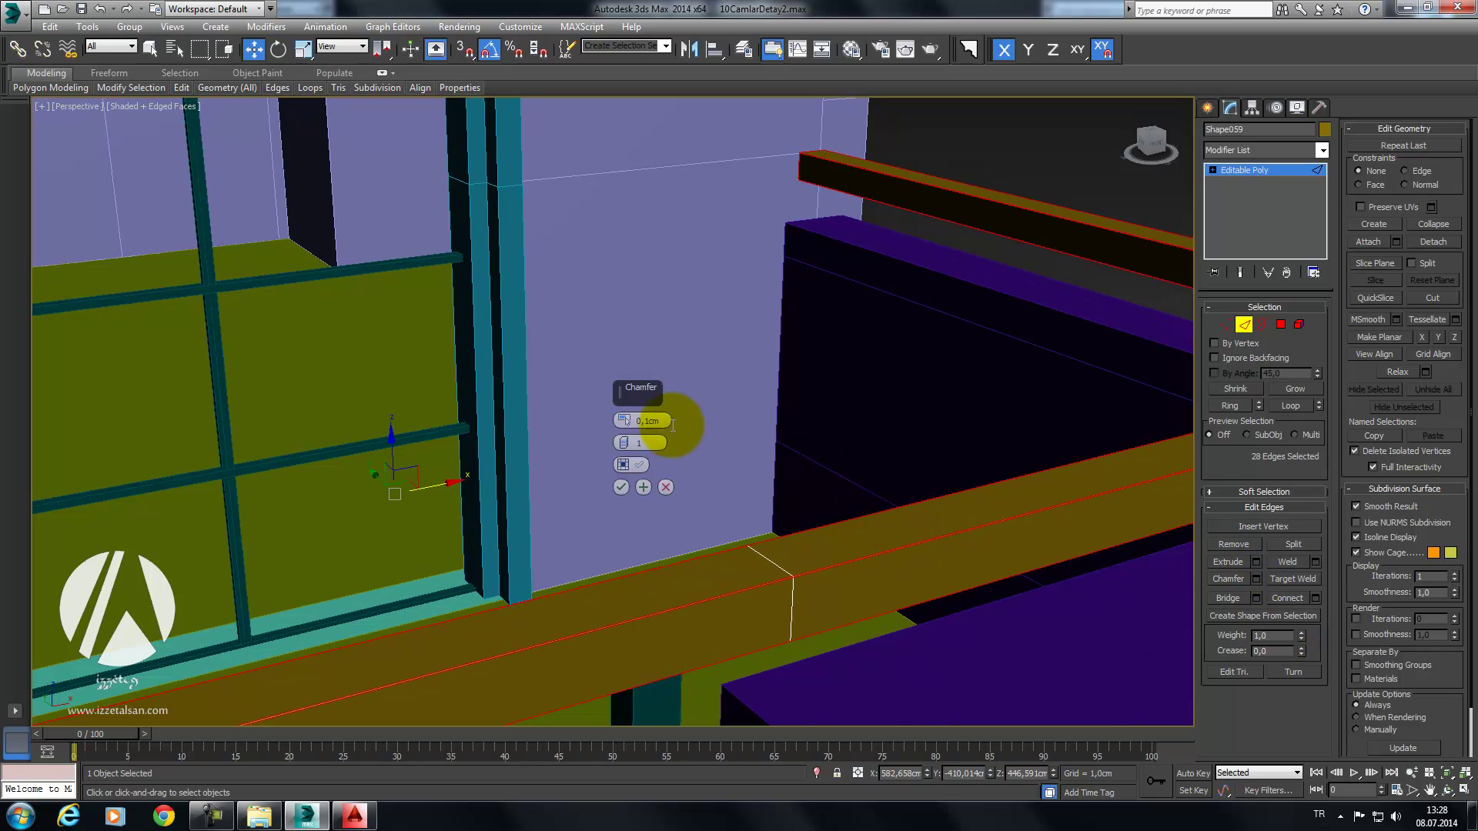
mouse_move(649, 436)
alt+middle_down()
mouse_move(927, 439)
mouse_move(621, 464)
mouse_move(666, 477)
alt+middle_up()
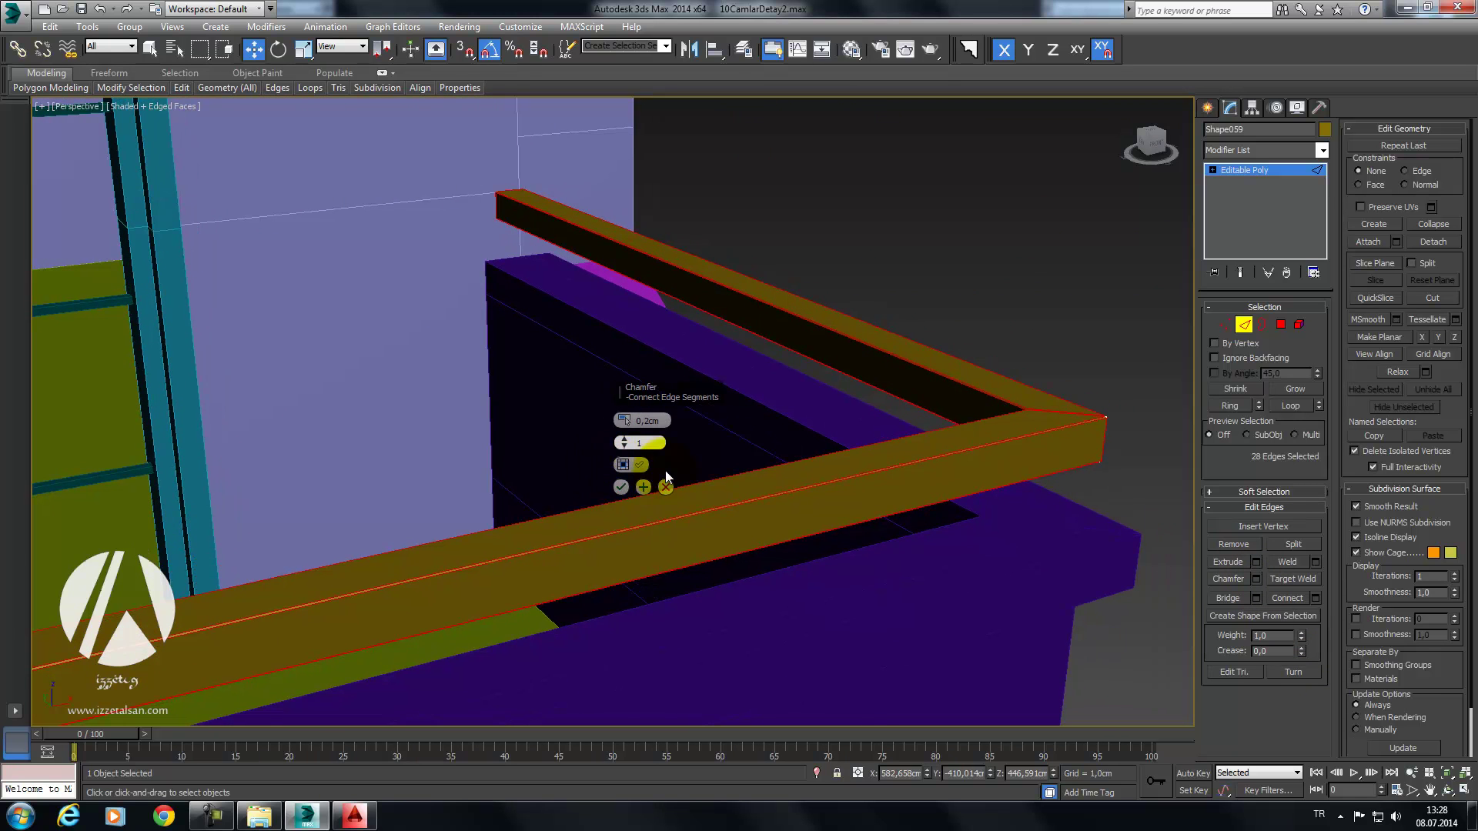
click(620, 487)
click(1244, 324)
Step: Select the purple parapet Line016 and pick its top edges in Edge mode
click(1090, 324)
scroll(1090, 325, down, 3)
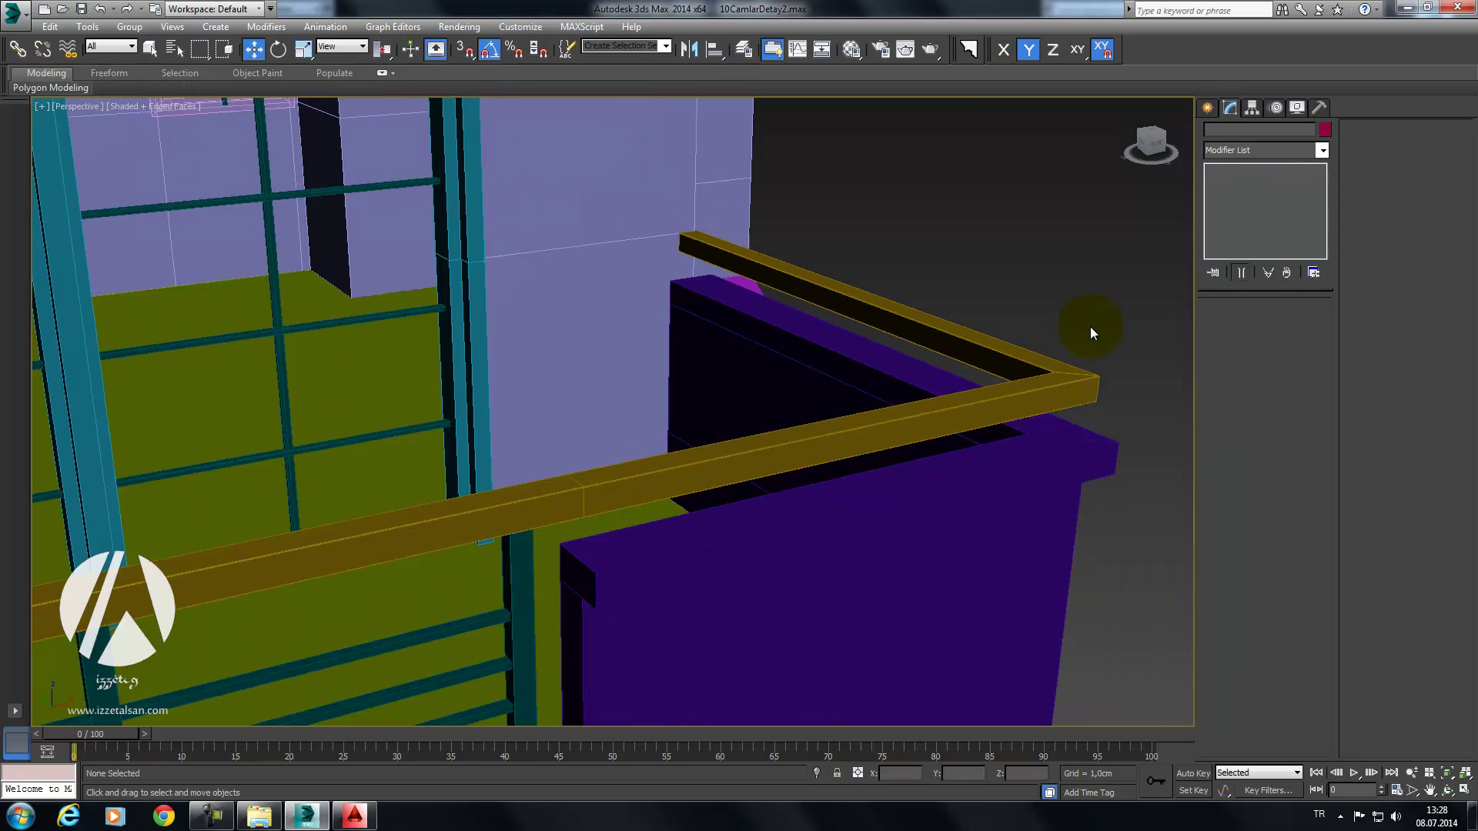
scroll(1090, 326, down, 3)
click(956, 476)
alt+middle_drag(956, 476, 886, 406)
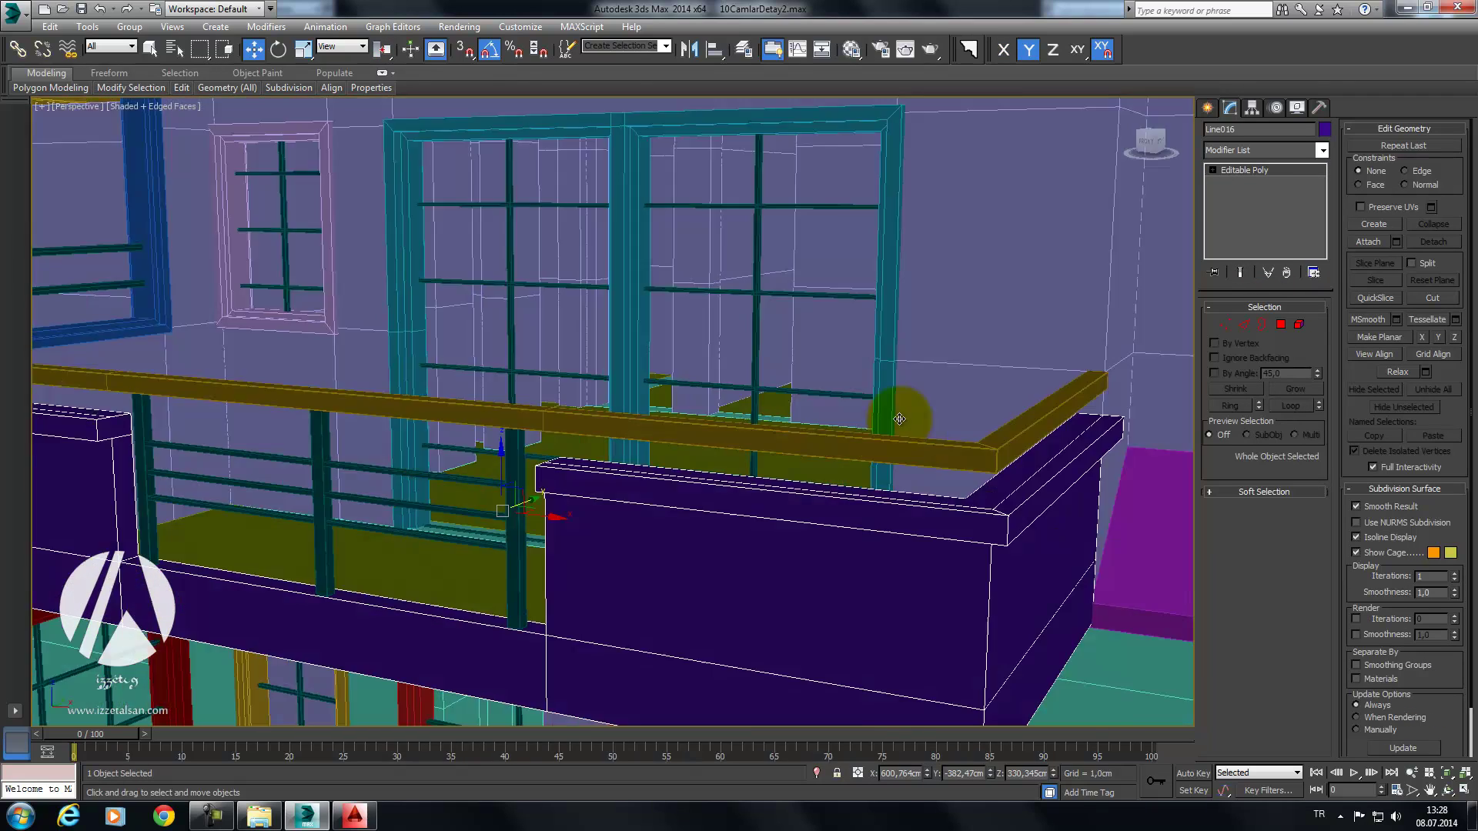
click(1239, 335)
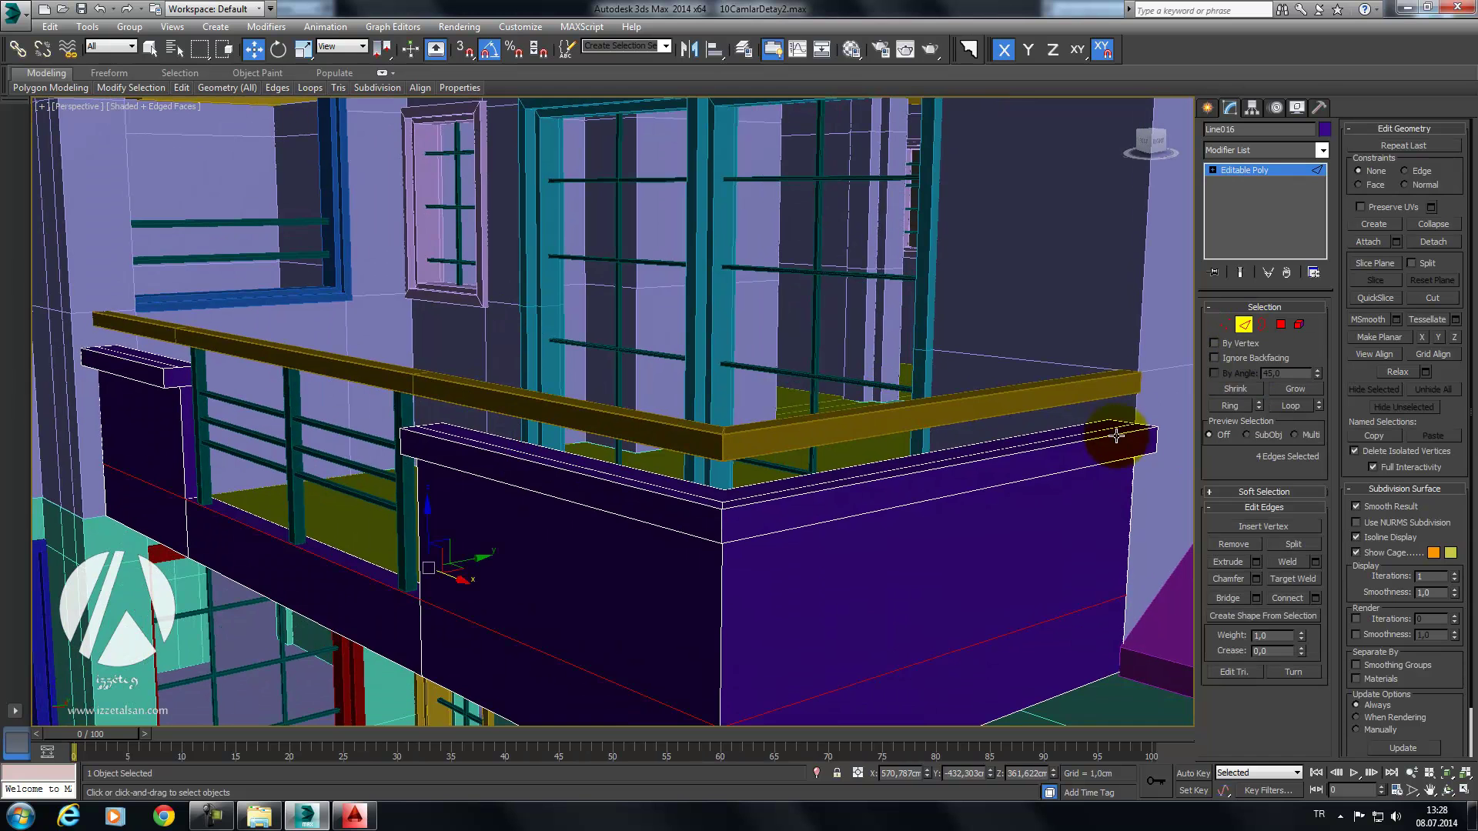
click(1115, 440)
ctrl+click(704, 507)
ctrl+click(687, 531)
Step: Add the parapet's corner and bottom edges to the edge selection
mouse_move(703, 545)
alt+middle_down()
mouse_move(739, 518)
mouse_move(765, 389)
alt+middle_up()
ctrl+click(754, 340)
ctrl+click(768, 440)
ctrl+click(779, 571)
ctrl+click(764, 618)
ctrl+click(785, 622)
mouse_move(792, 603)
middle_down()
mouse_move(815, 554)
mouse_move(765, 452)
mouse_move(955, 478)
mouse_move(831, 487)
middle_up()
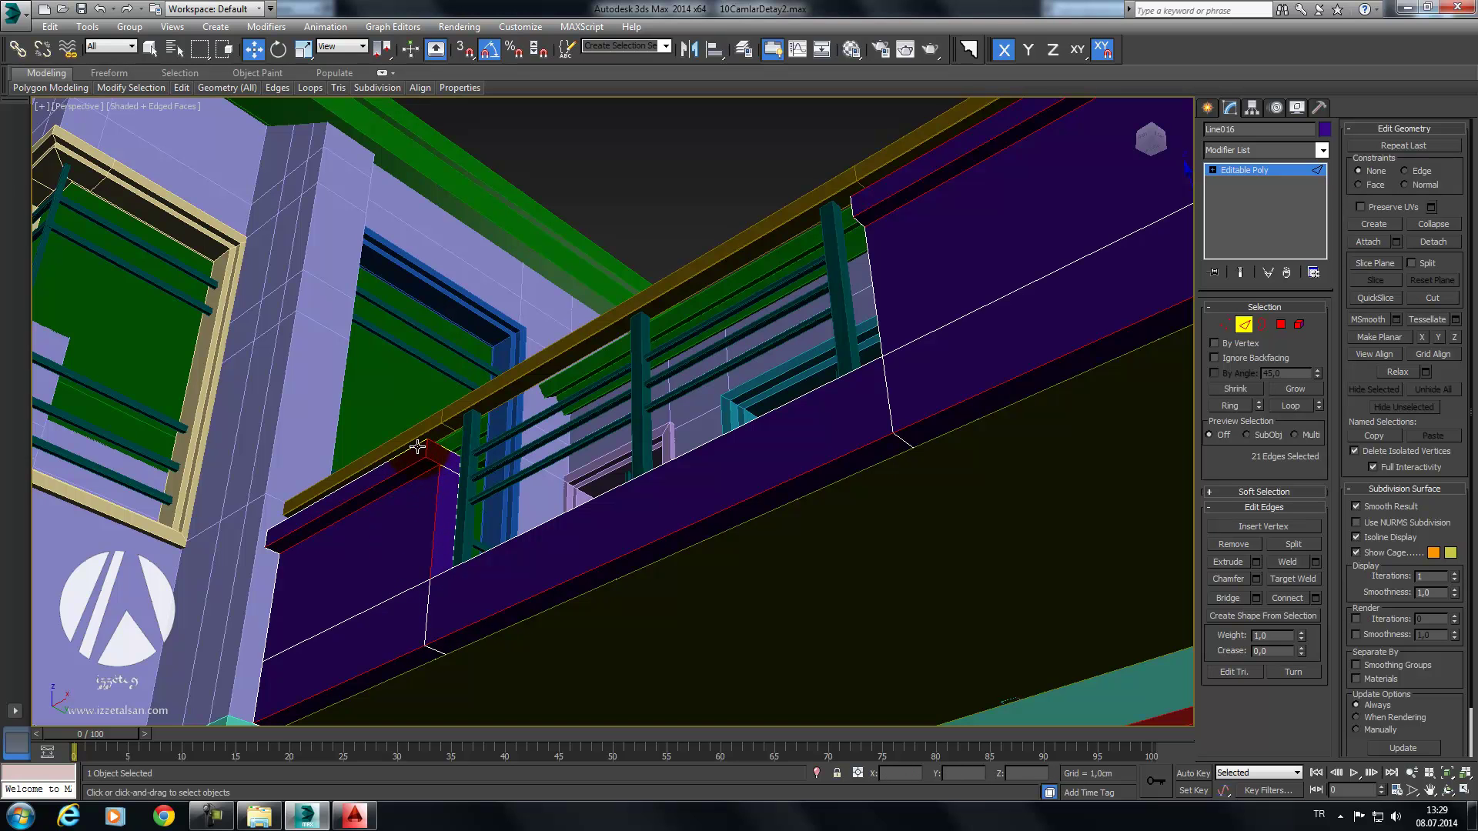
Step: Orbit and zoom around the parapet box to inspect its edges
mouse_move(446, 446)
alt+middle_down()
mouse_move(412, 511)
mouse_move(505, 545)
mouse_move(426, 488)
mouse_move(571, 467)
alt+middle_up()
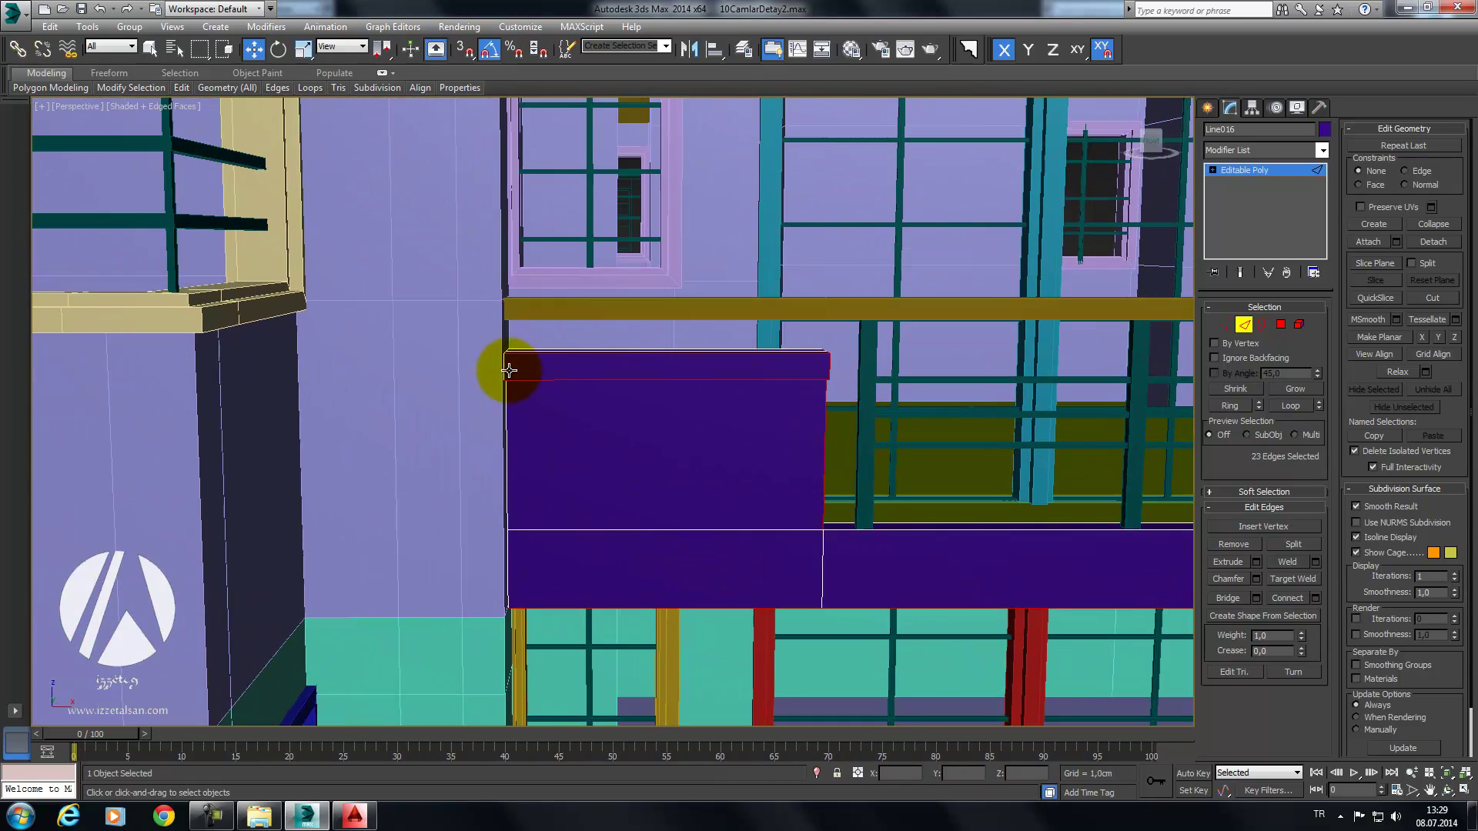
mouse_move(505, 366)
alt+middle_down()
mouse_move(529, 419)
mouse_move(709, 333)
mouse_move(666, 423)
mouse_move(564, 447)
alt+middle_up()
scroll(563, 447, up, 3)
middle_drag(637, 478, 548, 408)
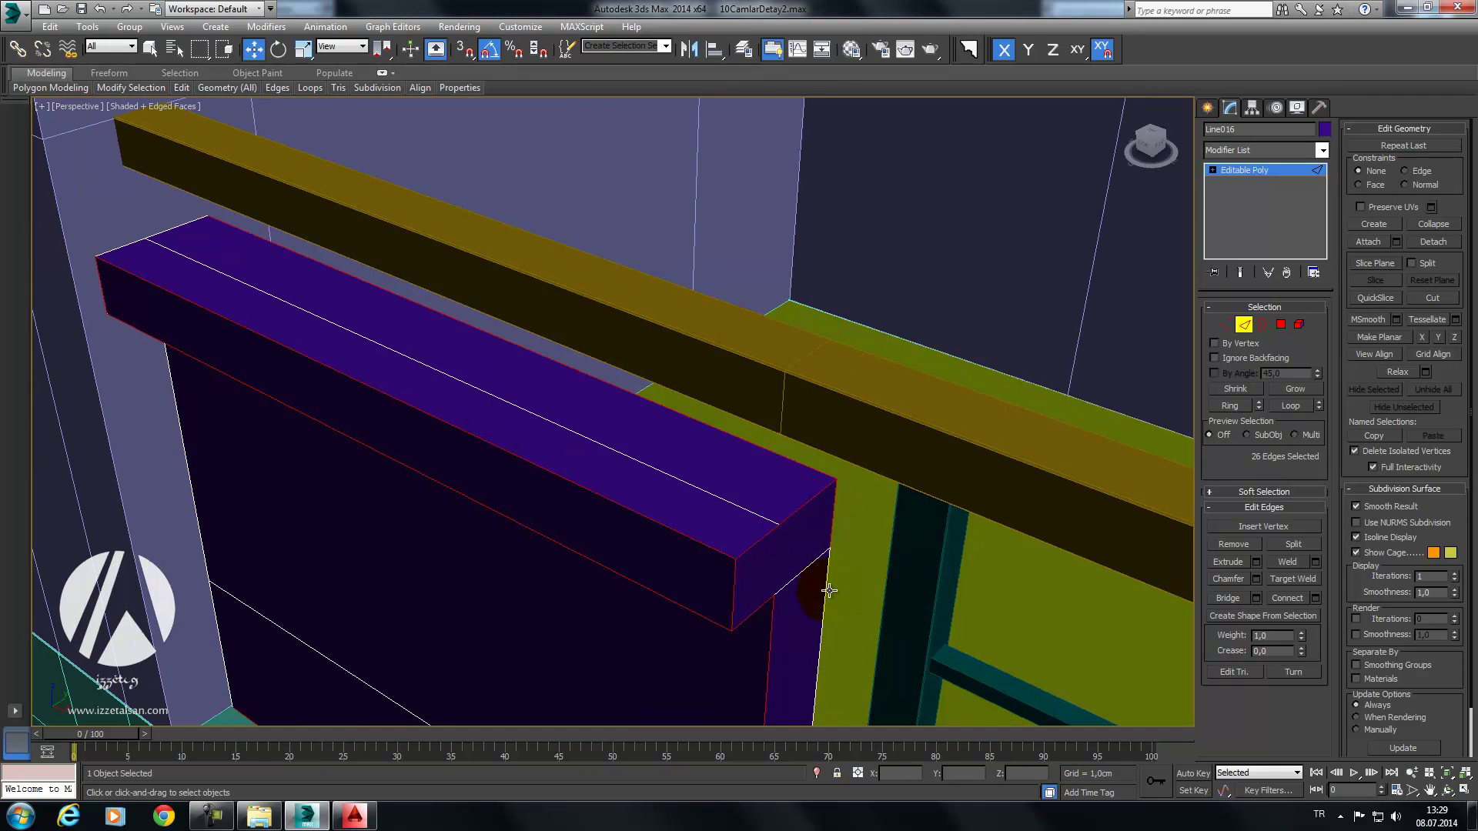
mouse_move(825, 589)
alt+middle_down()
mouse_move(798, 446)
mouse_move(1038, 486)
mouse_move(1187, 454)
mouse_move(914, 465)
alt+middle_up()
scroll(913, 460, up, 1)
scroll(904, 453, up, 2)
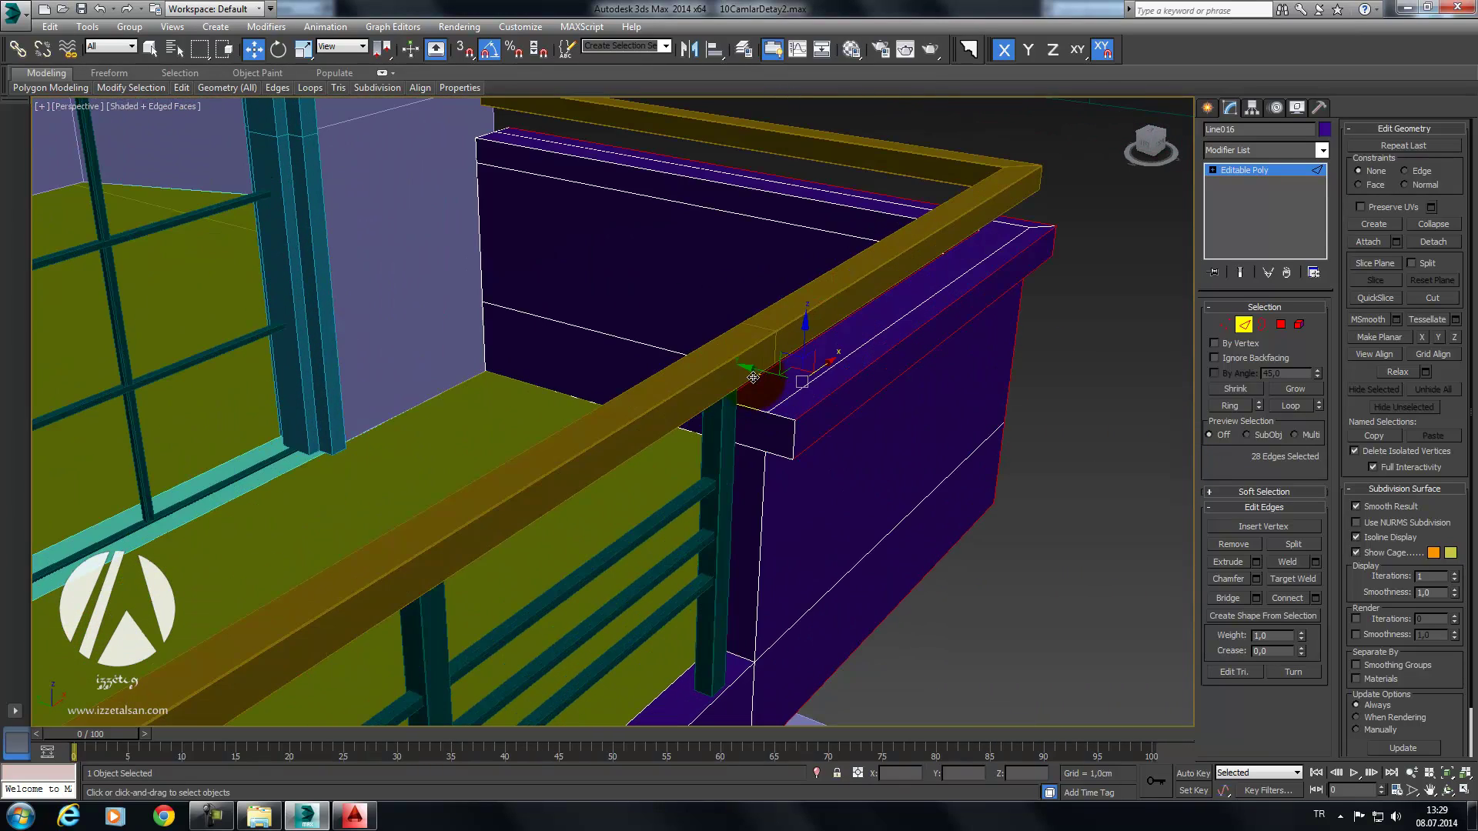
mouse_move(758, 468)
alt+middle_down()
mouse_move(726, 451)
mouse_move(772, 474)
mouse_move(709, 488)
mouse_move(732, 501)
mouse_move(773, 482)
mouse_move(751, 488)
mouse_move(721, 441)
mouse_move(689, 515)
mouse_move(745, 409)
alt+middle_up()
Step: Add three more parapet box edges to the selection
ctrl+click(781, 532)
ctrl+click(735, 514)
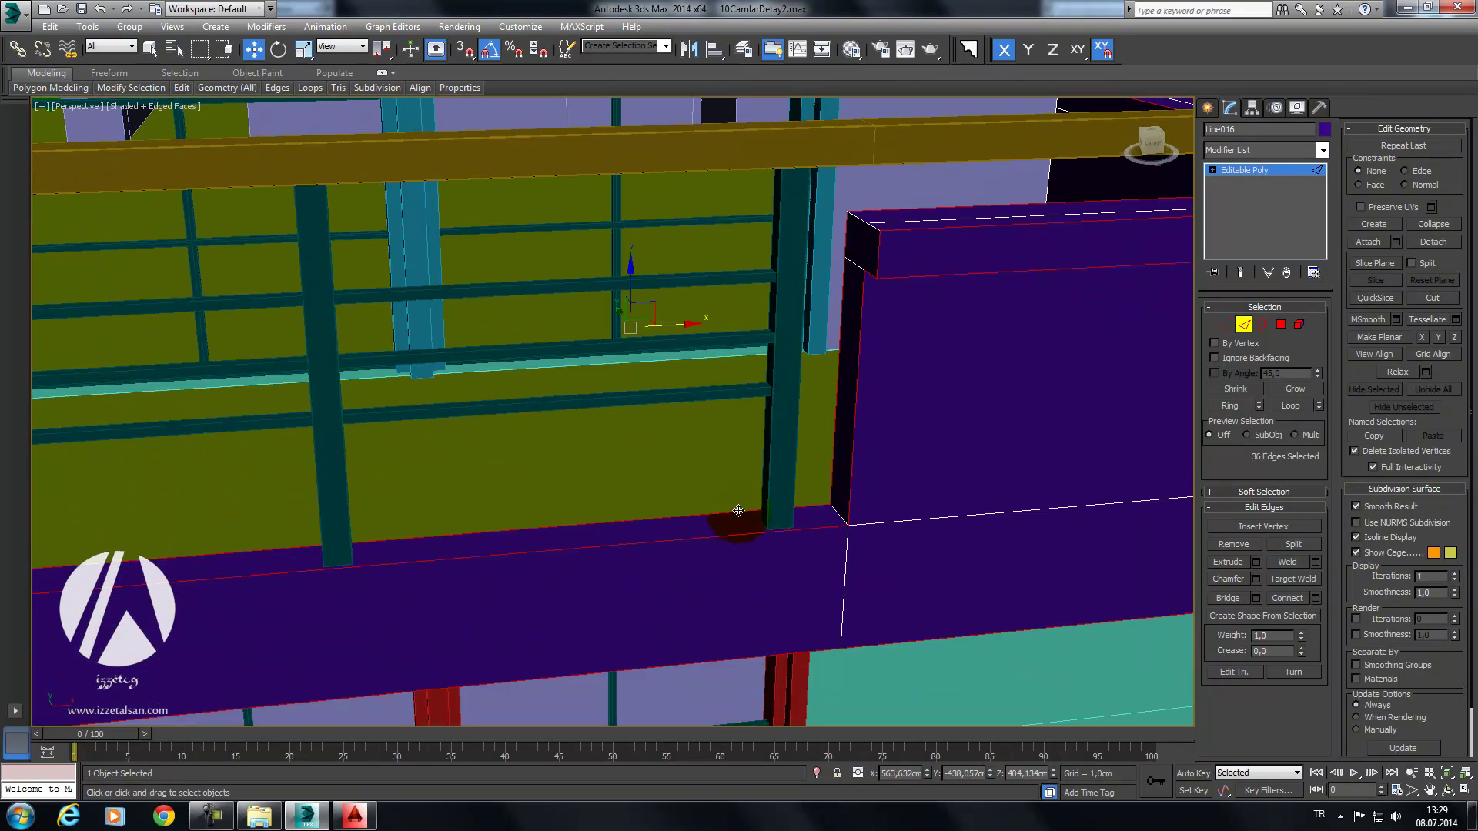
alt+middle_drag(830, 516, 309, 480)
ctrl+click(143, 477)
alt+middle_drag(577, 468, 907, 512)
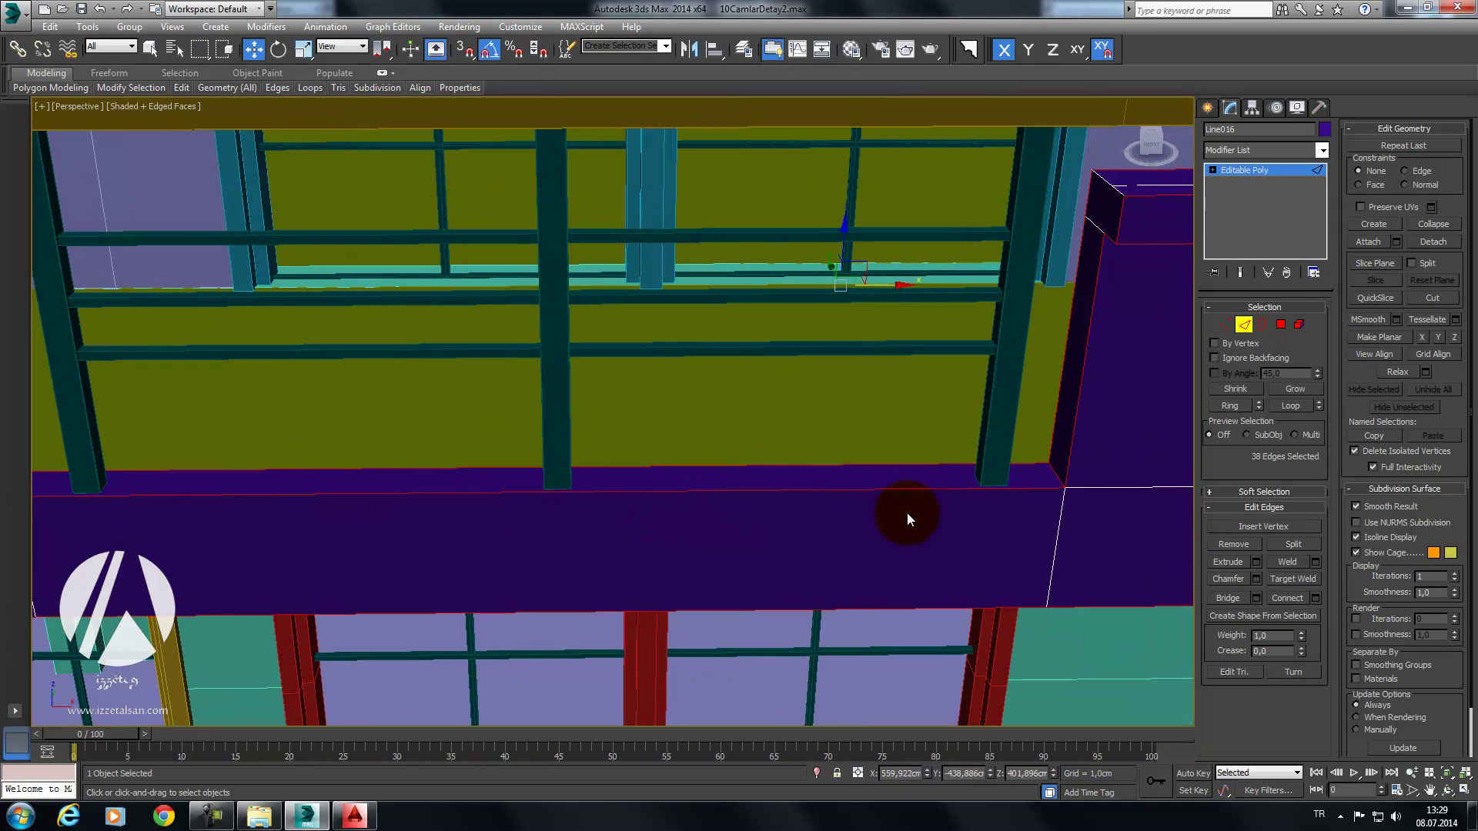
Step: Chamfer the selected parapet edges by 0,2cm with 1 segment
click(1246, 580)
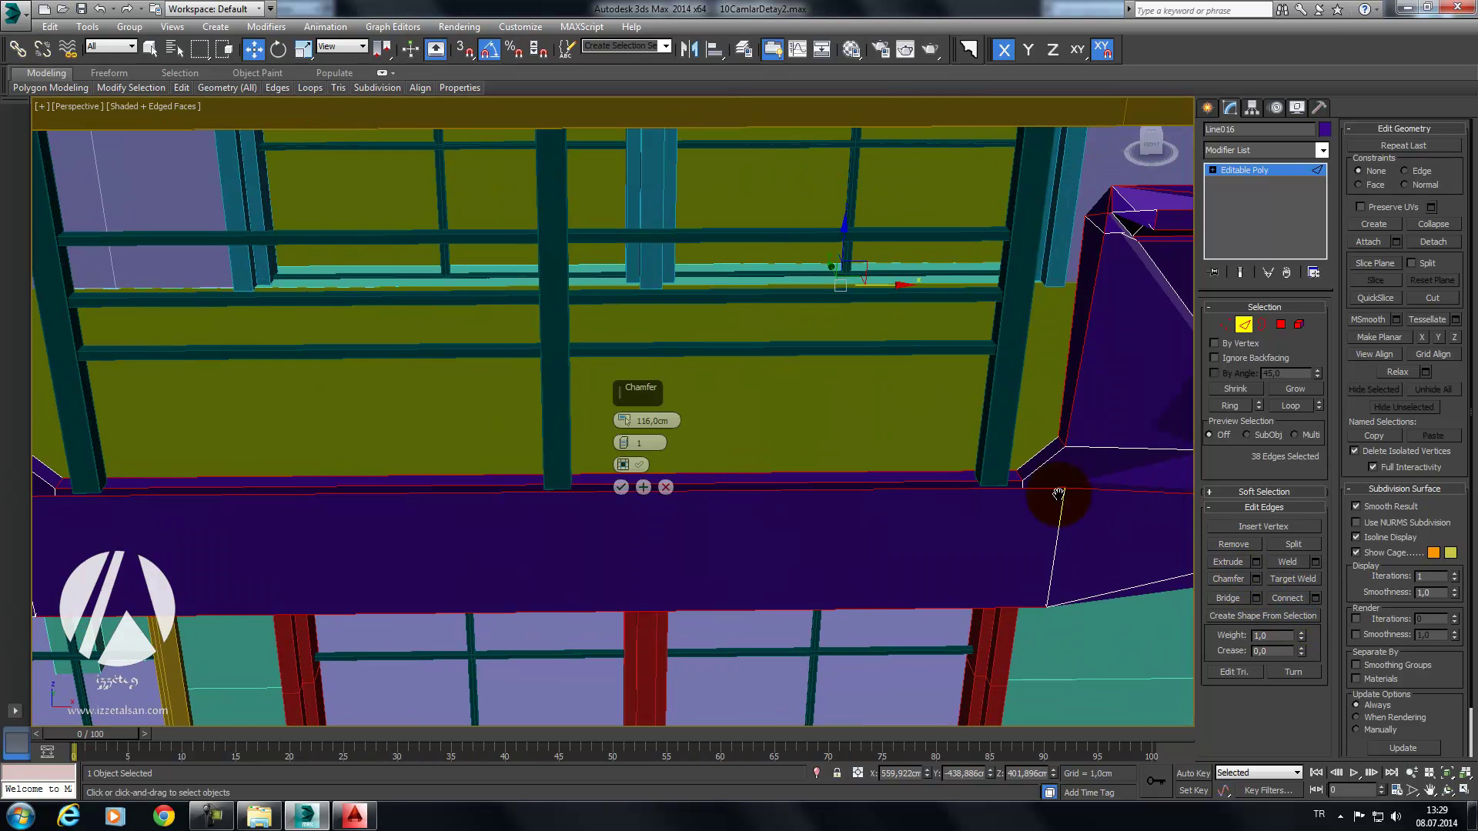
middle_drag(1058, 495, 767, 515)
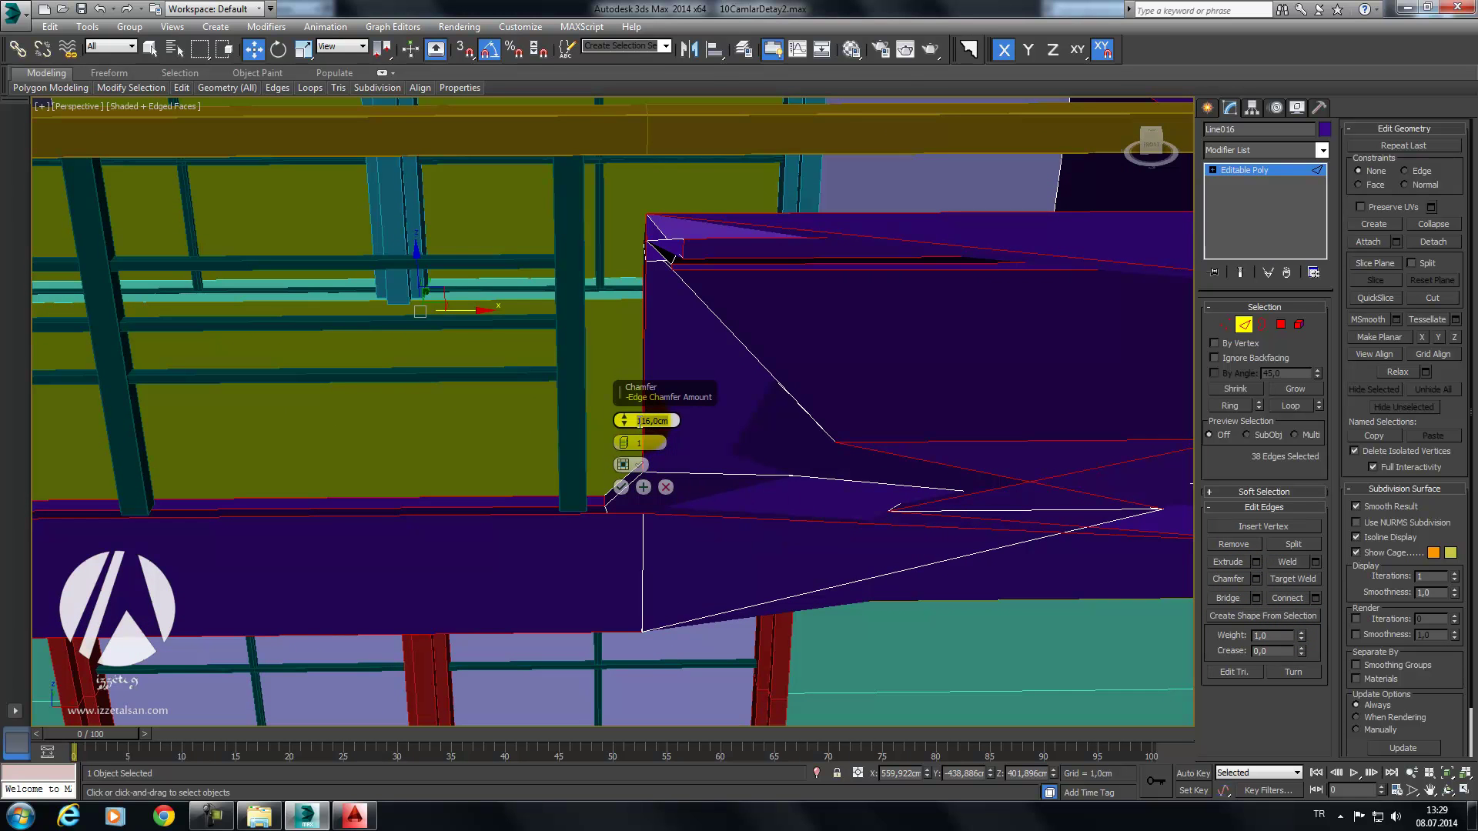
text(0,2)
key(Return)
middle_drag(739, 383, 886, 406)
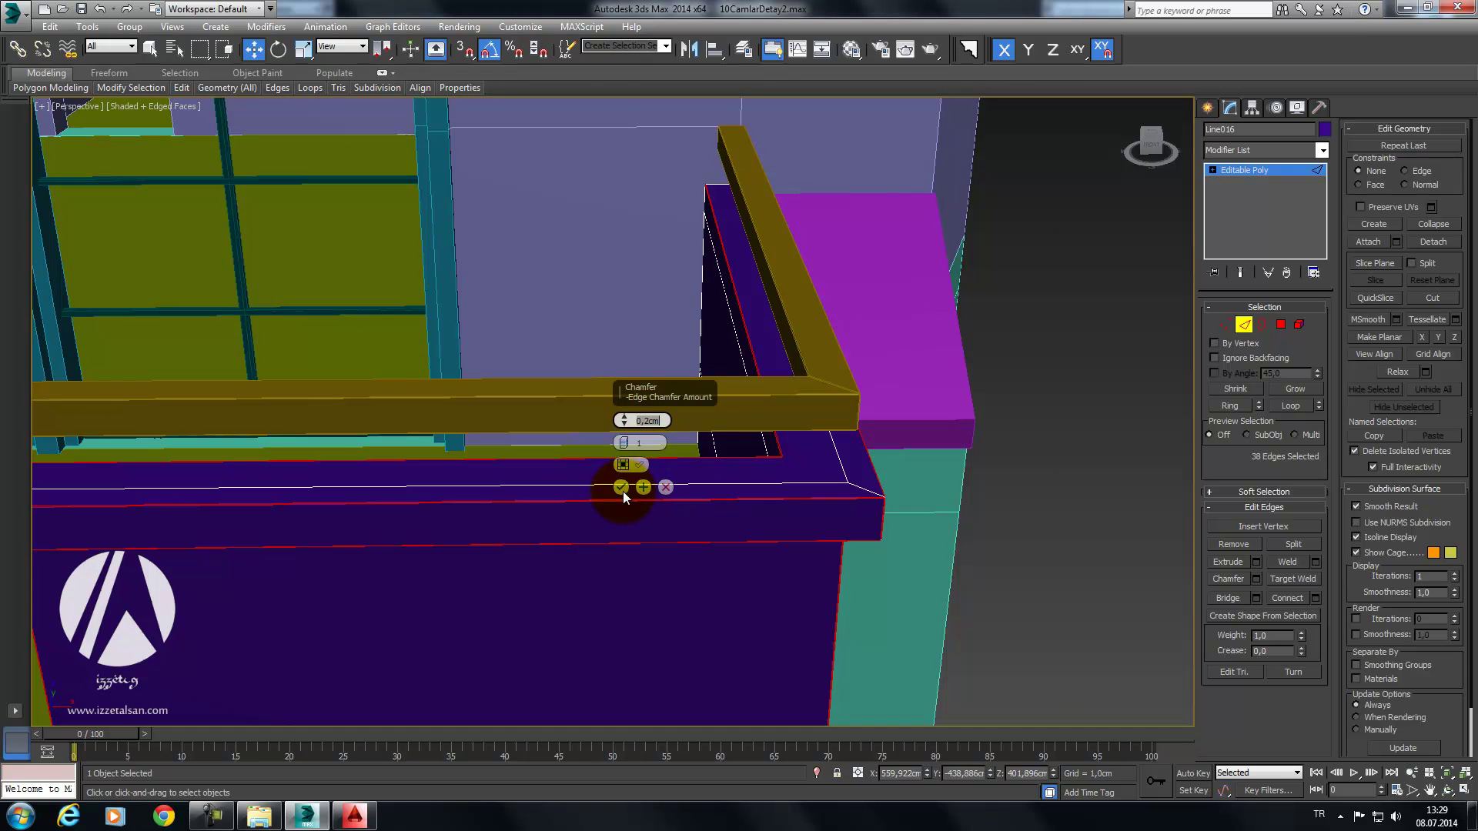
click(621, 487)
Step: Clear the selection and orbit and zoom around the balcony railing
scroll(1121, 432, down, 5)
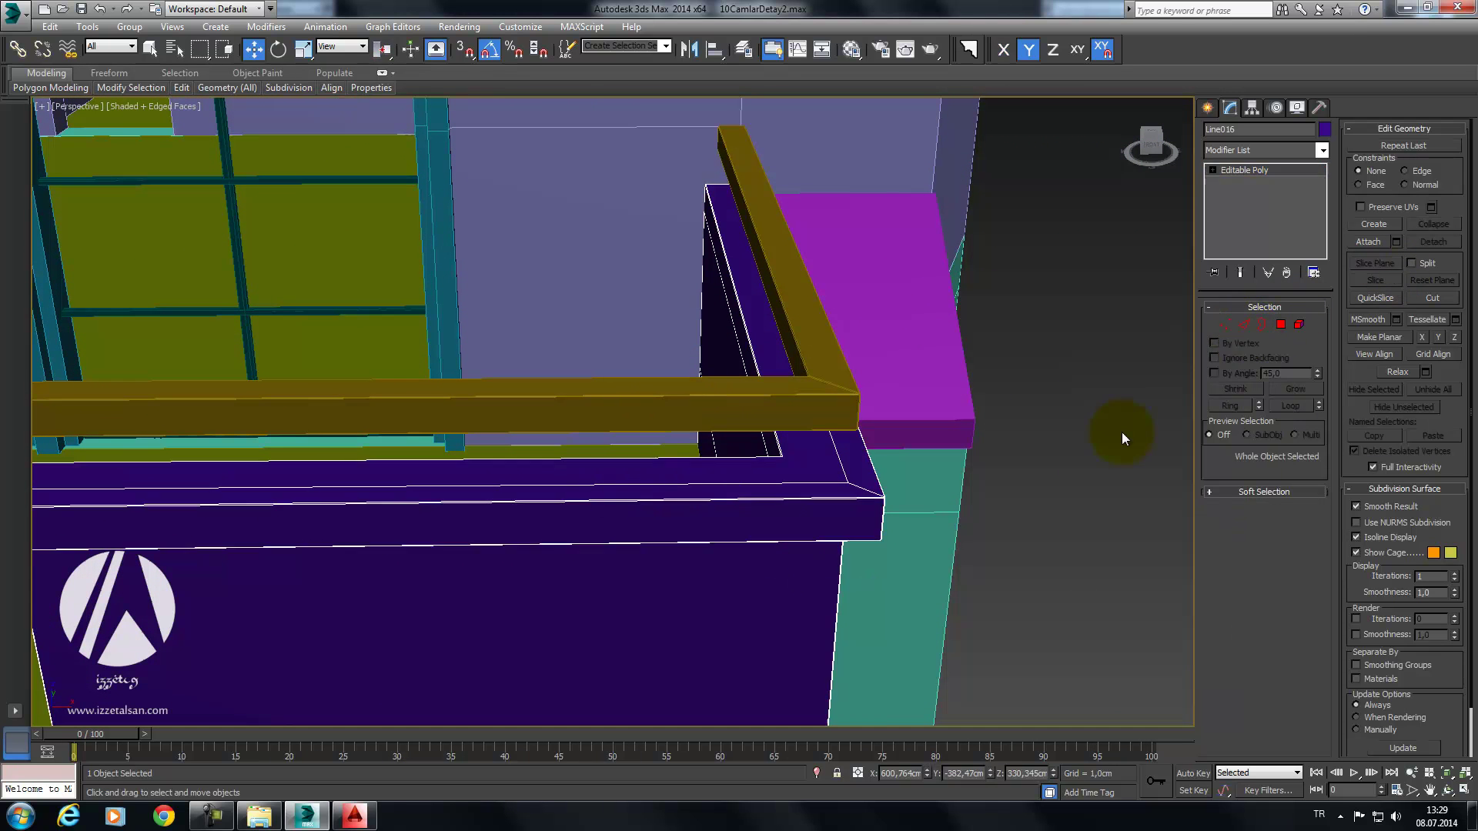
click(1090, 437)
scroll(887, 445, up, 3)
mouse_move(887, 445)
alt+middle_down()
mouse_move(790, 508)
mouse_move(841, 482)
mouse_move(1016, 464)
mouse_move(815, 535)
mouse_move(688, 491)
mouse_move(761, 465)
mouse_move(746, 451)
alt+middle_up()
scroll(1016, 463, down, 2)
scroll(976, 468, down, 2)
scroll(838, 465, down, 2)
scroll(761, 465, up, 3)
scroll(875, 420, up, 3)
scroll(919, 395, up, 2)
Step: Frame the balcony railing straight-on in the Front view
mouse_move(920, 395)
alt+middle_down()
mouse_move(897, 446)
mouse_move(763, 435)
mouse_move(1088, 393)
alt+middle_up()
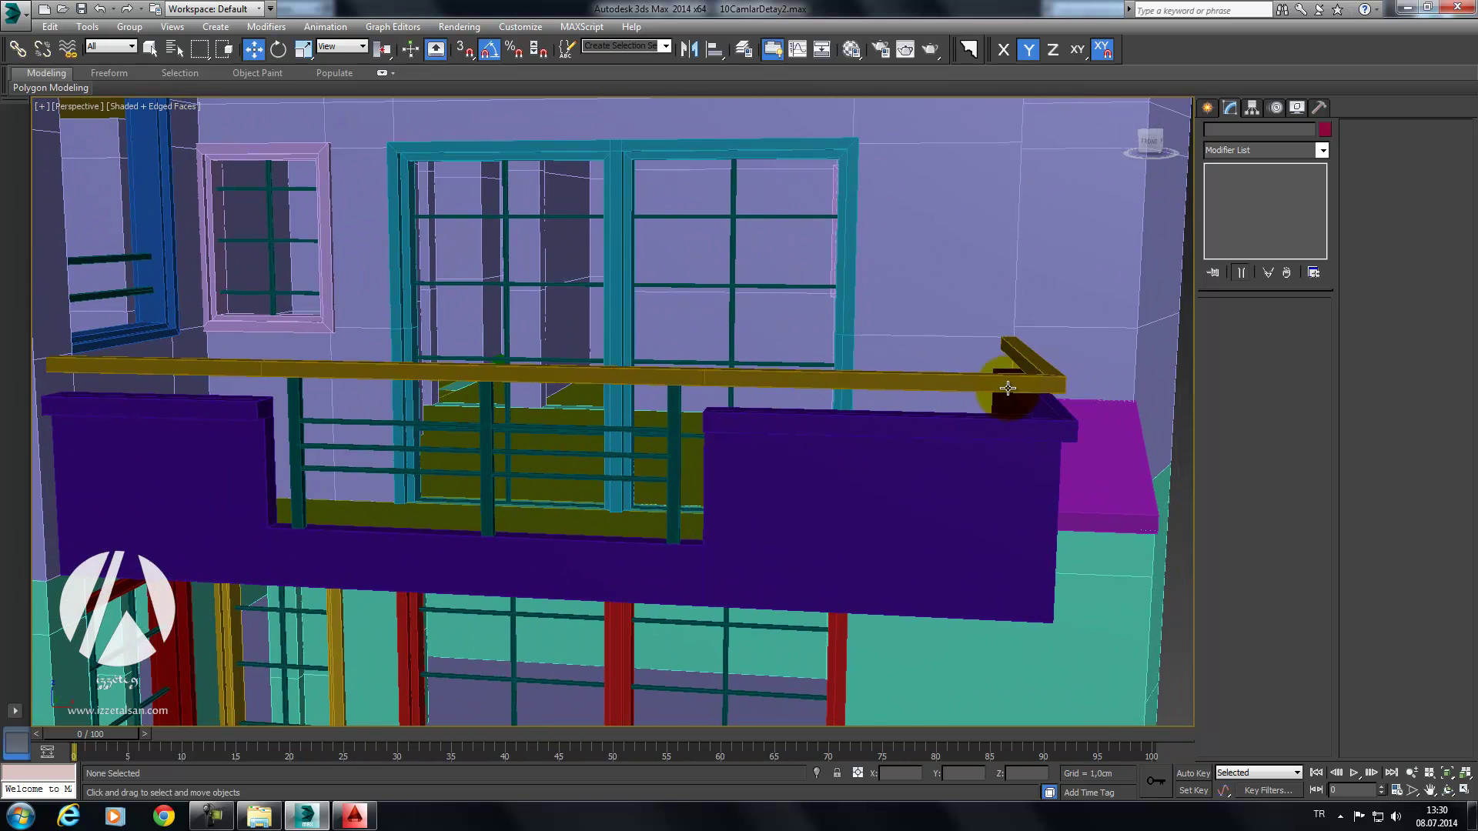
scroll(1028, 412, down, 2)
key(f)
scroll(914, 446, down, 2)
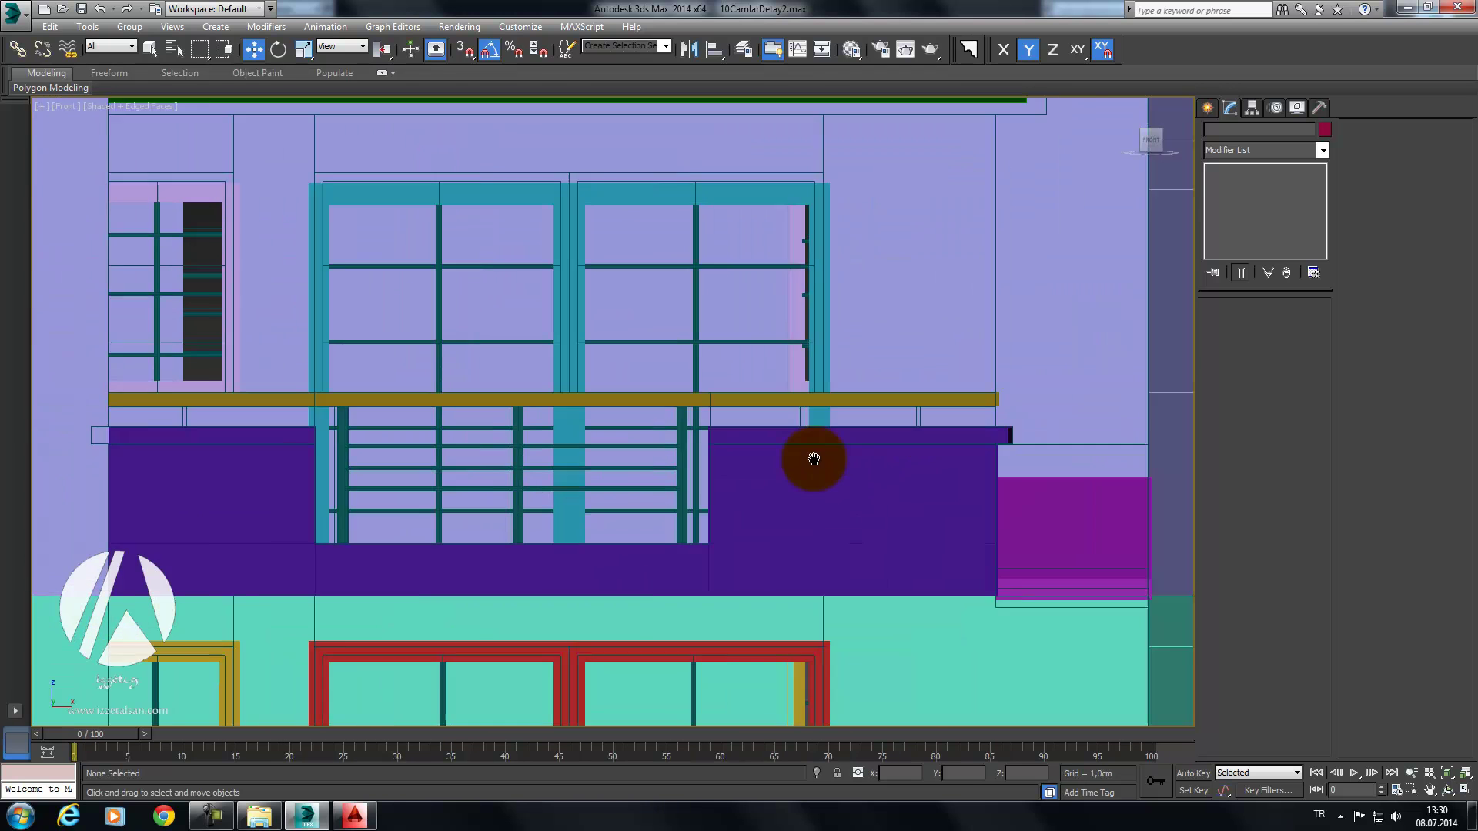
scroll(808, 462, up, 2)
scroll(847, 454, down, 2)
scroll(818, 485, up, 2)
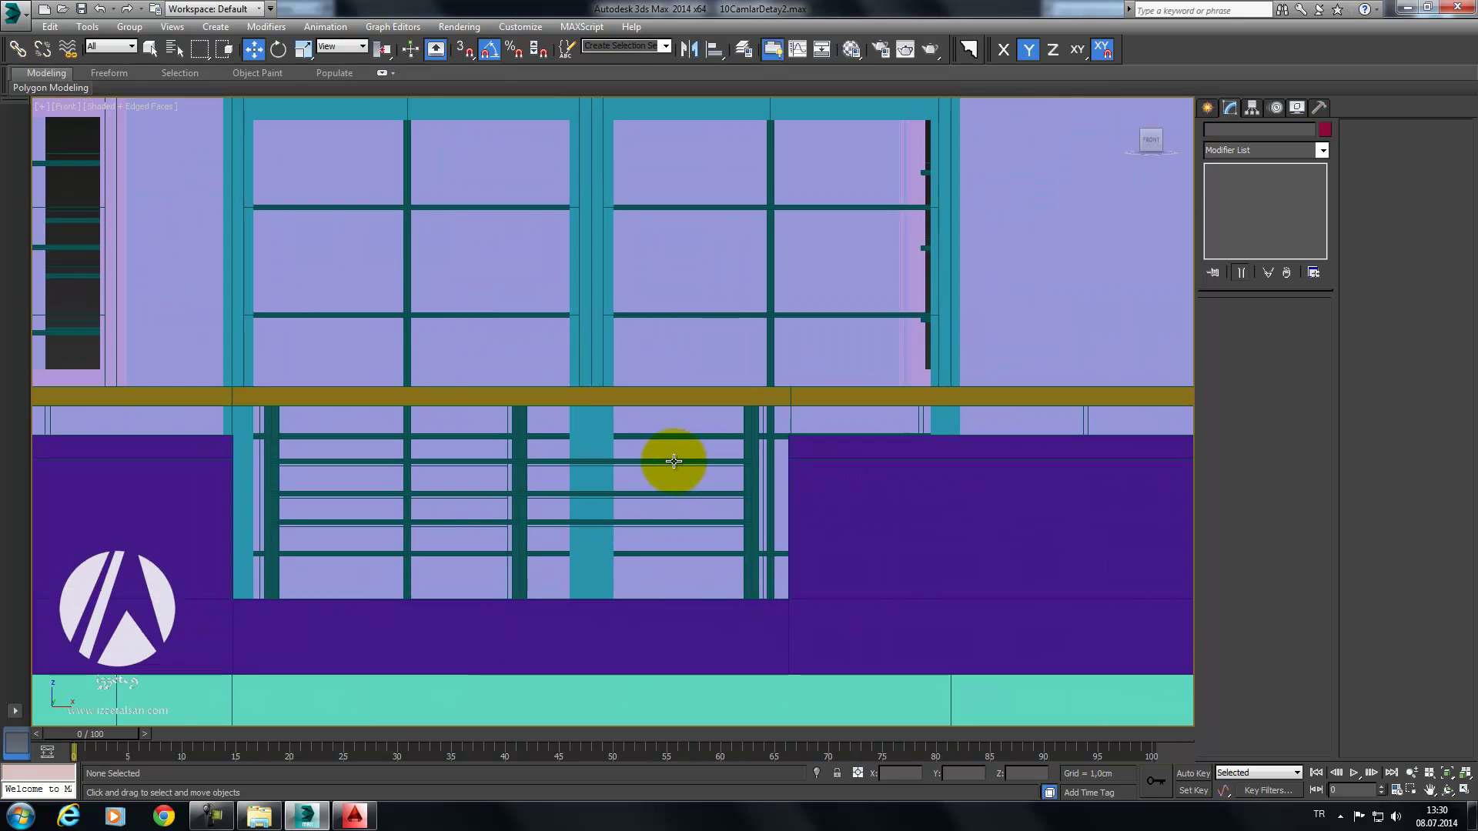
click(677, 461)
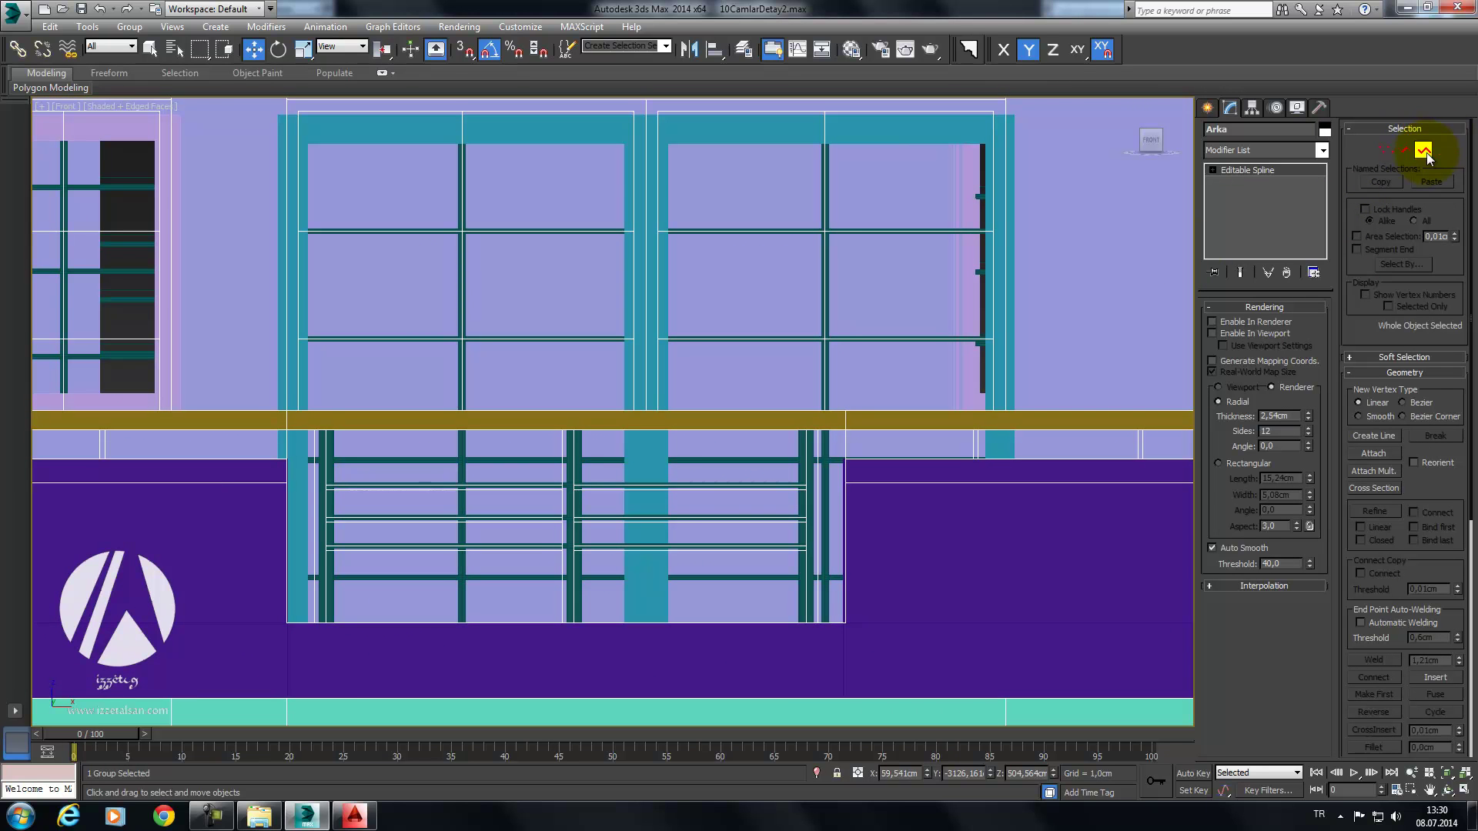
click(660, 487)
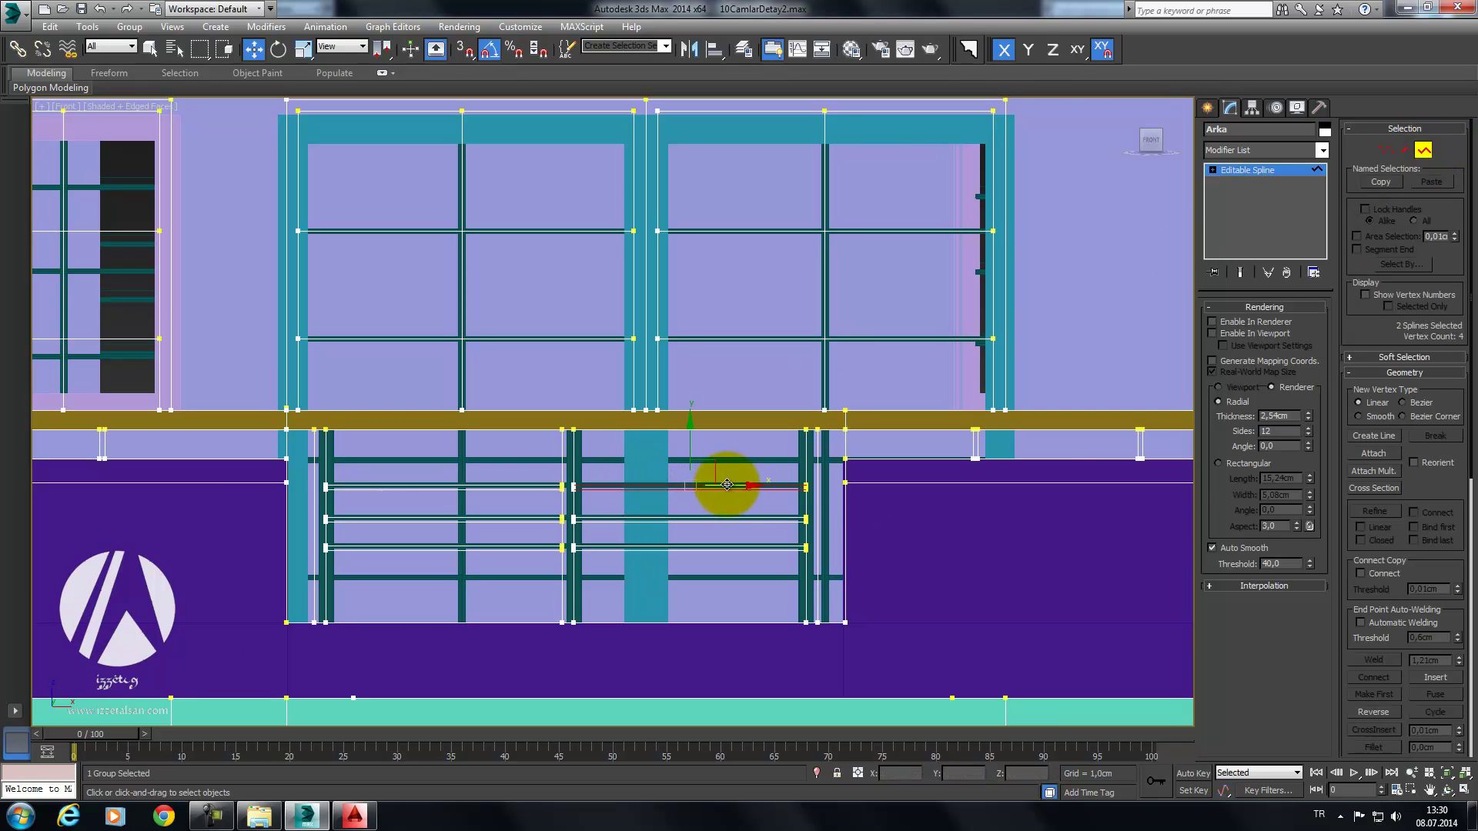
drag(726, 485, 1105, 485)
scroll(801, 521, up, 2)
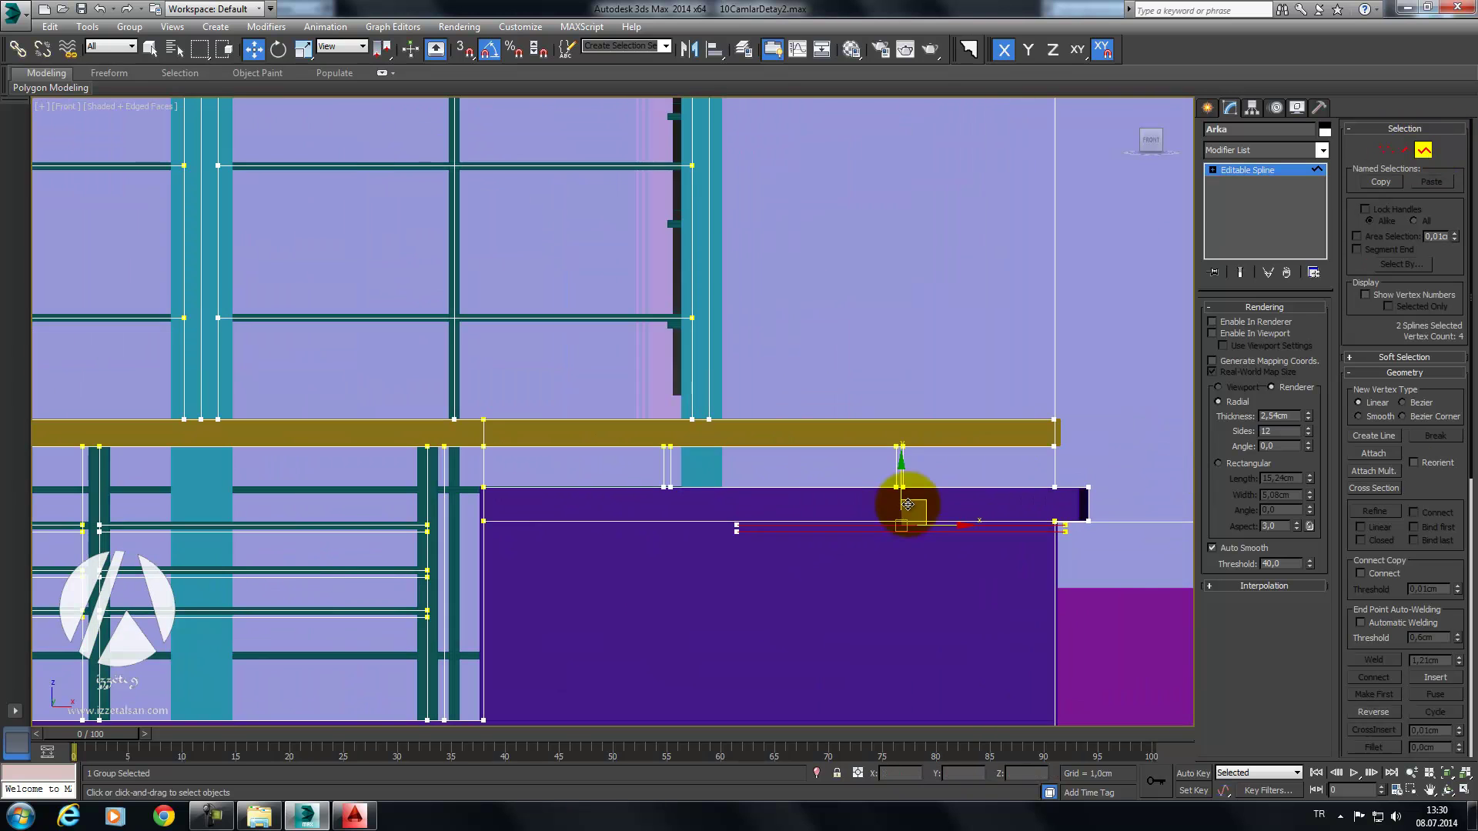
drag(901, 470, 911, 419)
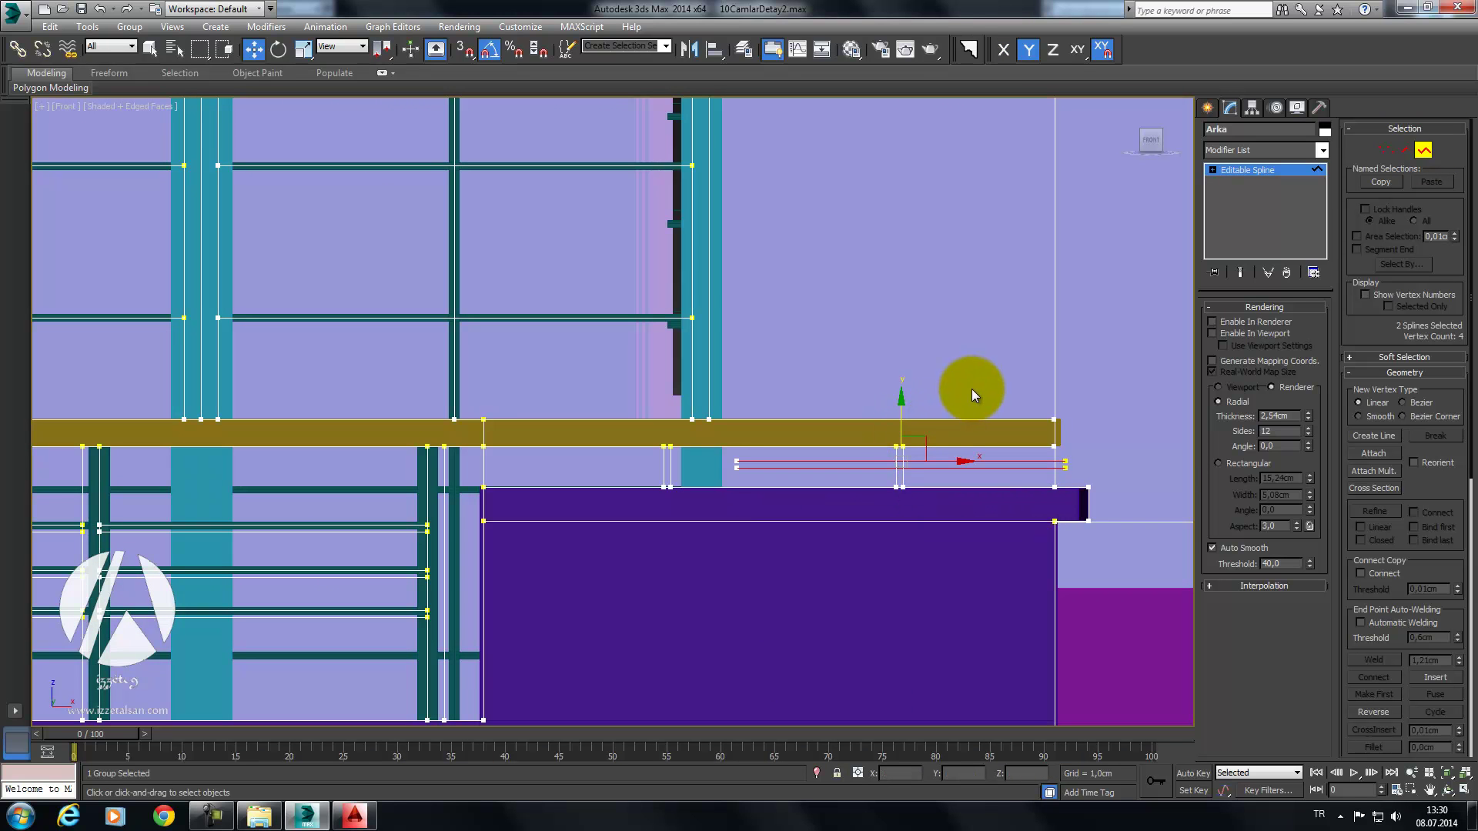
key(ctrl+z)
key(ctrl+z)
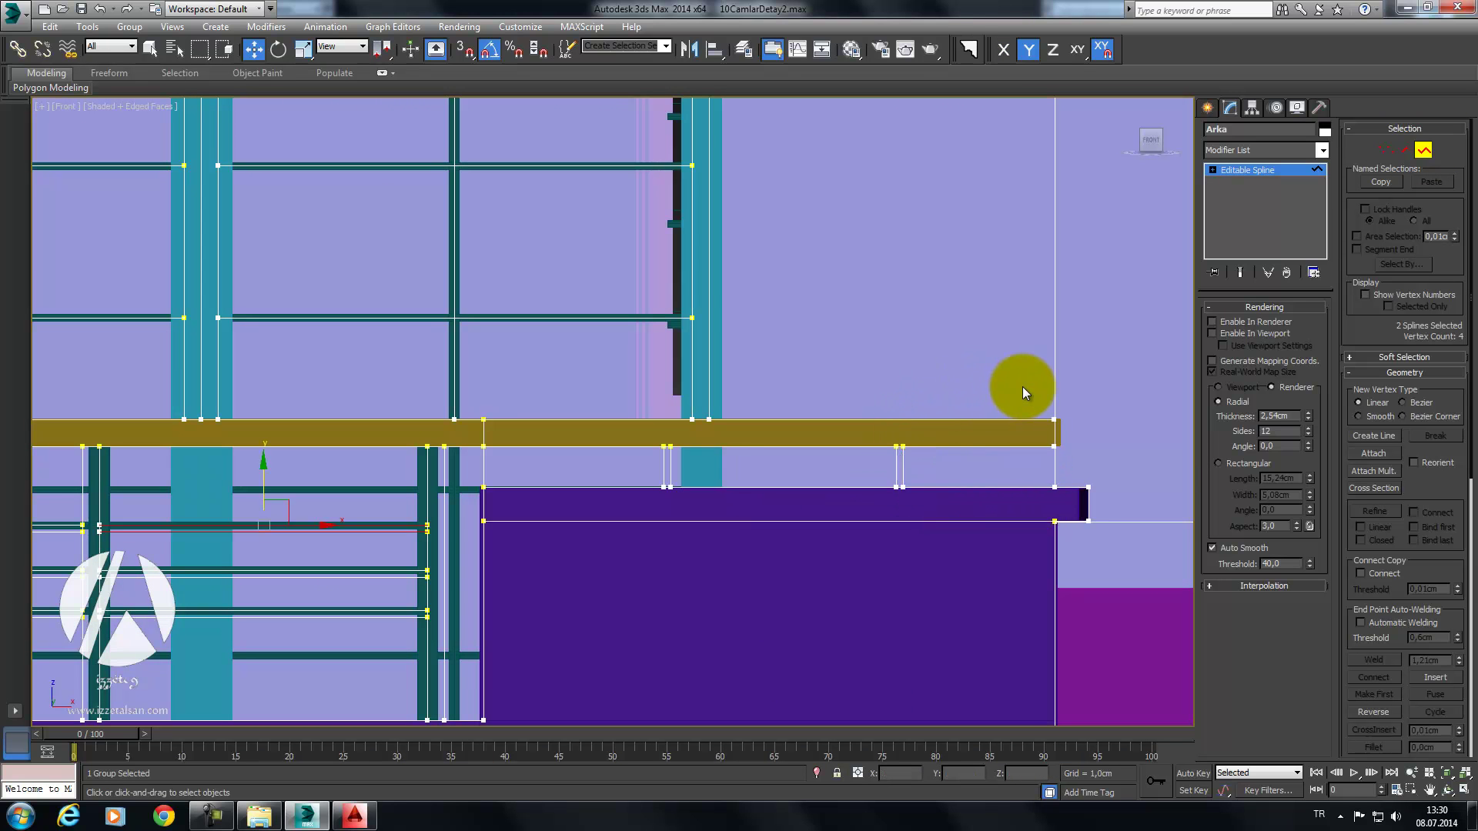
middle_drag(534, 528, 620, 504)
click(1426, 152)
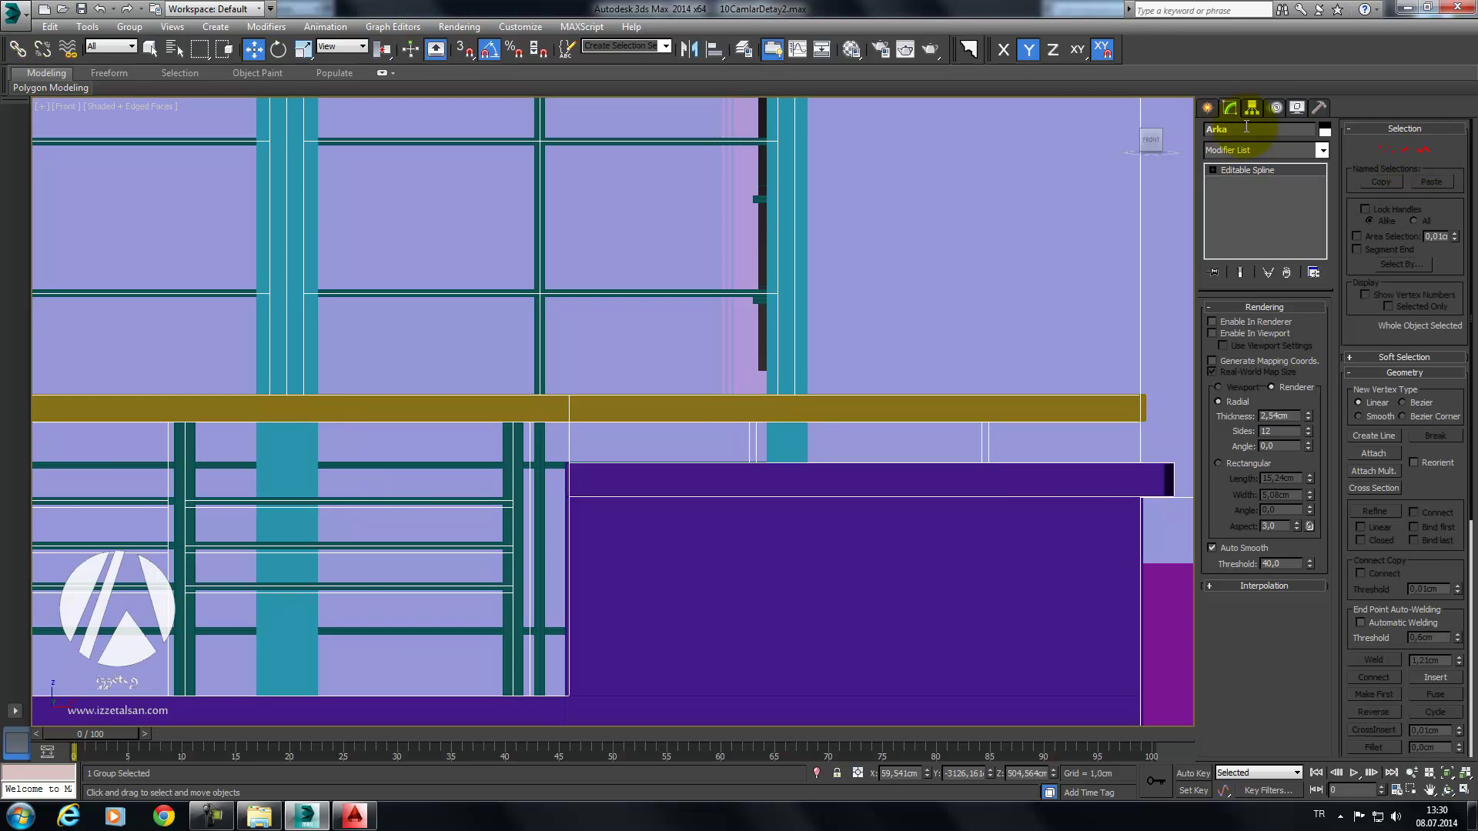
click(487, 463)
click(1365, 179)
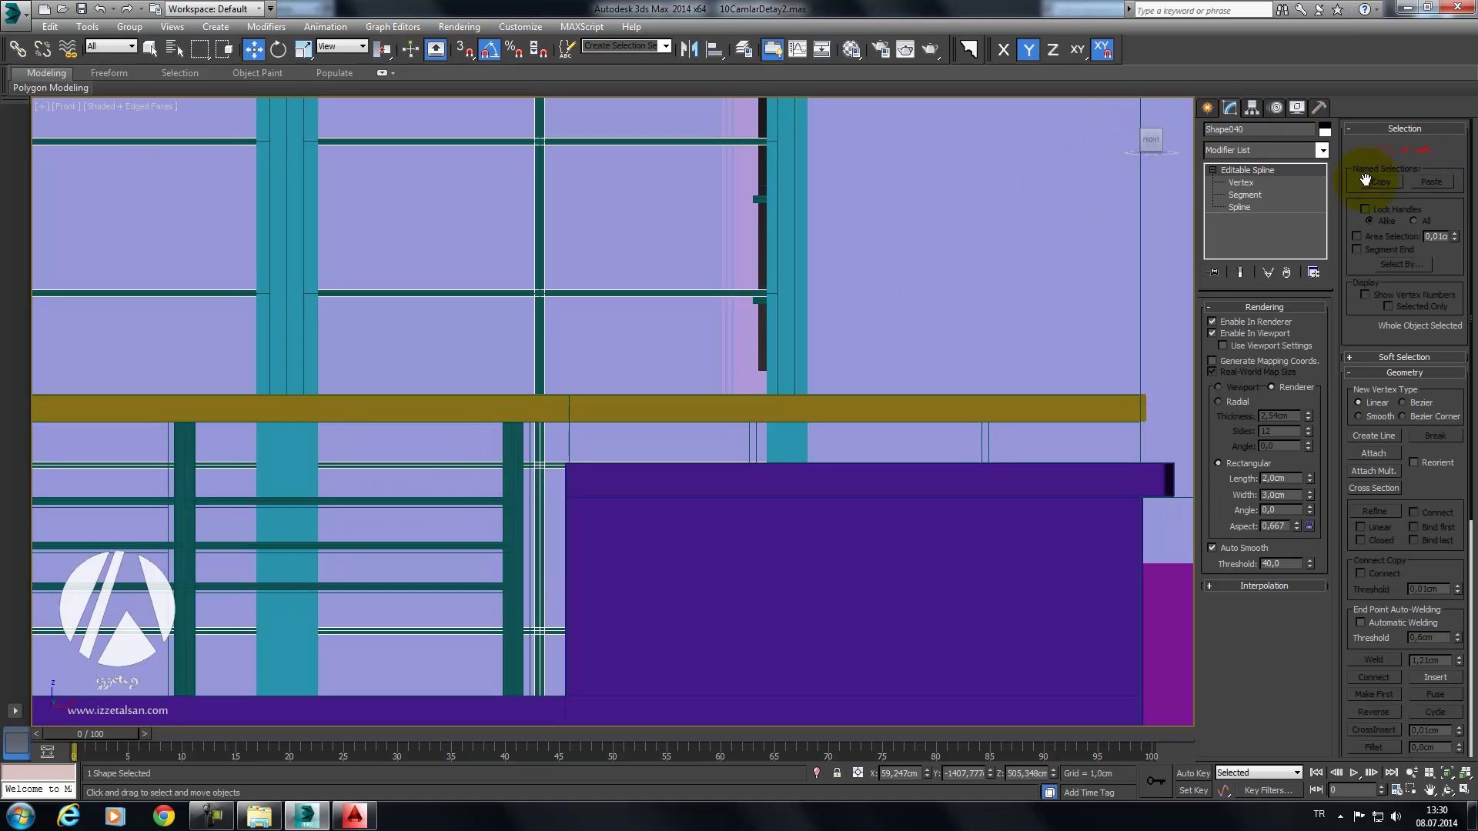
click(1424, 152)
middle_drag(544, 495, 754, 402)
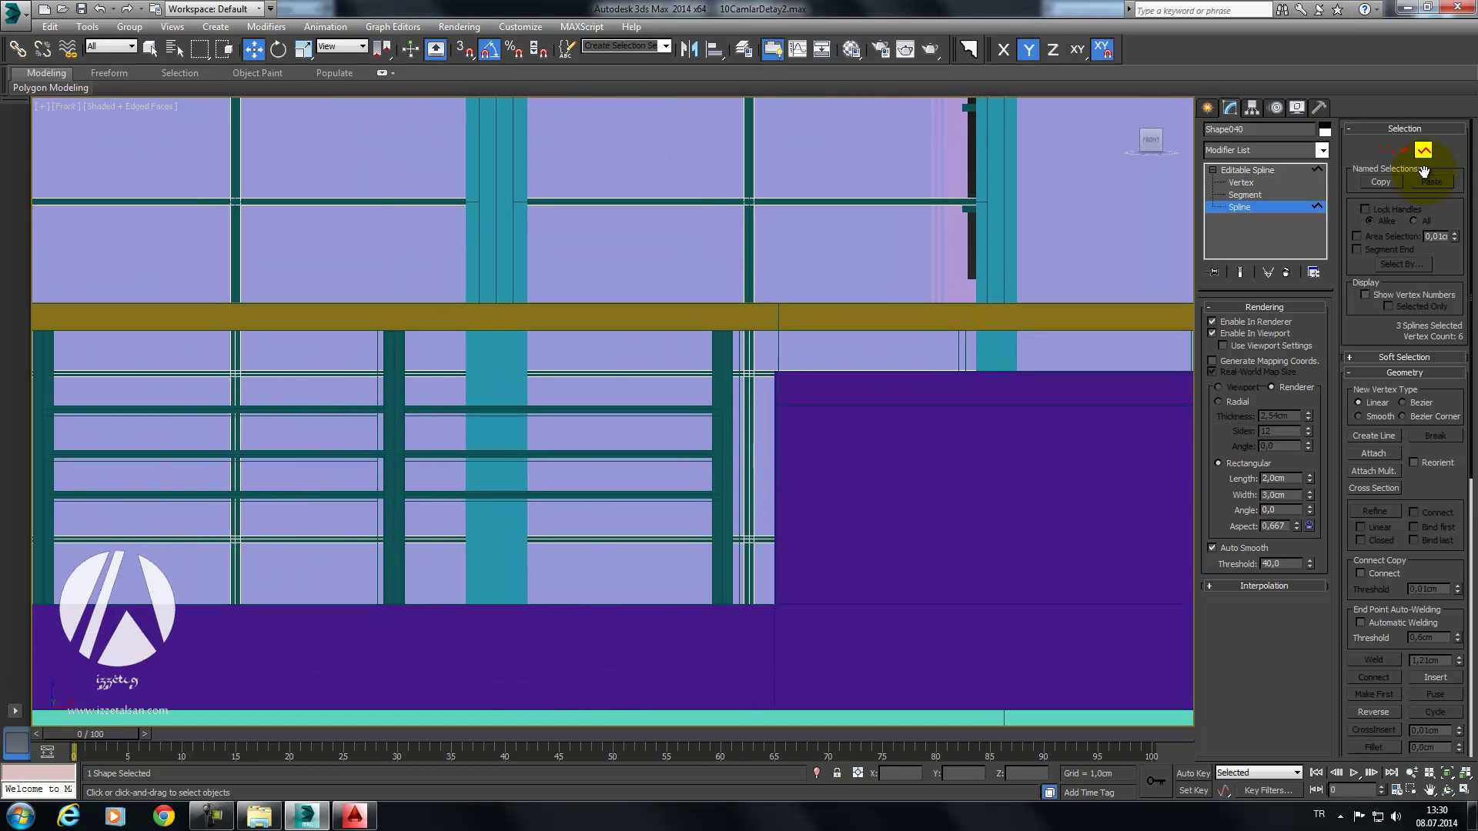
click(695, 406)
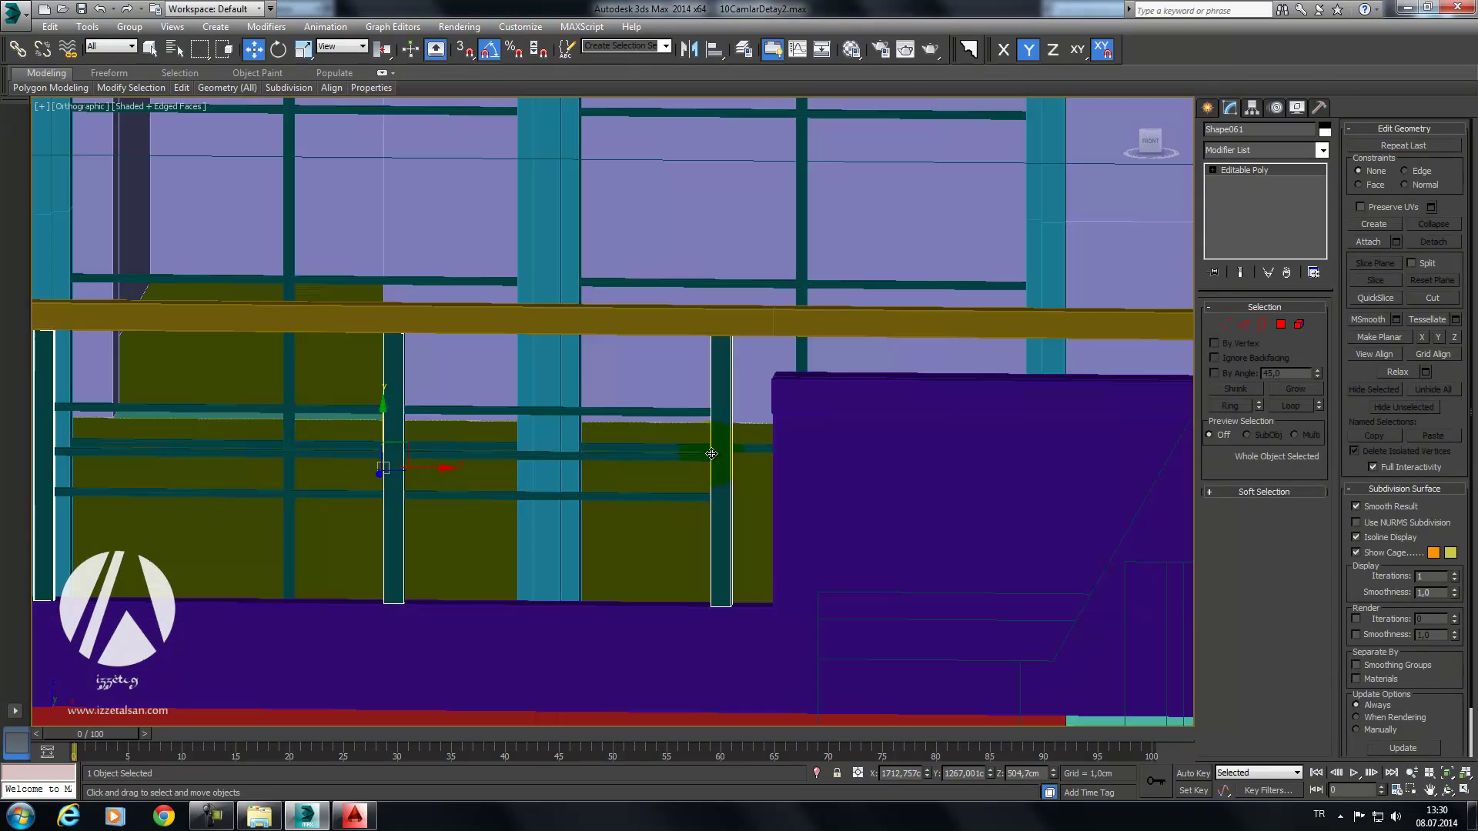
Step: Select a single horizontal rail spline at Spline level and raise it upward
alt+middle_drag(726, 397, 551, 477)
click(556, 473)
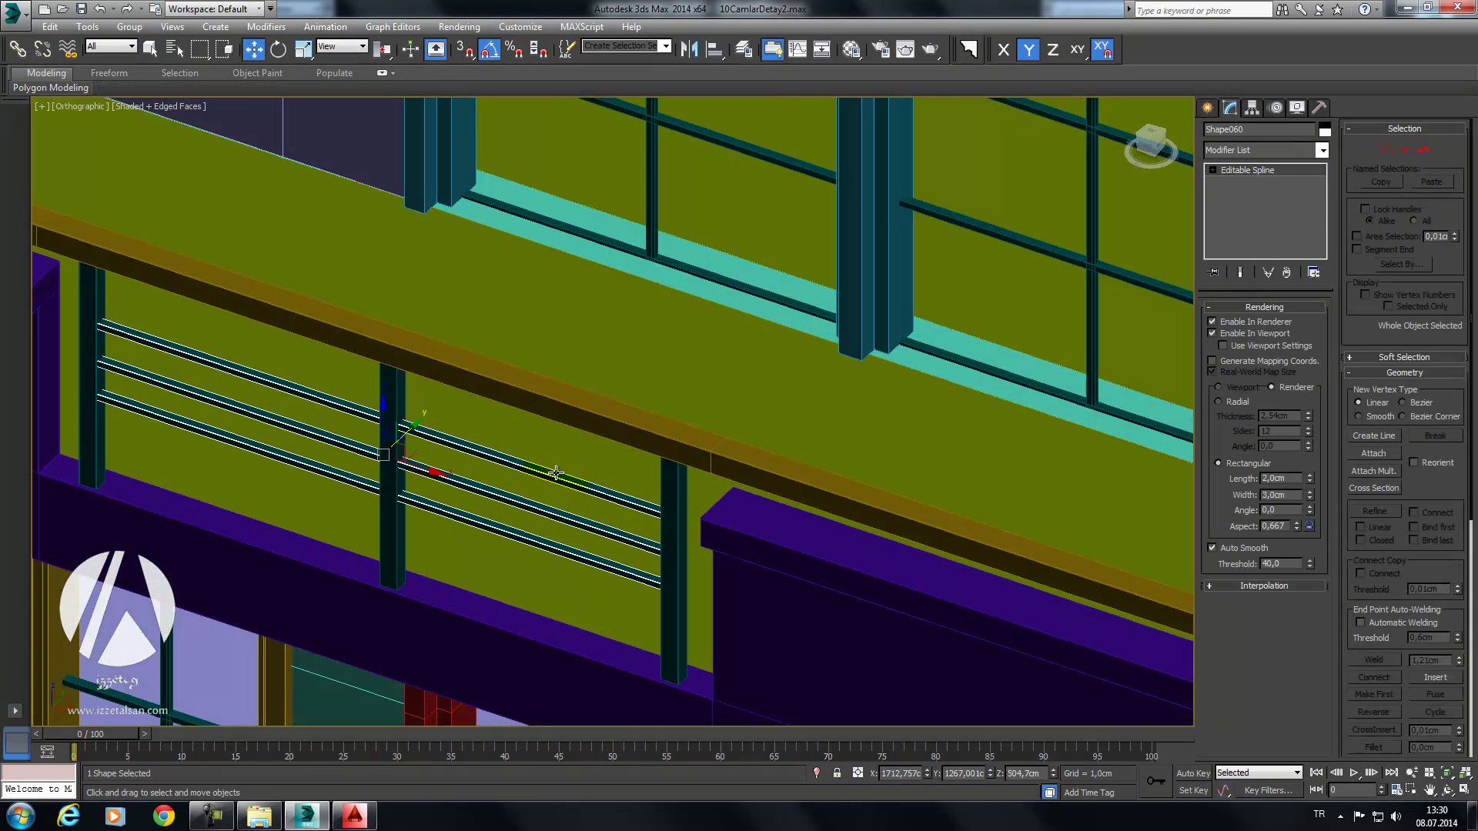
click(1424, 151)
click(545, 476)
alt+middle_drag(617, 526, 406, 462)
click(436, 423)
drag(1112, 461, 1111, 385)
middle_drag(1109, 493, 1000, 503)
Step: In Front view, rotate the selected spline upright into a vertical post
key(f)
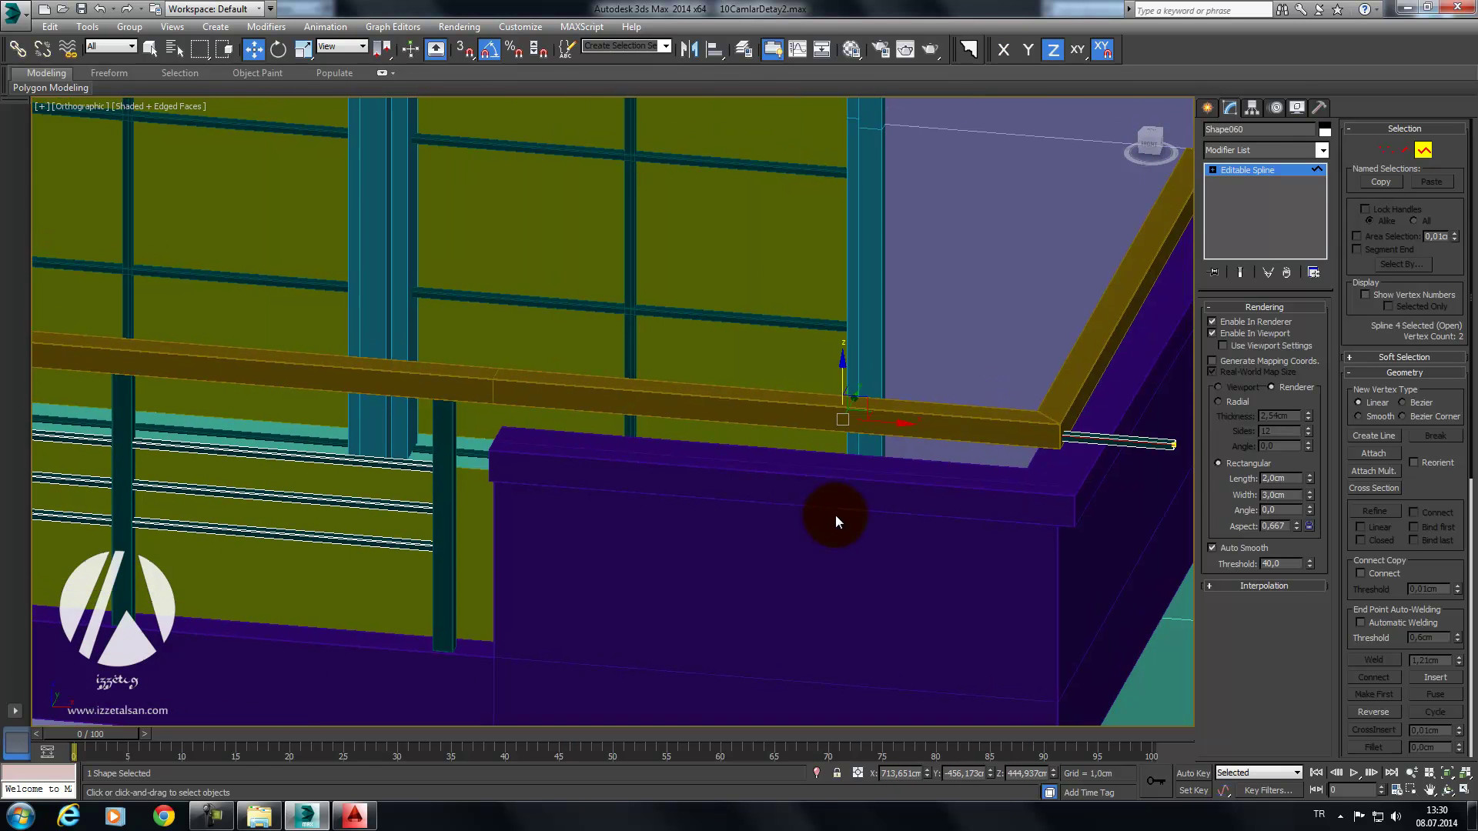
scroll(844, 524, up, 4)
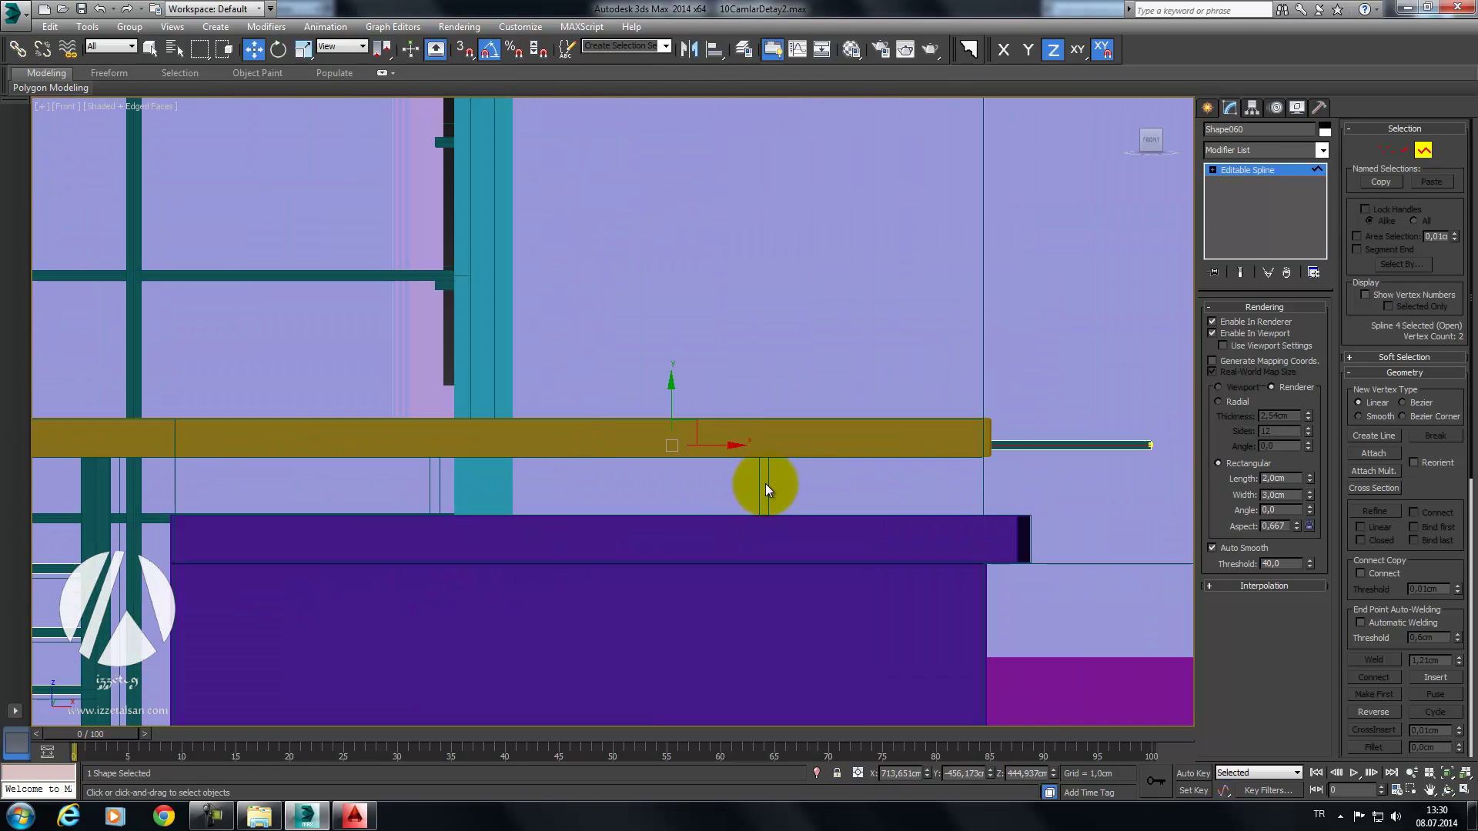
key(e)
drag(697, 395, 745, 462)
scroll(745, 462, down, 1)
scroll(726, 554, down, 3)
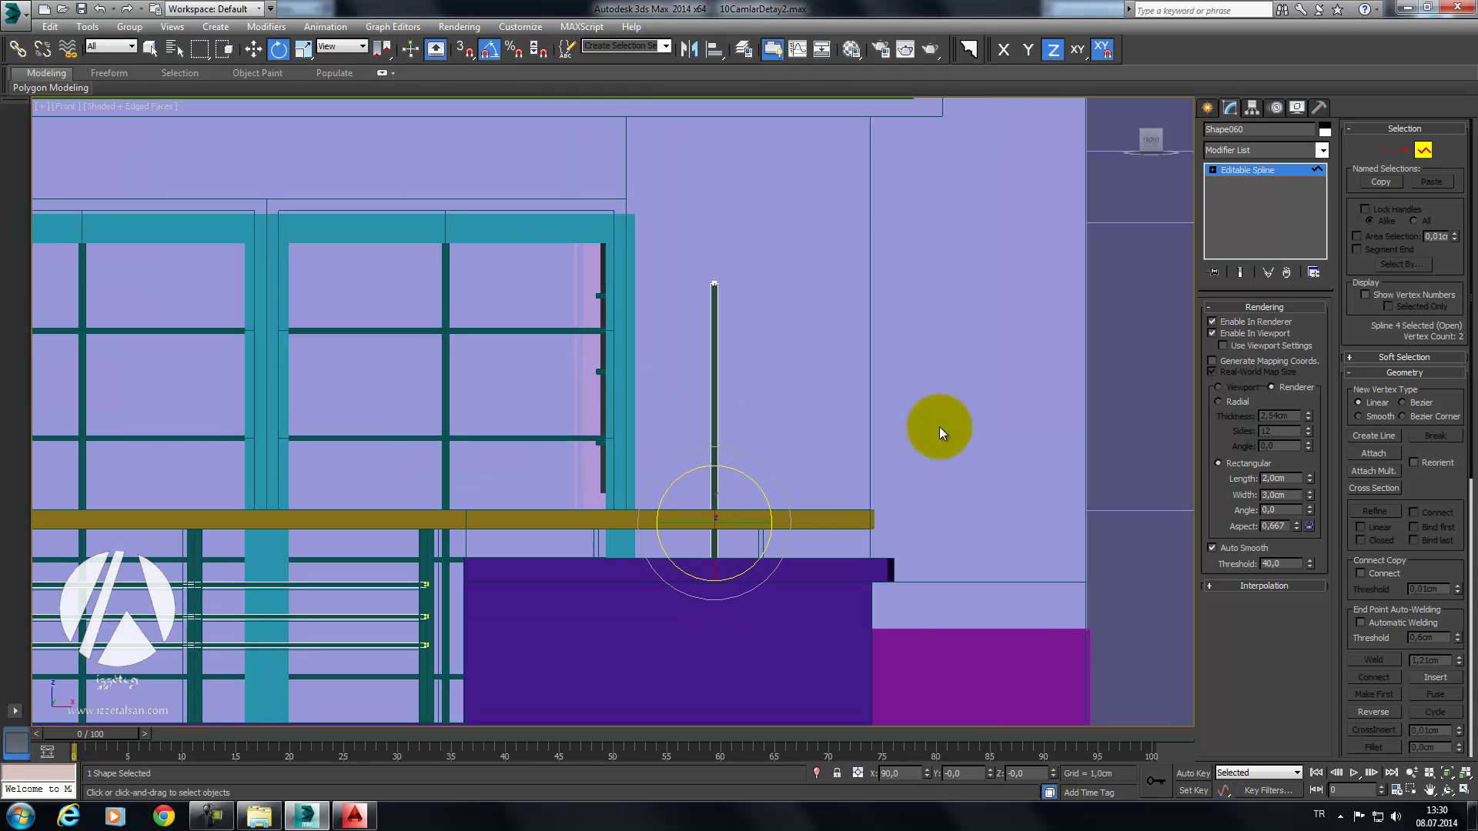
Step: Lower the post's top vertex to shorten it into a short post
click(1386, 150)
drag(847, 234, 594, 336)
key(w)
drag(717, 237, 716, 528)
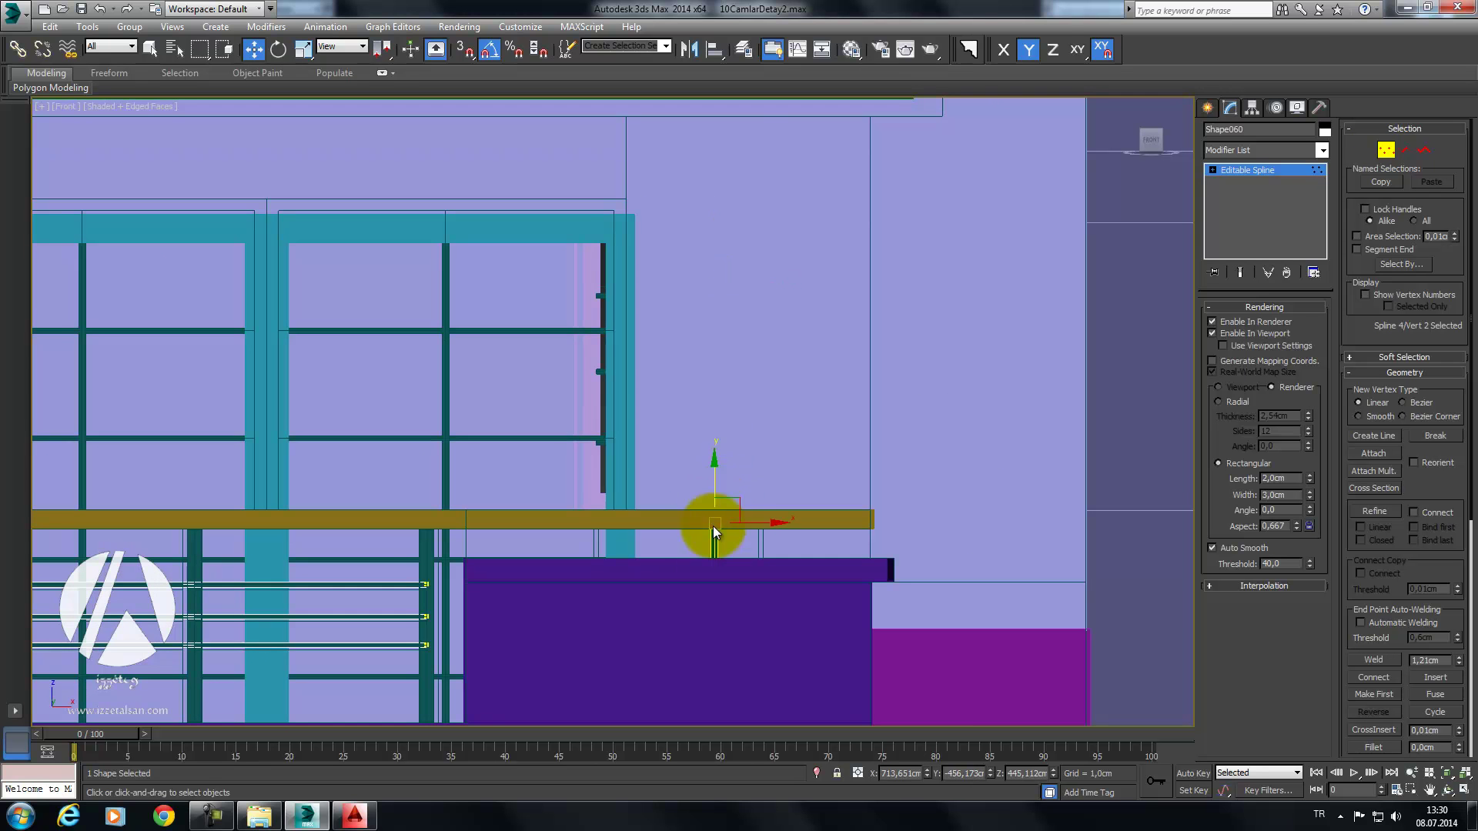
Step: Select both end vertices of the short post and move it right
key(F3)
middle_drag(768, 663, 762, 574)
drag(762, 566, 610, 727)
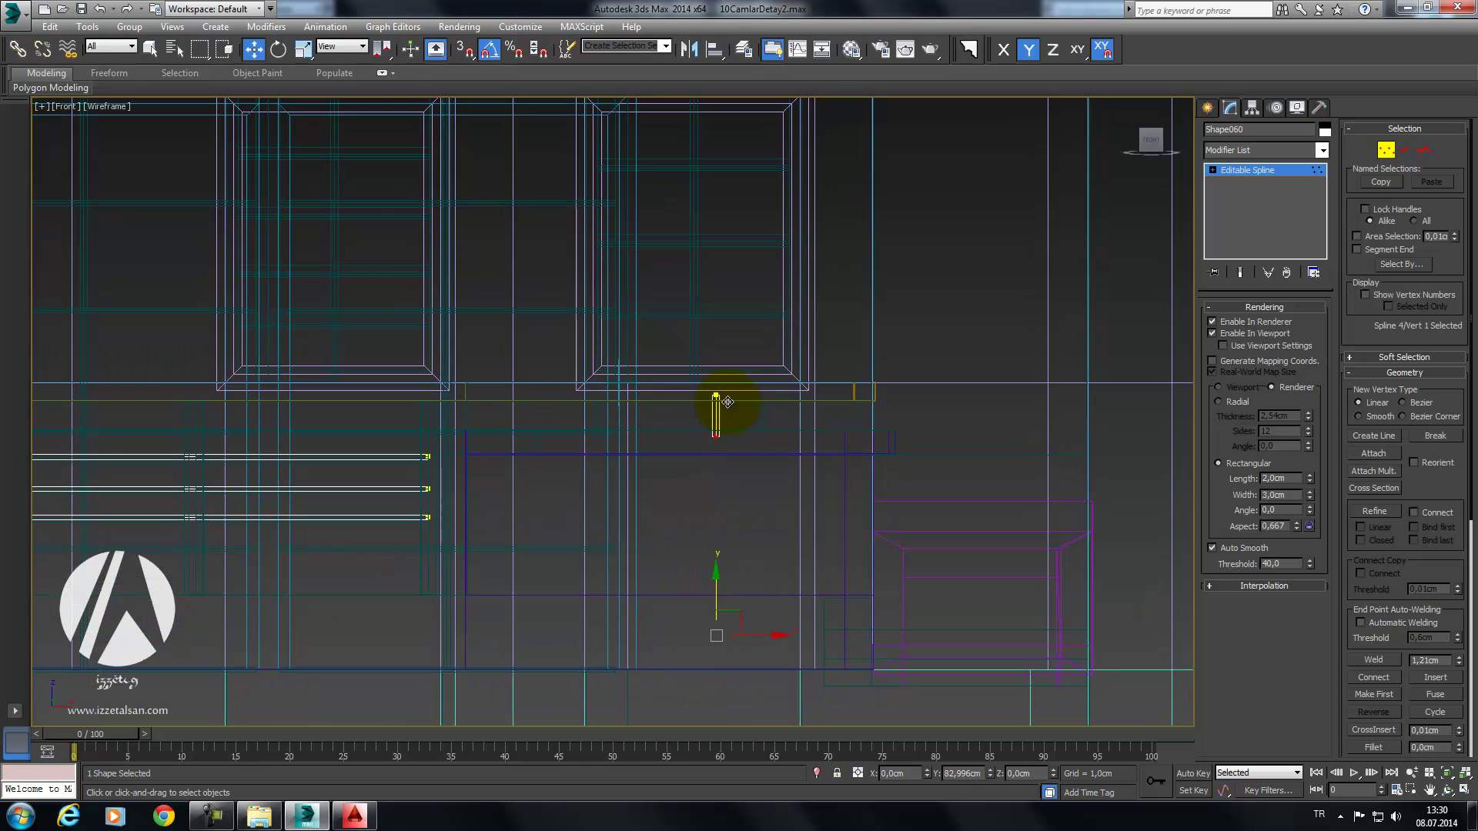
key(F3)
scroll(732, 505, up, 5)
scroll(732, 495, up, 3)
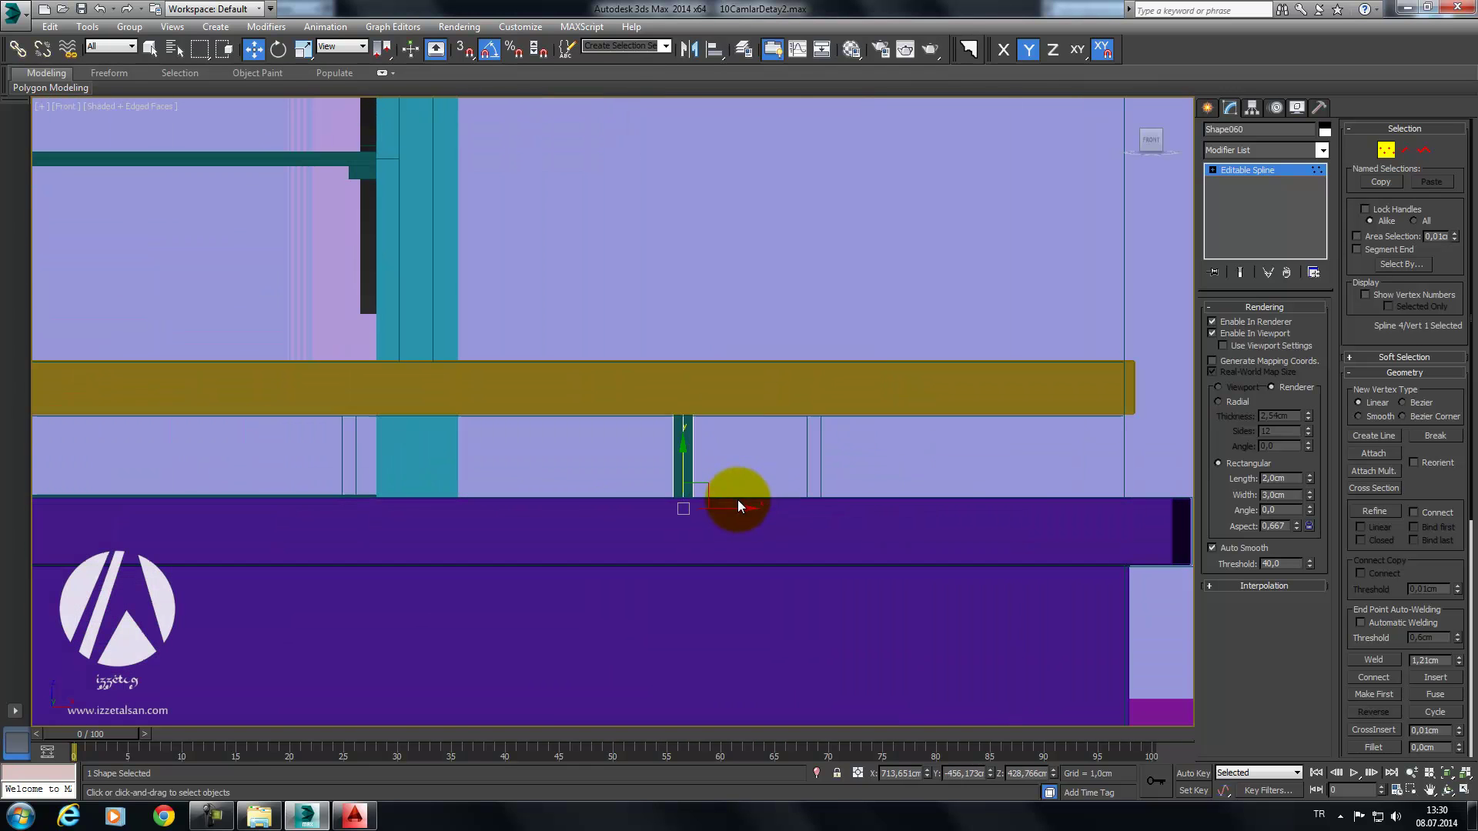
drag(937, 257, 542, 594)
drag(729, 509, 864, 497)
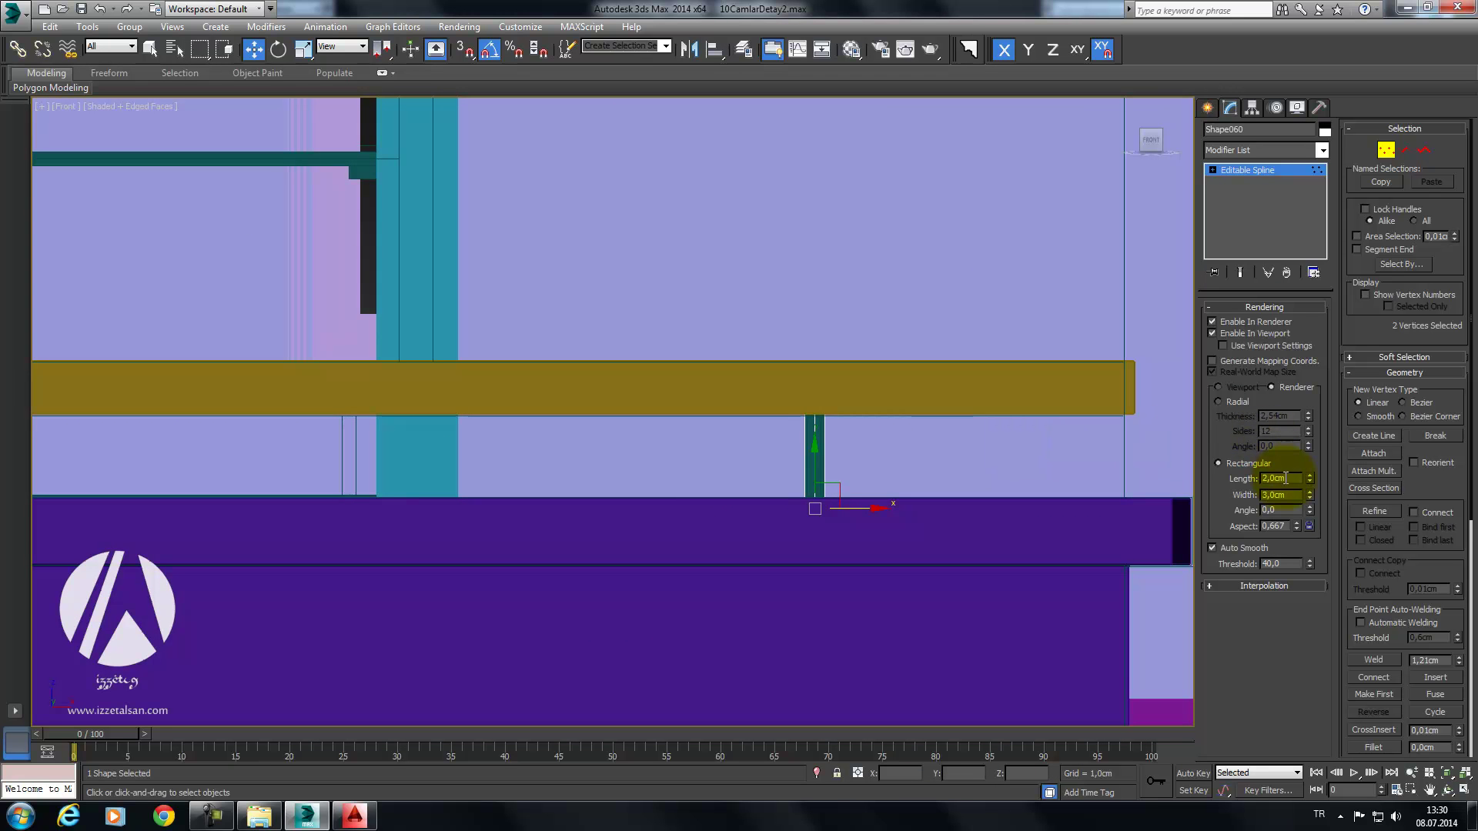
Step: Check the post in 3D, then move it further right along the wall
scroll(923, 435, down, 3)
alt+middle_drag(960, 439, 854, 498)
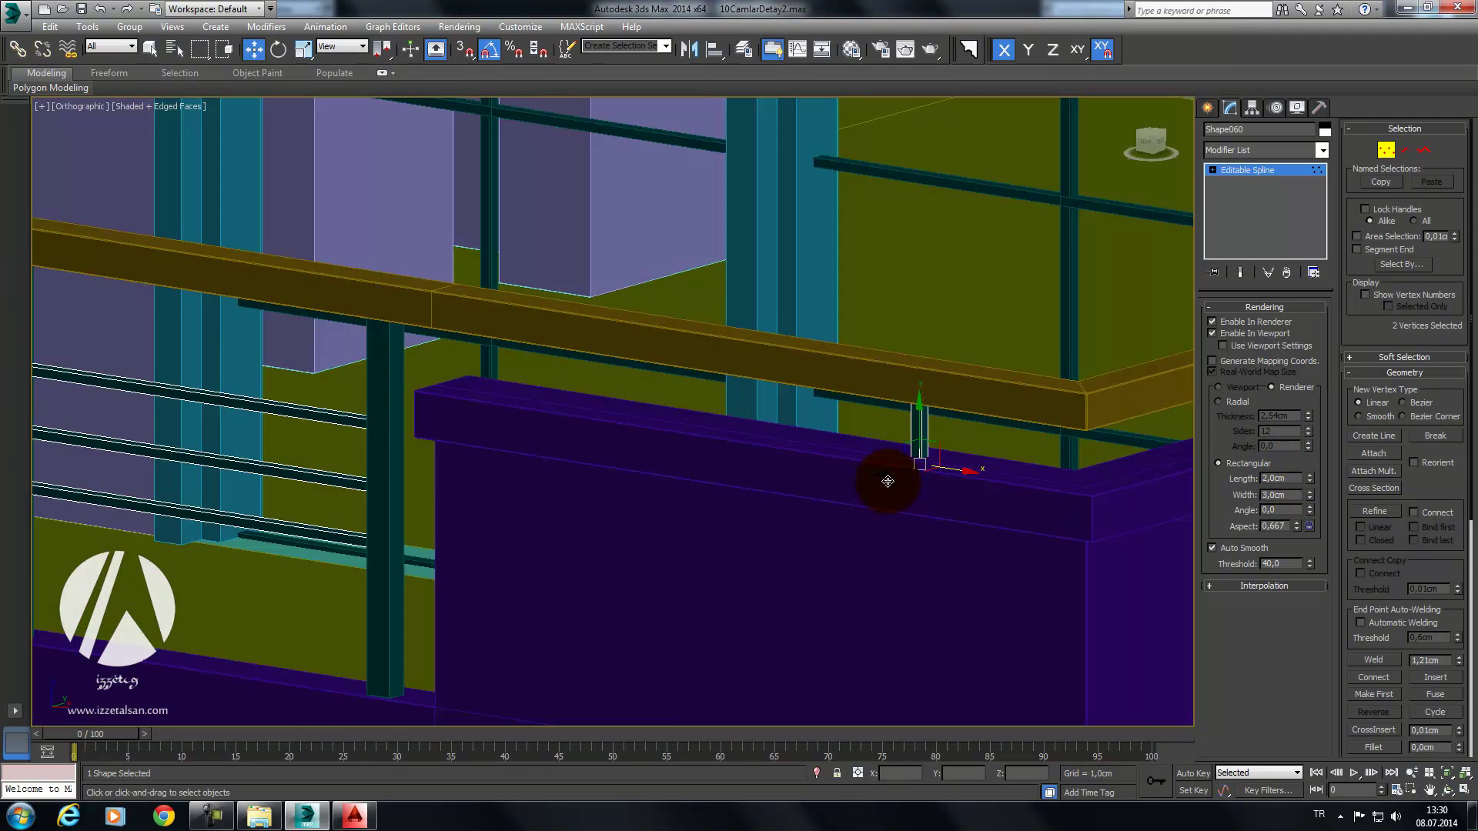
key(f)
scroll(956, 462, up, 2)
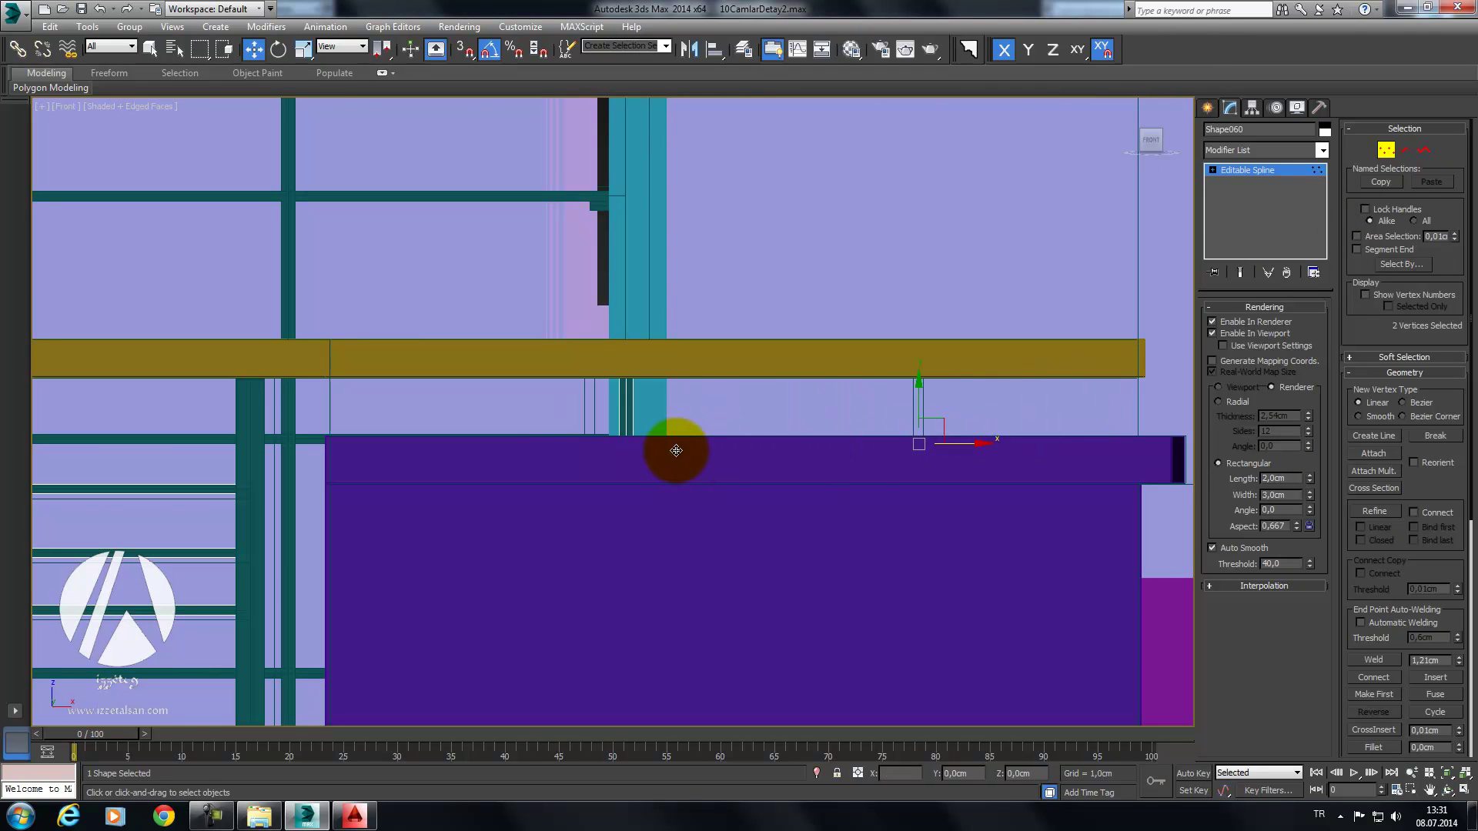
drag(653, 453, 968, 453)
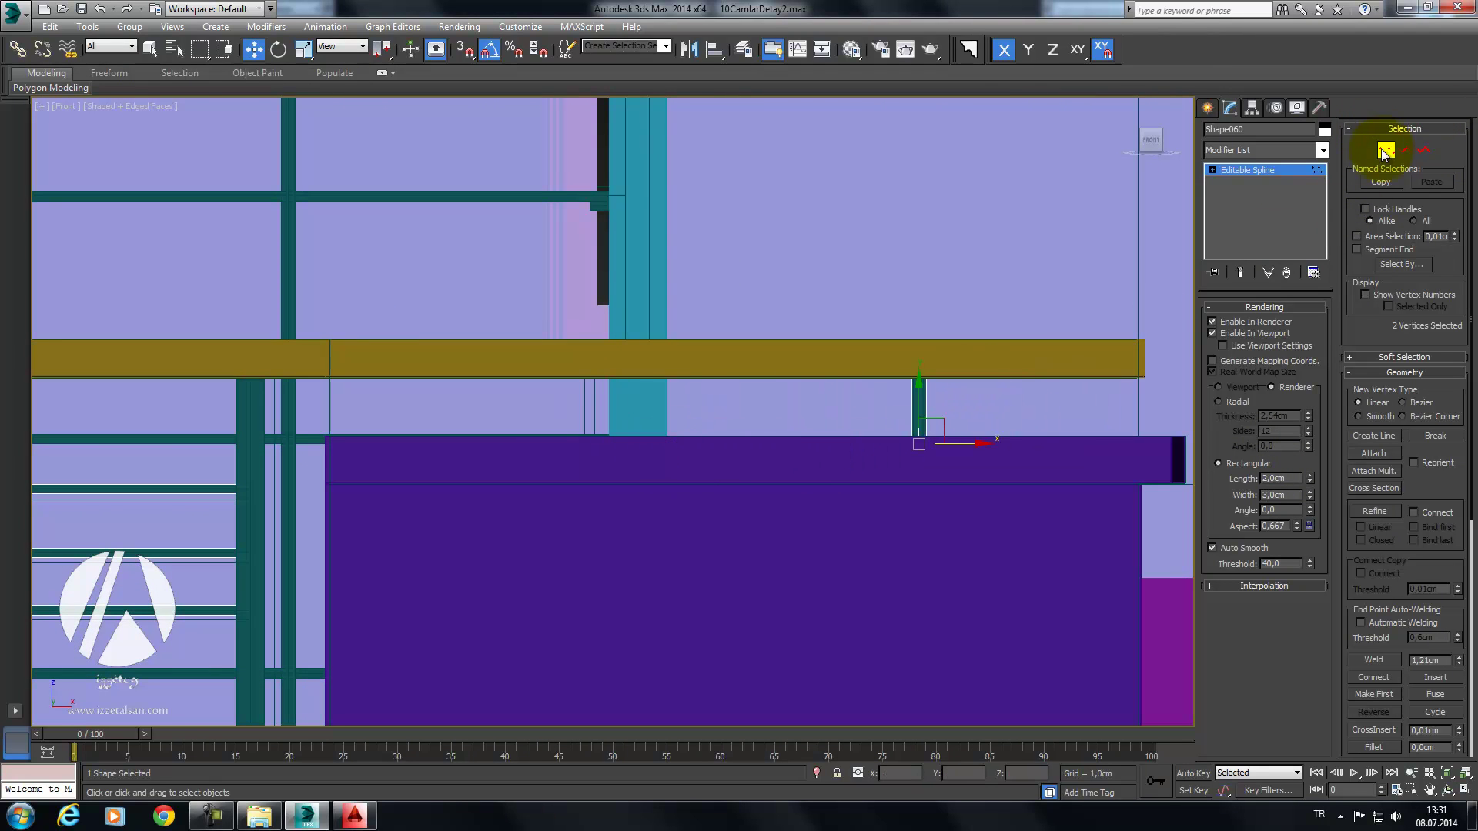
Step: Copy the post segment next to the teal pillar and select the short post
click(1407, 150)
click(918, 408)
drag(969, 404, 638, 438)
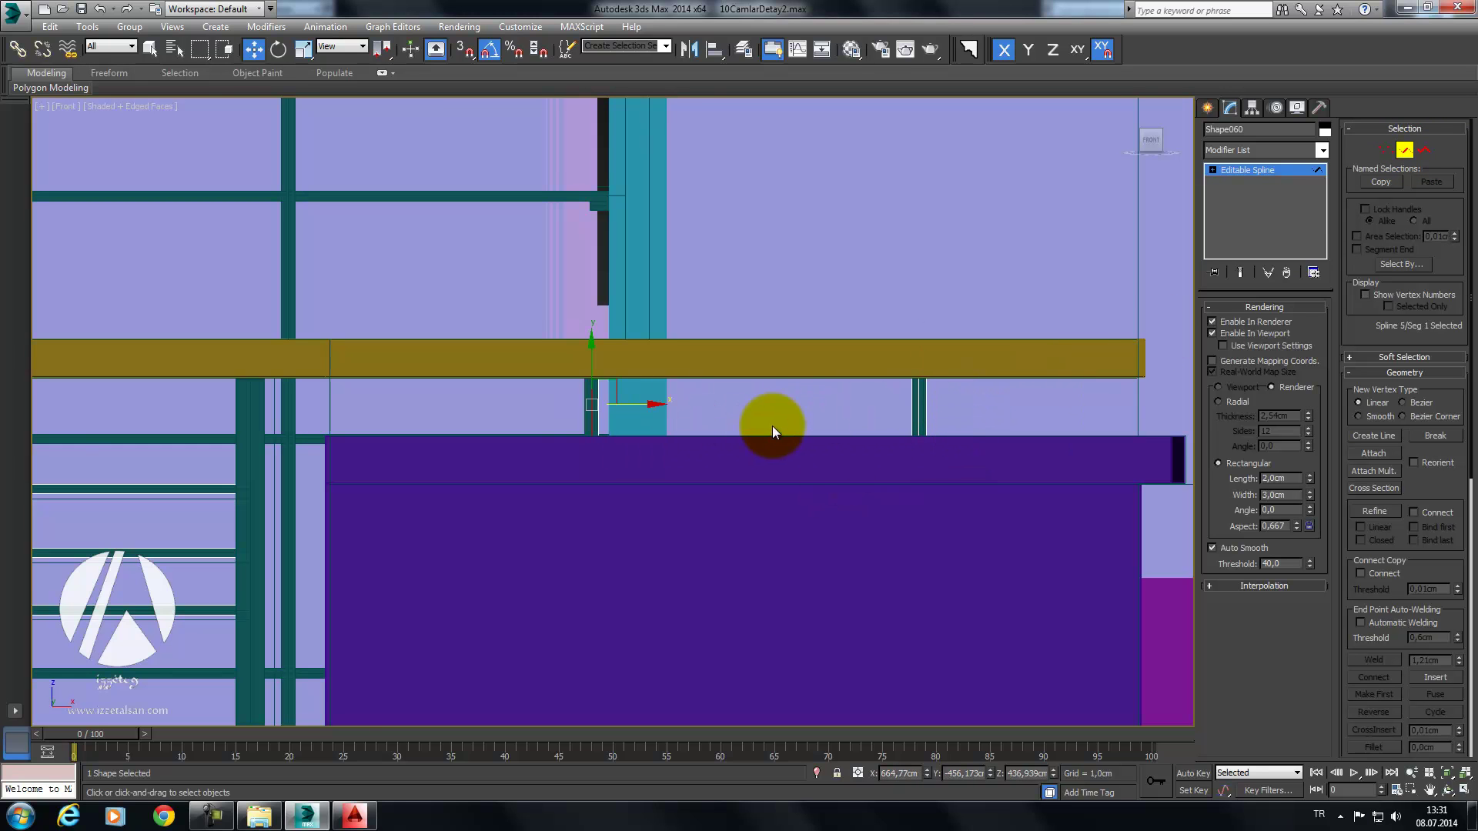
middle_drag(572, 458, 888, 422)
scroll(888, 422, down, 3)
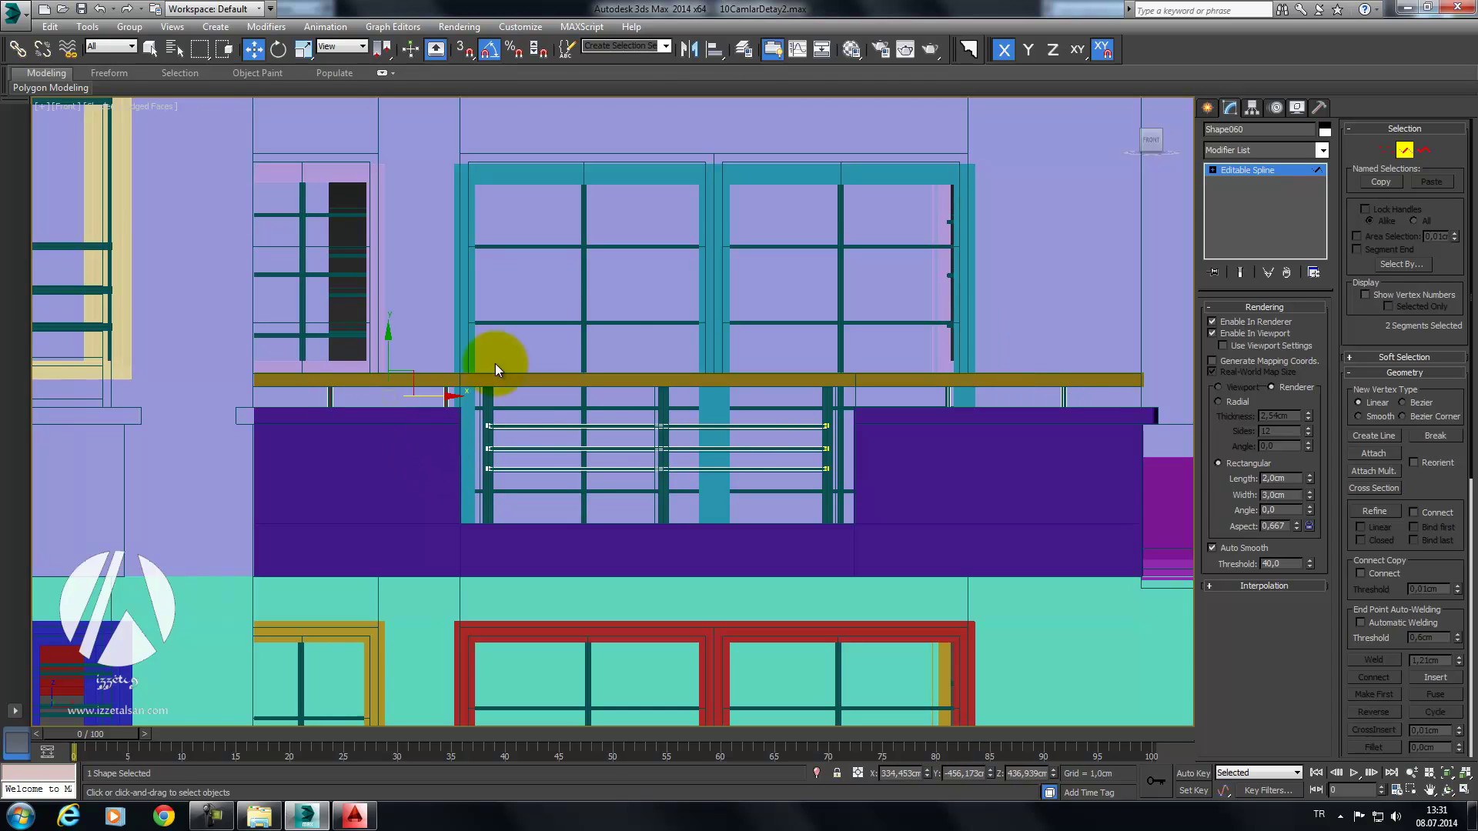
click(444, 395)
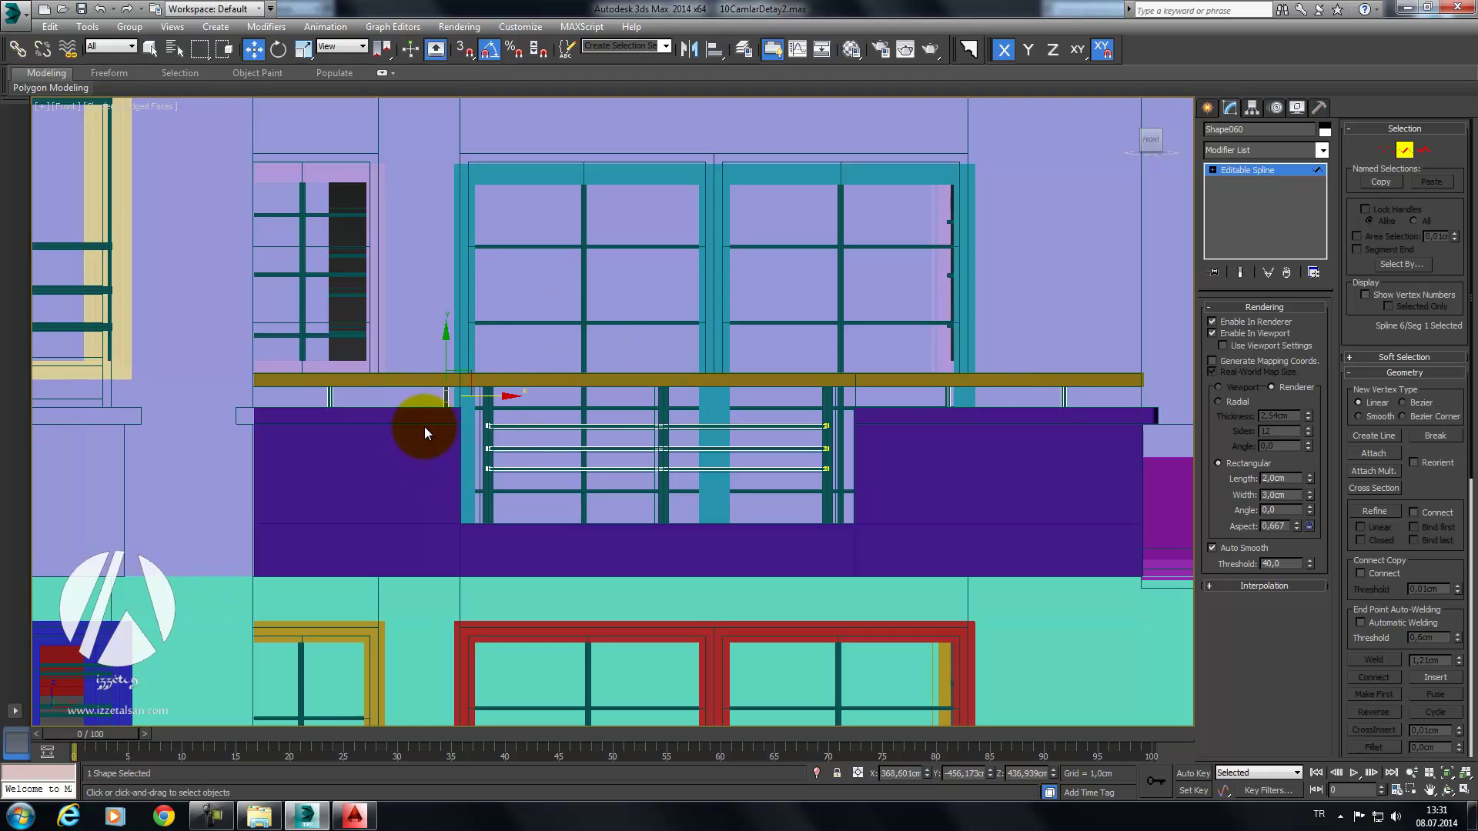
Step: Review the railing corner in Perspective and exit segment editing
key(p)
scroll(462, 446, up, 3)
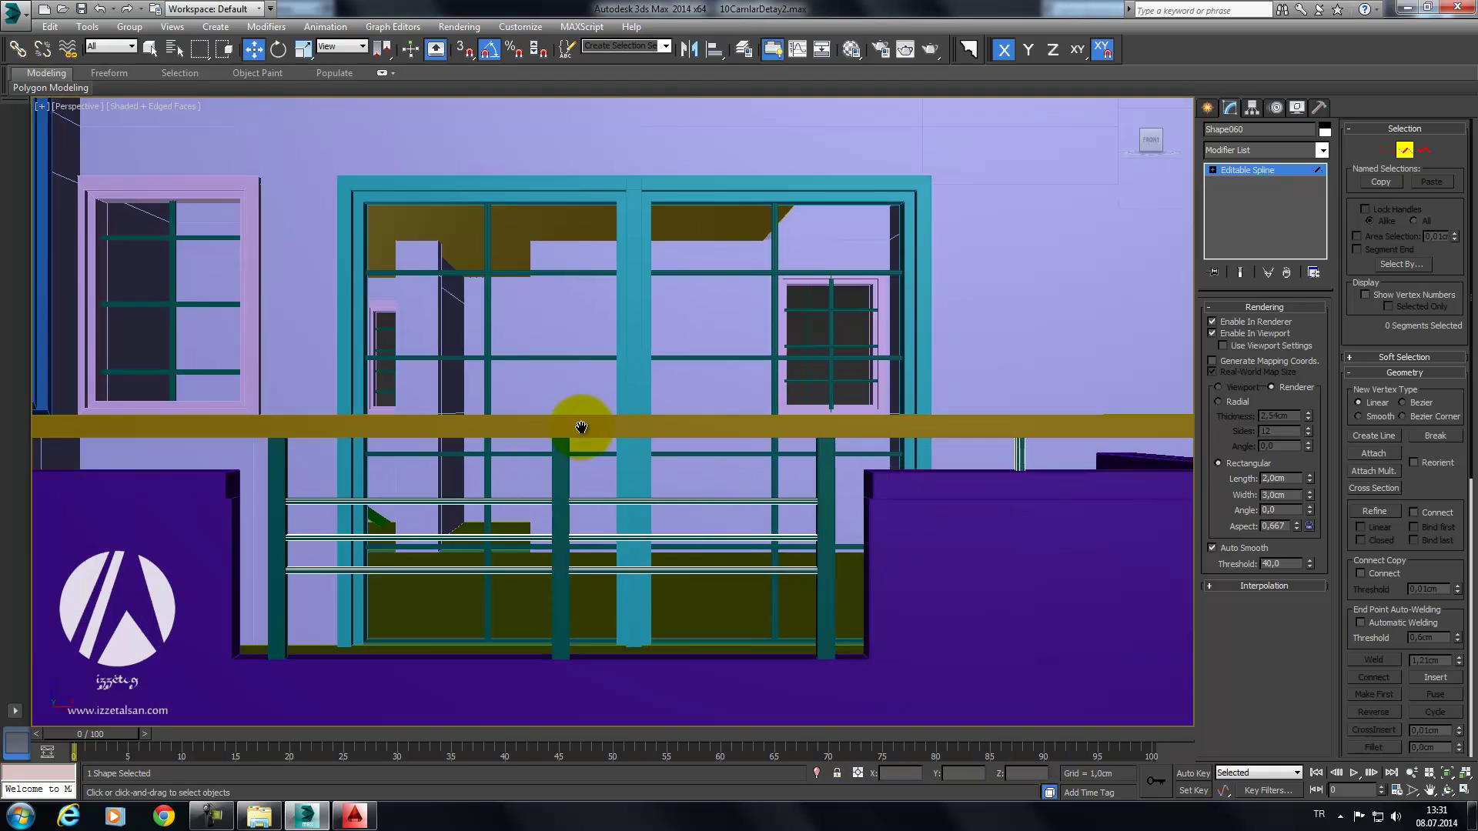
scroll(577, 422, down, 2)
alt+middle_drag(595, 436, 524, 477)
scroll(504, 456, up, 3)
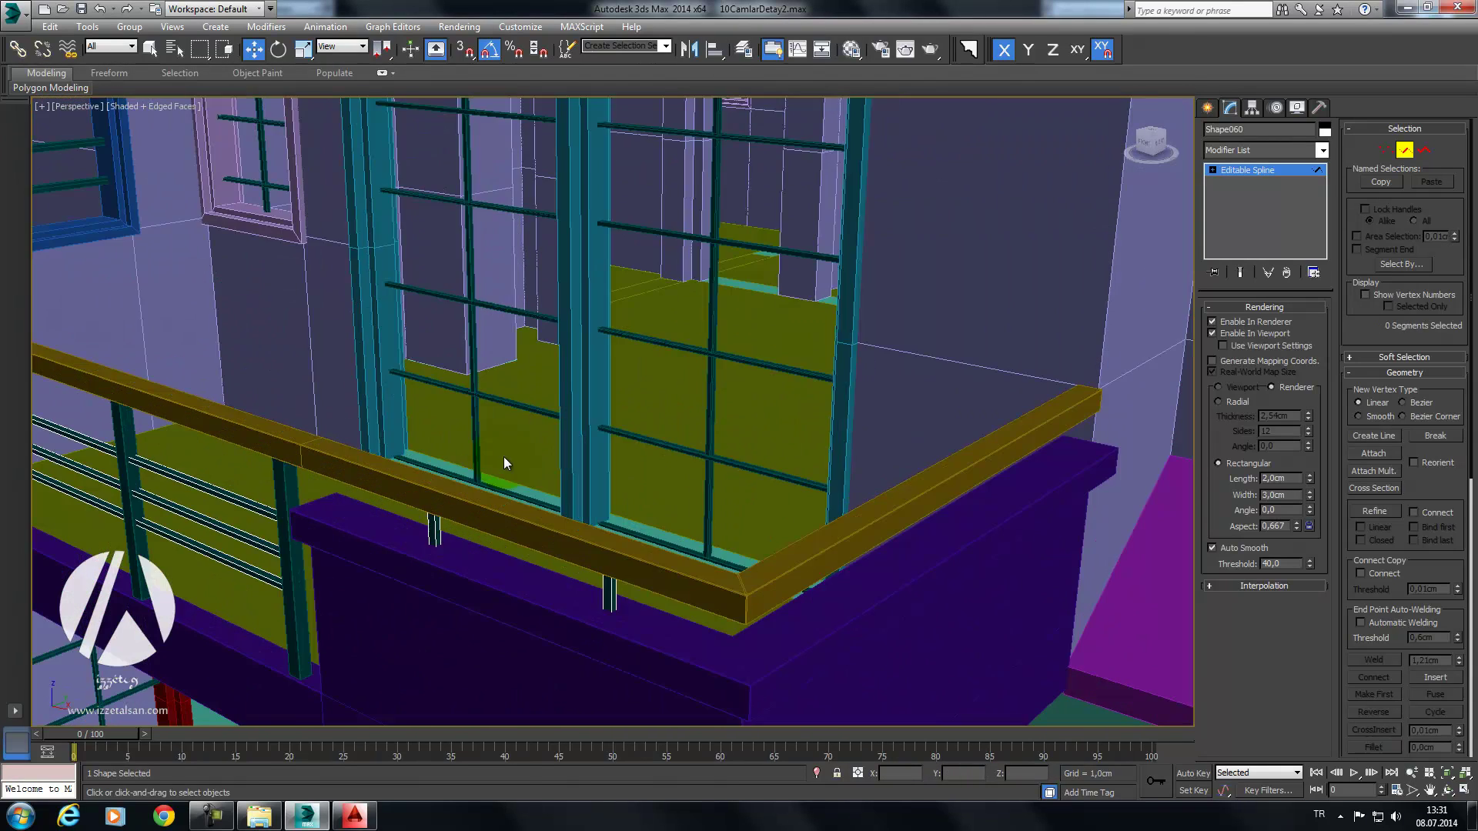
scroll(527, 432, up, 2)
click(1405, 150)
scroll(940, 445, down, 5)
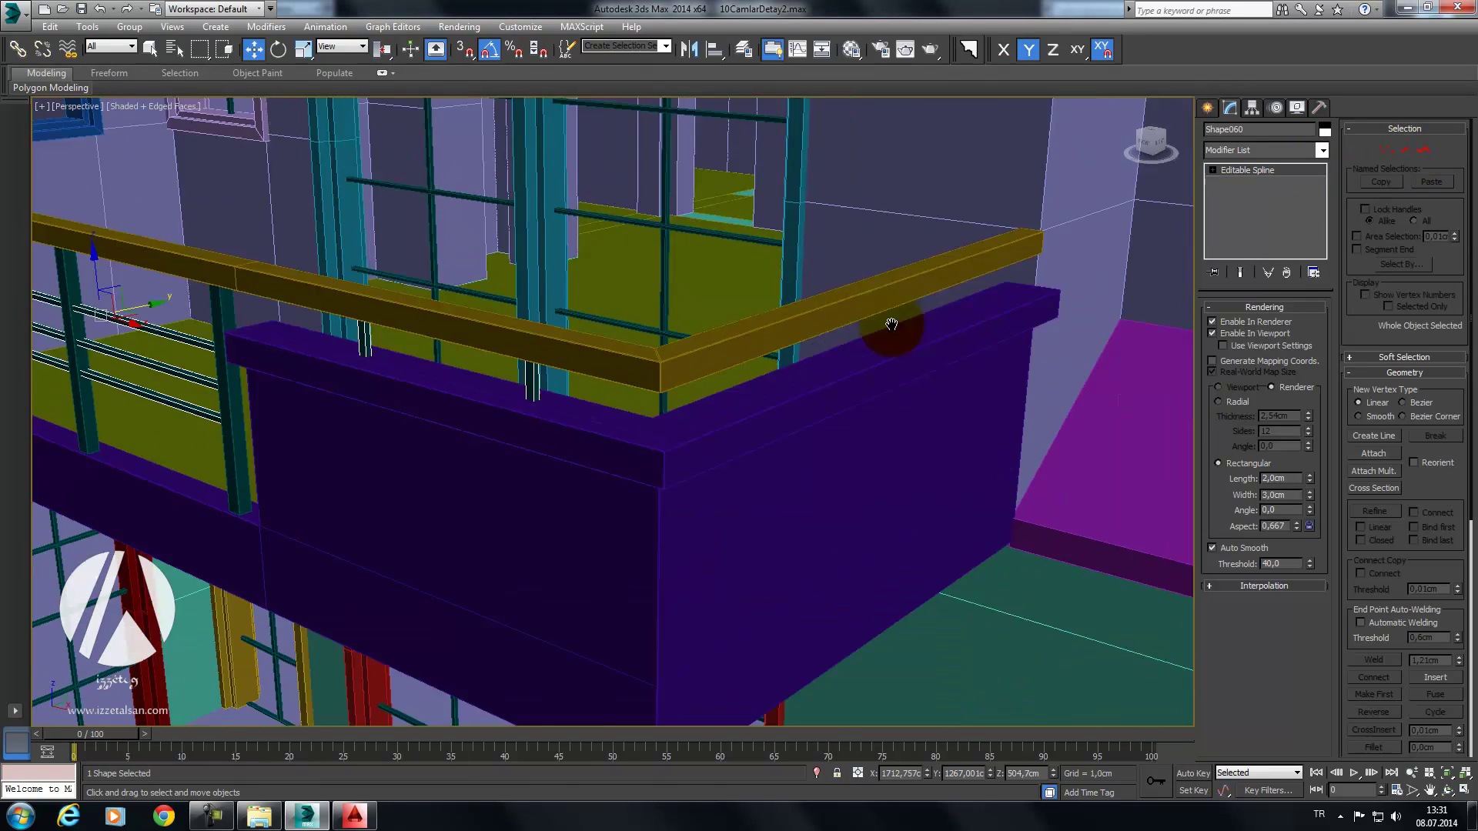
Step: Inspect the upper windows in the Left view
key(l)
scroll(820, 451, up, 4)
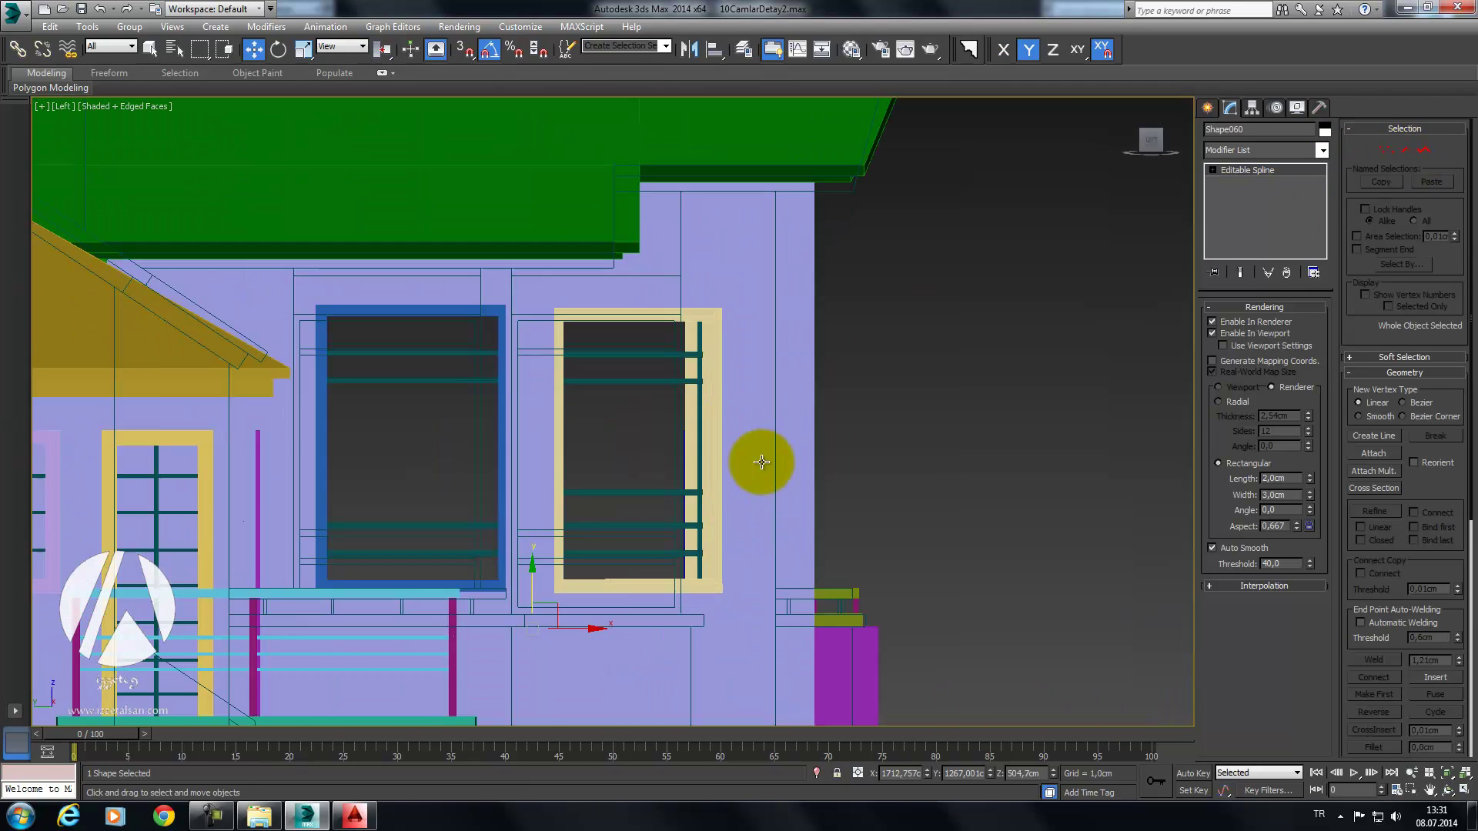
middle_drag(759, 462, 990, 330)
middle_drag(786, 396, 805, 408)
scroll(918, 382, down, 3)
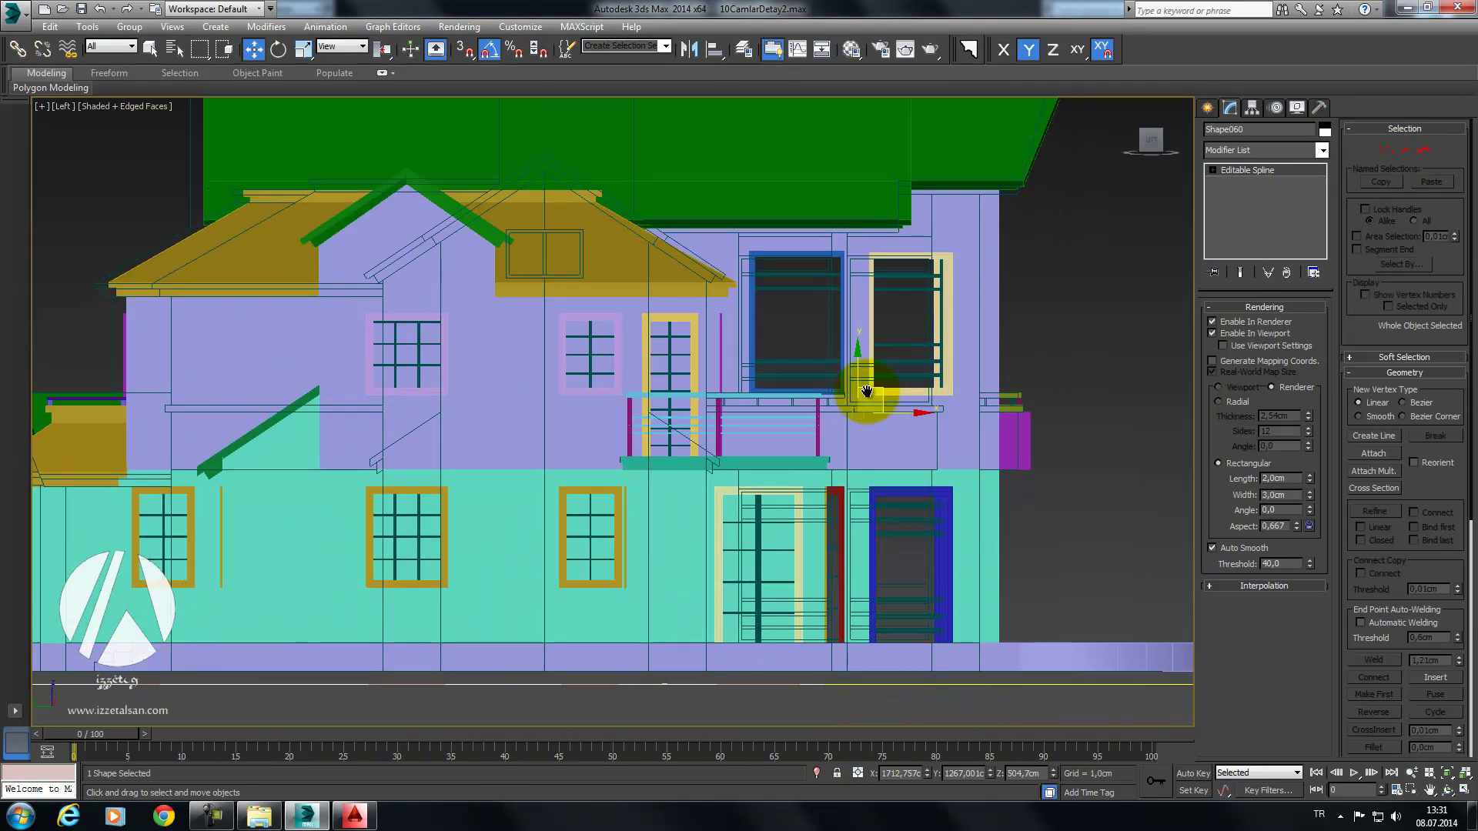
scroll(851, 380, up, 3)
scroll(775, 439, up, 3)
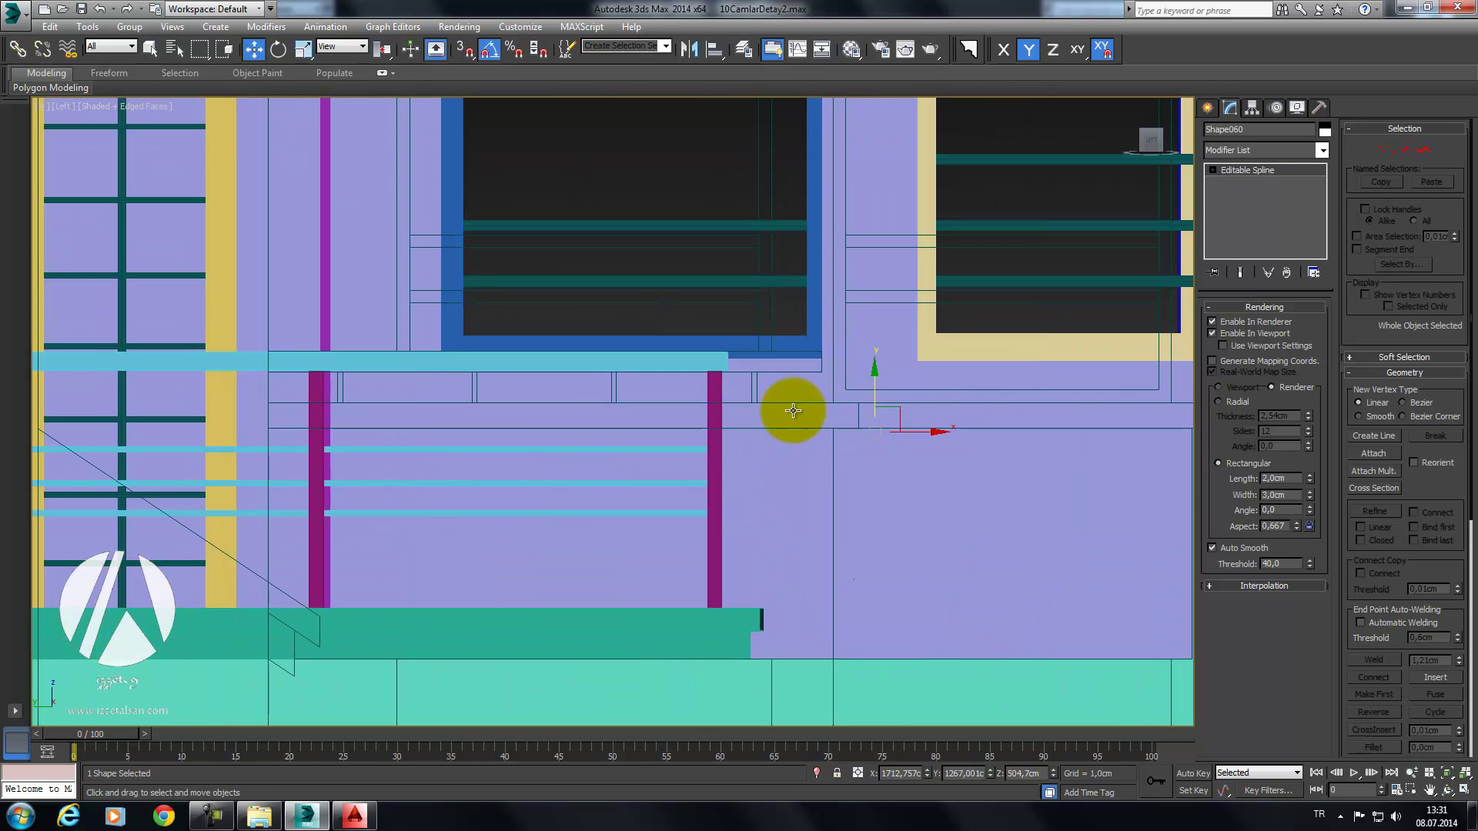
scroll(793, 410, down, 2)
Step: Return to Perspective and orbit in close to the balcony railing front
key(p)
middle_drag(485, 461, 574, 454)
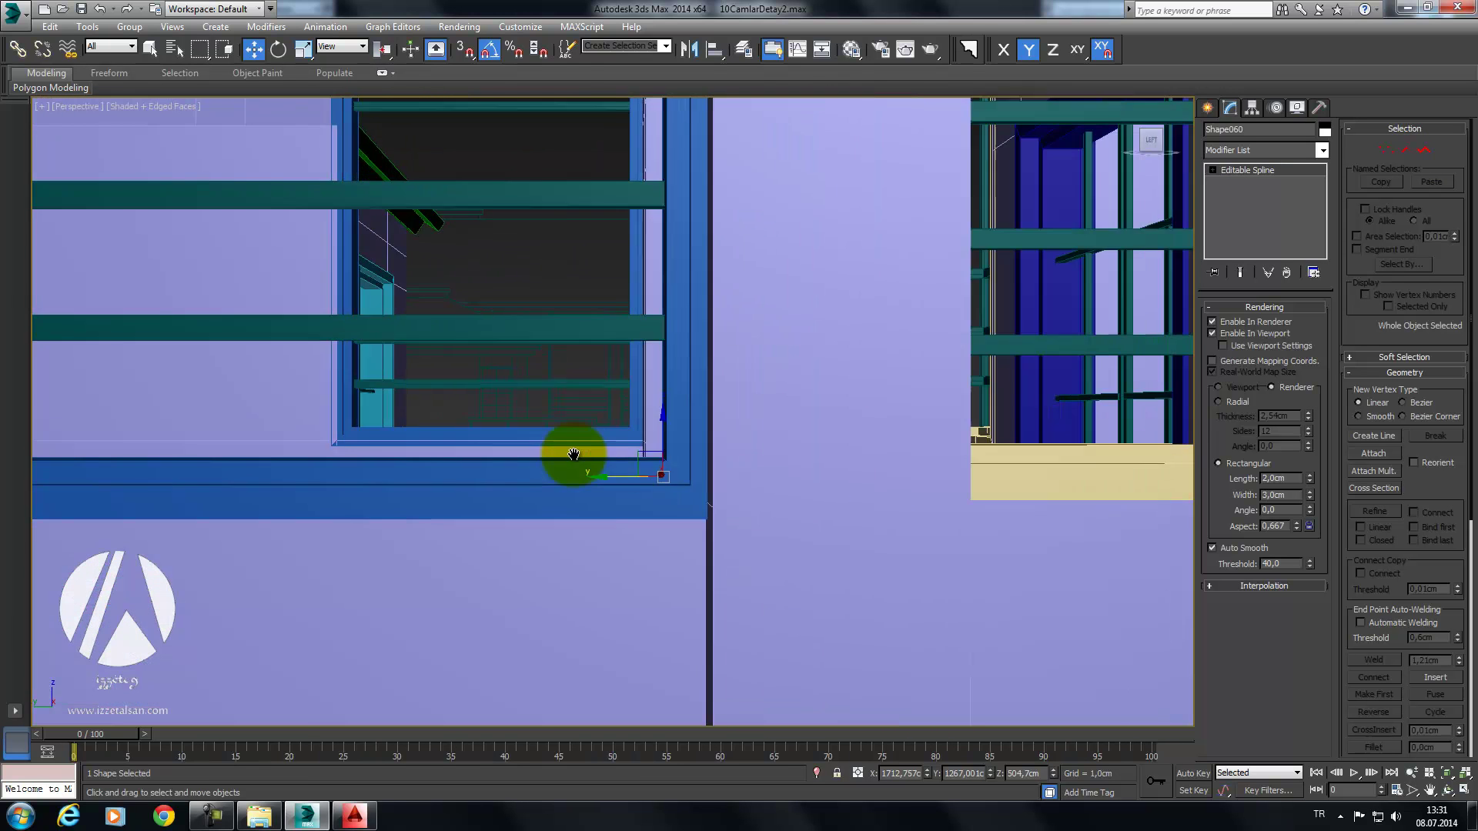
scroll(573, 454, down, 5)
alt+middle_drag(818, 428, 340, 495)
scroll(565, 388, up, 4)
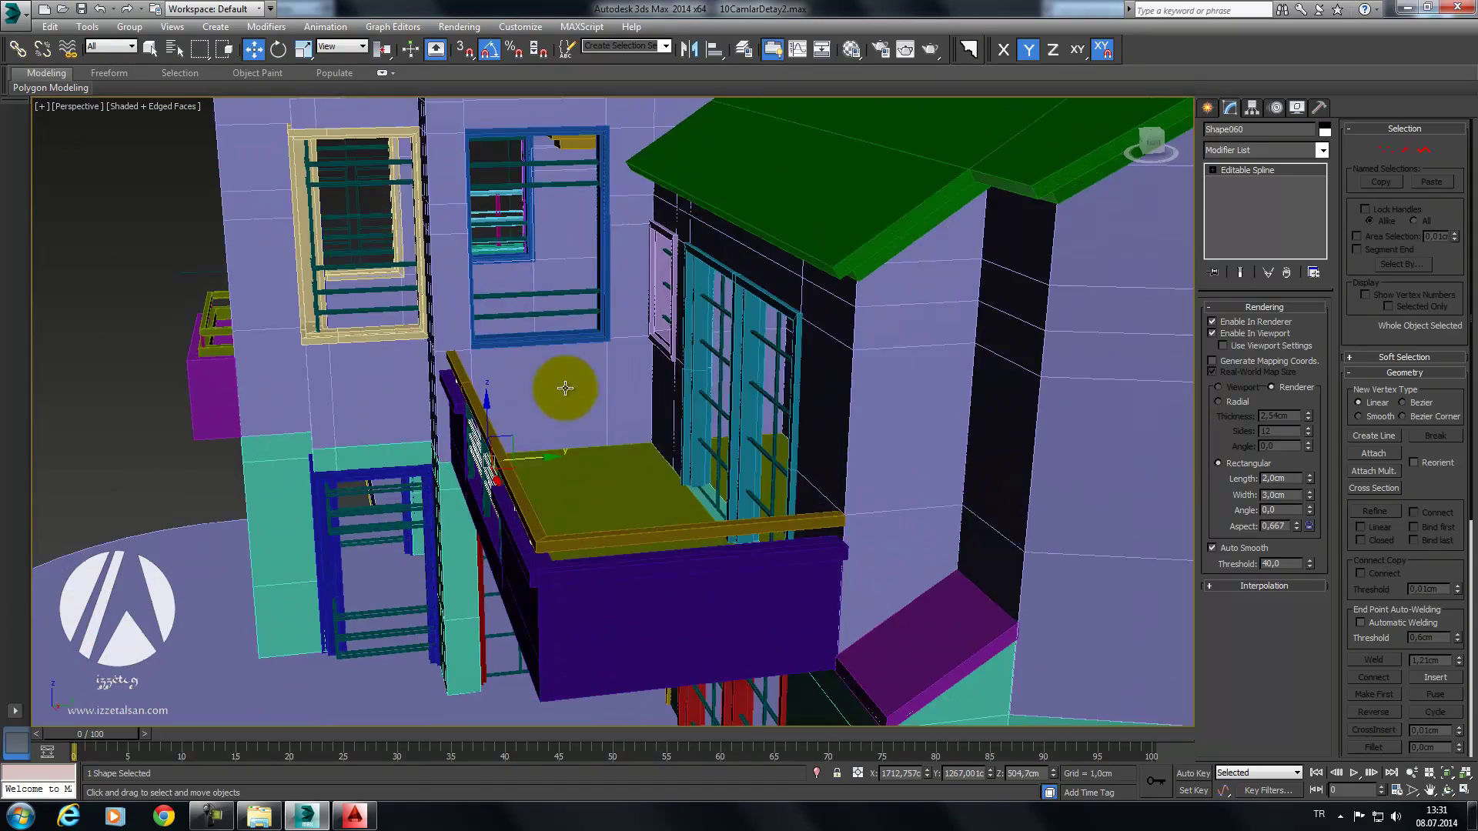
scroll(565, 387, down, 2)
mouse_move(554, 362)
alt+middle_down()
mouse_move(567, 380)
mouse_move(608, 369)
alt+middle_up()
scroll(1169, 305, up, 3)
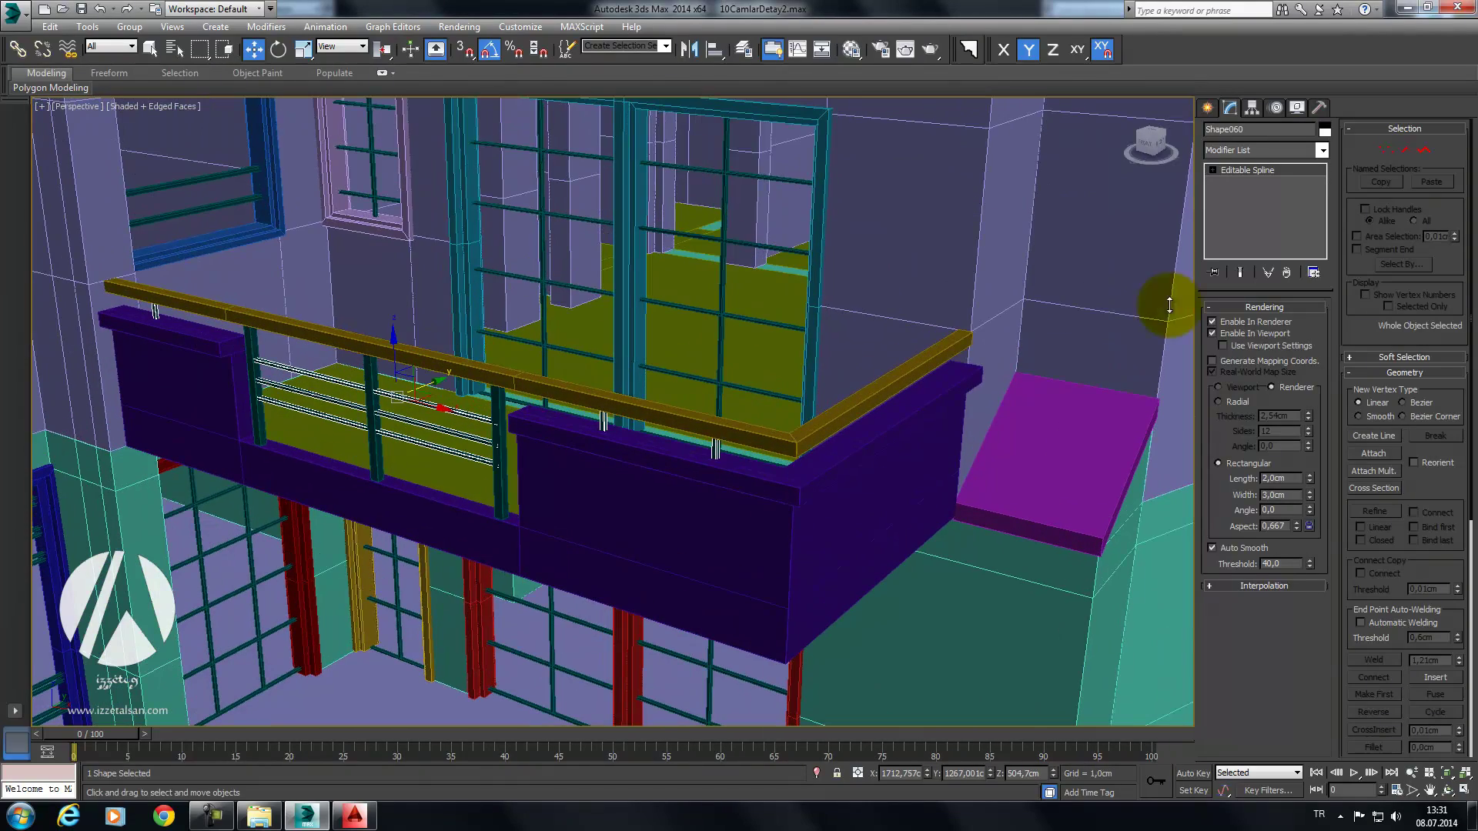
Step: Shift-copy baluster segments to two more spots along the front rail at Segment level
click(1405, 150)
shift+drag(759, 460, 861, 480)
mouse_move(828, 460)
alt+middle_down()
mouse_move(795, 485)
mouse_move(762, 422)
mouse_move(693, 443)
alt+middle_up()
scroll(708, 435, up, 2)
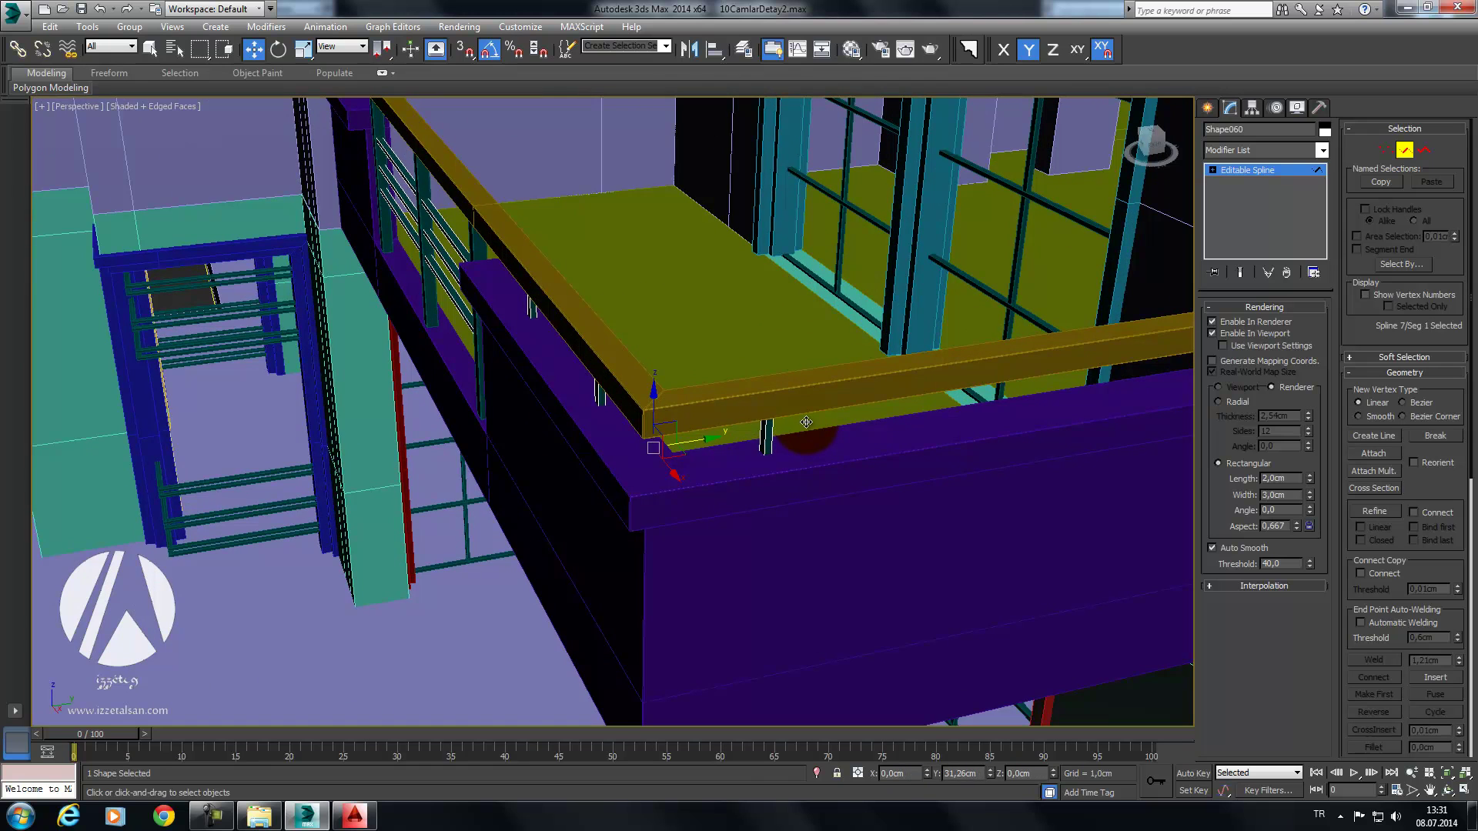
scroll(812, 420, down, 5)
mouse_move(939, 392)
alt+middle_down()
mouse_move(870, 431)
mouse_move(1027, 431)
mouse_move(713, 363)
alt+middle_up()
scroll(713, 364, up, 3)
mouse_move(676, 420)
shift+mouse_down()
mouse_move(899, 414)
mouse_move(900, 427)
shift+mouse_up()
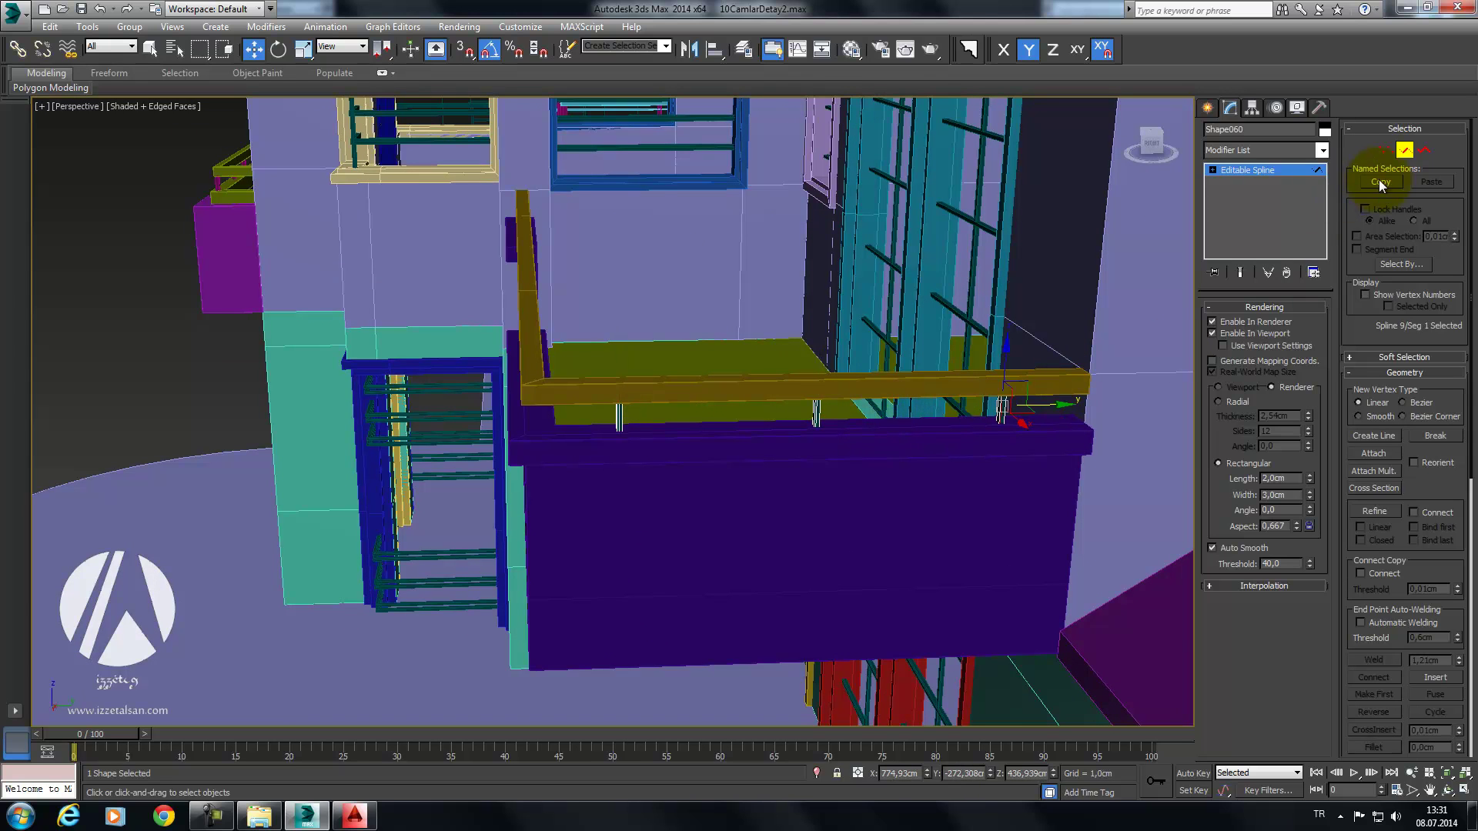
Step: Clear the selection and orbit over to the yellow-roofed porch base
click(199, 354)
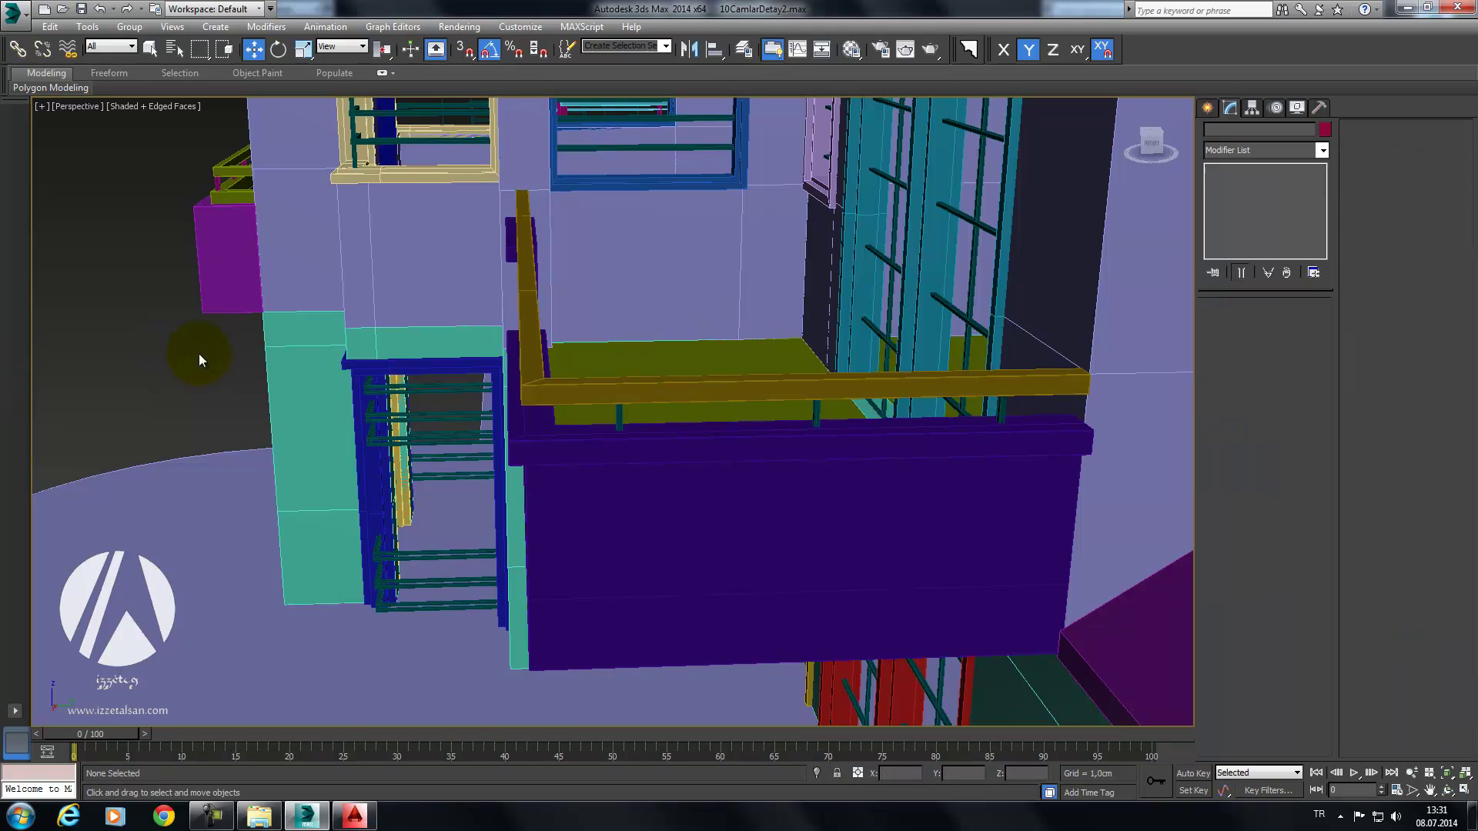
alt+middle_drag(199, 353, 380, 389)
scroll(380, 389, down, 5)
alt+middle_drag(574, 386, 528, 412)
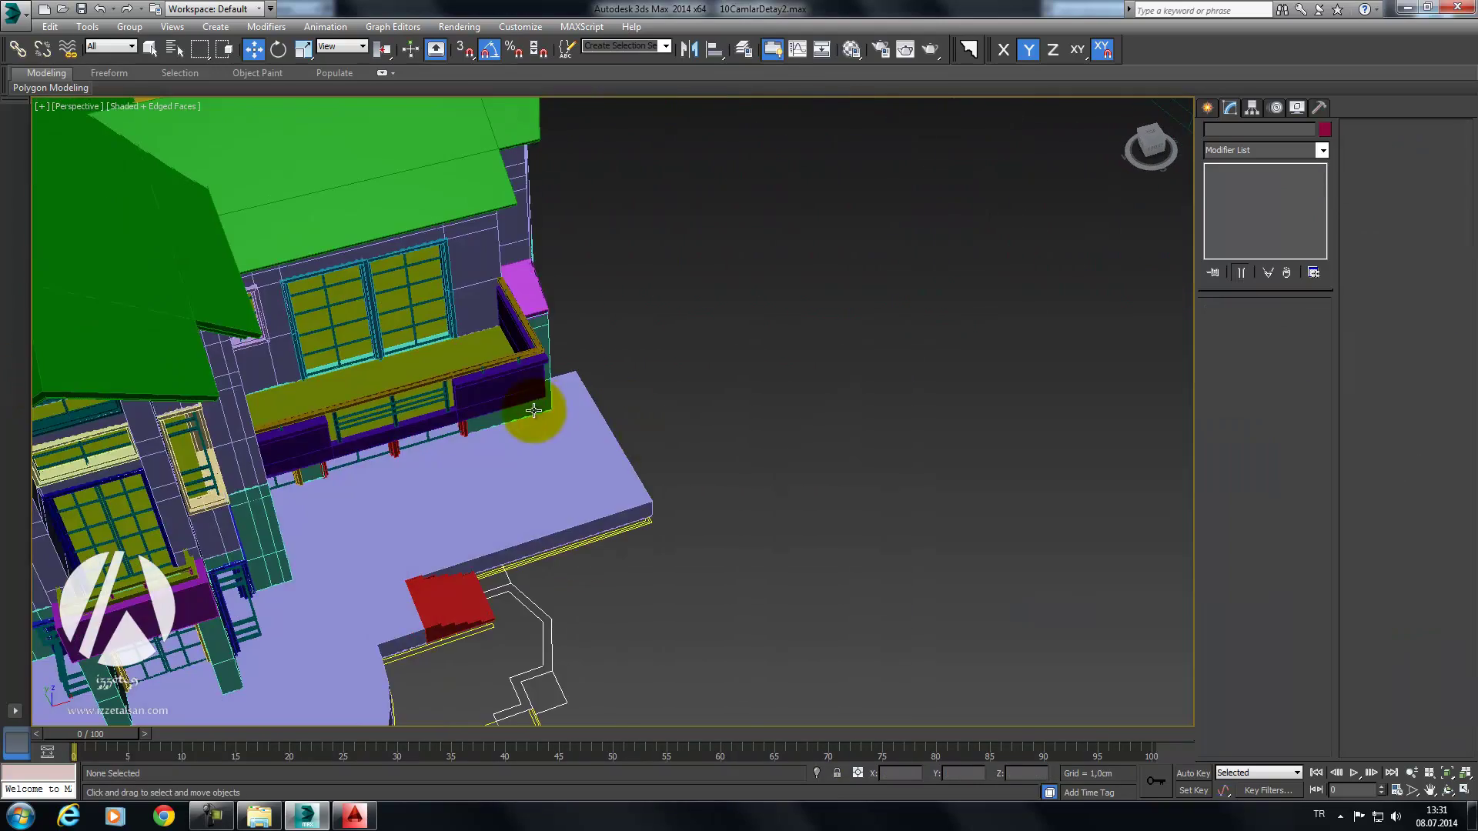
scroll(745, 325, up, 2)
mouse_move(745, 326)
alt+middle_down()
mouse_move(662, 406)
mouse_move(626, 389)
mouse_move(693, 413)
alt+middle_up()
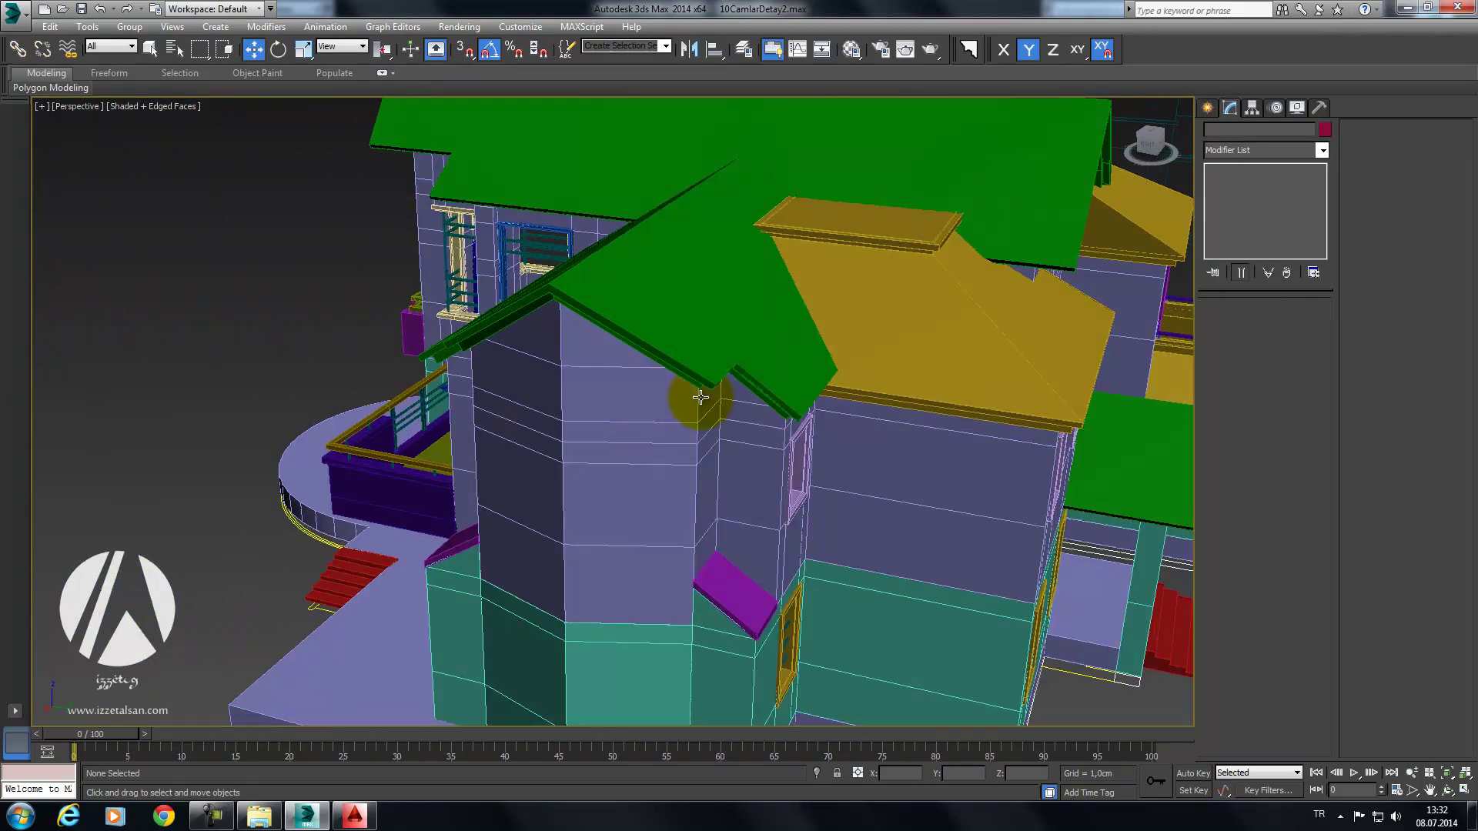
scroll(603, 365, up, 2)
scroll(602, 365, down, 3)
alt+middle_drag(603, 365, 561, 488)
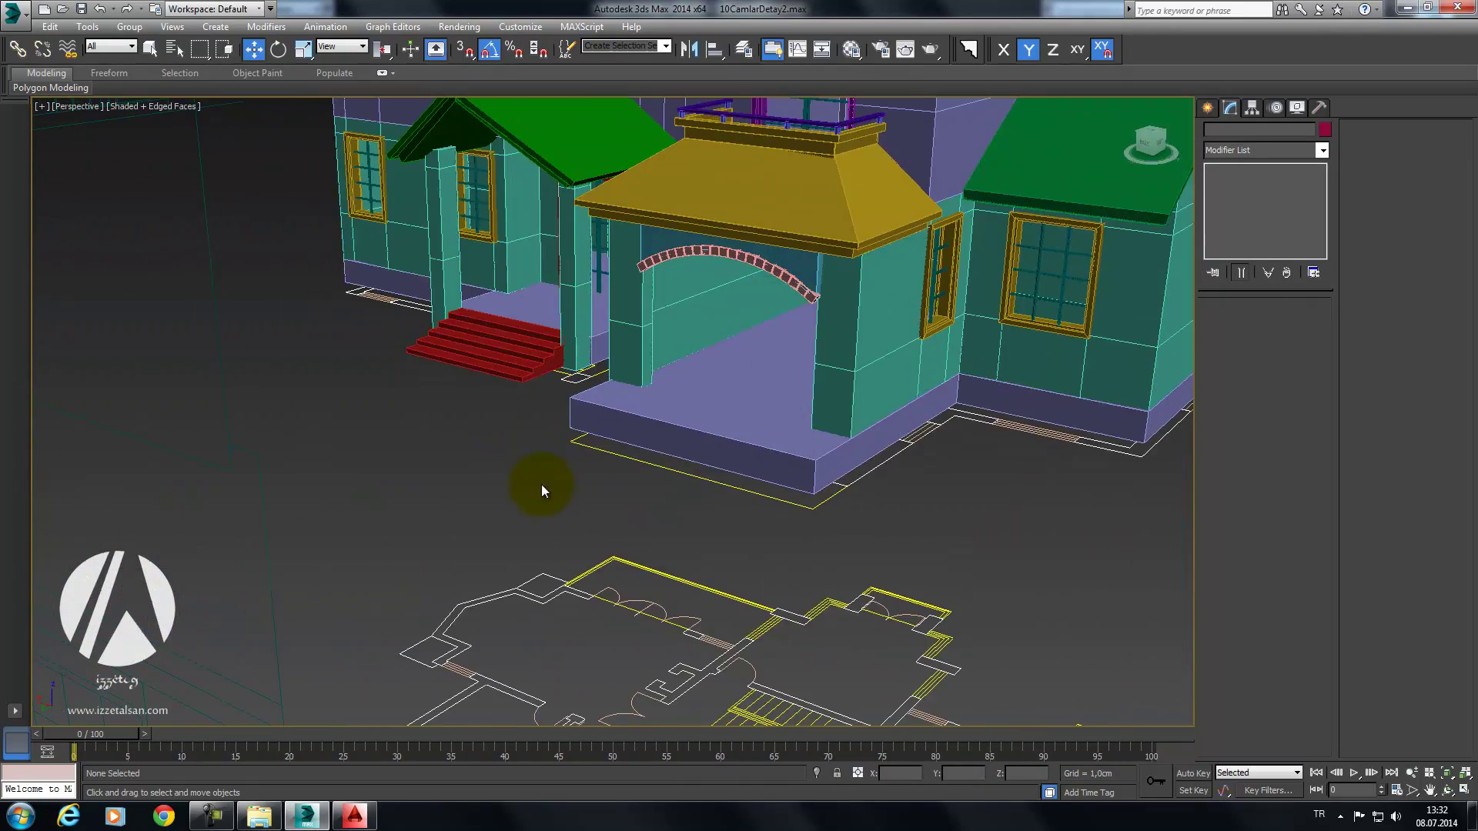
scroll(823, 464, up, 2)
middle_drag(823, 464, 574, 475)
scroll(567, 545, up, 3)
scroll(619, 481, up, 3)
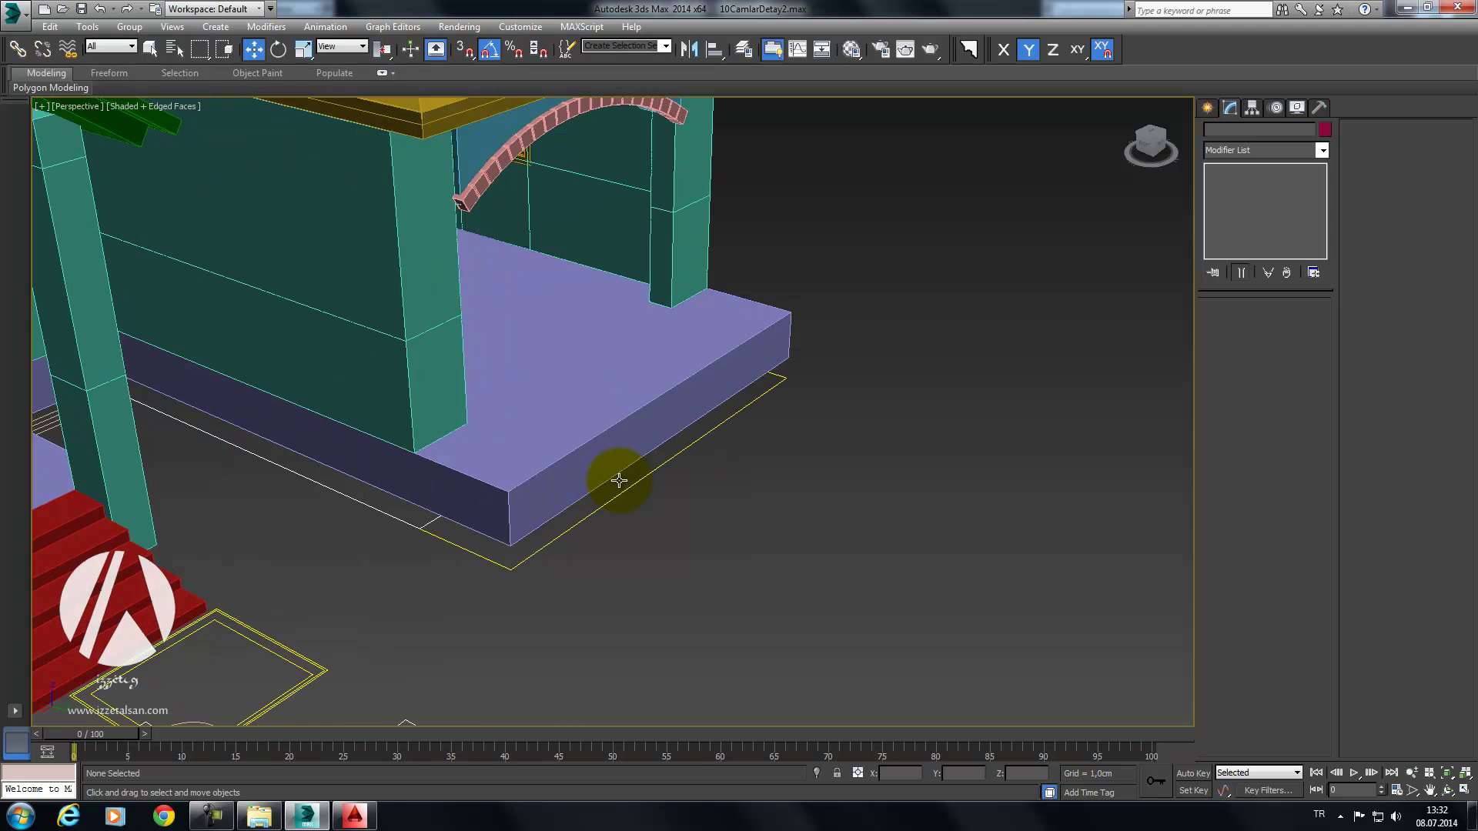
Step: Snap-draw a Standard Primitives box across the porch slab's front edge
click(1207, 108)
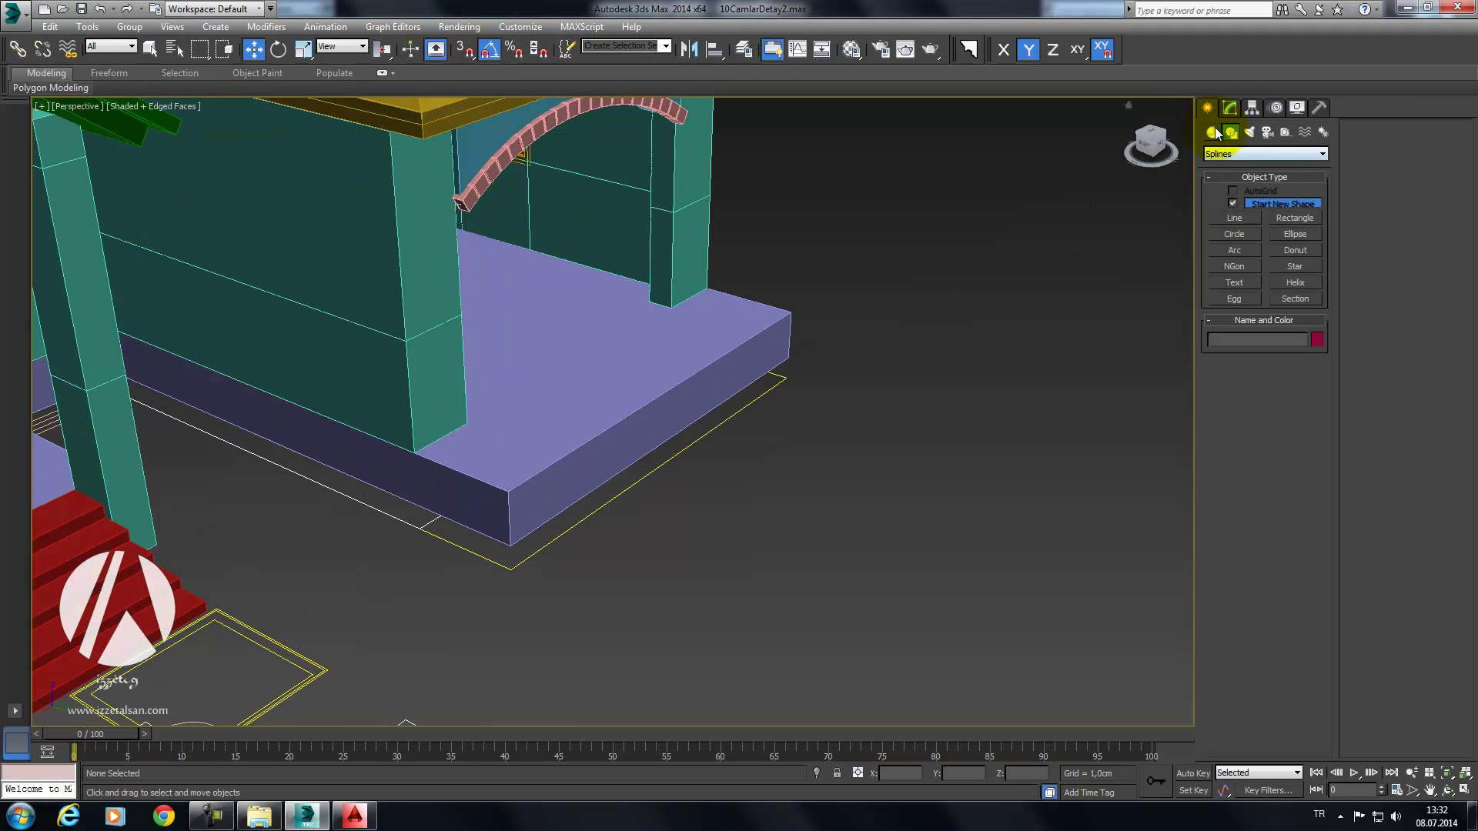
click(1213, 132)
click(1233, 205)
mouse_move(937, 277)
middle_down()
mouse_move(808, 323)
mouse_move(756, 362)
middle_up()
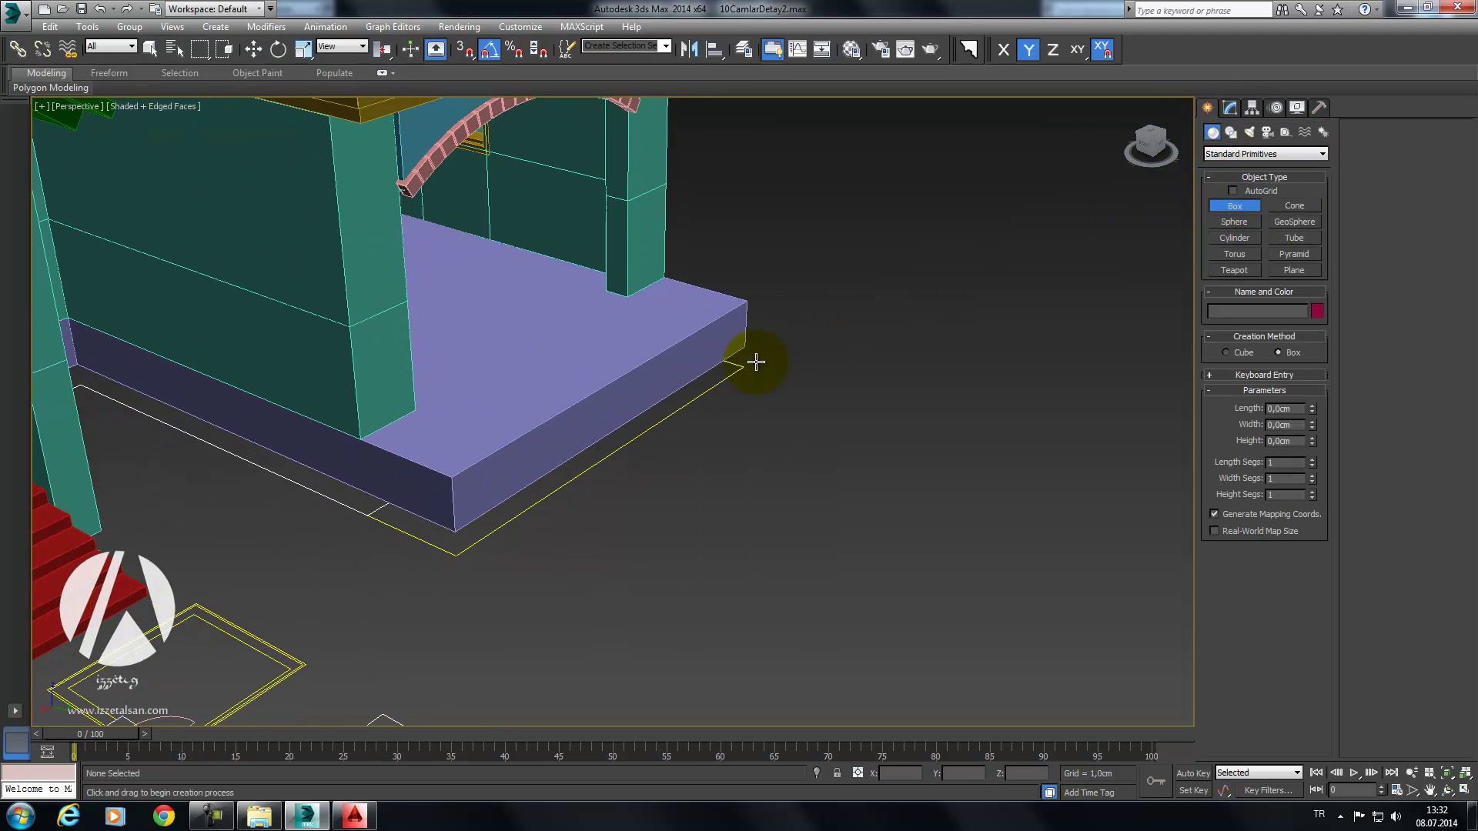
key(s)
mouse_move(463, 497)
mouse_down()
mouse_move(732, 321)
mouse_move(737, 363)
mouse_up()
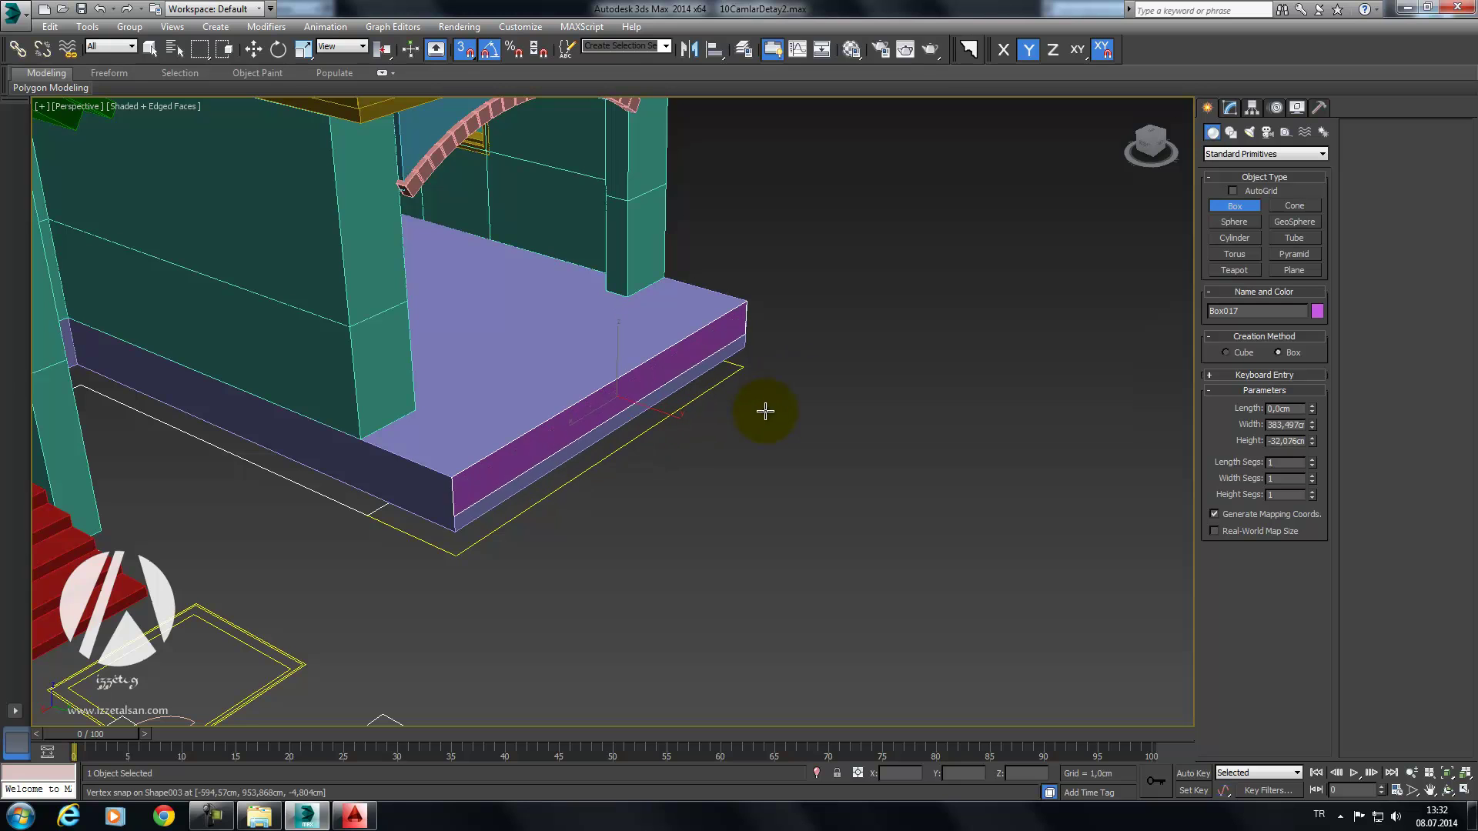
click(741, 347)
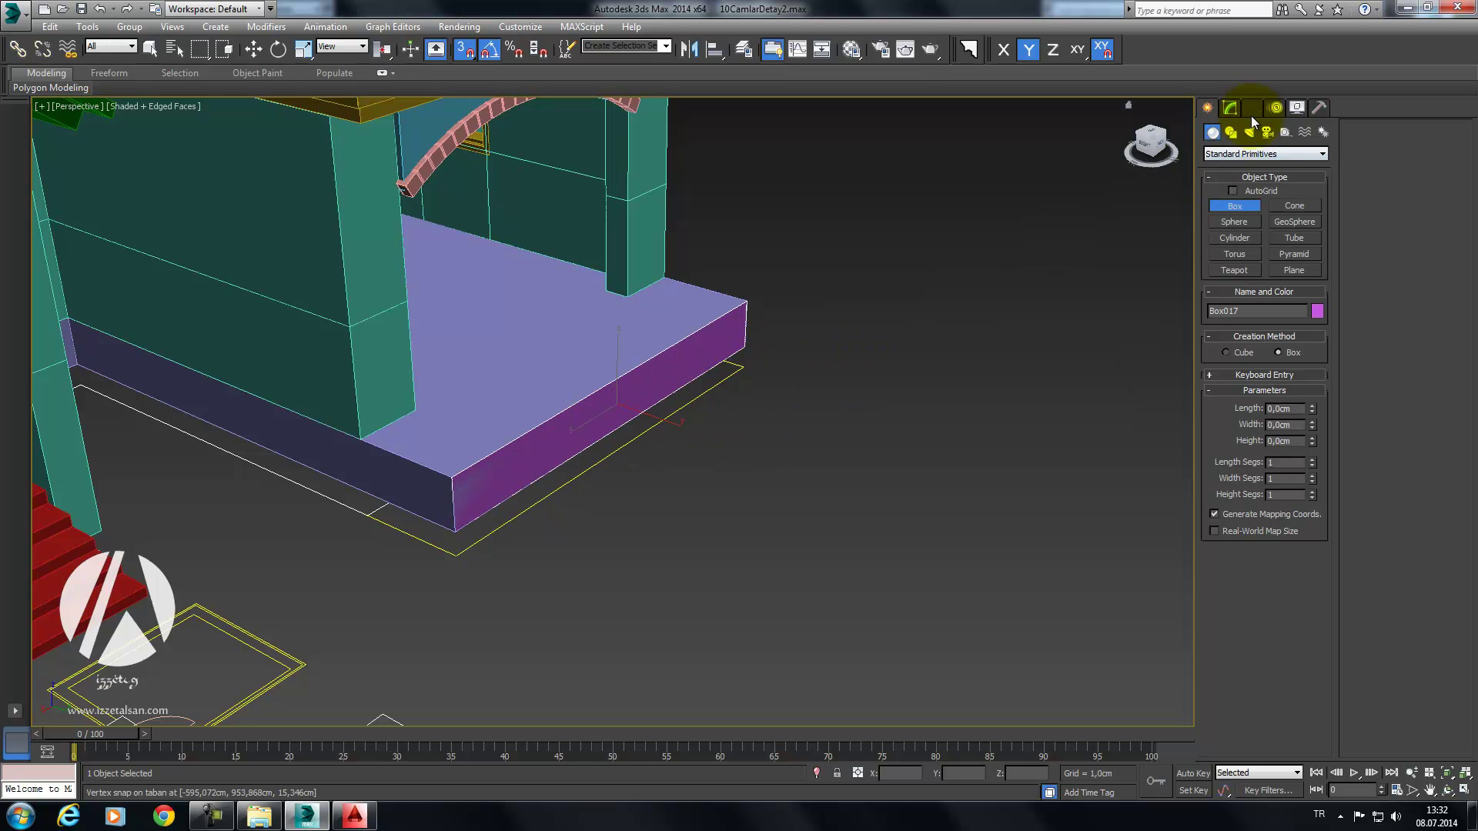
Step: Keep Box017's height at -45 cm and deselect it
click(1231, 110)
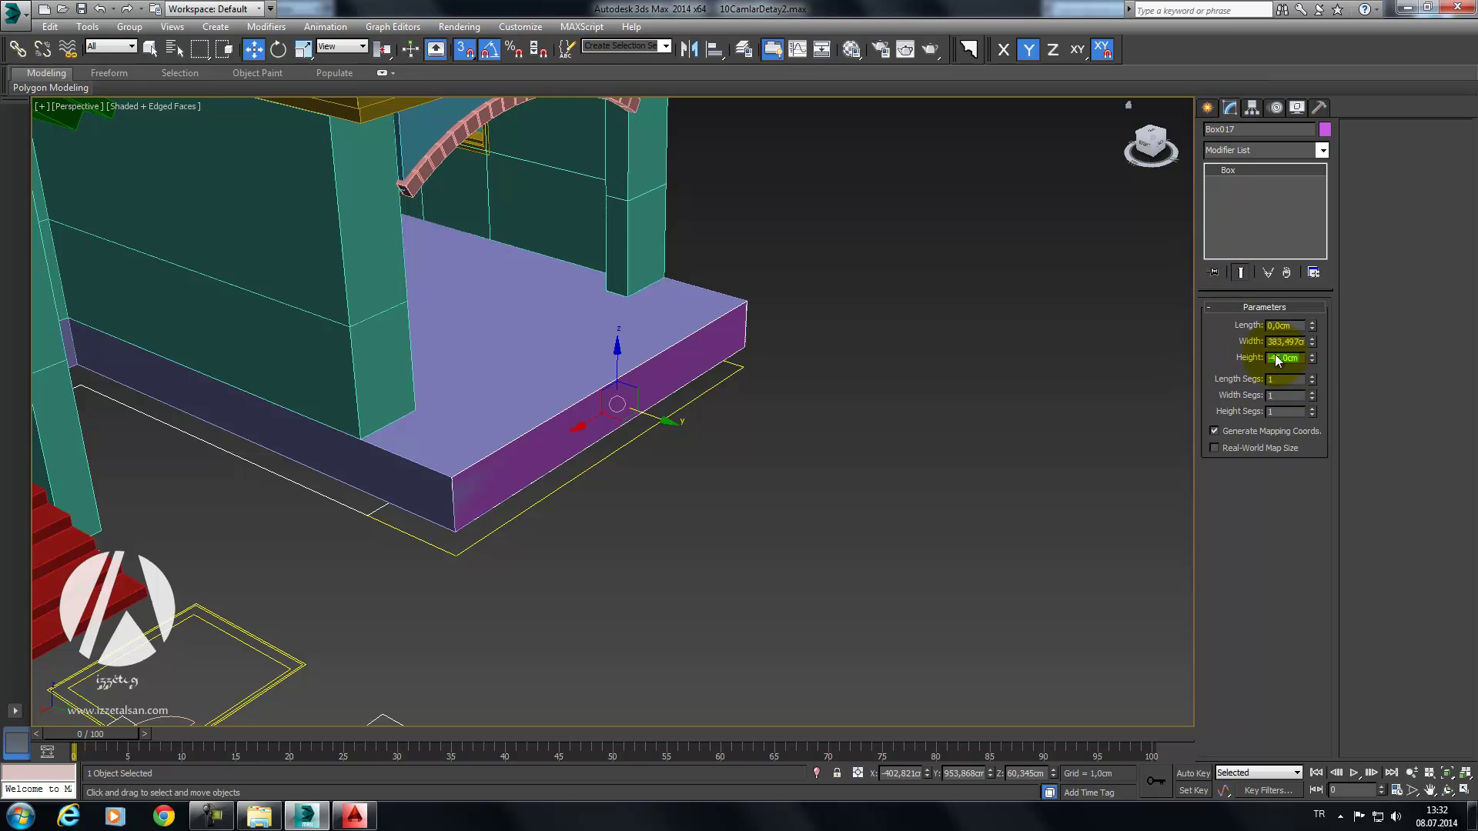
drag(1313, 359, 1264, 59)
right_click(1264, 59)
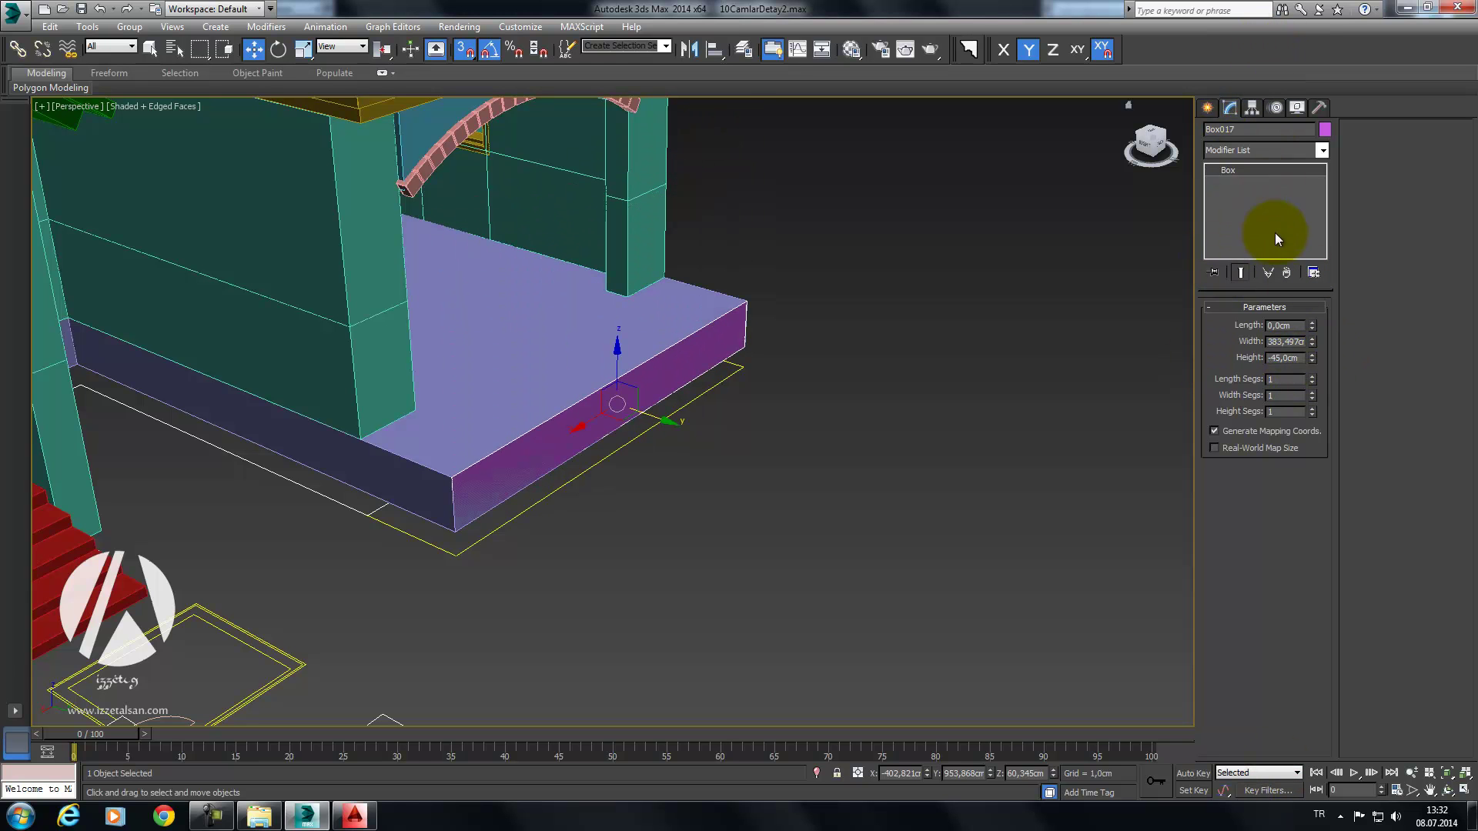
click(894, 270)
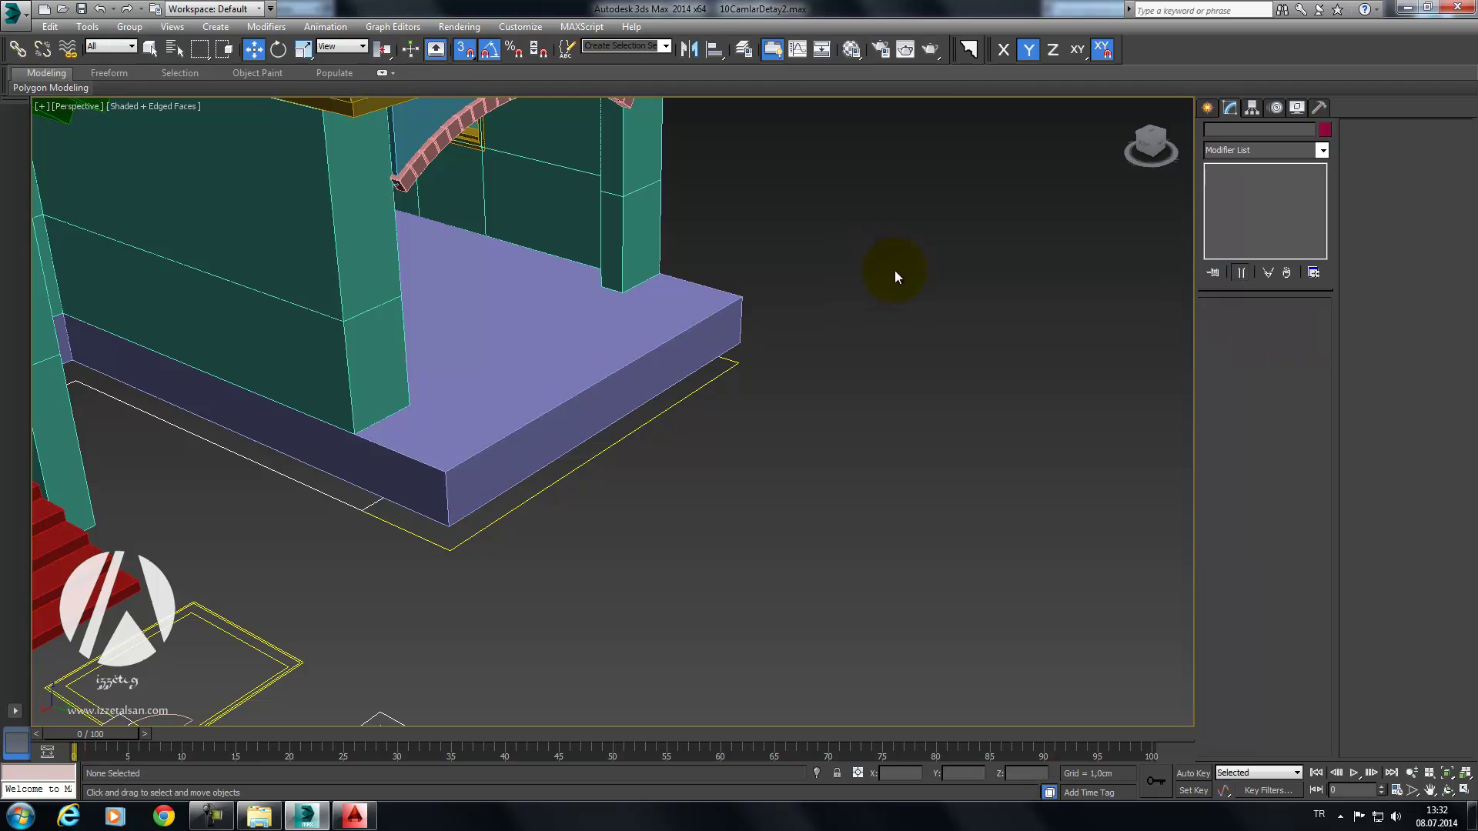
Step: Snap-draw a rectangle spline along the porch slab's front edge, redoing the first attempt
click(1208, 108)
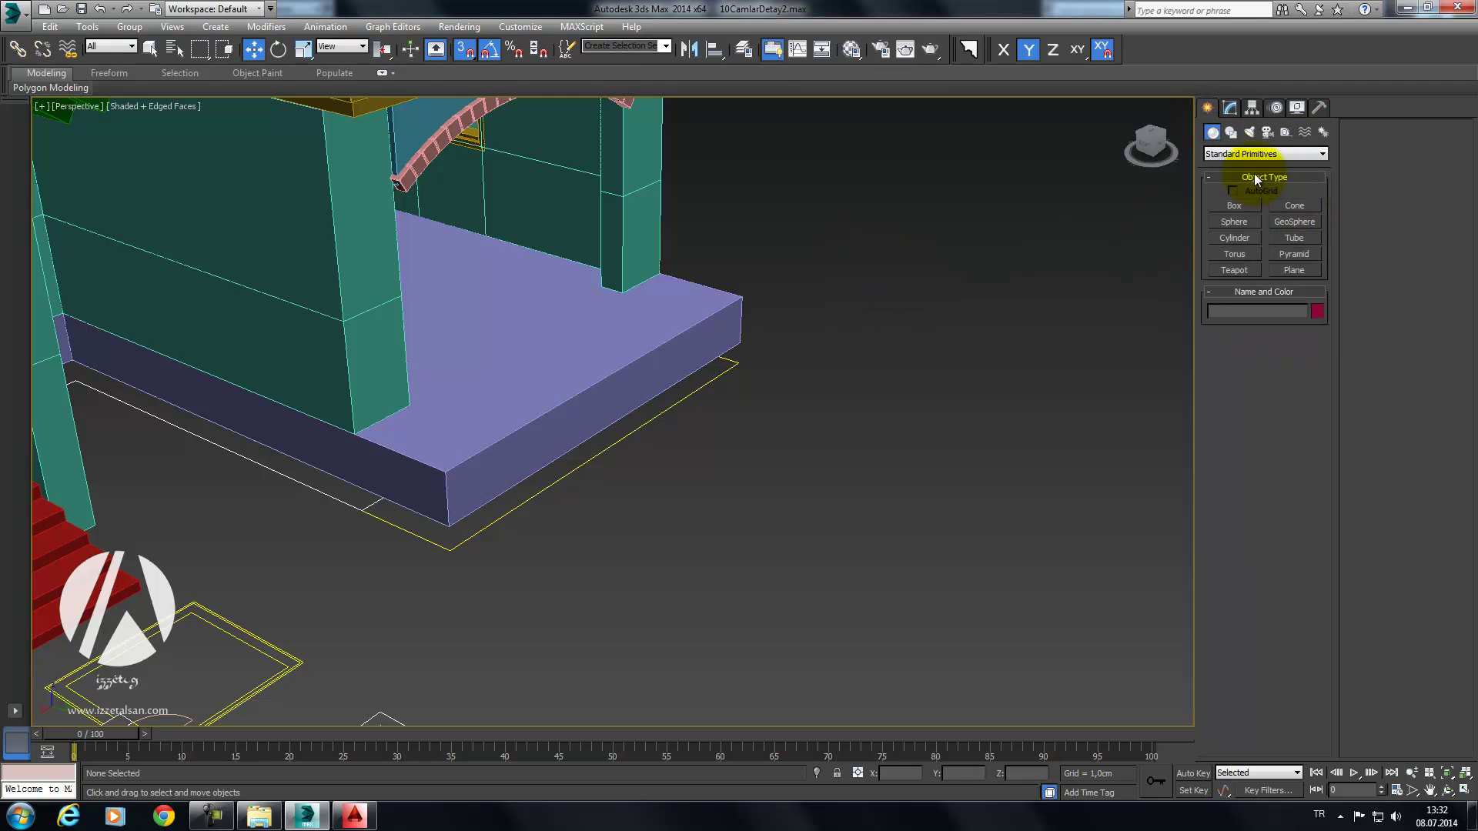
click(1231, 132)
click(1293, 219)
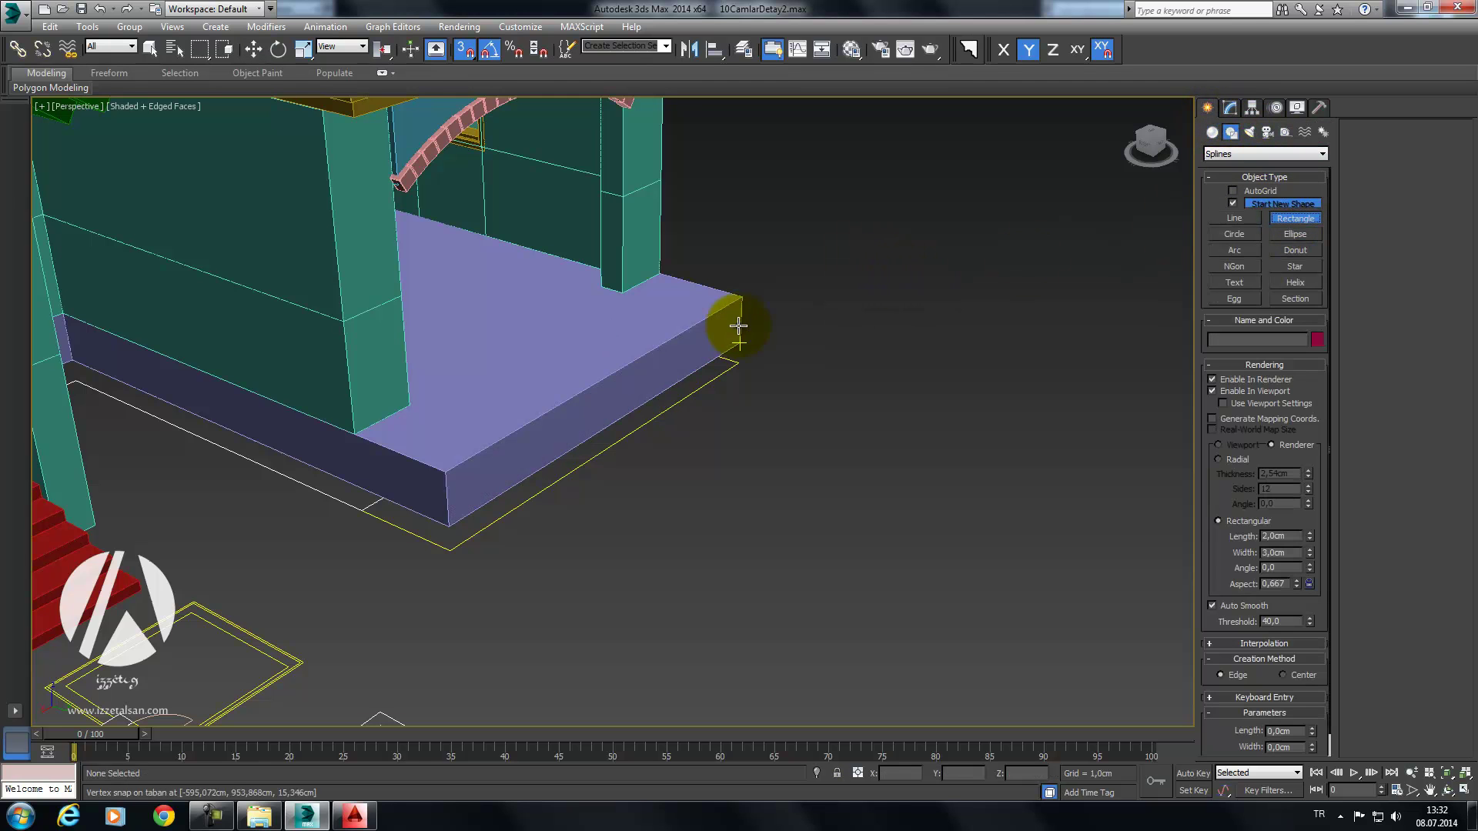
drag(728, 295, 434, 531)
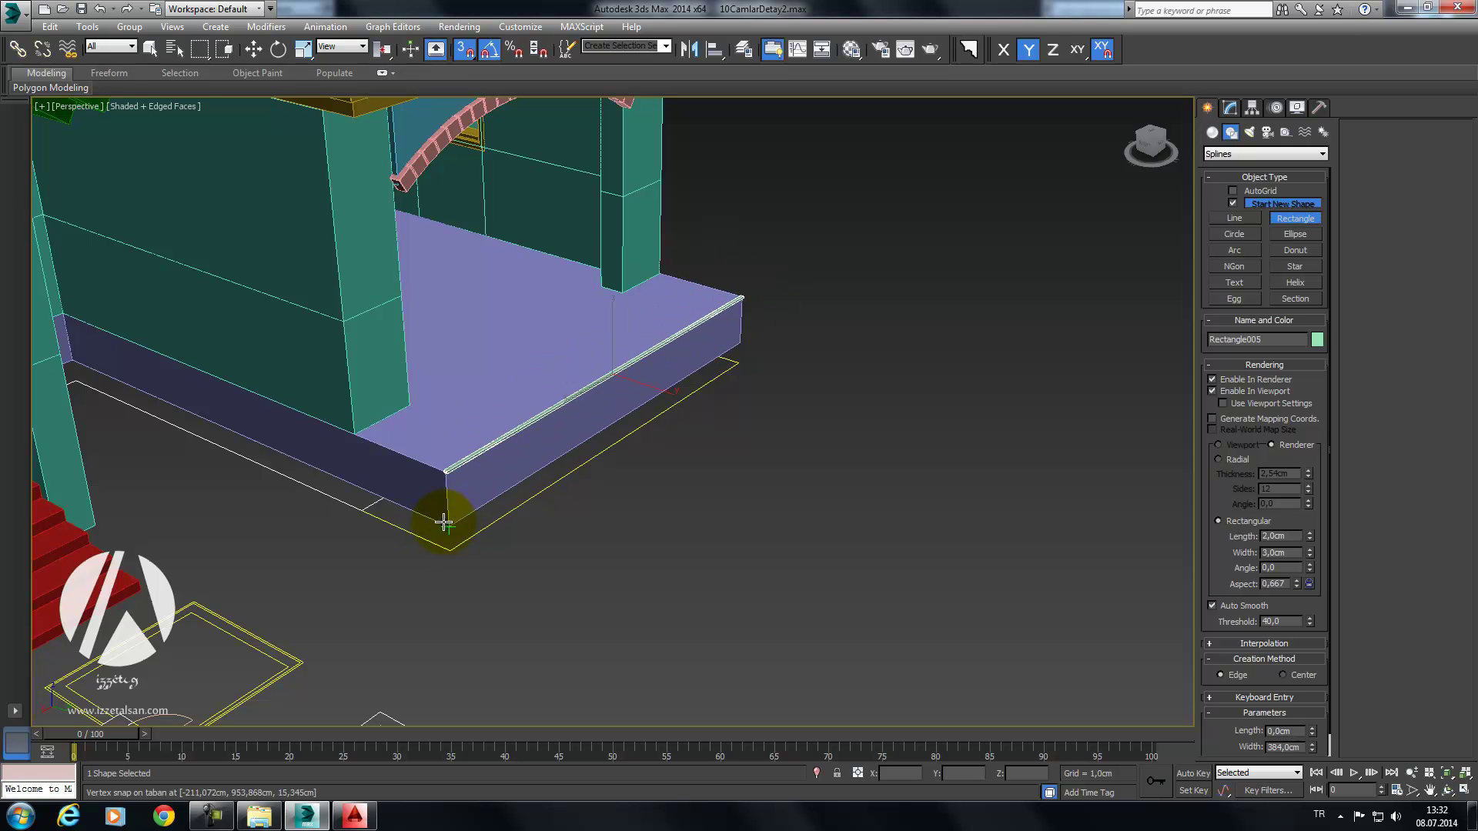
alt+middle_drag(464, 523, 689, 379)
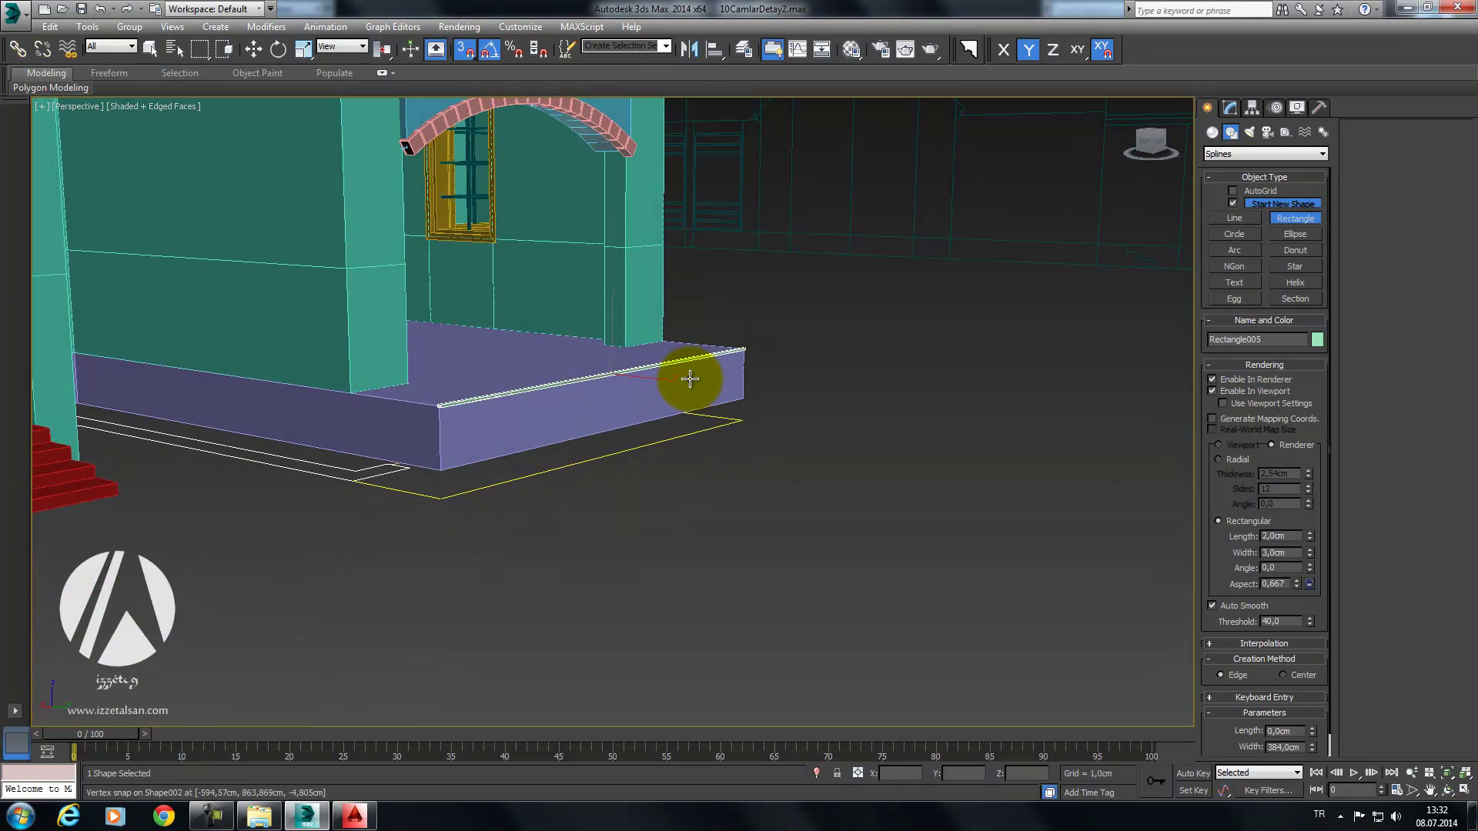
click(1003, 50)
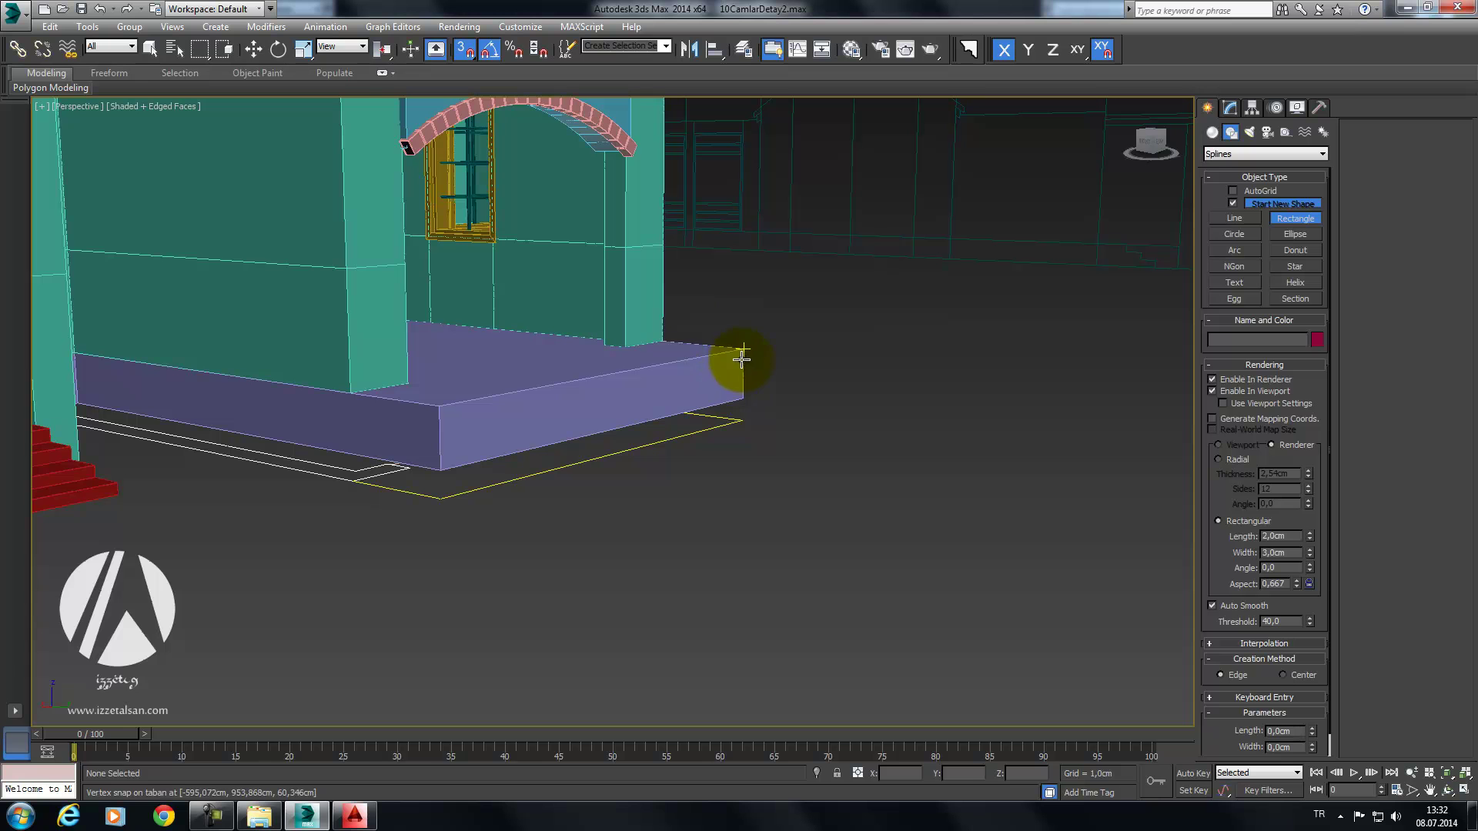
click(735, 385)
mouse_move(762, 394)
alt+middle_down()
mouse_move(768, 422)
mouse_move(672, 442)
alt+middle_up()
mouse_move(567, 530)
mouse_down()
mouse_move(692, 340)
mouse_move(736, 333)
mouse_move(716, 332)
mouse_up()
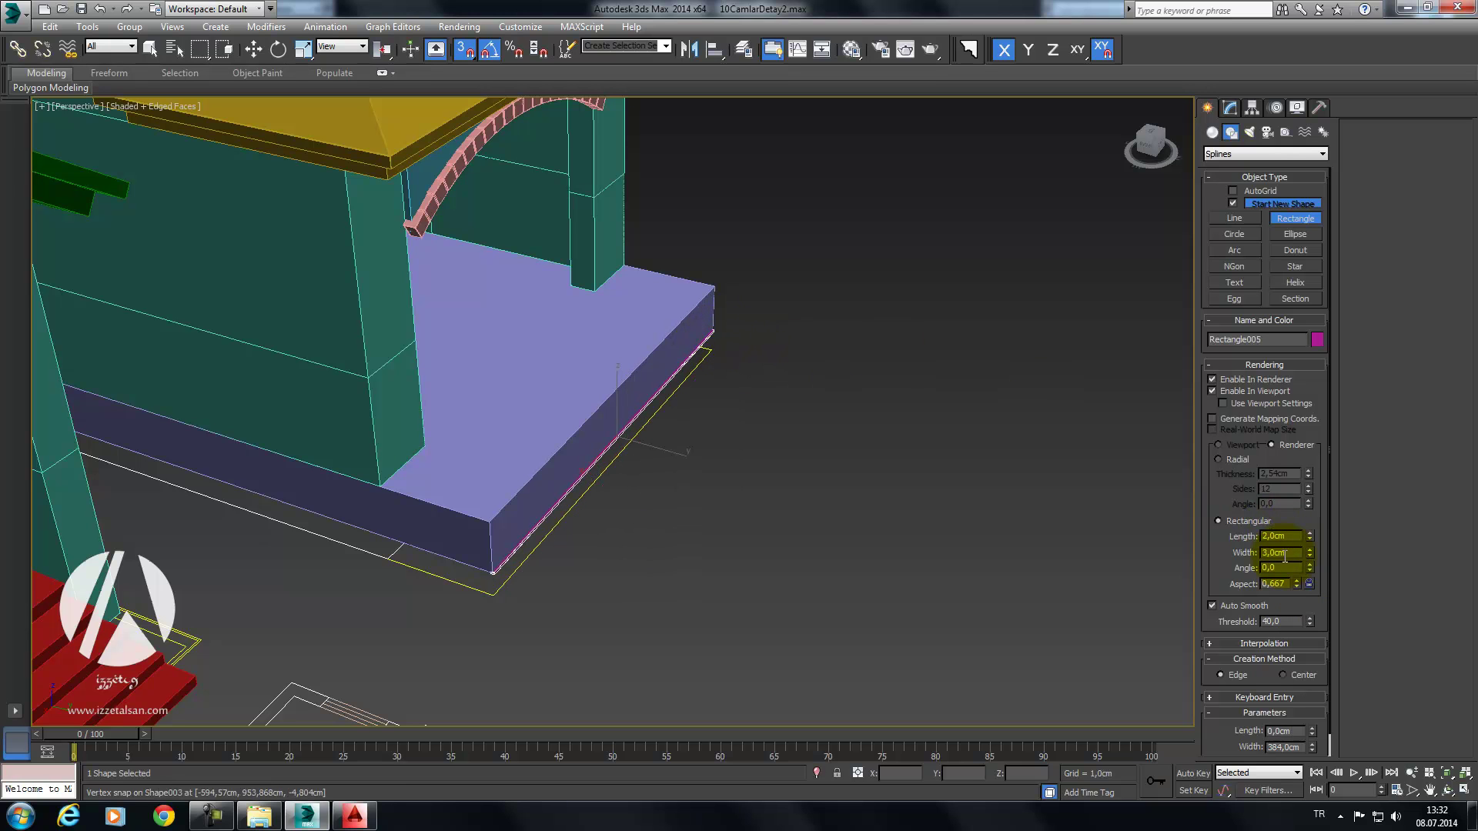
Step: Set Rectangle005's length to 10 cm, making it 384 × 10 cm, and deselect it
click(1232, 107)
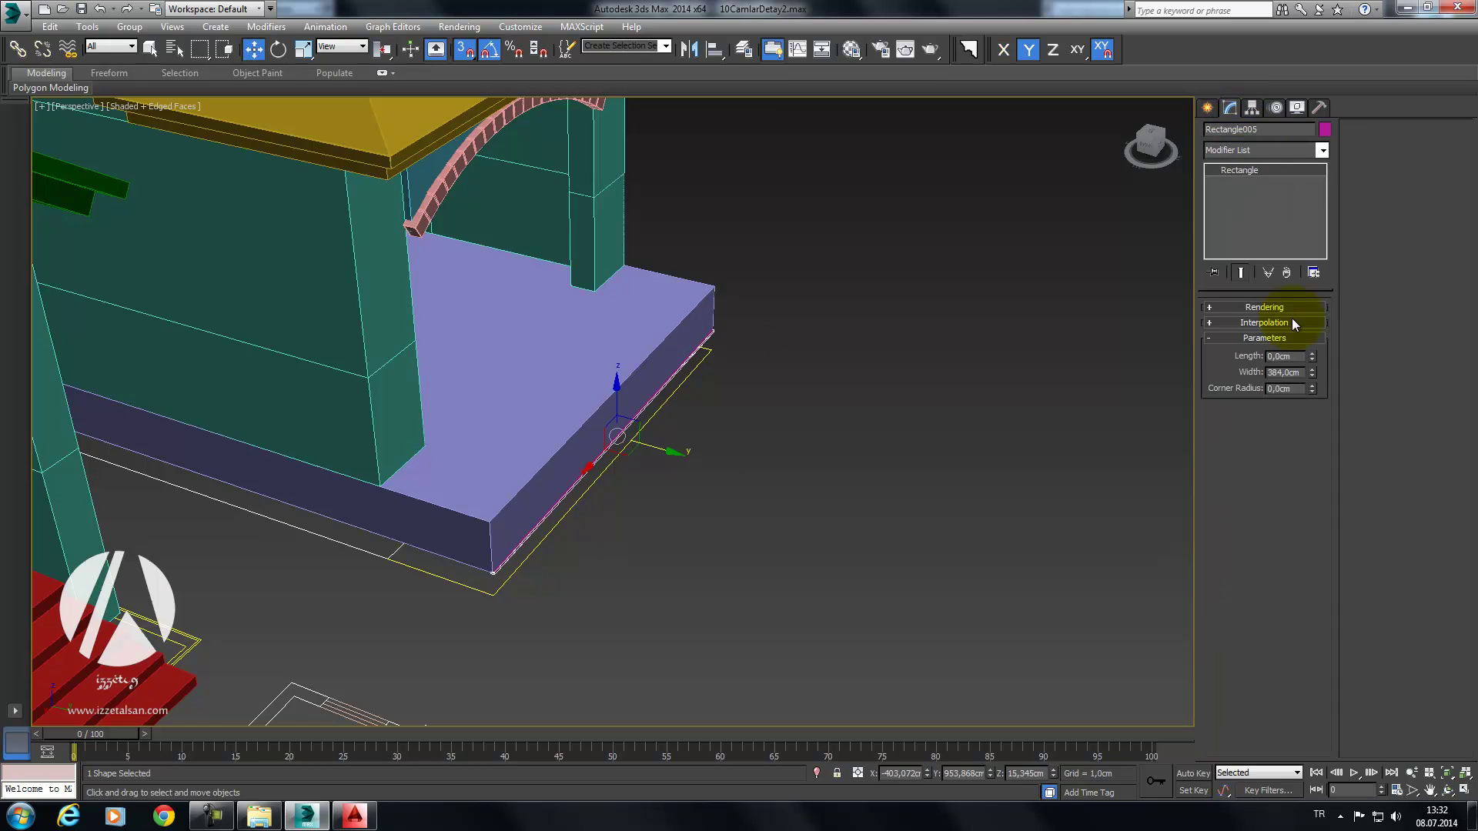
text(10)
key(Return)
alt+middle_drag(886, 391, 874, 384)
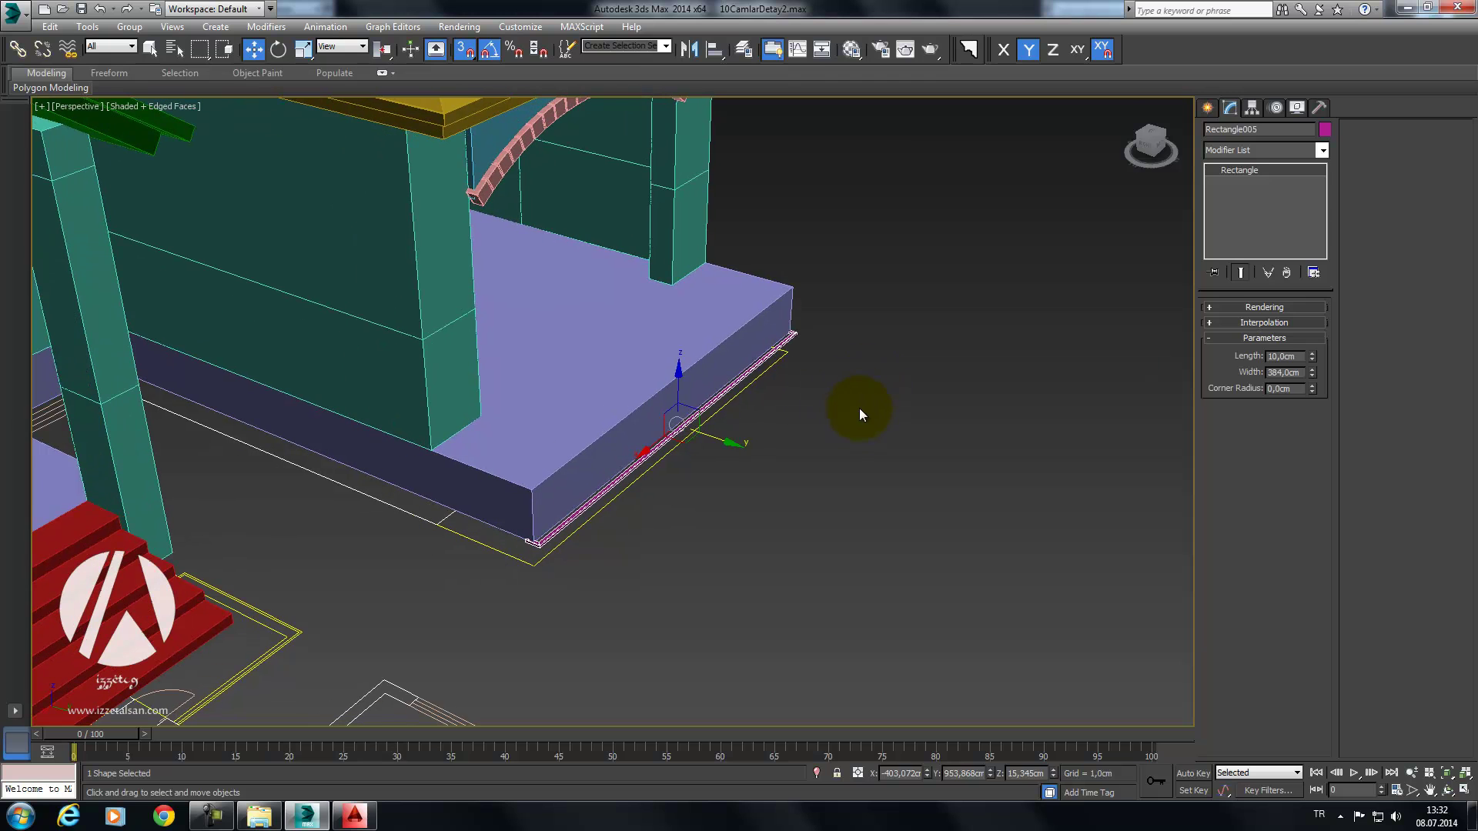
click(859, 408)
click(1208, 108)
Step: Draw a first trial line from the slab corner, then deselect it
click(1255, 222)
scroll(772, 379, up, 2)
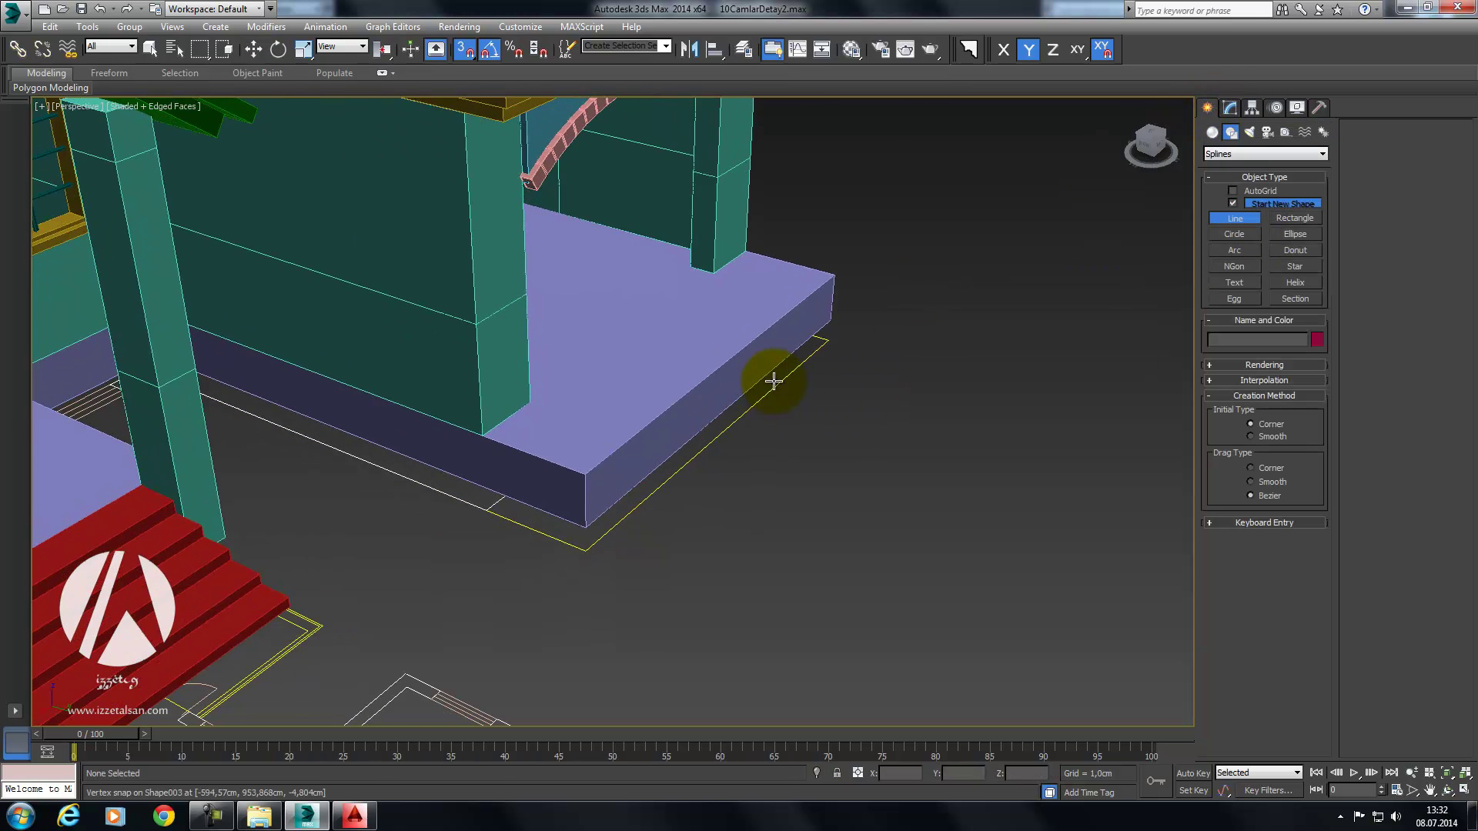
scroll(577, 493, up, 3)
click(591, 472)
right_click(1015, 347)
click(1249, 219)
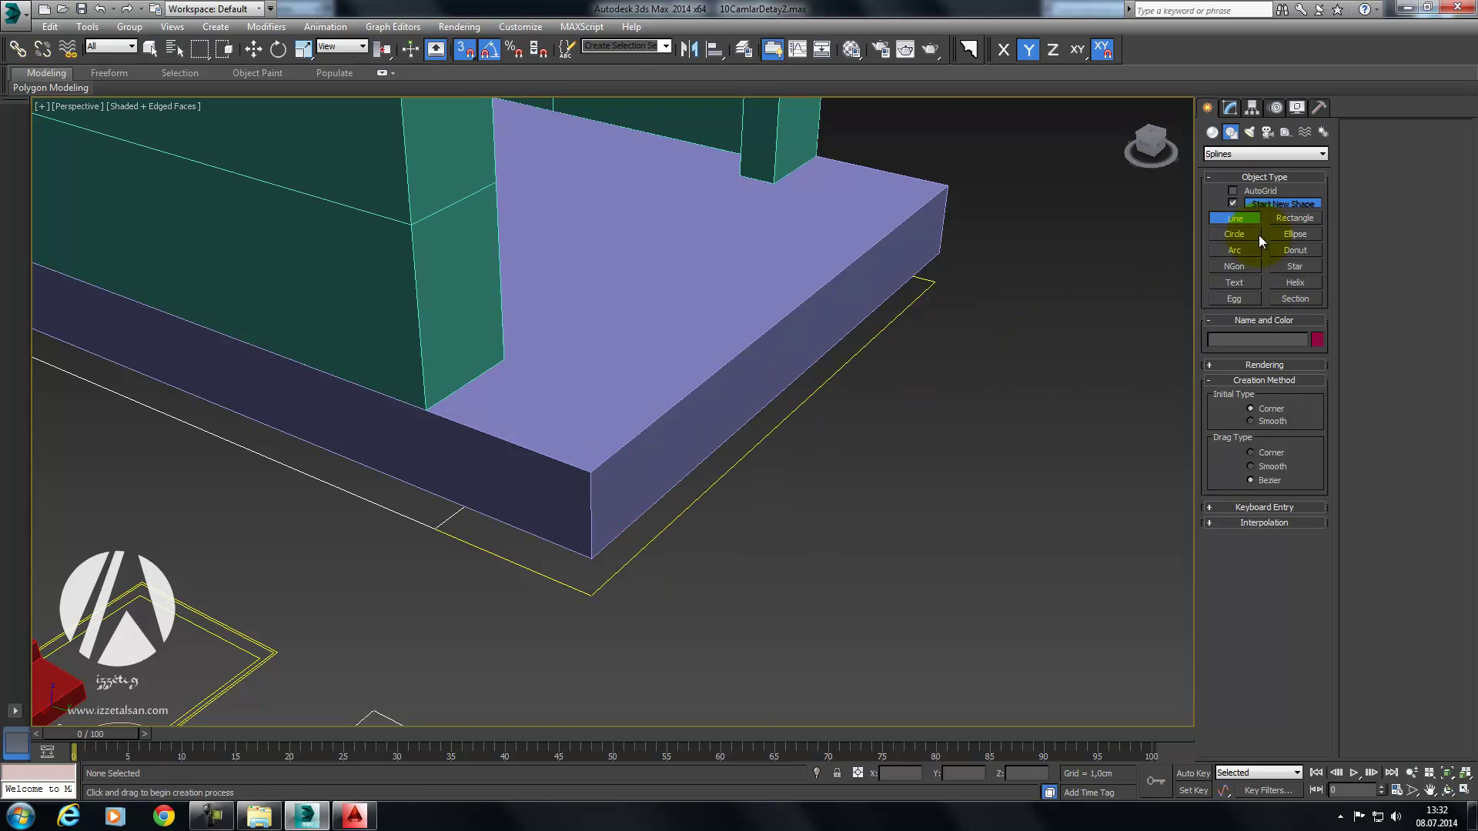
Step: Draw a stray line beside the slab, pan to the slab front, and undo it
click(1230, 107)
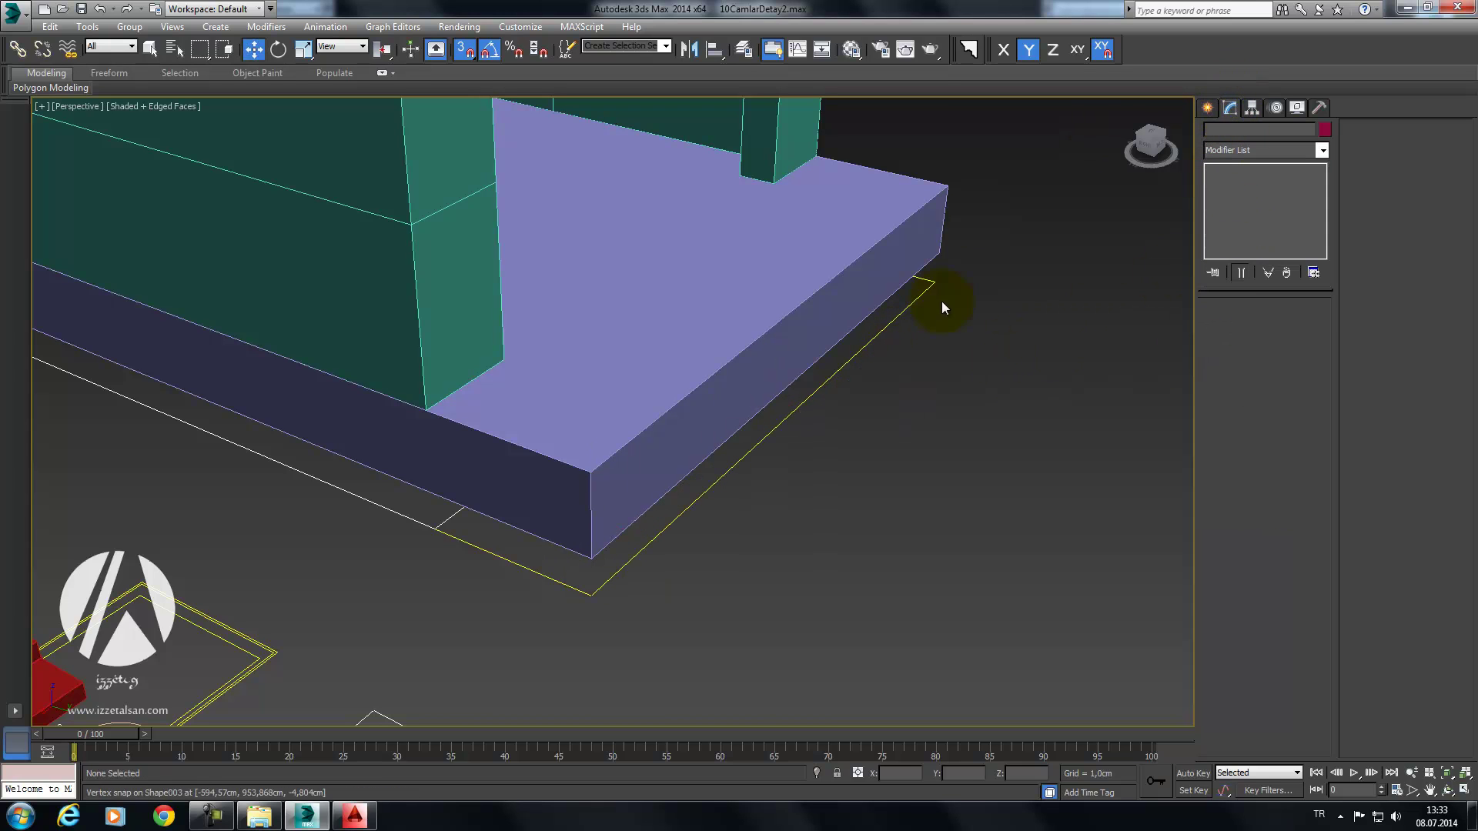
click(1210, 106)
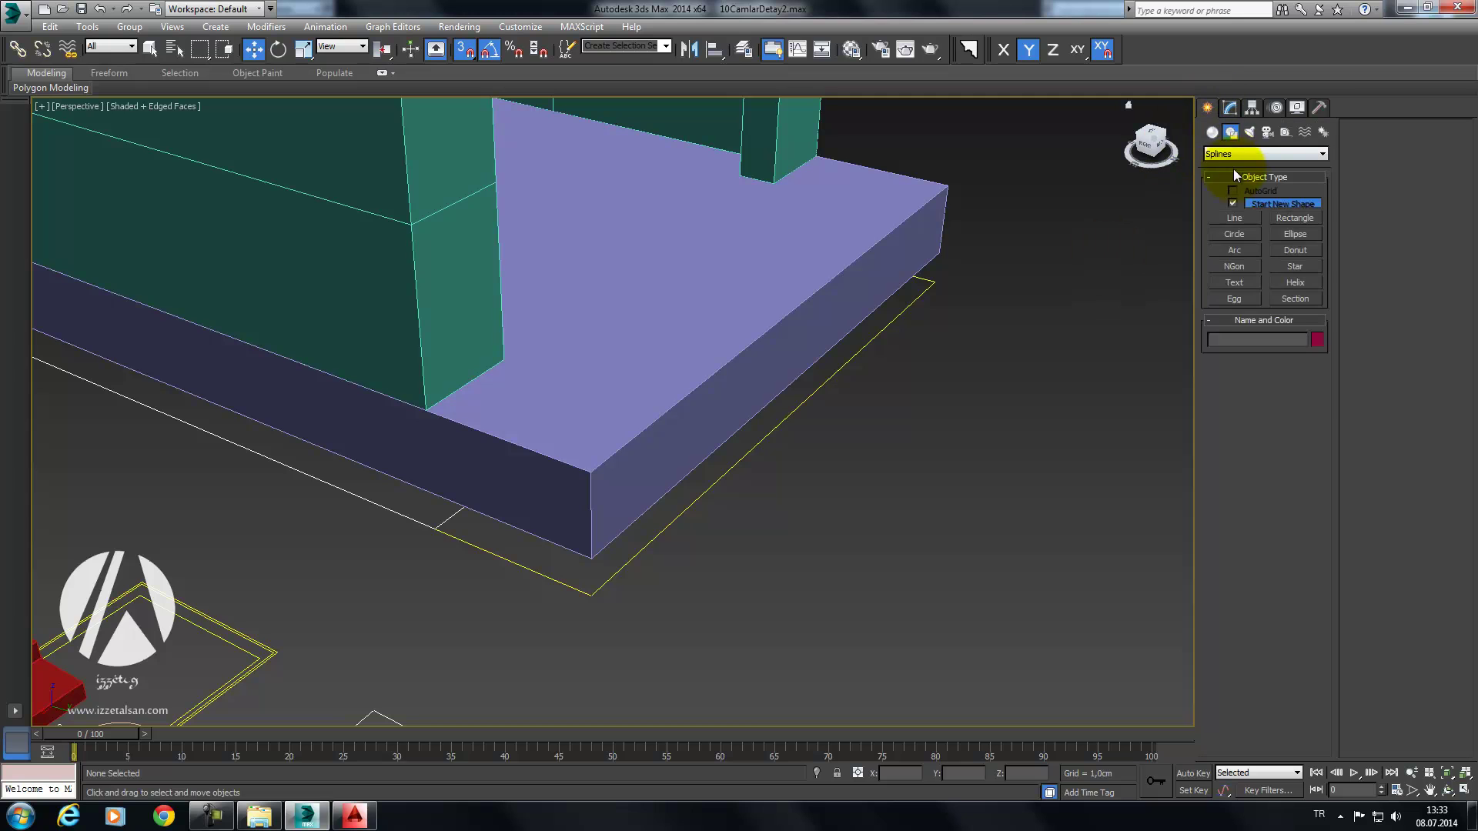
click(1234, 218)
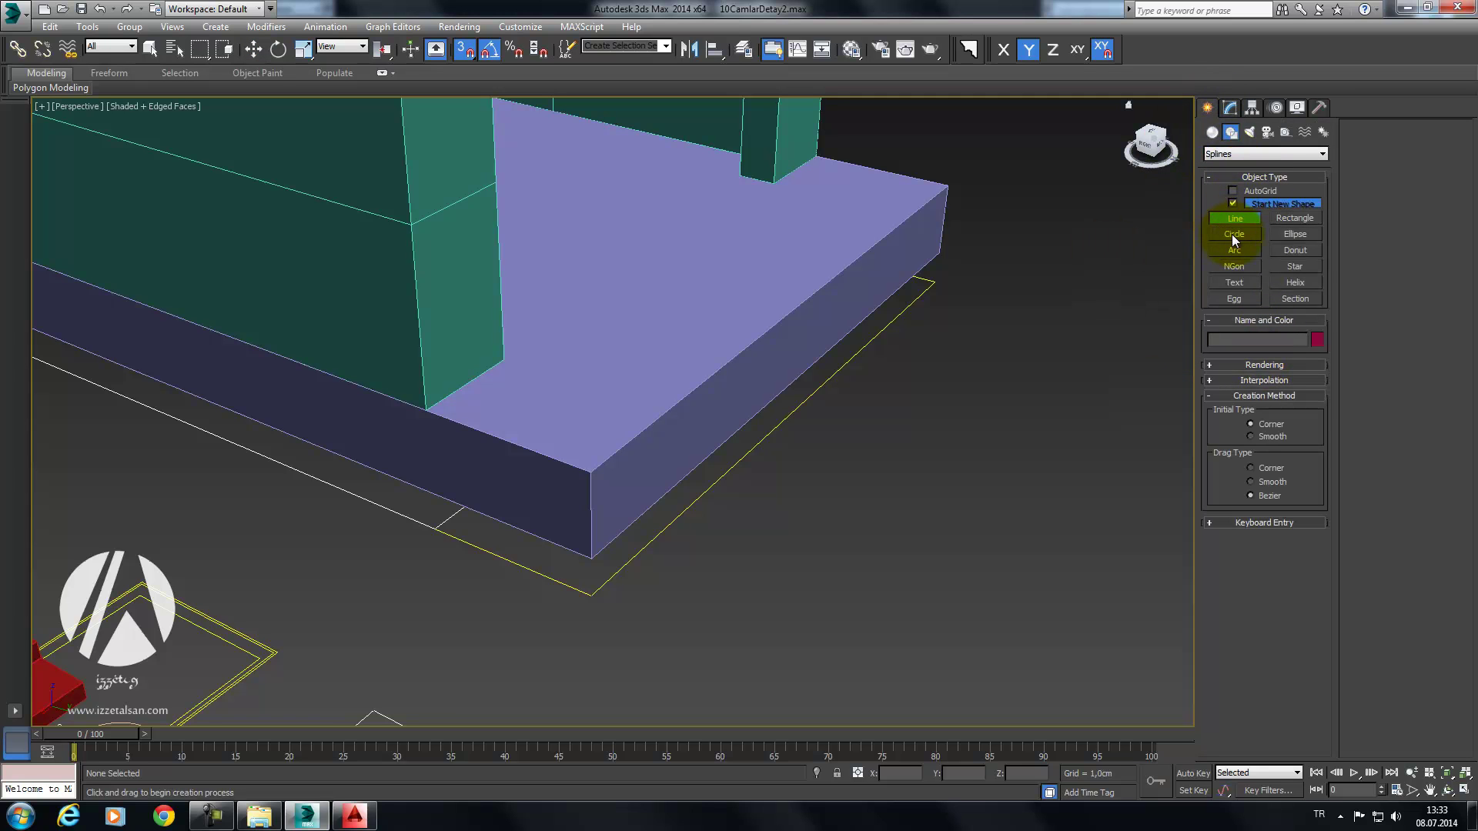
drag(1076, 413, 900, 461)
right_click(1108, 280)
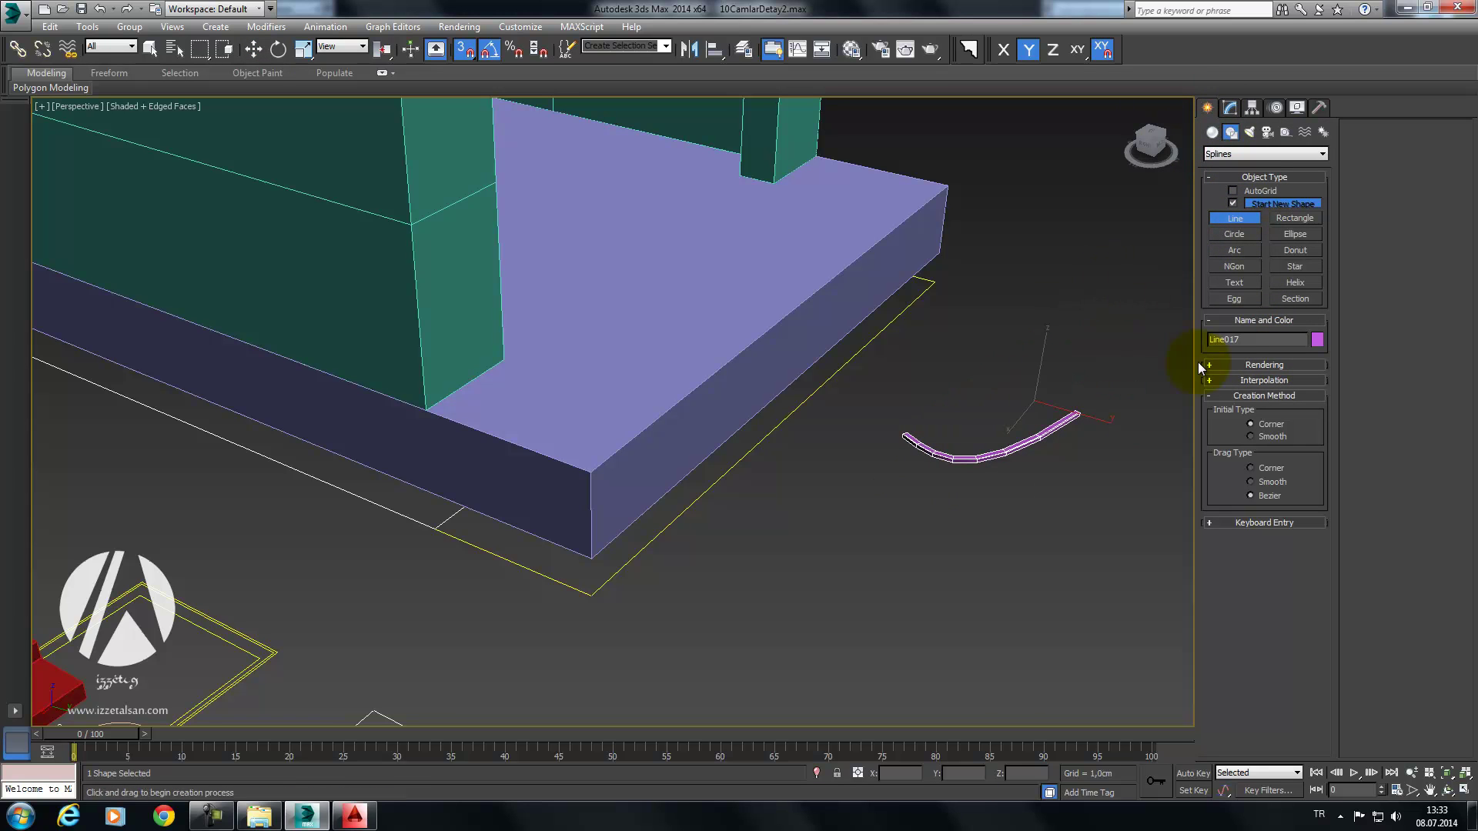
click(1229, 365)
middle_drag(988, 373, 855, 359)
key(ctrl+z)
Step: Trace the slab's front-face corners with Line017, ending on the first vertex
click(885, 253)
click(512, 558)
click(508, 472)
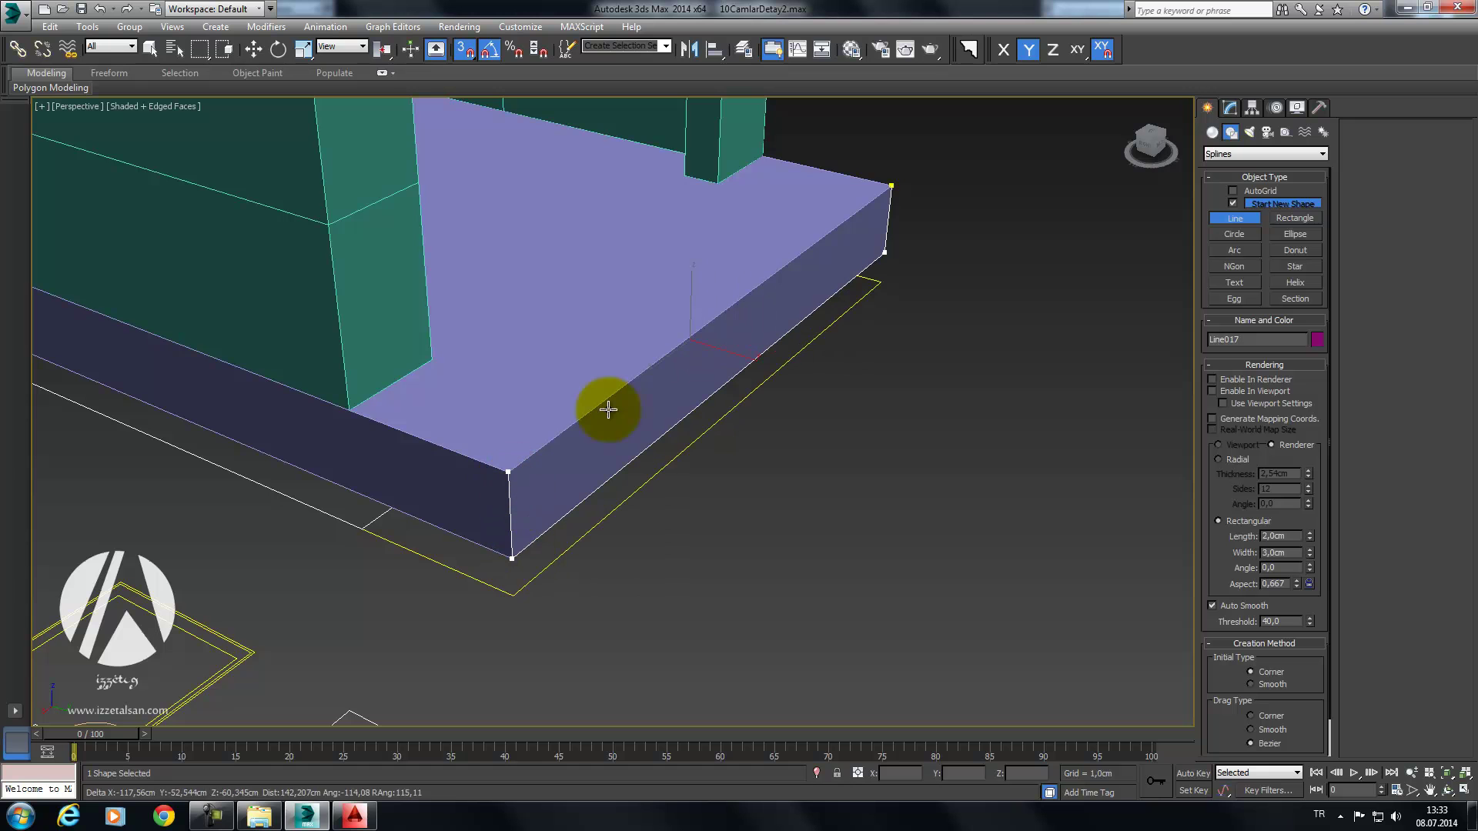
click(892, 186)
Step: Close the spline, try an Extrude modifier on it, then remove it
click(752, 449)
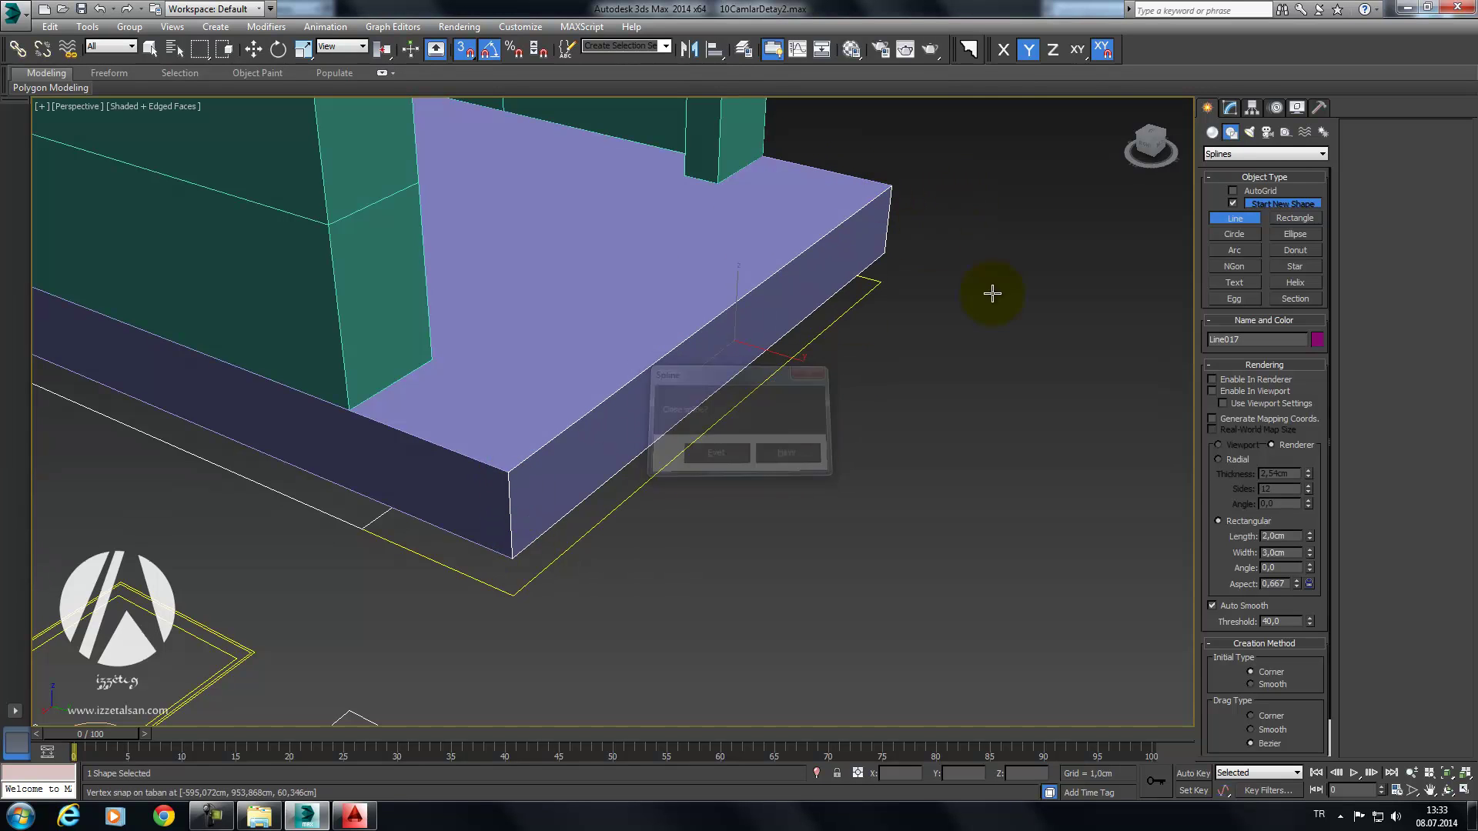
click(1229, 108)
click(1280, 150)
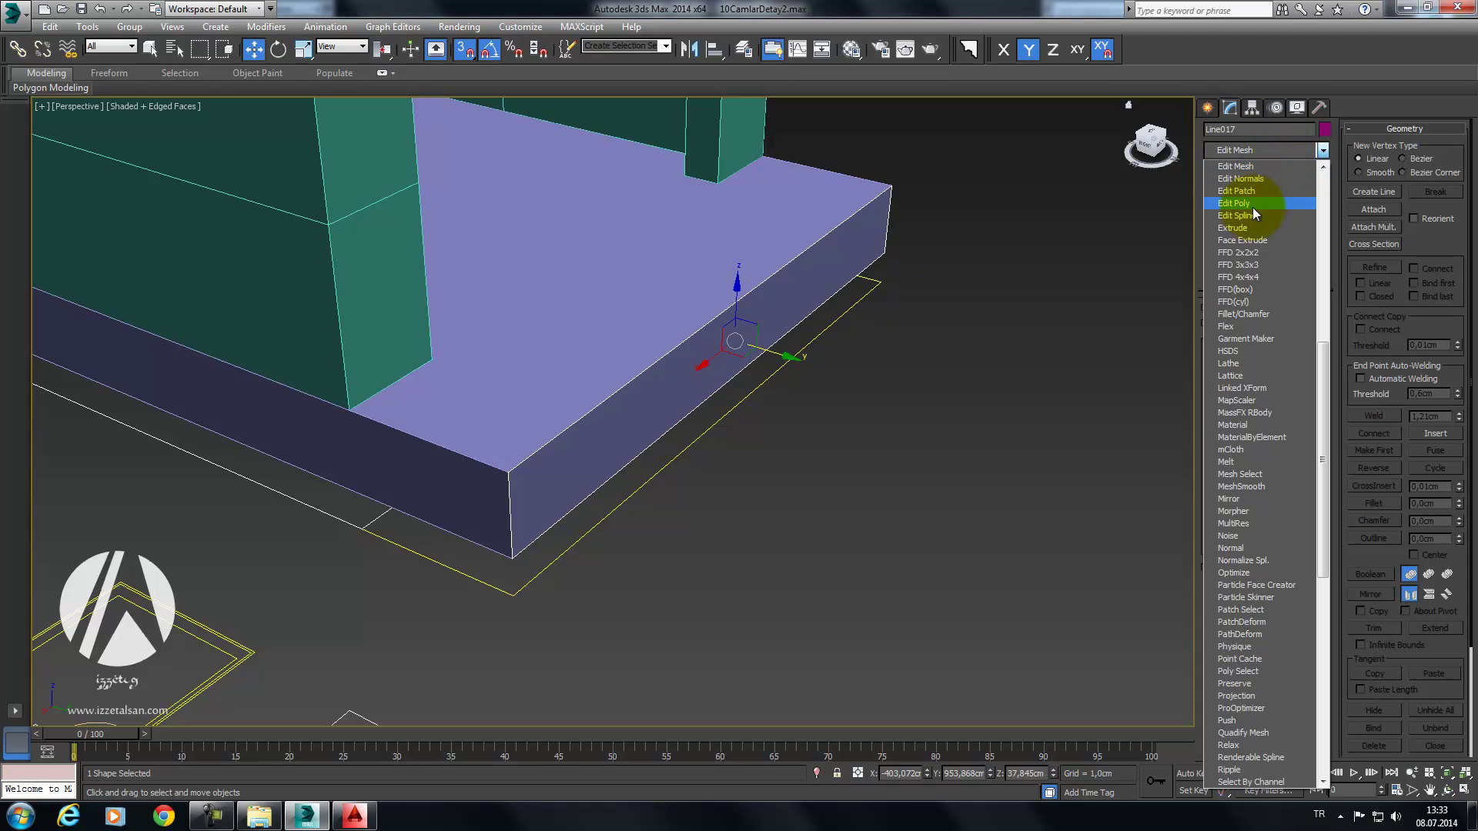
click(1245, 225)
drag(1308, 327, 1333, 31)
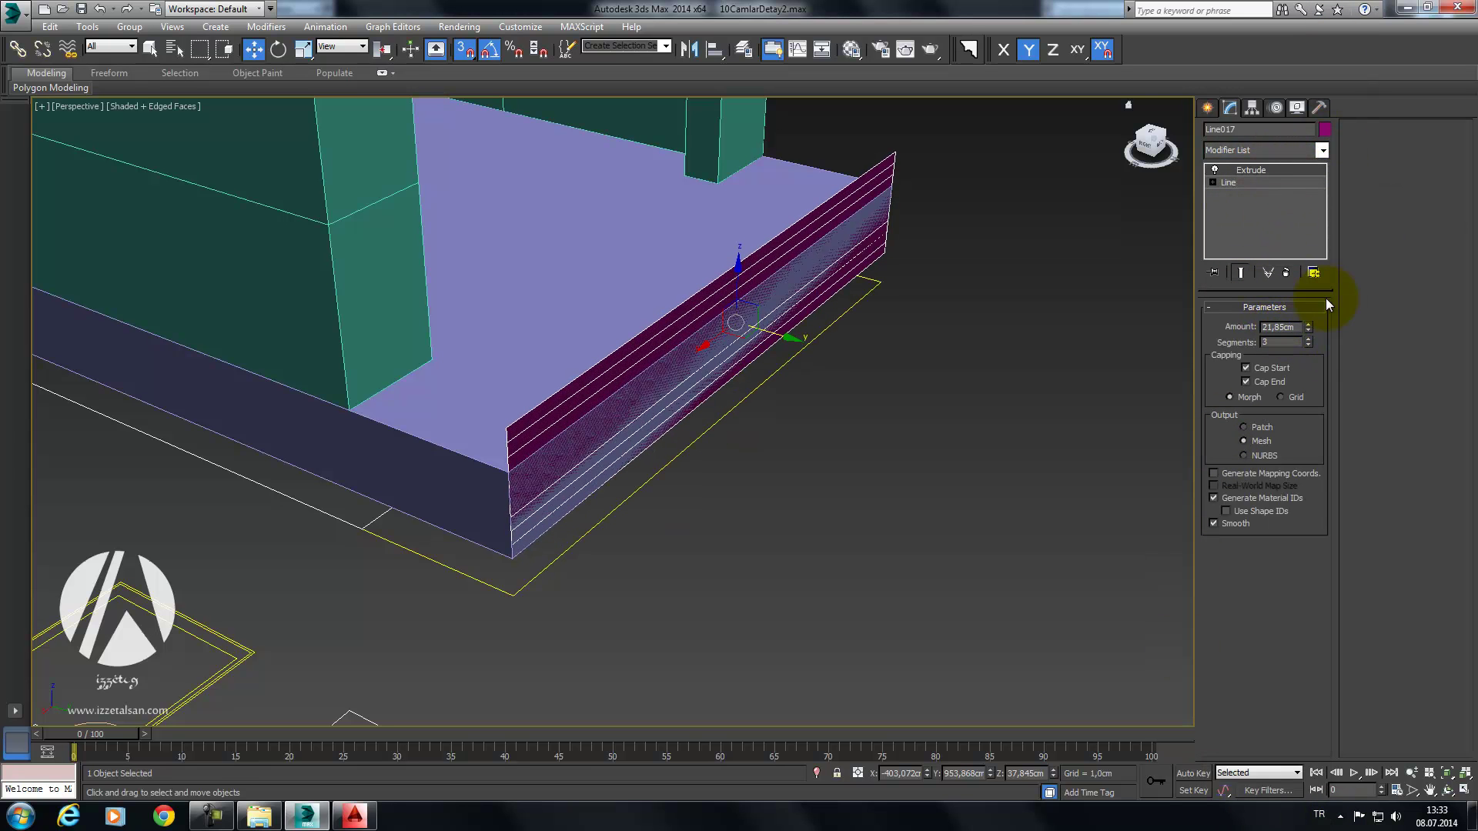
click(1286, 274)
Step: Convert Line017 to Editable Poly and select its front polygon
alt+middle_drag(1073, 362, 1029, 348)
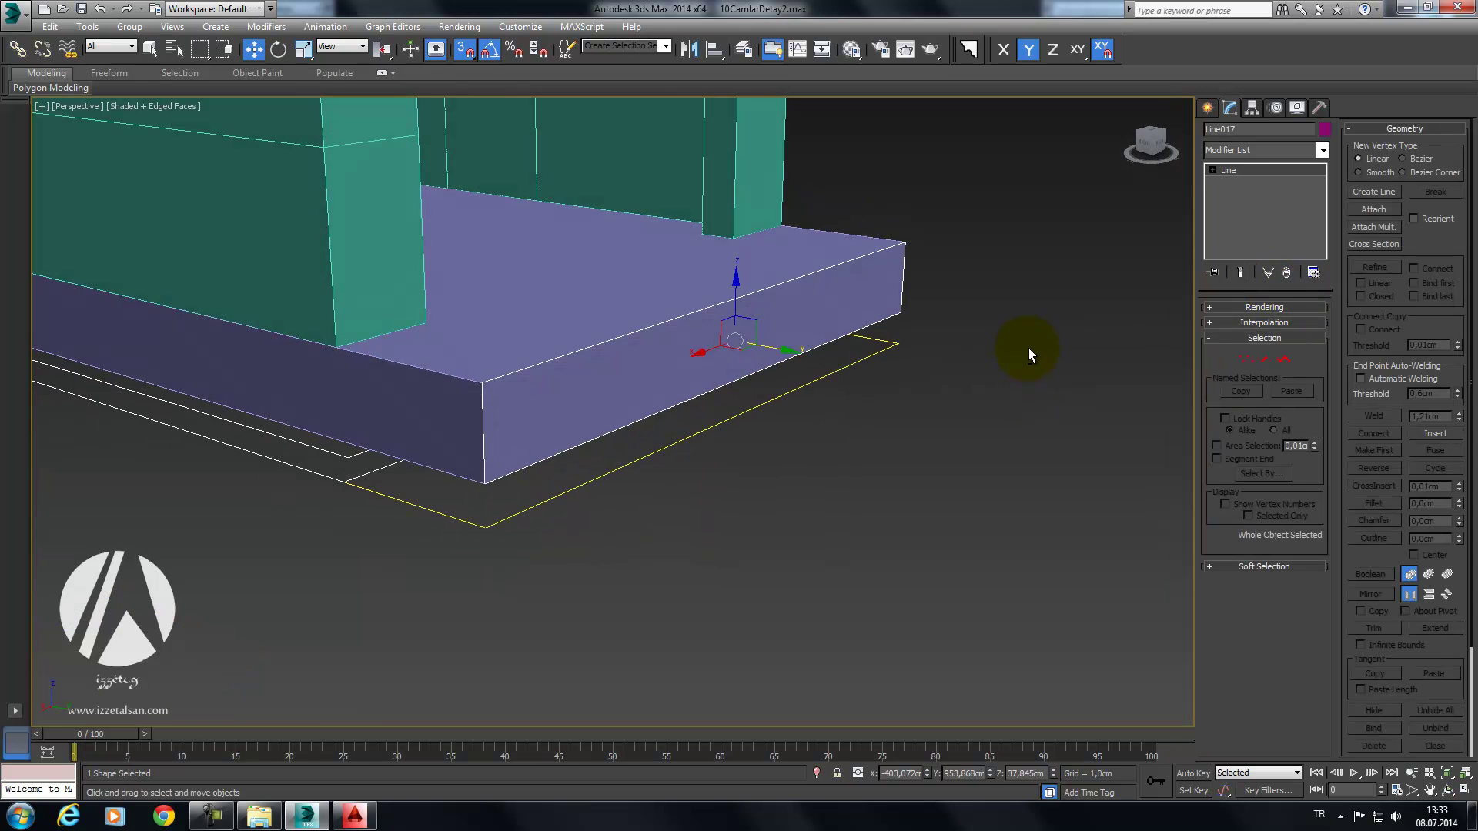
right_click(832, 266)
click(1031, 423)
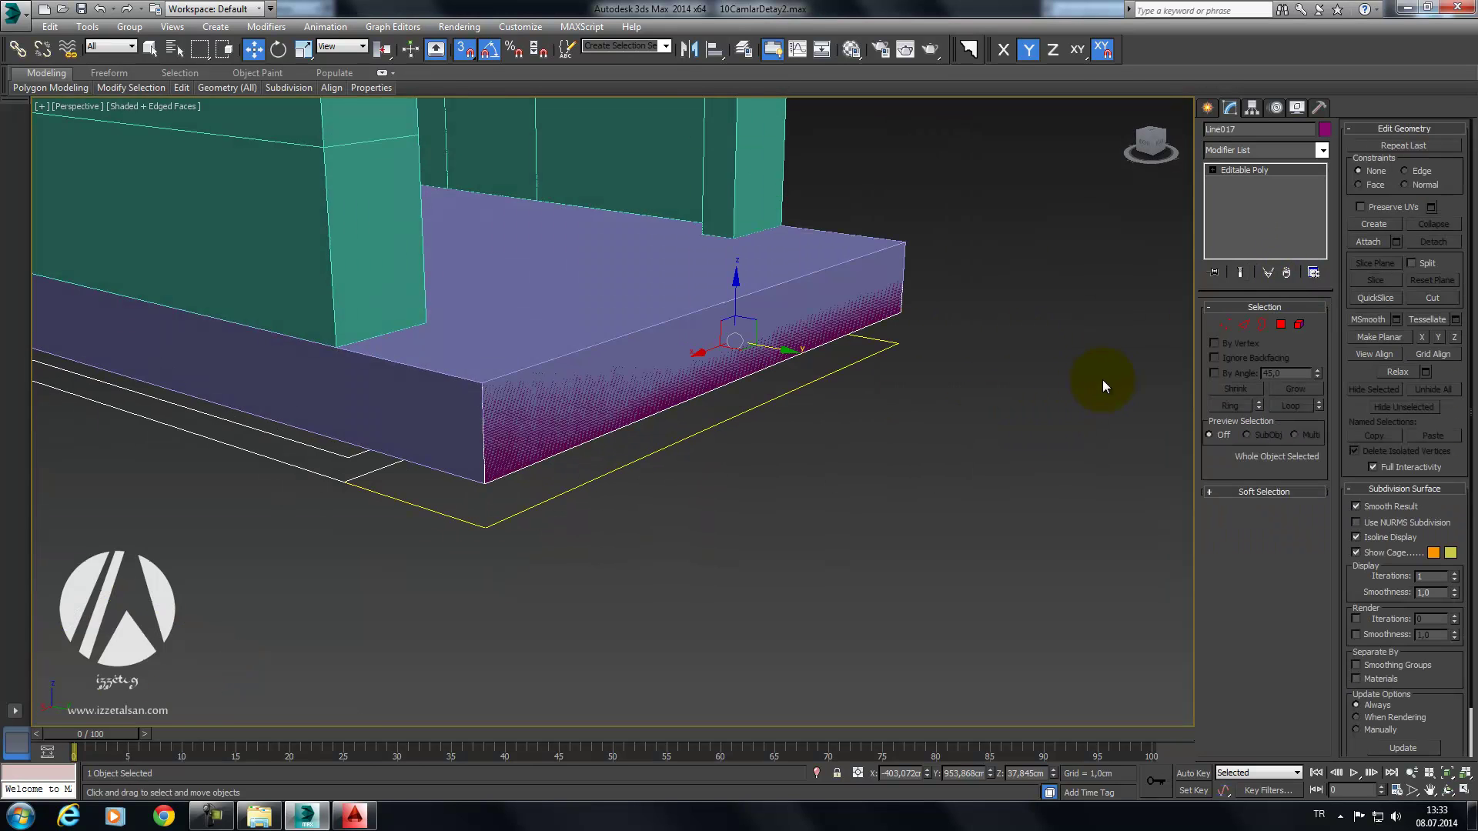
click(1278, 327)
click(784, 291)
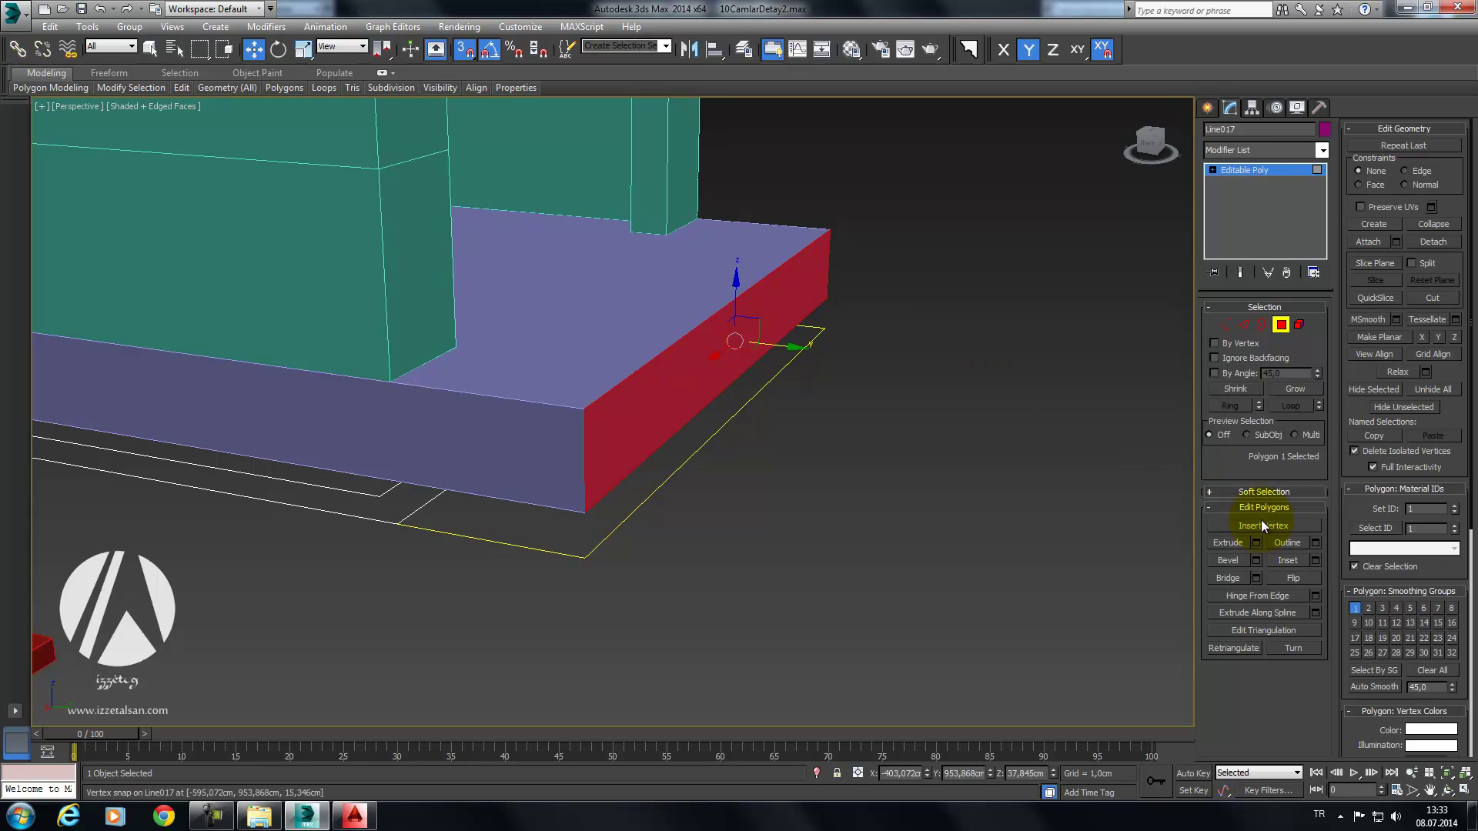
Step: Extrude the front face 63 cm into a block and clear the selection
click(1257, 543)
drag(633, 398, 534, 765)
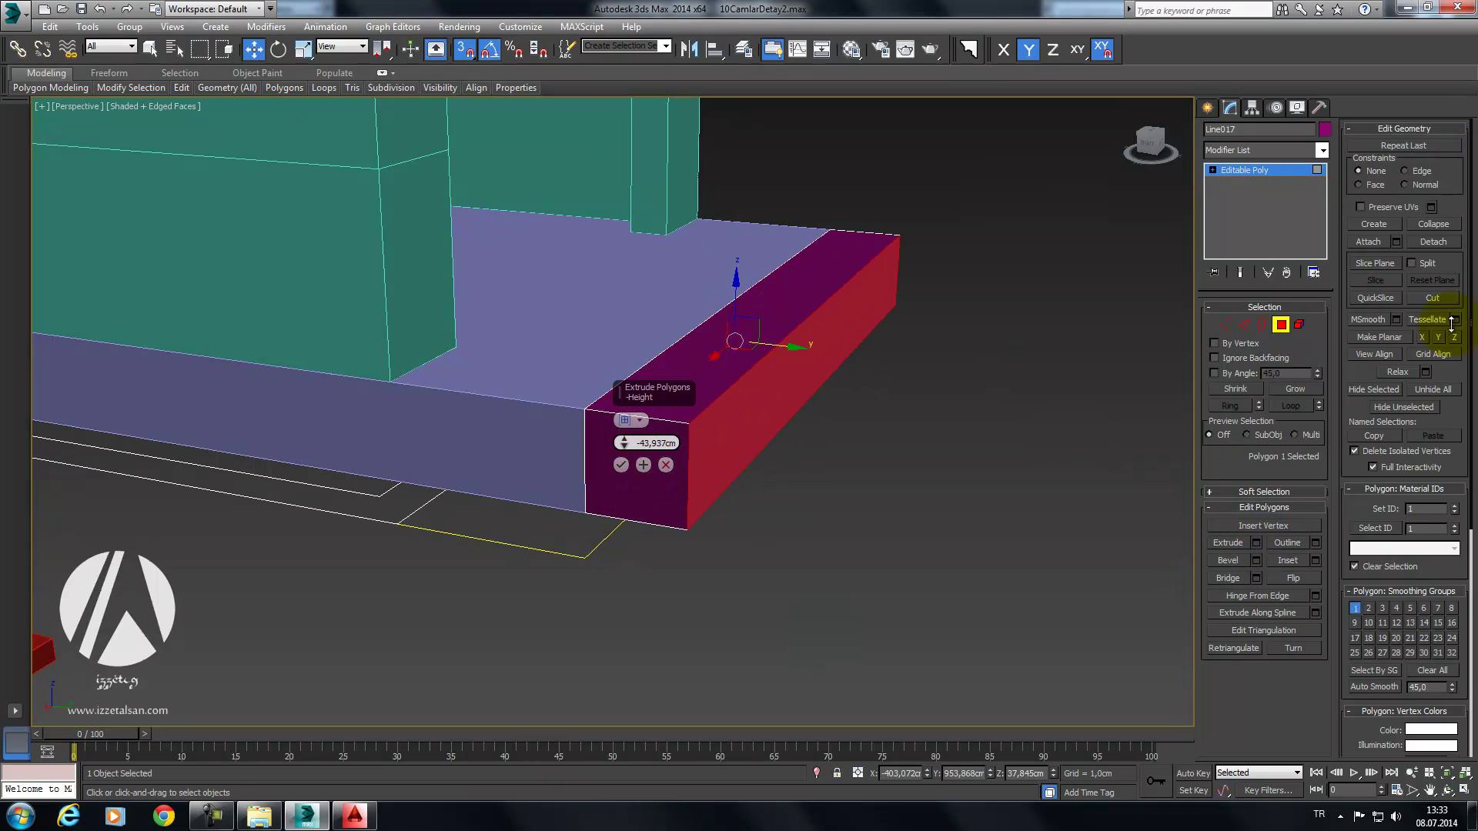
drag(1451, 324, 860, 511)
click(619, 464)
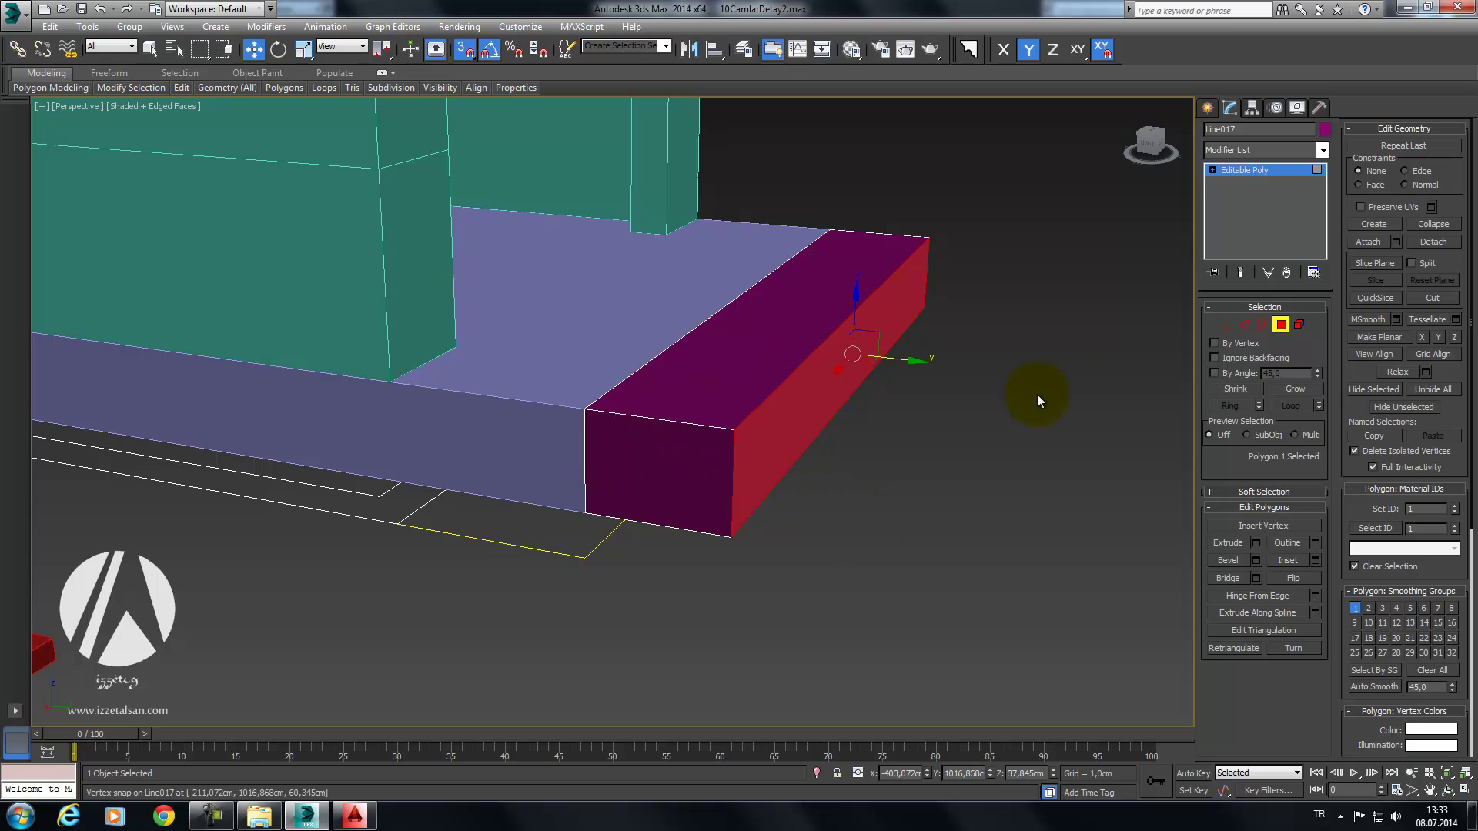
click(1037, 394)
scroll(1031, 408, up, 2)
Step: Run two test renders of the Perspective view
click(931, 50)
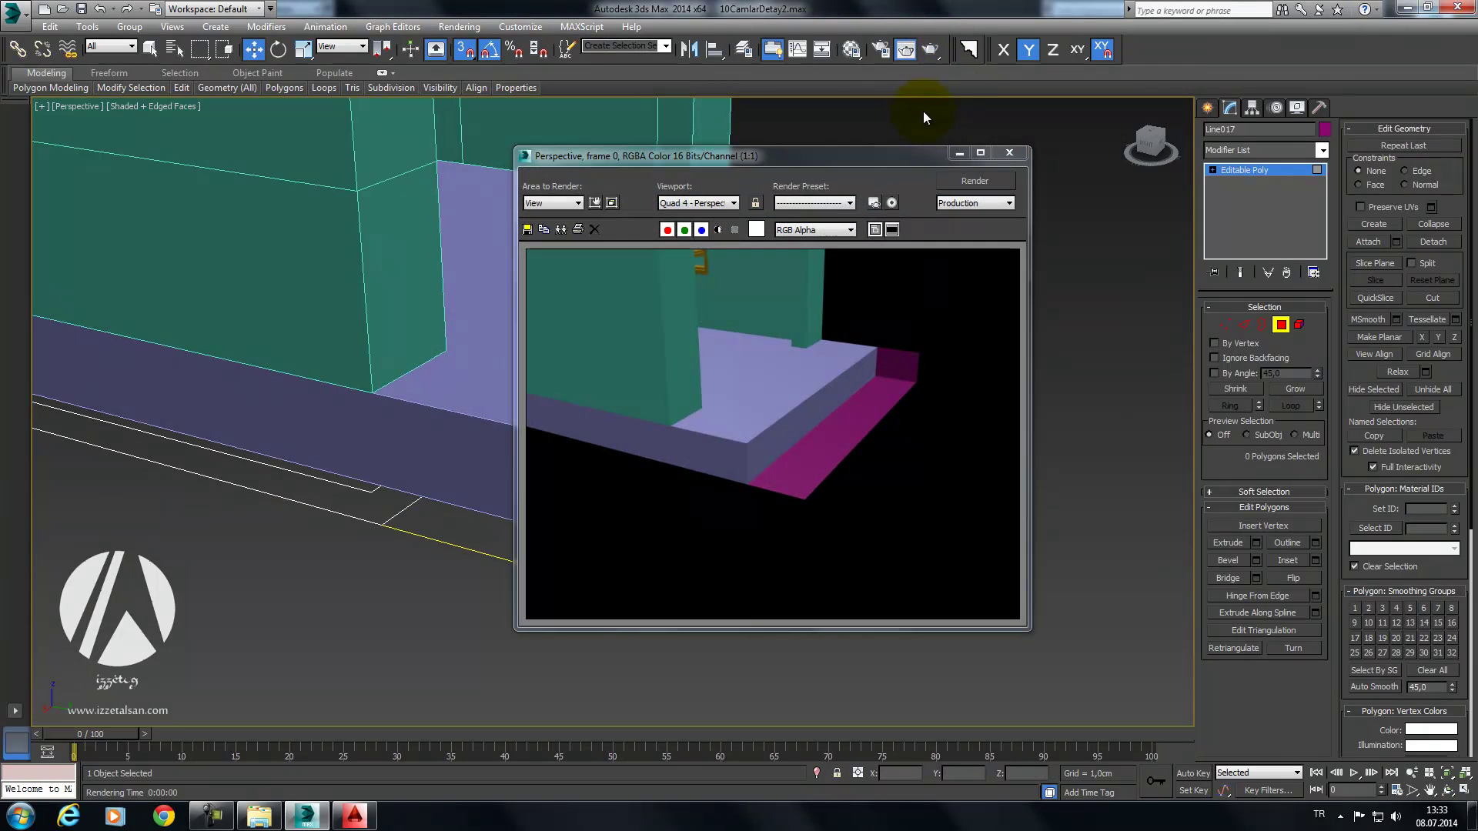
click(1010, 153)
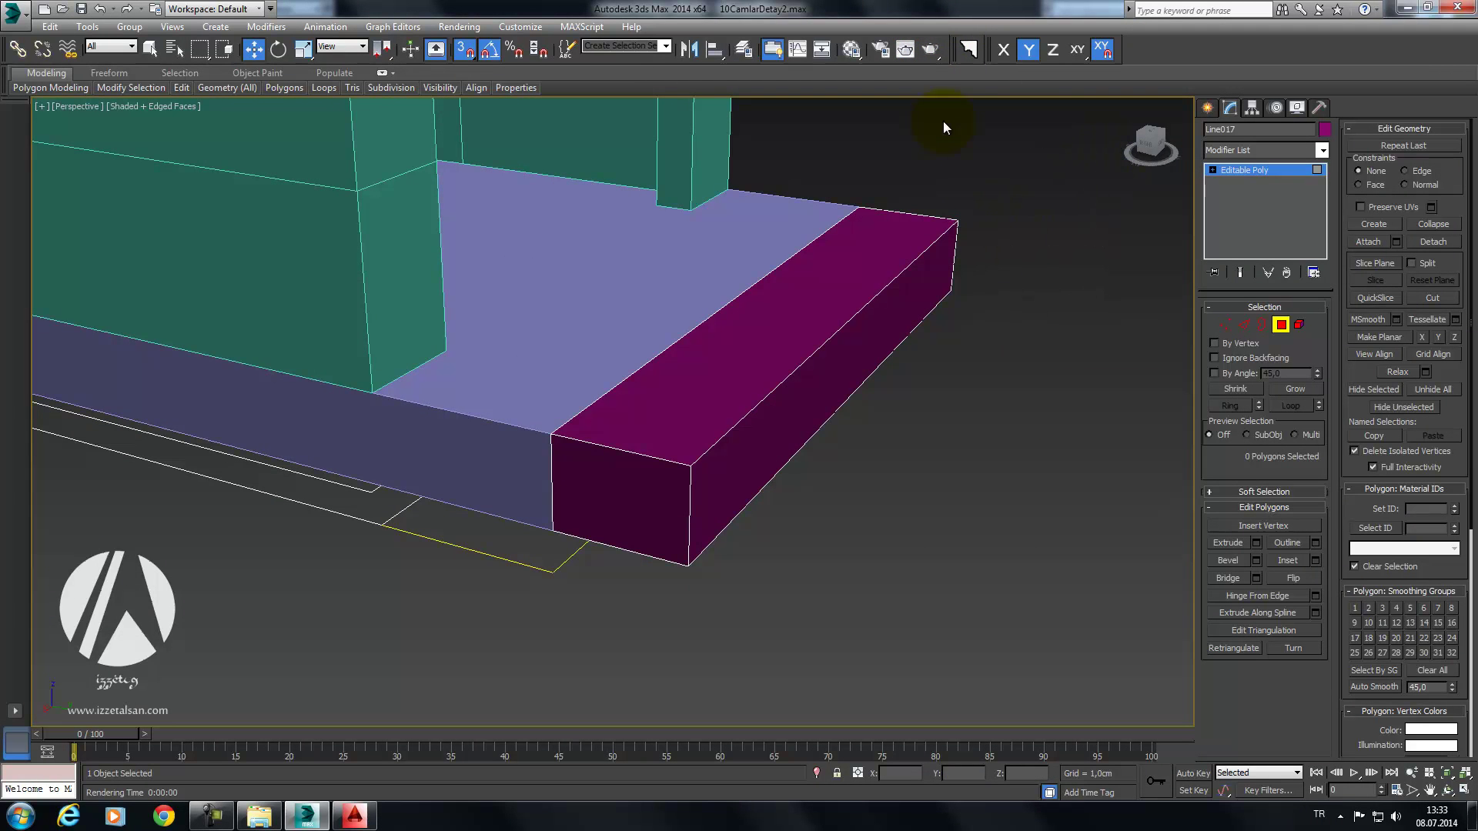
click(936, 50)
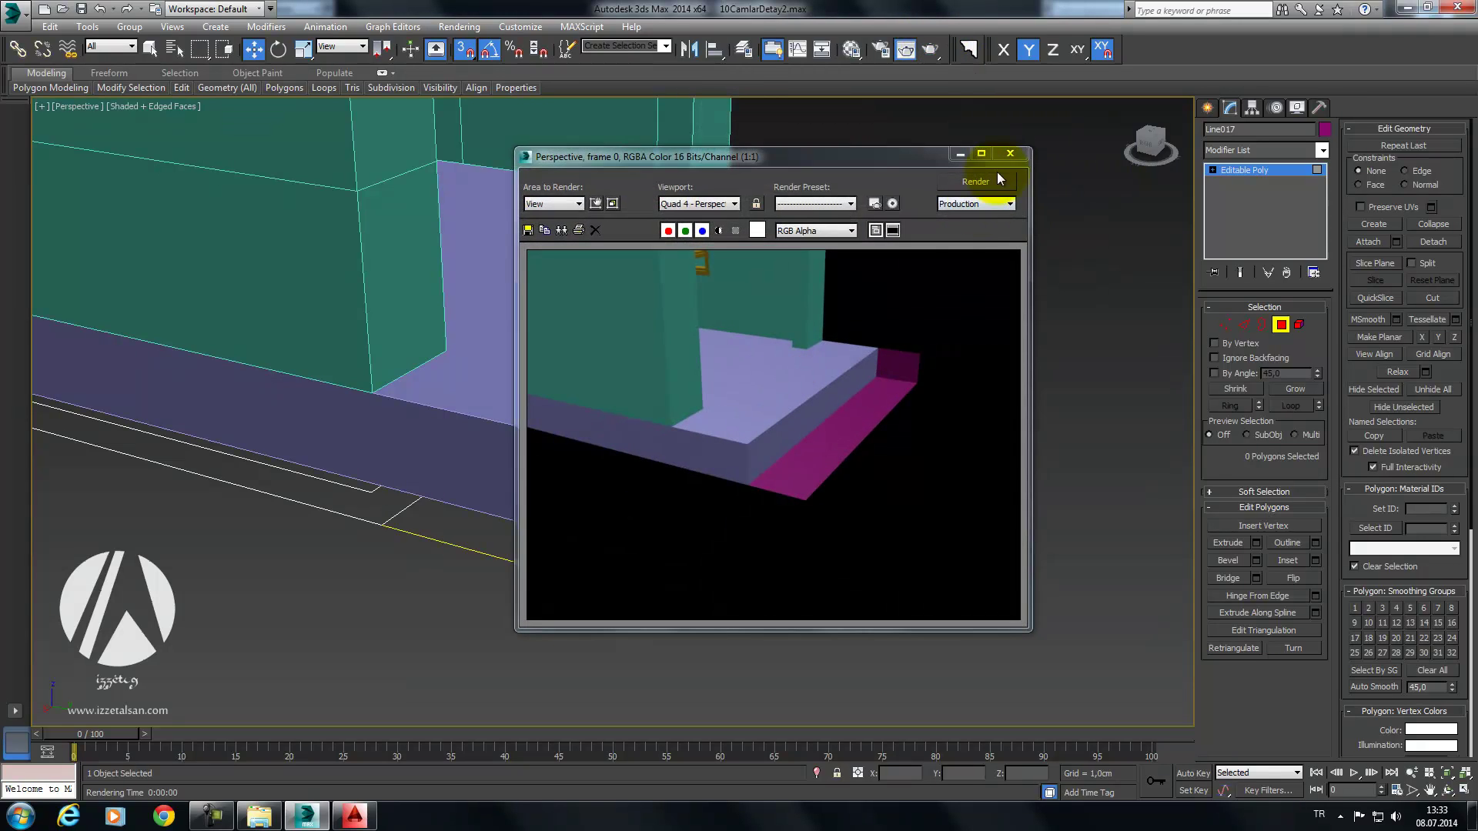
click(1009, 152)
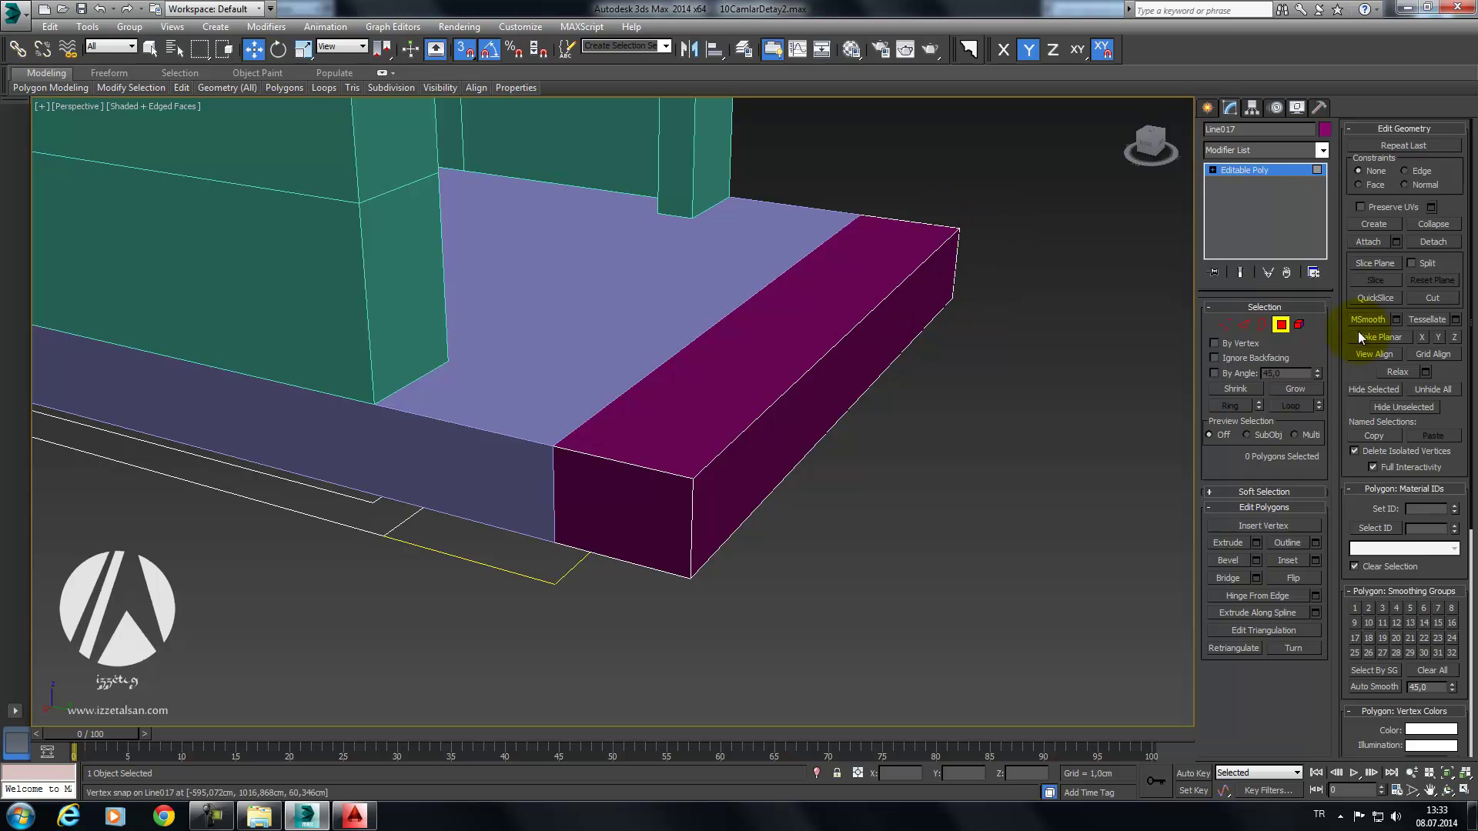
Step: Flip the magenta block element's normals and test-render the result
click(1299, 324)
click(805, 359)
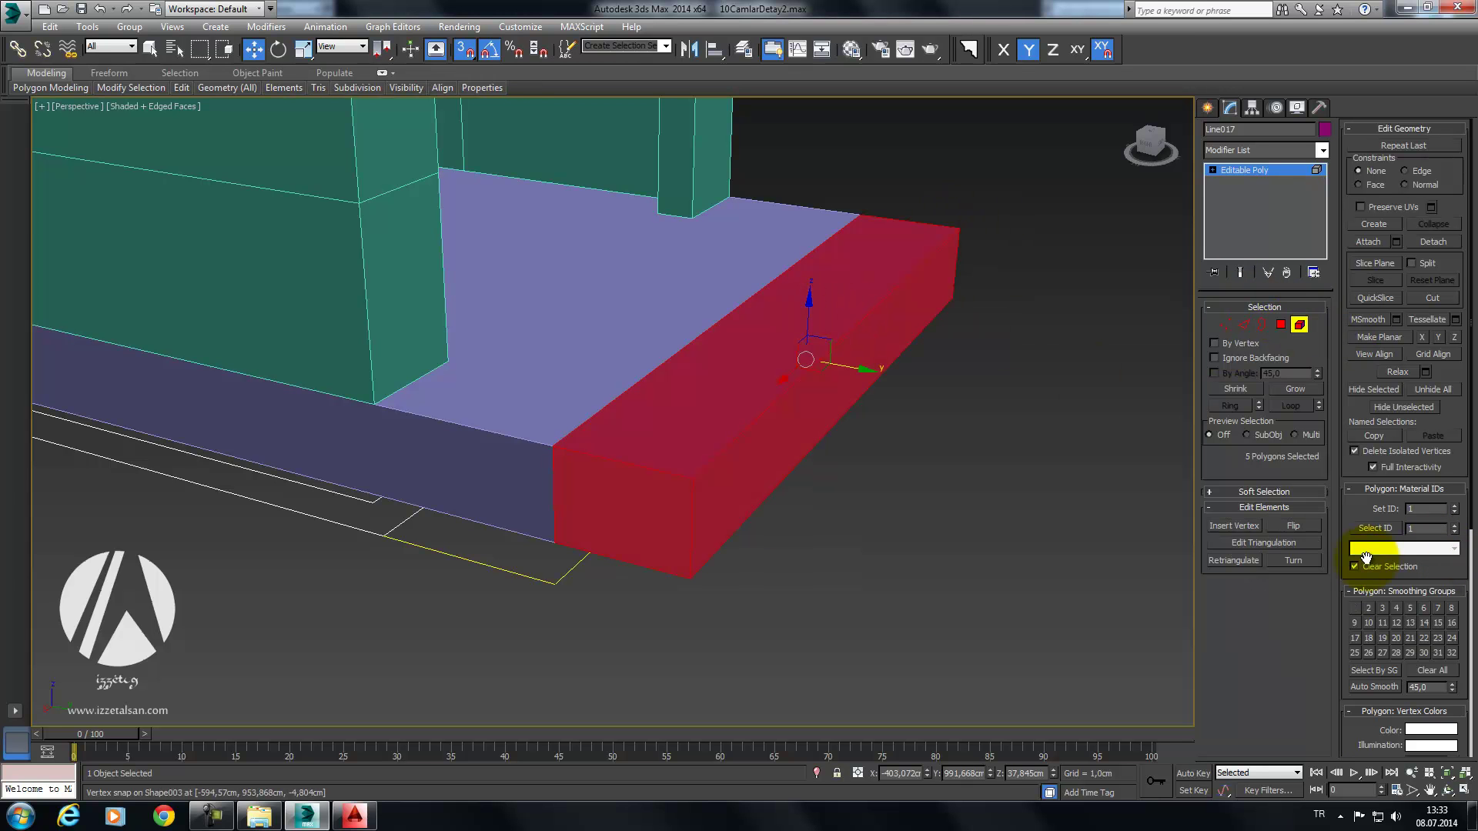
click(1309, 528)
click(987, 198)
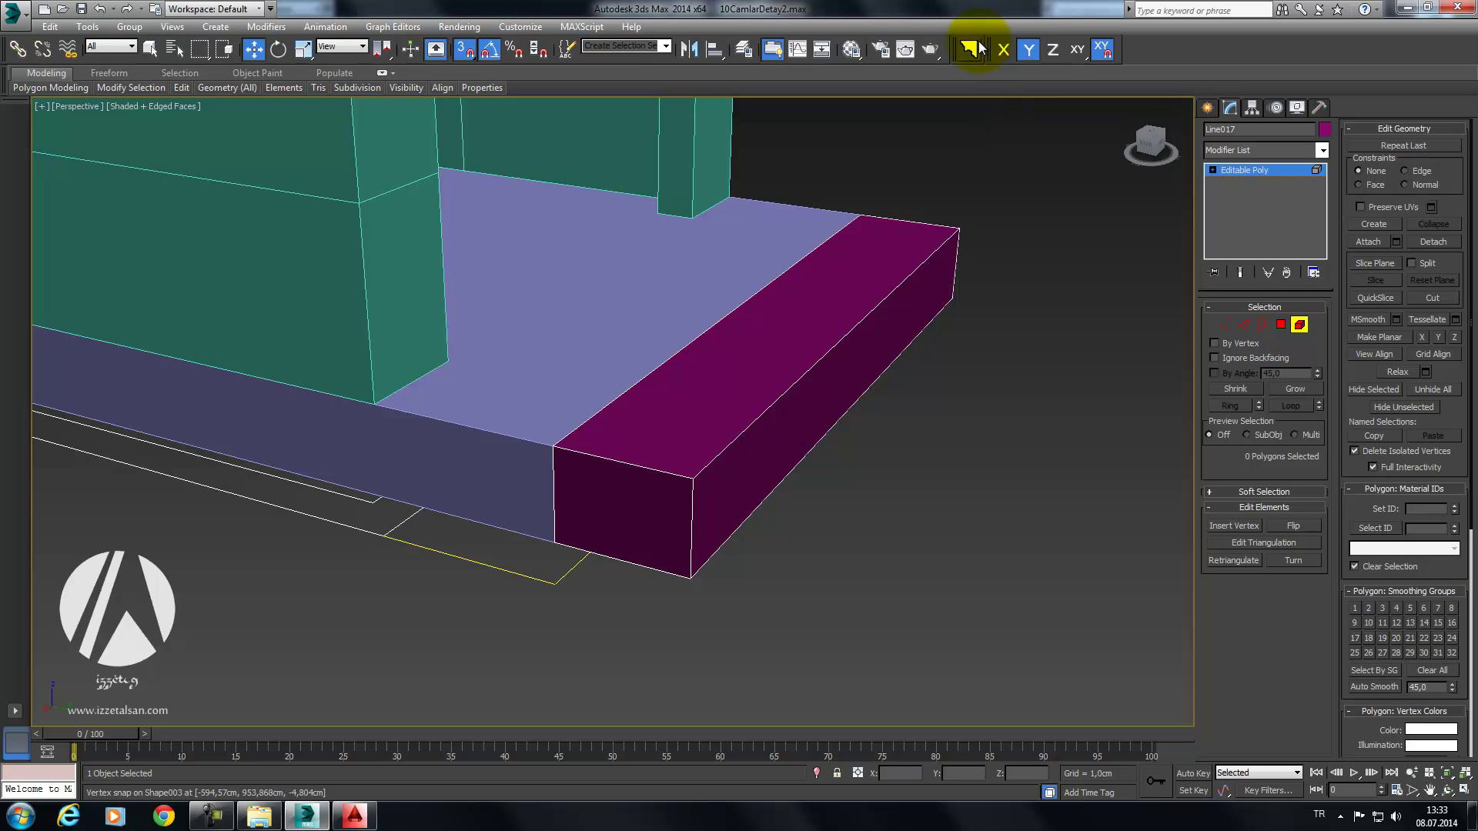
click(931, 50)
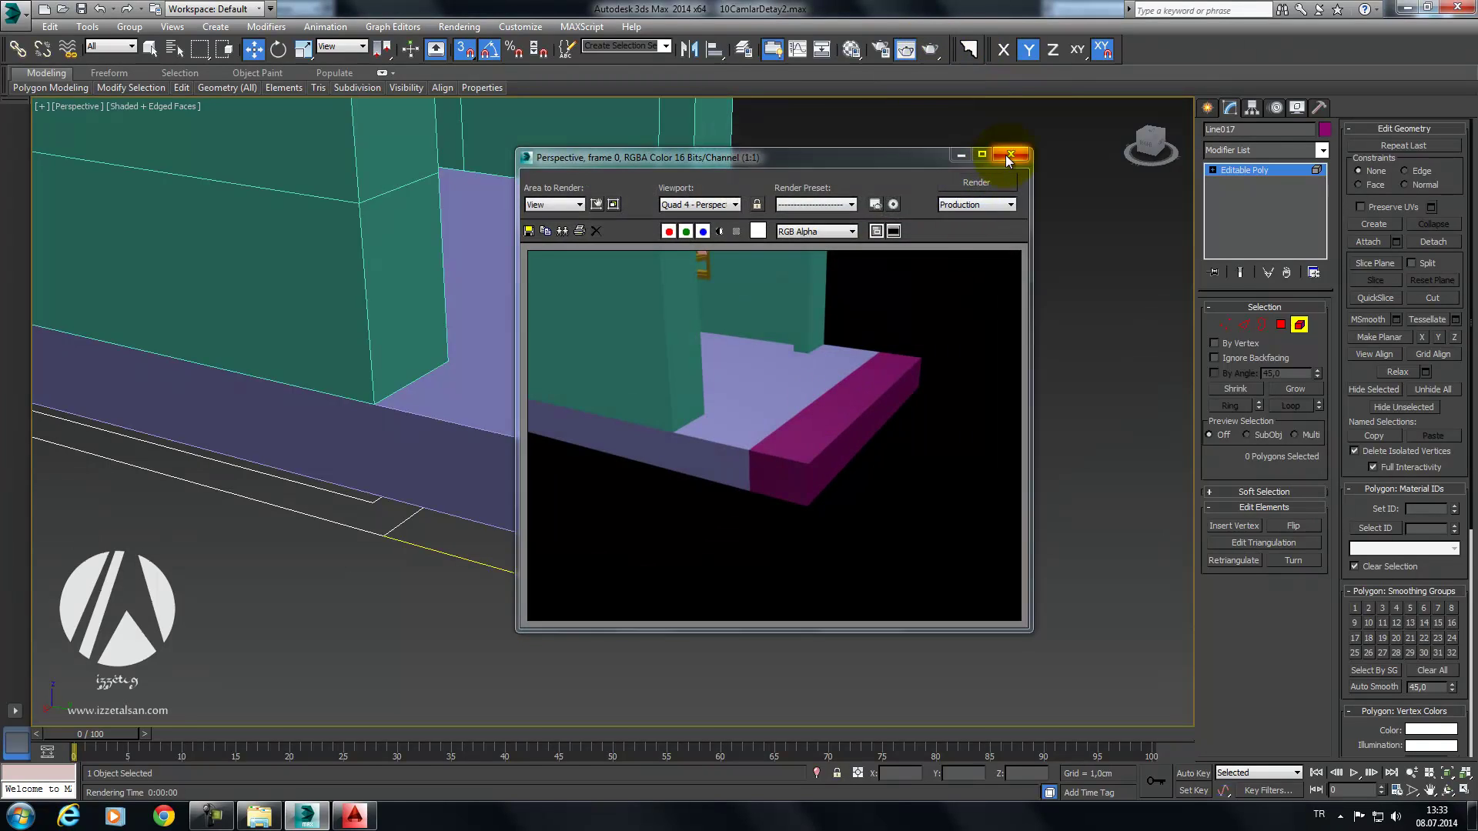
click(1009, 157)
Step: Select all the block's polygons and render again to check it
click(884, 359)
click(1281, 324)
click(908, 339)
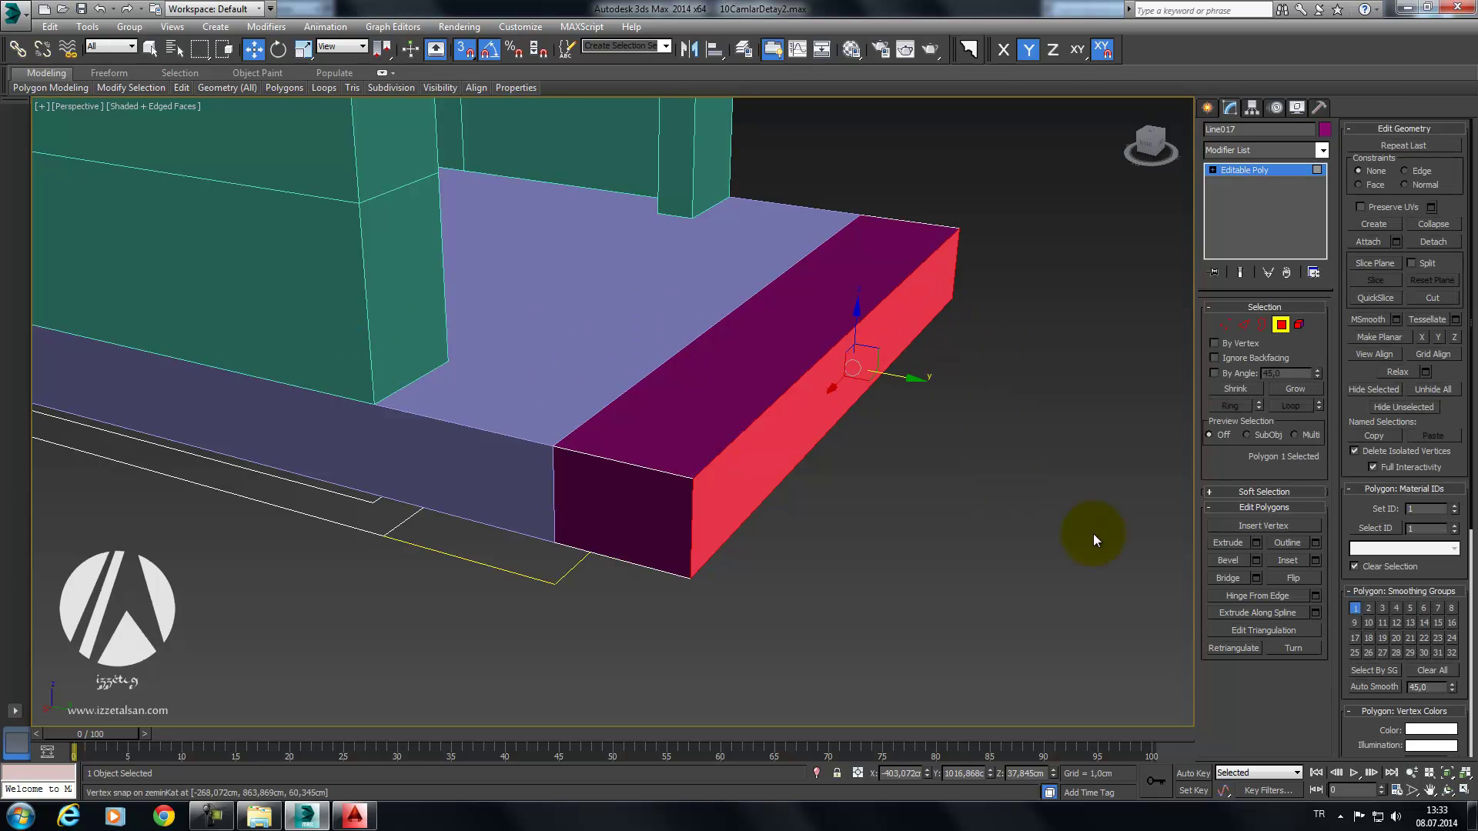
click(1256, 543)
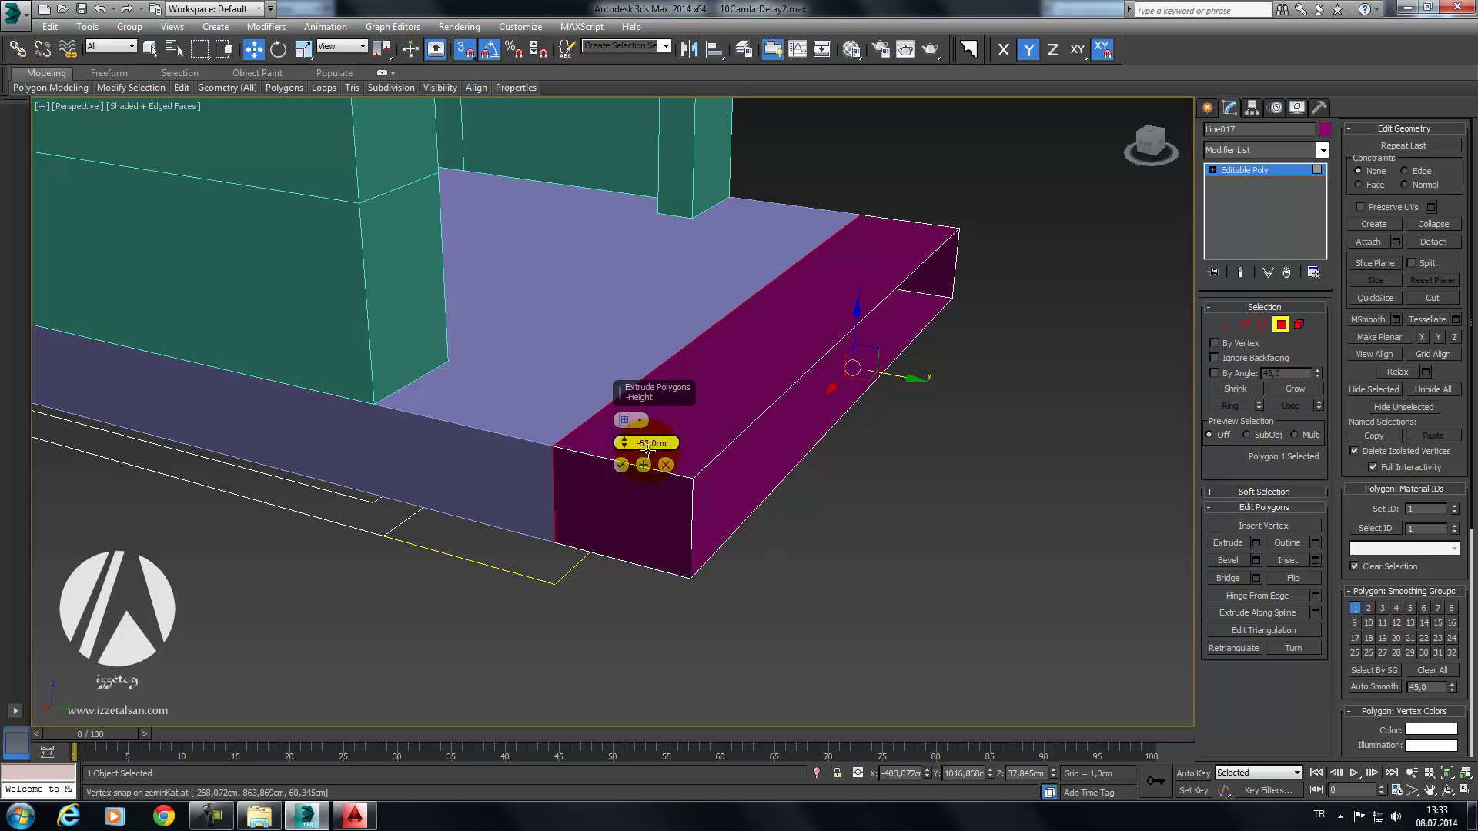
click(697, 454)
key(ctrl+a)
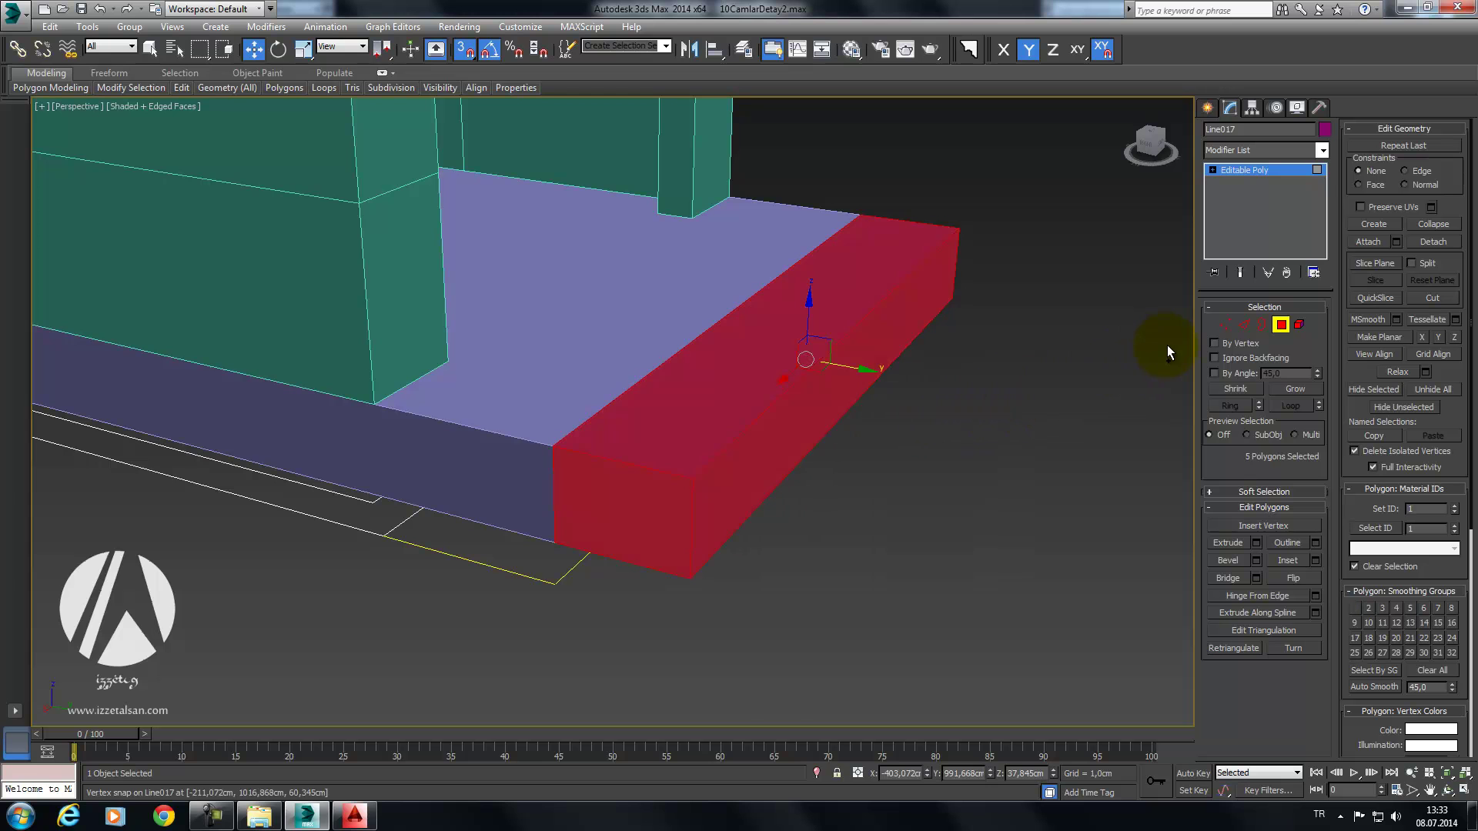
click(931, 50)
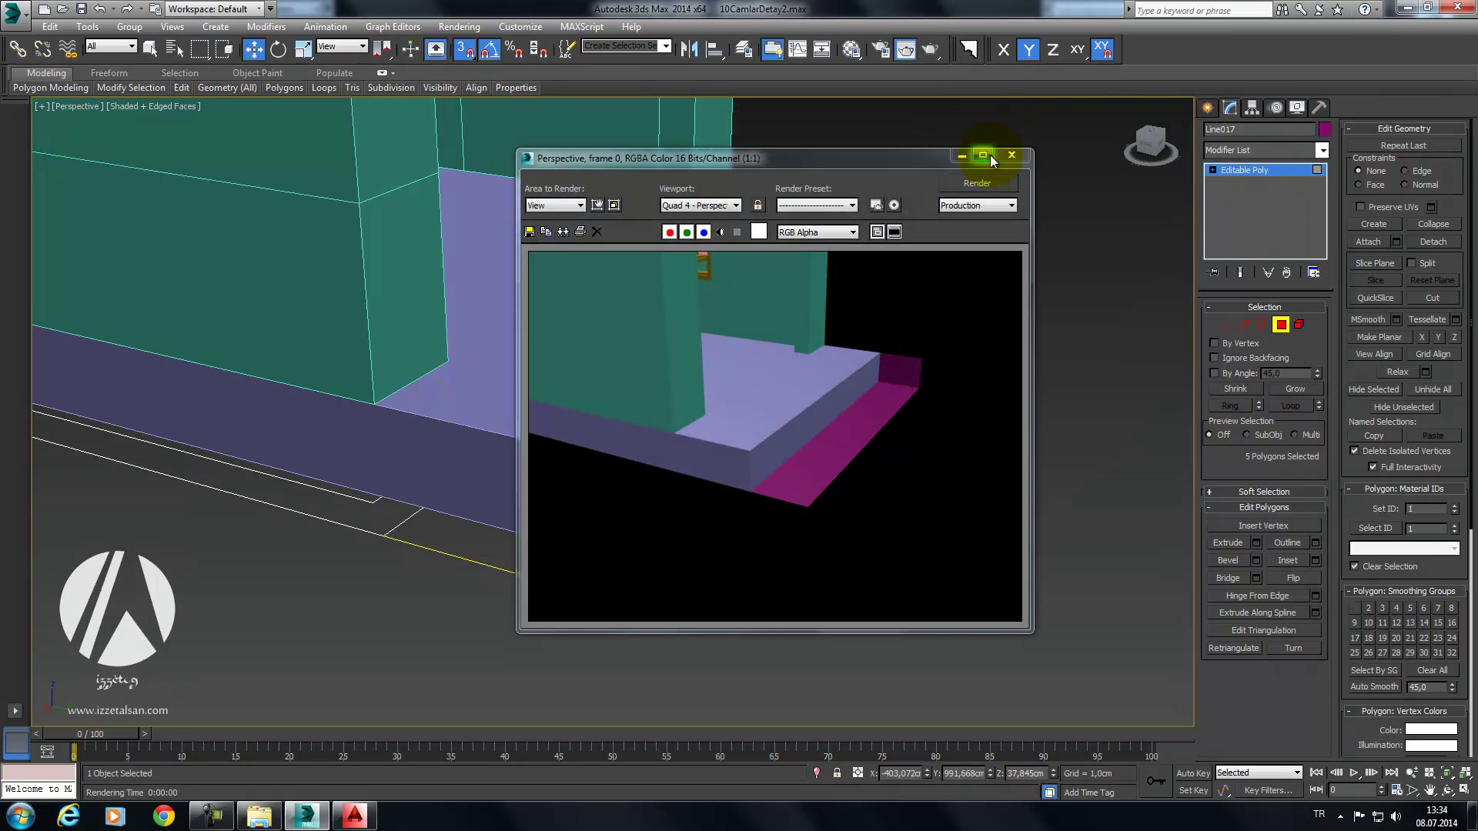
click(1016, 153)
click(1014, 154)
Step: Undo and re-extrude the selected face into a thinner block
key(ctrl+z)
key(ctrl+z)
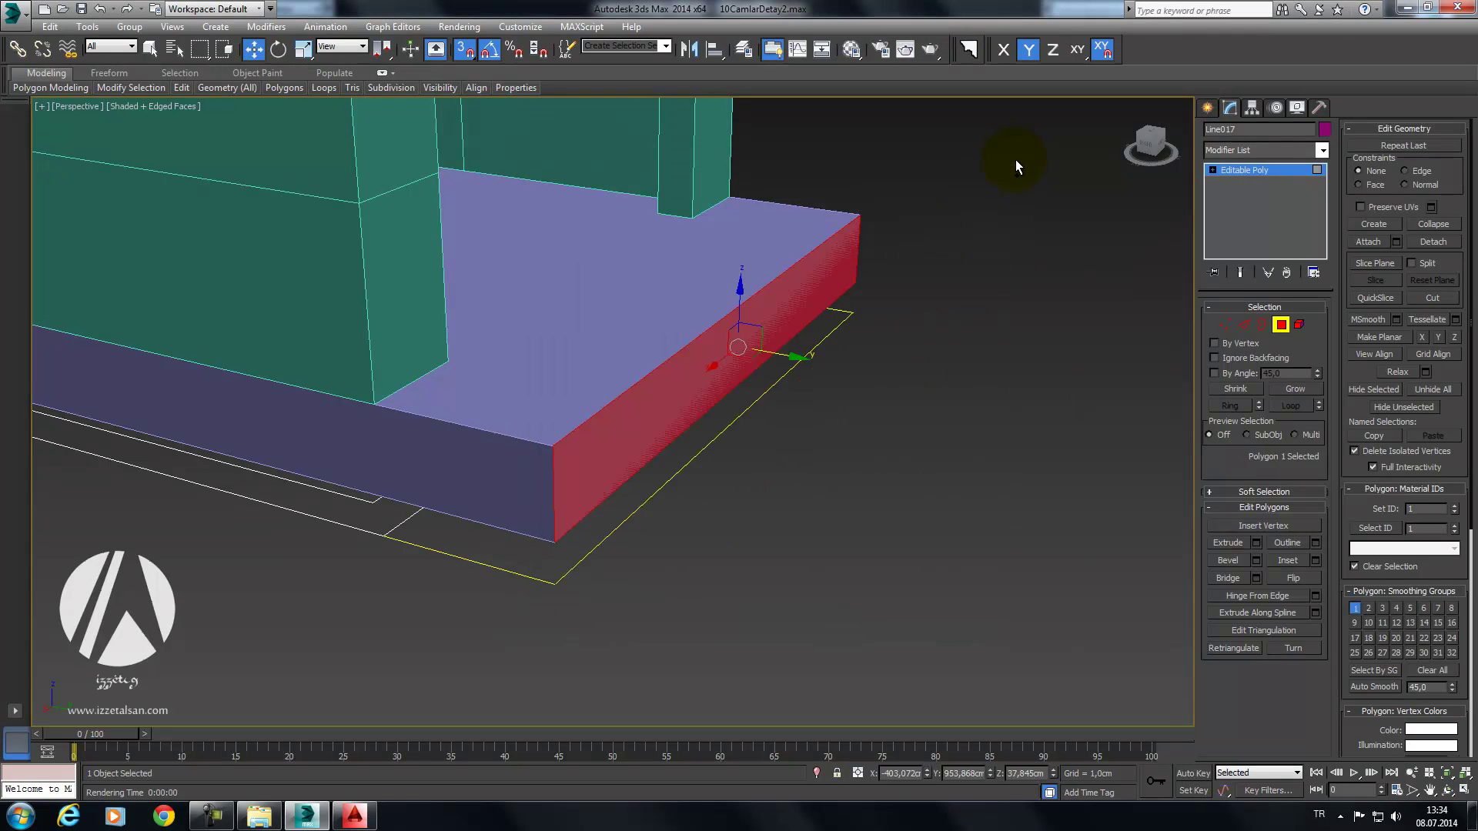
click(1256, 543)
drag(644, 442, 611, 777)
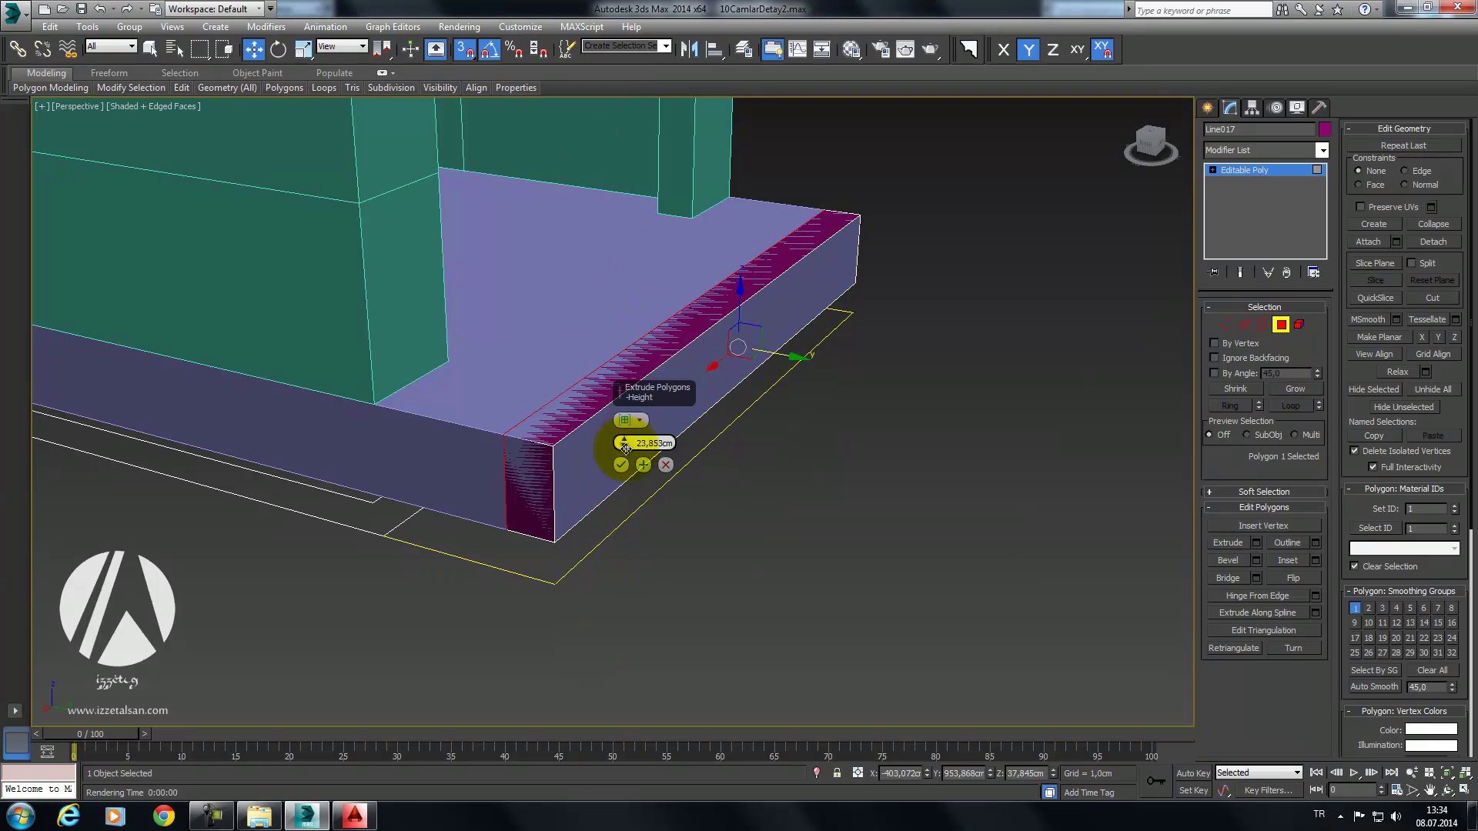
click(621, 464)
Step: Move the block along Y and snap it against the purple slab's end
click(1281, 324)
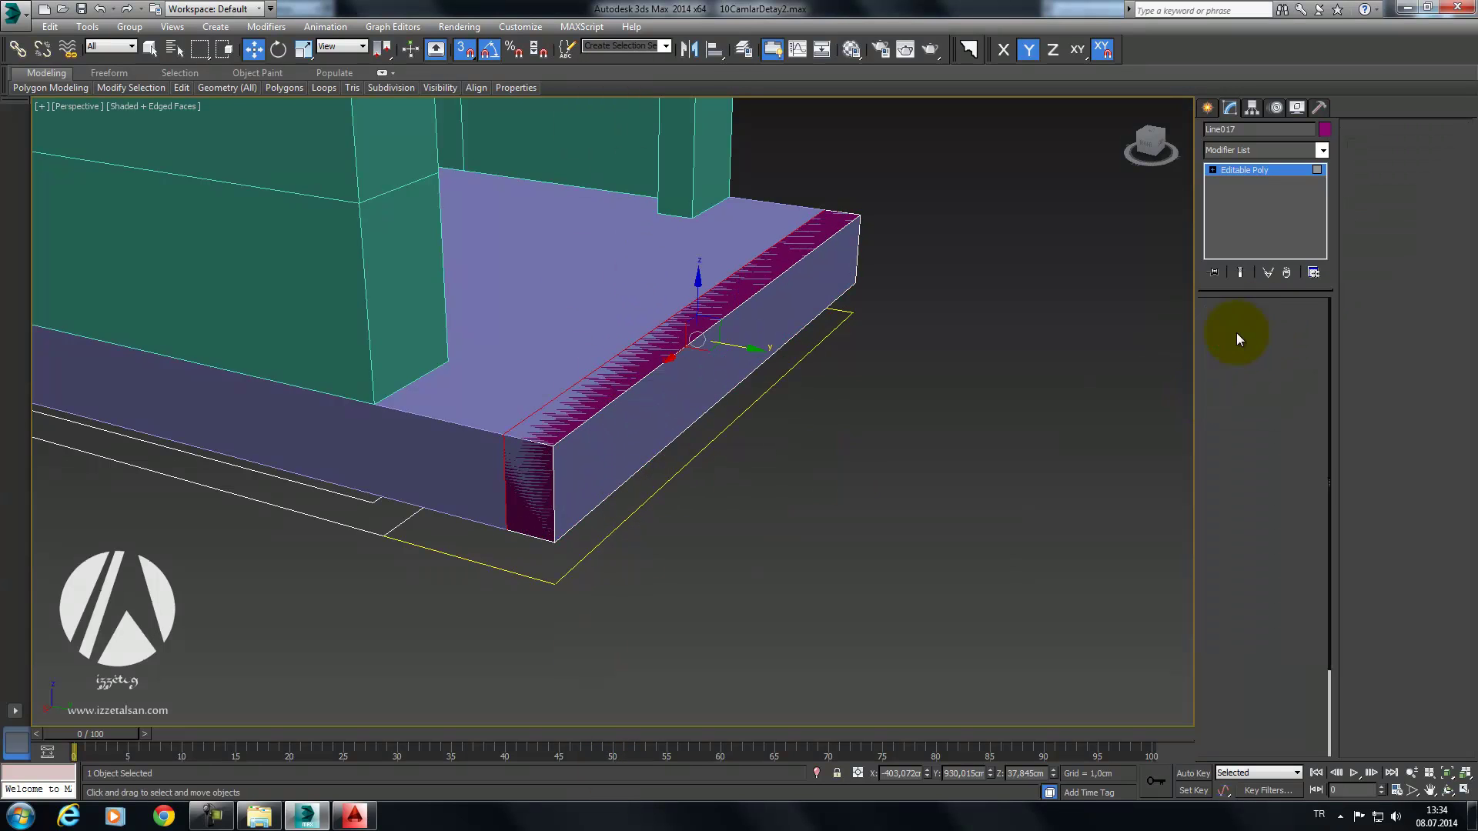
drag(764, 352, 828, 339)
mouse_move(827, 339)
alt+middle_down()
mouse_move(797, 423)
mouse_move(821, 413)
mouse_move(731, 477)
alt+middle_up()
key(s)
drag(682, 564, 653, 560)
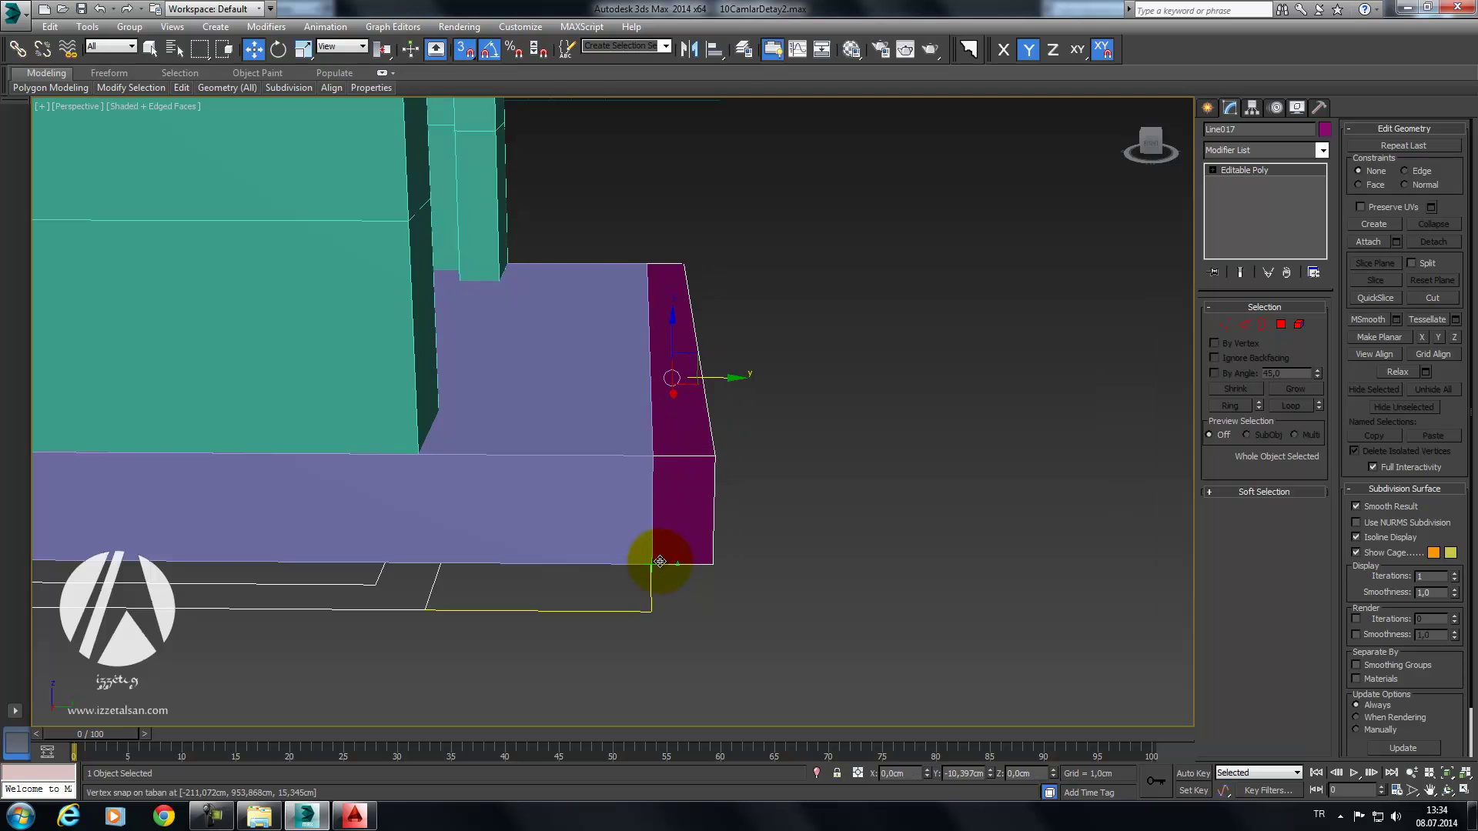
mouse_move(731, 529)
alt+middle_down()
mouse_move(639, 506)
mouse_move(673, 530)
mouse_move(732, 516)
alt+middle_up()
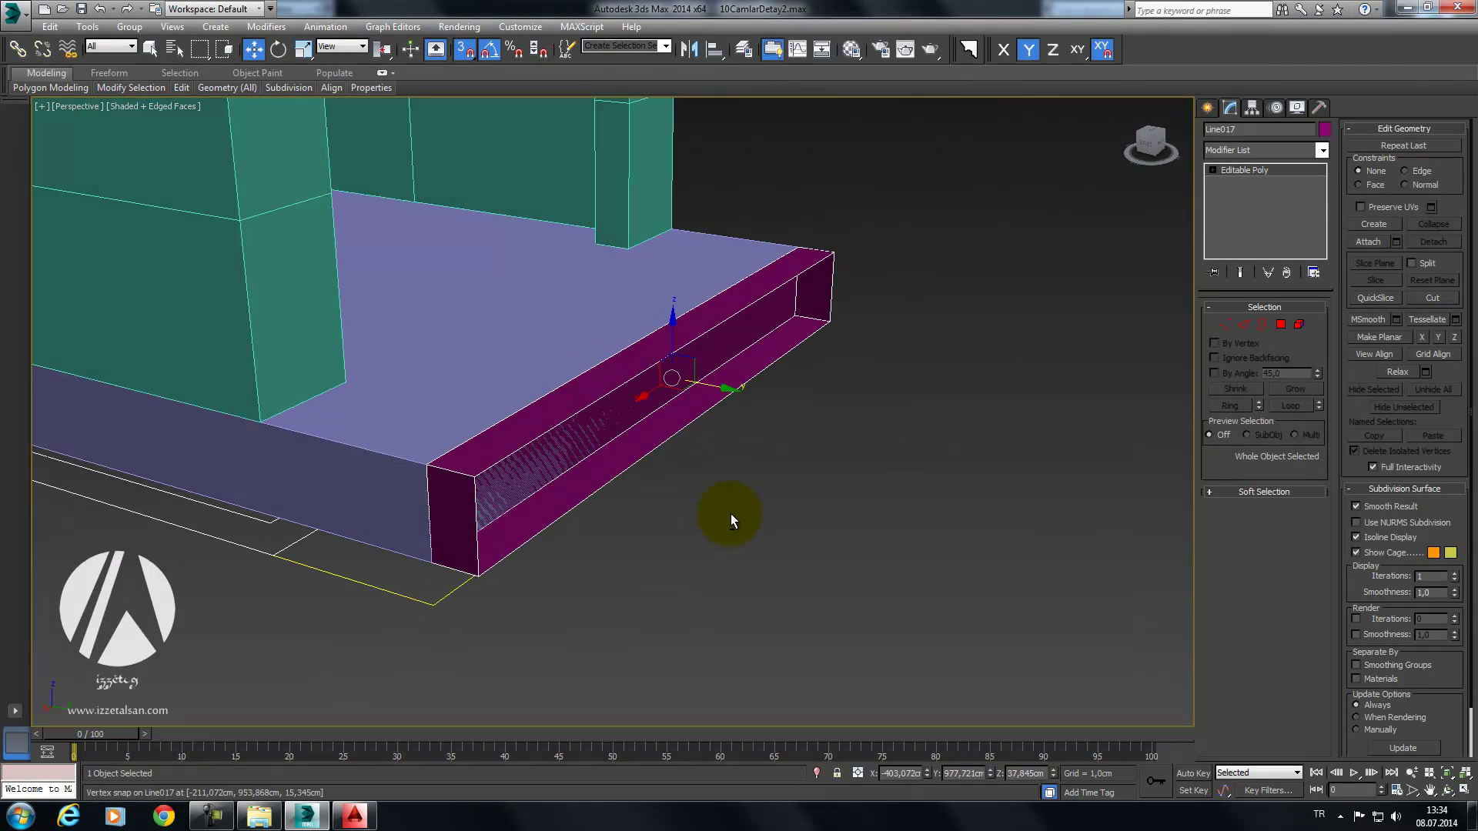
Step: Select the block's open end border and cap it
click(1281, 325)
click(726, 339)
click(1263, 324)
click(813, 264)
click(1276, 542)
Step: Select the new end face, then cancel an extrude on it
click(1281, 325)
click(785, 320)
alt+middle_drag(785, 320, 985, 391)
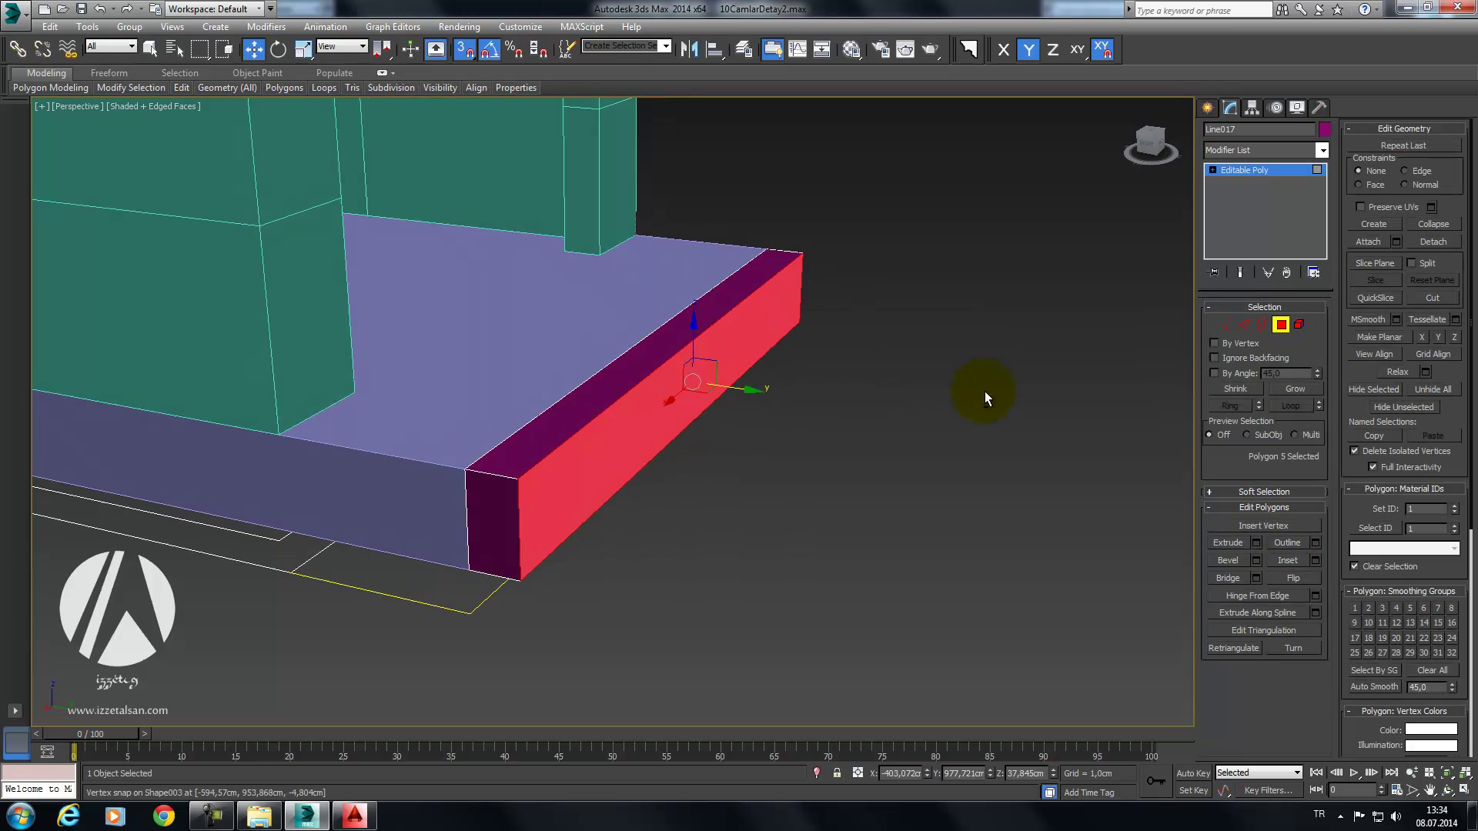
click(1255, 543)
alt+middle_drag(695, 448, 1028, 363)
click(666, 465)
Step: Stretch the block's end vertices along Y and test-render it
click(1227, 326)
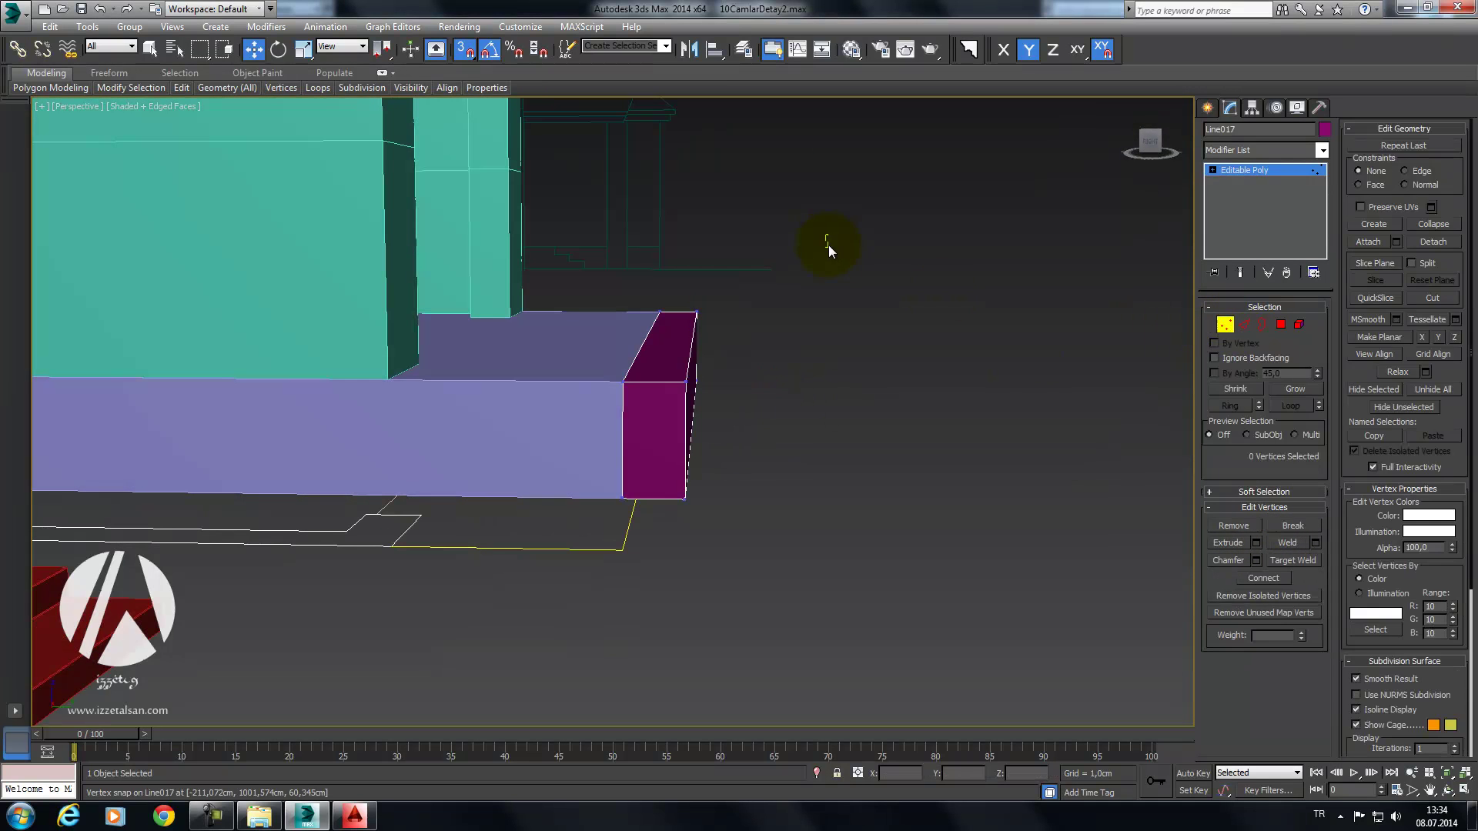
alt+middle_drag(758, 473, 745, 376)
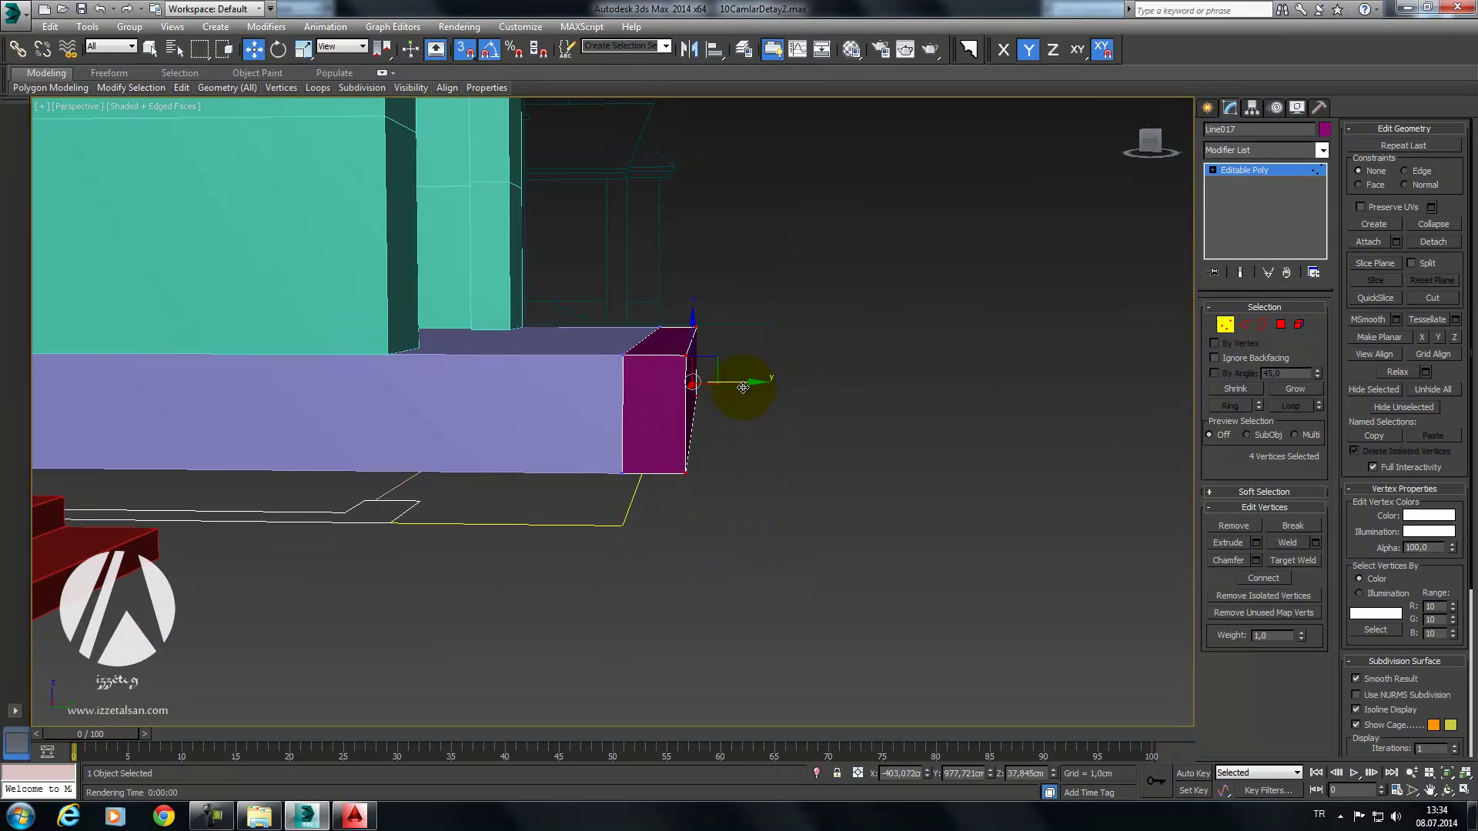
drag(743, 387, 1022, 408)
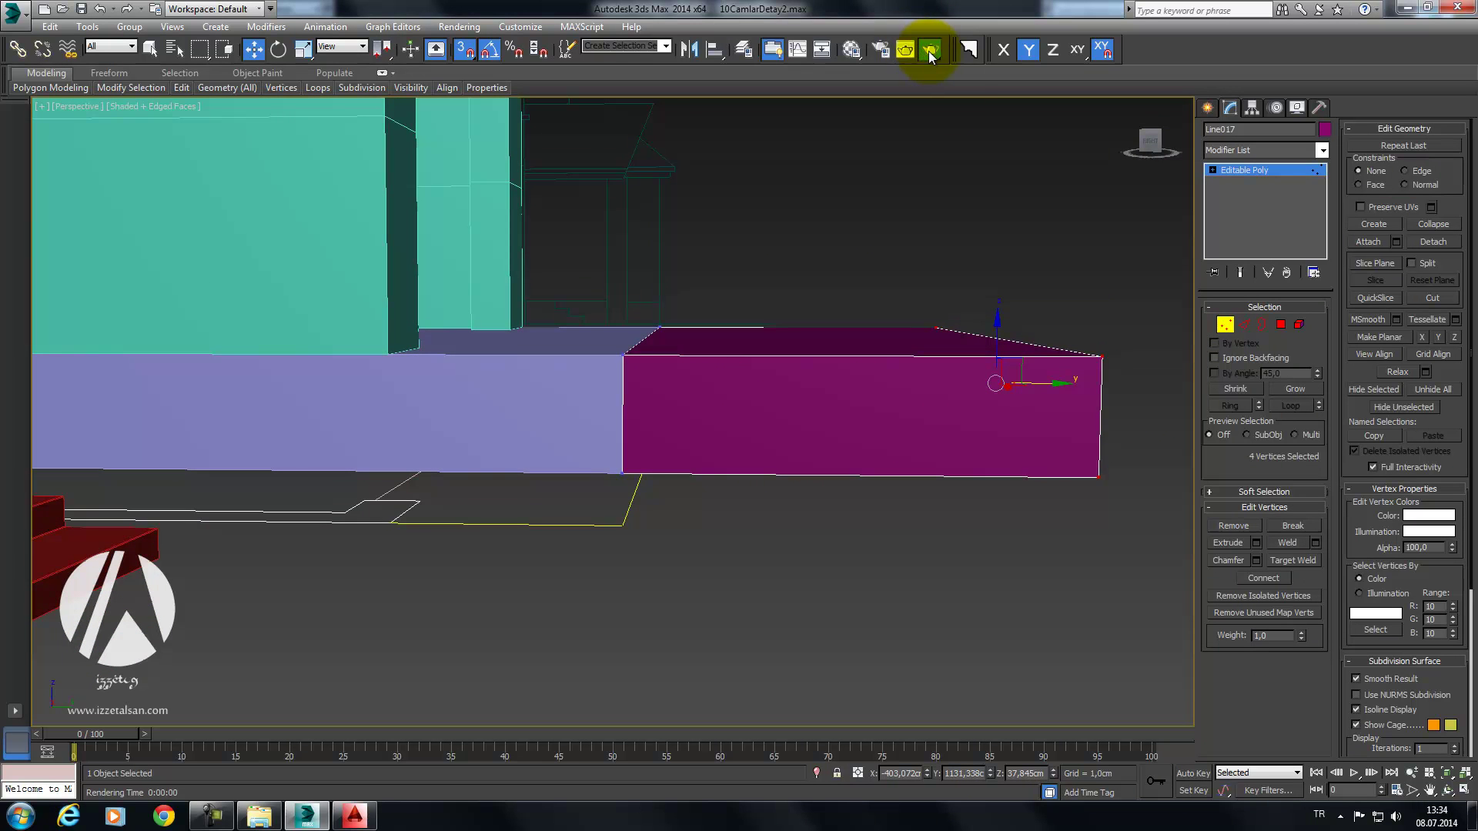
click(931, 50)
click(1012, 154)
scroll(1069, 310, up, 2)
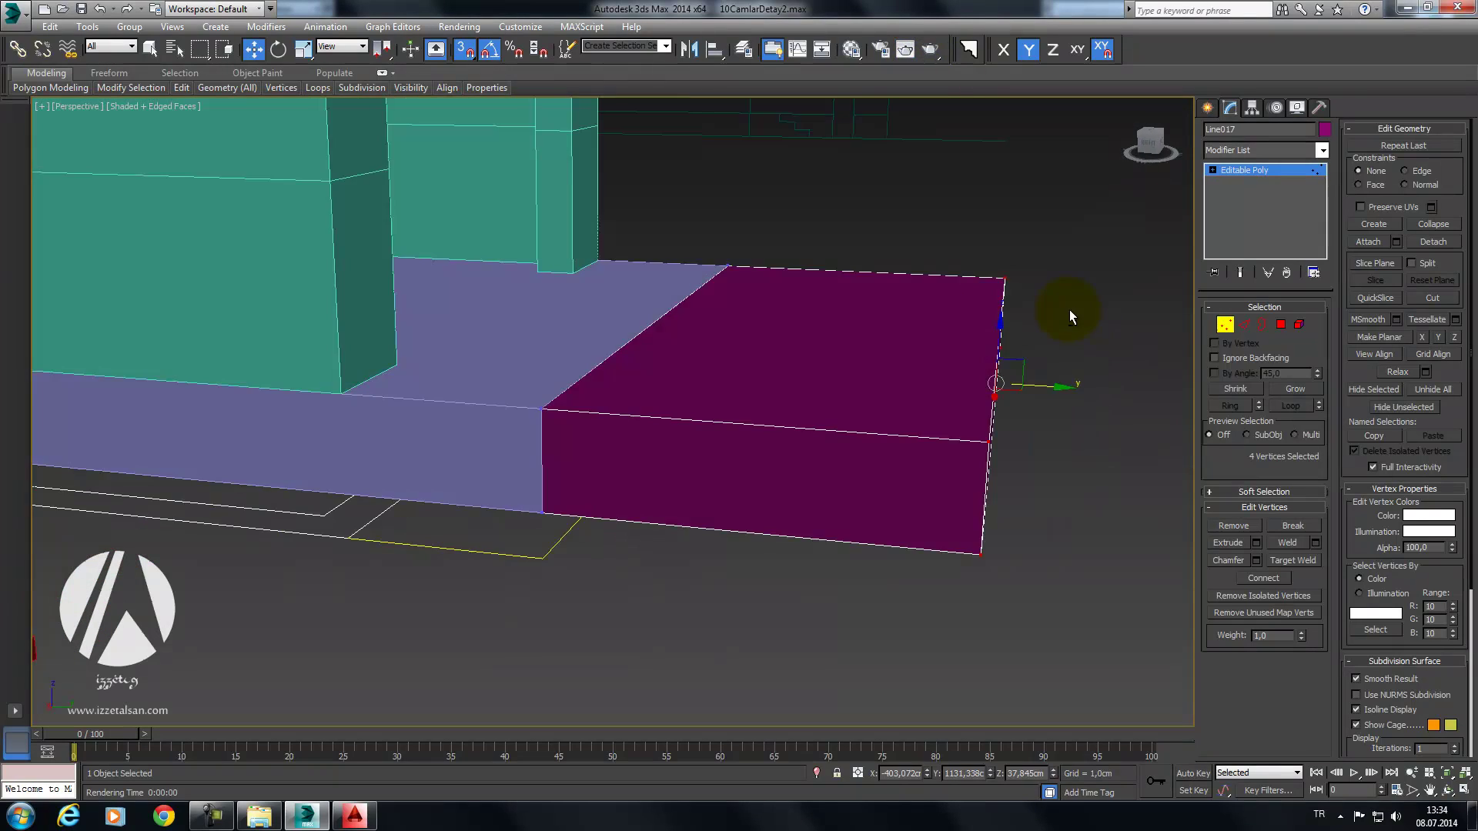
scroll(1010, 298, up, 2)
scroll(1003, 330, up, 2)
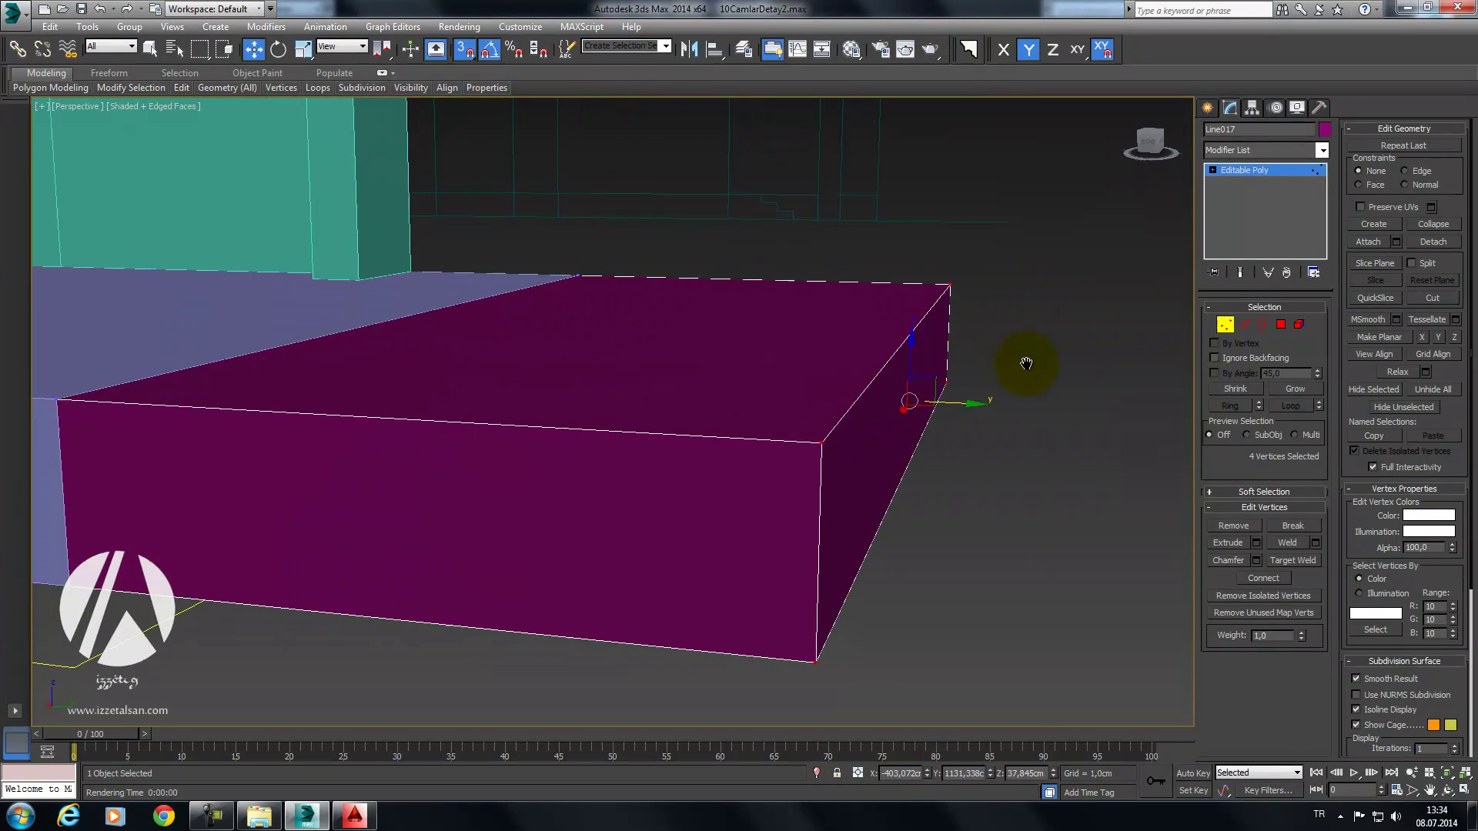
scroll(1027, 356, up, 1)
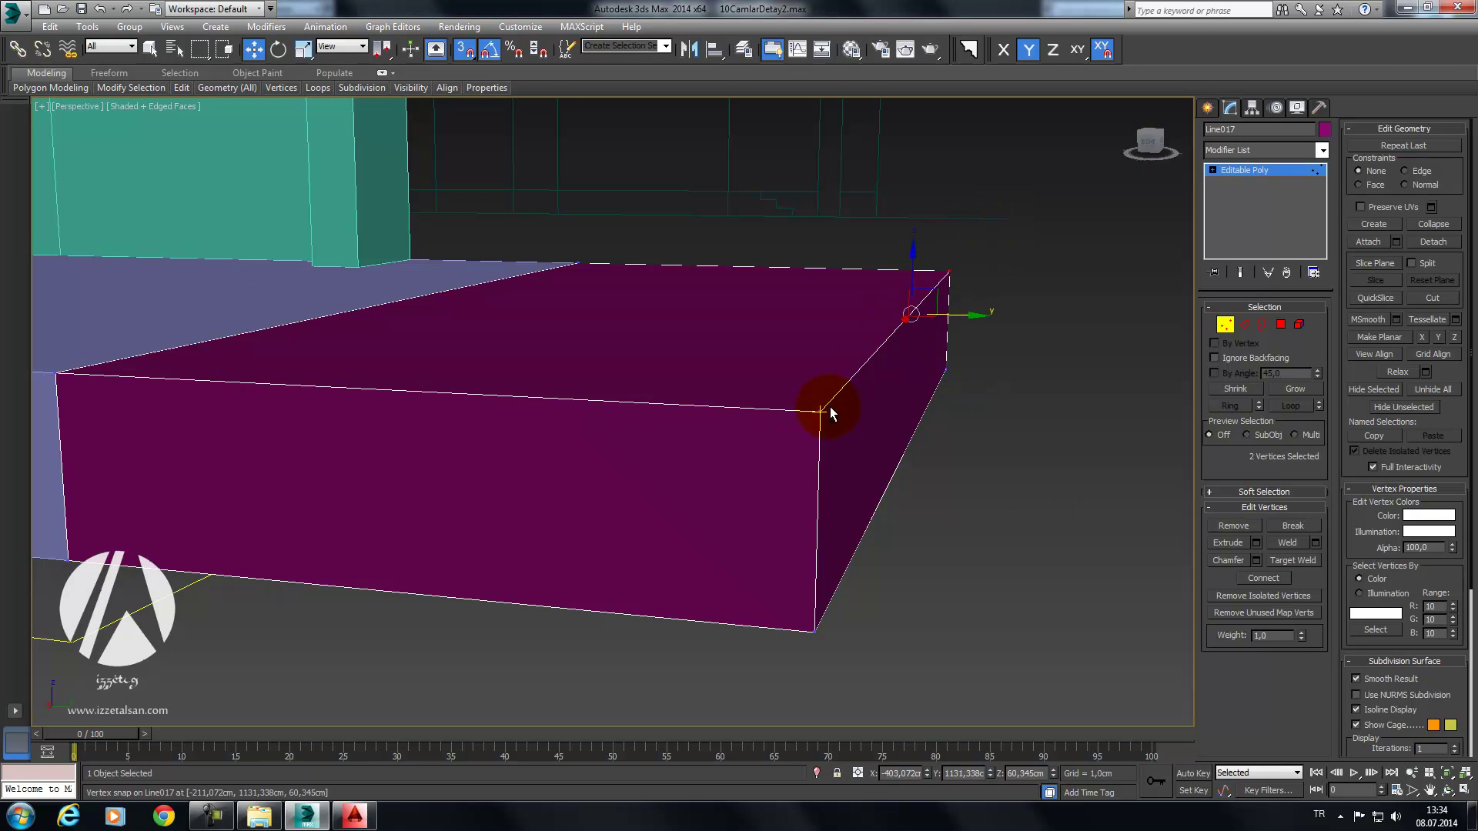
Step: Lower the block's outer corner and lengthen it into a sloping ramp
mouse_move(921, 281)
mouse_down()
mouse_move(858, 423)
mouse_move(864, 376)
mouse_move(868, 390)
mouse_up()
scroll(868, 389, down, 3)
mouse_move(886, 402)
alt+middle_down()
mouse_move(852, 455)
mouse_move(792, 471)
mouse_move(893, 443)
alt+middle_up()
scroll(904, 464, up, 1)
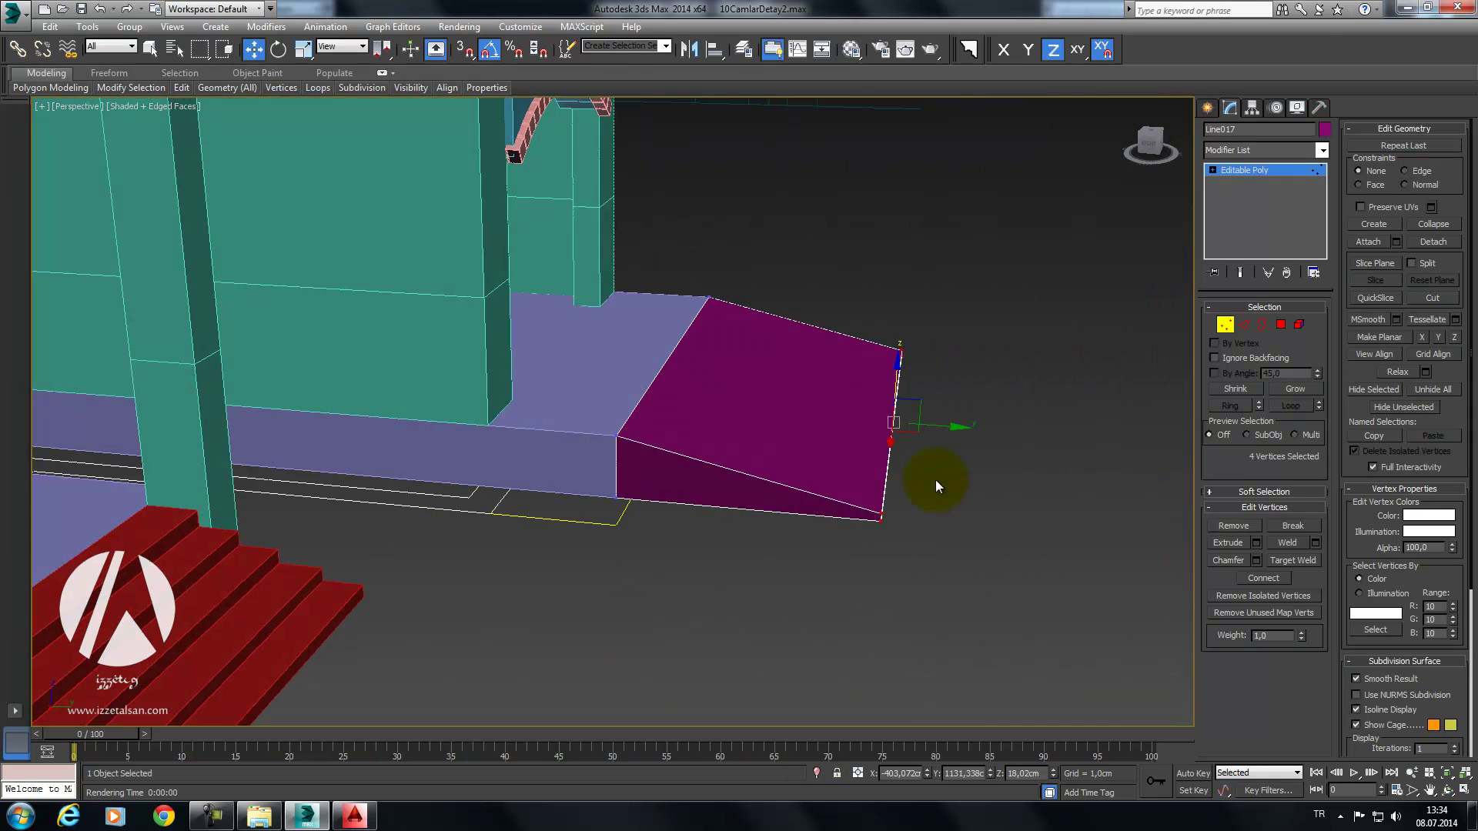
drag(954, 427, 1122, 429)
mouse_move(1122, 429)
alt+middle_down()
mouse_move(1032, 445)
mouse_move(676, 403)
mouse_move(716, 429)
alt+middle_up()
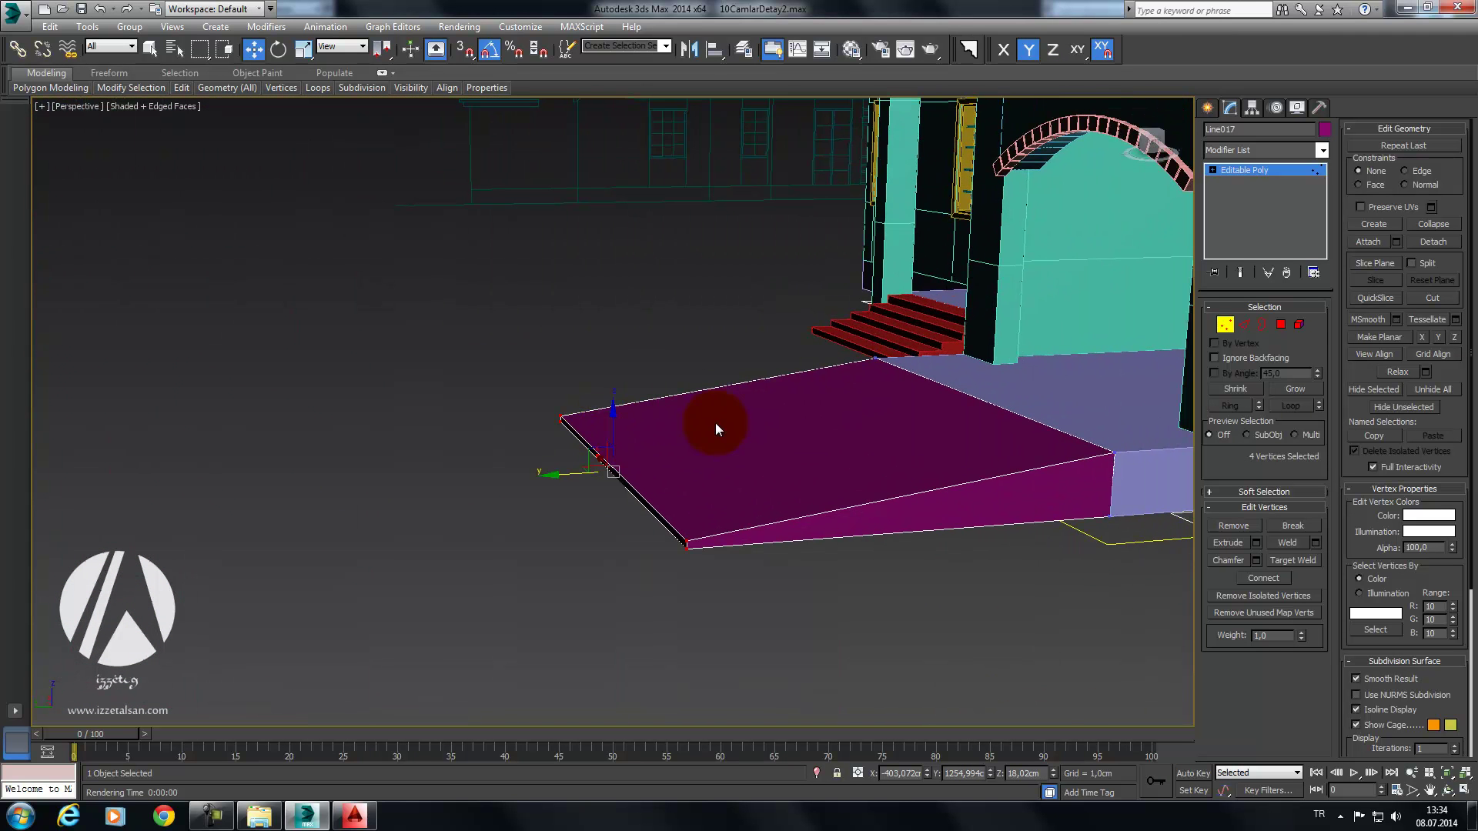
mouse_move(1088, 374)
alt+middle_down()
mouse_move(991, 400)
mouse_move(1118, 404)
mouse_move(698, 394)
mouse_move(865, 399)
mouse_move(719, 448)
mouse_move(719, 427)
alt+middle_up()
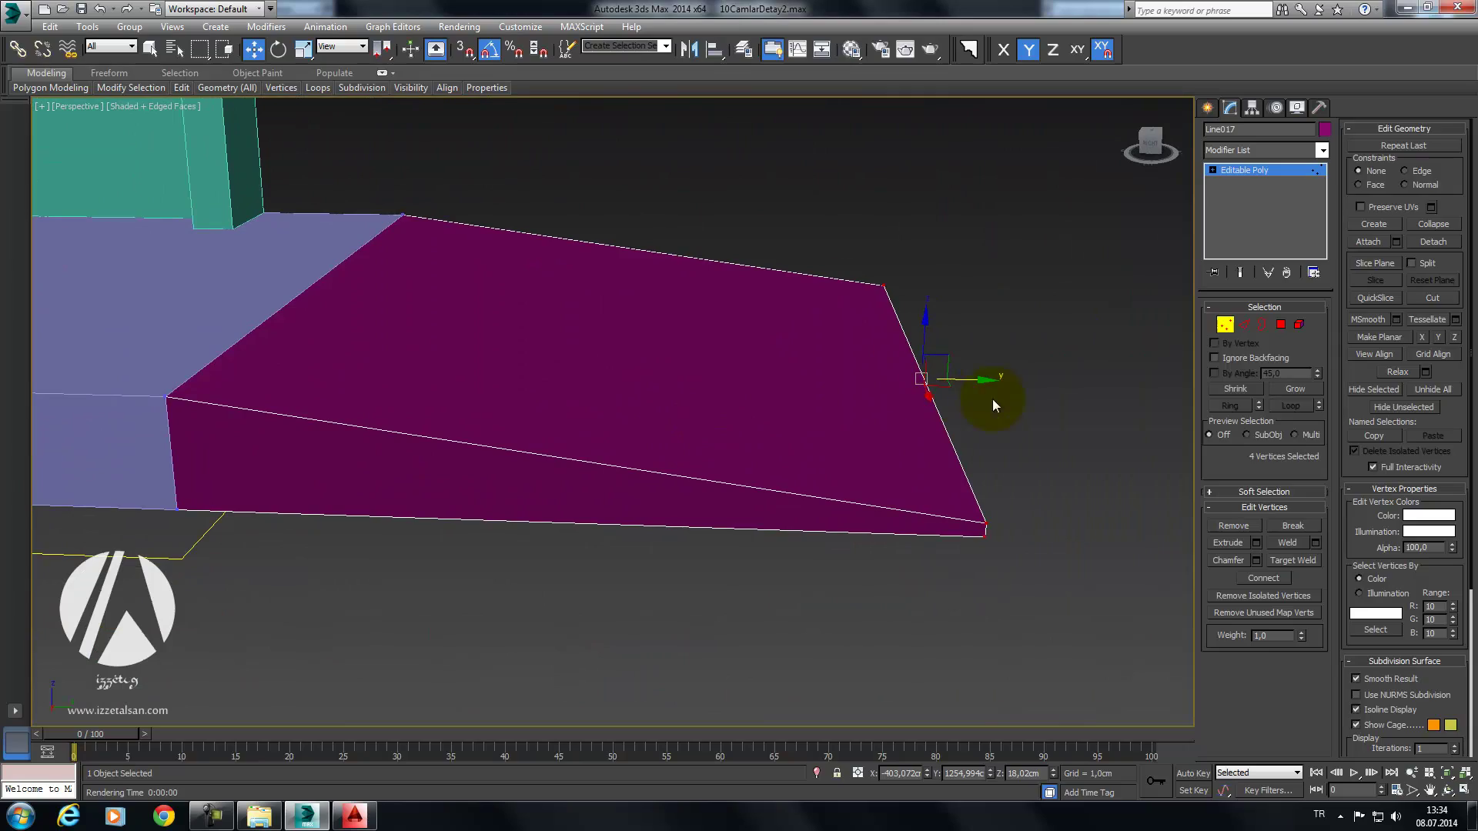
Step: Exit Vertex mode, deselect the ramp and orbit around toward the porch
click(1238, 339)
scroll(967, 211, down, 3)
click(967, 211)
mouse_move(967, 211)
alt+middle_down()
mouse_move(937, 300)
mouse_move(739, 331)
mouse_move(703, 287)
mouse_move(610, 419)
mouse_move(561, 445)
alt+middle_up()
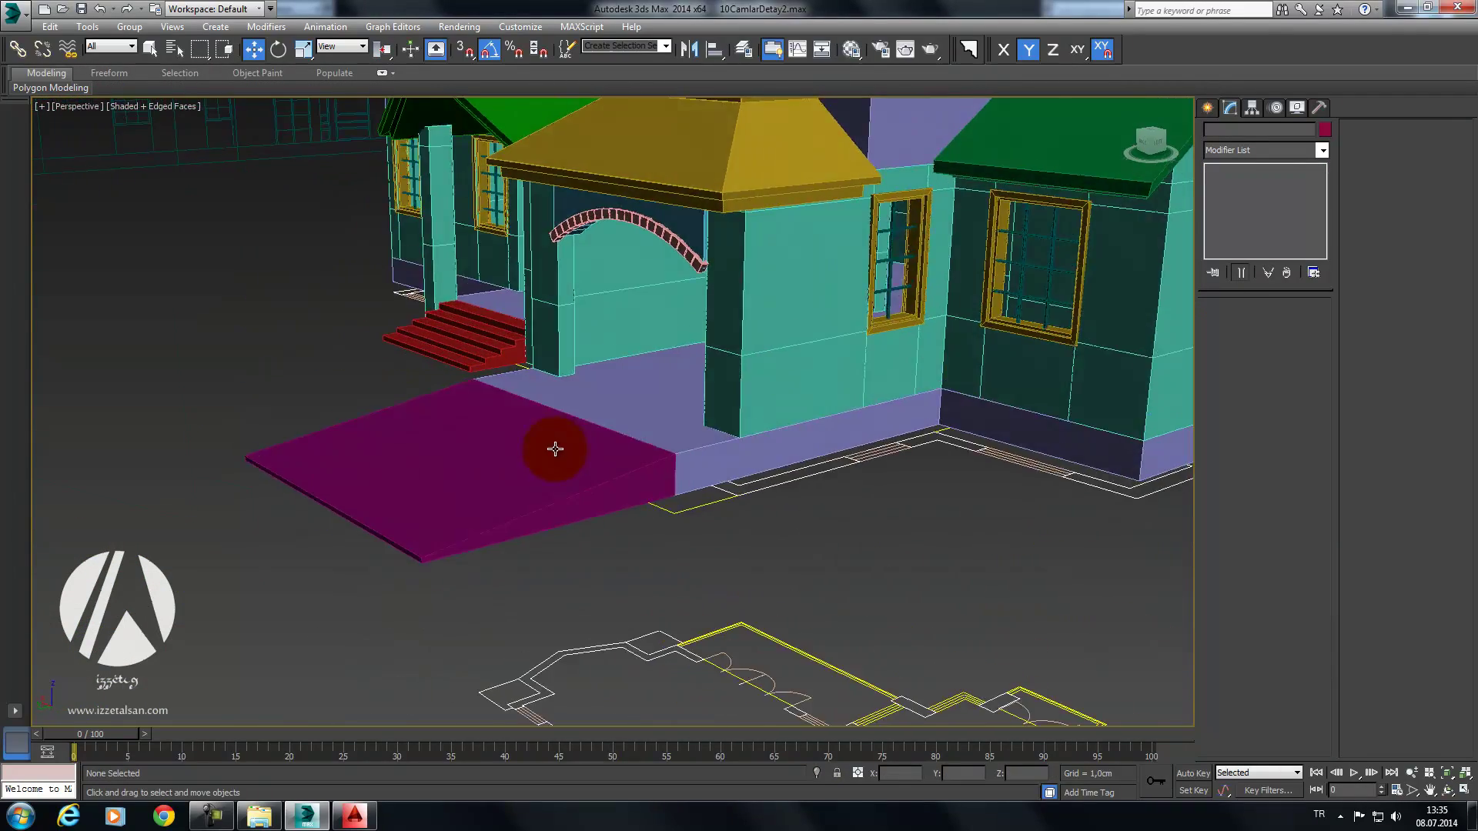
scroll(647, 457, up, 5)
scroll(647, 457, down, 3)
scroll(611, 495, down, 2)
alt+middle_drag(765, 403, 706, 405)
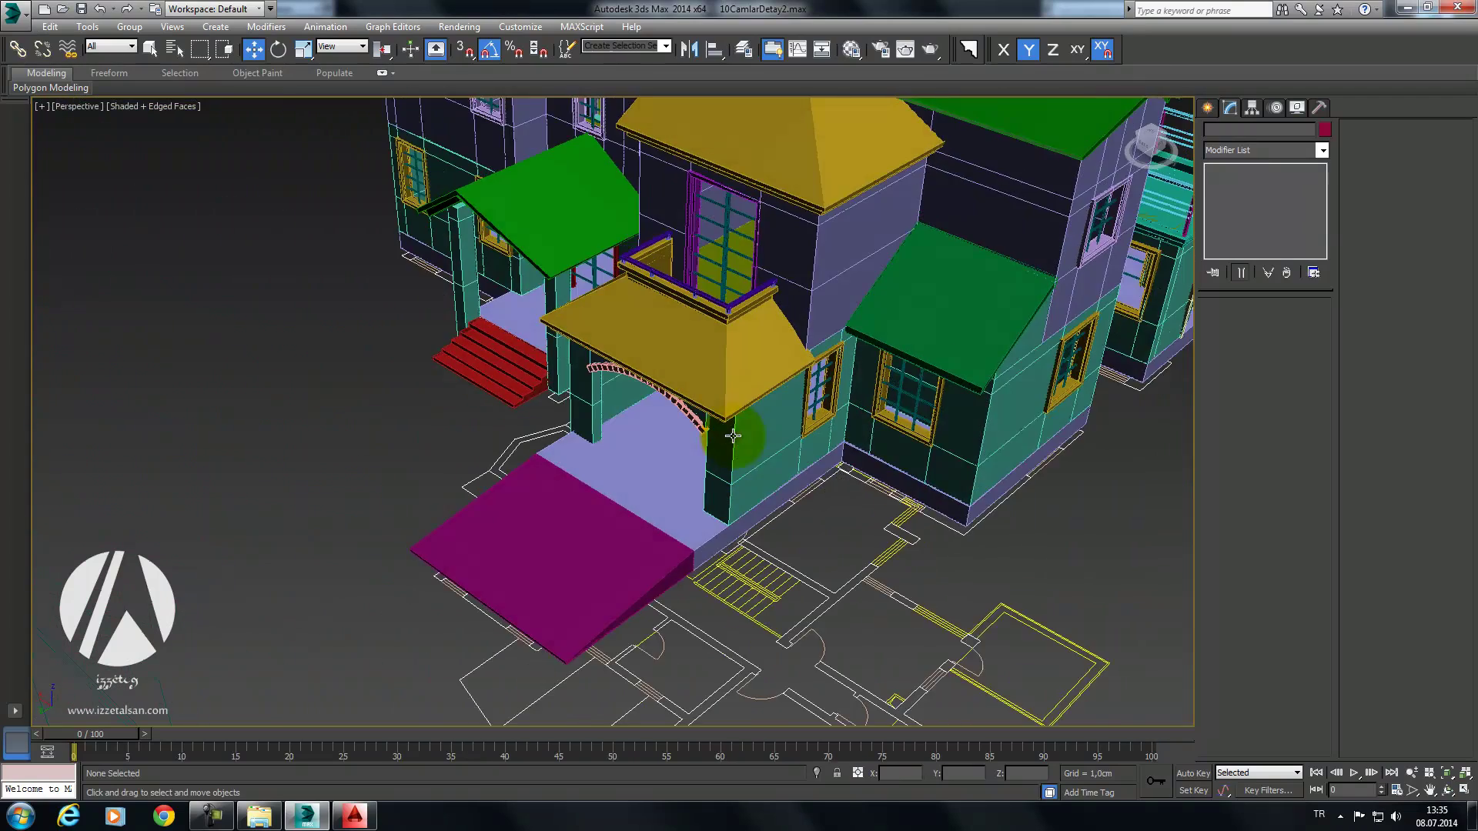
scroll(705, 404, up, 5)
scroll(706, 404, up, 3)
scroll(686, 419, up, 1)
Step: Select zeminKat plus the brick arch and bring up the quad menu
click(705, 381)
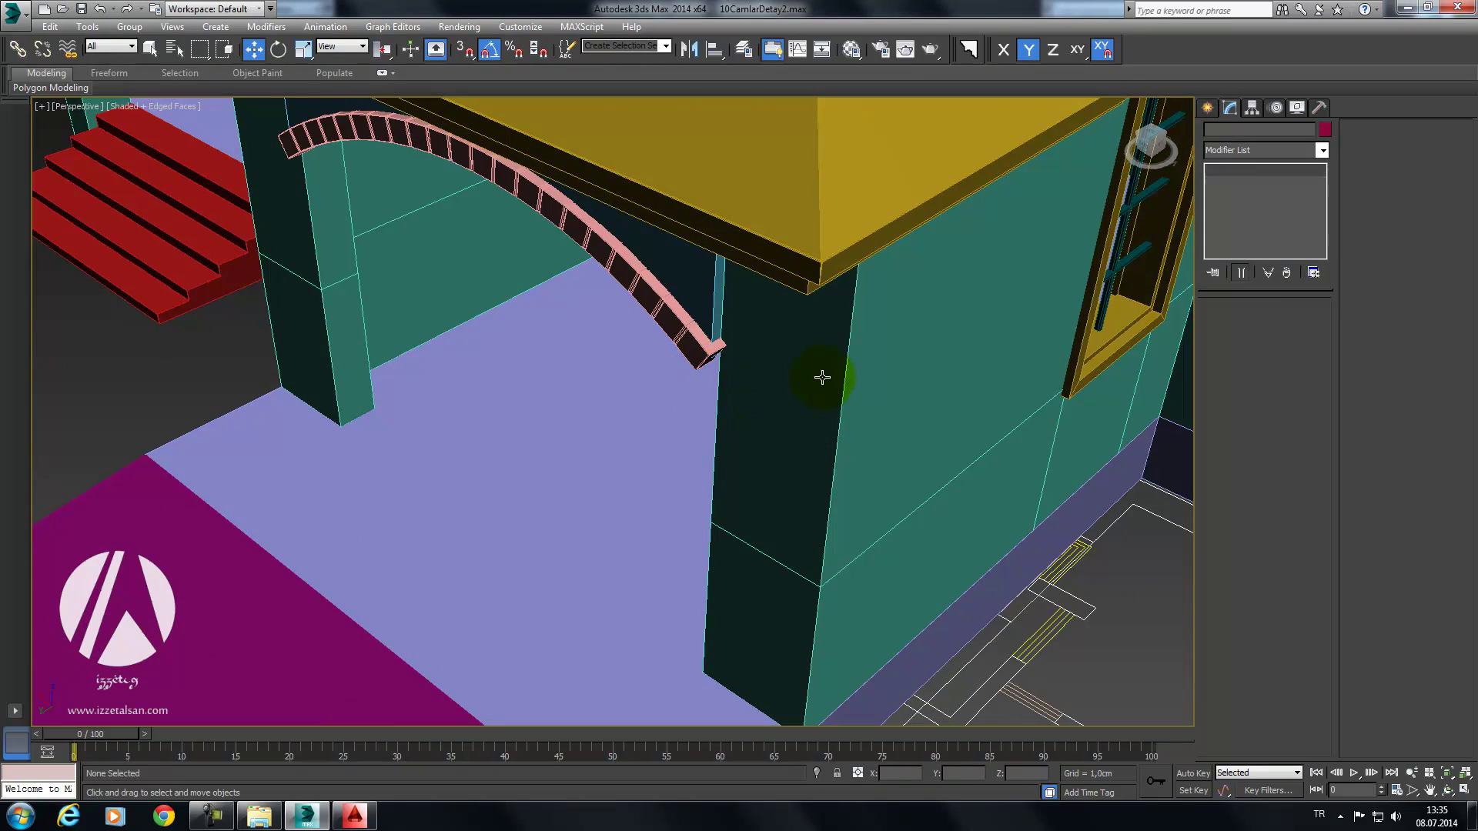
ctrl+click(672, 312)
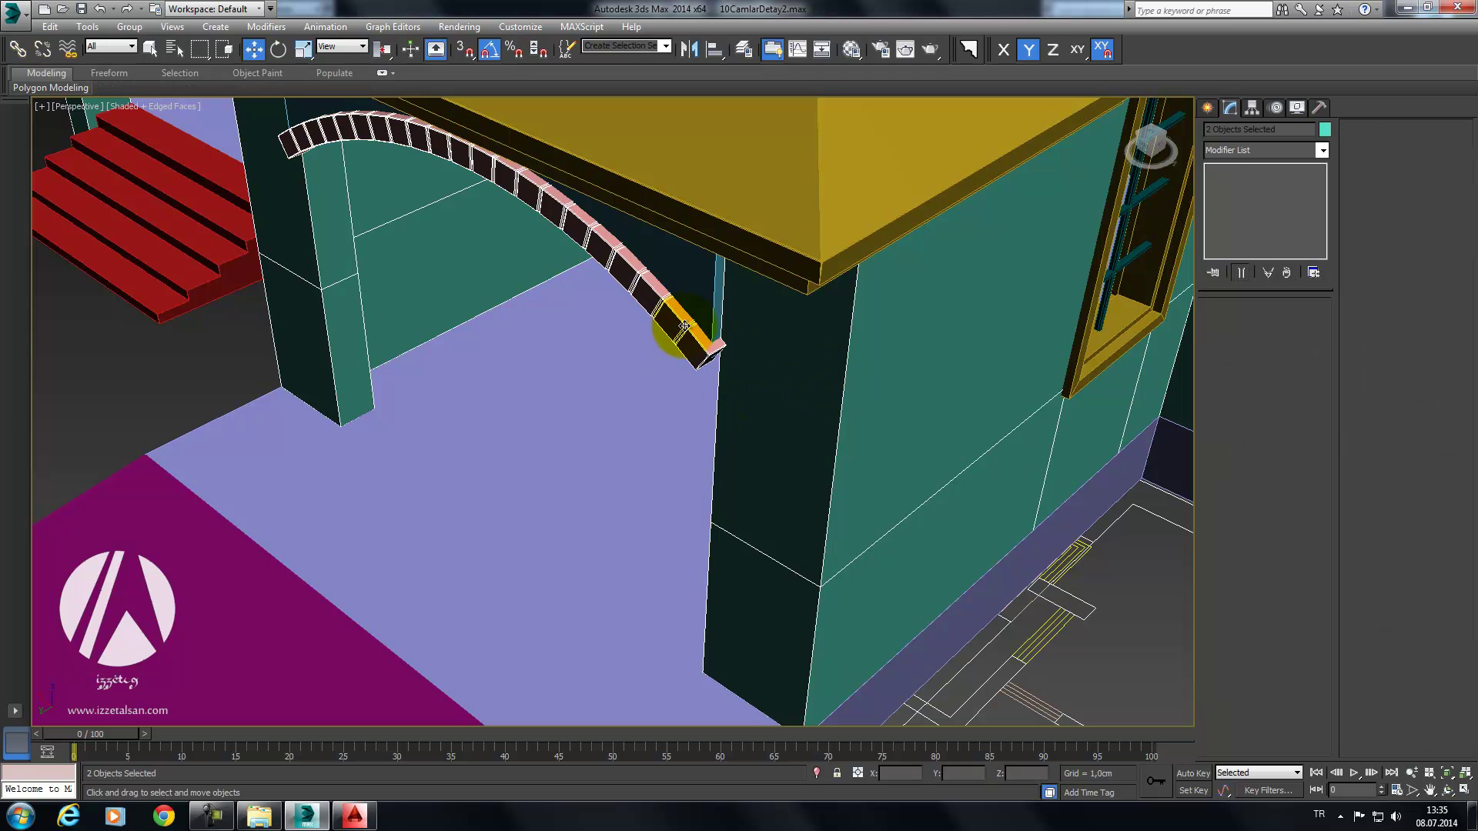
right_click(684, 326)
Step: Isolate the walls and arch, fitting them in the Front and Left views
click(728, 191)
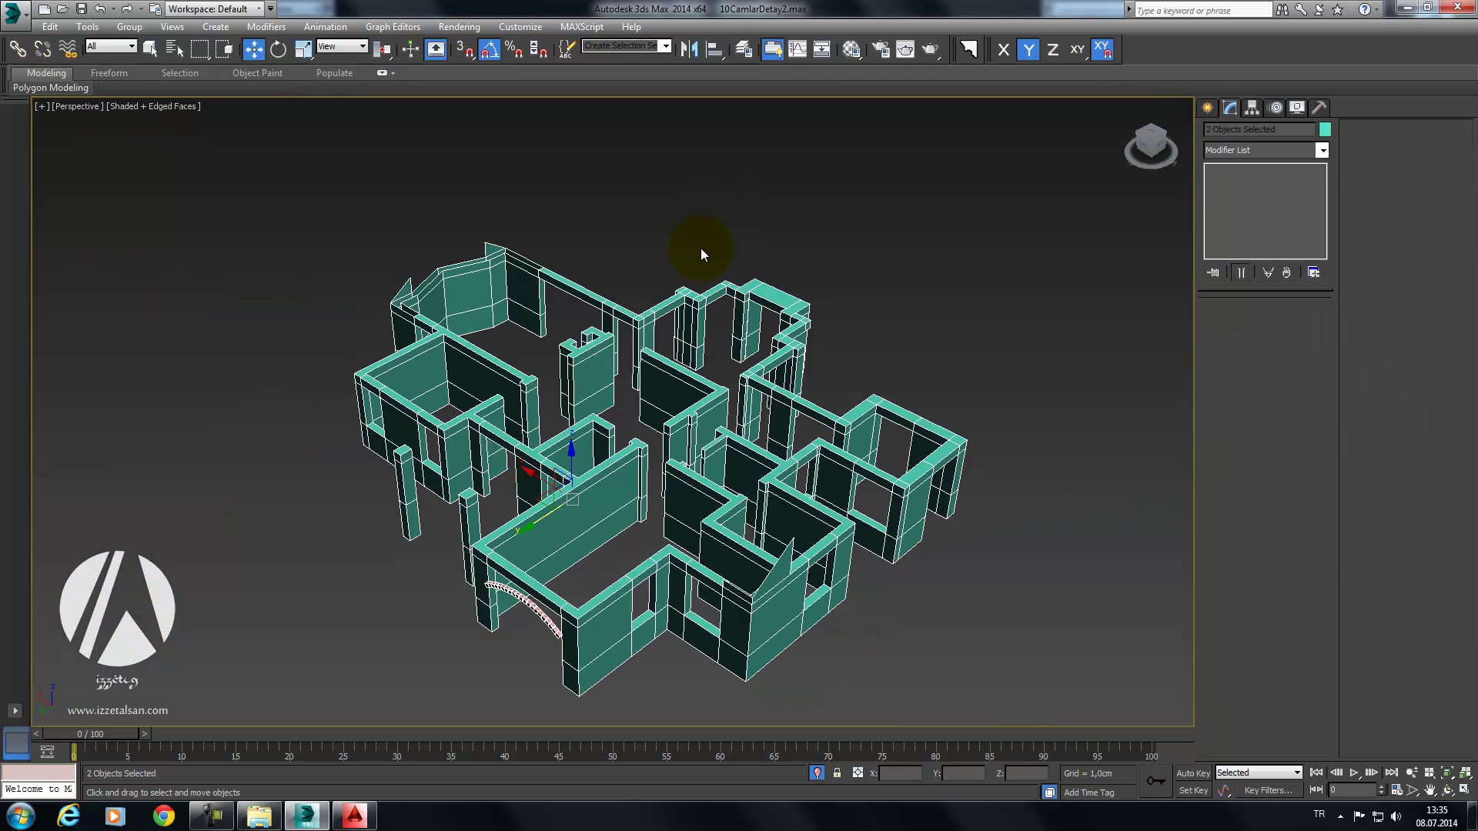
key(f)
key(z)
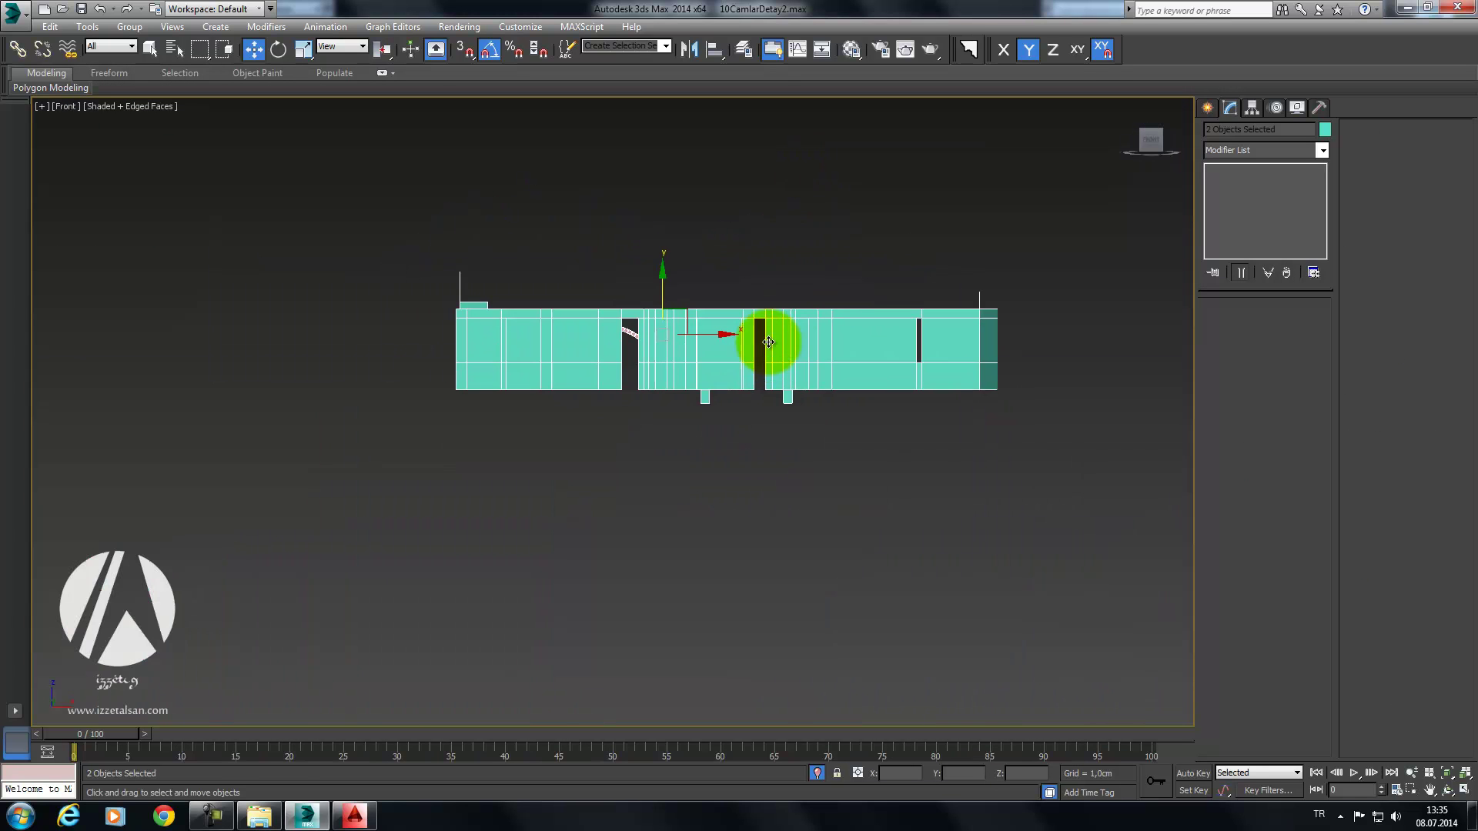
key(l)
key(z)
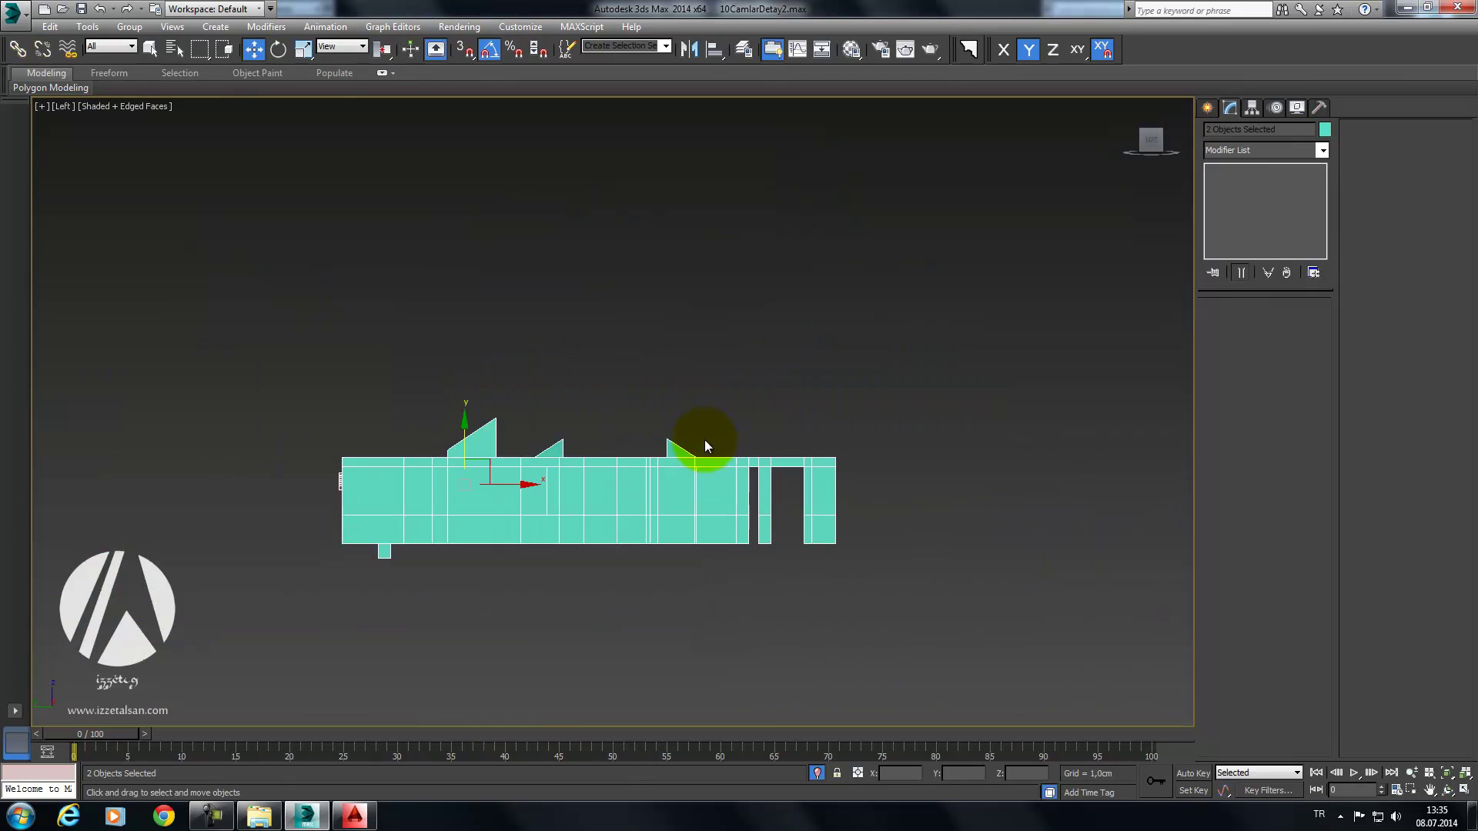
scroll(858, 356, up, 3)
scroll(844, 356, up, 3)
scroll(871, 324, up, 6)
scroll(857, 324, up, 1)
Step: Shift Shape013 slightly along X in the Left view
key(F3)
click(762, 369)
key(F3)
click(801, 308)
drag(853, 247, 865, 252)
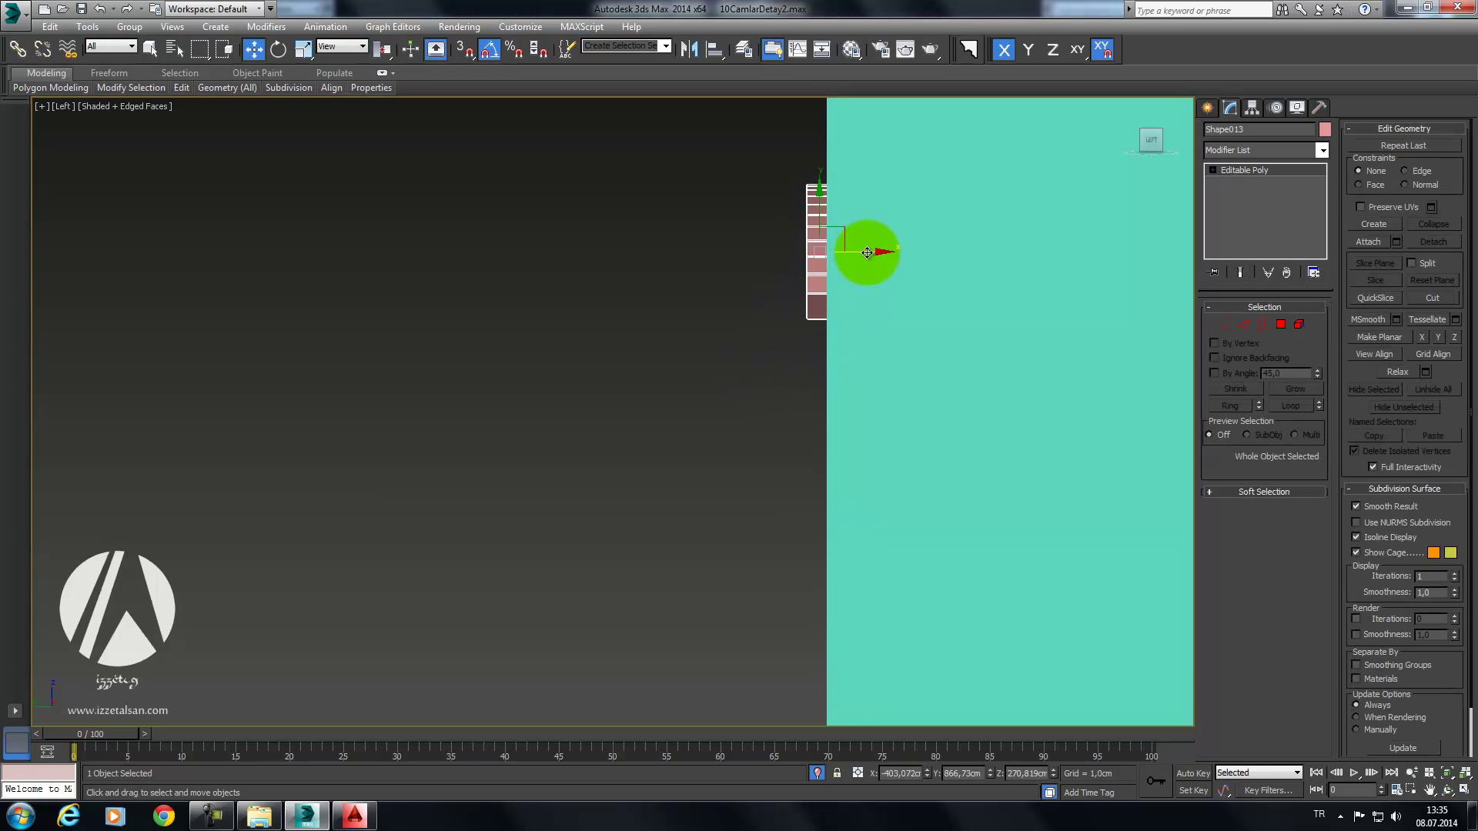
click(950, 290)
middle_drag(950, 290, 937, 303)
Step: Activate the Line spline tool with the Left view in wireframe
key(F3)
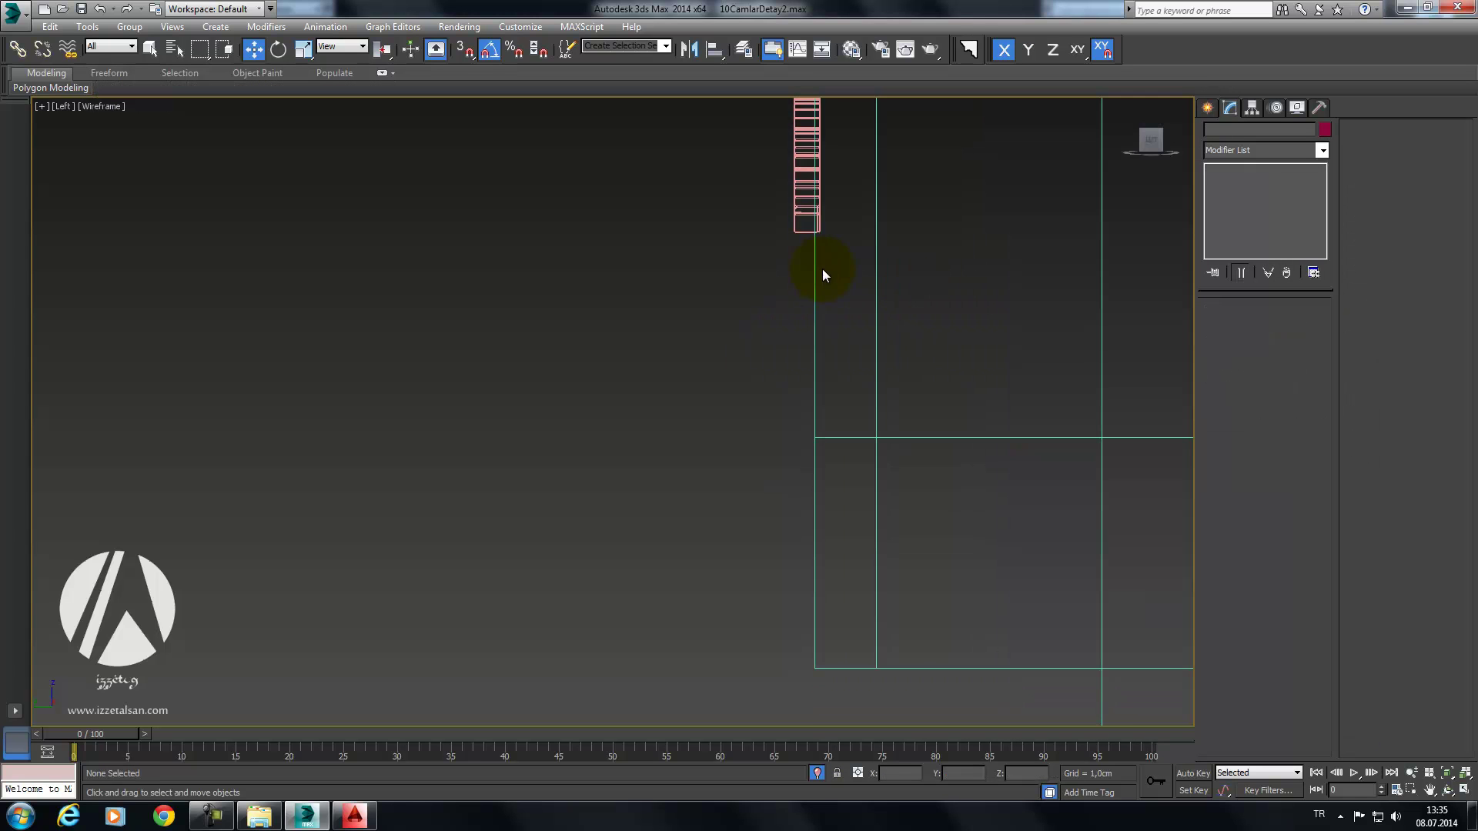
click(1207, 107)
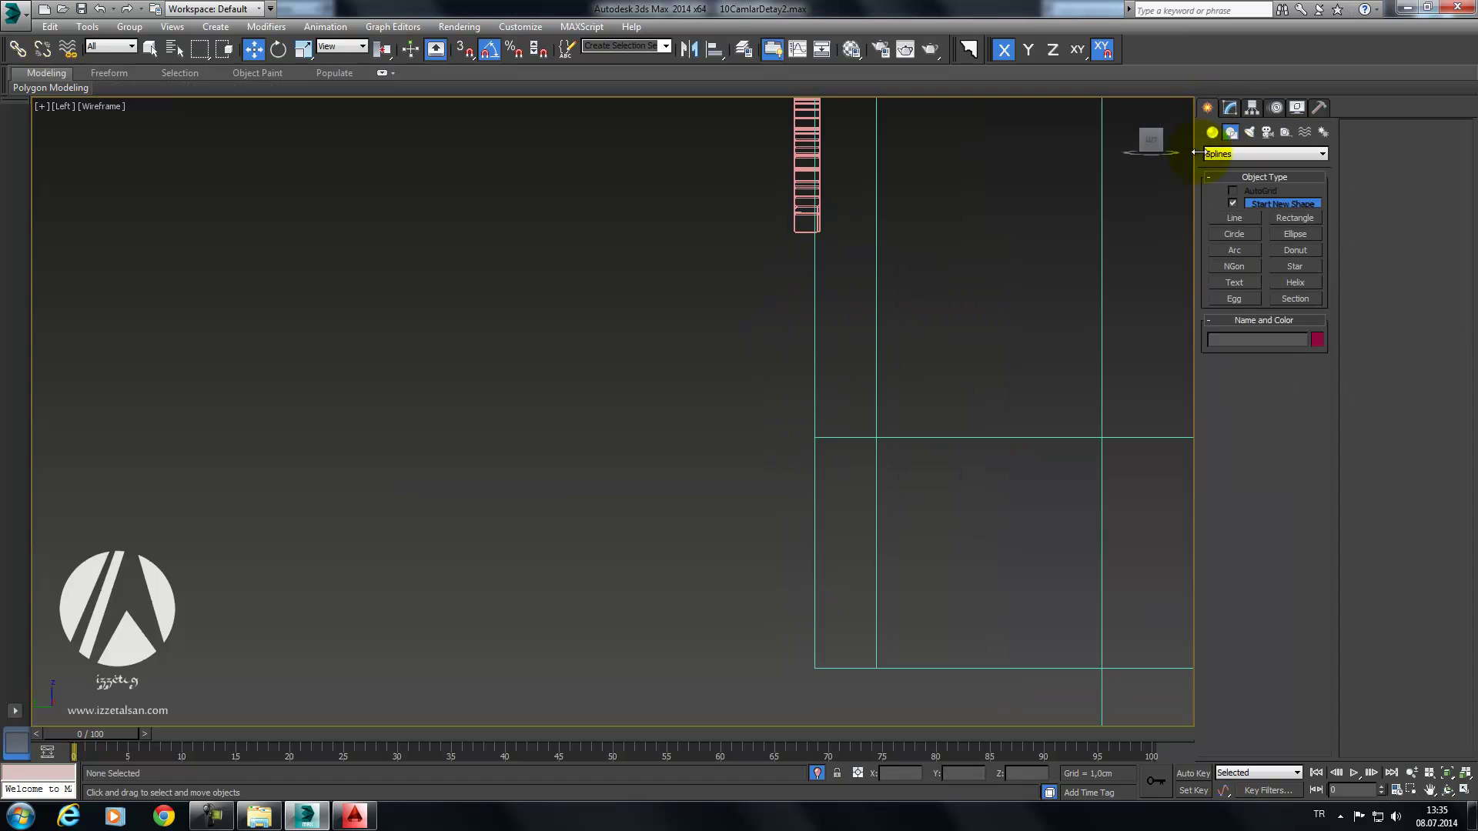
middle_drag(1040, 244, 1006, 254)
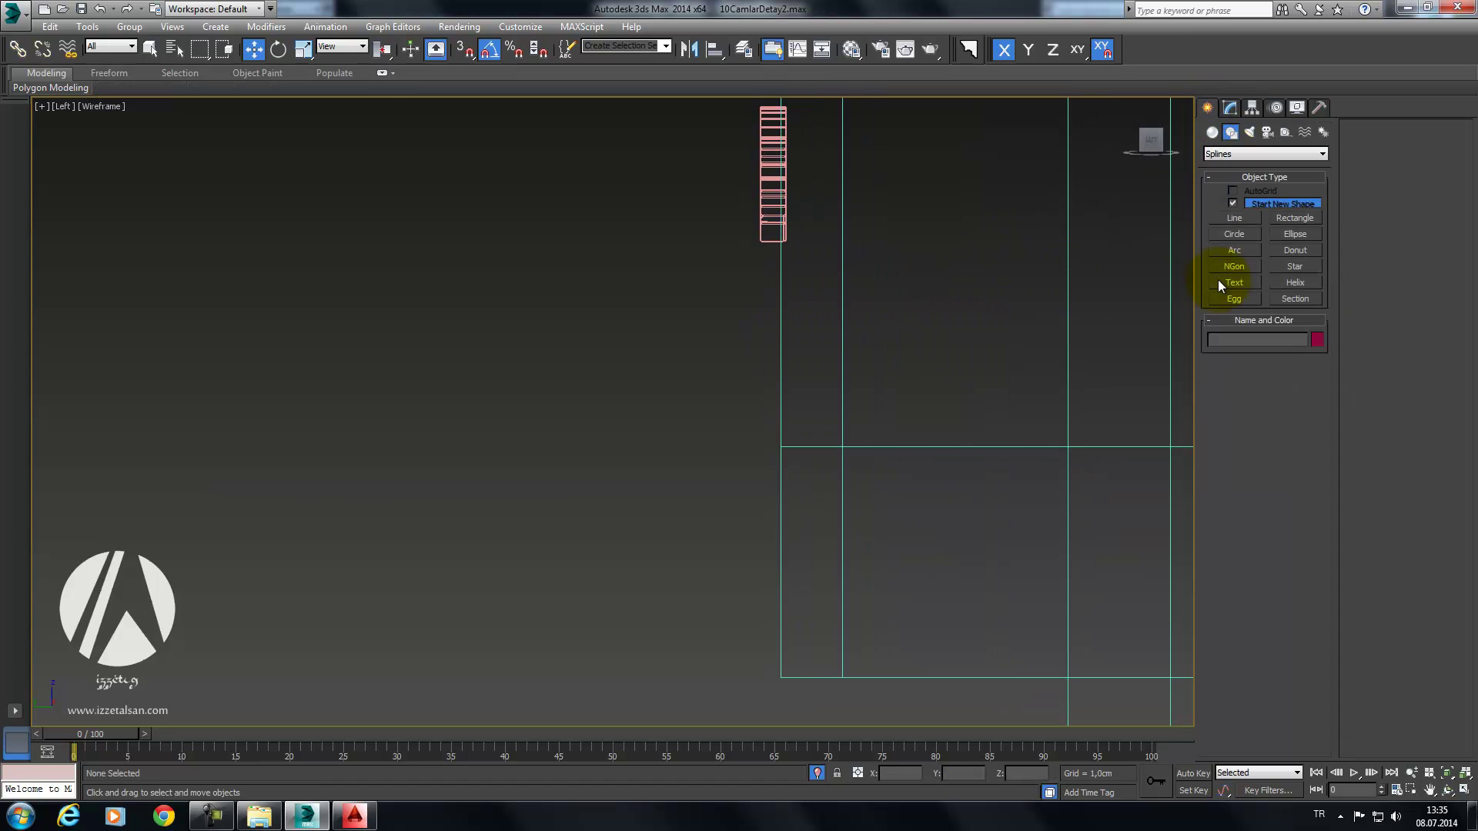
click(1234, 218)
mouse_move(765, 329)
middle_down()
mouse_move(778, 313)
mouse_move(723, 334)
middle_up()
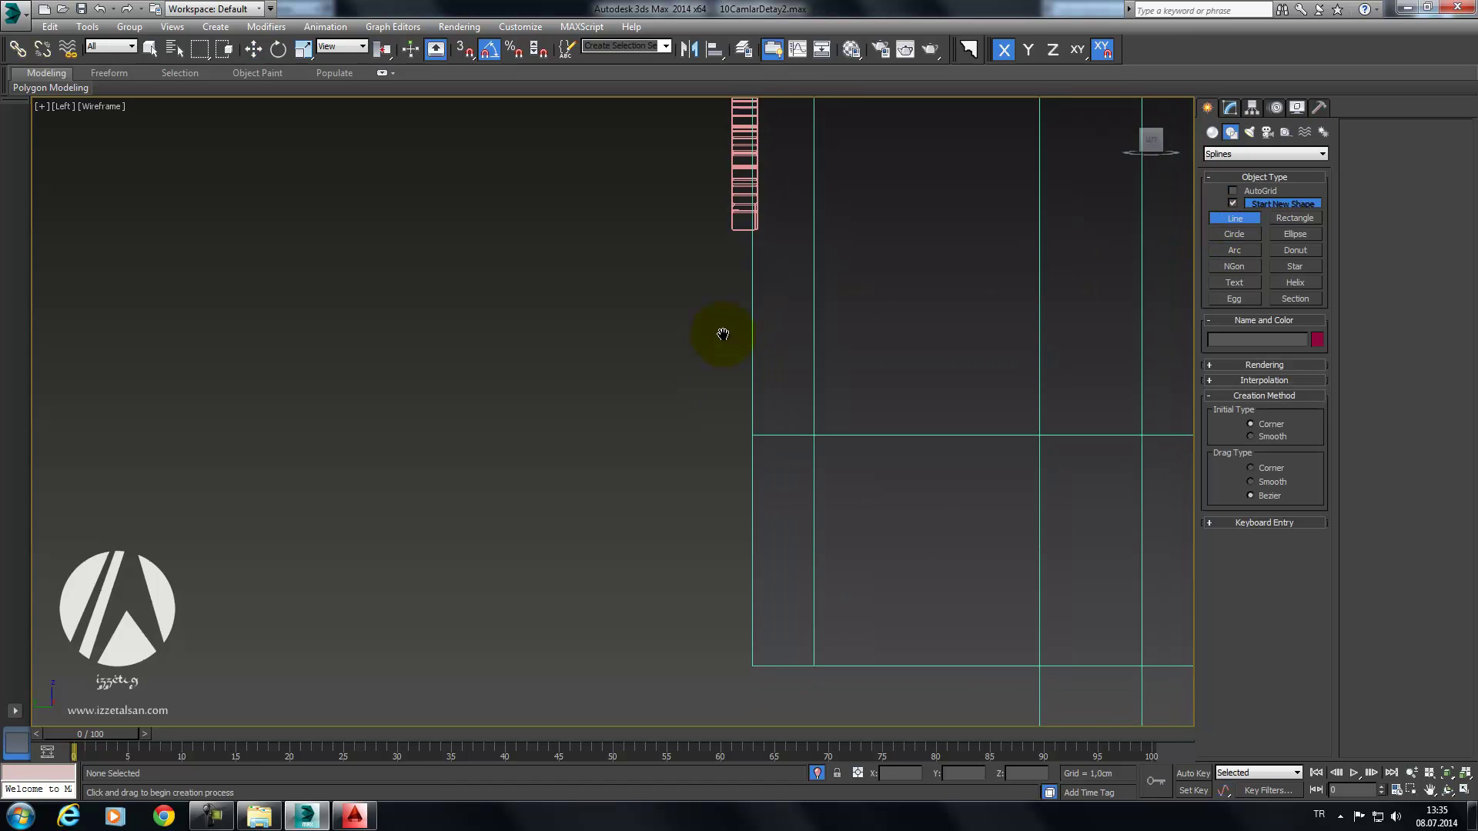
scroll(747, 301, up, 2)
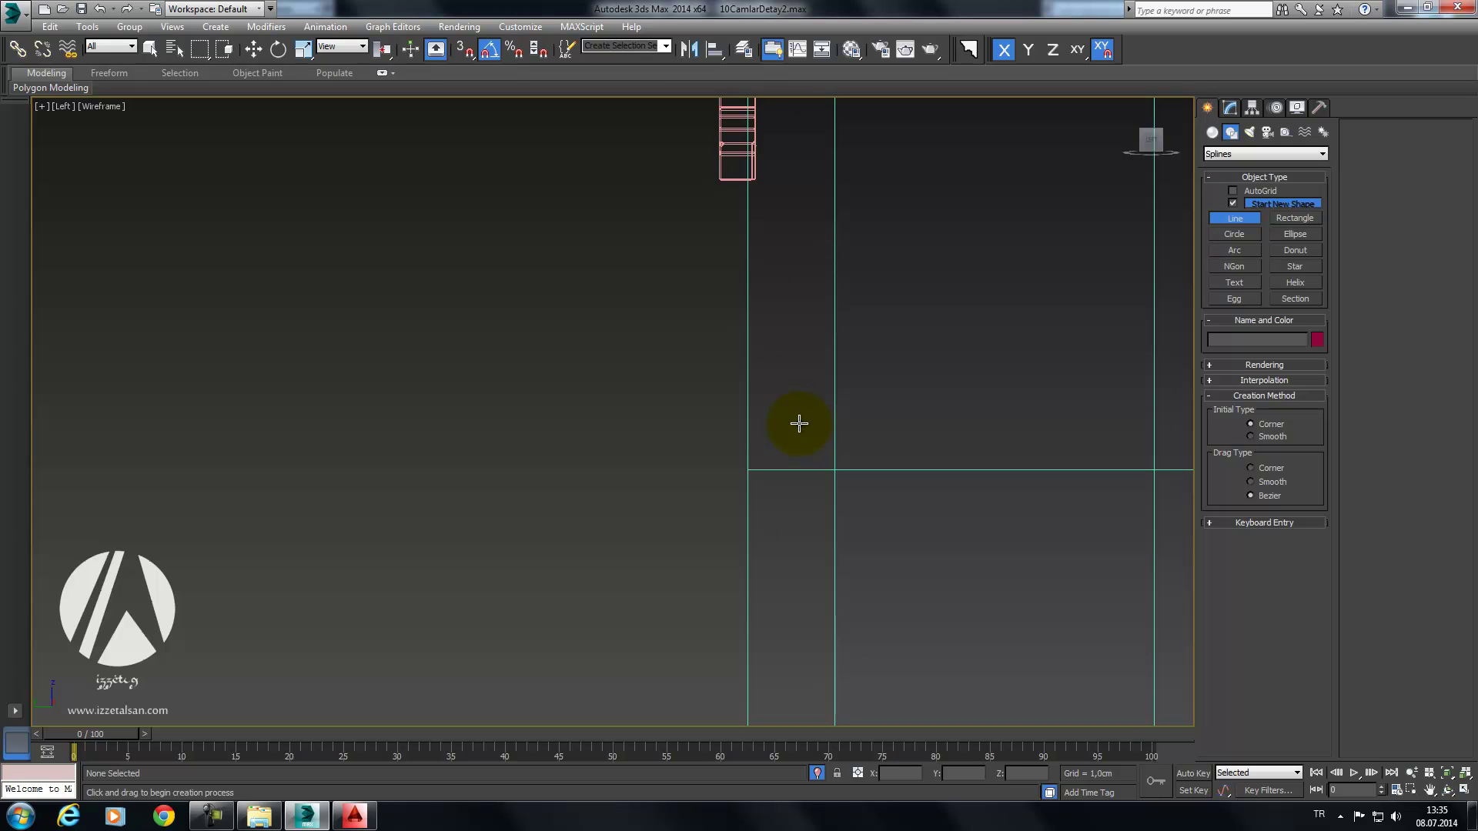
mouse_move(801, 414)
middle_down()
mouse_move(839, 370)
mouse_move(1029, 442)
mouse_move(1056, 518)
middle_up()
scroll(841, 375, down, 3)
Step: Return to a shaded Perspective view and orbit around the isolated walls
key(p)
key(F3)
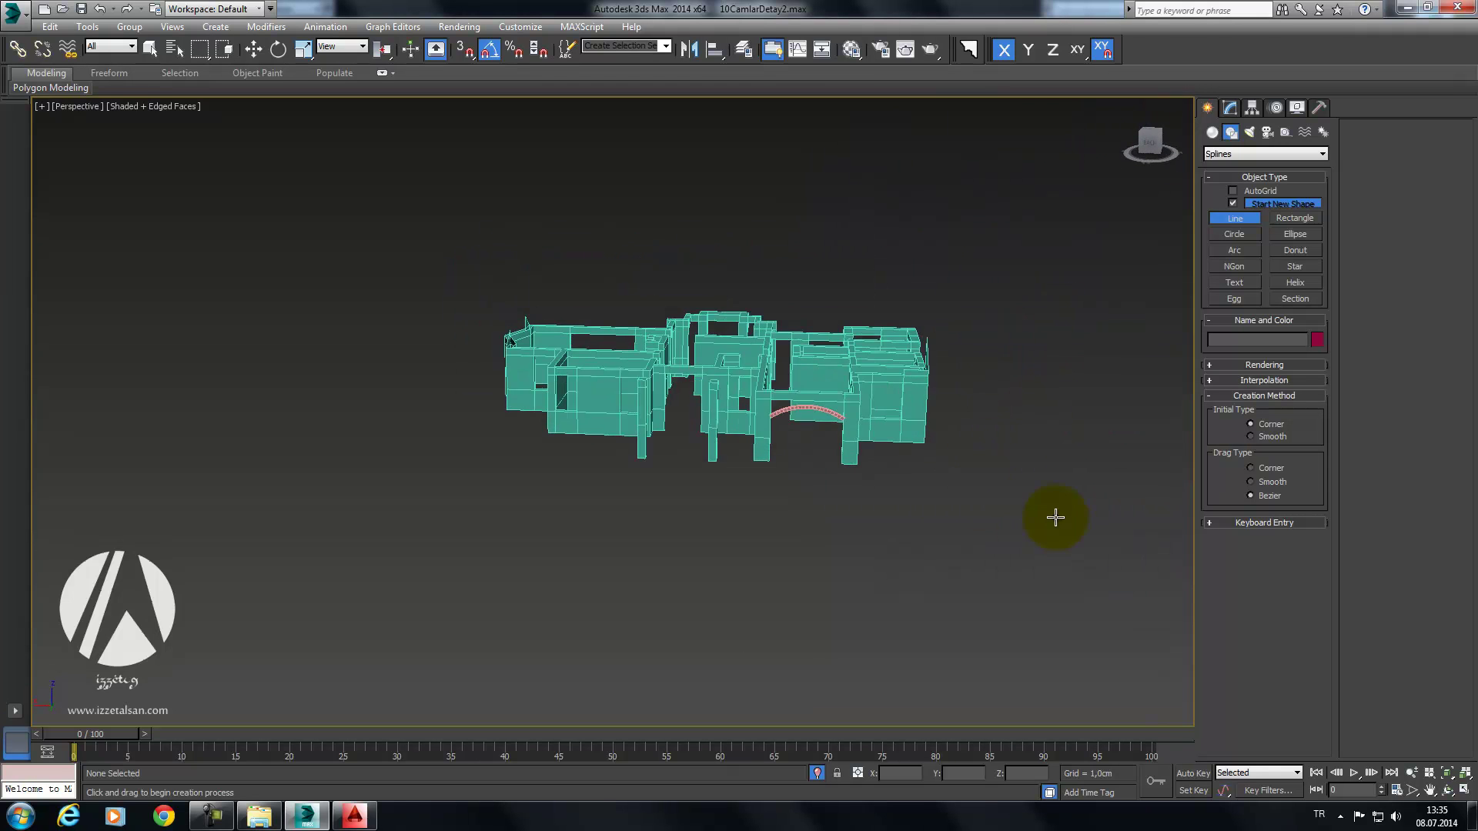
scroll(929, 477, up, 5)
alt+middle_drag(929, 476, 1114, 448)
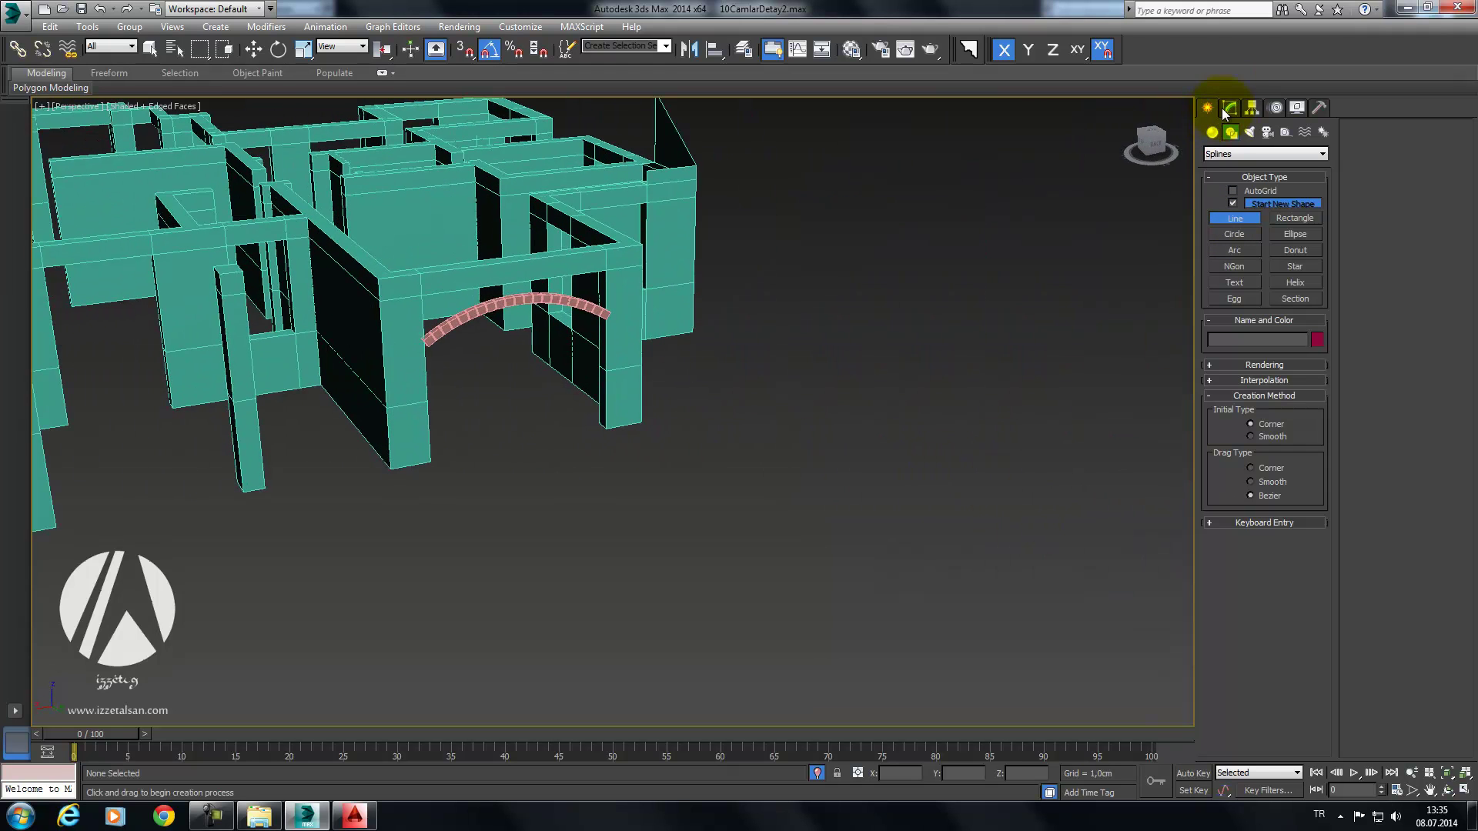
Step: Create a box slab about 30.6 cm high below the walls
click(1213, 131)
click(1242, 215)
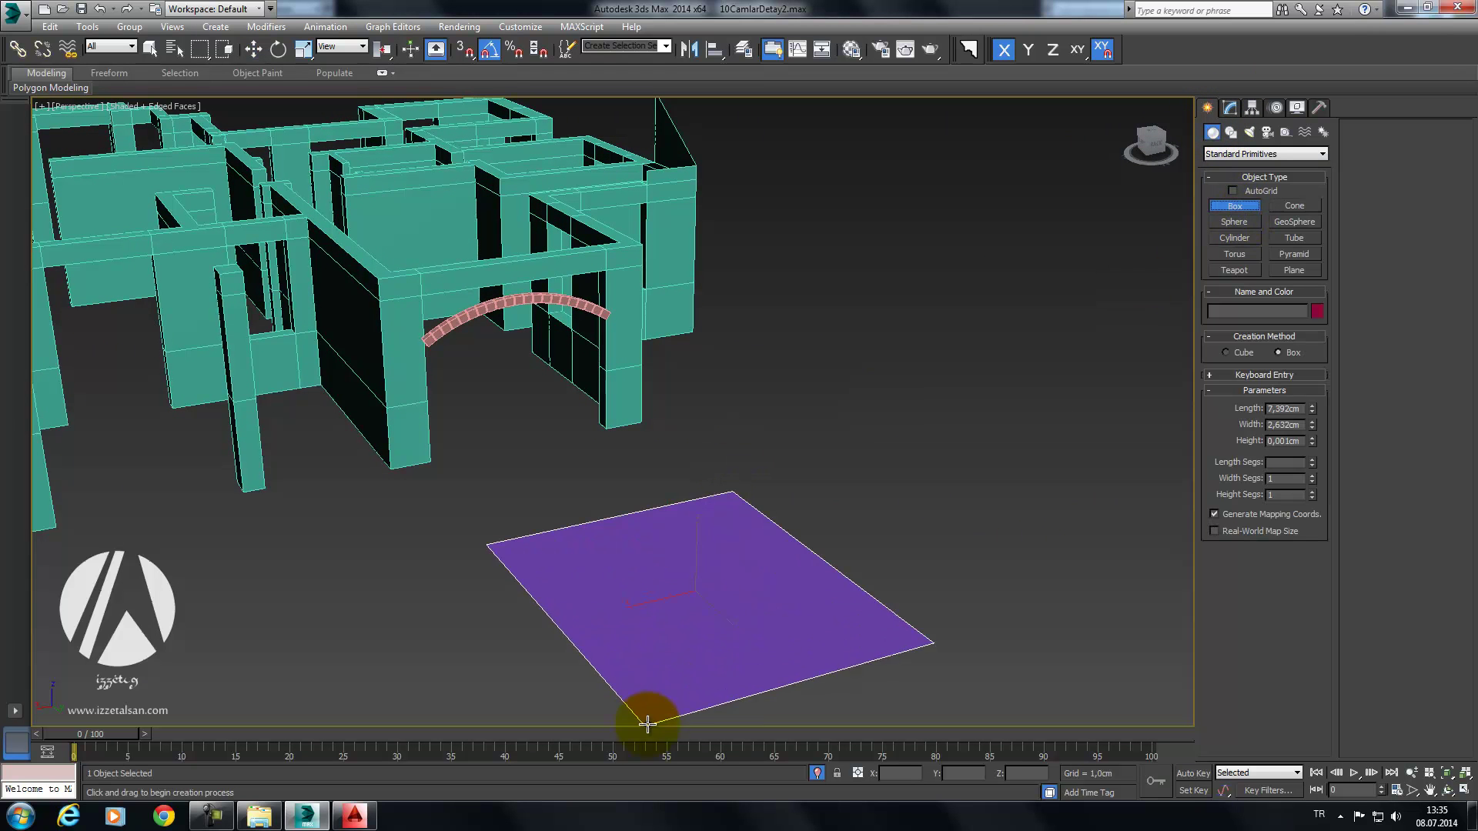
drag(731, 484, 501, 737)
click(508, 728)
click(512, 703)
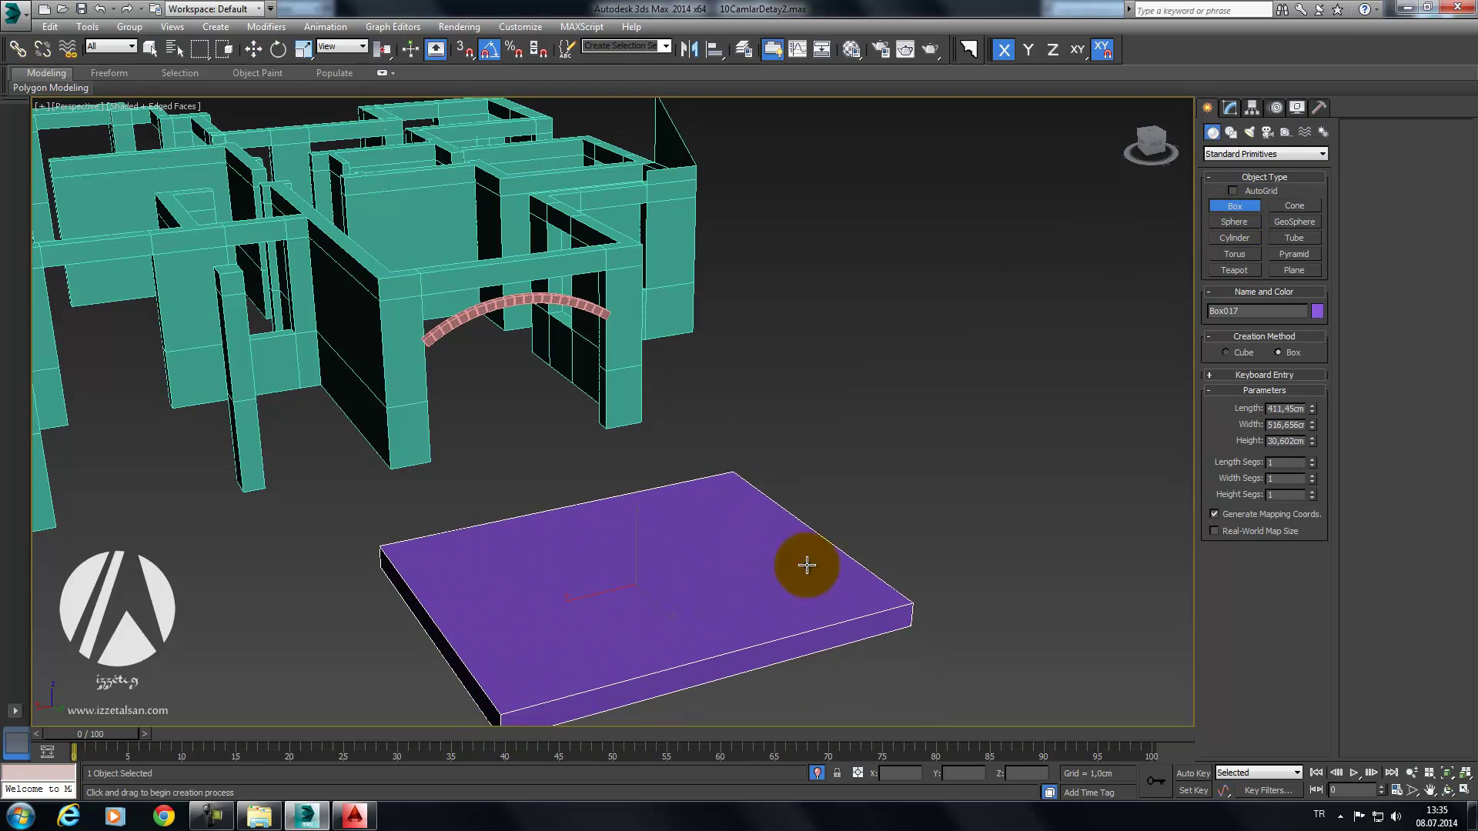
middle_drag(806, 565, 858, 440)
Step: Convert the box into an Editable Poly
click(1235, 109)
right_click(1258, 222)
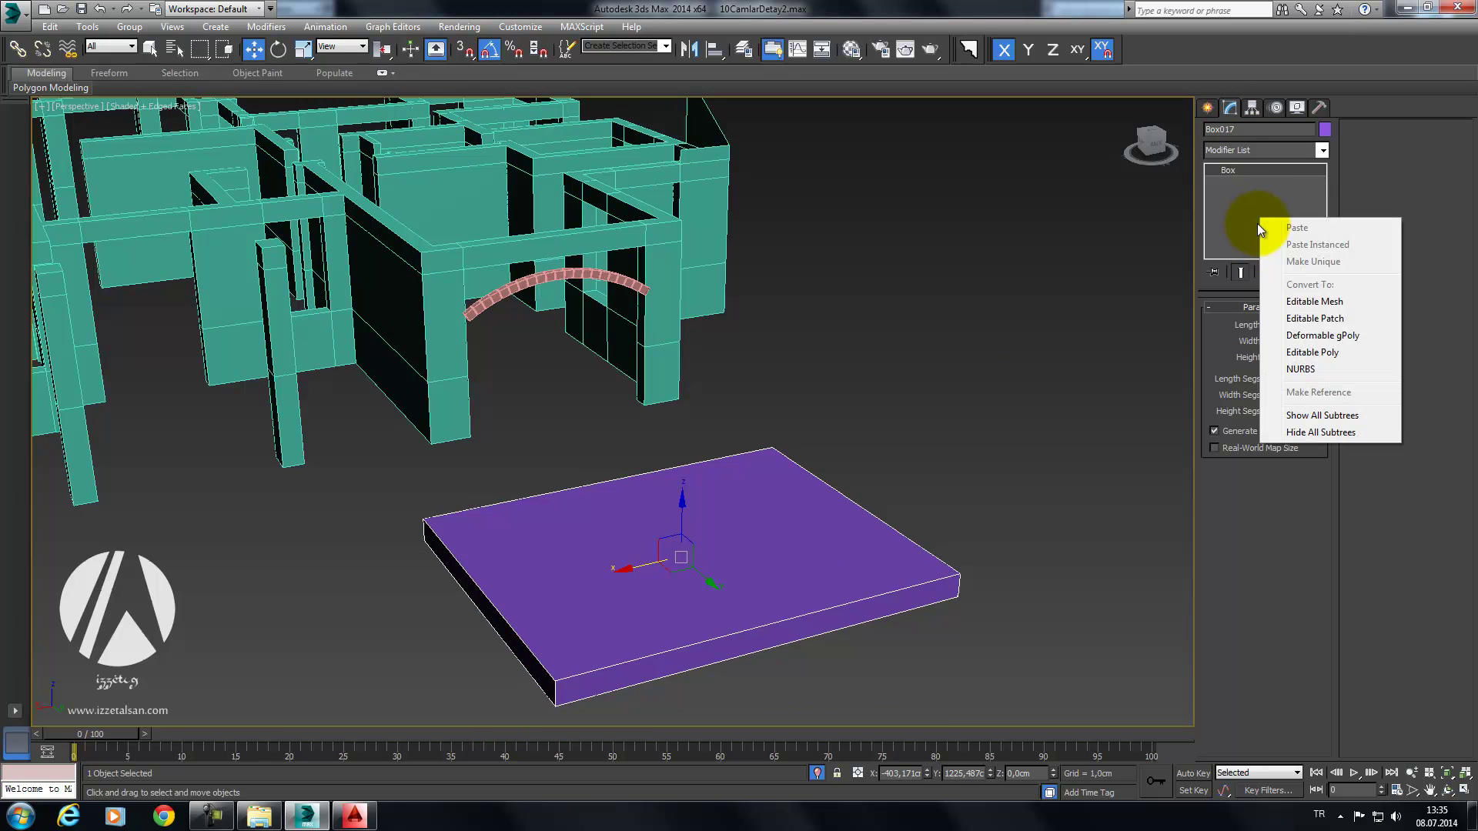
click(1301, 353)
drag(1300, 352, 1277, 328)
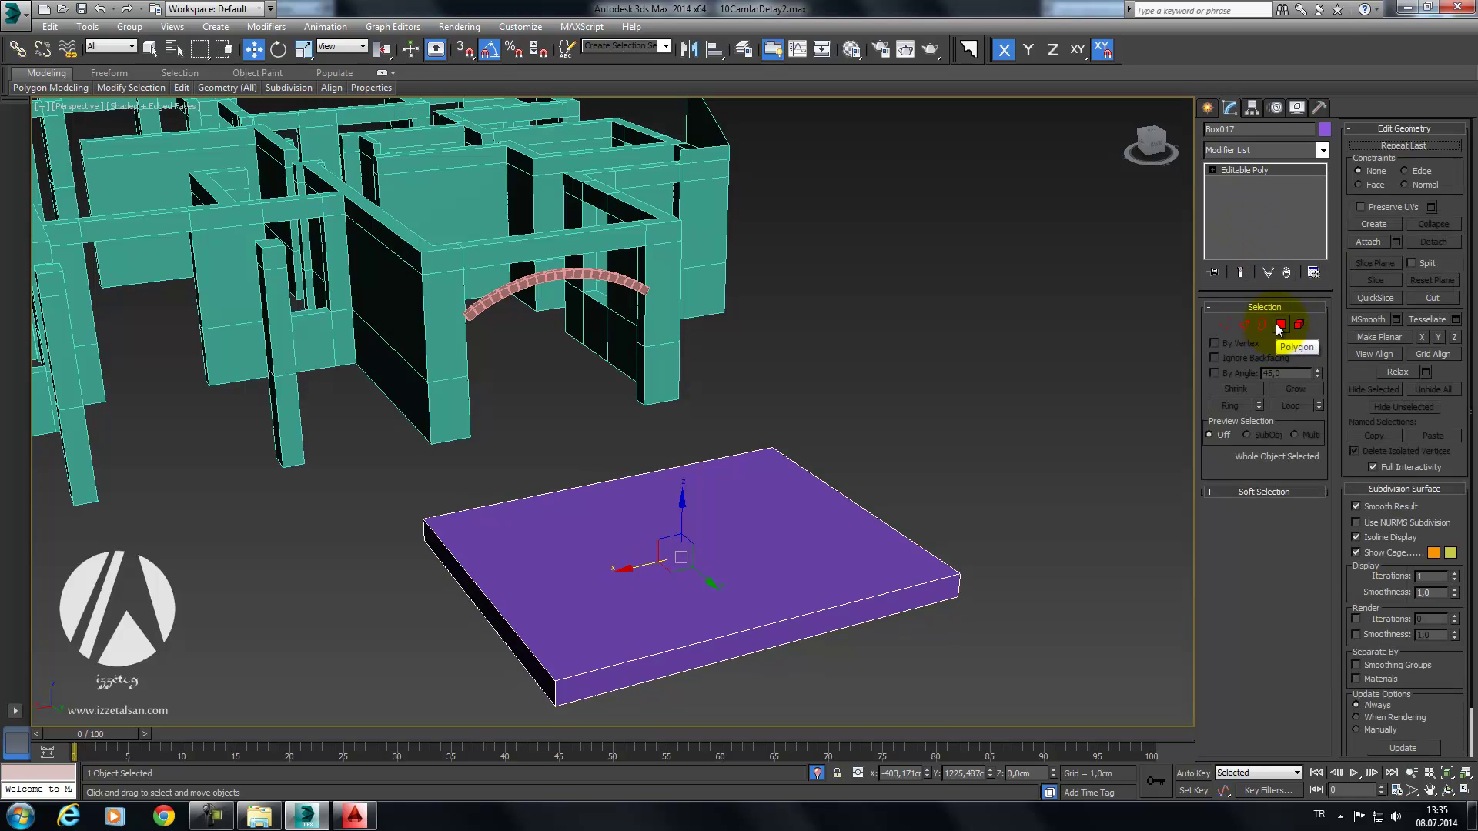
Step: Connect edges in both directions to divide the box top into a 4x4 grid
click(1245, 326)
drag(643, 557, 645, 575)
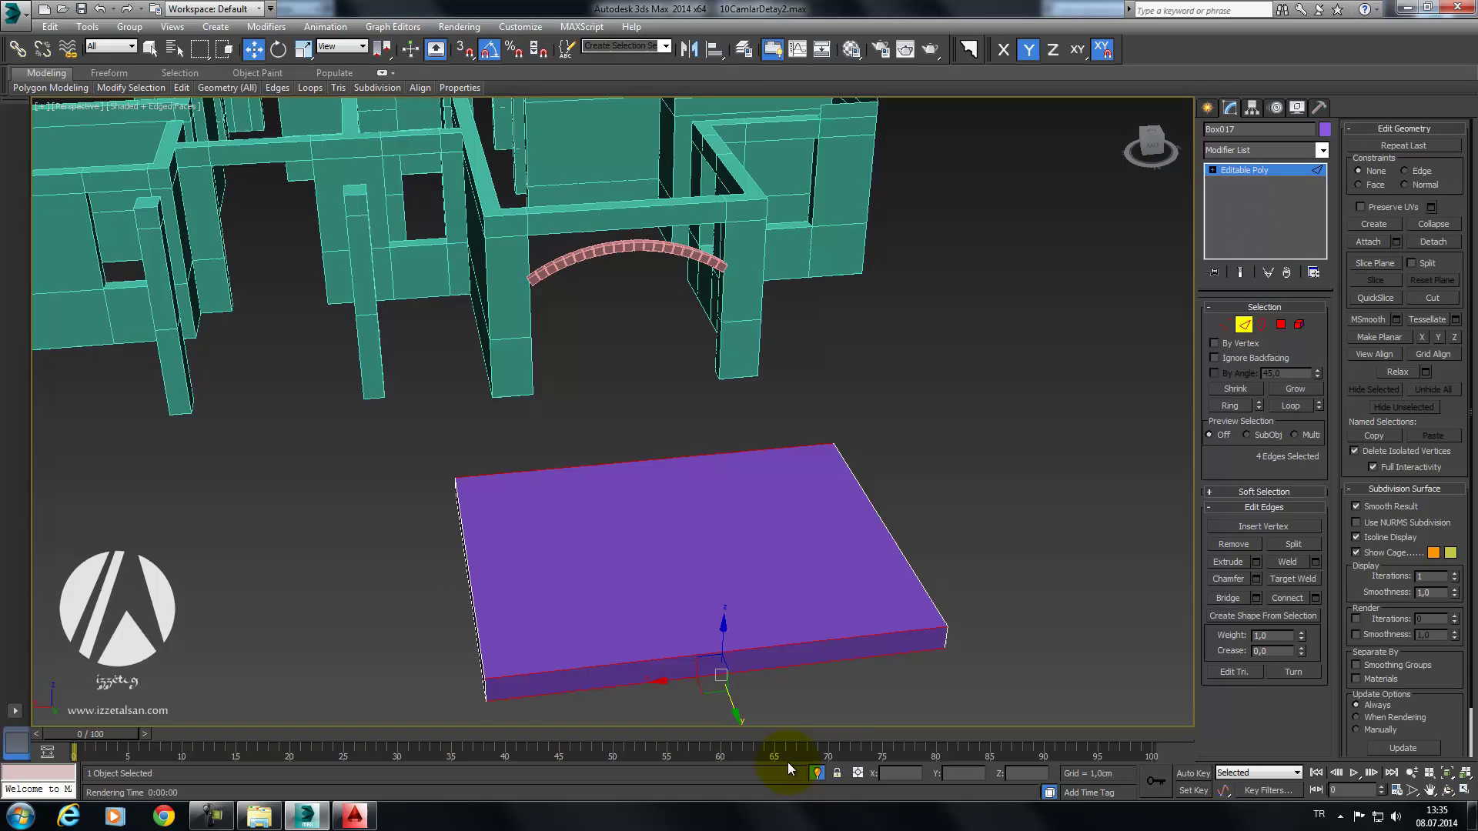
click(1315, 598)
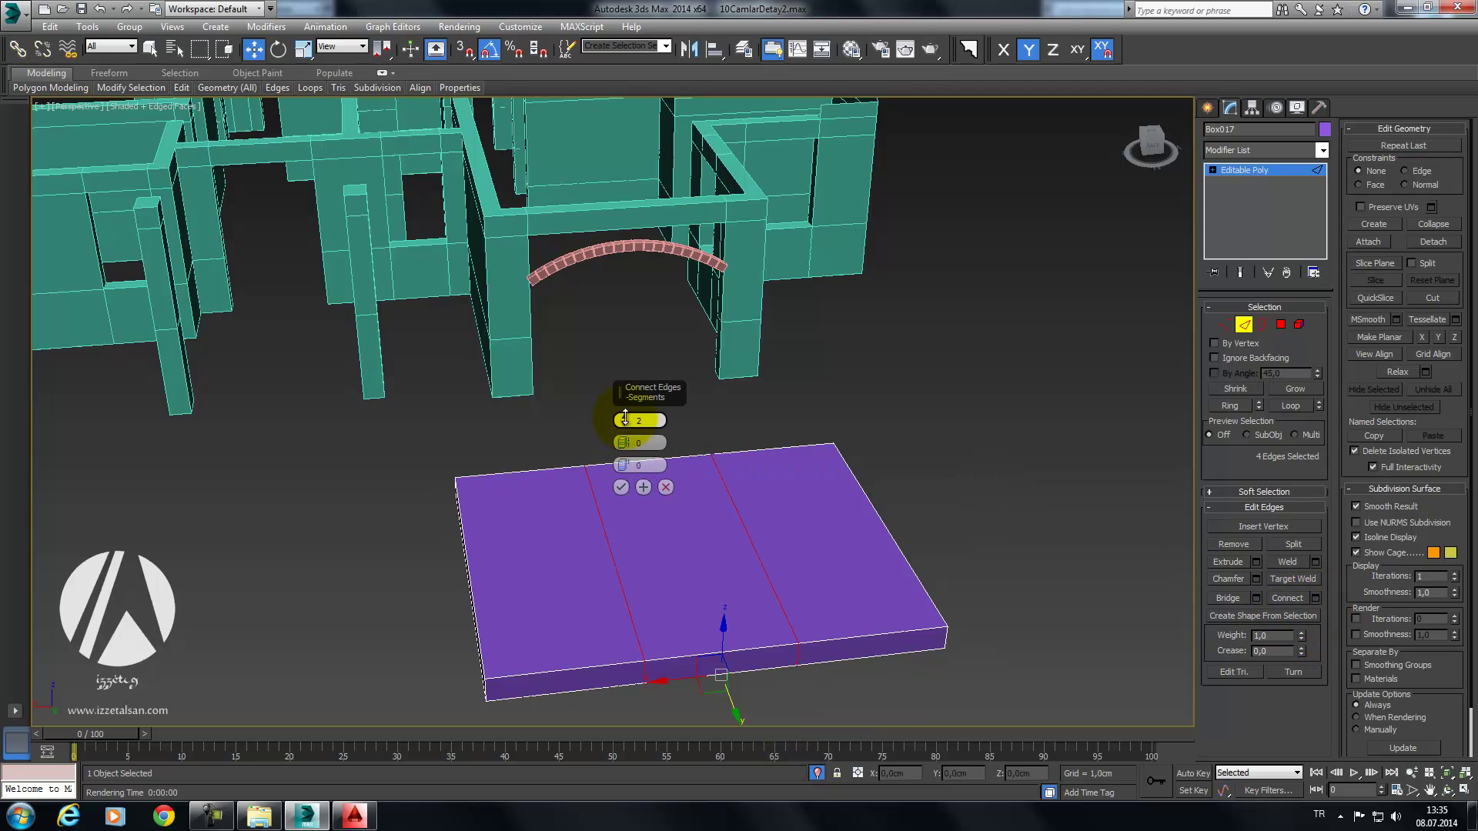
click(620, 487)
mouse_move(617, 488)
alt+middle_down()
mouse_move(741, 494)
mouse_move(707, 431)
mouse_move(742, 800)
alt+middle_up()
click(1287, 598)
alt+middle_drag(872, 514, 970, 462)
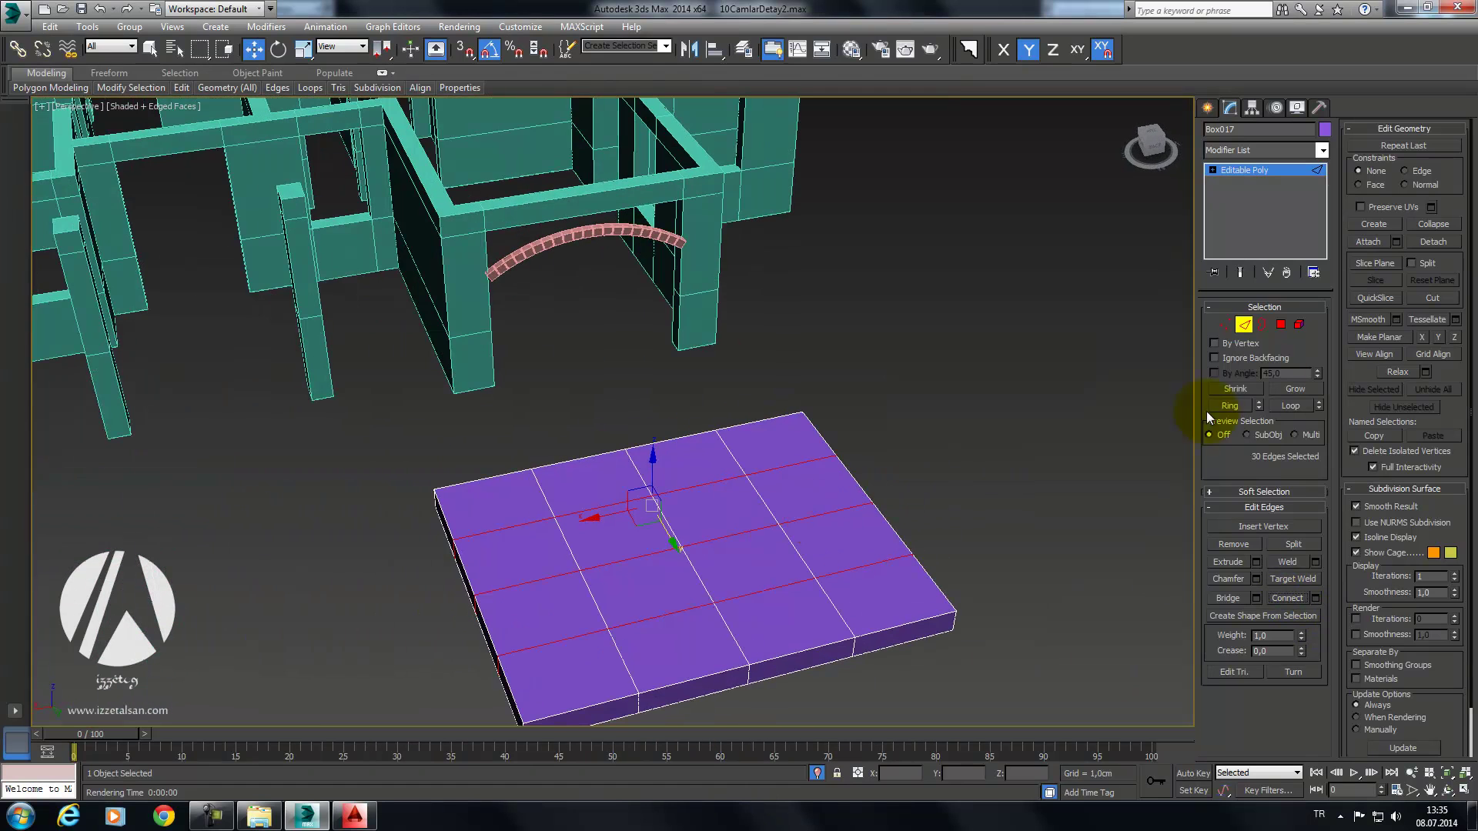
click(1281, 325)
Step: Select all 16 grid cell polygons on the slab top
click(751, 450)
ctrl+click(677, 462)
ctrl+click(611, 489)
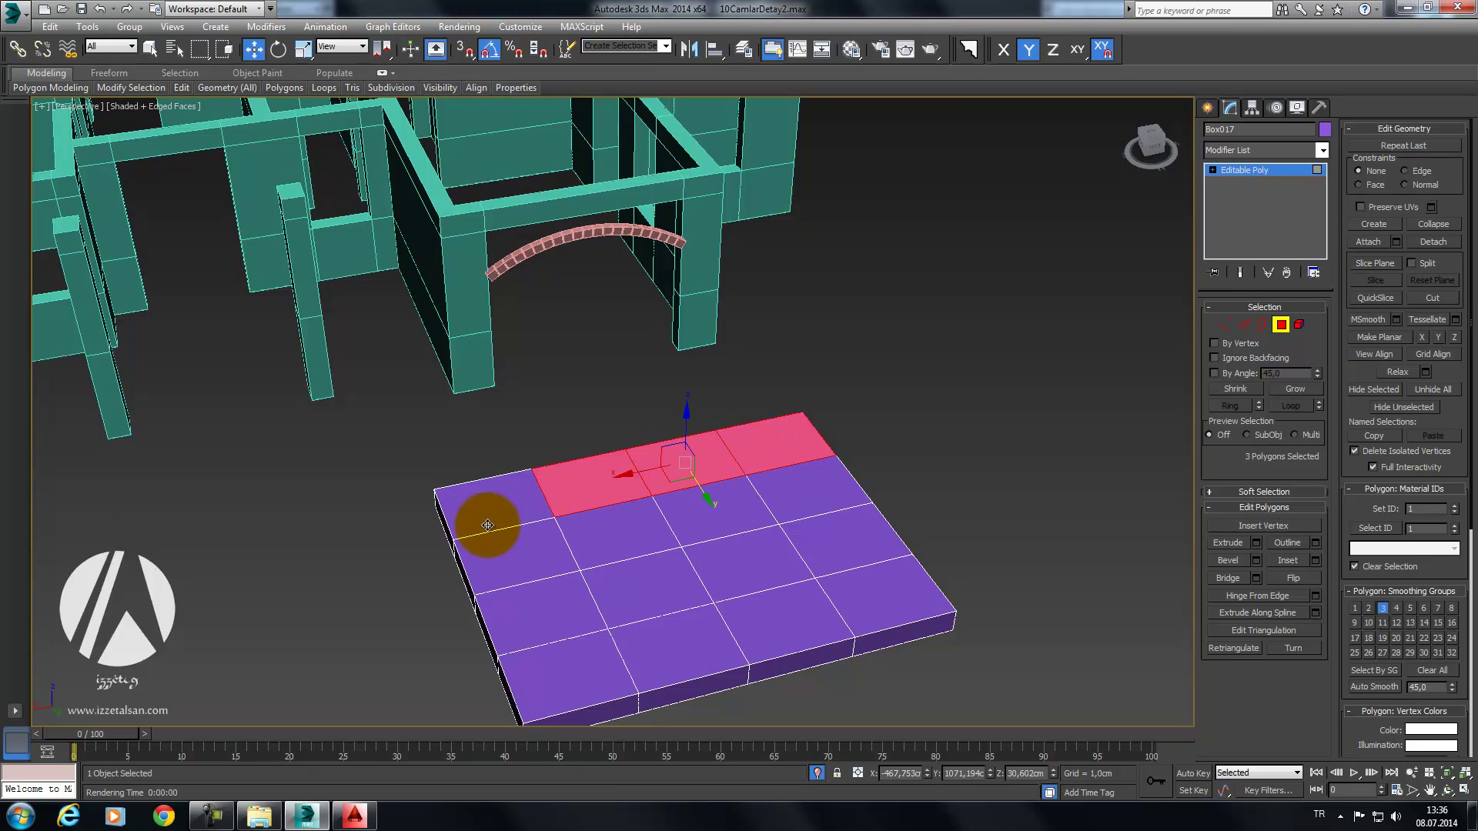
ctrl+click(487, 525)
ctrl+click(544, 561)
ctrl+click(616, 533)
ctrl+click(716, 512)
ctrl+click(785, 488)
ctrl+click(843, 540)
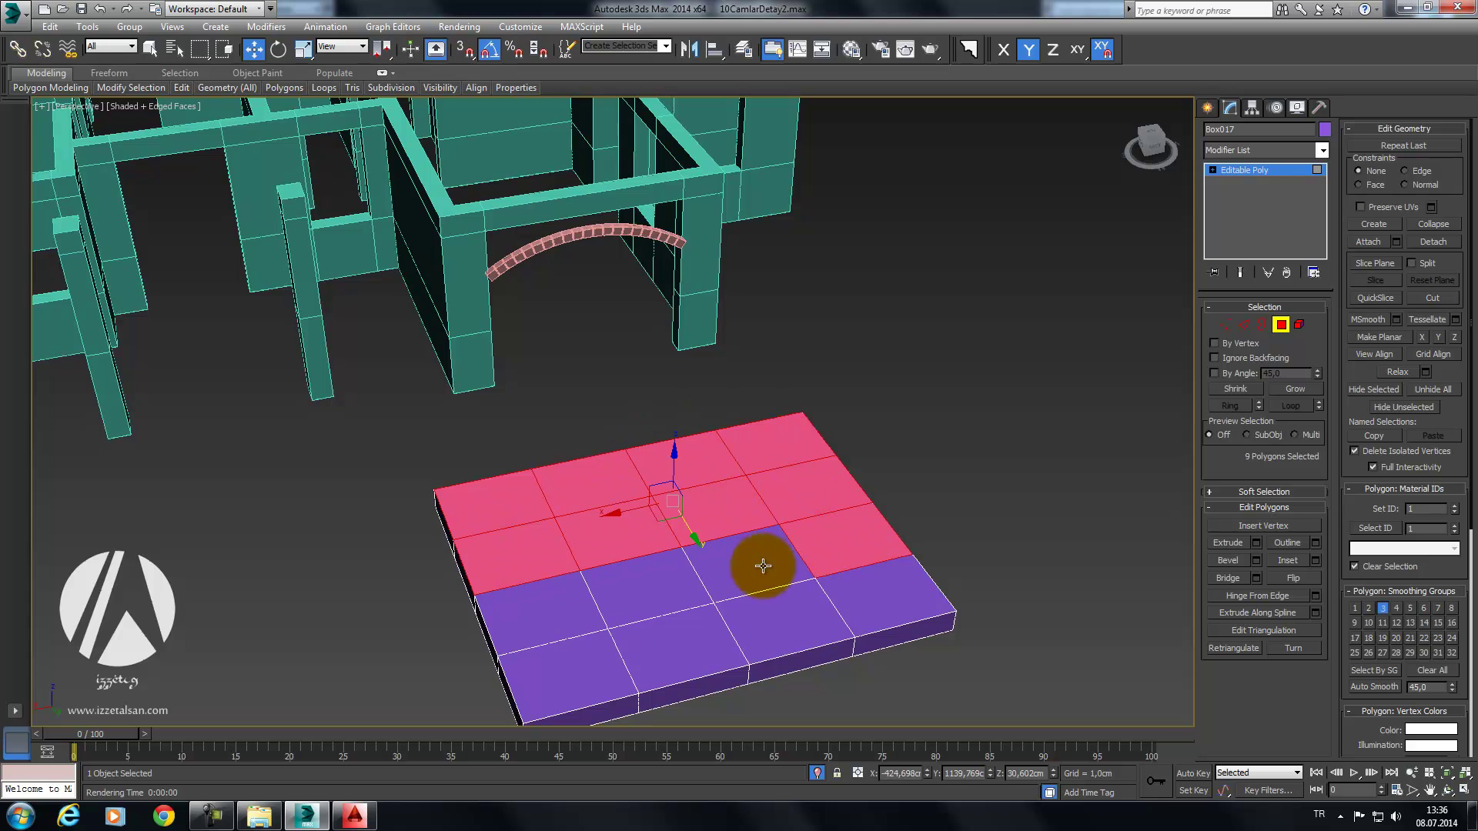
ctrl+click(763, 566)
ctrl+click(650, 589)
ctrl+click(539, 612)
ctrl+click(561, 678)
ctrl+click(739, 616)
ctrl+click(885, 587)
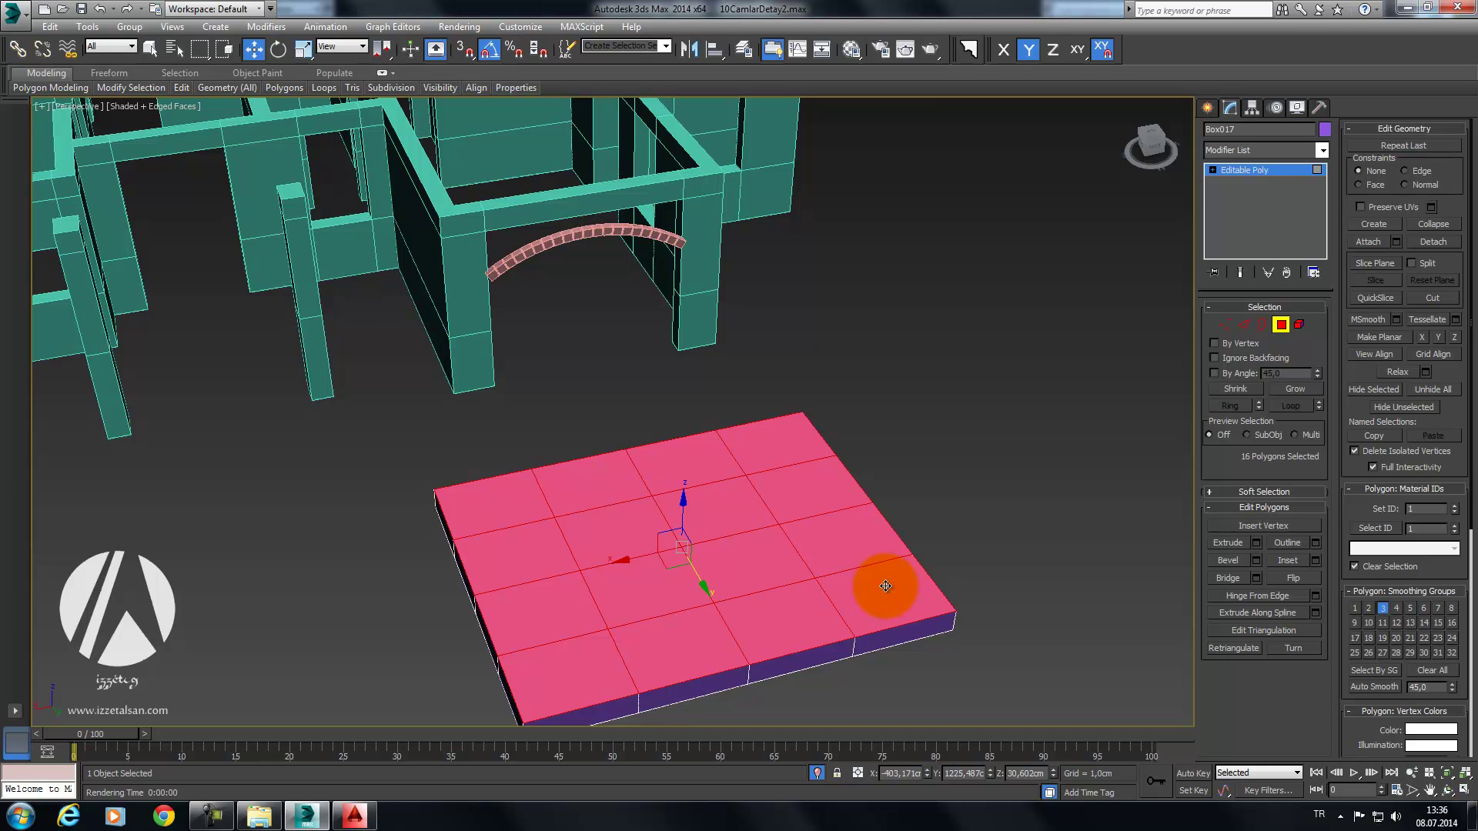
alt+middle_drag(805, 518, 1016, 510)
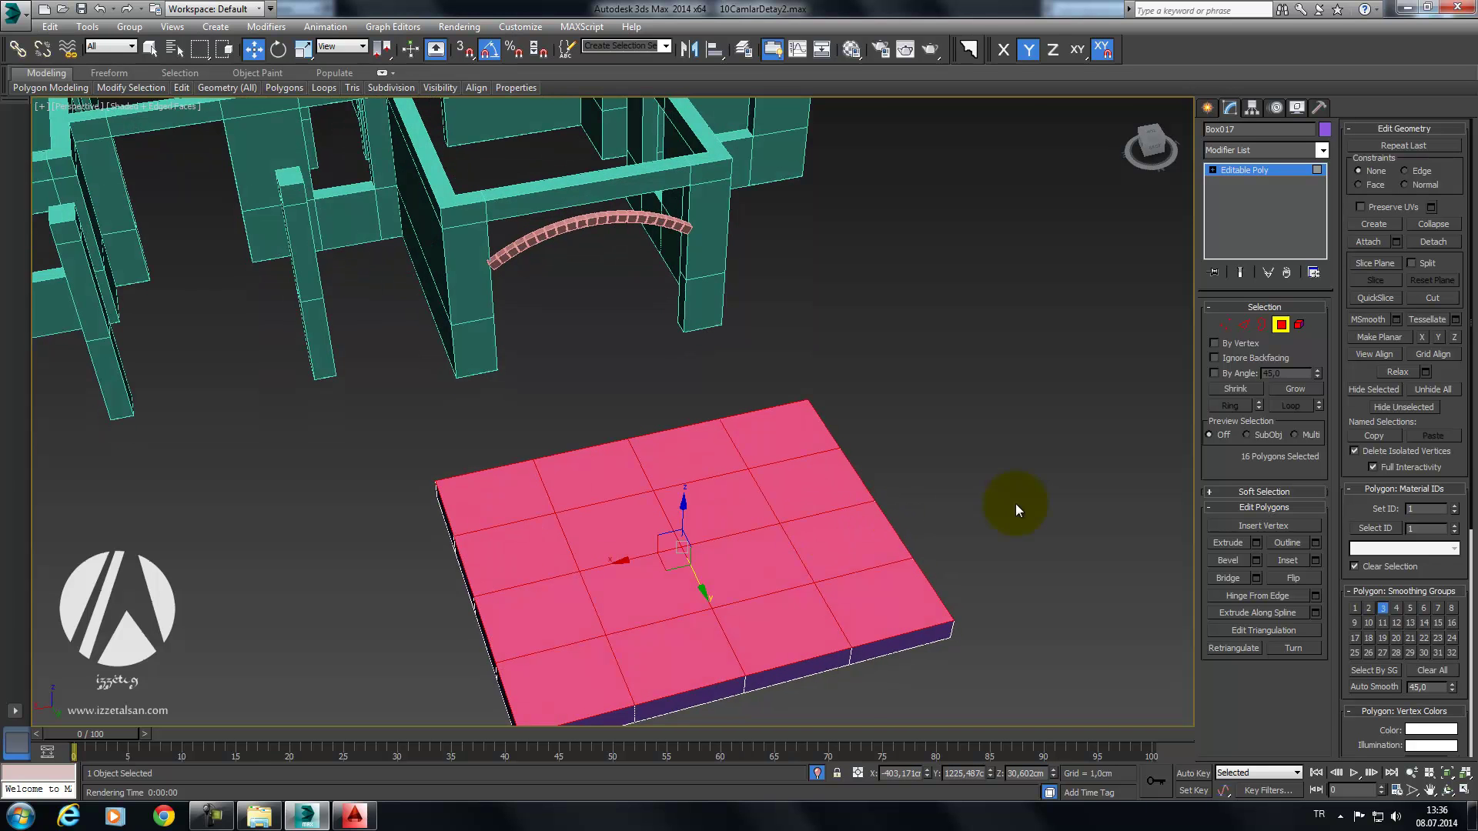
Step: Inset each of the 16 polygons separately by about 12.7 cm
click(1313, 561)
click(645, 429)
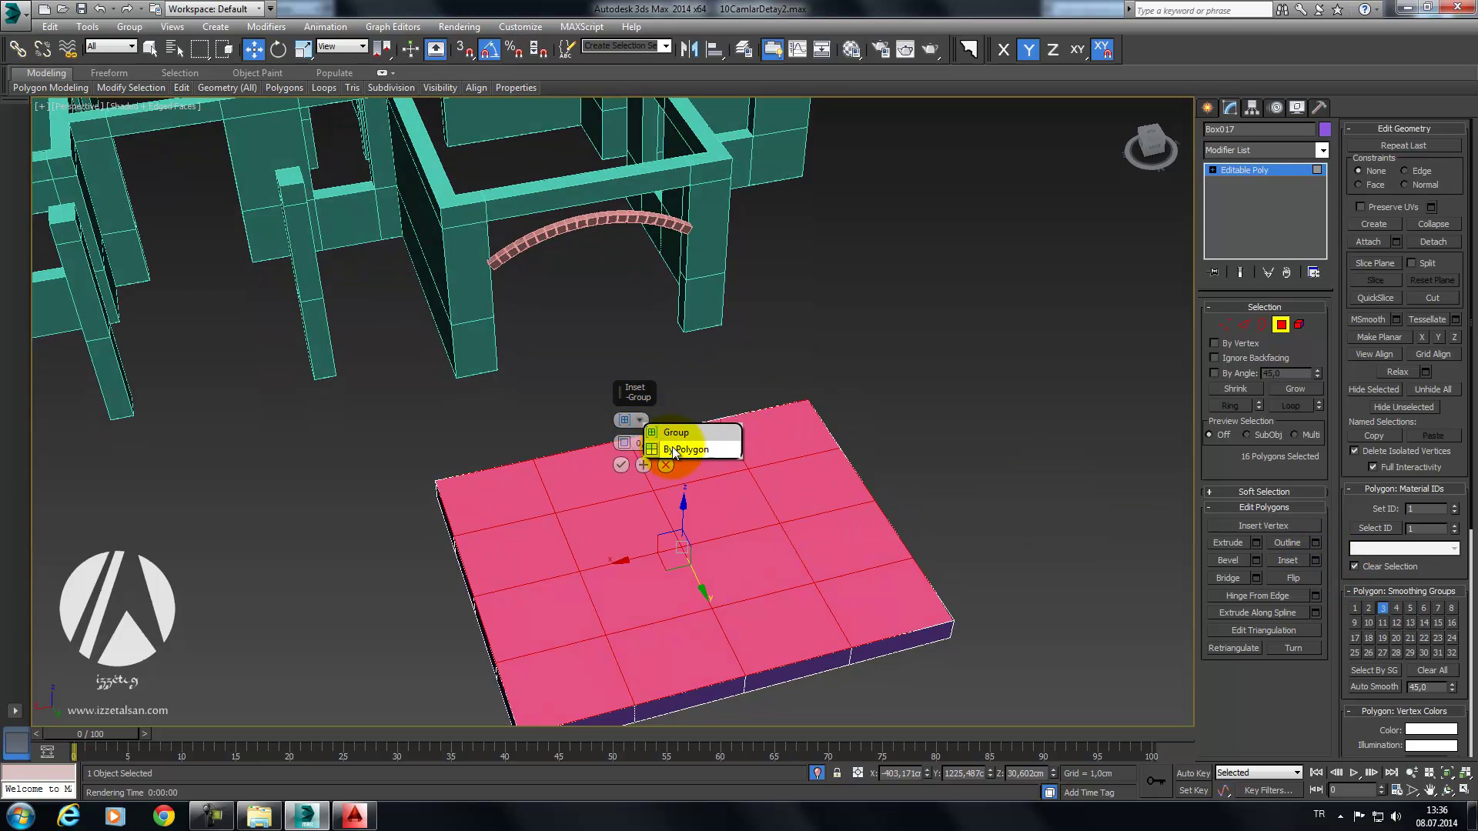
drag(622, 450, 657, 394)
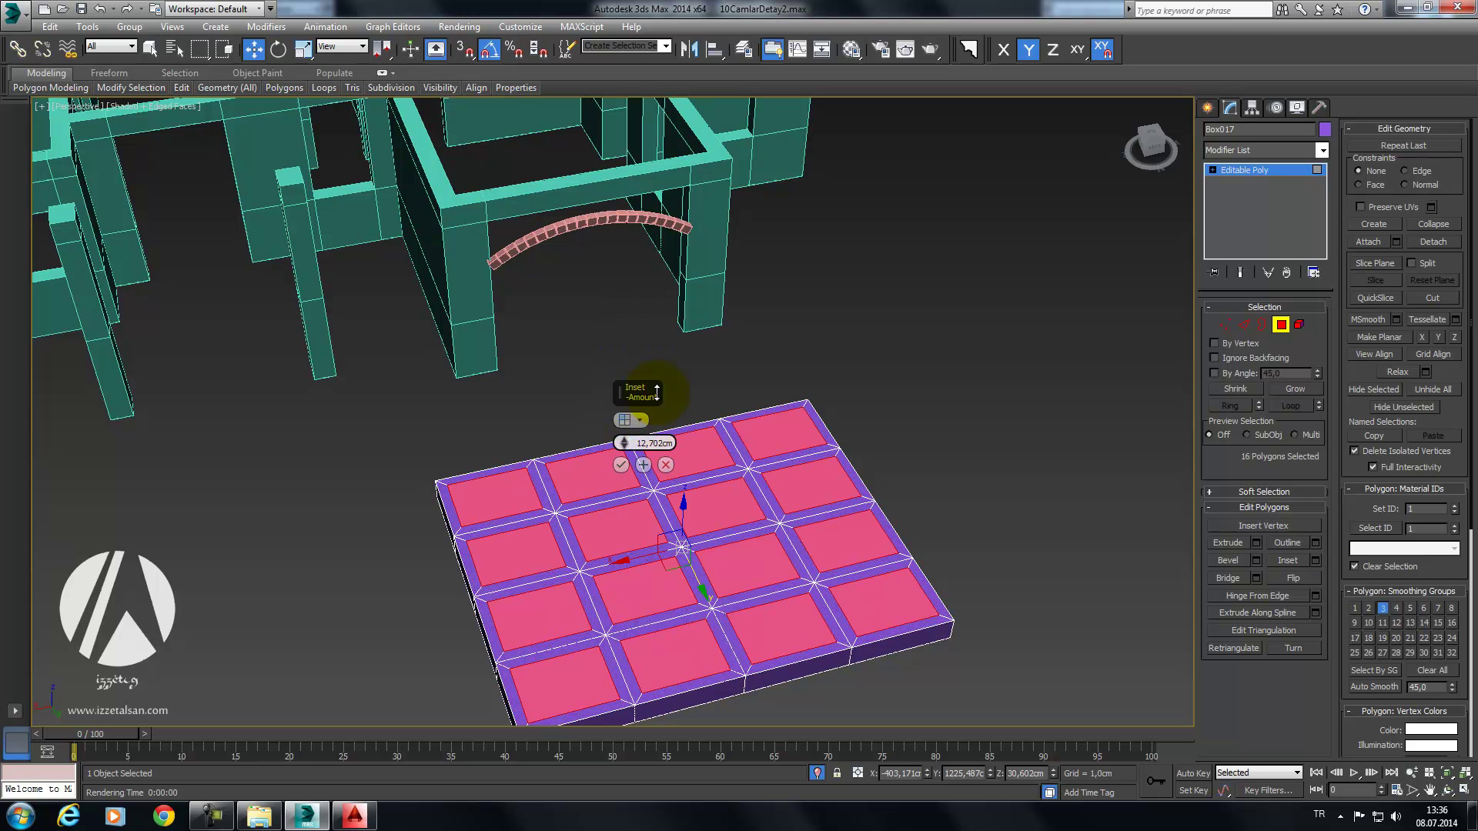
click(621, 465)
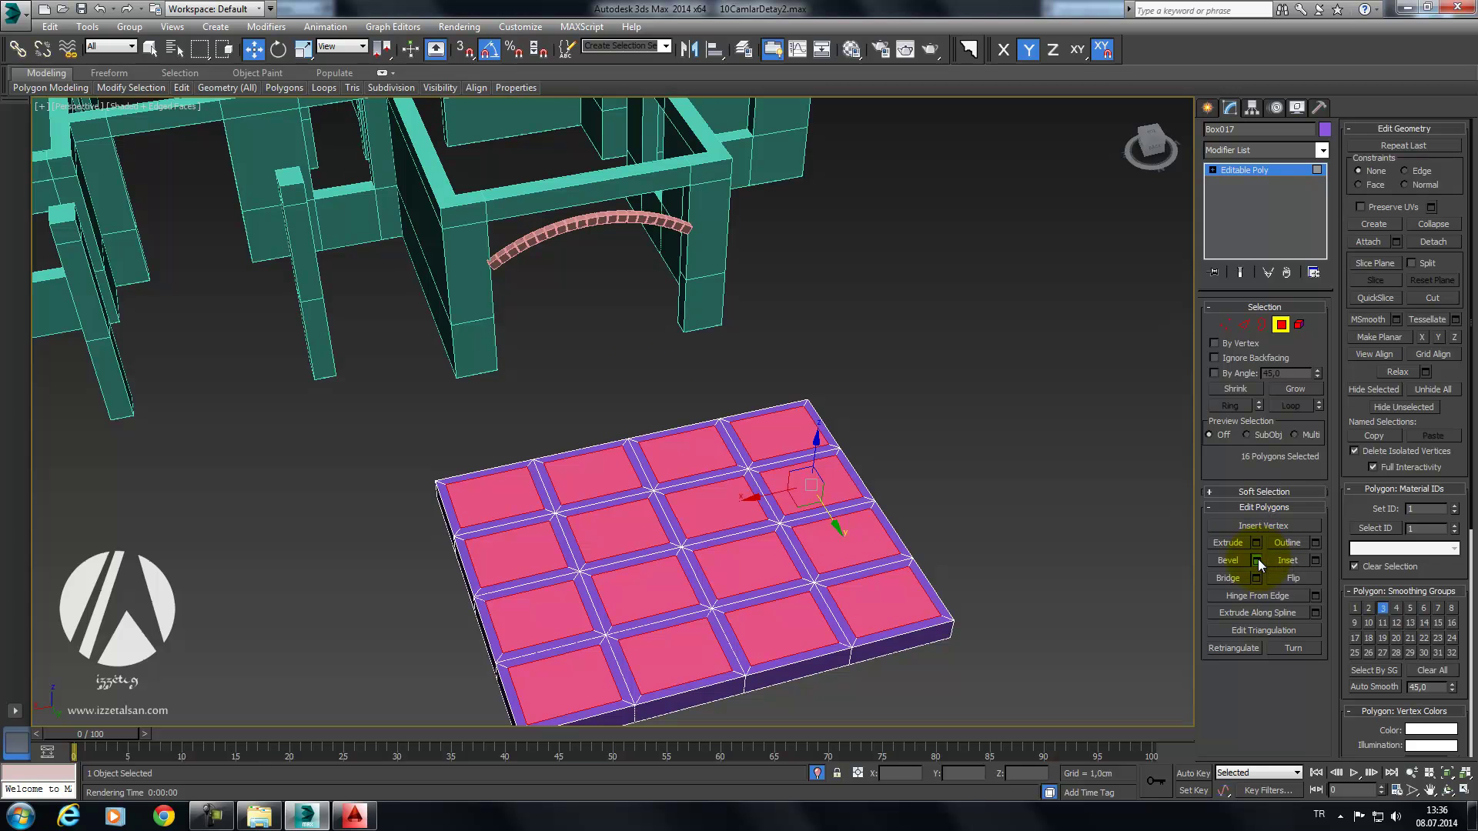
Step: Bevel the panel faces inward to recess them and shrink their outline
click(1256, 561)
scroll(765, 537, up, 3)
scroll(796, 488, up, 3)
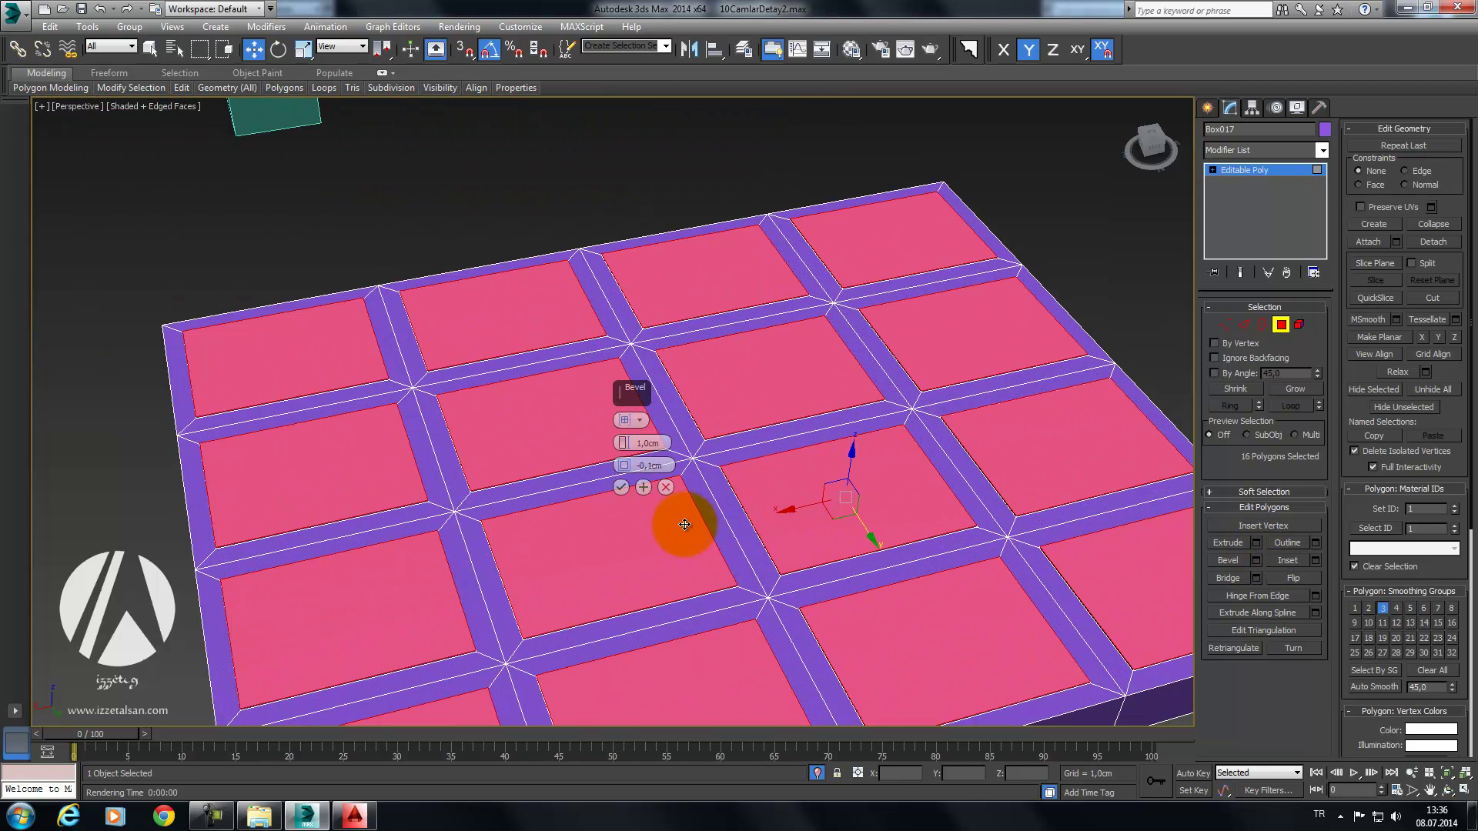
mouse_move(624, 443)
mouse_down()
mouse_move(633, 286)
mouse_move(660, 702)
mouse_up()
drag(624, 464, 675, 662)
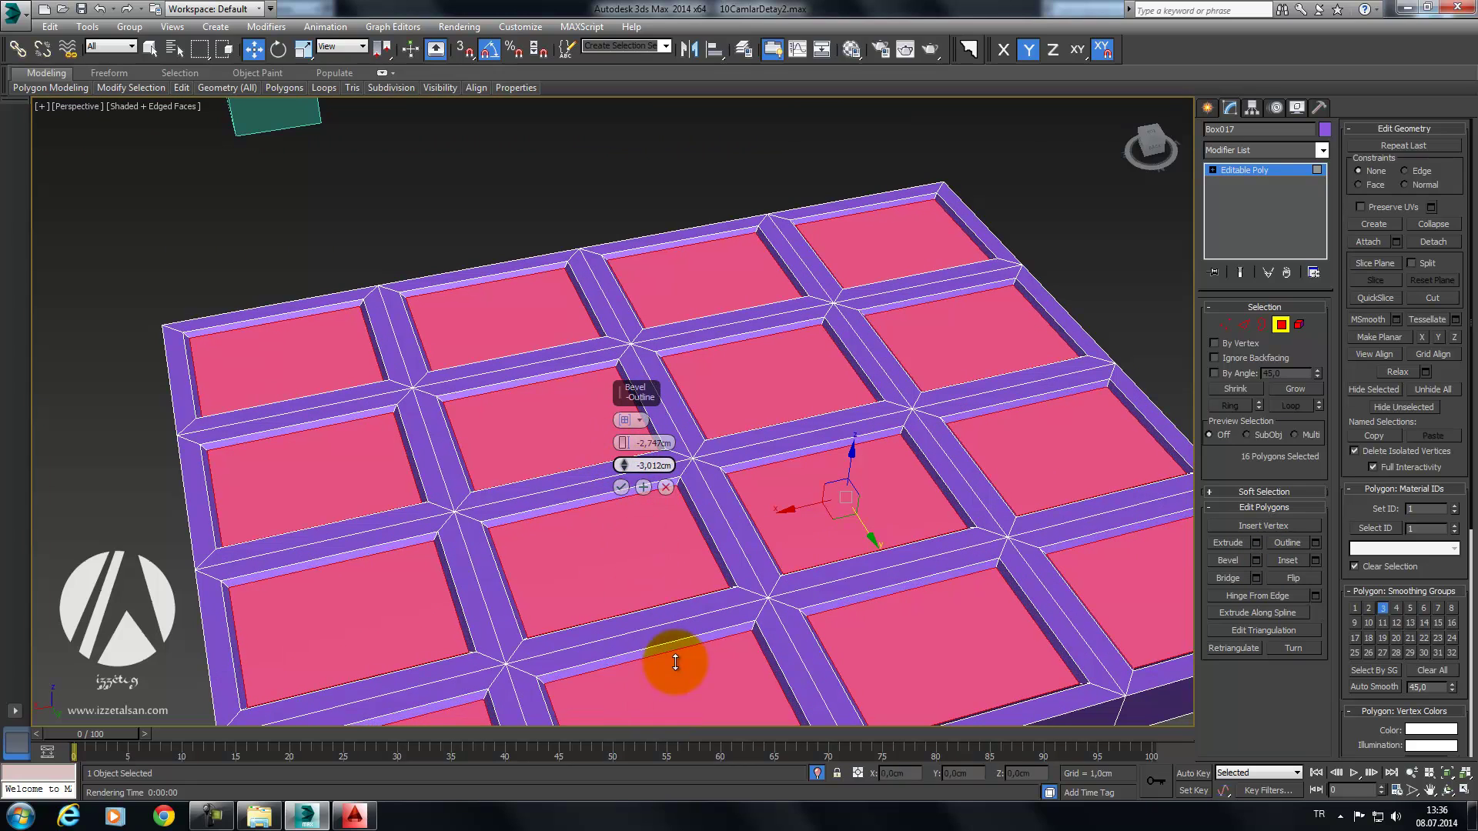
click(620, 486)
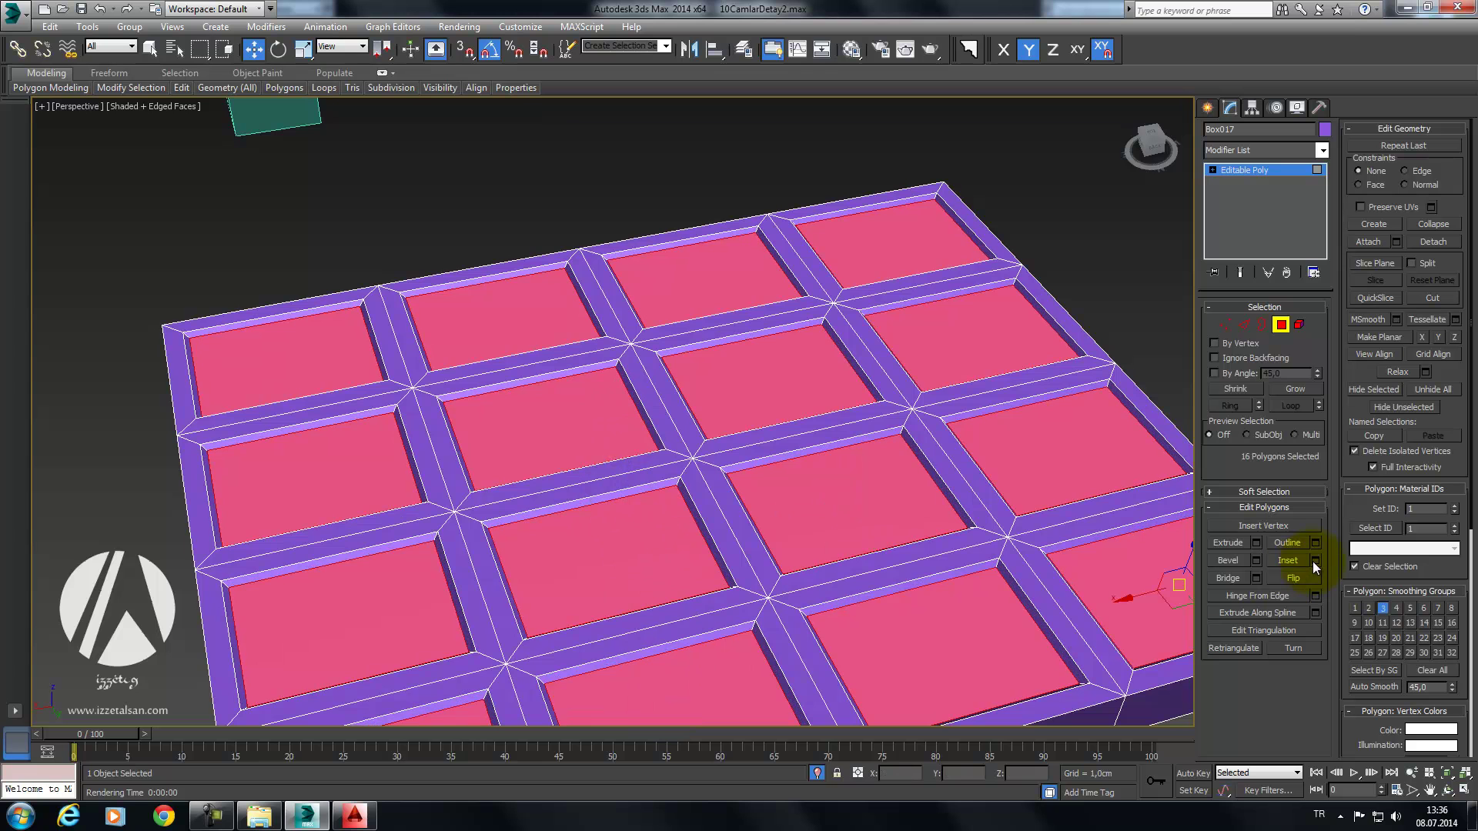
Step: Inset the panels again by 7.362 cm and bevel them into narrower recessed faces
click(1315, 560)
drag(630, 441, 632, 552)
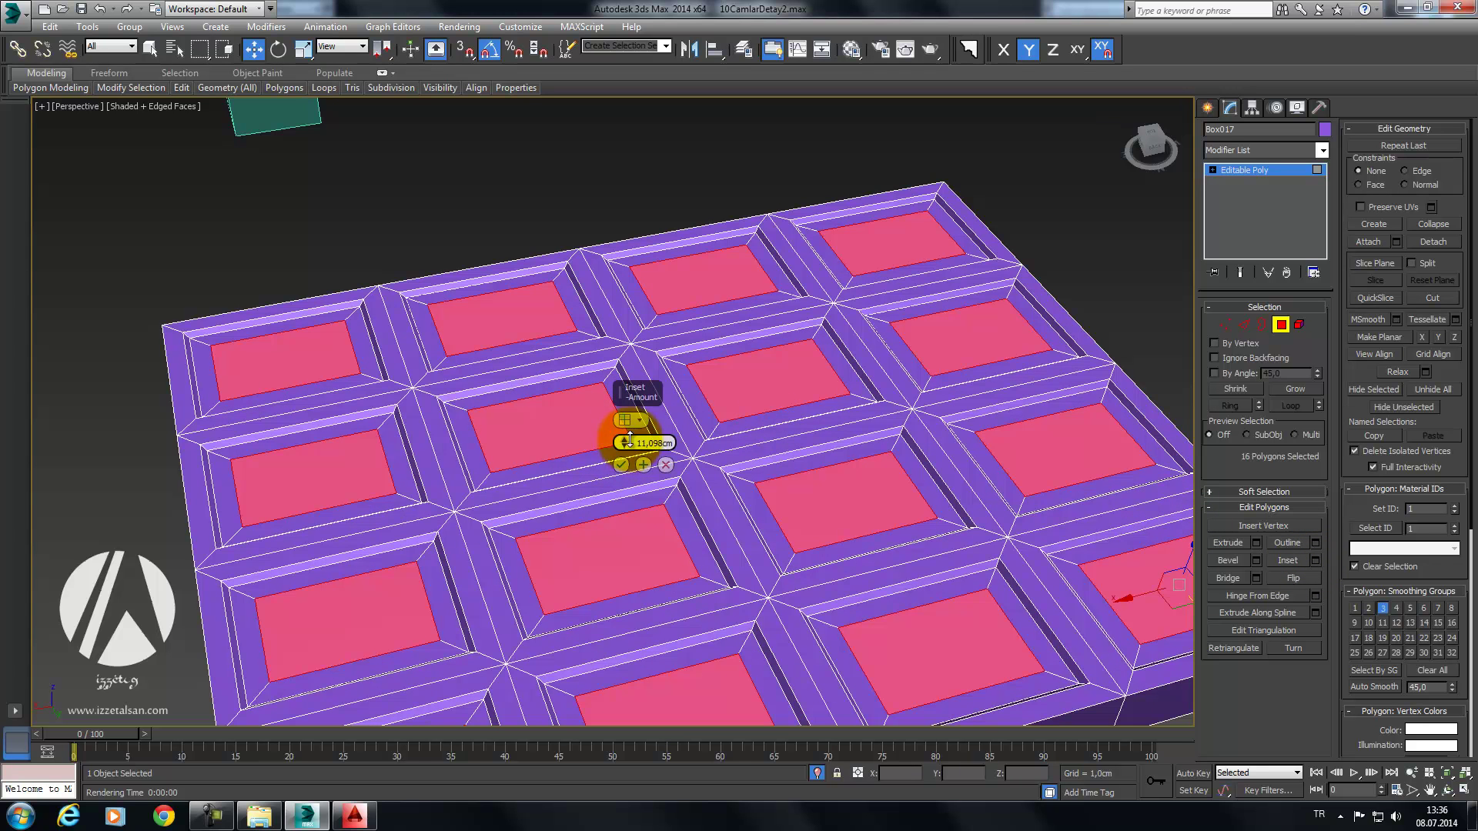
click(621, 465)
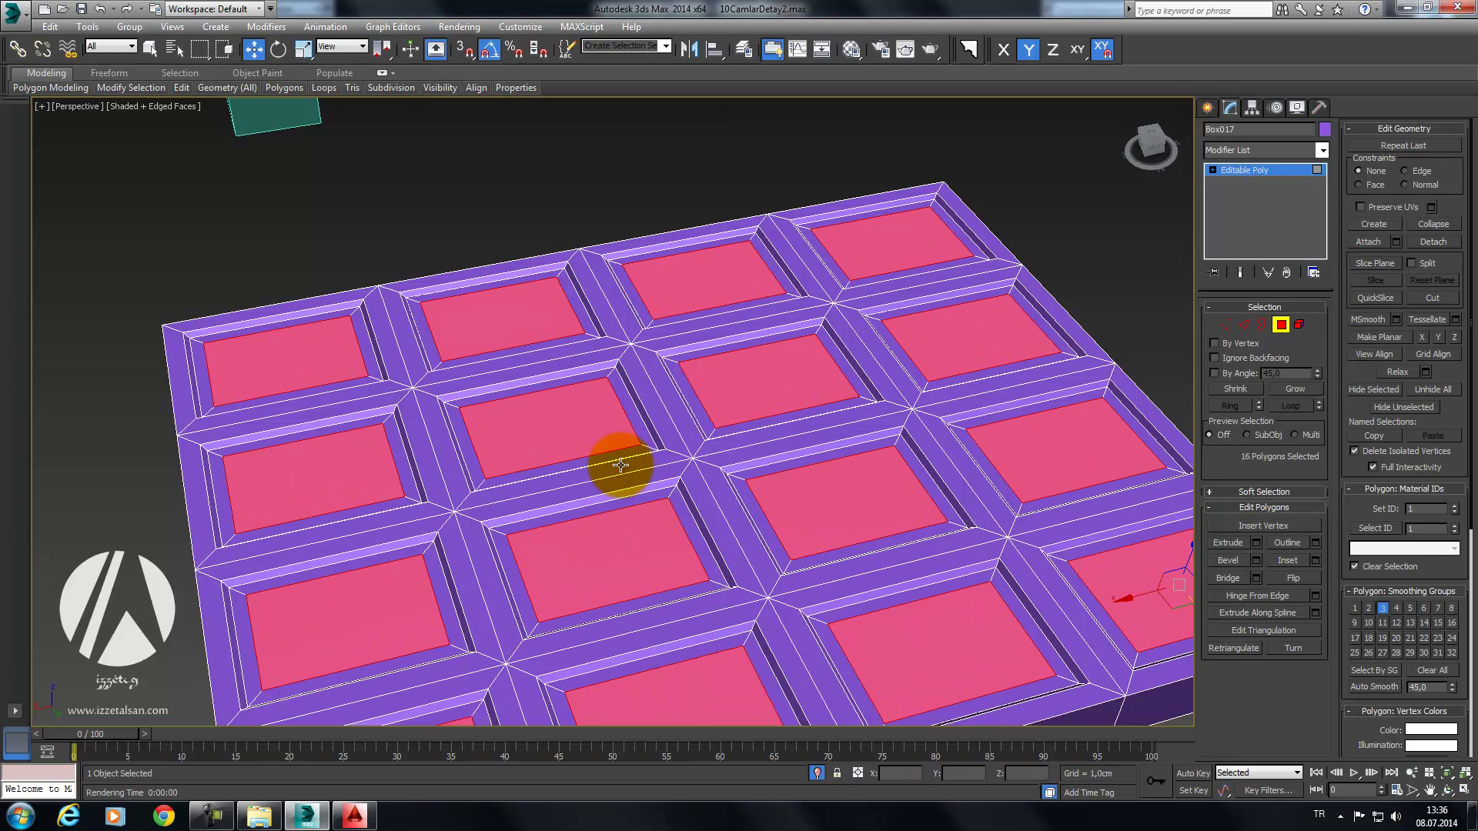
click(1256, 562)
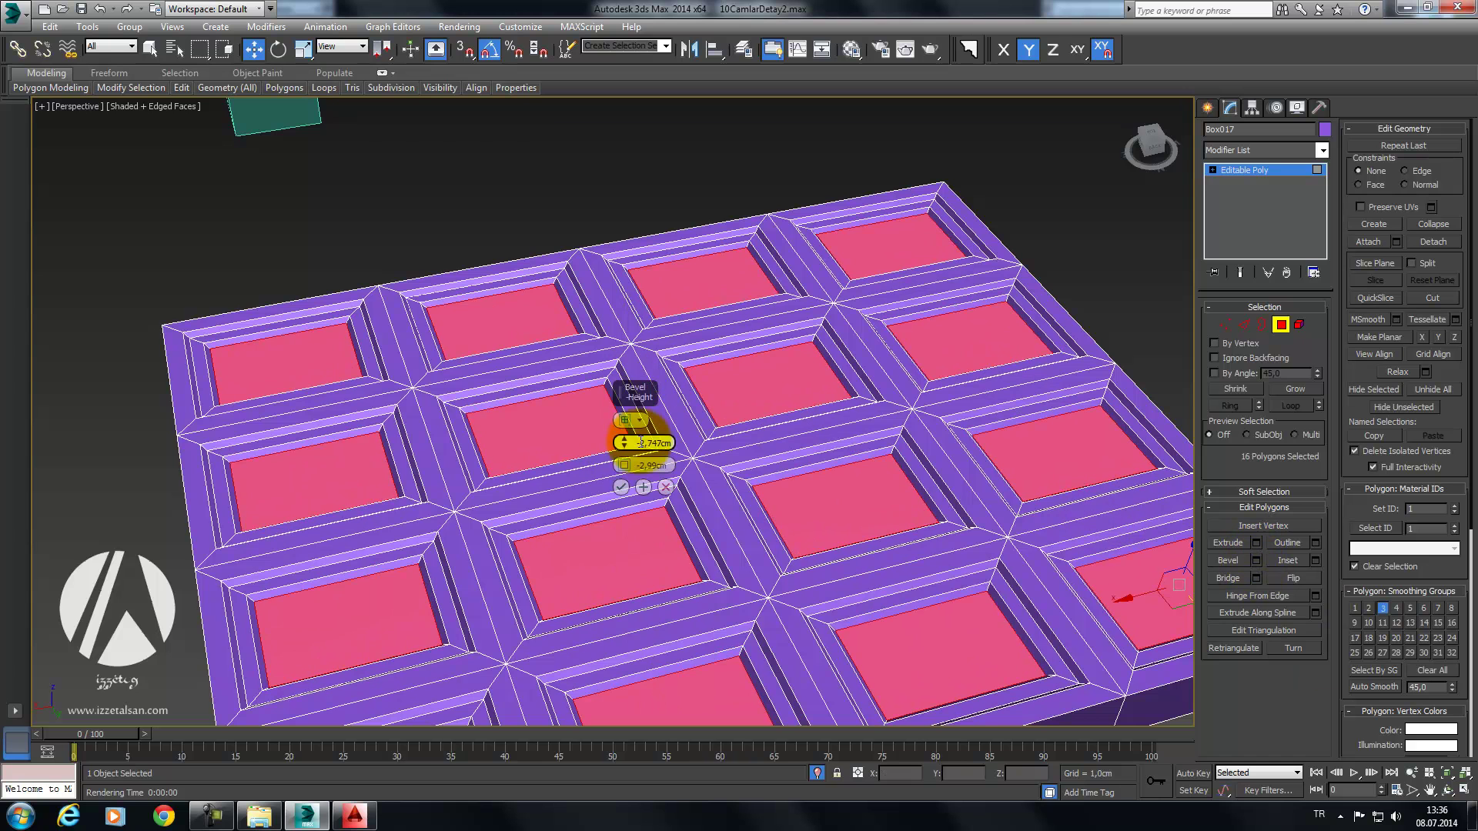
mouse_move(625, 465)
mouse_down()
mouse_move(624, 389)
mouse_move(744, 275)
mouse_move(744, 159)
mouse_up()
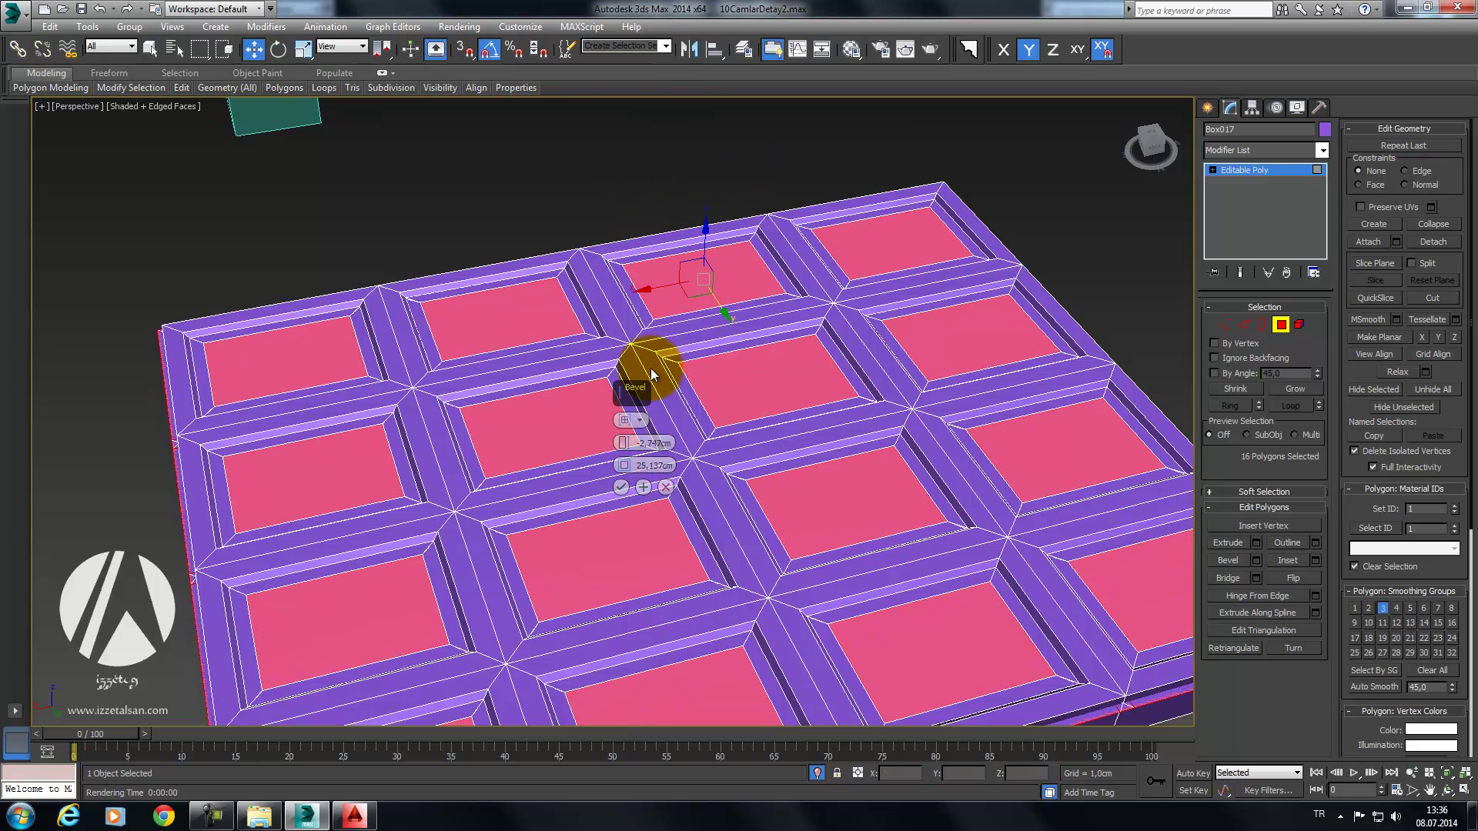
drag(625, 447, 644, 523)
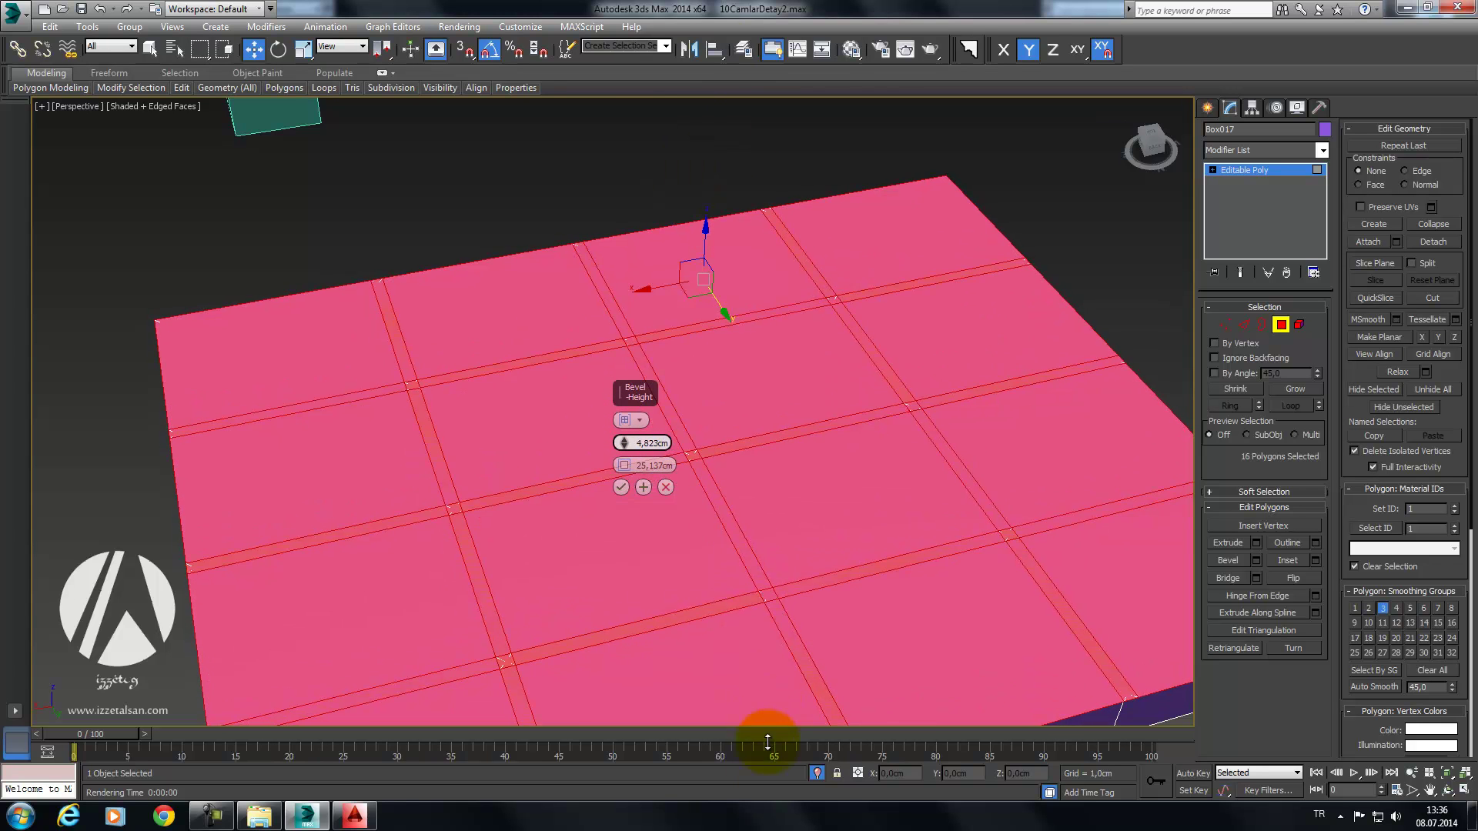
drag(623, 464, 750, 223)
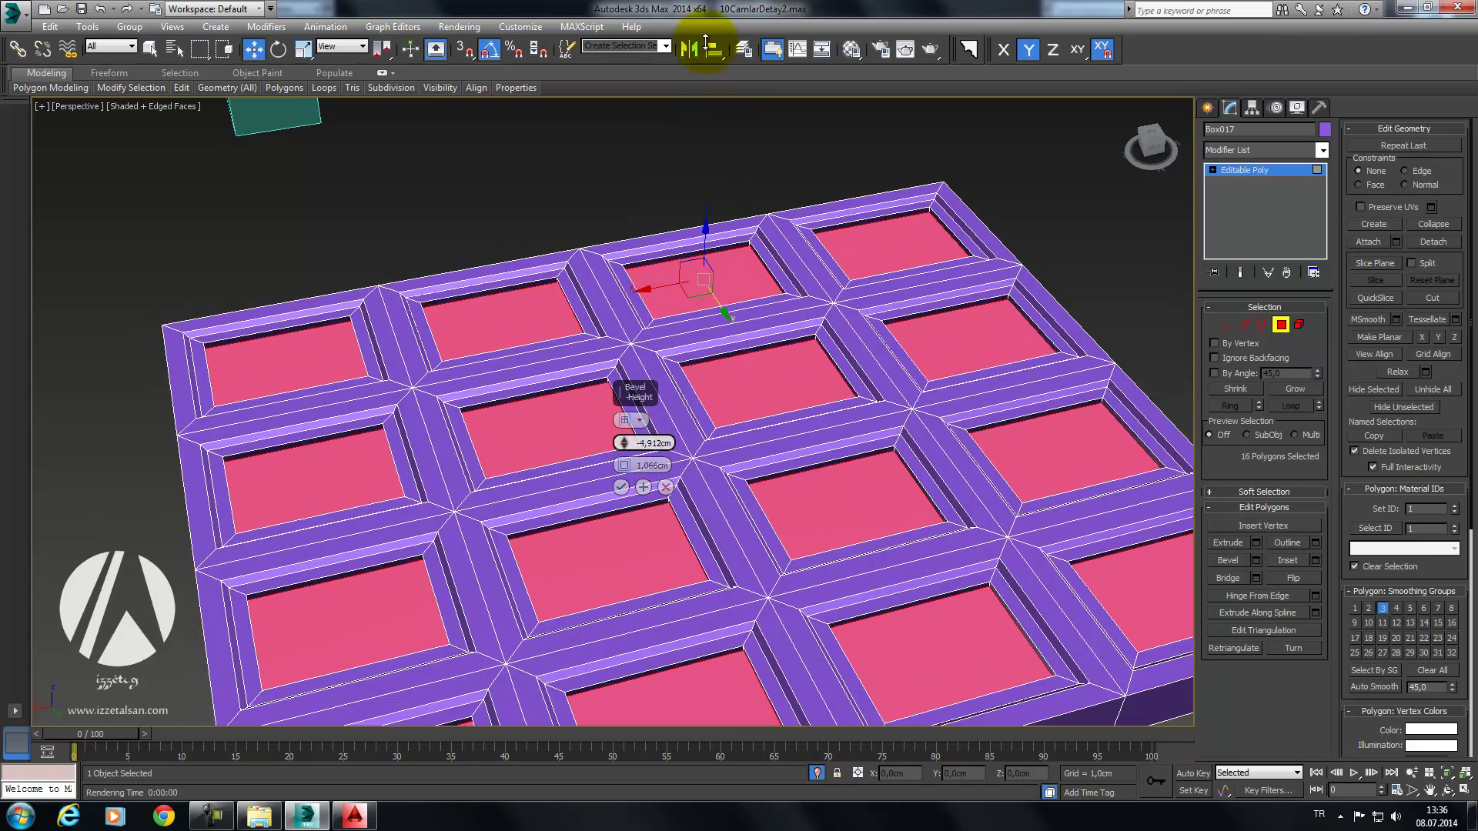
mouse_move(623, 465)
mouse_down()
mouse_move(634, 785)
mouse_move(643, 257)
mouse_move(626, 501)
mouse_up()
click(621, 487)
Step: Exit Polygon mode and deselect the slab
alt+middle_drag(739, 511, 759, 488)
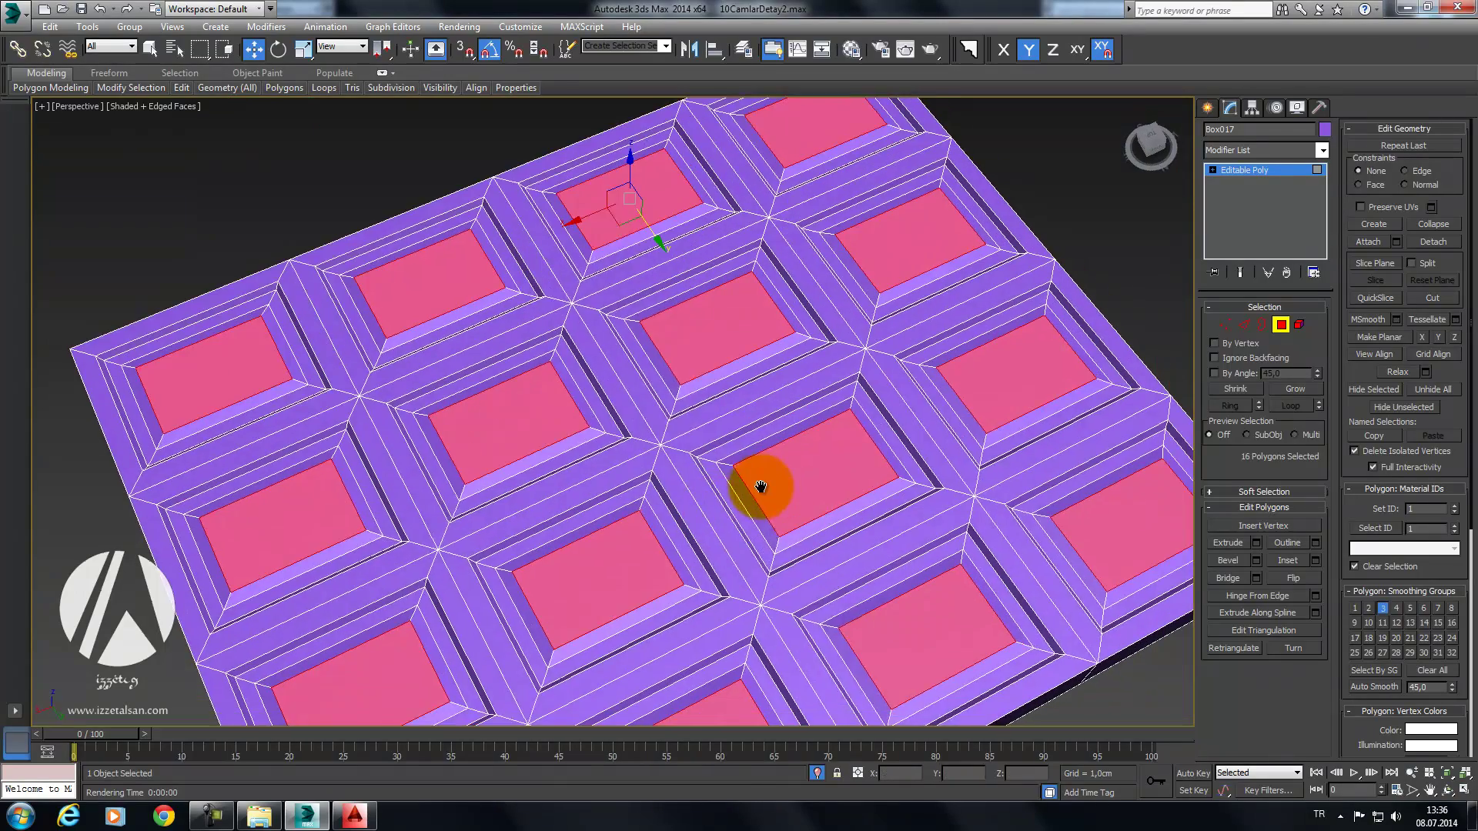
scroll(759, 488, down, 3)
click(1300, 324)
click(1129, 319)
mouse_move(1084, 313)
alt+middle_down()
mouse_move(1032, 362)
mouse_move(891, 373)
mouse_move(852, 416)
alt+middle_up()
scroll(1047, 385, up, 3)
scroll(891, 372, down, 3)
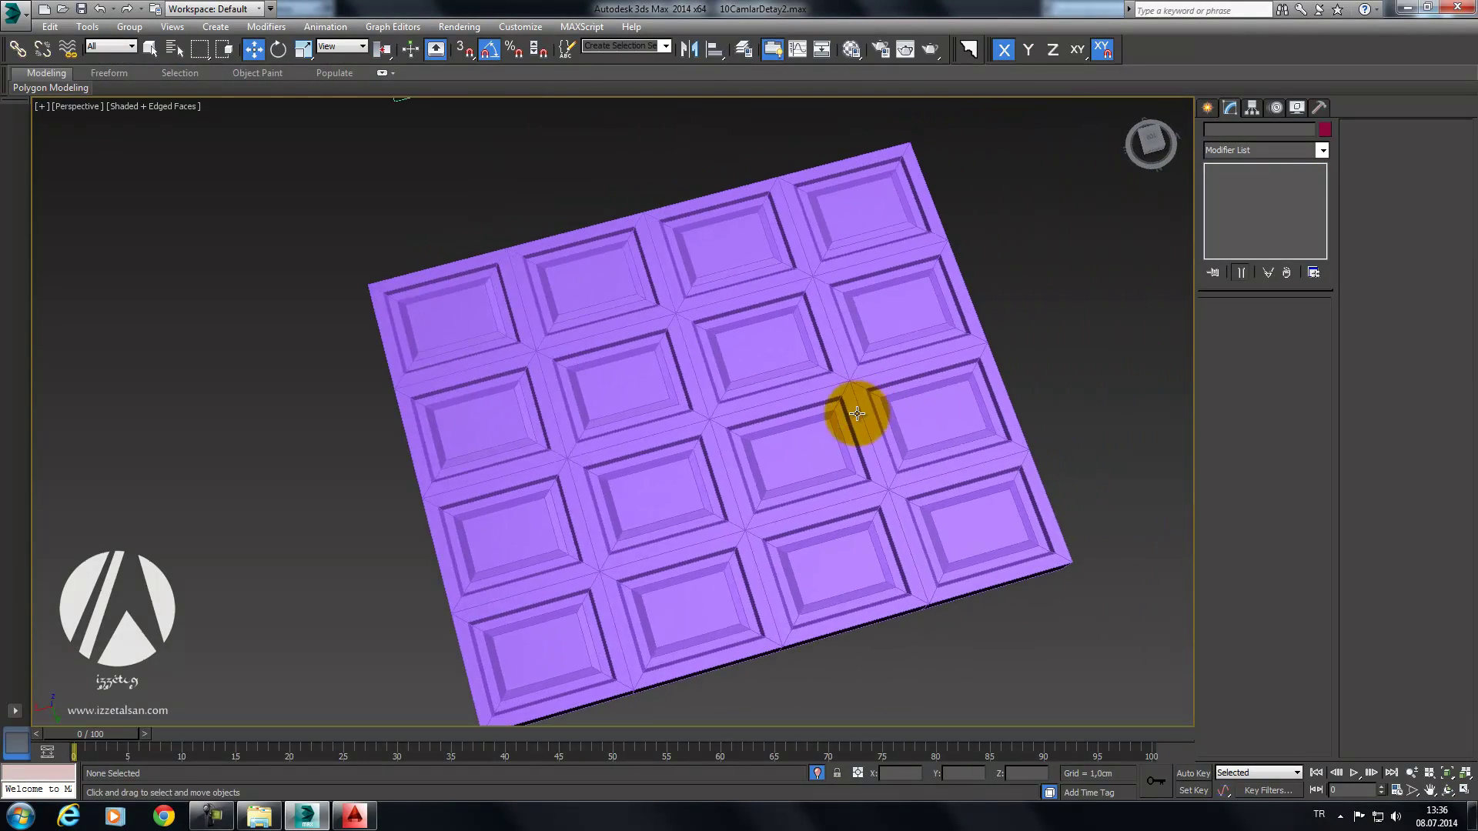
Step: Select the panelled slab and rotate it -90° about X to stand upright
scroll(823, 391, up, 3)
scroll(823, 391, down, 3)
click(693, 396)
mouse_move(693, 396)
alt+middle_down()
mouse_move(875, 298)
mouse_move(834, 381)
mouse_move(770, 372)
alt+middle_up()
key(e)
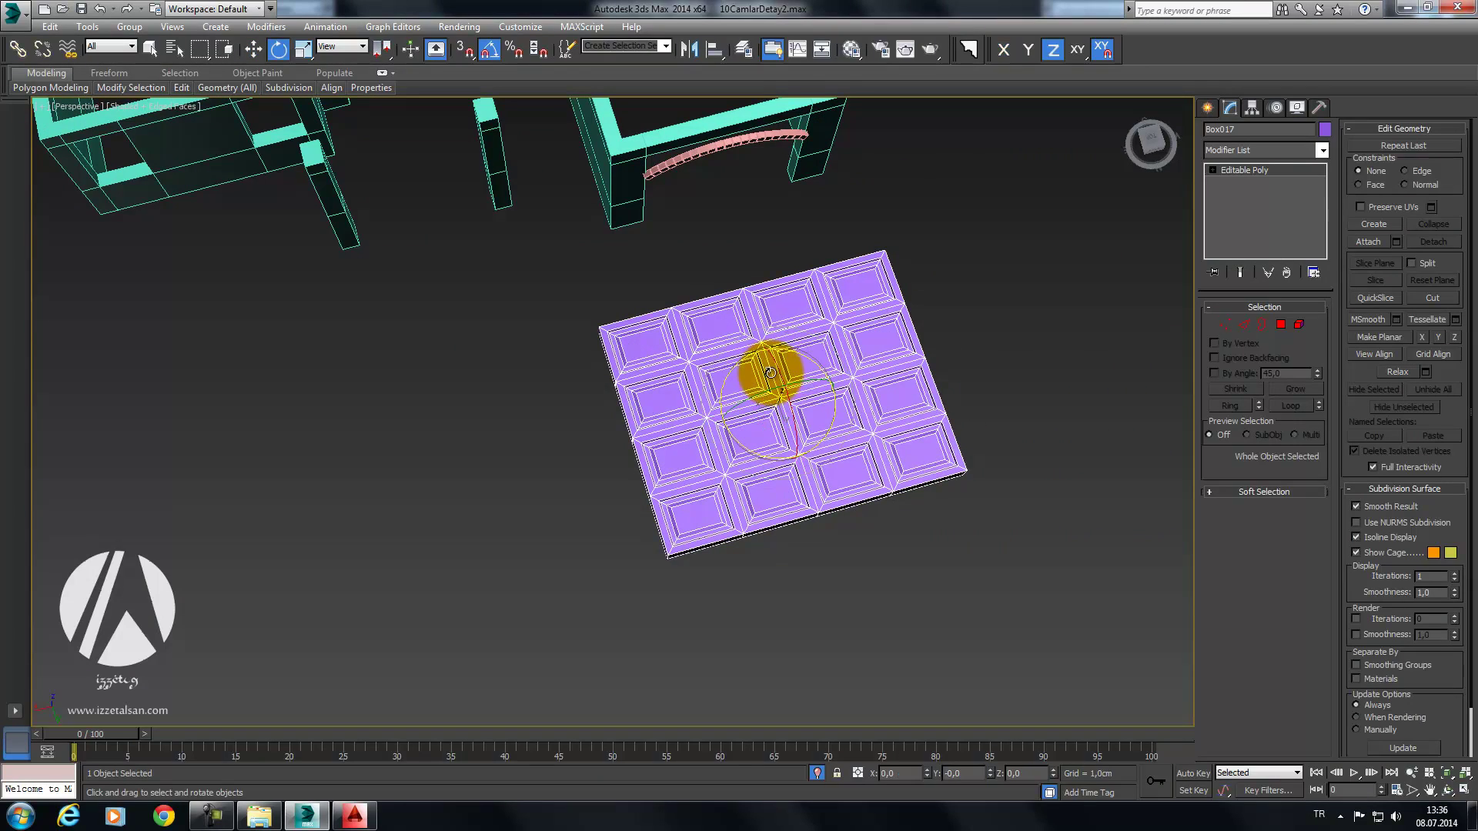
drag(778, 365, 813, 427)
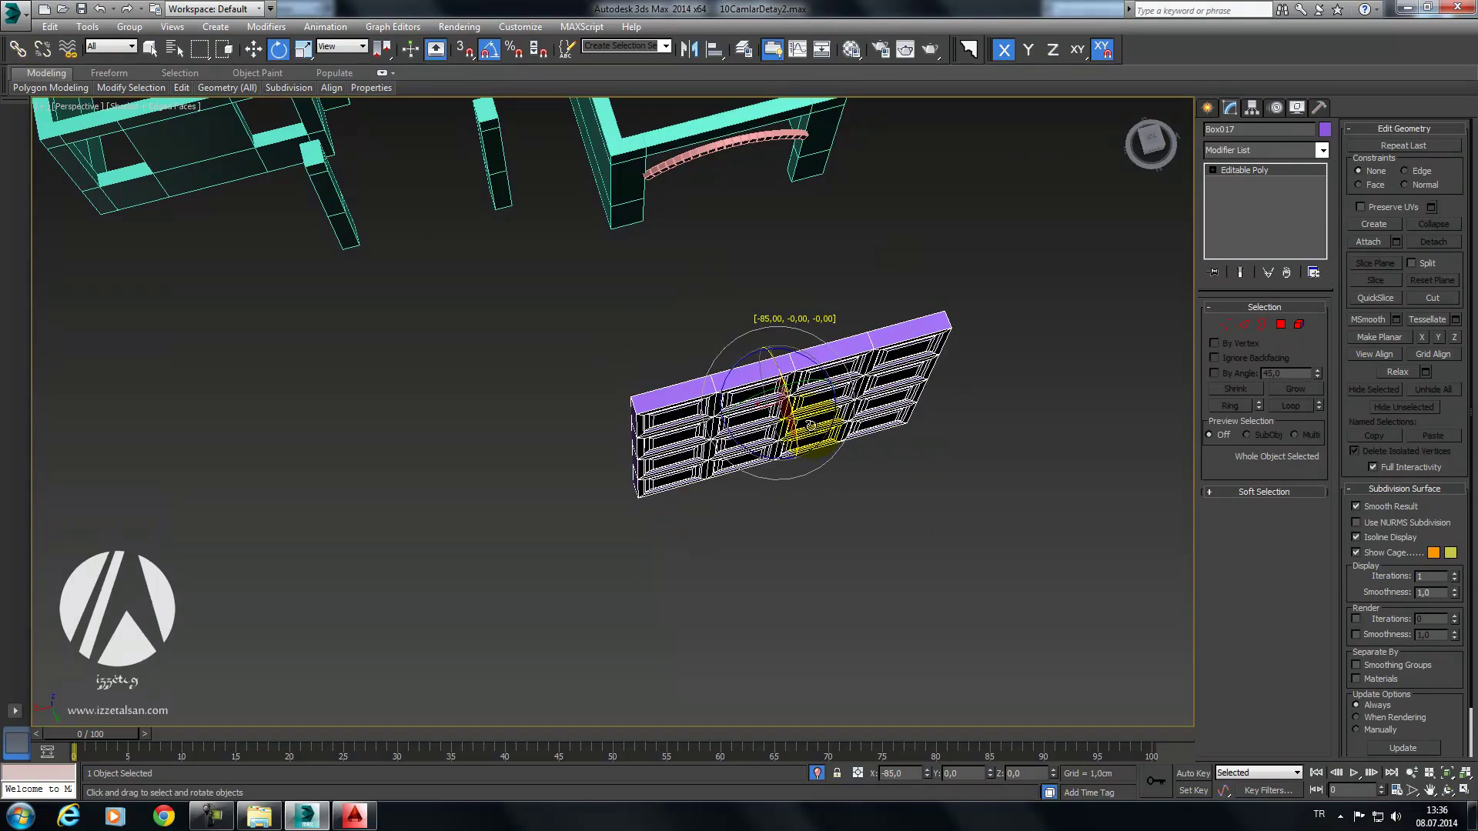
mouse_move(813, 427)
alt+middle_down()
mouse_move(801, 330)
mouse_move(824, 340)
mouse_move(768, 389)
alt+middle_up()
Step: Move the slab into the wall opening directly under the arch
key(w)
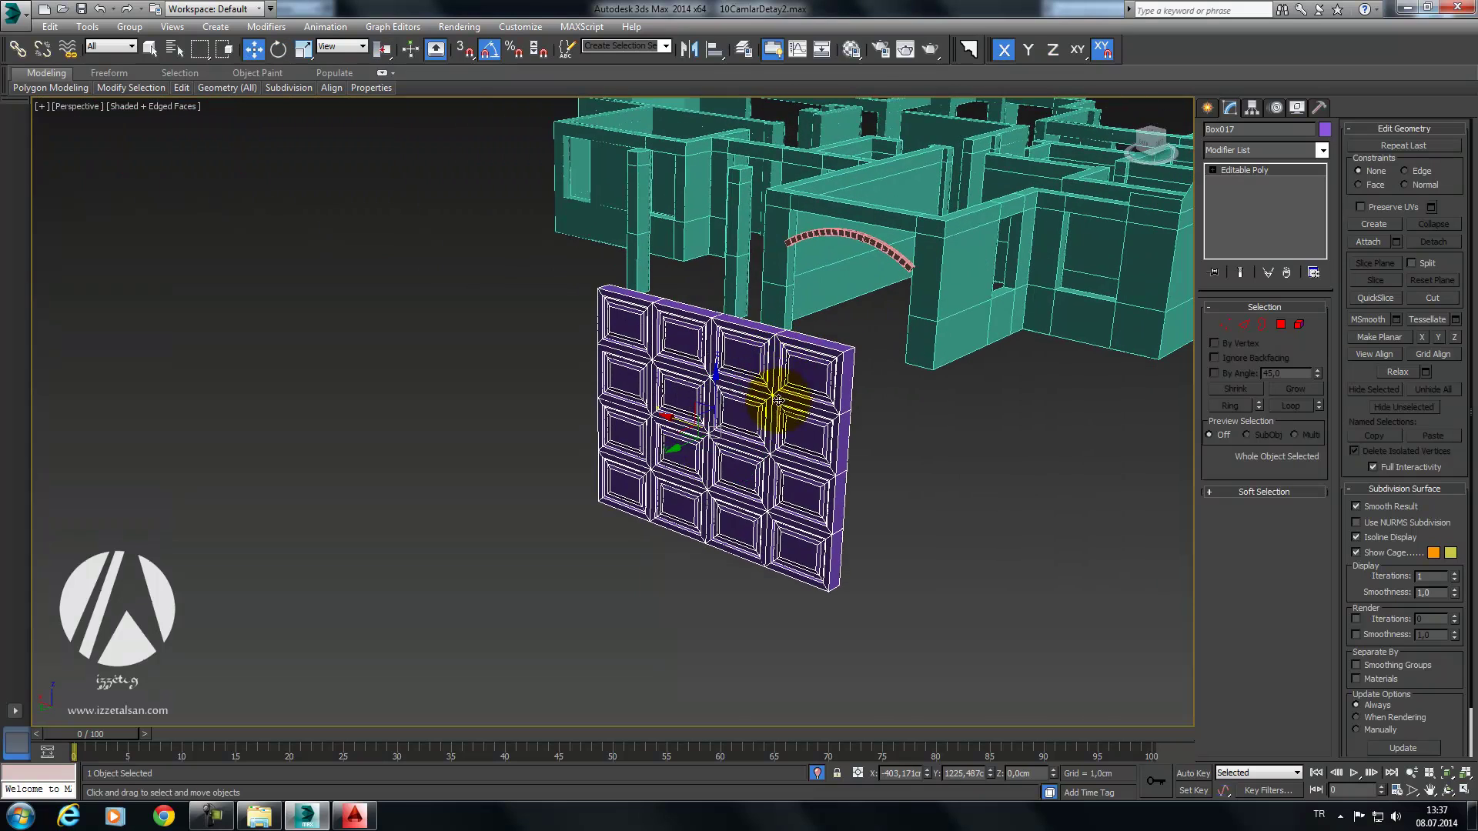
drag(678, 455, 818, 308)
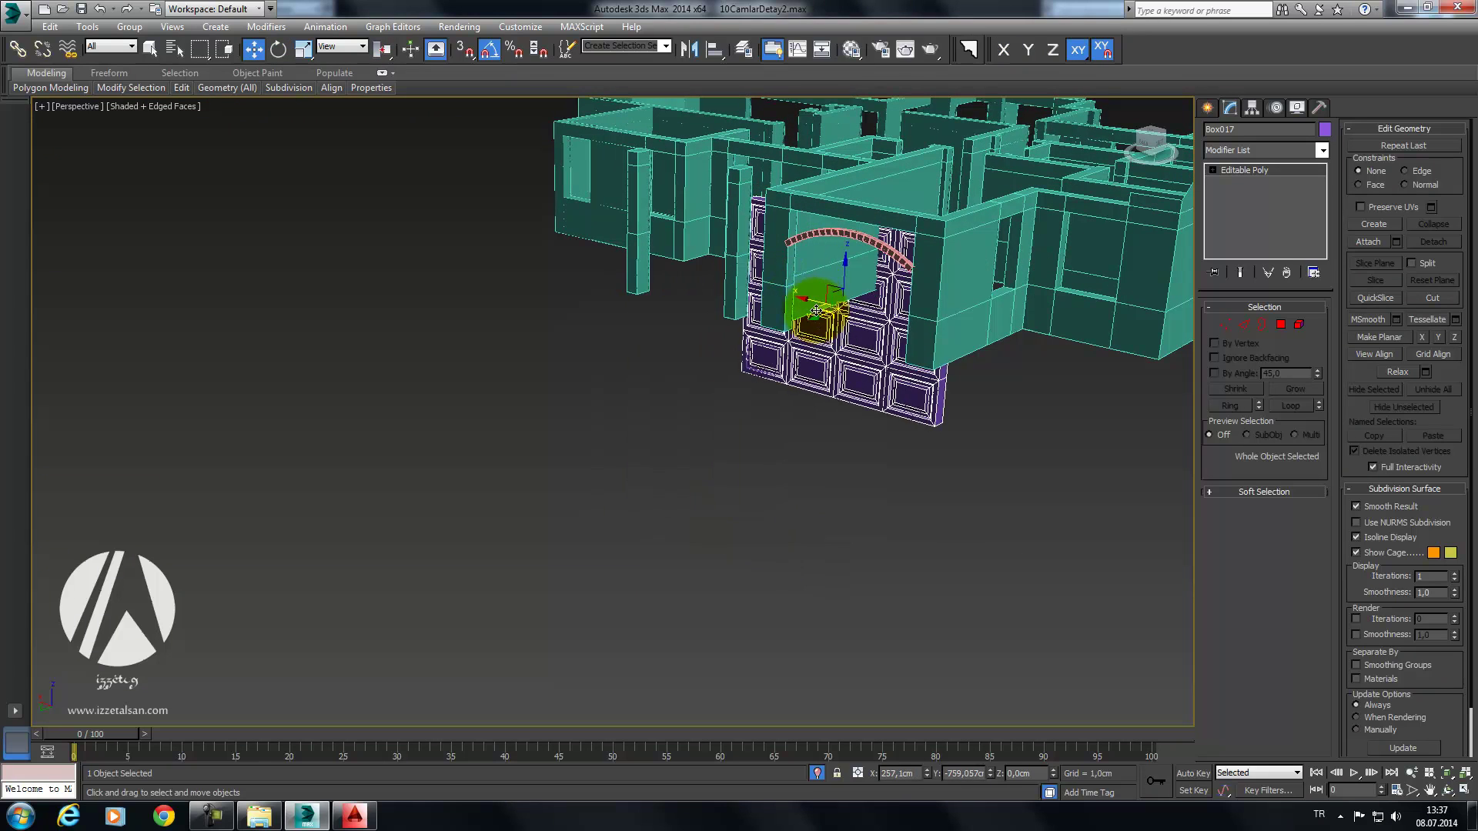
alt+middle_drag(819, 308, 837, 343)
drag(838, 343, 689, 369)
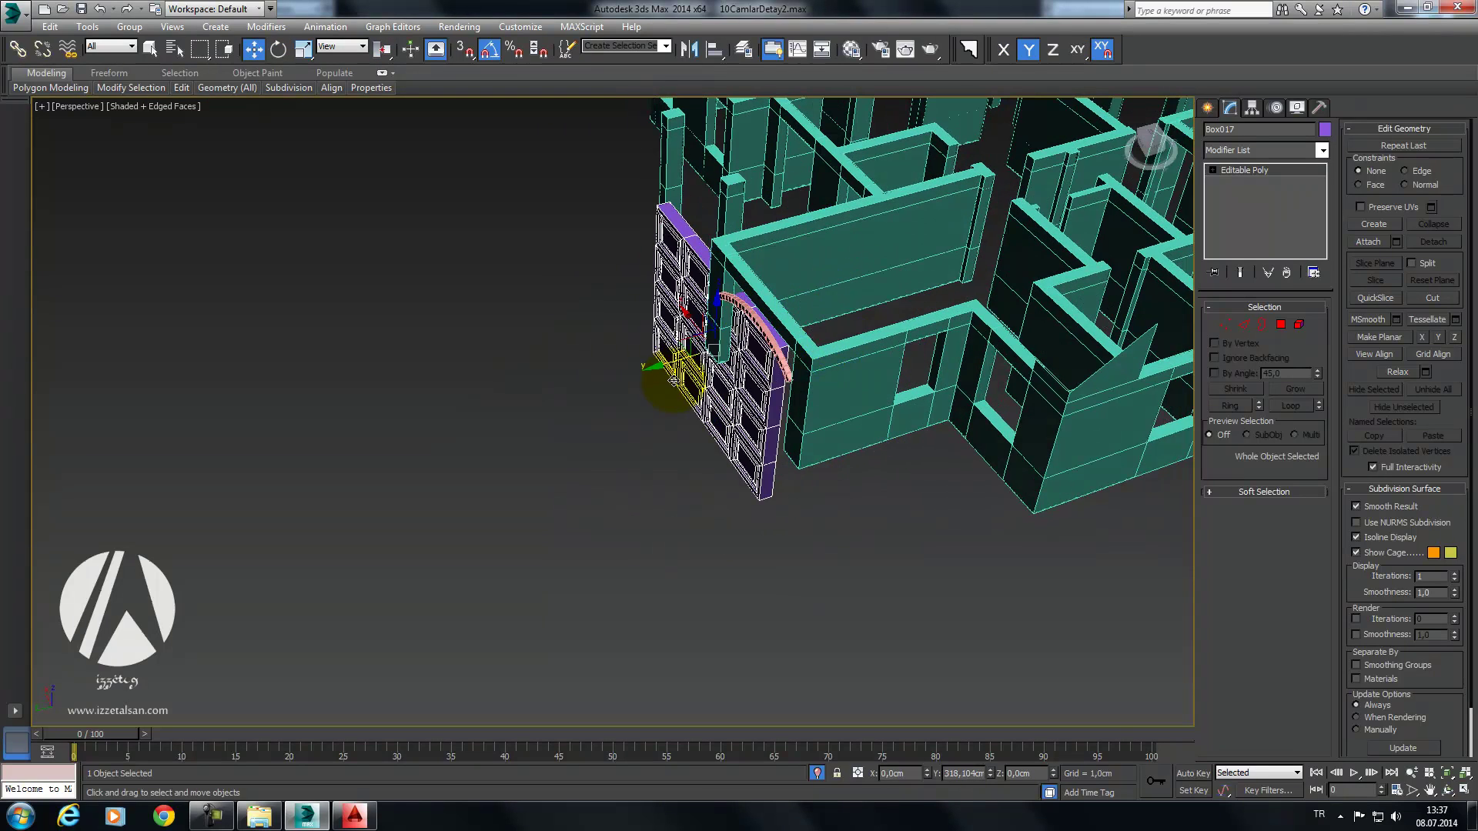
alt+middle_drag(688, 370, 884, 379)
mouse_move(659, 357)
mouse_down()
mouse_move(781, 346)
mouse_move(808, 403)
mouse_up()
Step: Scale the slab down to fit the opening, raise it into the arch, and deselect
key(e)
key(r)
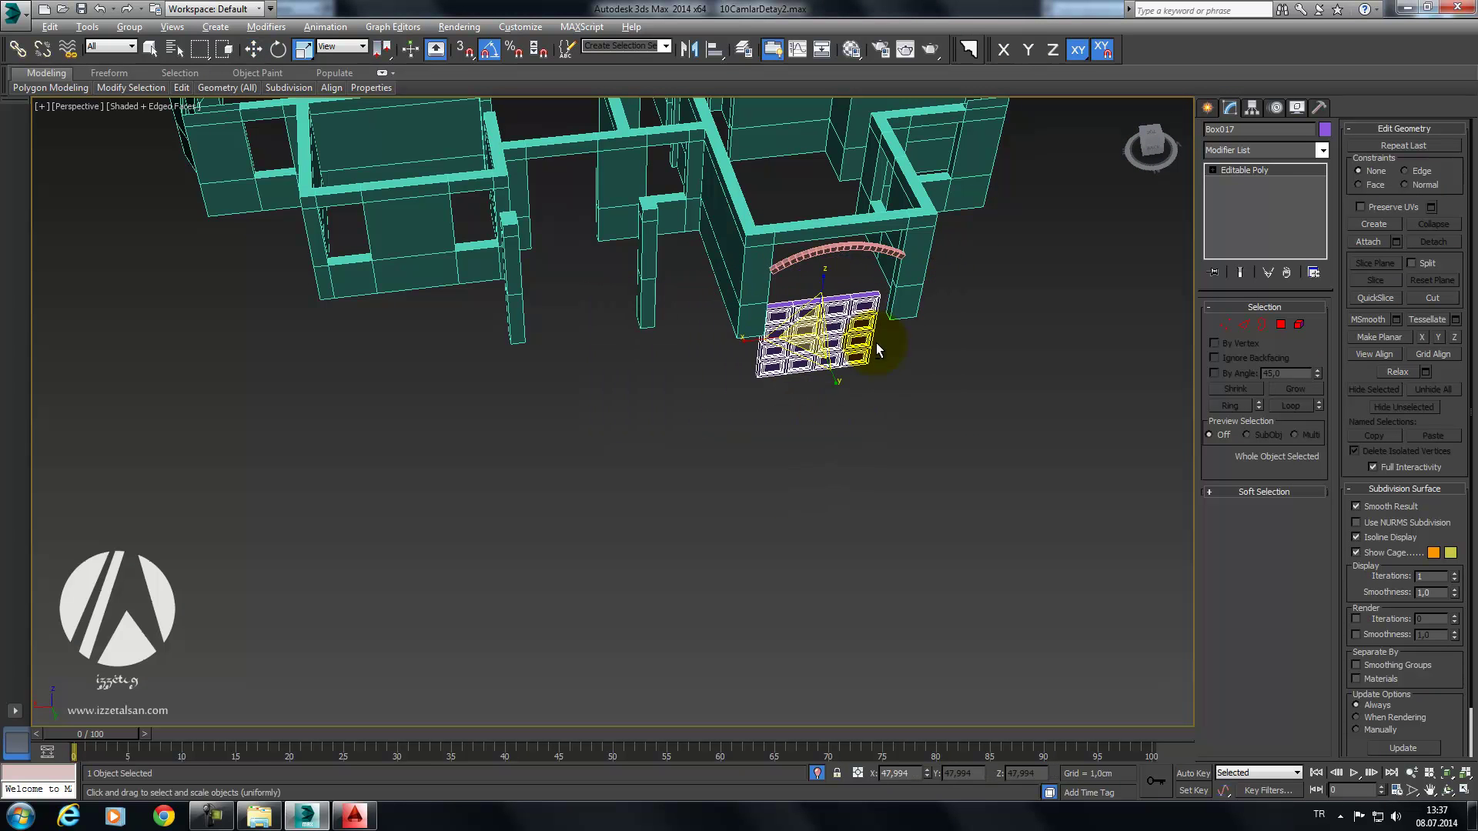
alt+middle_drag(835, 373, 821, 298)
scroll(820, 298, up, 4)
key(w)
drag(793, 330, 789, 199)
alt+middle_drag(789, 199, 708, 240)
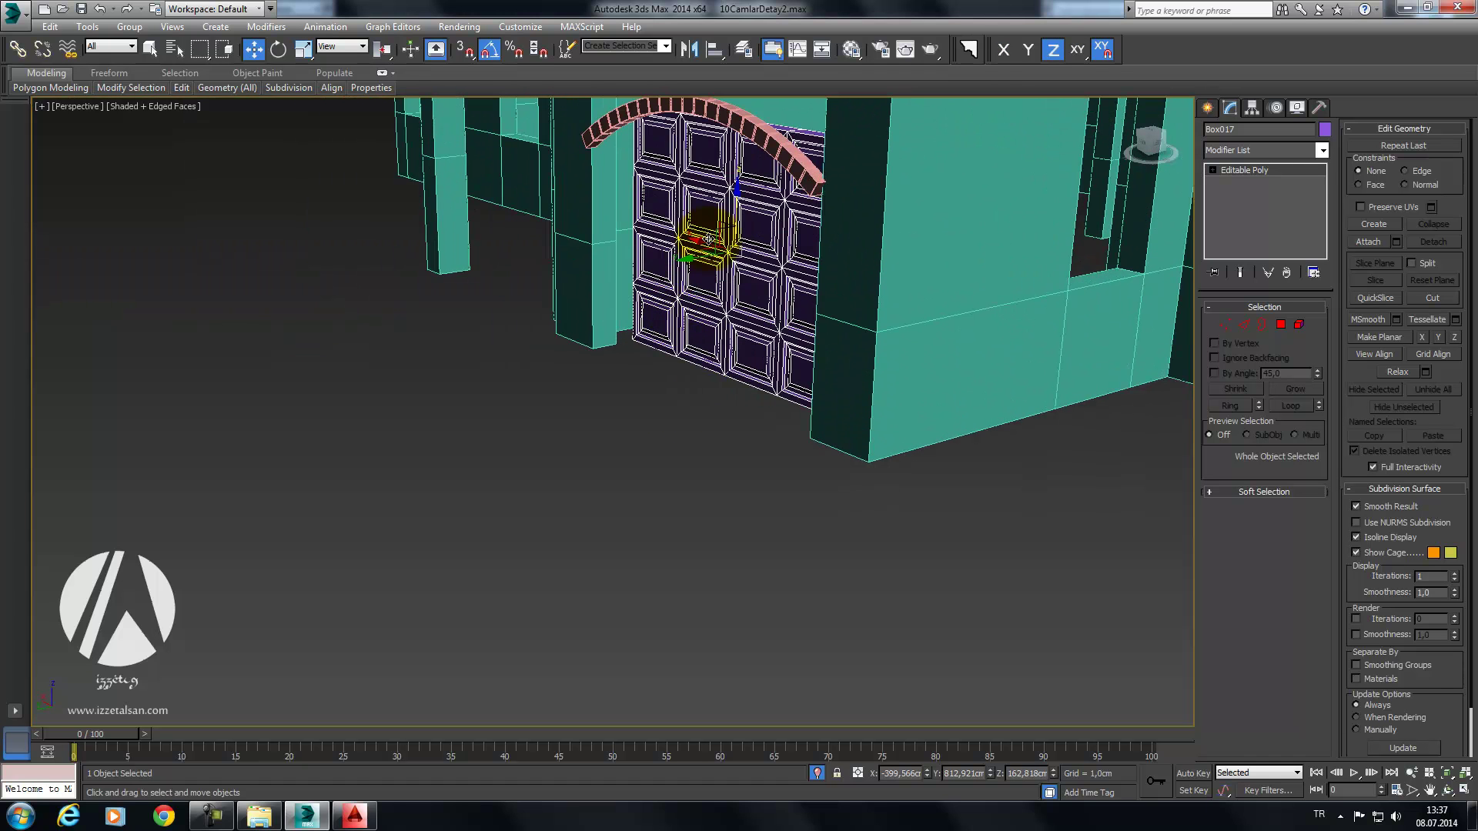
click(614, 432)
mouse_move(613, 432)
alt+middle_down()
mouse_move(805, 367)
mouse_move(720, 416)
mouse_move(864, 383)
mouse_move(621, 423)
mouse_move(862, 394)
mouse_move(752, 403)
mouse_move(858, 370)
mouse_move(750, 421)
mouse_move(835, 403)
mouse_move(1032, 287)
alt+middle_up()
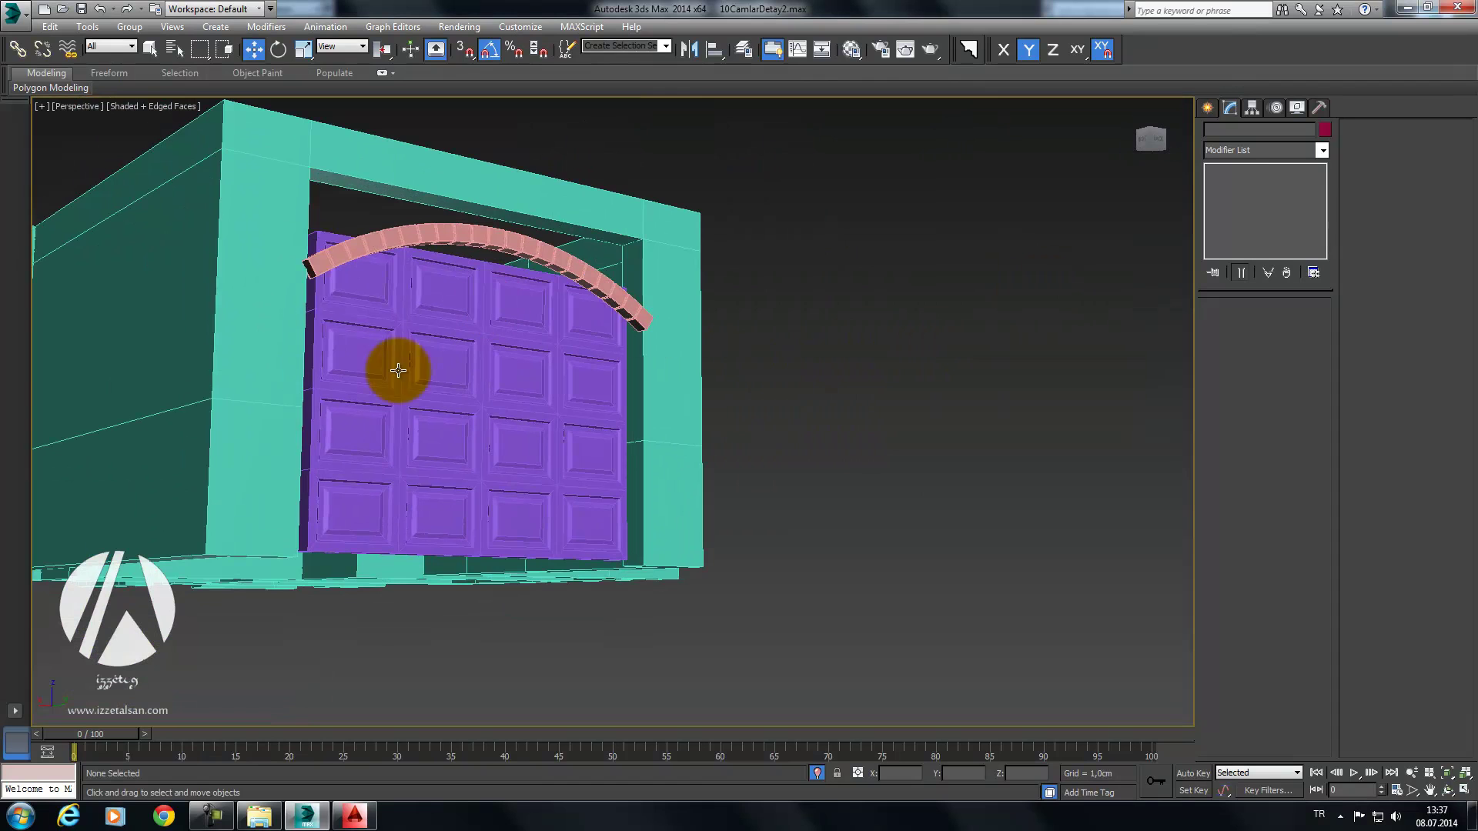
alt+middle_drag(518, 310, 521, 333)
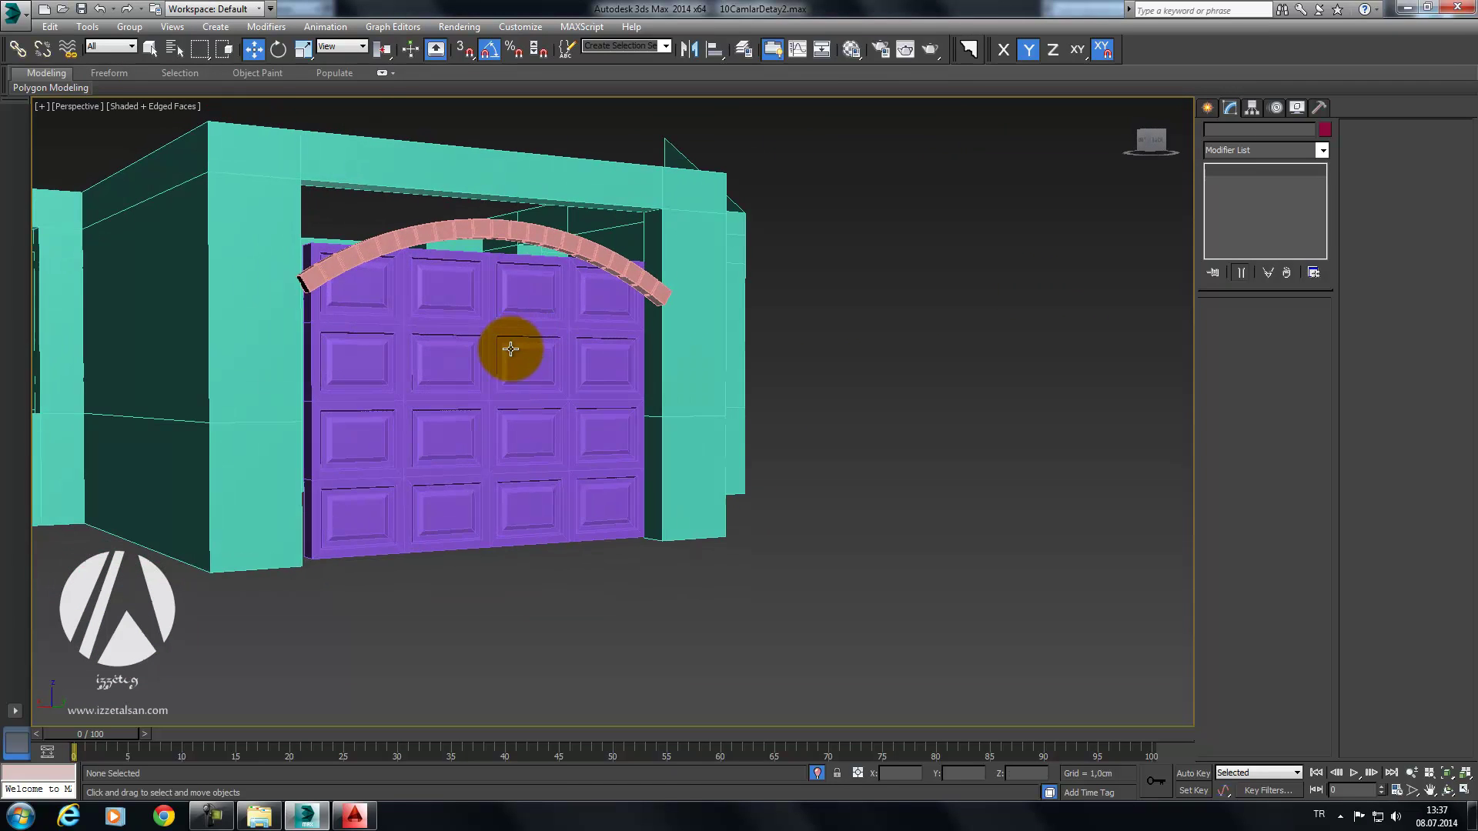
Step: Hide the door slab and switch the viewport to the Left view
click(511, 348)
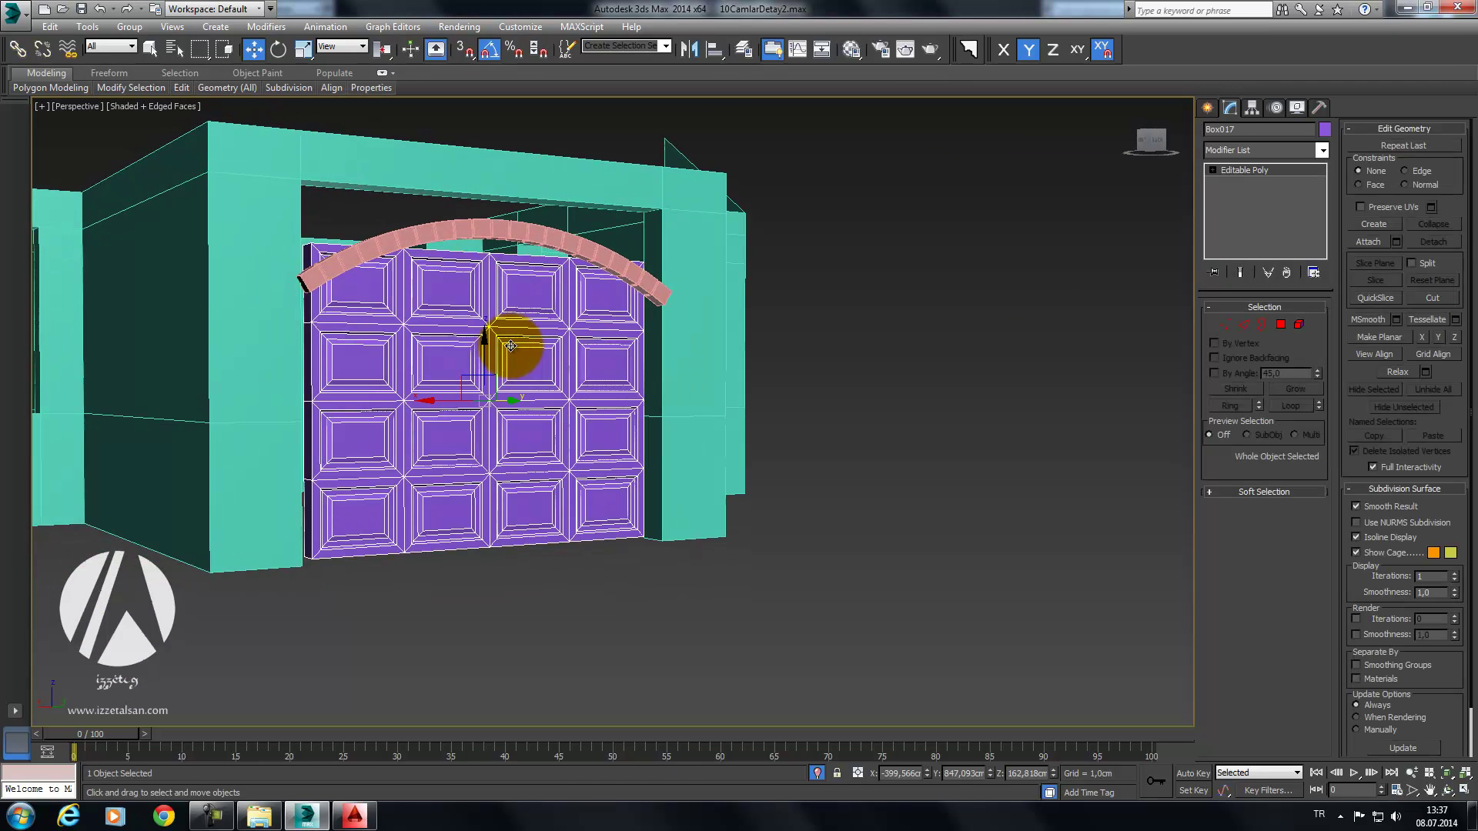
key(Delete)
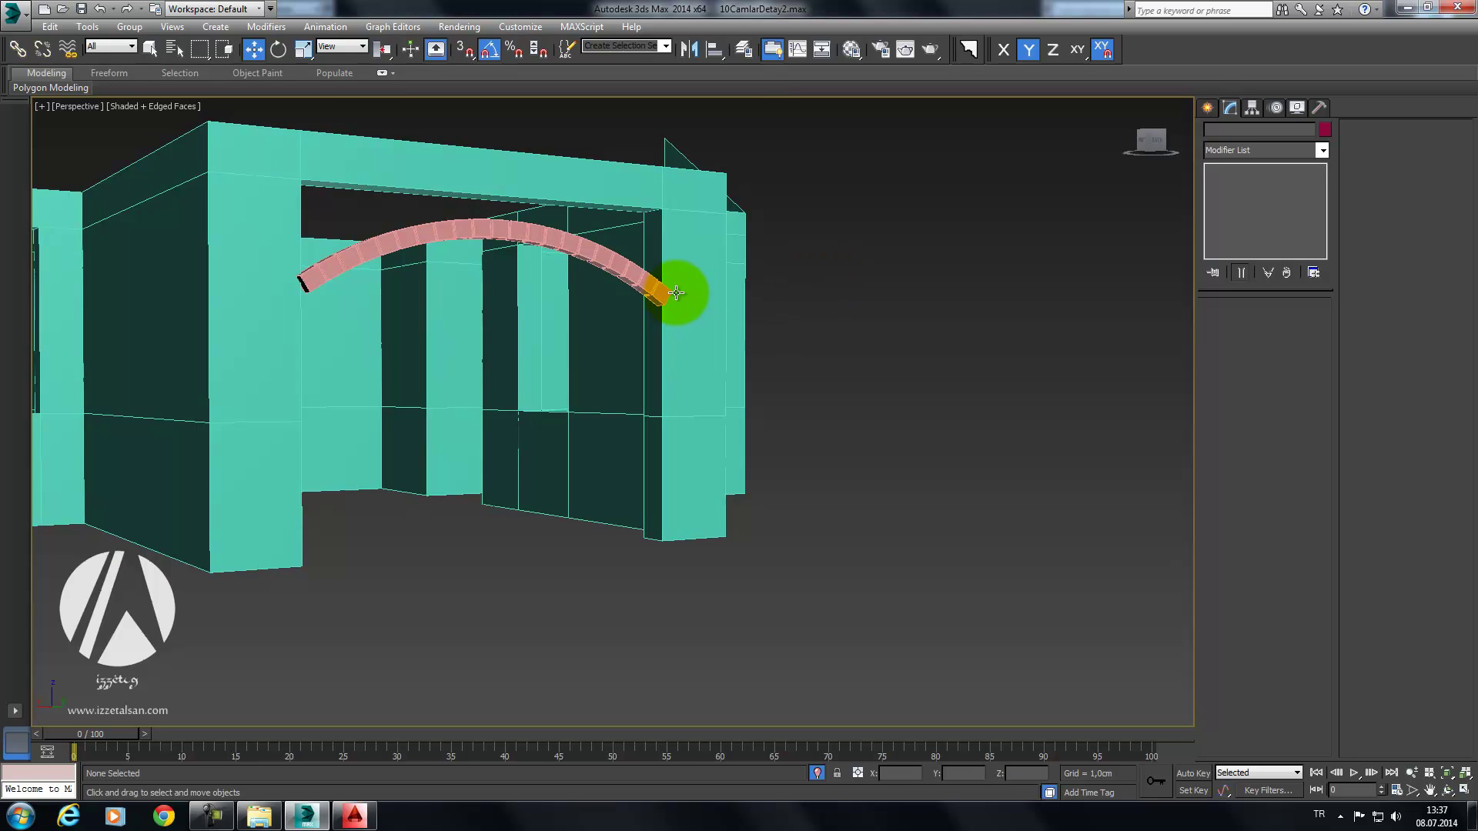
key(l)
middle_drag(604, 313, 480, 330)
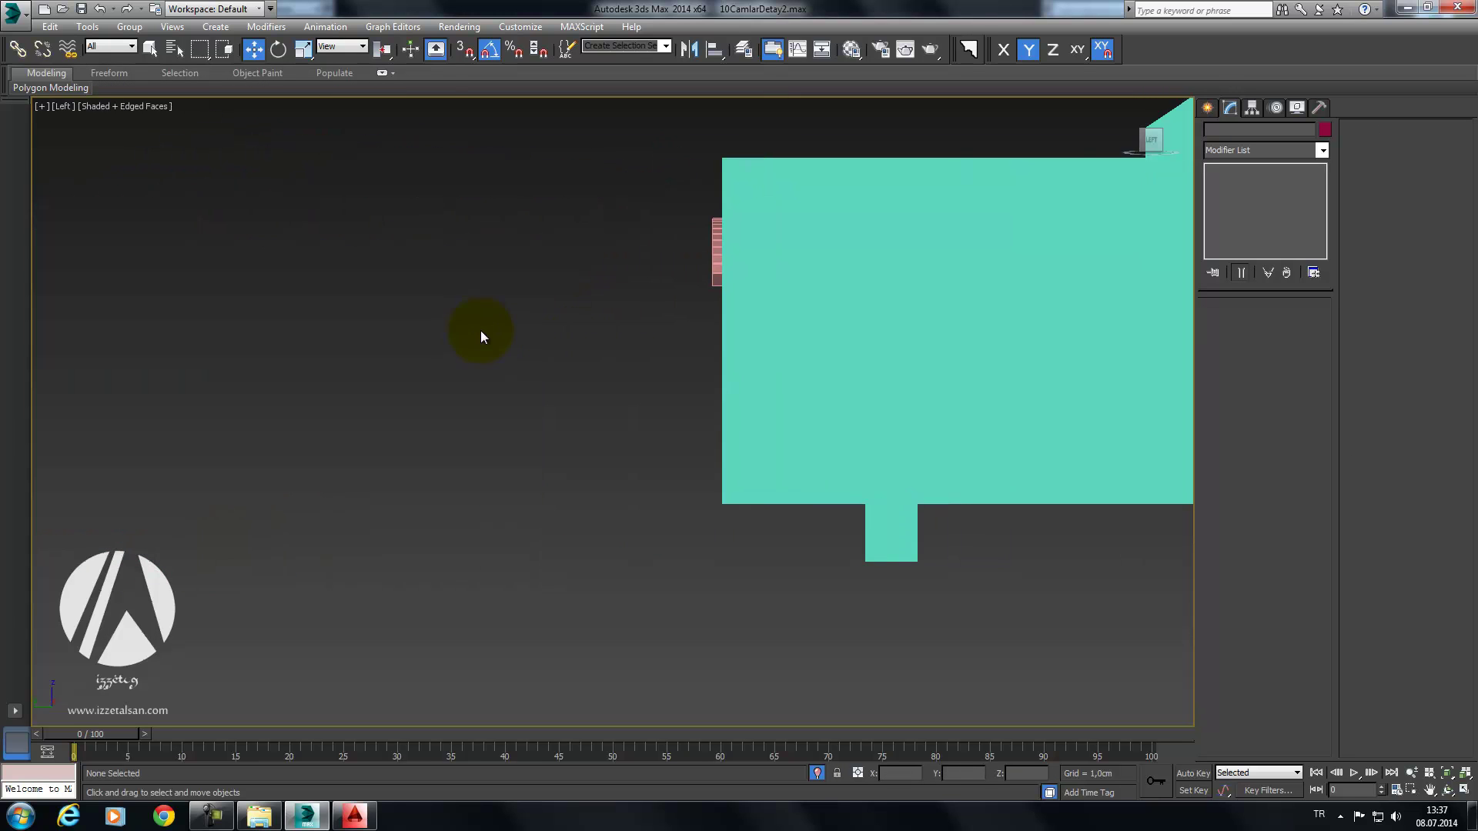
Step: Activate the Line spline tool
click(1207, 107)
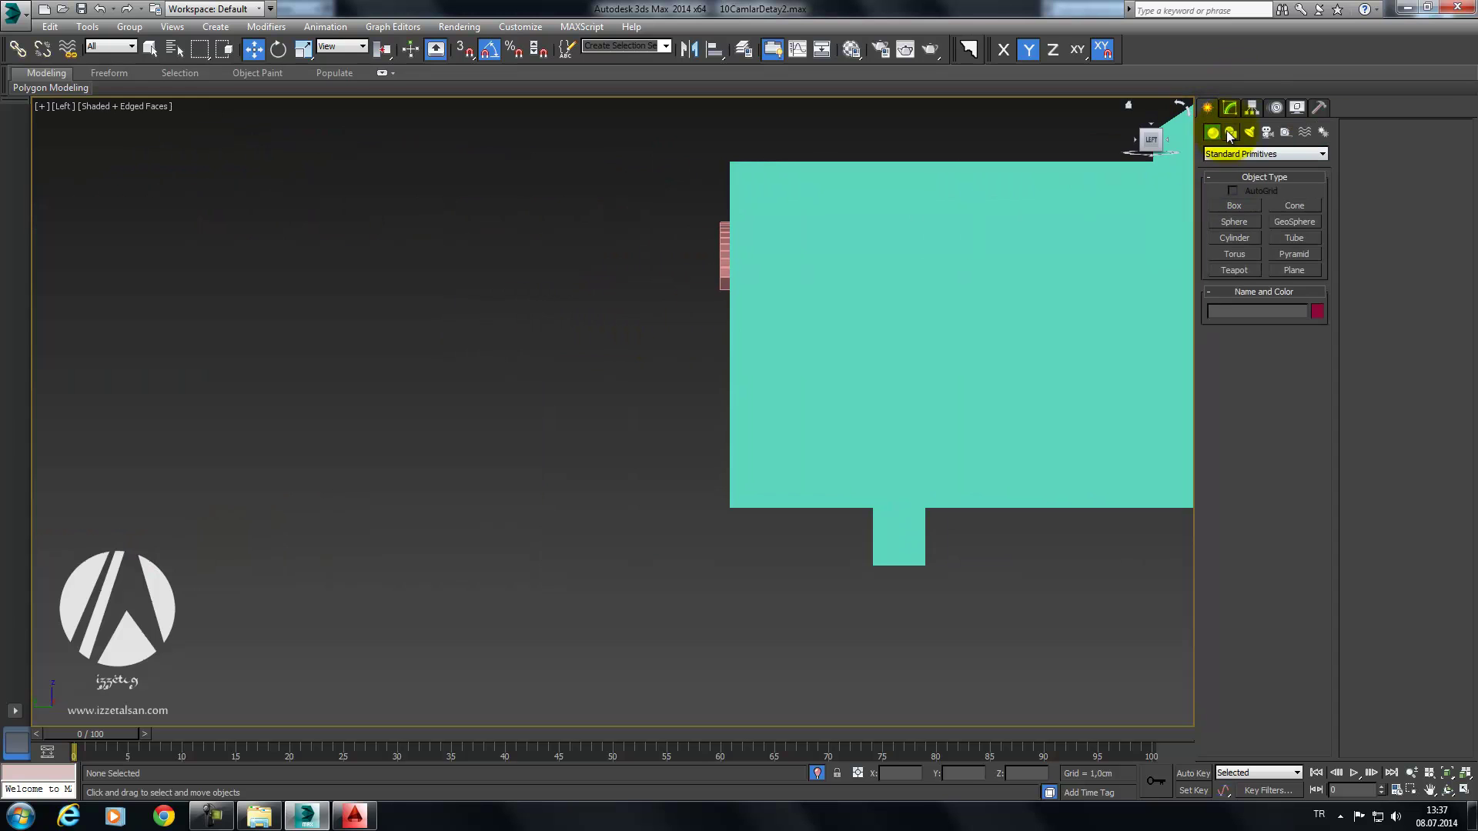
click(1230, 132)
click(1236, 214)
scroll(829, 326, up, 2)
Step: Switch the Left view to wireframe and zoom in on the arch
scroll(752, 323, up, 1)
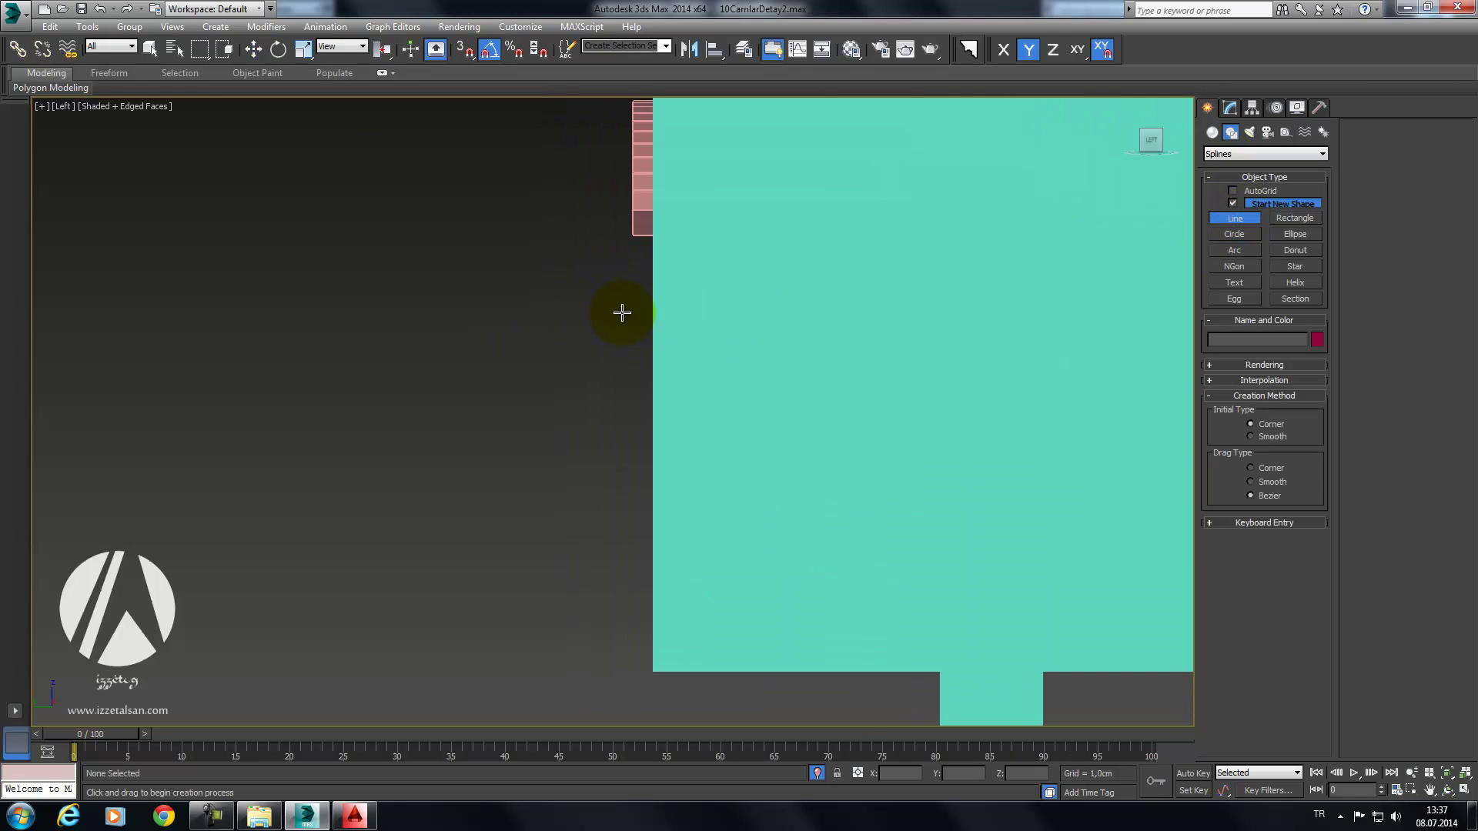
key(F3)
scroll(689, 248, up, 2)
scroll(689, 258, up, 2)
middle_drag(679, 270, 706, 229)
Step: Draw a zigzag line spline running downward beneath the arch
click(705, 214)
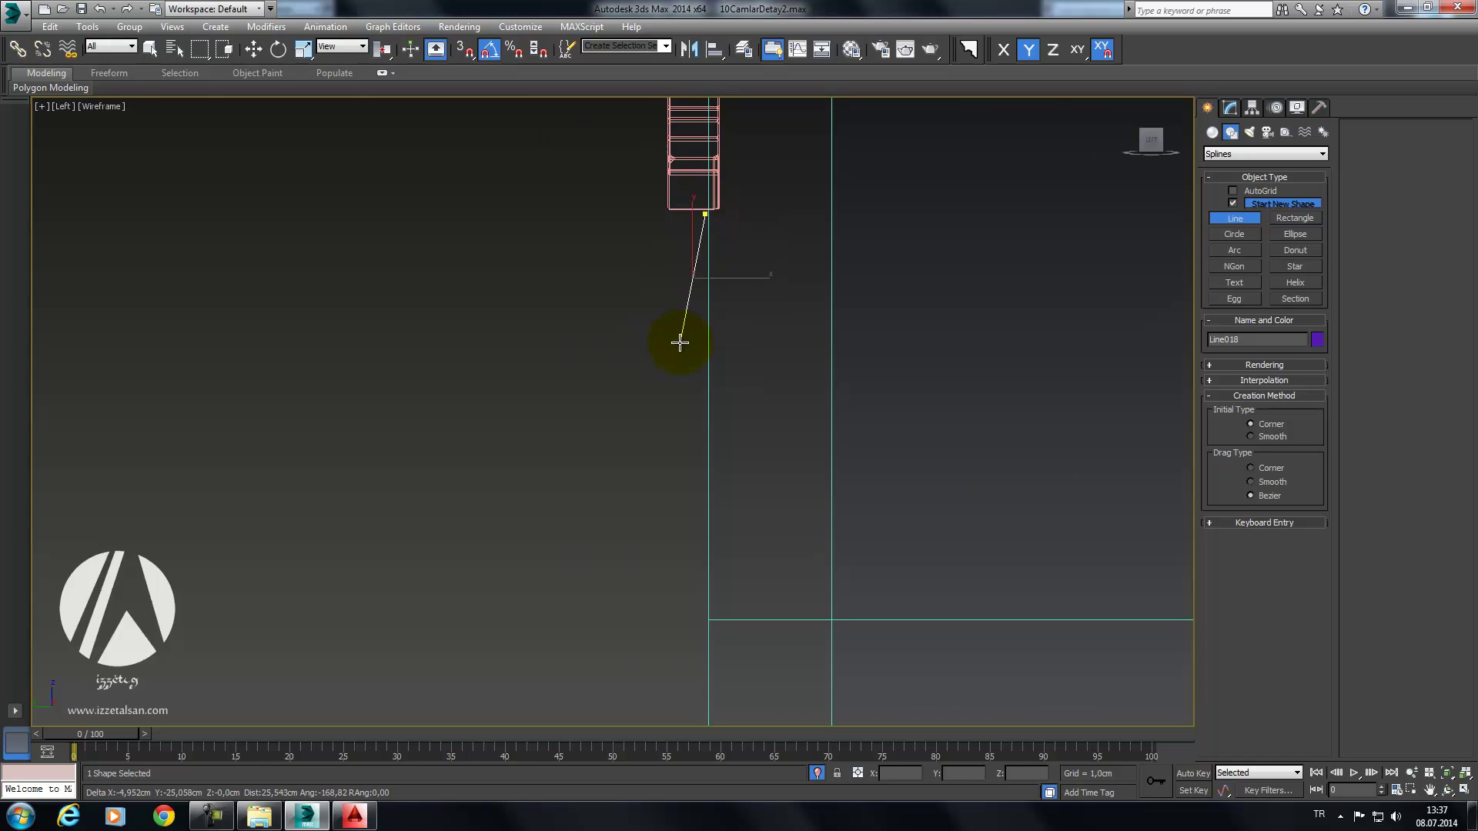
click(691, 271)
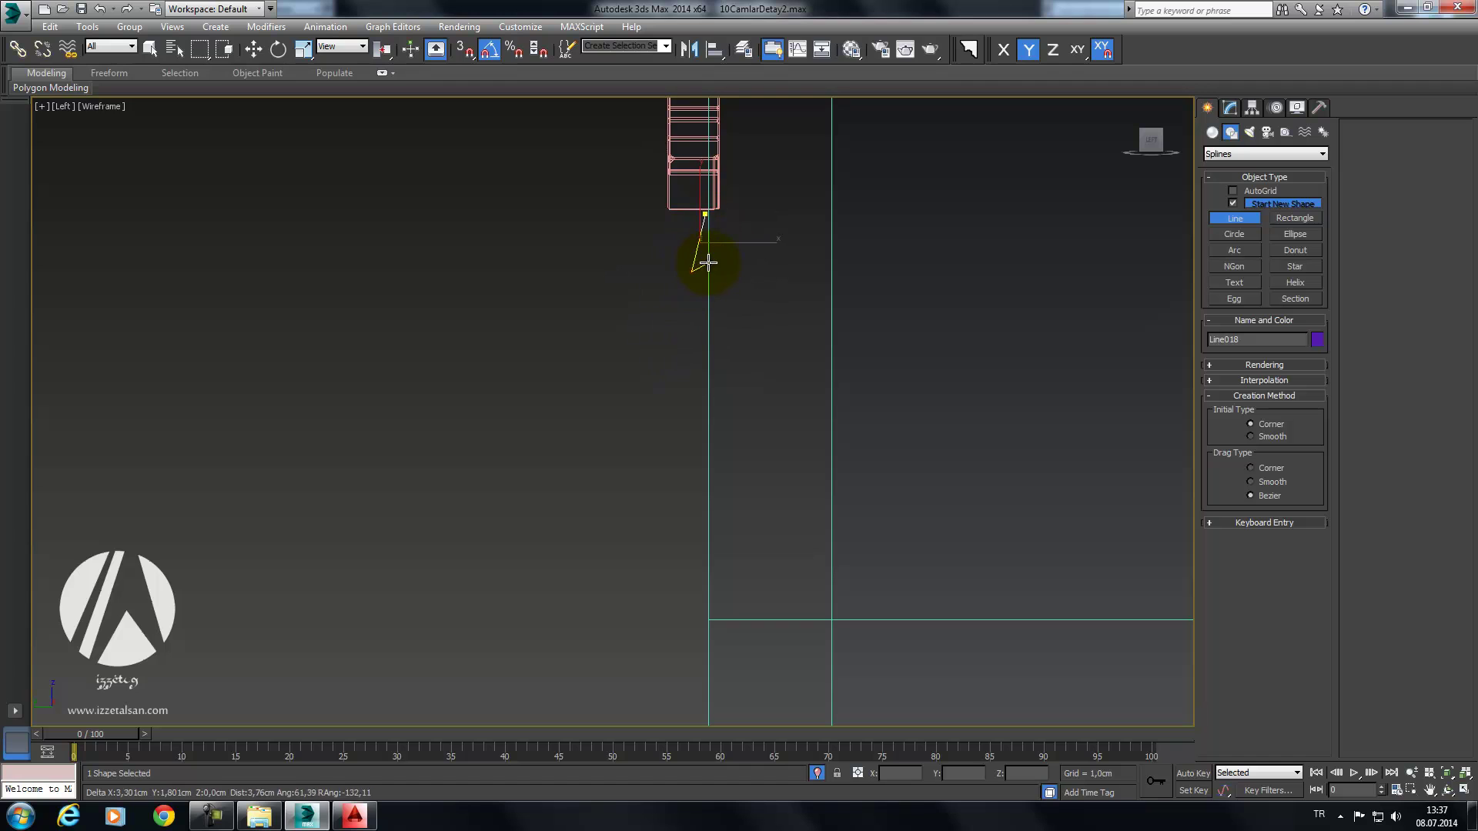
click(708, 263)
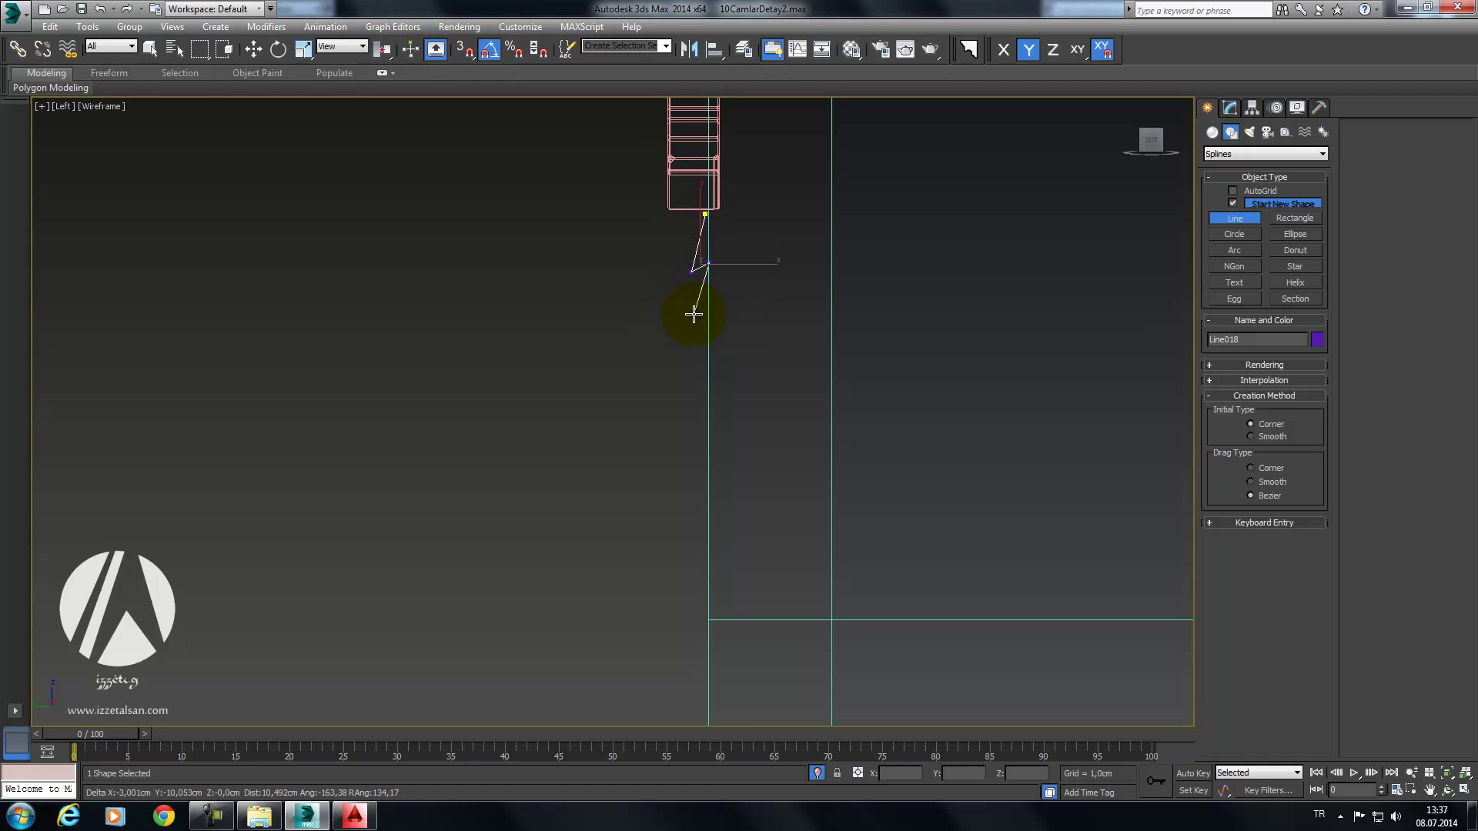
click(709, 307)
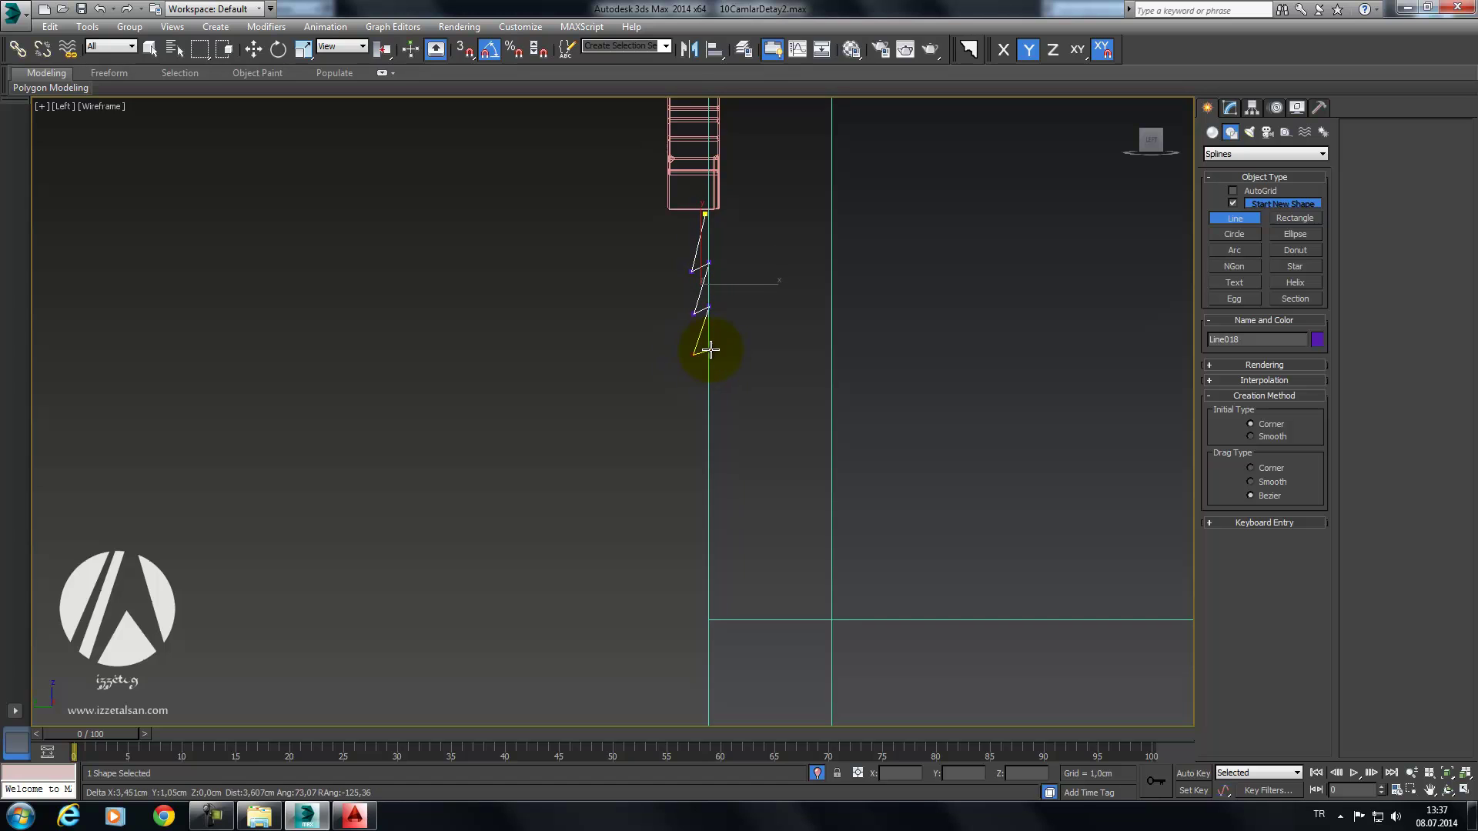
click(708, 347)
mouse_move(710, 495)
middle_down()
mouse_move(772, 347)
mouse_move(776, 241)
mouse_move(778, 326)
mouse_move(808, 330)
mouse_move(832, 254)
mouse_move(801, 336)
middle_up()
right_click(776, 241)
Step: Select the zigzag line and enter its vertex sub-object level
key(w)
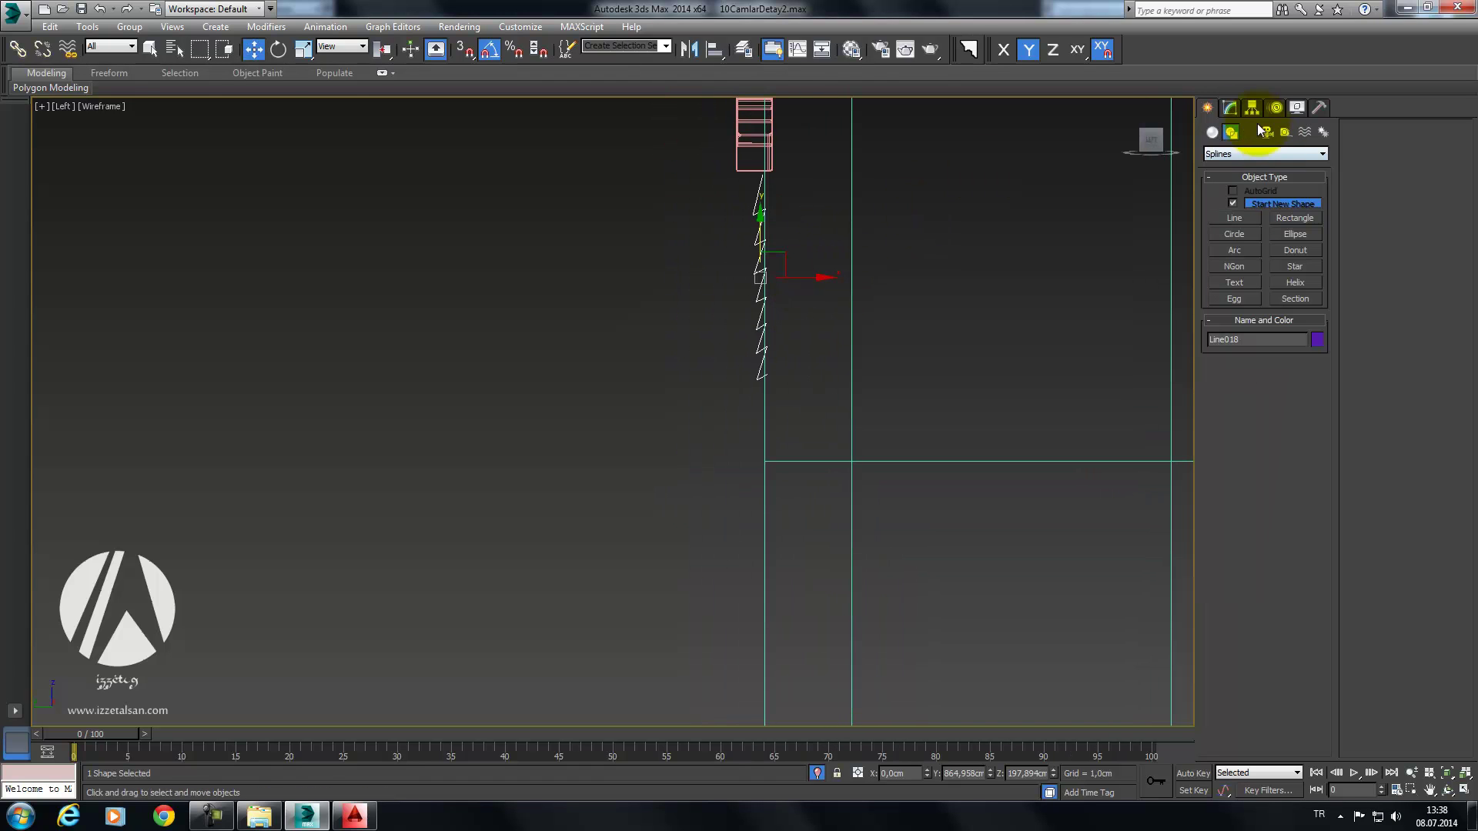
click(1230, 108)
click(1245, 359)
middle_drag(809, 148, 861, 198)
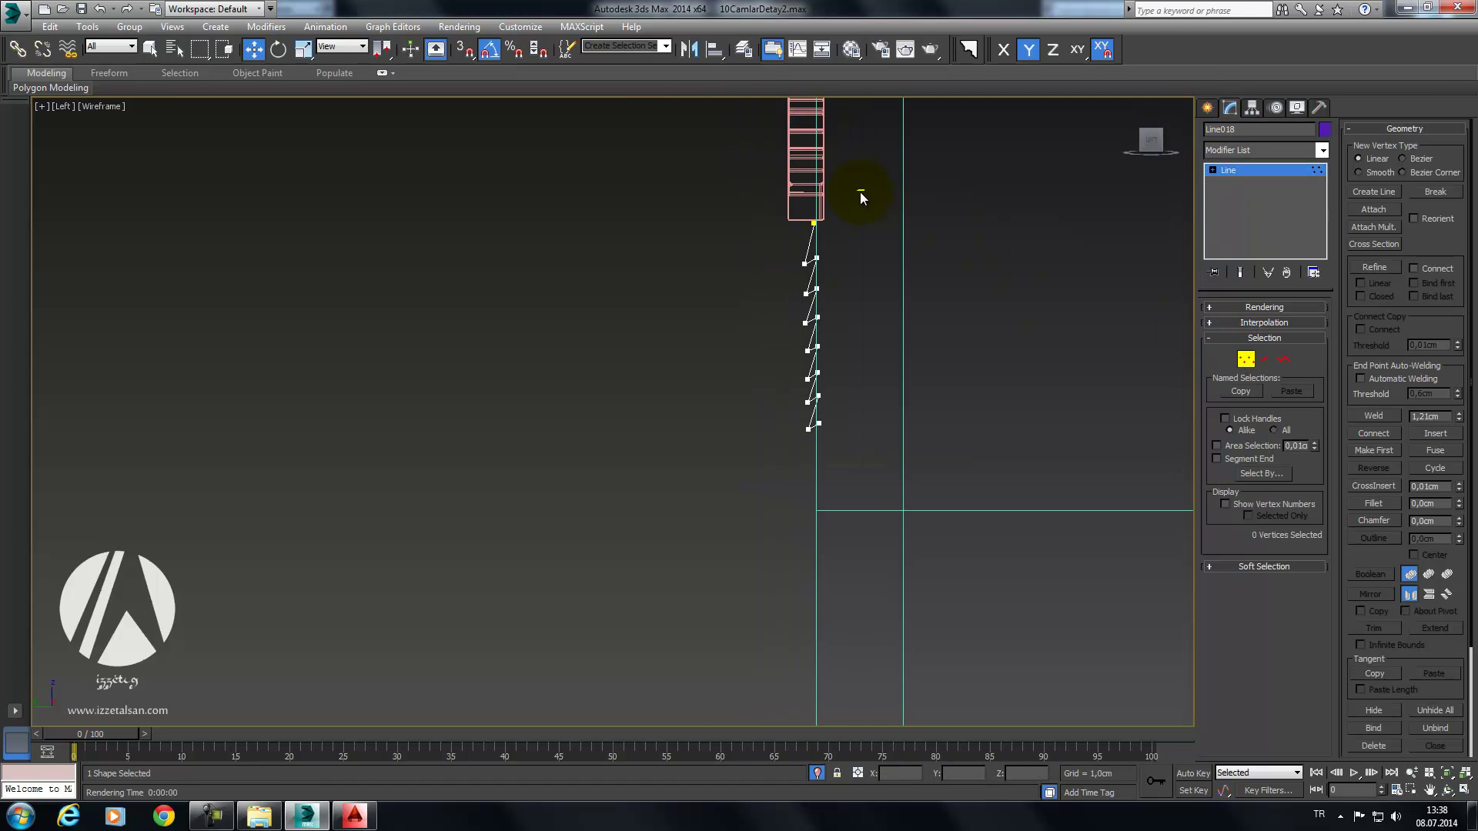
scroll(886, 217, up, 5)
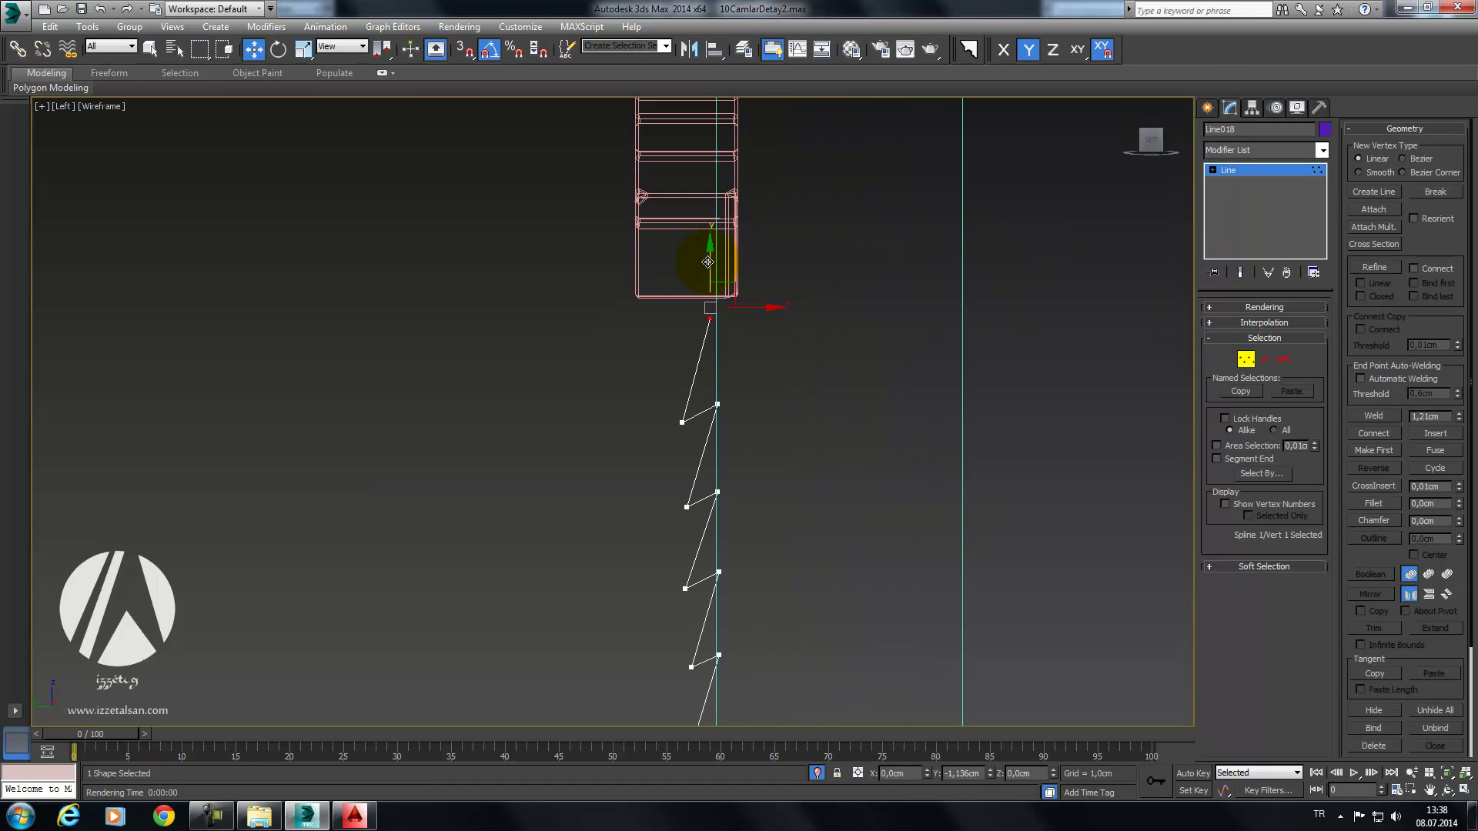
scroll(792, 257, down, 2)
middle_drag(792, 257, 980, 185)
Step: Copy the zigzag spline downward below the original
click(1284, 358)
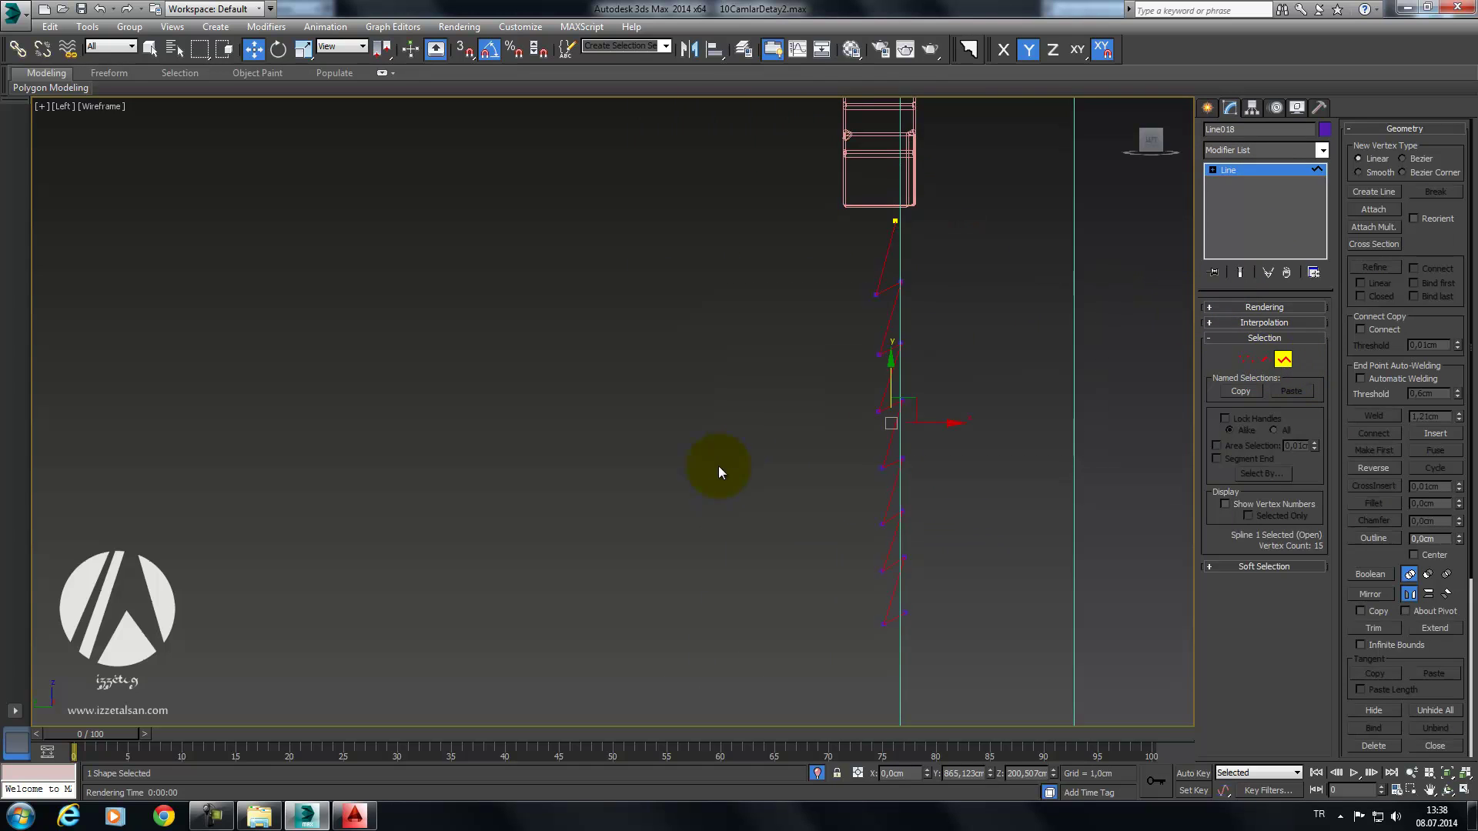
middle_drag(902, 398, 887, 254)
shift+drag(871, 239, 891, 655)
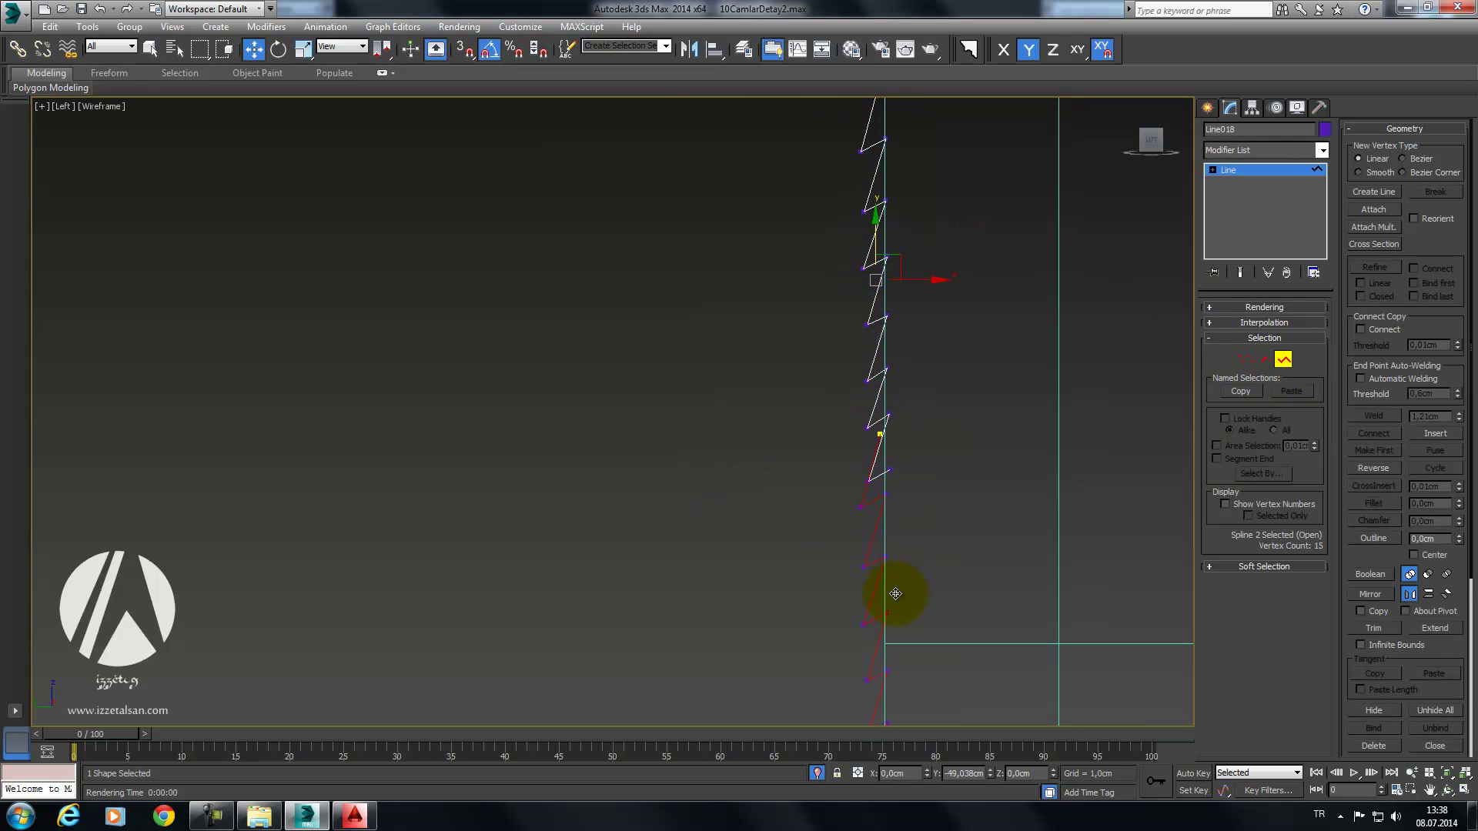
middle_drag(928, 524, 996, 386)
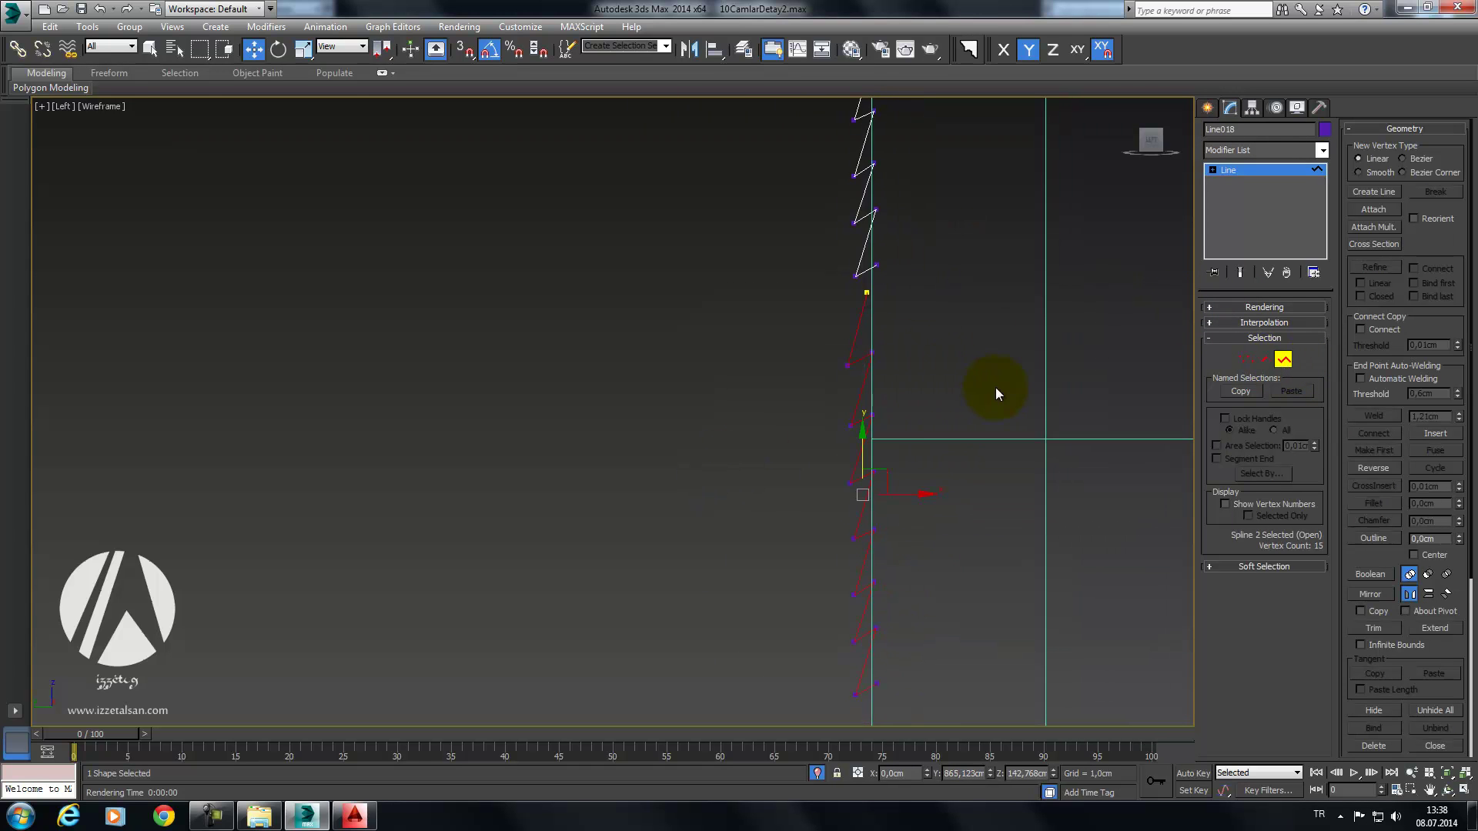
middle_drag(875, 428, 878, 415)
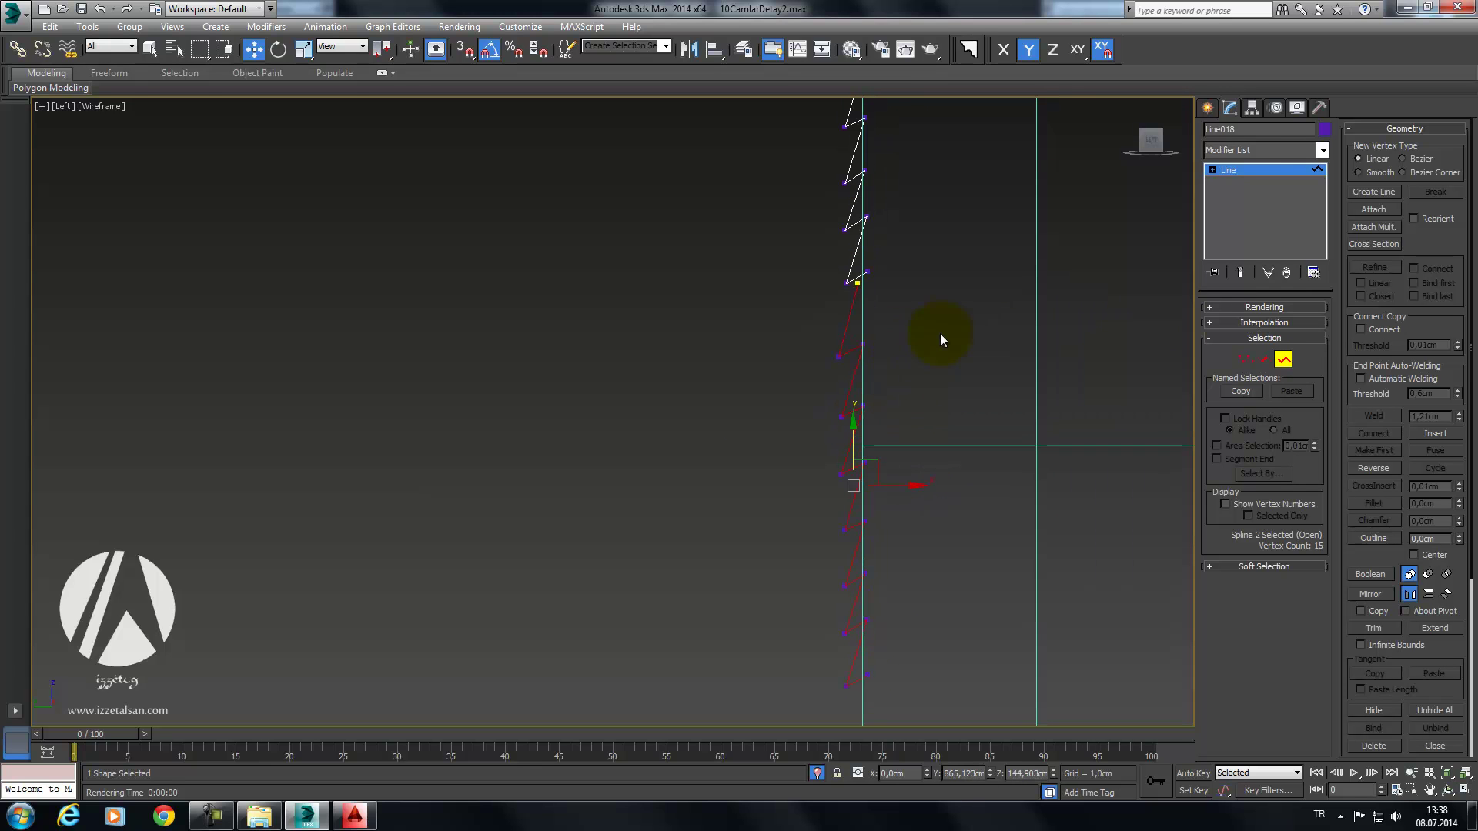
Step: Snap the copy's end vertex onto the original's end and weld them together
click(1246, 360)
click(873, 271)
key(s)
drag(893, 254, 858, 285)
click(846, 283)
click(1369, 415)
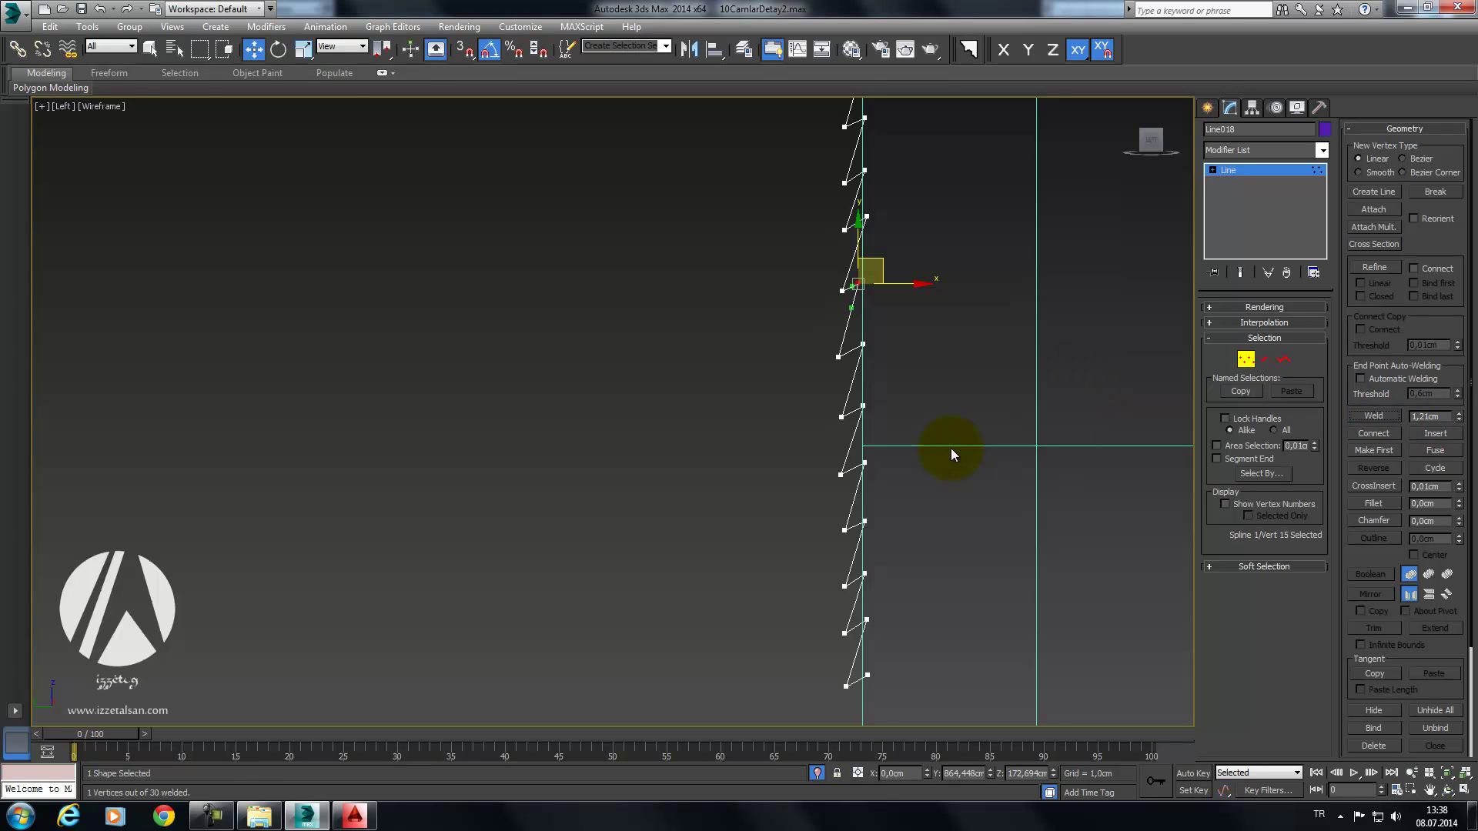
scroll(950, 448, down, 1)
scroll(1031, 312, down, 2)
scroll(1116, 361, down, 2)
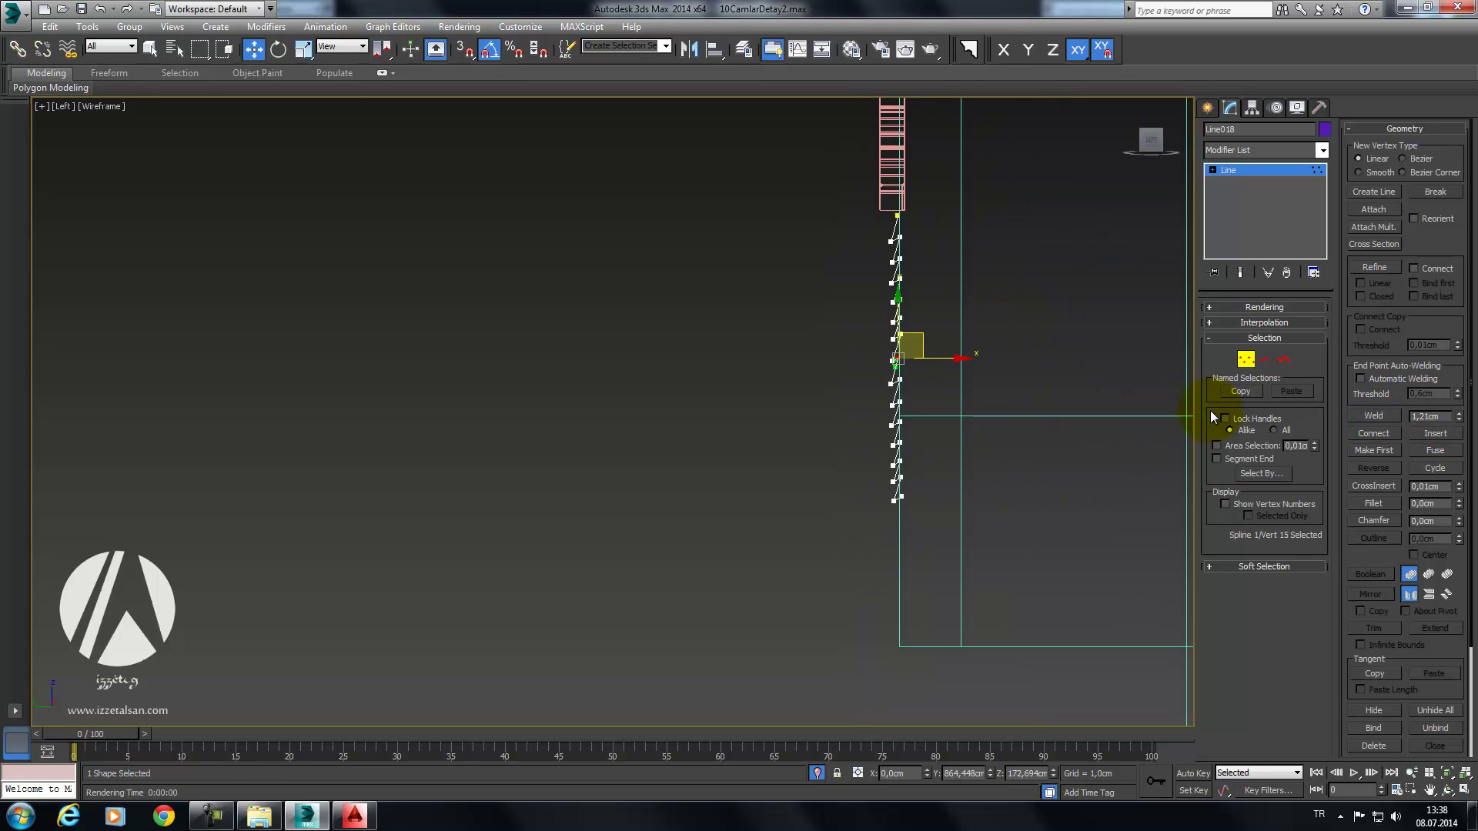
click(1245, 364)
middle_drag(902, 416, 908, 348)
Step: Shift-copy the zigzag pleat spline straight down below the original
click(1283, 359)
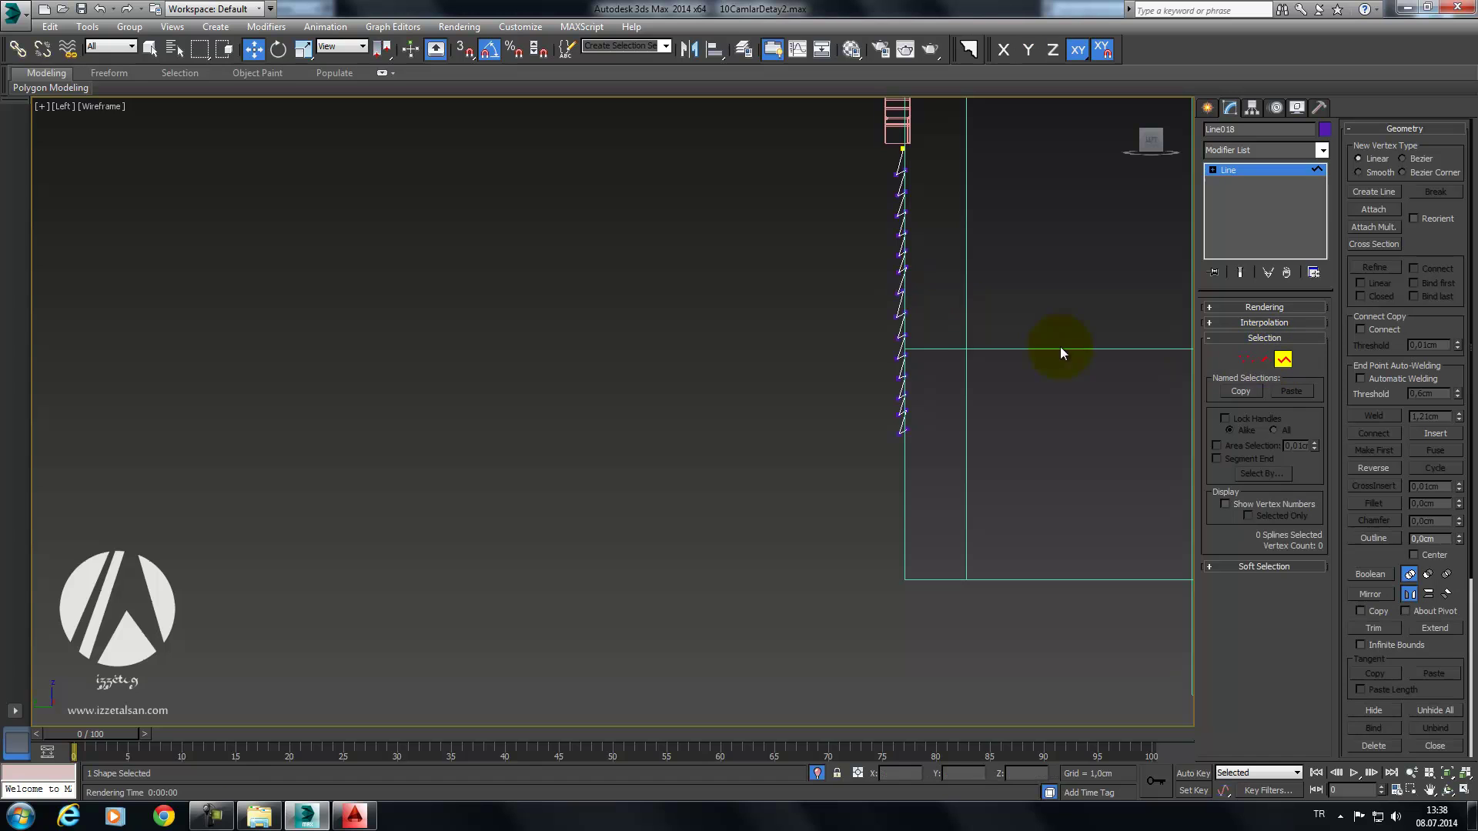
click(896, 340)
shift+drag(902, 240, 904, 545)
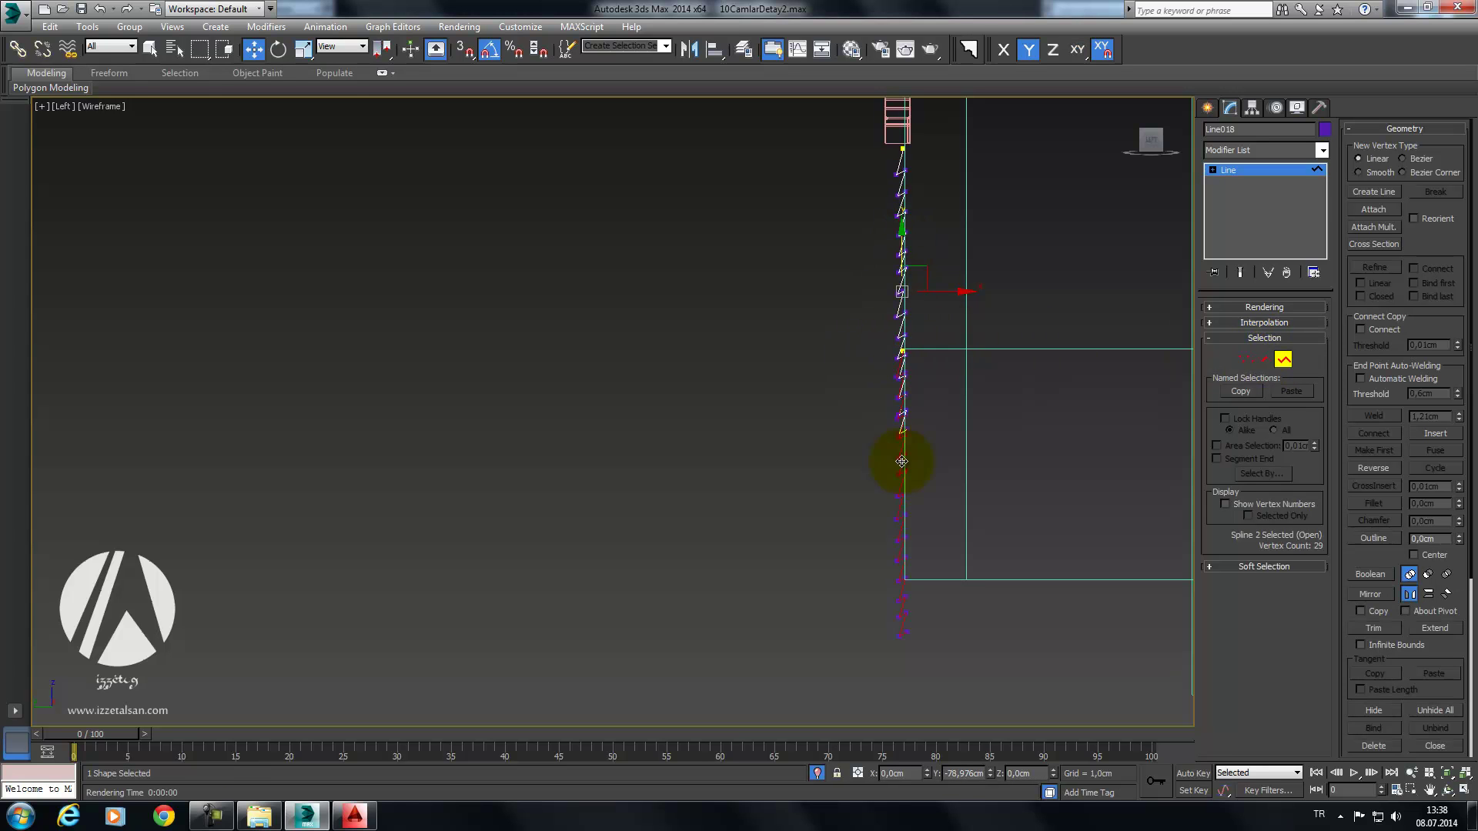
scroll(934, 465, up, 1)
scroll(940, 353, up, 4)
scroll(862, 358, up, 2)
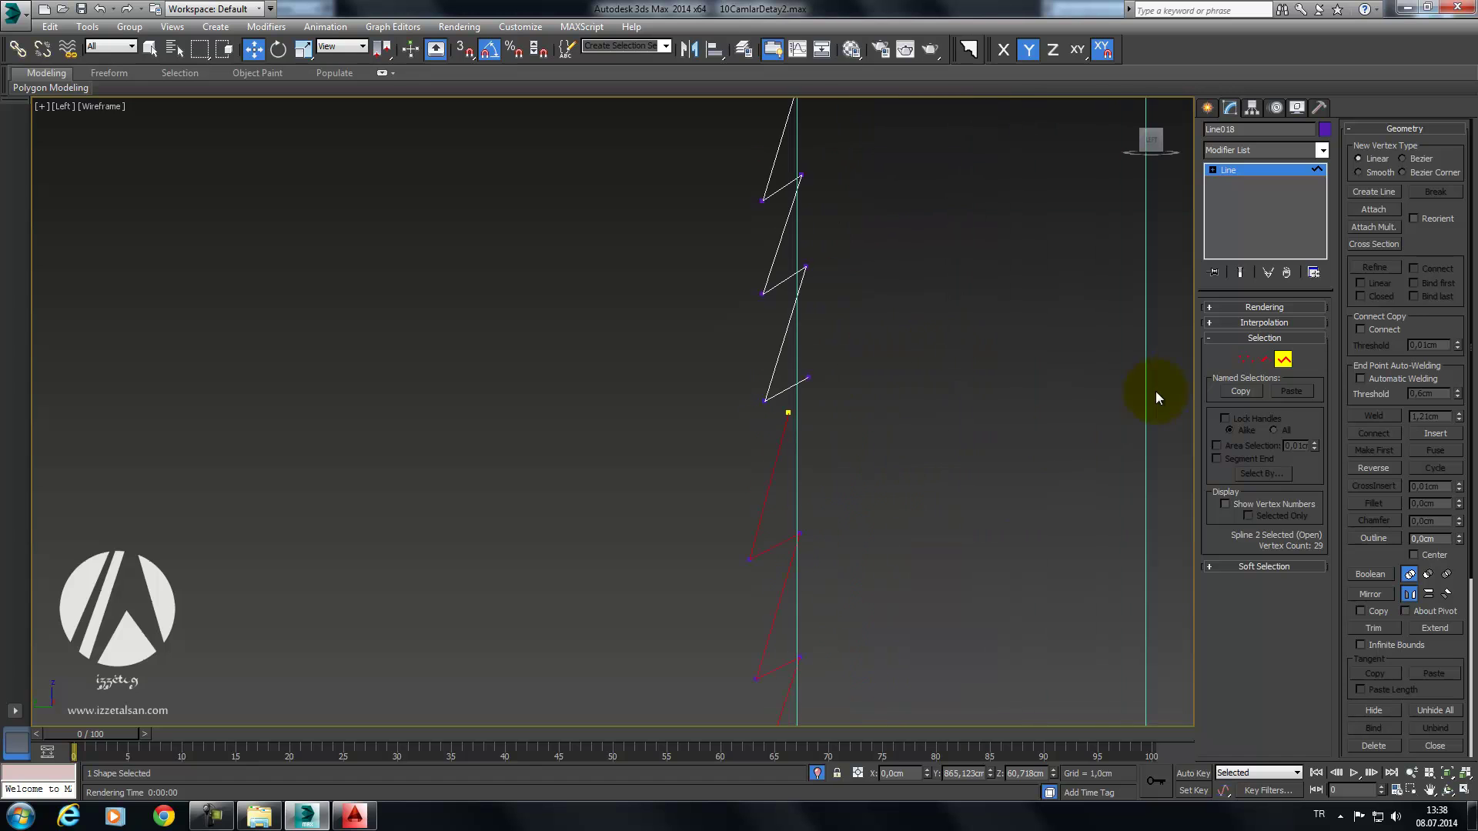
Step: With vertex snapping on, select the copy's 28 lower zigzag vertices in Vertex mode
click(1245, 359)
drag(771, 392, 733, 407)
ctrl+click(808, 401)
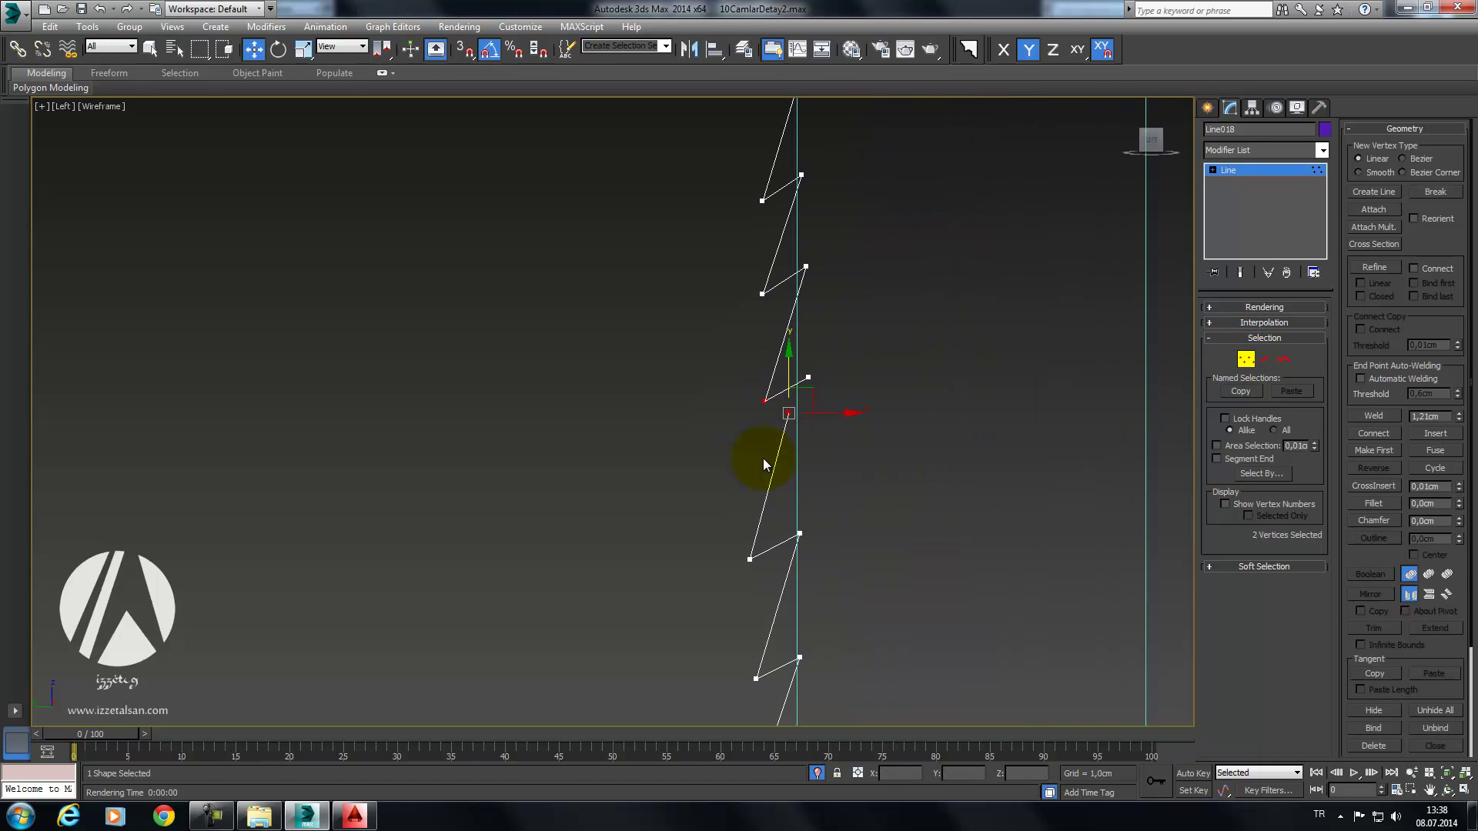
key(s)
click(808, 378)
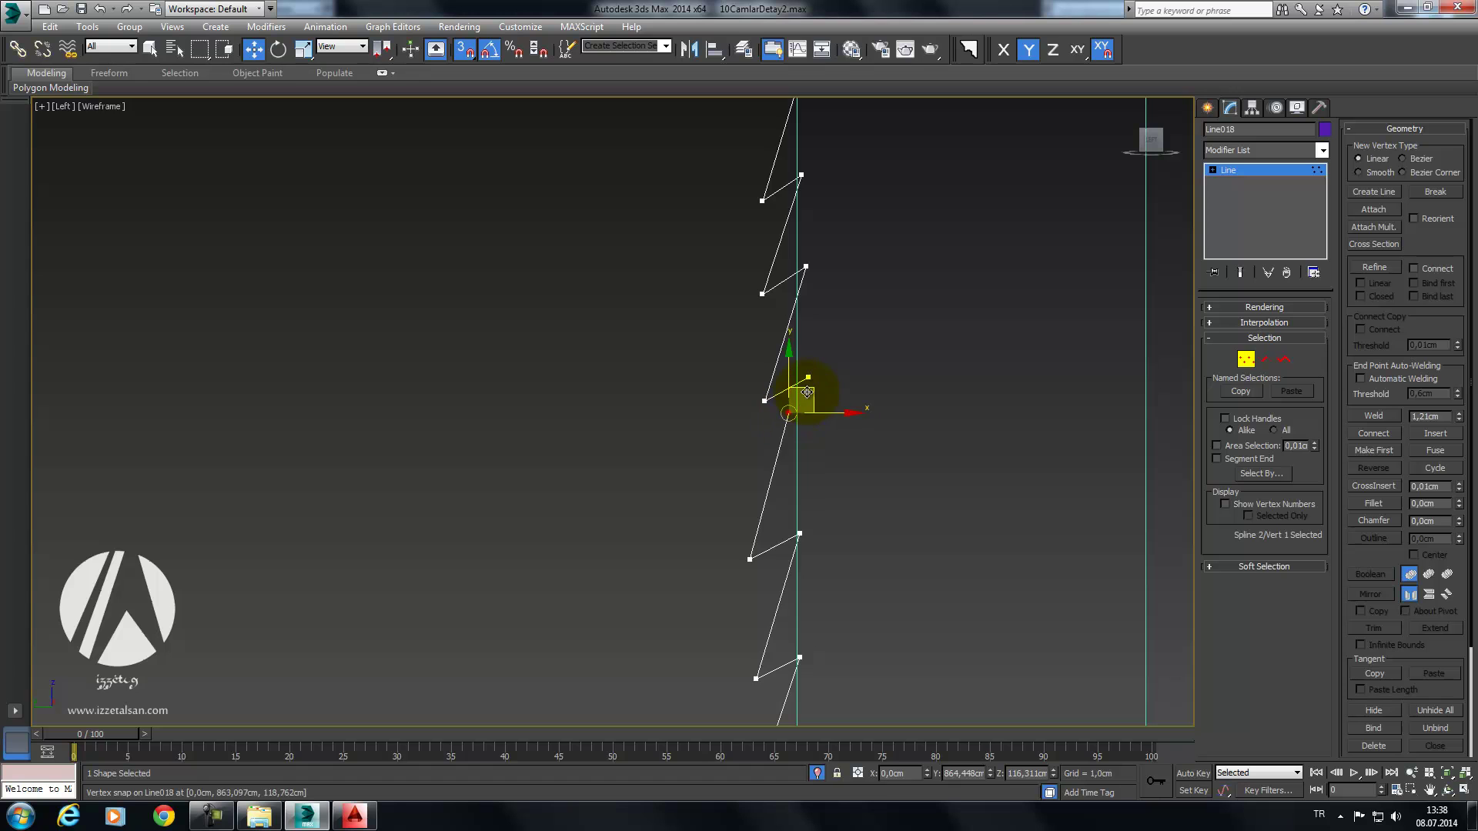
scroll(853, 431, down, 2)
scroll(853, 431, down, 2)
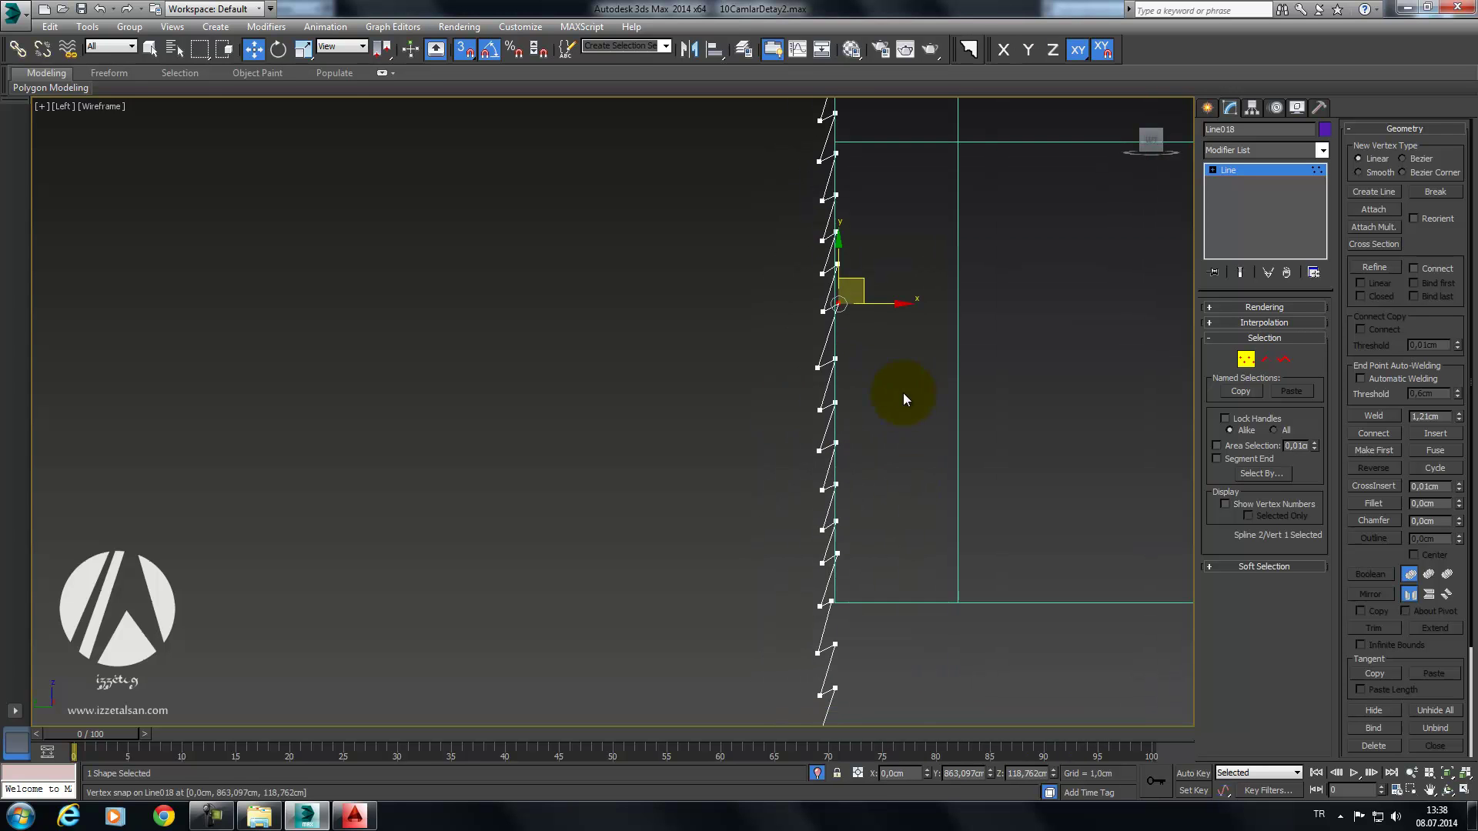
drag(704, 792, 704, 789)
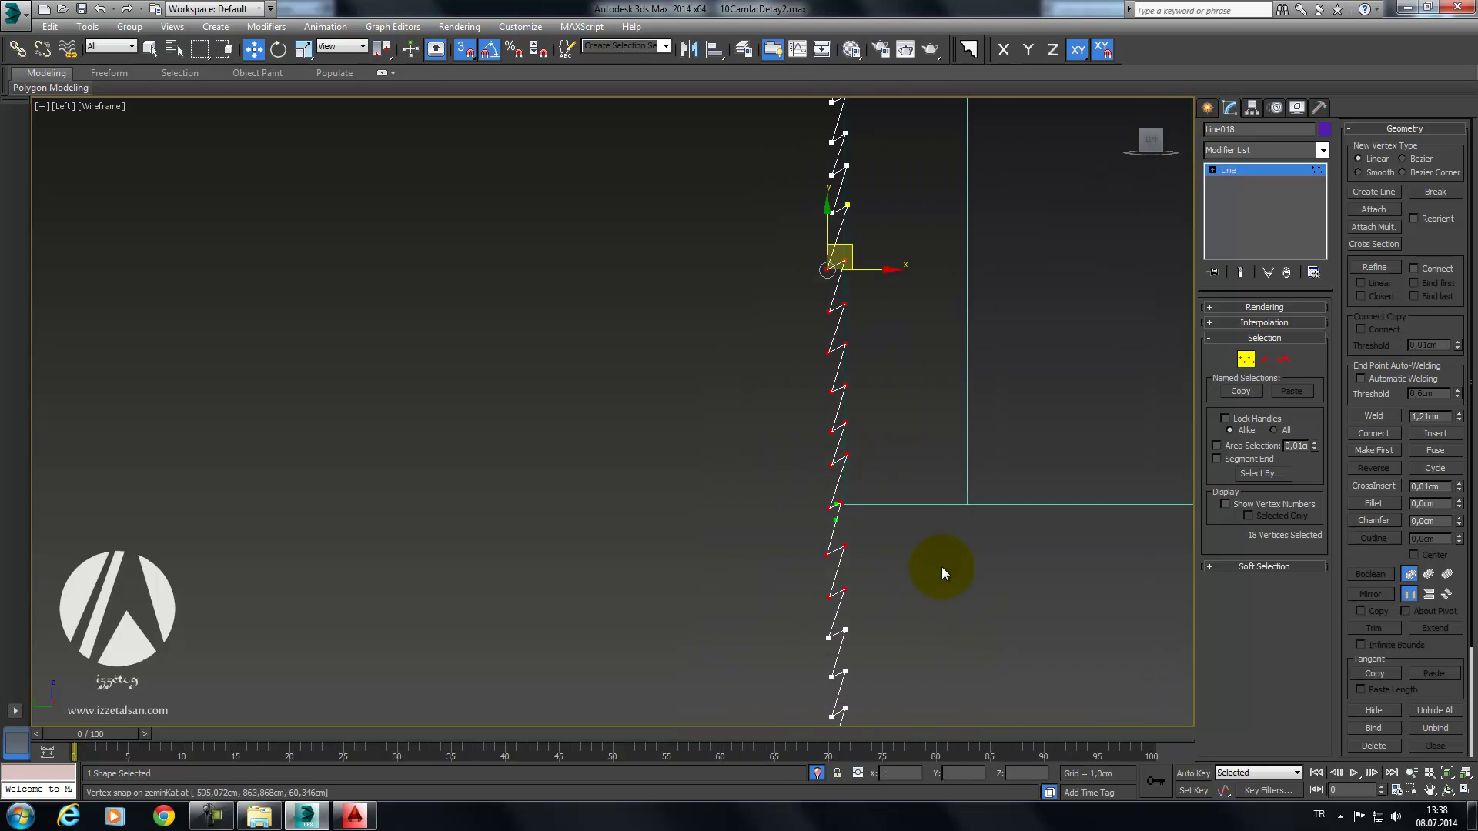
scroll(940, 567, down, 2)
middle_drag(906, 577, 918, 482)
scroll(918, 482, up, 5)
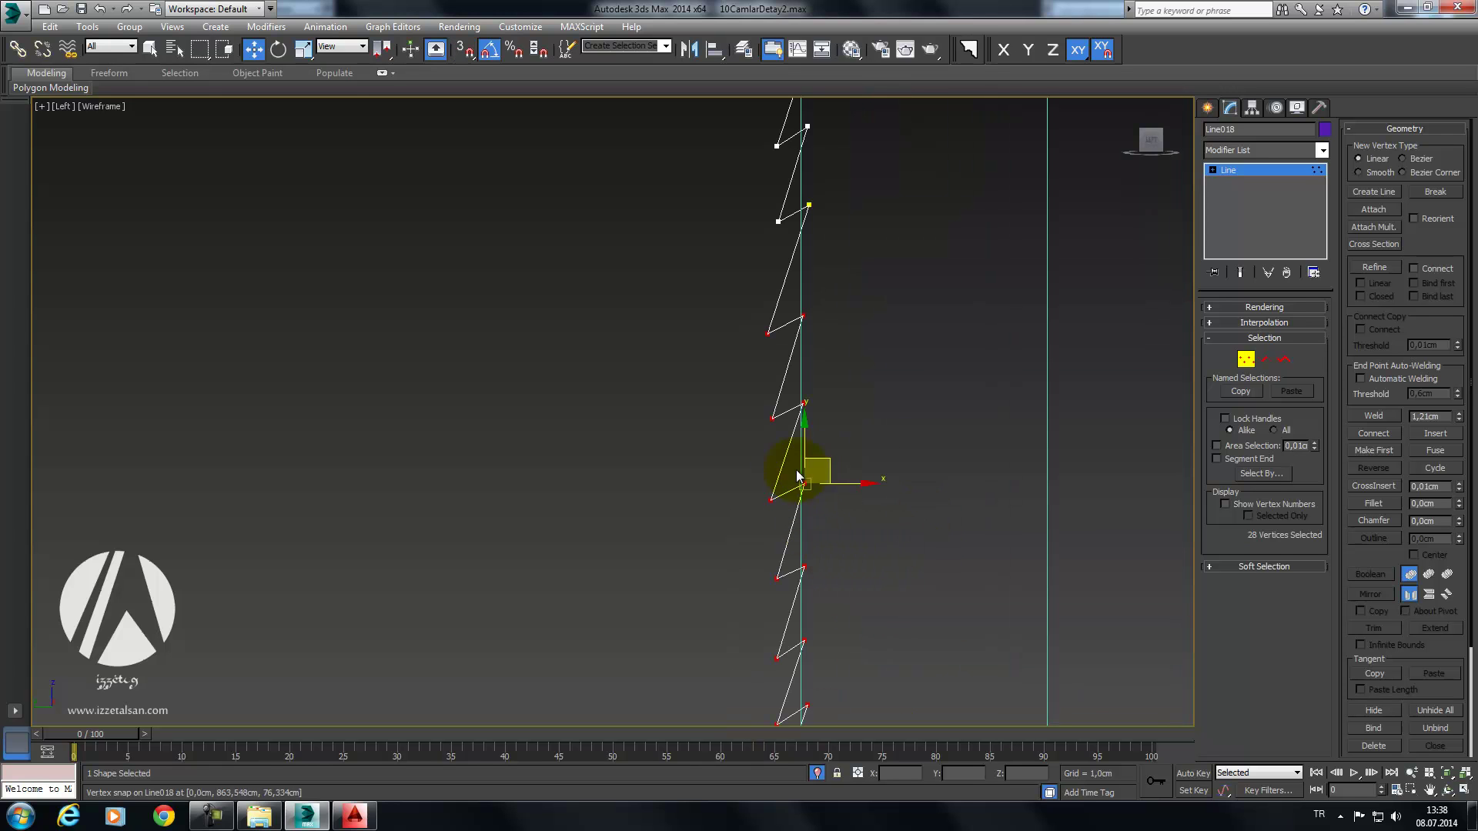
Step: Move the selected vertices up along Y, leaving a straight run below the upper teeth
drag(802, 345, 803, 327)
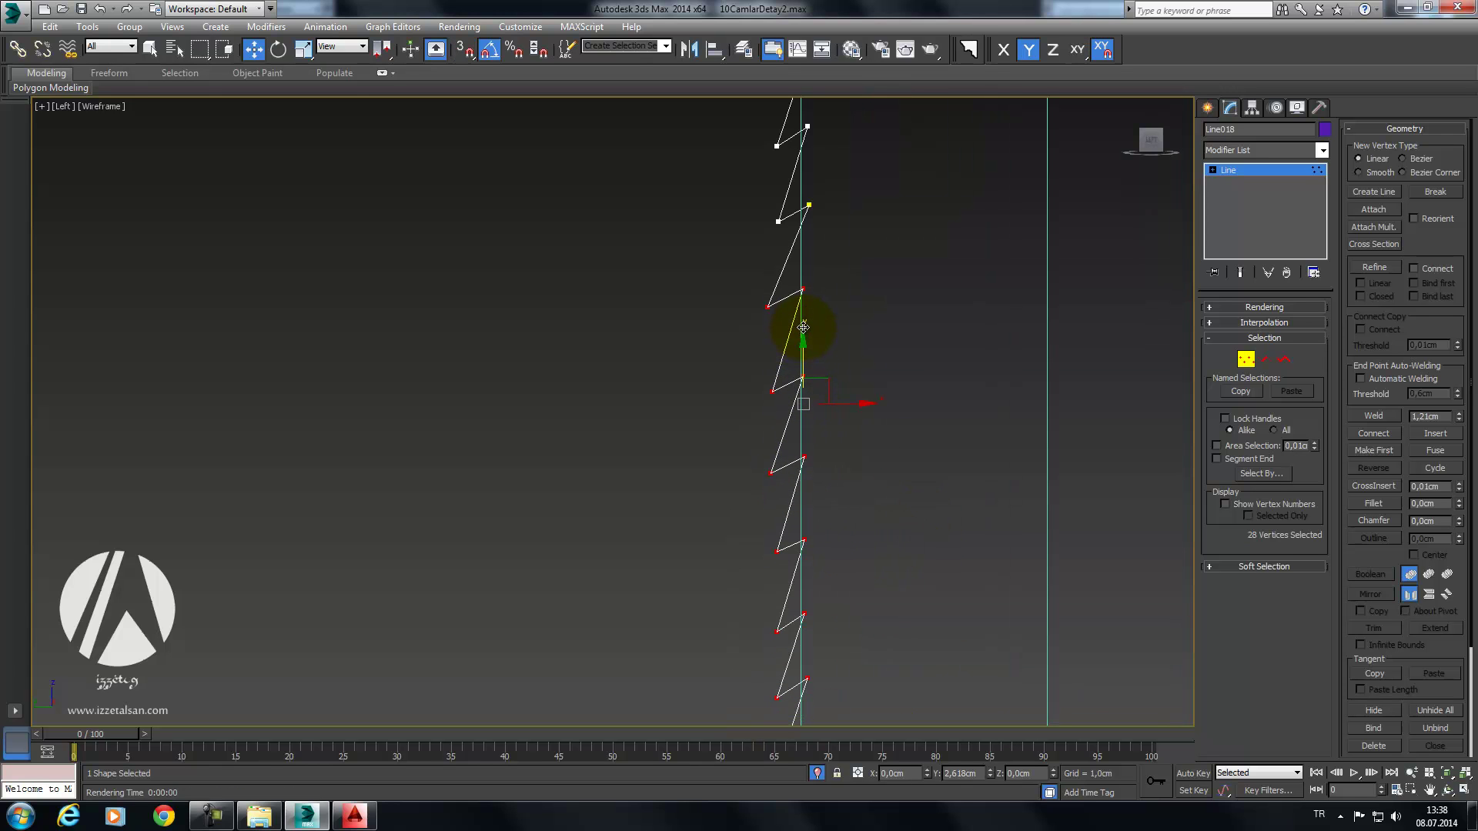
scroll(1045, 215, down, 1)
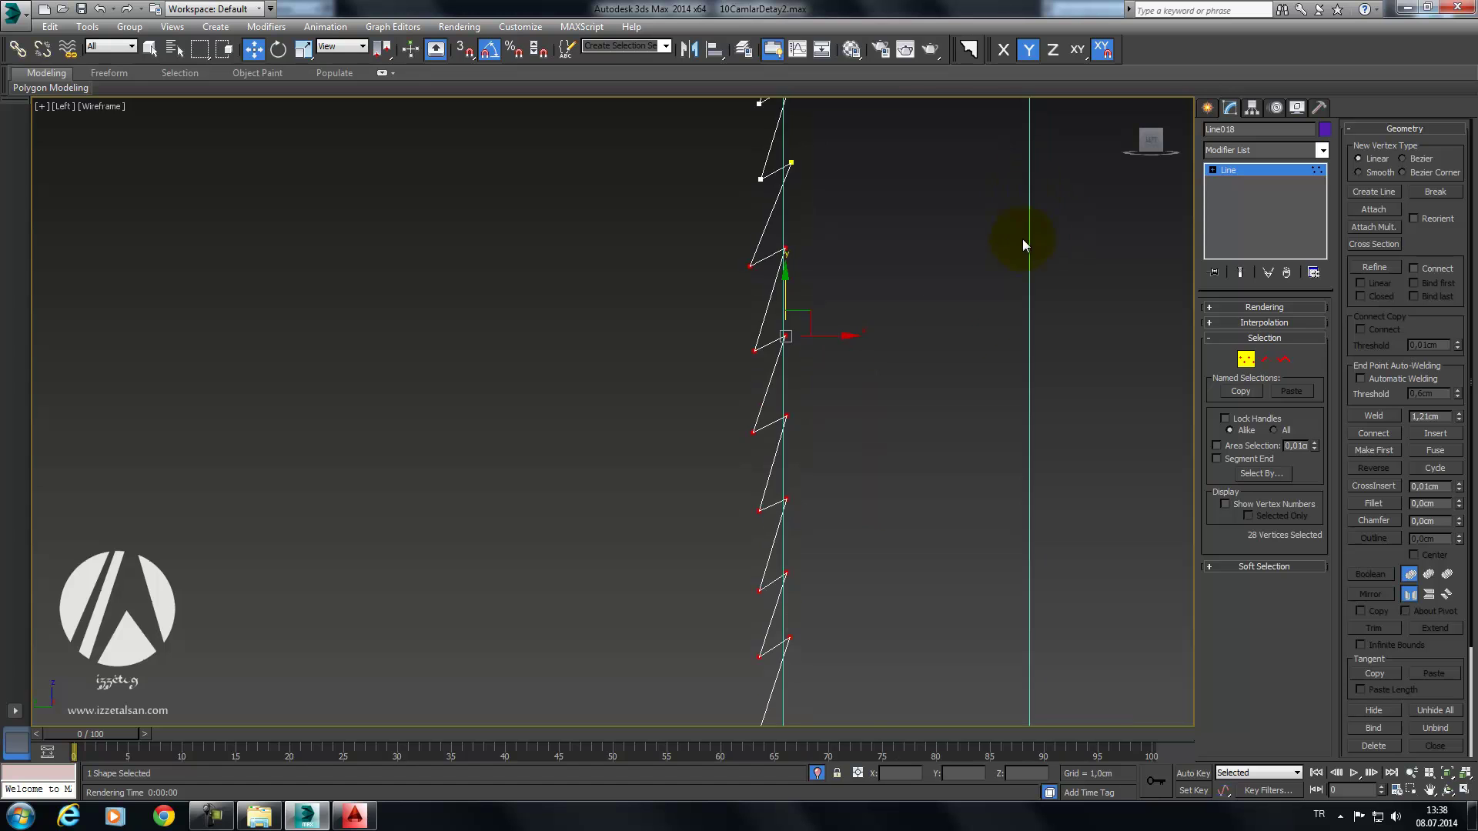
scroll(1022, 238, down, 2)
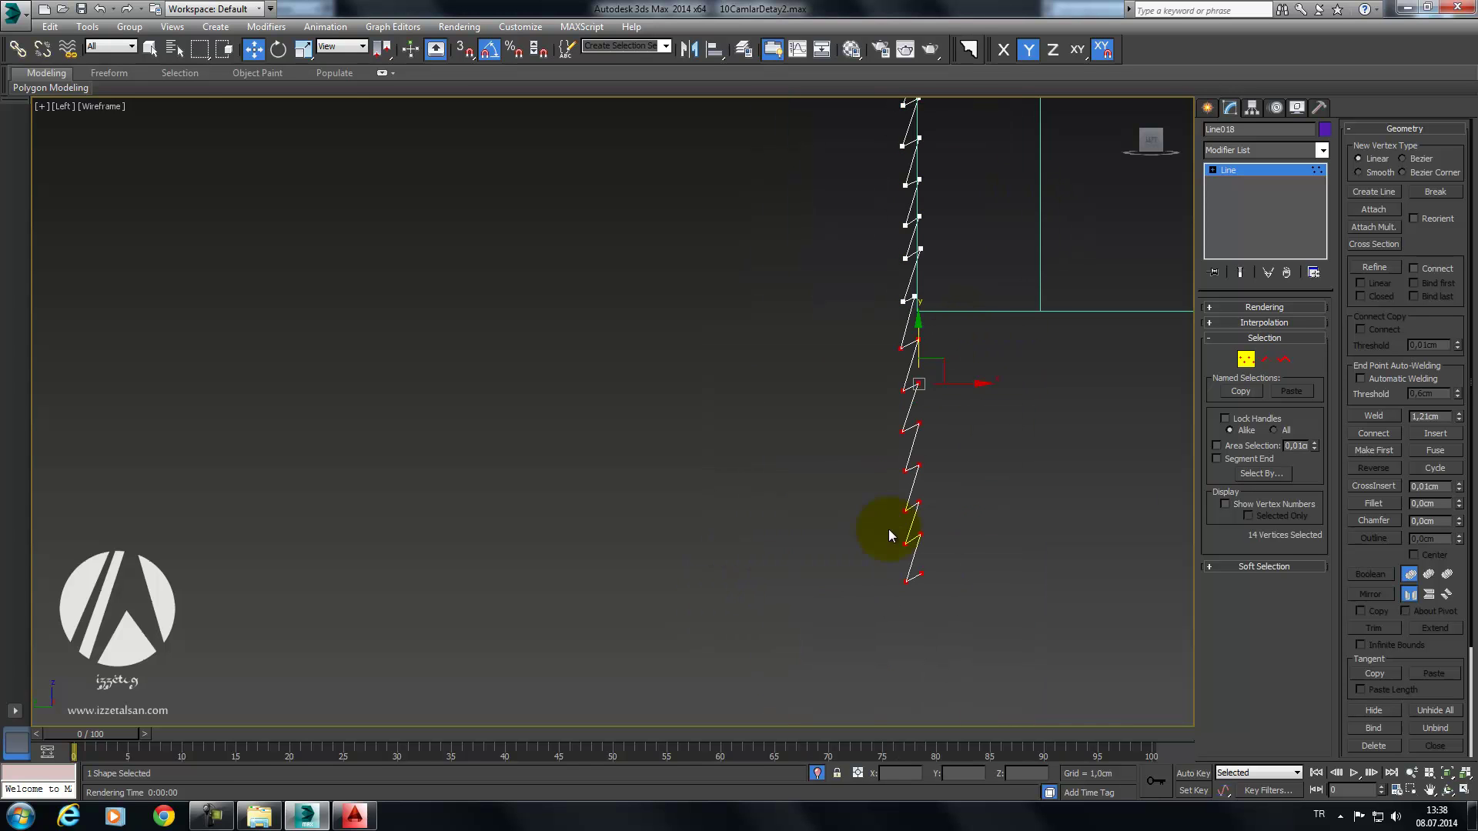
middle_drag(980, 348, 899, 520)
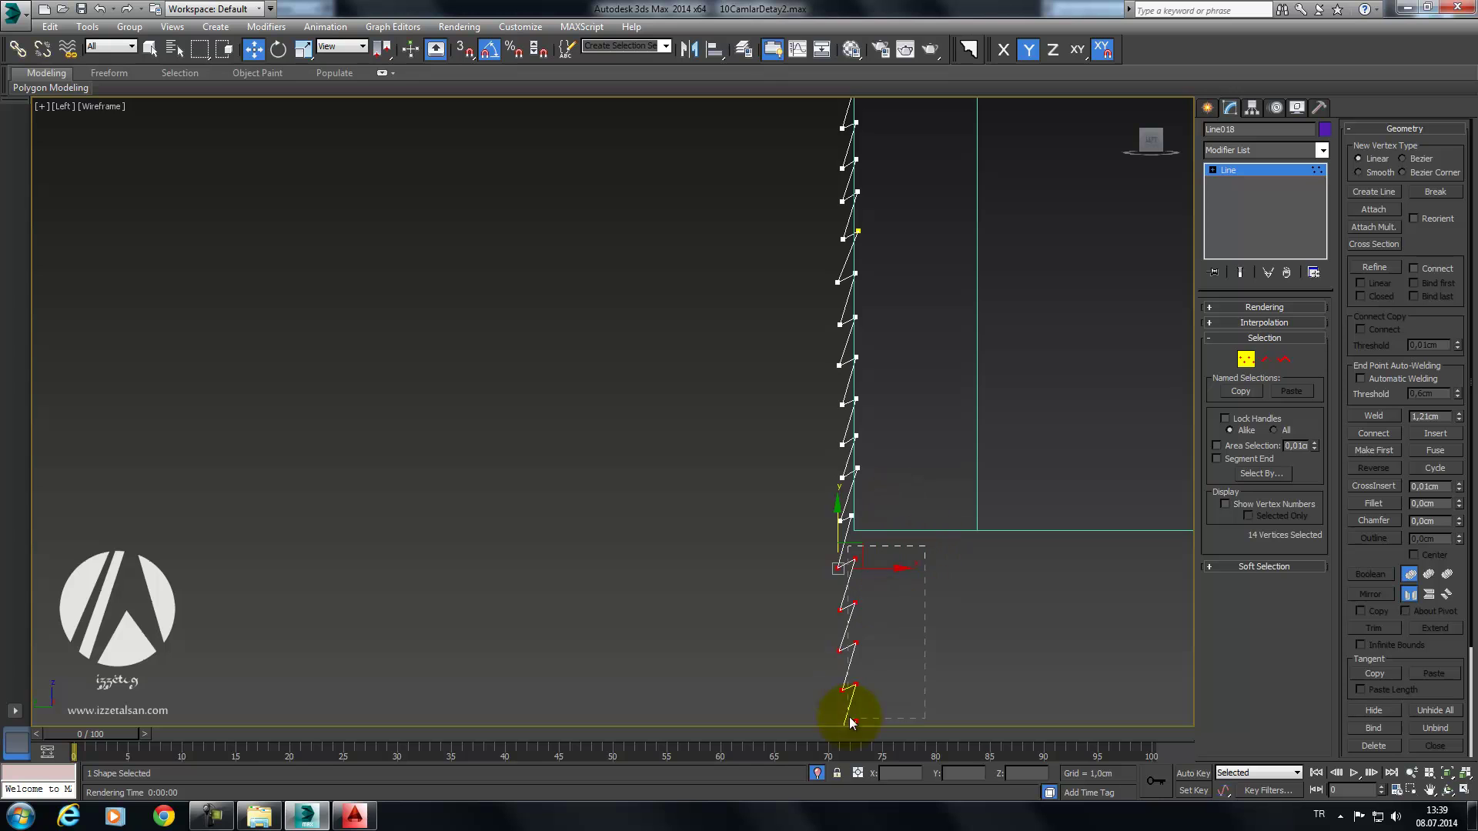
key(ctrl+z)
middle_drag(877, 604, 898, 464)
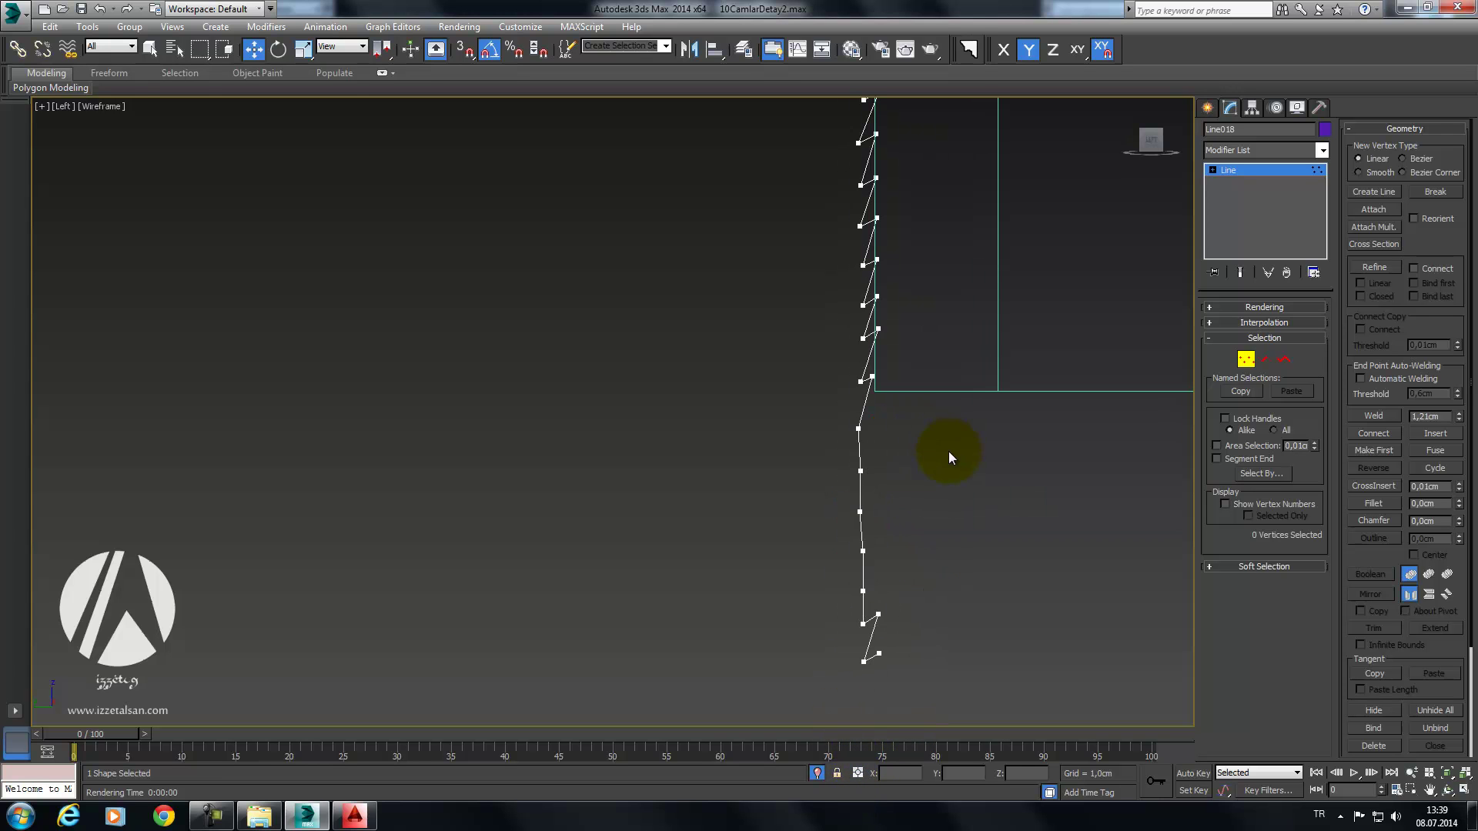
Step: Delete the lower straight run of vertices and change the bottom vertex's curve type
key(ctrl+z)
middle_drag(951, 409, 902, 495)
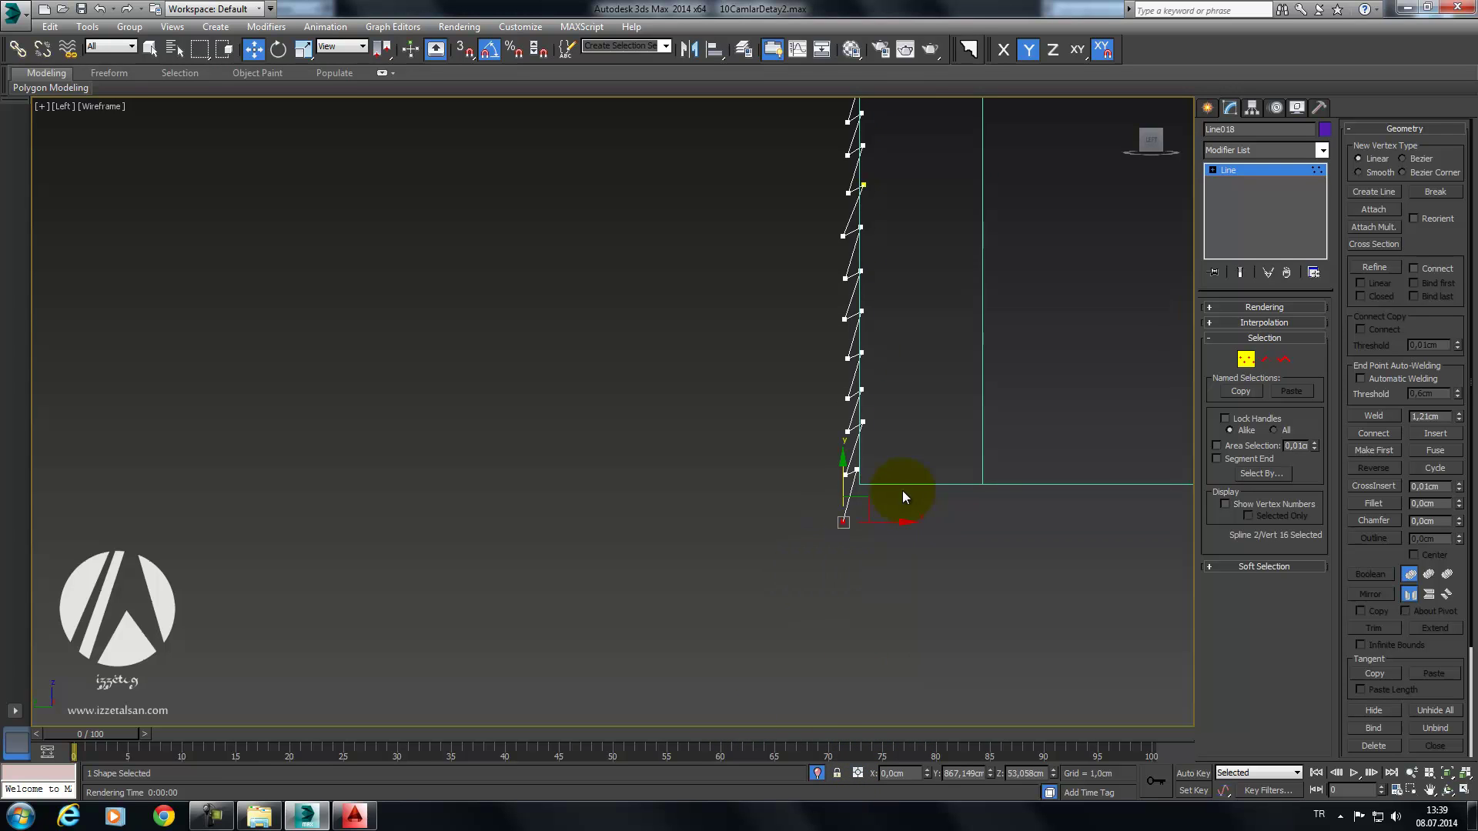
right_click(871, 477)
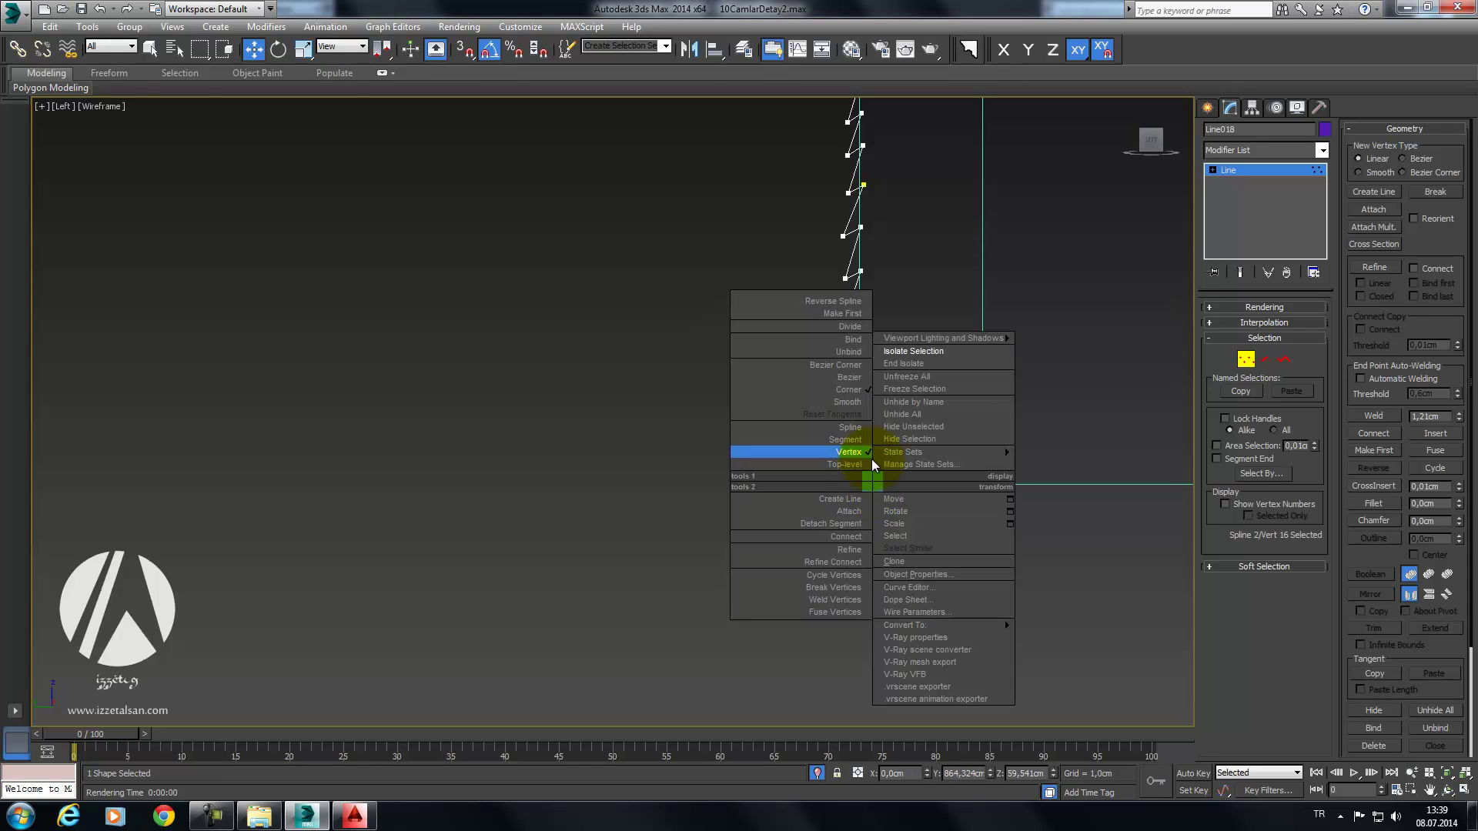
click(863, 392)
key(ctrl+z)
key(ctrl+z)
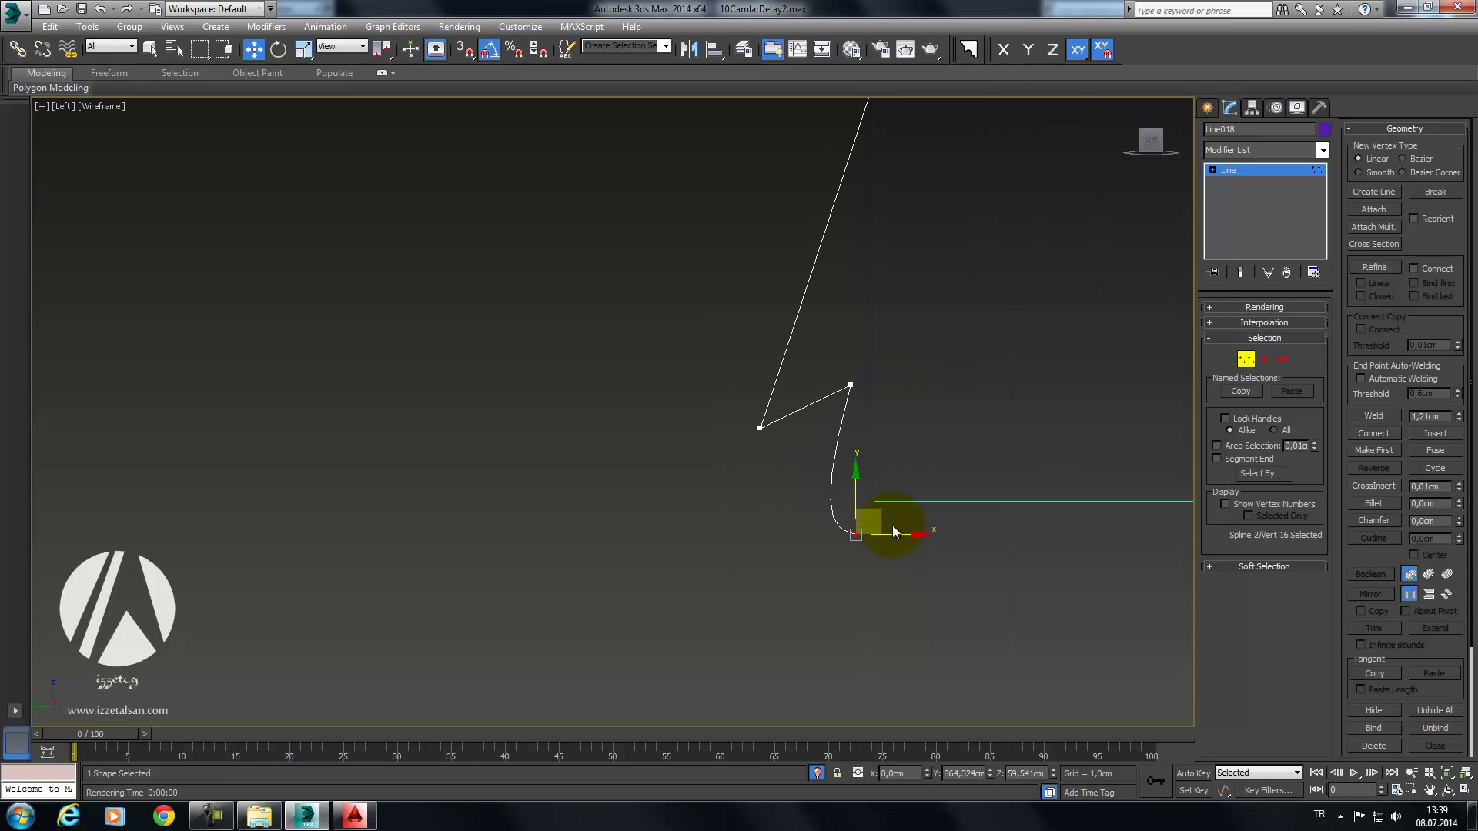
Step: Make the second-to-last vertex a Corner and nudge the bottom vertex up into a short tail
click(851, 385)
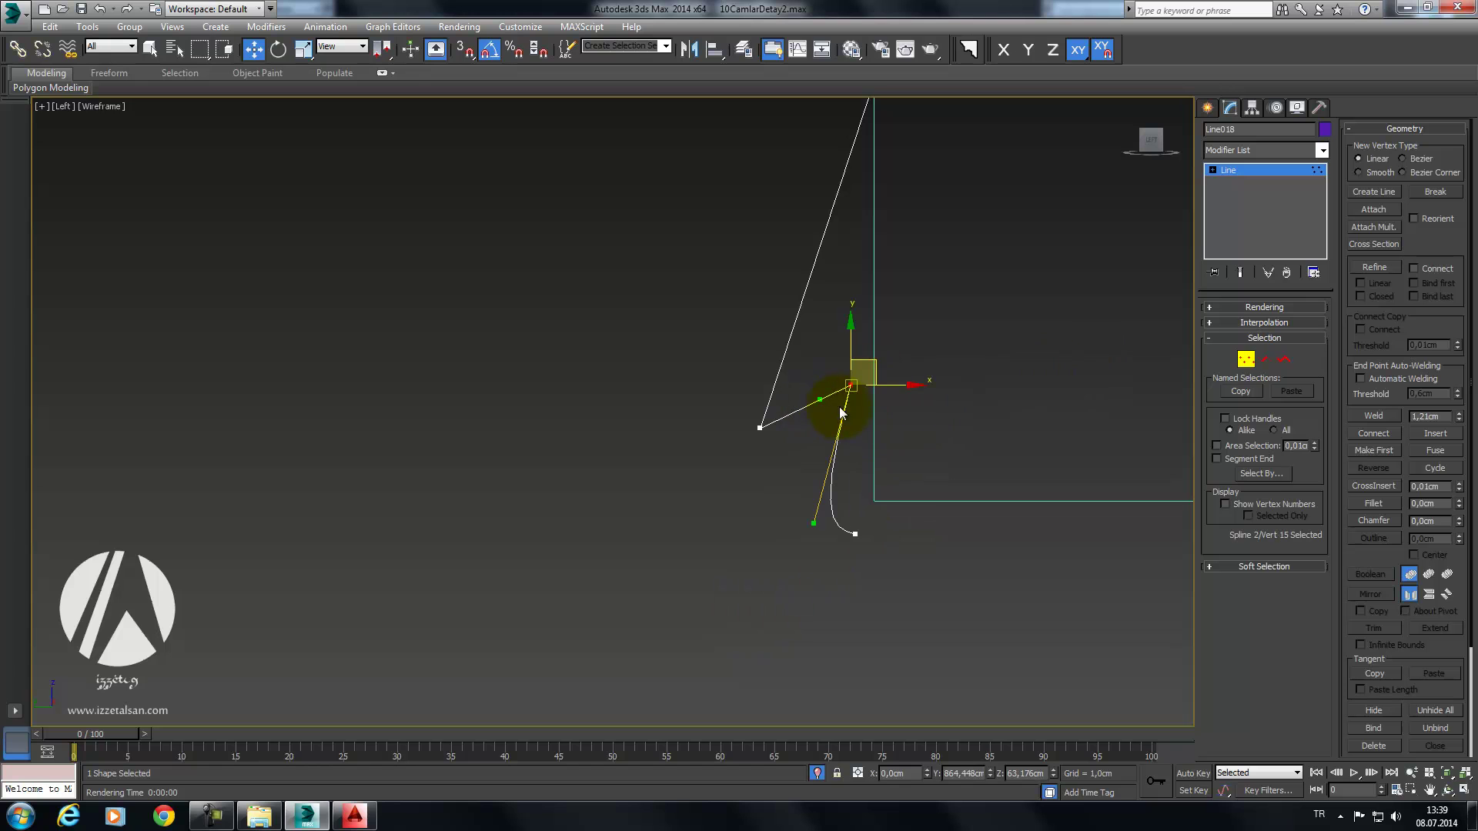
right_click(844, 373)
click(833, 277)
click(844, 520)
drag(871, 531, 866, 490)
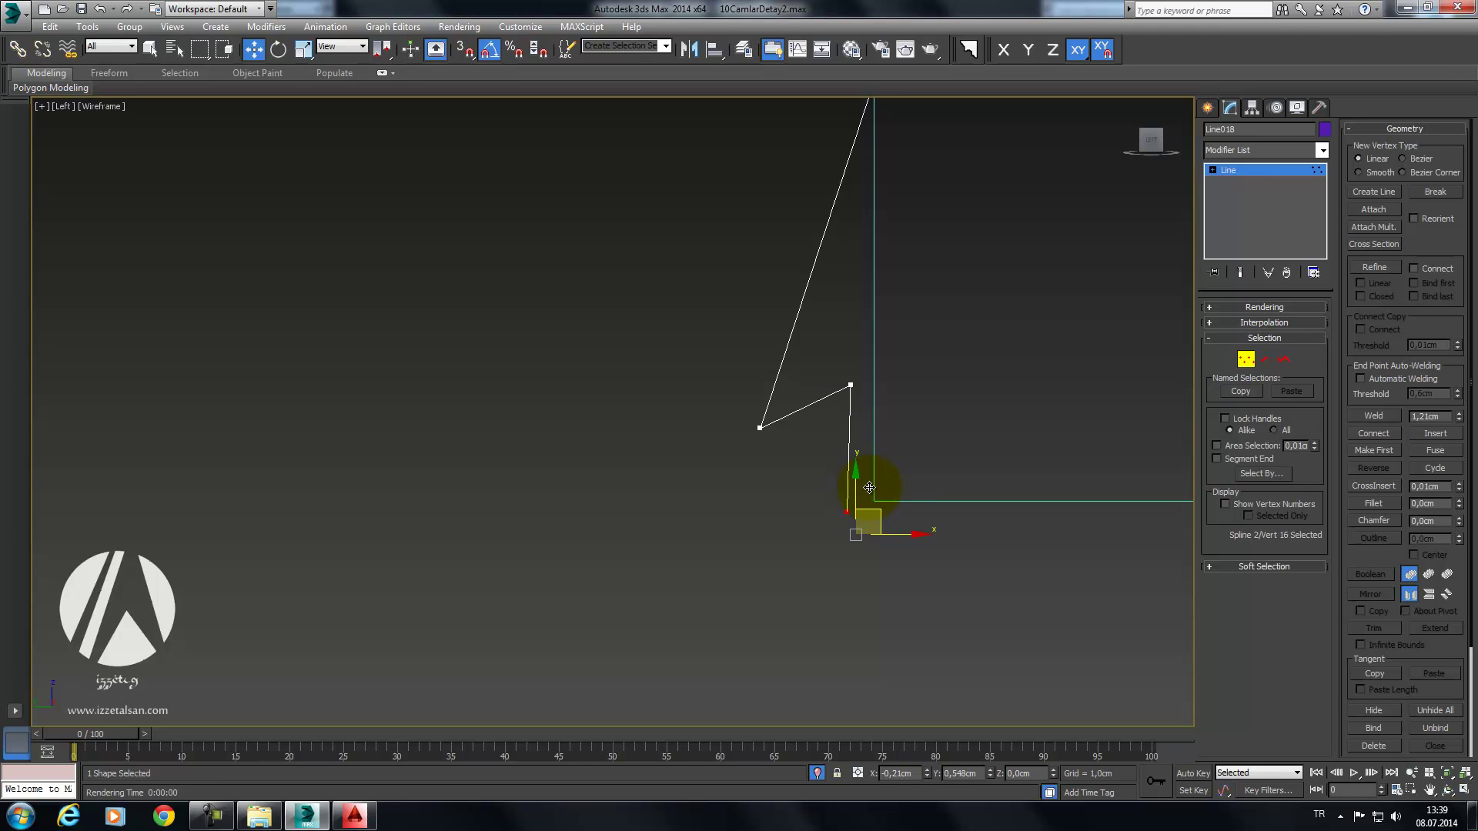
middle_drag(894, 411, 893, 487)
scroll(894, 487, down, 3)
middle_drag(946, 423, 877, 597)
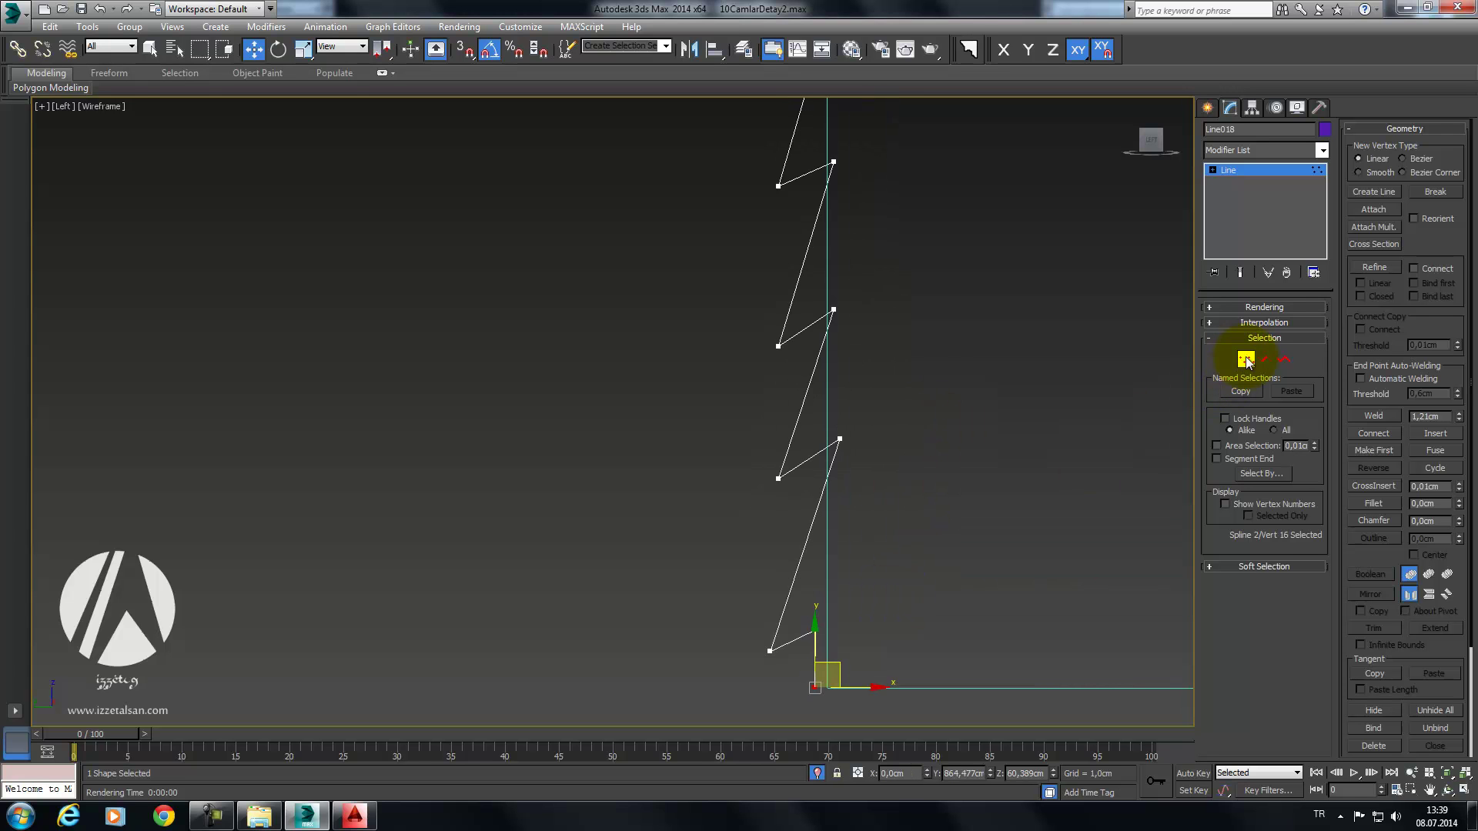
Step: Exit Vertex mode, orbit the Perspective view over the spline, and show the Modifier List
click(1247, 362)
scroll(962, 437, down, 3)
key(p)
alt+middle_drag(933, 461, 1047, 431)
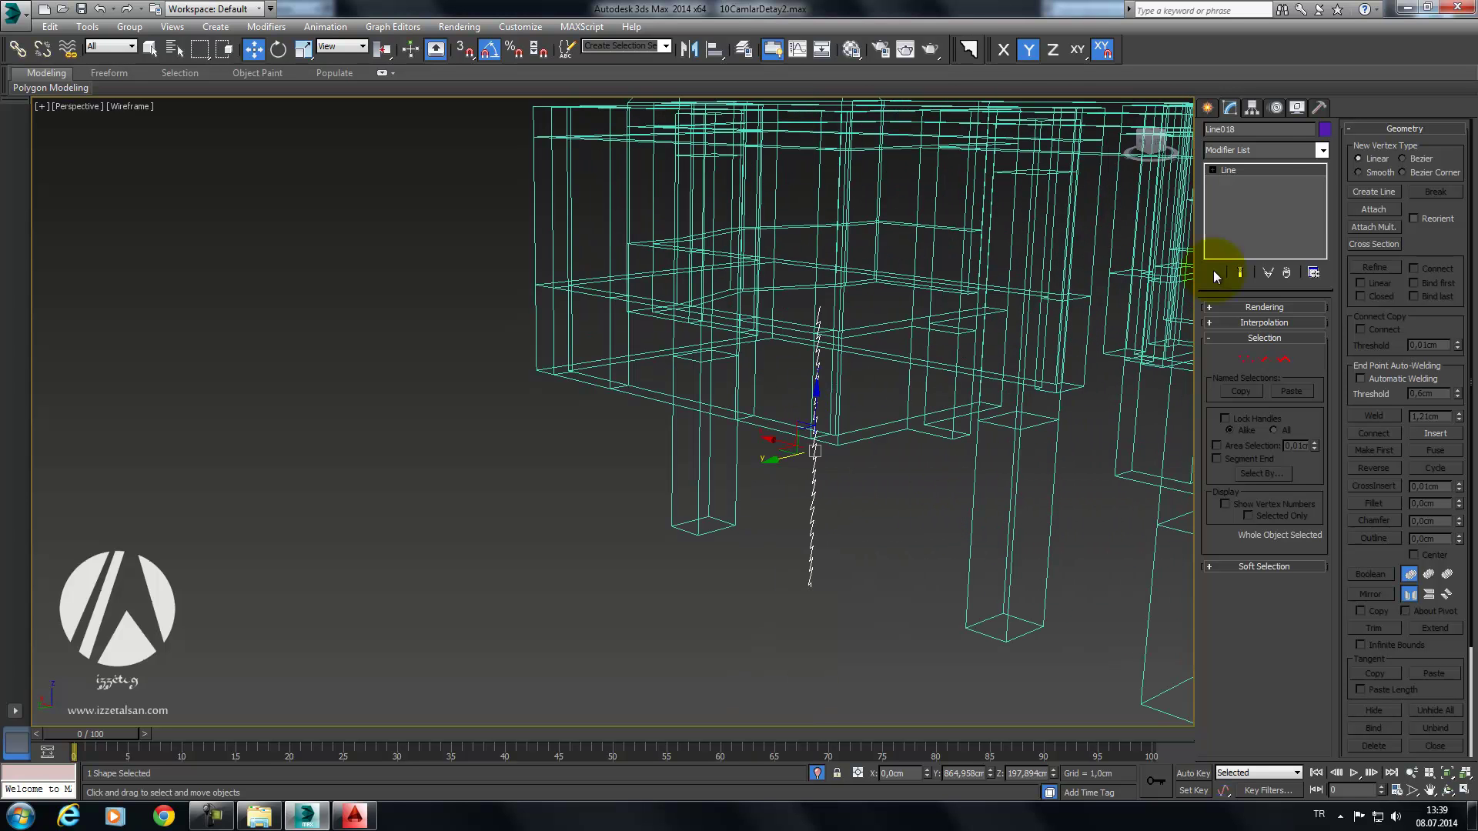
click(1269, 145)
key(e)
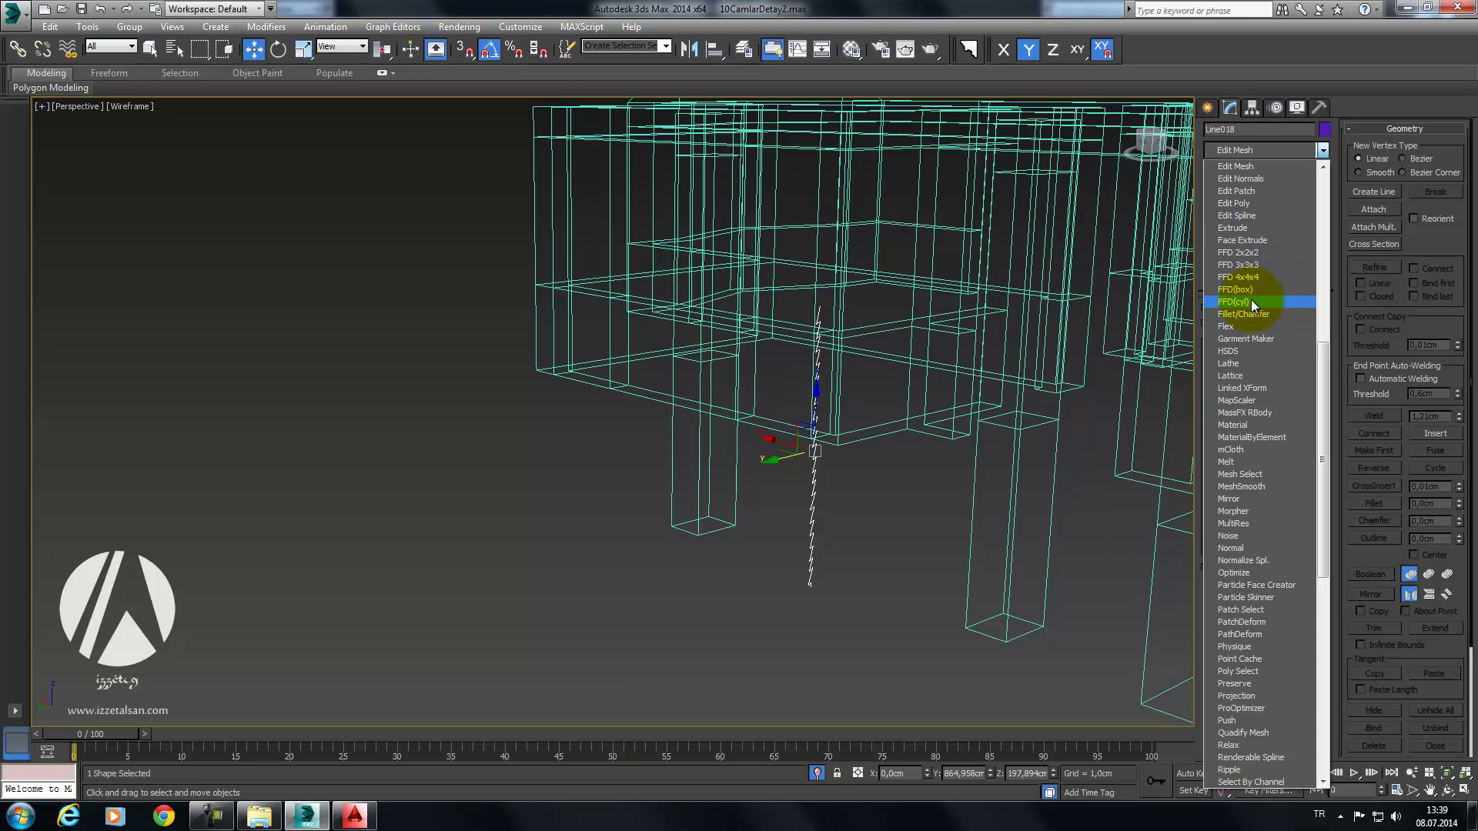
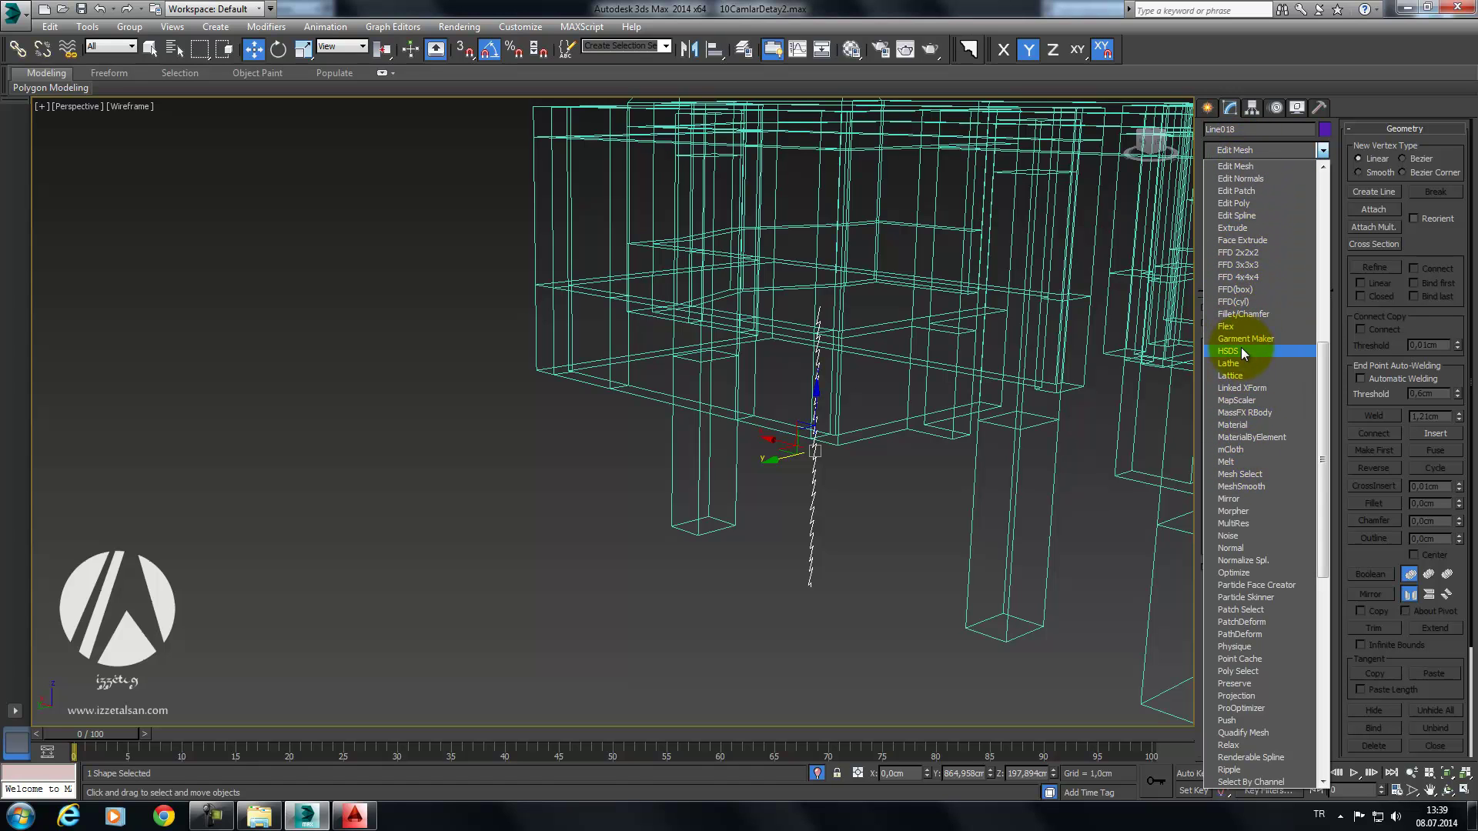
Step: Add an Extrude modifier to the zigzag profile Line018
click(1241, 228)
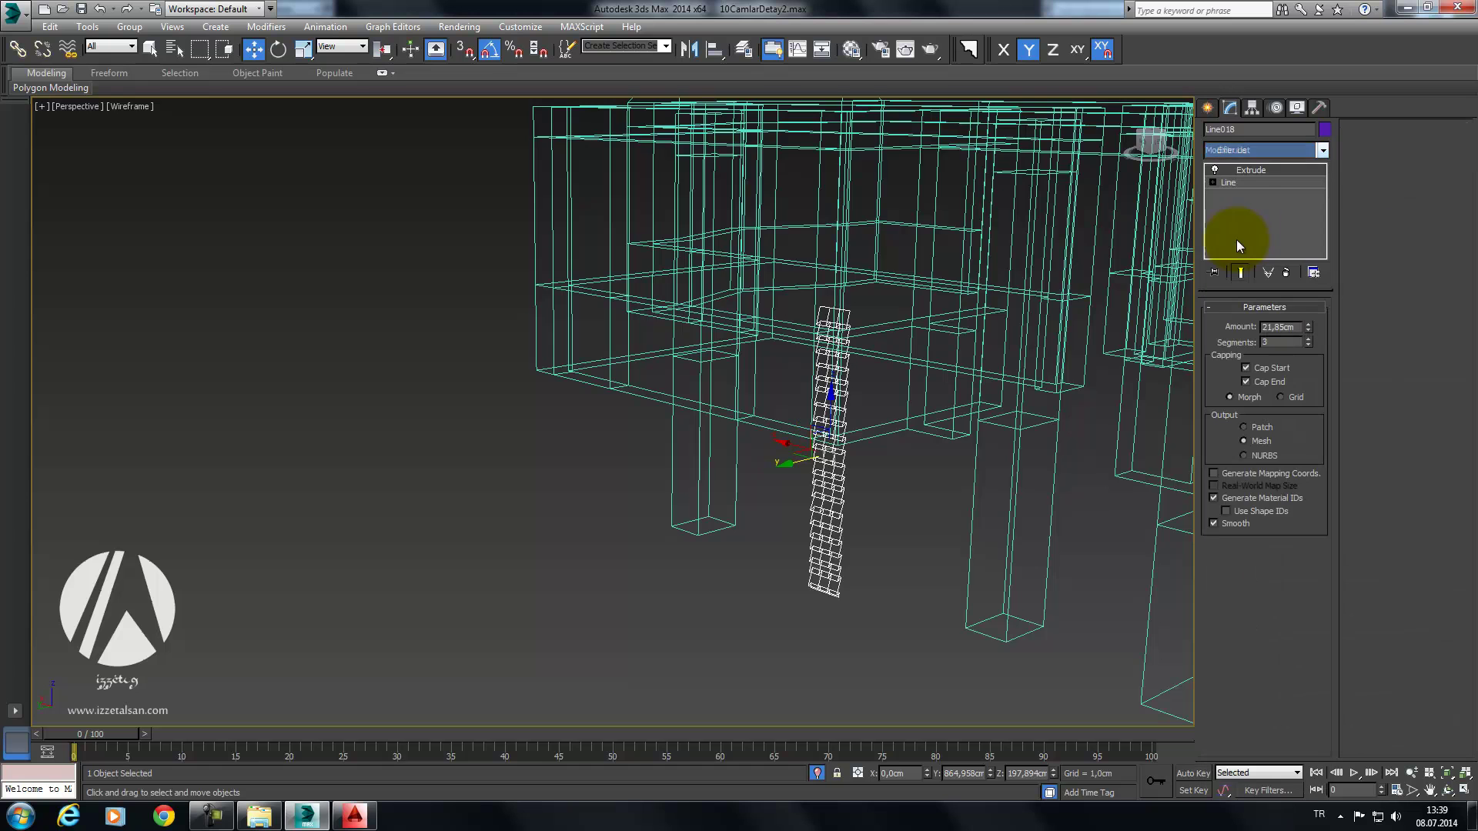
key(F3)
middle_drag(880, 451, 830, 450)
scroll(751, 499, down, 3)
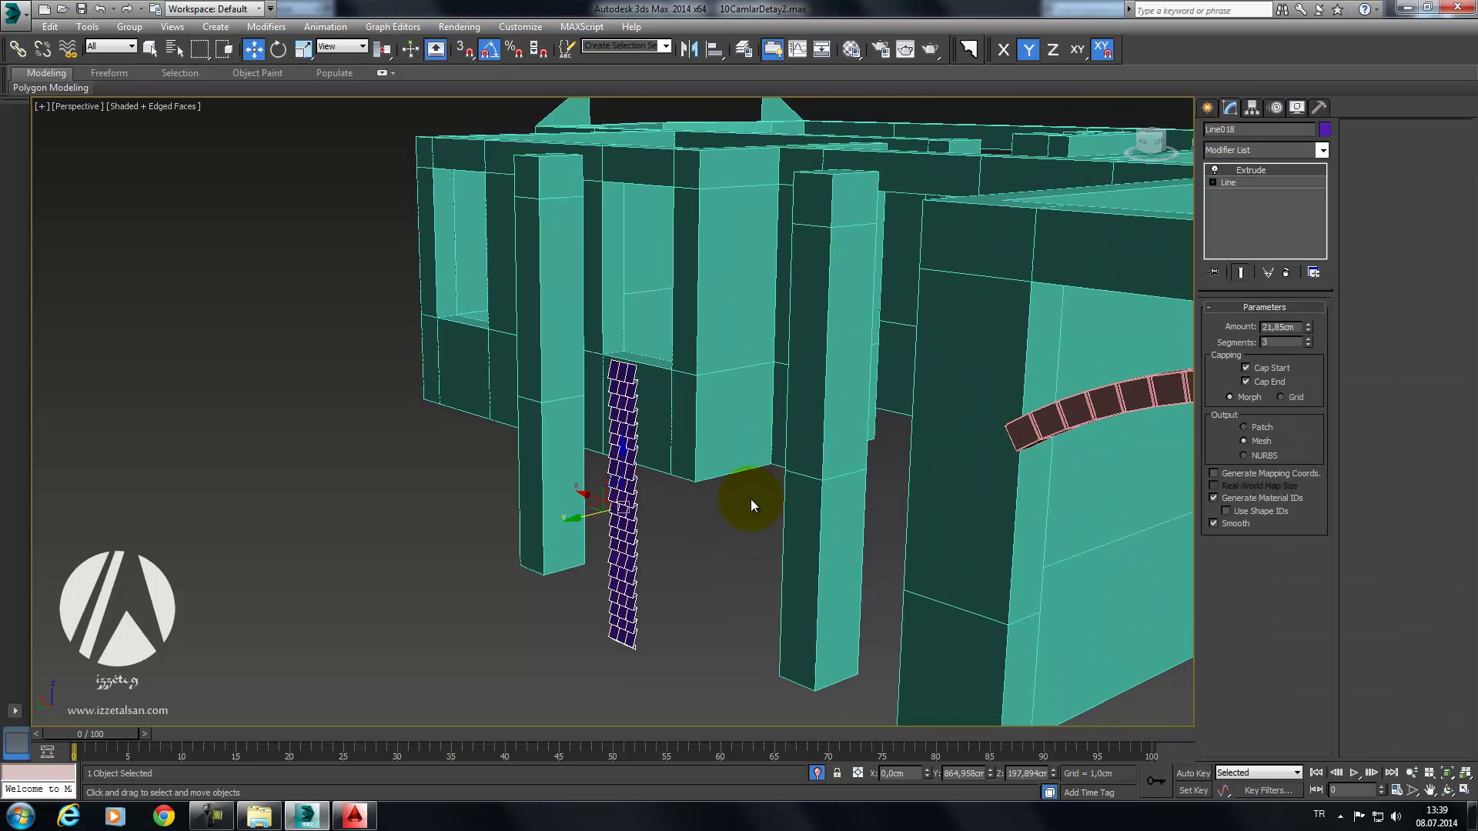
scroll(877, 512, down, 2)
scroll(877, 512, up, 1)
Step: Move the extruded shutter beside the column, lined up with the opening
drag(673, 489, 878, 522)
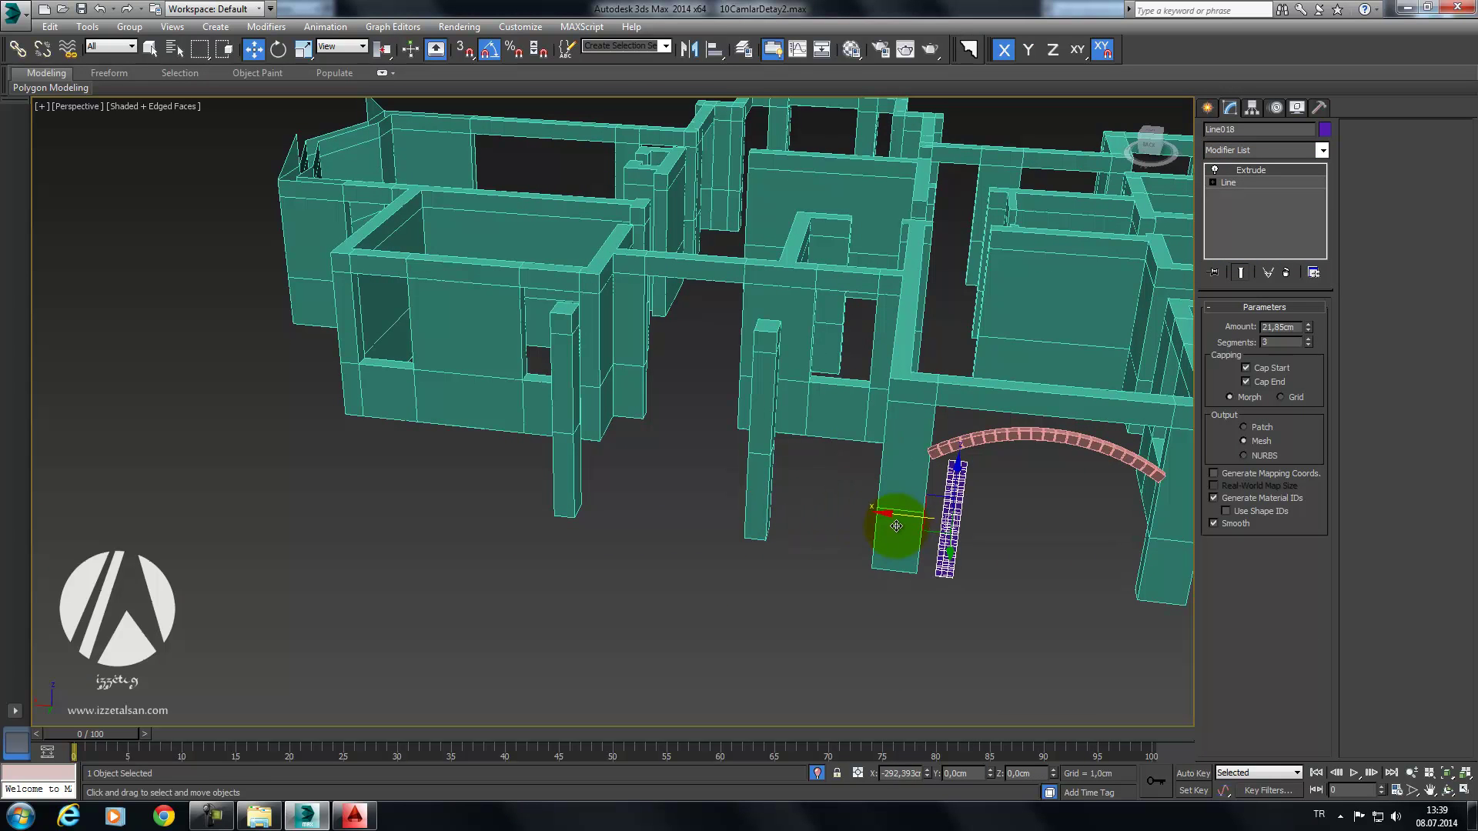
alt+middle_drag(897, 518, 1006, 472)
scroll(973, 462, up, 3)
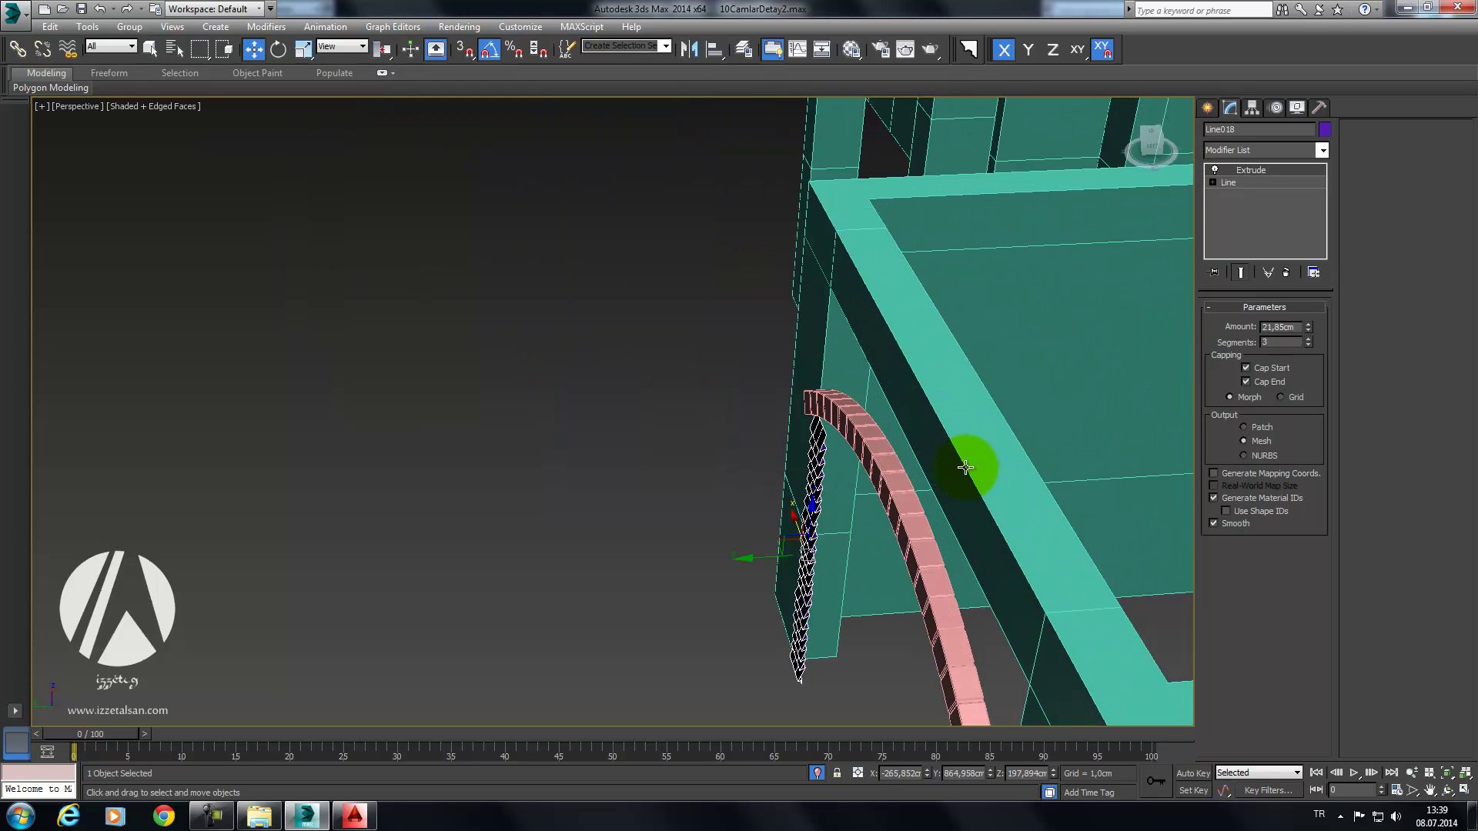
scroll(807, 527, up, 3)
alt+middle_drag(807, 527, 847, 560)
drag(672, 614, 677, 608)
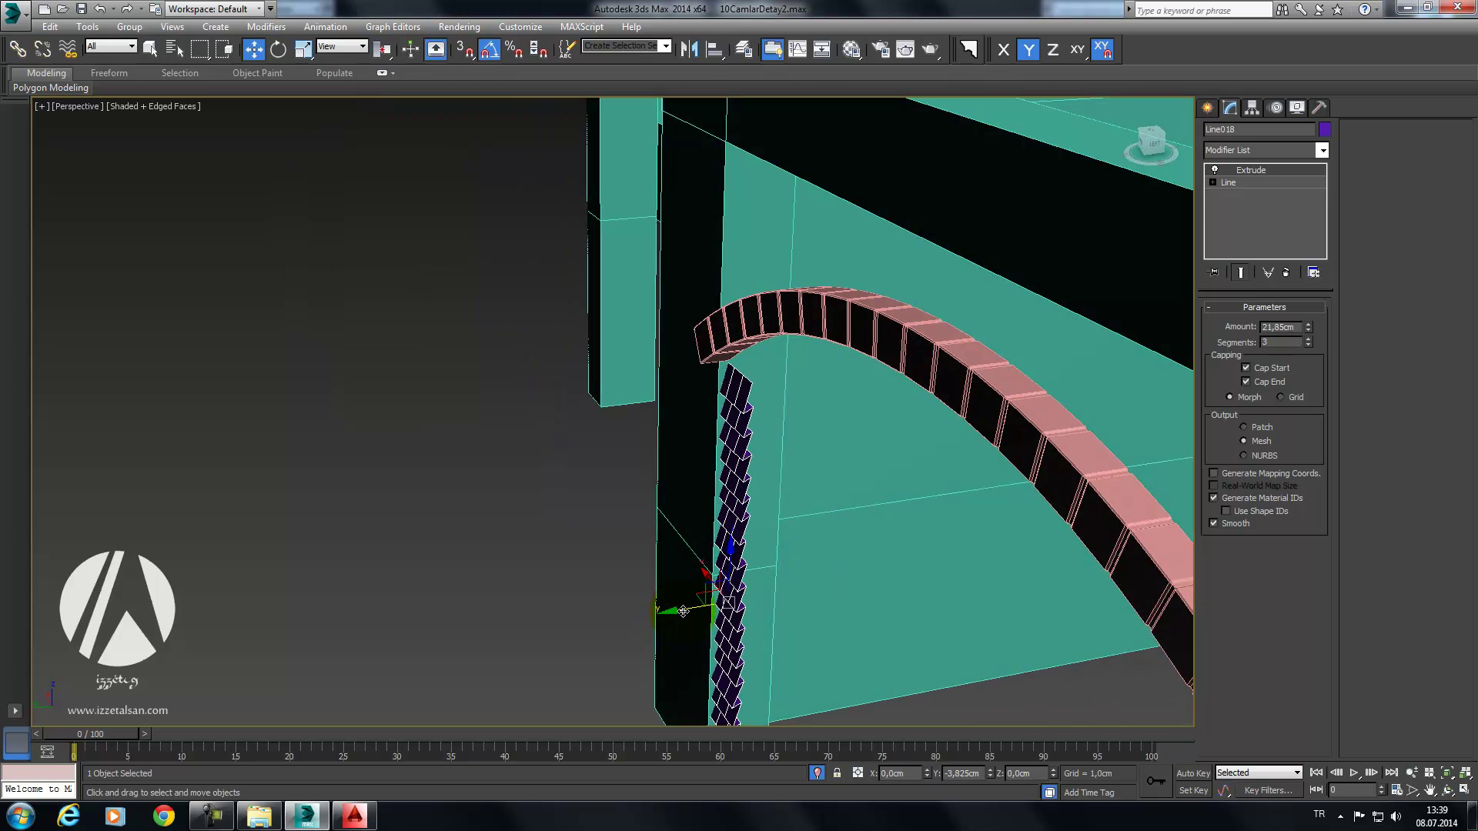
alt+middle_drag(726, 604, 1109, 317)
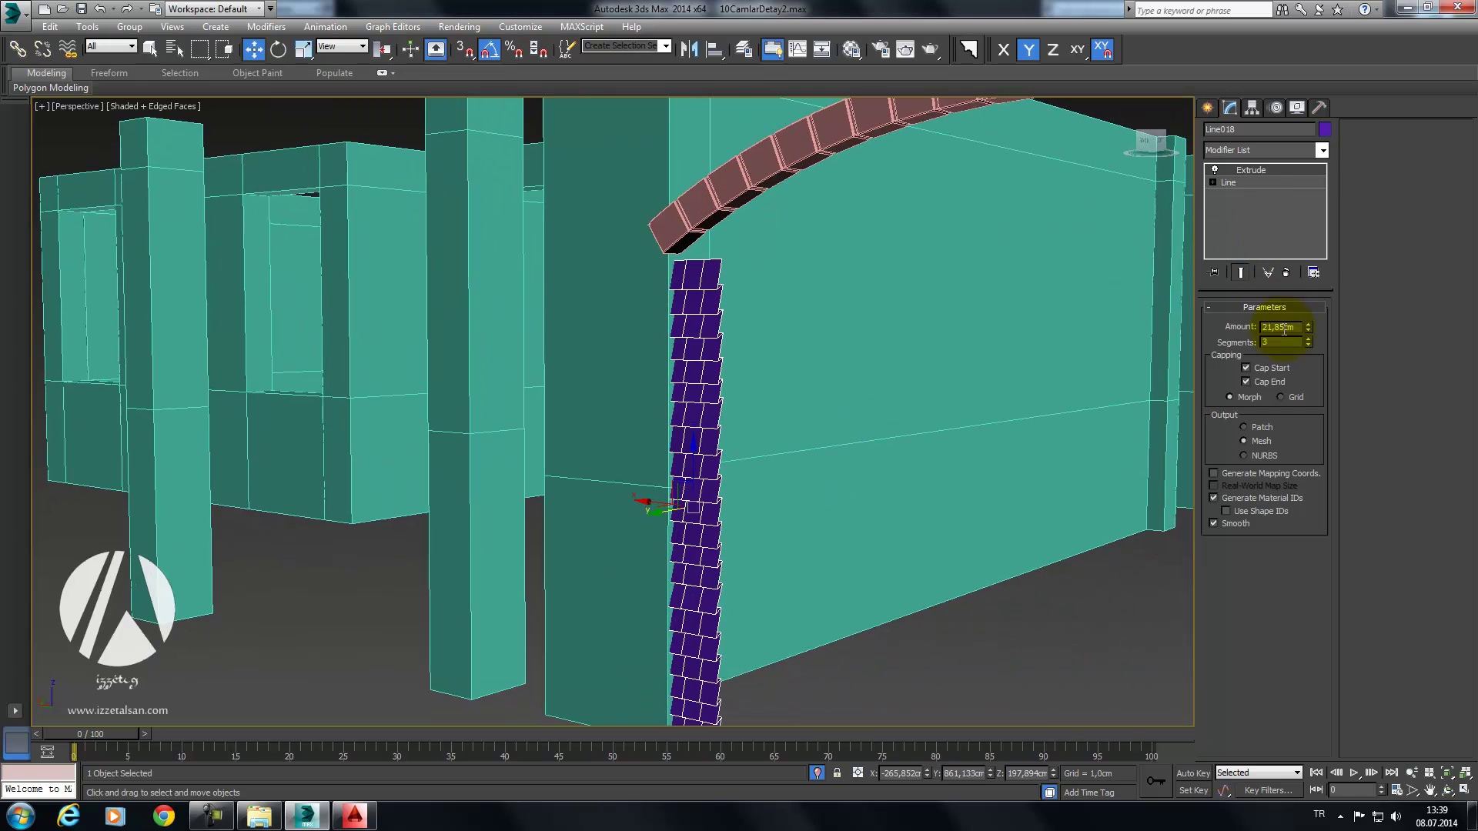
Step: Increase the Extrude Amount to about 275,8cm so the shutter fills the opening
mouse_move(1306, 329)
mouse_down()
mouse_move(1330, 143)
mouse_move(1364, 795)
mouse_up()
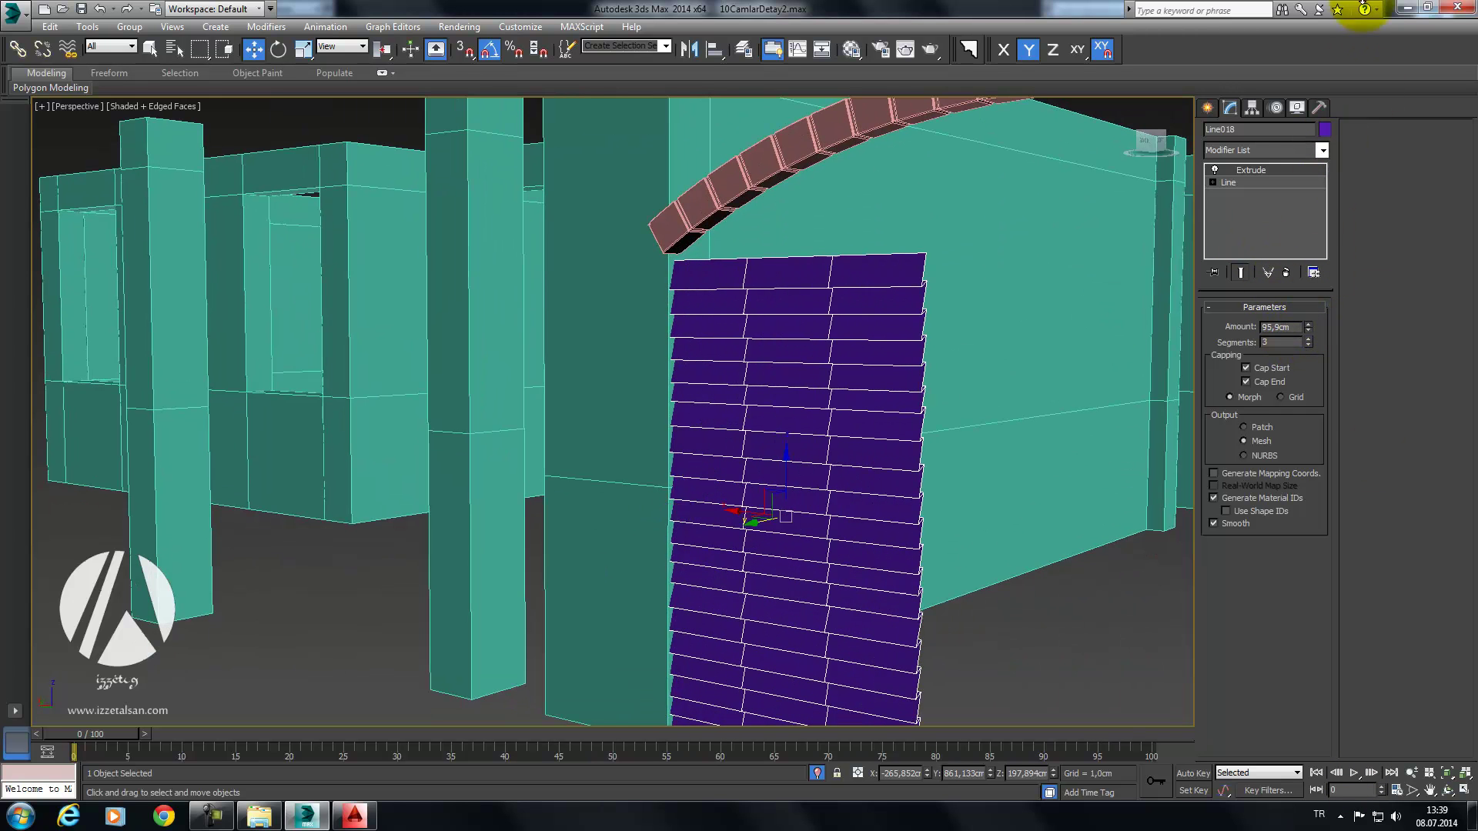
scroll(836, 524, down, 5)
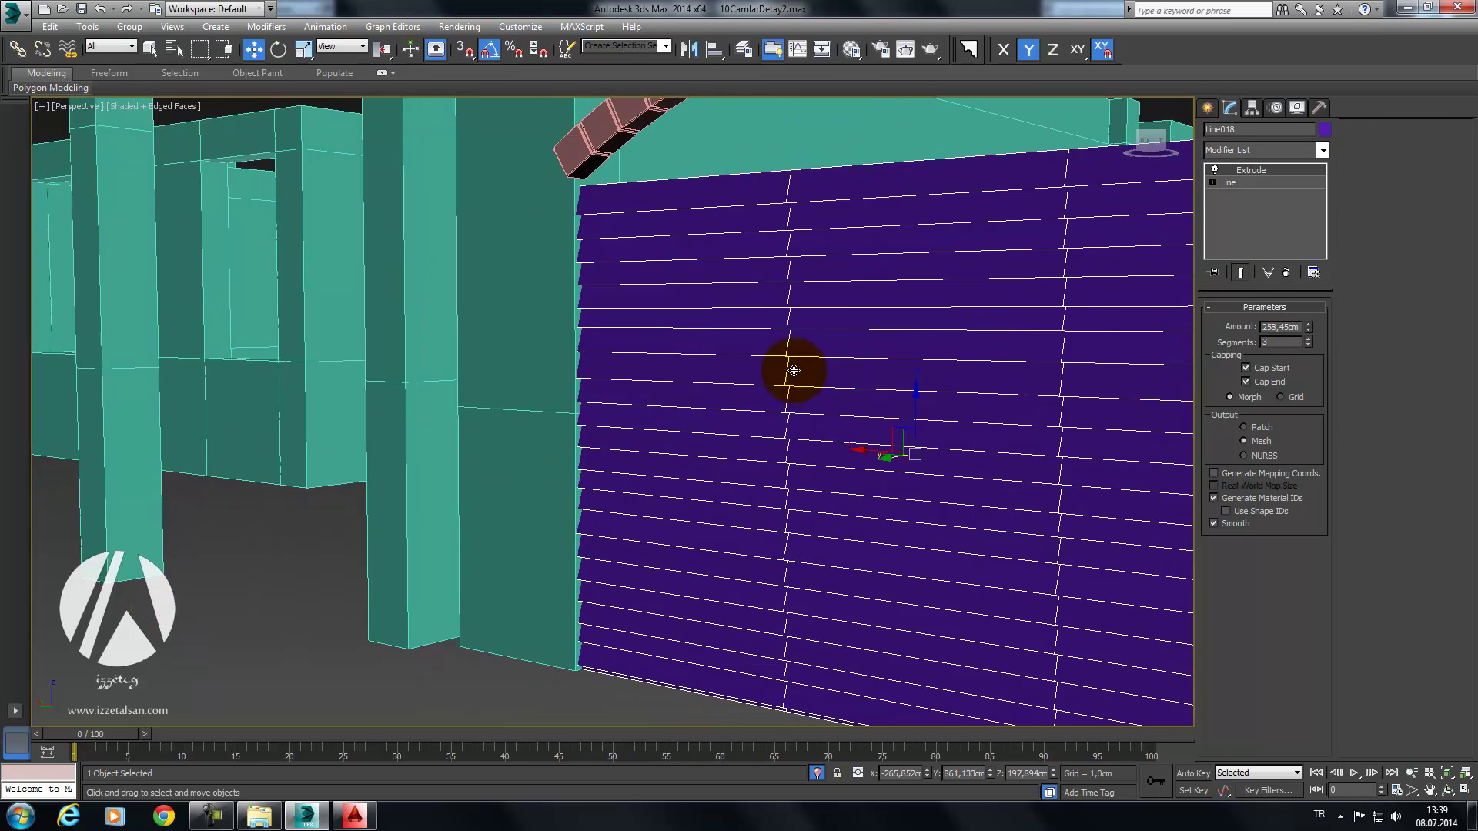
alt+middle_drag(792, 369, 923, 439)
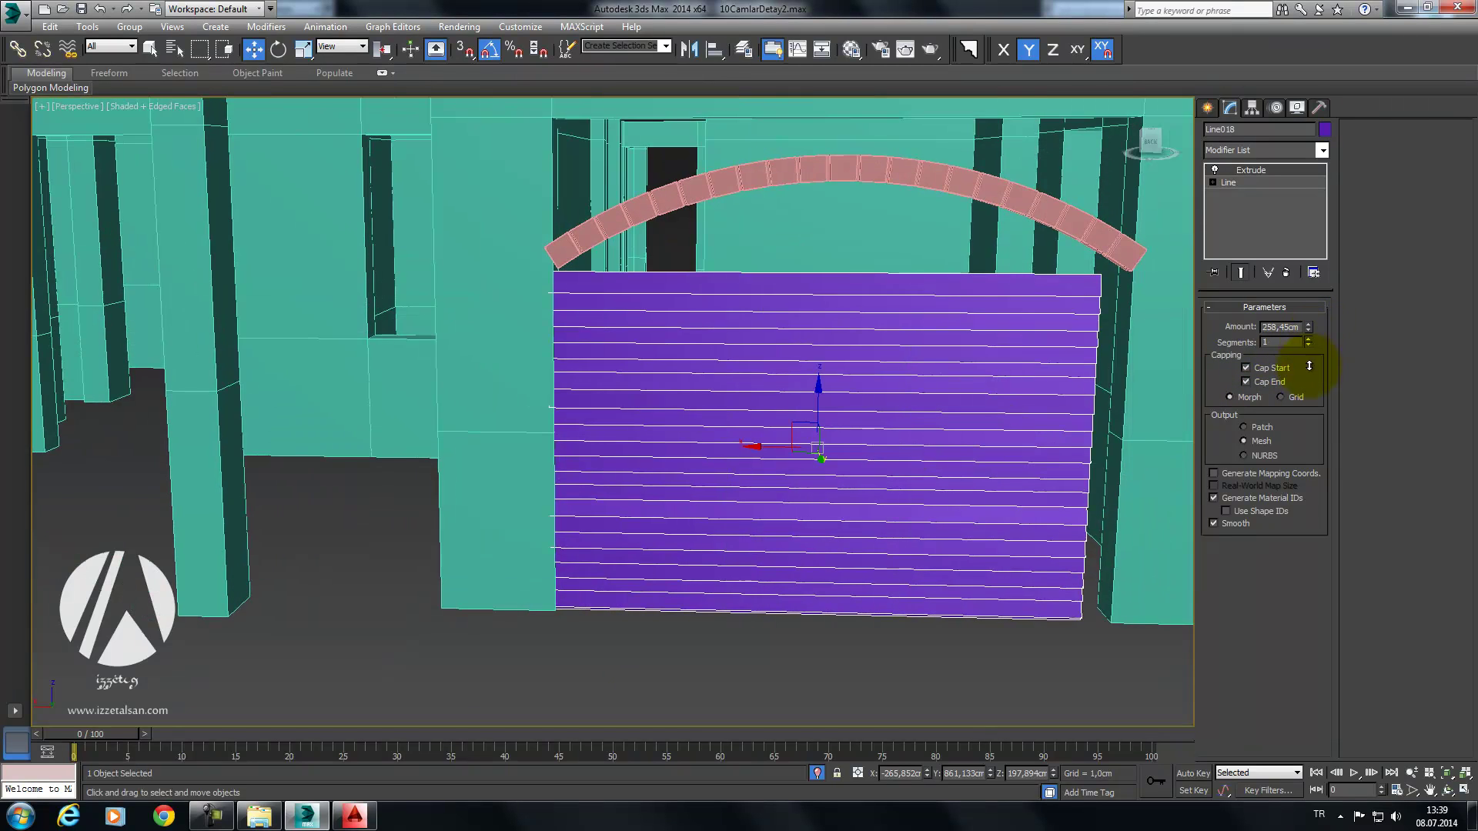
alt+middle_drag(1016, 429, 1047, 420)
drag(1308, 327, 1370, 89)
alt+middle_drag(885, 316, 852, 359)
click(742, 674)
mouse_move(742, 674)
alt+middle_down()
mouse_move(772, 603)
mouse_move(716, 614)
mouse_move(739, 601)
mouse_move(716, 561)
mouse_move(656, 520)
alt+middle_up()
Step: End isolation so the whole building is visible again
click(653, 518)
right_click(651, 513)
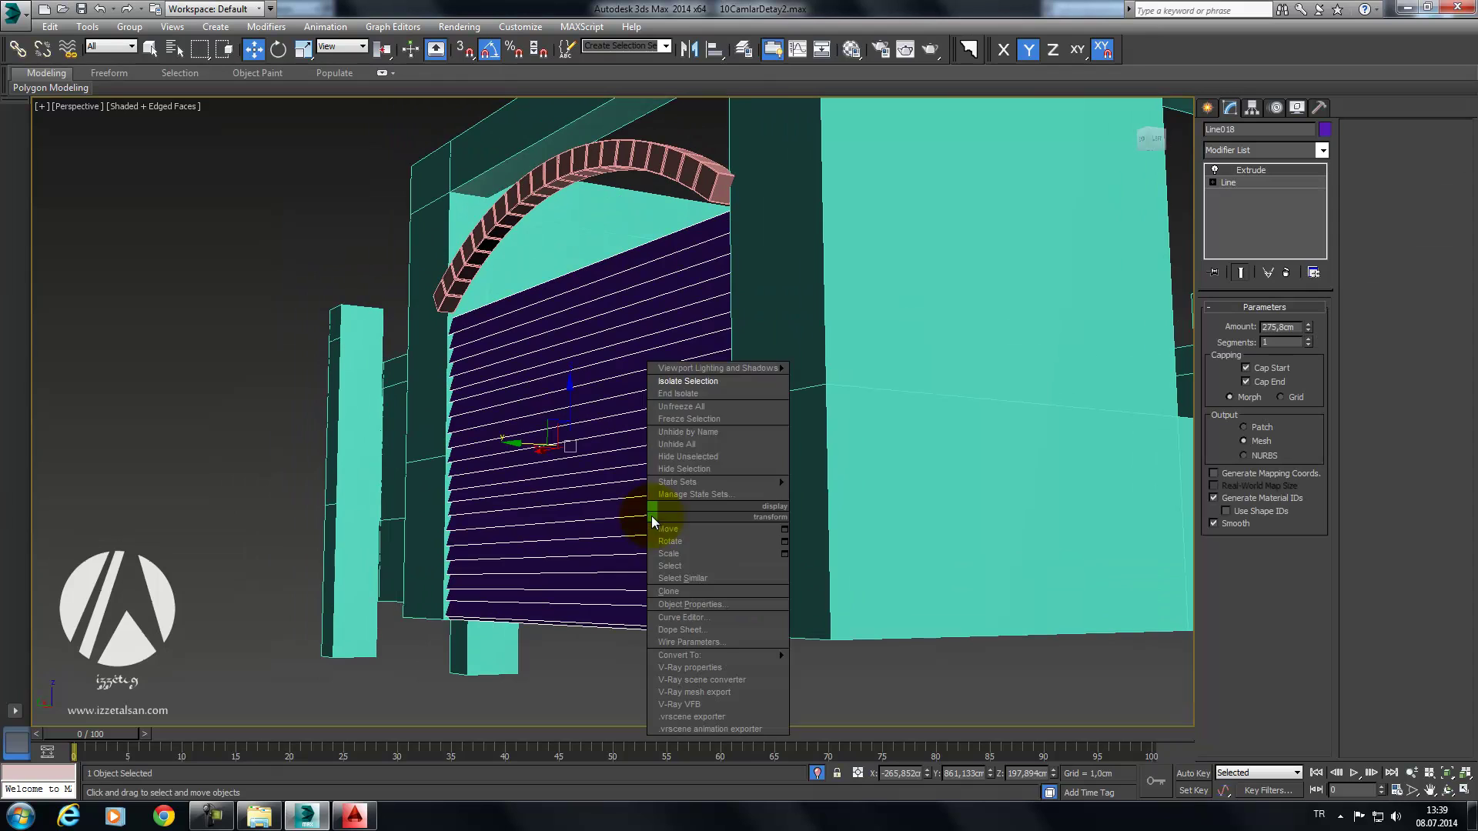
click(674, 394)
mouse_move(683, 389)
alt+middle_down()
mouse_move(693, 429)
mouse_move(752, 465)
alt+middle_up()
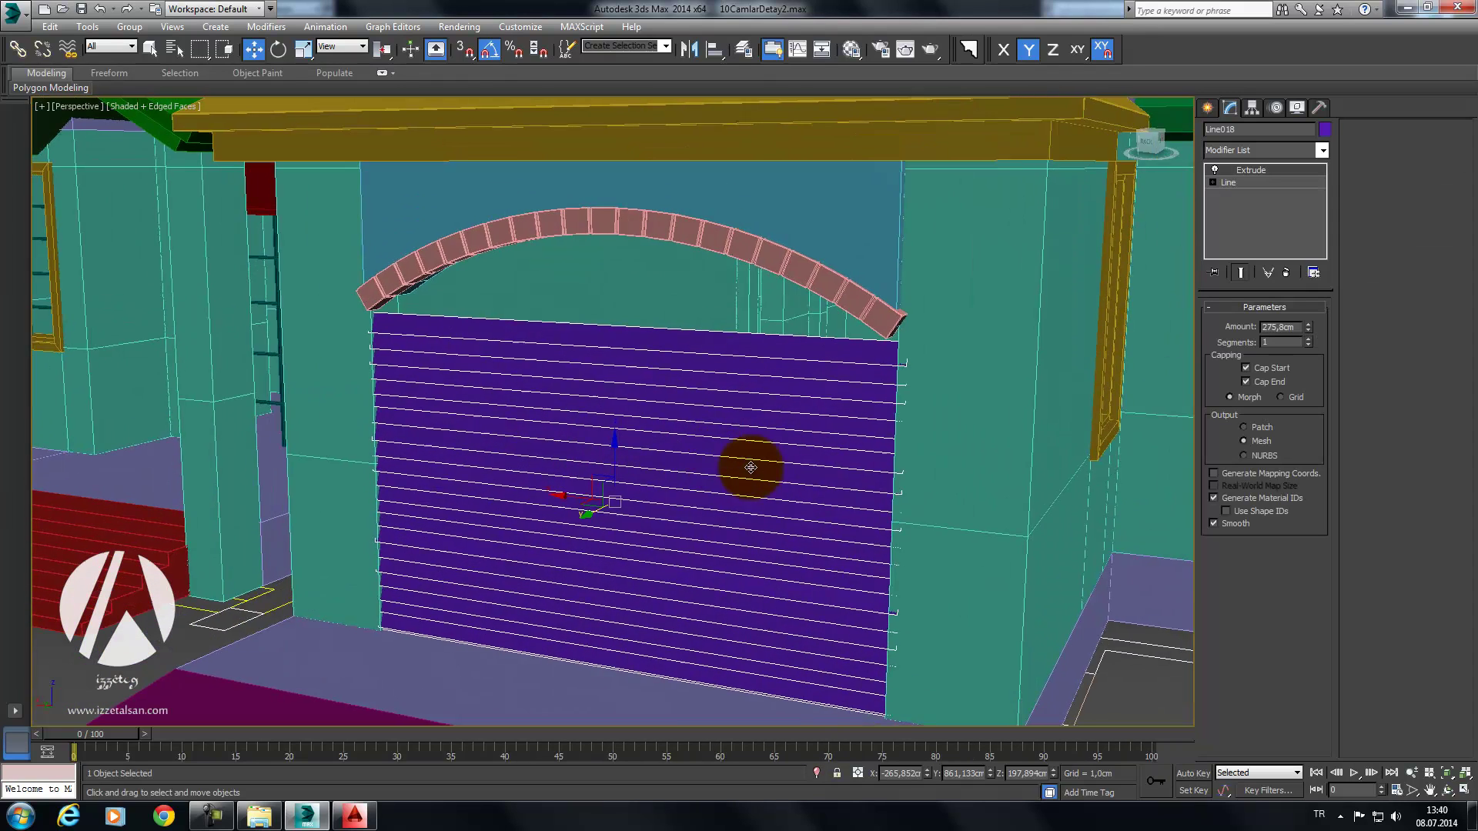
Step: Shift-move the shutter up into the arch, cloning it as independent copy Line019
shift+drag(610, 446, 615, 92)
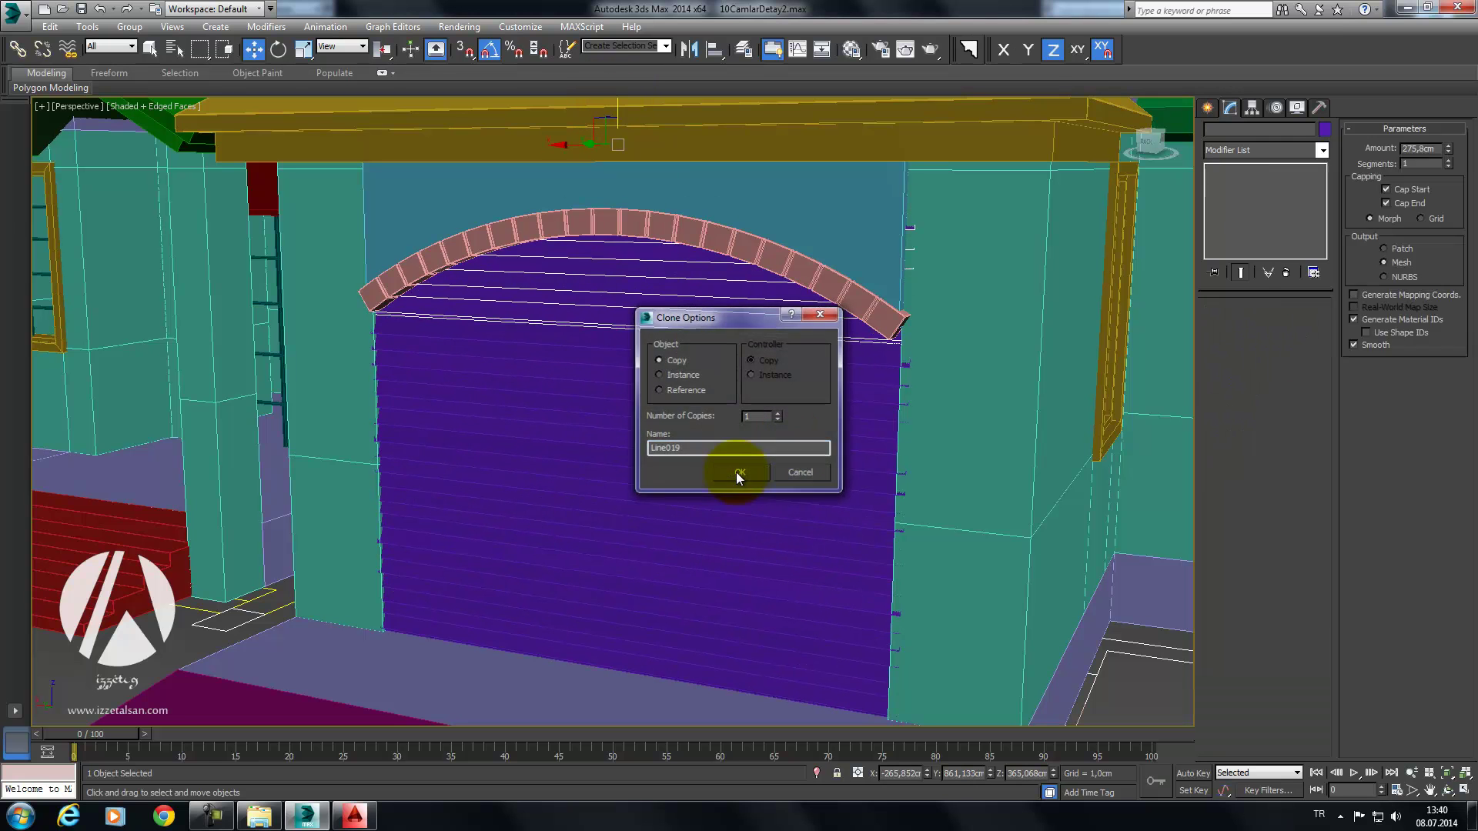
click(736, 473)
alt+middle_drag(769, 422, 745, 425)
Step: Select both shutters together, nudging them slightly along Y
ctrl+click(724, 422)
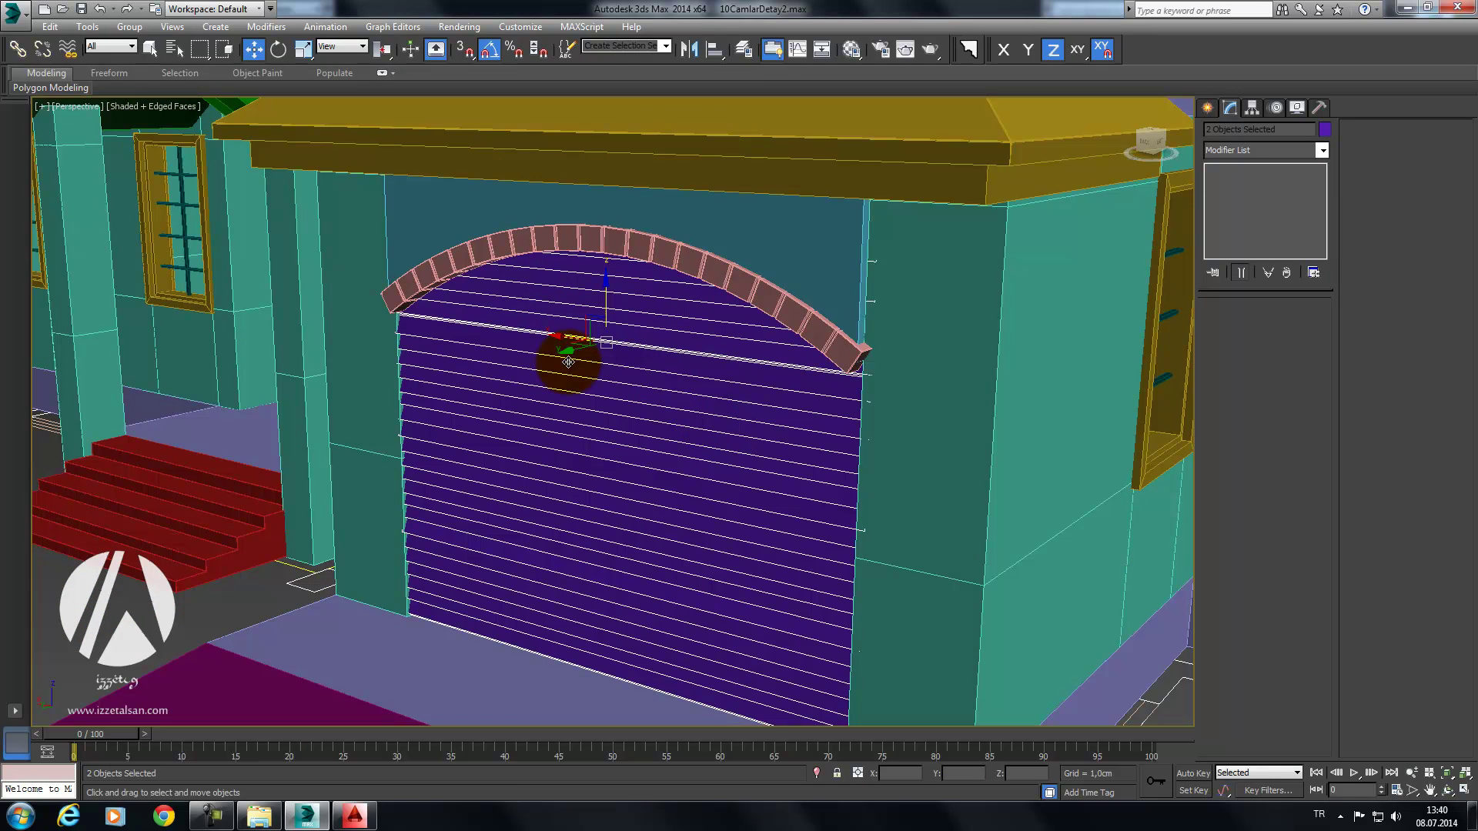
drag(579, 348, 582, 351)
mouse_move(585, 354)
alt+middle_down()
mouse_move(600, 308)
mouse_move(609, 369)
alt+middle_up()
click(604, 292)
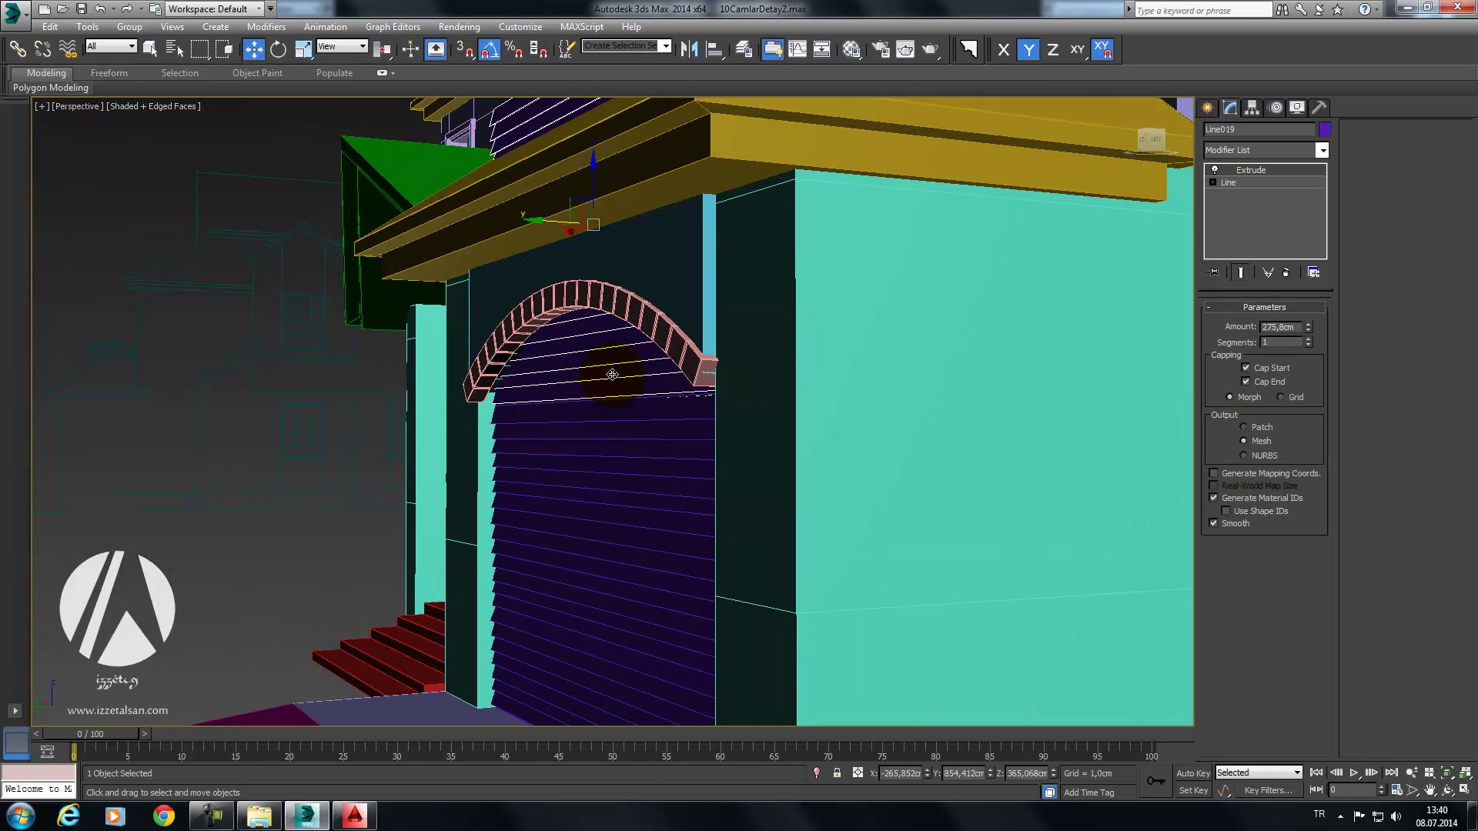
ctrl+click(598, 436)
right_click(598, 437)
Step: Isolate the two shutters and view them from the Left side
click(608, 308)
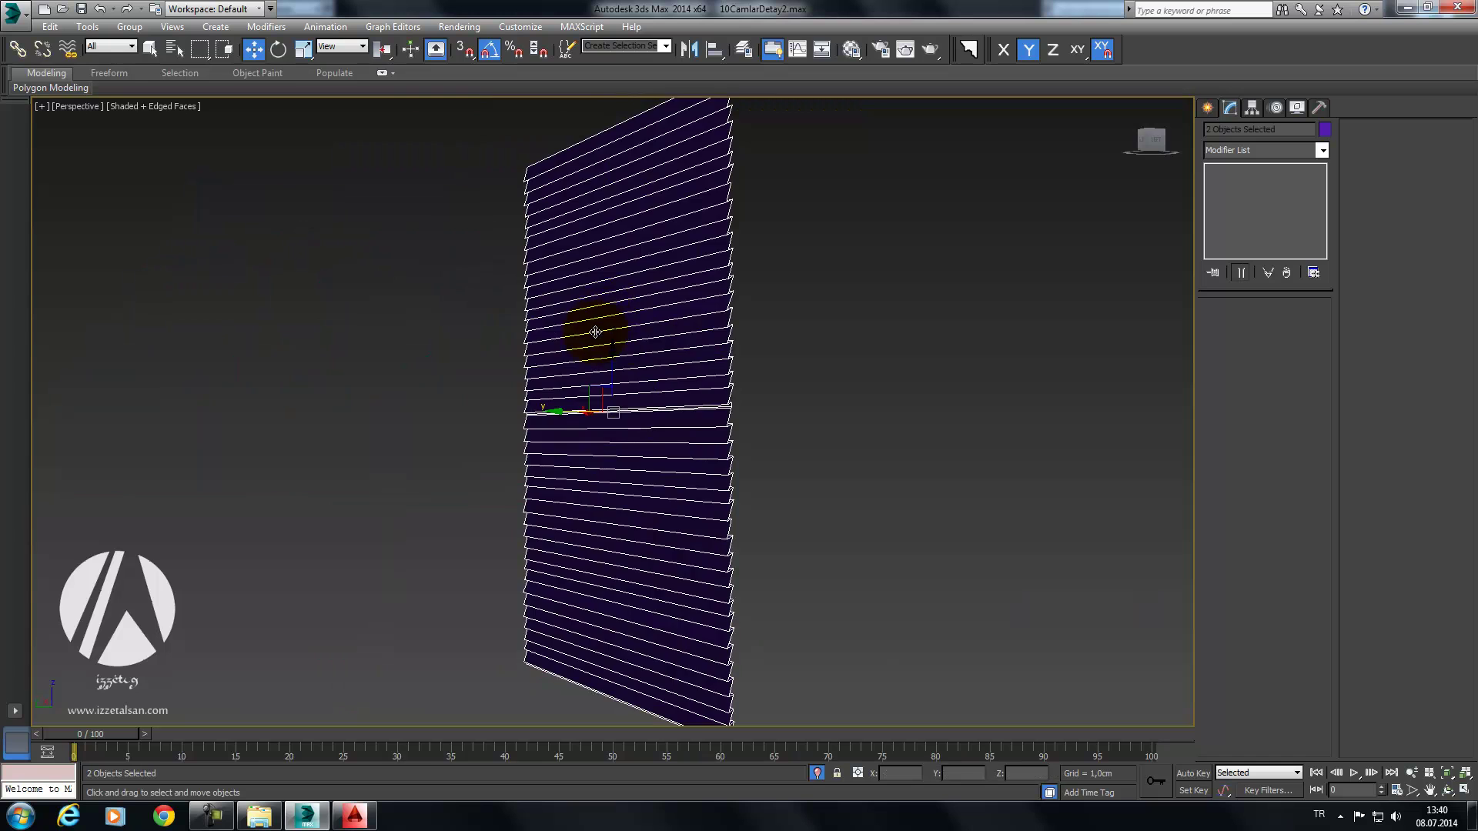
key(f)
key(l)
middle_drag(766, 437, 669, 439)
scroll(785, 676, down, 3)
scroll(824, 594, down, 2)
Step: Move the upper copy along Y so its profile sits on the lower one
click(769, 377)
drag(772, 418, 772, 382)
middle_drag(772, 524, 765, 395)
scroll(779, 274, up, 8)
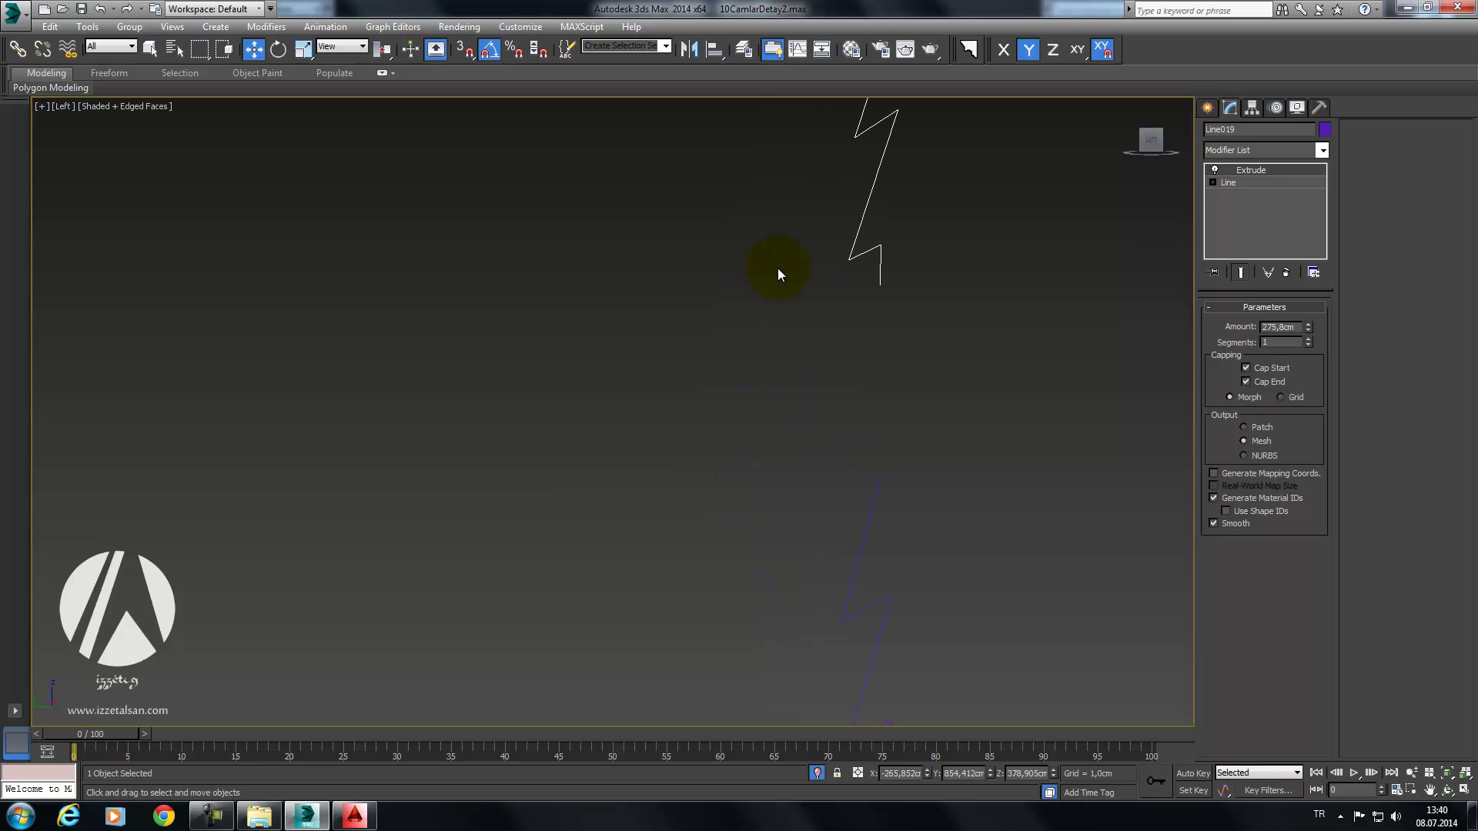
scroll(847, 292, down, 3)
scroll(852, 297, down, 3)
drag(815, 158, 815, 214)
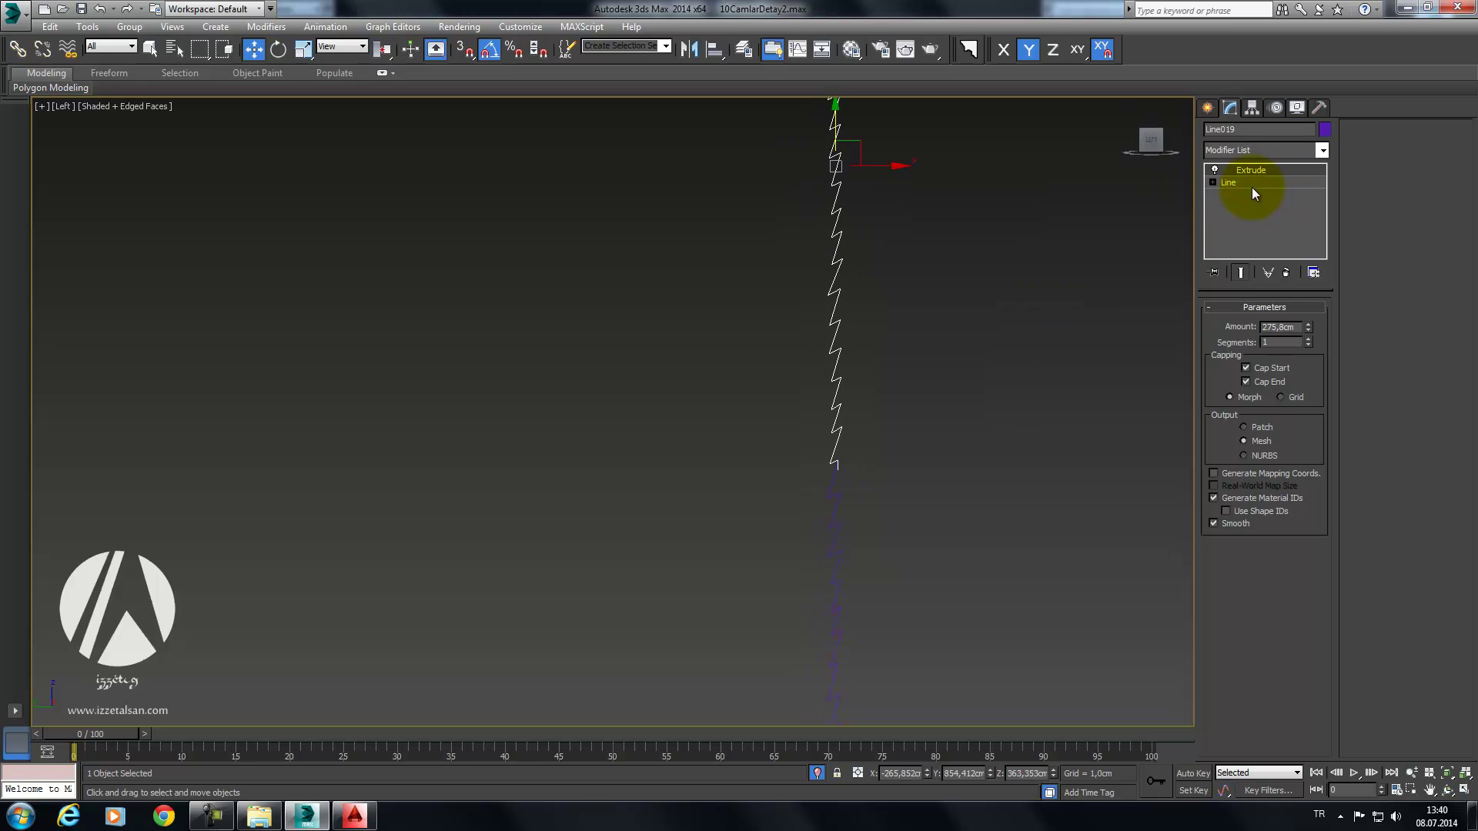
Step: Inspect the copy's Line vertices, try Attach, then cancel and reselect the copy
click(1229, 182)
middle_drag(759, 510, 1016, 329)
scroll(874, 439, up, 3)
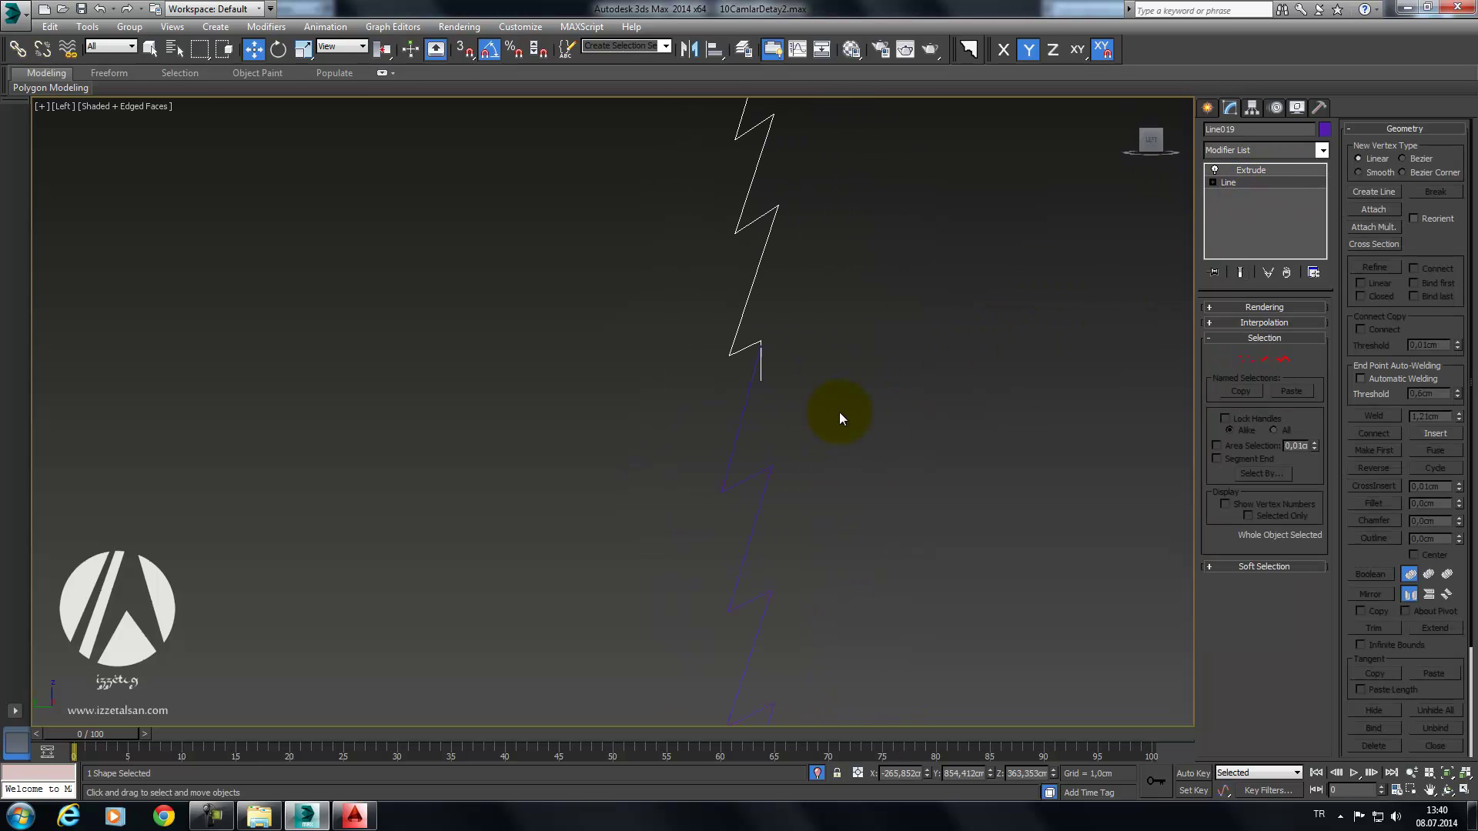
click(1247, 359)
click(779, 421)
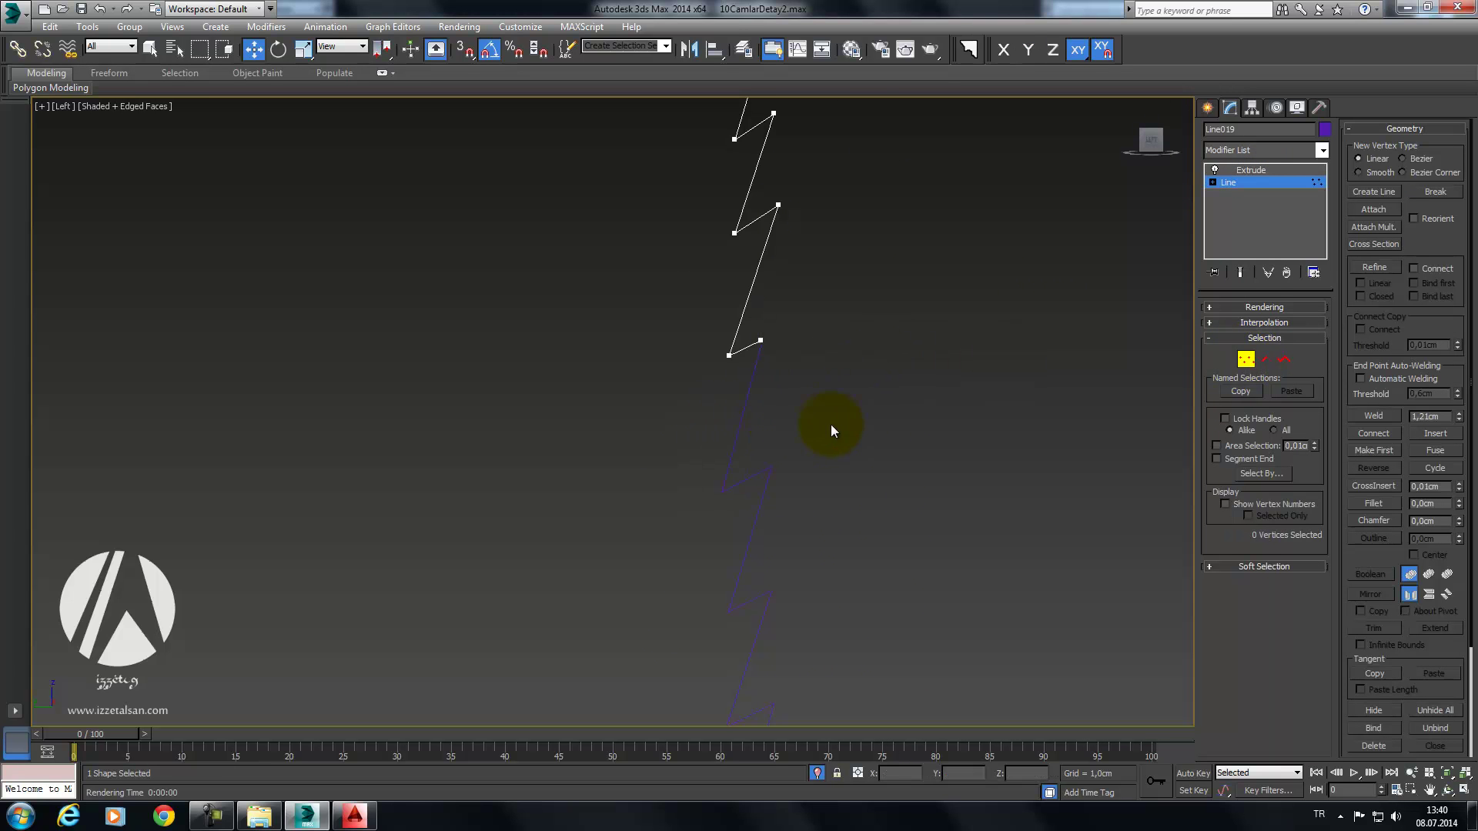
click(1246, 360)
click(1367, 208)
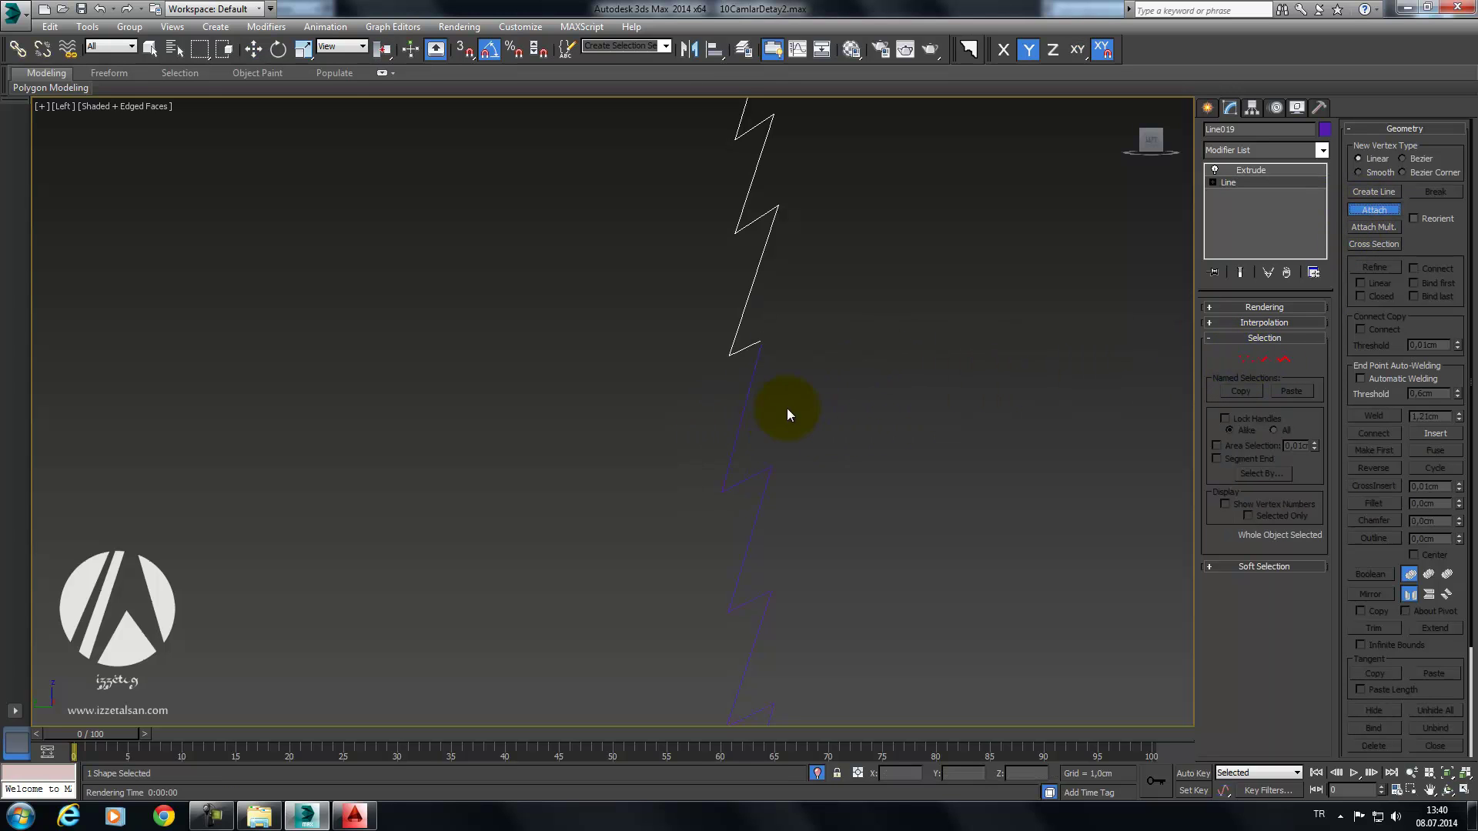
right_click(769, 403)
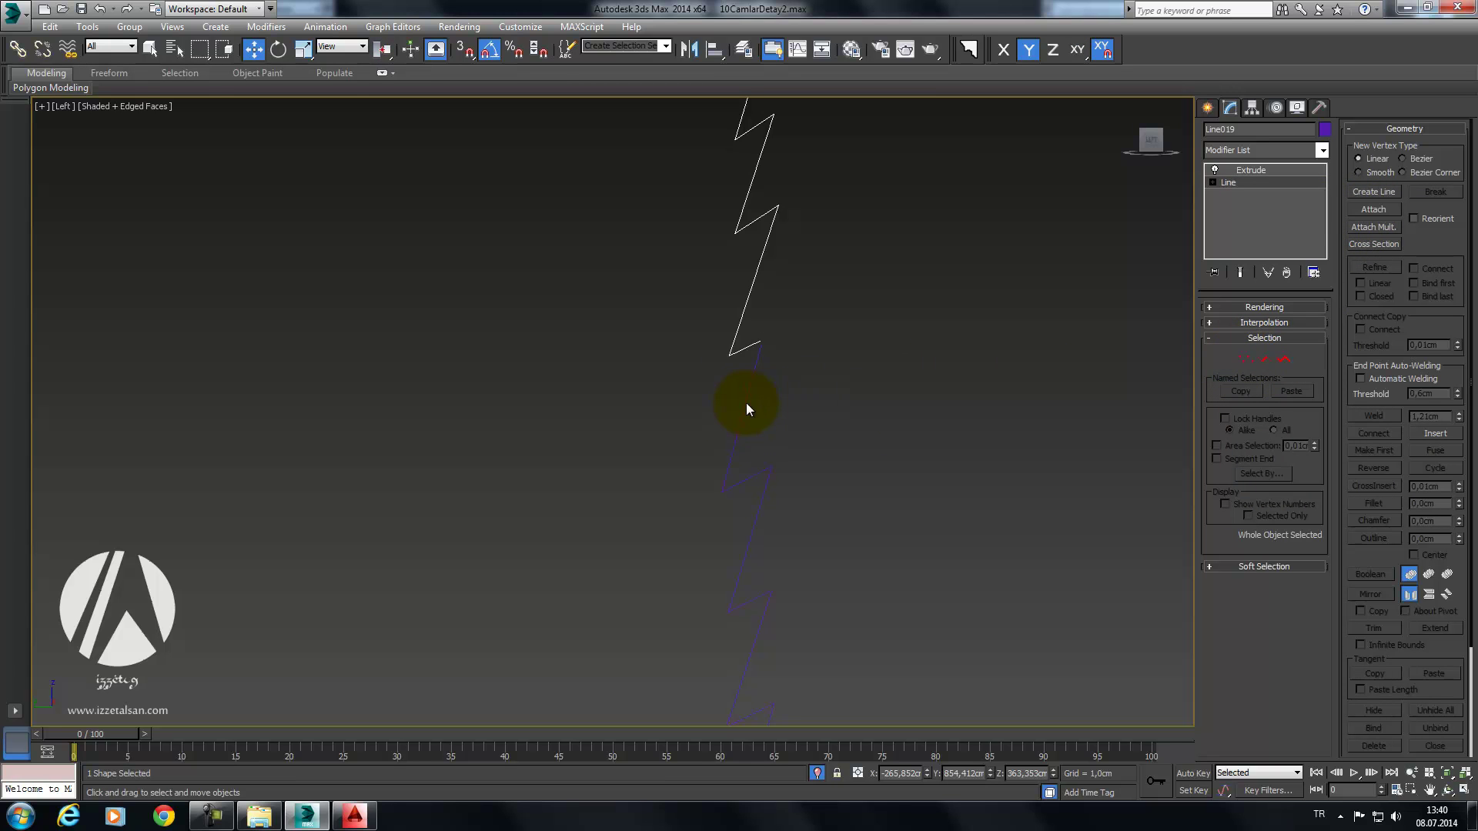
click(778, 393)
click(758, 350)
Step: Select the lower zigzag line and remove its Extrude modifier
click(733, 423)
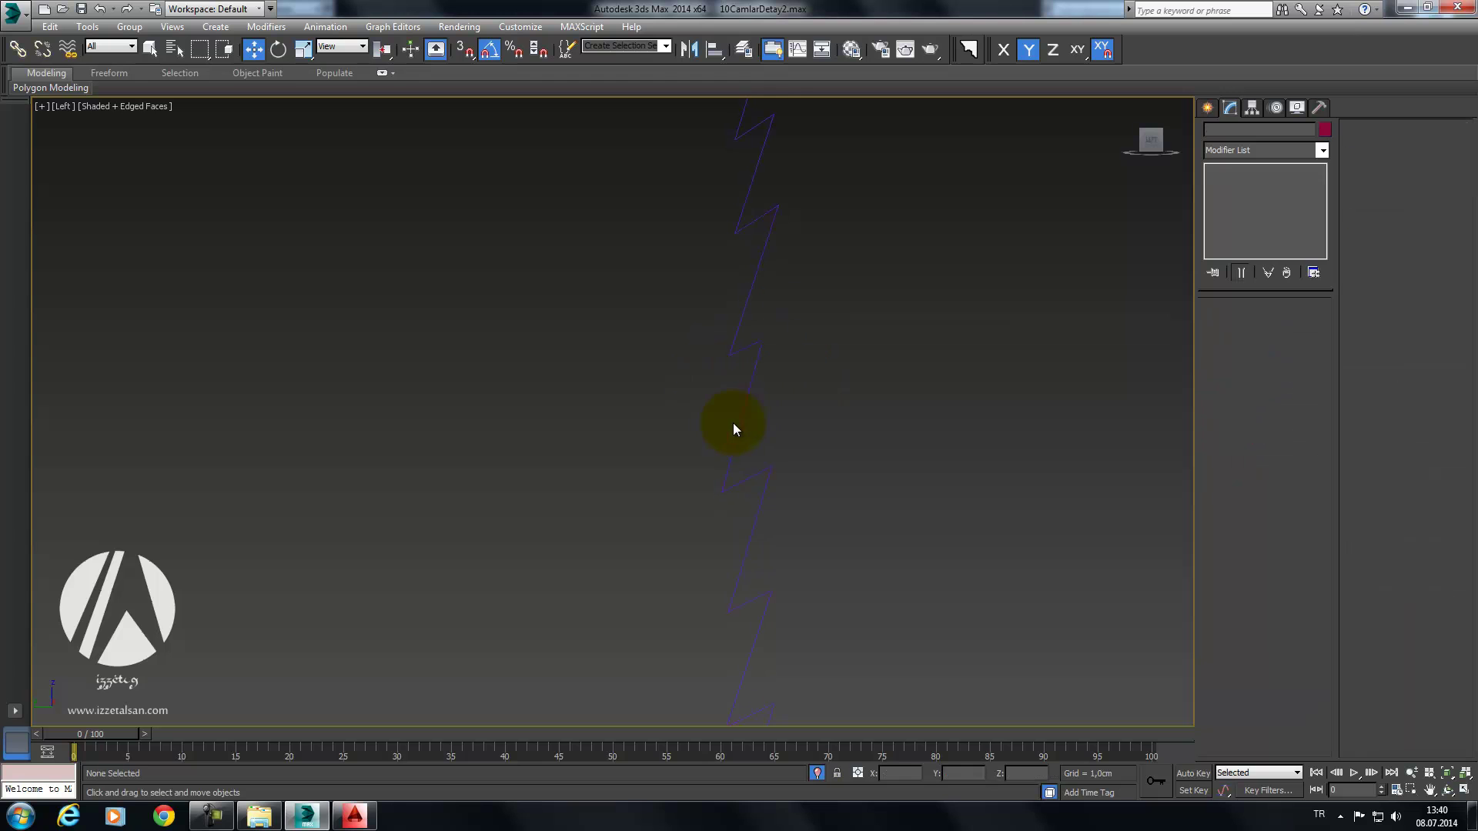
drag(653, 446, 830, 593)
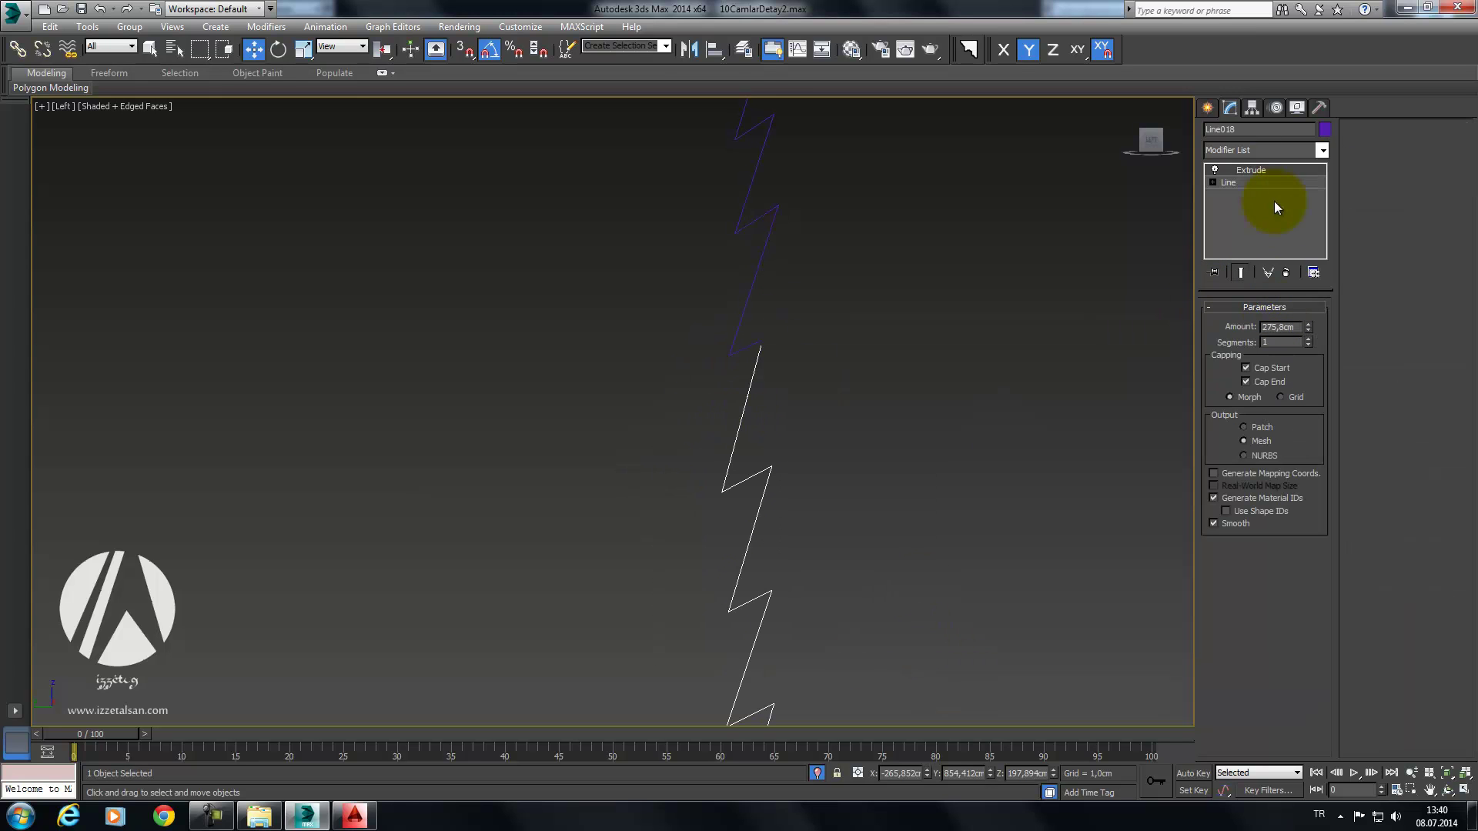
click(1279, 269)
click(1365, 211)
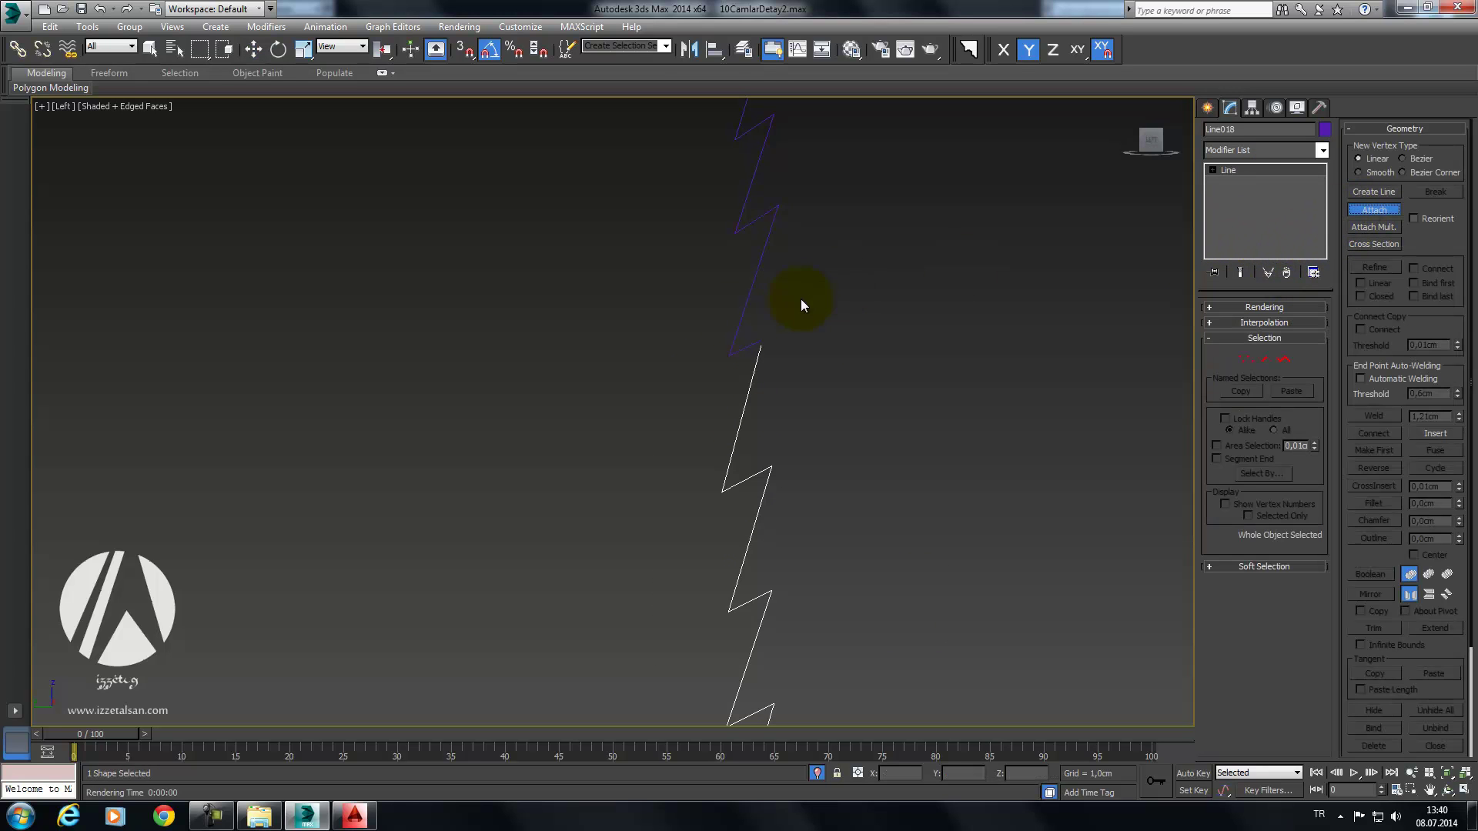
right_click(764, 299)
middle_drag(802, 331, 772, 432)
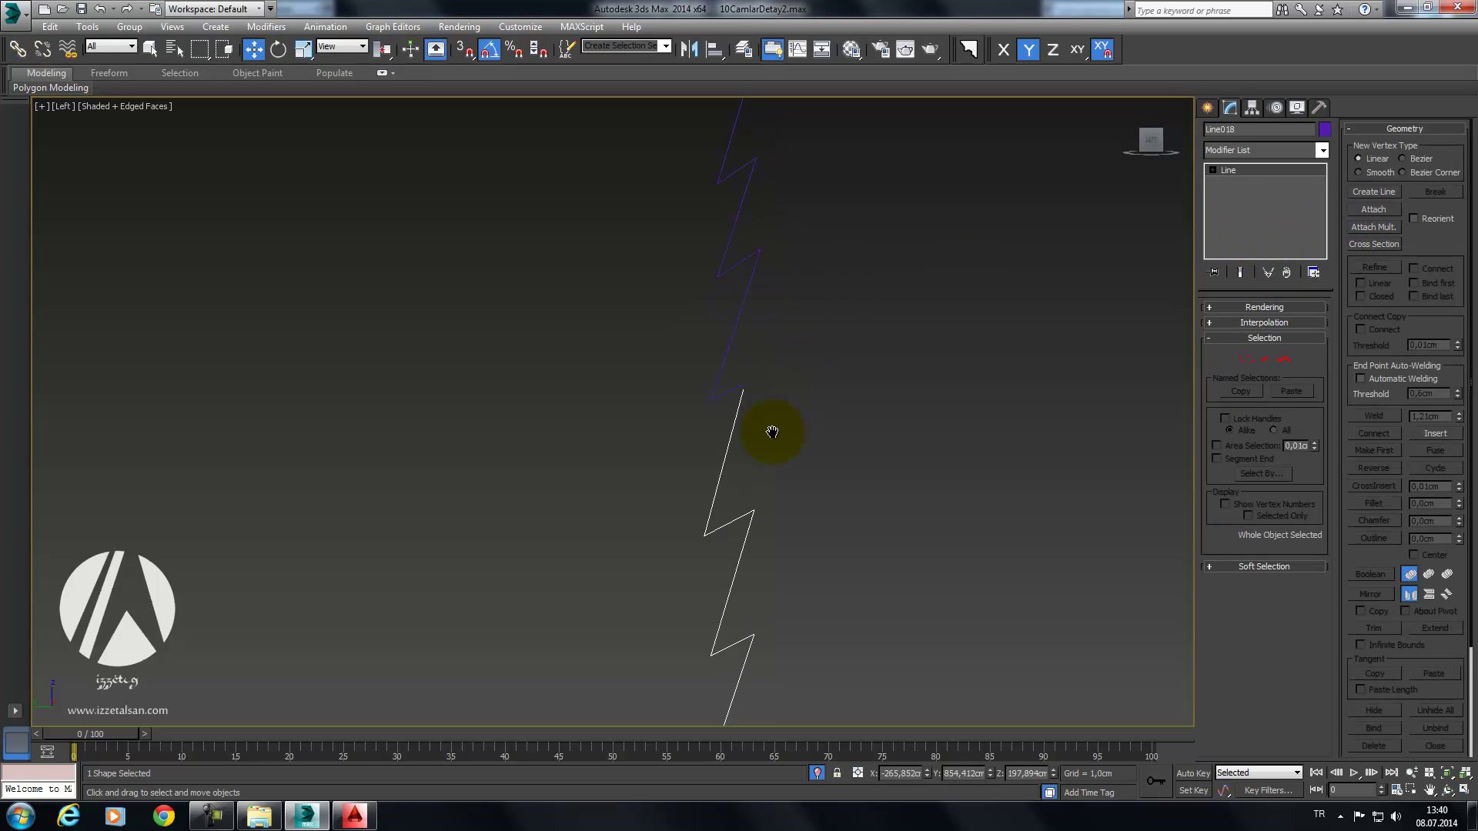
shift+drag(809, 483, 809, 181)
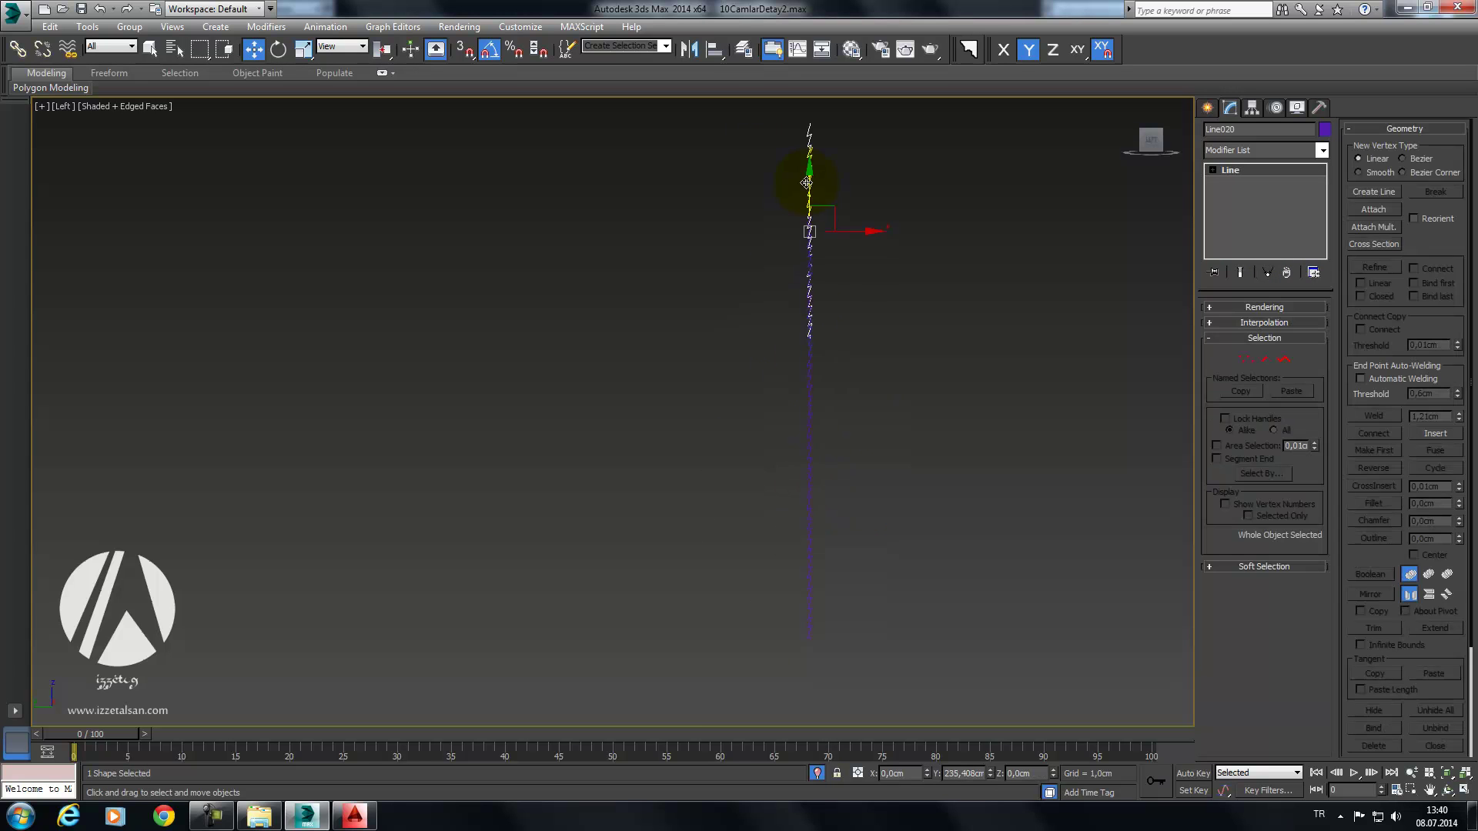
key(Escape)
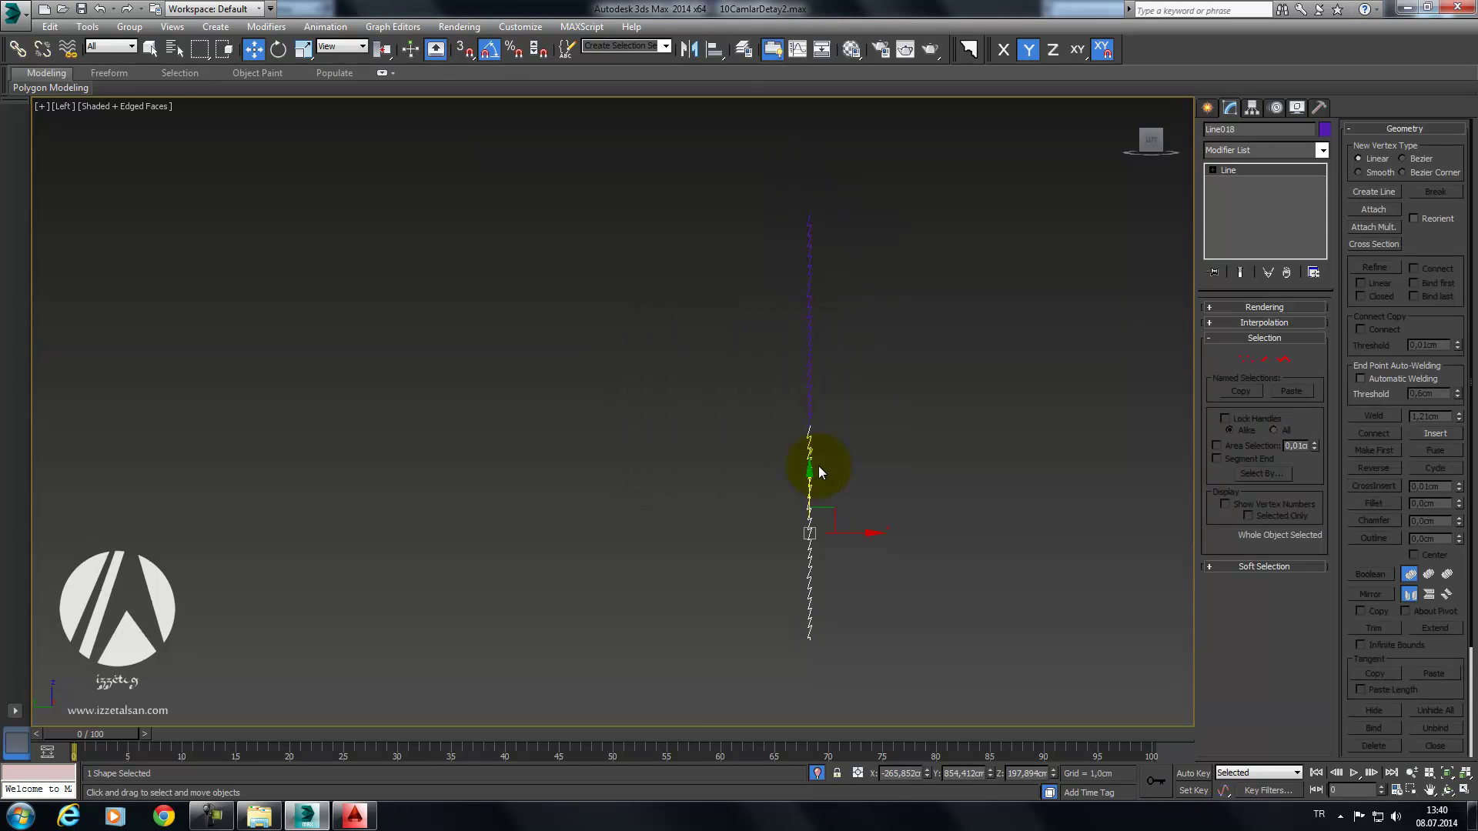
Step: Strip the Extrude from shutter Line019 and select its overlapping end vertices in Vertex mode
mouse_move(819, 471)
alt+middle_down()
mouse_move(845, 485)
mouse_move(990, 406)
alt+middle_up()
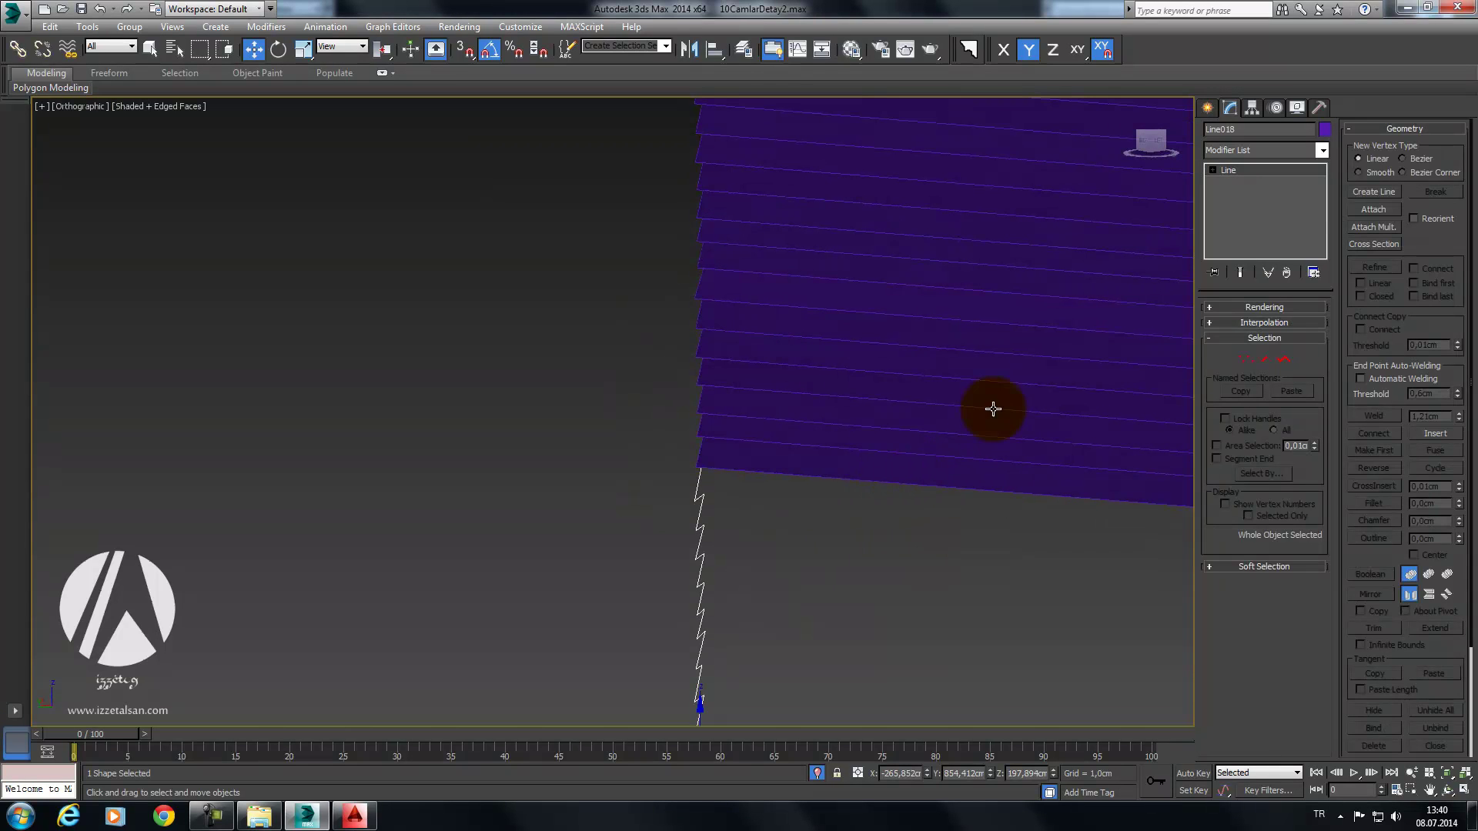
click(1082, 352)
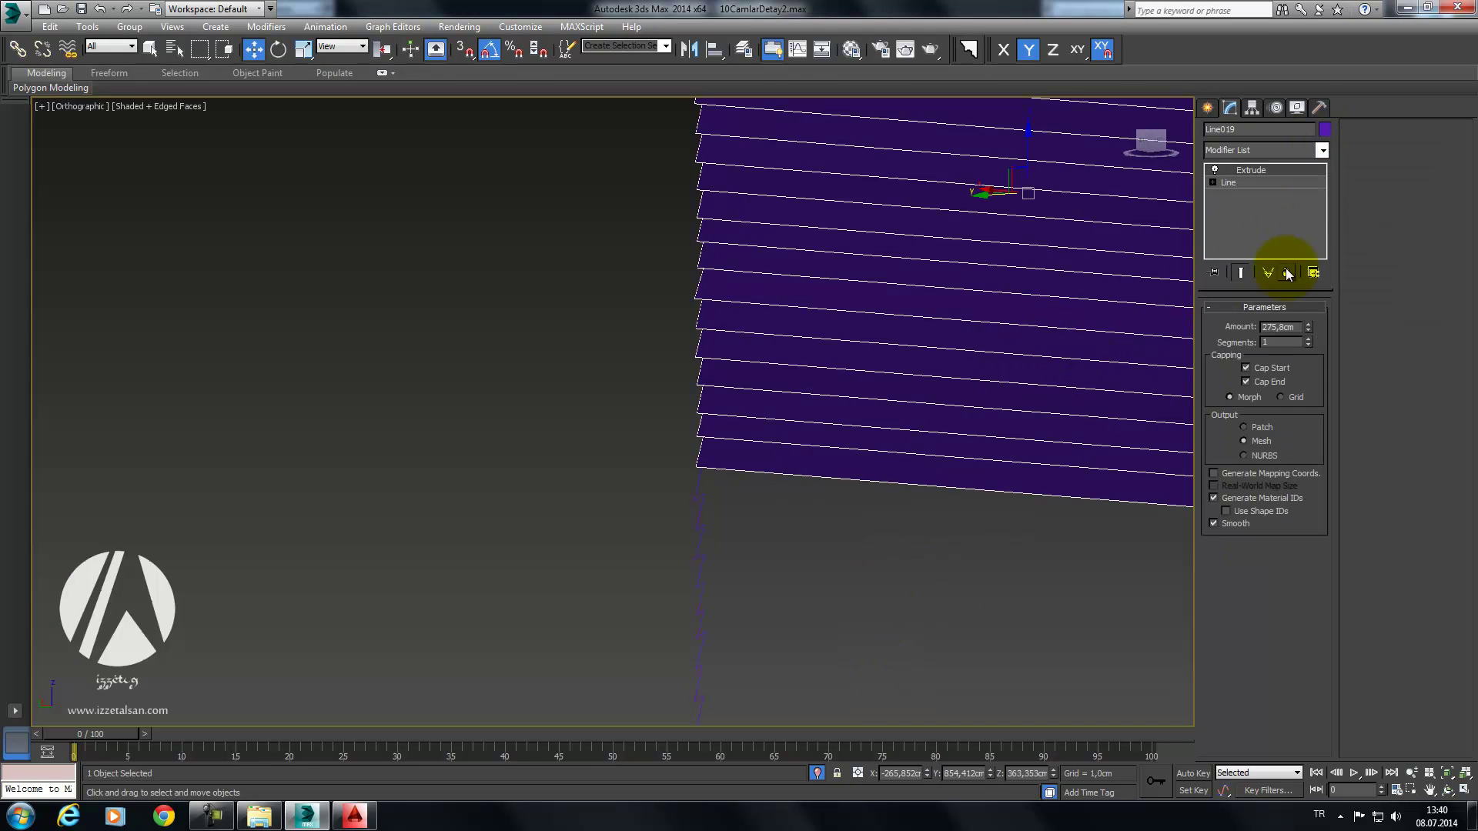
key(1)
click(1367, 213)
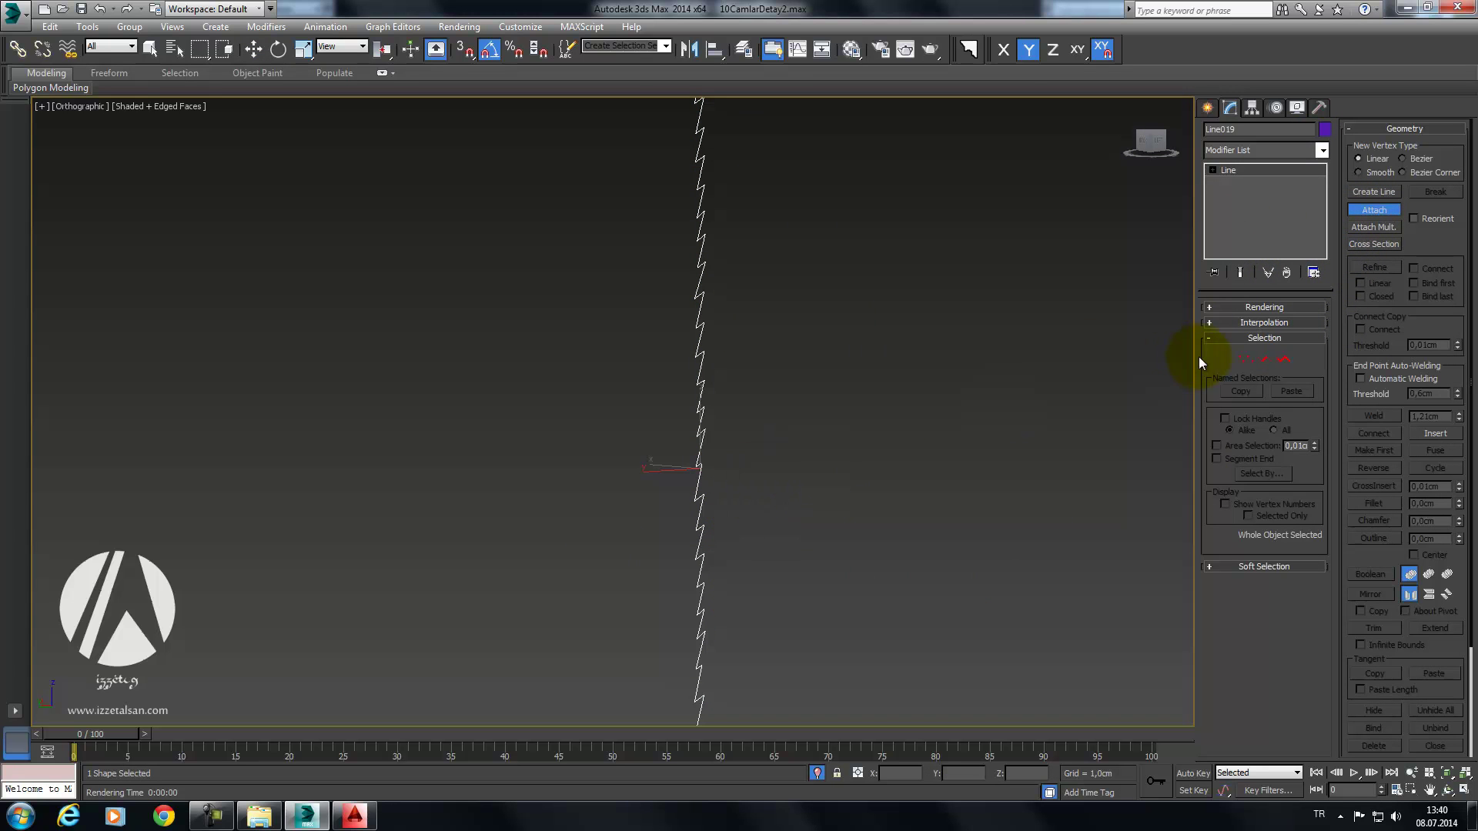
click(1245, 359)
click(720, 504)
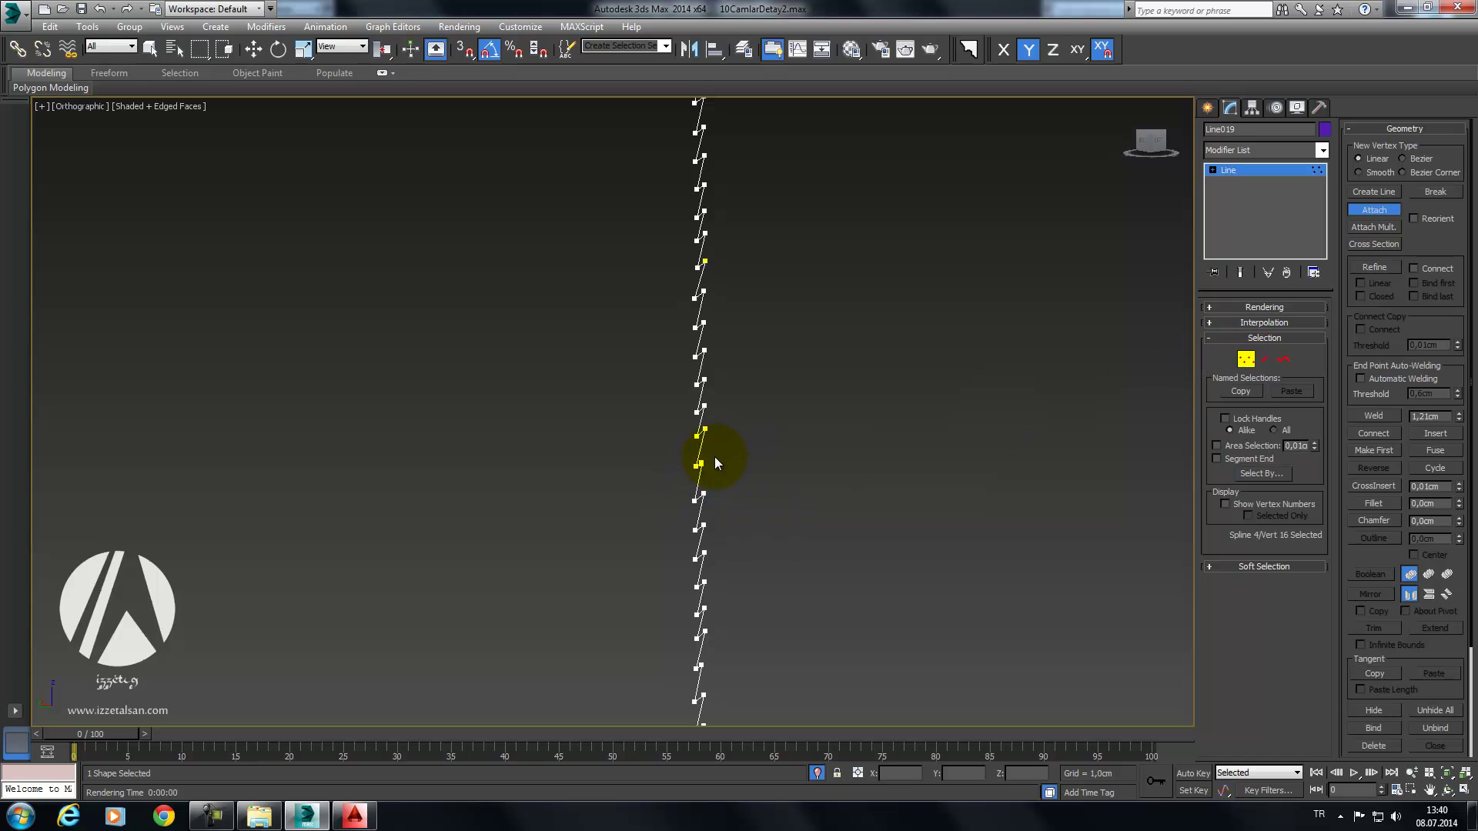
key(w)
click(700, 475)
Step: In Left view, snap the loose end vertex onto its neighbour and weld them
key(f)
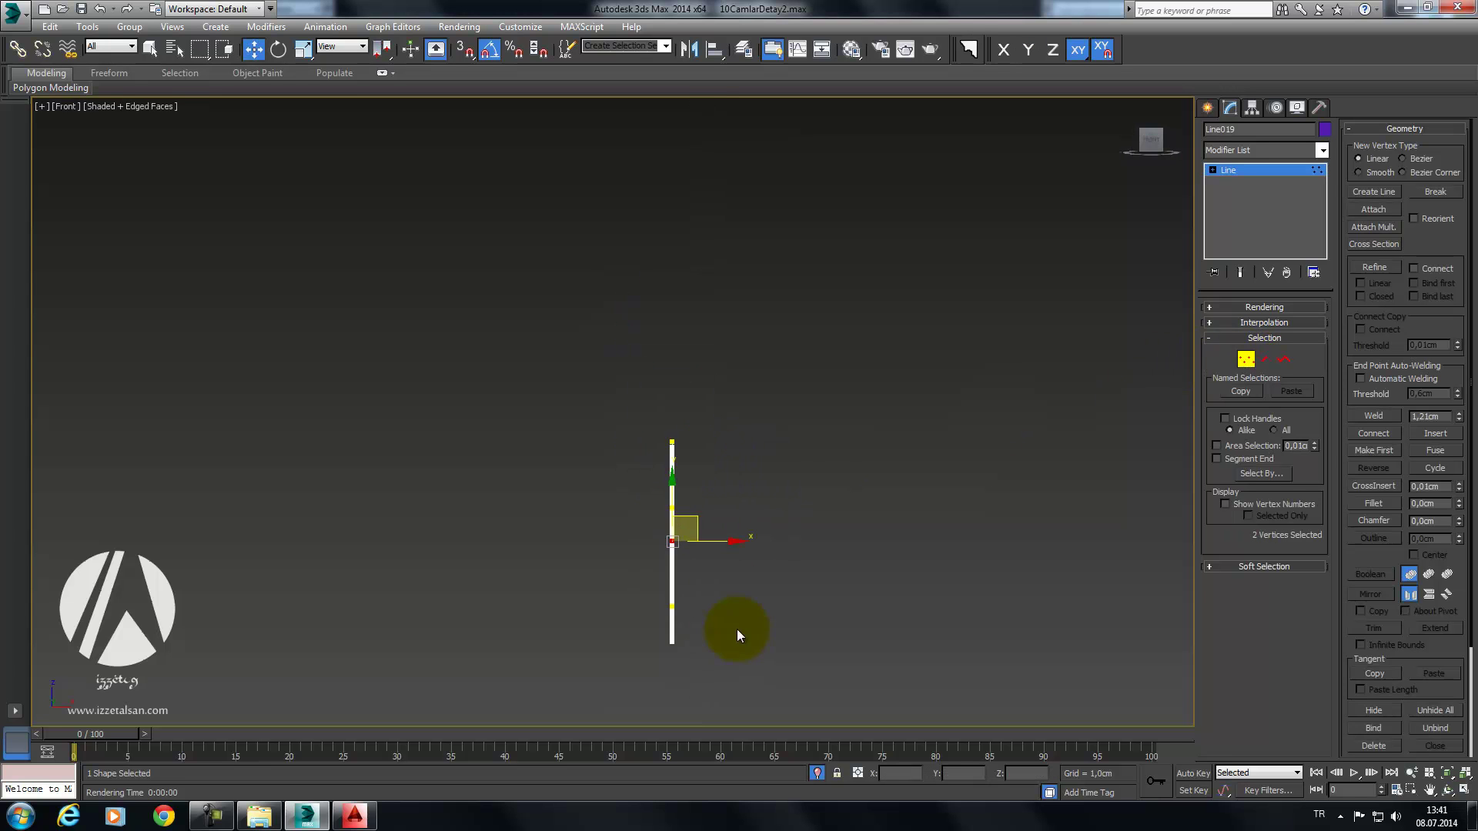
key(l)
key(z)
scroll(799, 403, up, 4)
scroll(778, 389, up, 4)
scroll(779, 390, up, 4)
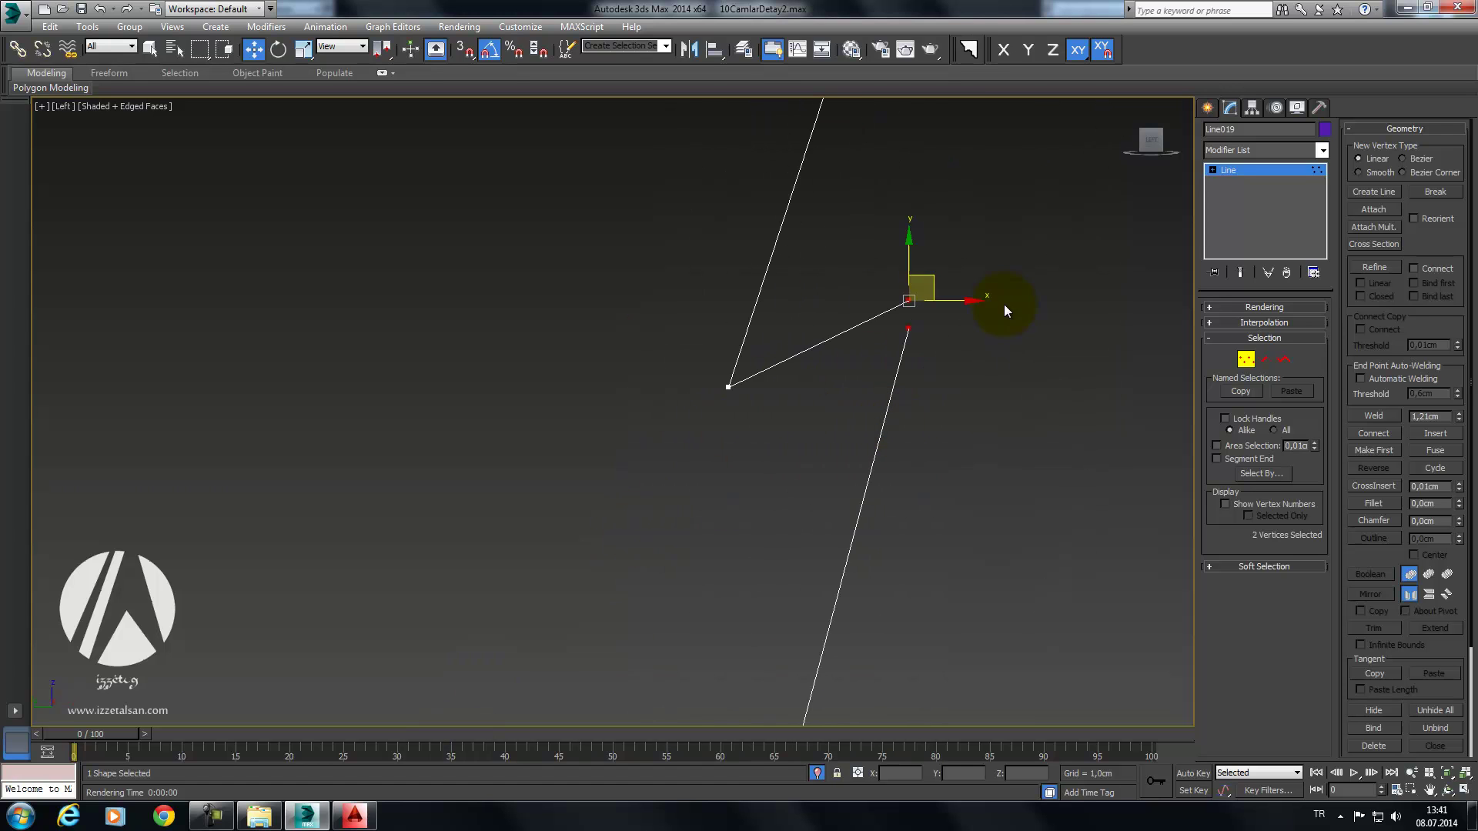
click(909, 328)
drag(927, 309, 926, 282)
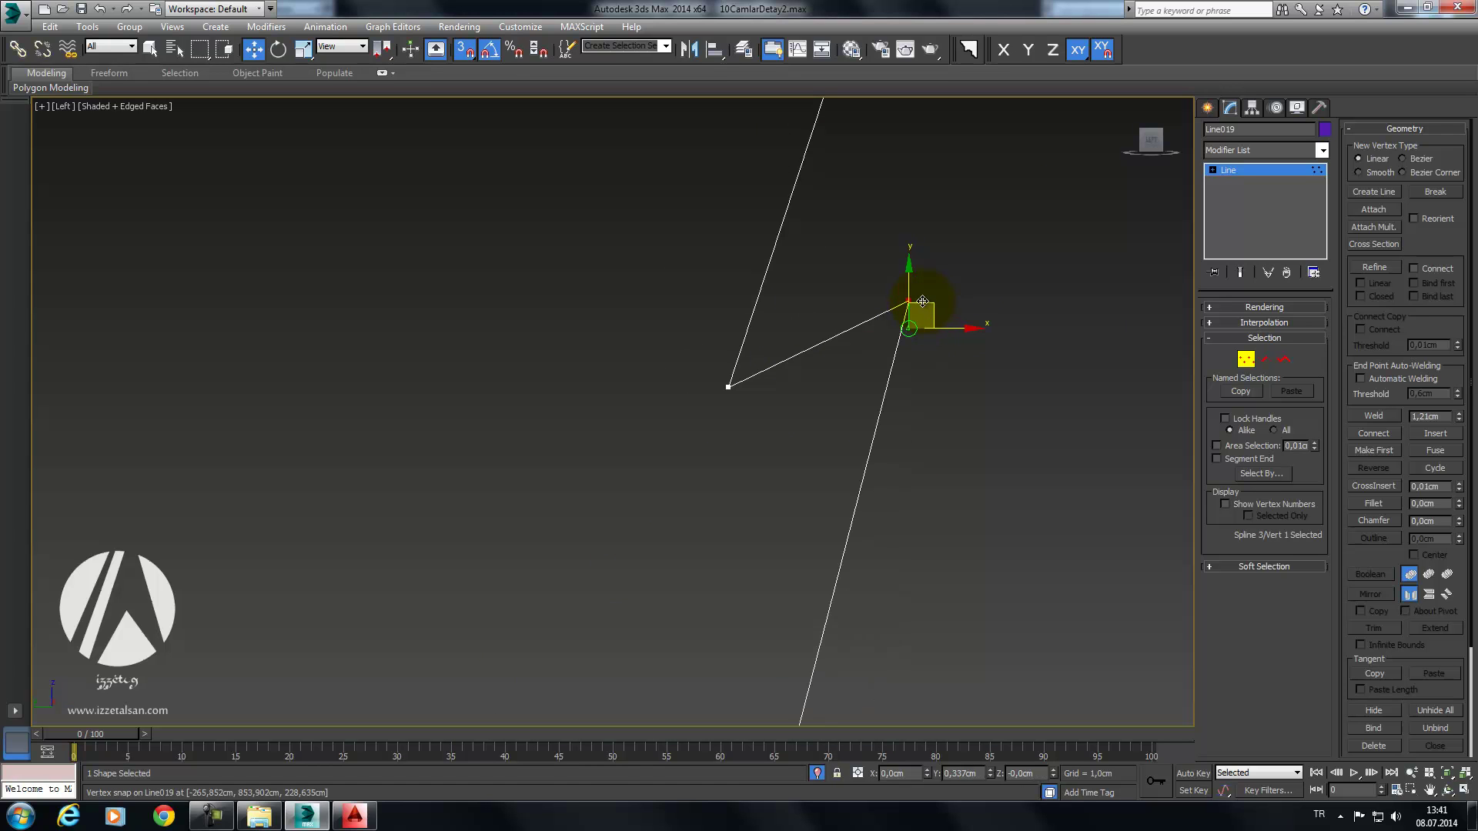
click(1373, 416)
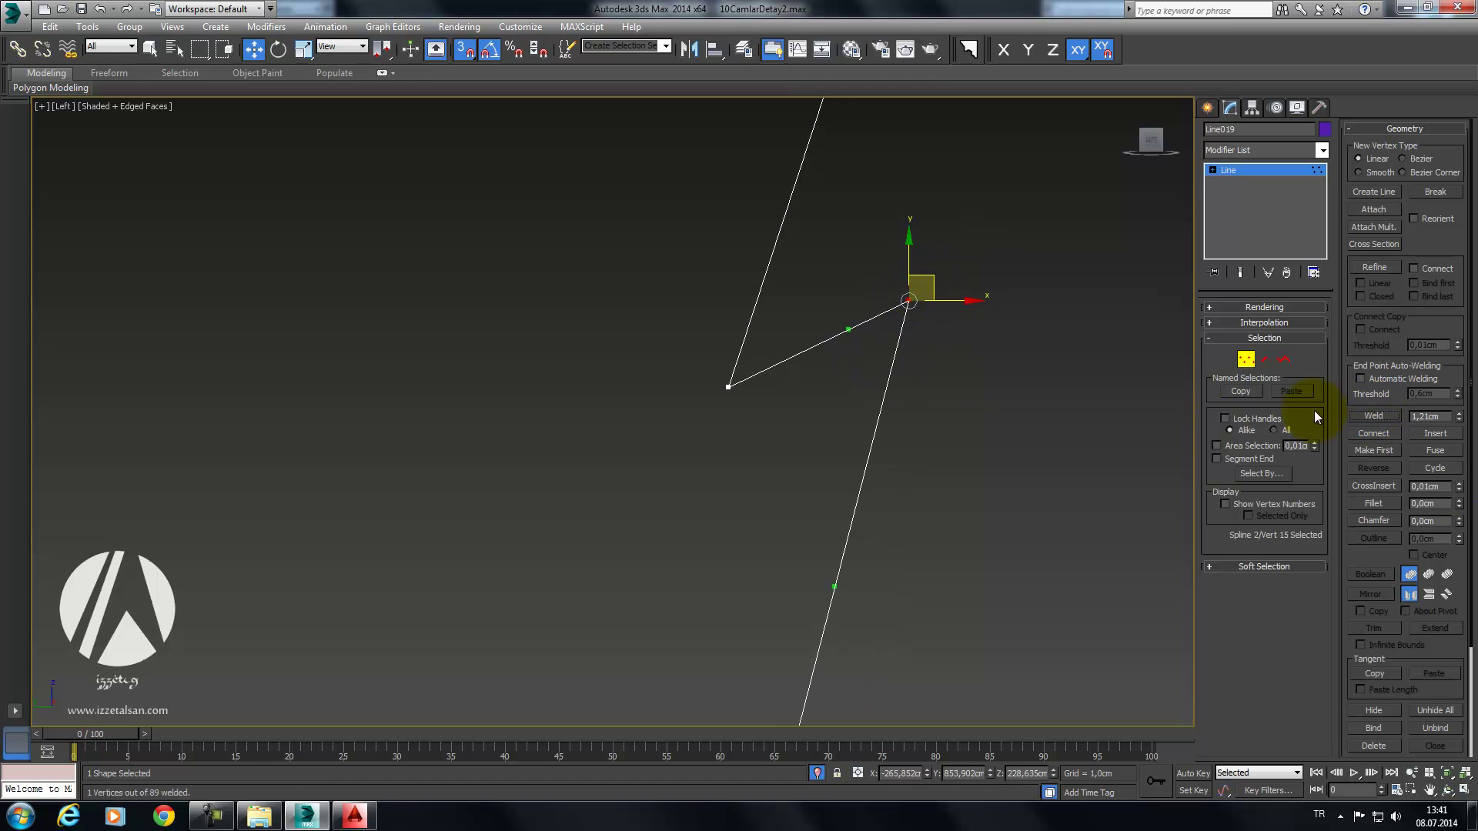
Step: Exit Vertex mode and recentre the view on the welded zigzag line
middle_drag(1161, 332, 1125, 372)
click(1247, 358)
scroll(1072, 376, down, 3)
scroll(1004, 435, down, 4)
scroll(904, 534, down, 3)
middle_drag(904, 534, 893, 615)
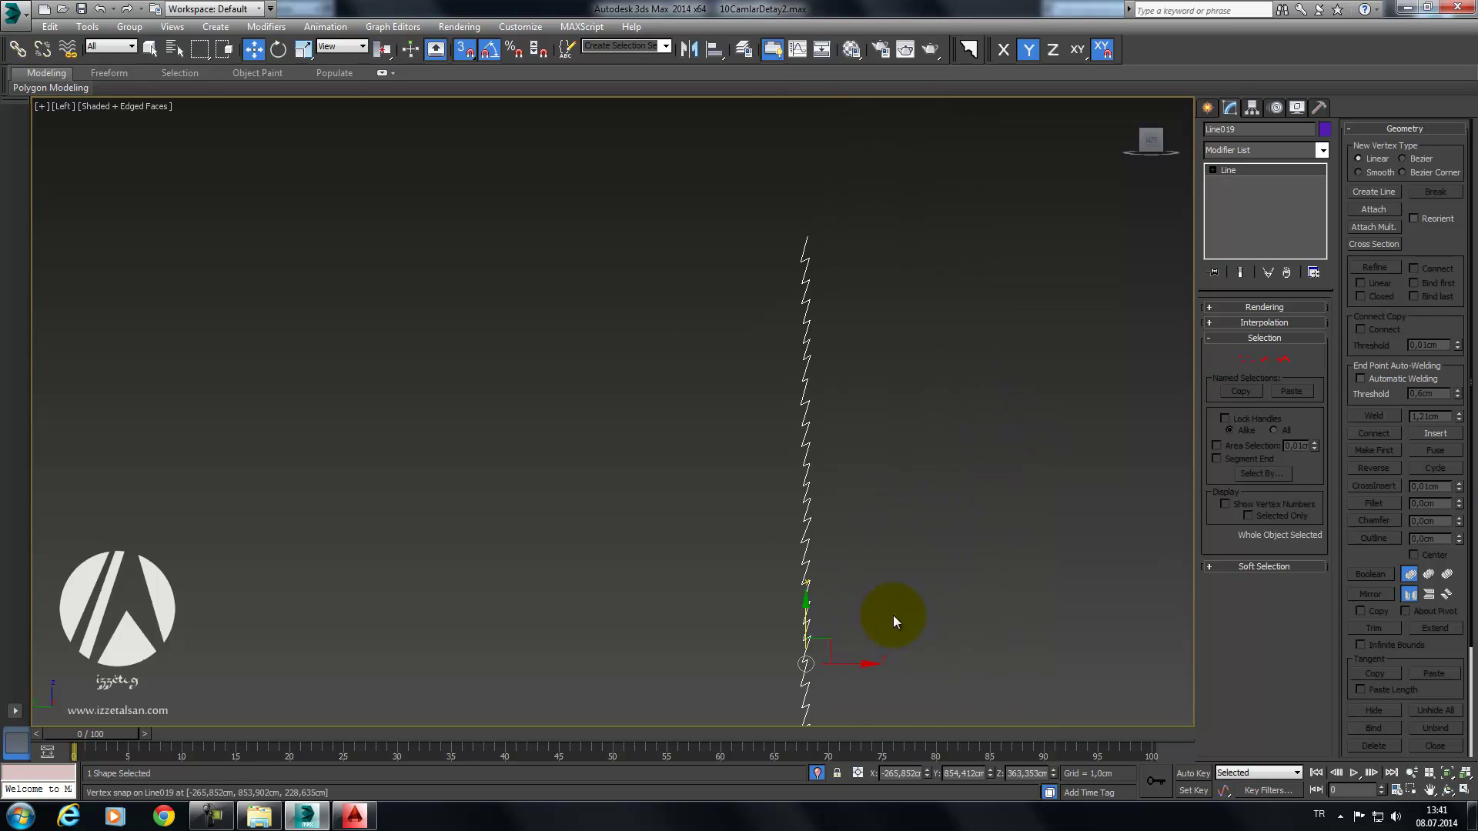
click(1269, 154)
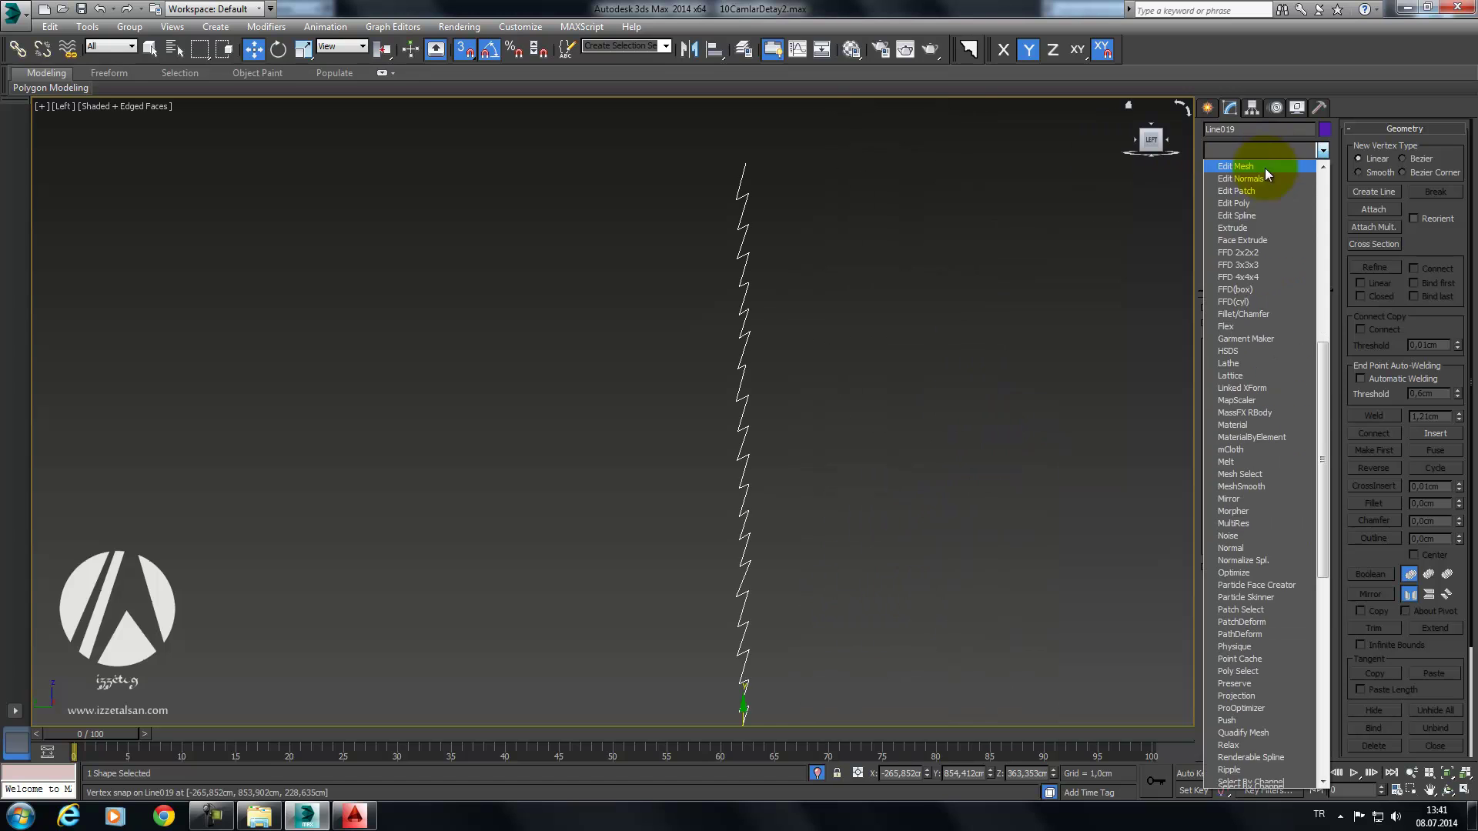
Step: Re-extrude the welded profile with an Extrude modifier and view it in Perspective
click(1252, 229)
middle_drag(961, 335, 911, 377)
key(F3)
scroll(914, 376, down, 3)
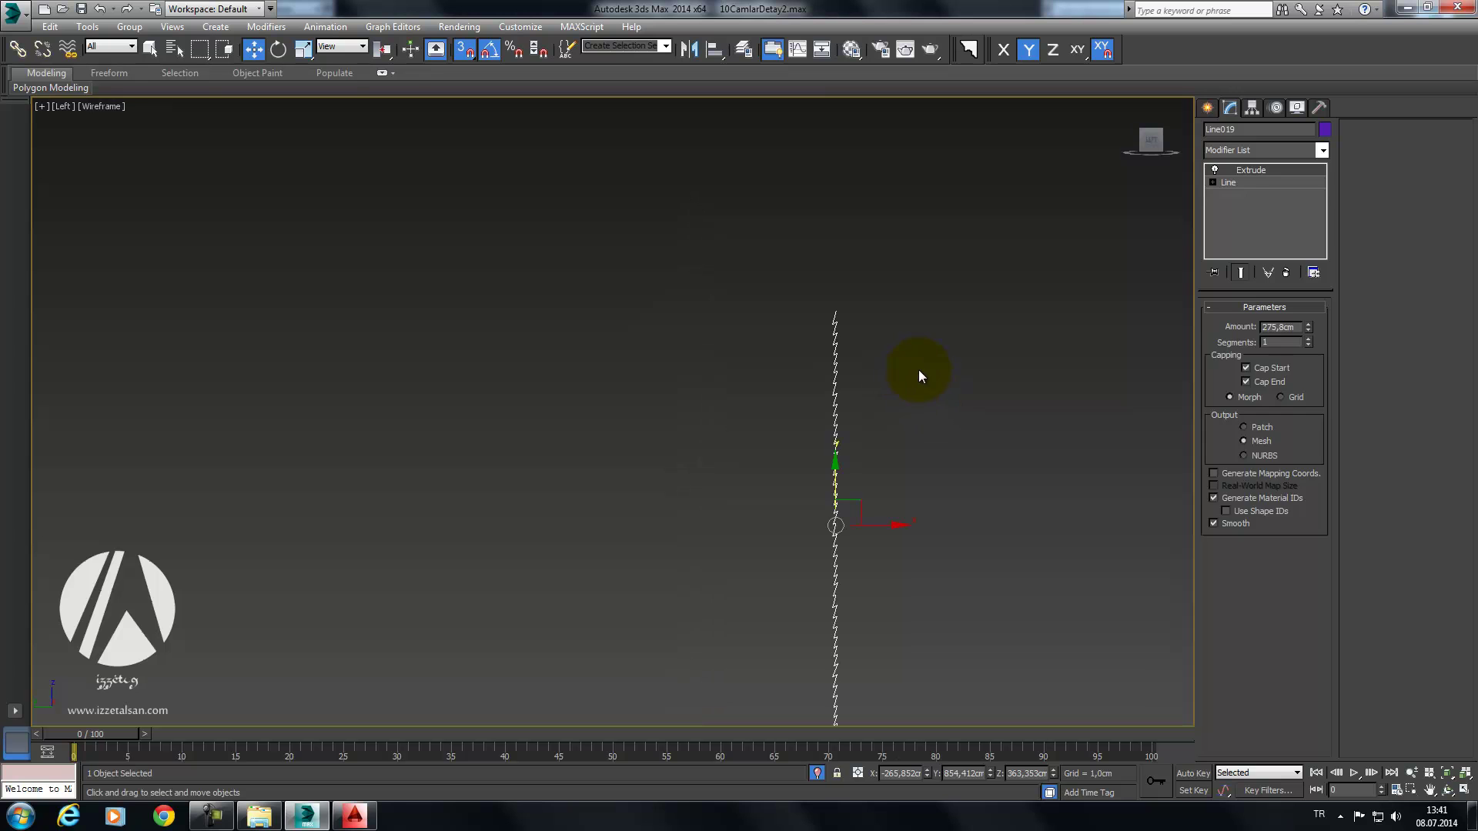
key(F3)
click(926, 364)
key(p)
mouse_move(867, 390)
alt+middle_down()
mouse_move(1057, 401)
mouse_move(943, 409)
alt+middle_up()
scroll(885, 435, up, 3)
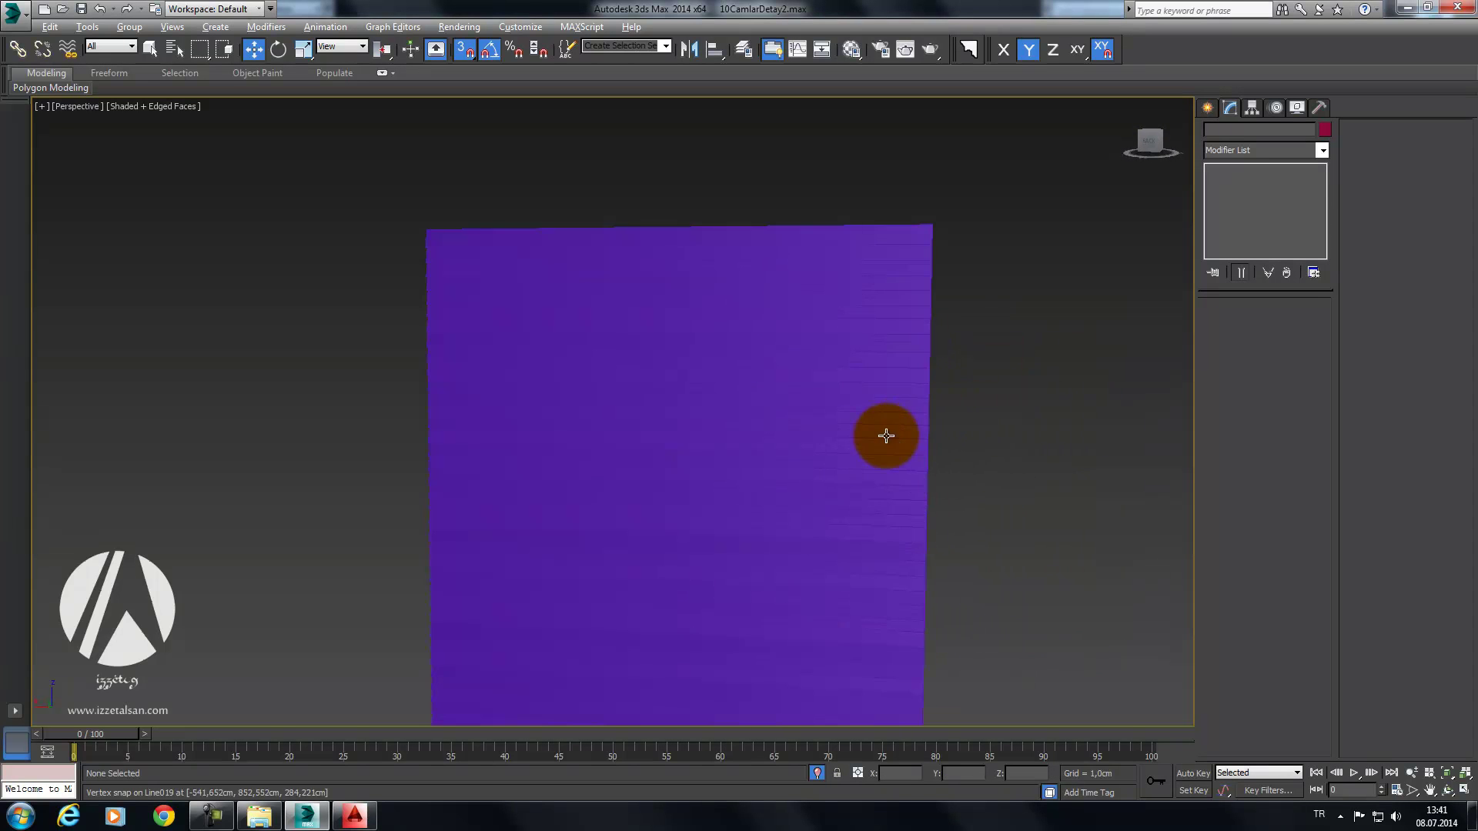
middle_drag(857, 432, 729, 346)
Step: End isolation and orbit to see the shutter in the house's arched doorway
click(729, 345)
right_click(727, 338)
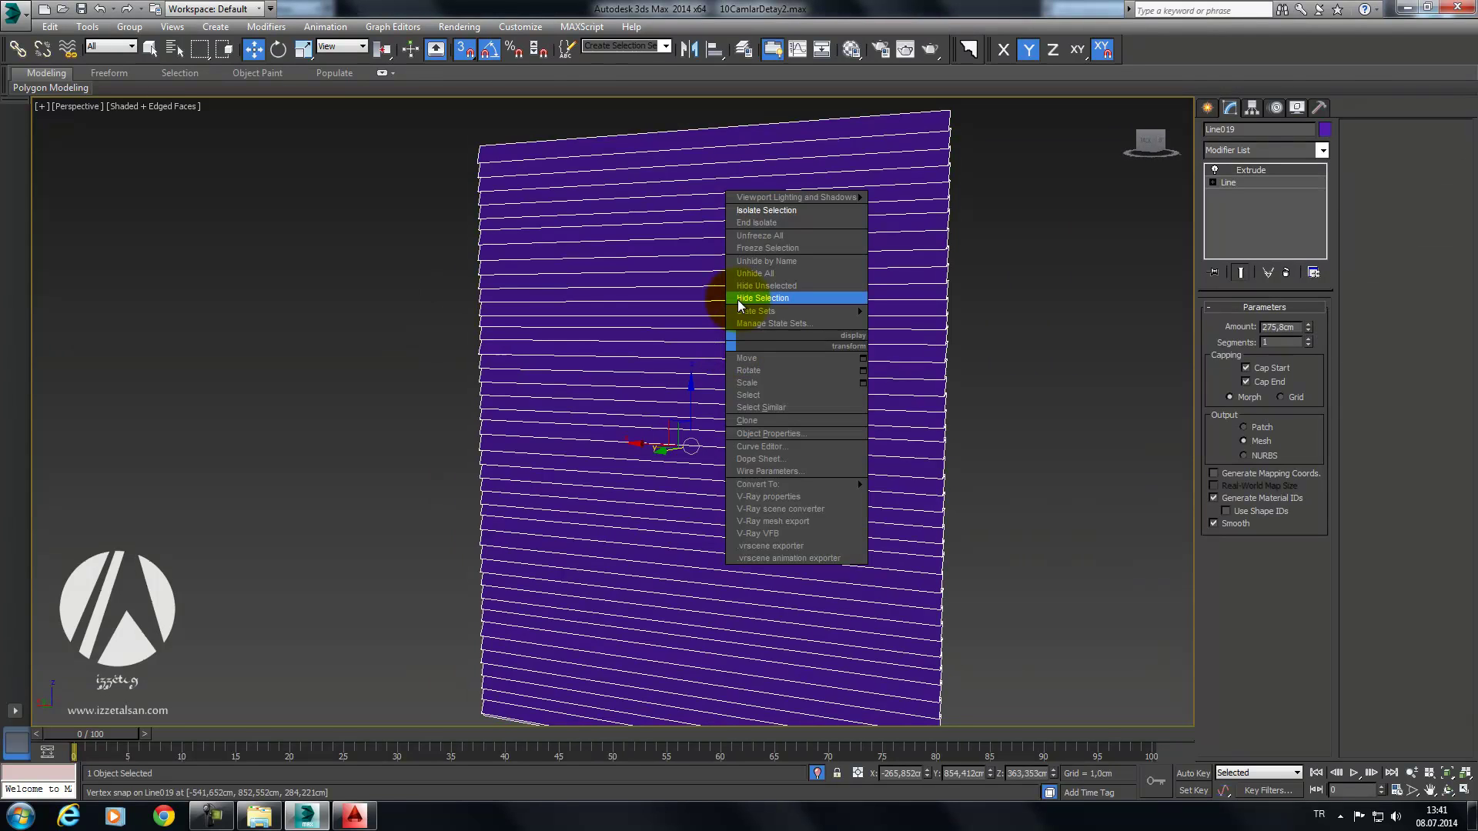
click(783, 223)
mouse_move(783, 269)
alt+middle_down()
mouse_move(686, 363)
mouse_move(716, 322)
mouse_move(770, 323)
alt+middle_up()
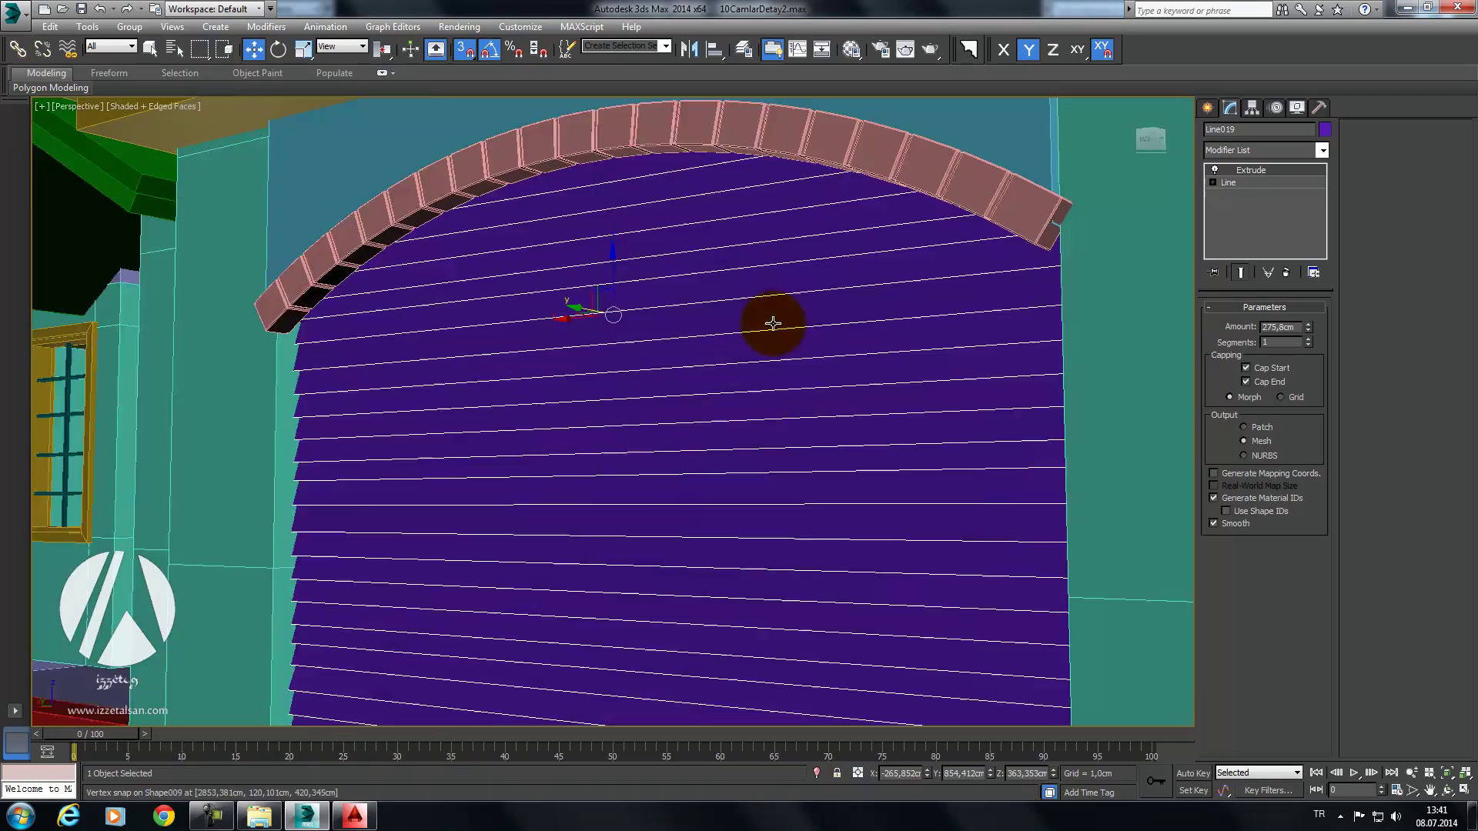
scroll(749, 390, down, 2)
scroll(780, 437, down, 5)
middle_drag(781, 437, 780, 451)
scroll(846, 370, up, 1)
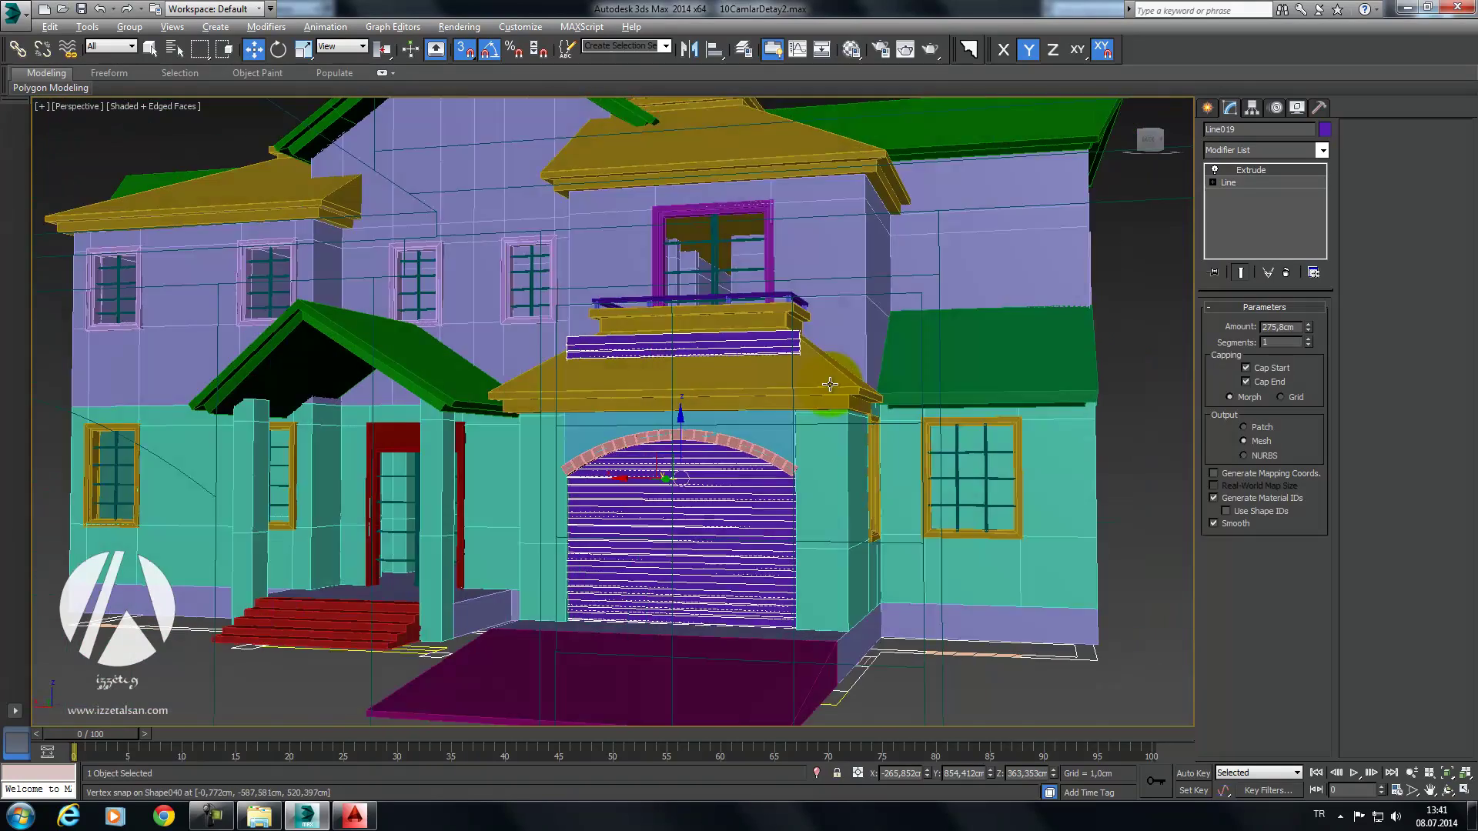
middle_drag(997, 237, 1029, 320)
scroll(1029, 321, up, 3)
alt+middle_drag(812, 446, 842, 423)
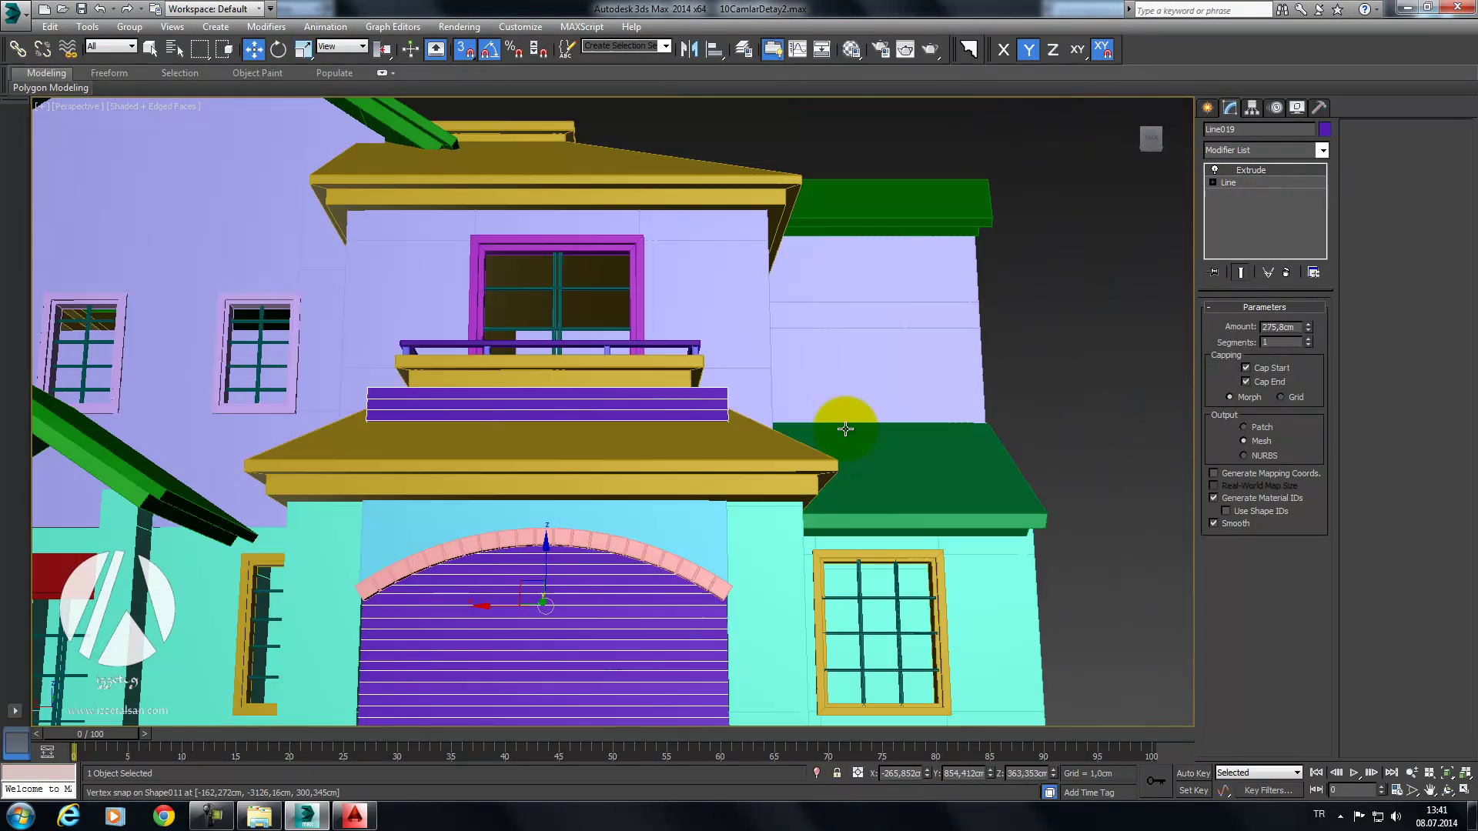
Step: At Line Vertex level in wireframe, box-select the top 19 vertices and delete them
click(1224, 195)
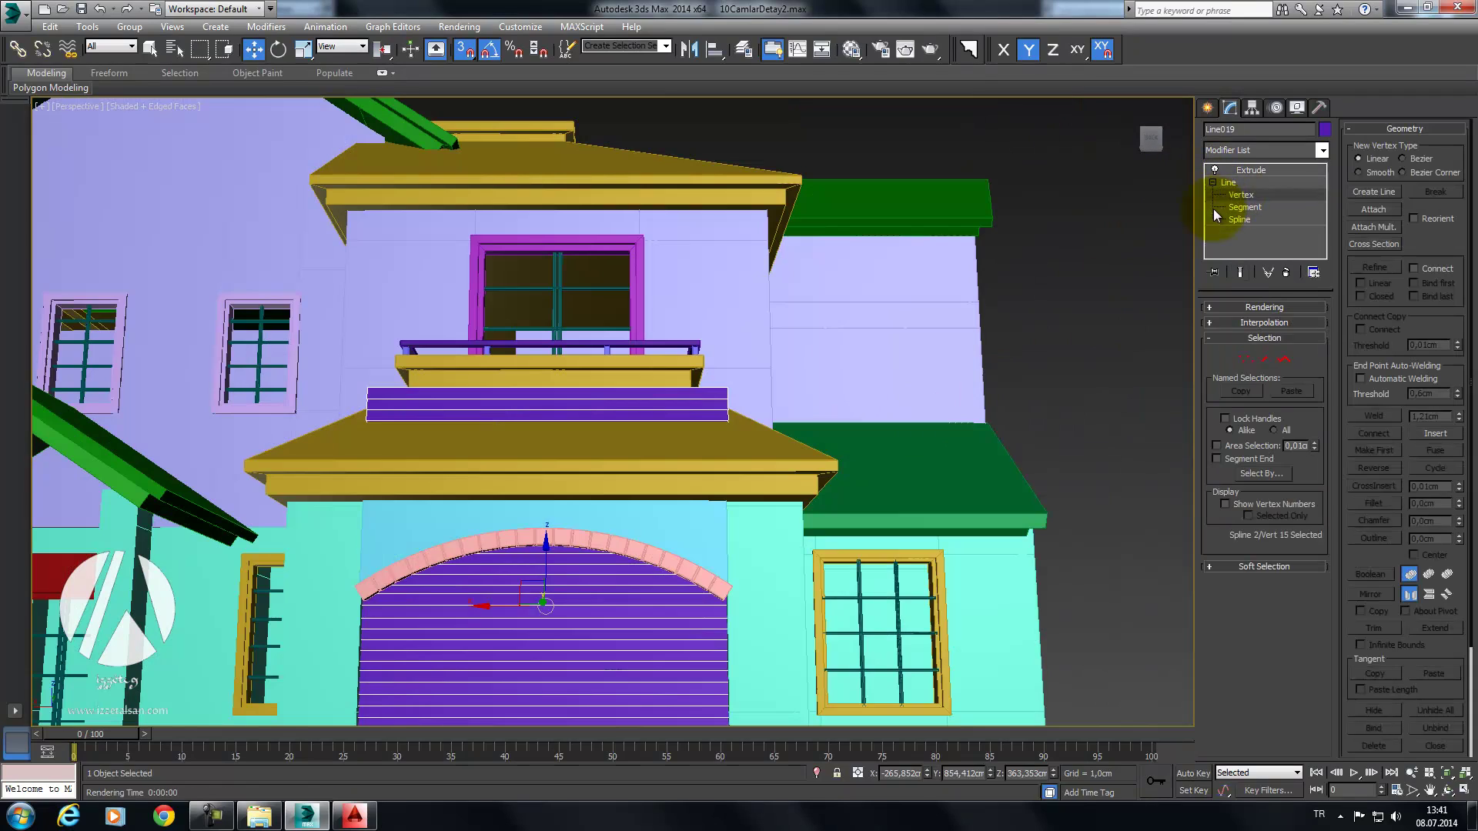
mouse_move(737, 413)
alt+middle_down()
mouse_move(538, 439)
mouse_move(473, 254)
alt+middle_up()
key(F3)
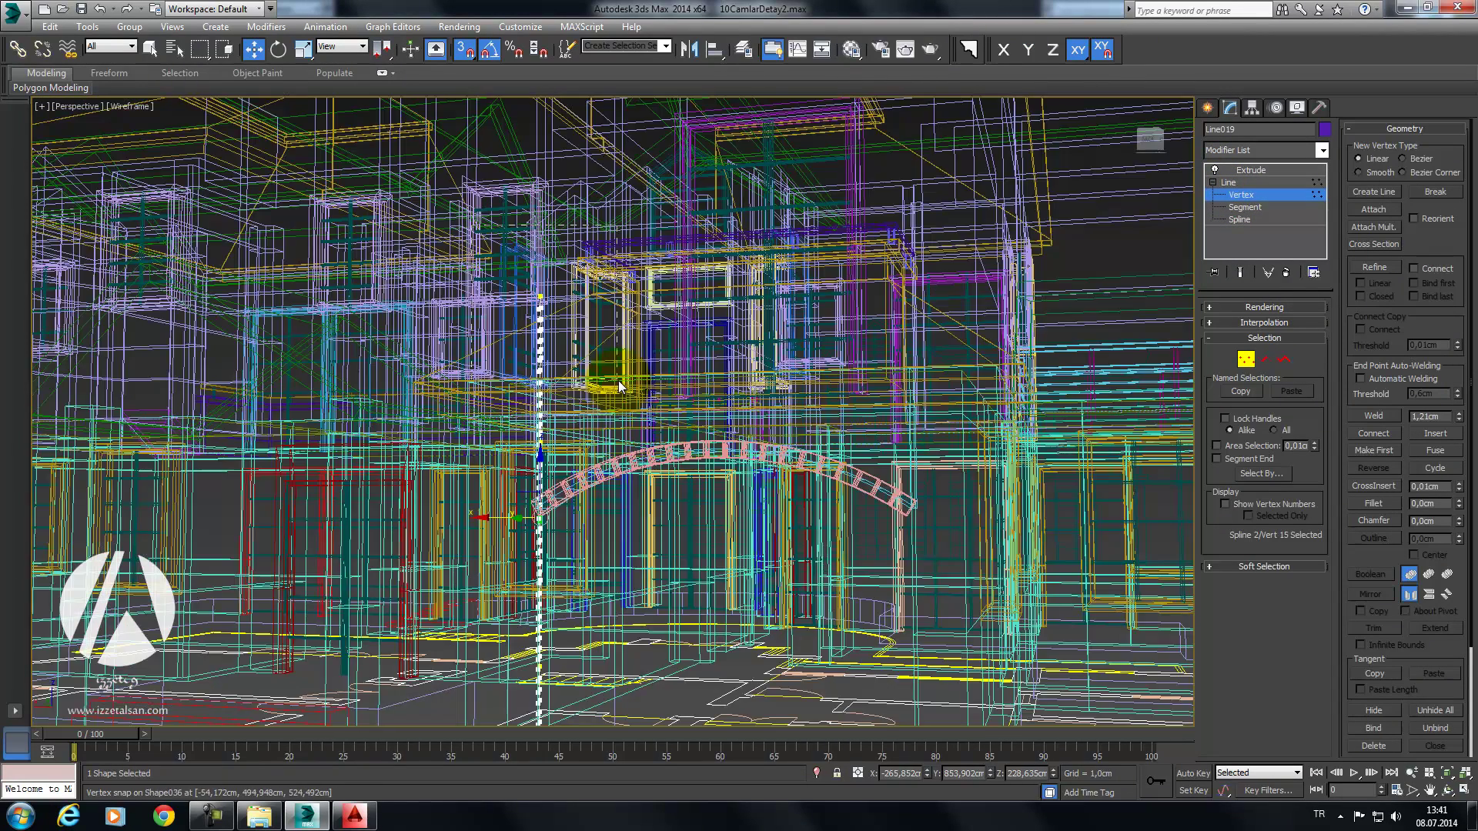
drag(617, 381, 627, 402)
key(Delete)
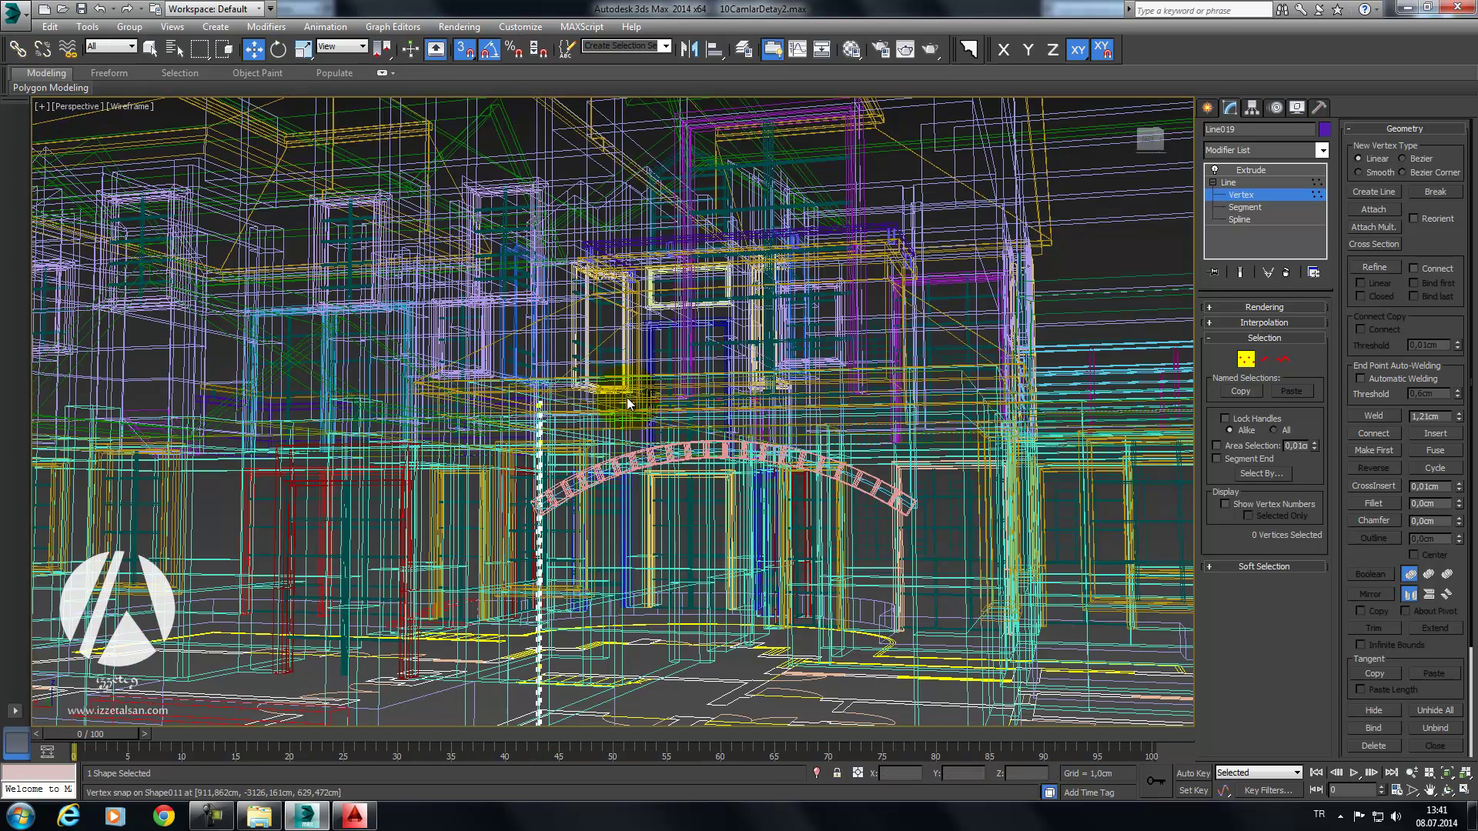
key(F3)
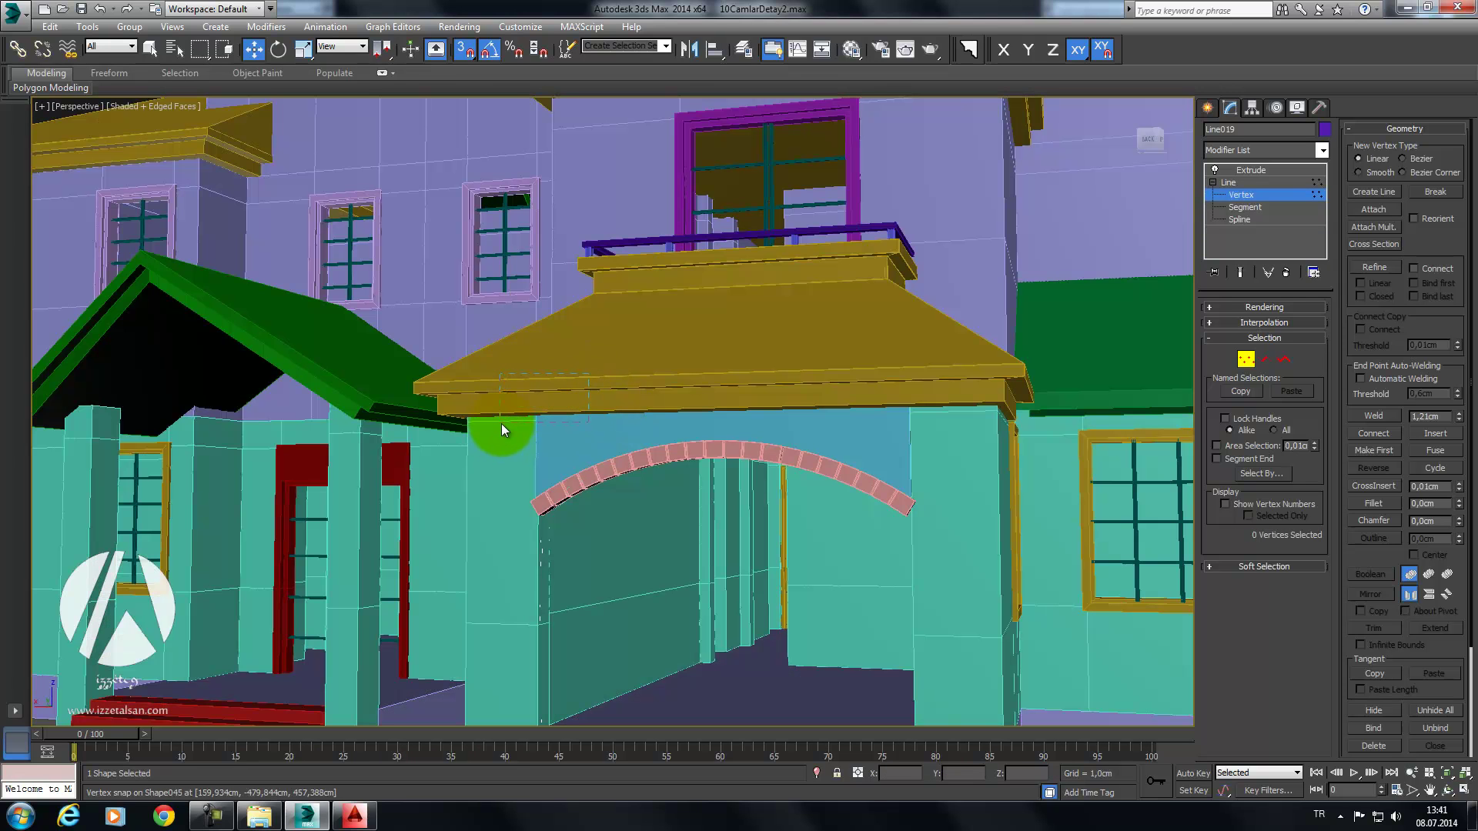
drag(588, 375, 490, 434)
Step: Return to the extruded result and reselect the door shutter
click(1239, 194)
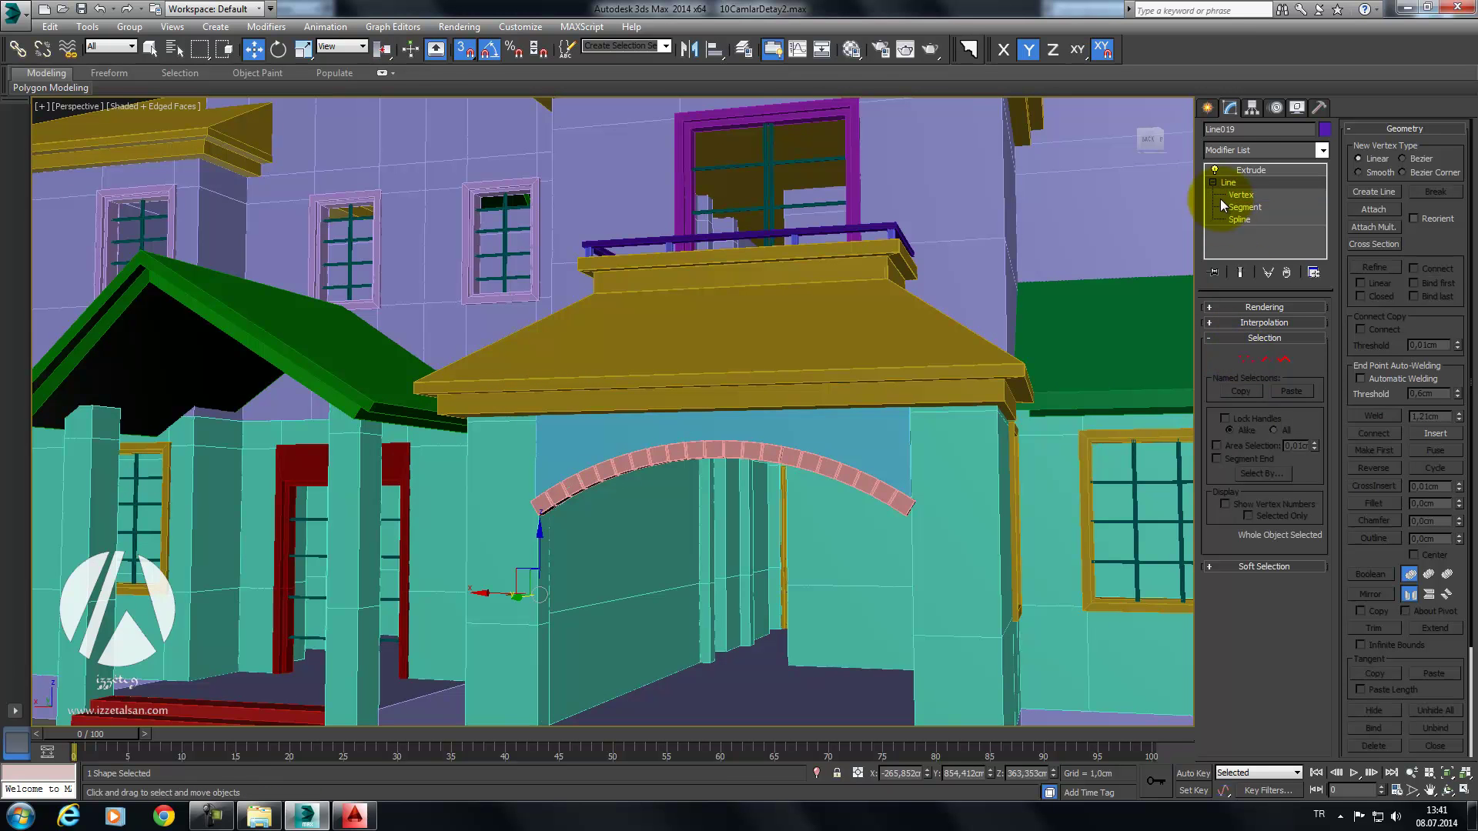
mouse_move(962, 431)
alt+middle_down()
mouse_move(885, 413)
mouse_move(835, 365)
alt+middle_up()
click(357, 518)
mouse_move(356, 518)
alt+middle_down()
mouse_move(726, 495)
mouse_move(604, 446)
mouse_move(567, 451)
alt+middle_up()
scroll(720, 491, up, 3)
scroll(717, 459, up, 3)
click(687, 447)
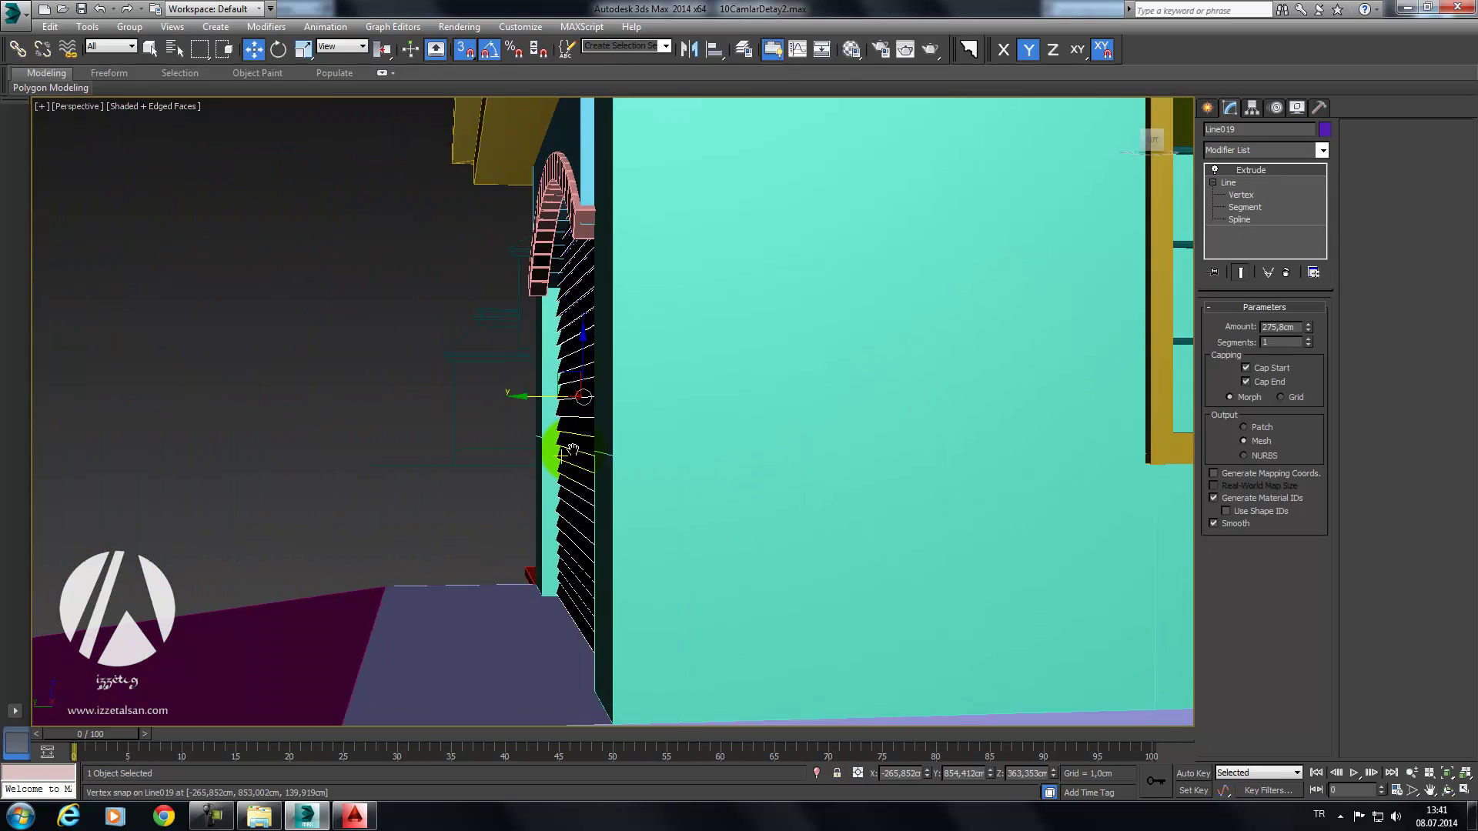
scroll(608, 453, up, 2)
scroll(621, 443, up, 2)
scroll(612, 457, up, 1)
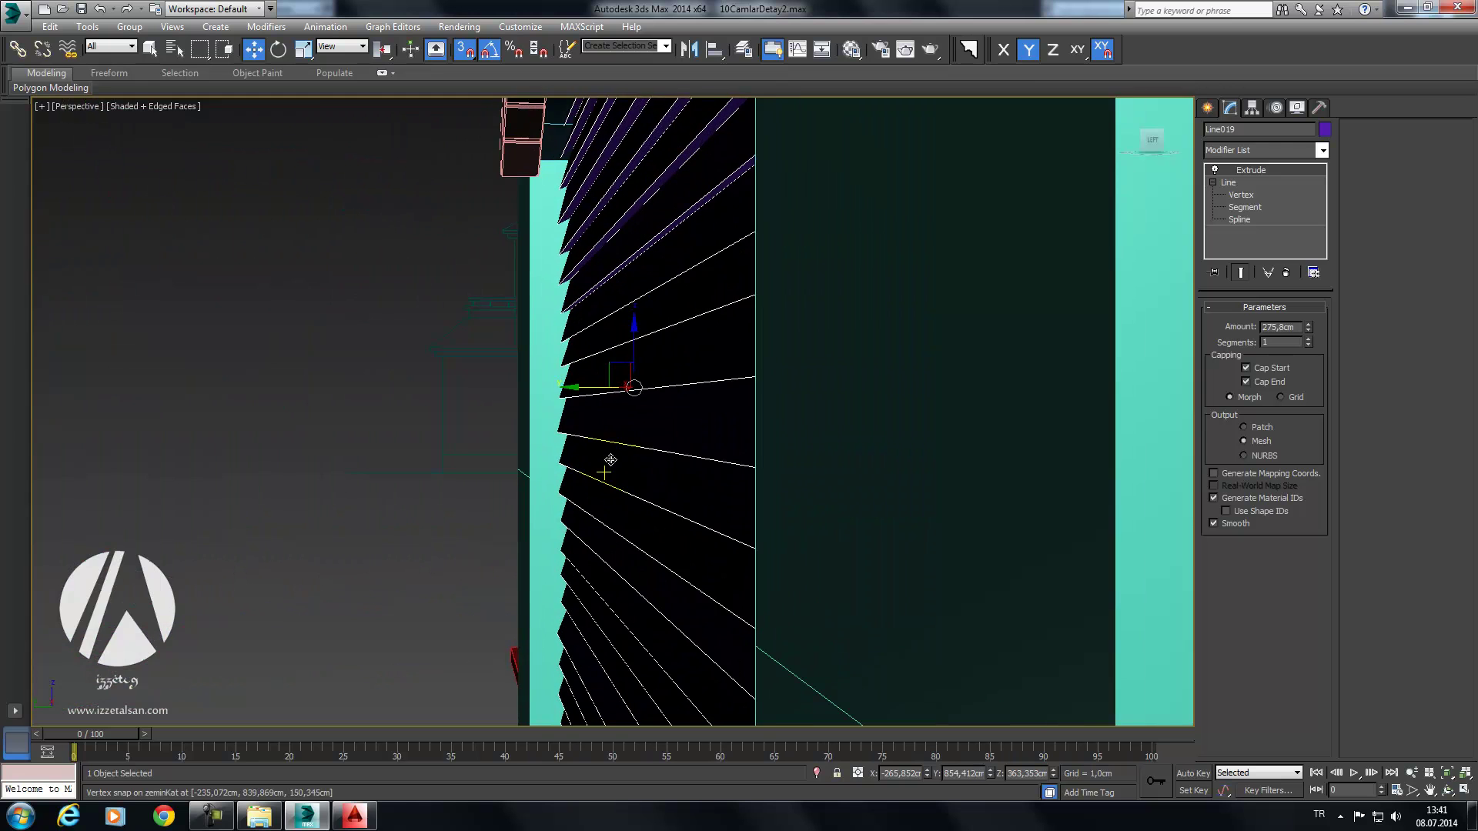
Step: In Left view, isolate the shutter alone and reopen its Line vertices
key(f)
scroll(518, 452, up, 2)
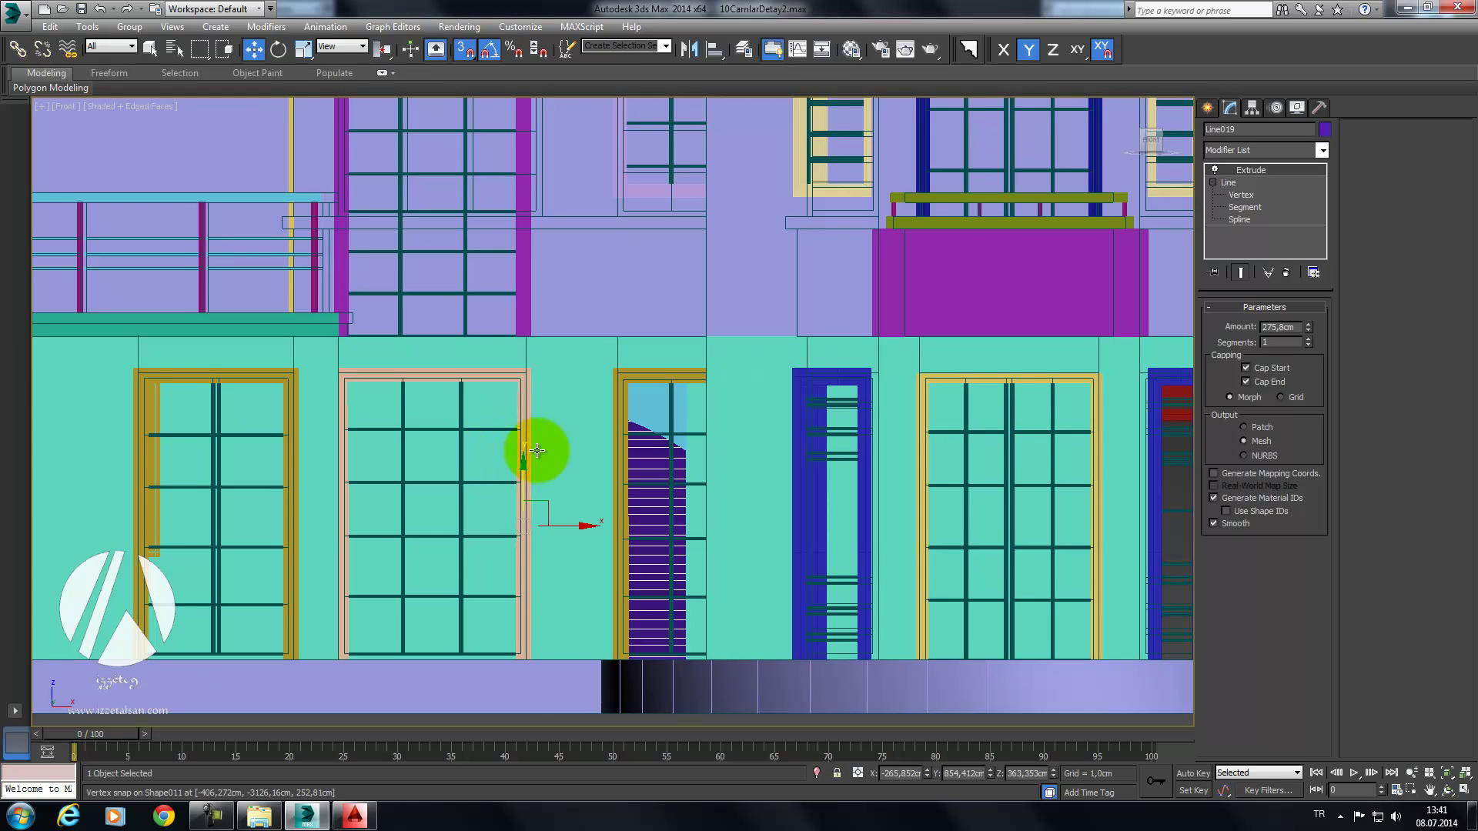
scroll(613, 383, up, 1)
scroll(613, 383, down, 3)
key(l)
scroll(631, 408, up, 1)
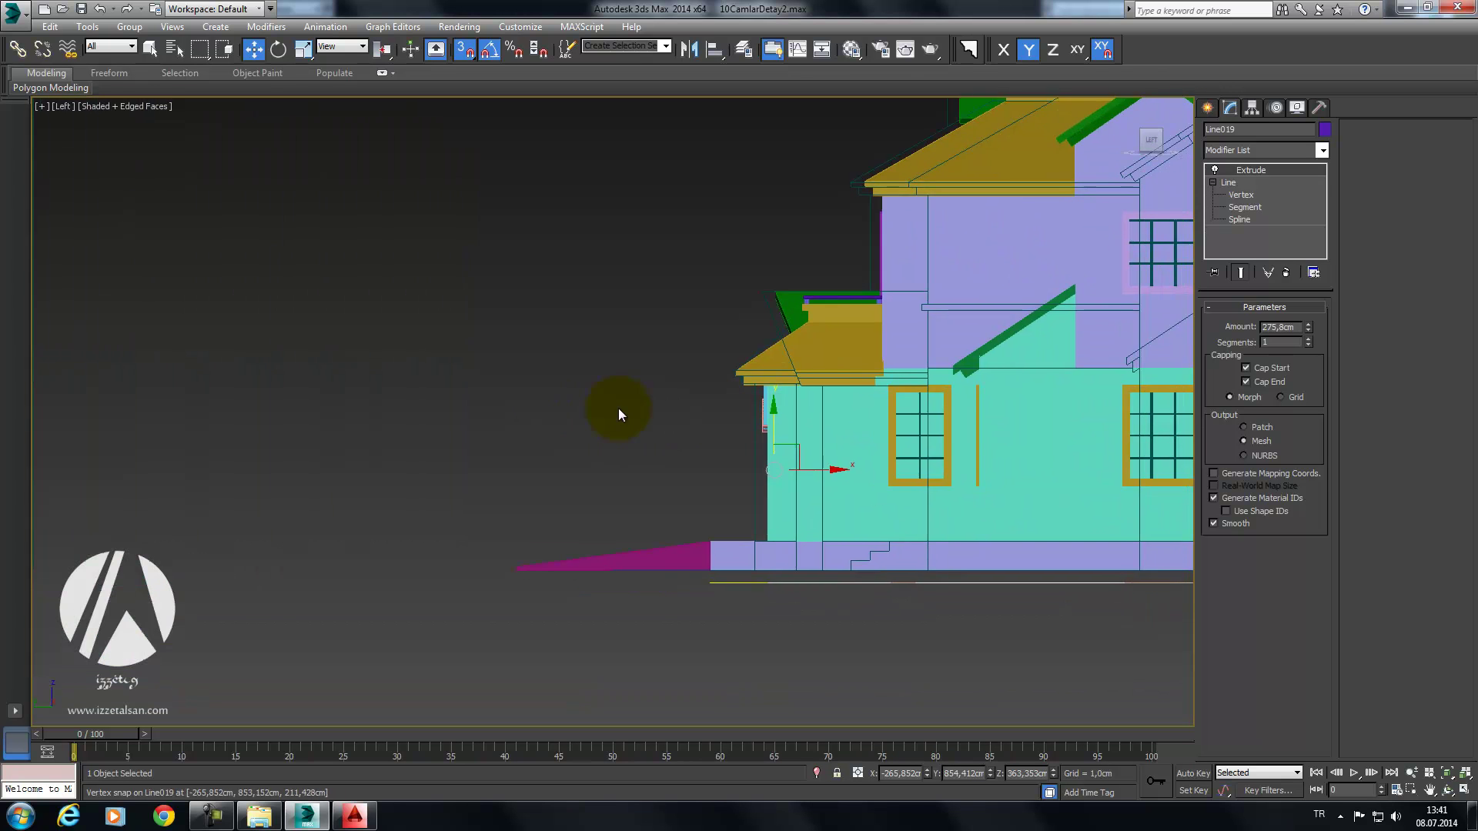
scroll(785, 453, up, 2)
scroll(785, 453, down, 2)
right_click(713, 382)
click(755, 251)
scroll(791, 374, down, 1)
click(1235, 196)
Step: Select all of the zigzag profile's vertices, then try a vertical move and undo it
scroll(699, 288, up, 1)
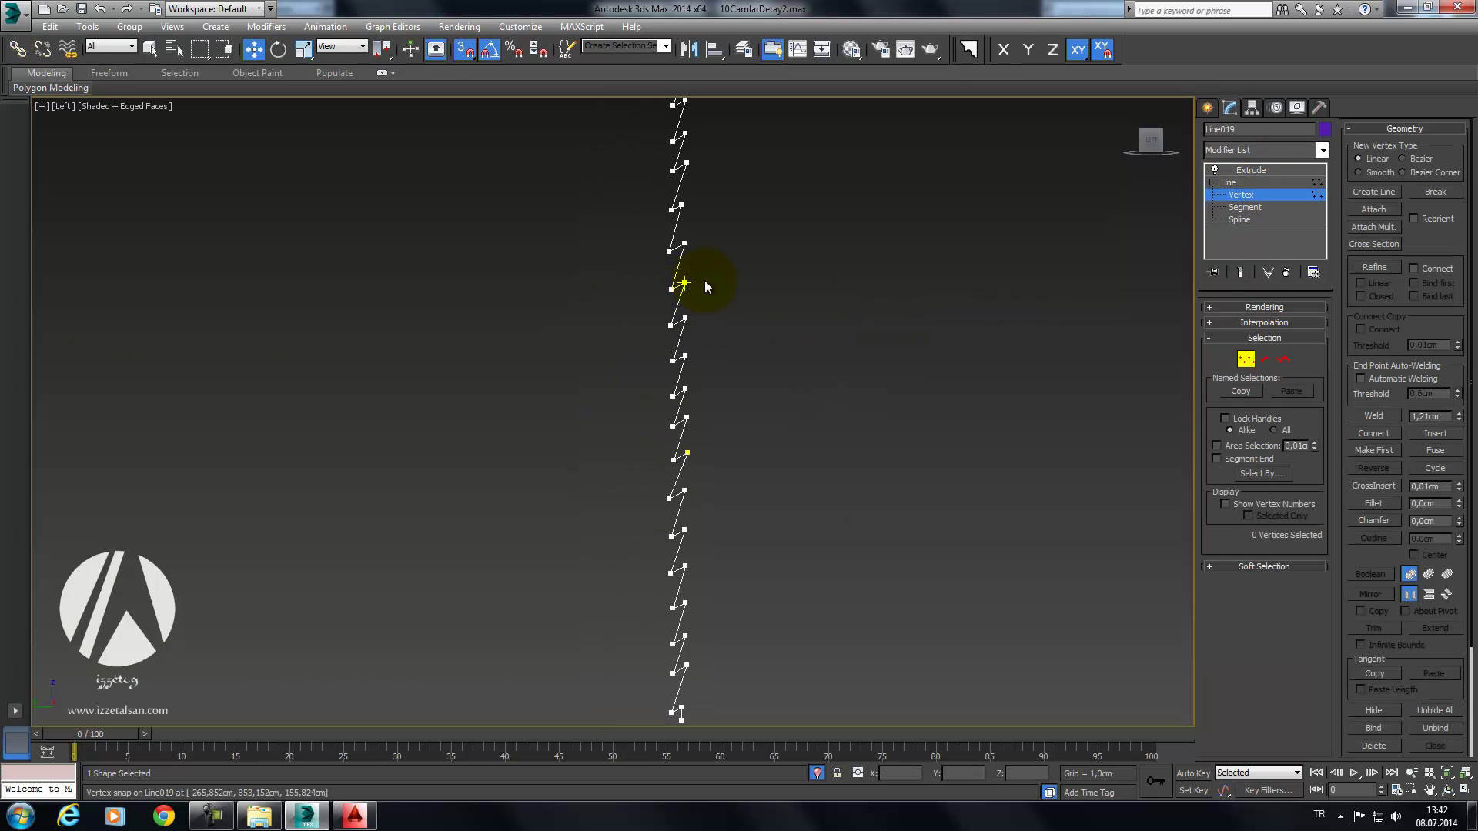
scroll(717, 468, up, 2)
key(ctrl+a)
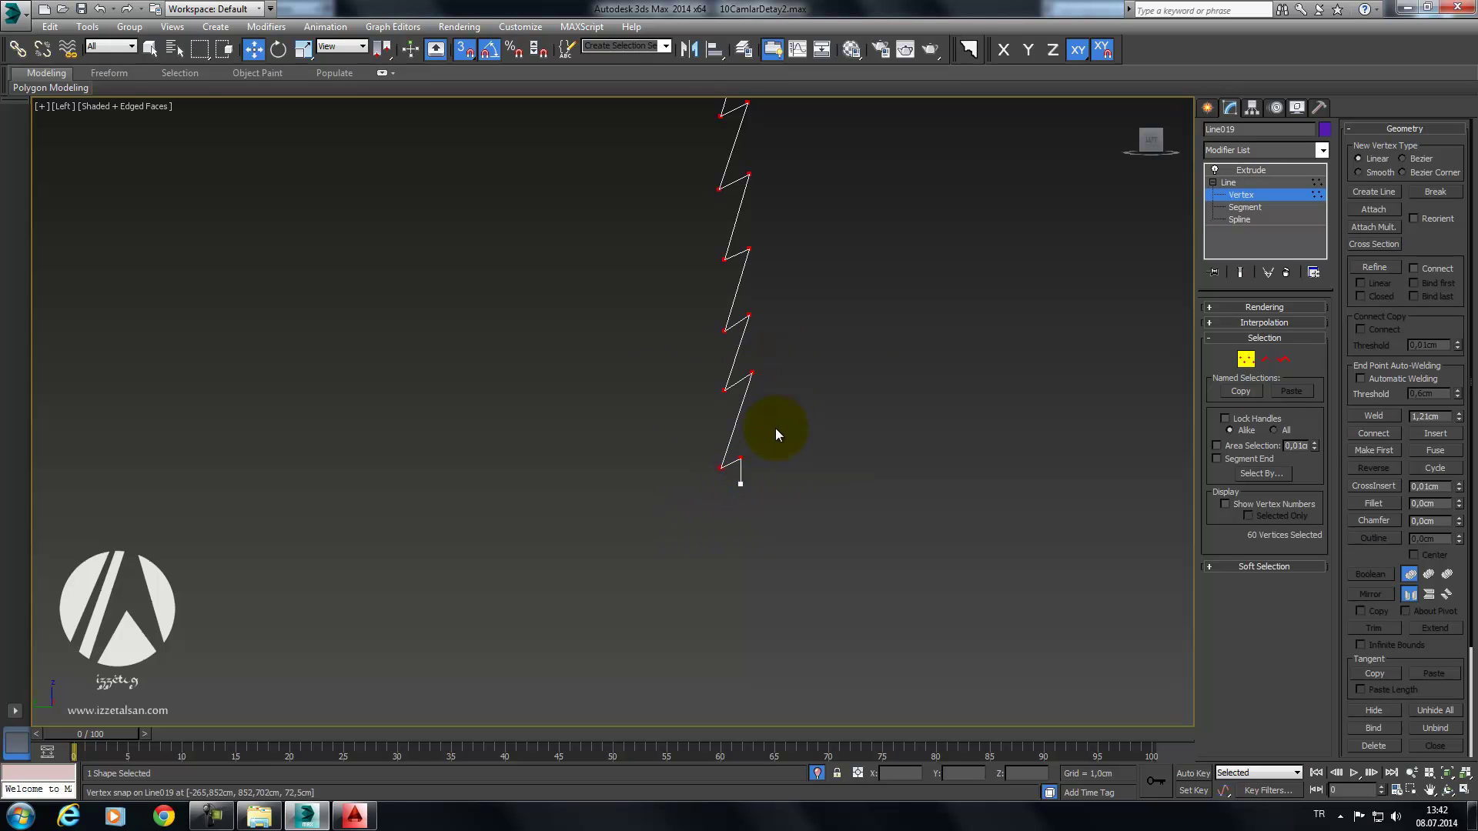
scroll(765, 264, down, 3)
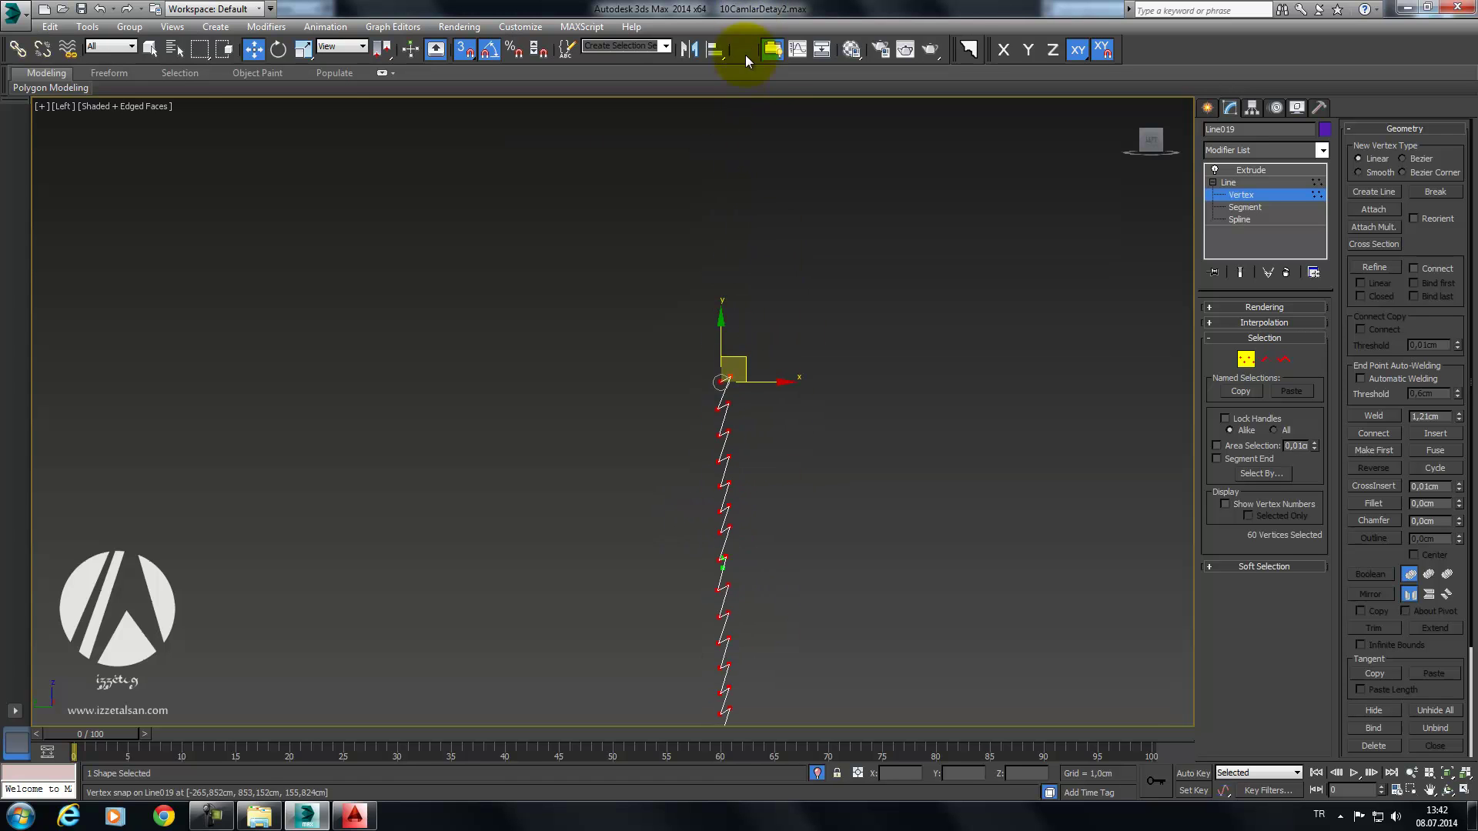
middle_drag(719, 289, 781, 551)
scroll(791, 448, up, 2)
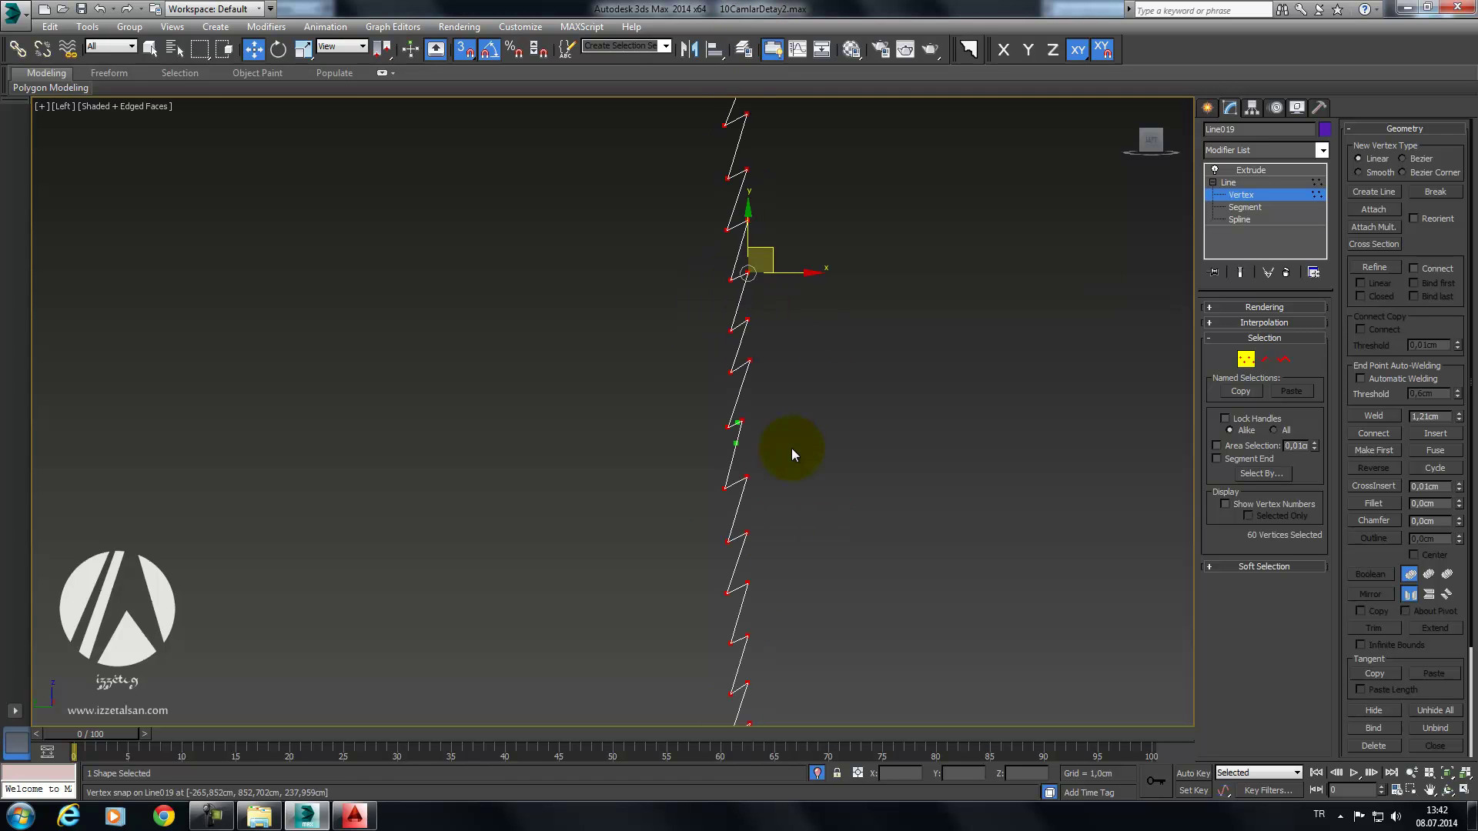
right_click(741, 439)
mouse_move(742, 277)
mouse_down()
mouse_move(744, 436)
mouse_move(711, 357)
mouse_up()
drag(726, 417, 764, 348)
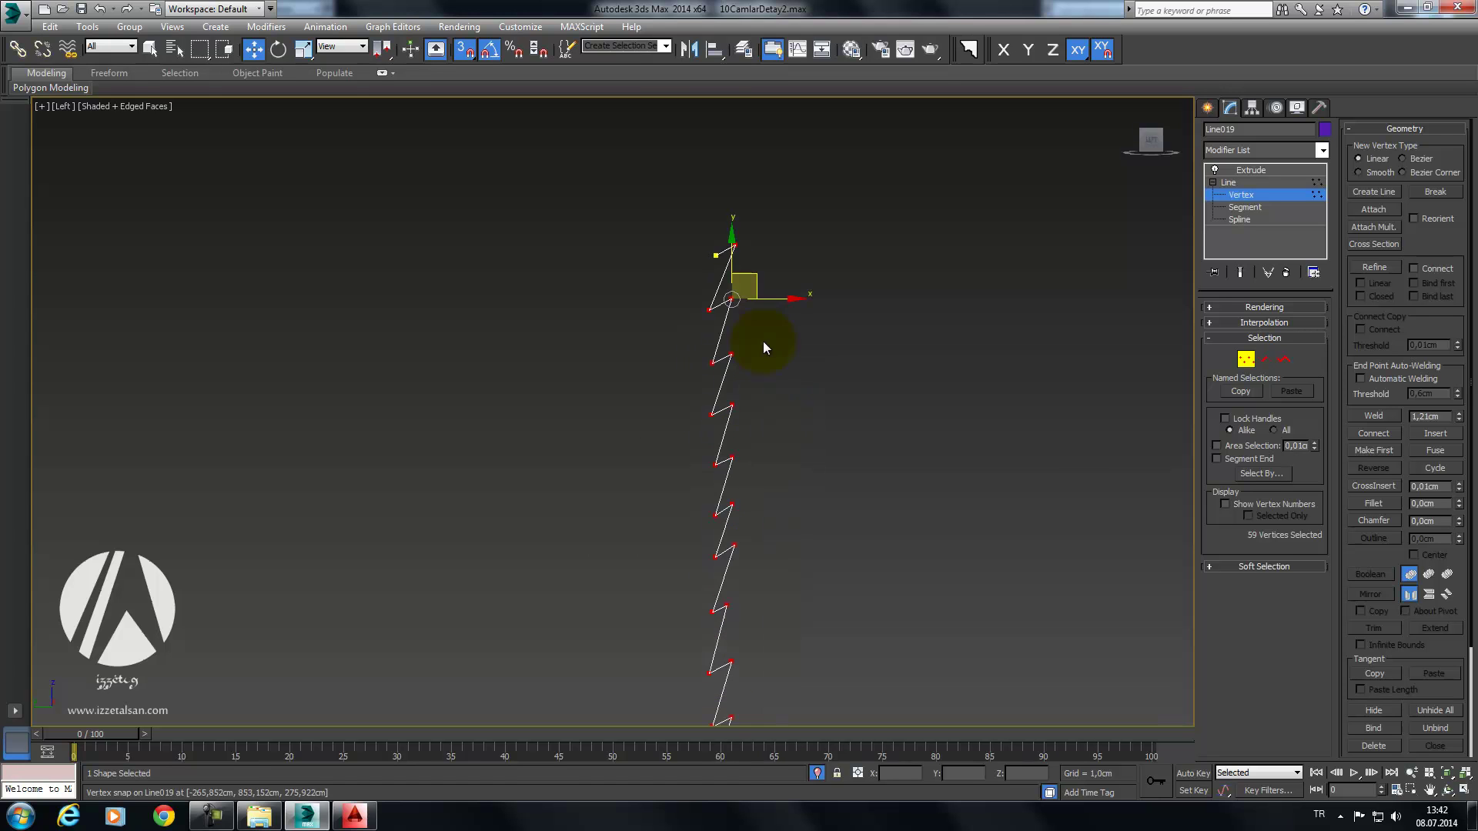
key(ctrl+z)
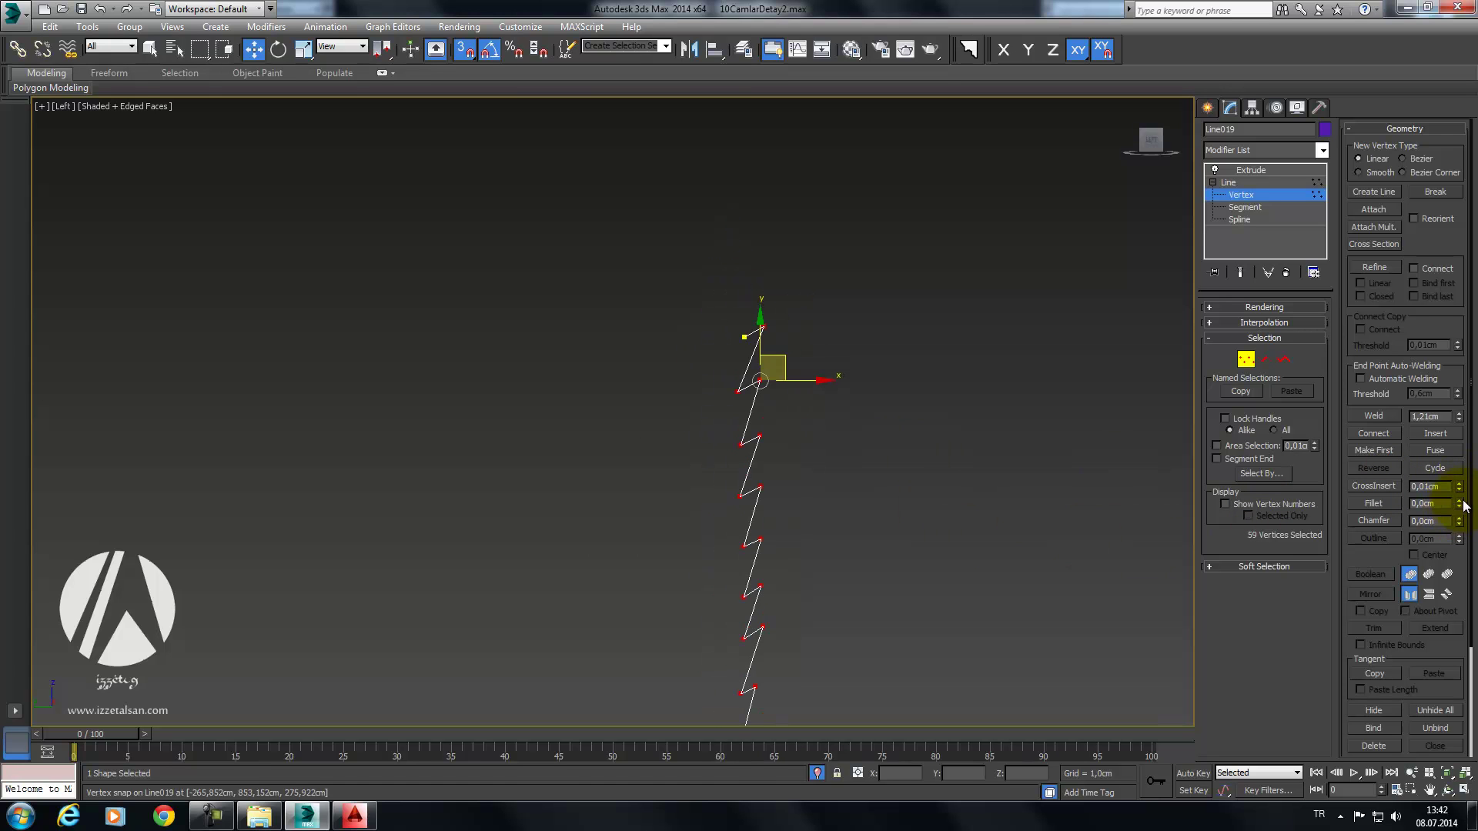
Step: Give the selected corners a small fillet and return to the Extrude modifier
drag(1460, 503, 1460, 489)
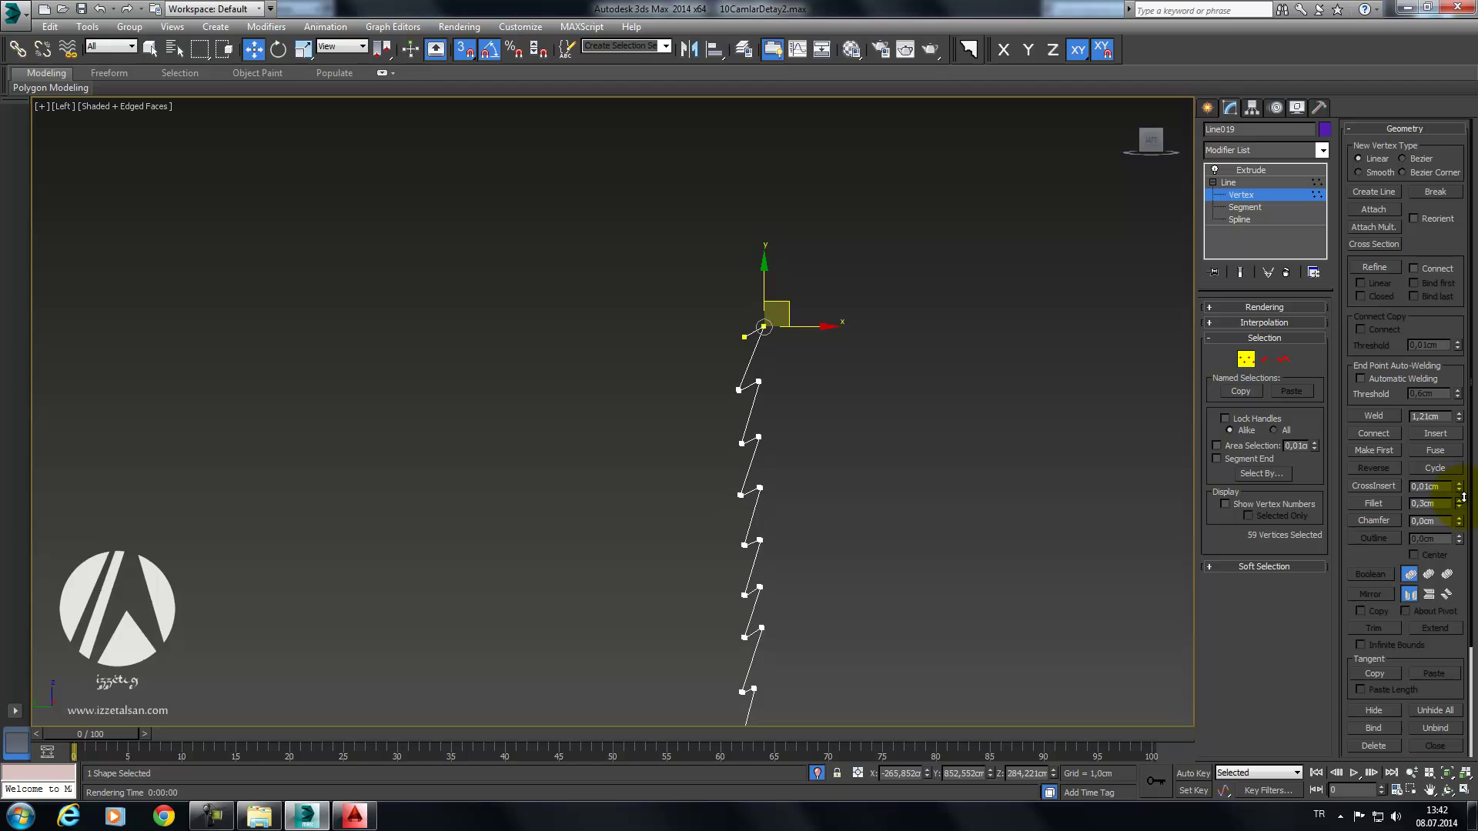
click(1253, 366)
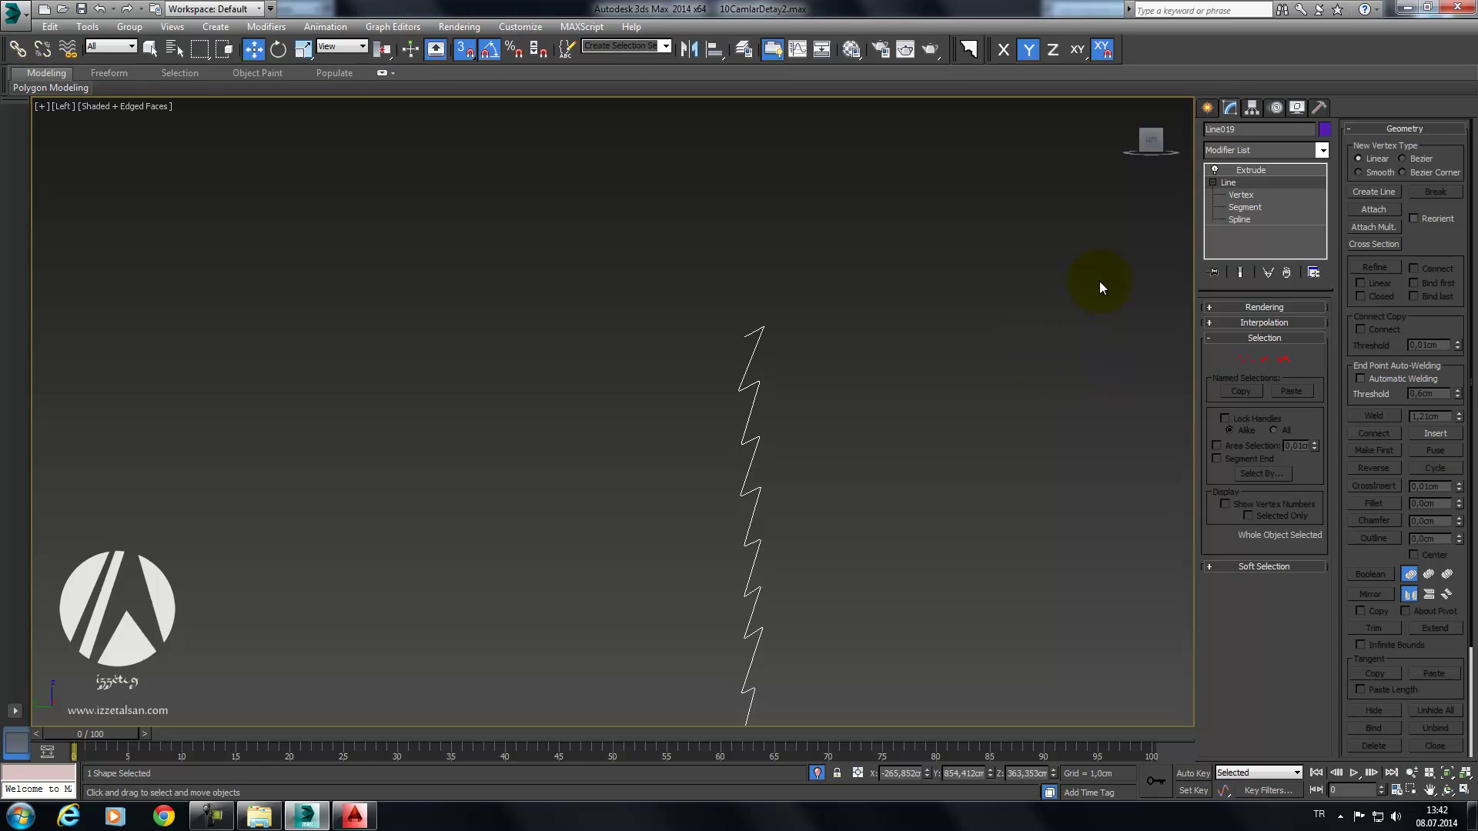
click(1256, 171)
Step: Unhide all scene objects and zoom in on the shaded shutter without edge outlines
key(F3)
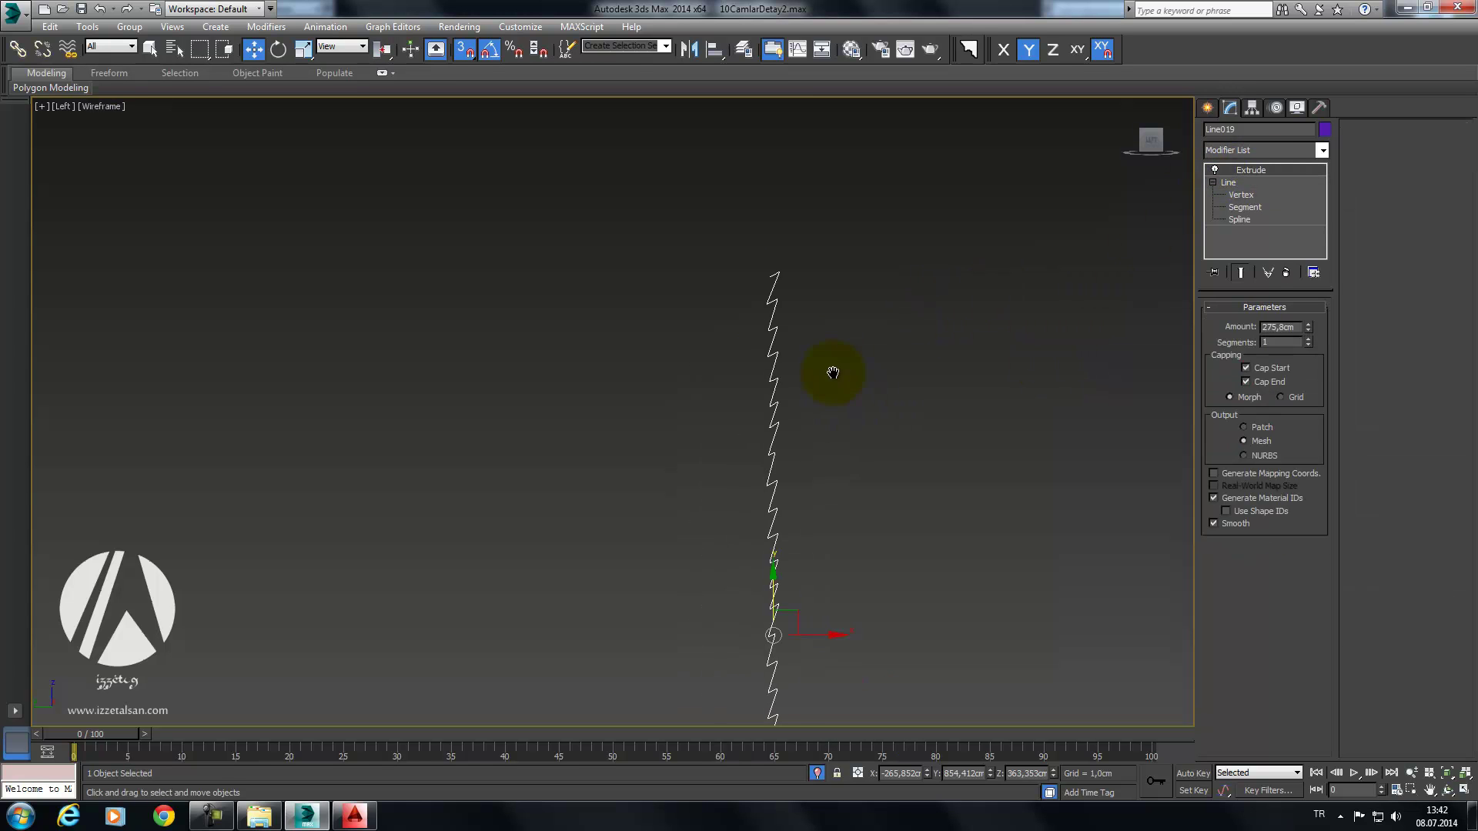
mouse_move(866, 394)
alt+middle_down()
mouse_move(940, 423)
mouse_move(699, 501)
mouse_move(521, 528)
alt+middle_up()
right_click(940, 423)
click(959, 307)
key(F3)
key(F4)
scroll(539, 527, up, 2)
scroll(704, 454, up, 3)
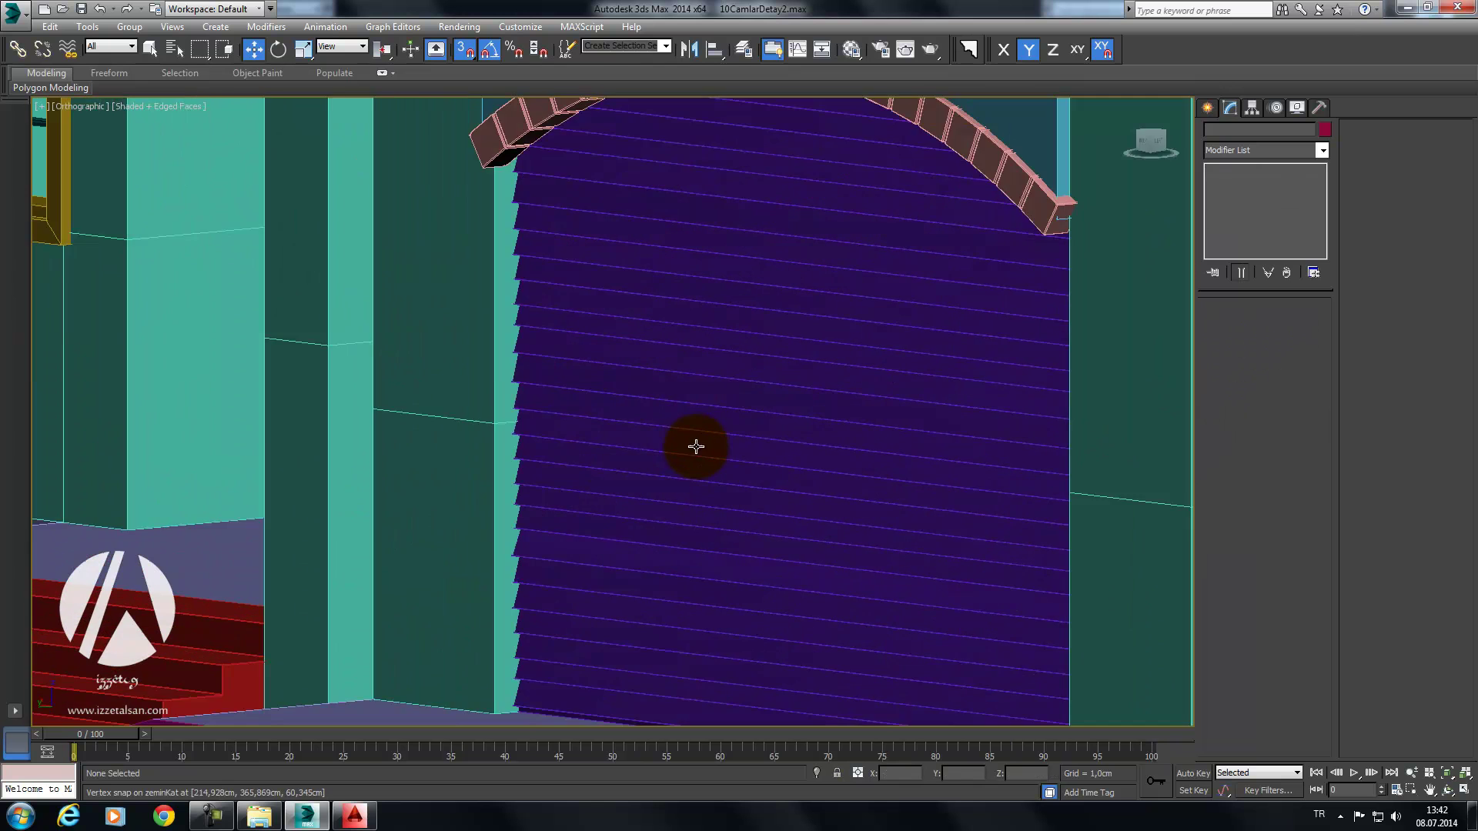
scroll(758, 447, up, 2)
Step: Select the shutter, test-render it, then go back to Vertex level in wireframe
click(713, 462)
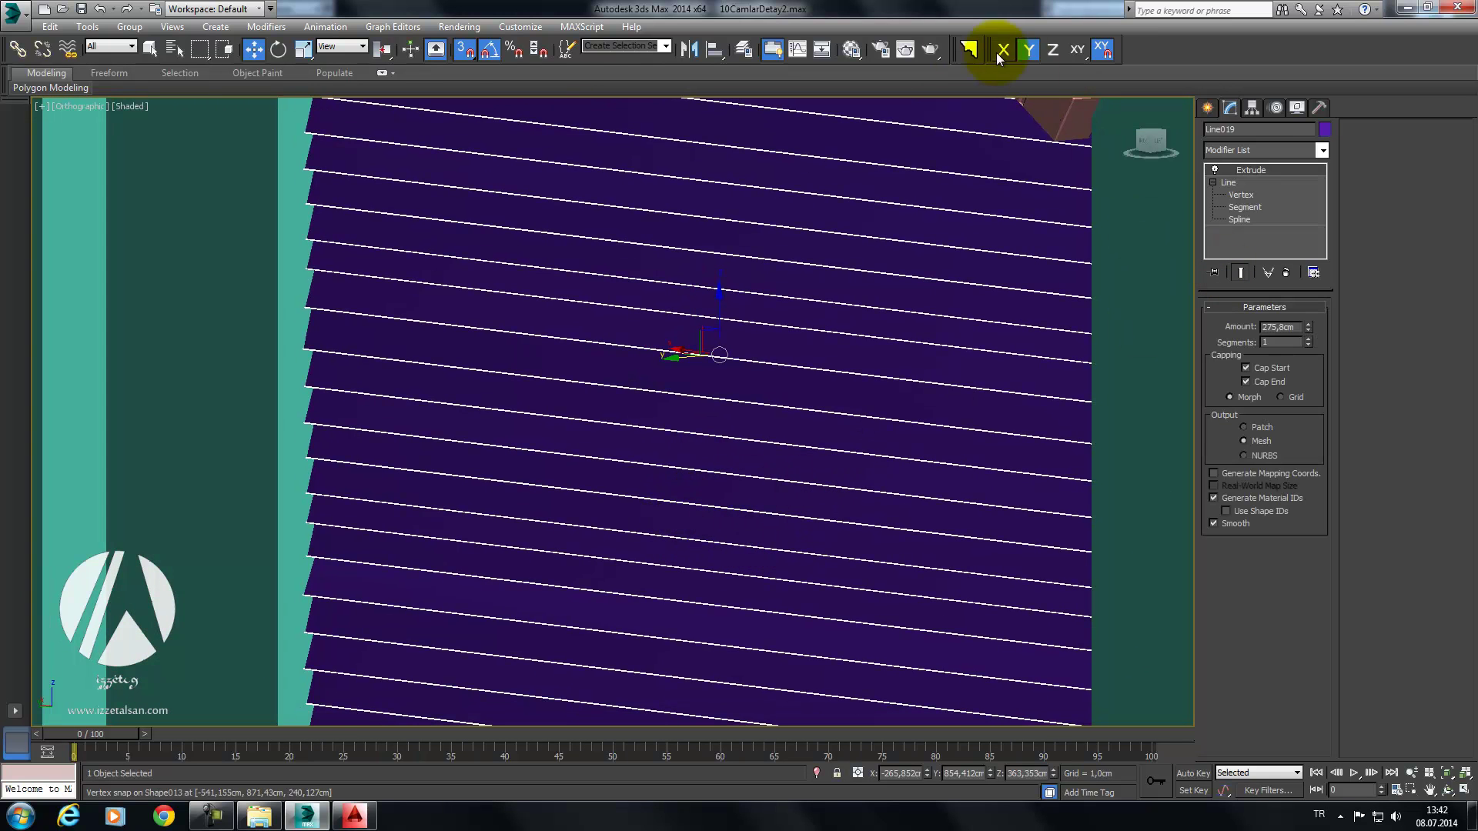
click(929, 48)
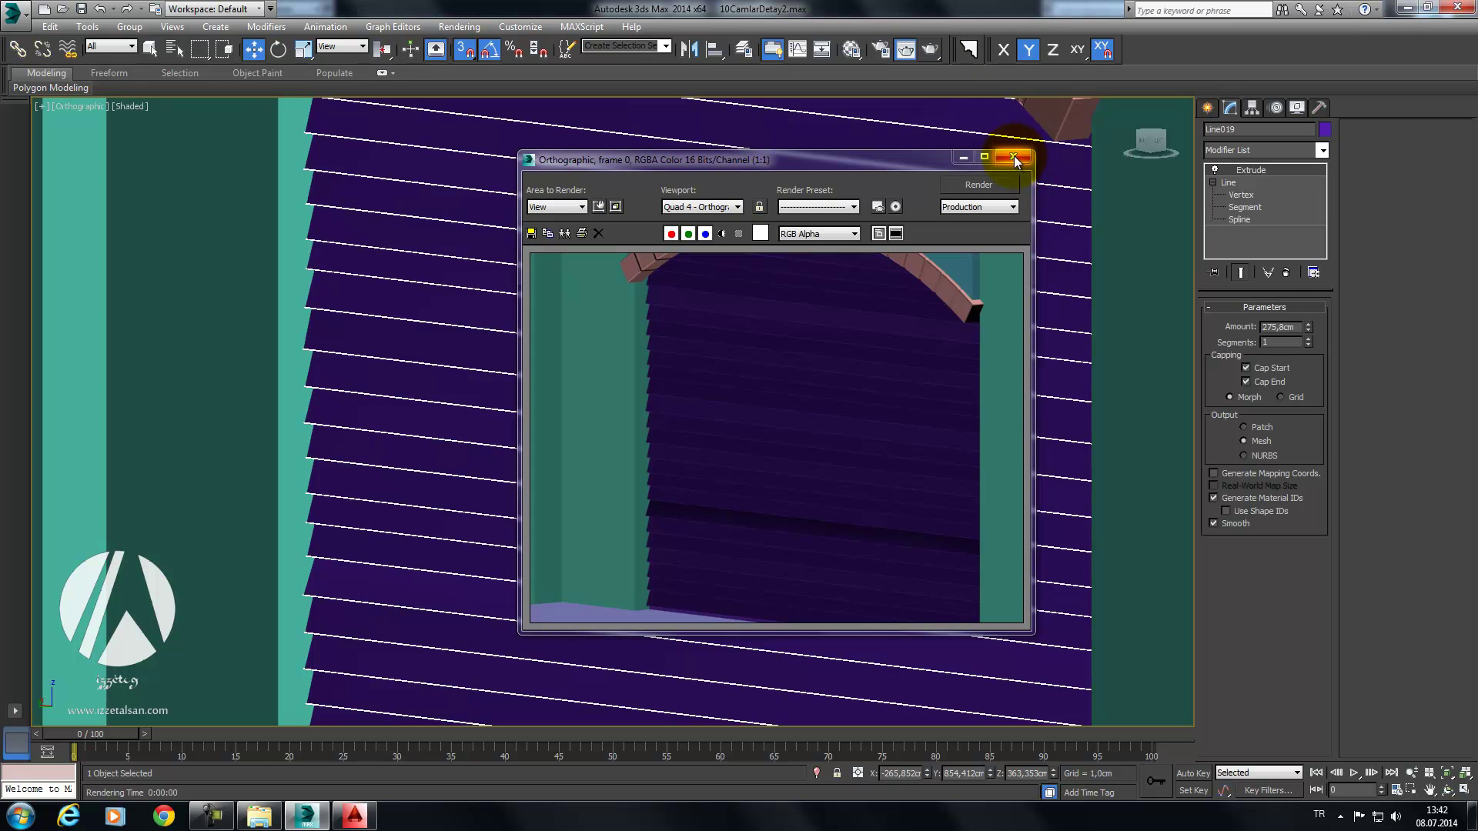
click(1015, 158)
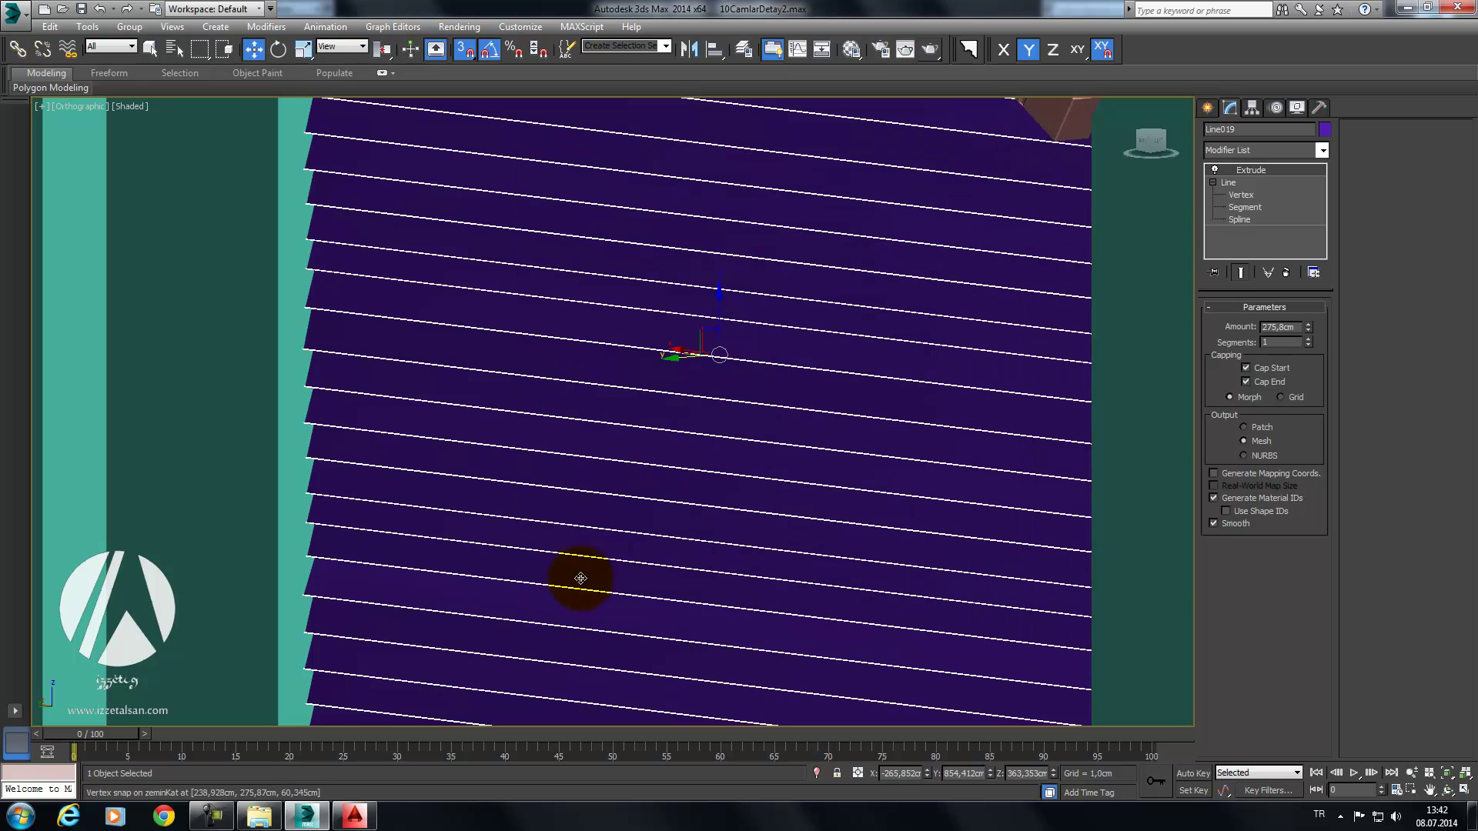
click(1236, 194)
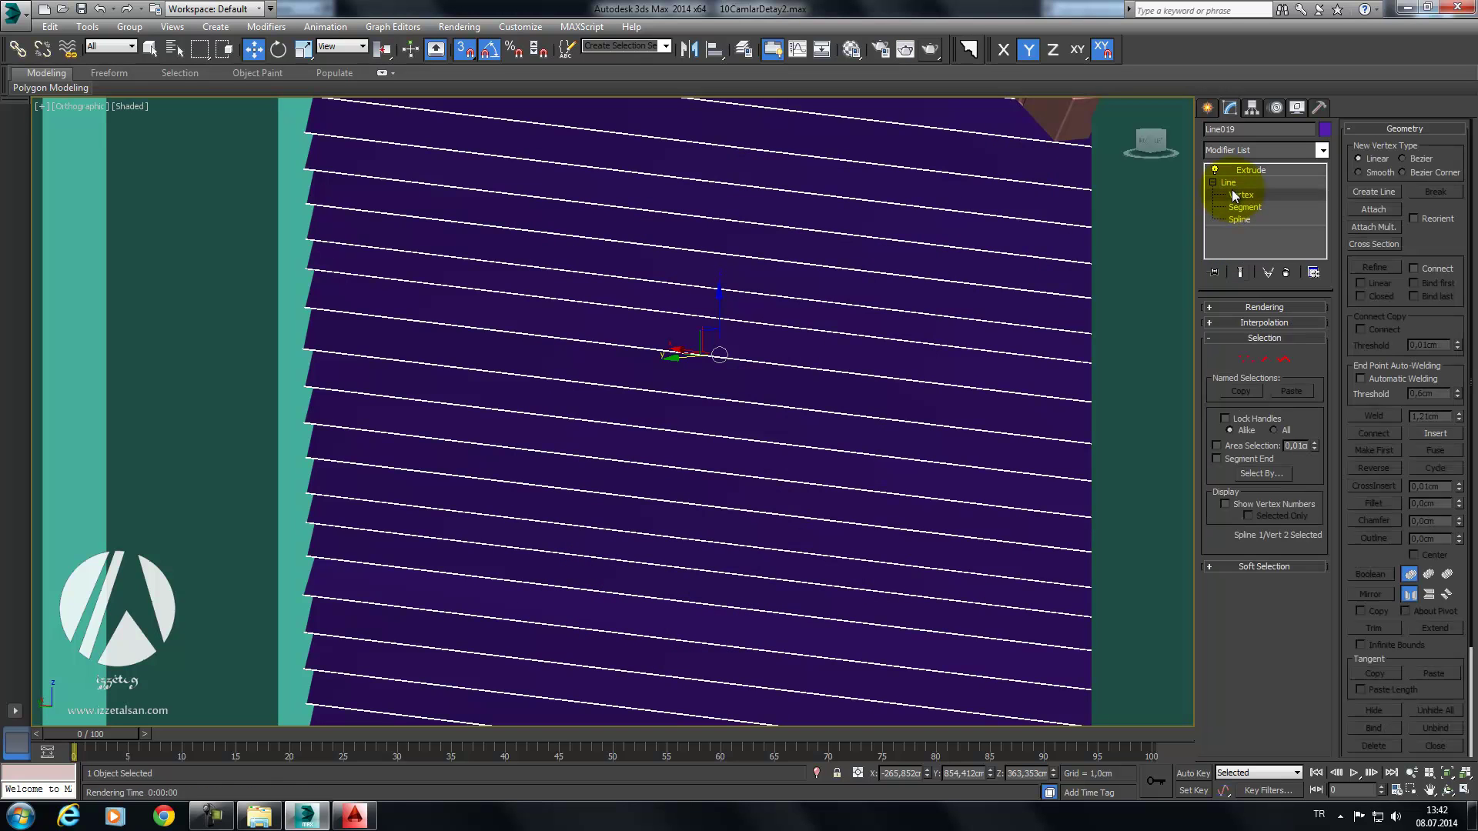
key(F3)
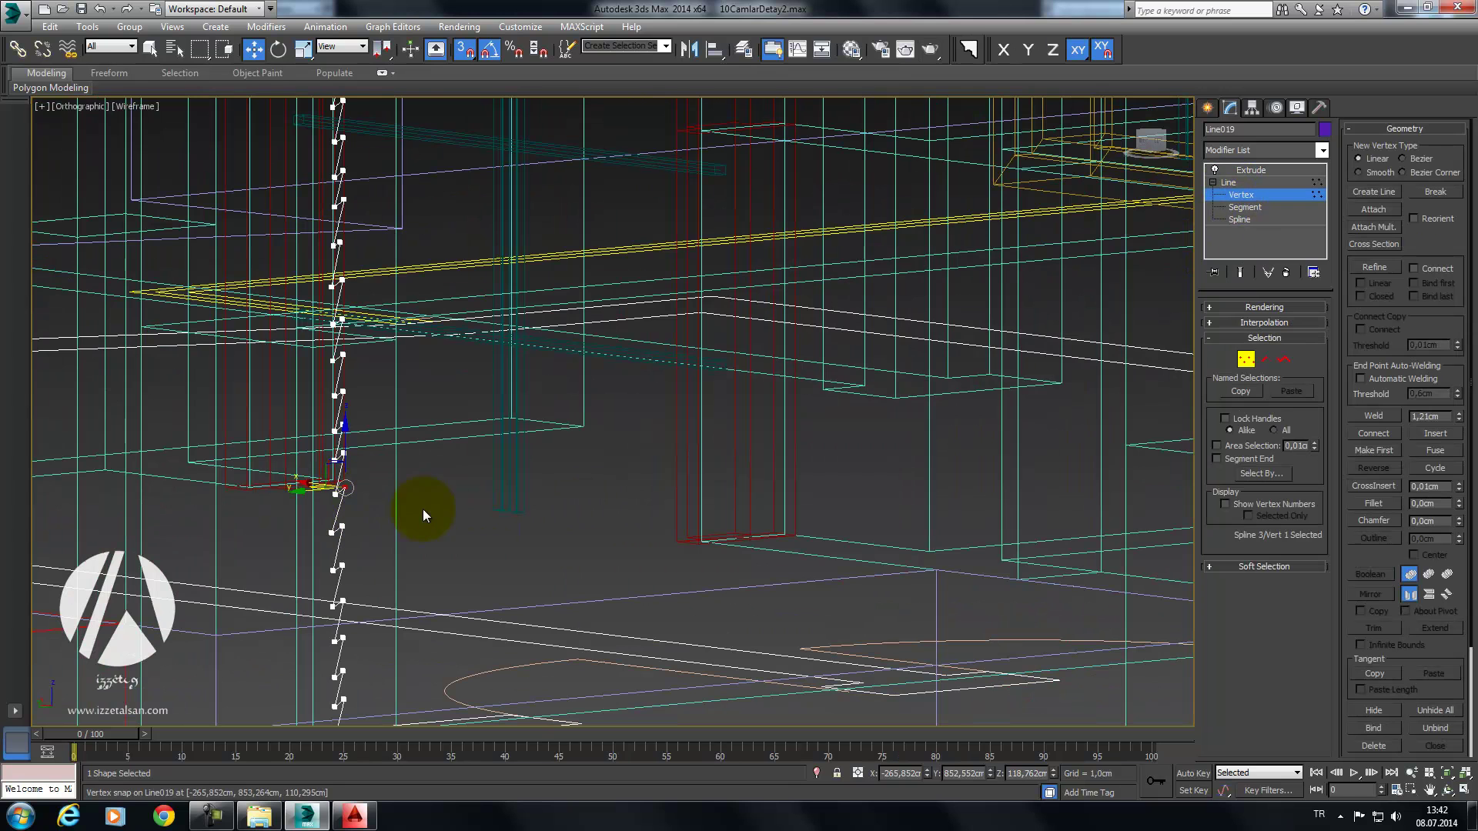
Step: Isolate the shutter and edit its profile vertices with Show End Result on
alt+middle_drag(423, 509, 405, 419)
right_click(402, 417)
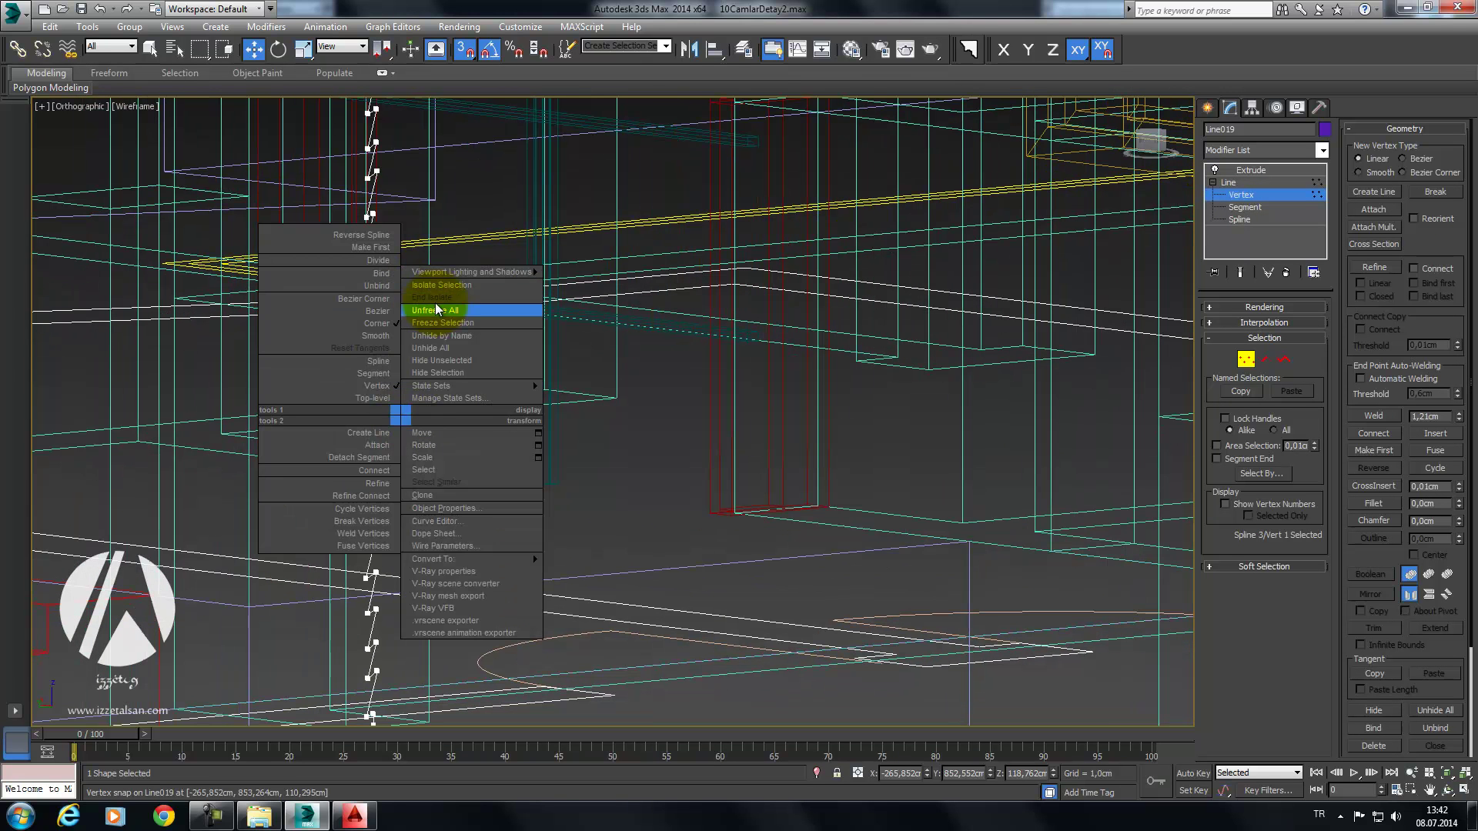
click(441, 285)
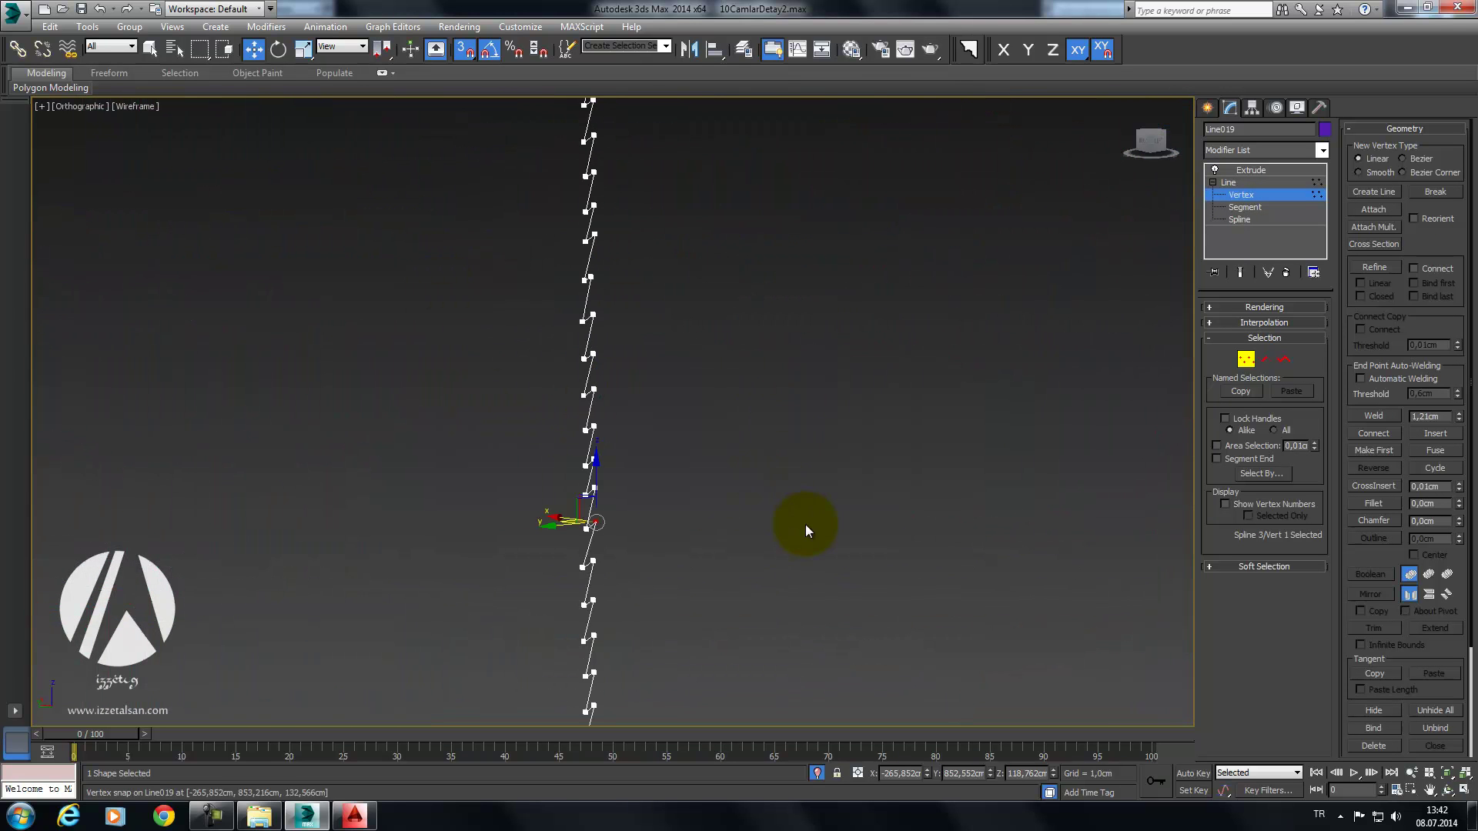
click(1257, 171)
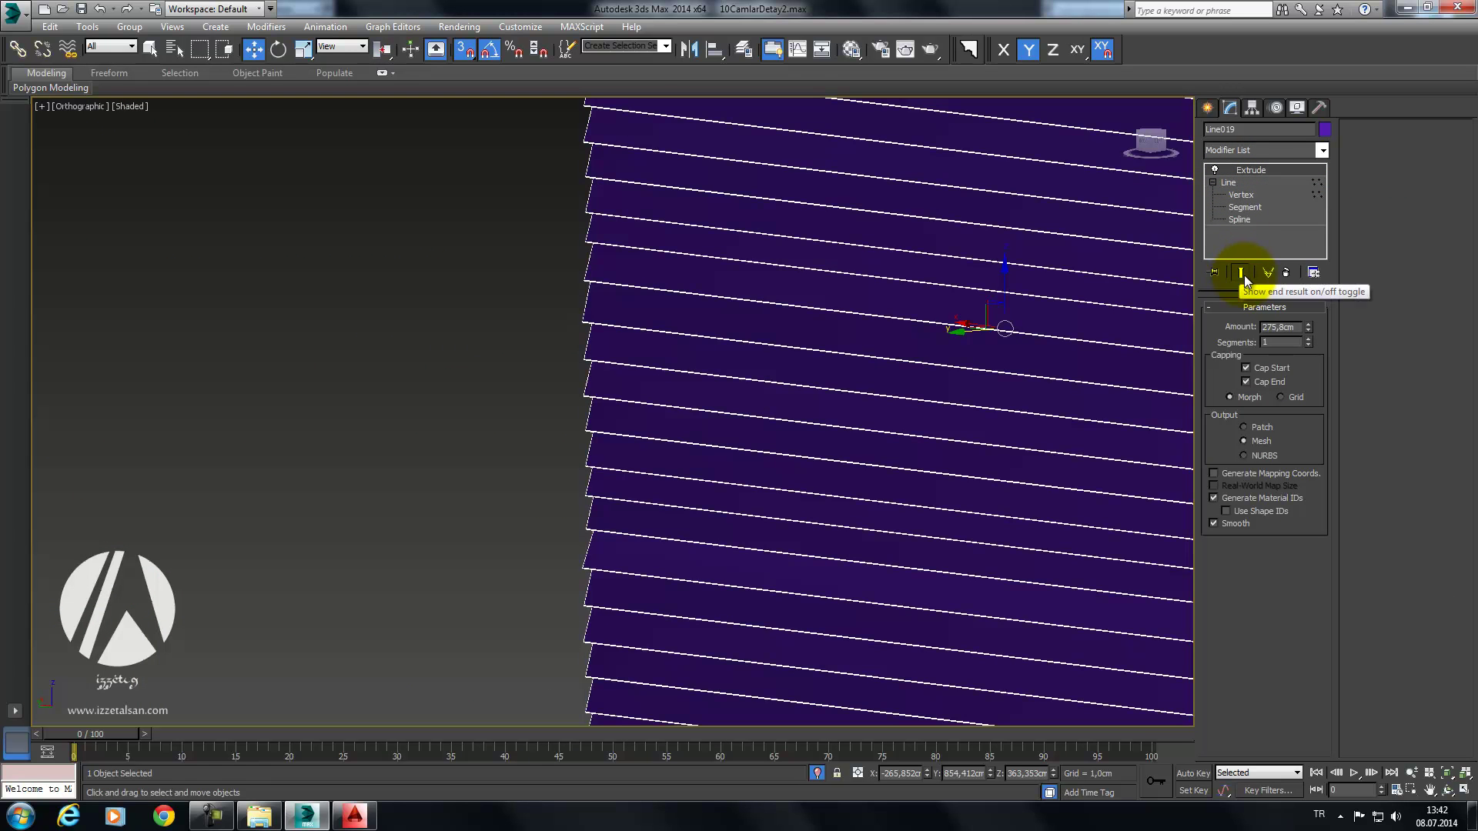
mouse_move(980, 330)
middle_down()
mouse_move(963, 294)
mouse_move(891, 280)
middle_up()
click(1247, 194)
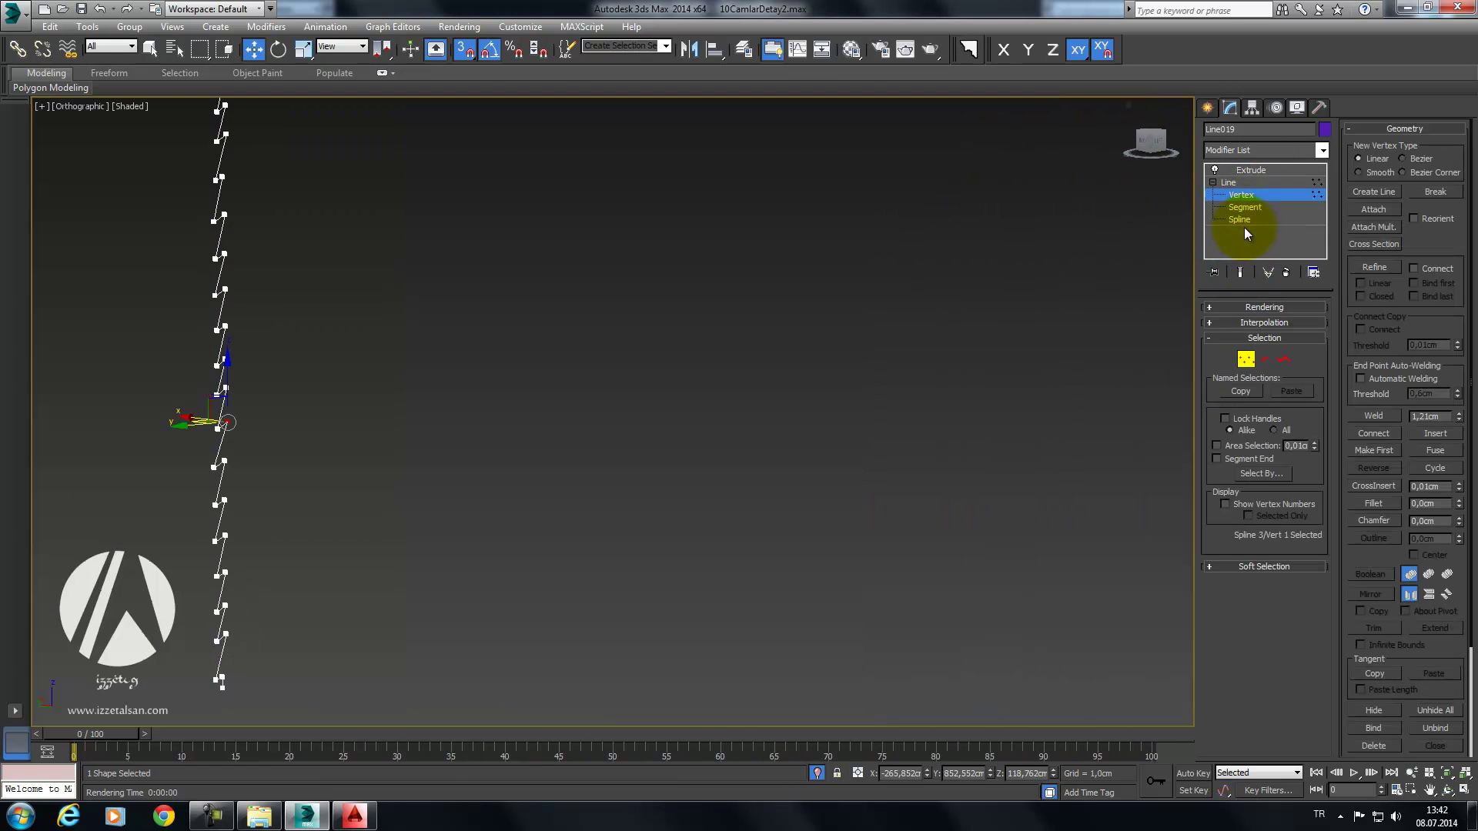
click(1240, 271)
mouse_move(703, 428)
middle_down()
mouse_move(792, 386)
mouse_move(746, 369)
mouse_move(601, 417)
mouse_move(452, 382)
middle_up()
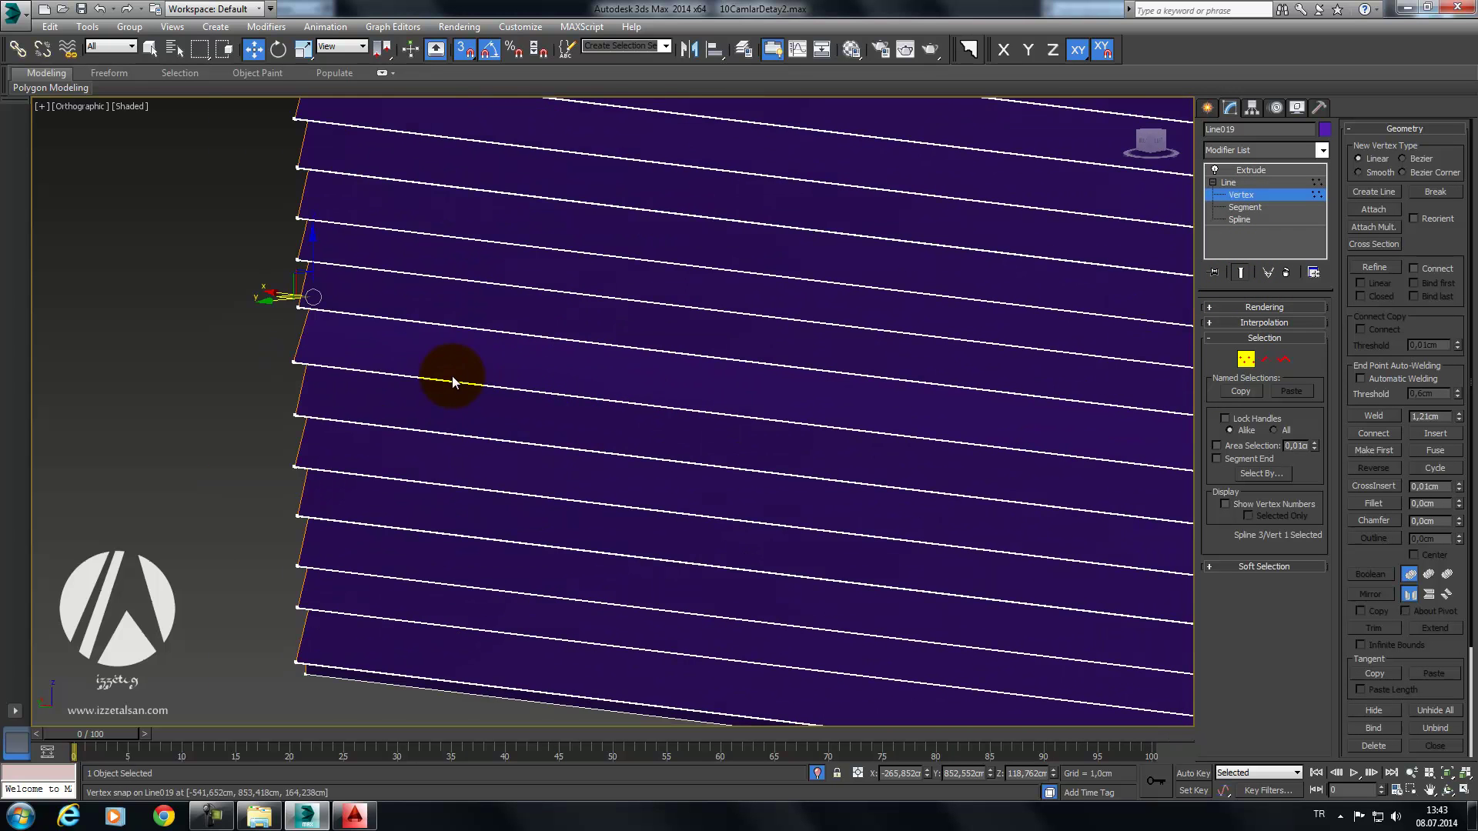
scroll(237, 382, up, 2)
click(231, 358)
middle_drag(356, 395, 182, 356)
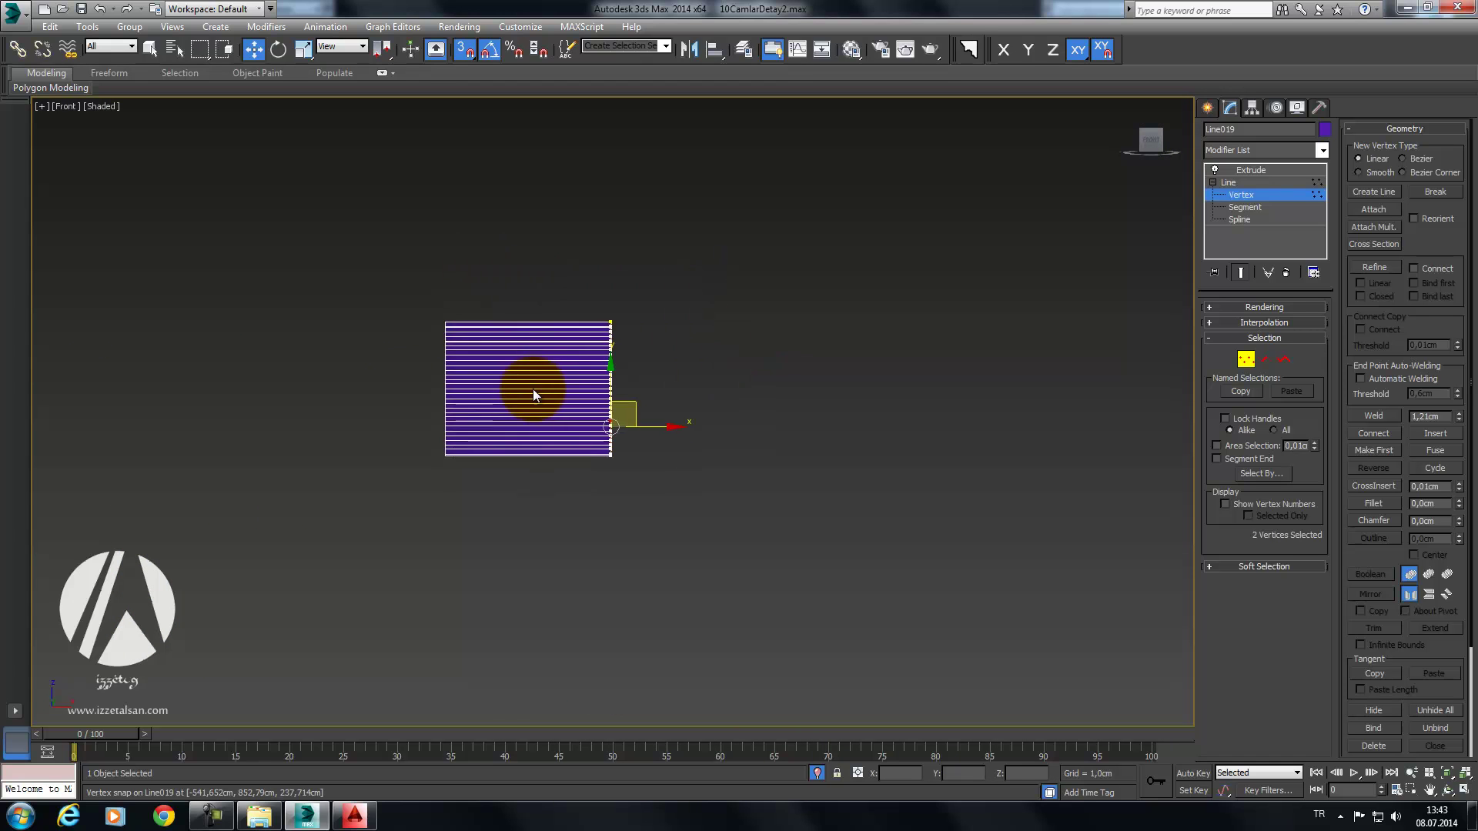
Step: In Left view, box-select a run of profile vertices and raise them about 0.5 cm
key(l)
scroll(837, 387, up, 5)
middle_drag(746, 712, 726, 495)
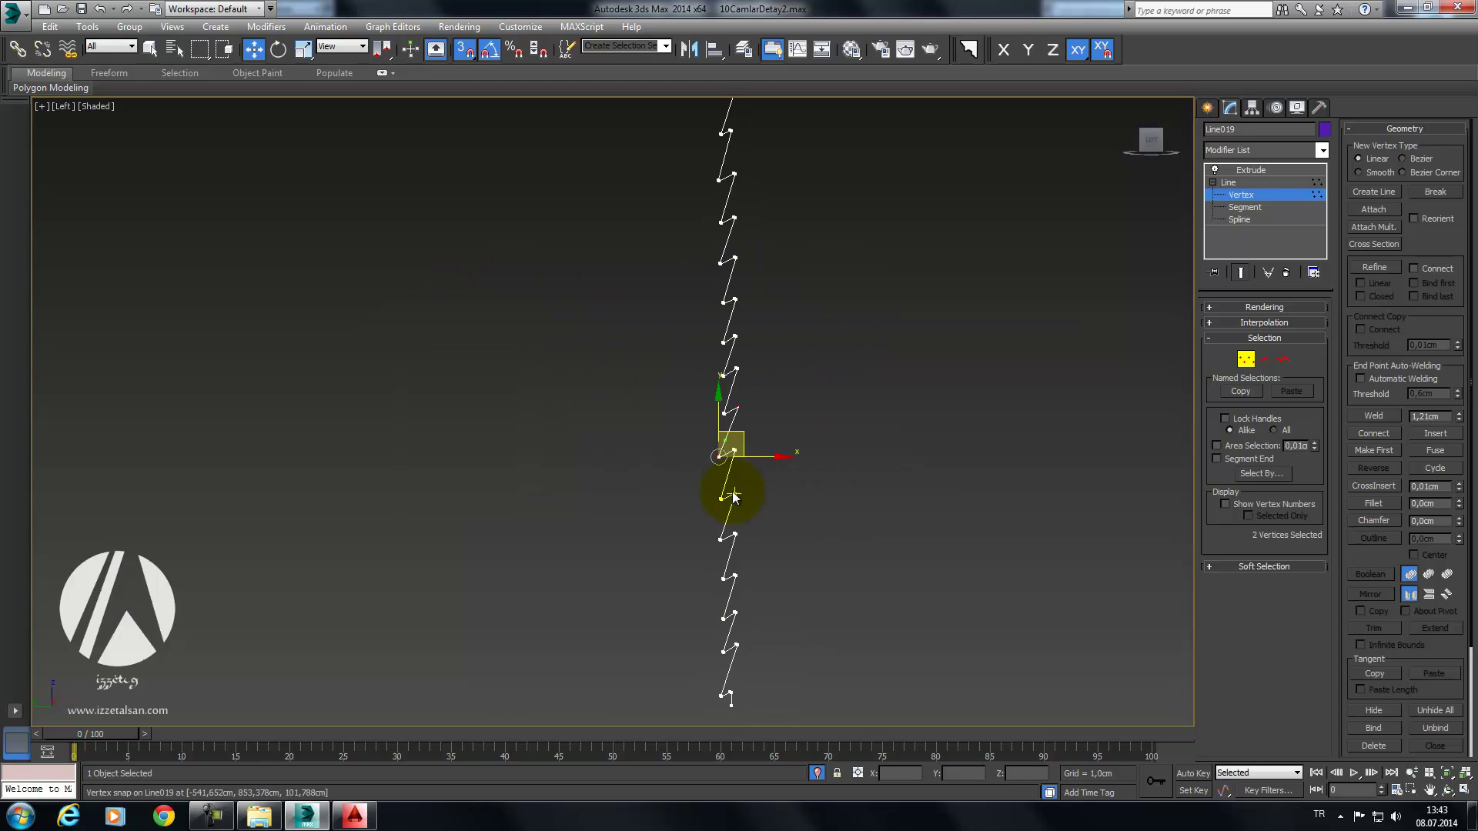
scroll(759, 380, up, 2)
scroll(824, 297, up, 2)
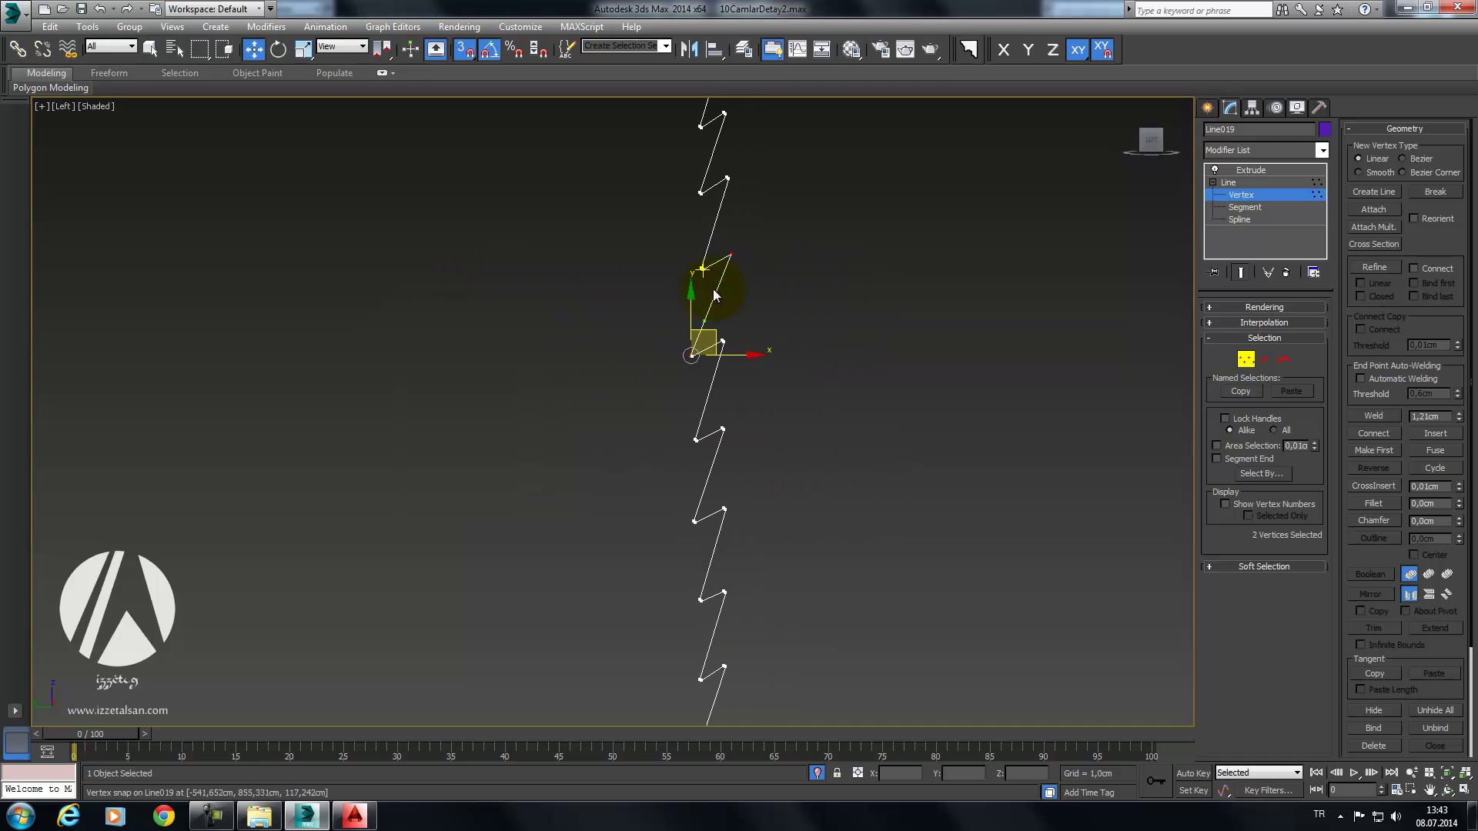
drag(567, 813, 570, 808)
mouse_move(801, 670)
middle_down()
mouse_move(782, 534)
mouse_move(840, 457)
middle_up()
drag(788, 520, 792, 354)
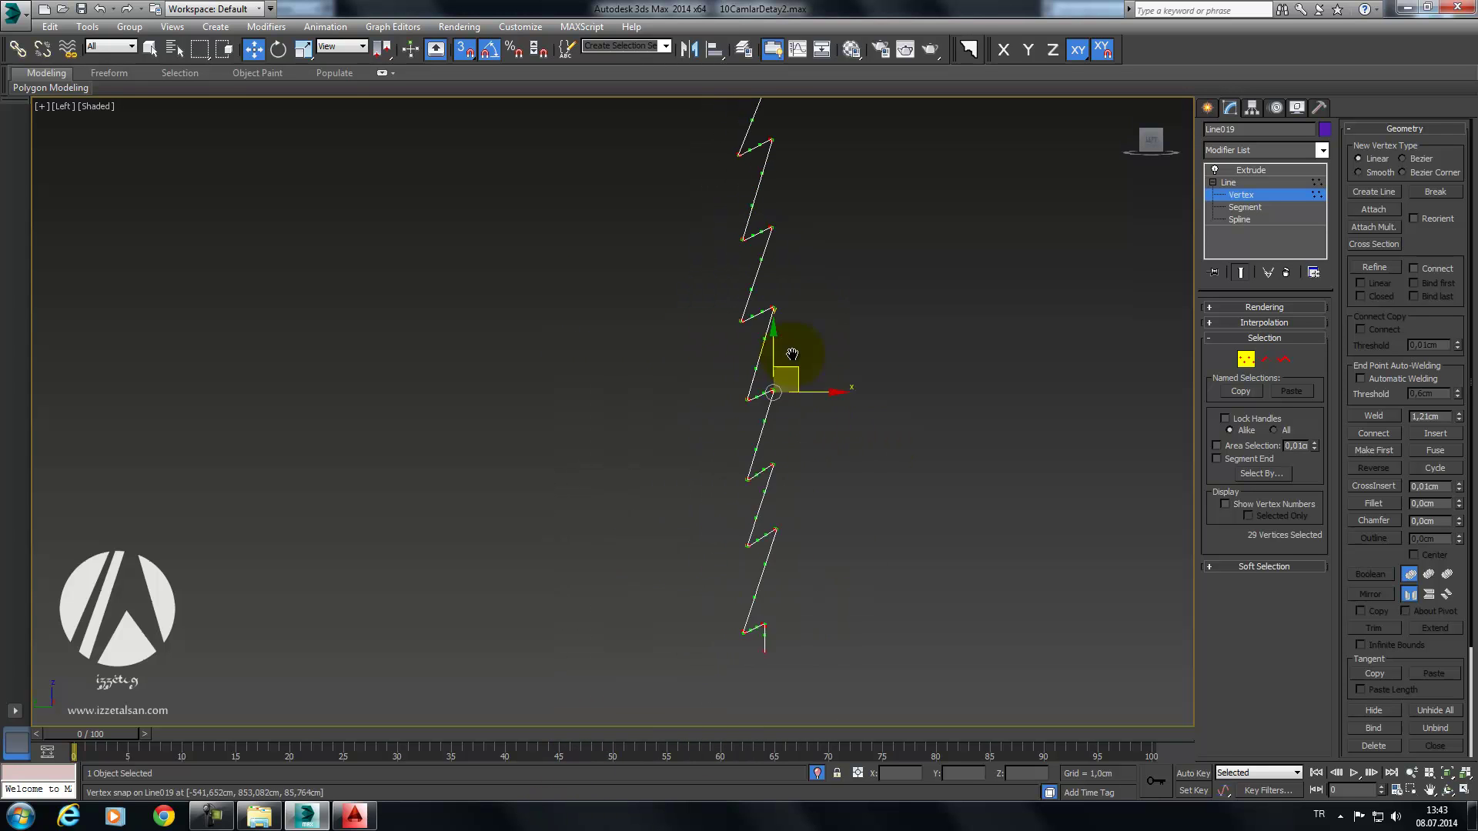
scroll(791, 404, up, 2)
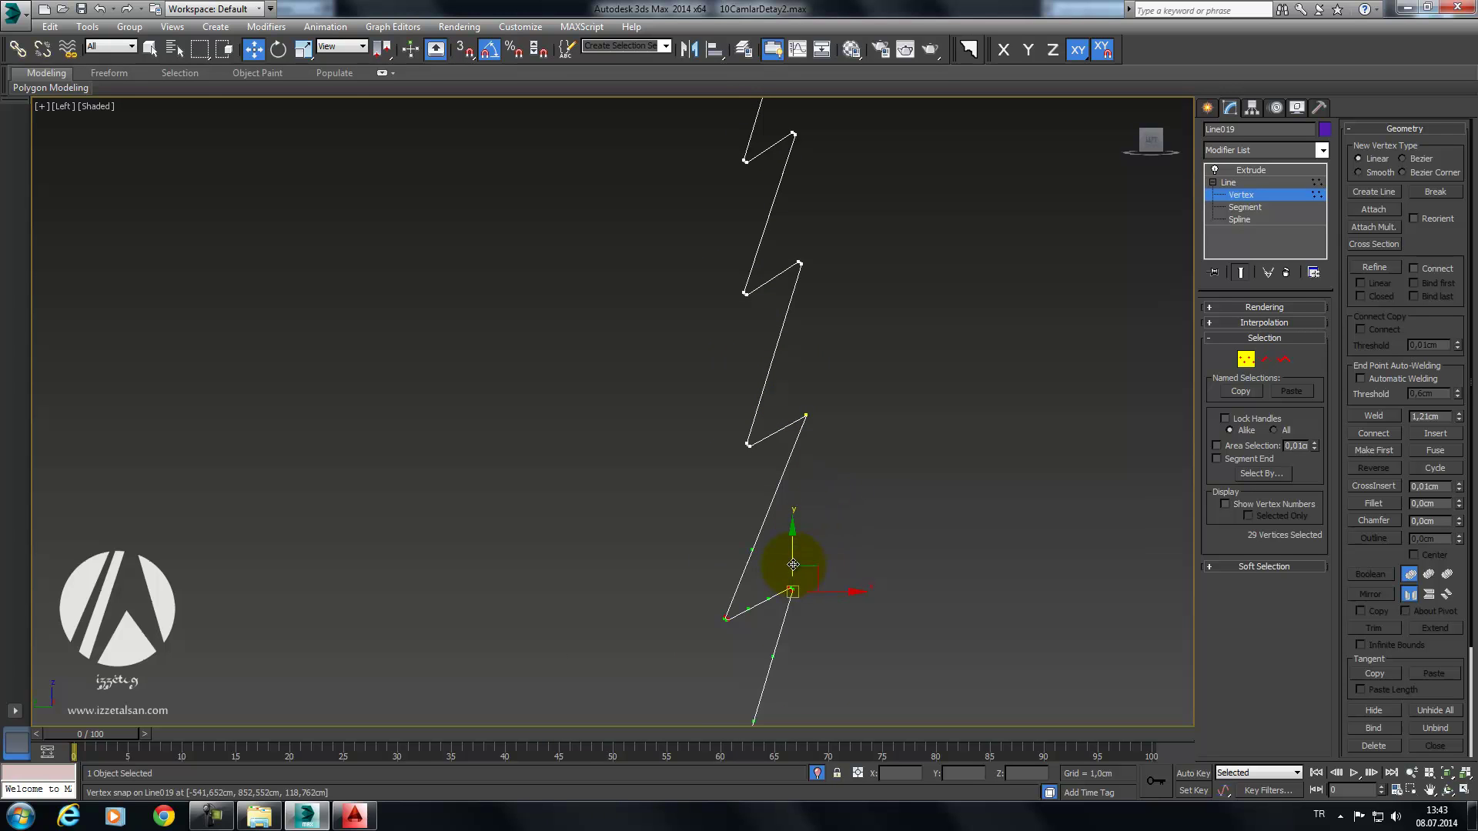
drag(793, 551, 850, 578)
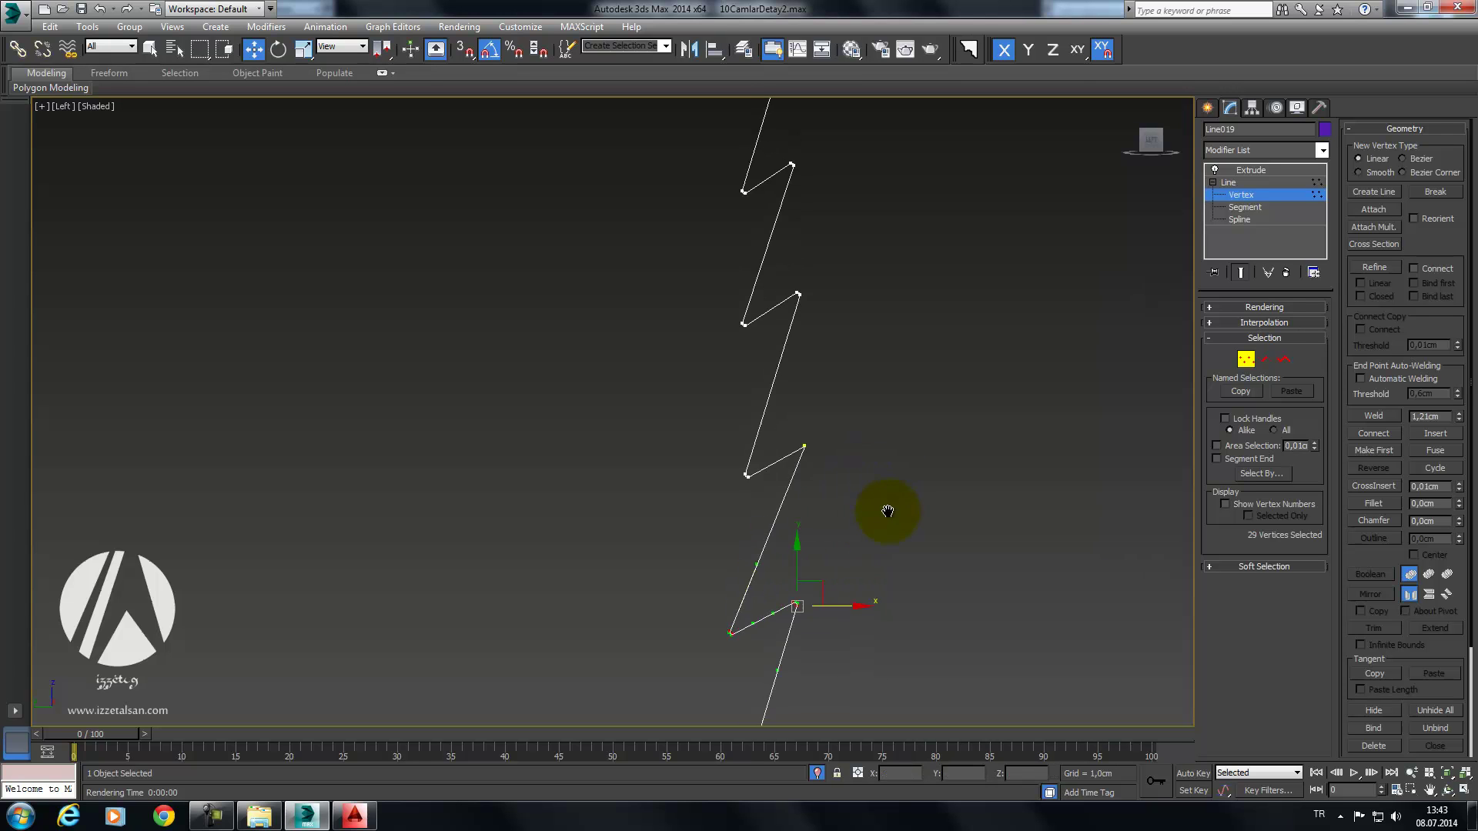
Step: Return to a shaded Perspective view of the isolated shutter
key(F3)
mouse_move(848, 472)
middle_down()
mouse_move(862, 439)
mouse_move(699, 515)
mouse_move(800, 394)
mouse_move(798, 517)
mouse_move(811, 330)
middle_up()
key(p)
key(F3)
scroll(804, 396, down, 5)
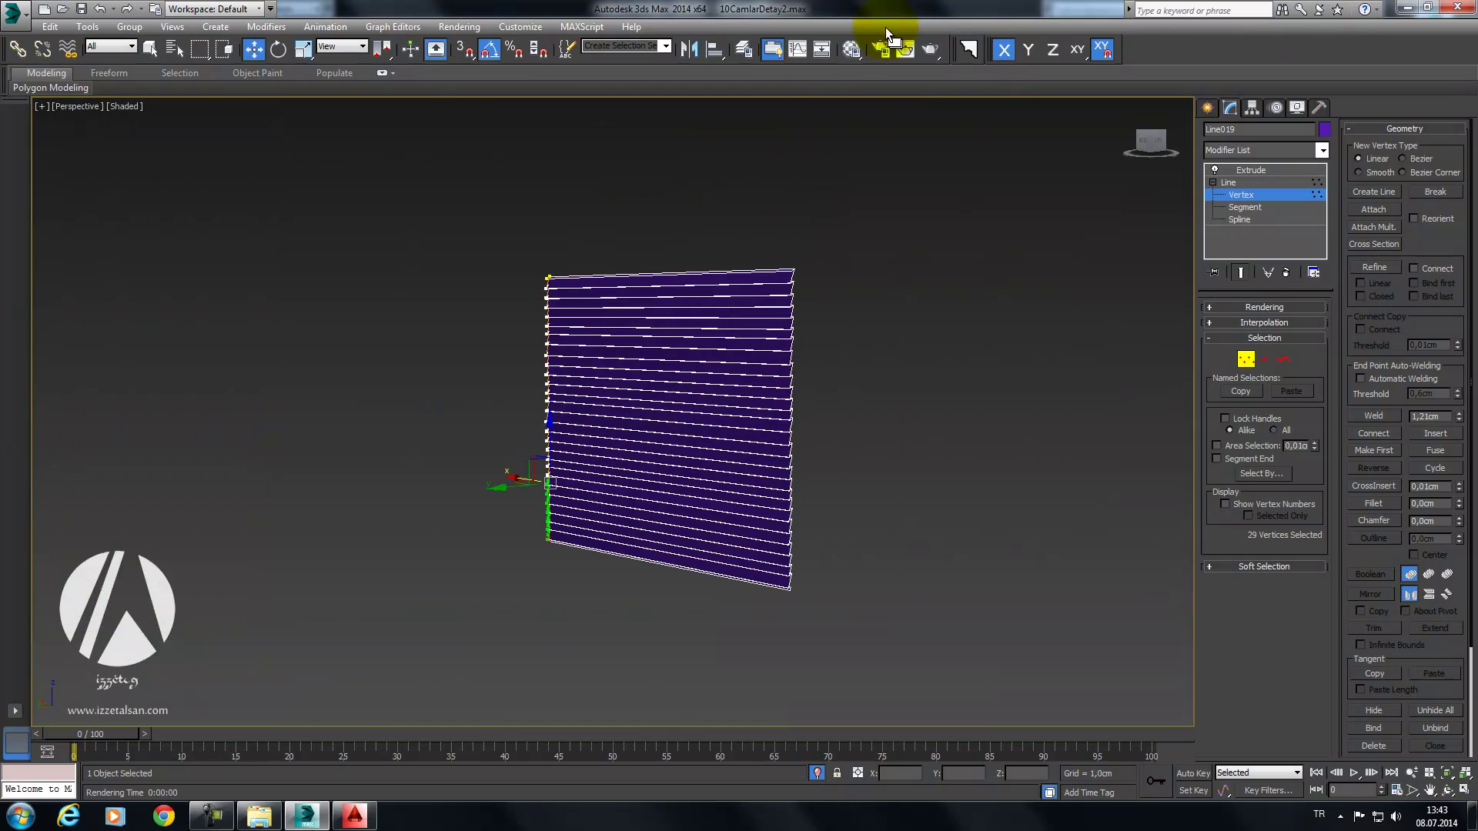
Step: Zoom in on the slats and check them with test renders
click(906, 49)
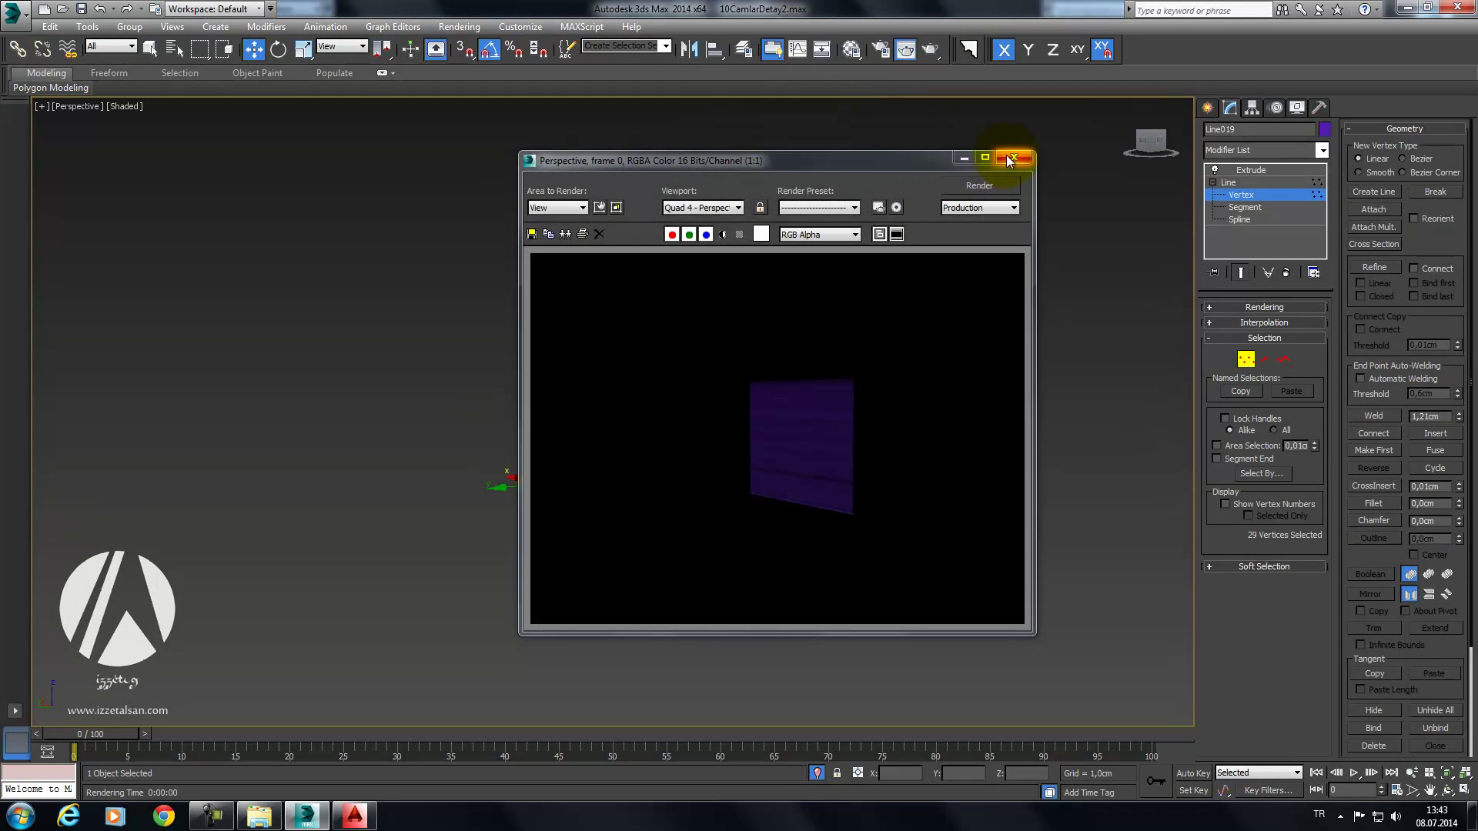
click(1012, 158)
click(1415, 774)
mouse_move(611, 562)
mouse_down()
mouse_move(611, 528)
mouse_move(745, 479)
mouse_move(717, 510)
mouse_up()
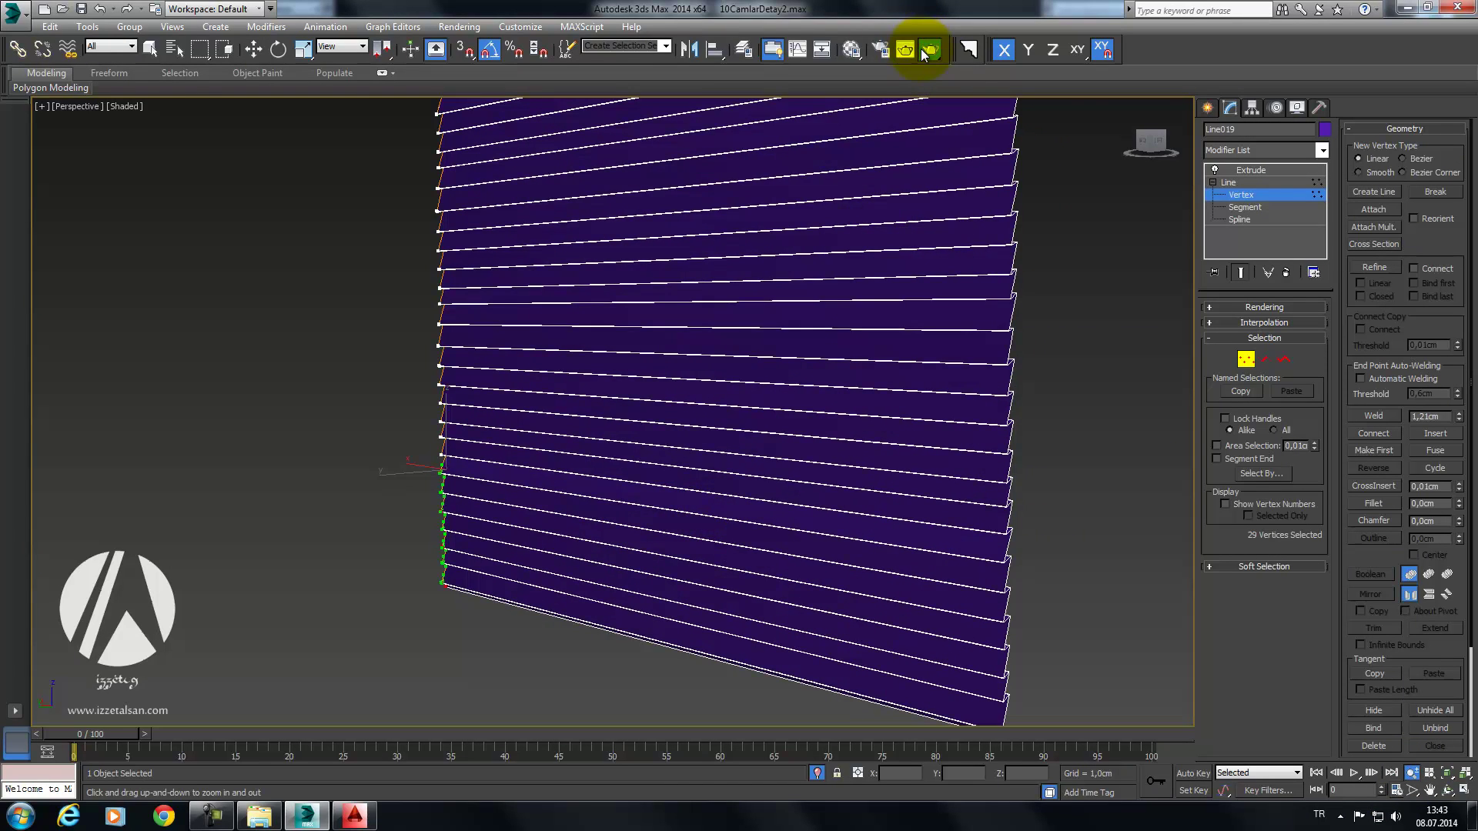
click(924, 53)
click(1009, 156)
Step: Lower the selected vertices vertically to even the slat spacing, re-render, and exit vertex editing
key(w)
drag(443, 431, 445, 497)
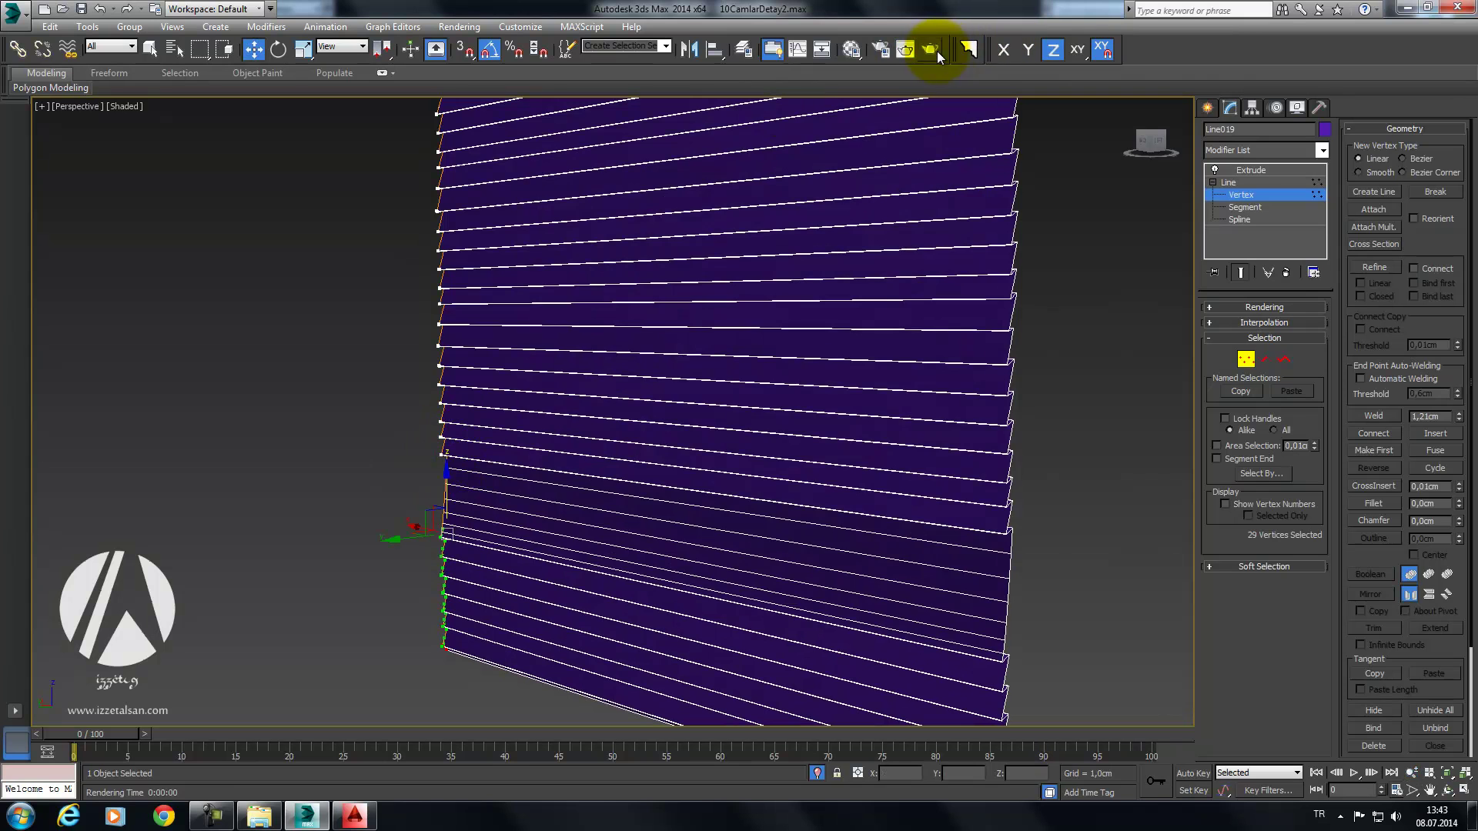
click(936, 54)
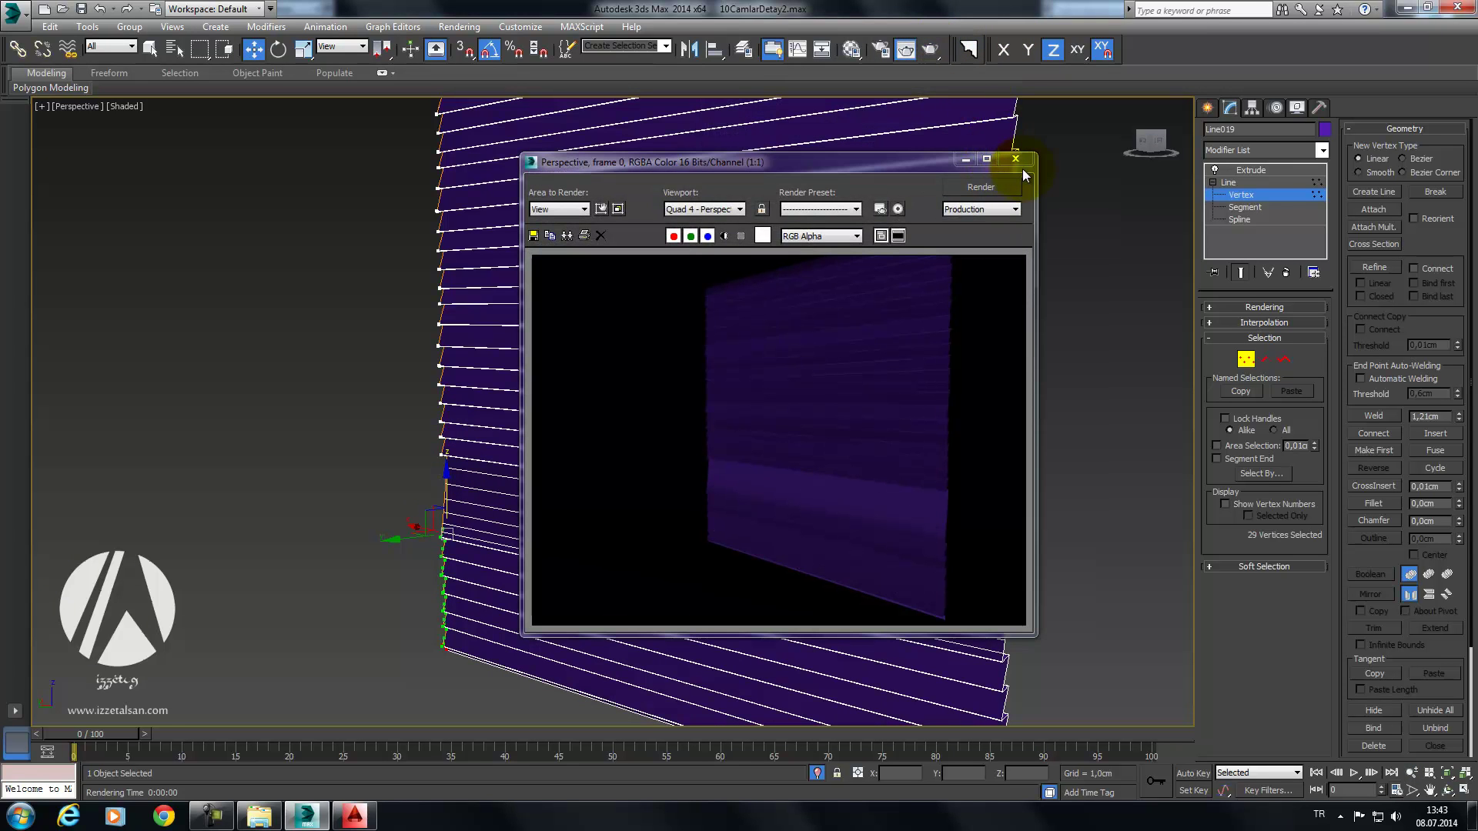
click(1015, 159)
alt+middle_drag(781, 370, 774, 400)
mouse_move(436, 469)
mouse_down()
mouse_move(434, 516)
mouse_move(400, 516)
mouse_up()
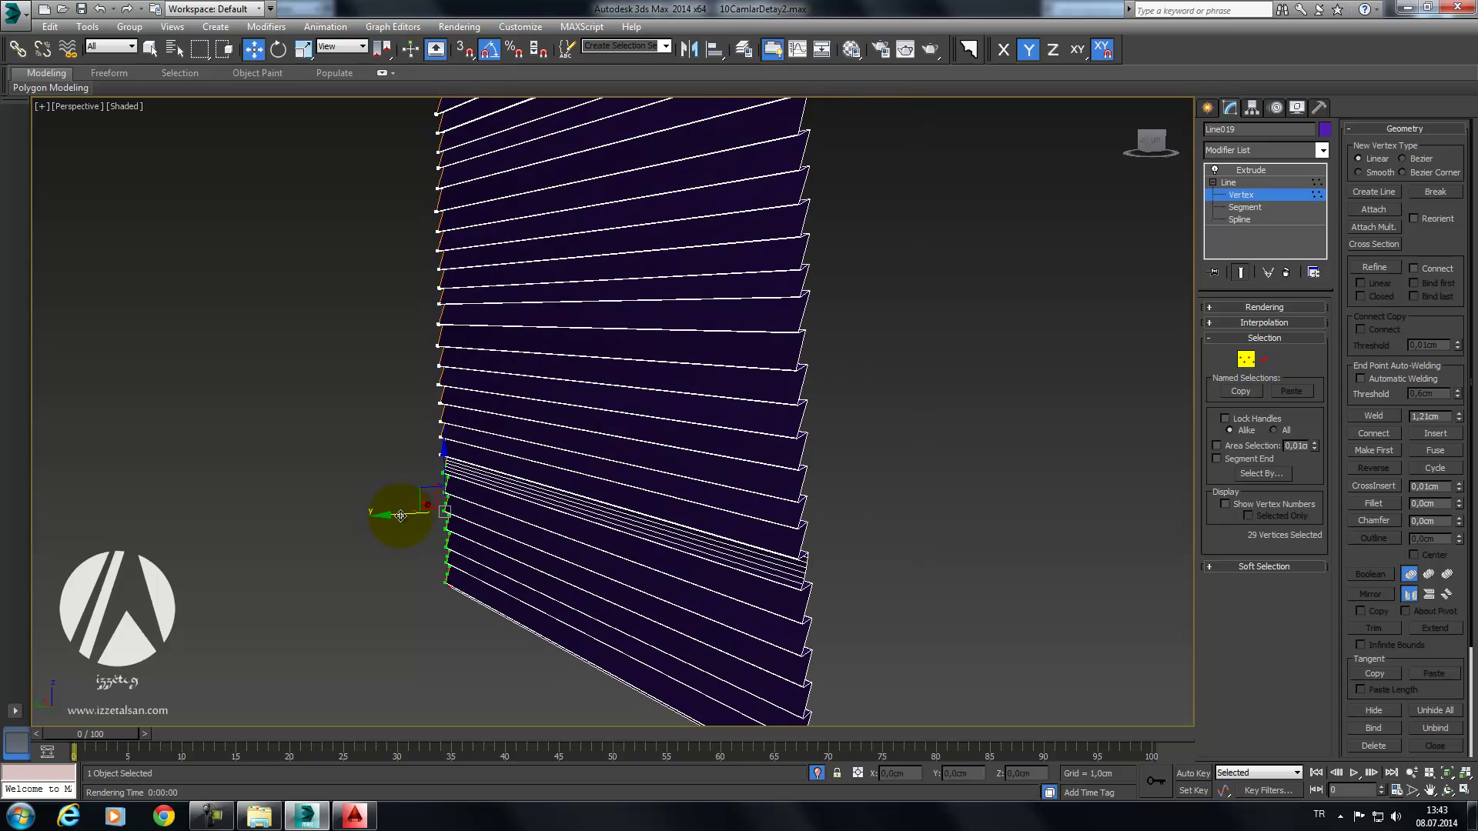
mouse_move(406, 512)
mouse_down()
mouse_move(454, 483)
mouse_move(446, 423)
mouse_up()
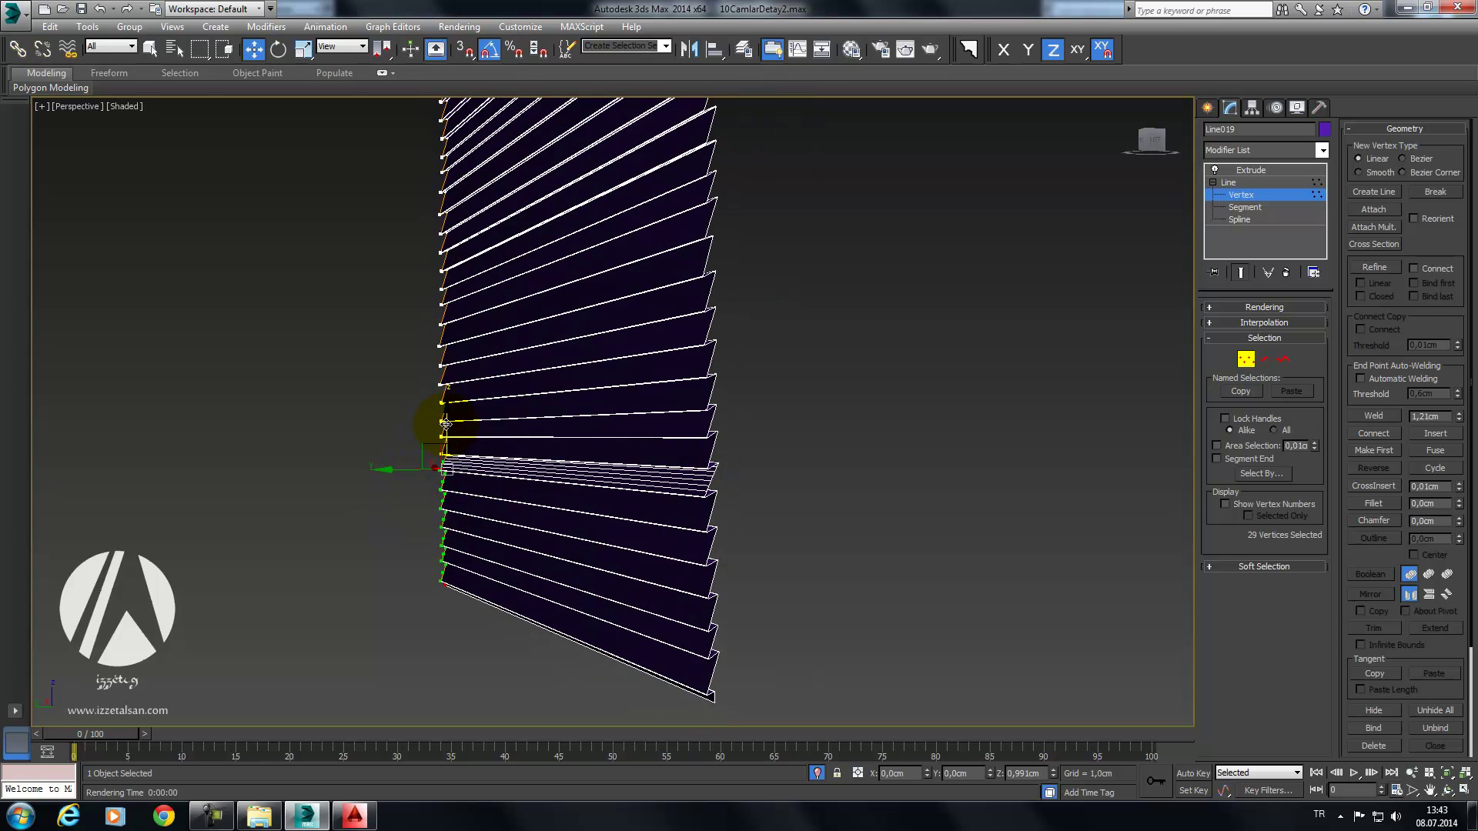
click(943, 48)
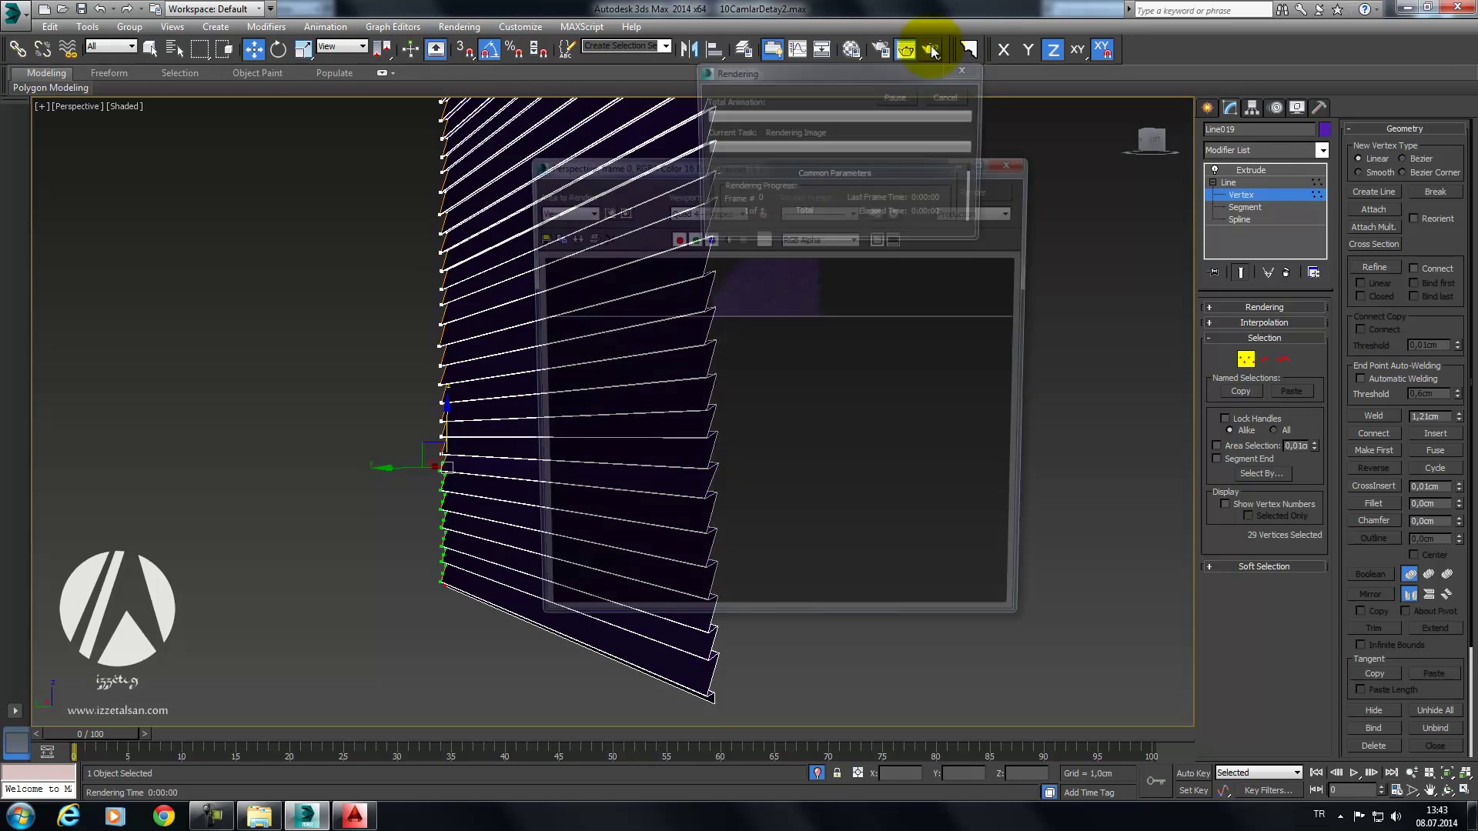
click(1015, 165)
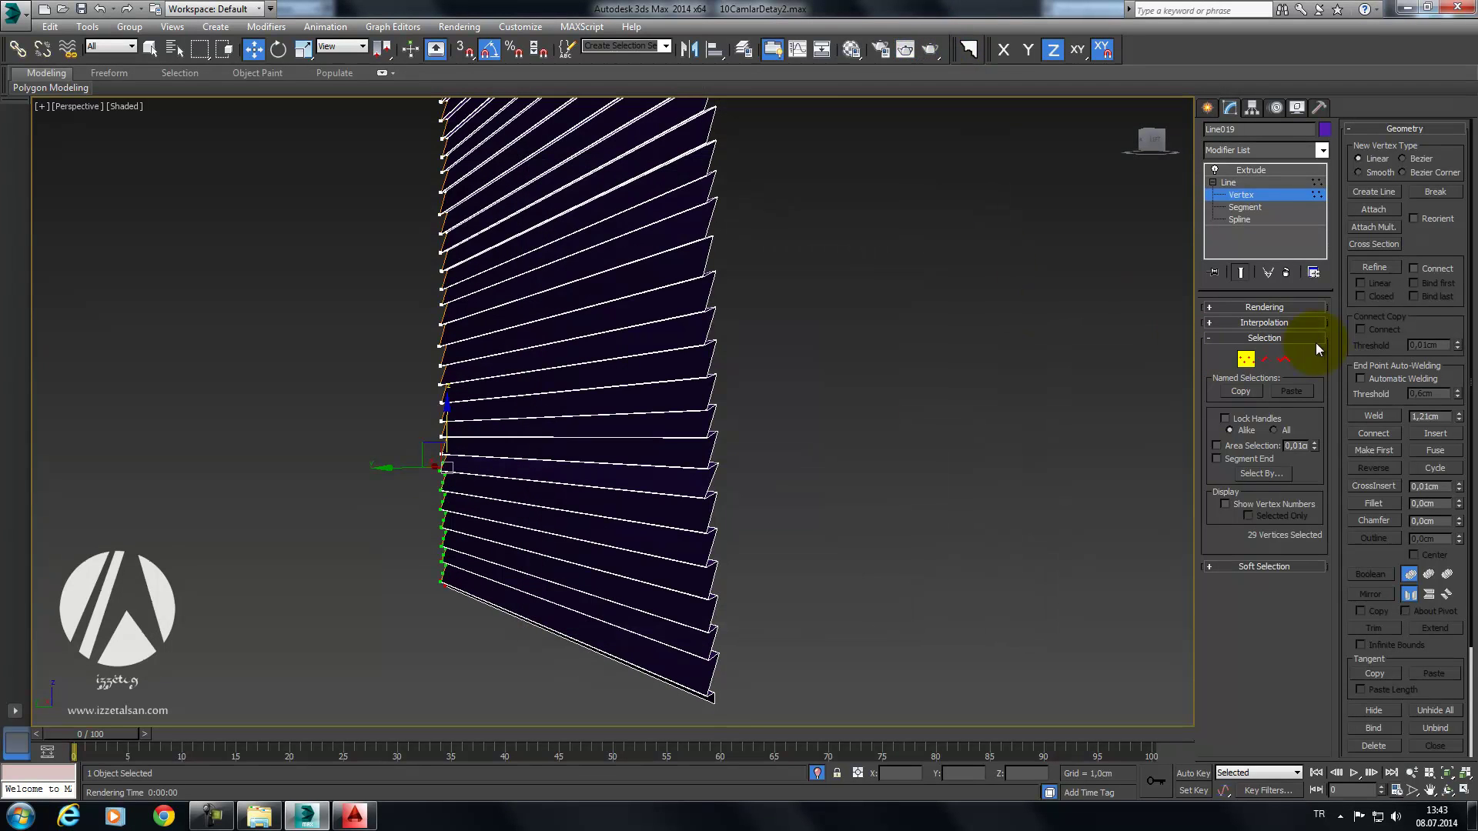
click(1245, 360)
mouse_move(716, 303)
alt+middle_down()
mouse_move(610, 320)
mouse_move(691, 336)
alt+middle_up()
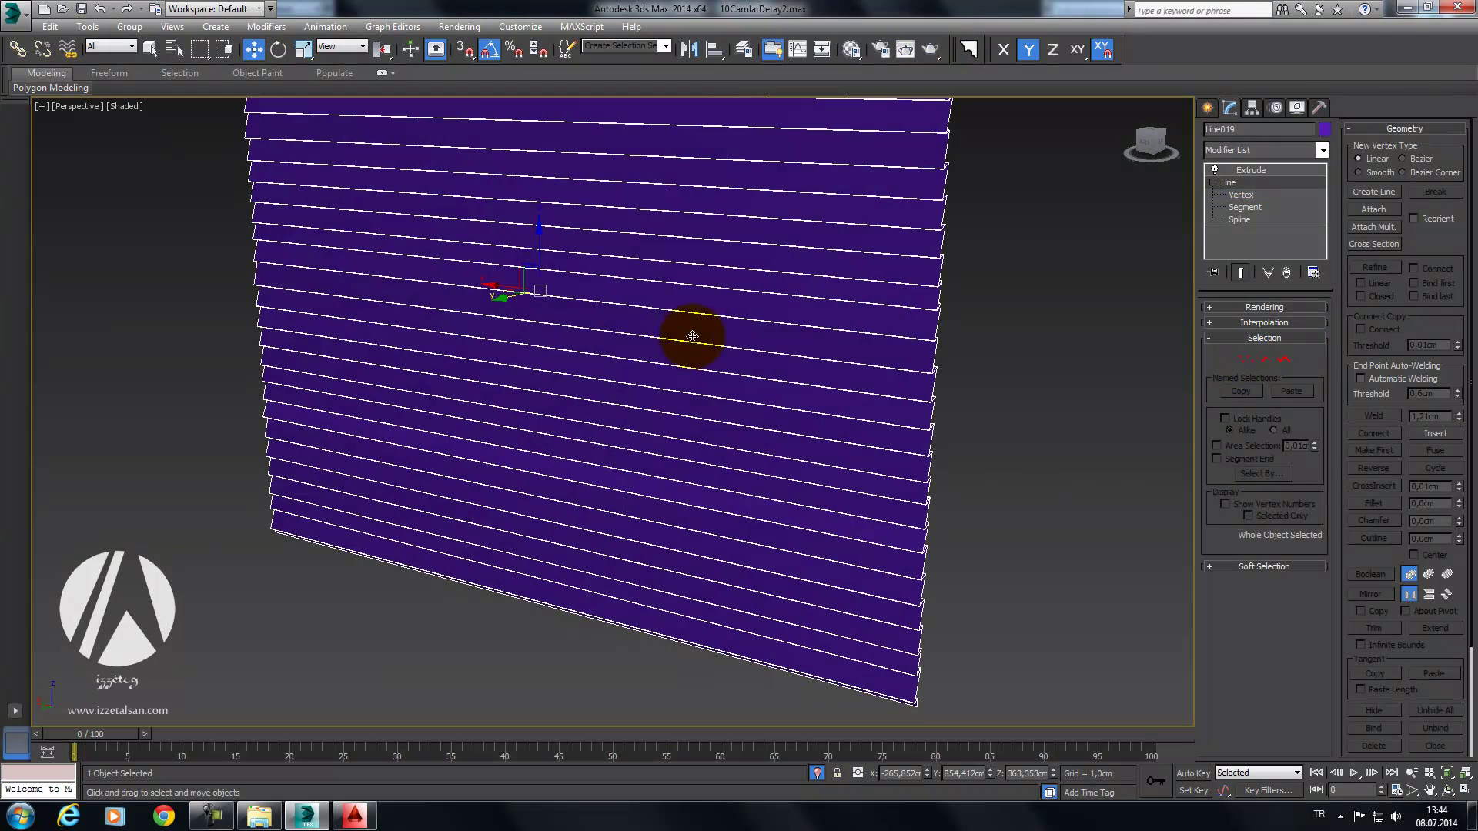
Step: Convert the slat object to Editable Poly and add a Smooth modifier
right_click(696, 292)
click(872, 447)
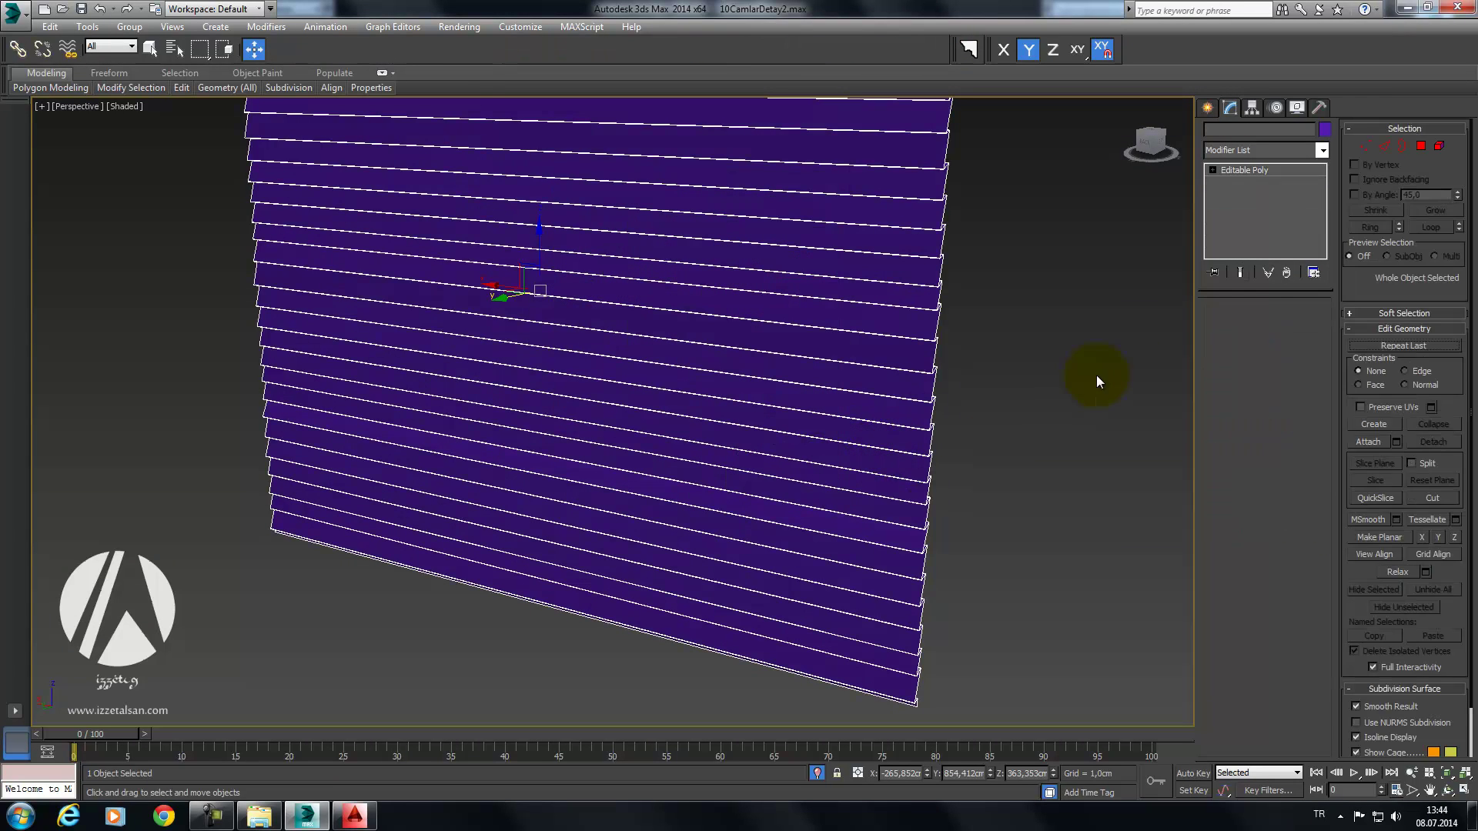
click(1285, 149)
text(sh)
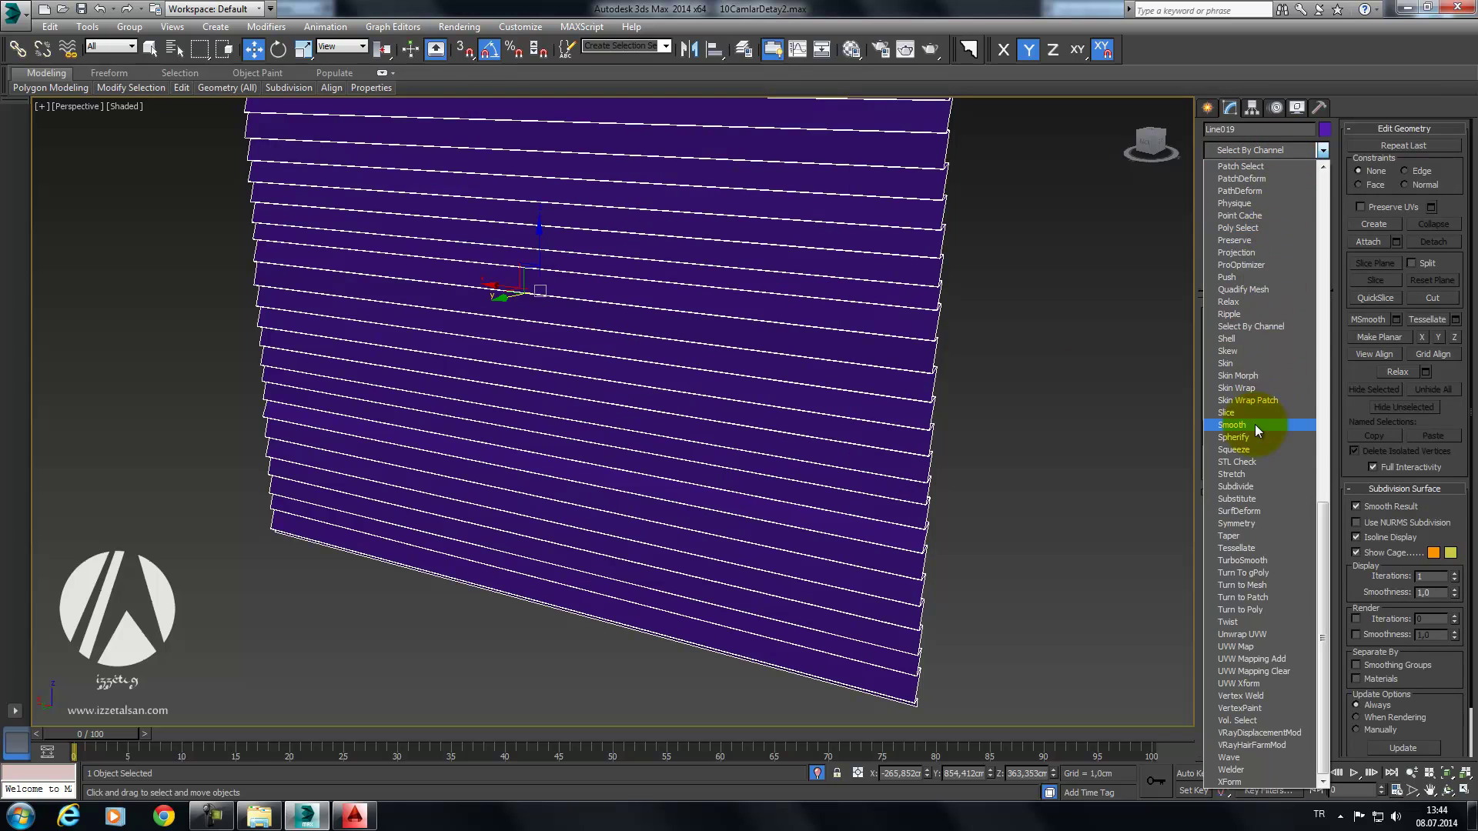
click(1247, 424)
Step: Collapse the smoothing into the editable poly and check it with a test render
alt+middle_drag(873, 314, 820, 289)
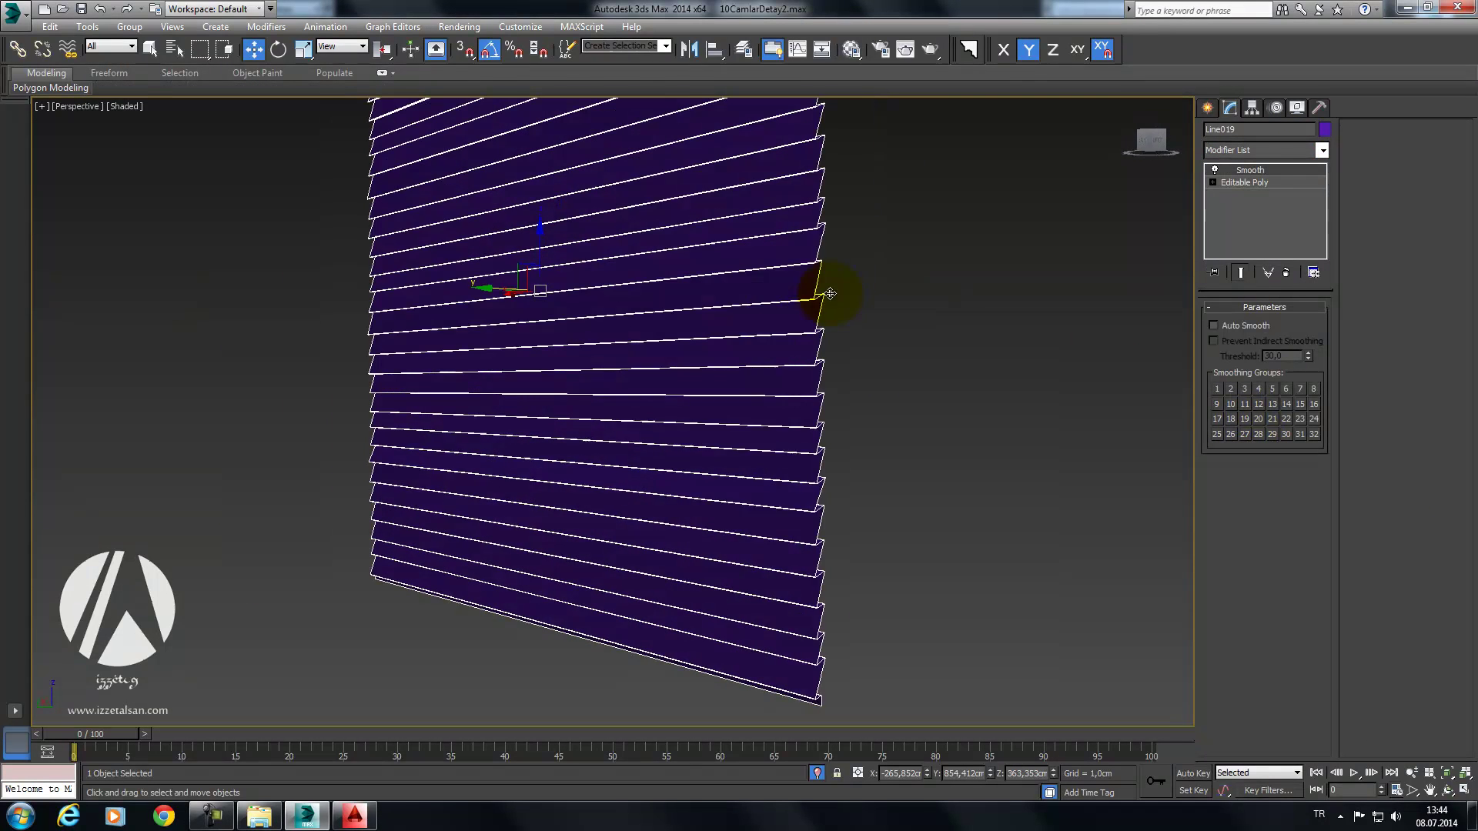
right_click(815, 285)
click(1001, 408)
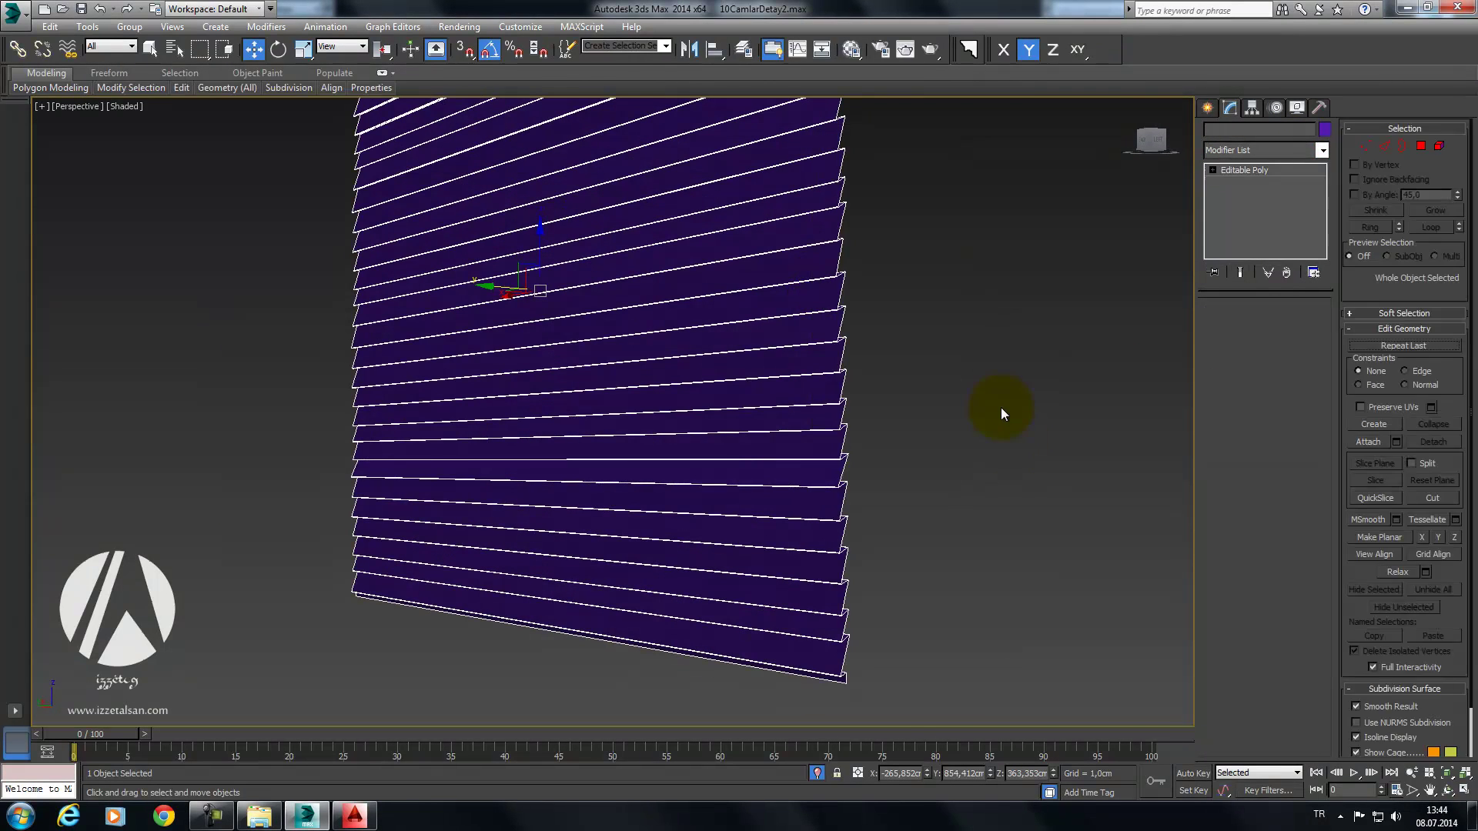
click(932, 49)
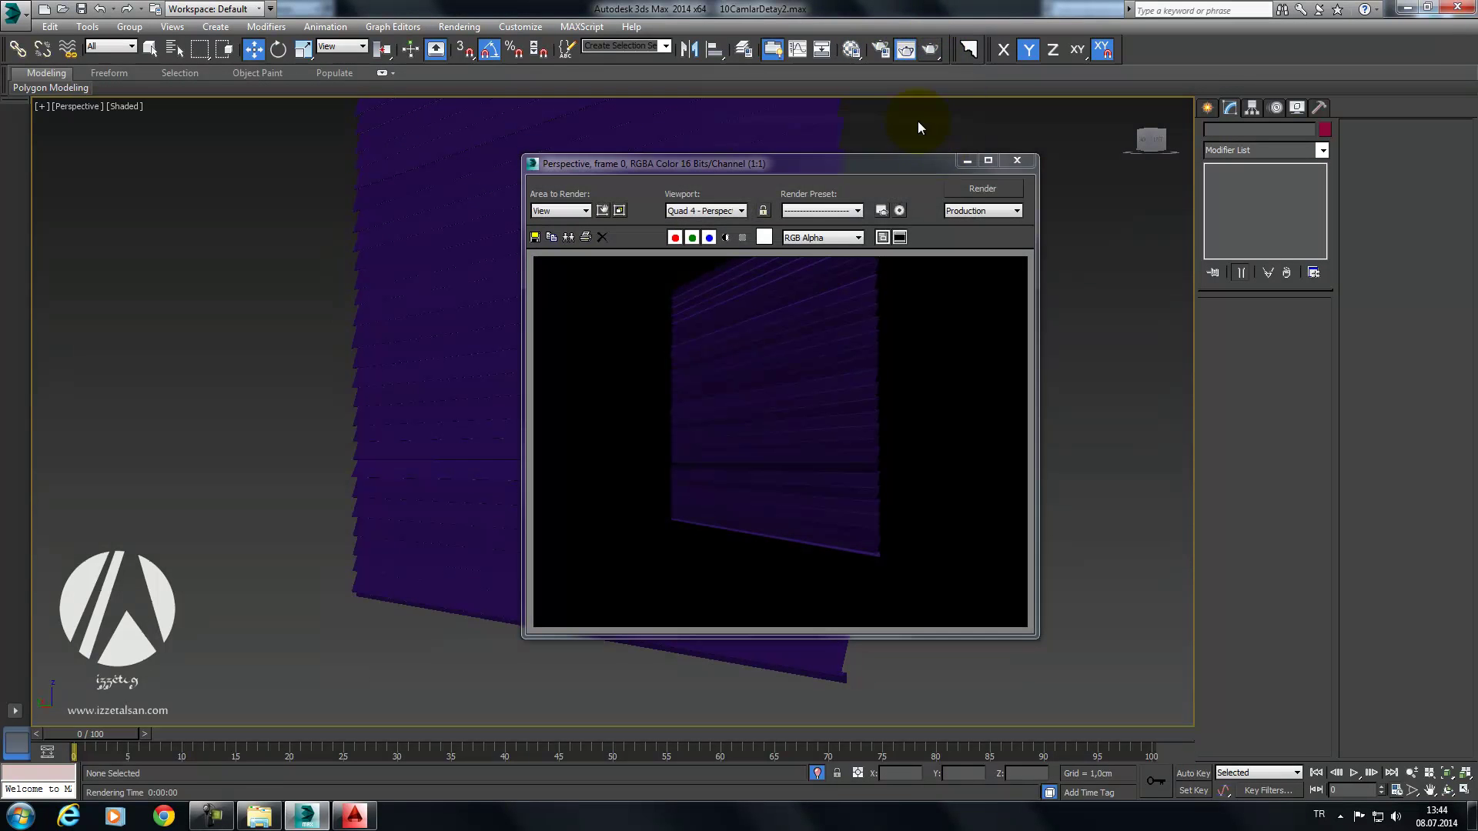
click(1031, 162)
Step: Reselect the shutter and frame it in the Front view
click(702, 327)
key(f)
scroll(817, 415, up, 4)
scroll(803, 413, up, 3)
middle_drag(804, 413, 844, 417)
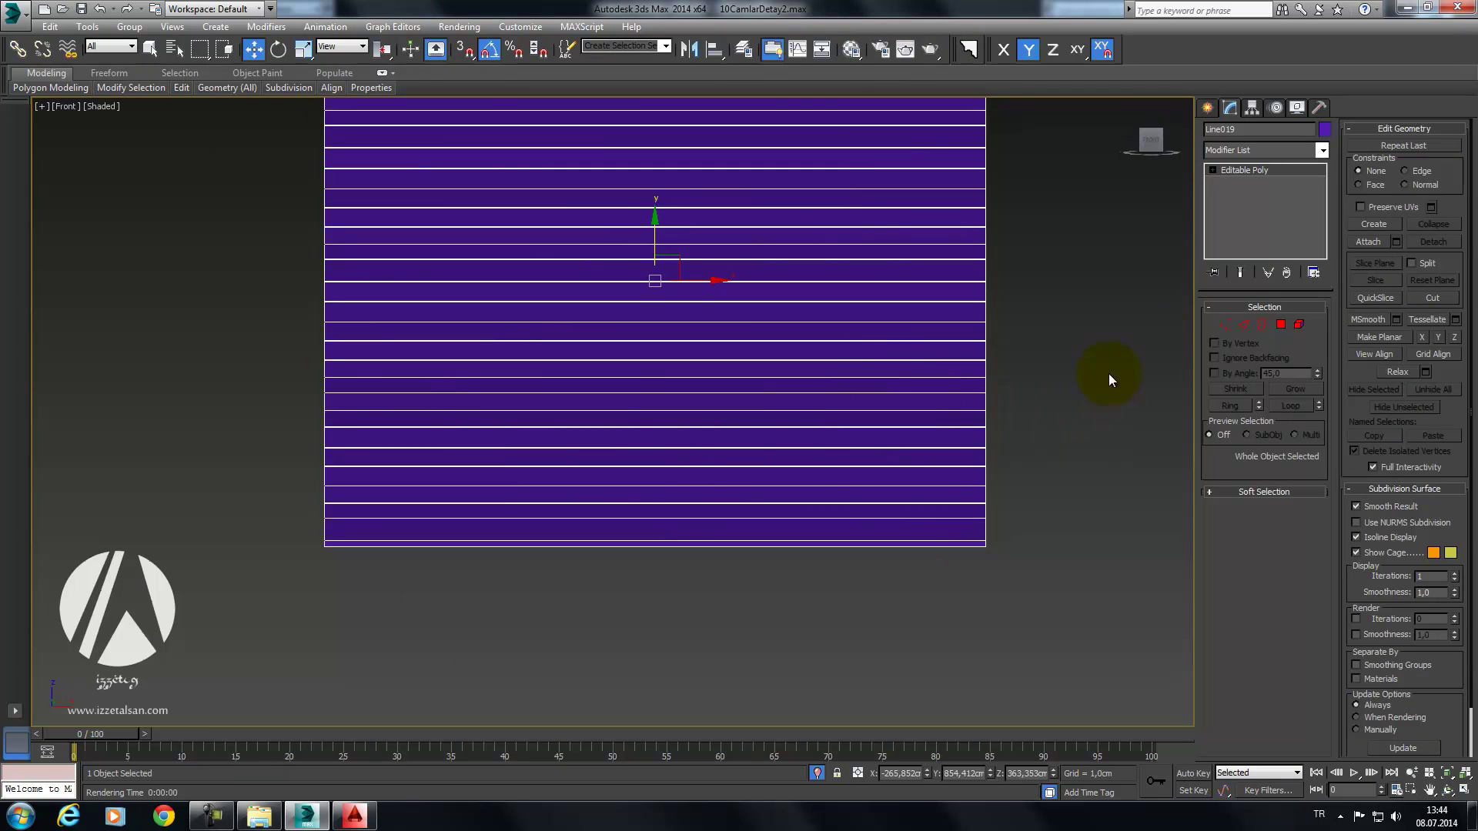
Step: In Left view at Vertex level, select the lower profile vertices and raise them 0.509 cm
middle_drag(947, 349, 914, 405)
key(l)
mouse_move(716, 379)
middle_down()
mouse_move(786, 298)
mouse_move(820, 300)
mouse_move(841, 439)
mouse_move(850, 385)
middle_up()
click(1225, 324)
scroll(904, 346, down, 5)
drag(727, 622, 731, 608)
scroll(741, 523, up, 3)
scroll(826, 414, up, 2)
scroll(809, 377, down, 2)
drag(791, 589, 794, 587)
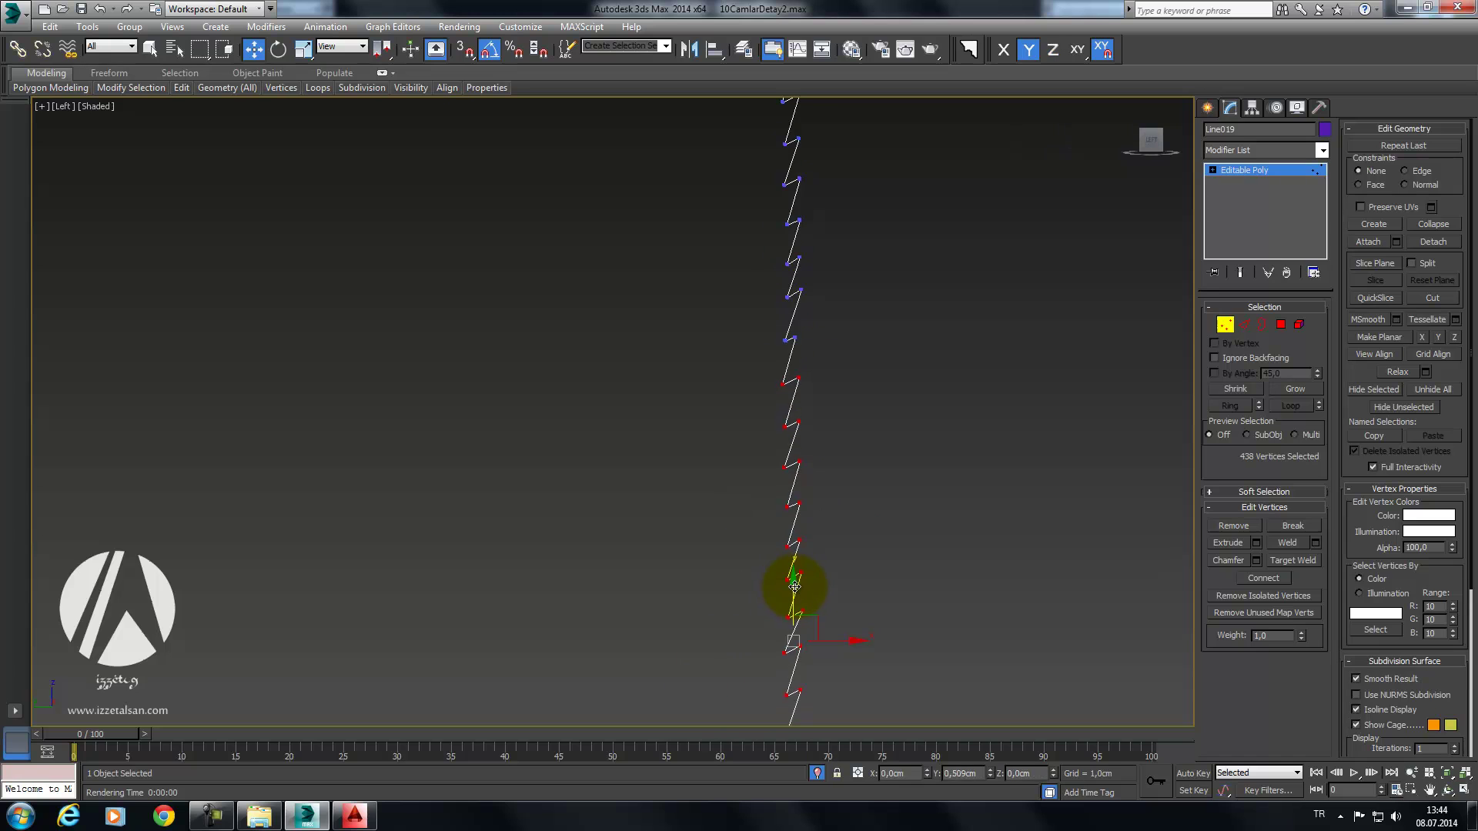
scroll(870, 479, down, 3)
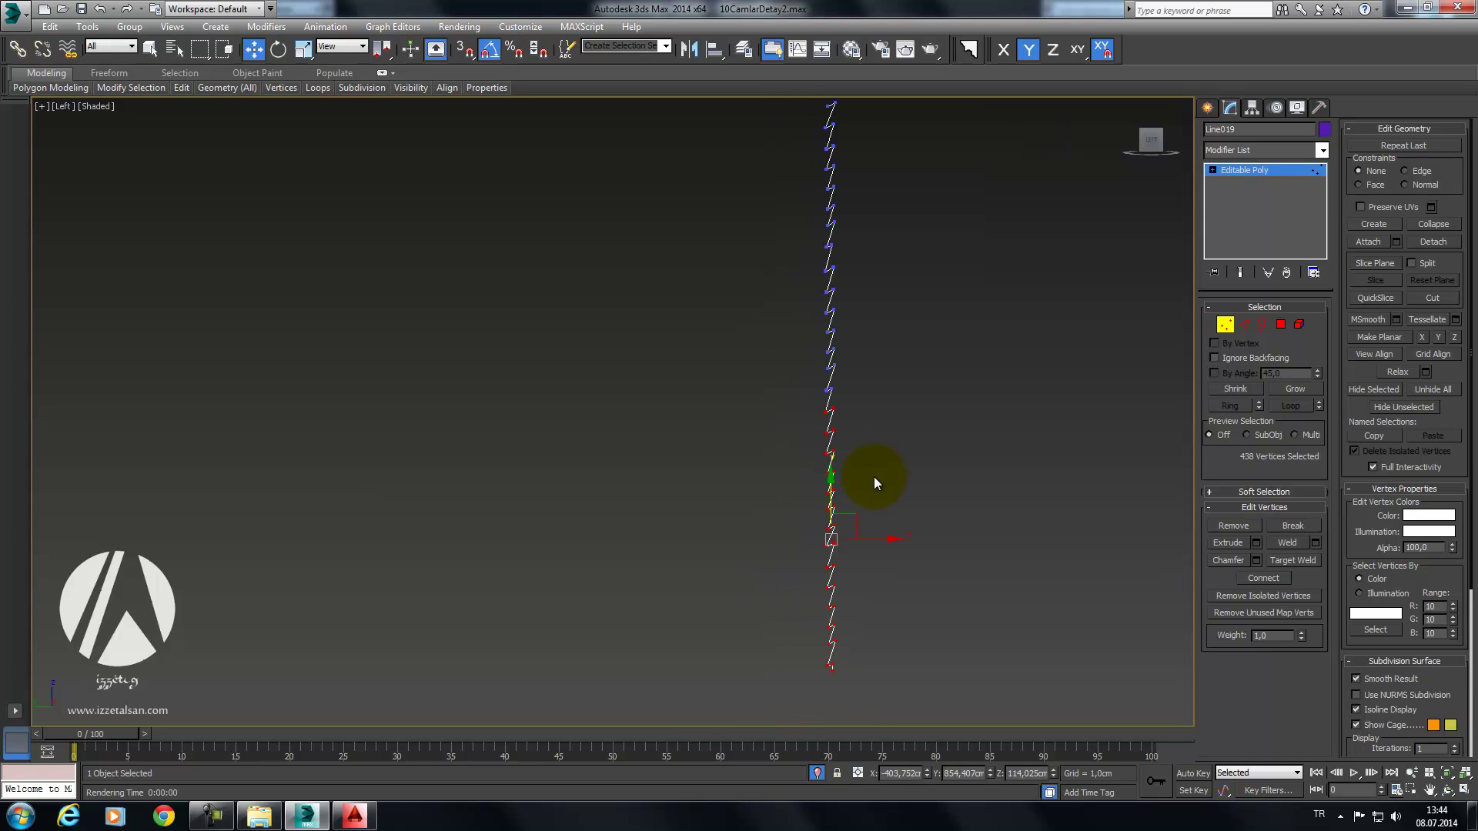
Step: Return to a shaded Perspective view and test-render the slats
key(p)
mouse_move(932, 407)
alt+middle_down()
mouse_move(756, 445)
mouse_move(883, 466)
mouse_move(809, 413)
alt+middle_up()
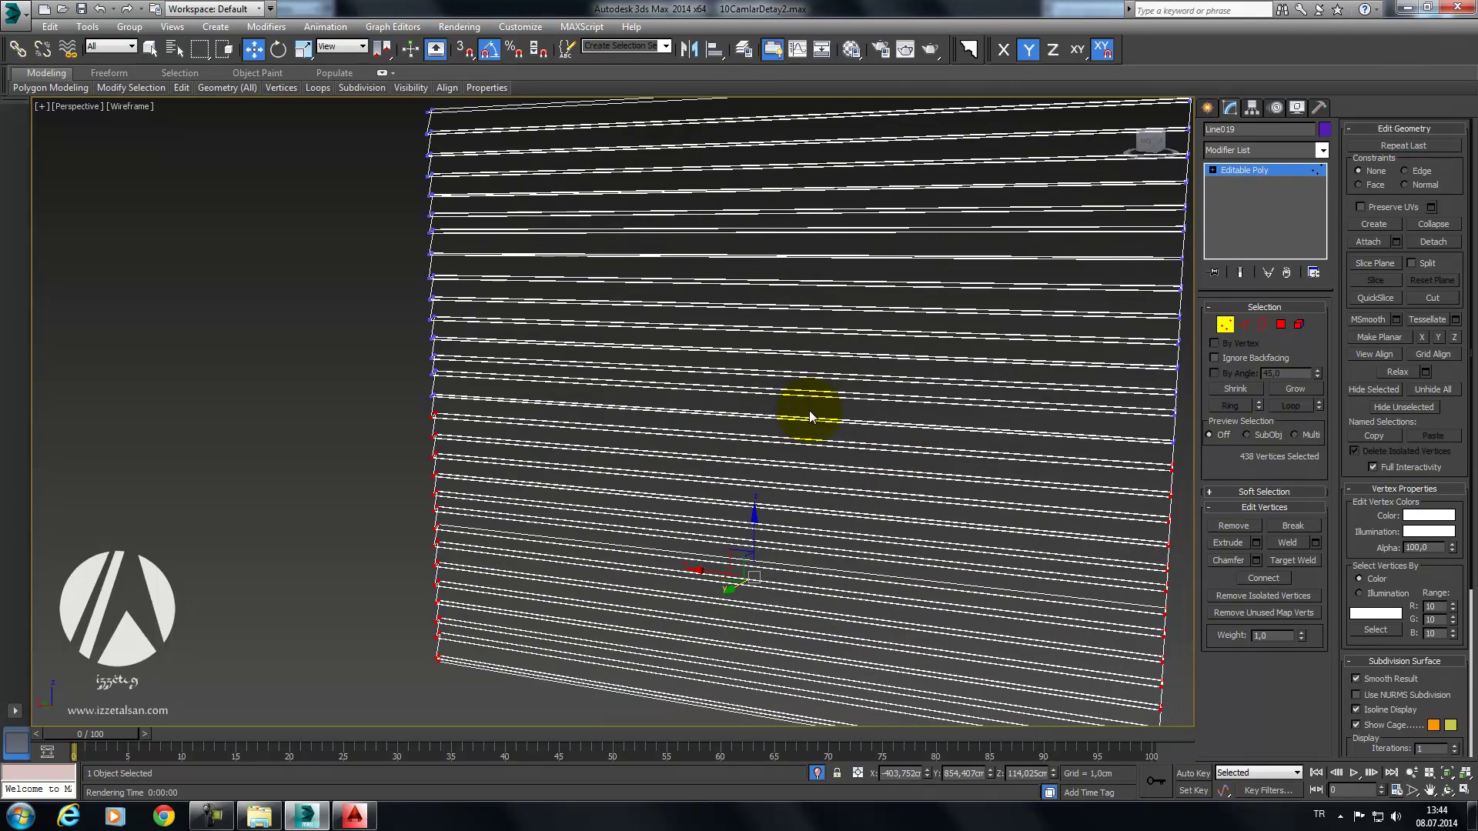
key(F3)
alt+middle_drag(898, 452, 848, 419)
click(933, 51)
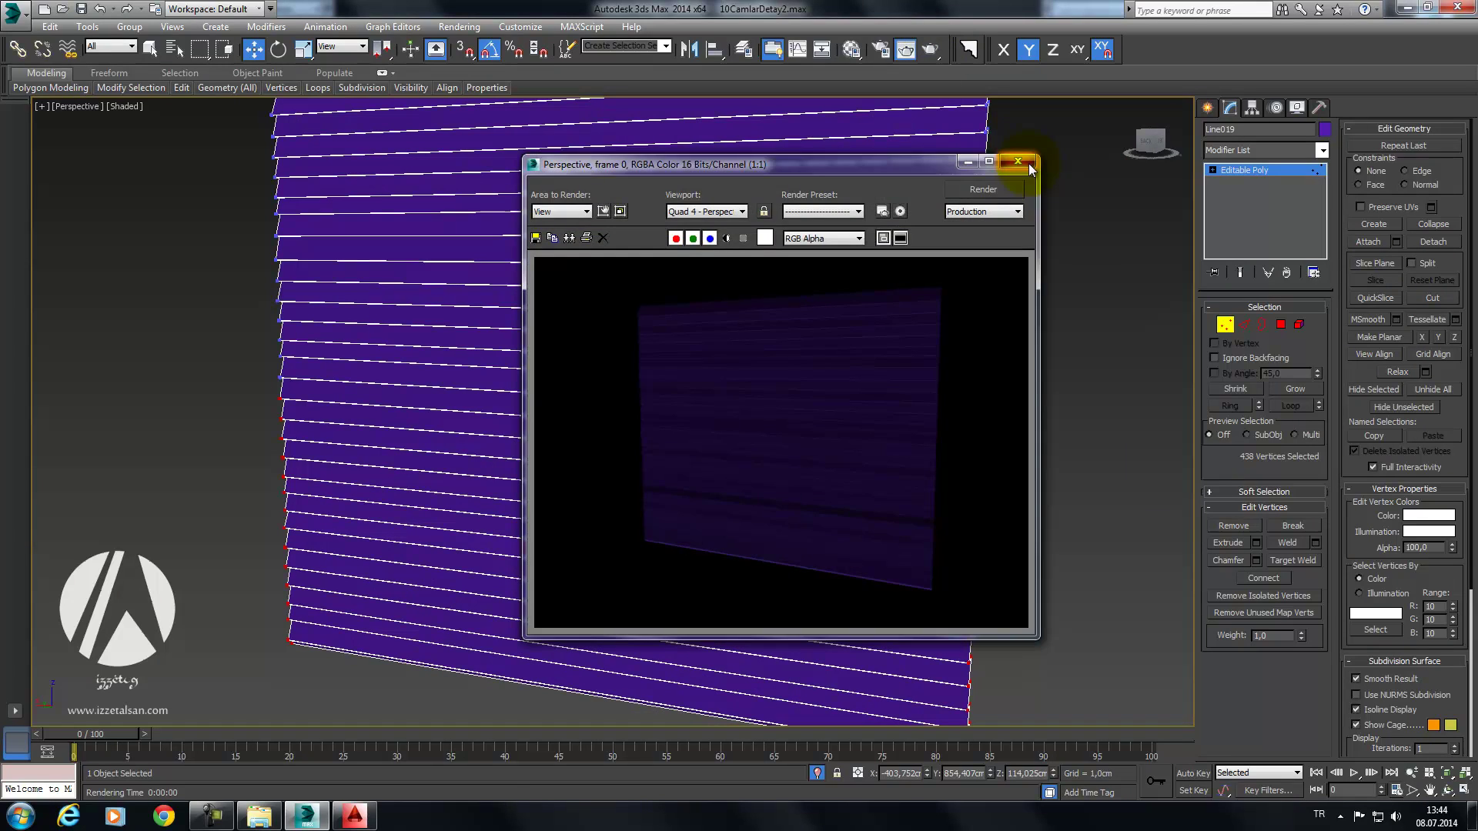
click(1028, 163)
Step: Select the bottom slats' edge vertices, lower them, compare renders, then undo the drop
drag(279, 539, 307, 684)
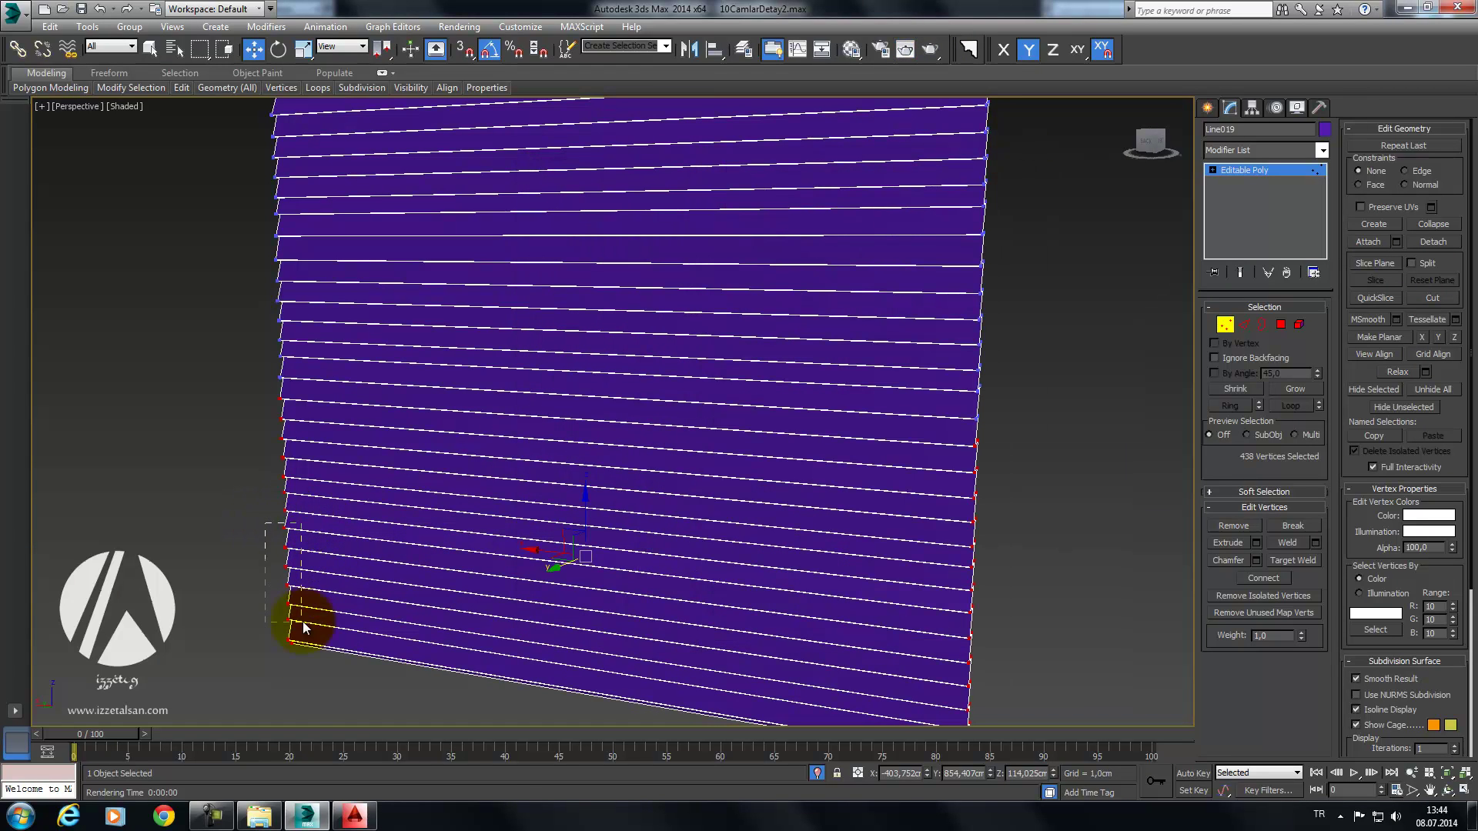
middle_drag(970, 599, 915, 510)
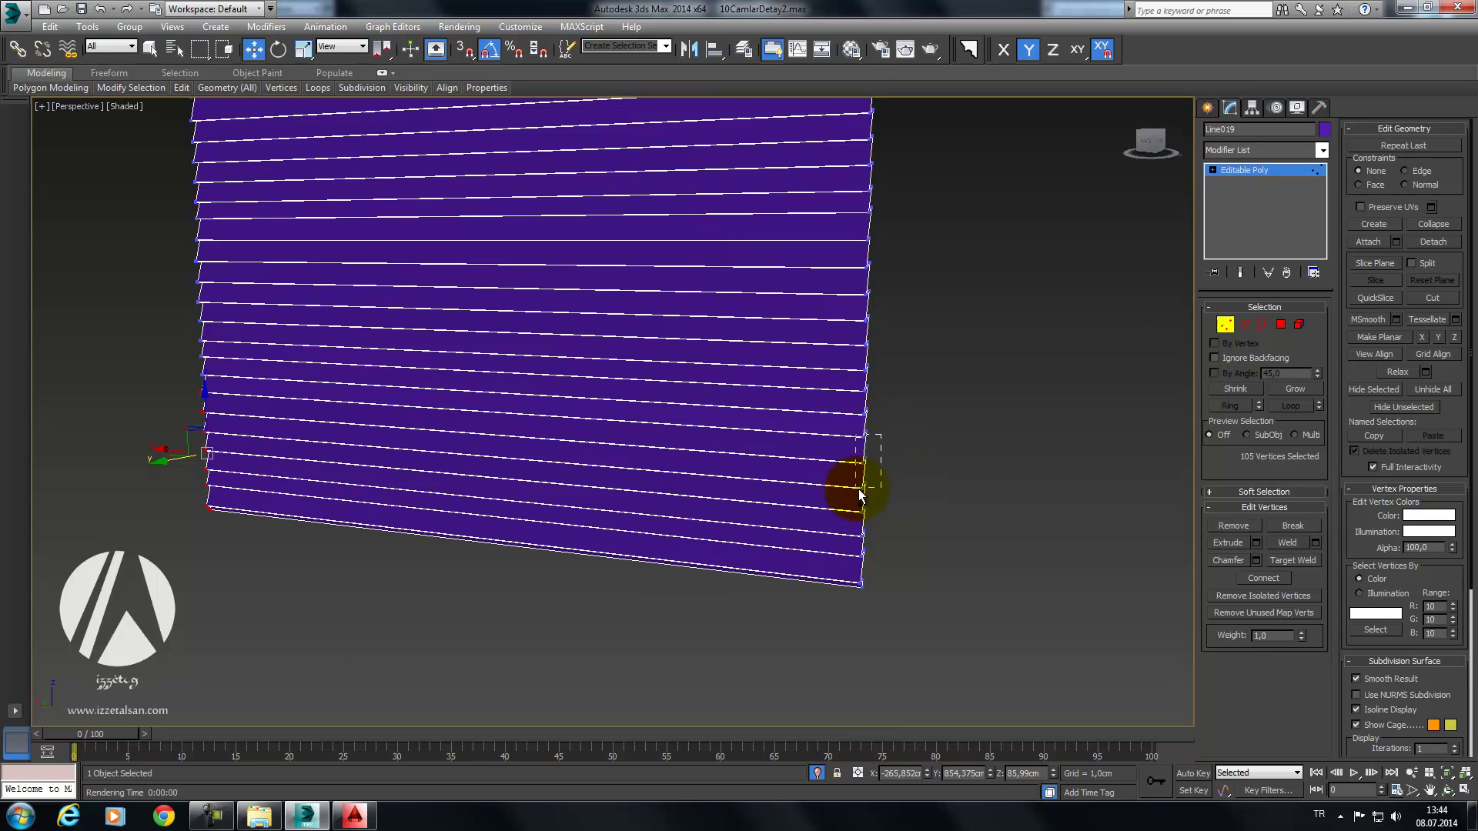
drag(897, 466, 847, 597)
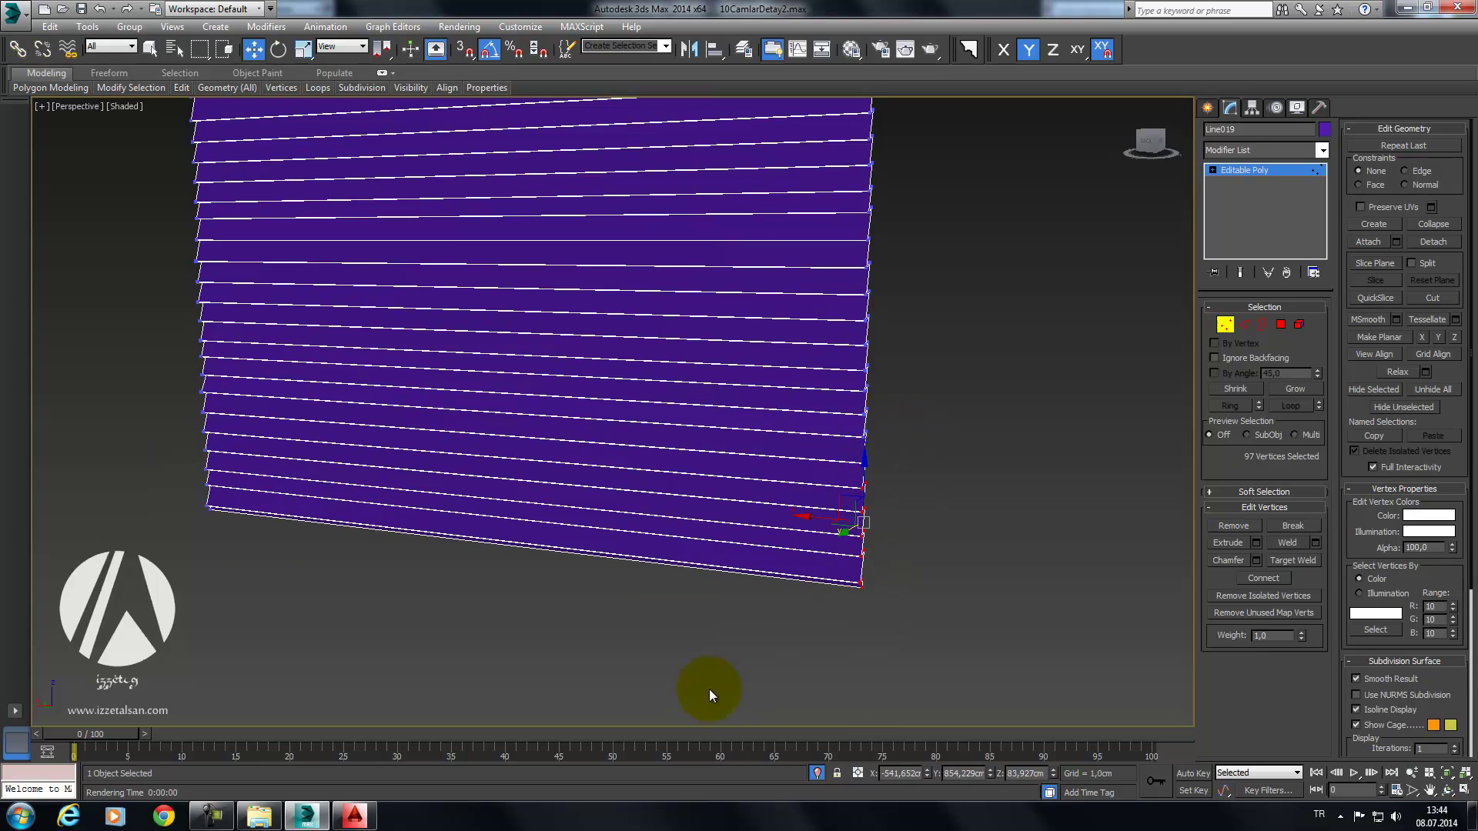
ctrl+drag(187, 414, 275, 538)
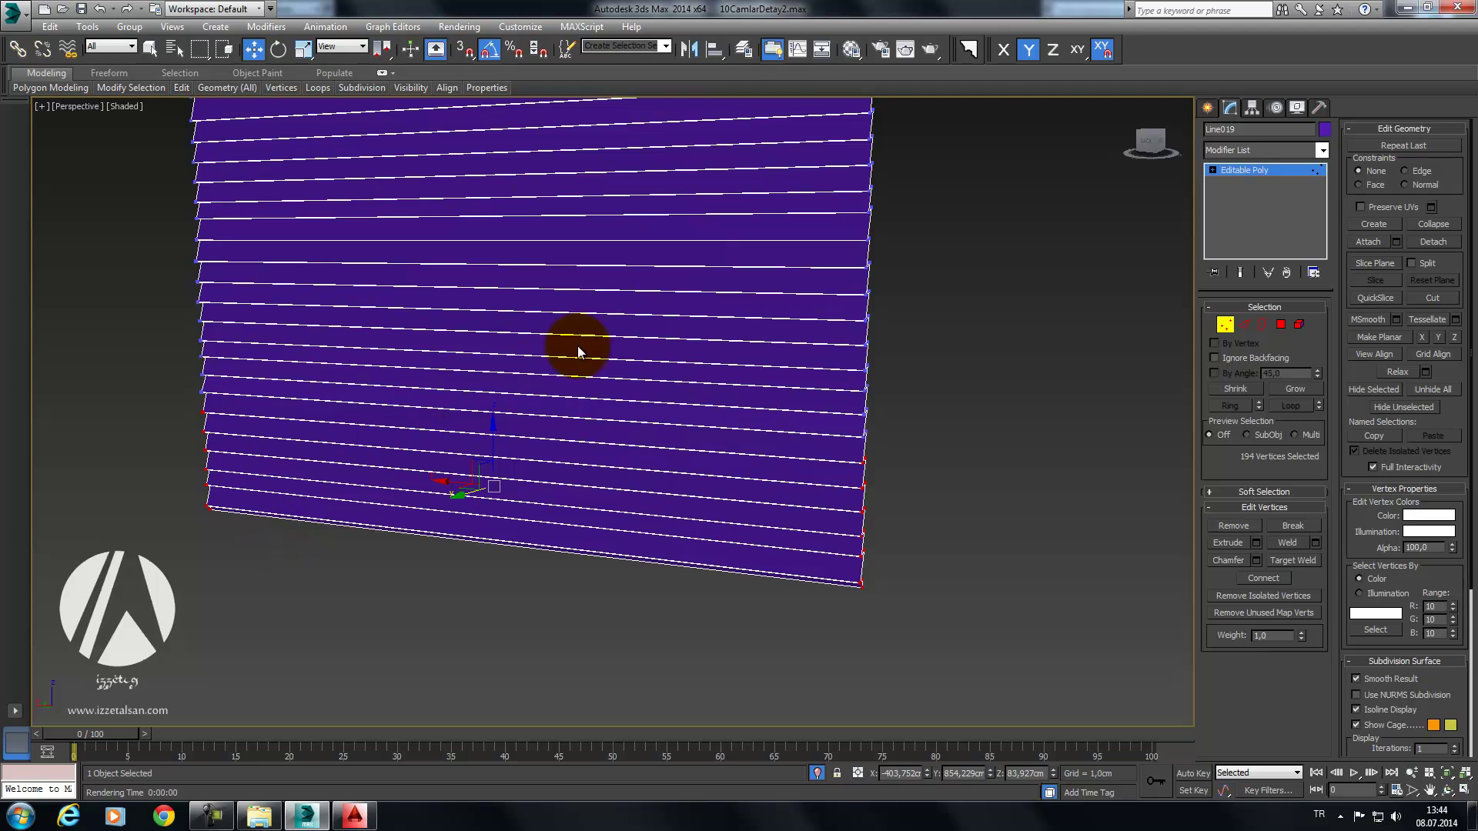
click(931, 51)
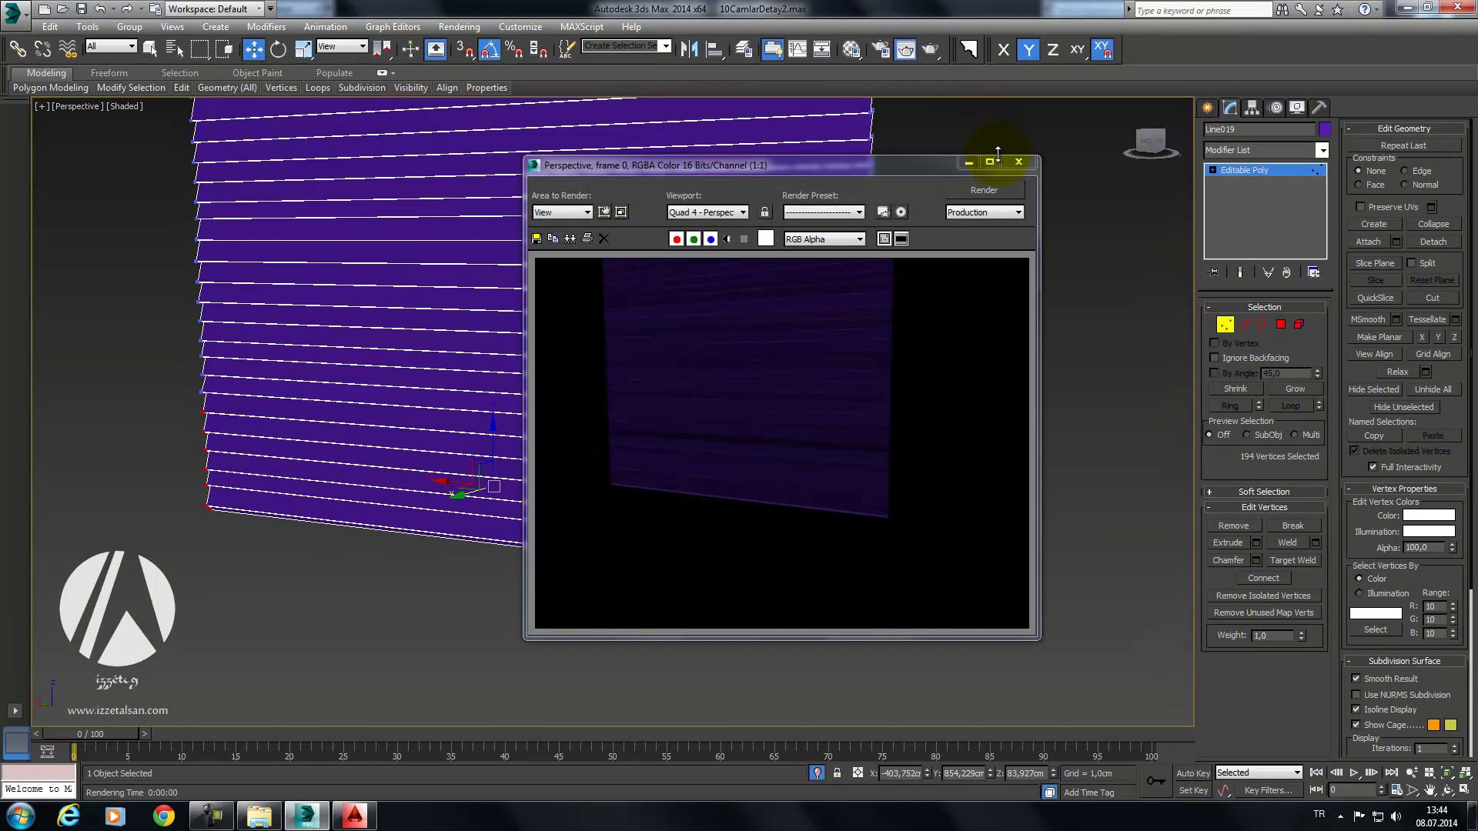
click(483, 442)
drag(482, 441, 485, 488)
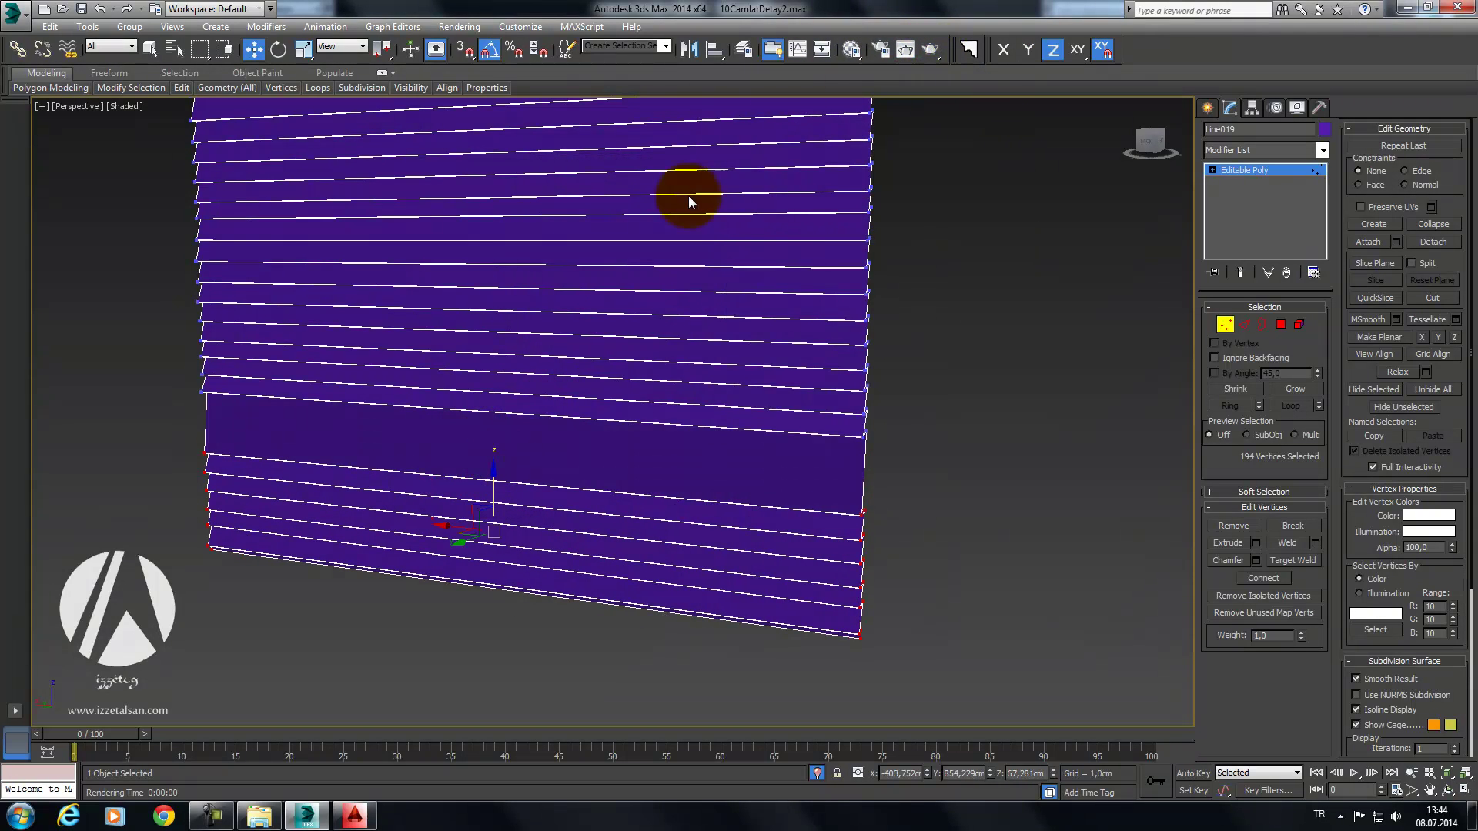
click(936, 52)
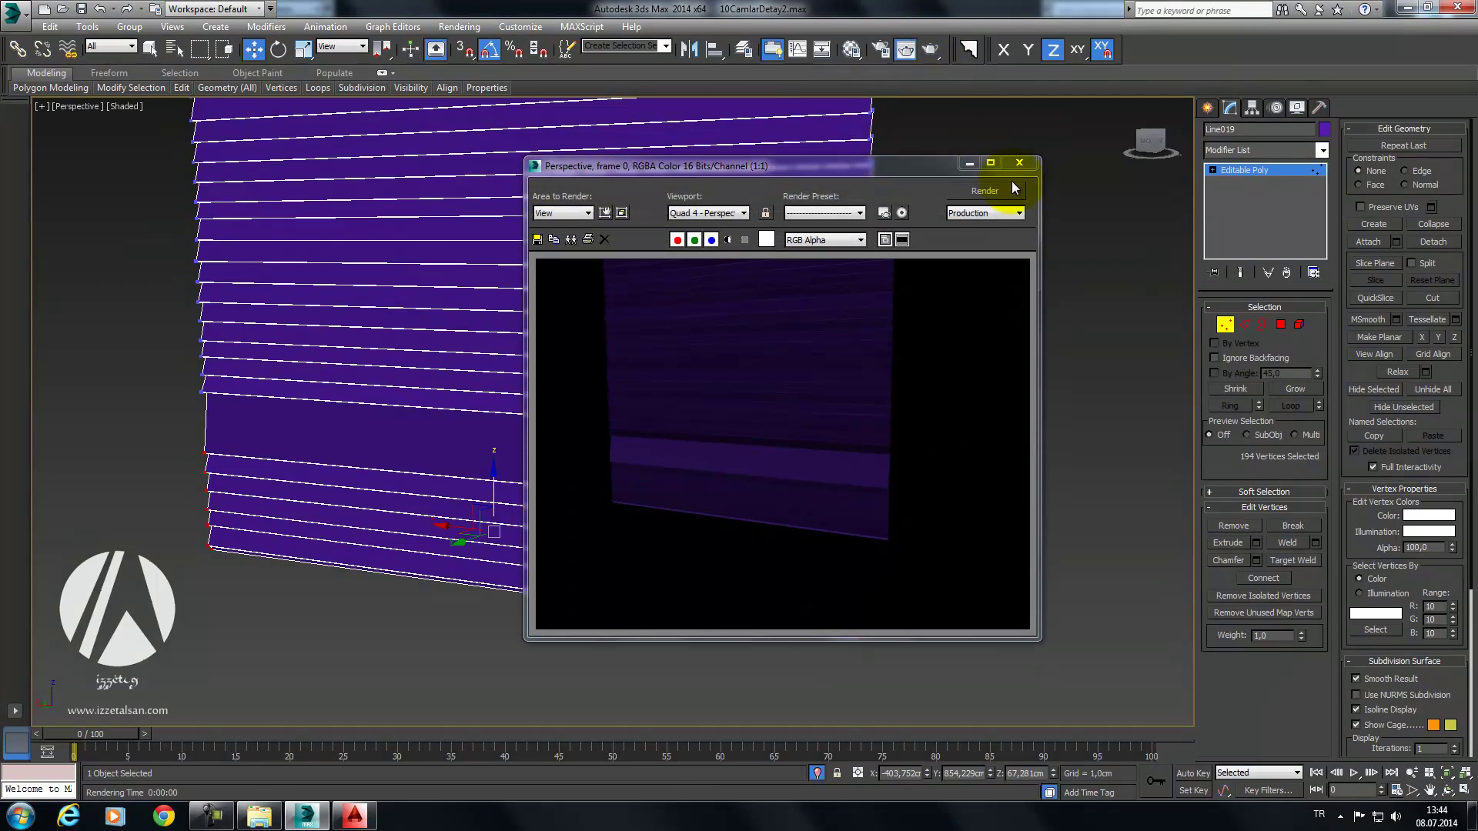
click(1020, 163)
key(ctrl+z)
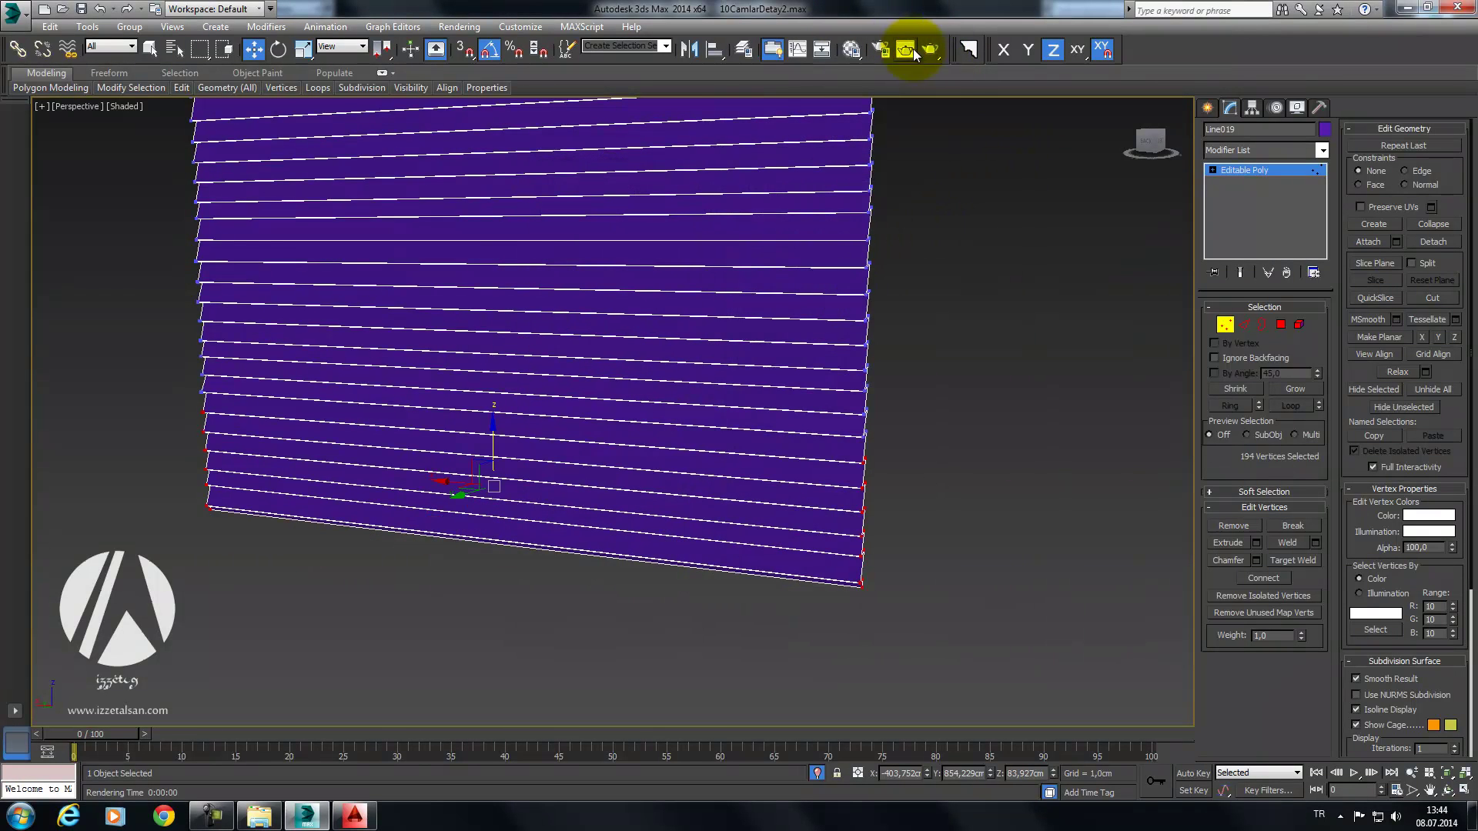
Step: Test-render the slats and box-select a few vertices at their edge
click(913, 48)
click(1007, 168)
mouse_move(947, 207)
alt+middle_down()
mouse_move(750, 331)
mouse_move(656, 427)
mouse_move(602, 409)
alt+middle_up()
scroll(602, 407, up, 5)
drag(594, 308, 562, 371)
Step: In Left view, shift the selected edge vertices slightly down
key(f)
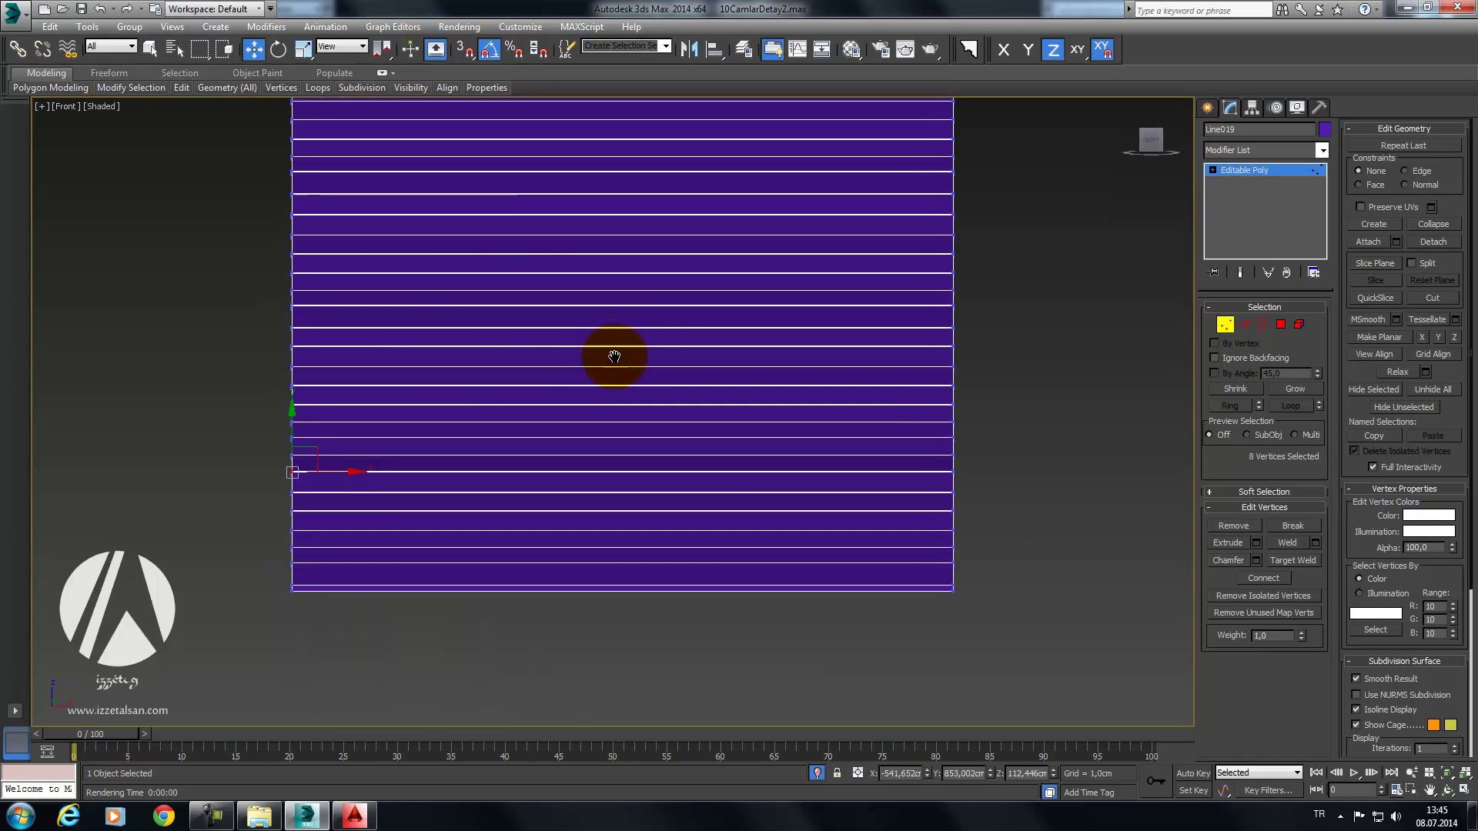
key(l)
scroll(811, 393, up, 3)
scroll(836, 345, up, 5)
scroll(773, 339, down, 3)
drag(739, 328, 733, 345)
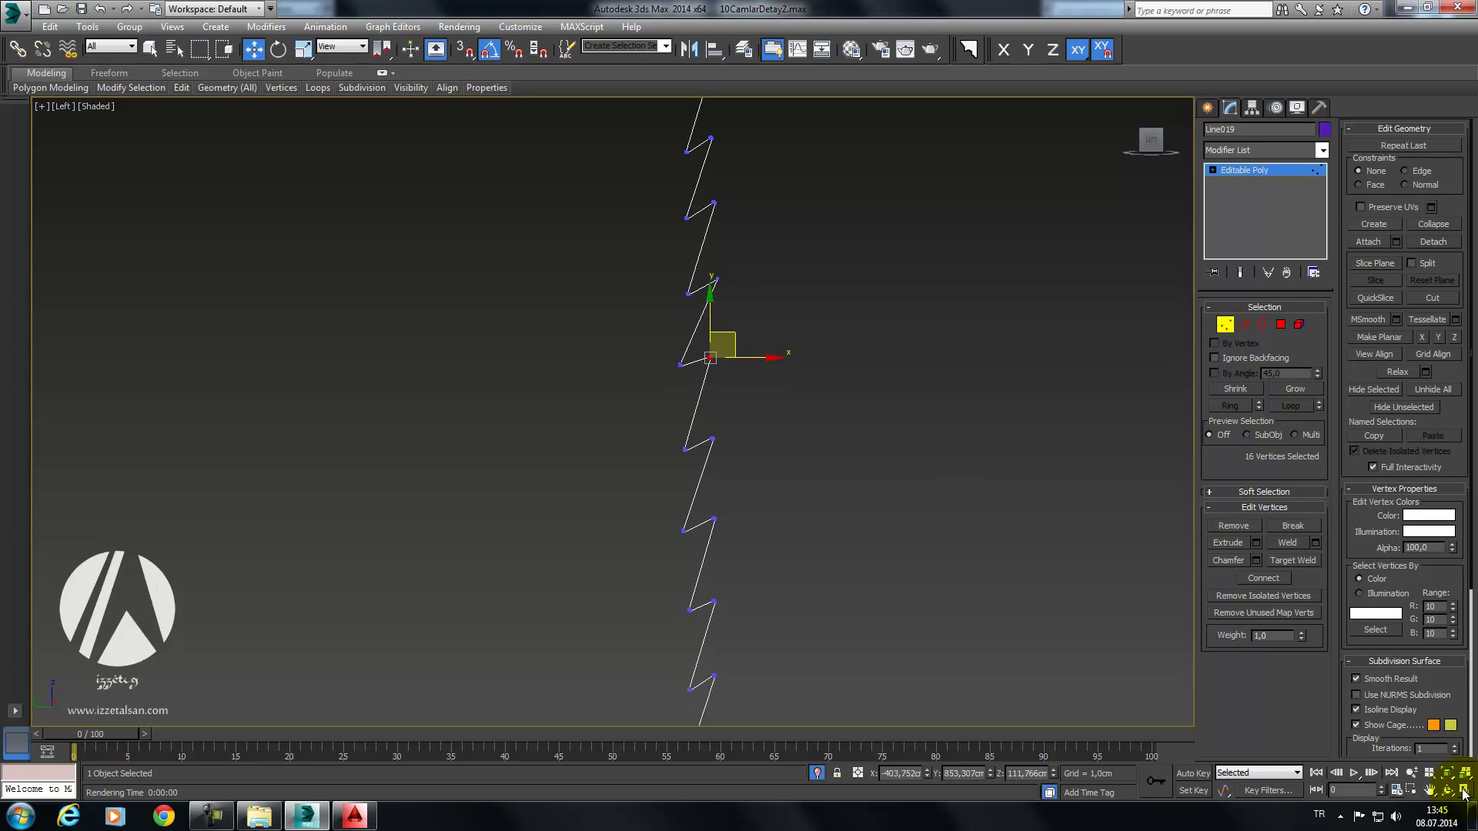
Step: Restore the four-viewport layout and render the Realistic-shaded Perspective view
click(1464, 790)
mouse_move(916, 272)
middle_down()
mouse_move(1028, 395)
mouse_move(875, 220)
mouse_move(791, 363)
mouse_move(891, 238)
mouse_move(929, 309)
mouse_move(703, 303)
mouse_move(967, 257)
mouse_move(927, 98)
middle_up()
key(F3)
click(905, 49)
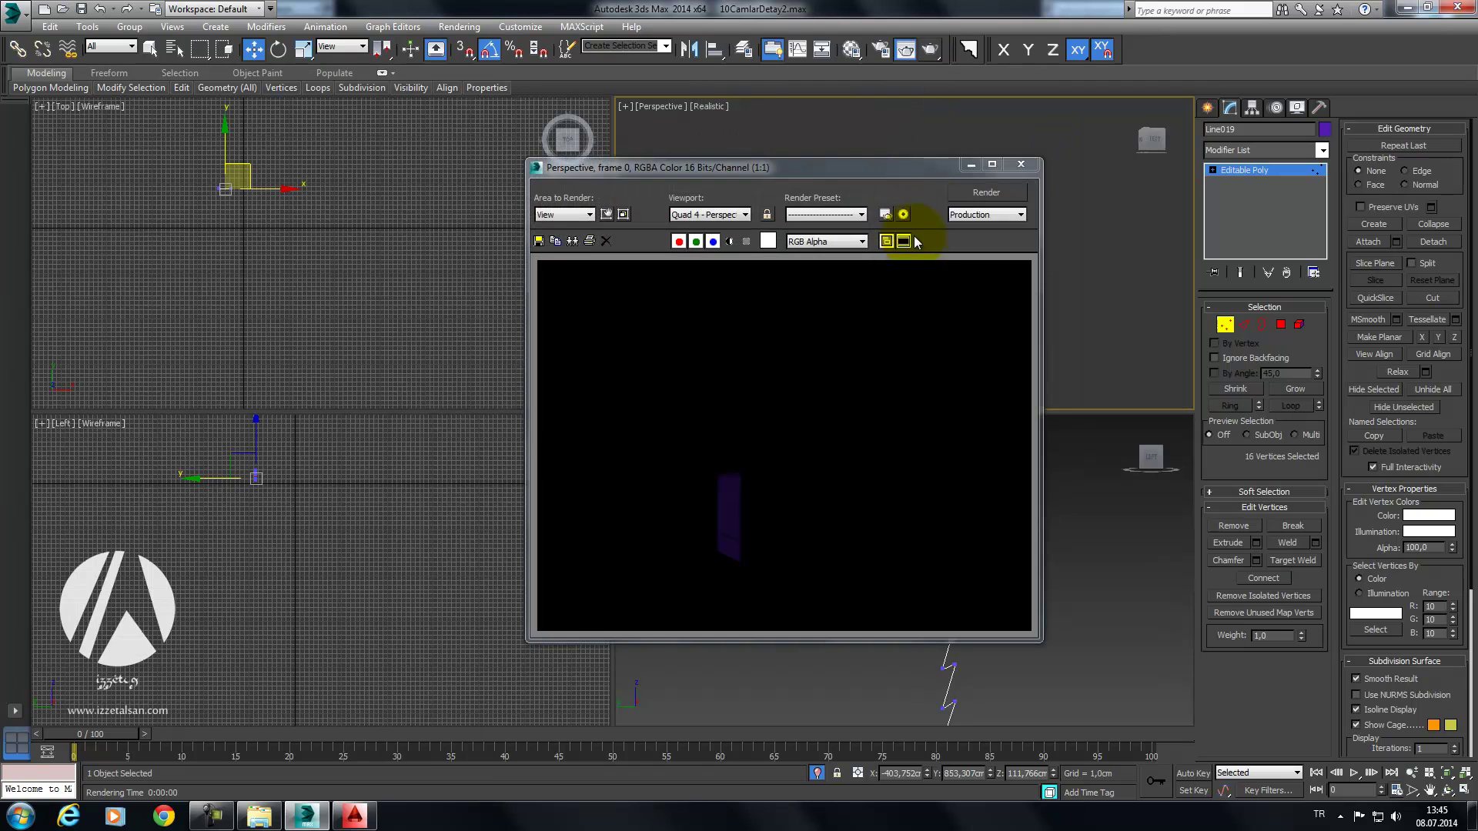
Step: Orbit the Perspective view around the shutter slats and test-render it twice
click(1011, 169)
mouse_move(775, 306)
alt+middle_down()
mouse_move(947, 174)
mouse_move(897, 251)
mouse_move(908, 281)
alt+middle_up()
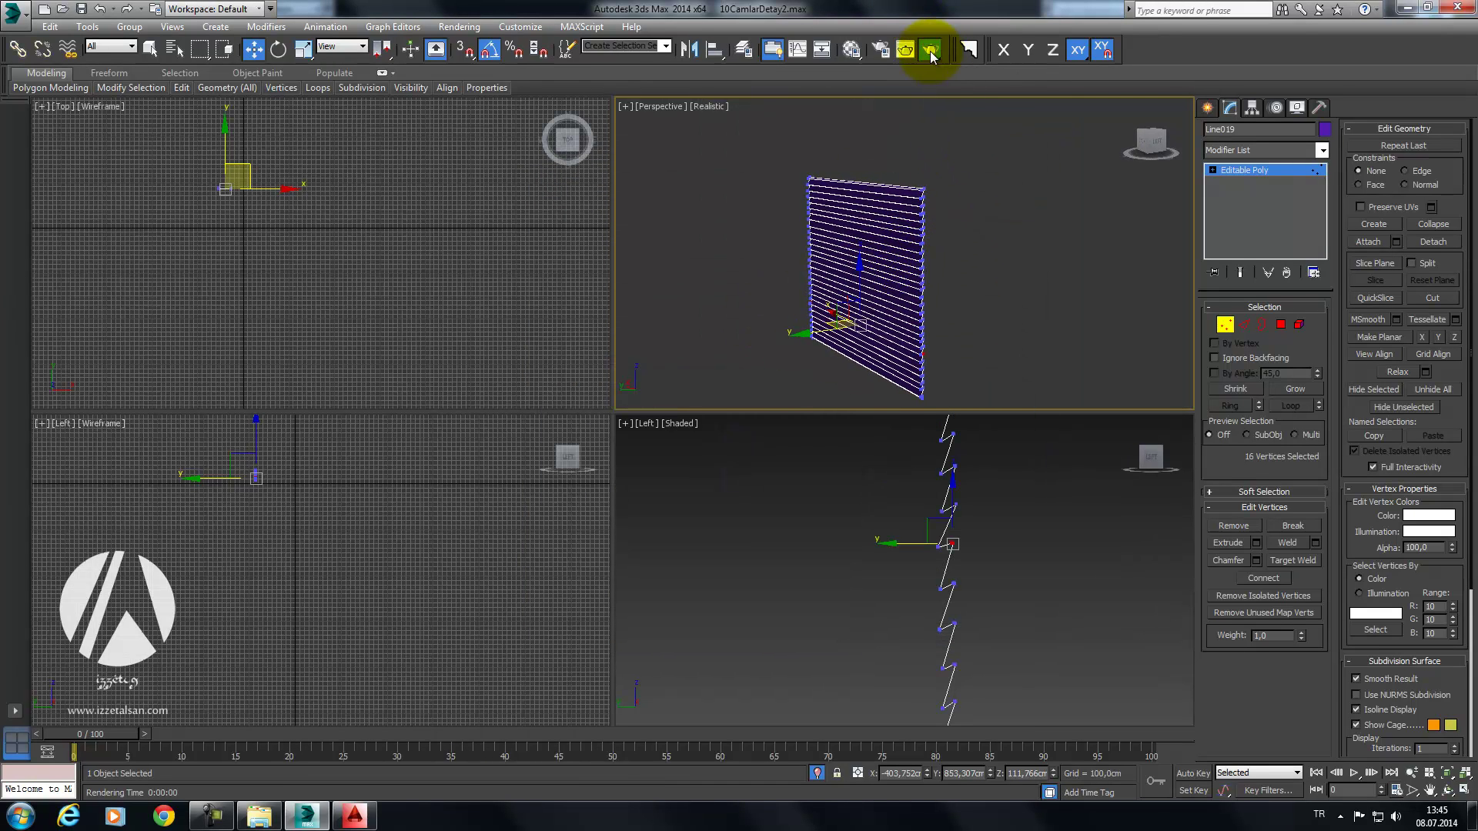
click(930, 51)
click(1029, 165)
mouse_move(859, 339)
alt+middle_down()
mouse_move(867, 353)
mouse_move(901, 181)
alt+middle_up()
click(930, 49)
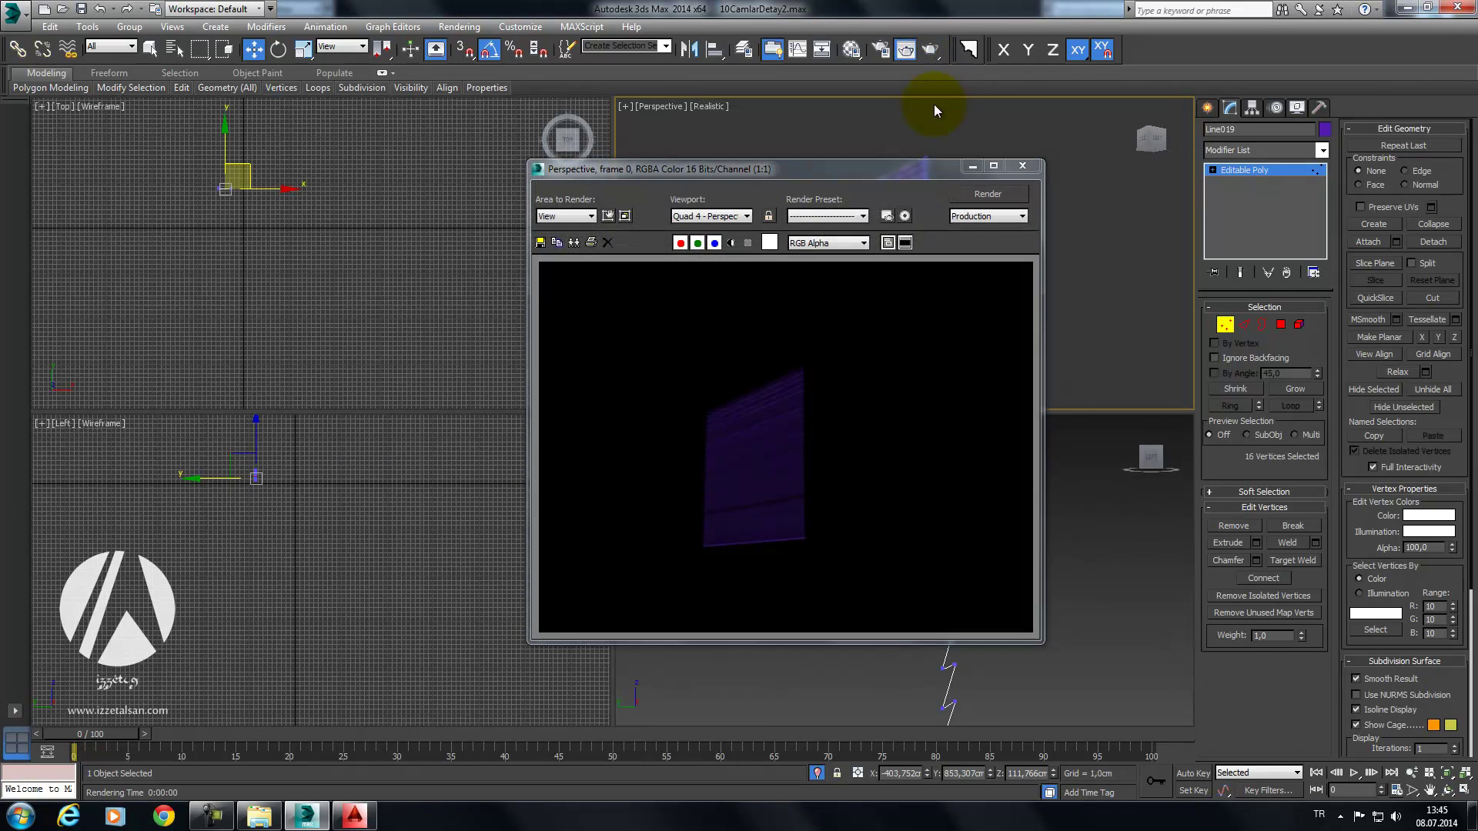
click(1028, 167)
Step: Test-render the side view, then the Perspective view again
right_click(1010, 451)
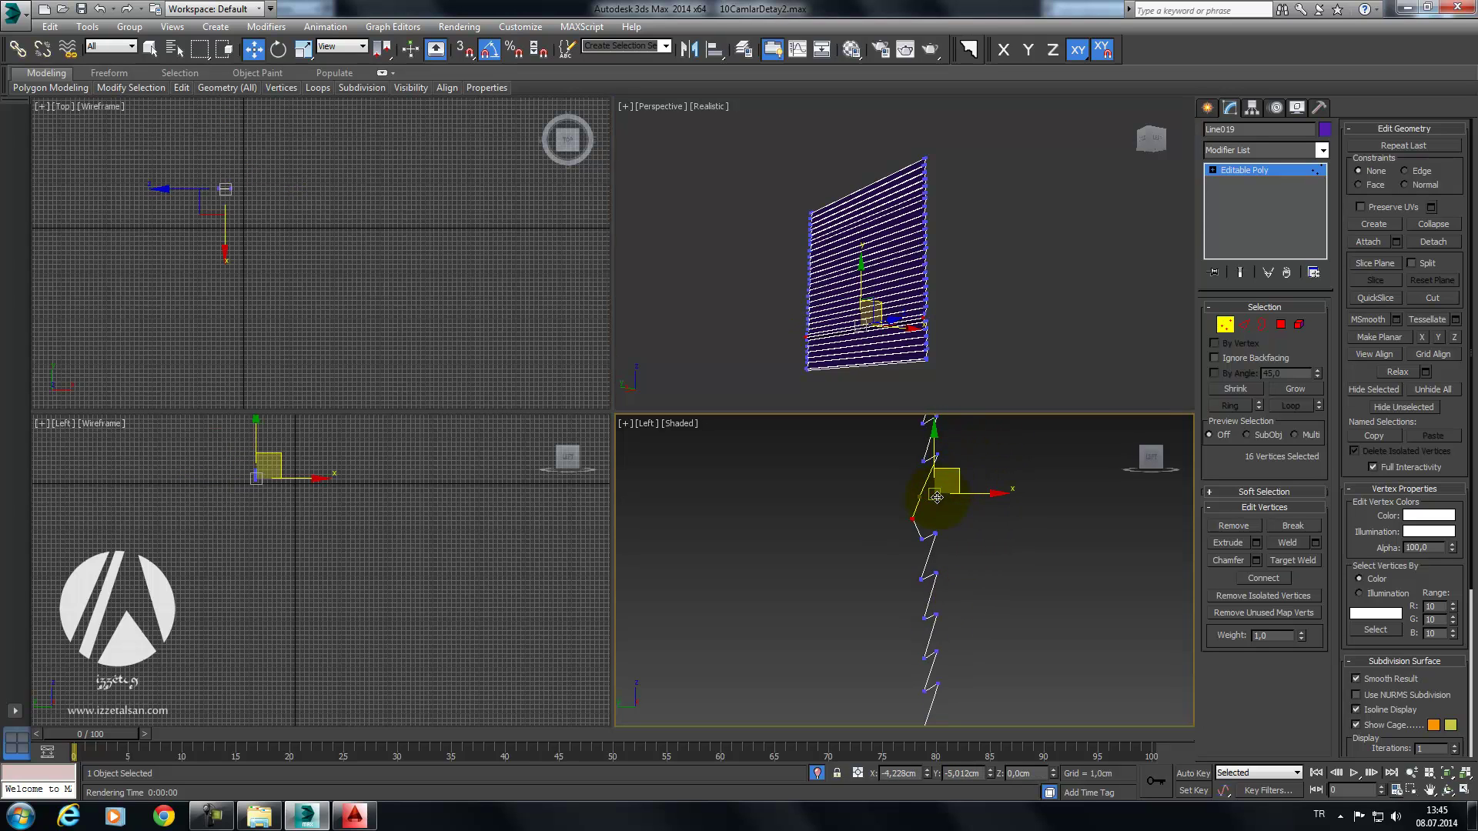
click(929, 47)
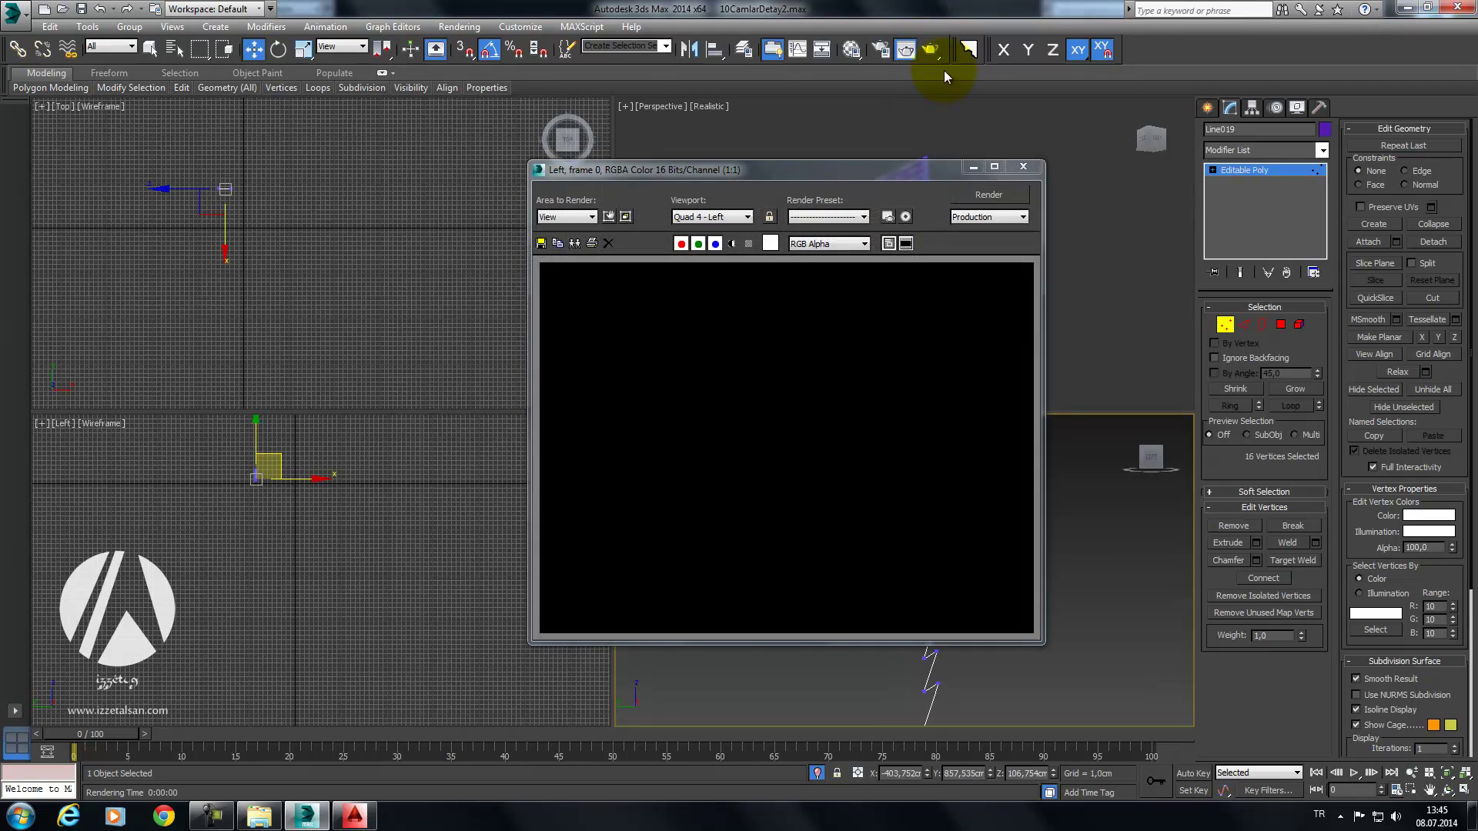
click(1022, 169)
click(973, 117)
click(929, 47)
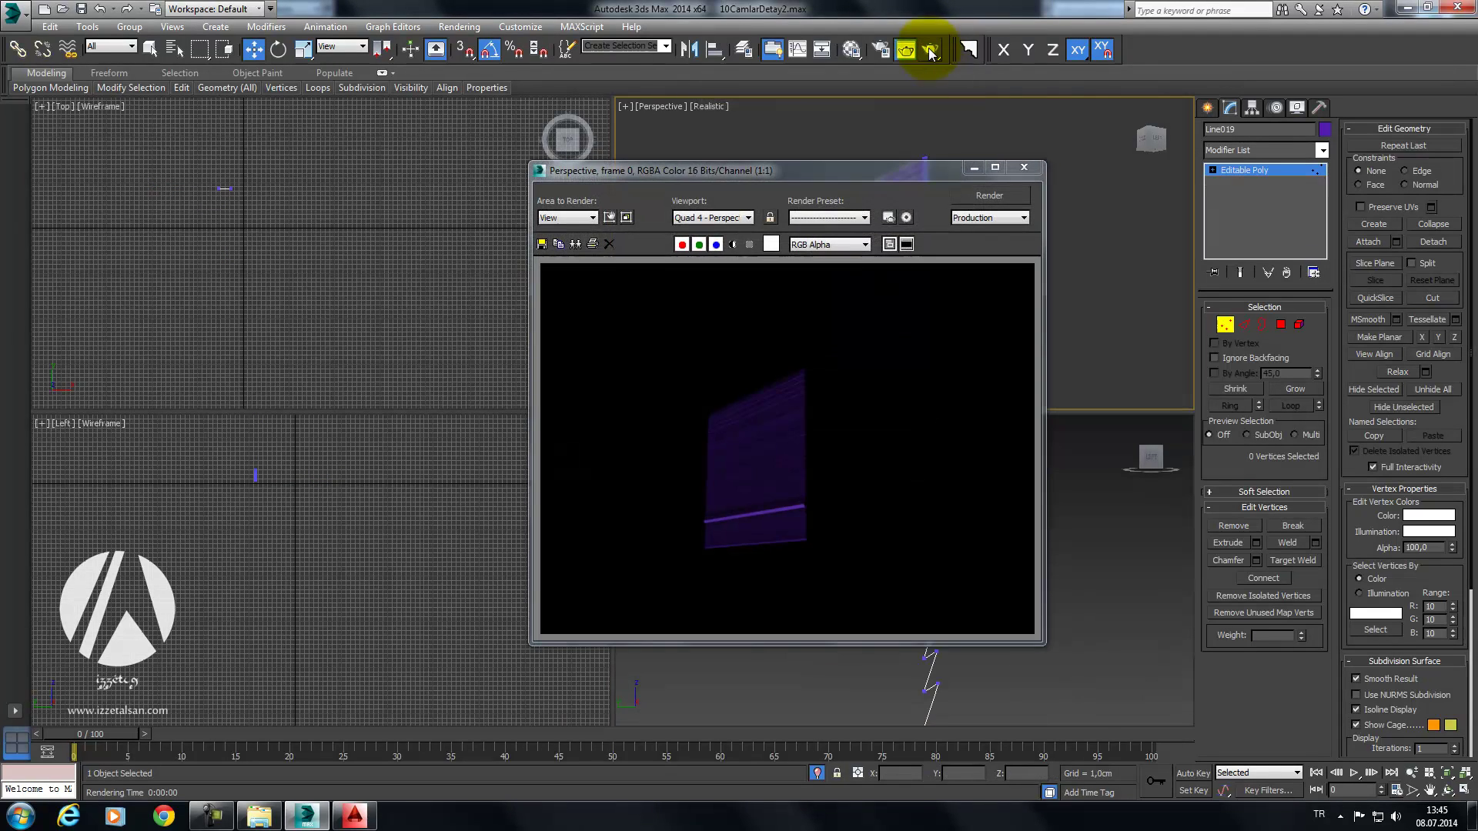
click(1022, 170)
Step: Restore the vertex selection, extend it to 32 vertices, then clear it and re-render
click(1055, 562)
key(ctrl+z)
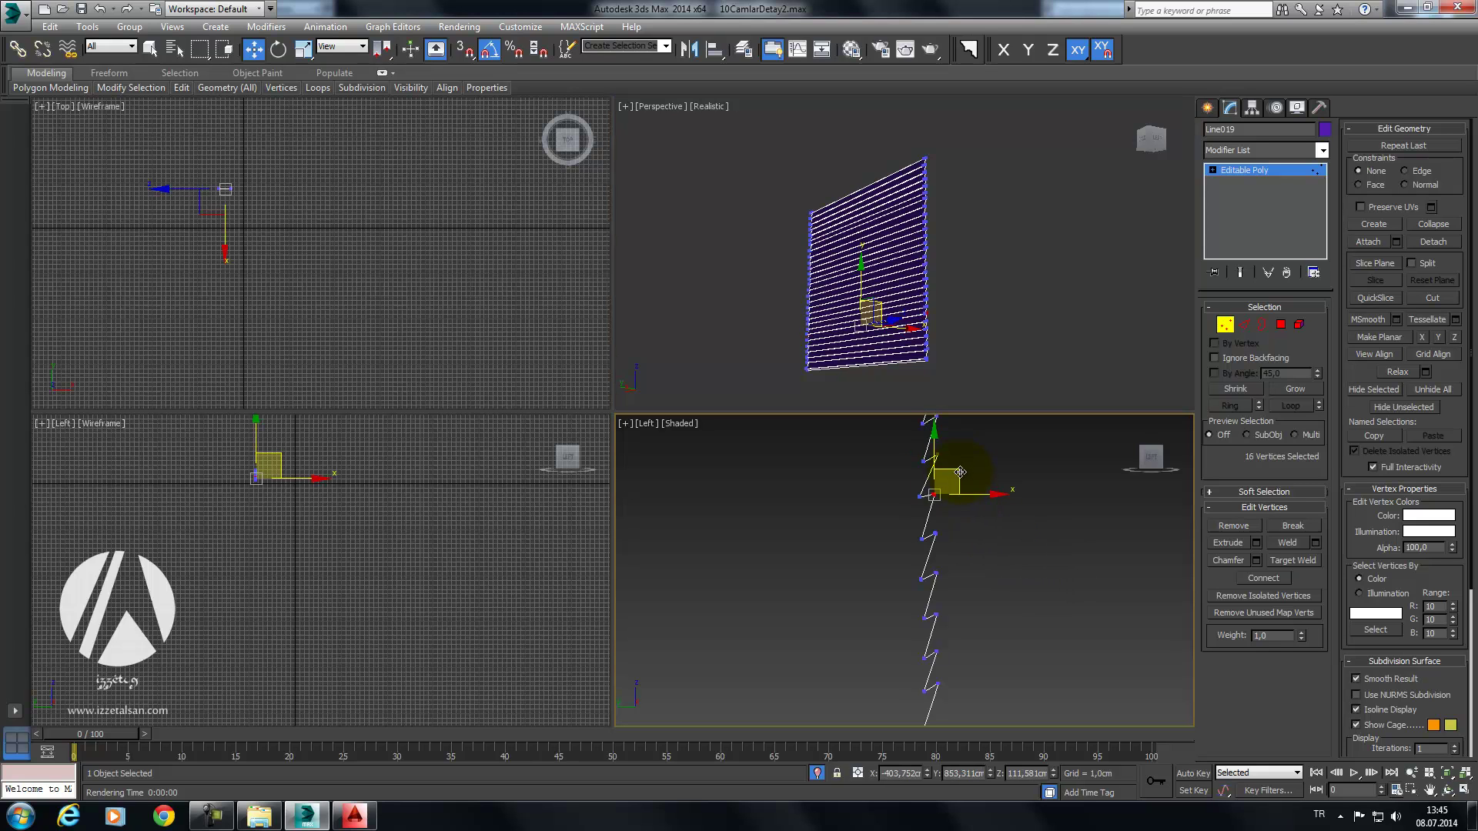
shift+drag(954, 489, 951, 482)
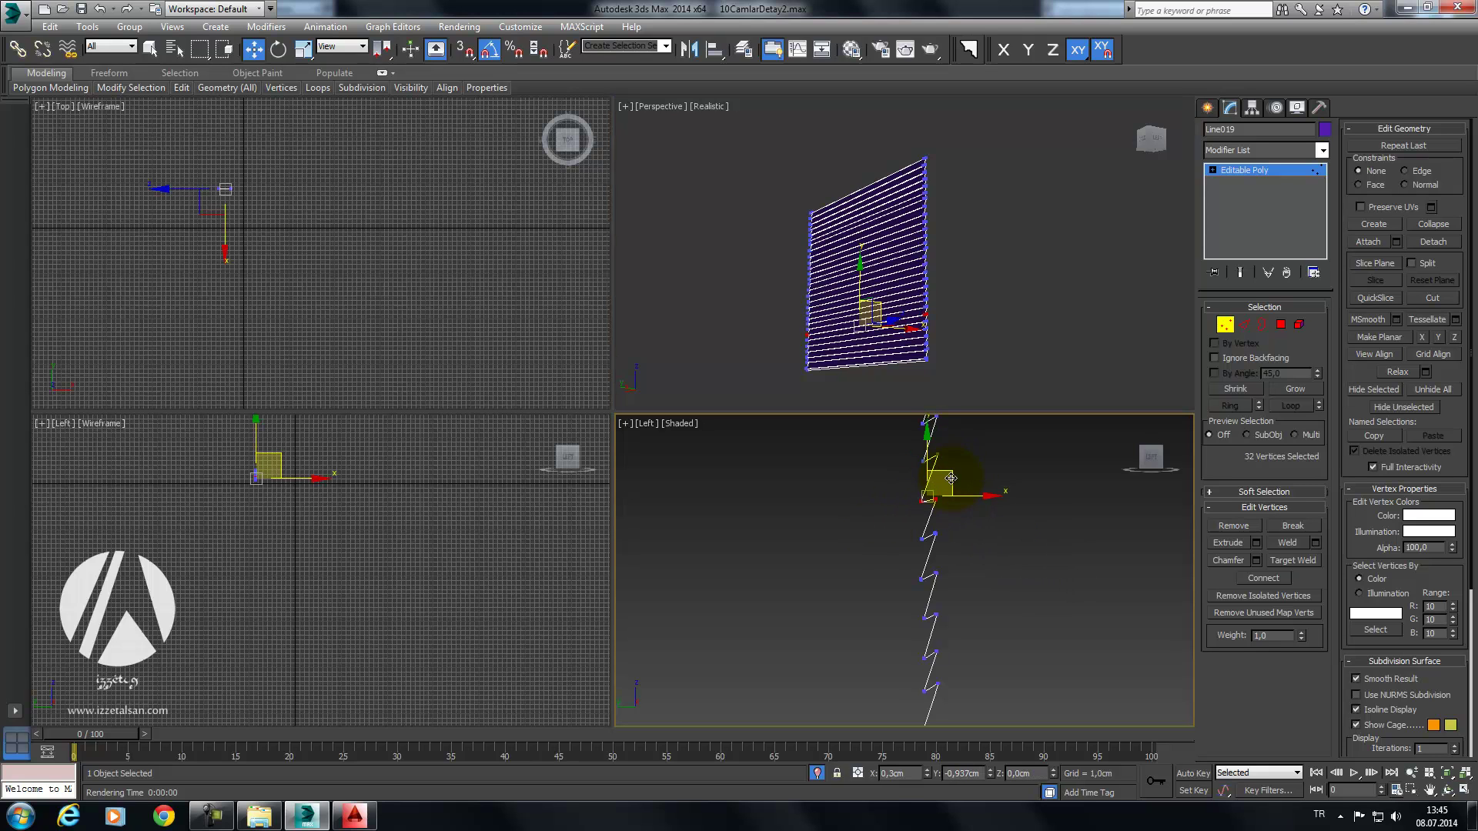
click(981, 105)
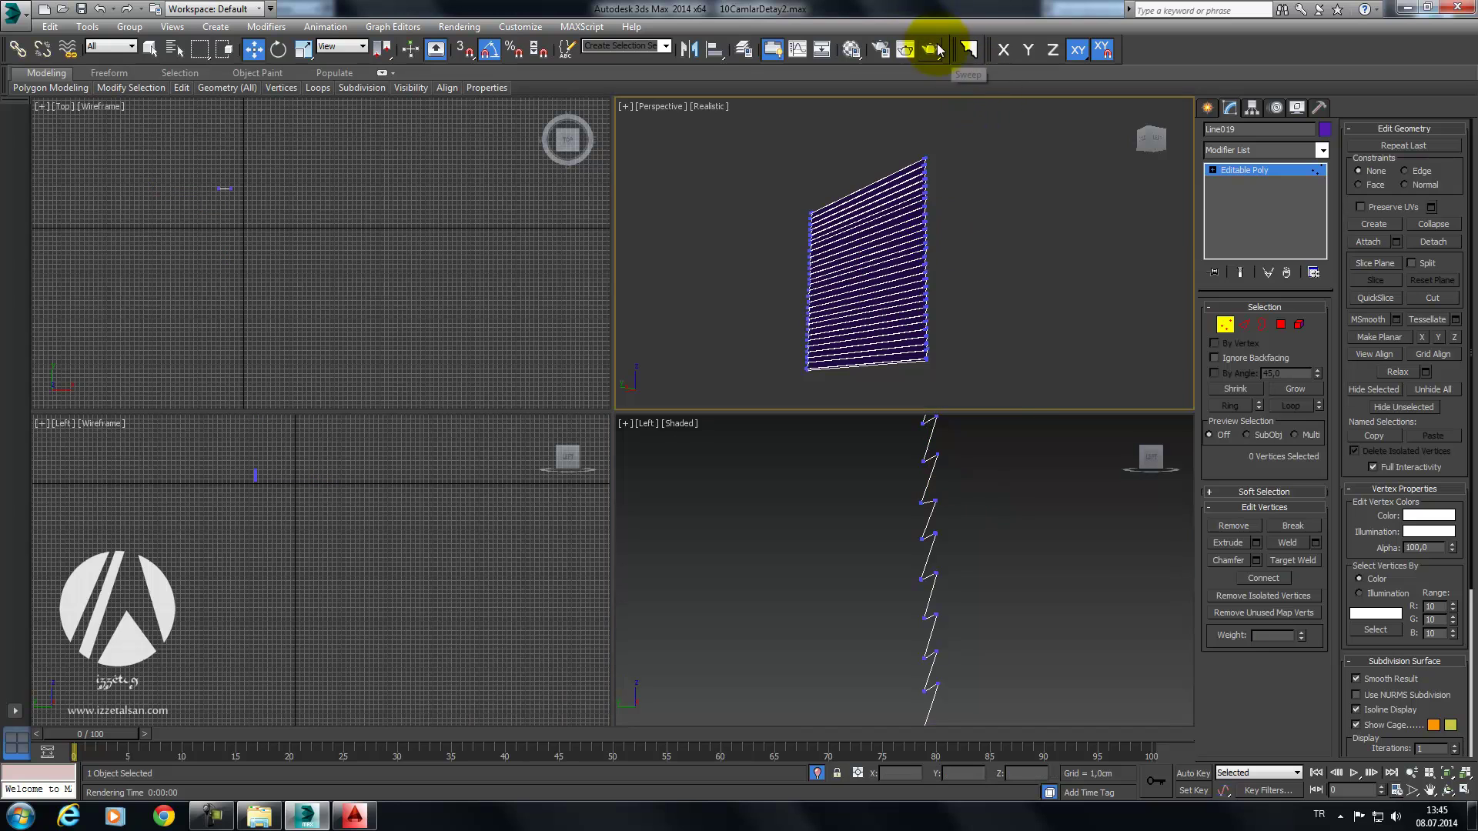
click(933, 50)
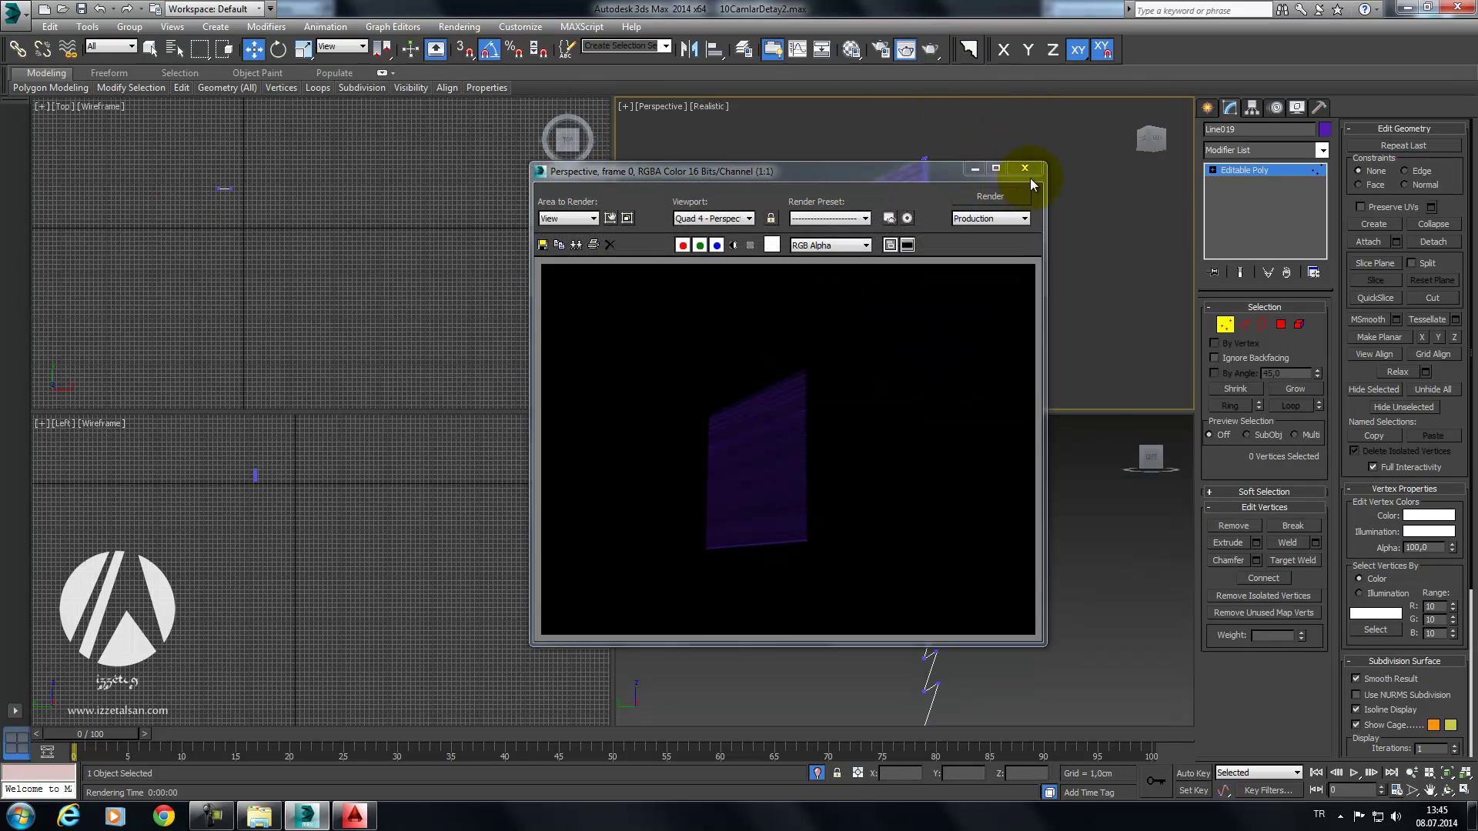
click(1030, 178)
Step: Exit vertex editing, deselect the shutter and maximize the Perspective view
click(1224, 324)
click(1038, 261)
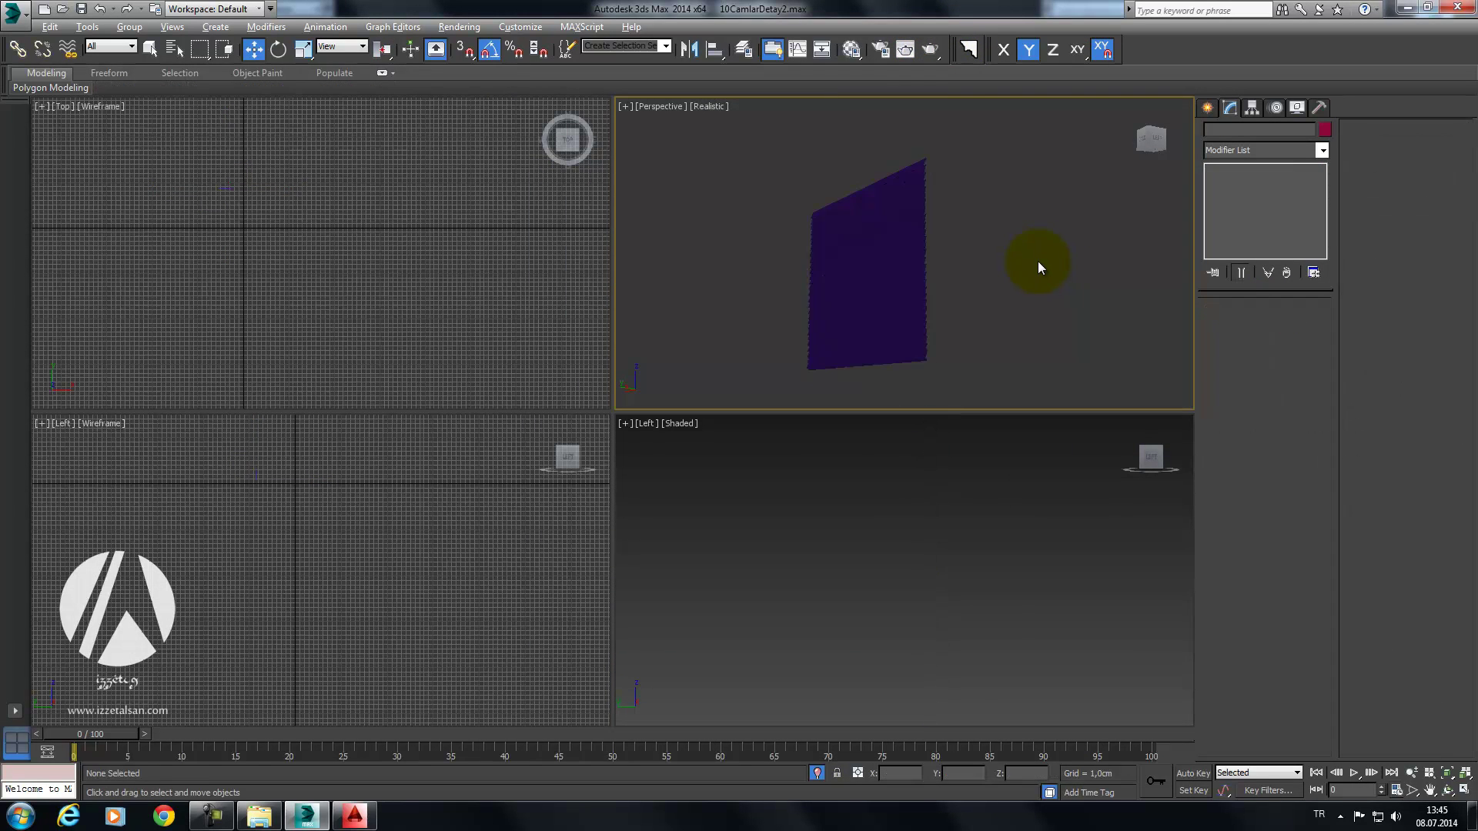
key(alt+w)
alt+middle_drag(852, 316, 391, 662)
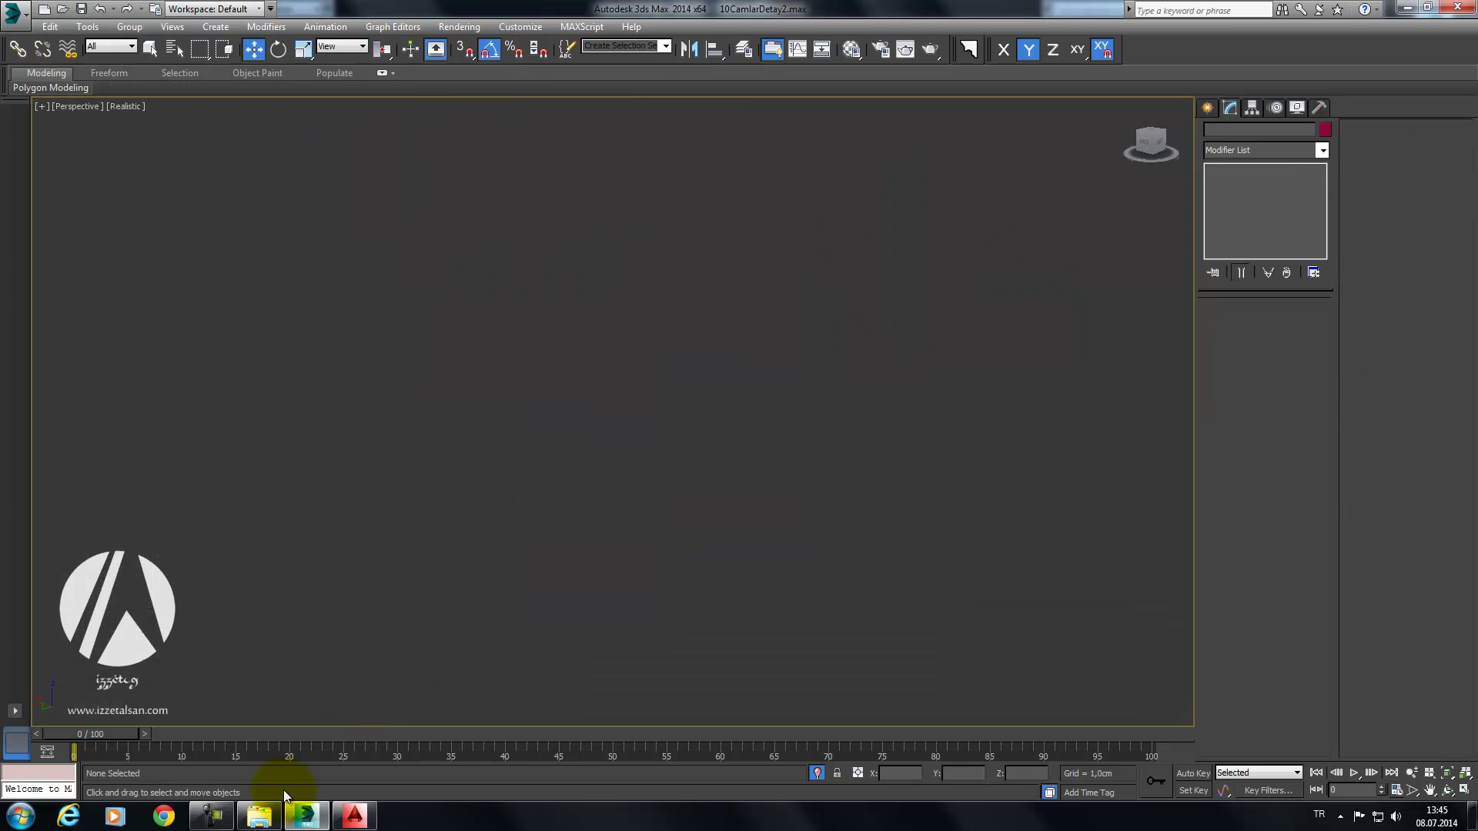
Step: Show the desktop and open the course folder's Ref folder of house photos
click(1472, 824)
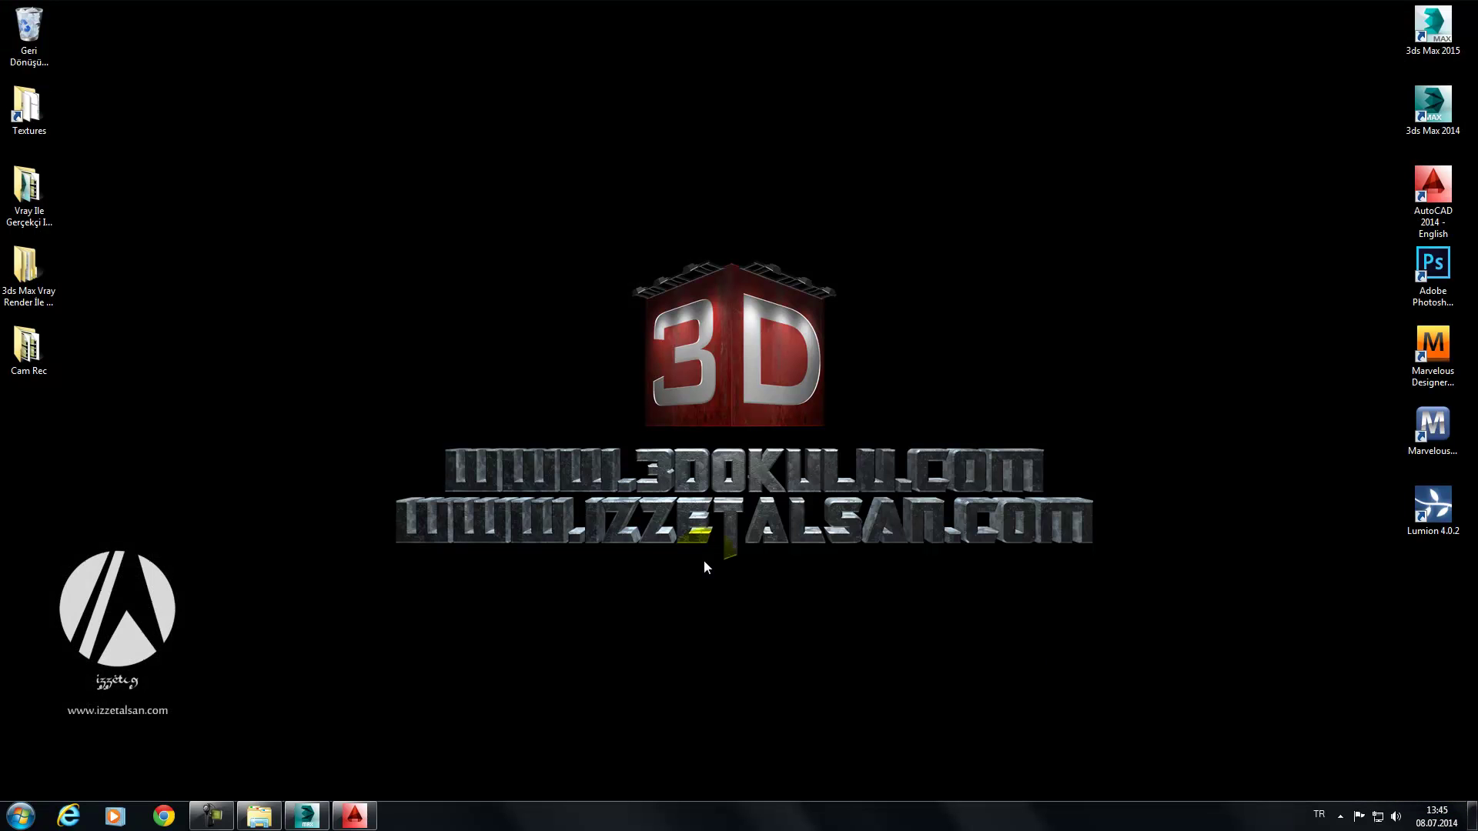
double_click(30, 271)
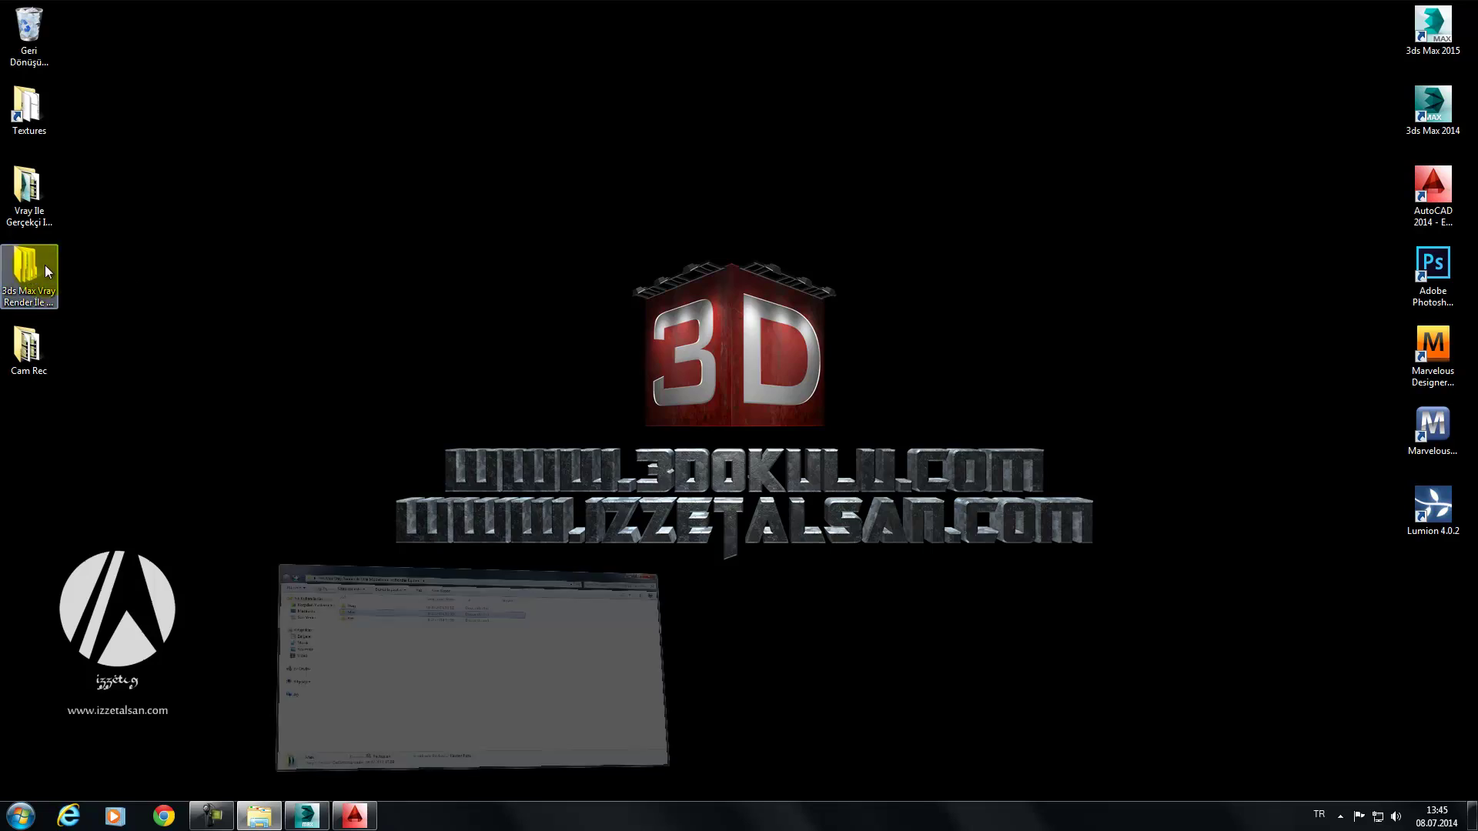
double_click(499, 352)
Step: Open photo 46 and page forward to country-home40, zooming in on some photos
double_click(499, 327)
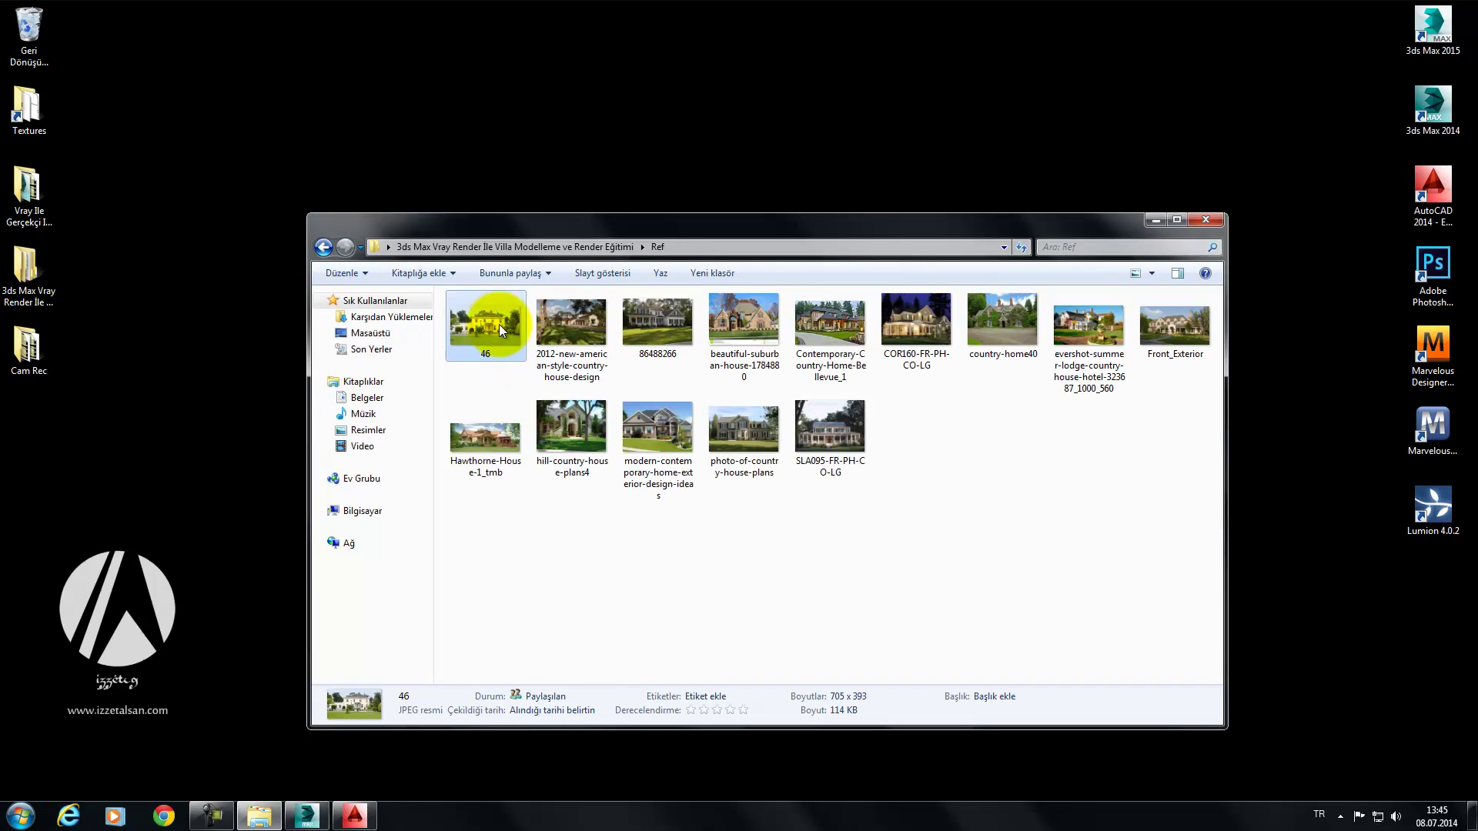
key(Right)
scroll(801, 427, up, 2)
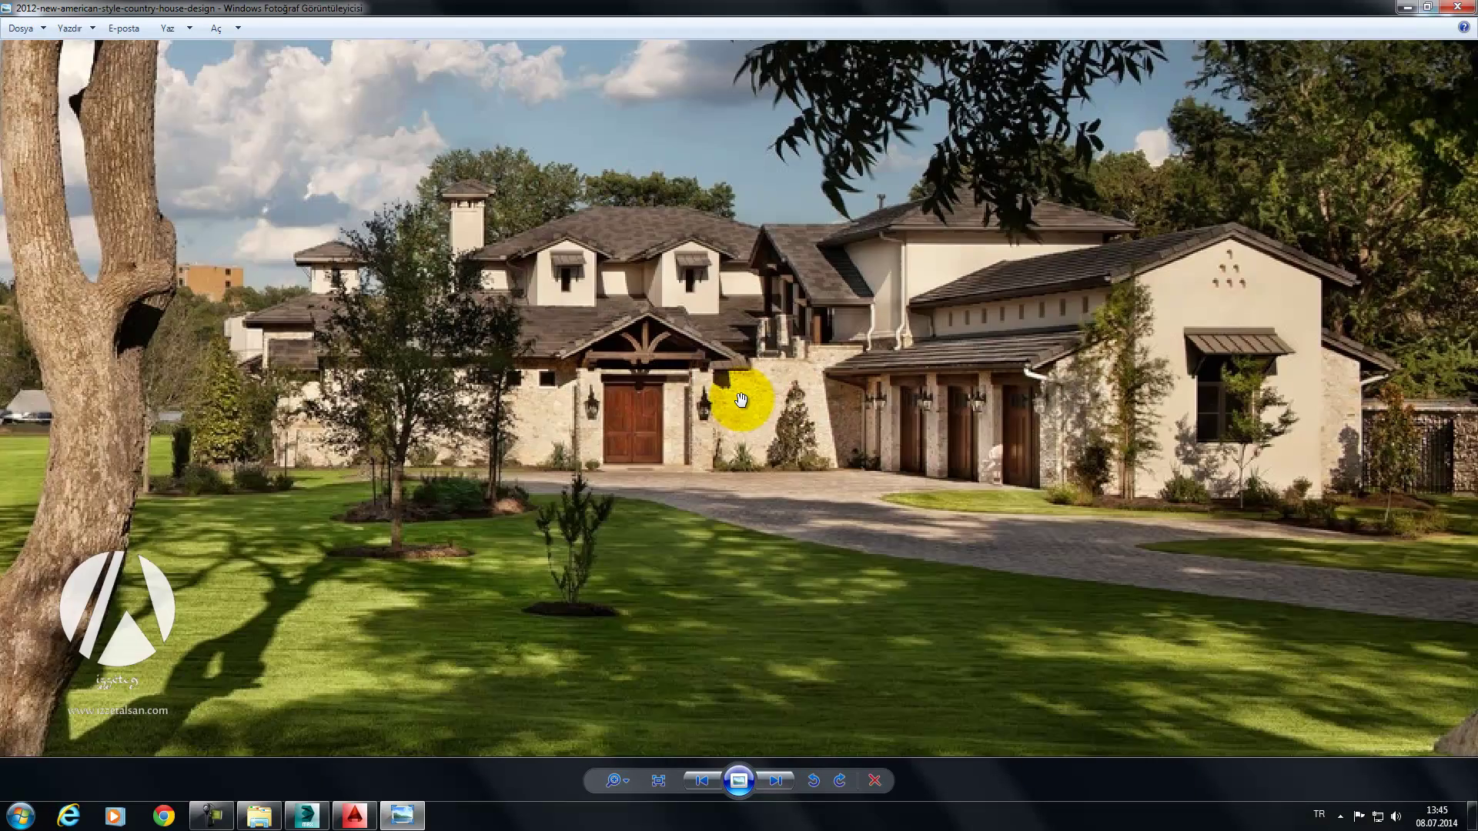
scroll(802, 427, up, 2)
key(Right)
scroll(696, 428, up, 2)
scroll(778, 428, down, 2)
key(Right)
scroll(837, 462, up, 2)
key(Right)
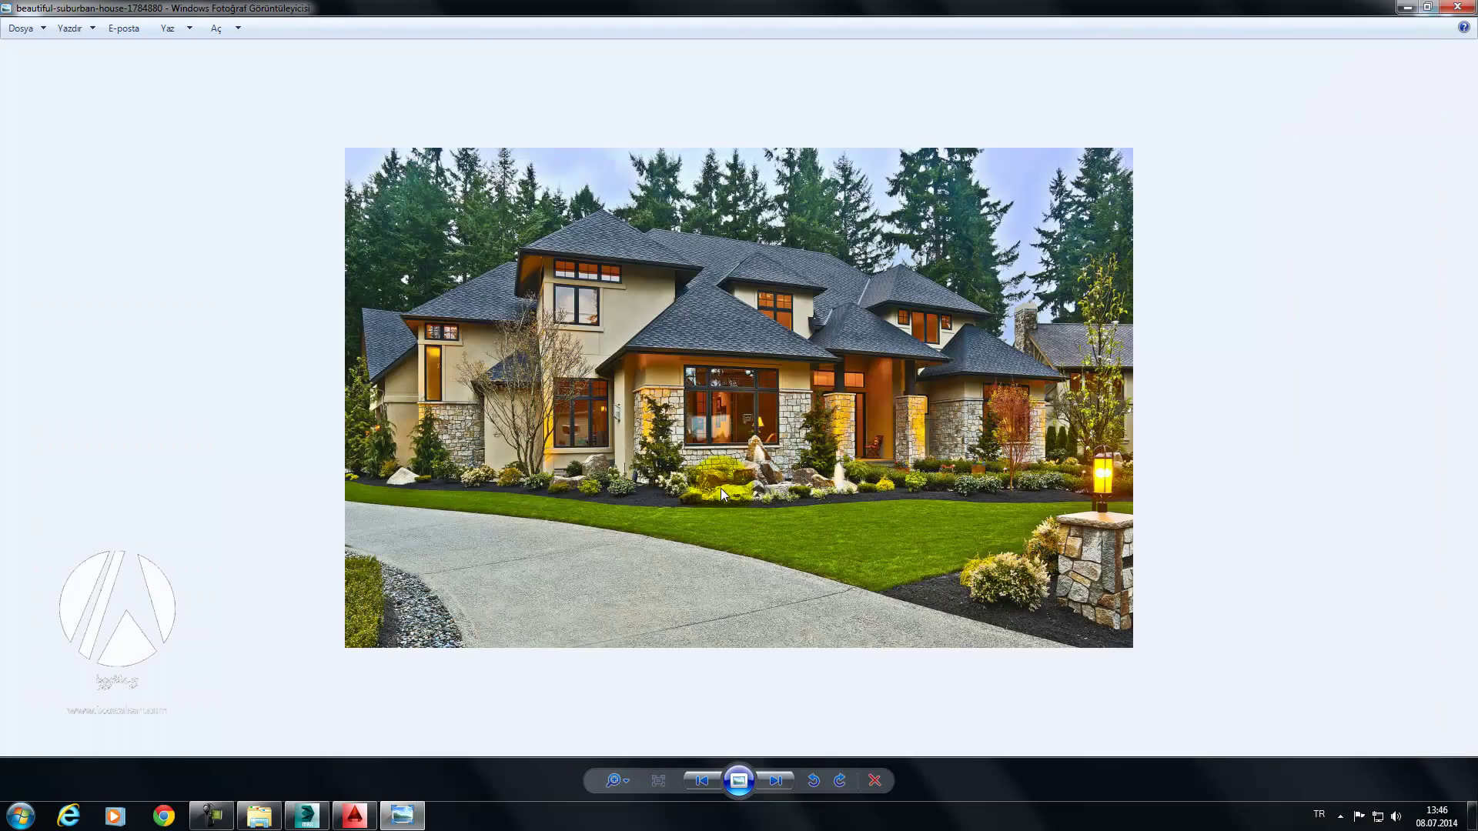
key(Right)
key(Right)
key(Right)
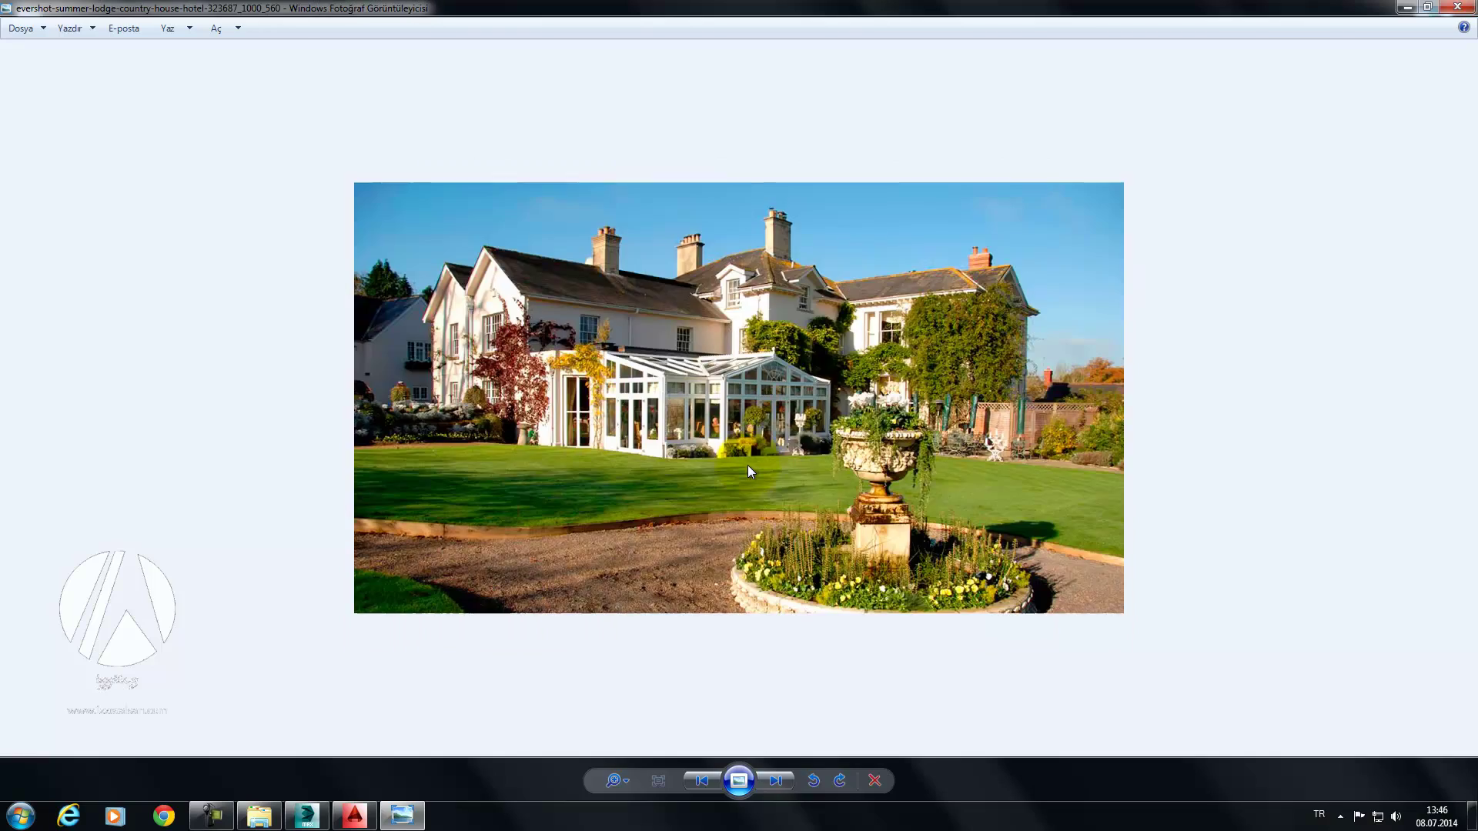
Step: Keep paging from Hawthorne-House-1_tmb past Contemporary-Country-Home-Bellevue_1, zooming in along the way
key(Right)
key(Right)
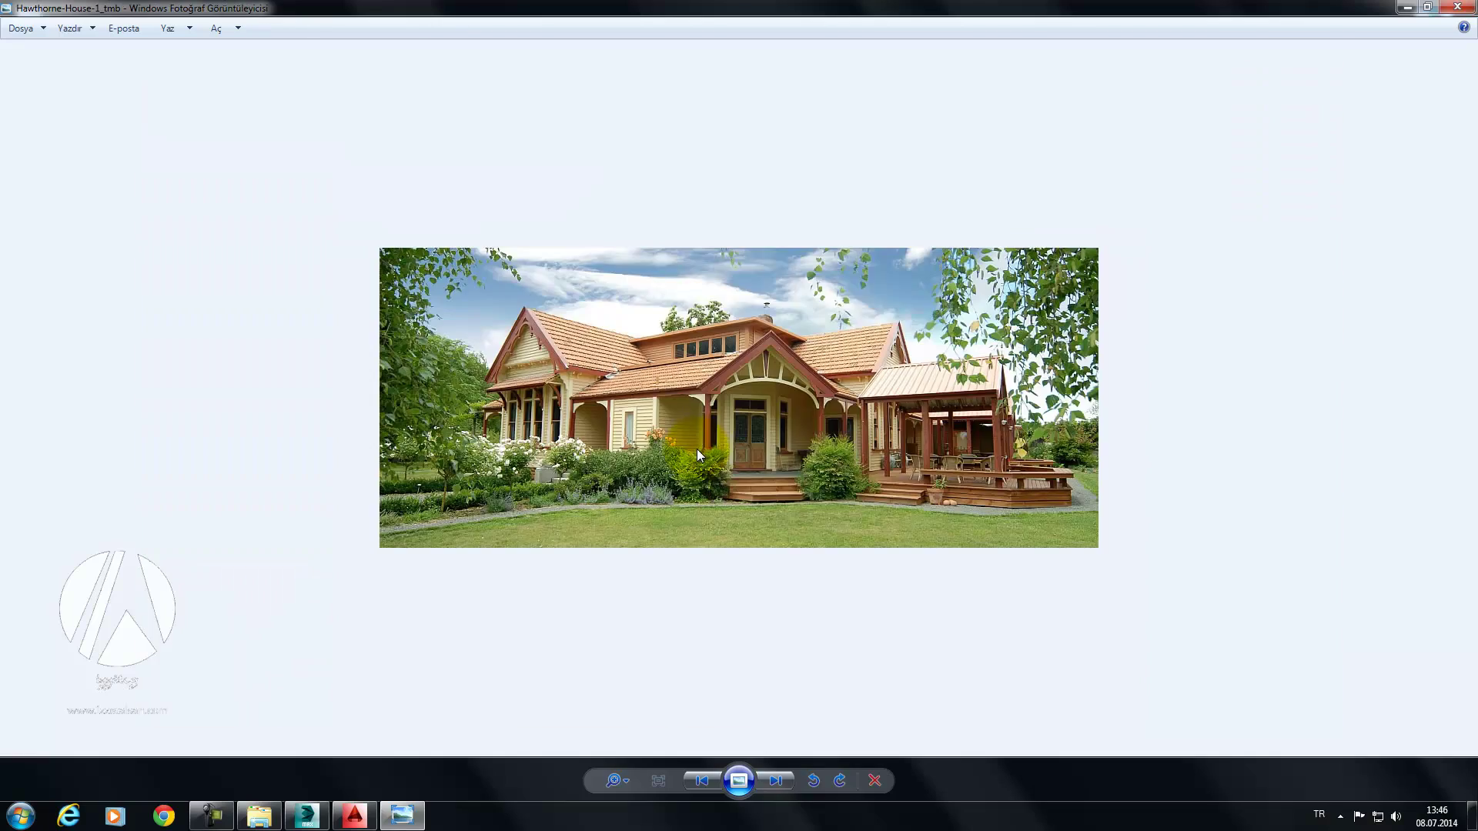
key(Right)
key(Right)
key(Right)
key(Right)
key(Left)
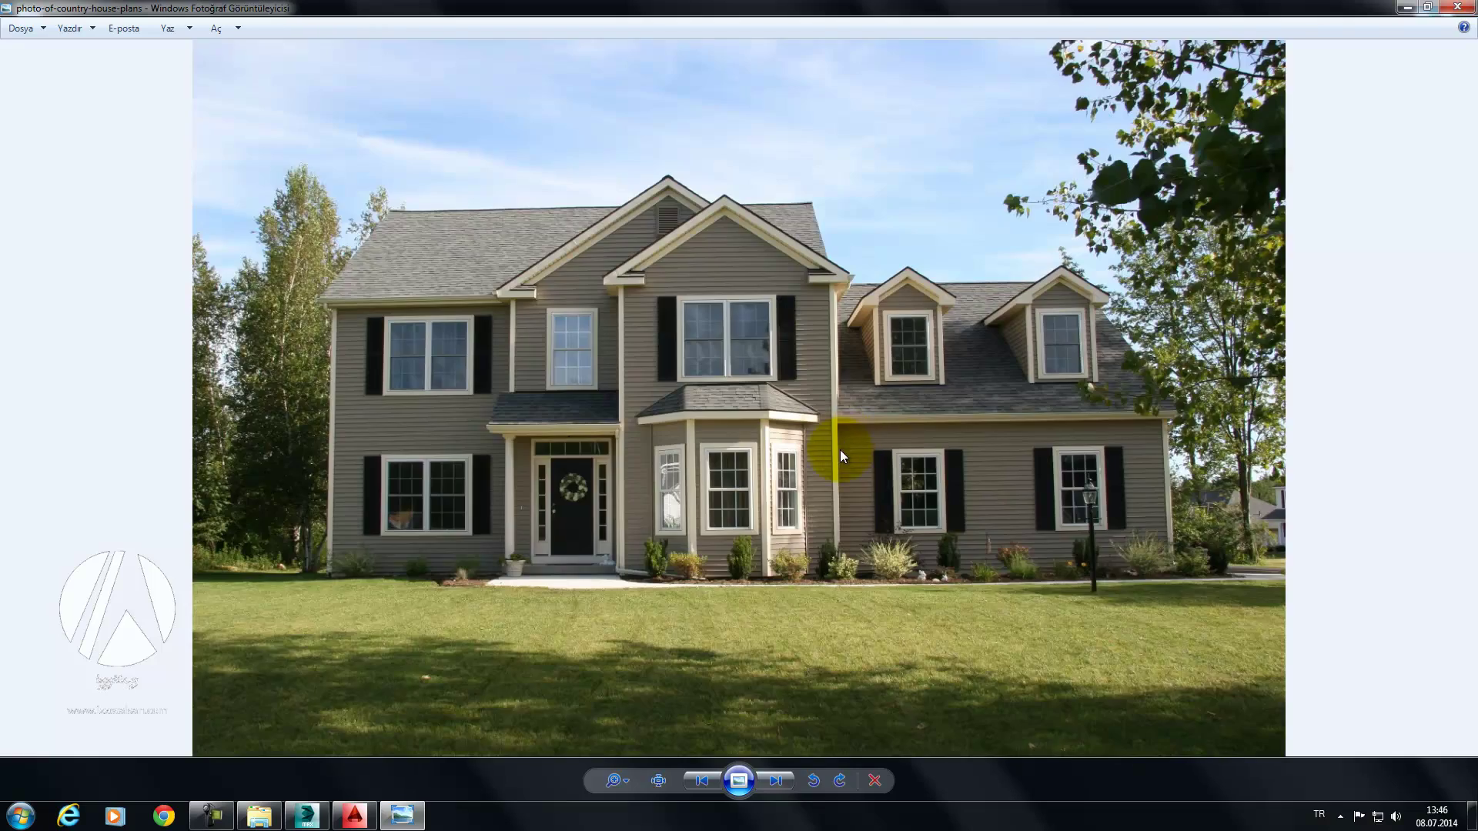
scroll(839, 449, up, 2)
key(Right)
key(Right)
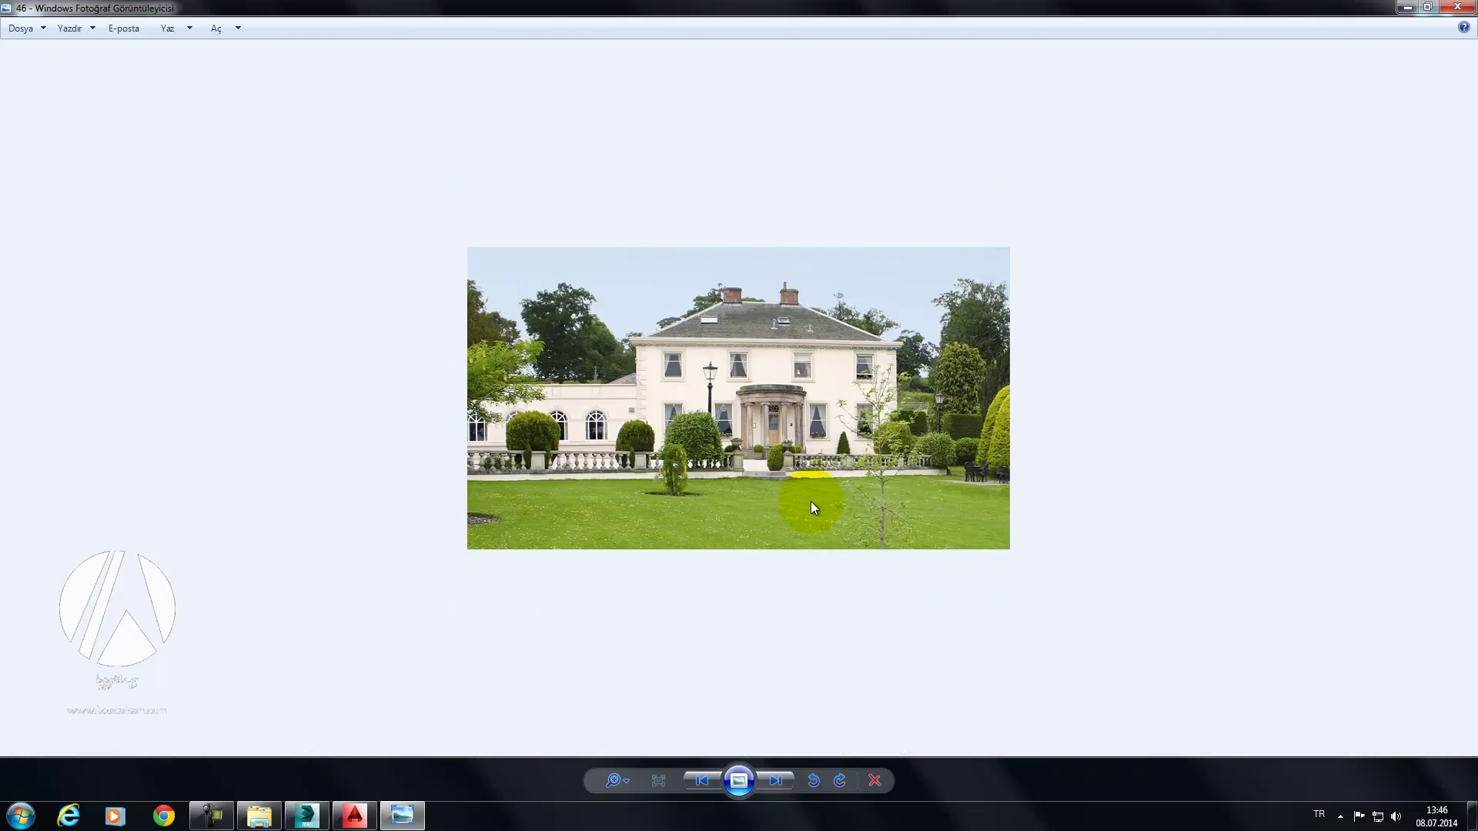
key(Right)
scroll(811, 501, up, 1)
scroll(810, 500, up, 1)
scroll(808, 501, up, 1)
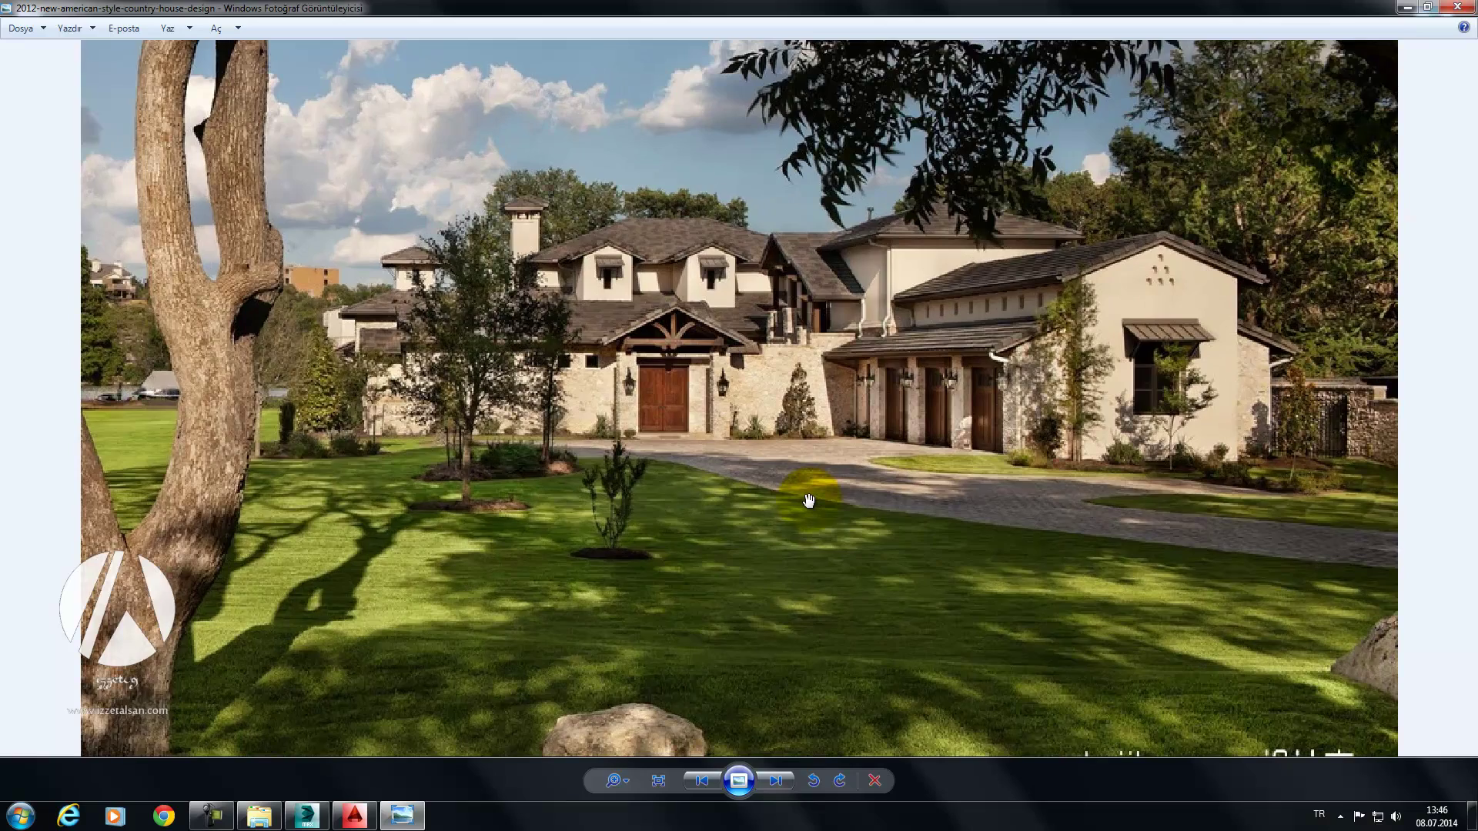
key(Right)
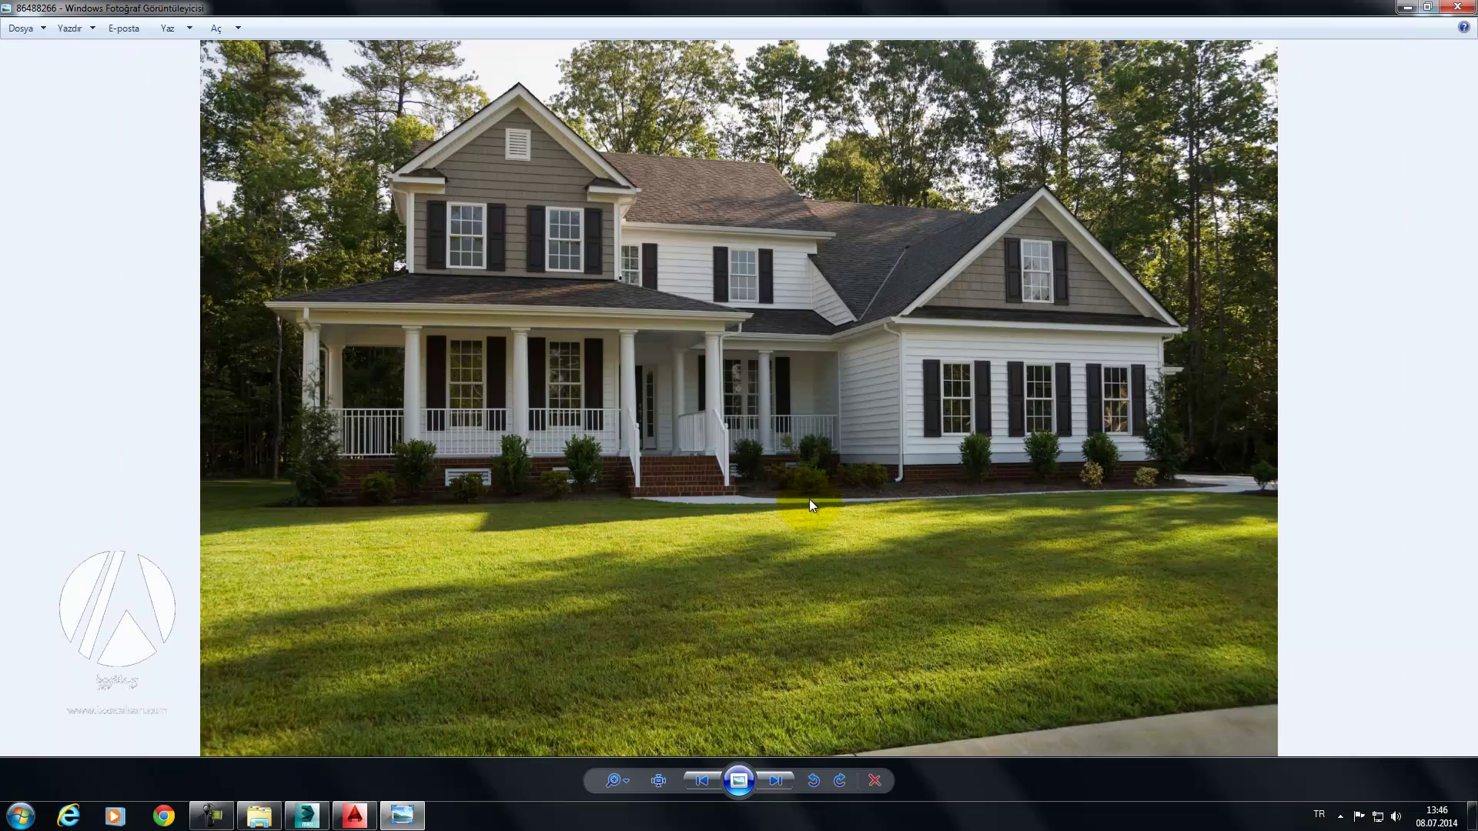
key(Right)
key(Right)
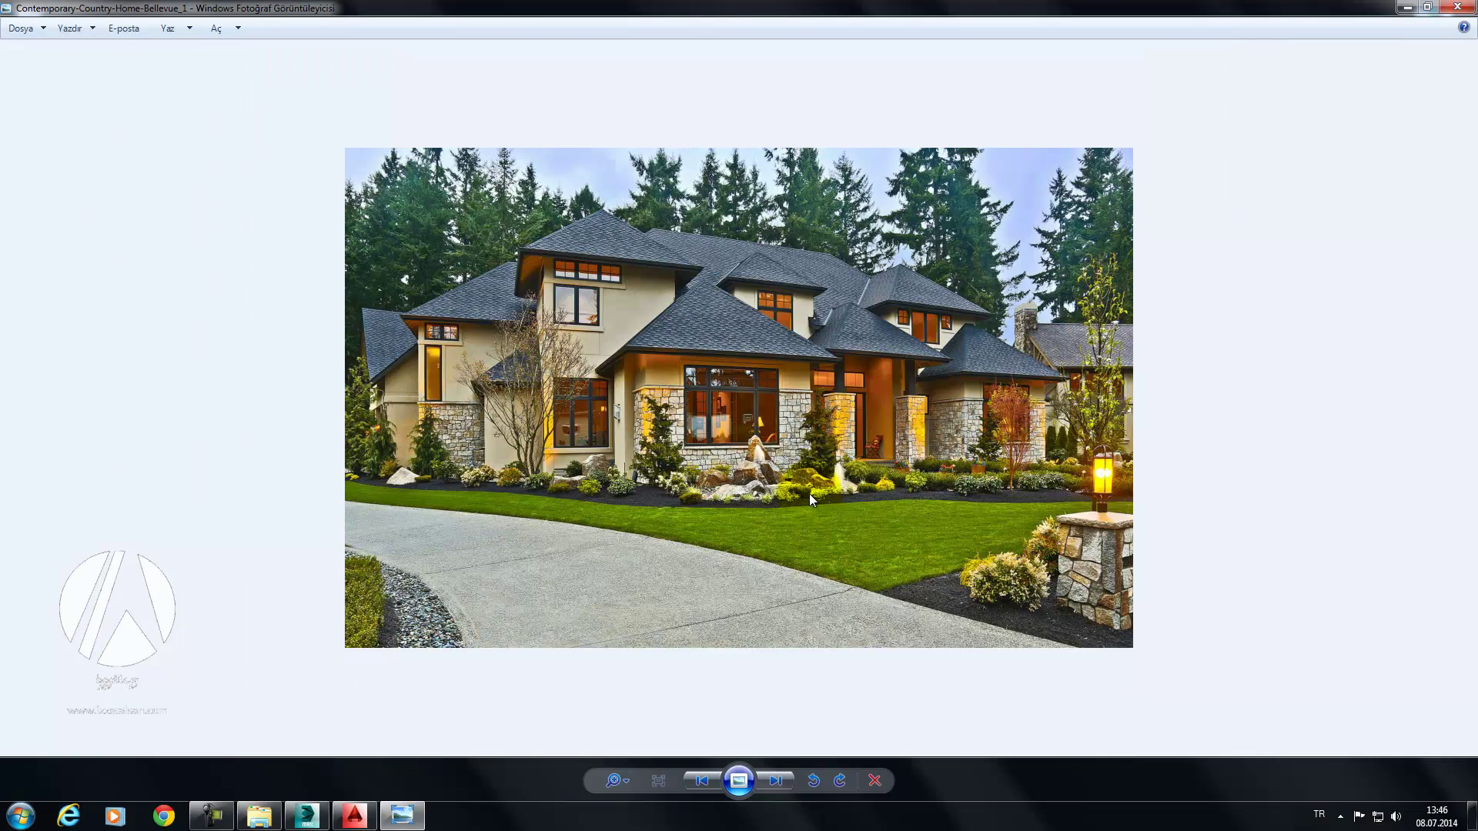
key(Right)
key(Right)
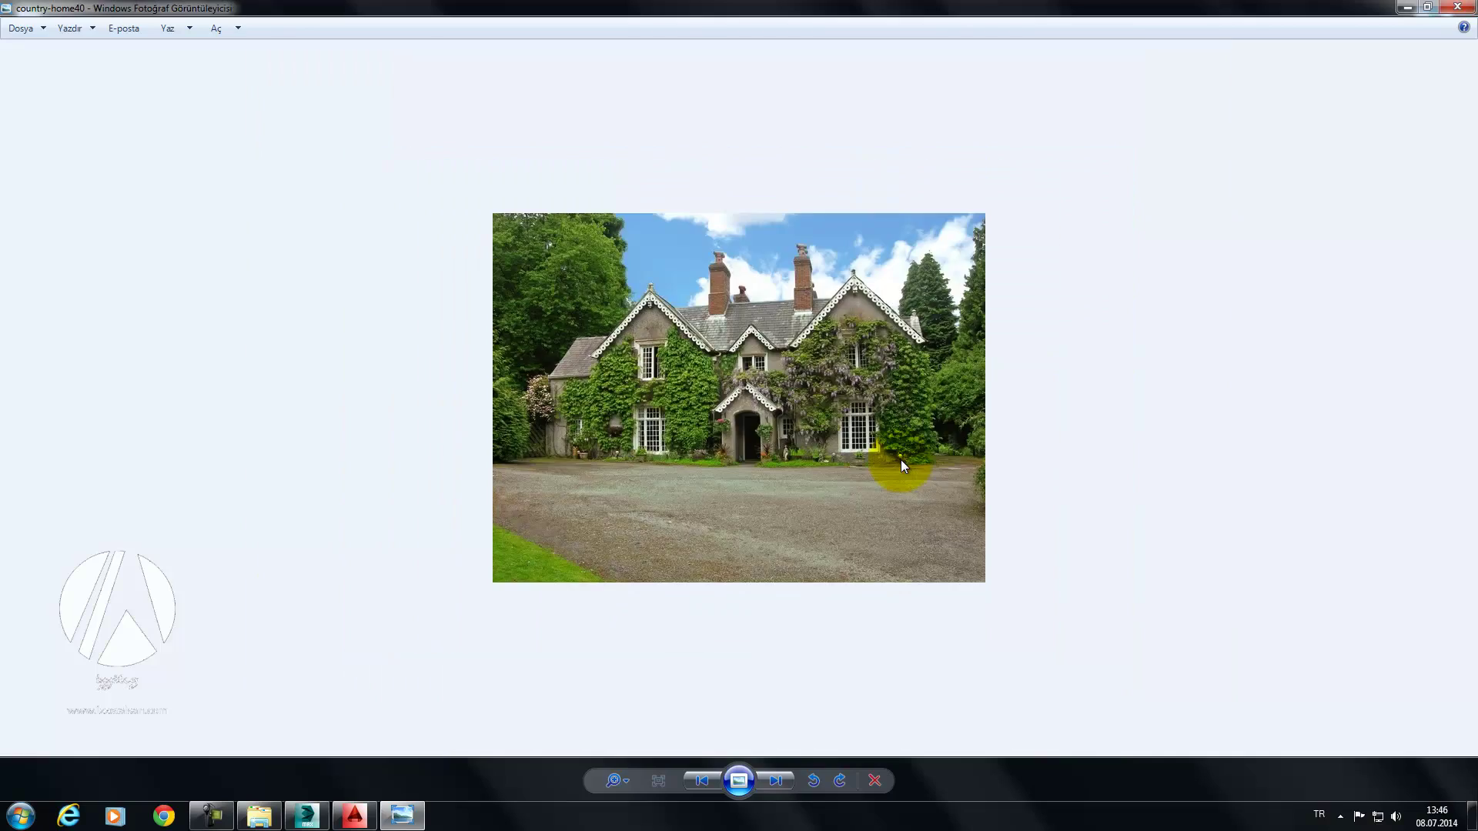
key(Right)
key(Right)
key(Right)
key(Right)
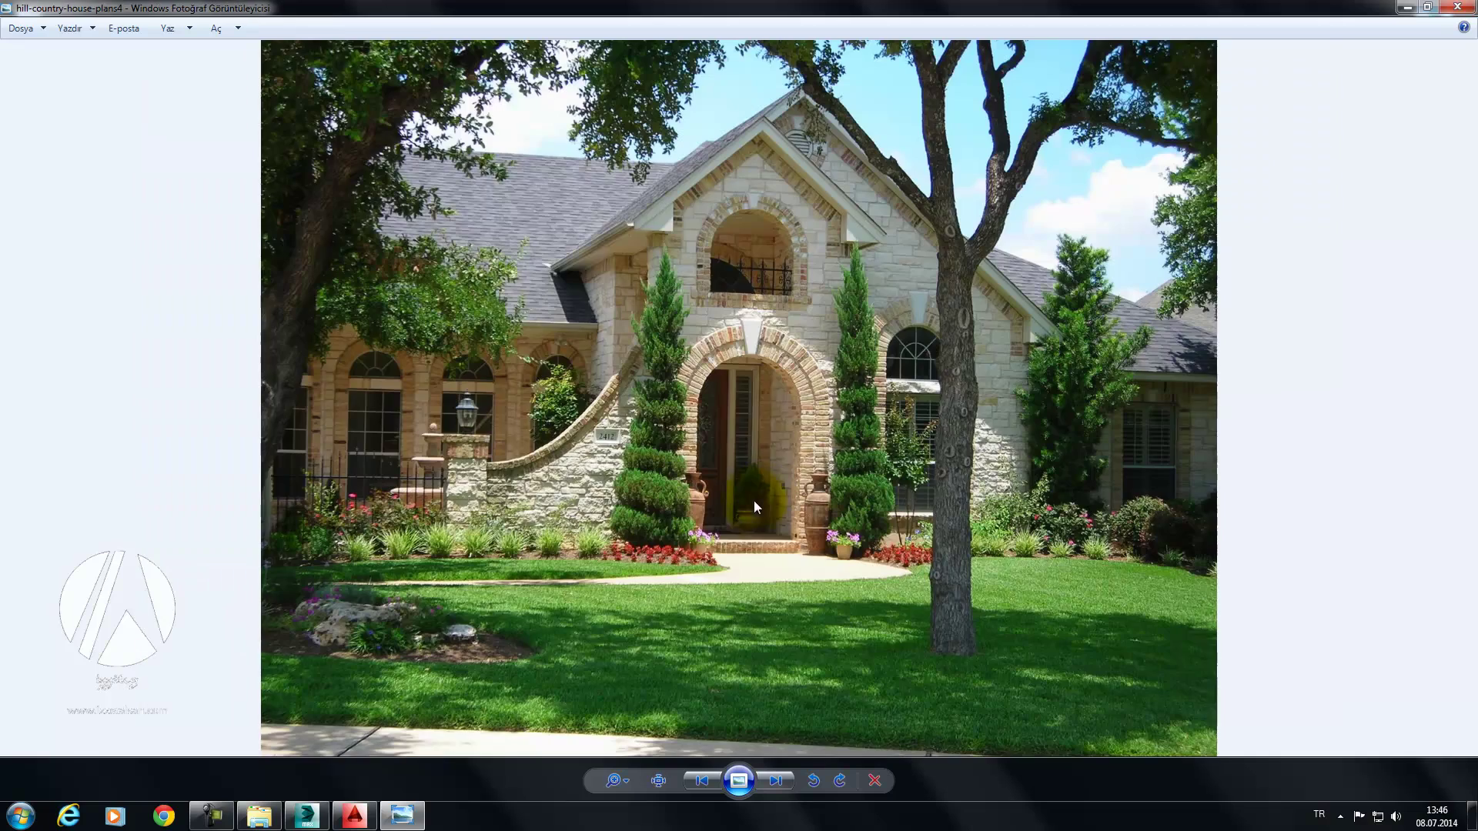
Step: Back in 3ds Max, unhide the house model and zoom in on it at an angle
click(307, 815)
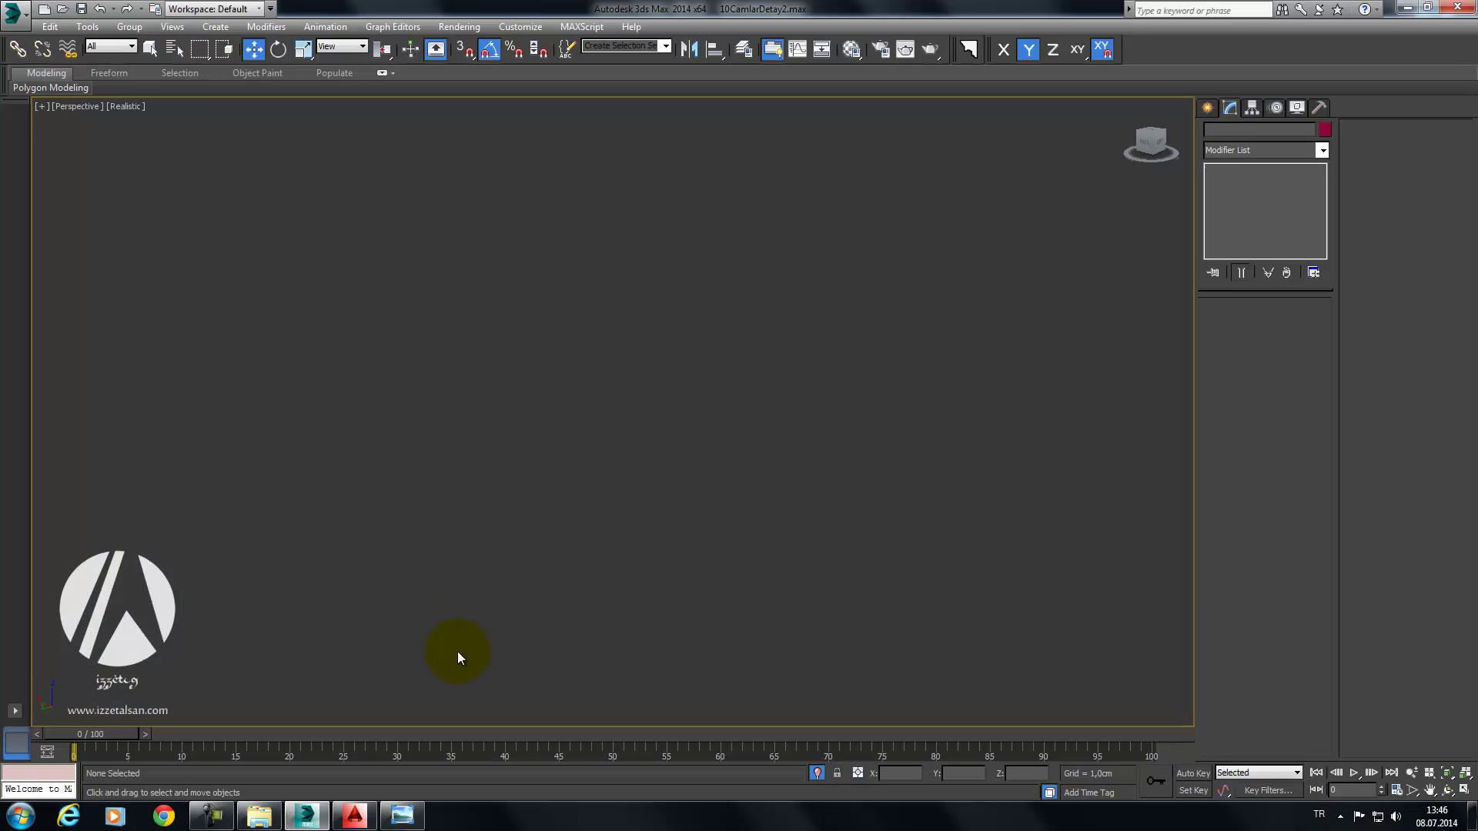
key(alt+ctrl+h)
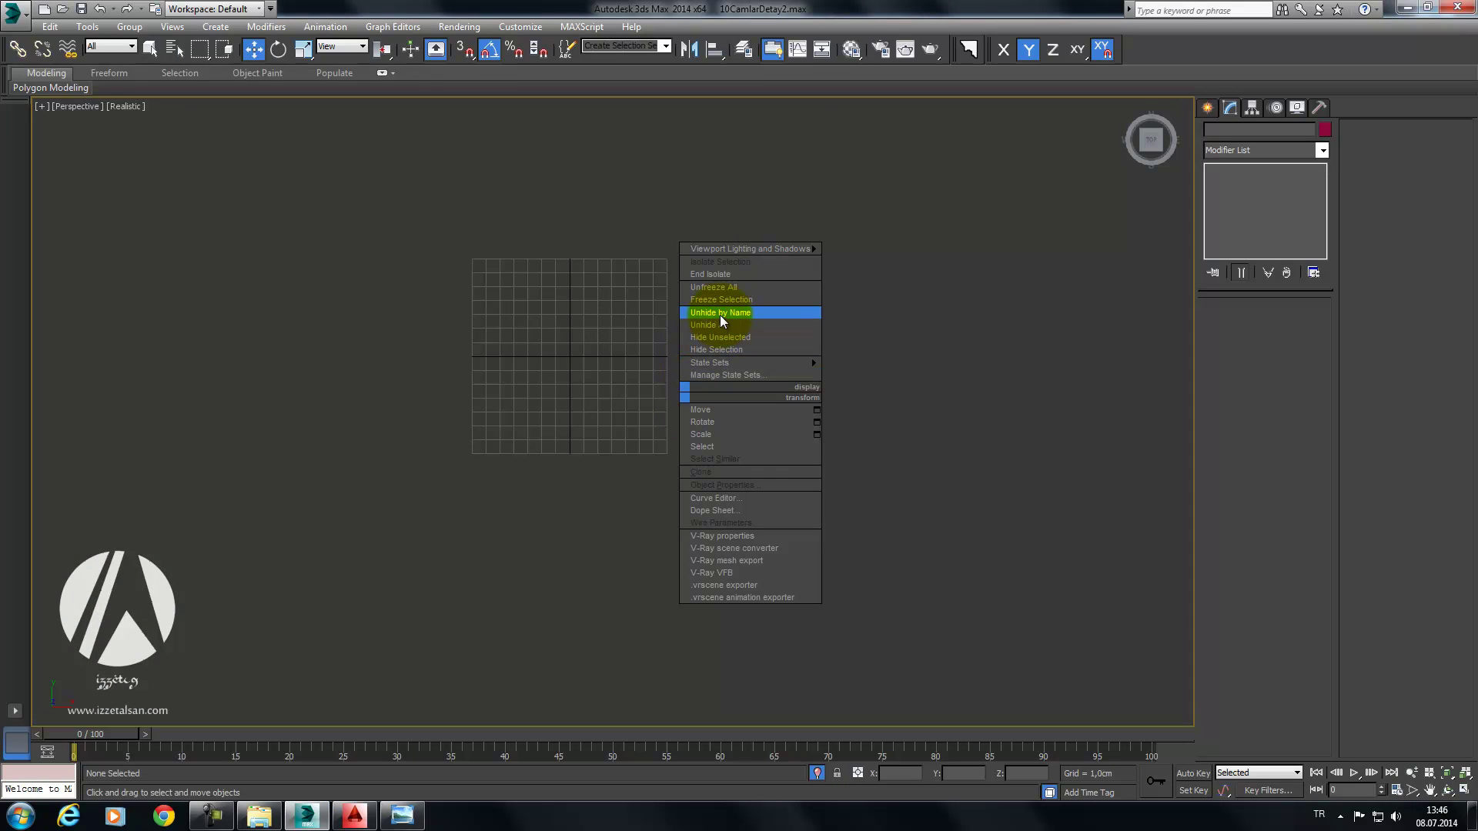
click(720, 316)
mouse_move(682, 426)
alt+middle_down()
mouse_move(710, 357)
mouse_move(677, 389)
alt+middle_up()
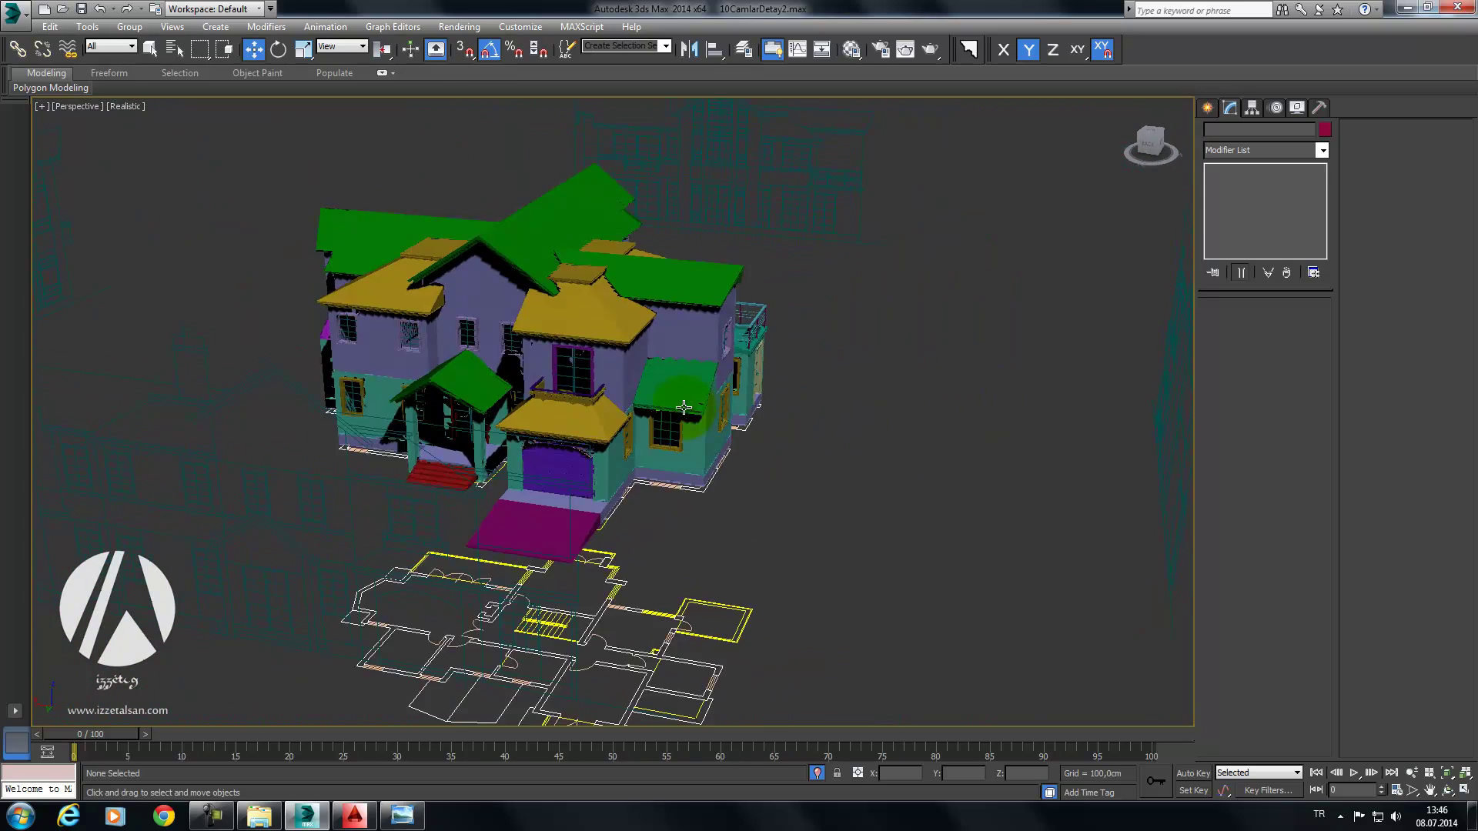
scroll(731, 334, up, 5)
scroll(777, 398, up, 4)
scroll(732, 424, up, 2)
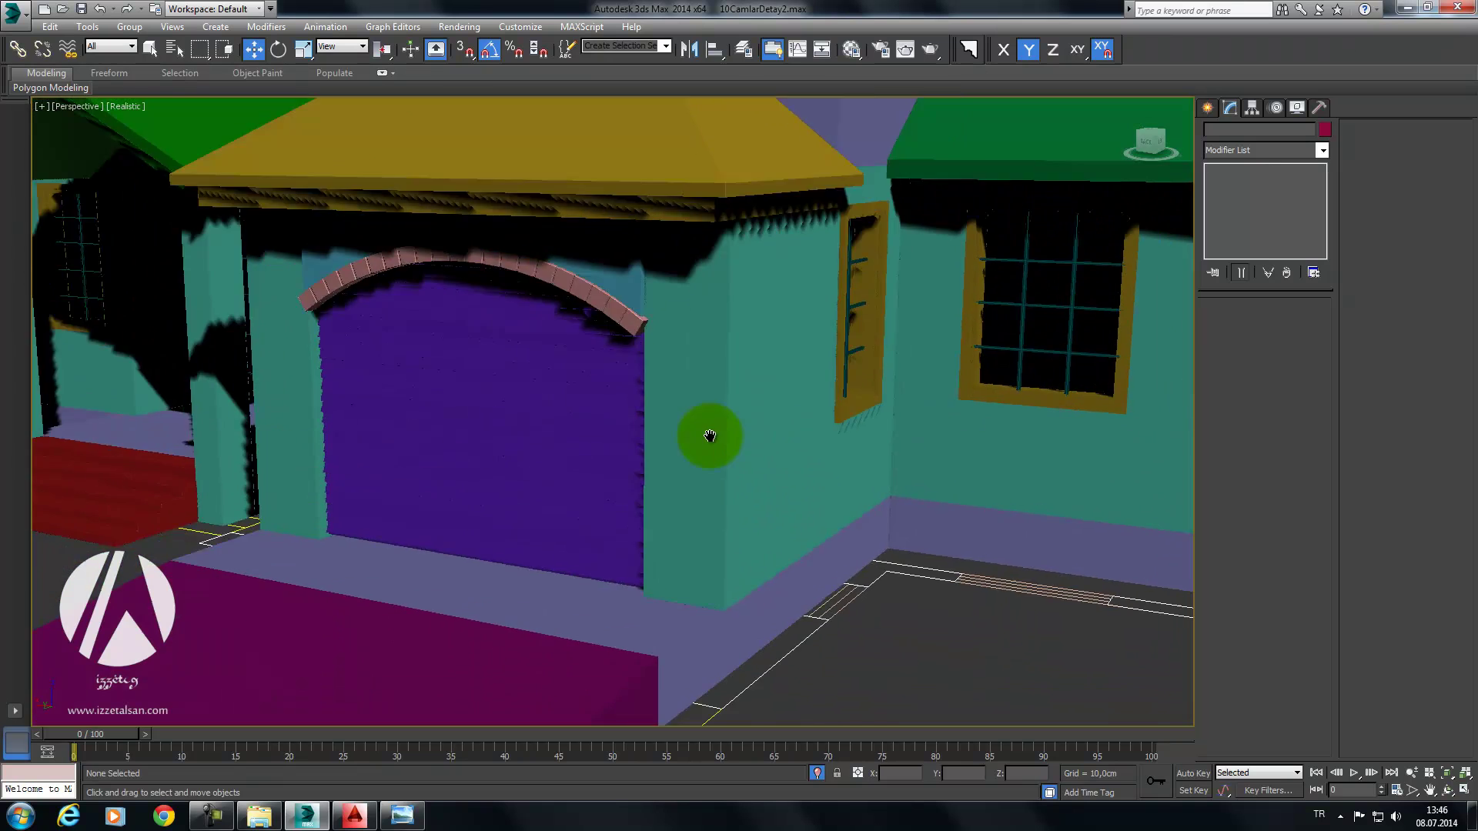
Step: Select the garage shutter and start the standard Box primitive
click(594, 438)
click(1207, 107)
alt+middle_drag(585, 370, 512, 423)
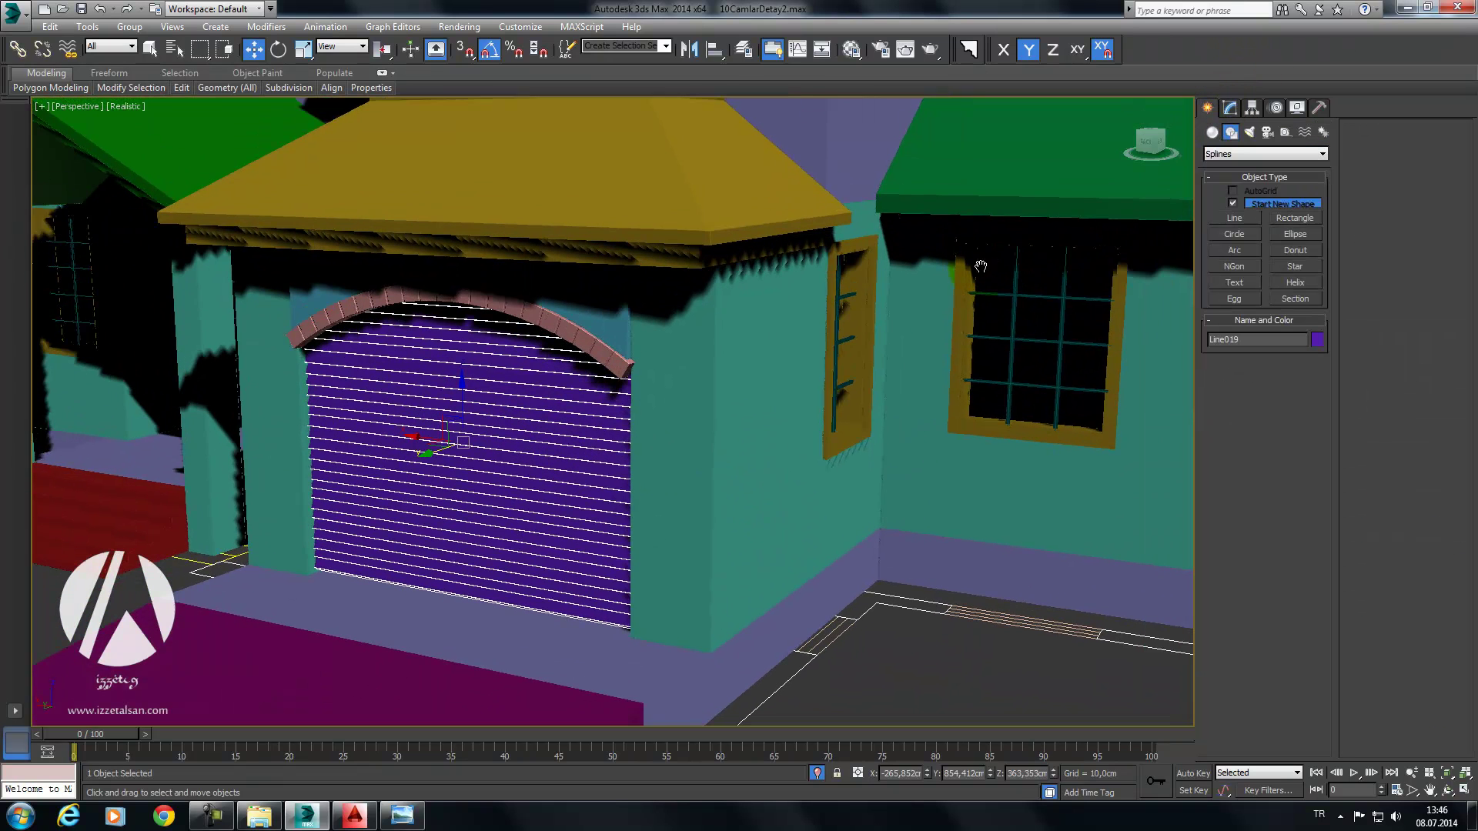
click(1212, 132)
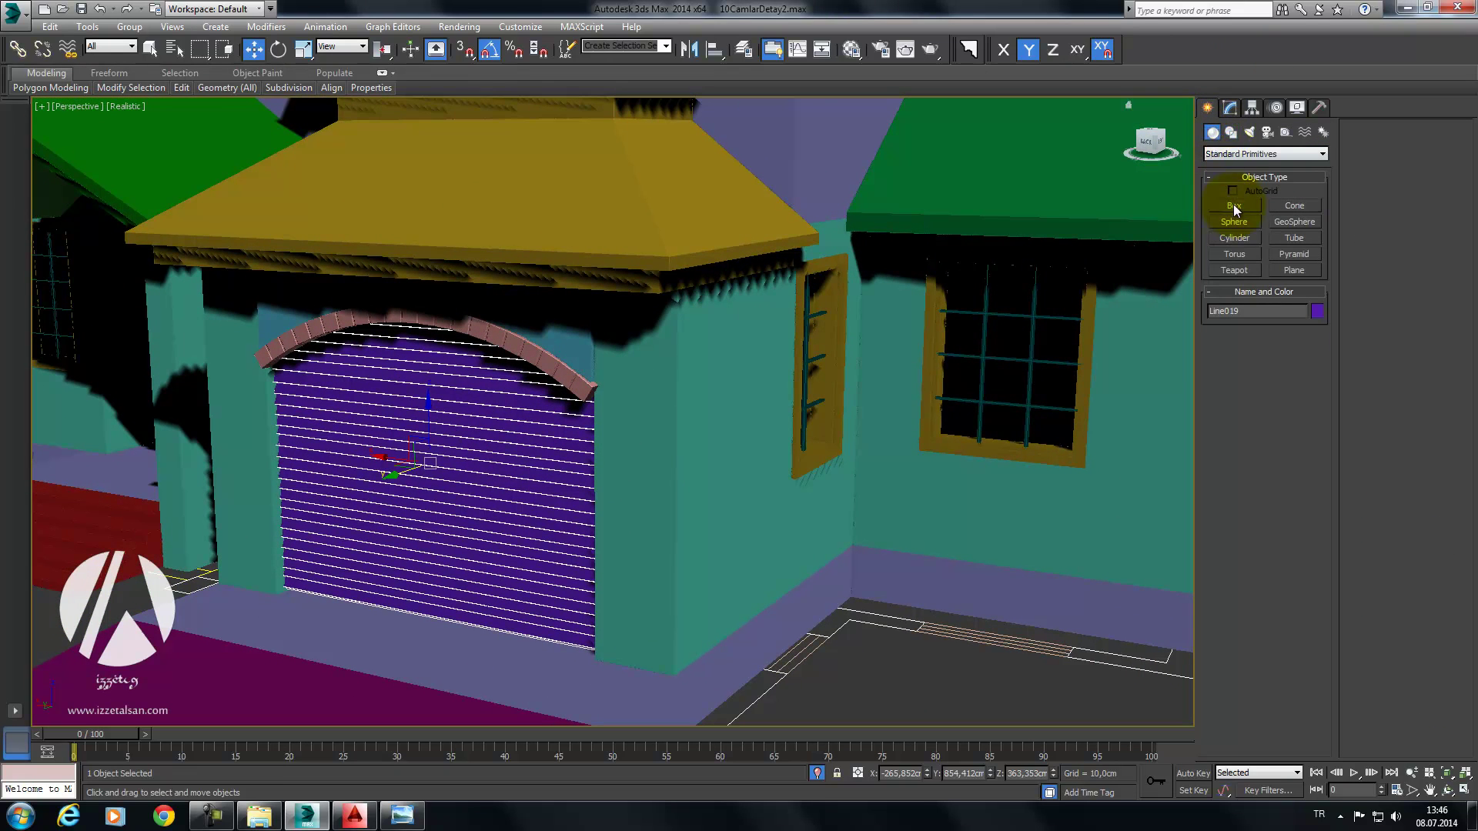
click(1234, 206)
Step: Orbit, pan and zoom to frame the garage shutter close up
alt+middle_drag(800, 308, 763, 397)
middle_drag(807, 642, 699, 568)
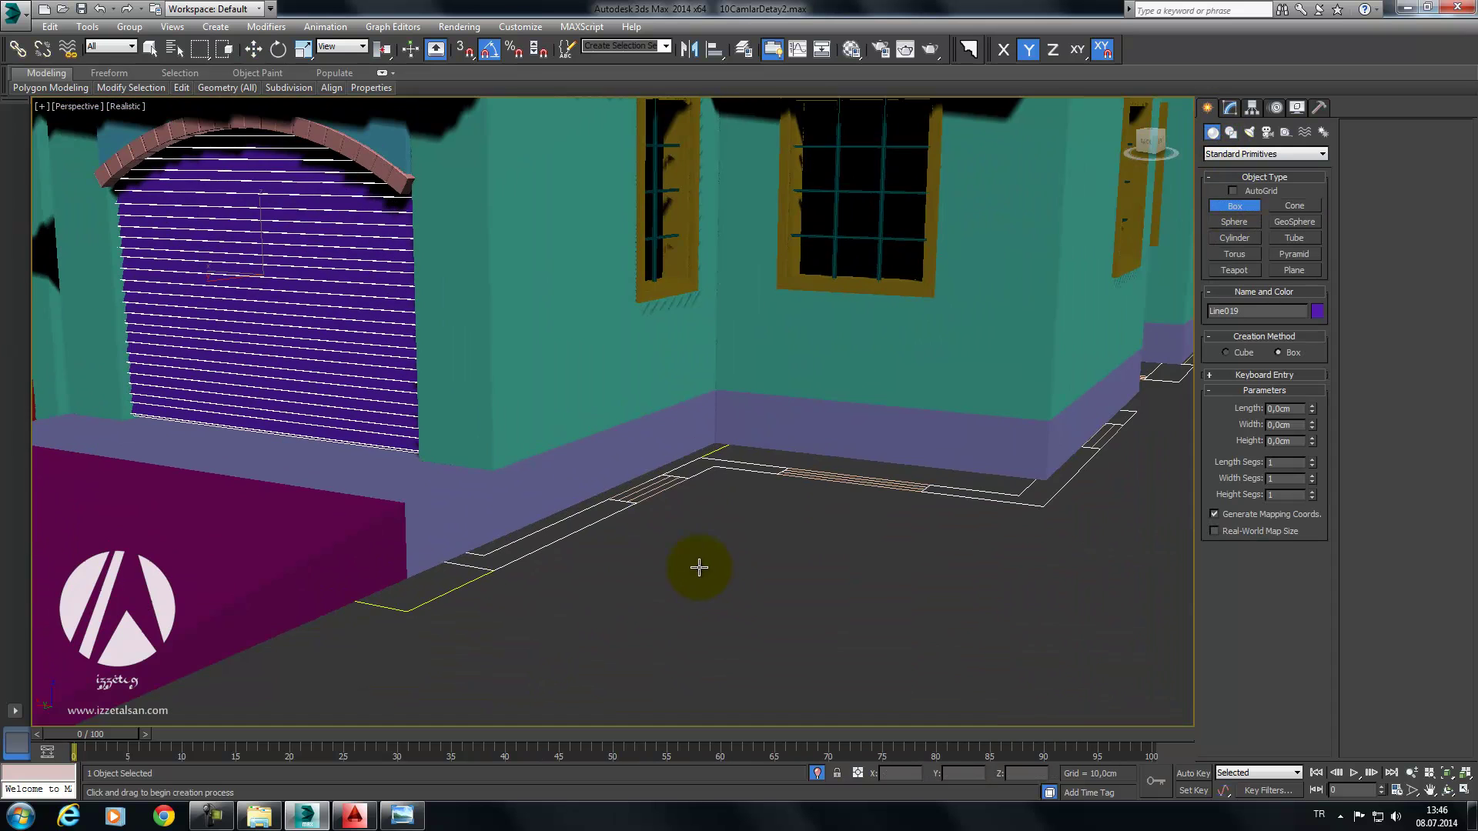
mouse_move(564, 556)
middle_down()
mouse_move(670, 650)
mouse_move(723, 575)
middle_up()
scroll(670, 650, up, 3)
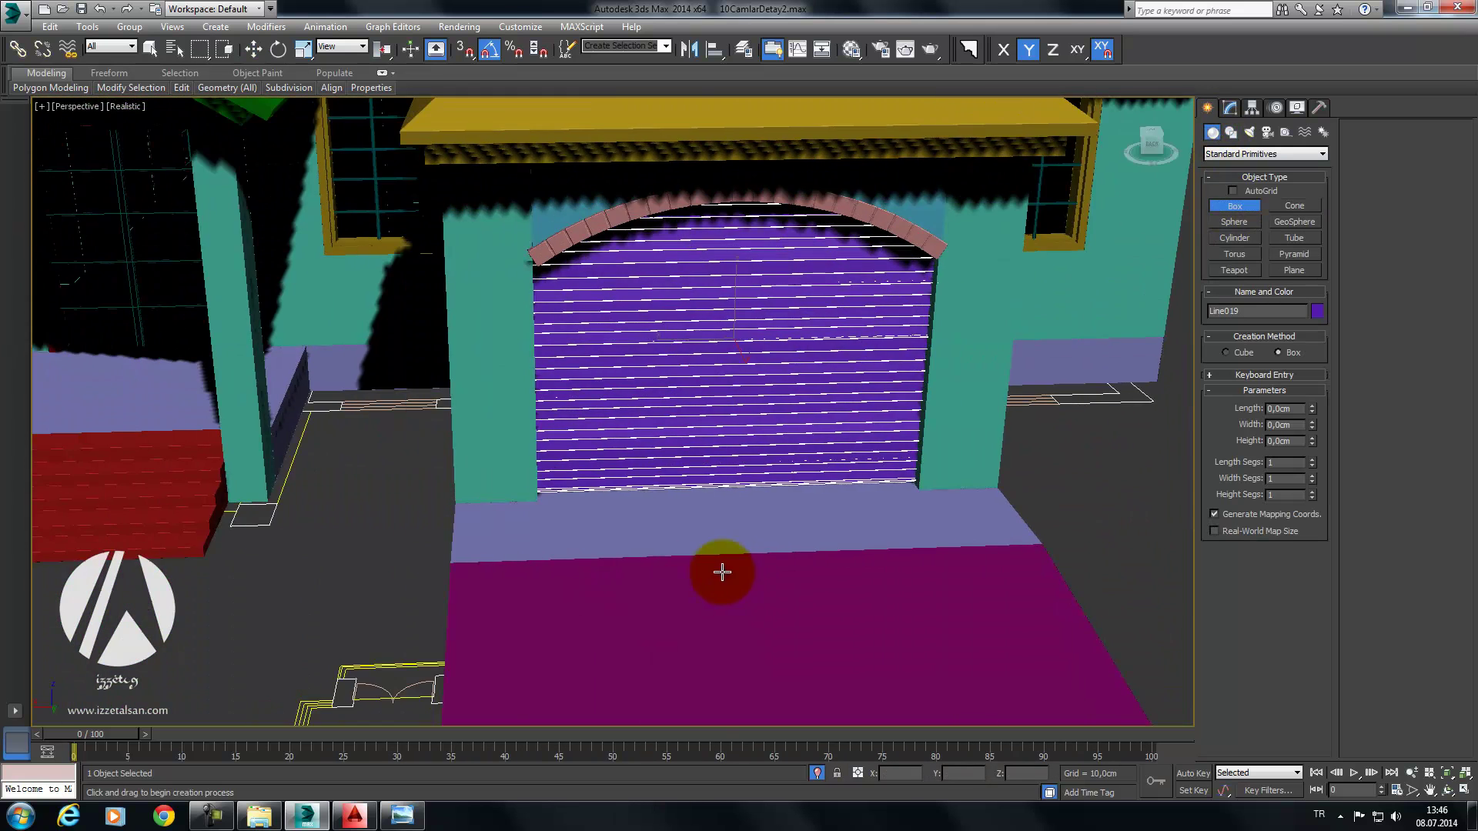
scroll(654, 545, up, 5)
scroll(654, 545, down, 3)
alt+middle_drag(654, 528, 476, 458)
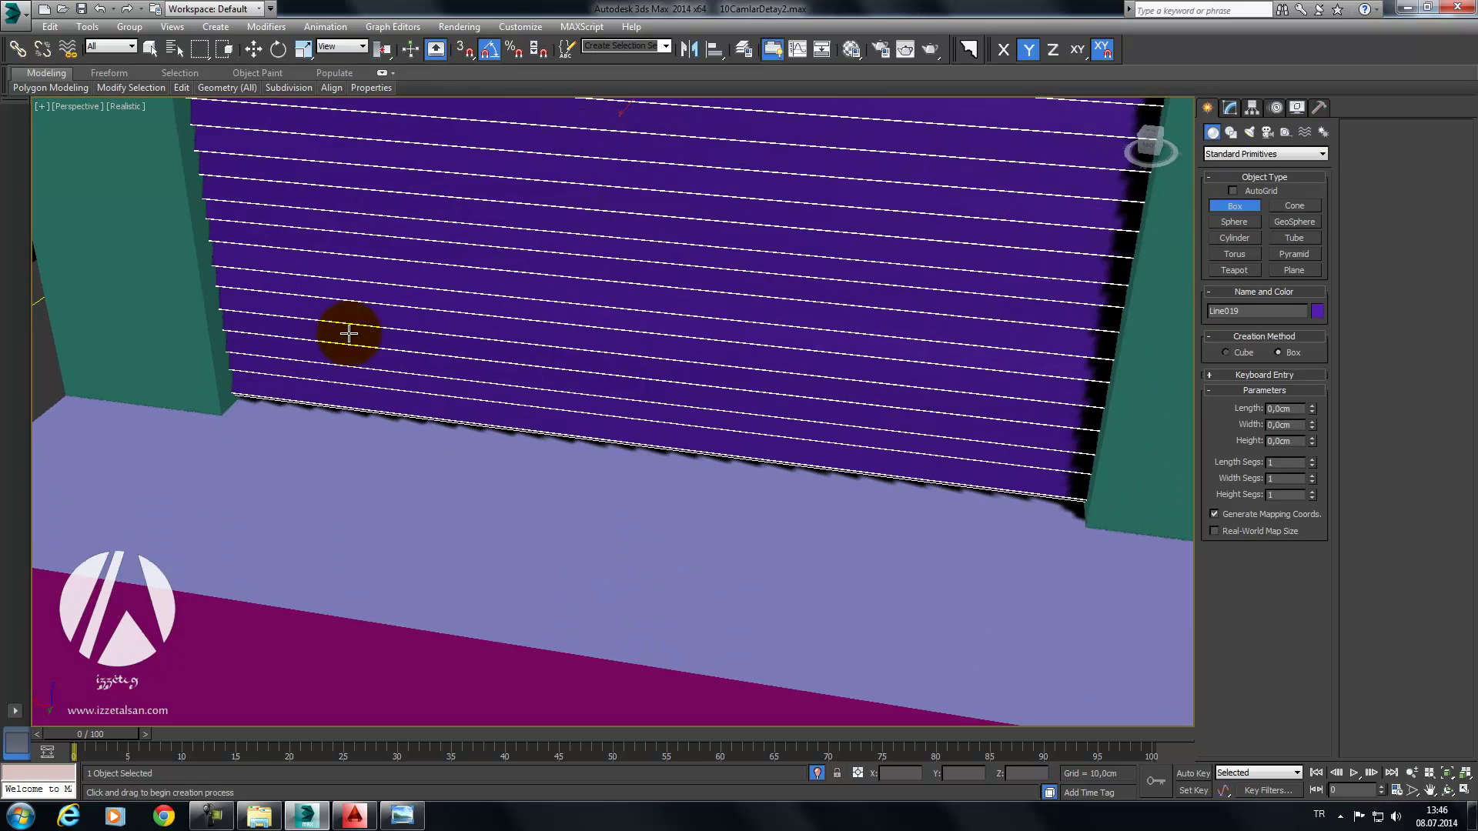
Step: Hide the arched door to expose the floor and select the floor object
key(w)
right_click(432, 238)
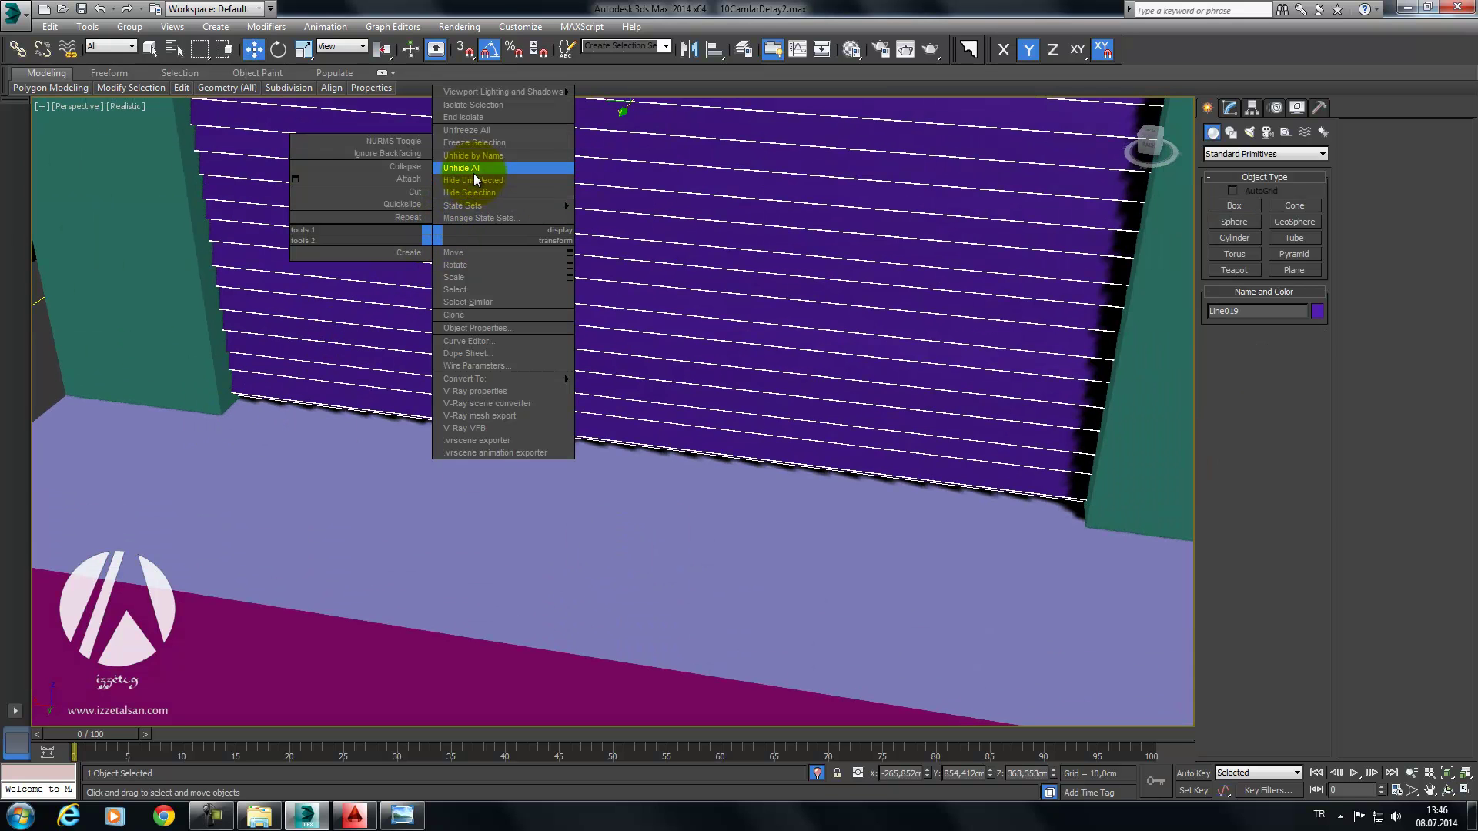
click(480, 193)
click(310, 340)
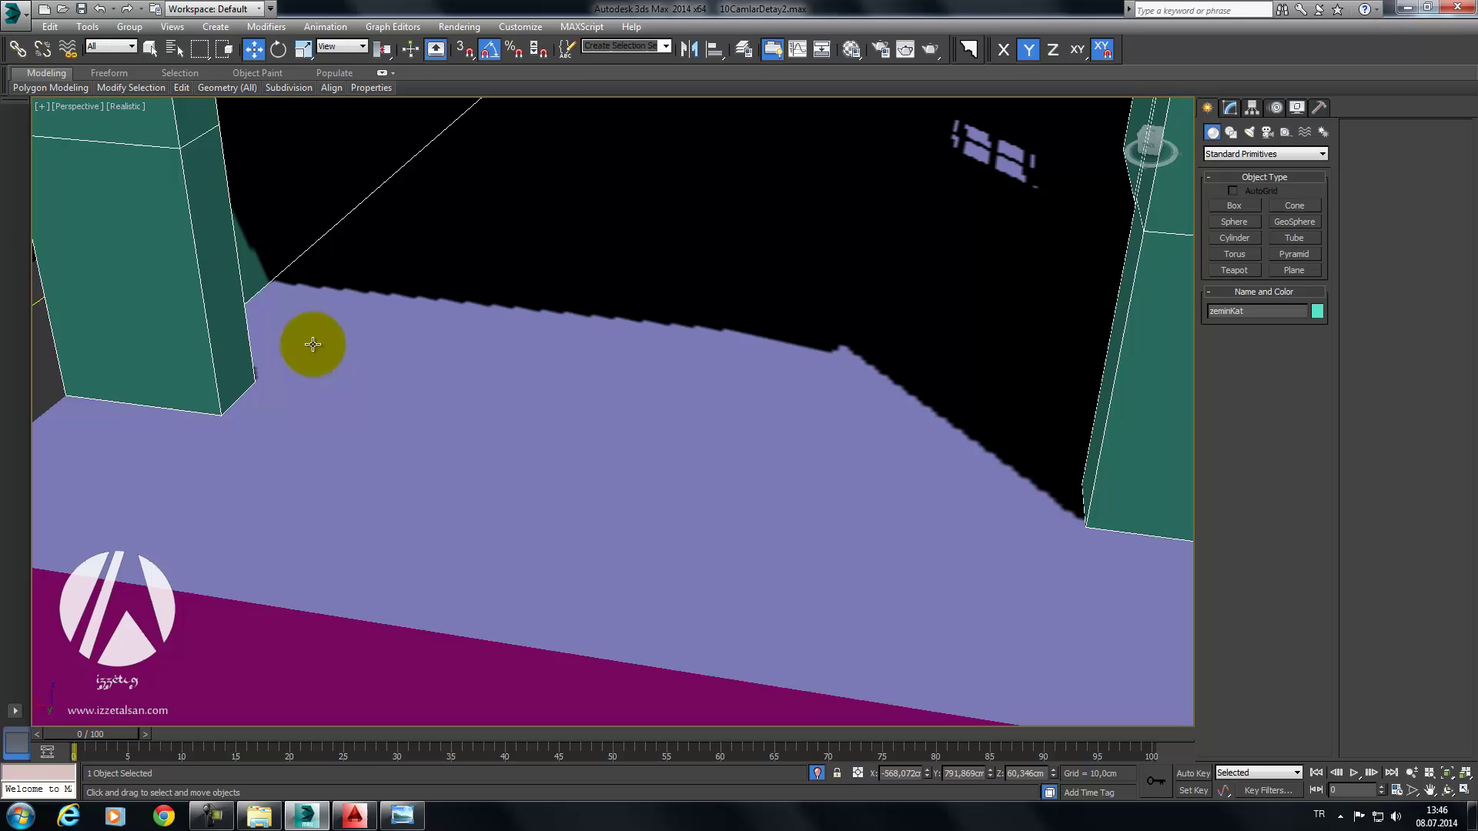
click(1230, 107)
Step: Turn on vertex snap, try a box from the opening's corner, then cancel it
click(1208, 108)
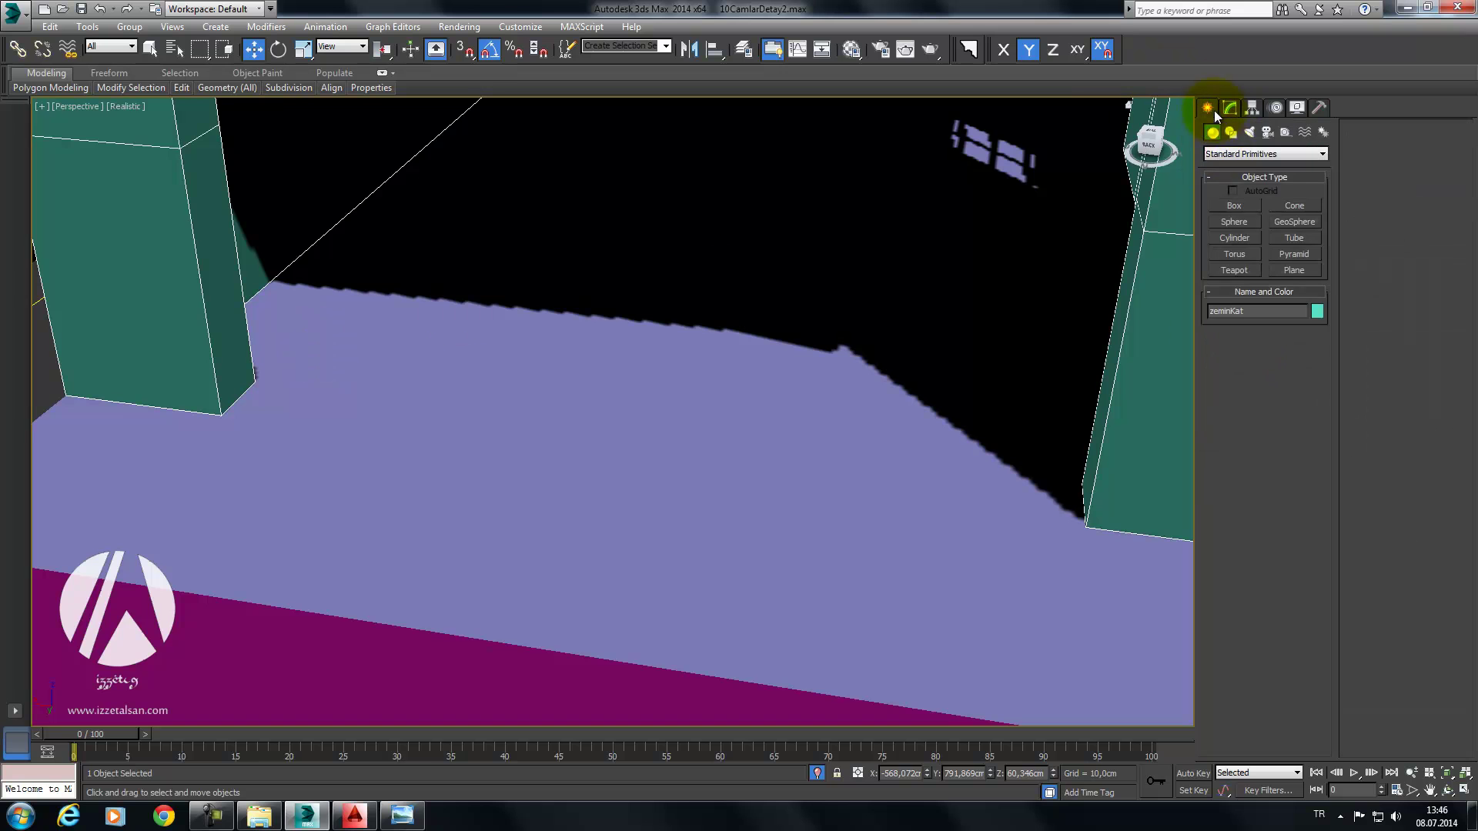
click(1234, 205)
middle_drag(1031, 277, 702, 395)
key(s)
drag(157, 491, 225, 479)
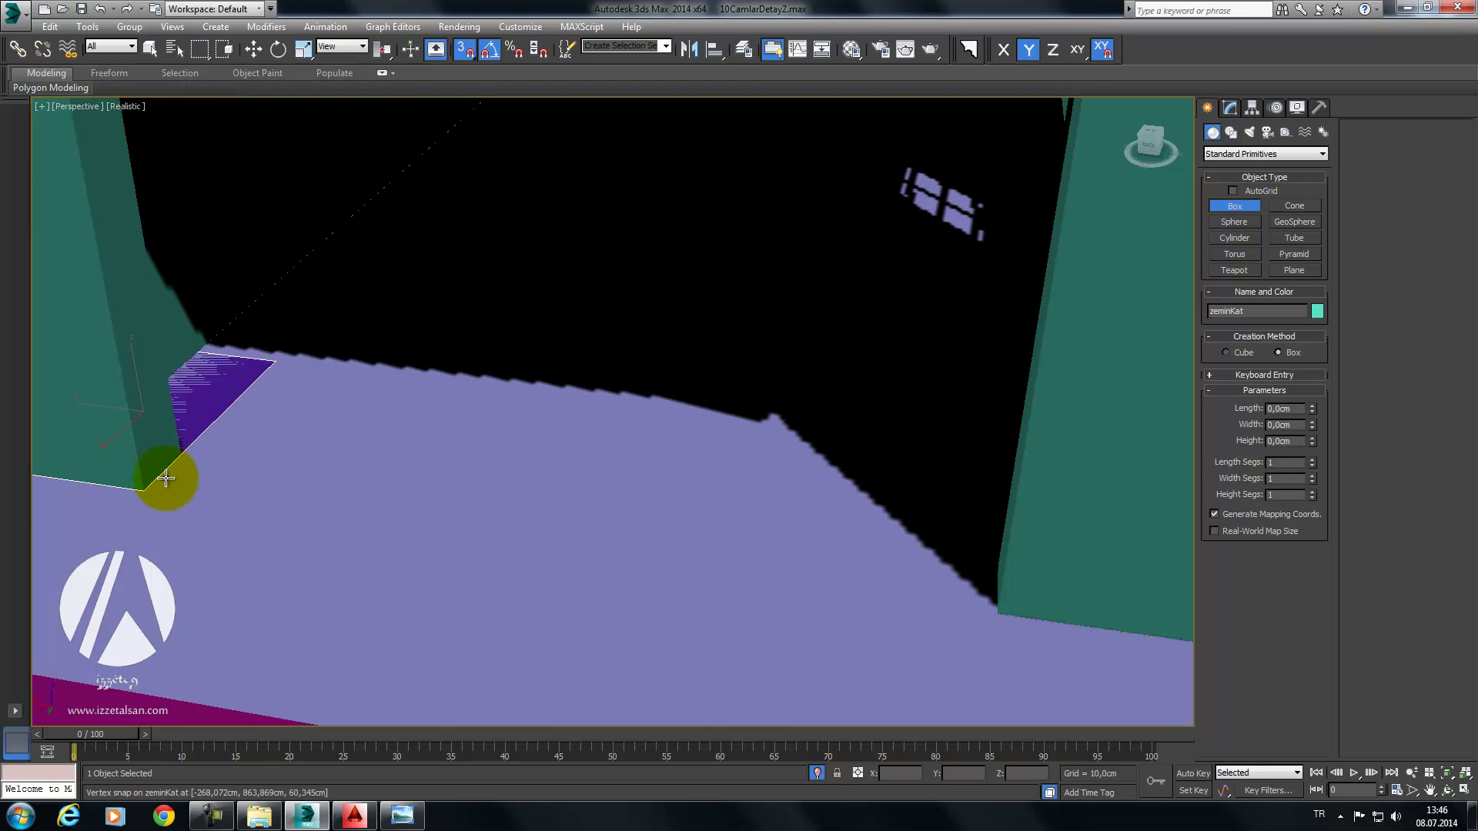
right_click(235, 473)
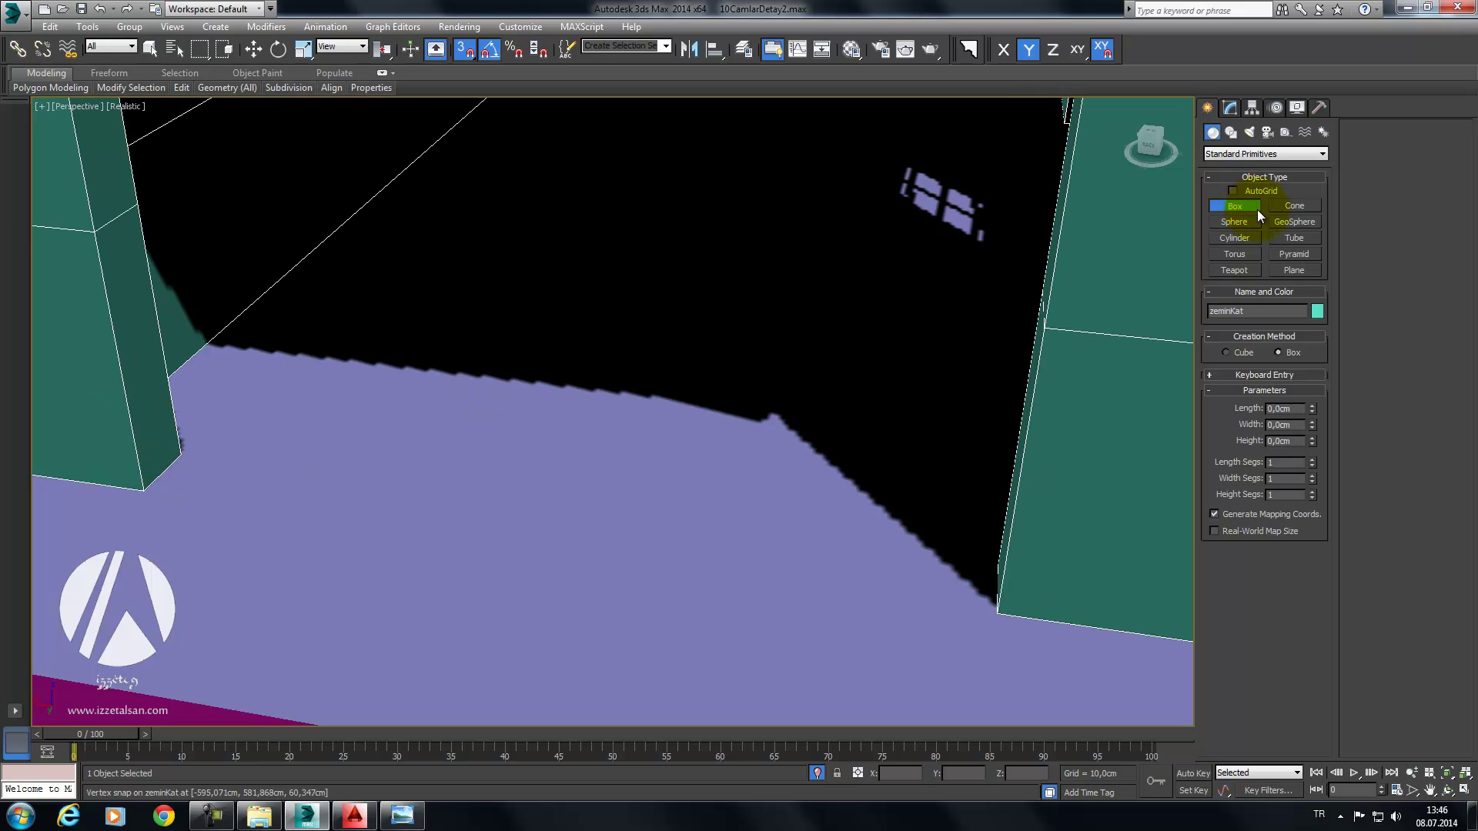
Step: Draw a closed Line outline on the floor between the two walls' corners
click(1230, 131)
click(1234, 218)
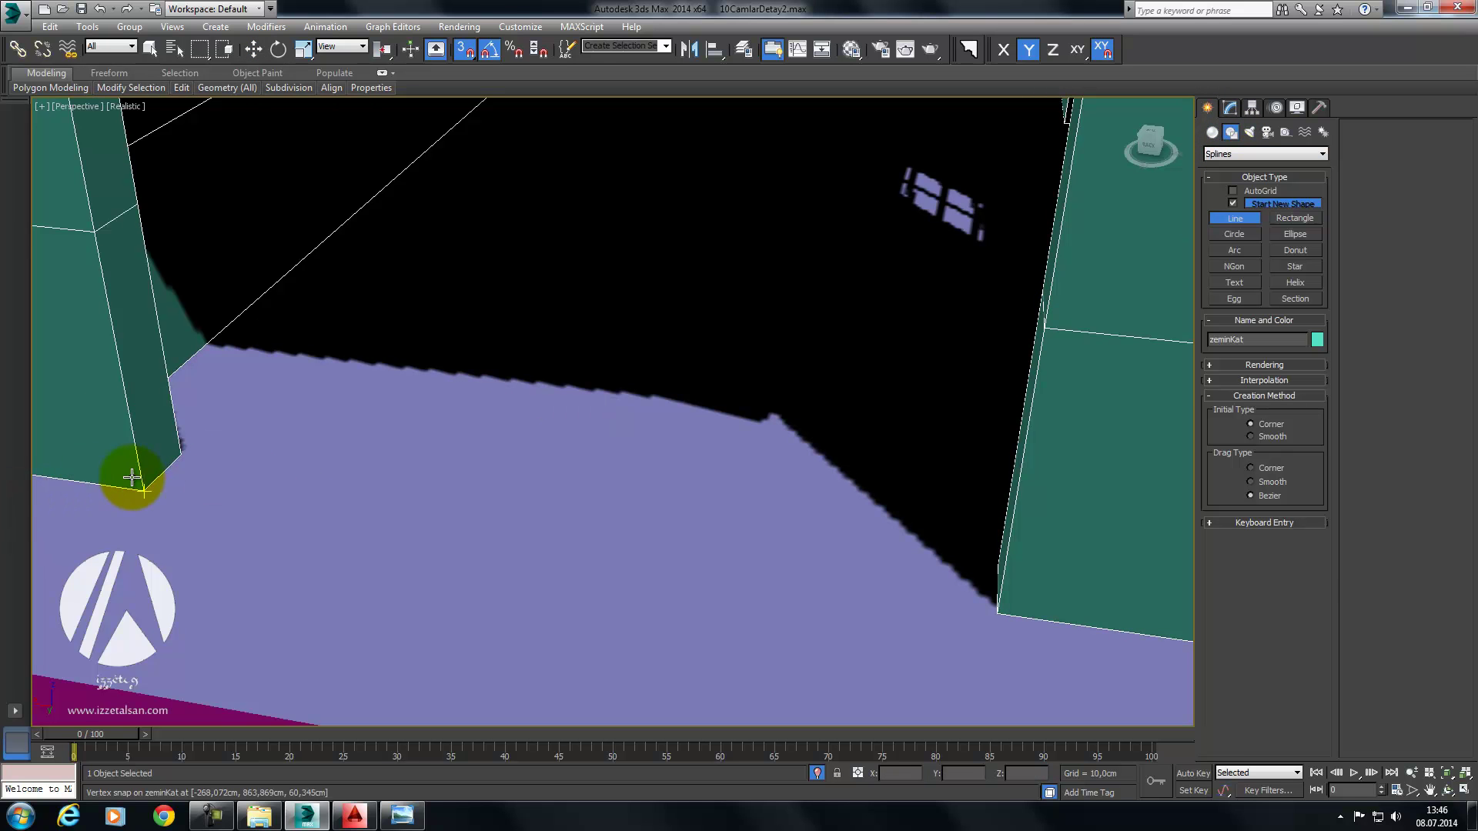
click(150, 484)
mouse_move(865, 505)
alt+middle_down()
mouse_move(967, 528)
mouse_move(1050, 494)
alt+middle_up()
click(1019, 491)
click(1045, 534)
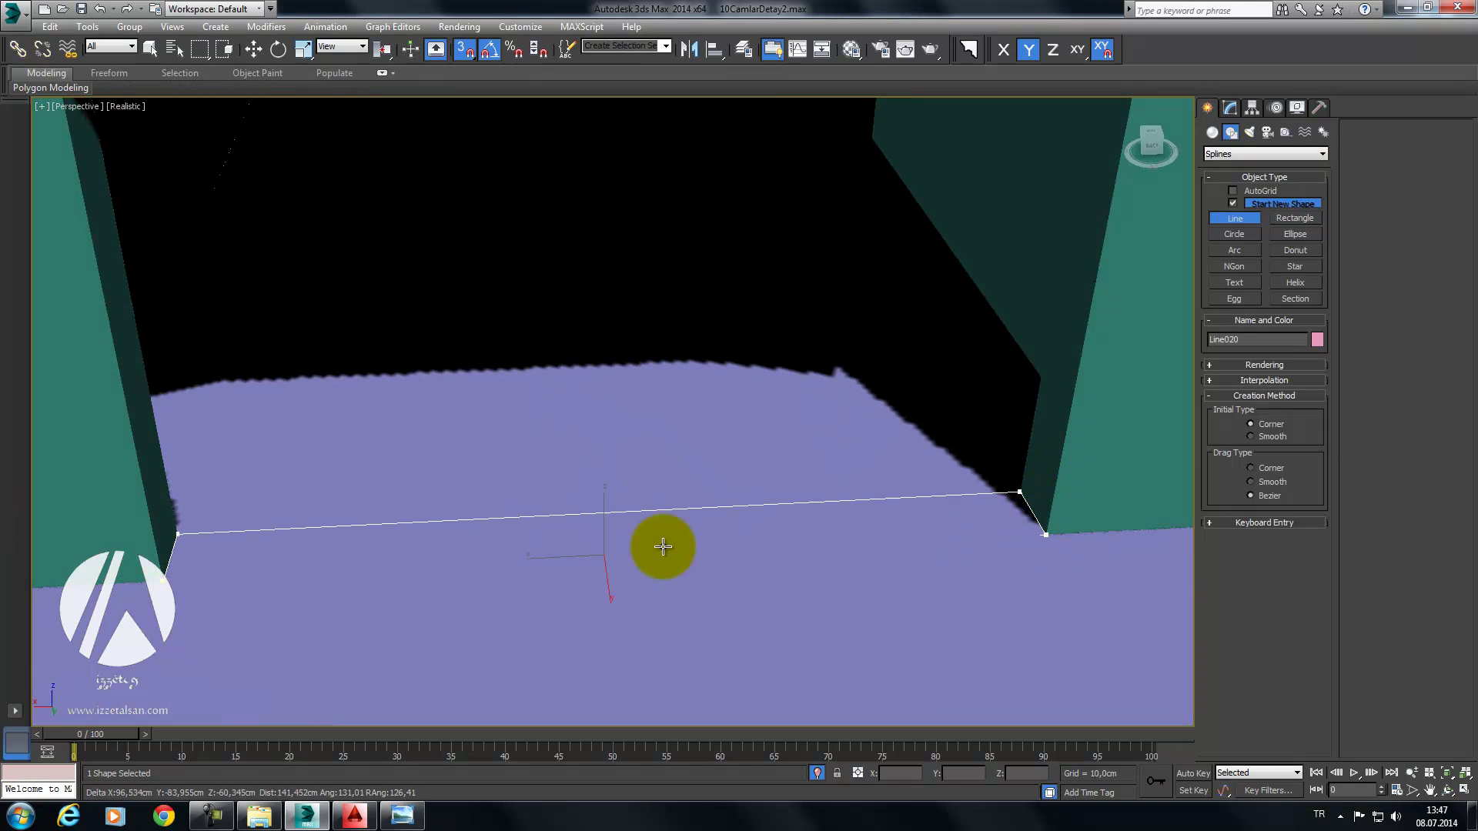
click(161, 580)
click(702, 454)
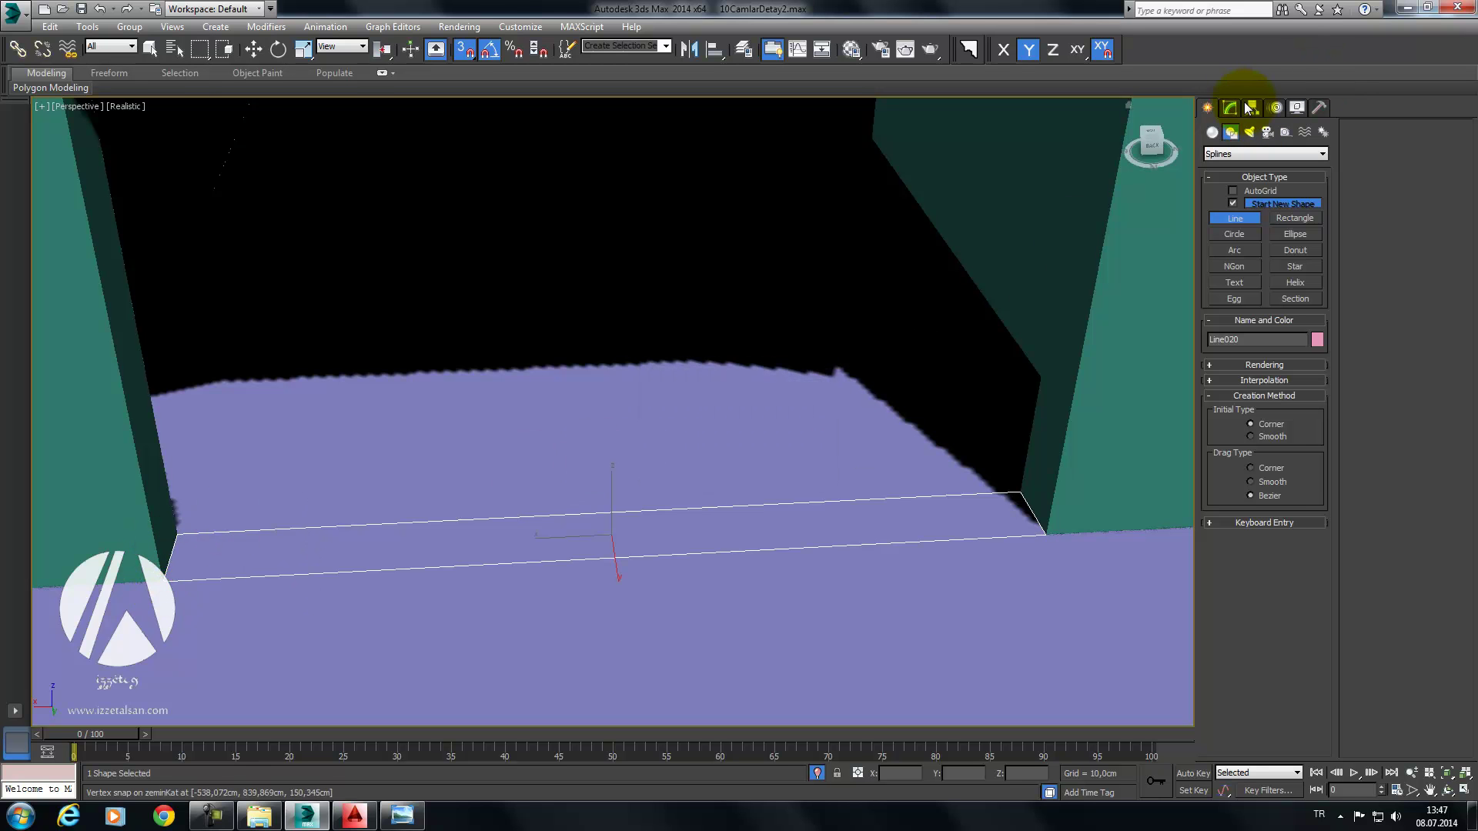
click(1249, 108)
click(1255, 149)
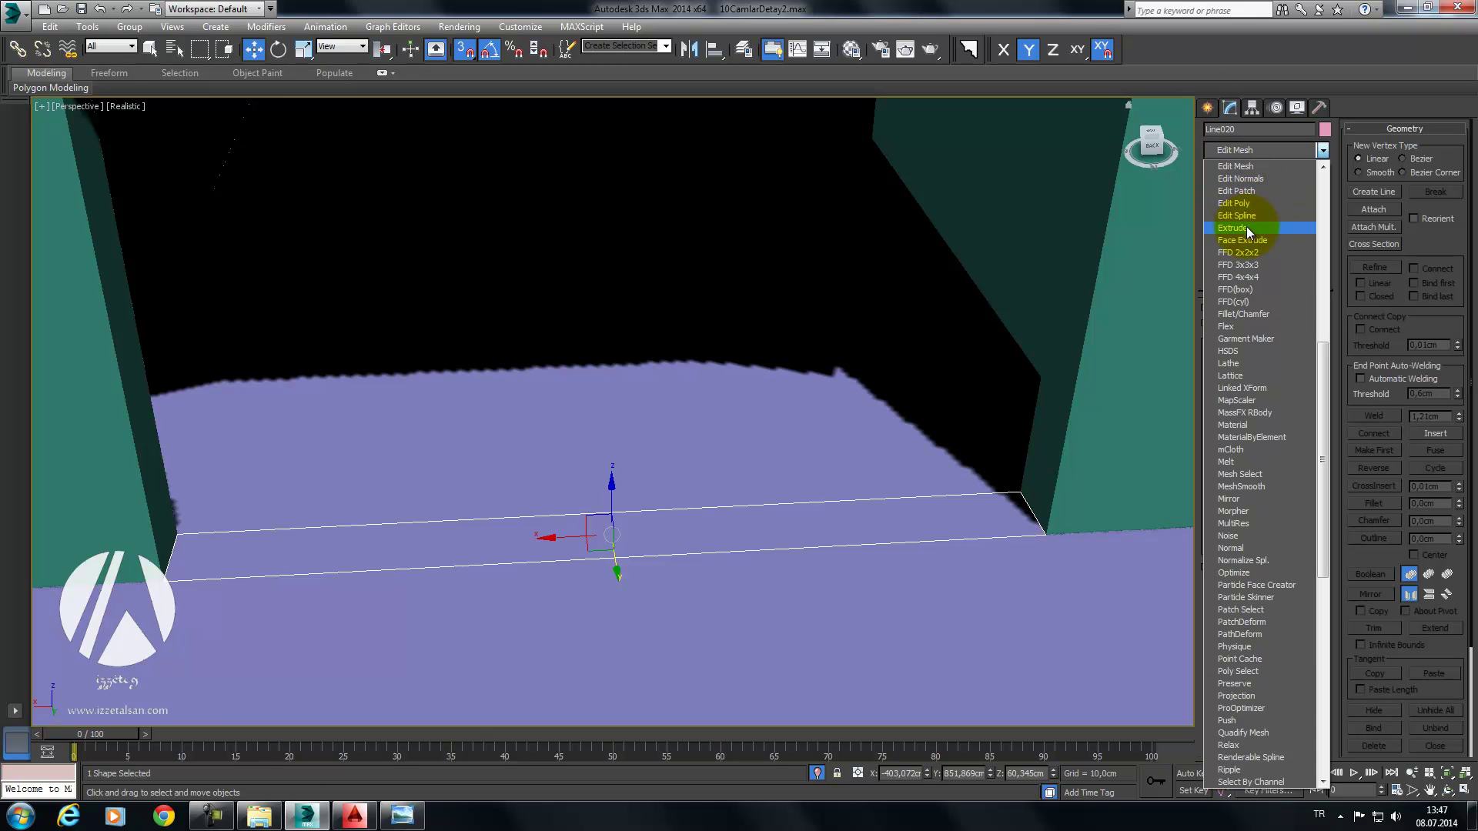
Step: Add an Extrude modifier and lower its Amount to 211,3cm to fit under the arch
click(1245, 227)
scroll(973, 383, down, 5)
mouse_move(990, 372)
alt+middle_down()
mouse_move(924, 303)
mouse_move(912, 372)
alt+middle_up()
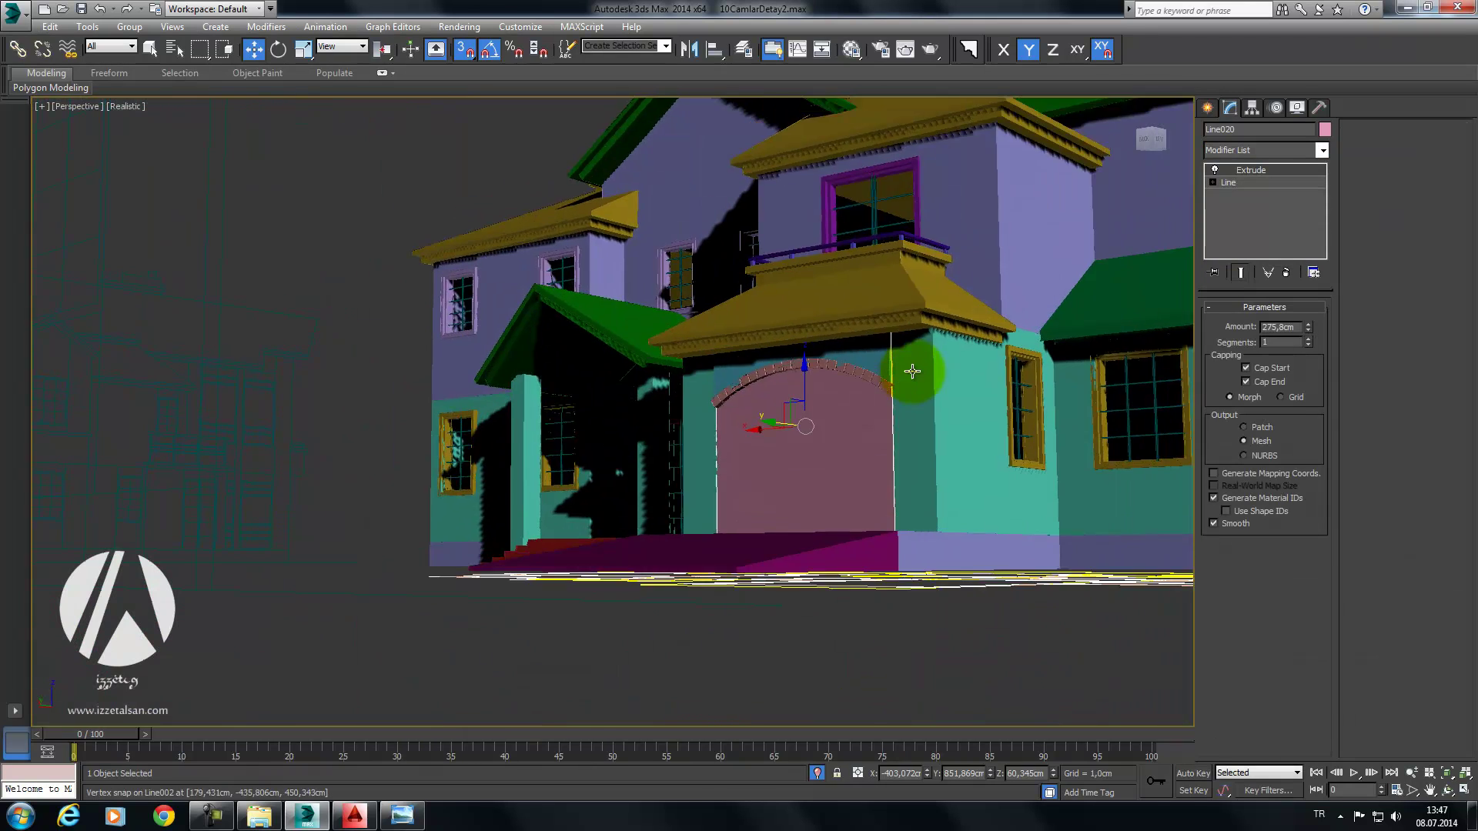
scroll(912, 371, up, 3)
scroll(947, 370, up, 2)
scroll(964, 370, up, 2)
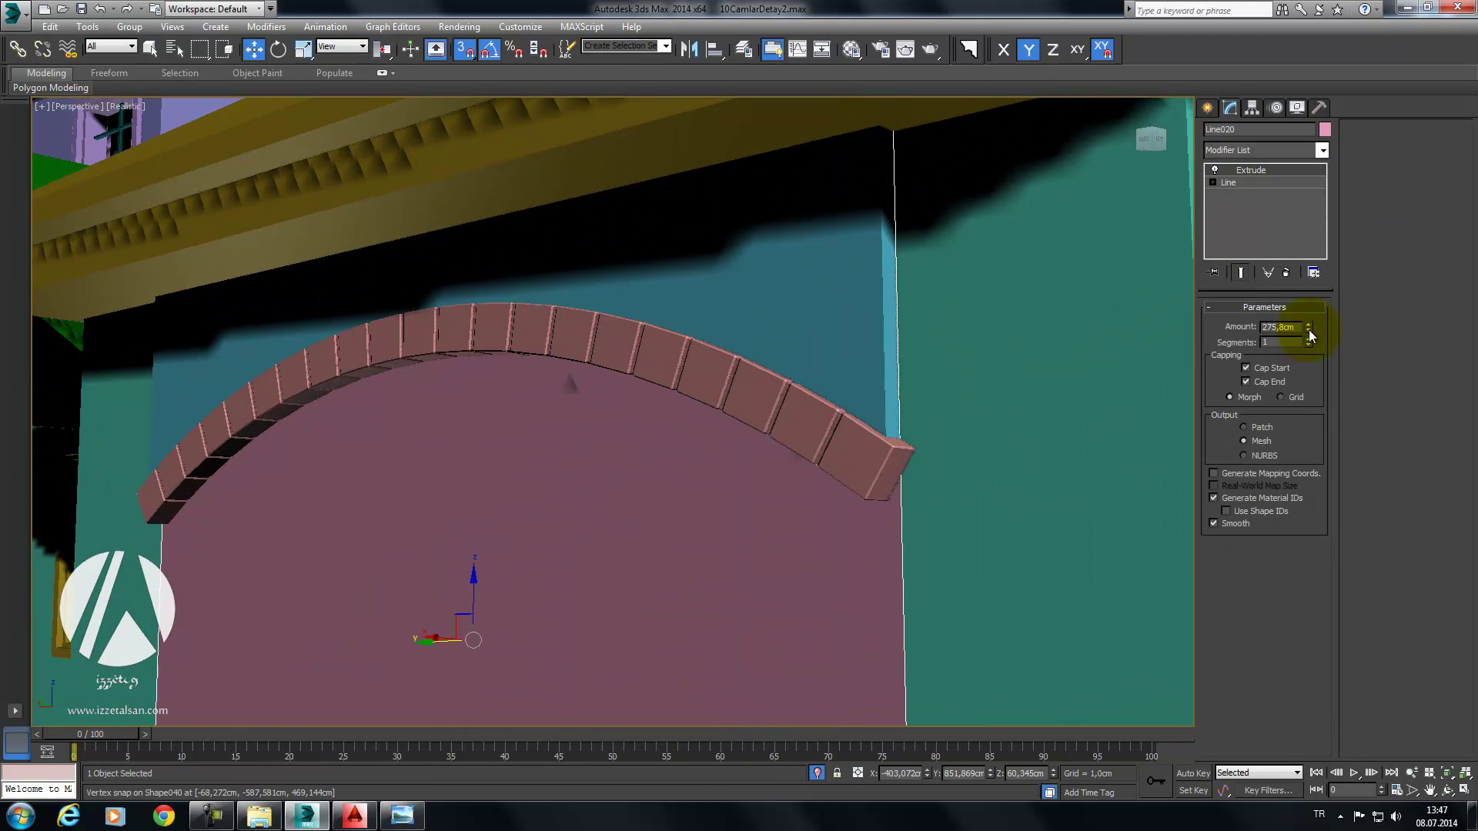
drag(1372, 758, 1249, 542)
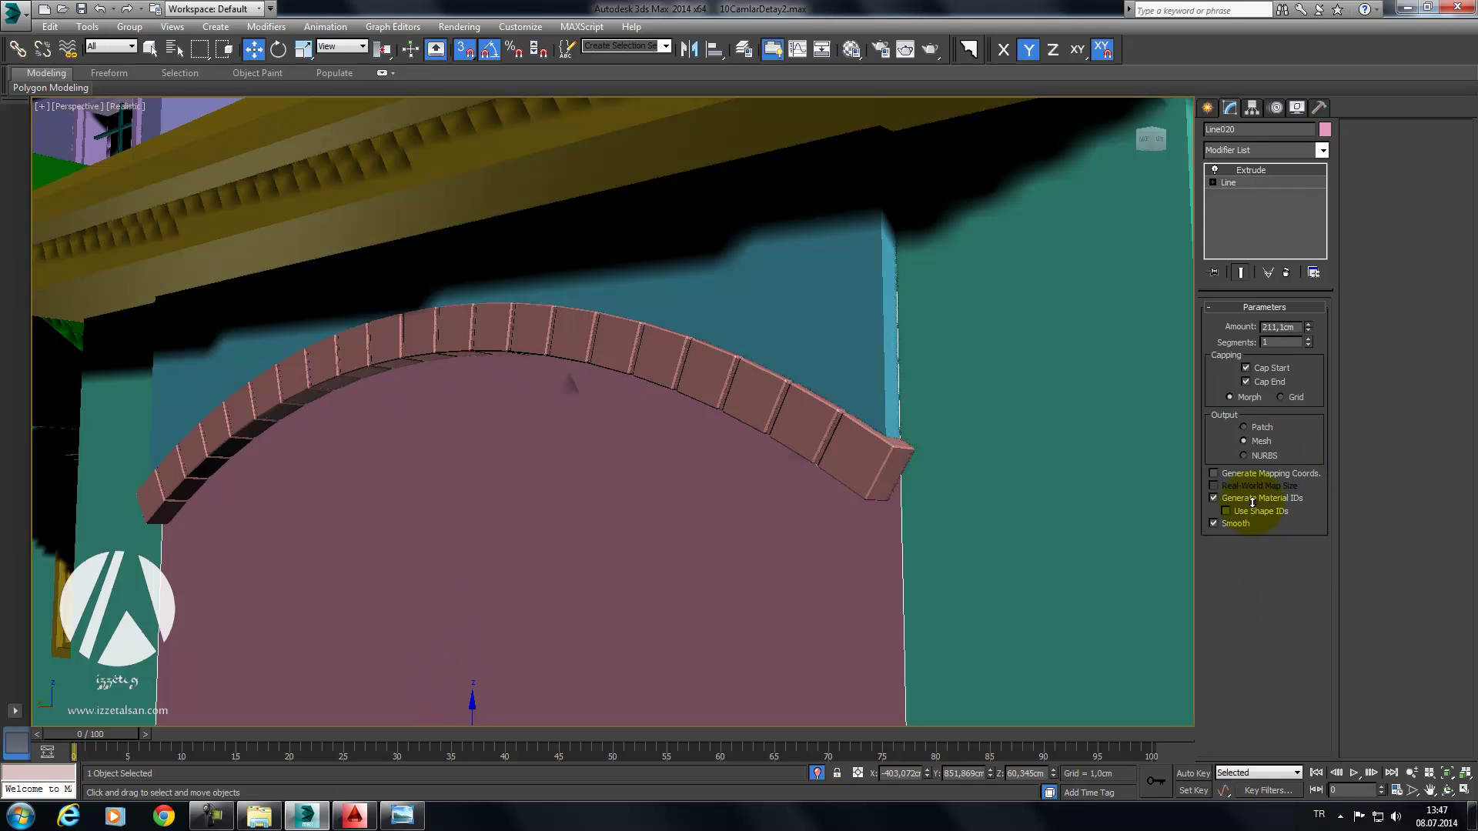
Step: Raise the extrusion Segments to 20 and inspect the shutter from around
alt+middle_drag(762, 340, 704, 270)
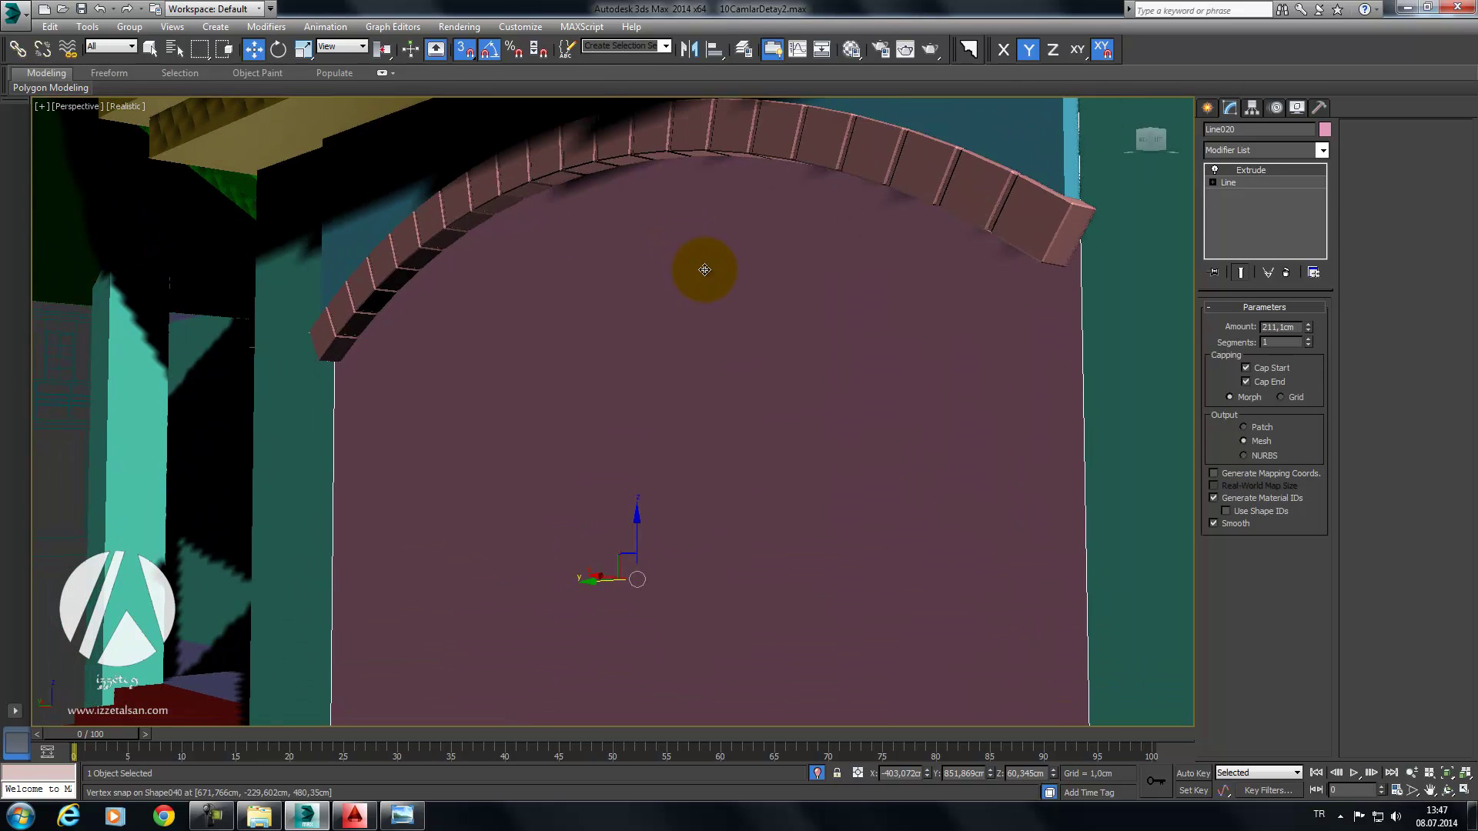
click(1309, 339)
click(1309, 338)
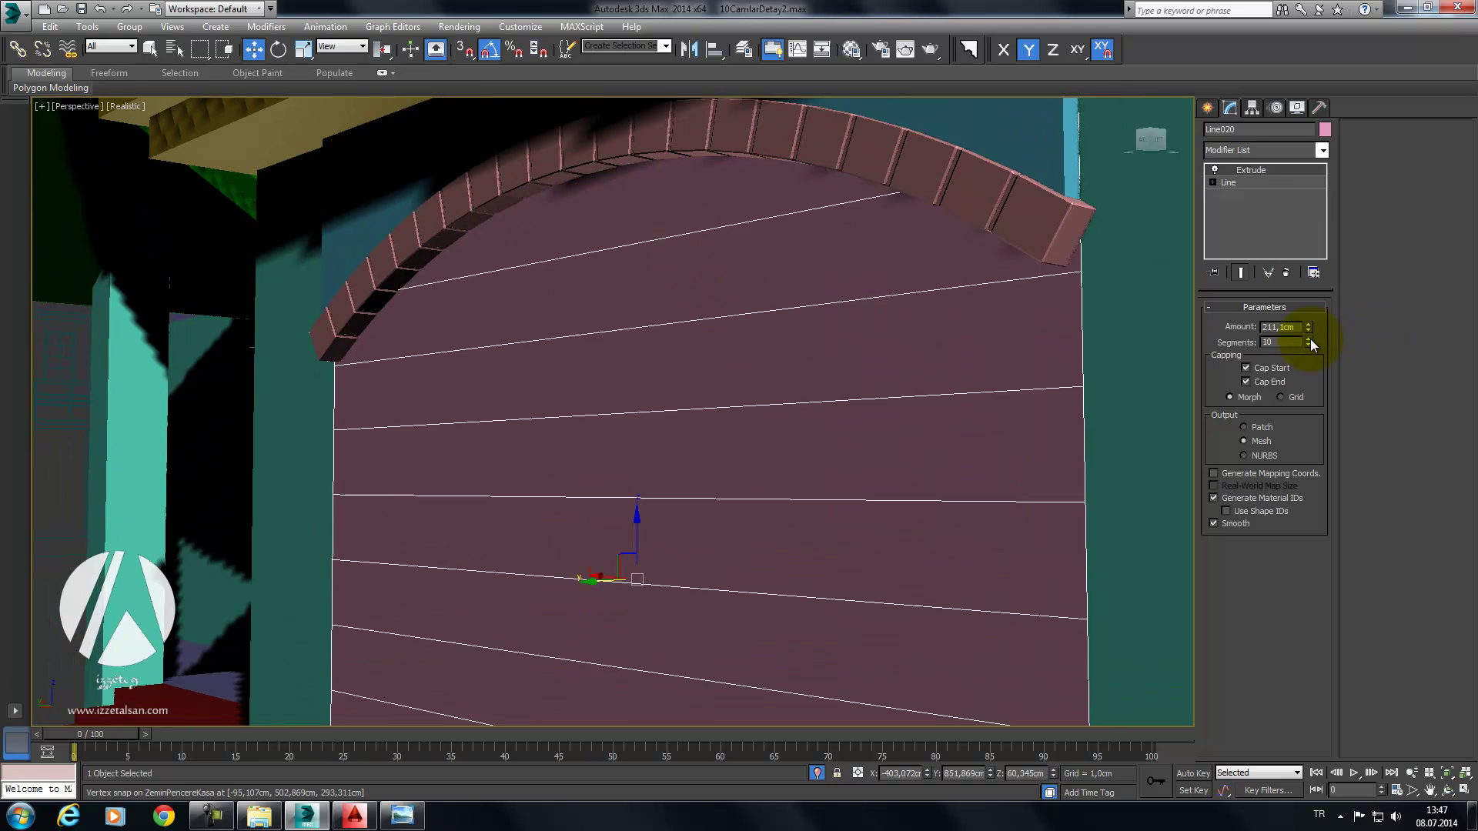
click(1308, 339)
scroll(897, 353, down, 3)
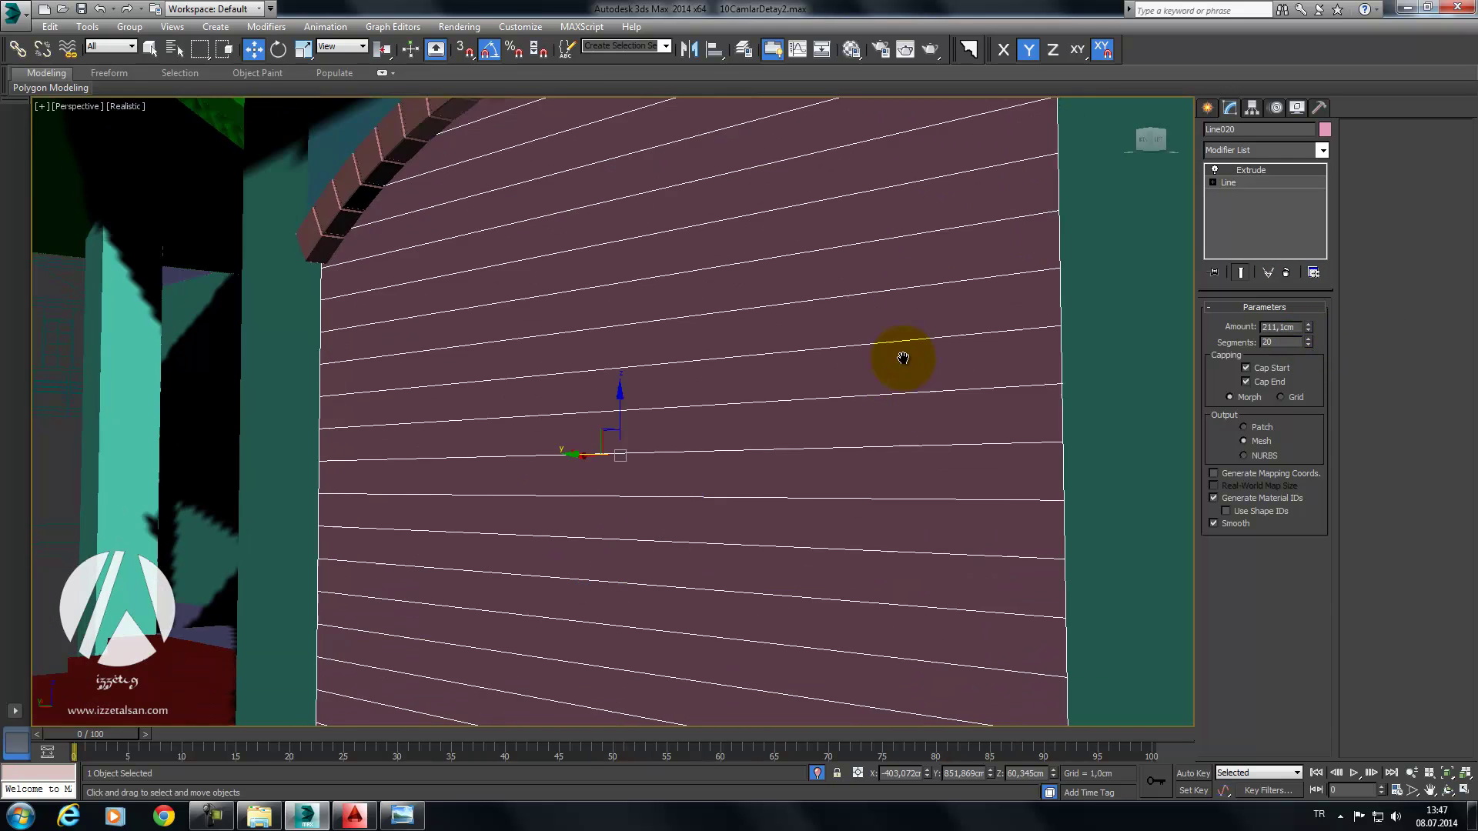
scroll(927, 353, down, 4)
mouse_move(926, 353)
alt+middle_down()
mouse_move(874, 372)
mouse_move(990, 389)
mouse_move(922, 377)
mouse_move(927, 356)
alt+middle_up()
scroll(926, 356, up, 5)
scroll(644, 353, up, 1)
scroll(643, 353, up, 1)
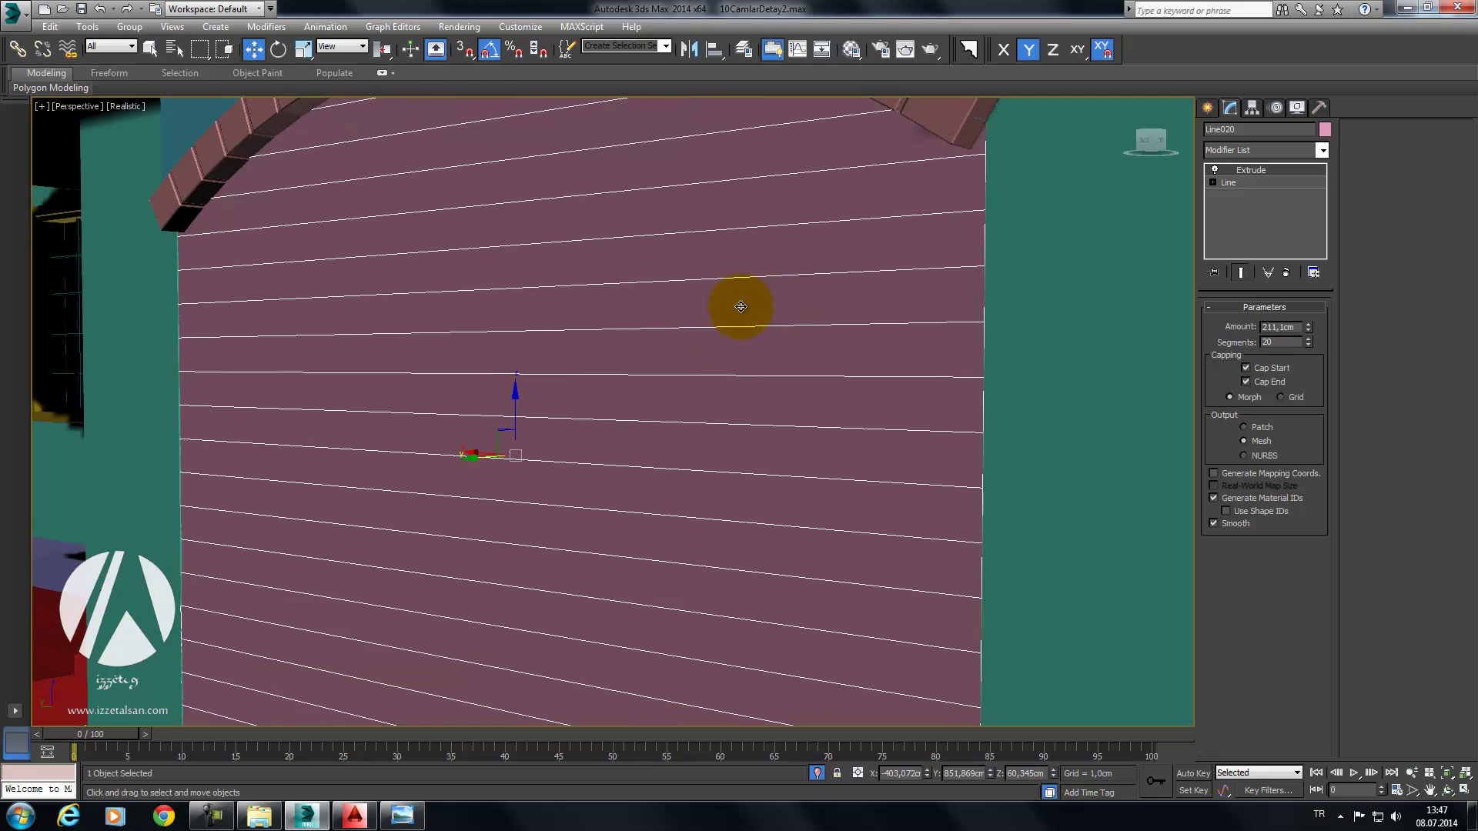
scroll(693, 309, down, 2)
Step: Convert the extruded shutter to Editable Poly and switch to the Left view
right_click(644, 318)
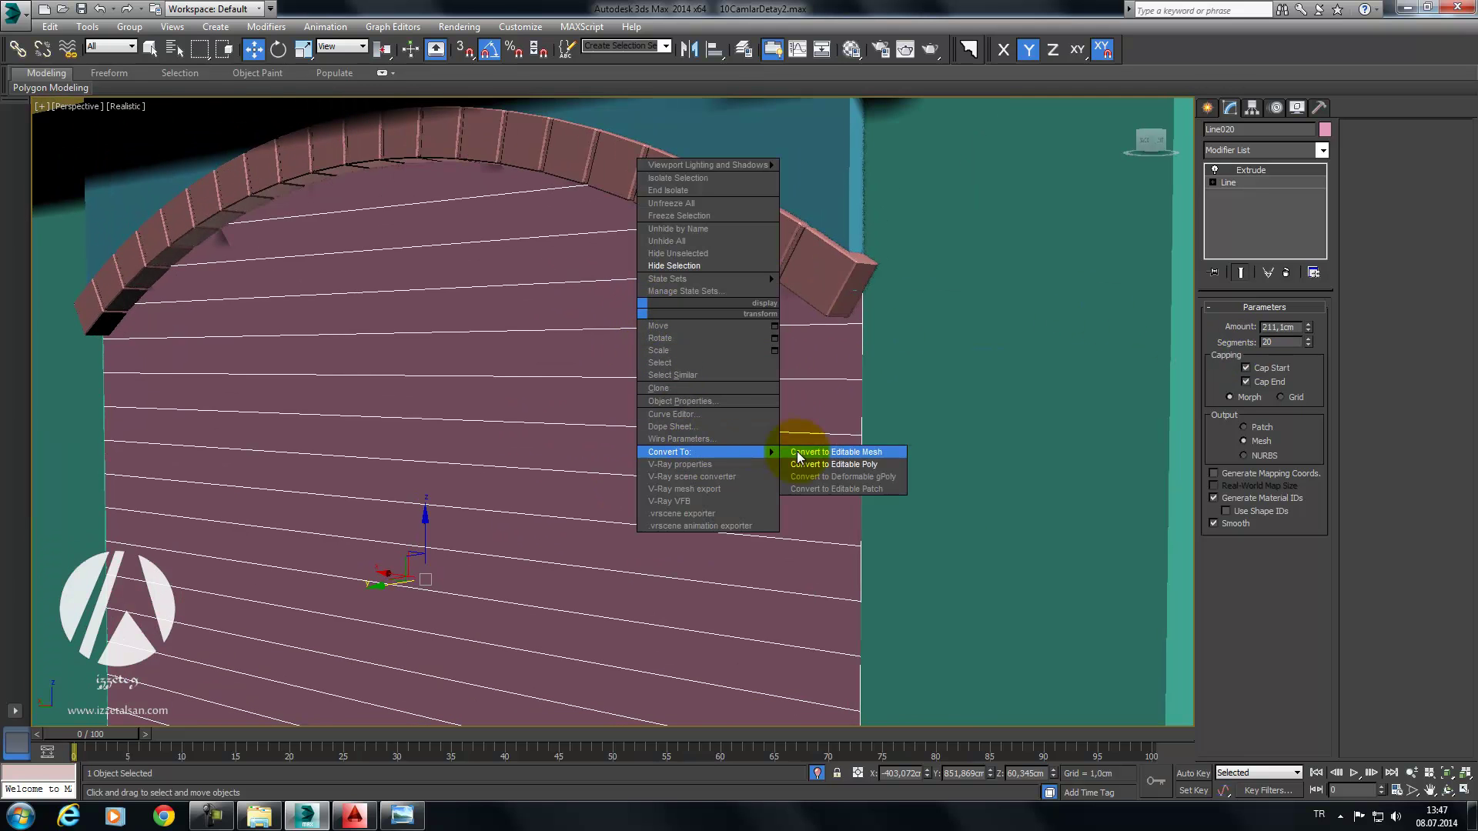
click(852, 465)
key(l)
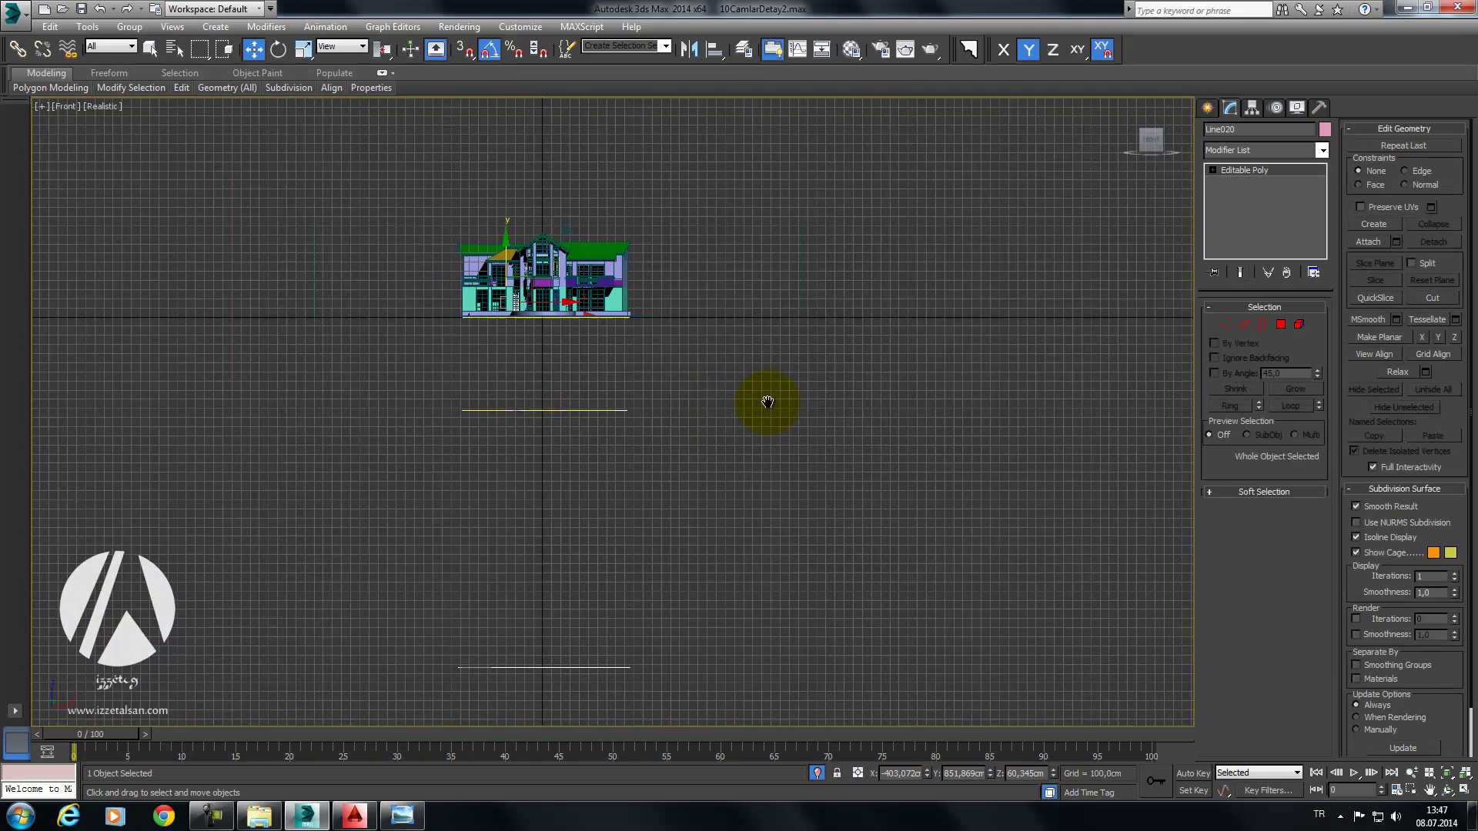
middle_drag(659, 389, 634, 382)
scroll(634, 382, up, 3)
scroll(770, 323, up, 4)
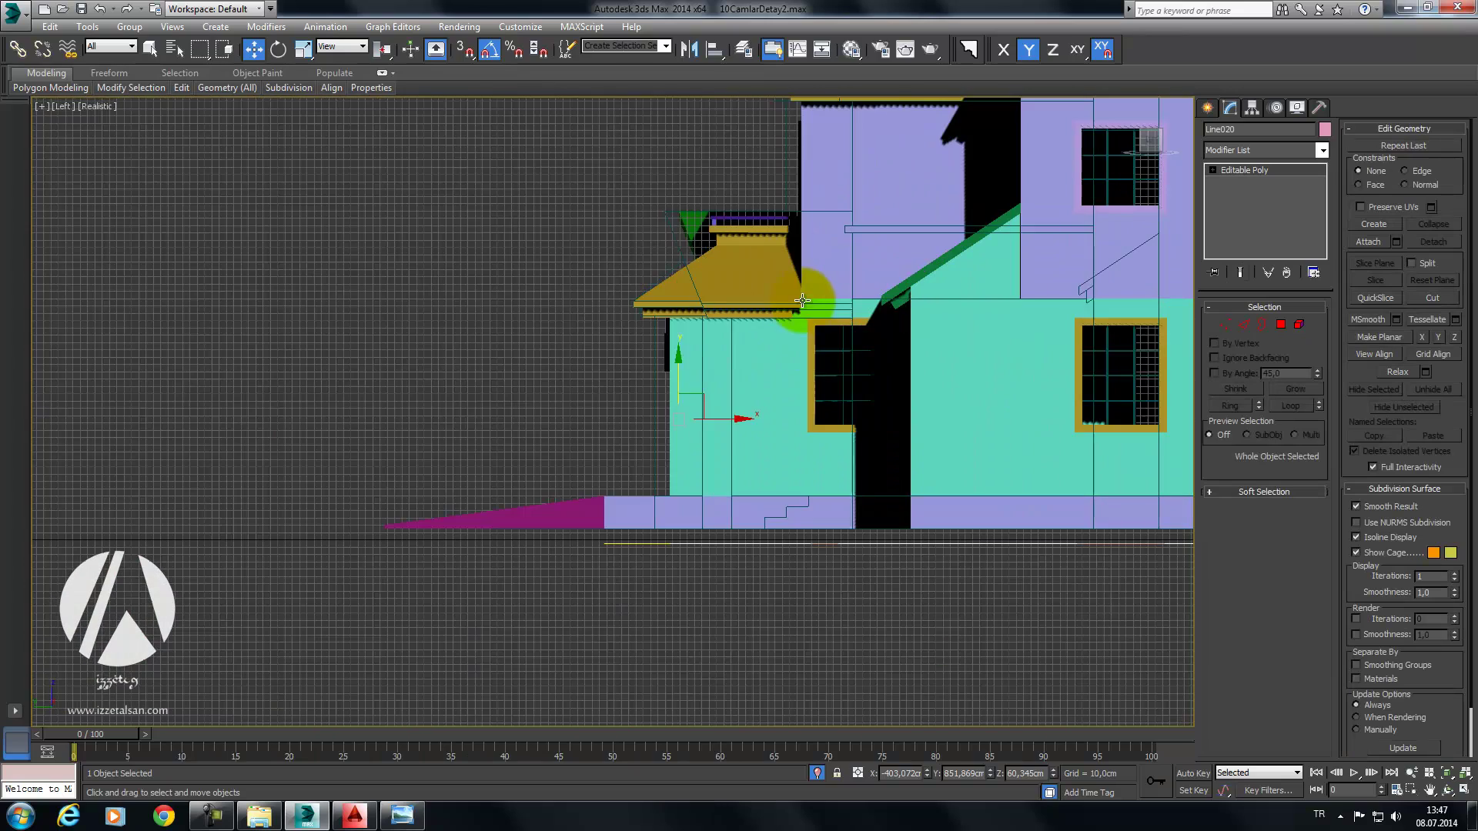
Step: Show the view as wireframe and isolate the shutter alone, centred in view
key(F3)
scroll(693, 347, up, 2)
scroll(831, 225, up, 3)
scroll(826, 241, up, 4)
right_click(708, 271)
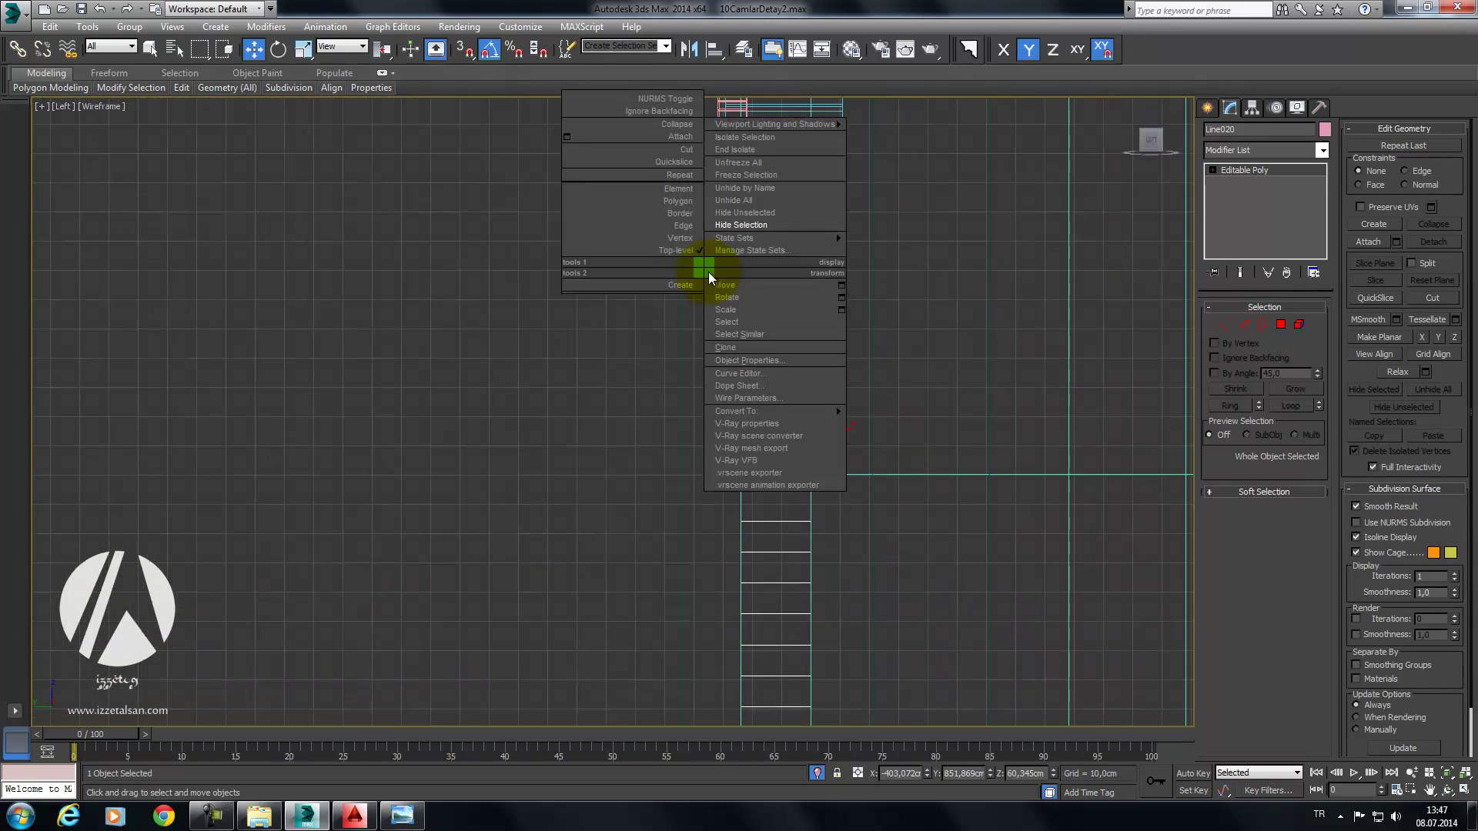
click(755, 136)
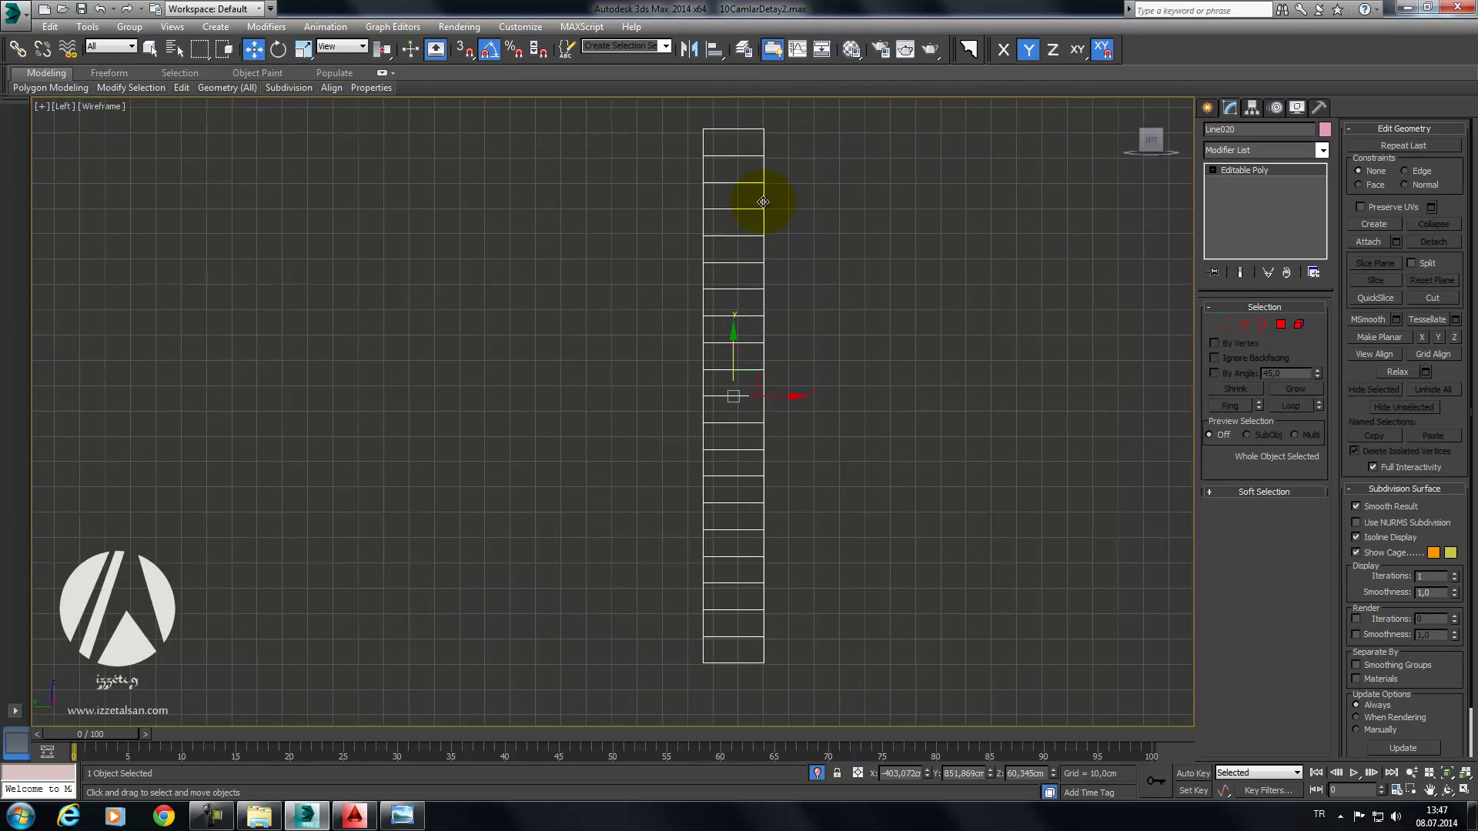
middle_drag(738, 141, 800, 209)
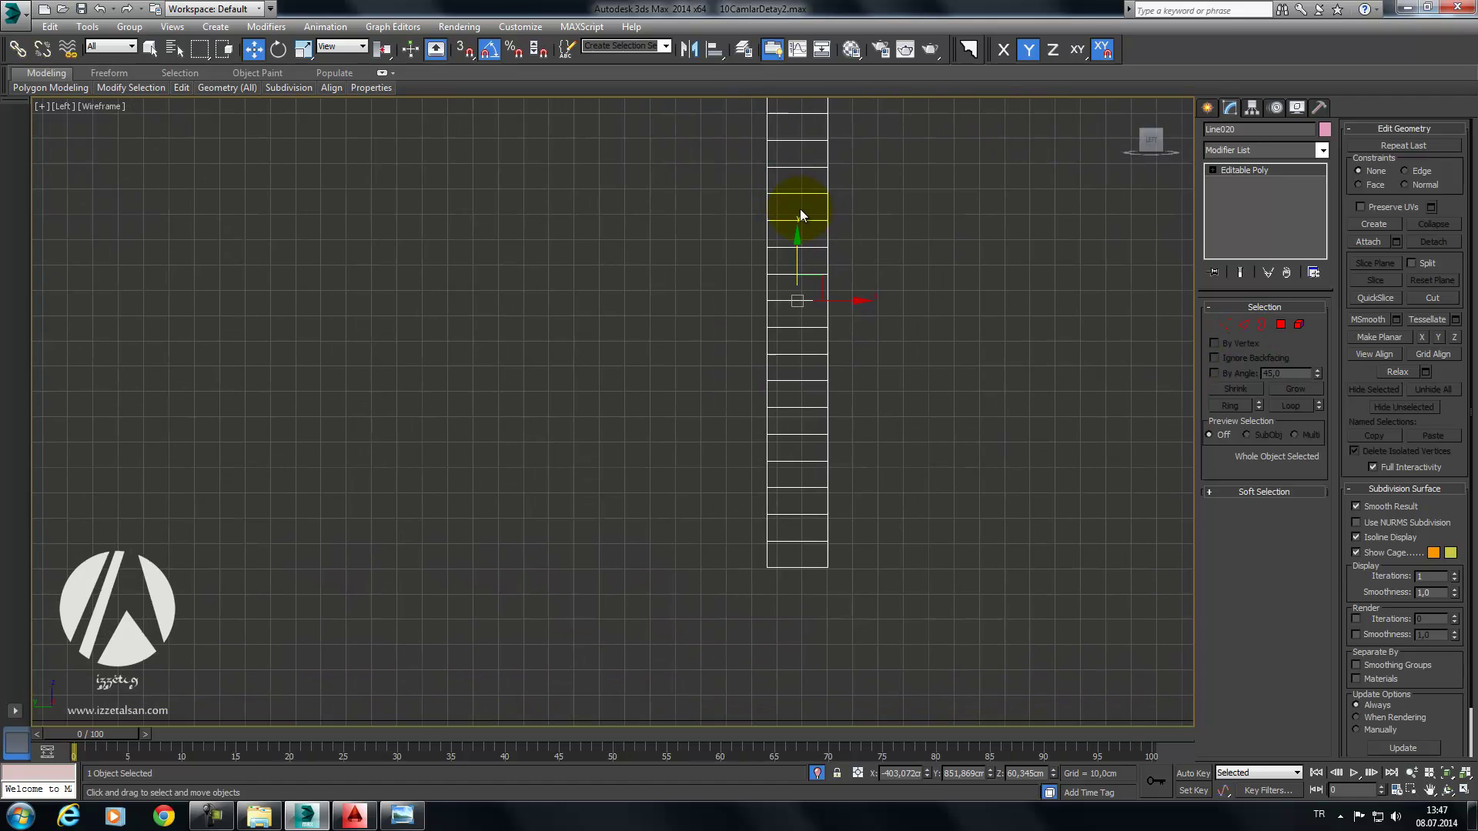
Step: Select the shutter's left-edge vertices and nudge them sideways and downward
click(1224, 325)
mouse_move(788, 547)
middle_down()
mouse_move(811, 565)
mouse_move(783, 628)
middle_up()
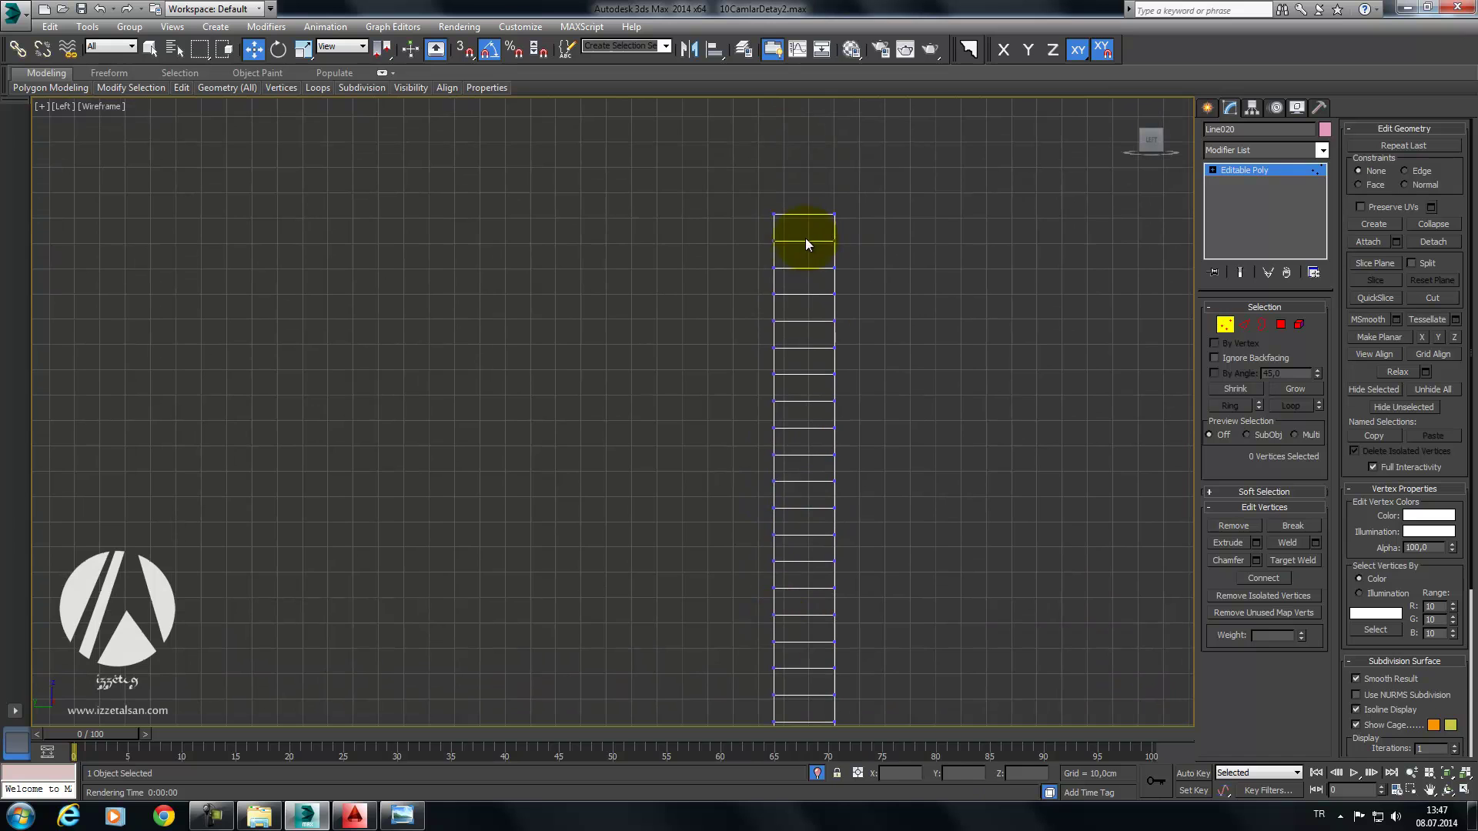
mouse_move(791, 334)
ctrl+mouse_down()
mouse_move(755, 363)
mouse_move(747, 468)
ctrl+mouse_up()
middle_drag(742, 528, 824, 464)
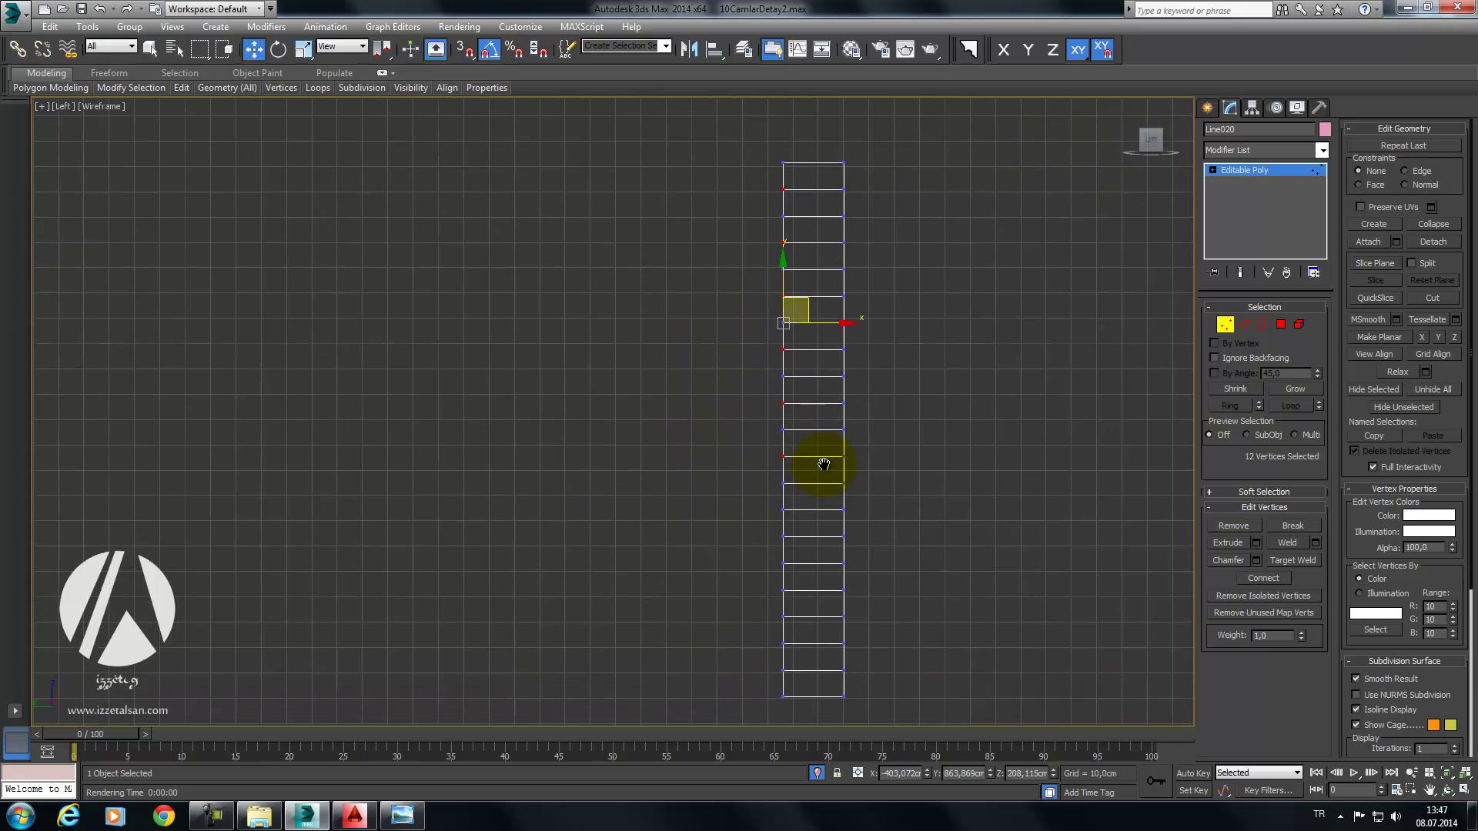
ctrl+drag(802, 512, 763, 529)
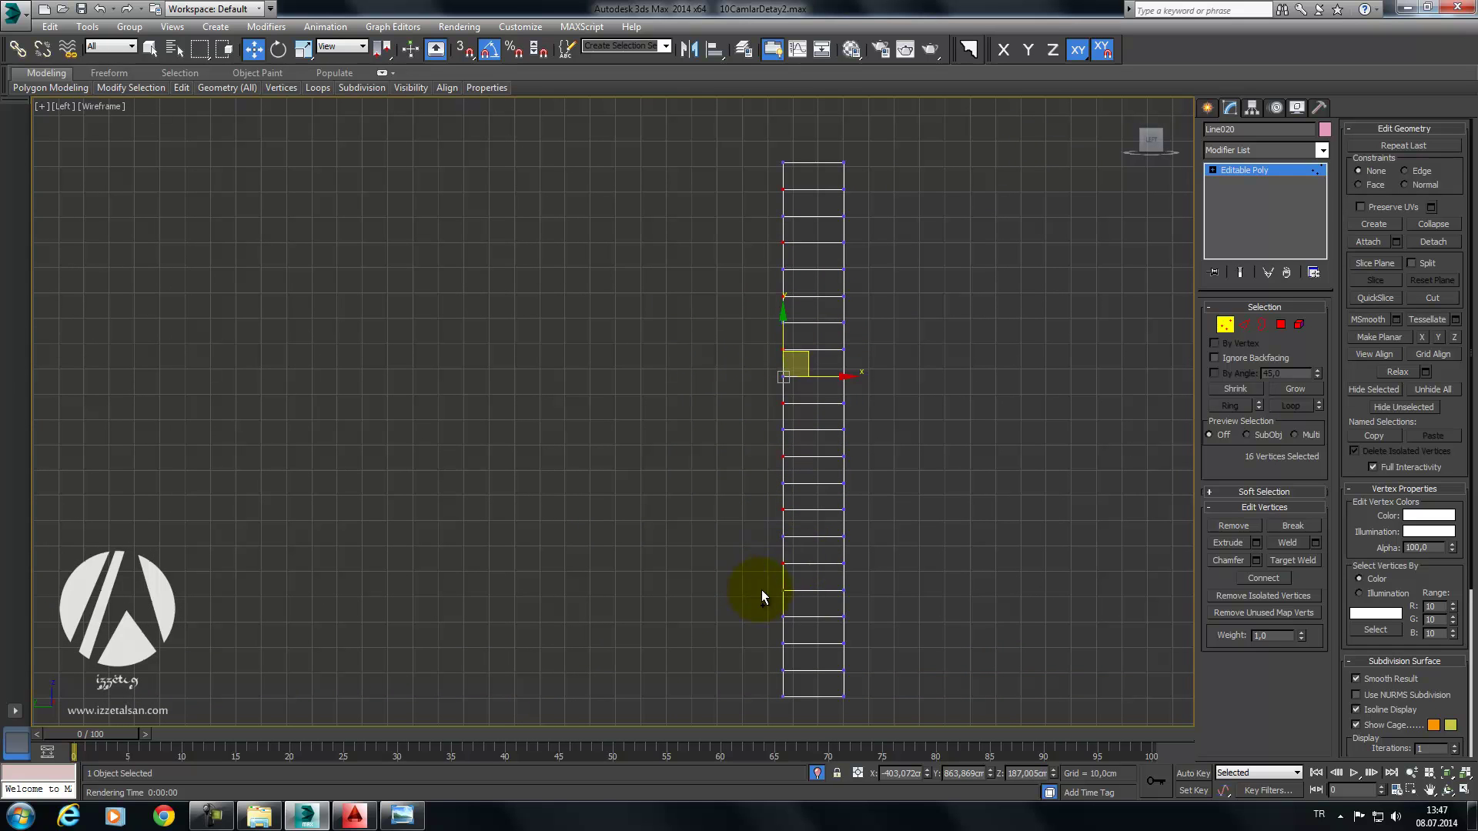
ctrl+drag(801, 658, 712, 673)
middle_drag(849, 420, 873, 405)
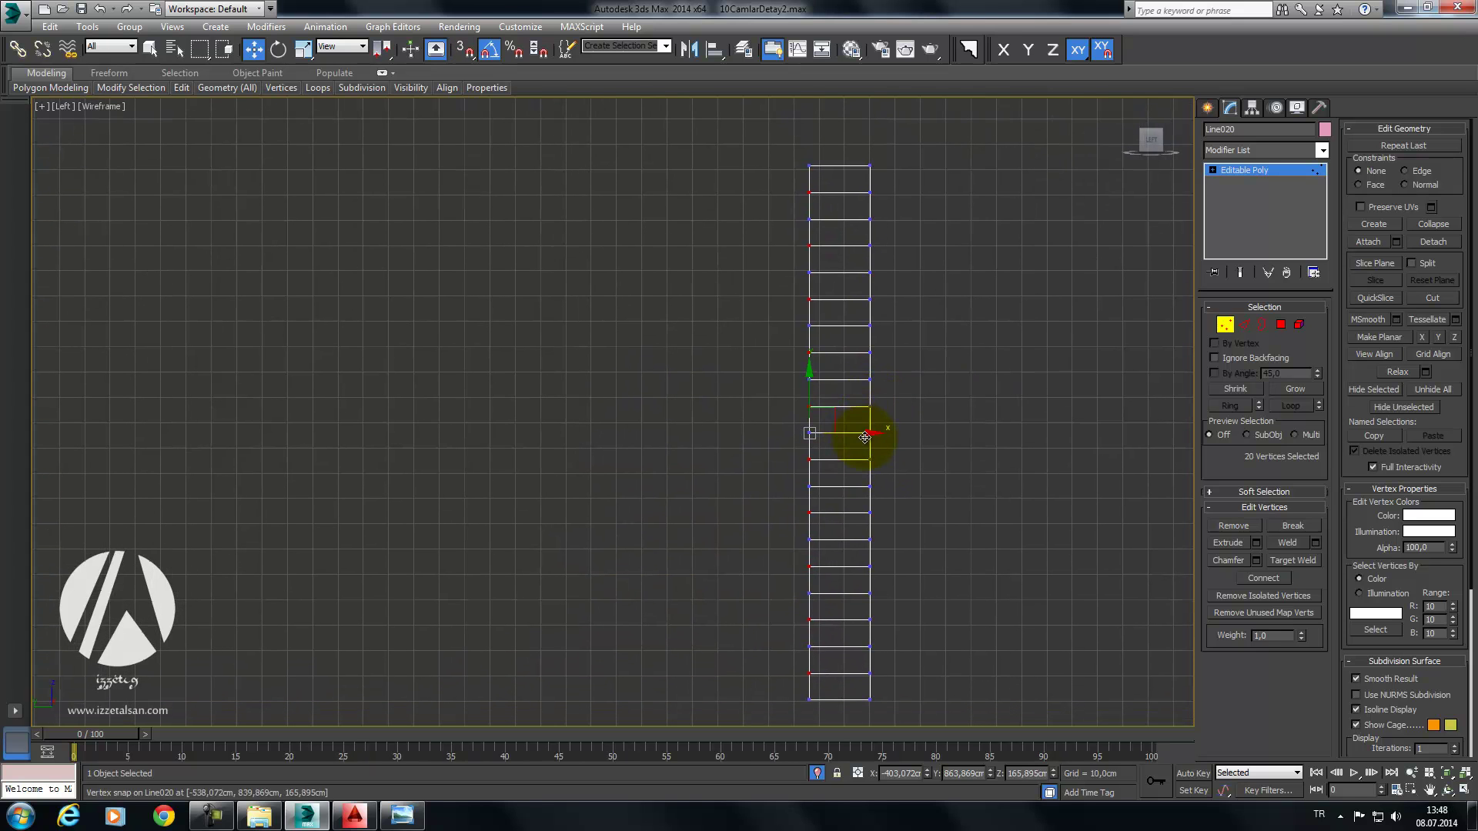
drag(868, 435, 863, 437)
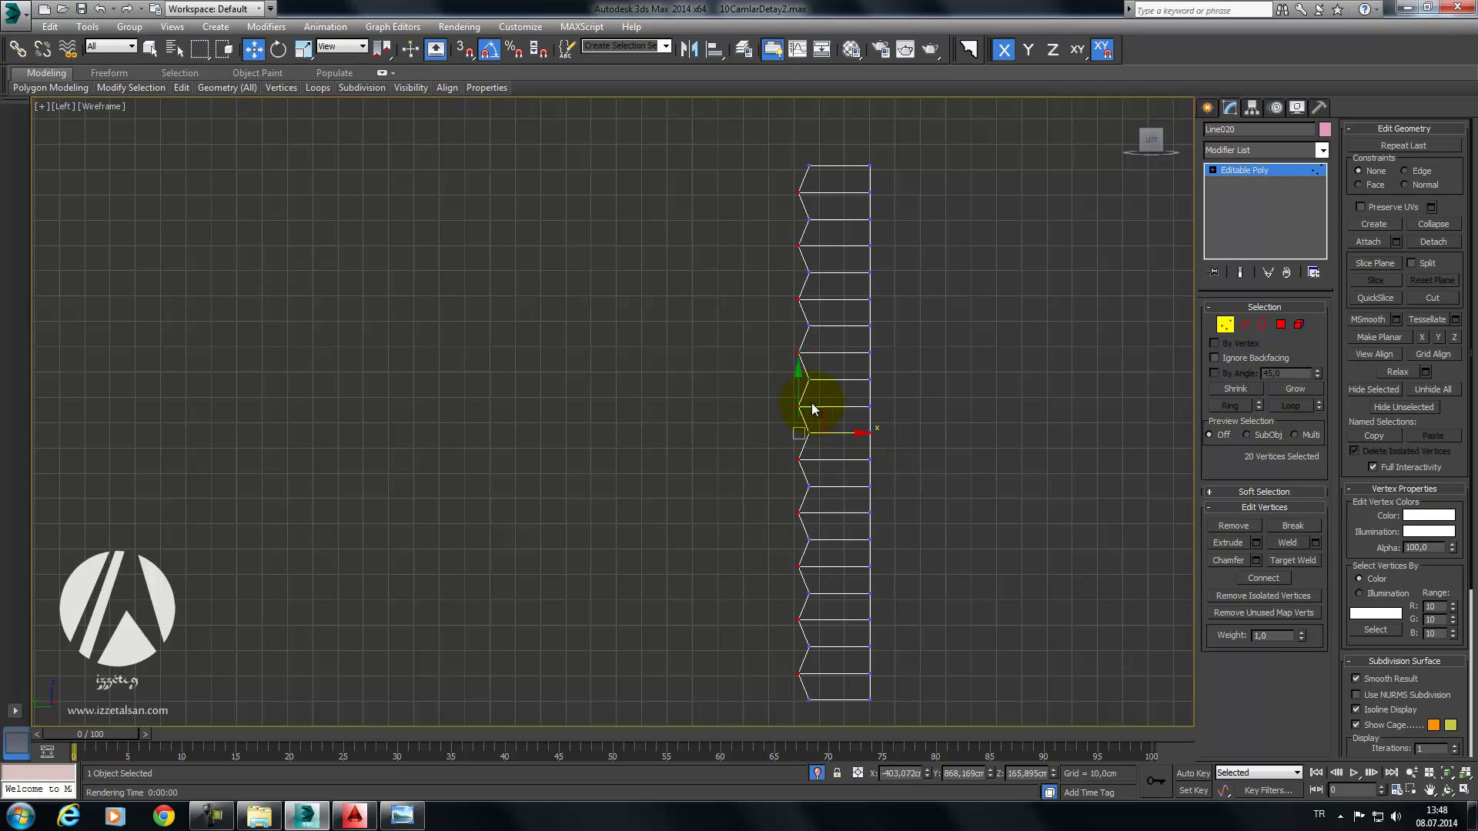
drag(798, 391, 794, 415)
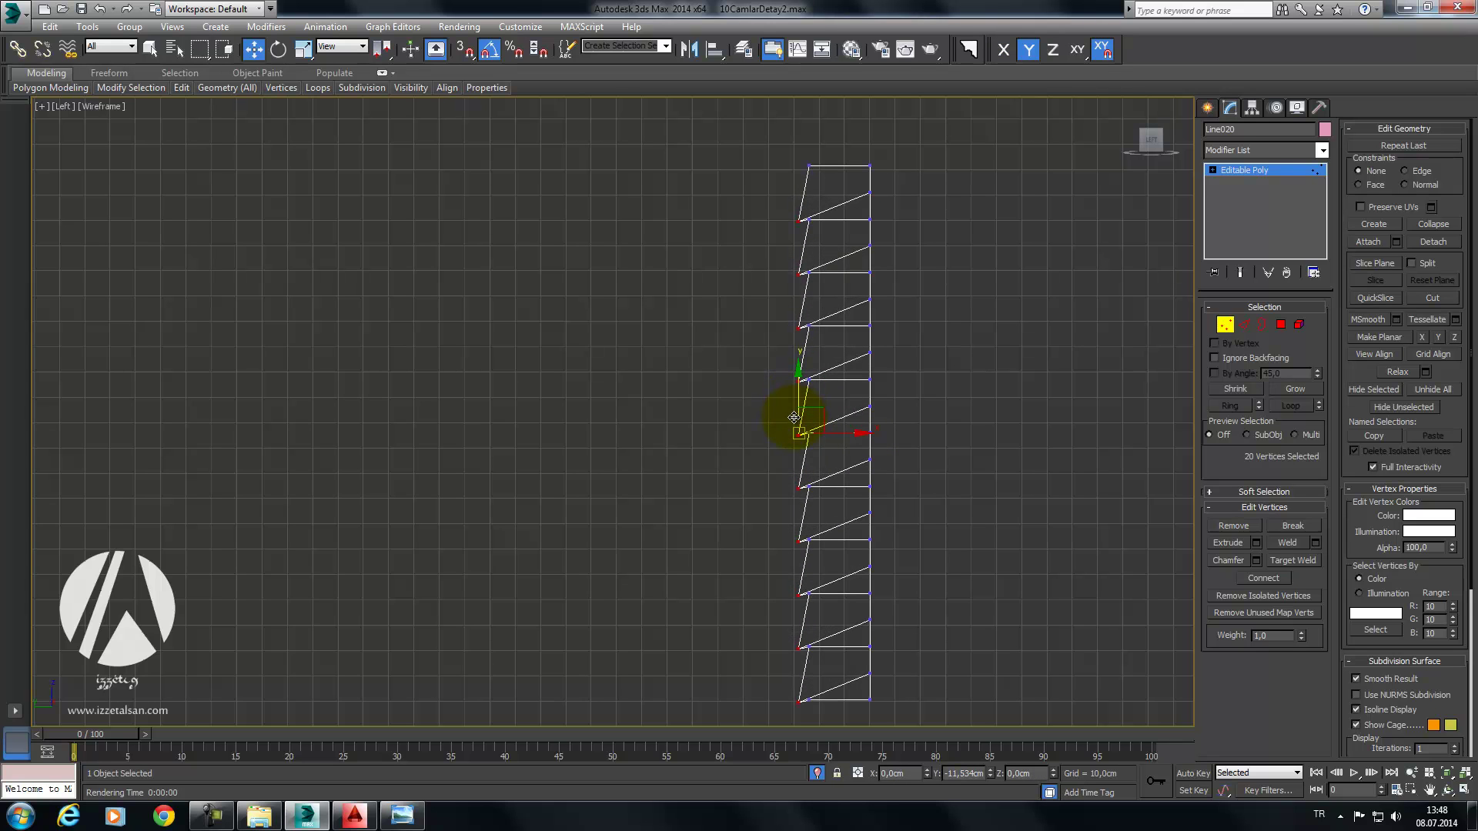
Step: With vertex snapping on, drop and raise the left vertices to slant the panels
scroll(854, 396, up, 2)
key(s)
drag(799, 389, 800, 383)
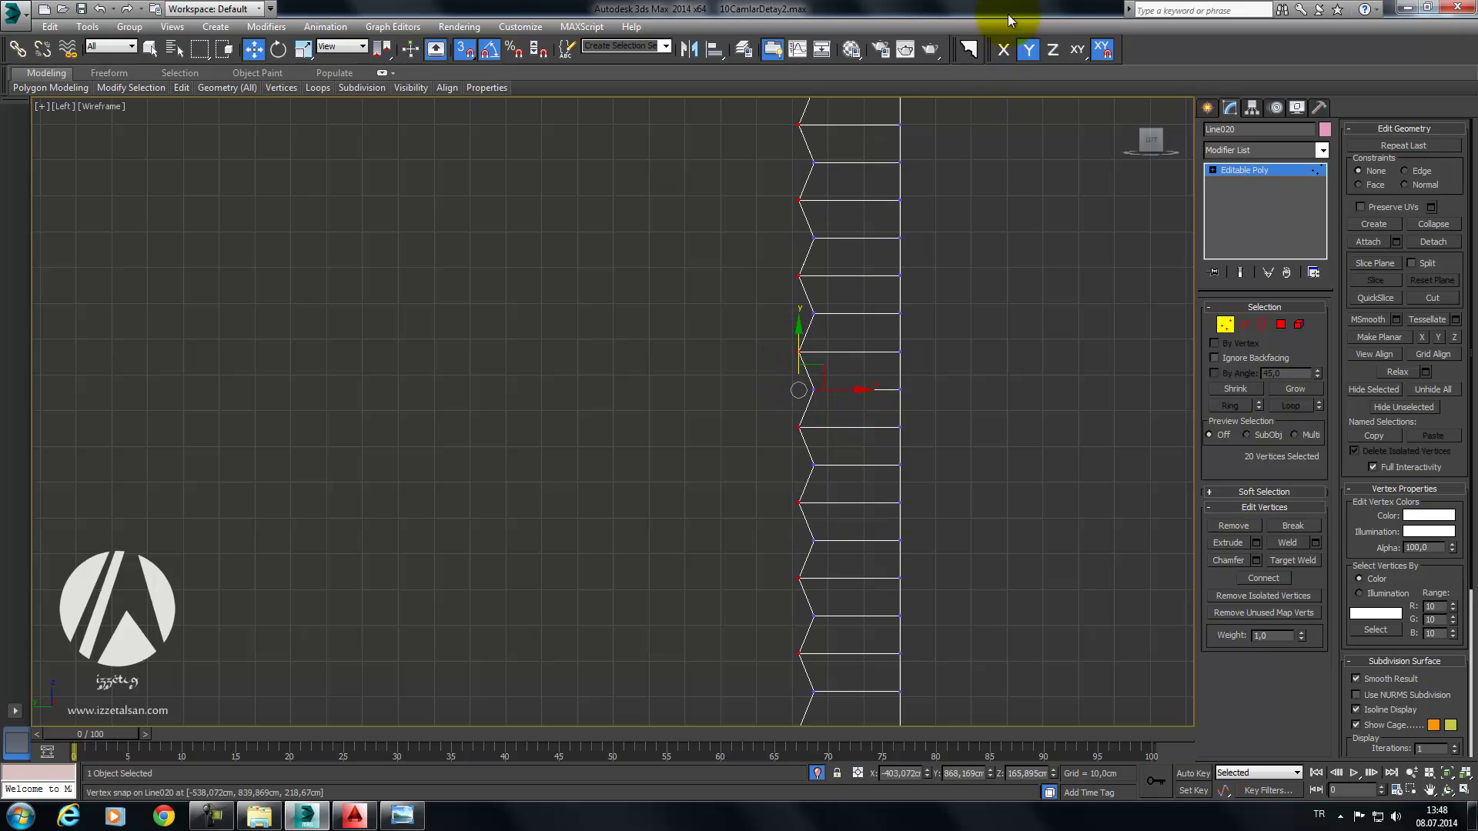
drag(797, 348, 815, 452)
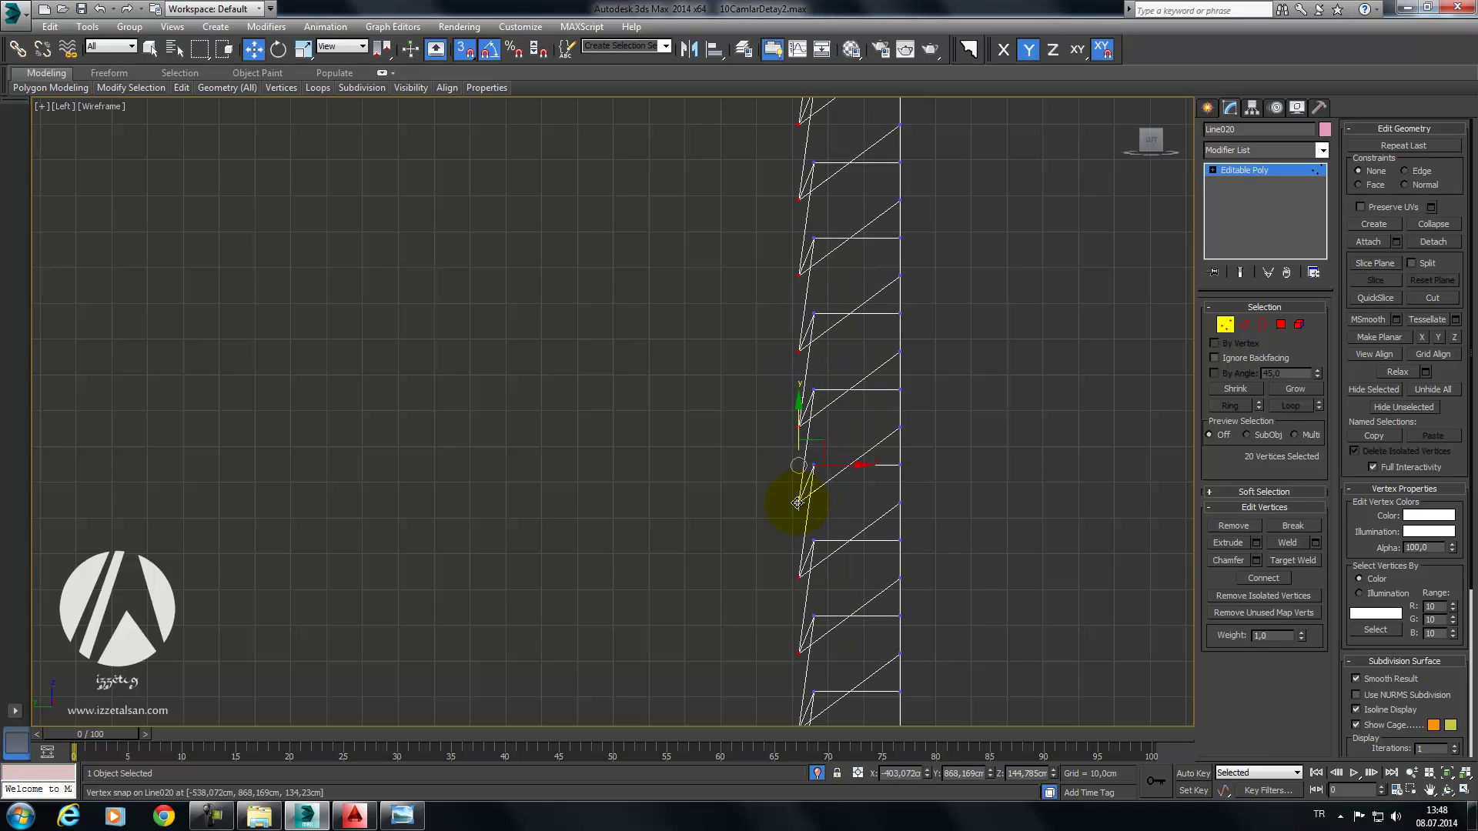
drag(797, 503, 808, 473)
scroll(917, 408, down, 4)
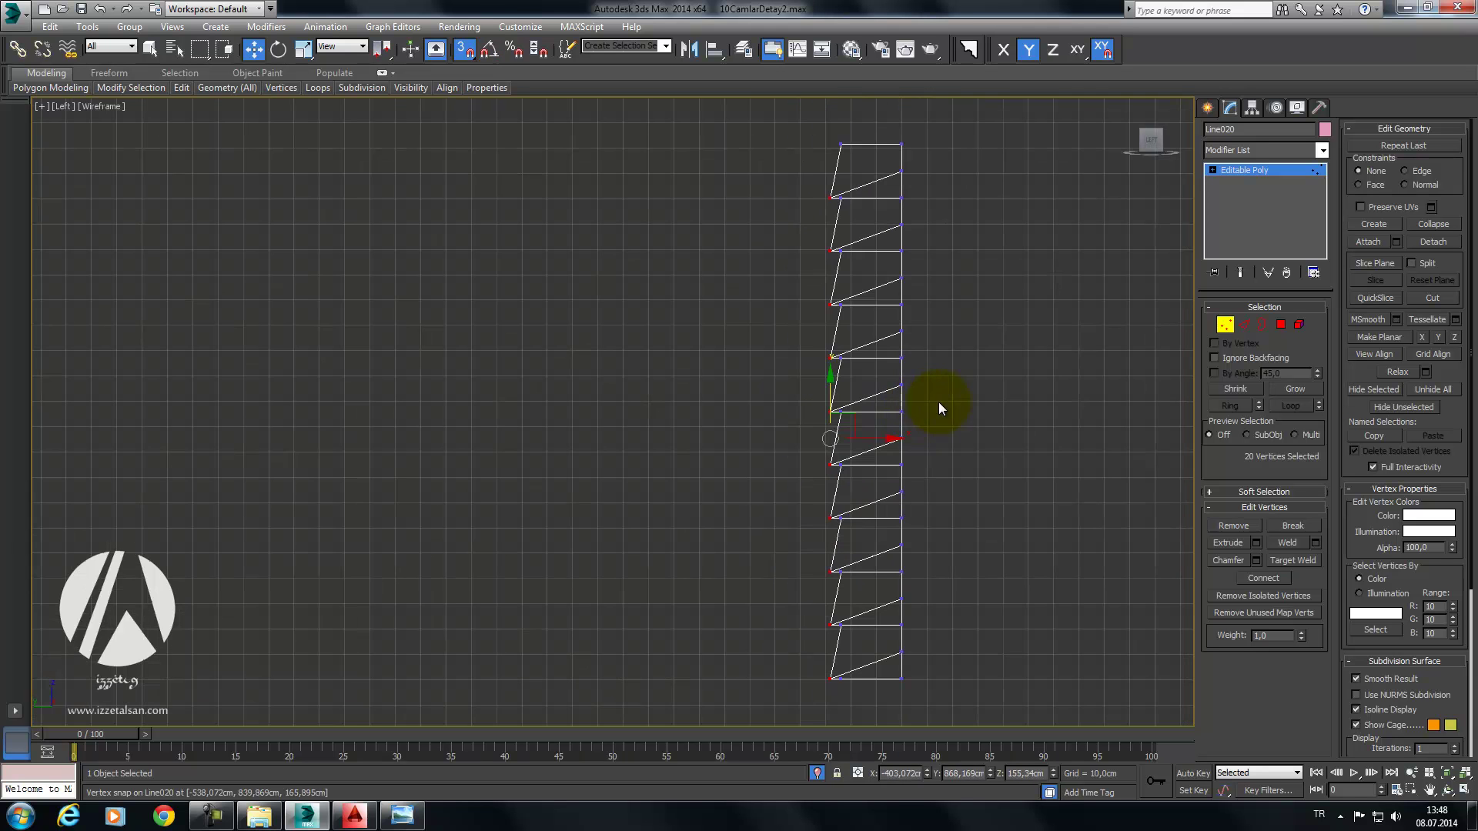
Step: Switch to a shaded perspective view and orbit around the slatted shutter
key(F3)
key(p)
alt+middle_drag(1006, 380, 983, 370)
scroll(914, 370, up, 3)
scroll(883, 375, down, 3)
mouse_move(884, 376)
alt+middle_down()
mouse_move(809, 396)
mouse_move(825, 403)
mouse_move(753, 381)
alt+middle_up()
Step: End isolation, leave vertex mode and nudge the shutter sideways into the arched opening
right_click(746, 367)
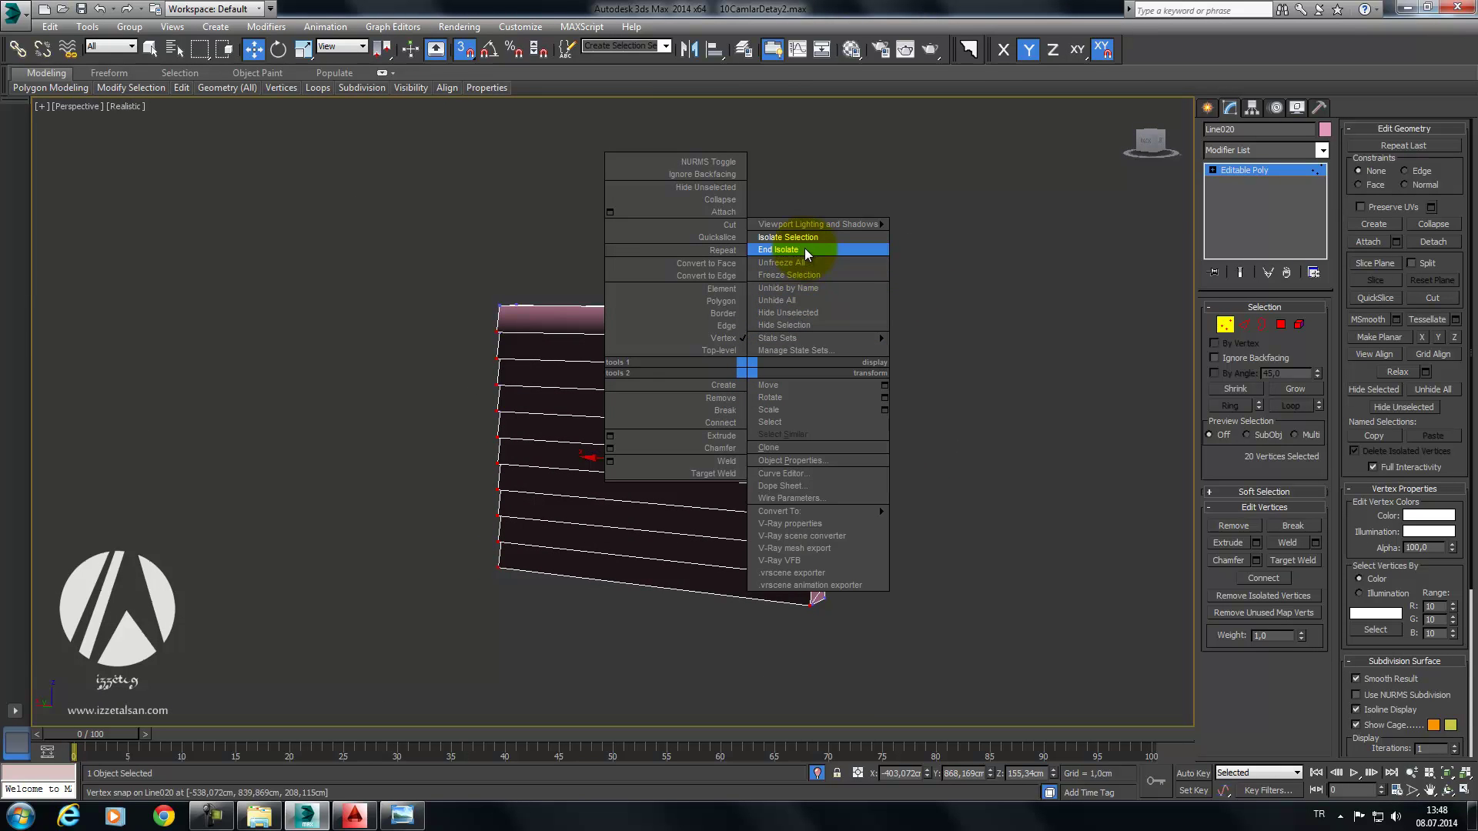
click(805, 248)
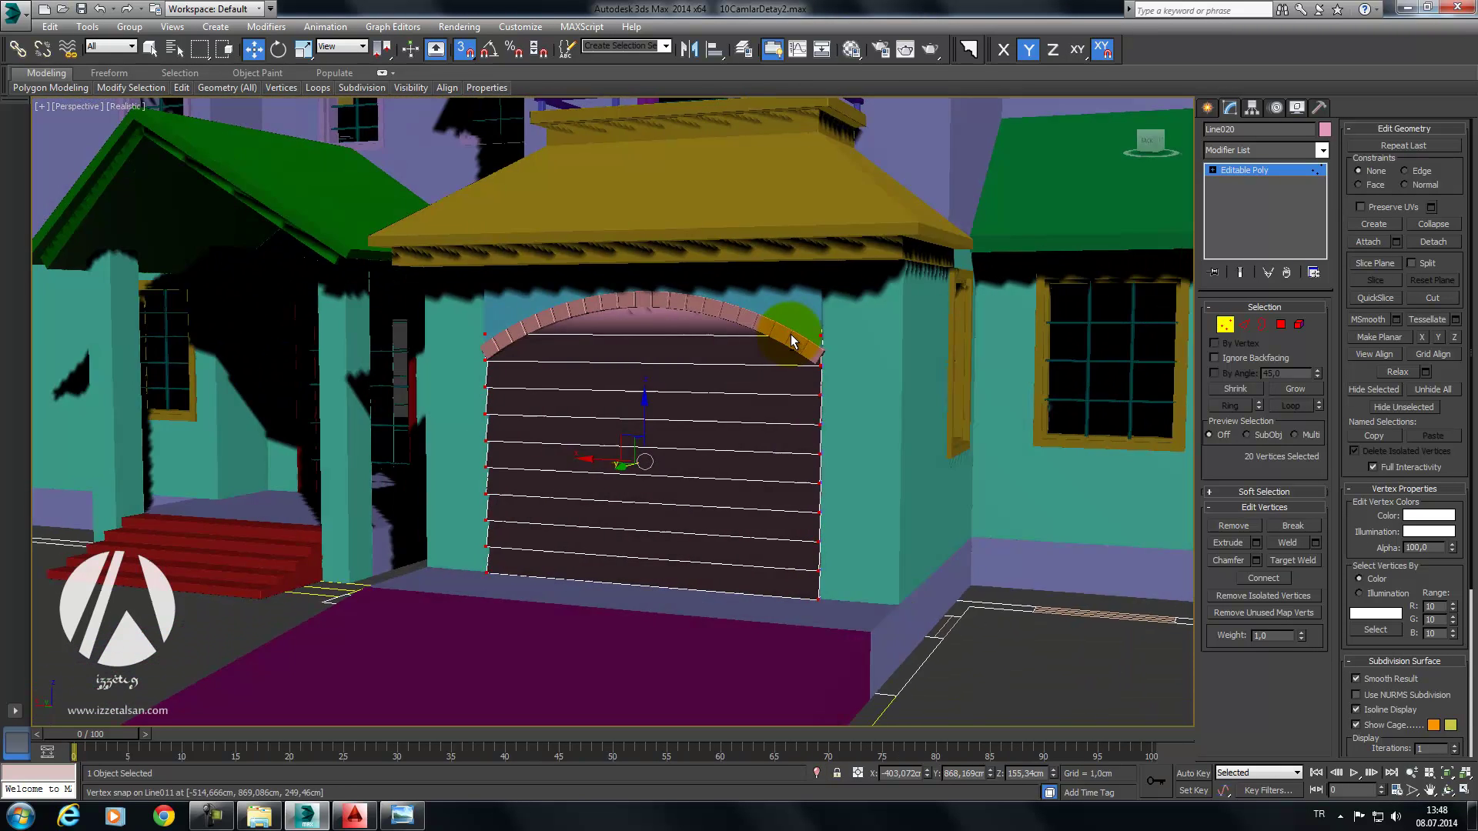
mouse_move(792, 343)
alt+middle_down()
mouse_move(732, 363)
mouse_move(903, 325)
alt+middle_up()
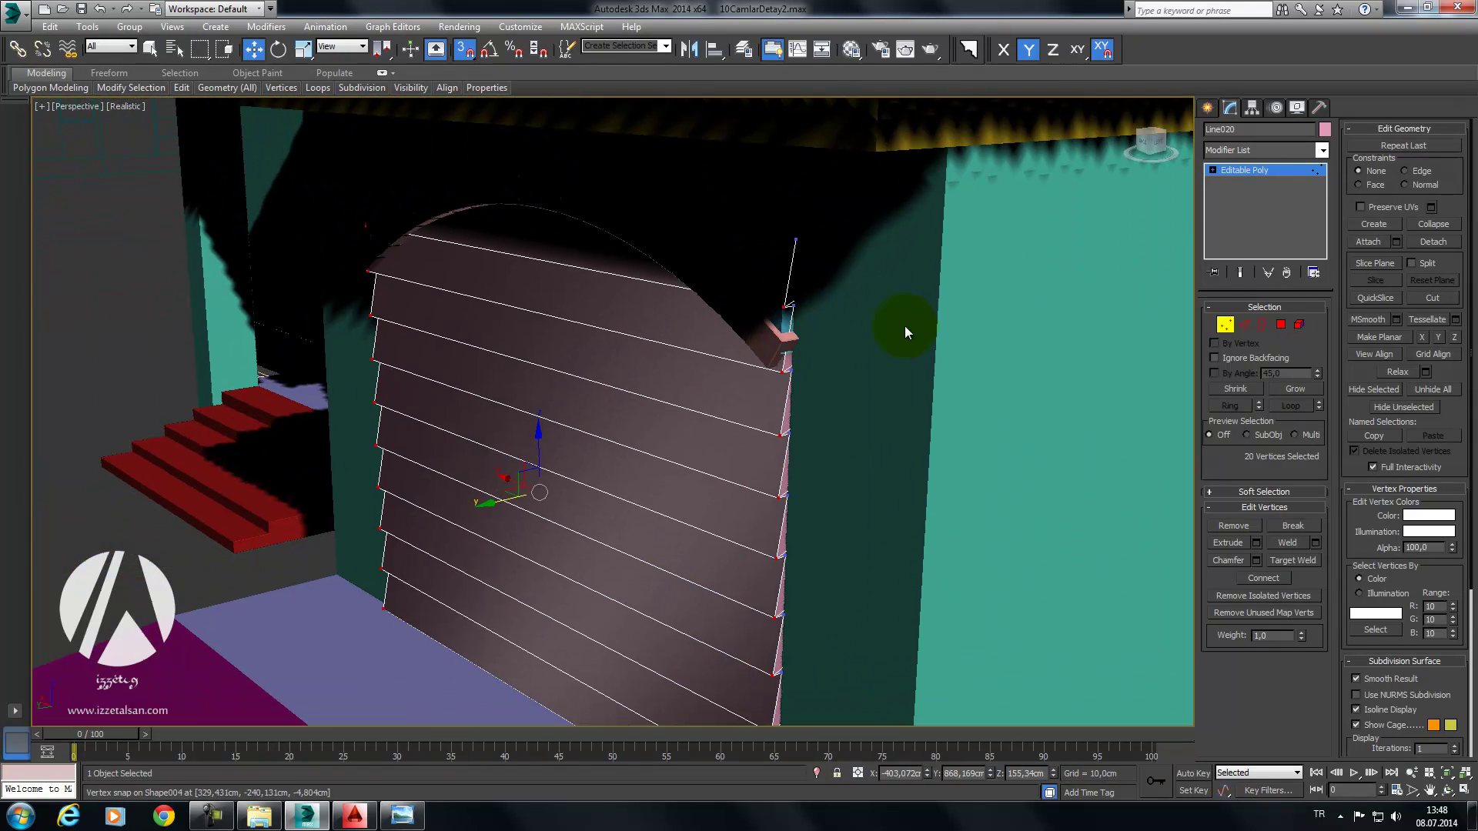
click(1226, 326)
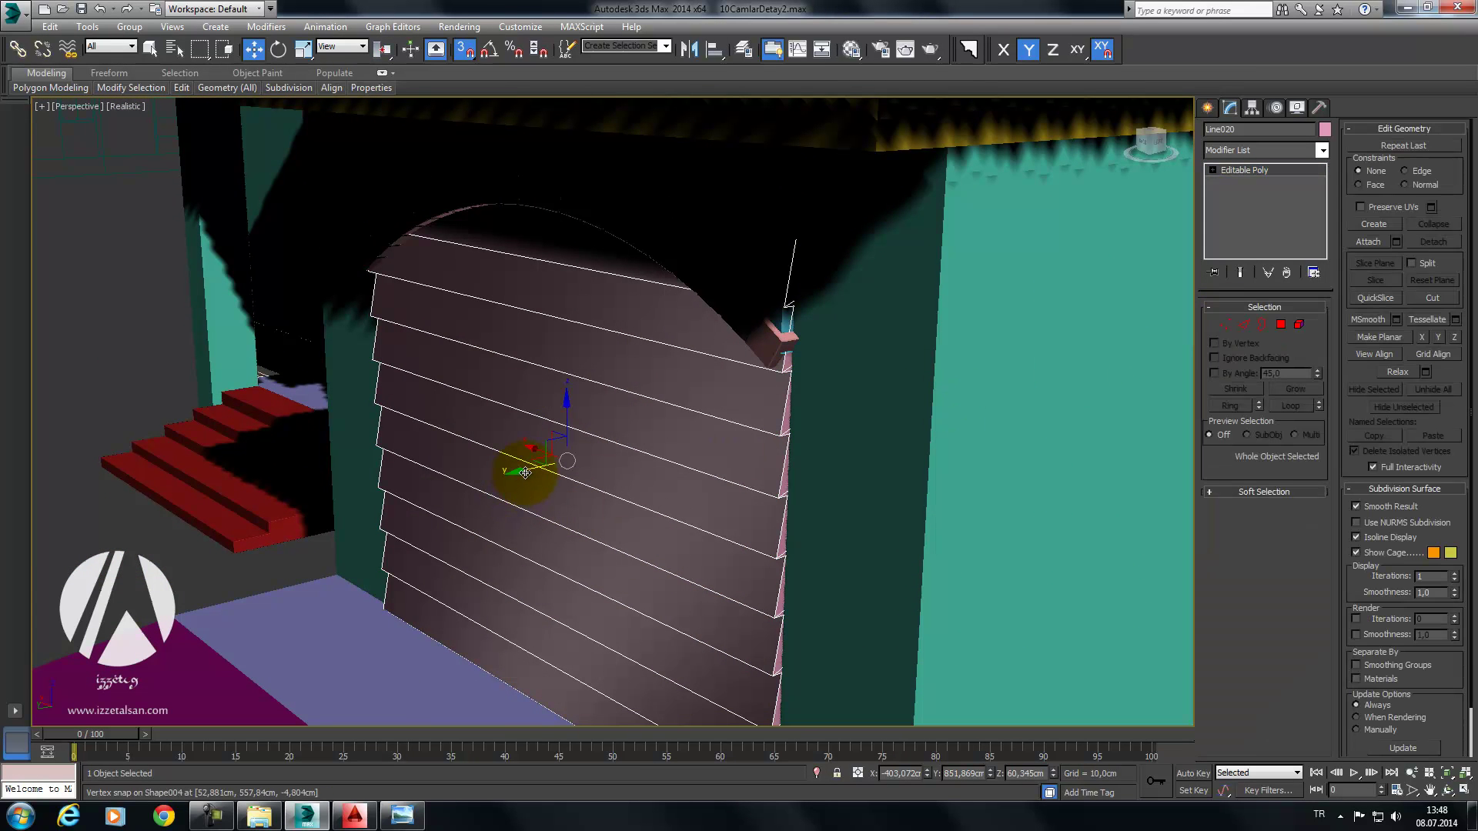
drag(525, 472, 540, 471)
mouse_move(540, 471)
alt+middle_down()
mouse_move(646, 412)
mouse_move(627, 423)
mouse_move(639, 426)
alt+middle_up()
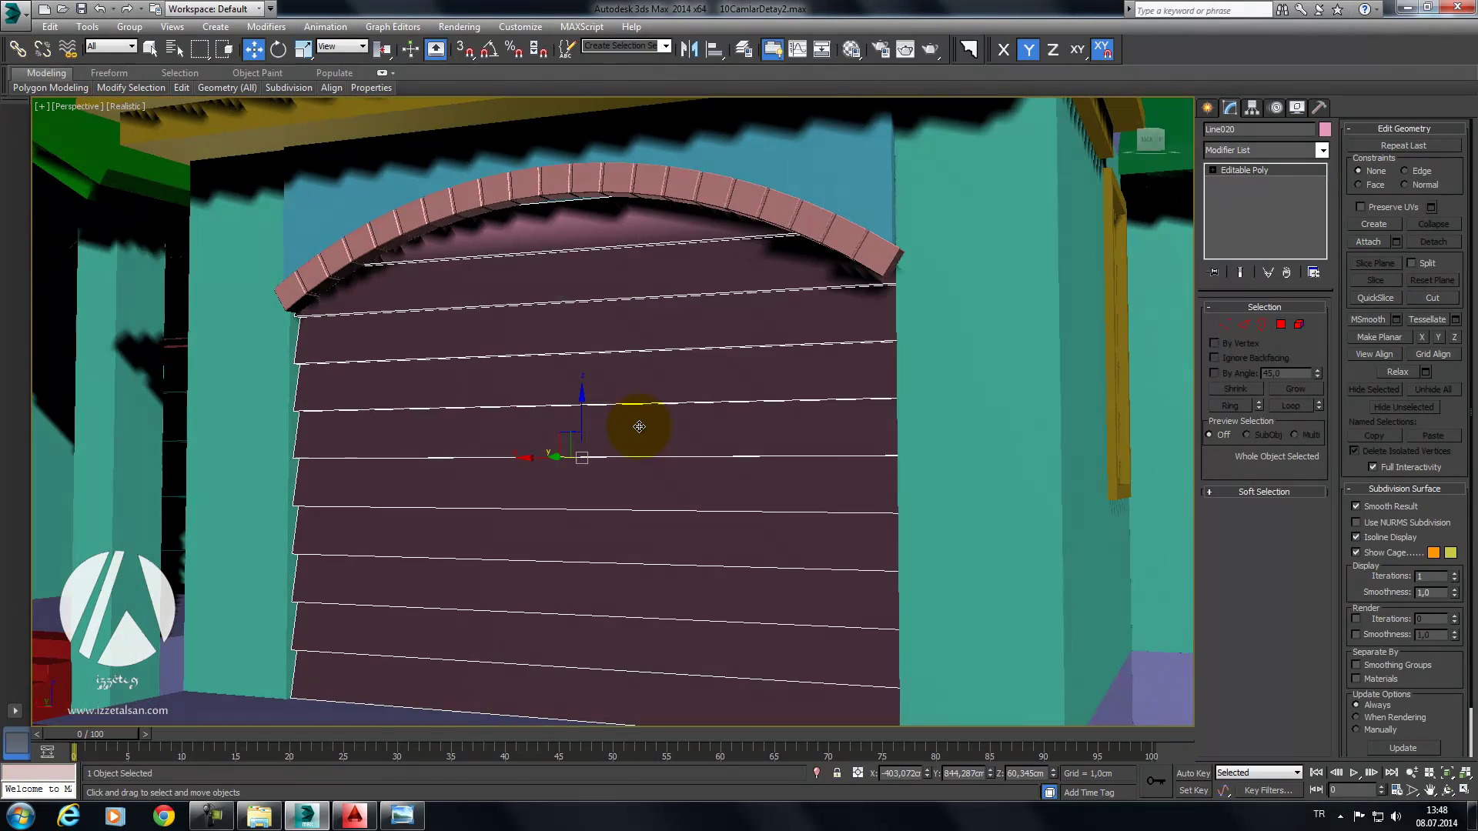
Step: Test-render the perspective view, then add a Smooth modifier to the shutter
click(905, 49)
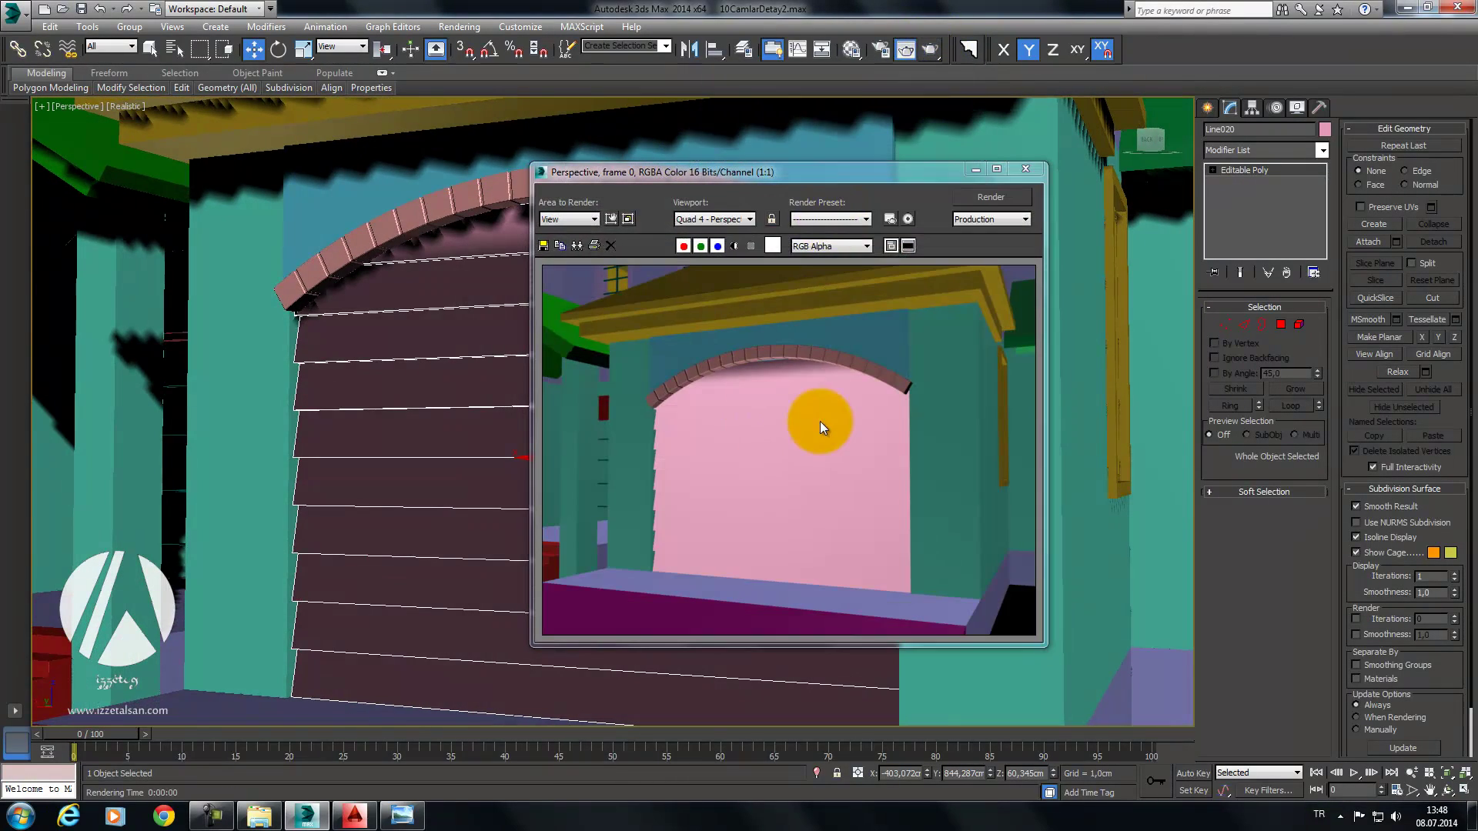
click(1024, 169)
click(1298, 149)
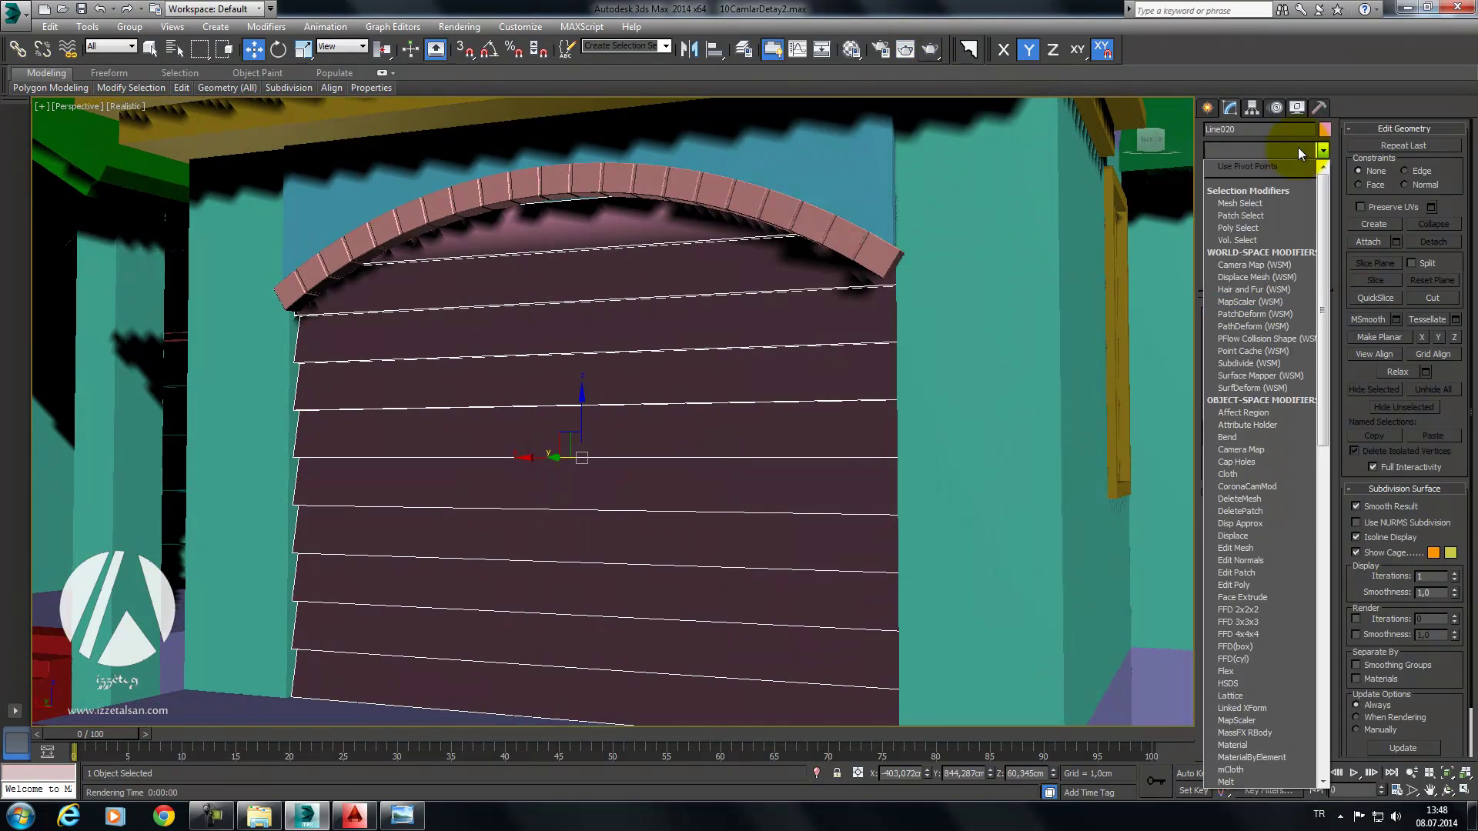
key(s)
key(h)
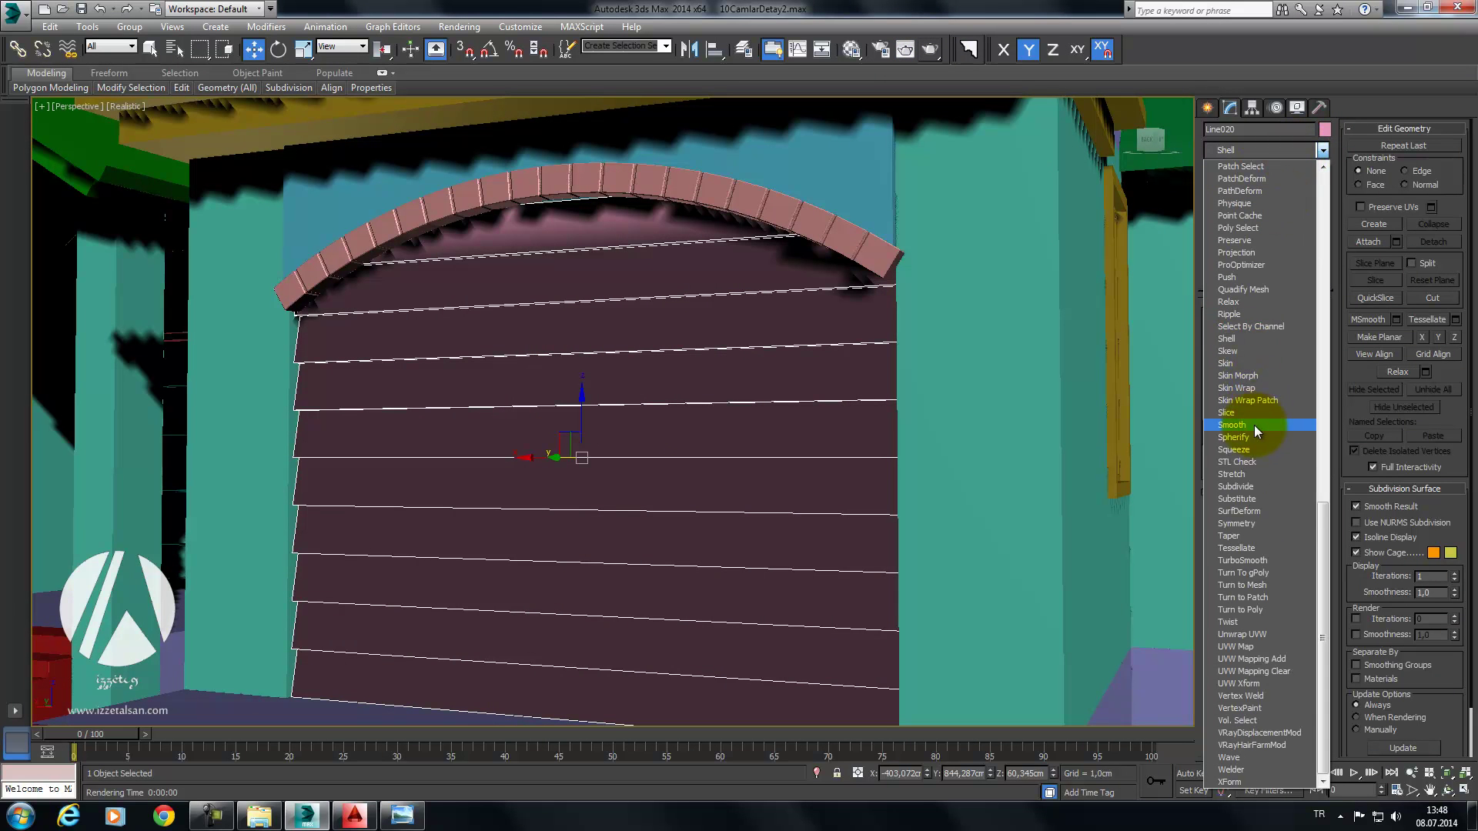
click(1250, 426)
Step: Collapse the shutter to an Editable Poly and test-render it from two angles
right_click(862, 331)
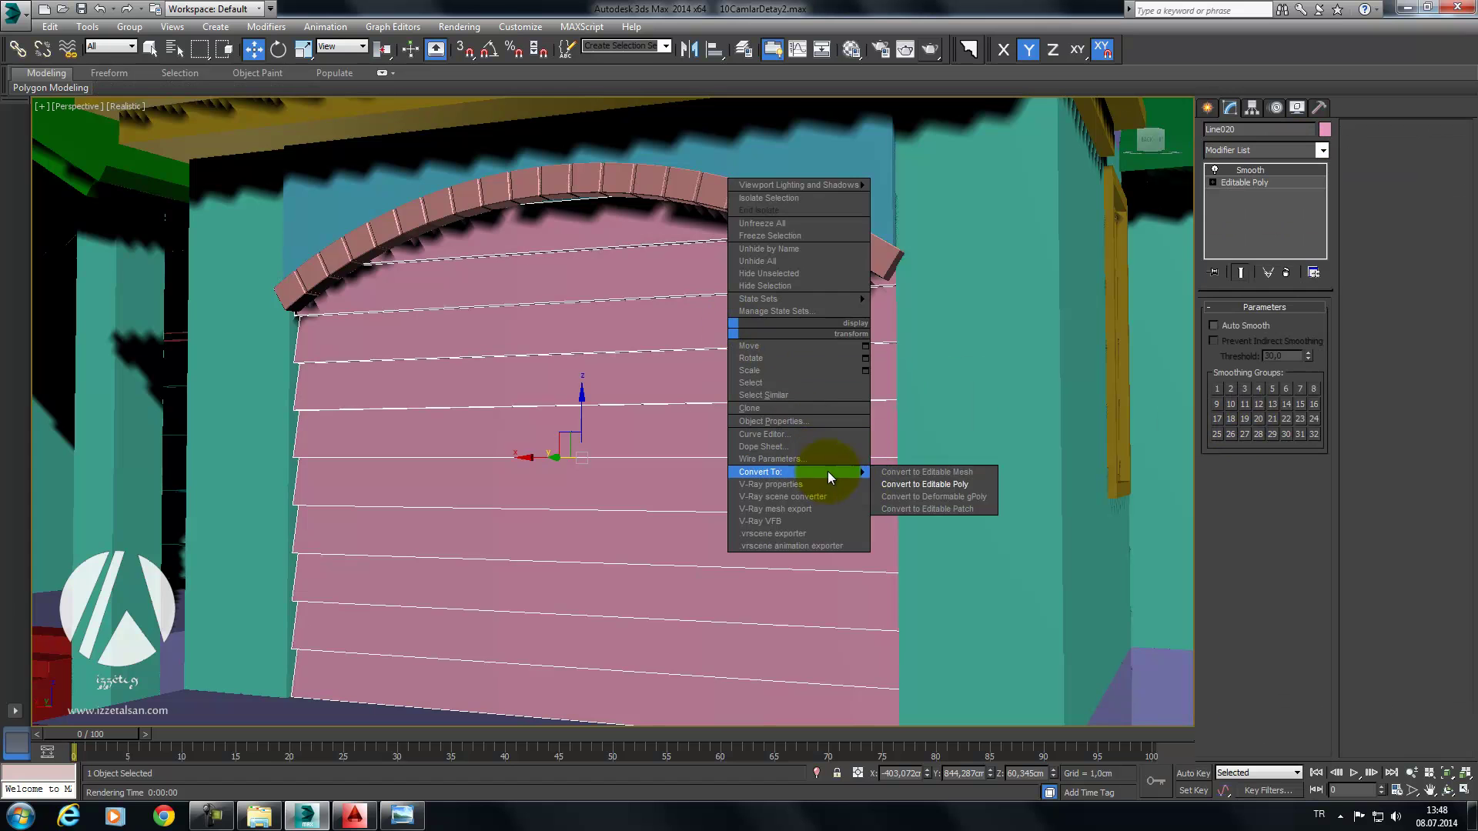
click(924, 485)
click(930, 50)
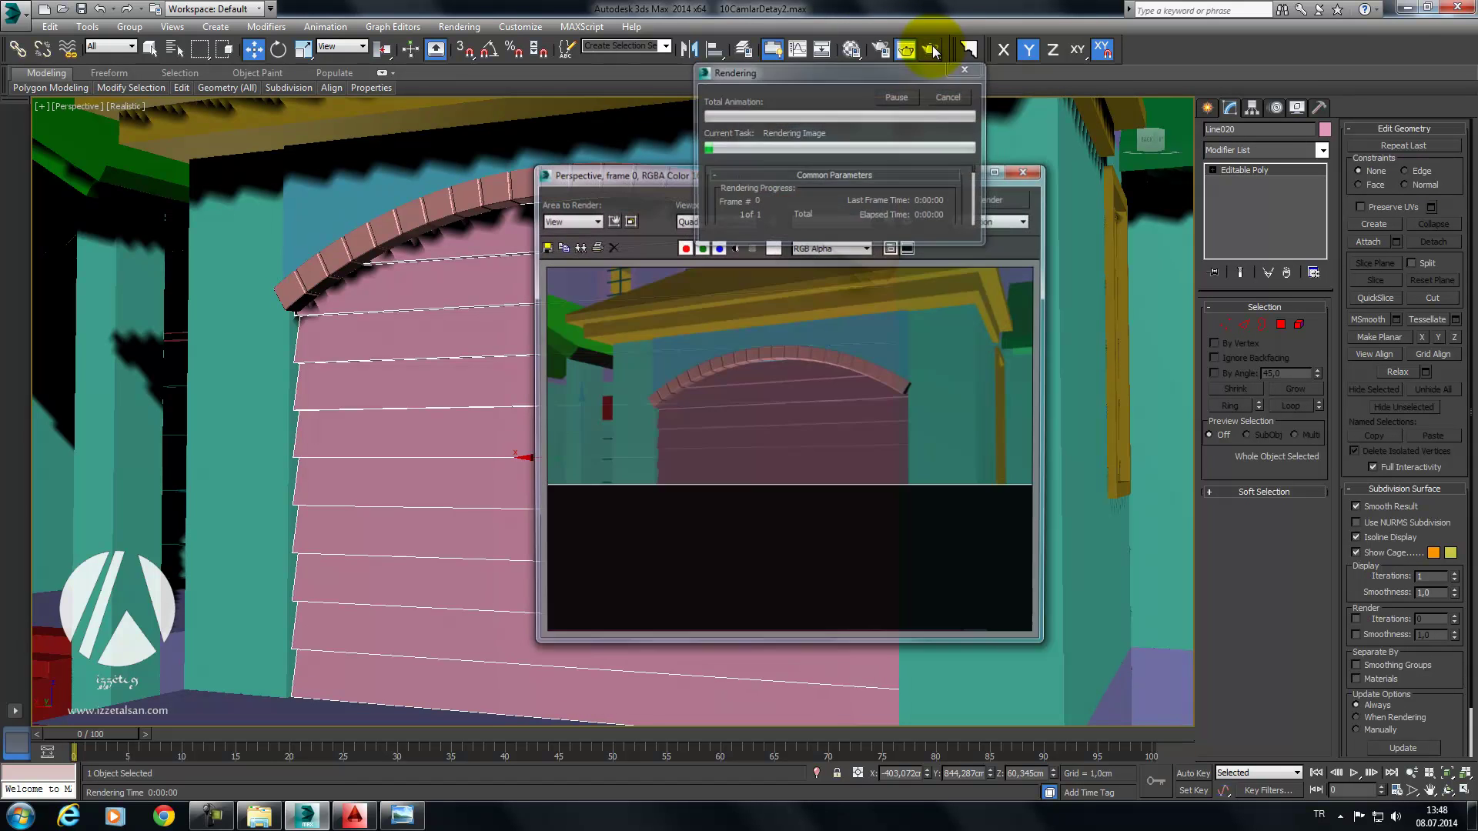
click(1026, 170)
alt+middle_drag(824, 321, 697, 164)
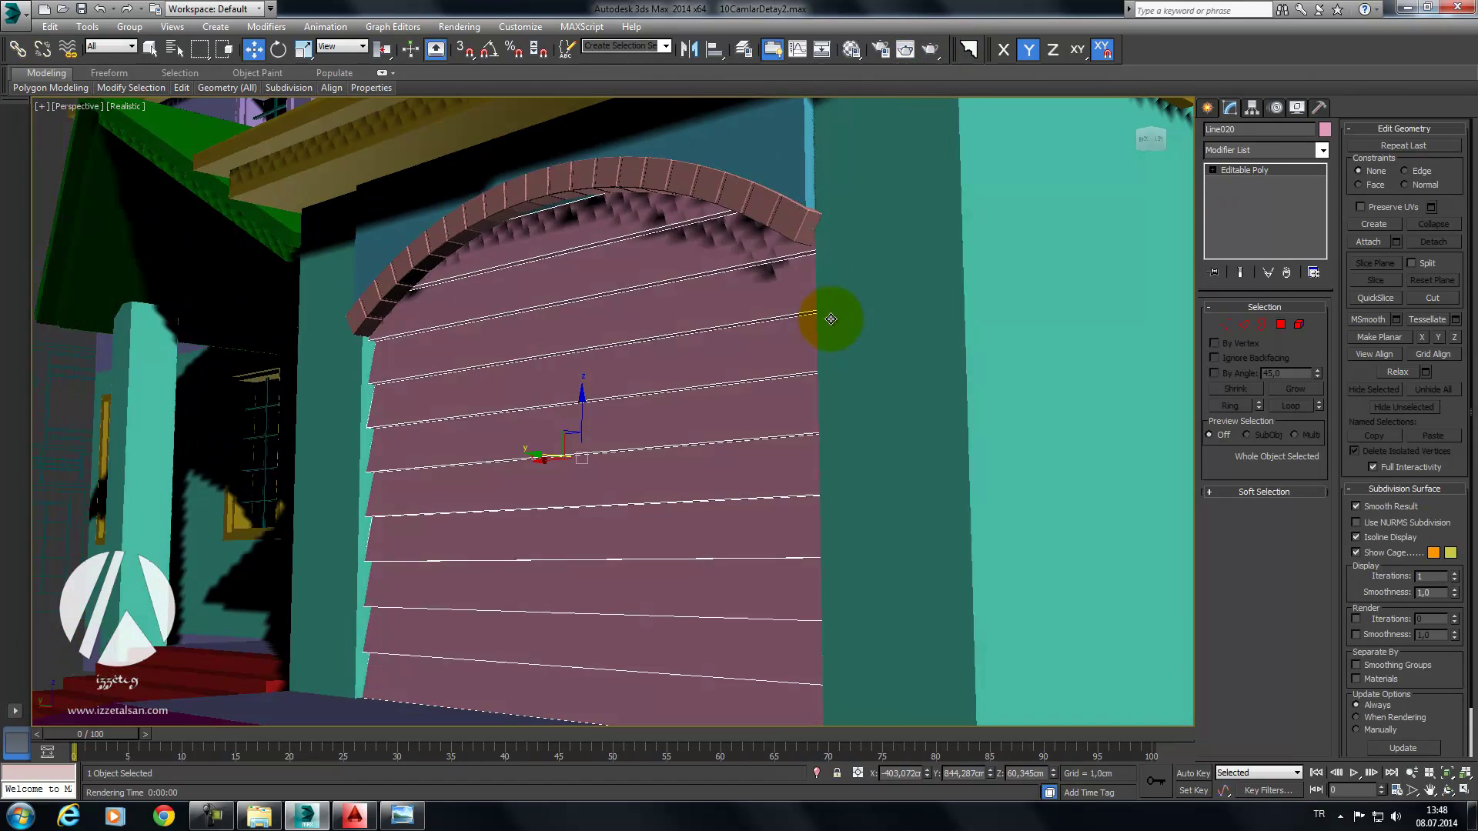
click(929, 52)
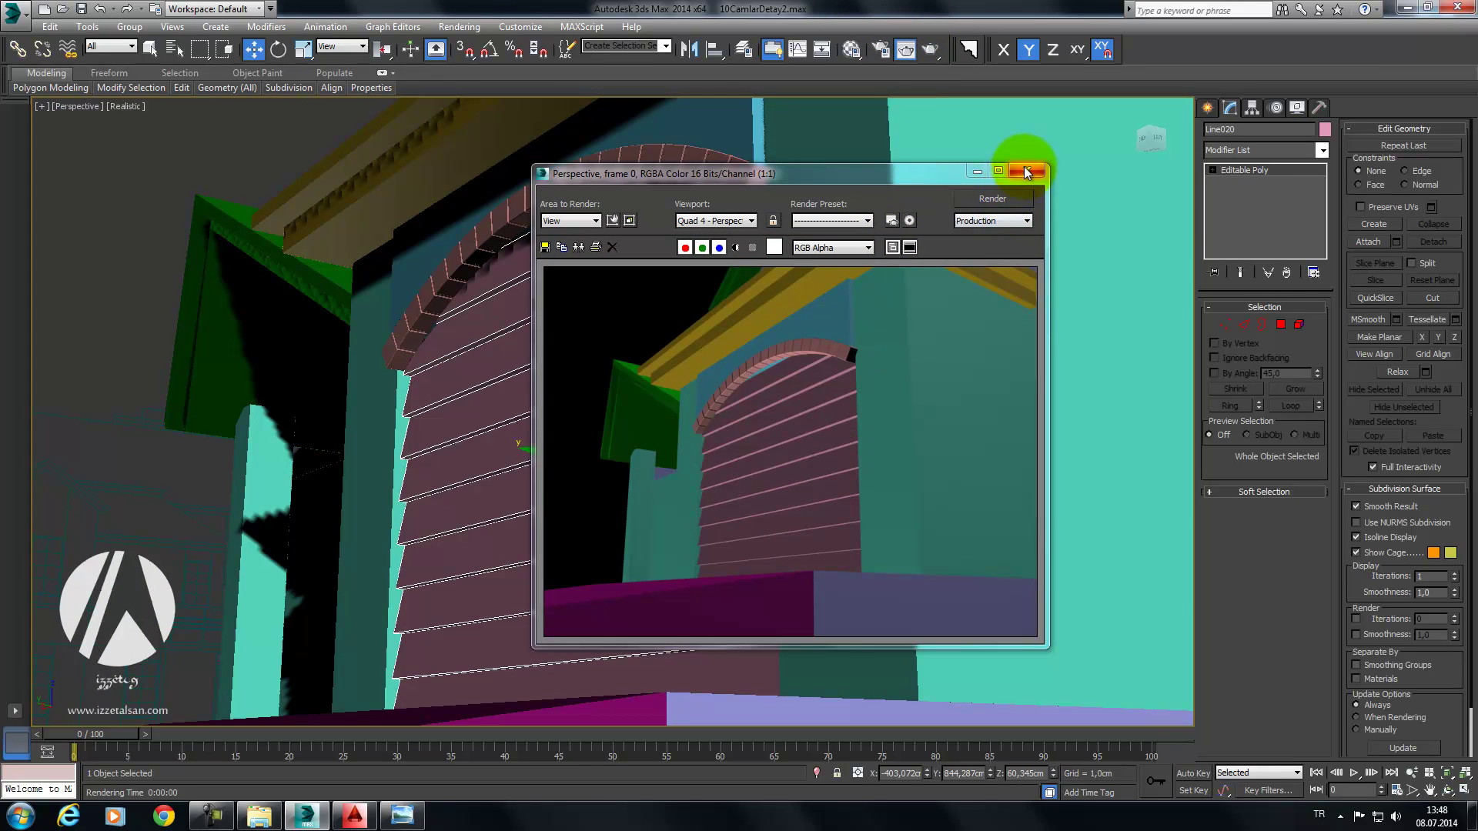
click(1027, 171)
mouse_move(702, 293)
alt+middle_down()
mouse_move(686, 345)
mouse_move(693, 329)
mouse_move(733, 353)
mouse_move(621, 320)
alt+middle_up()
Step: Hide the pink shutter from the arched opening
scroll(451, 401, down, 3)
mouse_move(247, 442)
alt+middle_down()
mouse_move(511, 444)
mouse_move(502, 379)
mouse_move(594, 336)
mouse_move(587, 413)
mouse_move(633, 419)
mouse_move(571, 409)
mouse_move(601, 405)
alt+middle_up()
key(Delete)
scroll(539, 413, up, 3)
mouse_move(491, 422)
middle_down()
mouse_move(859, 397)
mouse_move(769, 404)
middle_up()
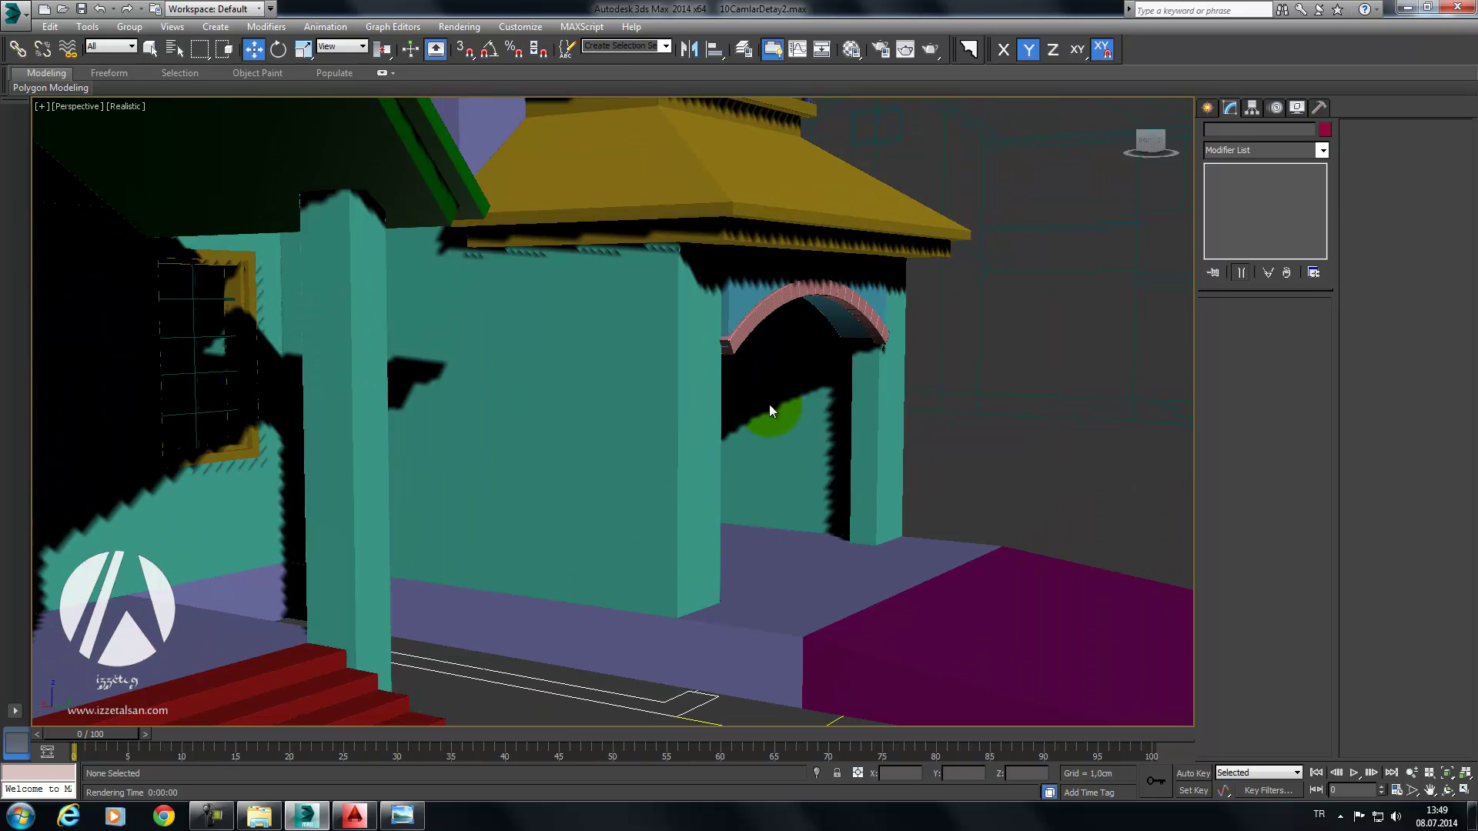
Step: Unhide all, select the purple shutter Line019 and delete it
right_click(769, 402)
click(832, 343)
mouse_move(924, 399)
alt+middle_down()
mouse_move(911, 445)
mouse_move(691, 414)
alt+middle_up()
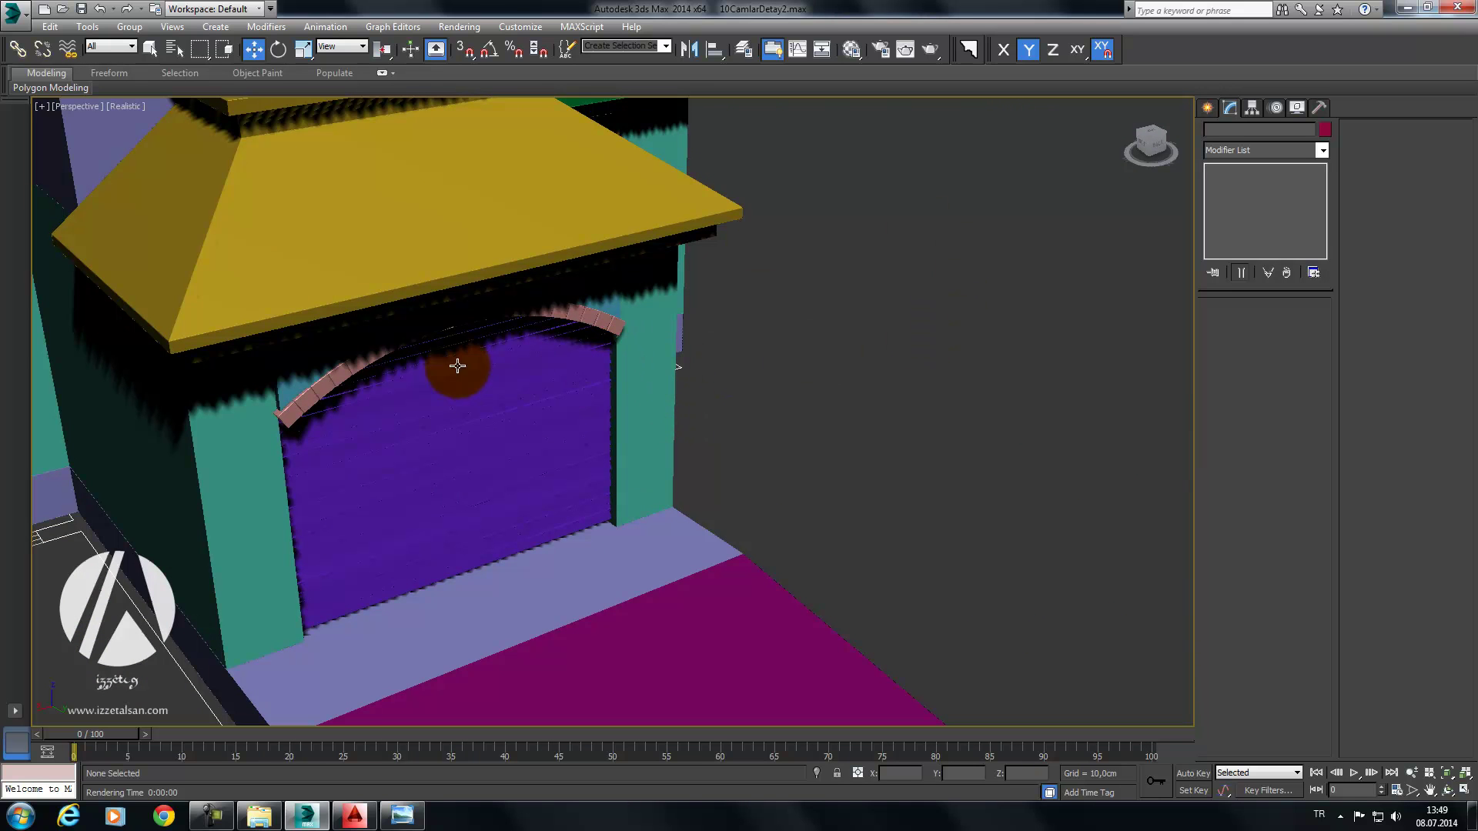
click(528, 433)
click(1207, 107)
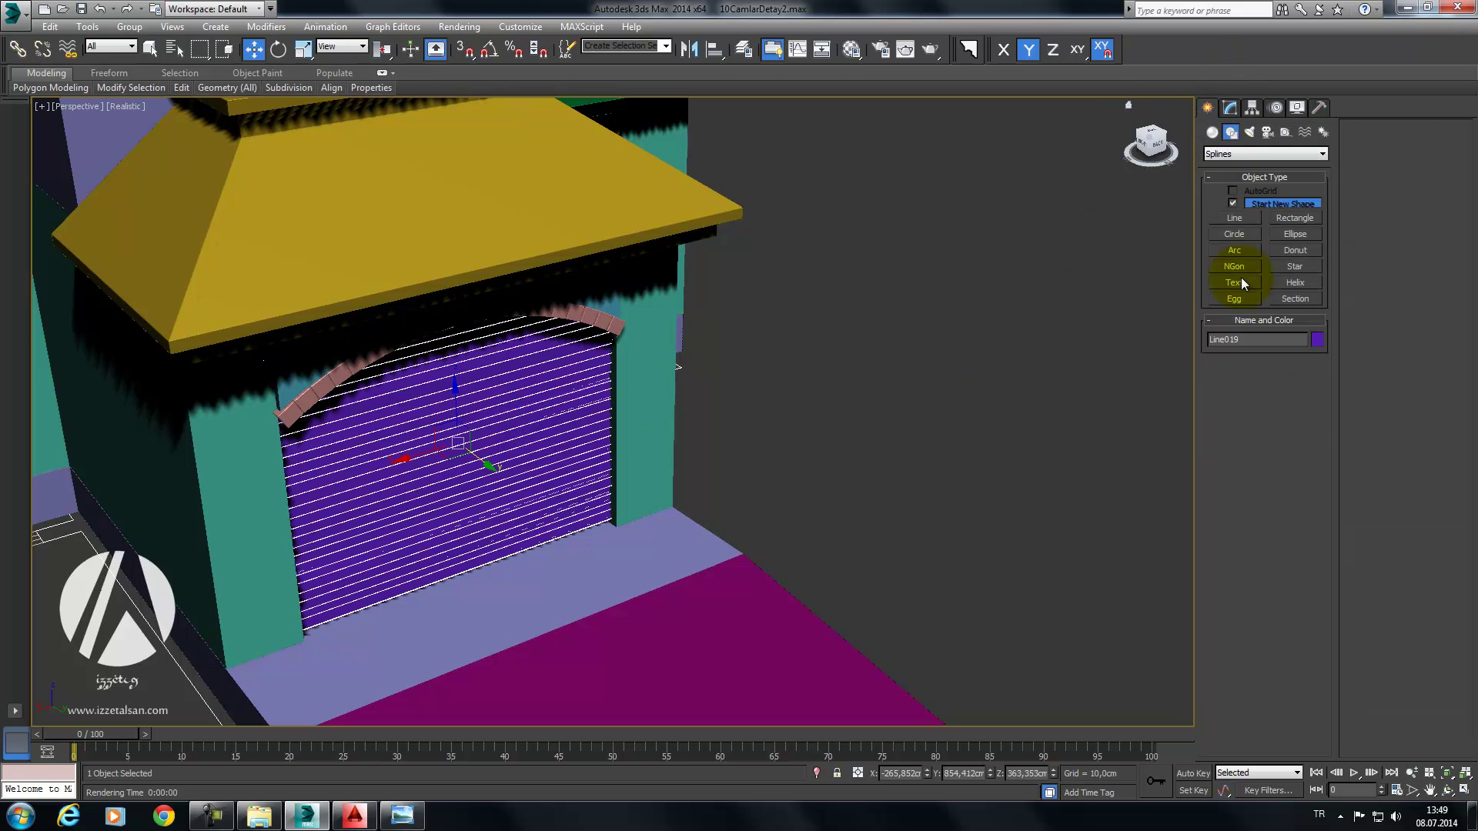
click(1209, 134)
alt+middle_drag(917, 315, 686, 363)
key(Delete)
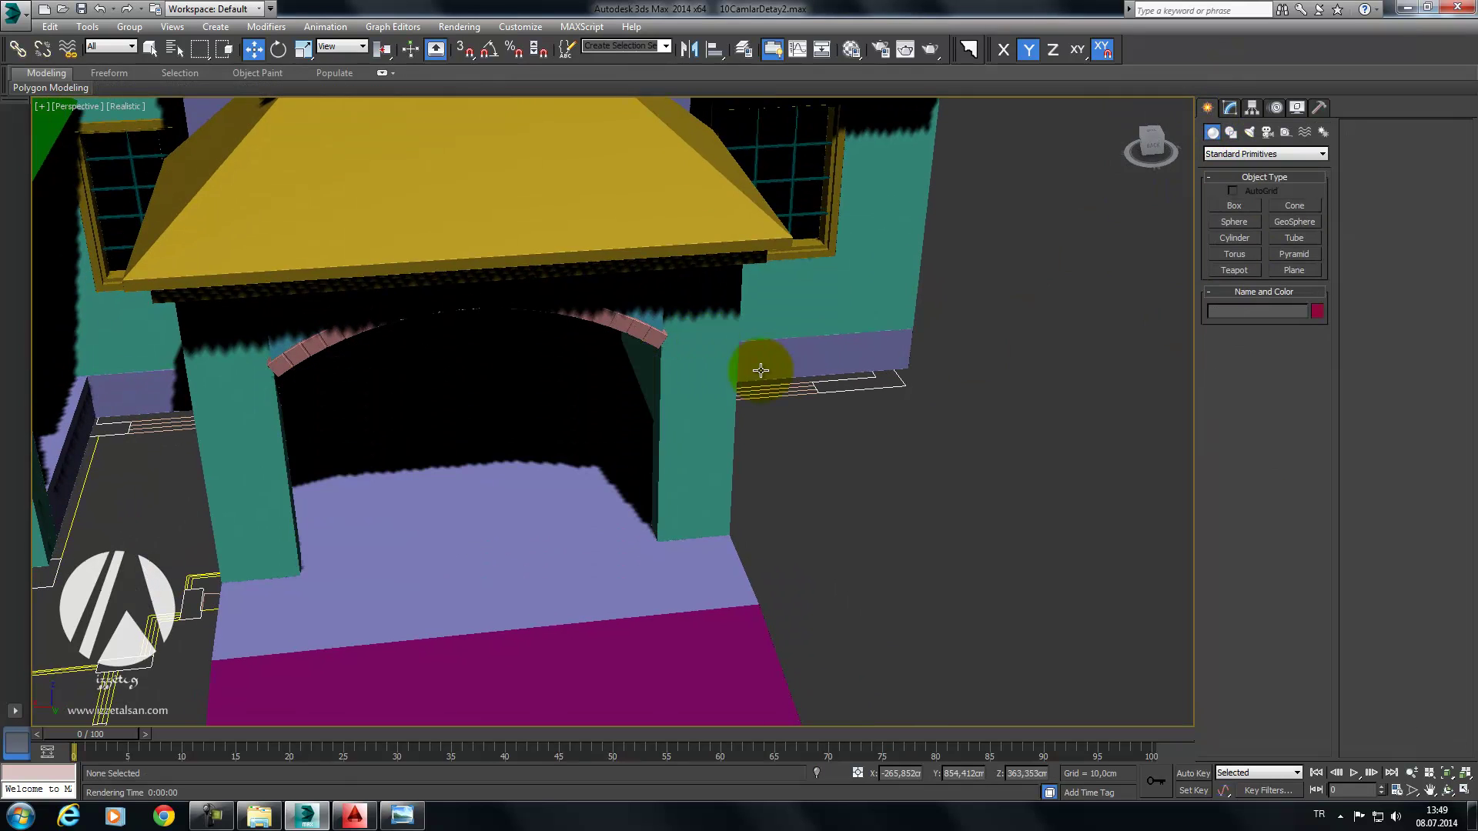
Step: Start a Line spline from Create > Shapes with vertex snapping enabled
click(1234, 205)
click(1230, 133)
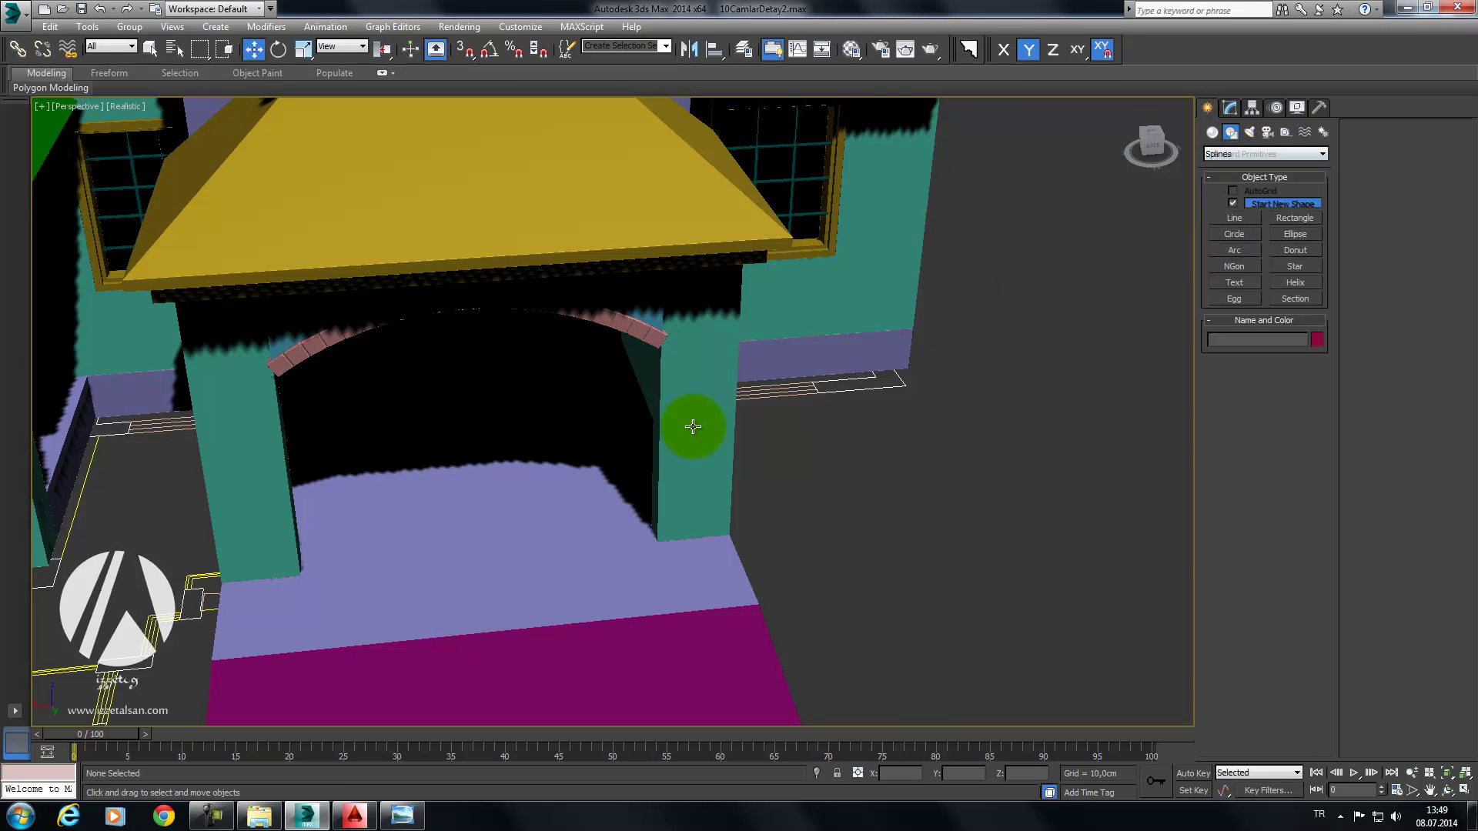
scroll(693, 423, up, 3)
click(1235, 217)
scroll(828, 370, up, 3)
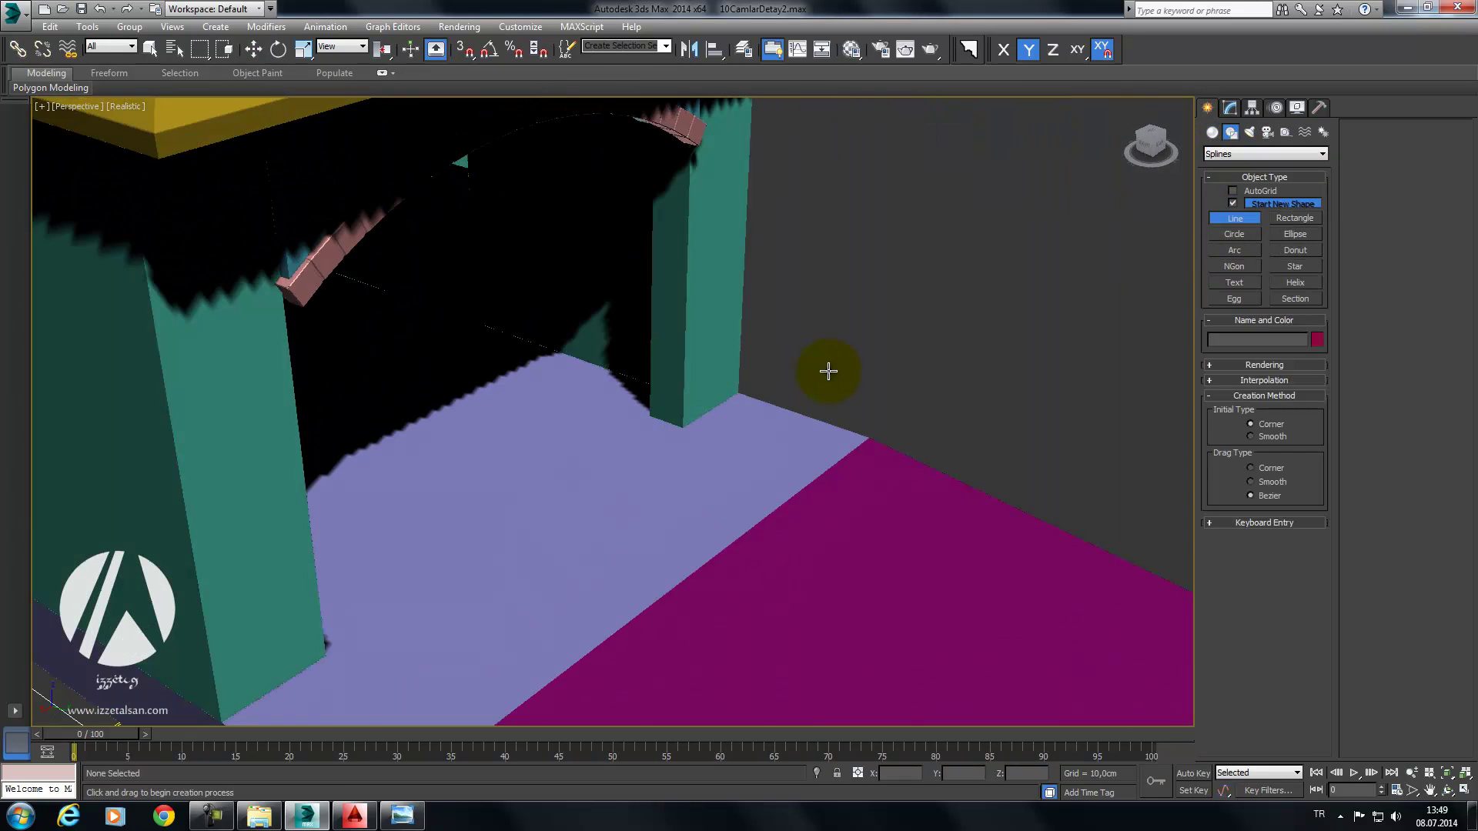
scroll(716, 372, up, 2)
key(s)
Step: Draw a closed four-corner outline across the opening's floor between the wall corners
click(719, 404)
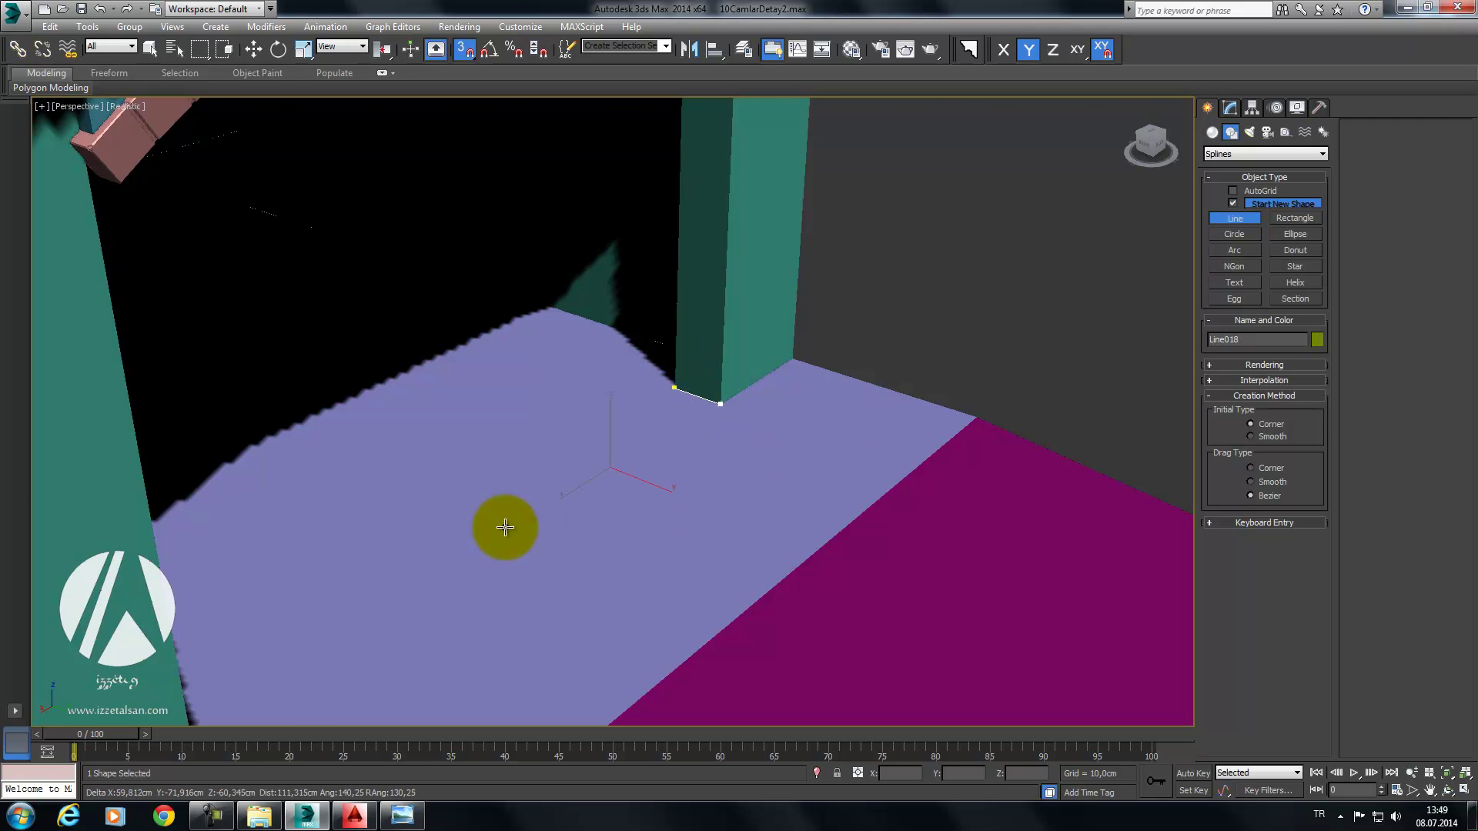
middle_drag(399, 555, 706, 529)
click(355, 469)
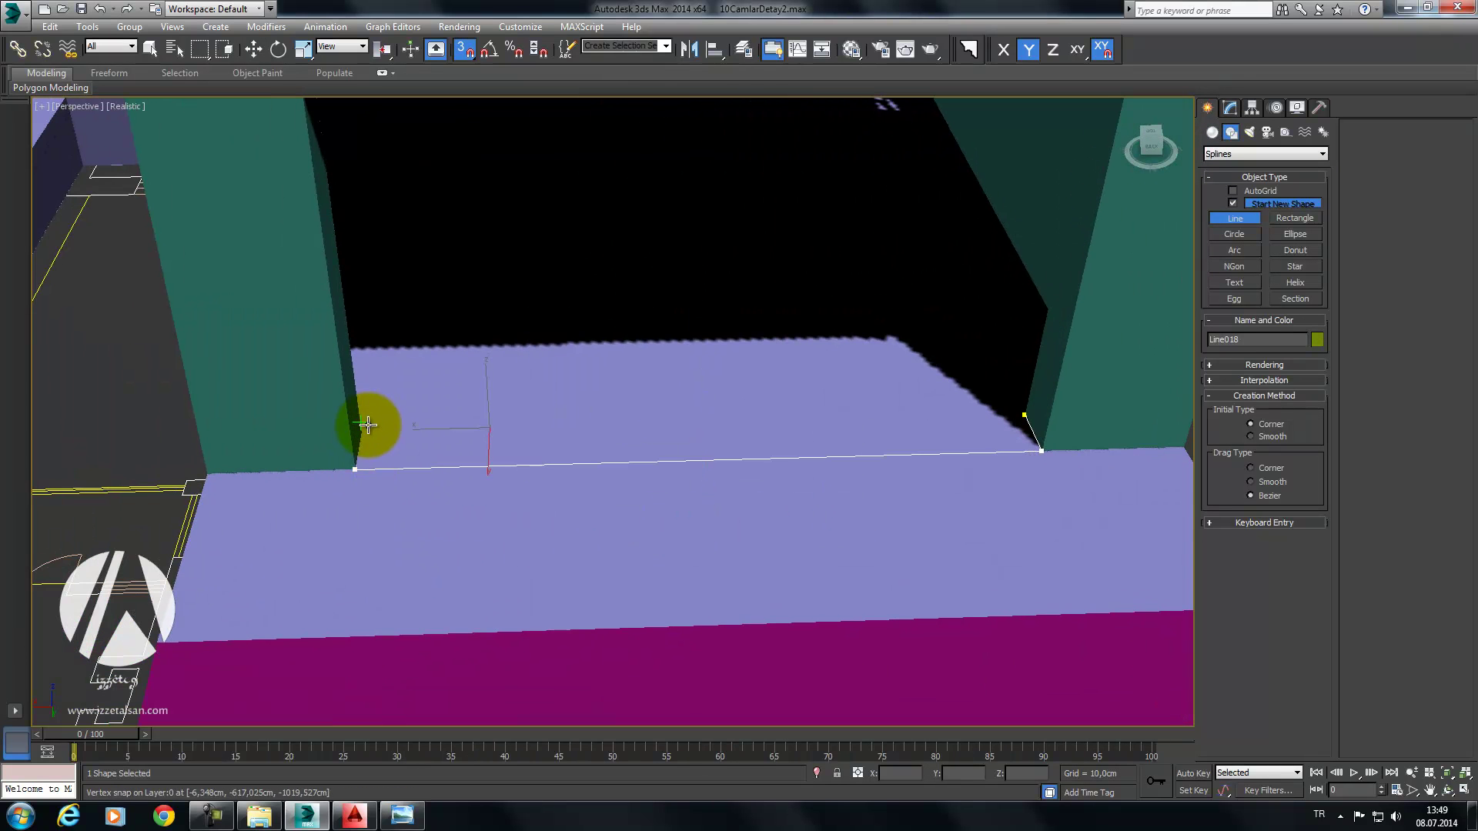
click(362, 434)
click(1024, 416)
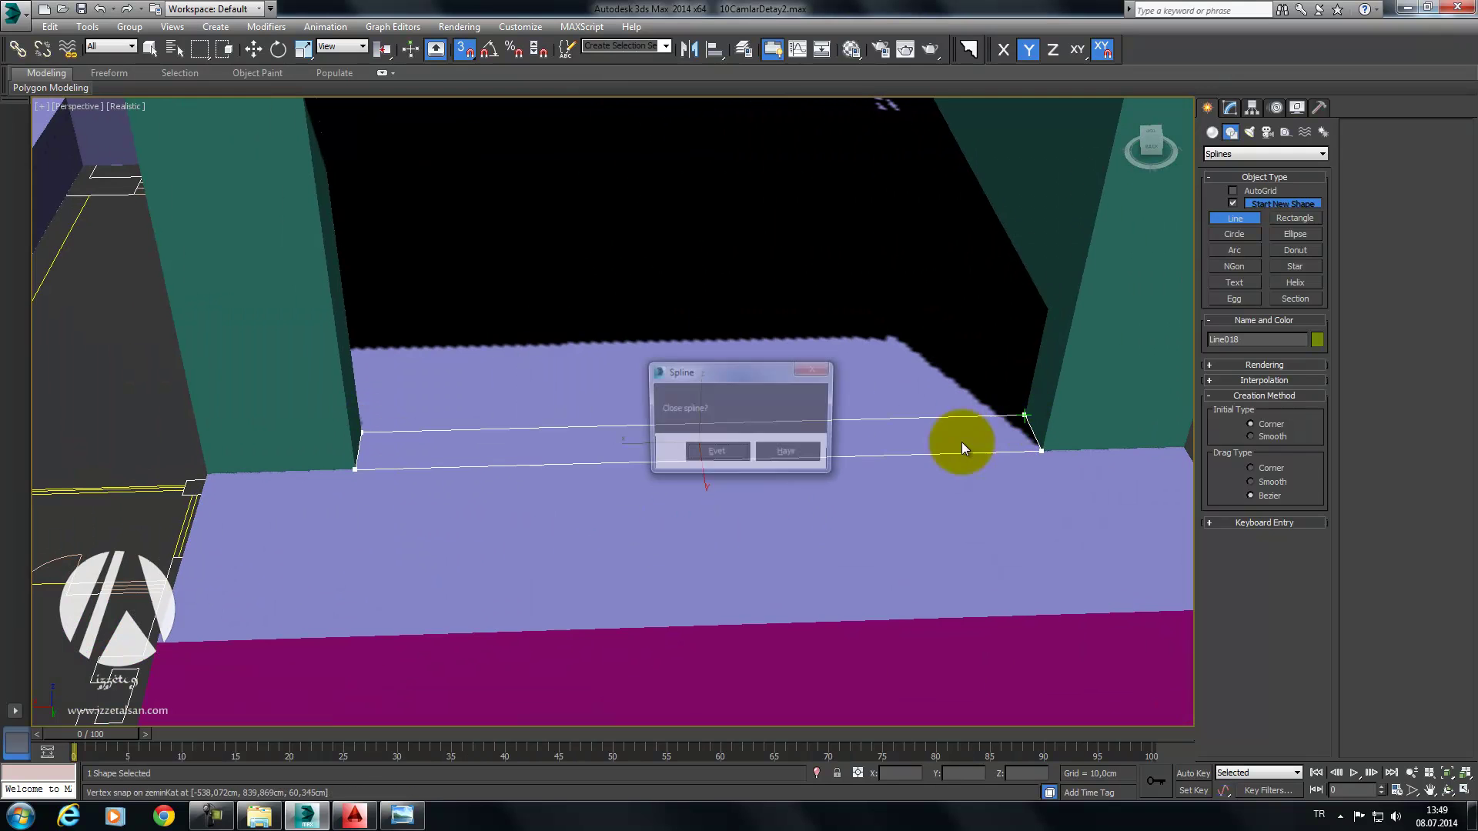
click(703, 452)
mouse_move(703, 453)
alt+middle_down()
mouse_move(799, 432)
mouse_move(770, 432)
alt+middle_up()
click(1229, 107)
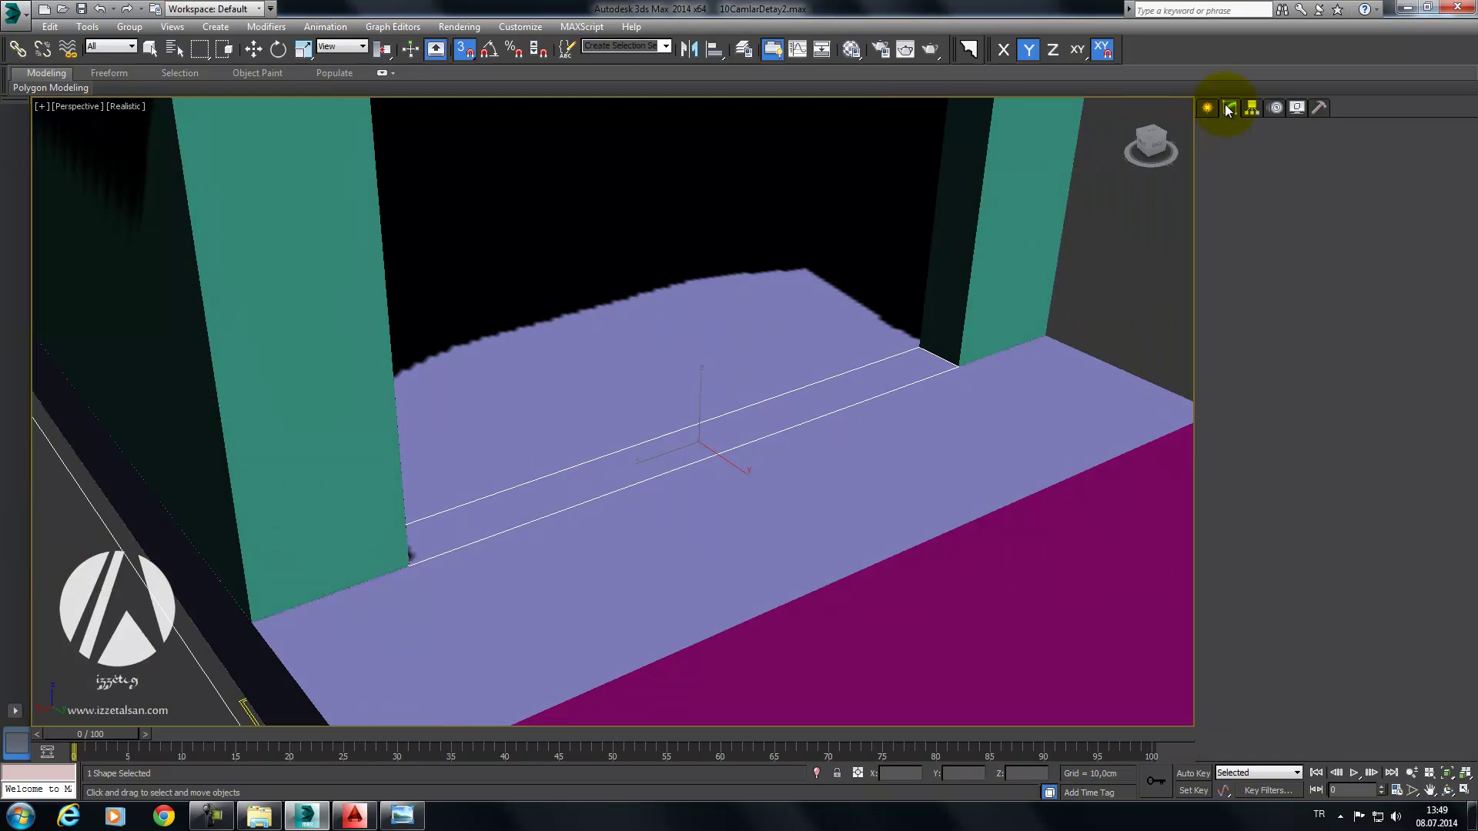
click(1322, 150)
Step: Extrude the outline into a wall and set the extrusion to 6 segments
click(1254, 226)
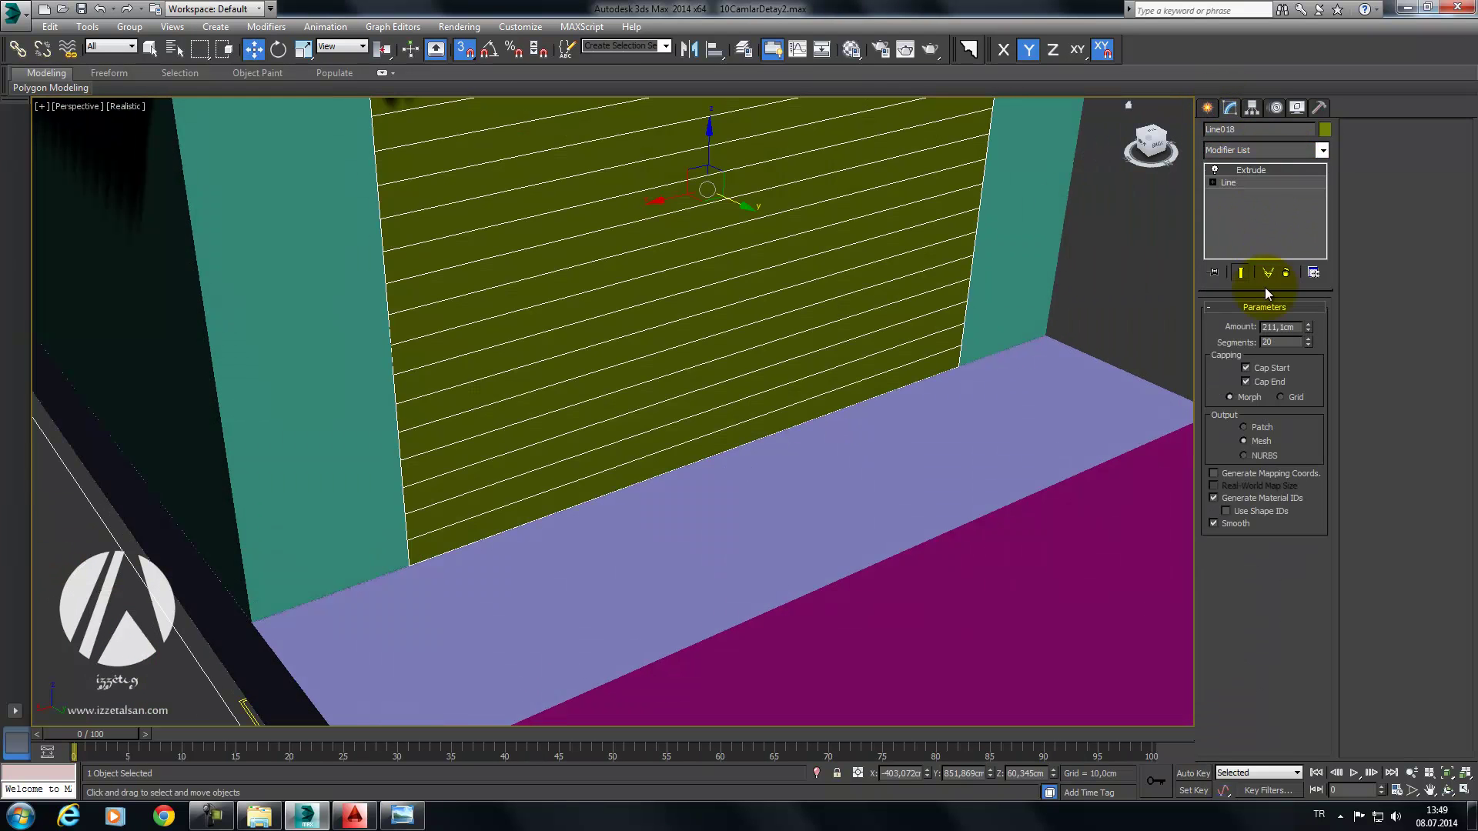
alt+middle_drag(754, 385, 1113, 437)
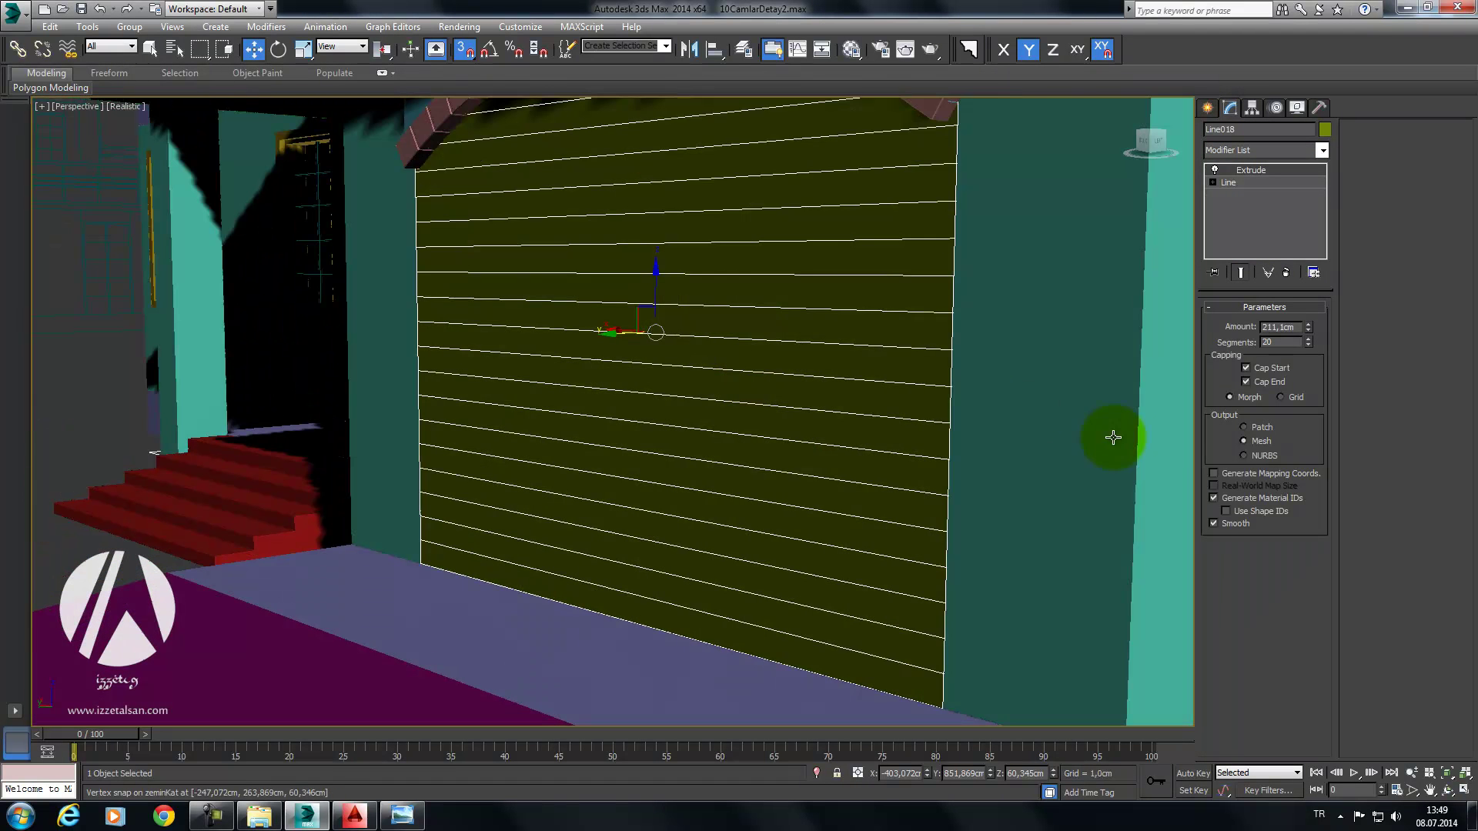
right_click(1308, 346)
mouse_move(864, 326)
alt+middle_down()
mouse_move(789, 329)
mouse_move(805, 285)
alt+middle_up()
click(1309, 338)
click(1309, 339)
click(1308, 338)
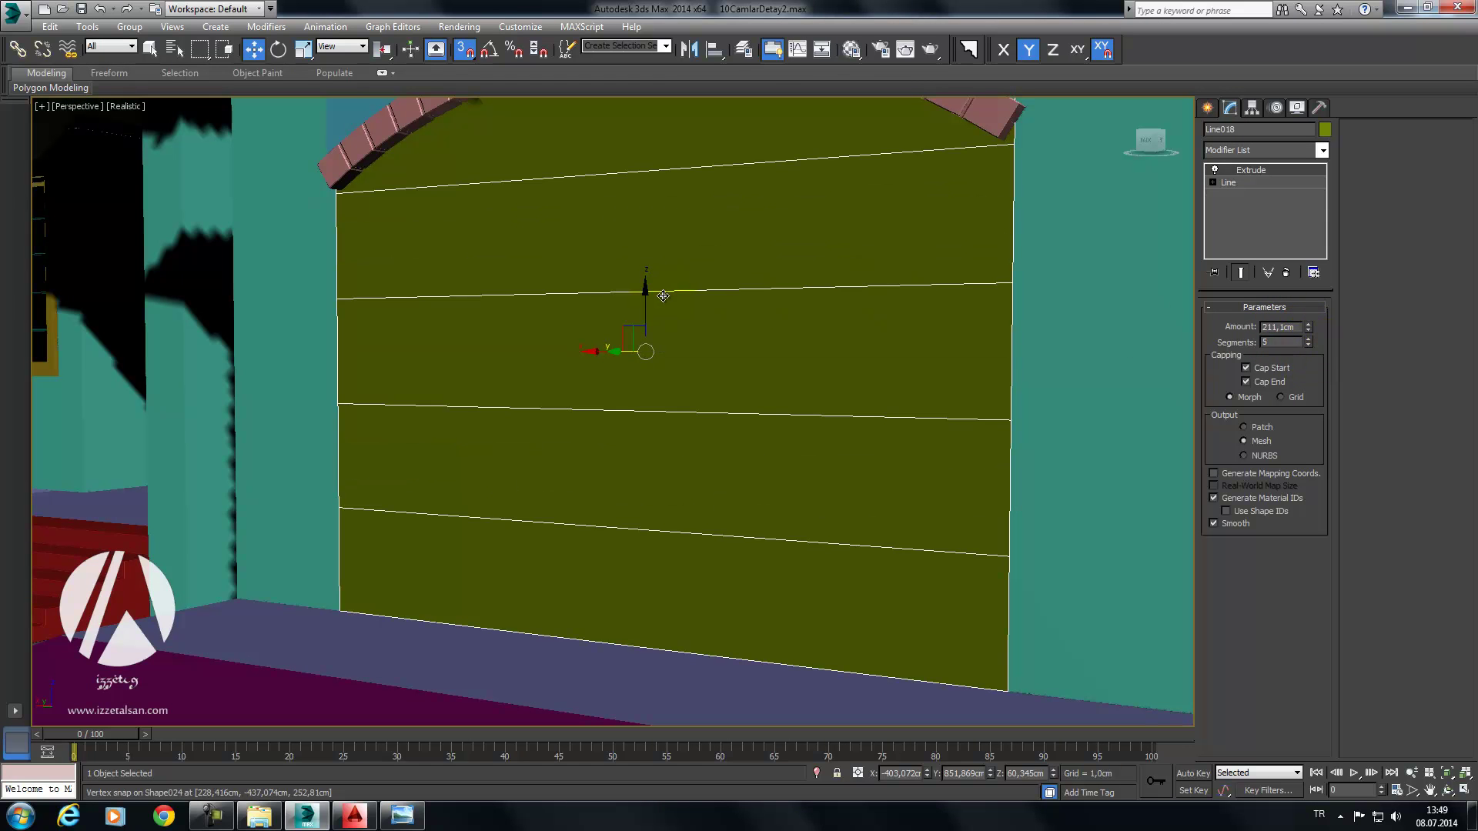
click(1309, 339)
Step: Convert the wall to an Editable Poly and enter Edge mode
scroll(809, 351, up, 1)
right_click(696, 322)
mouse_move(725, 460)
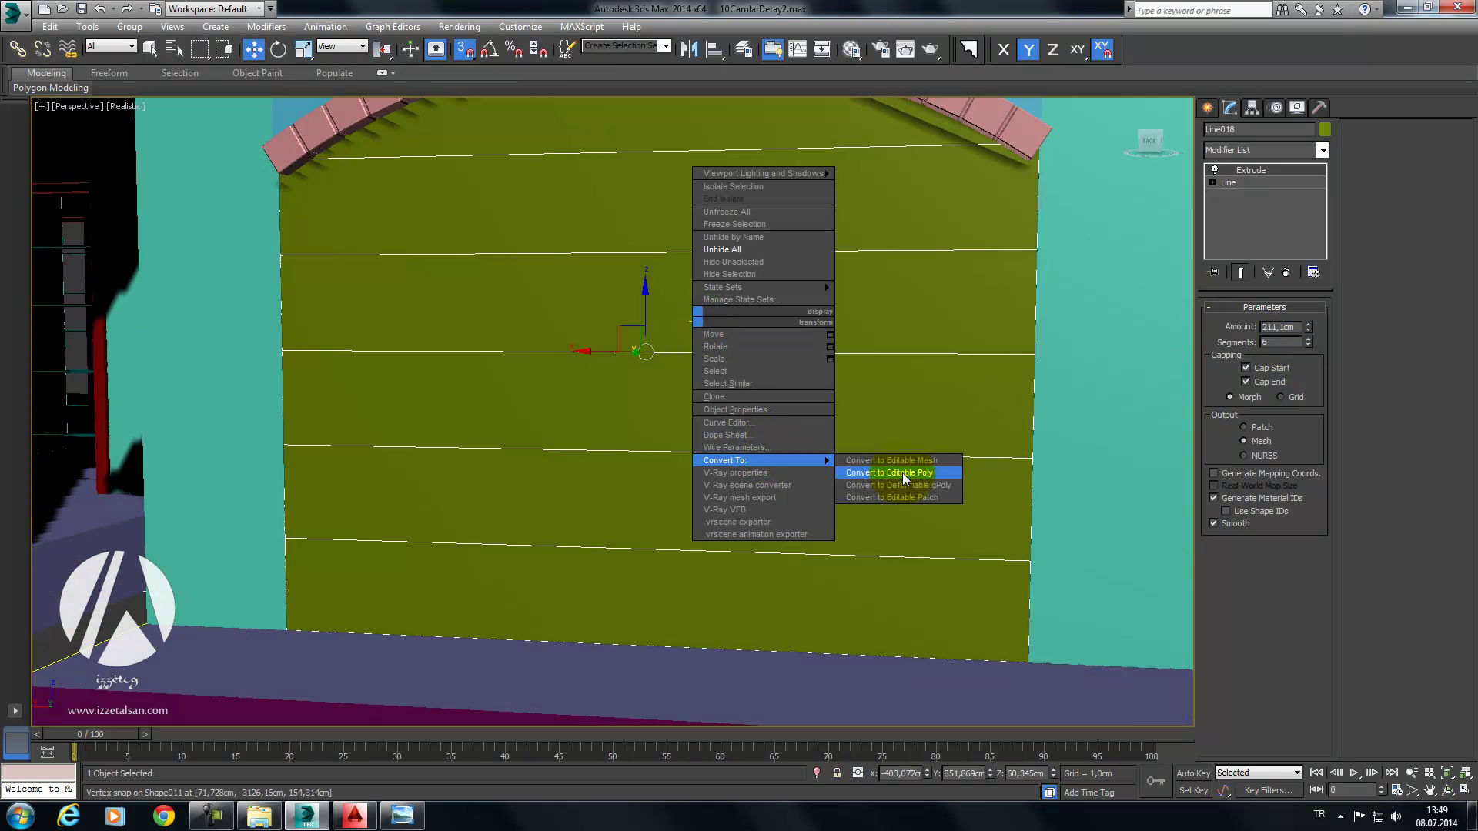
click(902, 473)
click(1245, 326)
scroll(772, 440, down, 2)
Step: Connect the shutter's horizontal edges with 5 vertical cuts
scroll(772, 440, down, 3)
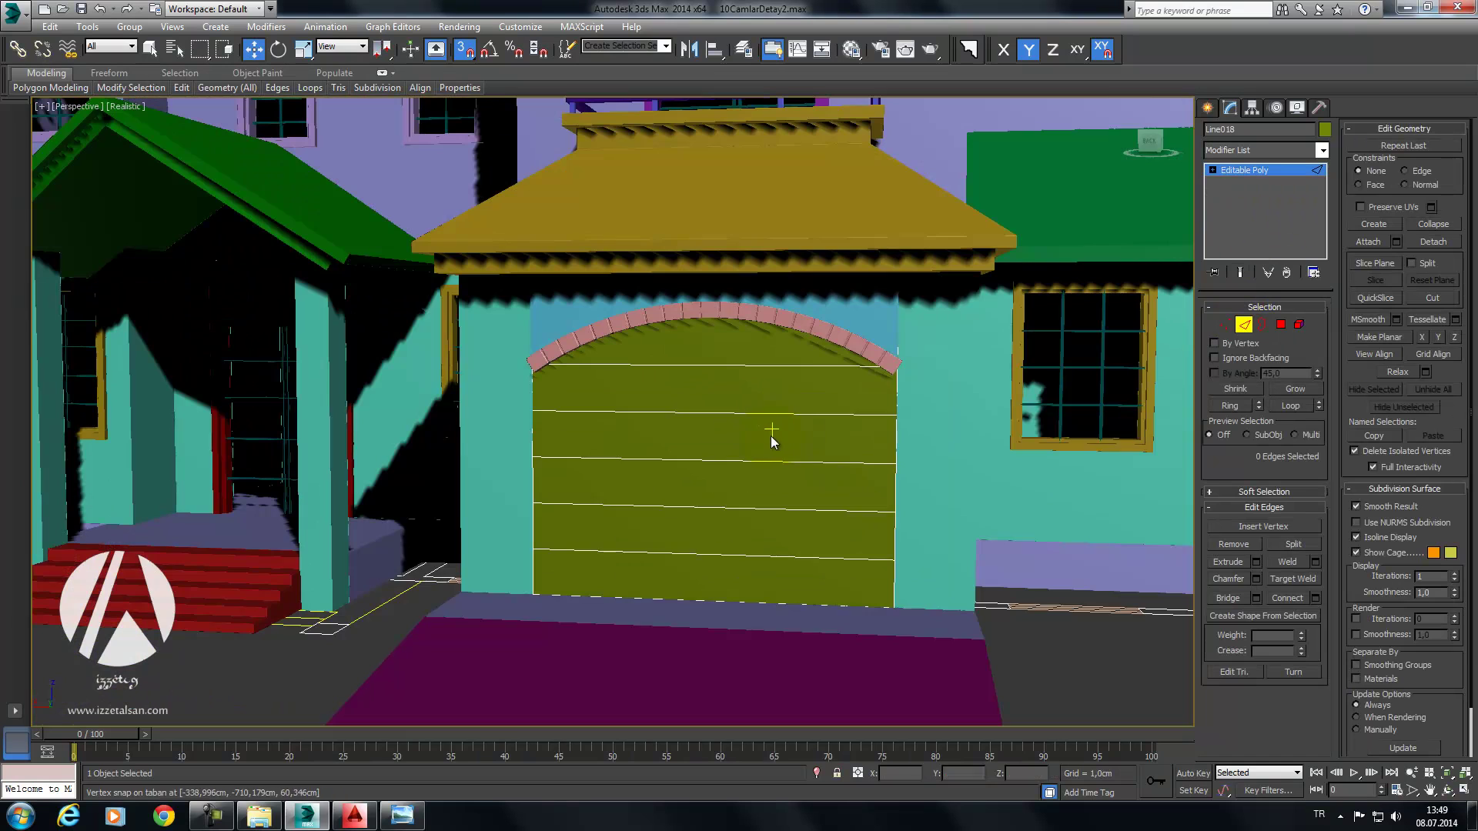
drag(817, 244, 821, 247)
click(1290, 602)
click(1315, 598)
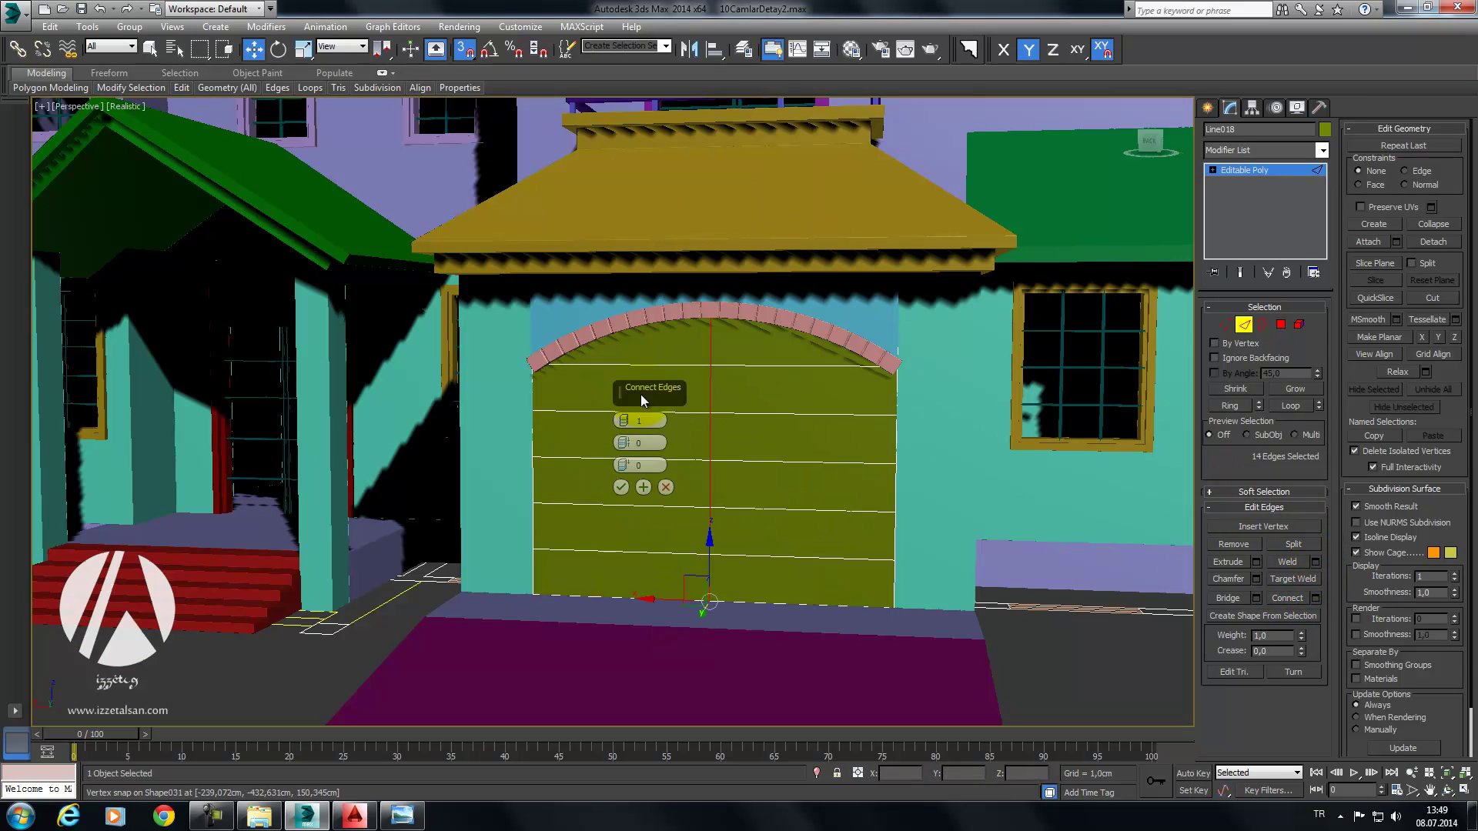
click(625, 418)
click(625, 418)
scroll(769, 323, up, 2)
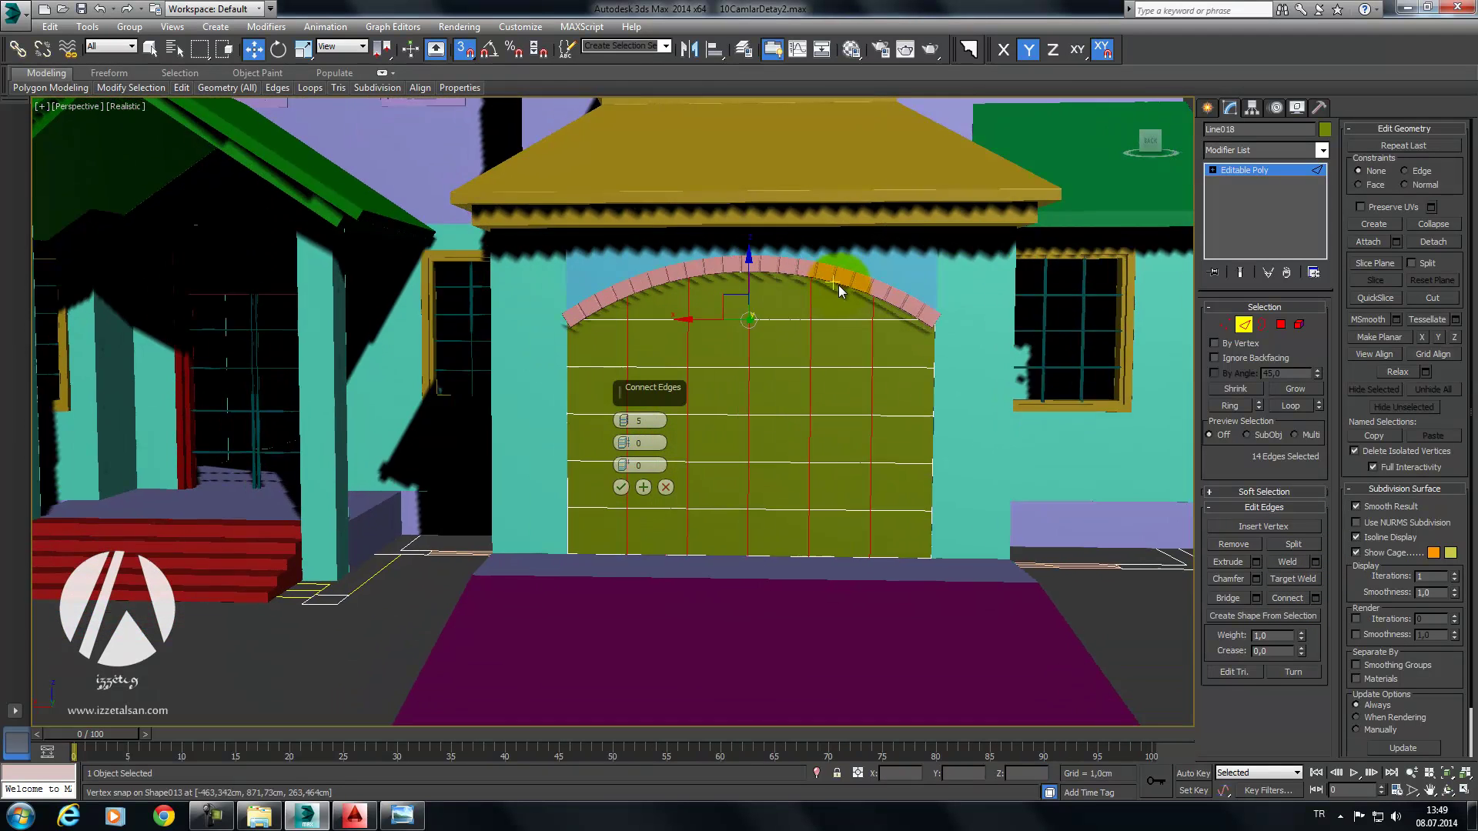
scroll(838, 285, up, 3)
click(621, 487)
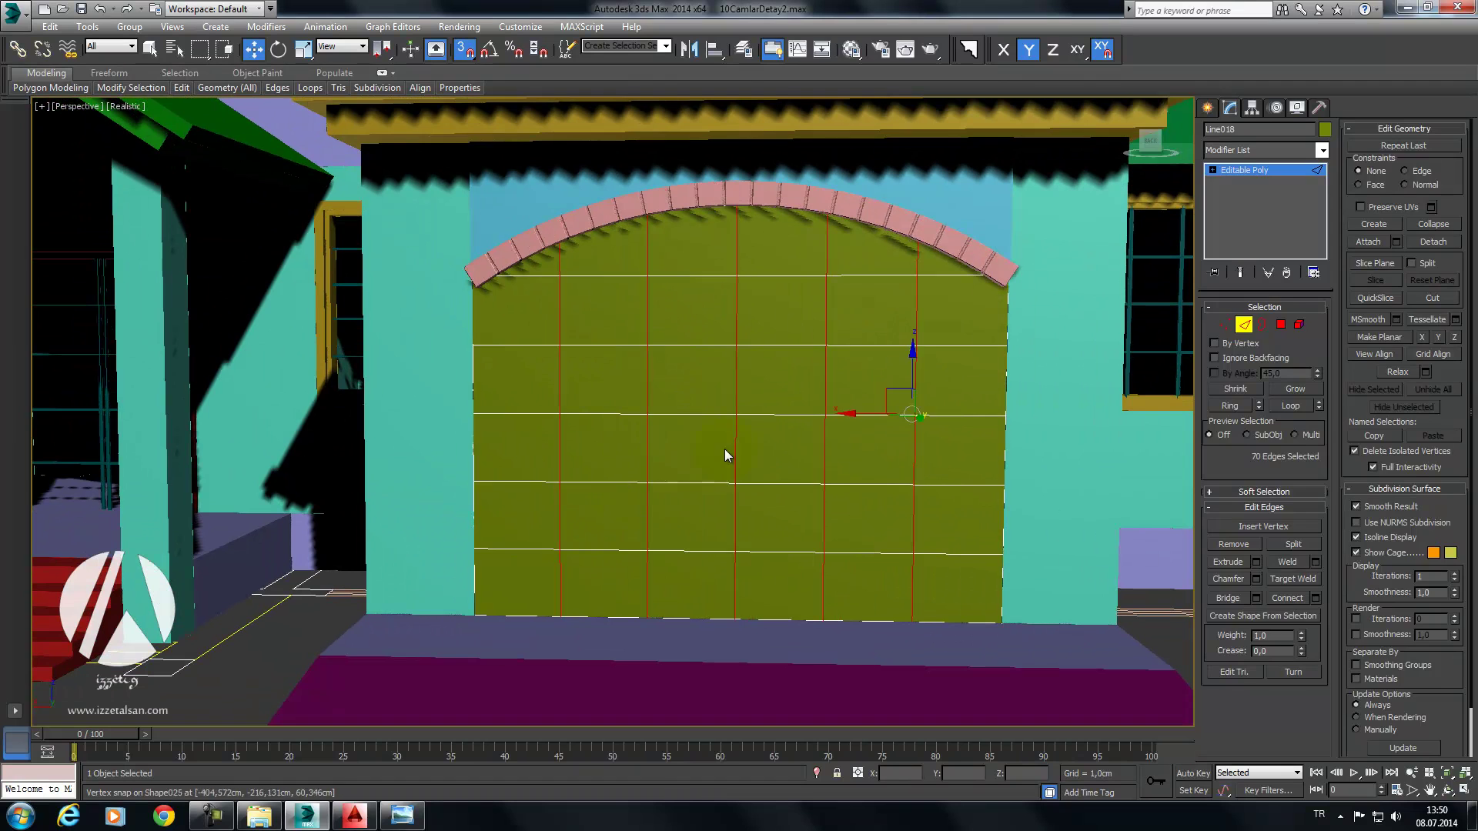
Step: In Polygon mode, pick a checkerboard of panels across the door's columns
click(1281, 324)
click(581, 341)
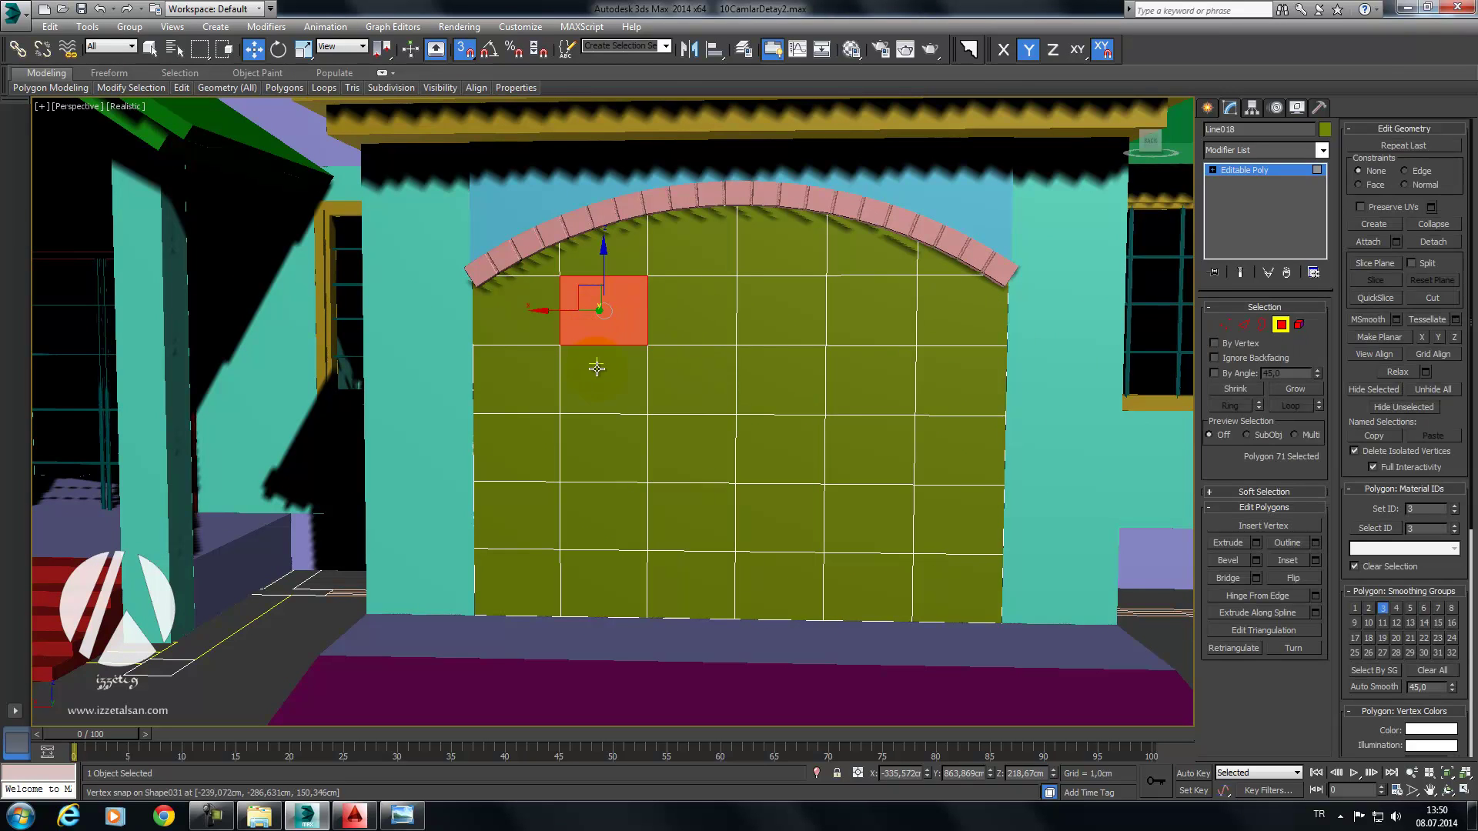
ctrl+click(594, 488)
ctrl+click(602, 465)
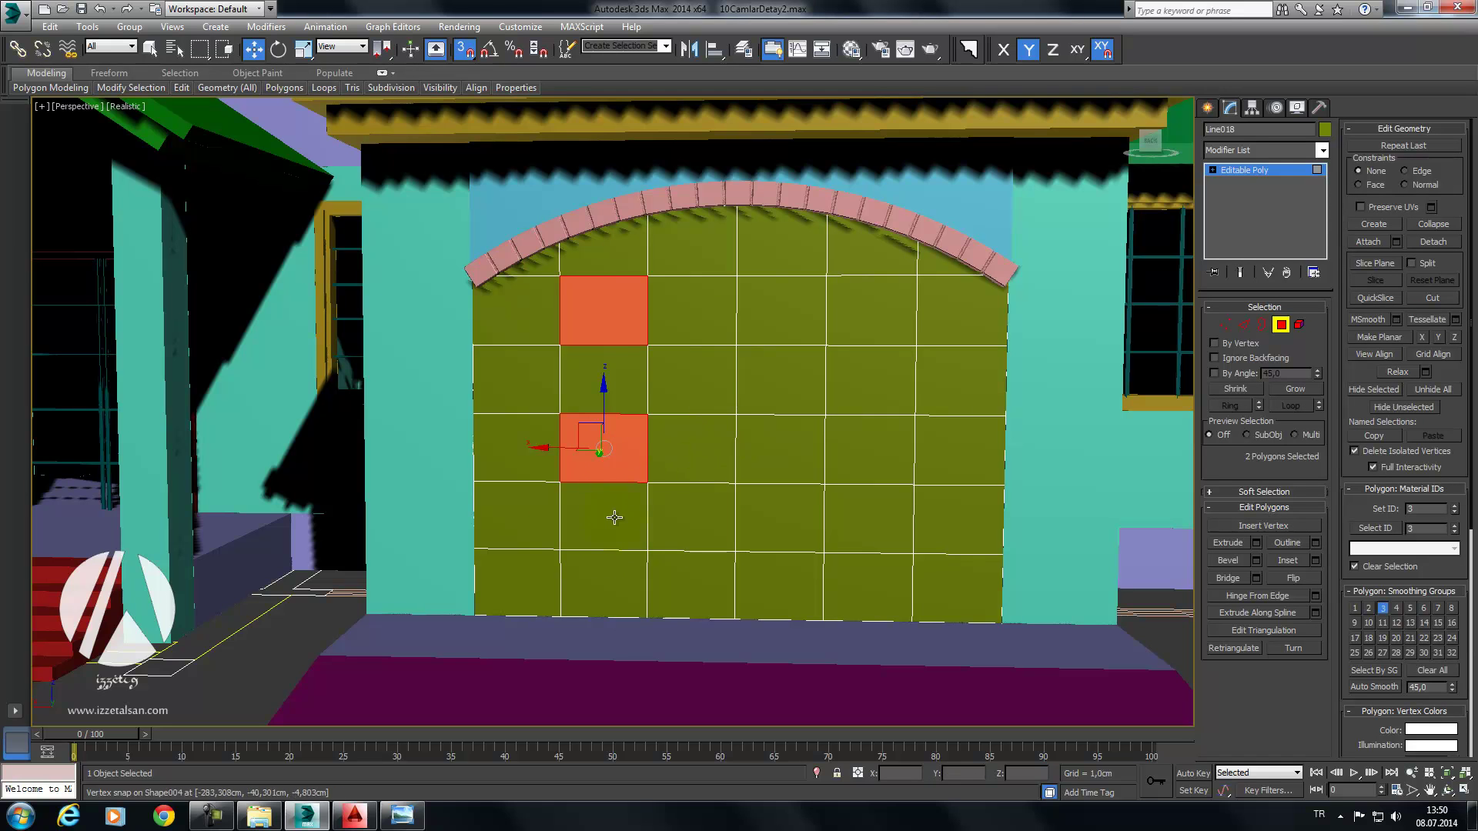
ctrl+click(603, 565)
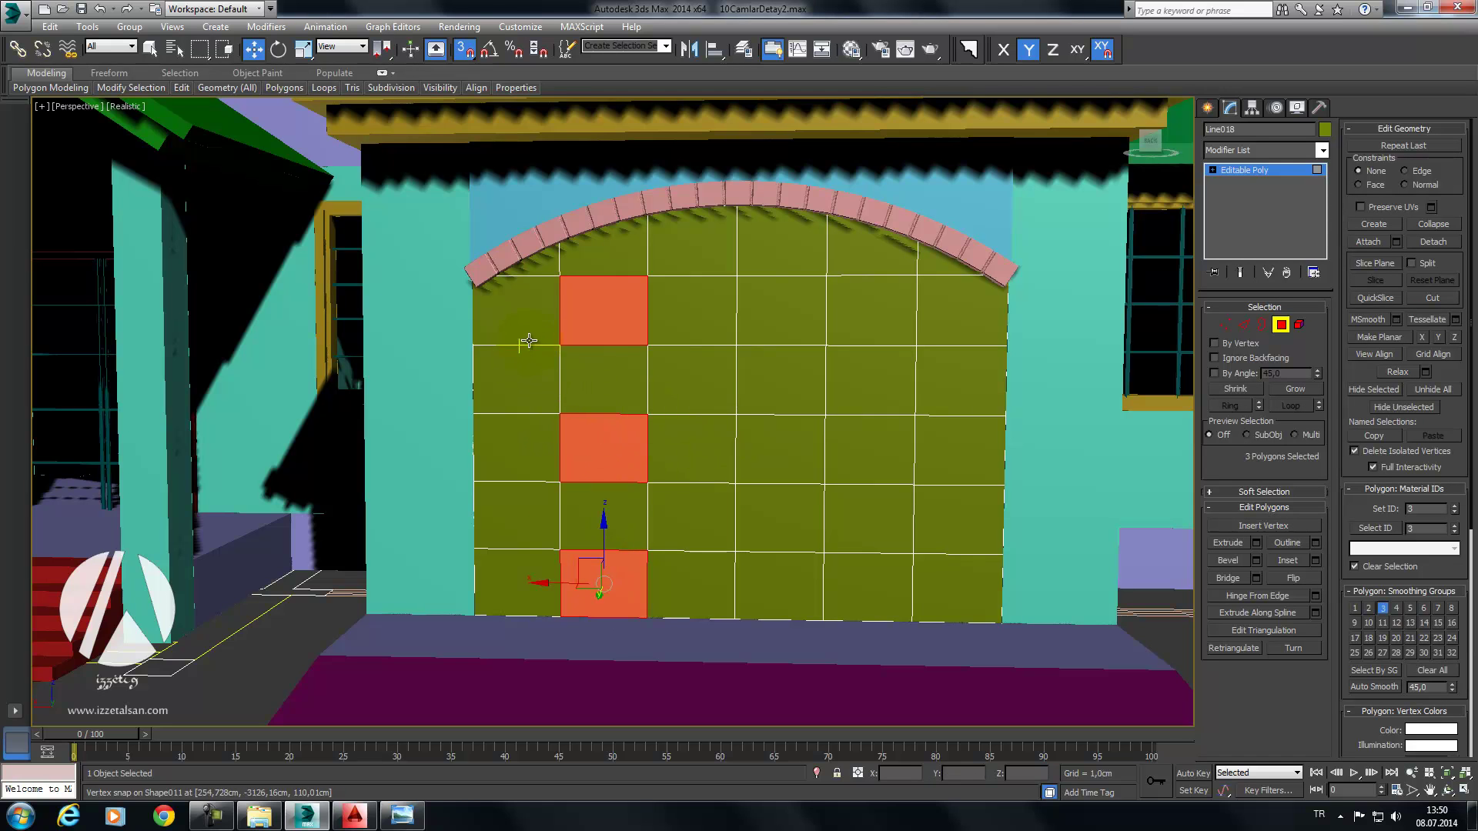
ctrl+click(525, 304)
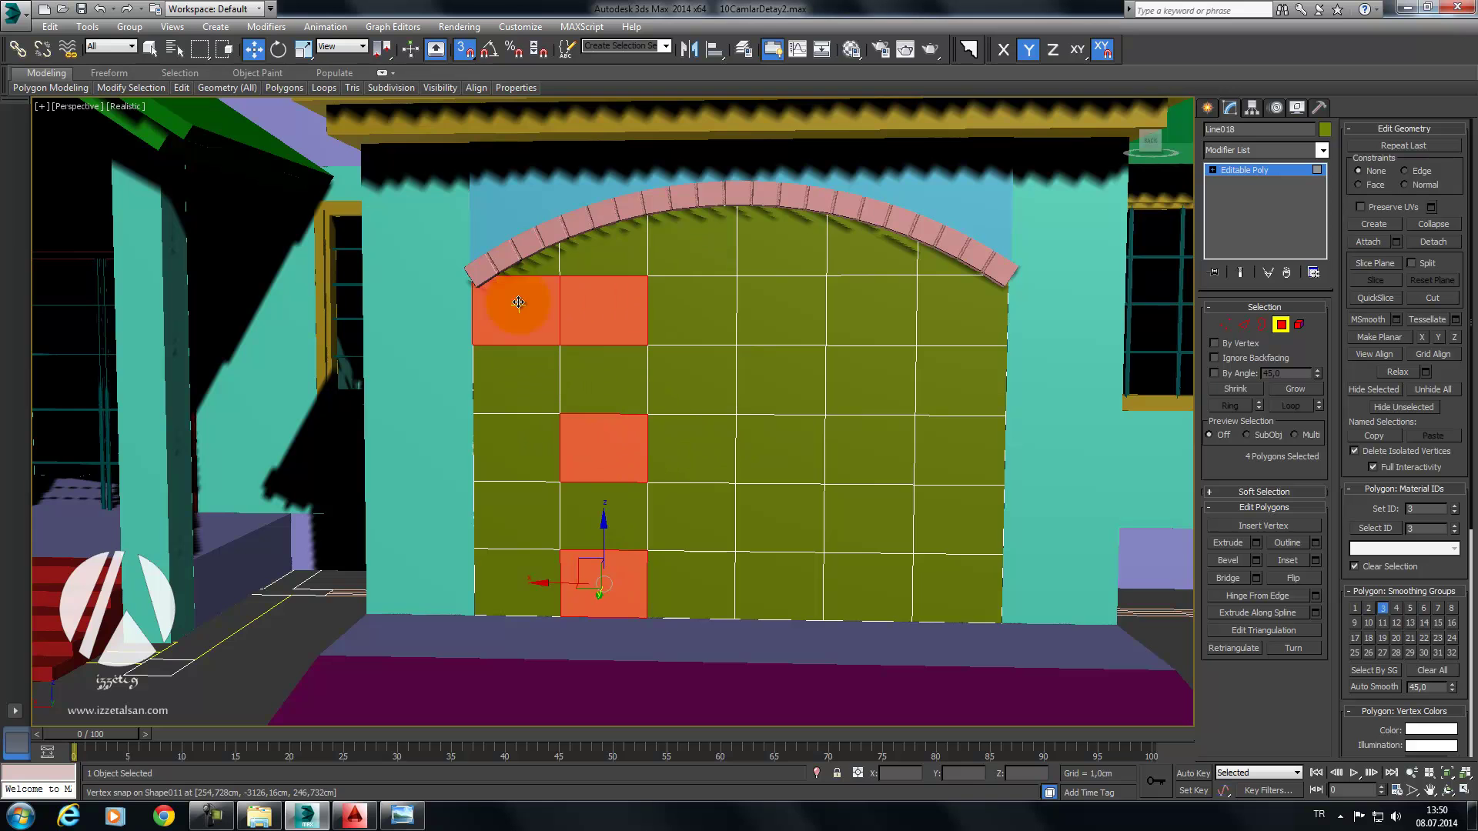
alt+click(550, 343)
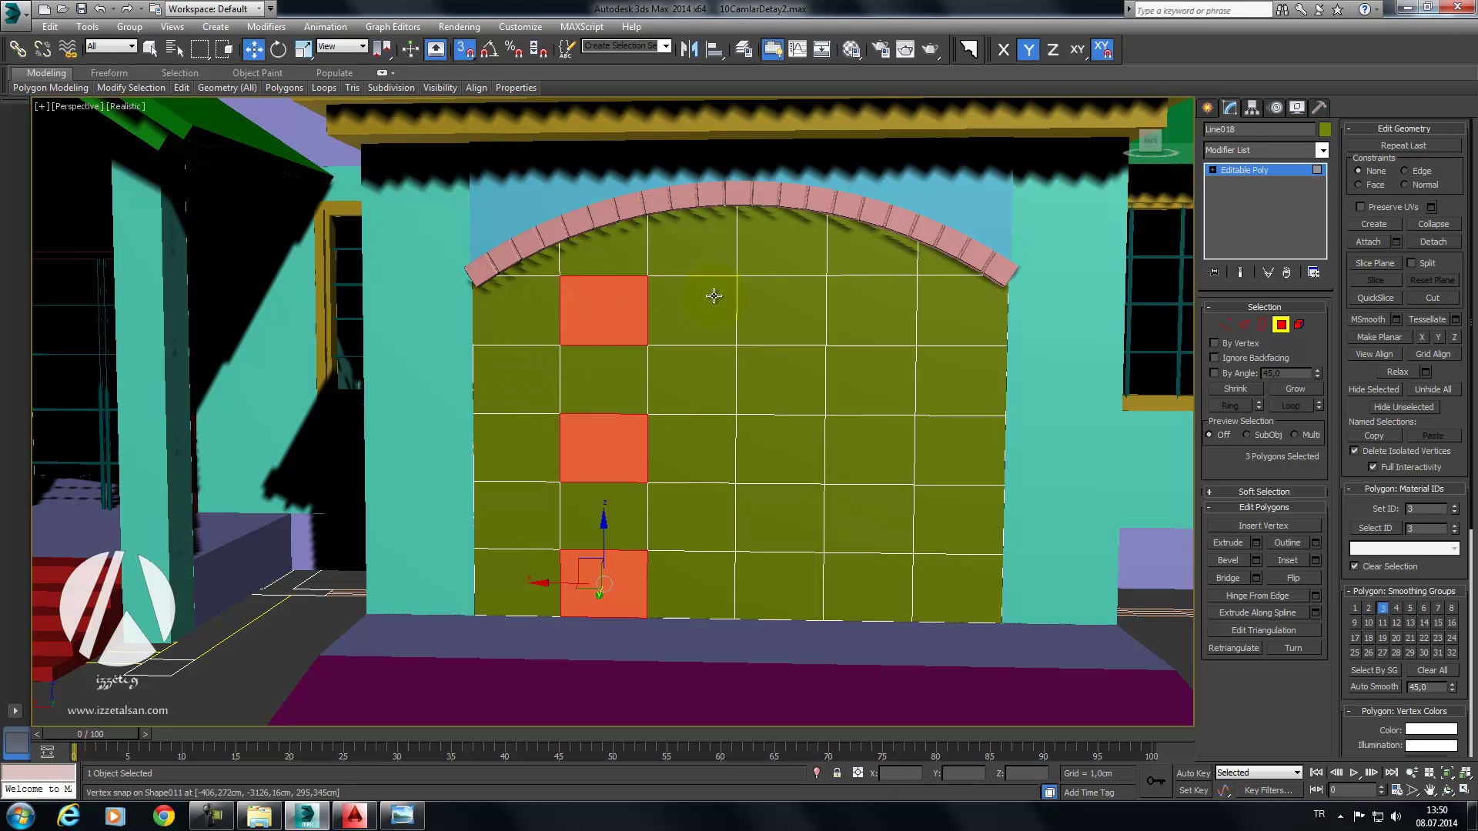
click(532, 301)
ctrl+click(521, 447)
ctrl+click(511, 567)
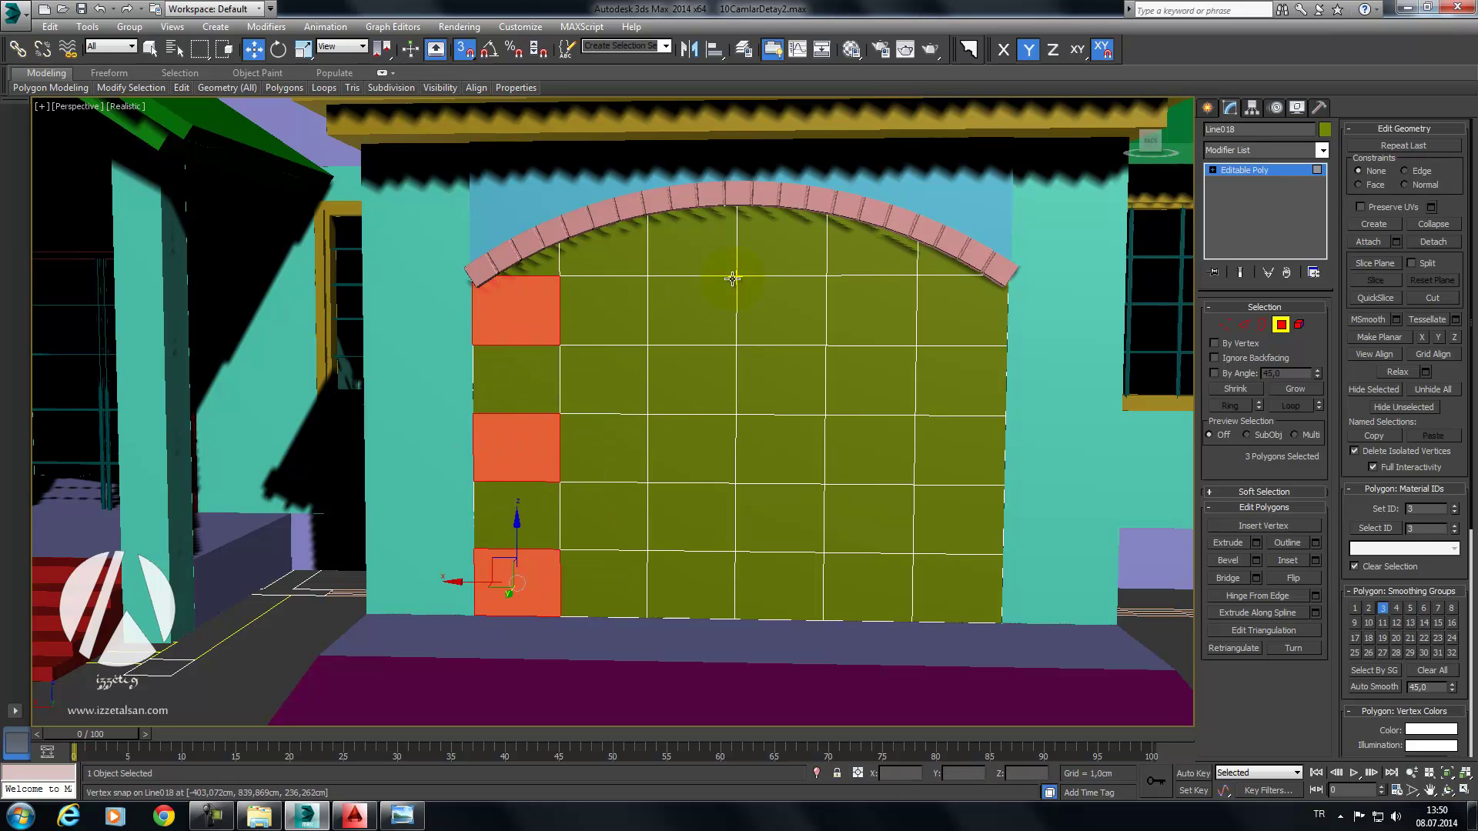
ctrl+click(716, 300)
ctrl+click(687, 425)
ctrl+click(693, 578)
ctrl+click(857, 297)
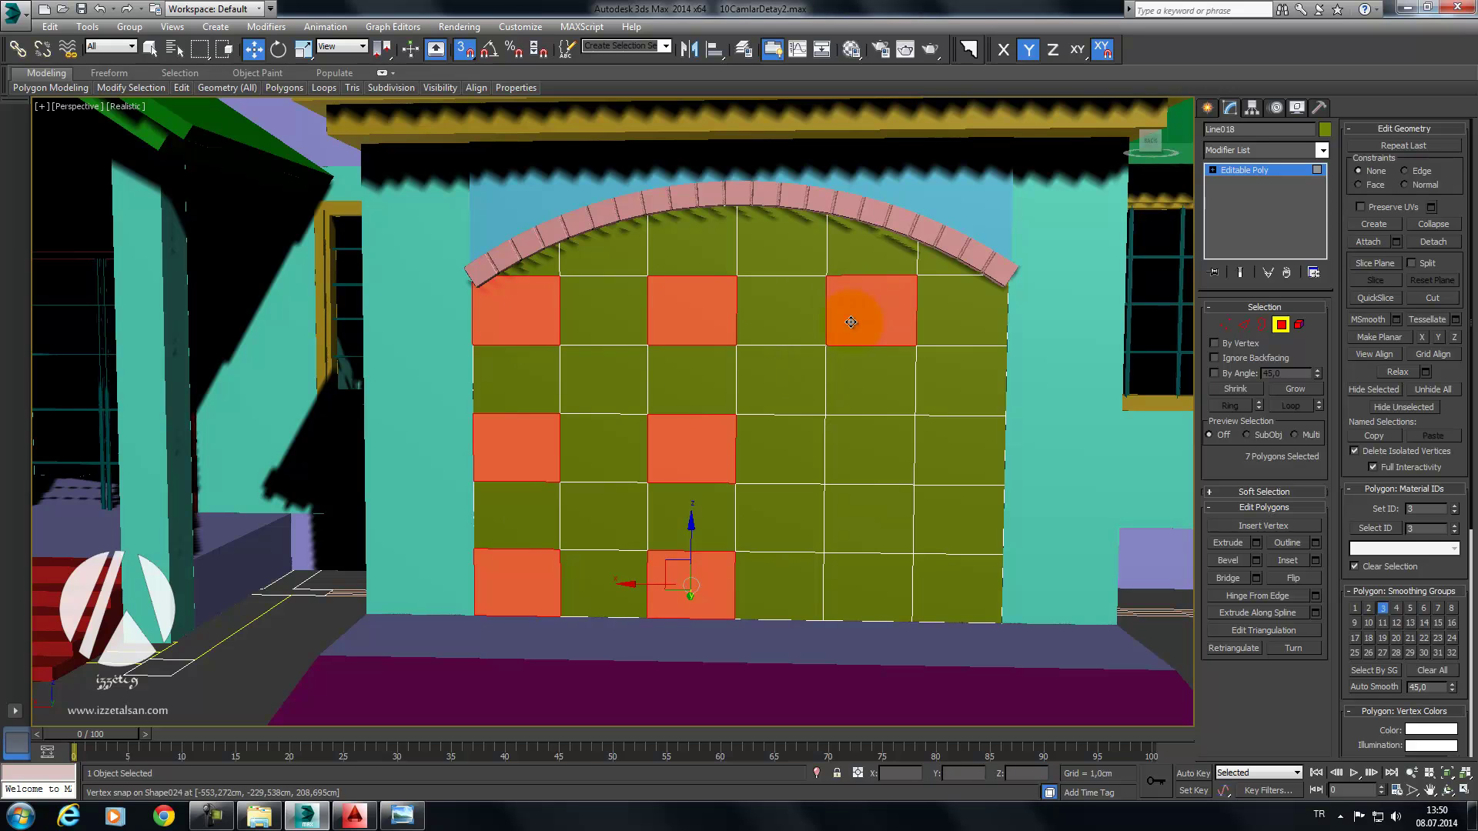
ctrl+click(863, 441)
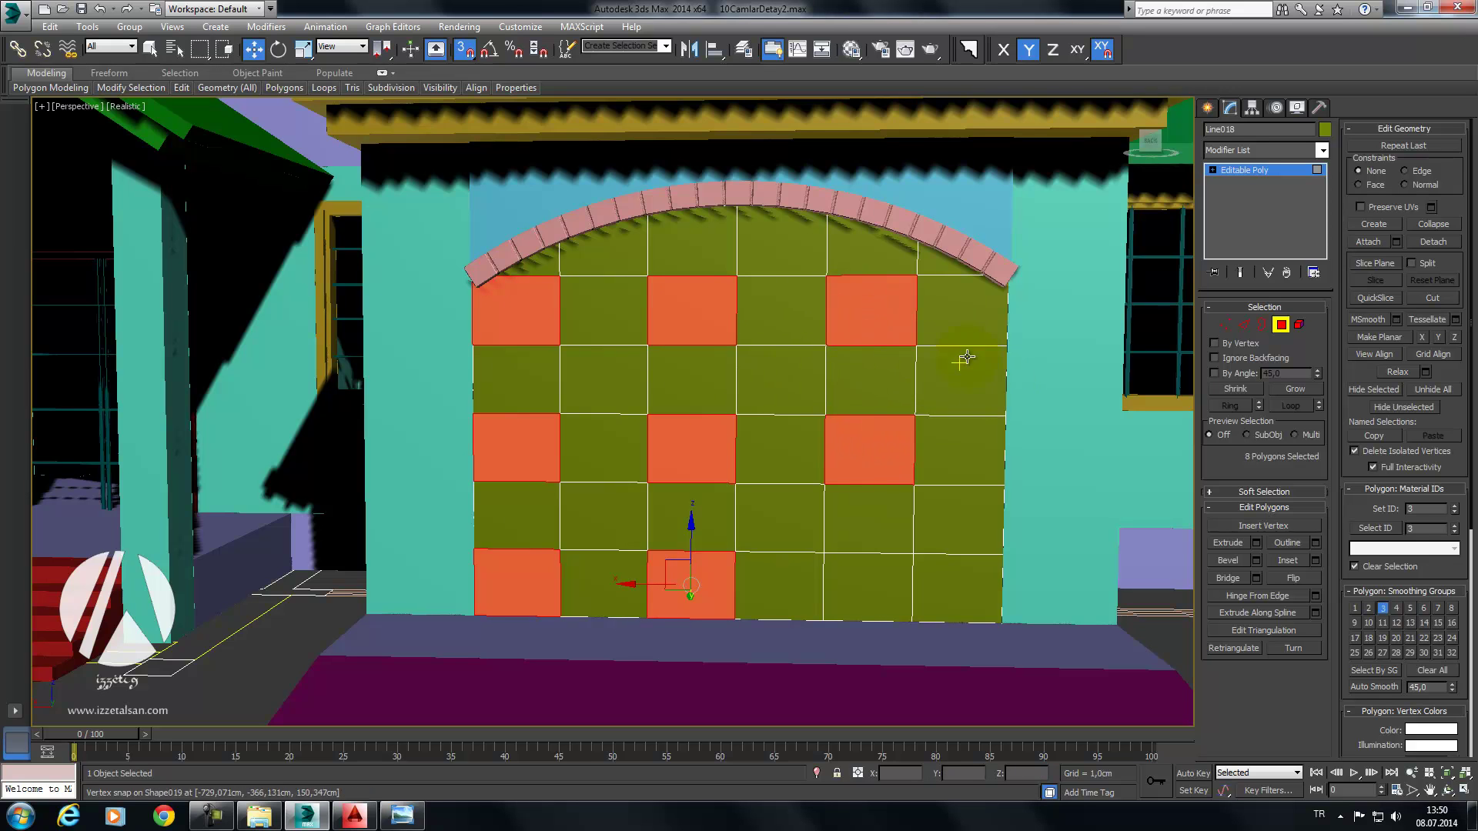
Step: Undo the panel picks and the vertical cuts
key(ctrl+z)
key(ctrl+z)
key(ctrl+z)
key(ctrl+z)
key(ctrl+z)
key(ctrl+z)
key(ctrl+z)
key(ctrl+z)
key(ctrl+z)
key(ctrl+z)
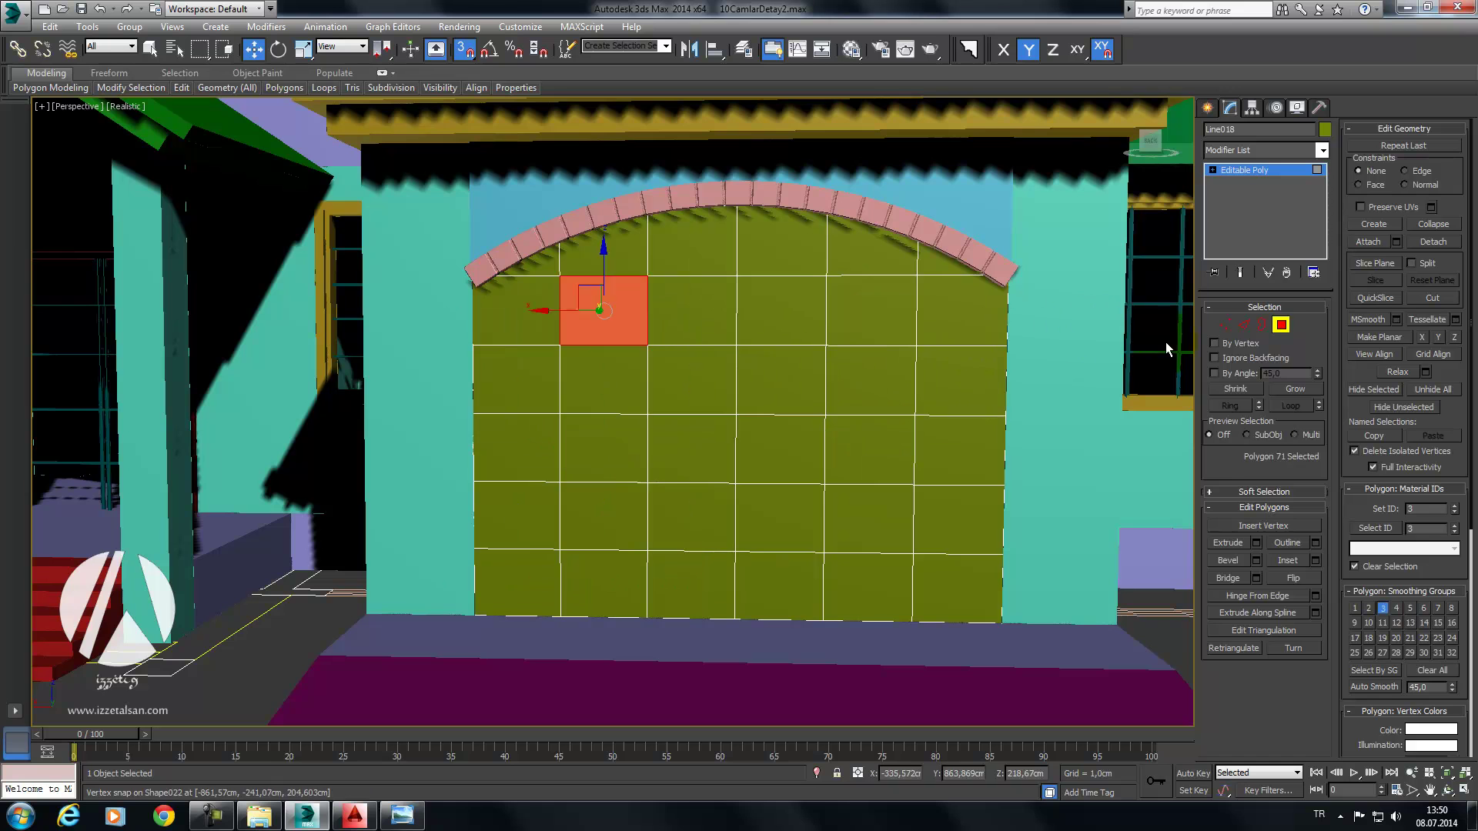
key(ctrl+z)
key(ctrl+z)
click(1244, 332)
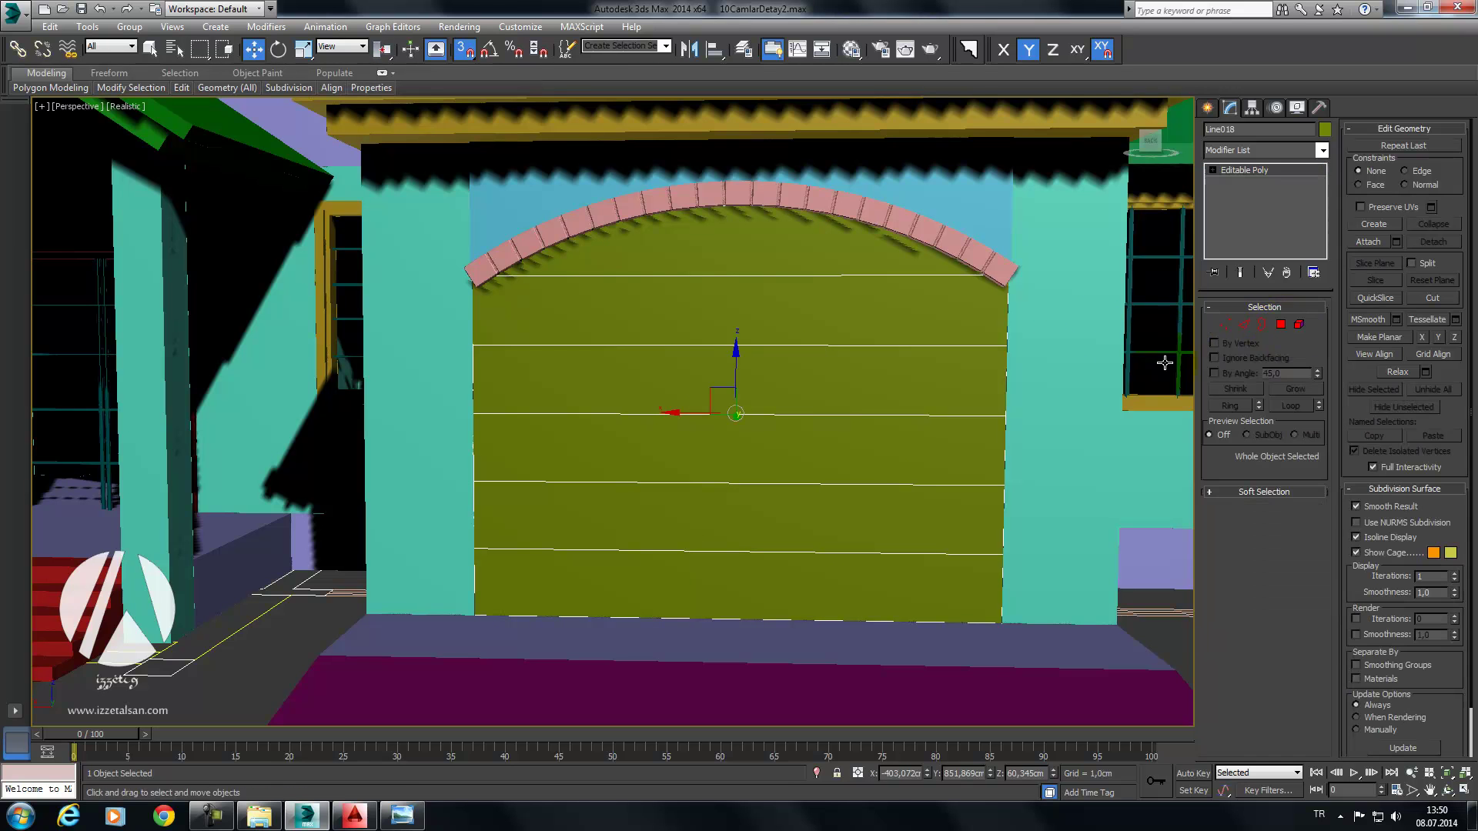
Step: Step back to the extruded shape and convert the door to an Editable Poly
key(ctrl+z)
middle_drag(1028, 413, 978, 400)
click(1298, 343)
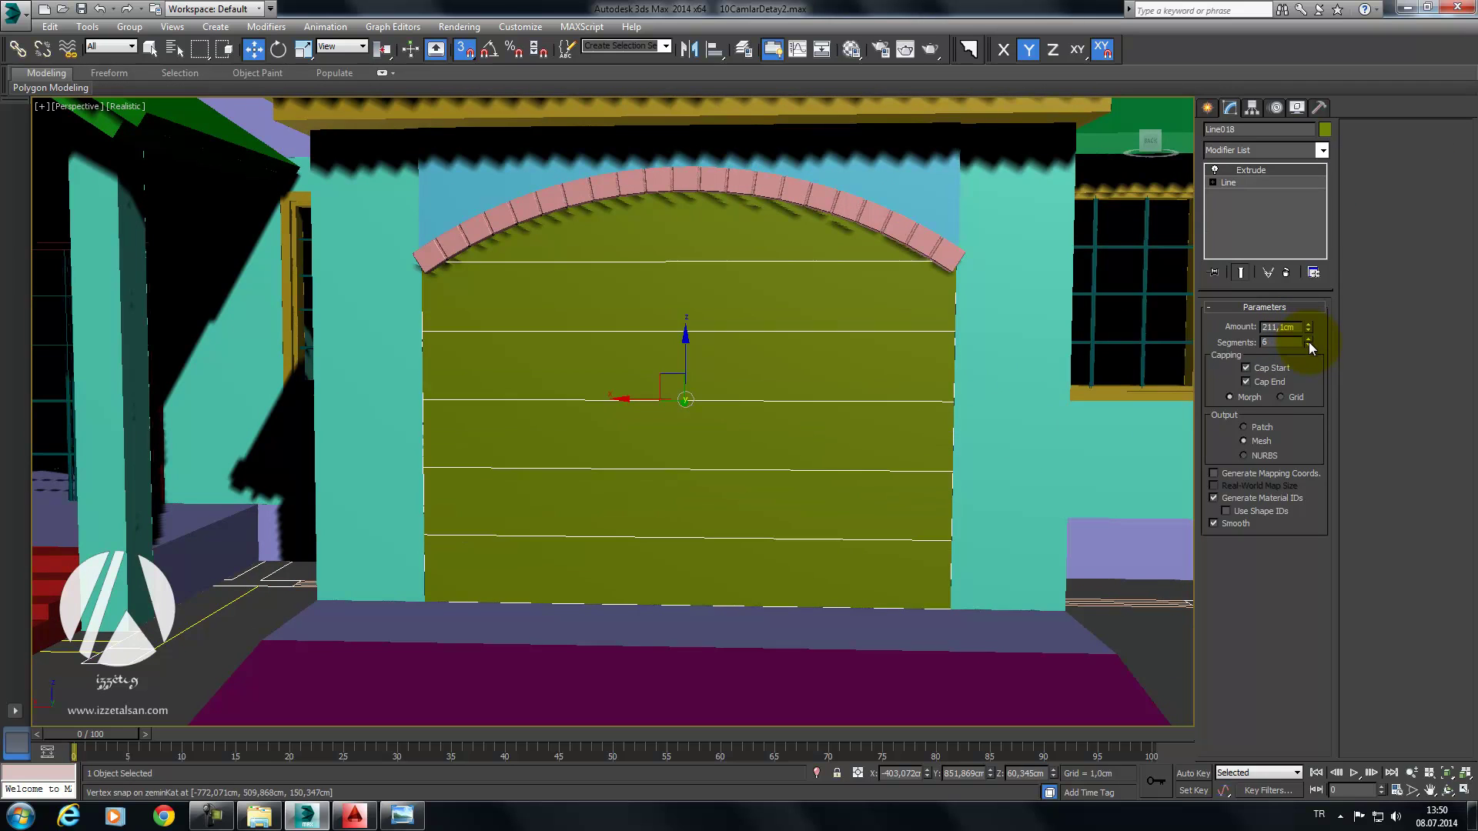
mouse_move(873, 337)
alt+middle_down()
mouse_move(834, 329)
mouse_move(966, 314)
alt+middle_up()
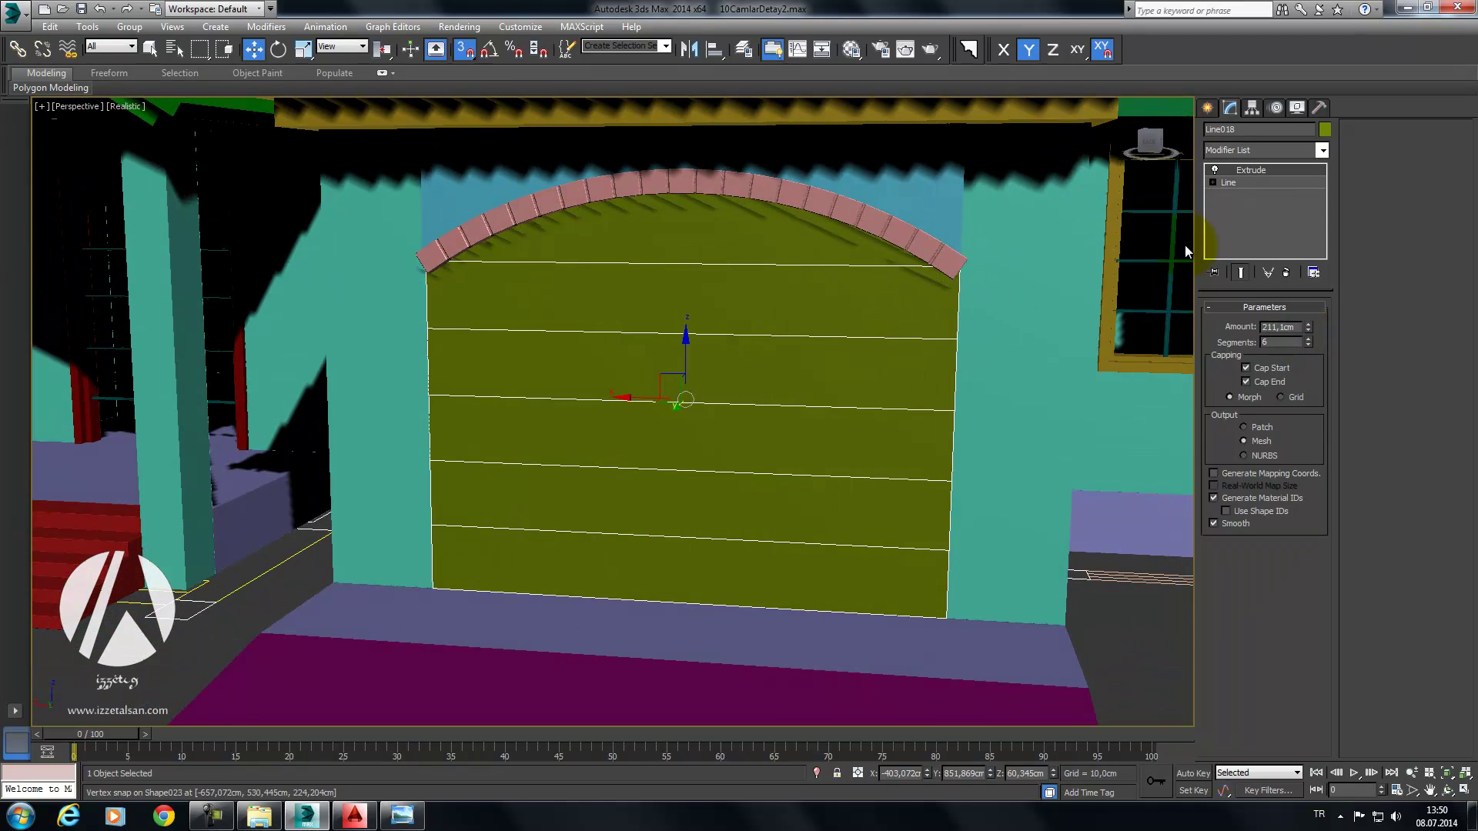
right_click(826, 312)
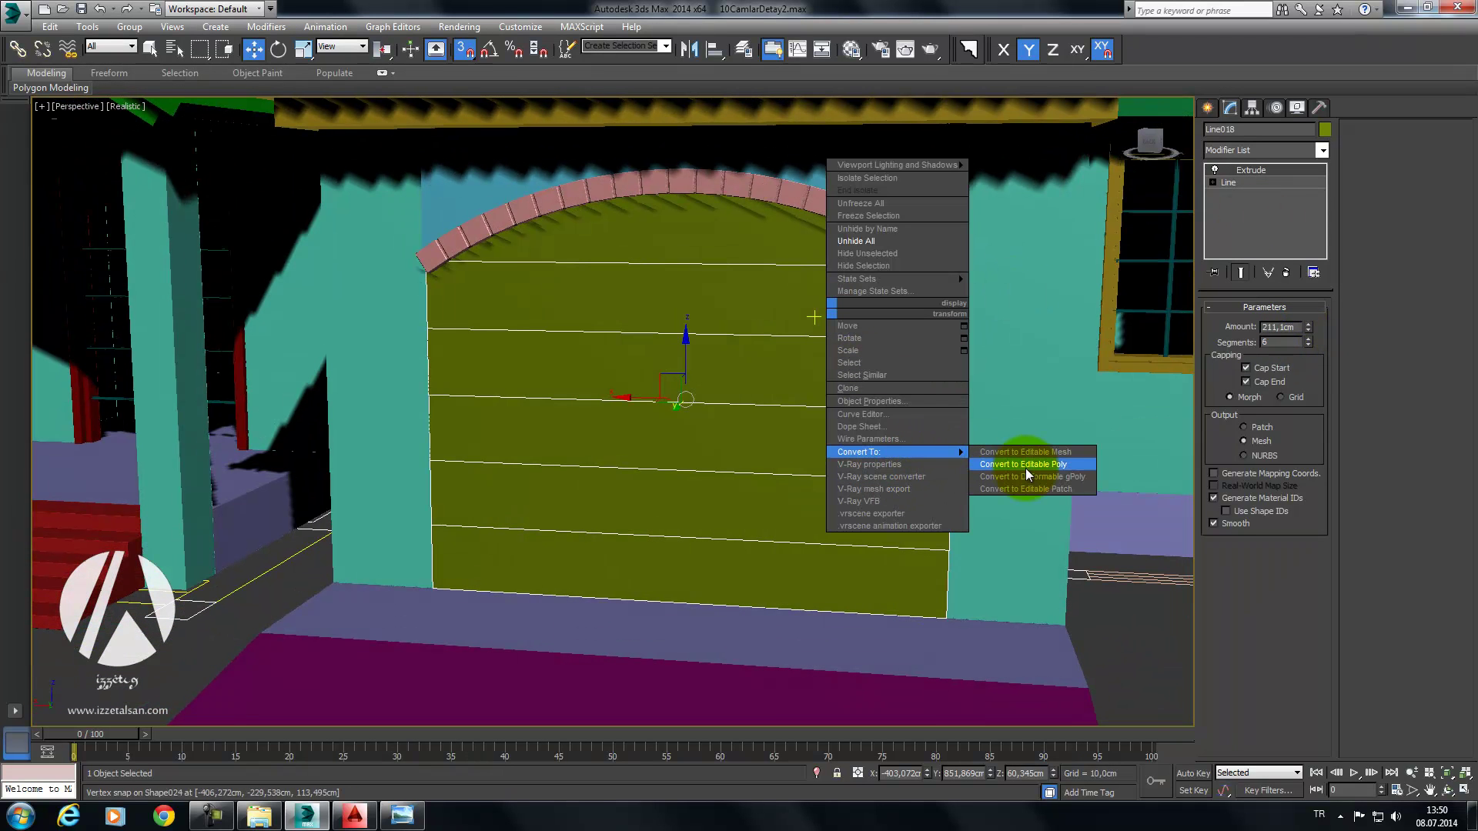
click(1025, 468)
Step: Connect all horizontal edges with six vertical cuts, then pick the top-left panel
click(1245, 324)
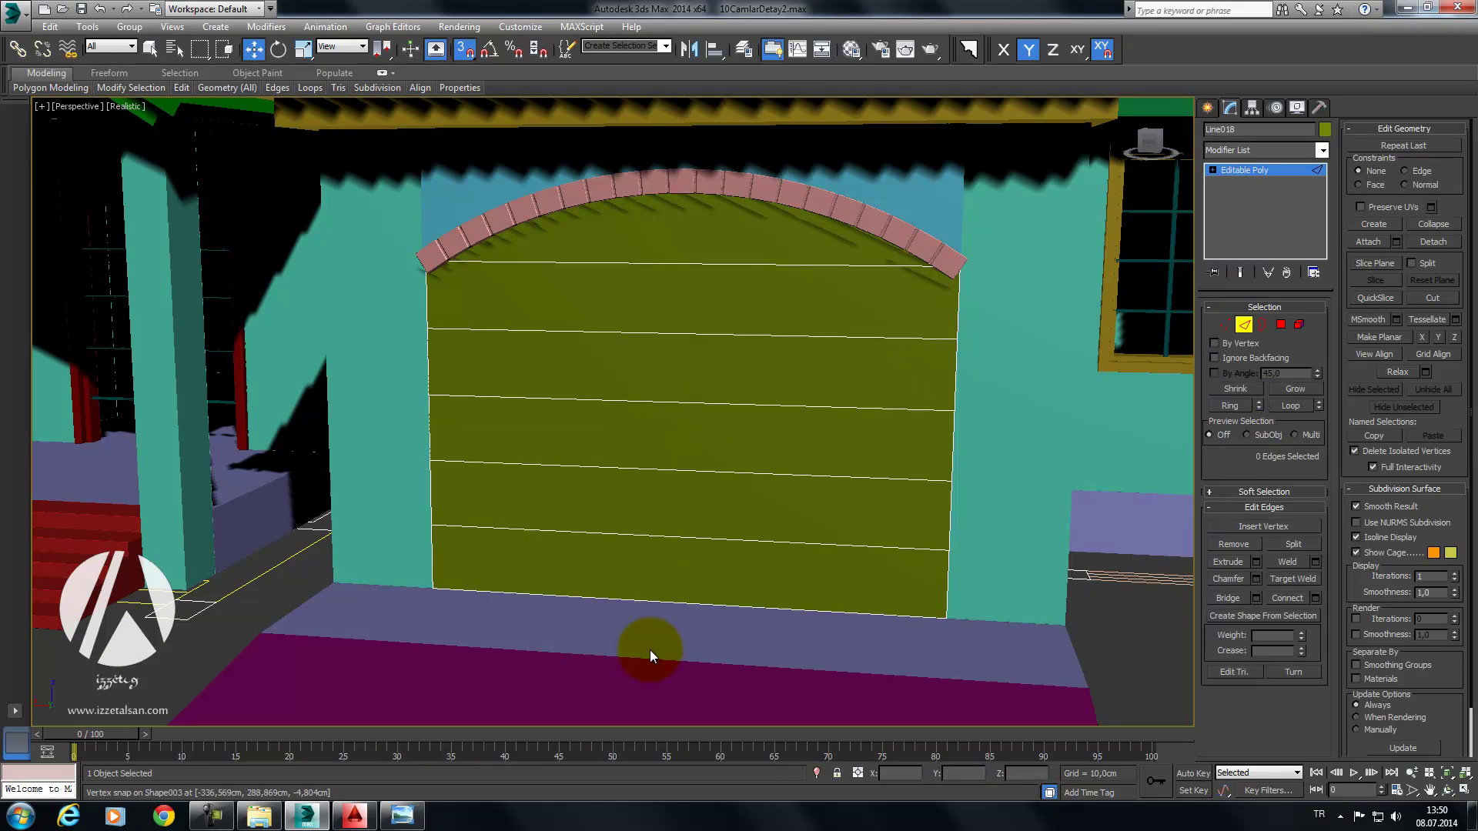
drag(753, 109, 753, 109)
click(1316, 599)
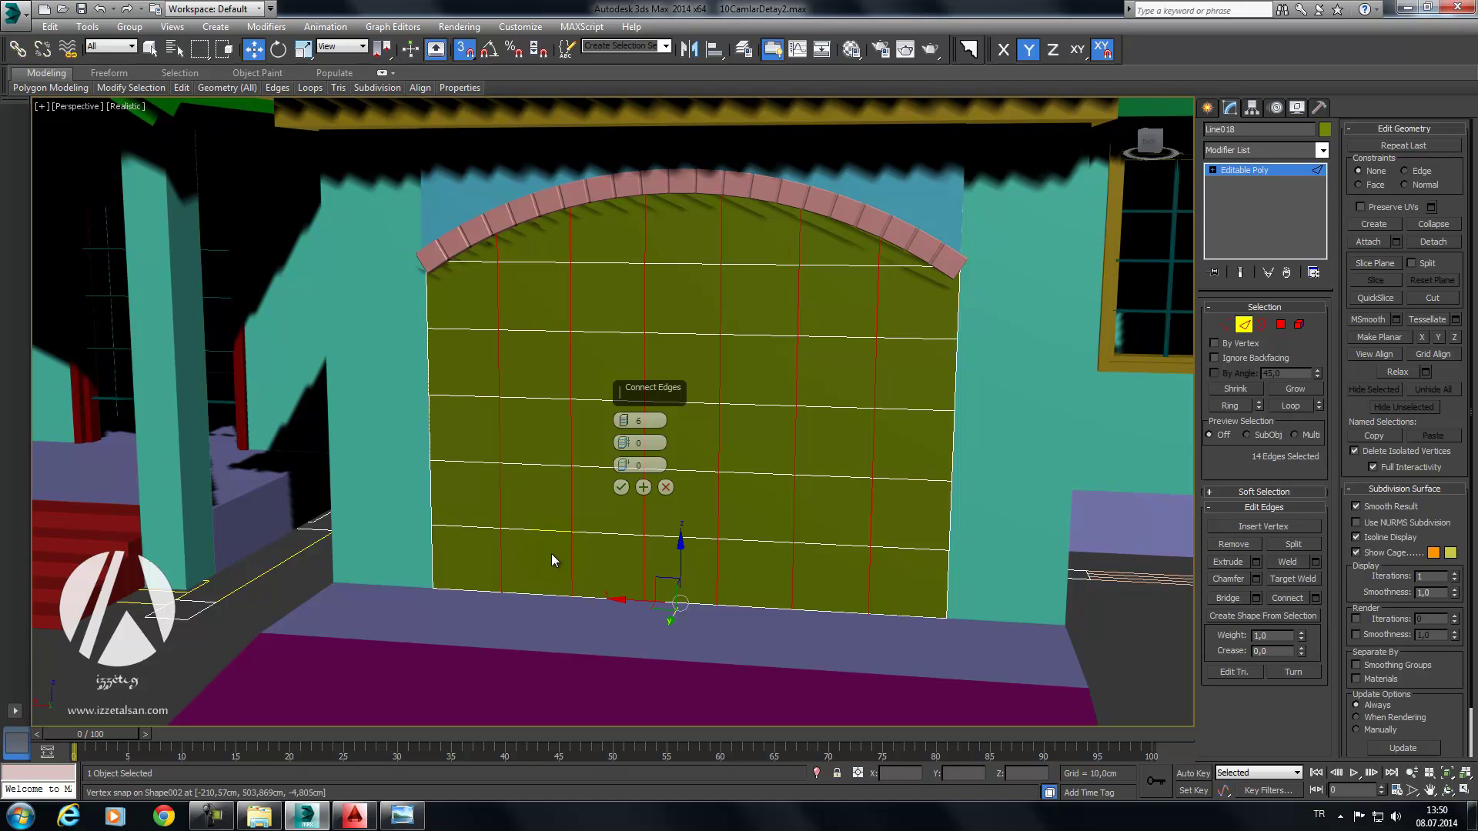
click(621, 487)
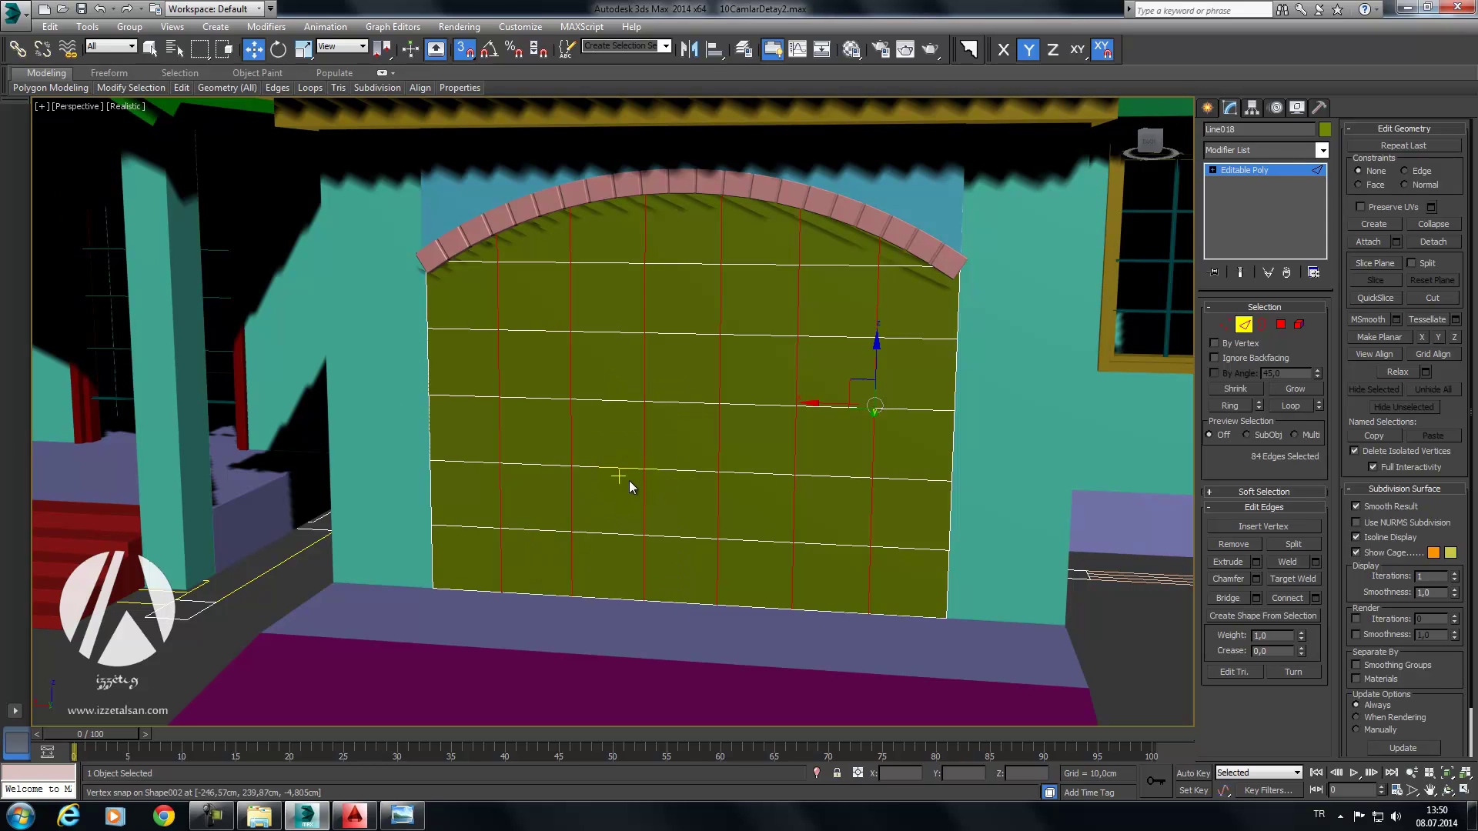
click(1280, 324)
click(462, 295)
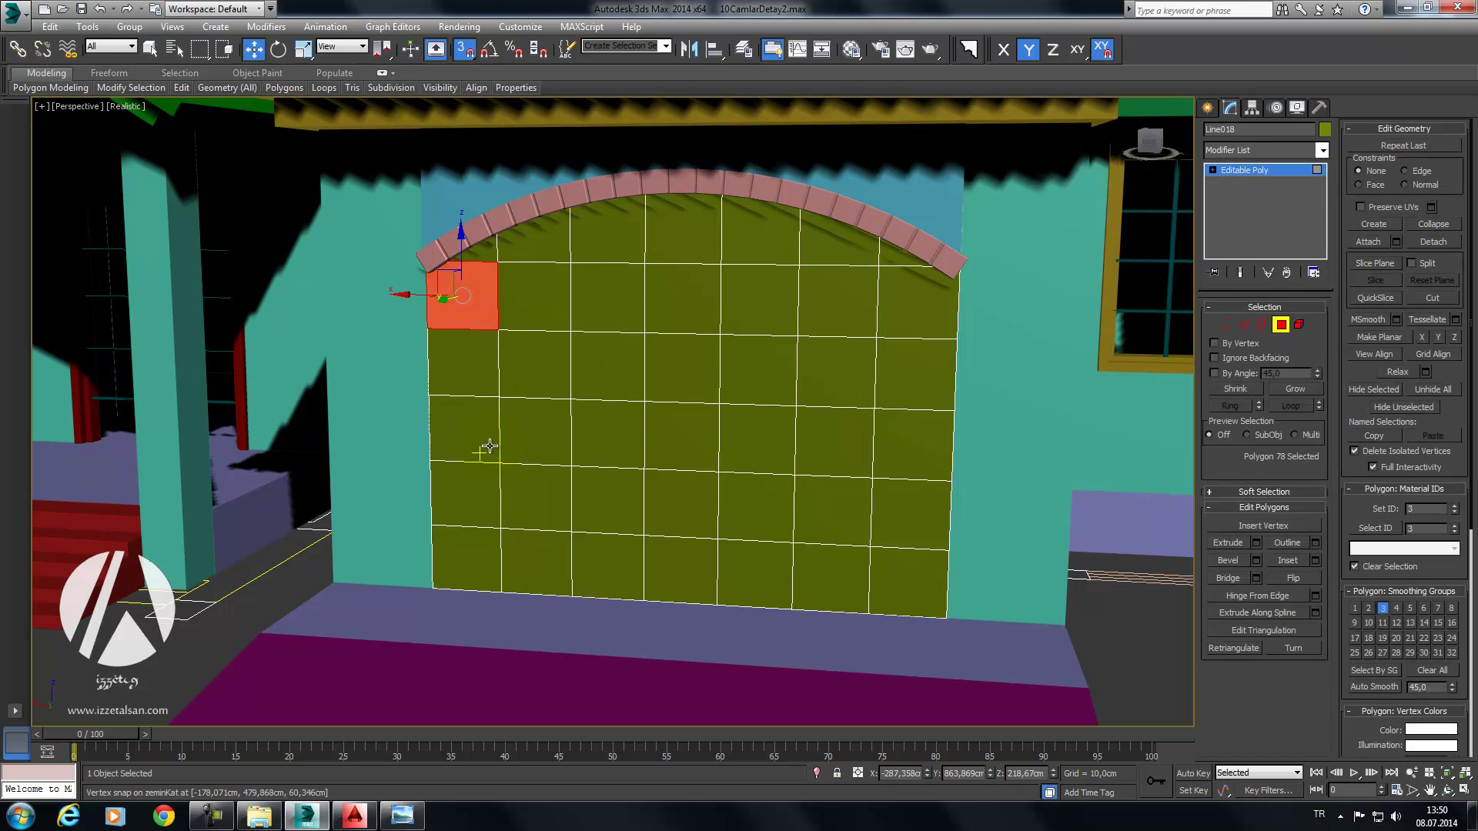
Step: Add alternating panels in every column to build a checkerboard selection
ctrl+click(462, 428)
ctrl+click(467, 555)
ctrl+click(618, 302)
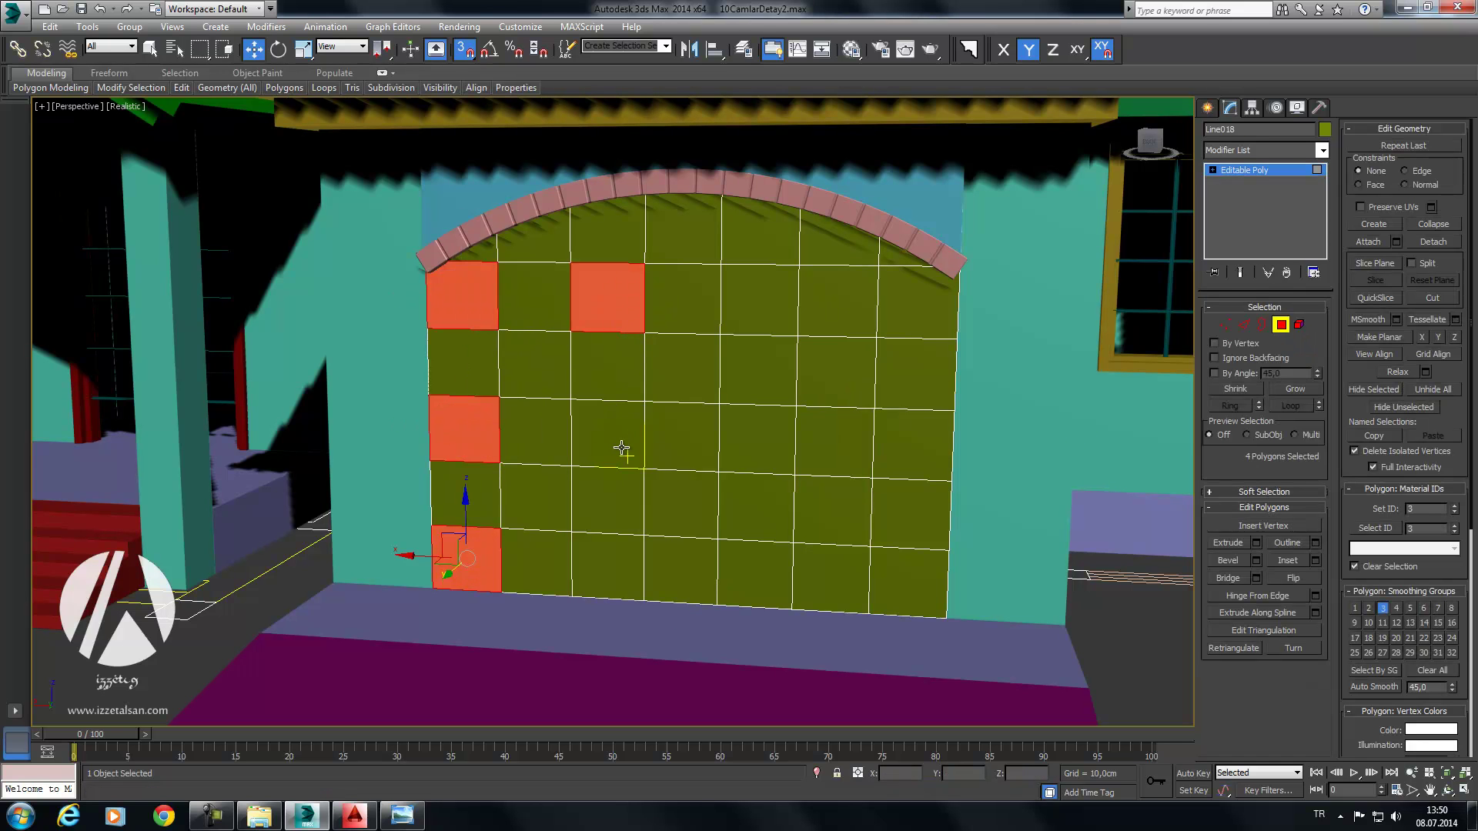
ctrl+click(619, 439)
ctrl+click(611, 570)
ctrl+click(758, 304)
ctrl+click(757, 437)
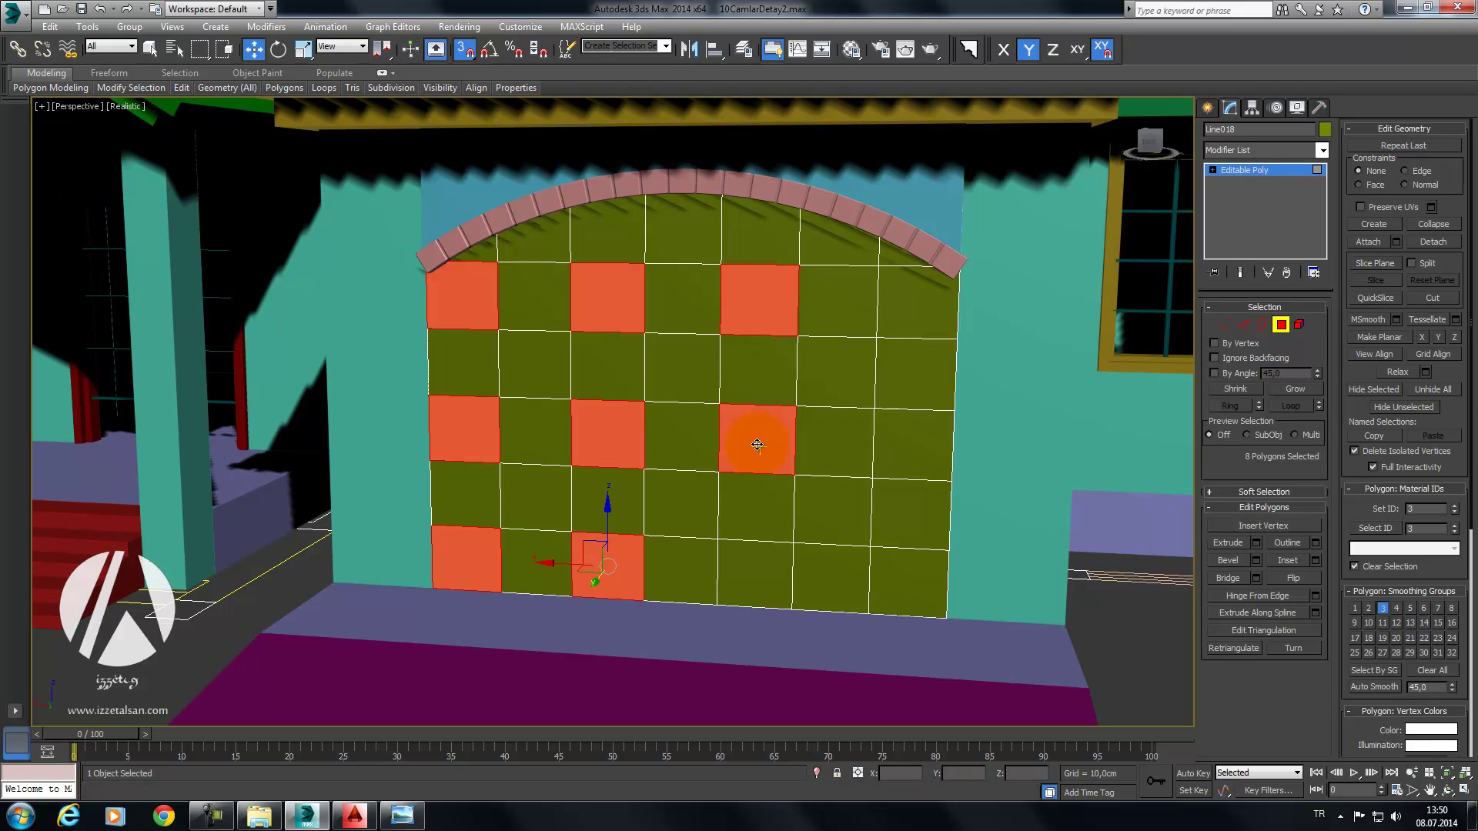
ctrl+click(764, 570)
ctrl+click(906, 310)
ctrl+click(909, 445)
ctrl+click(905, 579)
mouse_move(755, 383)
alt+middle_down()
mouse_move(826, 359)
mouse_move(855, 367)
alt+middle_up()
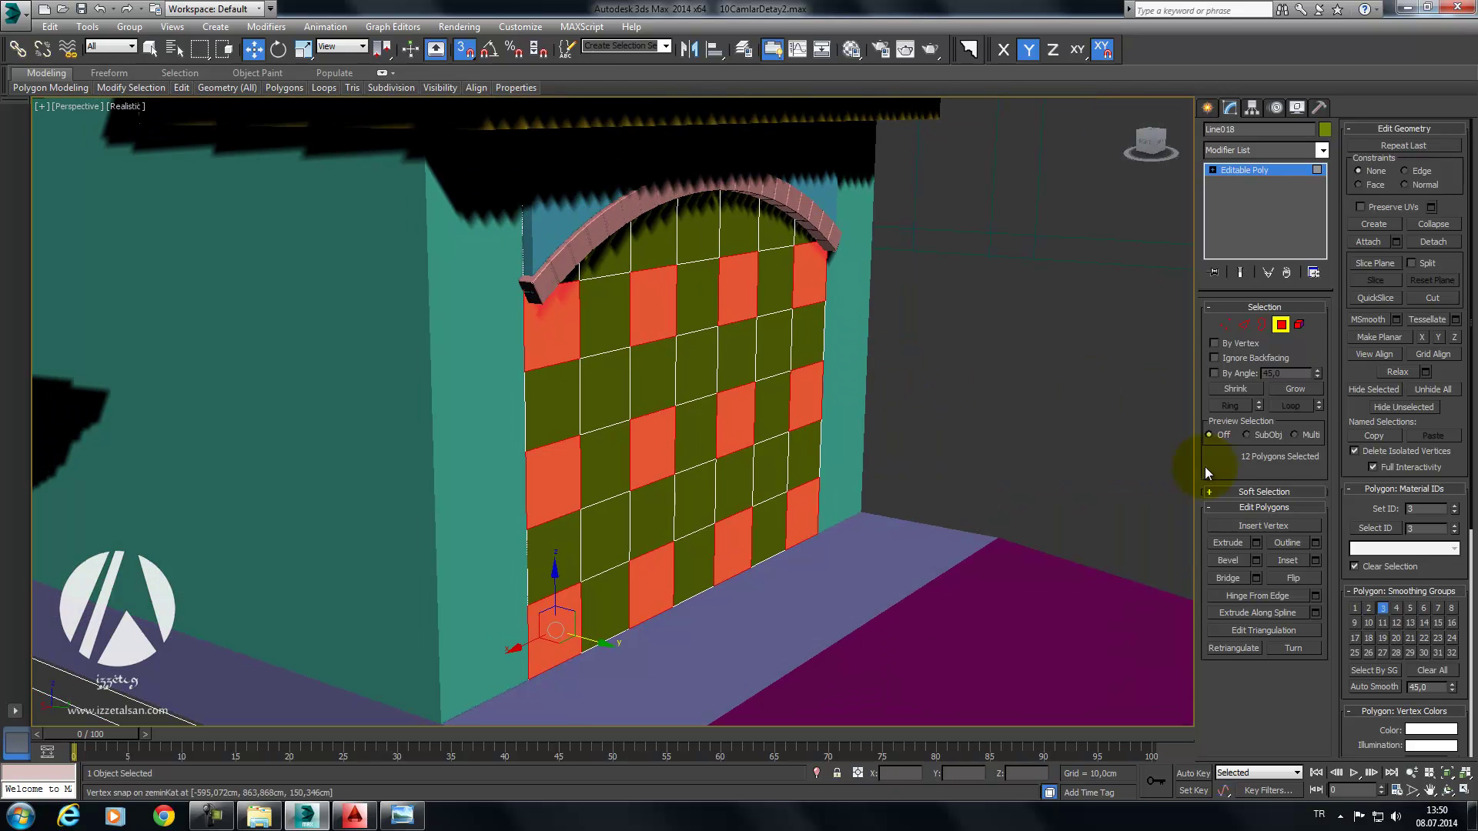
Step: Try a 2,858cm inset on the selected panels, cancel it, and undo the cuts
click(1311, 562)
scroll(898, 350, up, 1)
scroll(898, 349, up, 3)
drag(633, 441, 694, 271)
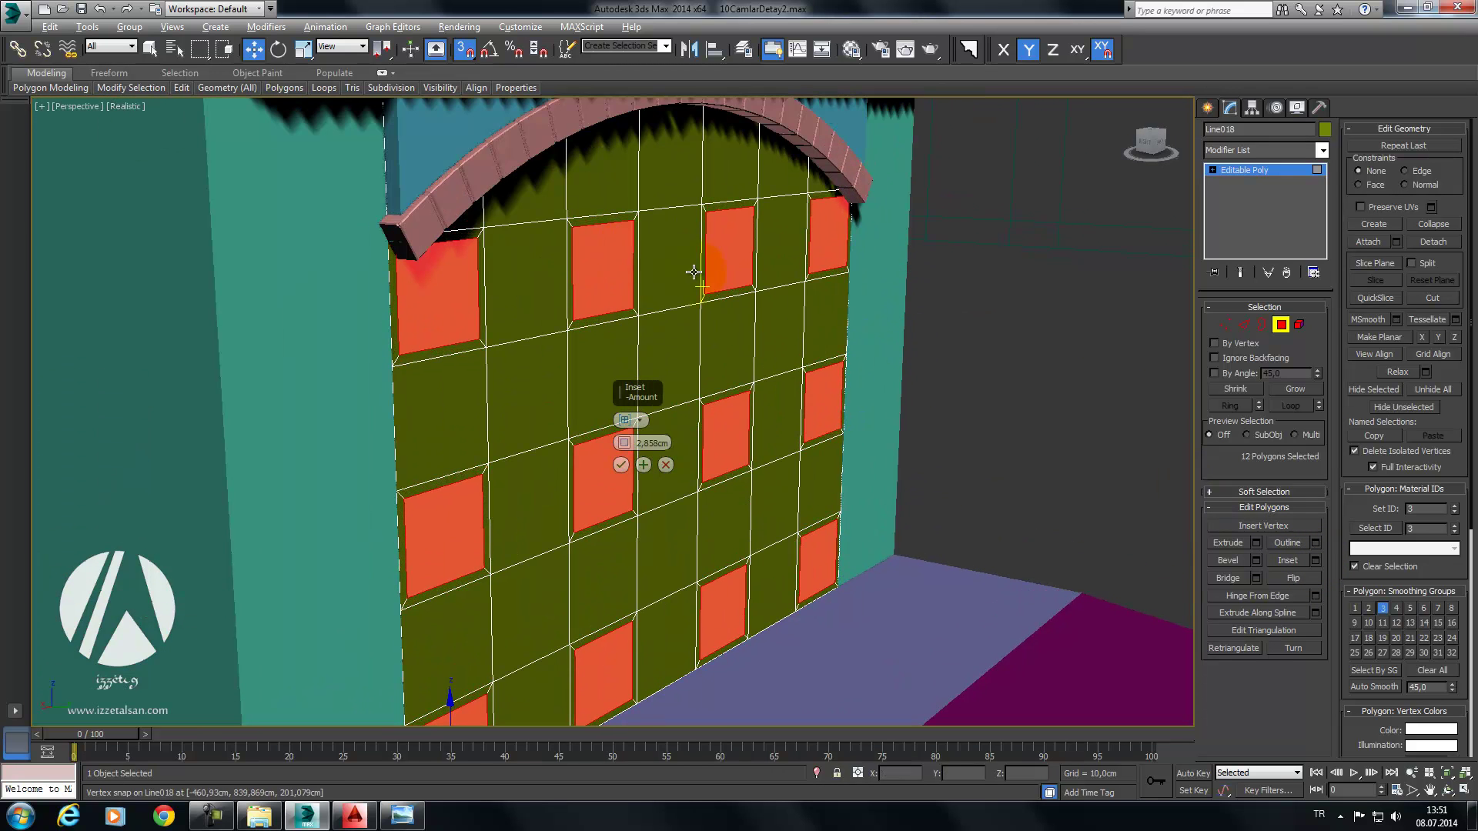
alt+middle_drag(693, 272, 661, 460)
click(665, 464)
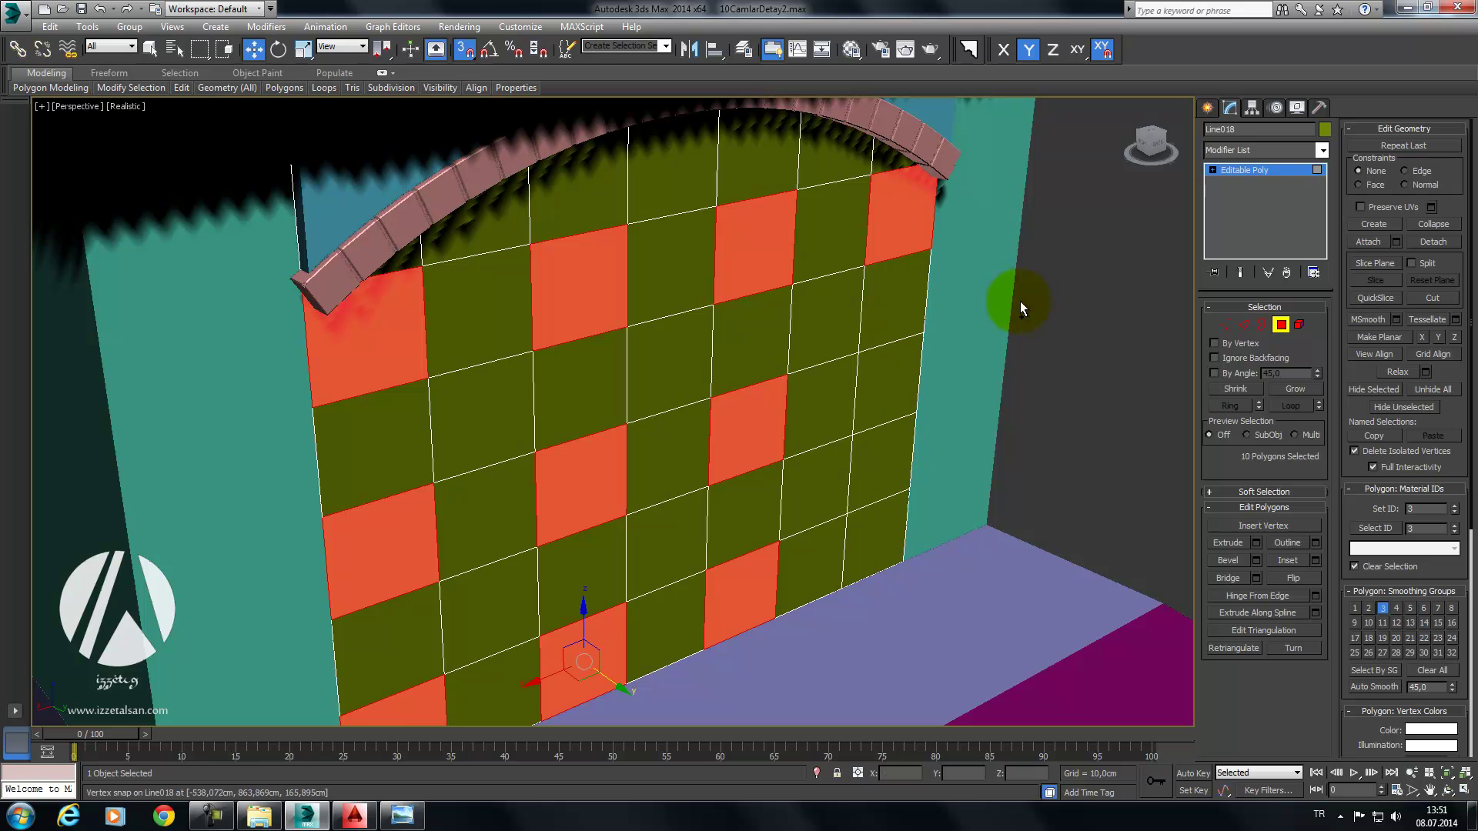
key(ctrl+z)
key(ctrl+z)
key(ctrl+z)
key(ctrl+z)
key(ctrl+z)
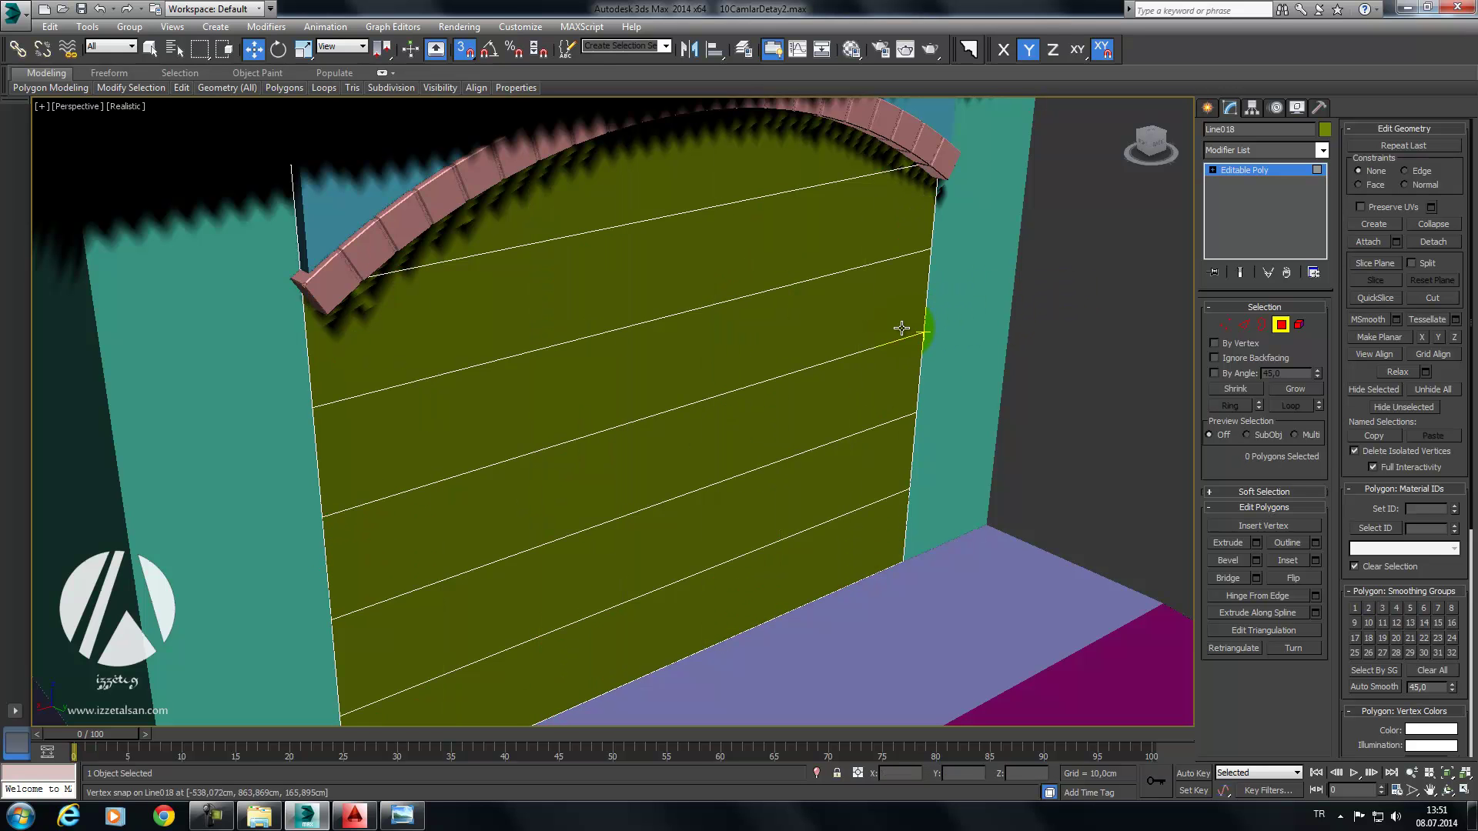
Step: Undo the earlier panel selections and vertical cuts, returning to the whole door object
key(shift+z)
alt+middle_drag(839, 320, 814, 314)
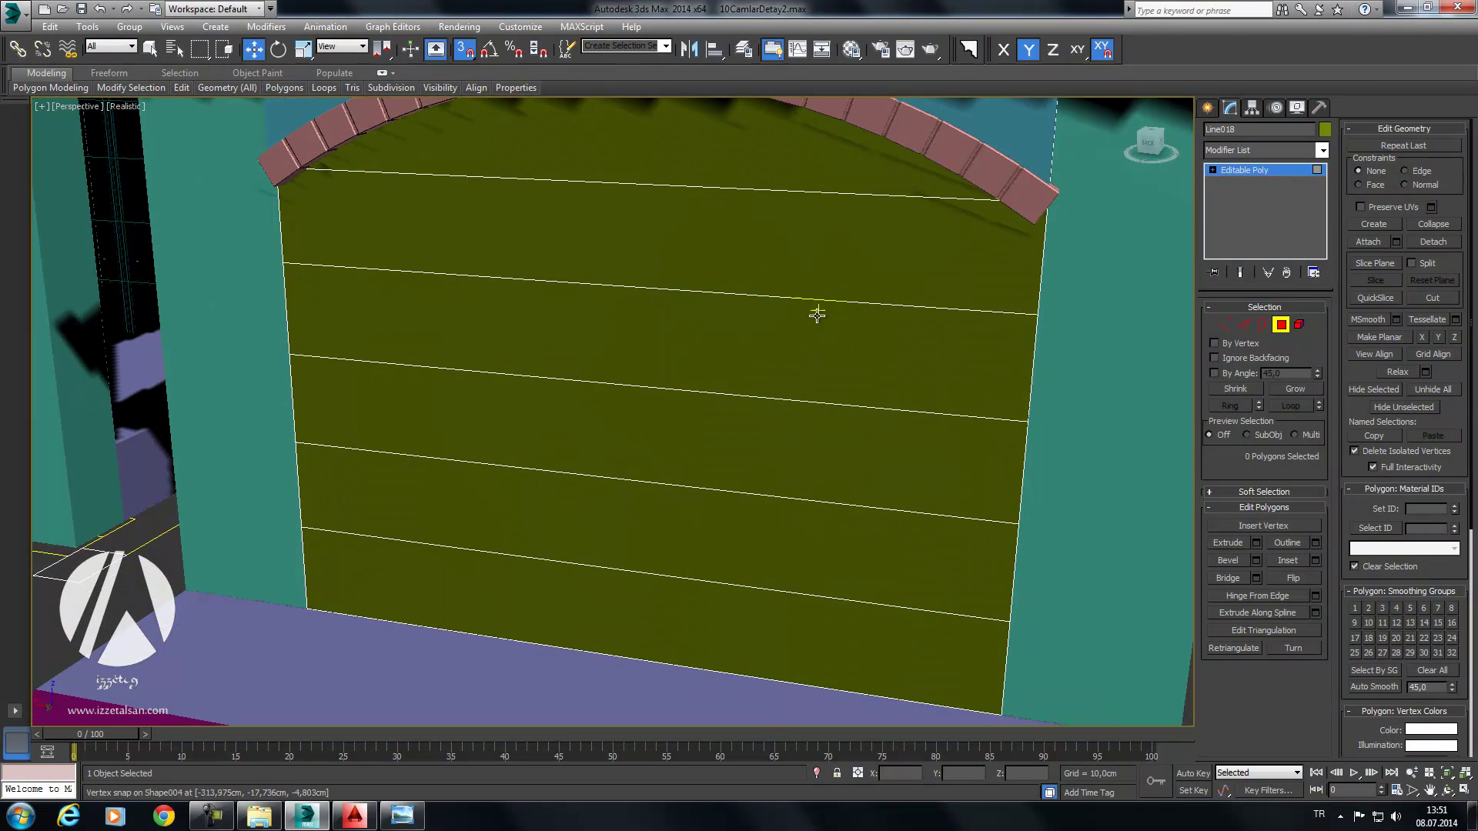
click(1281, 324)
alt+middle_drag(1135, 336, 825, 283)
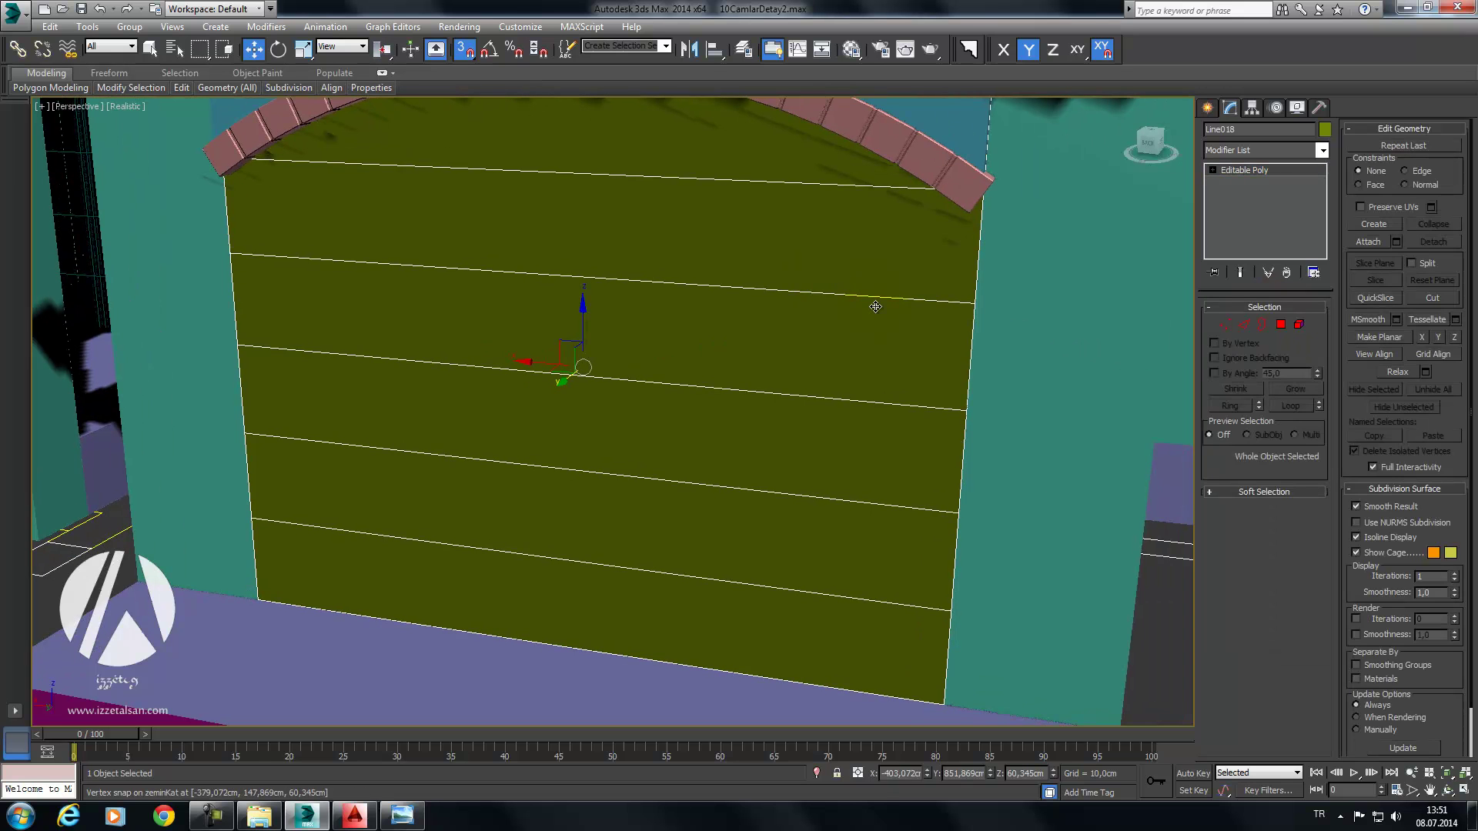
Step: Connect the door's horizontal edges with four vertical cuts, forming a five-column grid
click(1244, 324)
scroll(874, 331, down, 3)
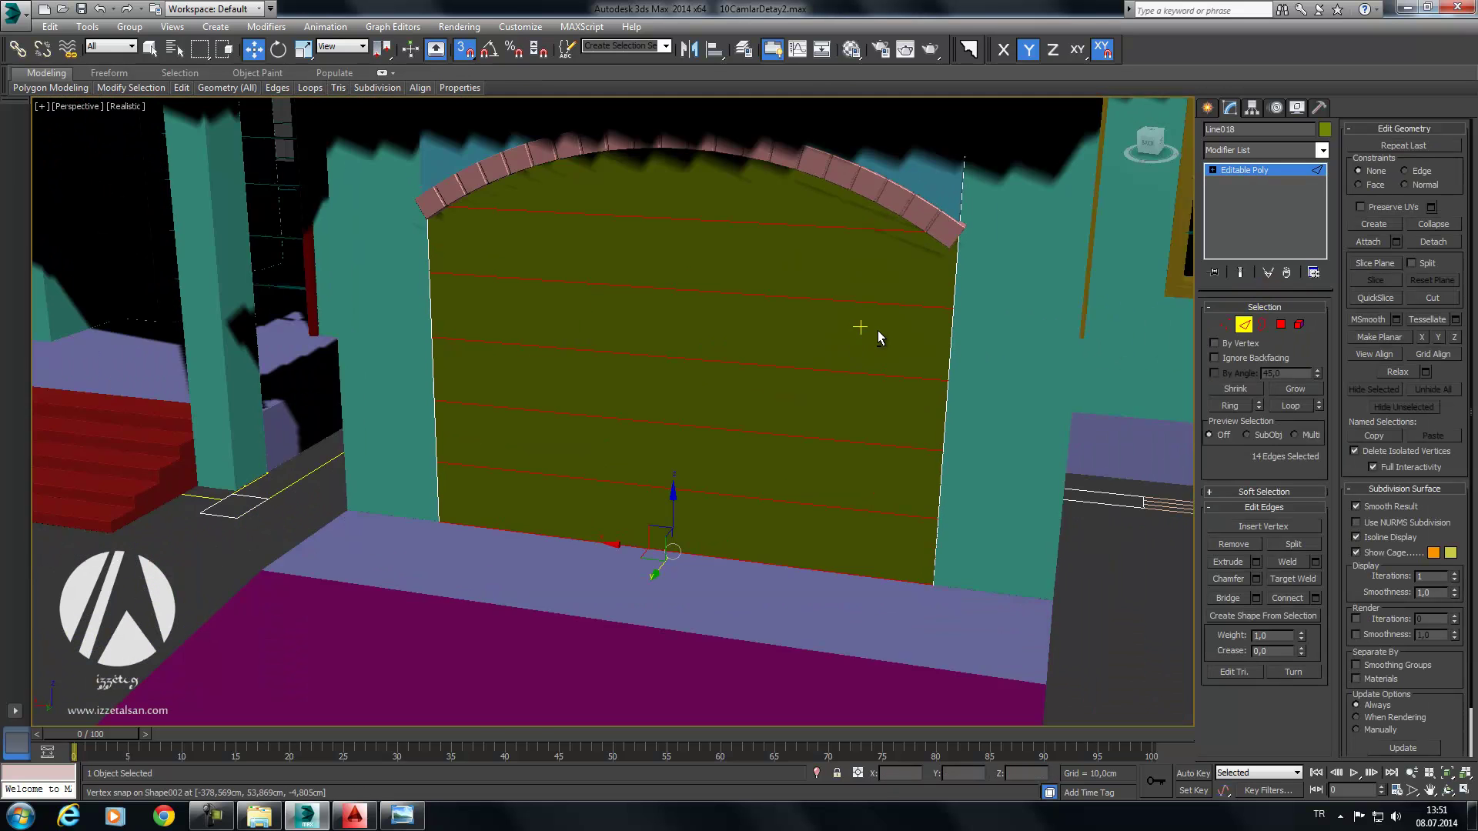
click(1317, 598)
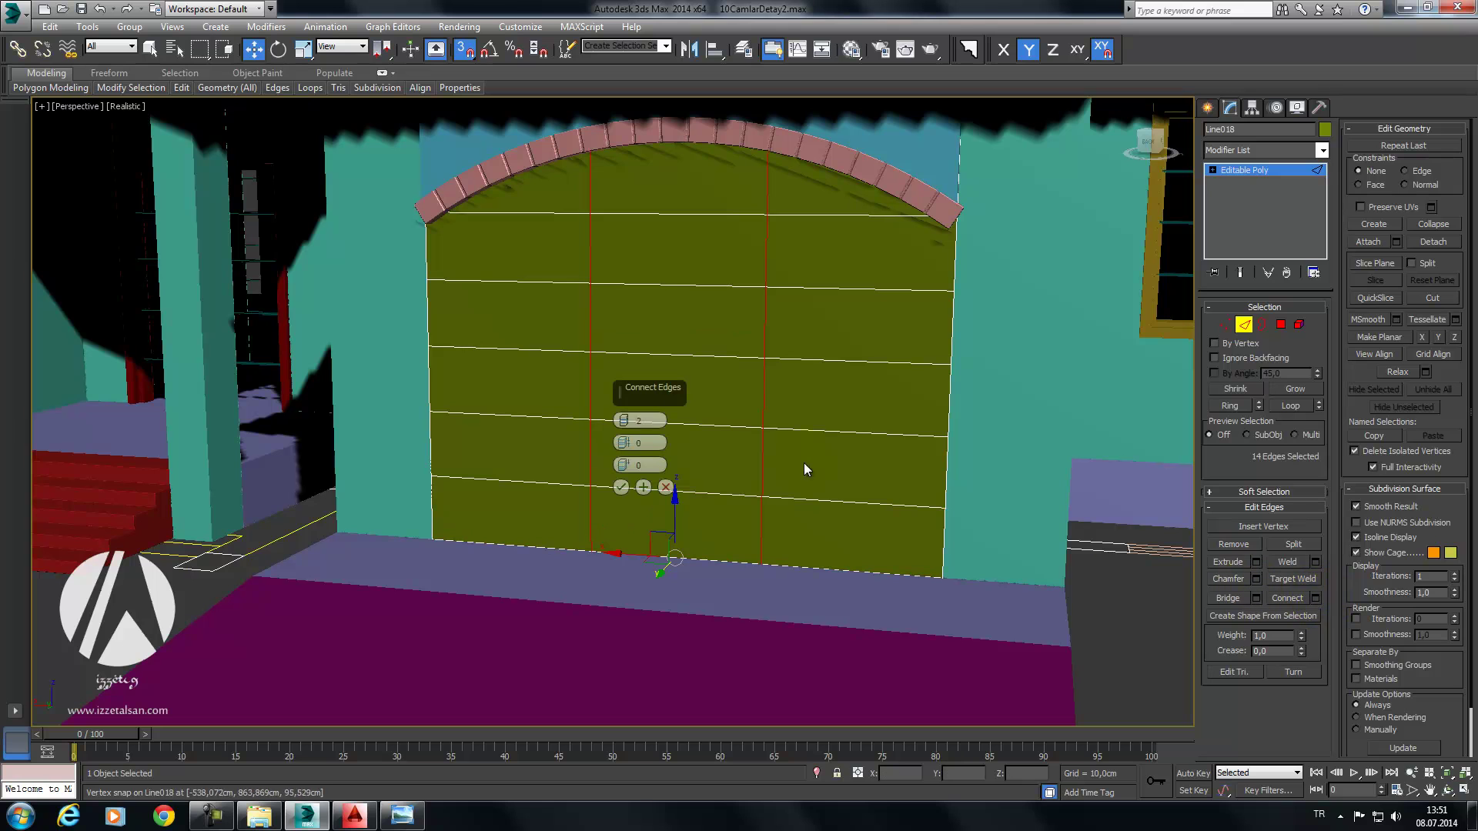
click(623, 420)
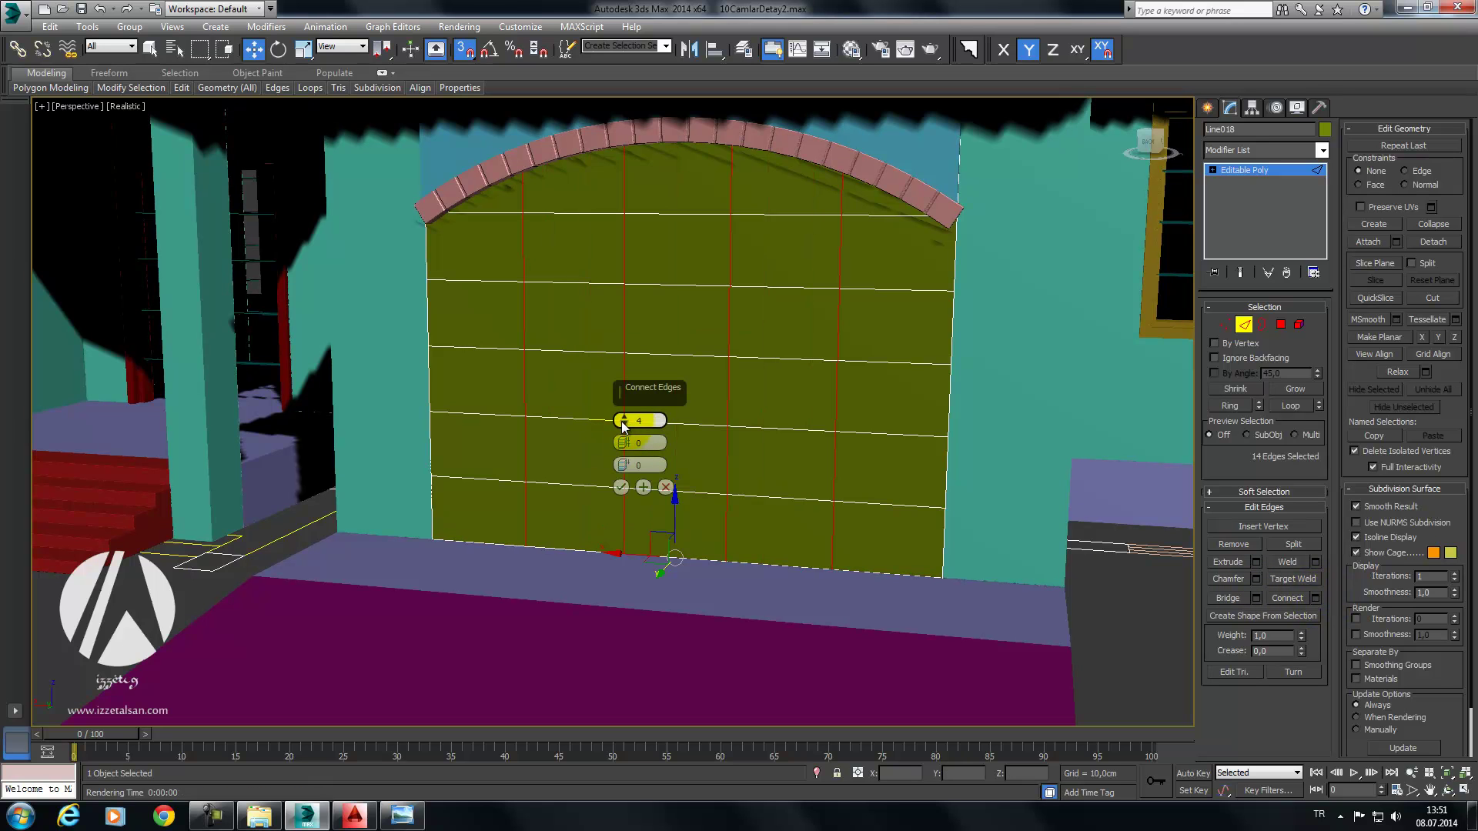
click(620, 425)
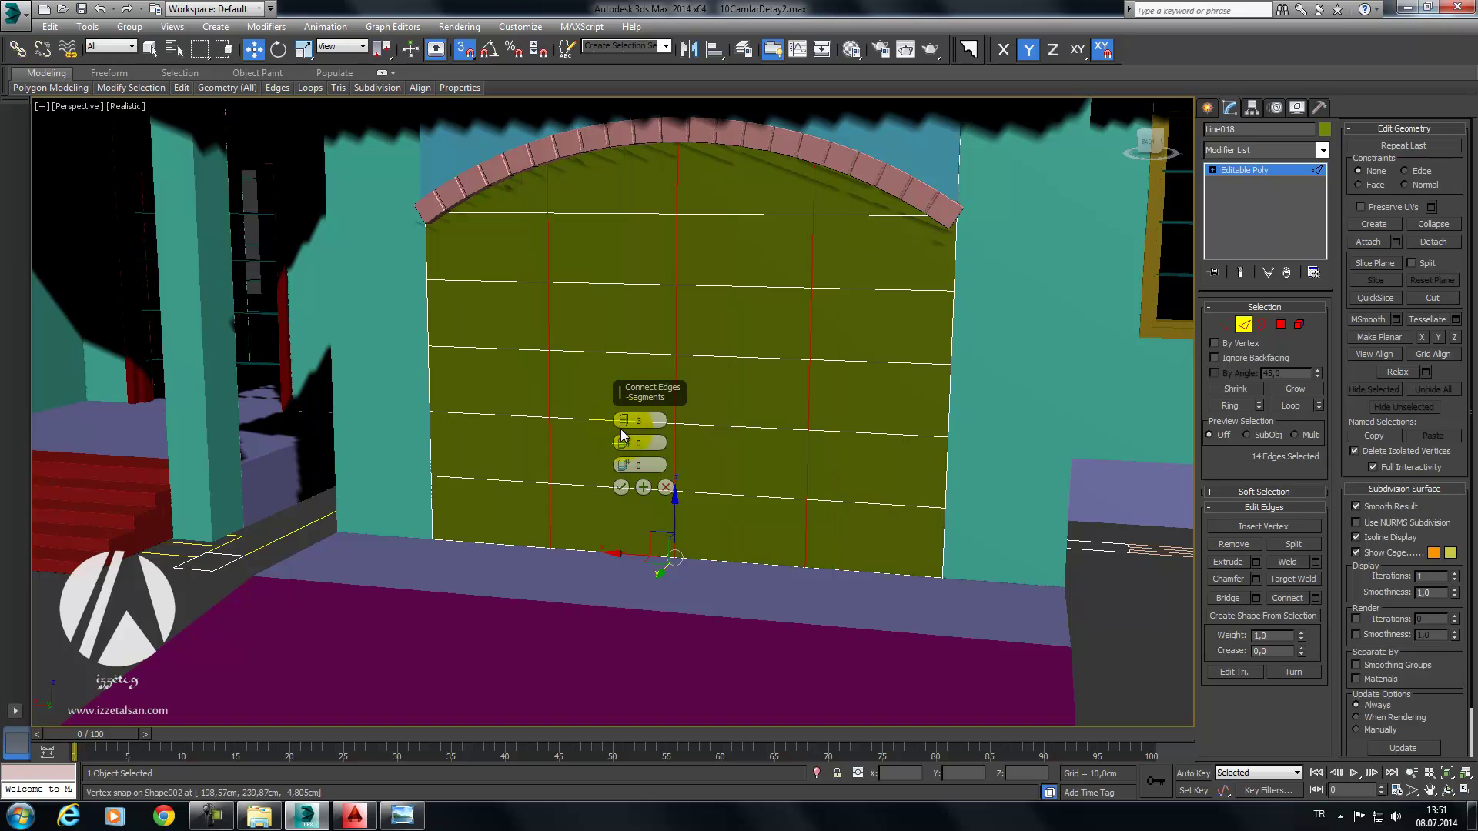
click(621, 486)
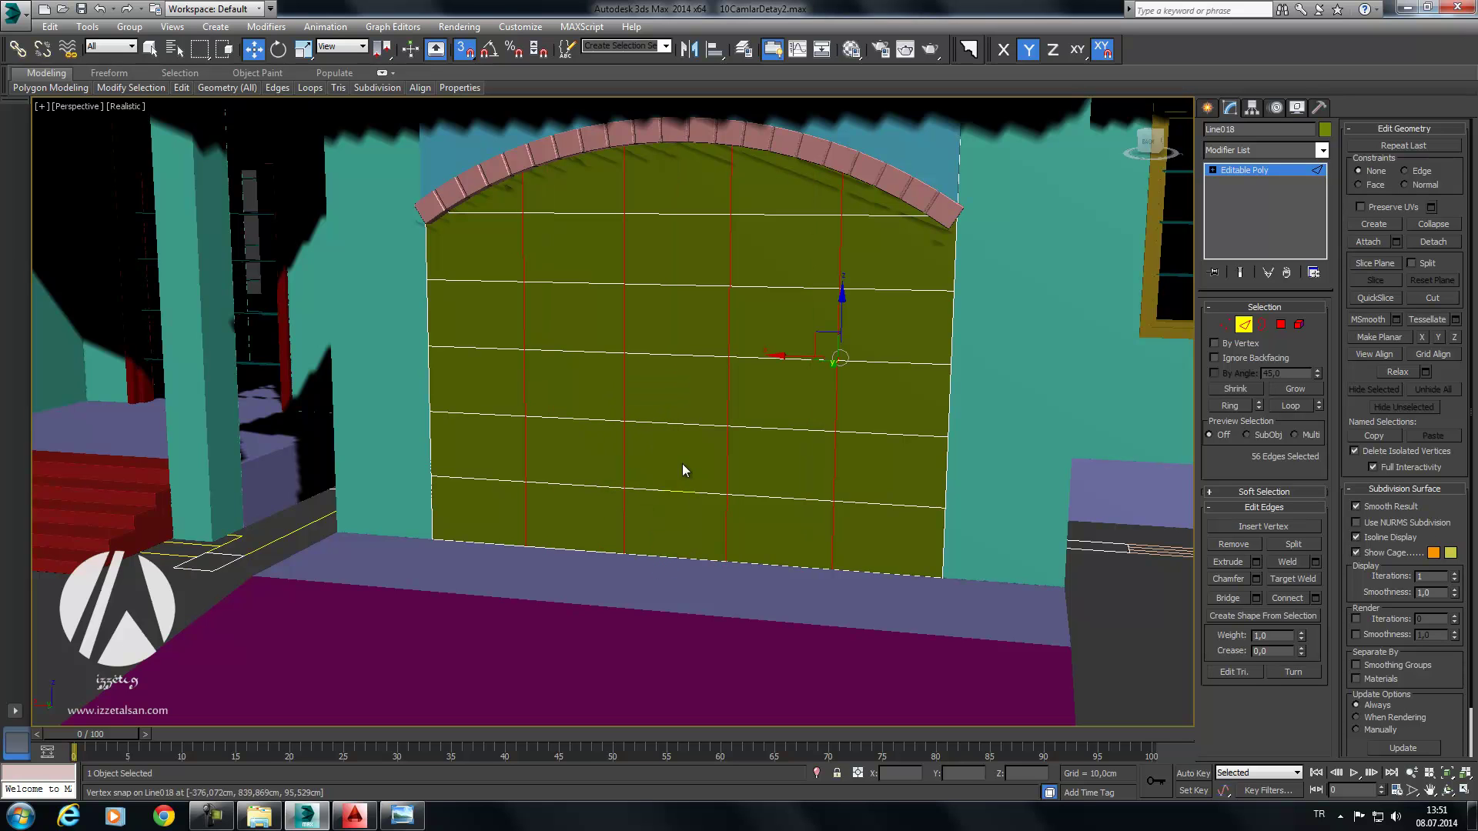
Step: At Polygon level, pick the door's top and left-column panels one by one
key(4)
click(544, 198)
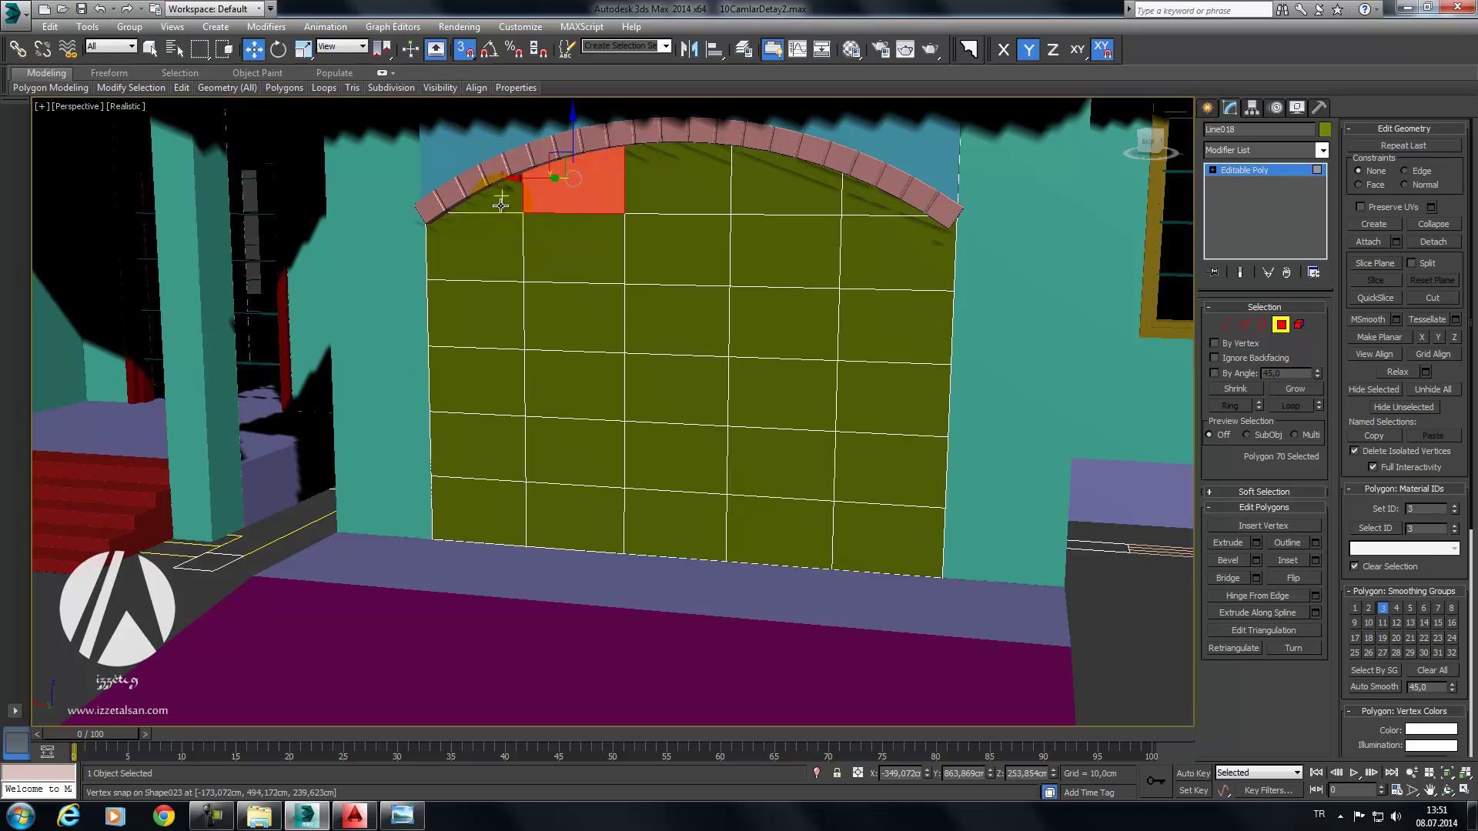
ctrl+click(497, 194)
ctrl+click(497, 237)
ctrl+click(497, 306)
ctrl+click(489, 382)
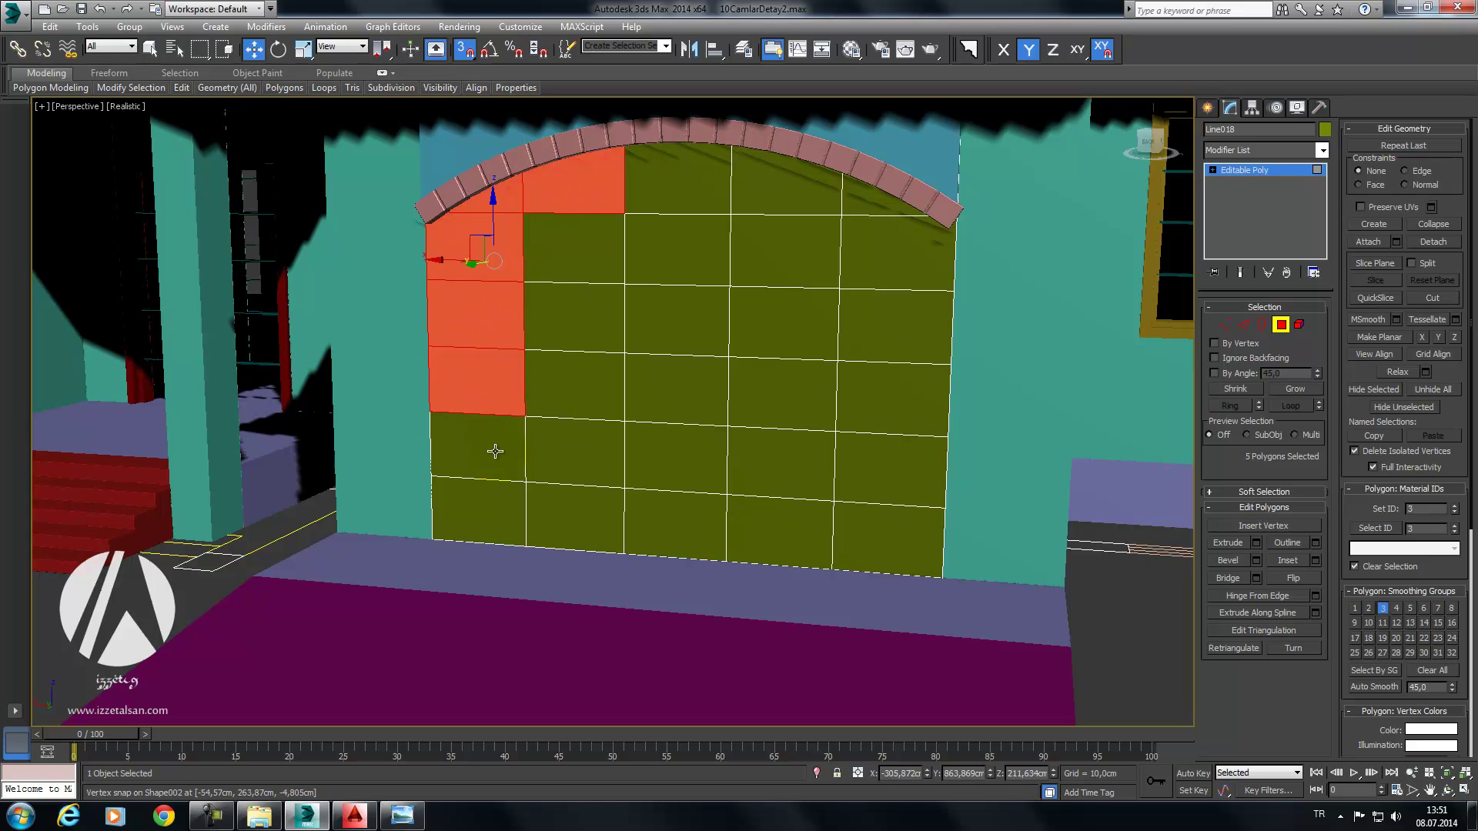
ctrl+click(495, 465)
ctrl+click(495, 508)
ctrl+click(576, 512)
ctrl+click(594, 452)
ctrl+click(562, 385)
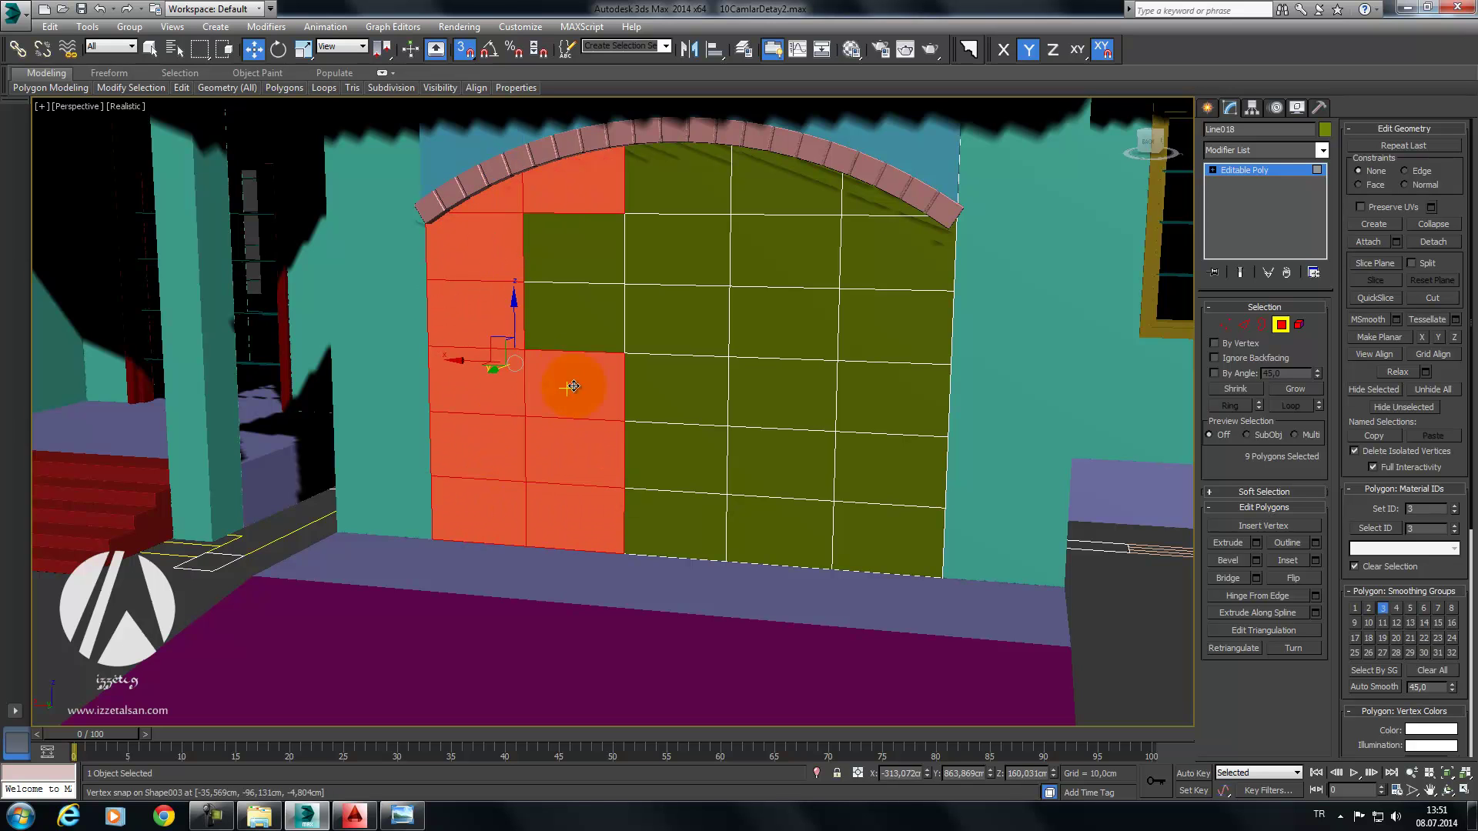
ctrl+click(589, 264)
Step: Crossing-select all 30 door panels in wireframe, then return to shaded view
alt+middle_drag(842, 264, 705, 293)
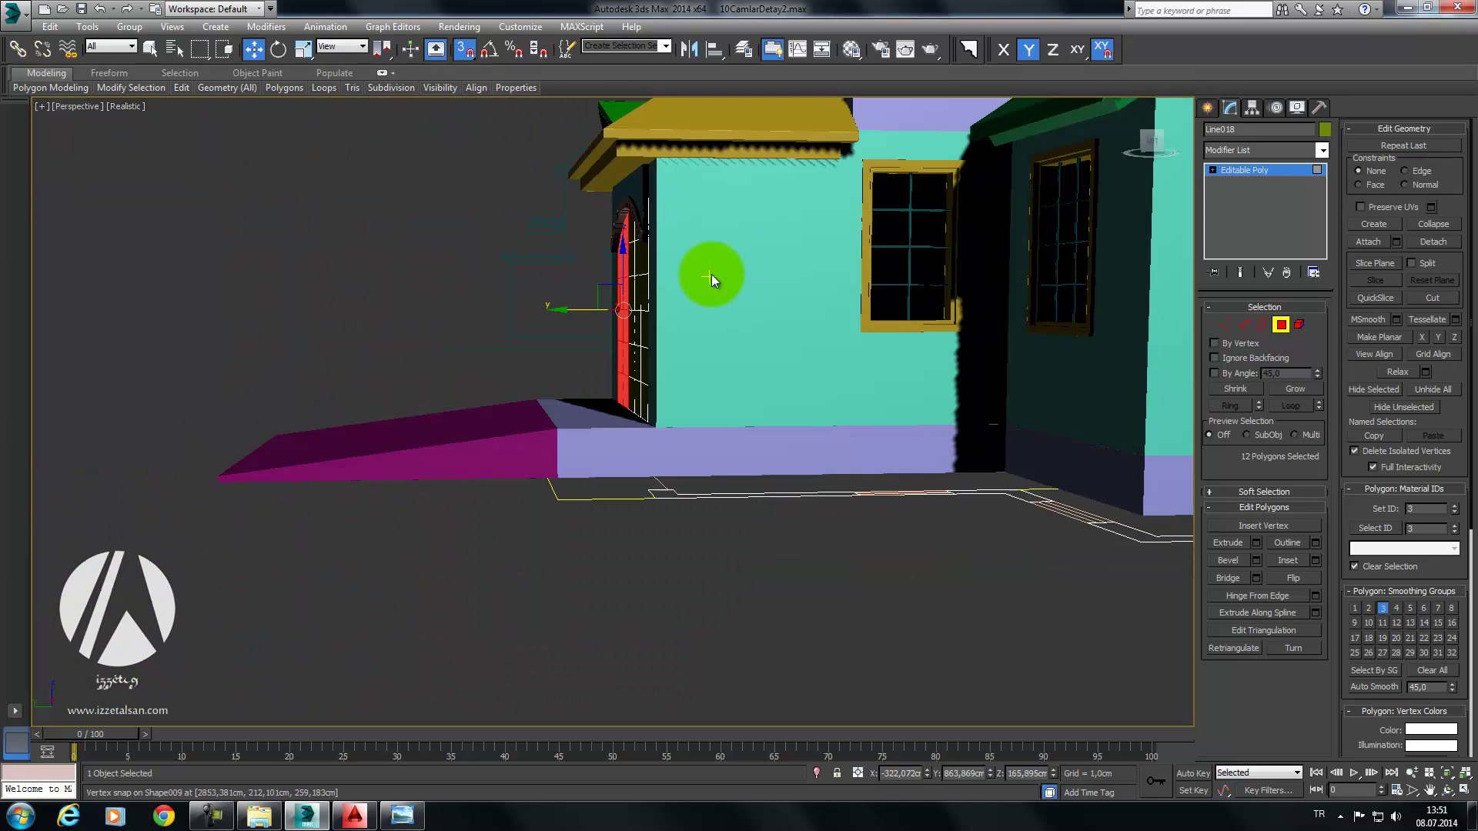
key(F3)
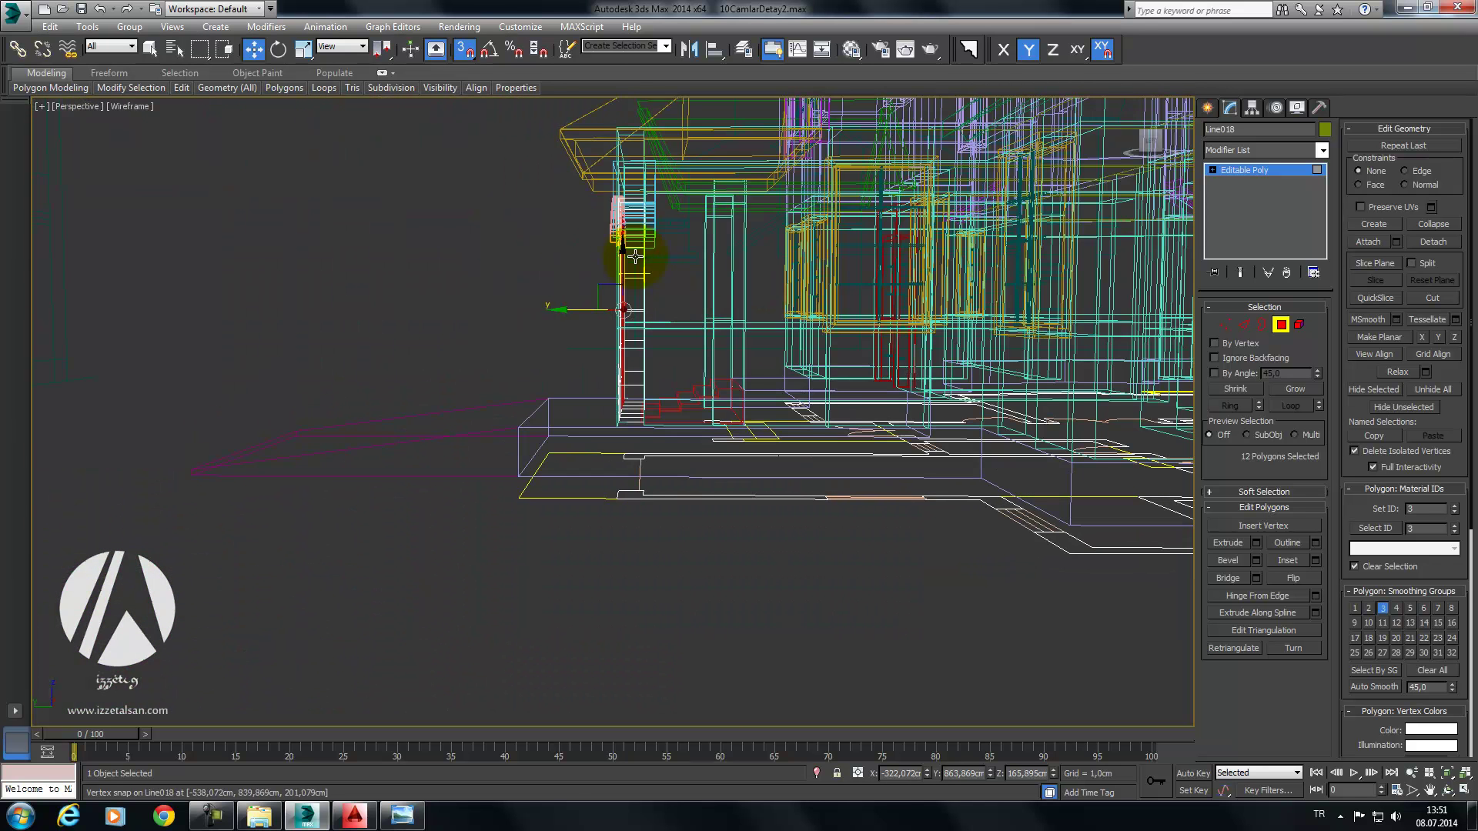
click(224, 48)
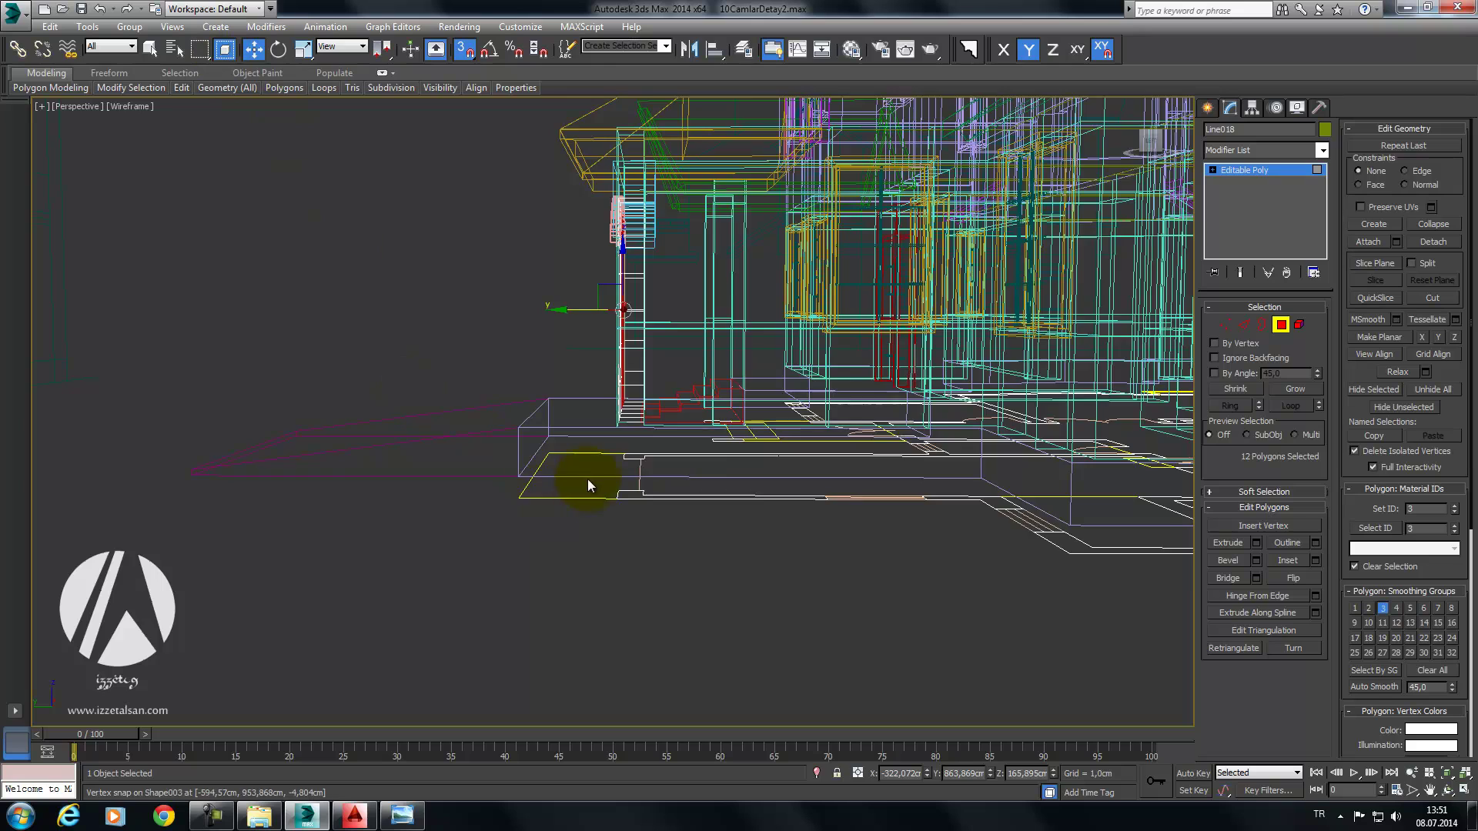
middle_drag(588, 479, 538, 529)
ctrl+drag(603, 165, 636, 206)
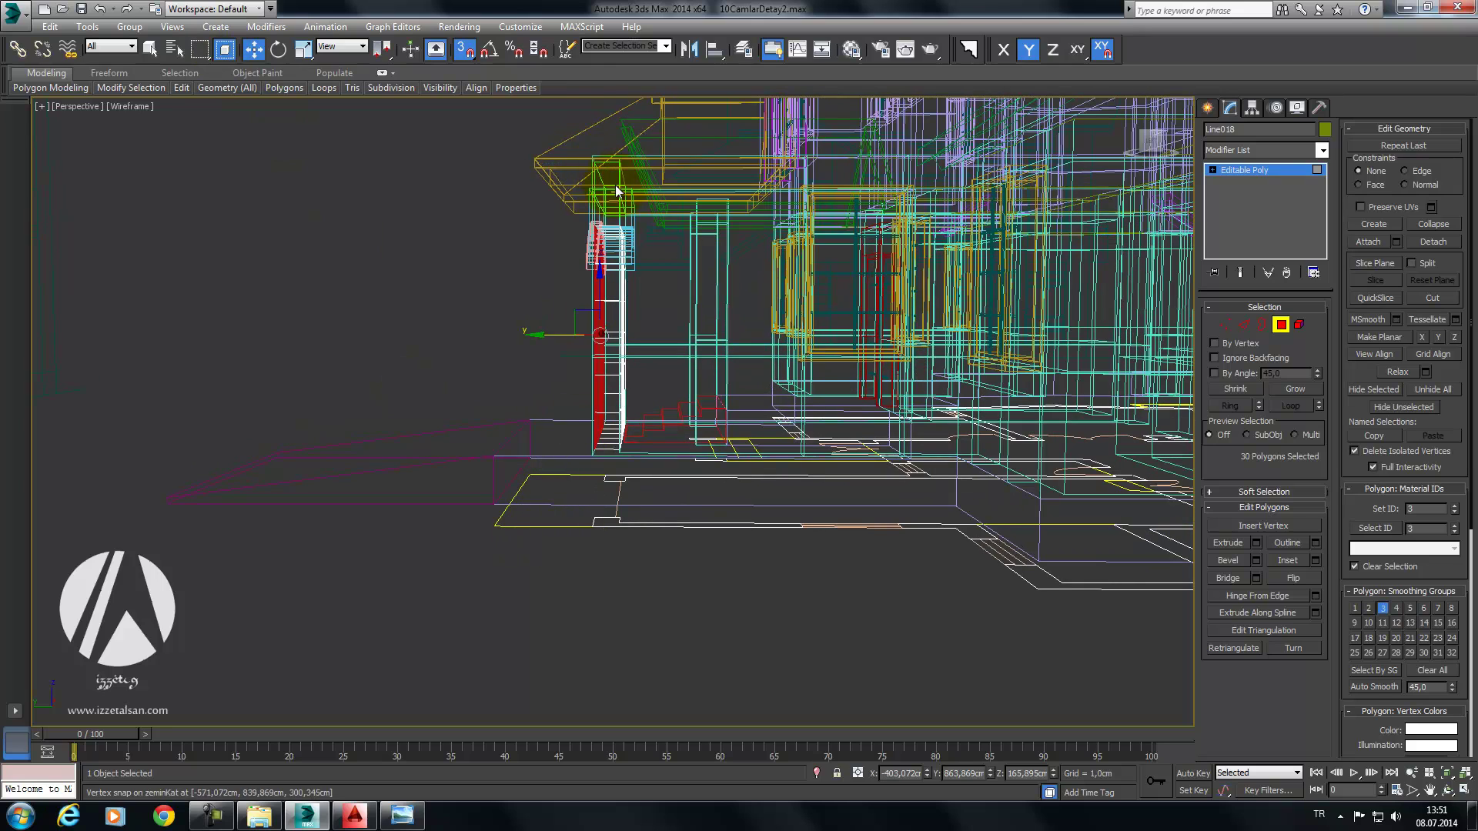
key(F3)
scroll(862, 320, down, 5)
scroll(885, 325, up, 3)
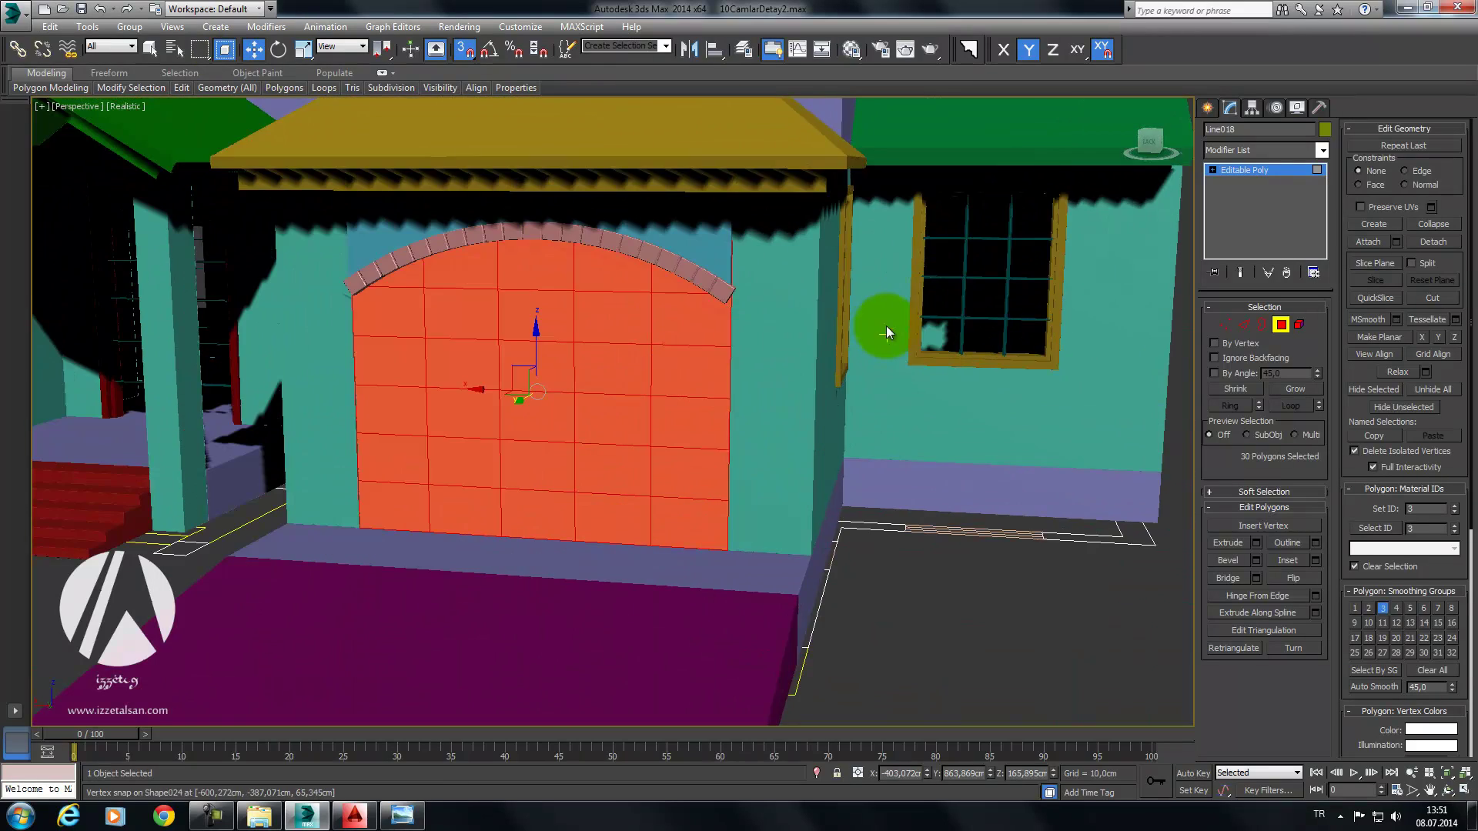
middle_drag(885, 326, 942, 303)
scroll(942, 303, up, 2)
middle_drag(805, 303, 923, 315)
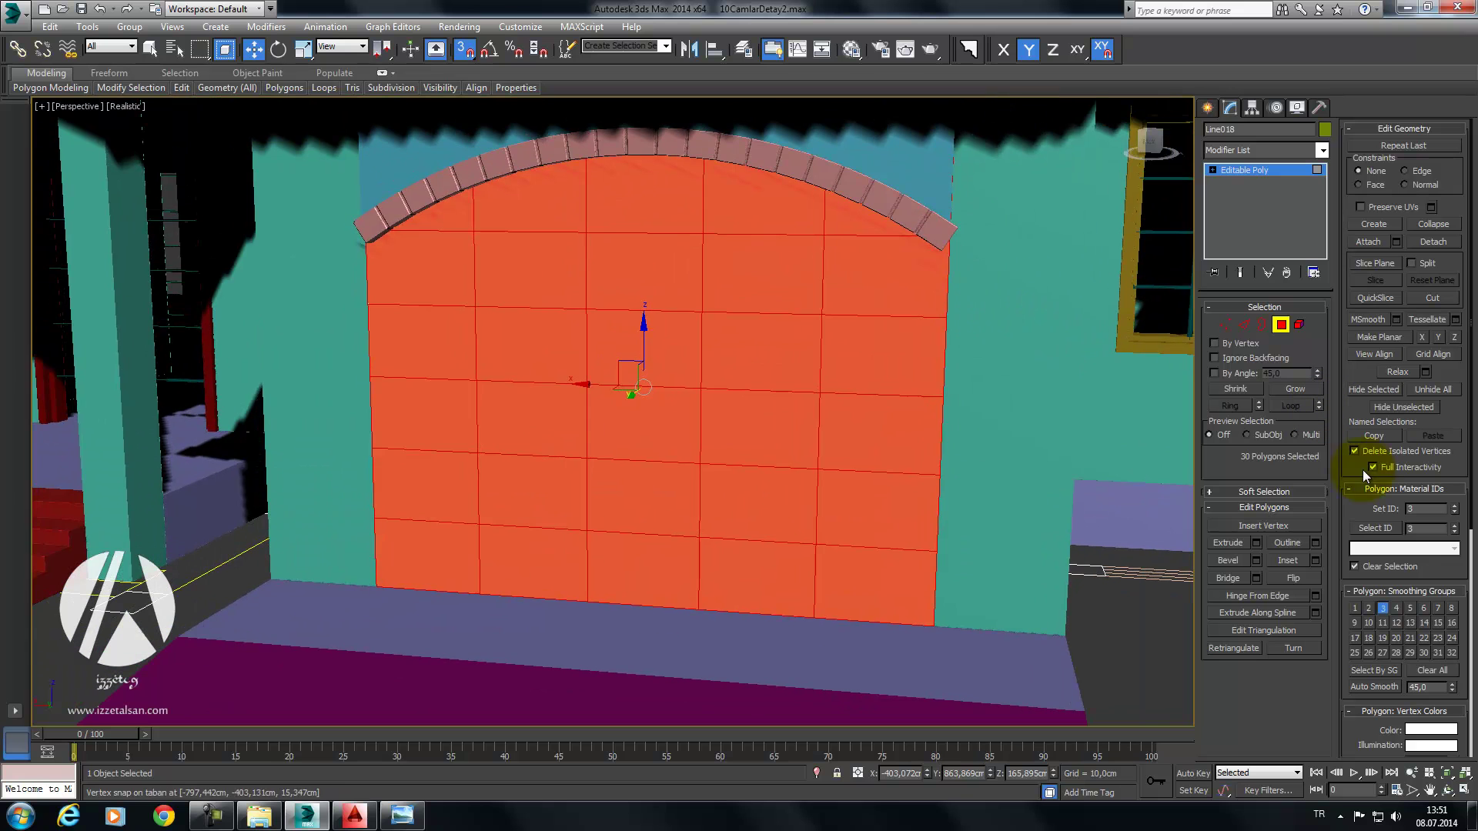
Step: Inset the 30 door panels By Polygon by 2,5cm
click(1315, 561)
scroll(809, 316, down, 1)
click(639, 420)
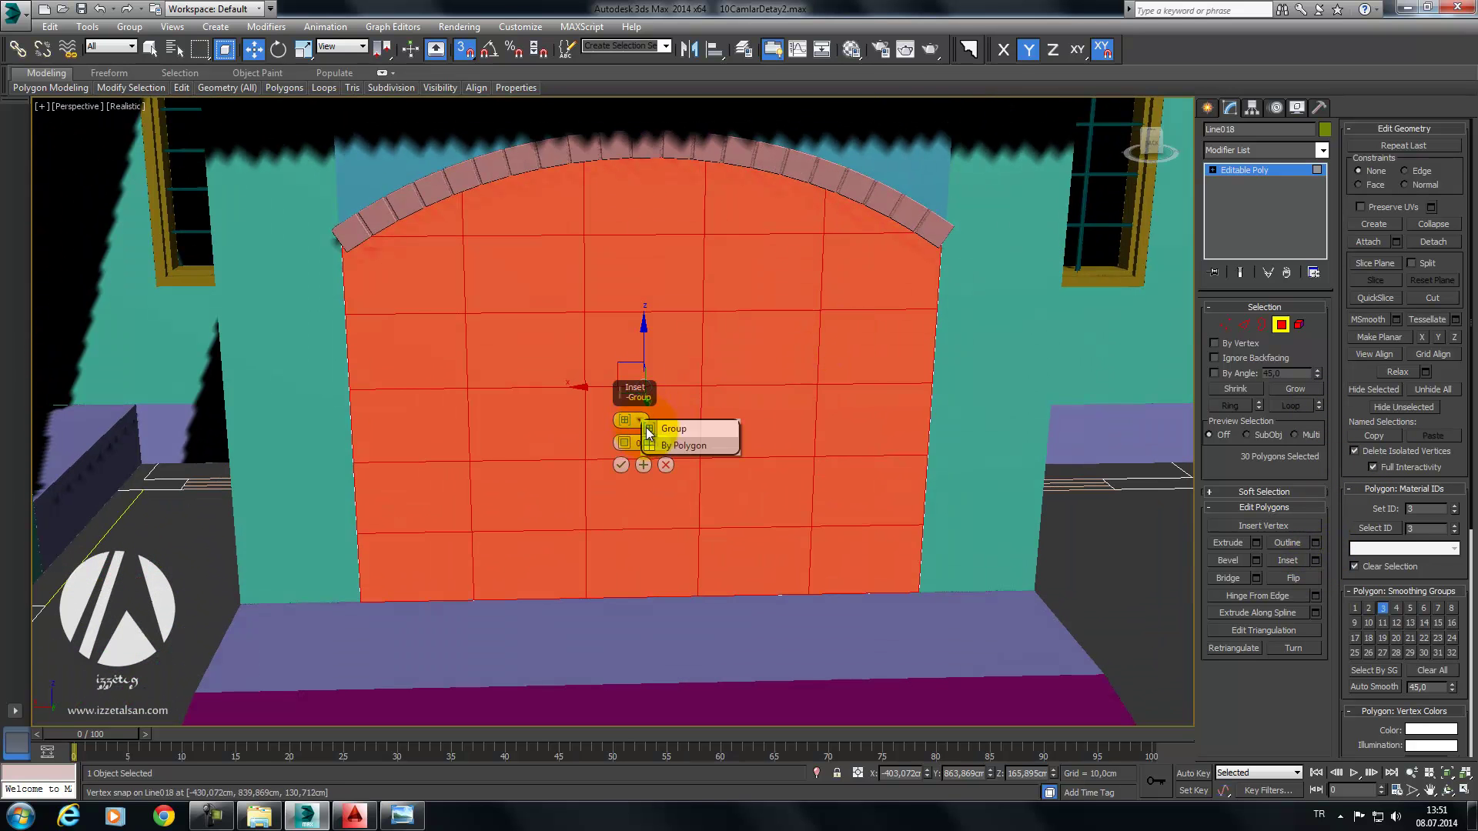
click(678, 445)
drag(636, 444, 627, 282)
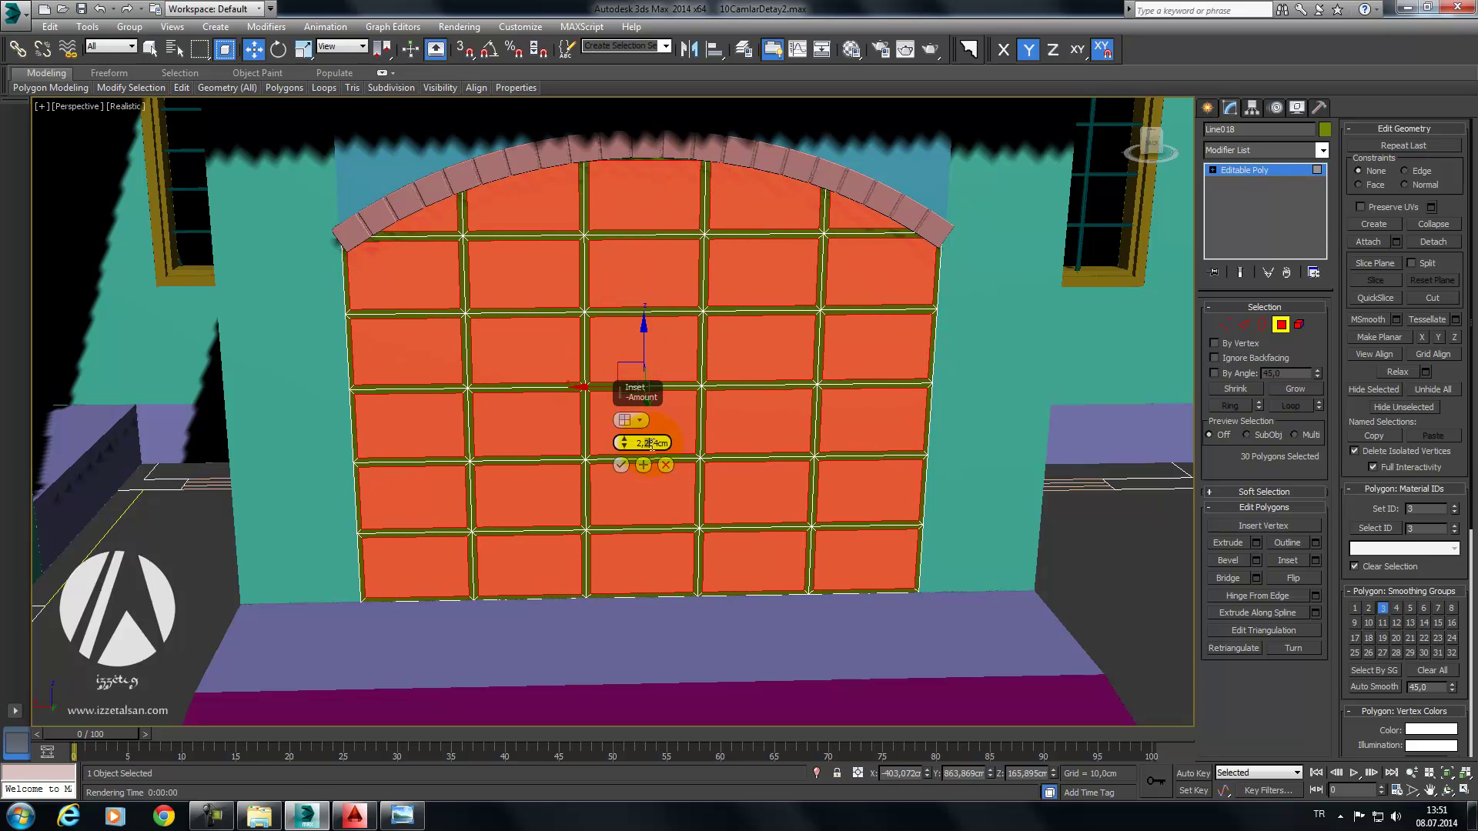
text(2,5)
key(Return)
middle_drag(639, 343, 651, 324)
click(621, 467)
mouse_move(693, 390)
middle_down()
mouse_move(684, 320)
mouse_move(974, 304)
middle_up()
scroll(975, 304, up, 3)
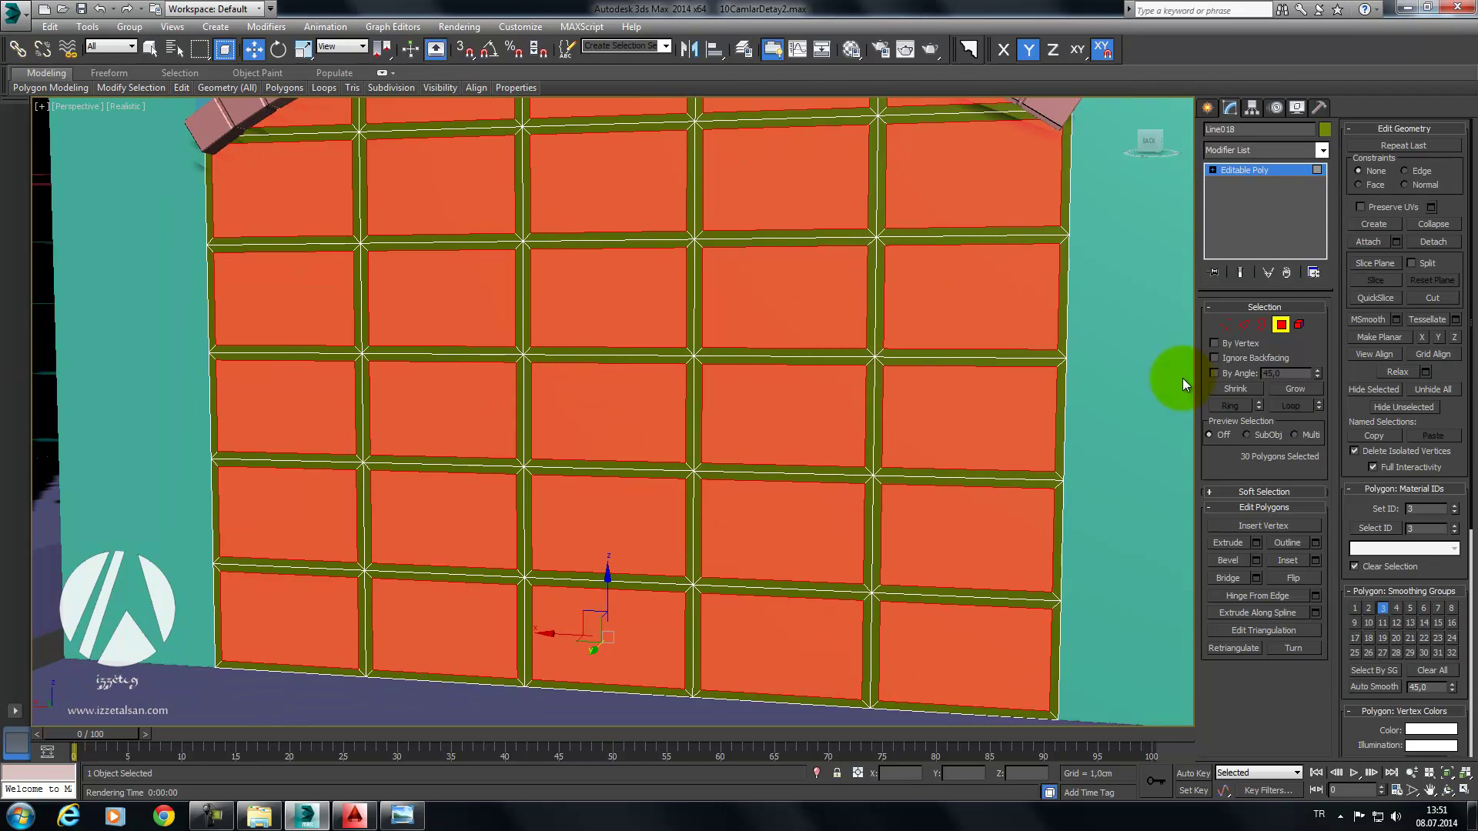
Step: Preview a bevel of -2,133cm outline and 0,077cm height, then cancel it
click(1255, 560)
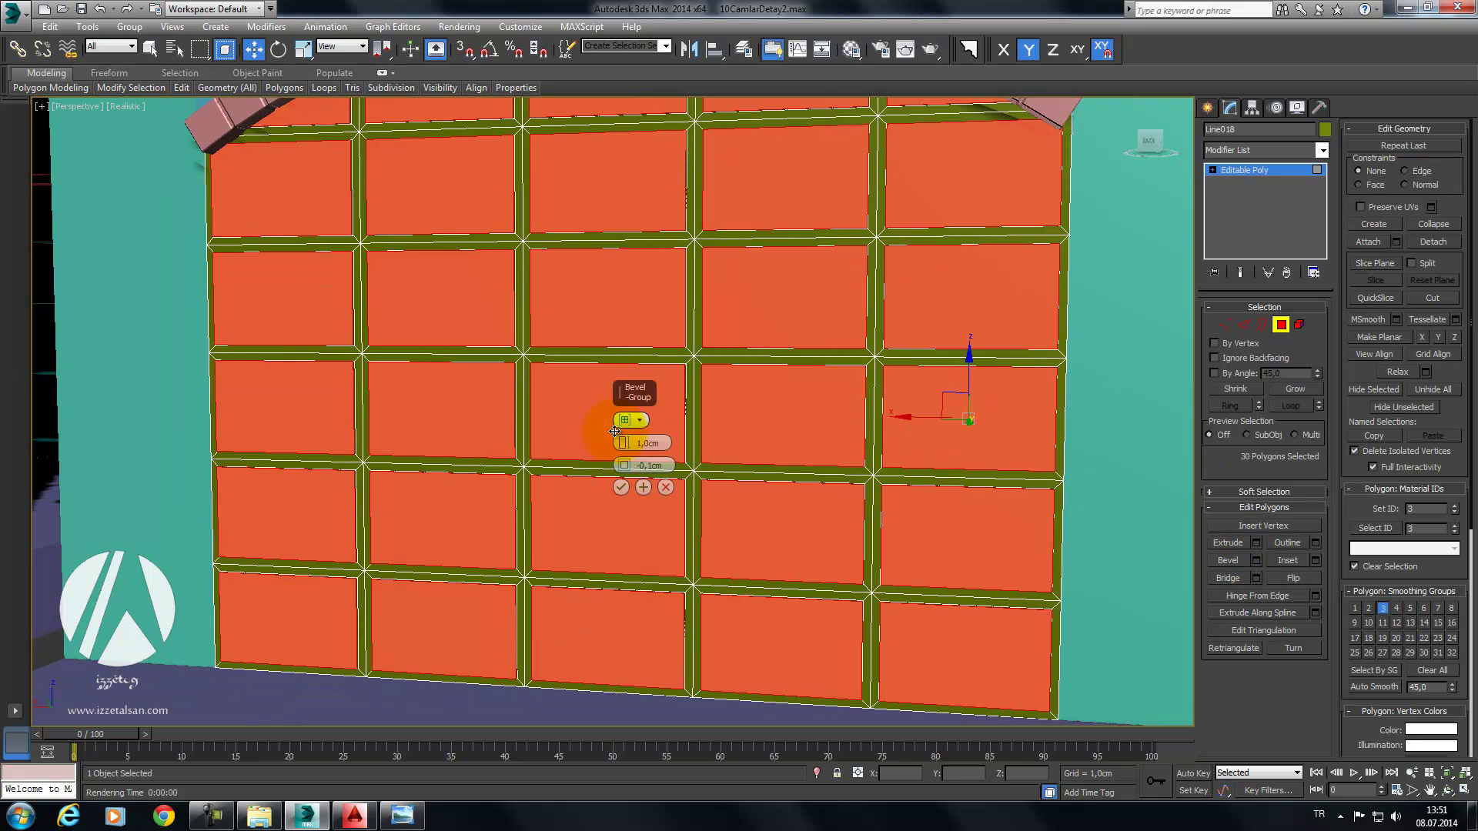
drag(627, 465, 629, 539)
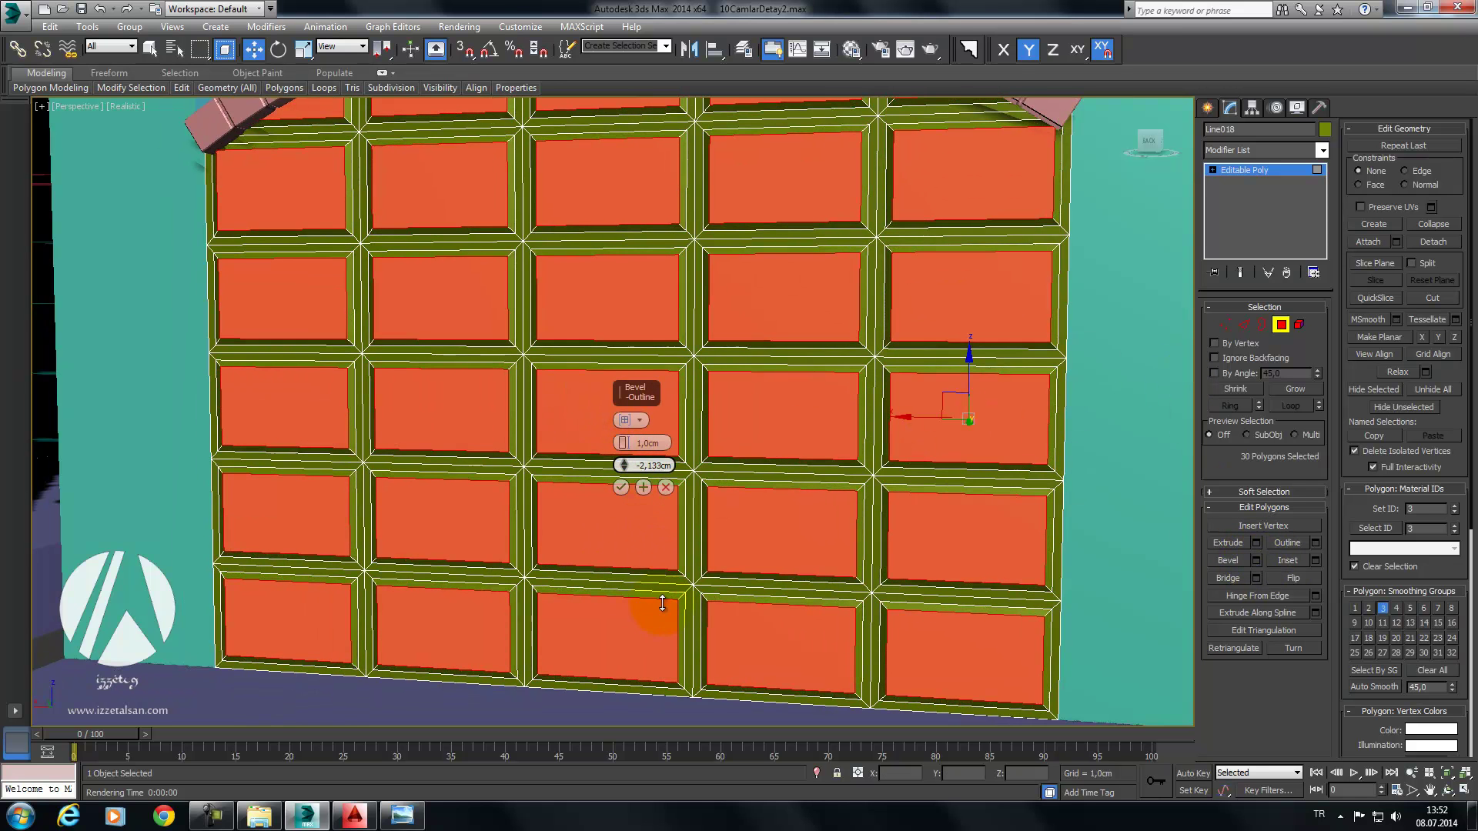
drag(625, 445, 561, 528)
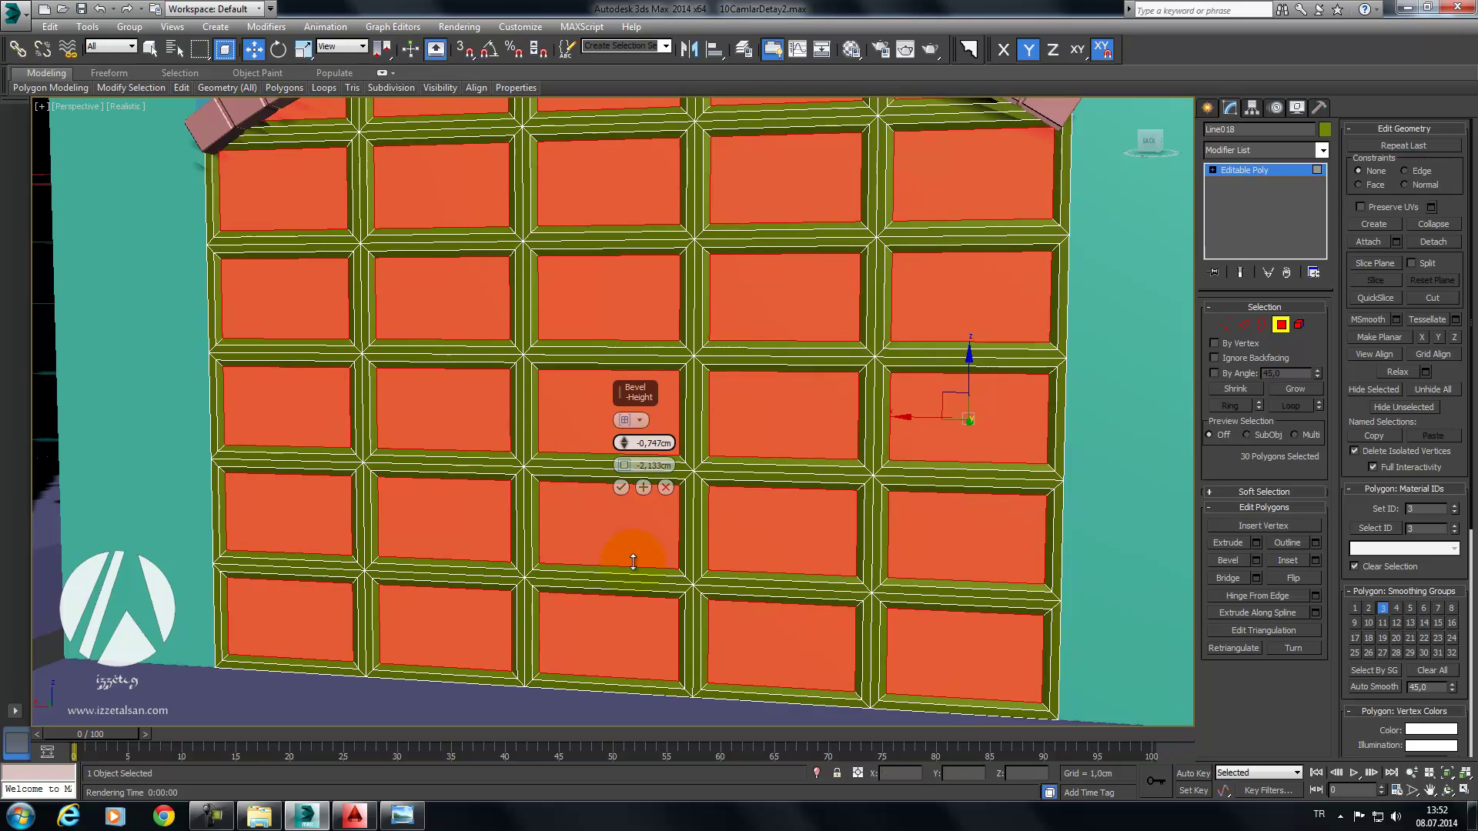
mouse_move(561, 528)
alt+middle_down()
mouse_move(302, 467)
mouse_move(520, 423)
mouse_move(573, 431)
alt+middle_up()
scroll(479, 439, up, 3)
mouse_move(623, 443)
mouse_down()
mouse_move(653, 340)
mouse_move(656, 386)
mouse_up()
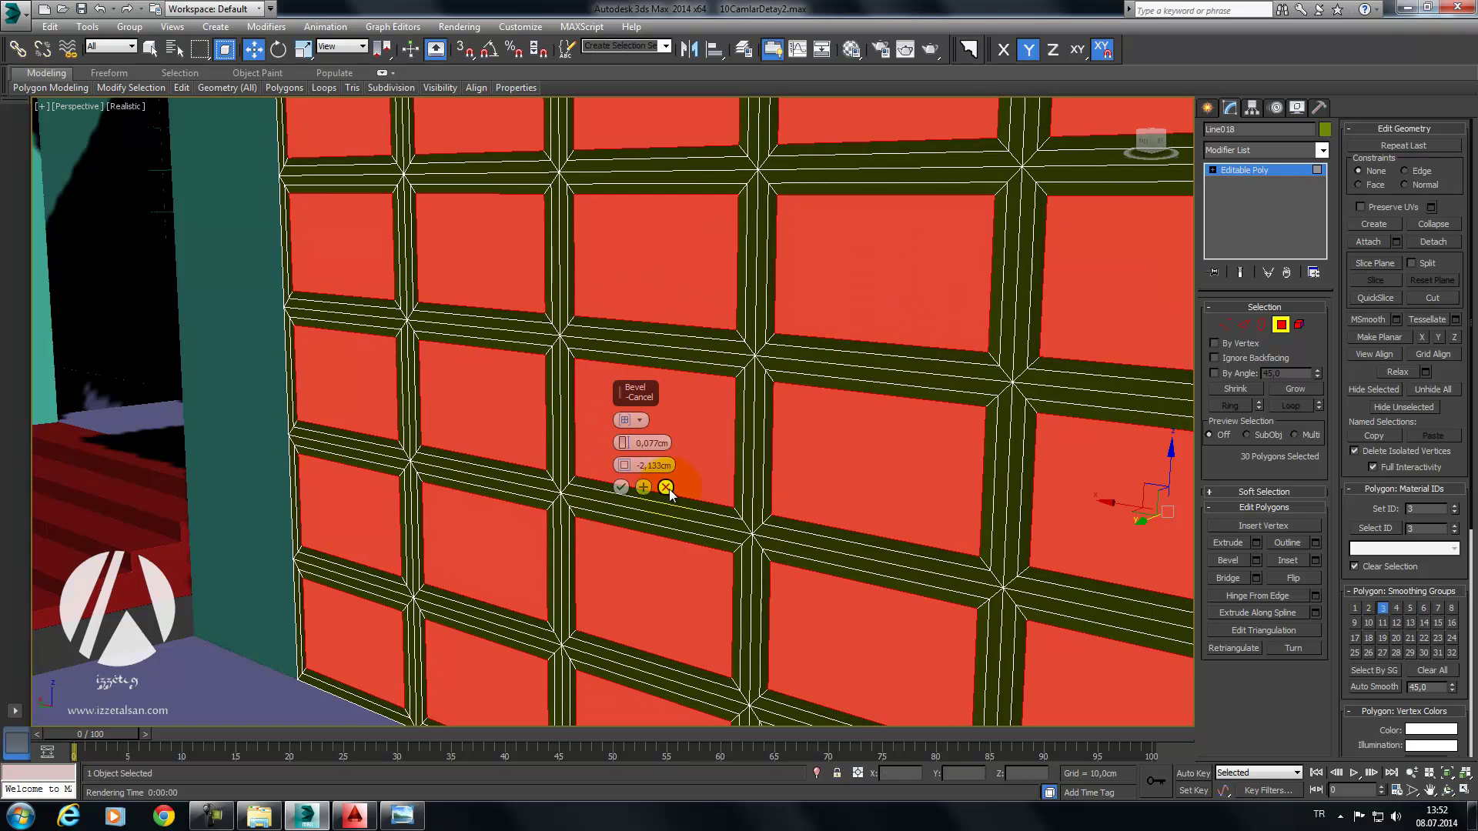
click(666, 487)
Step: Undo the inset and redo it on all panels at 1,5cm
click(947, 483)
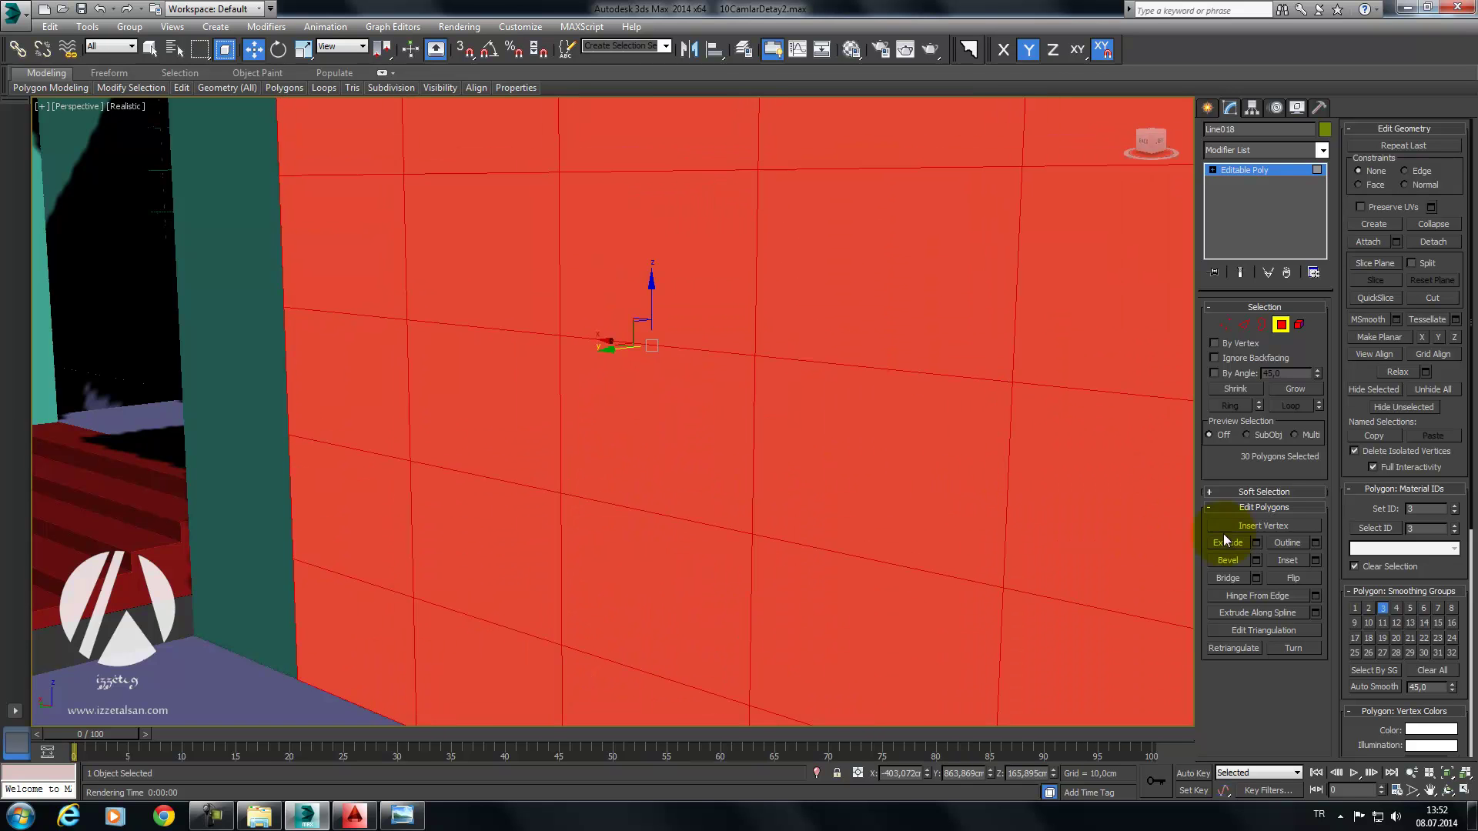
click(1316, 560)
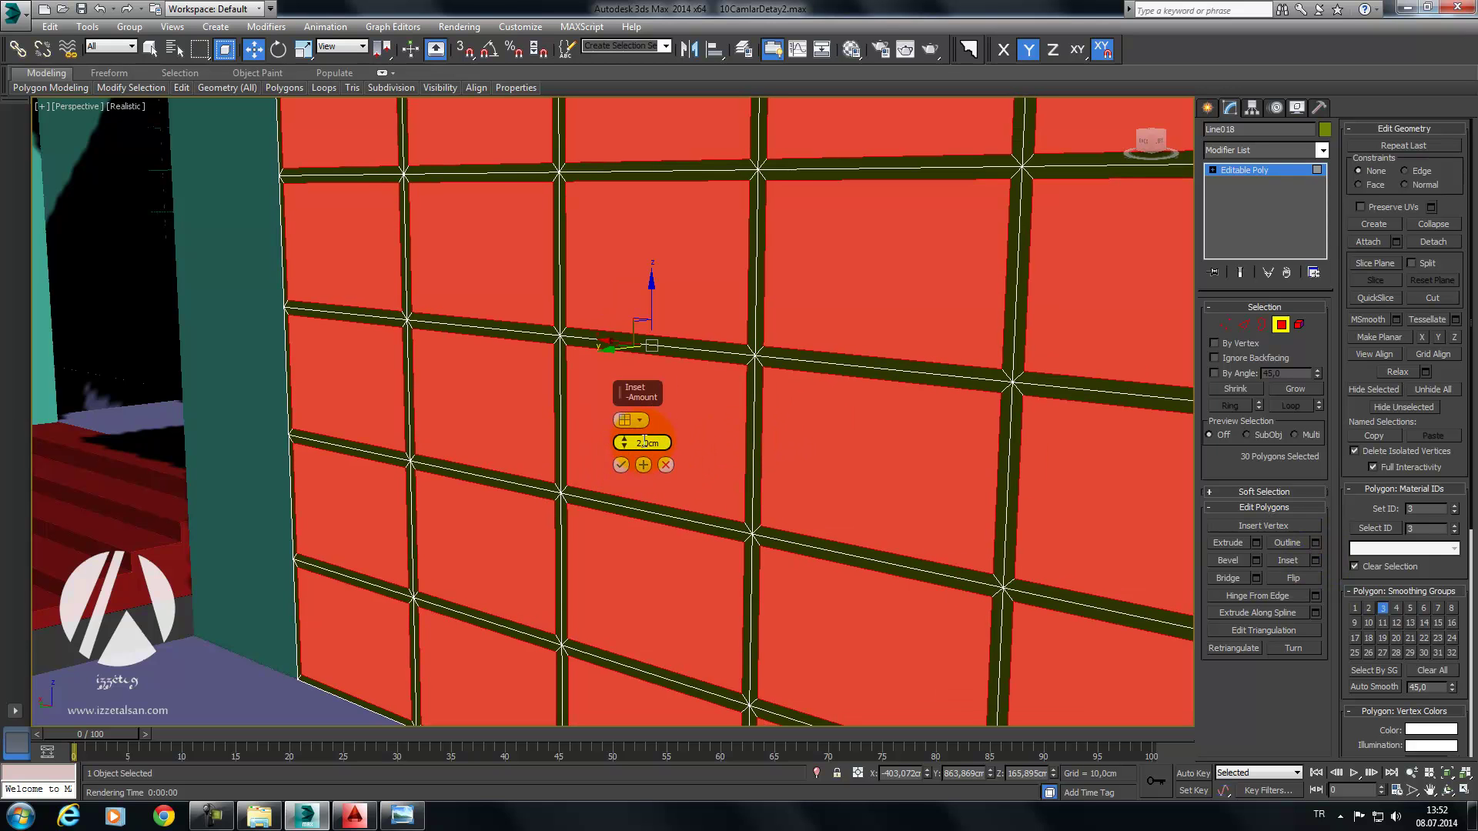
key(Return)
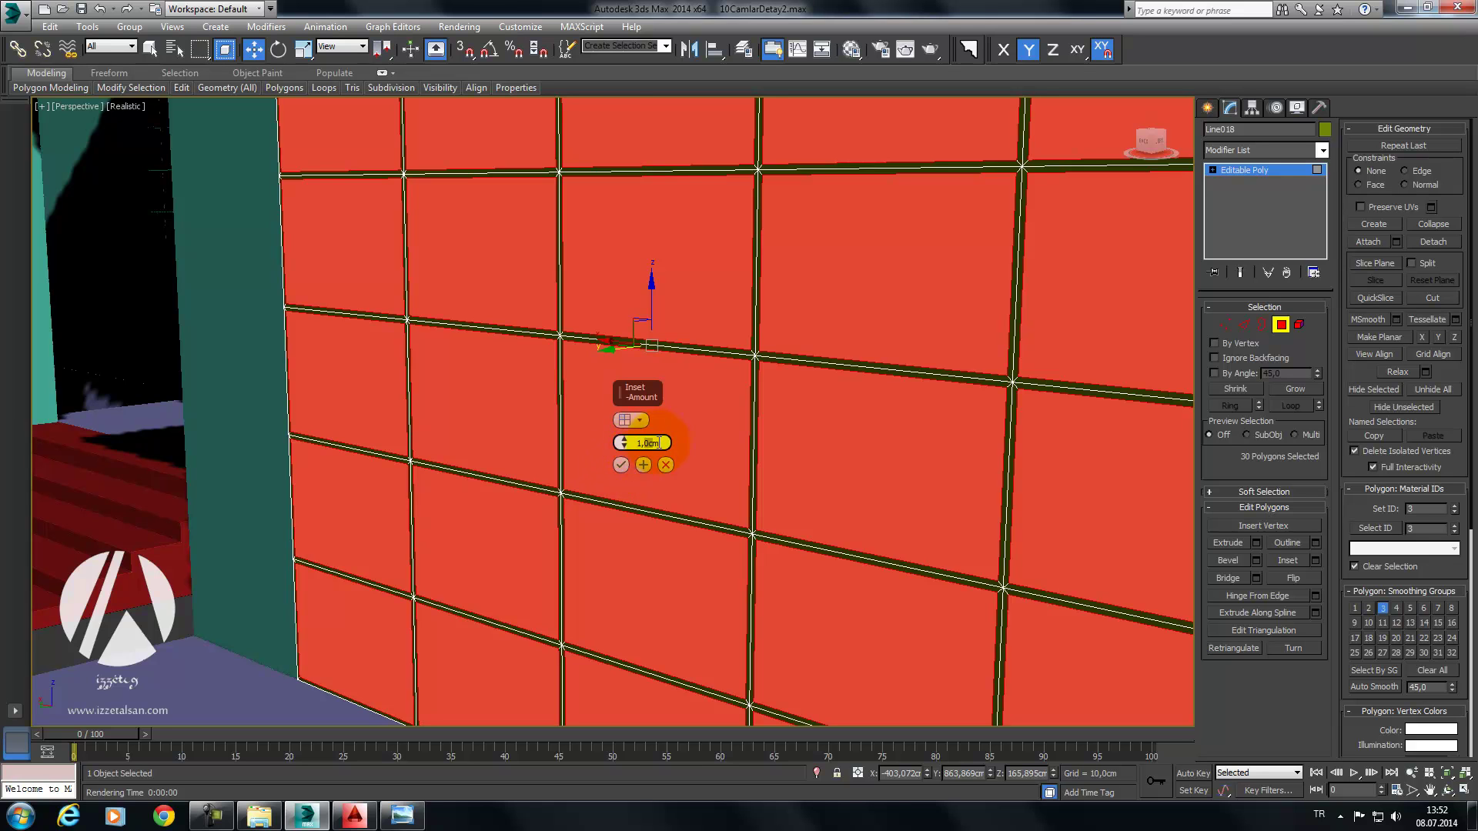
text(1,5)
key(Return)
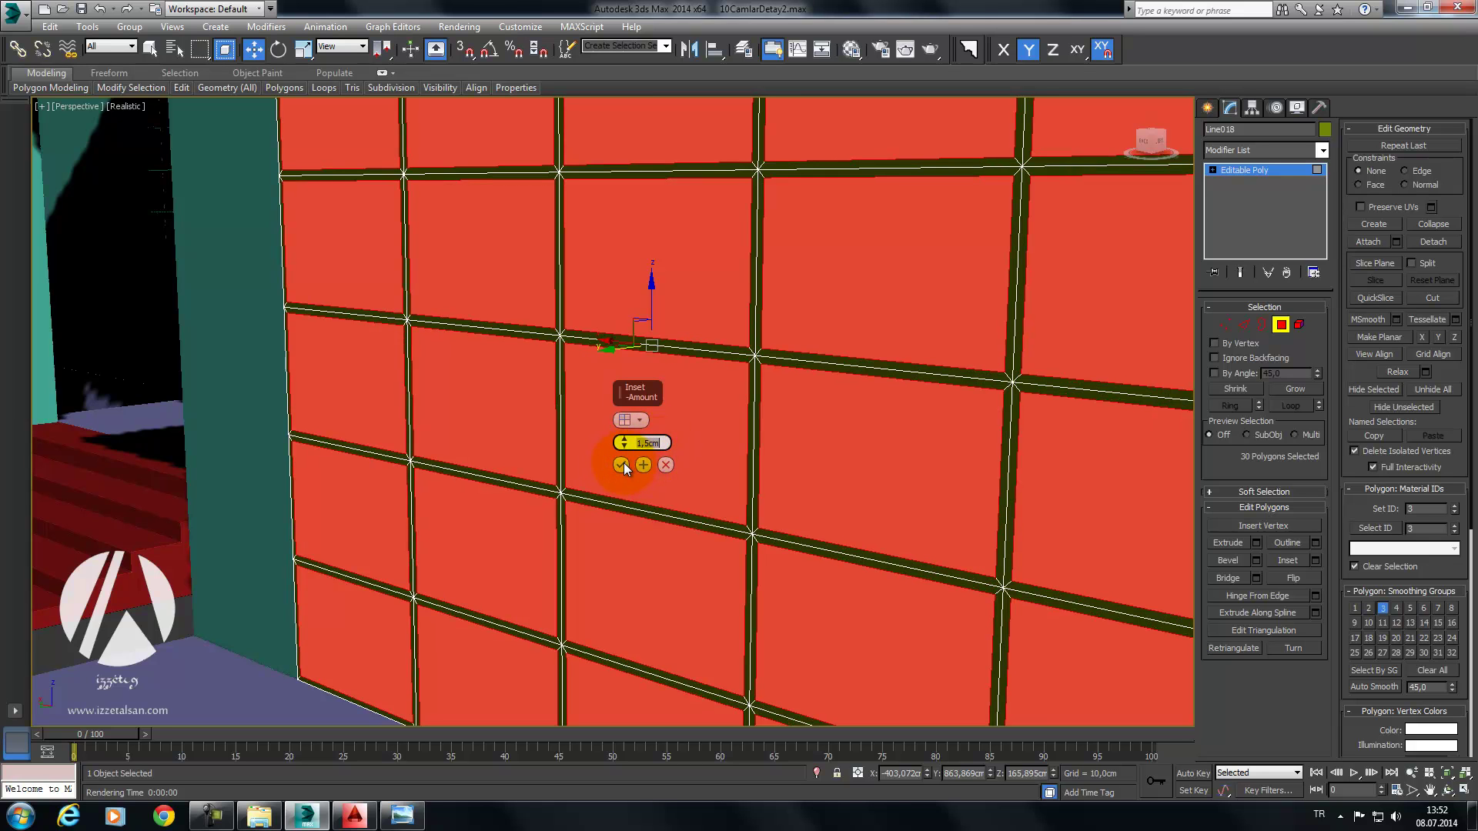
click(622, 465)
Step: Bevel the panels with about -2,56cm outline and 3cm height
click(1257, 560)
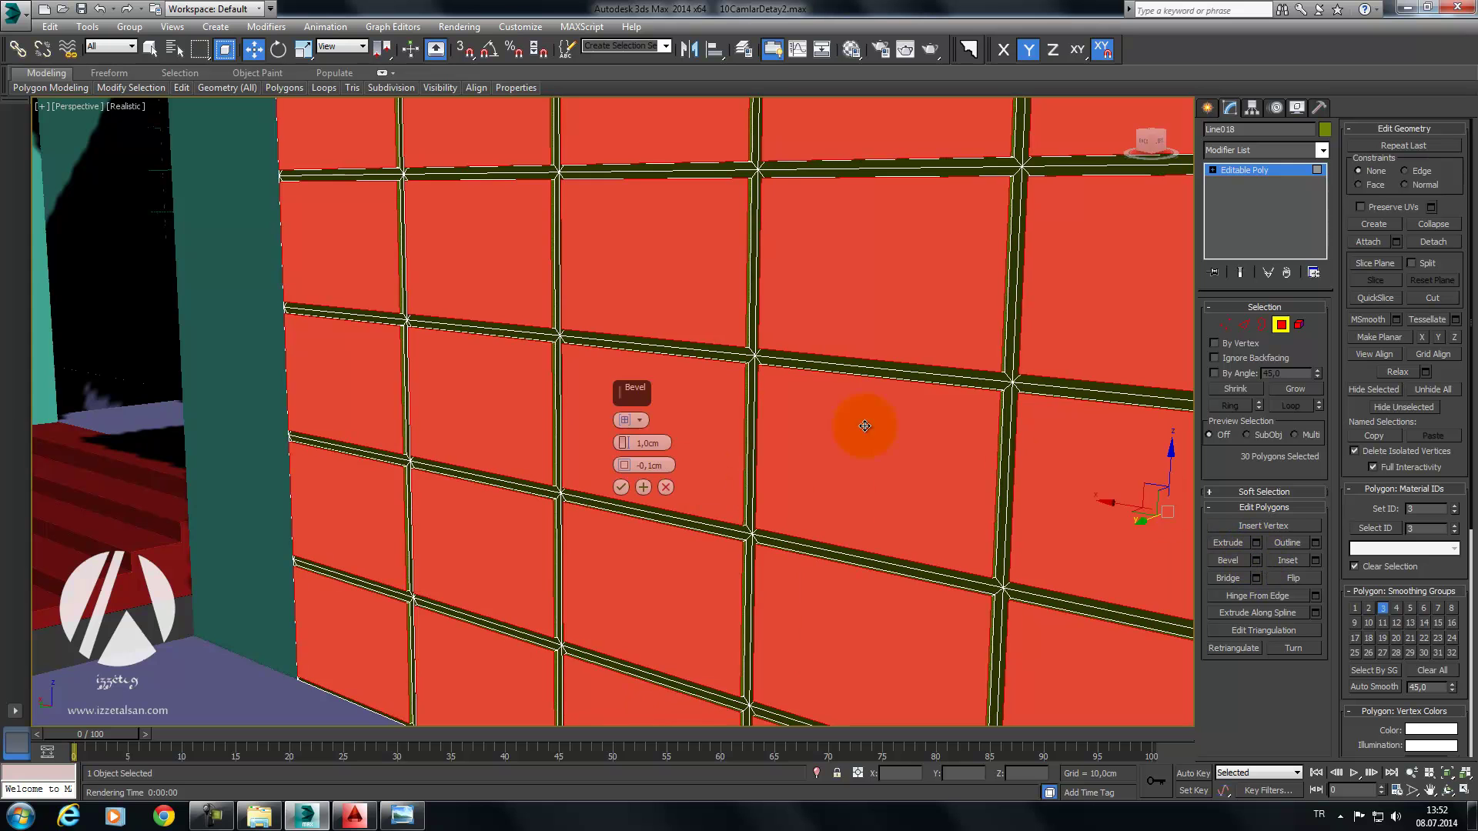
mouse_move(624, 444)
mouse_down()
mouse_move(650, 324)
mouse_move(650, 373)
mouse_up()
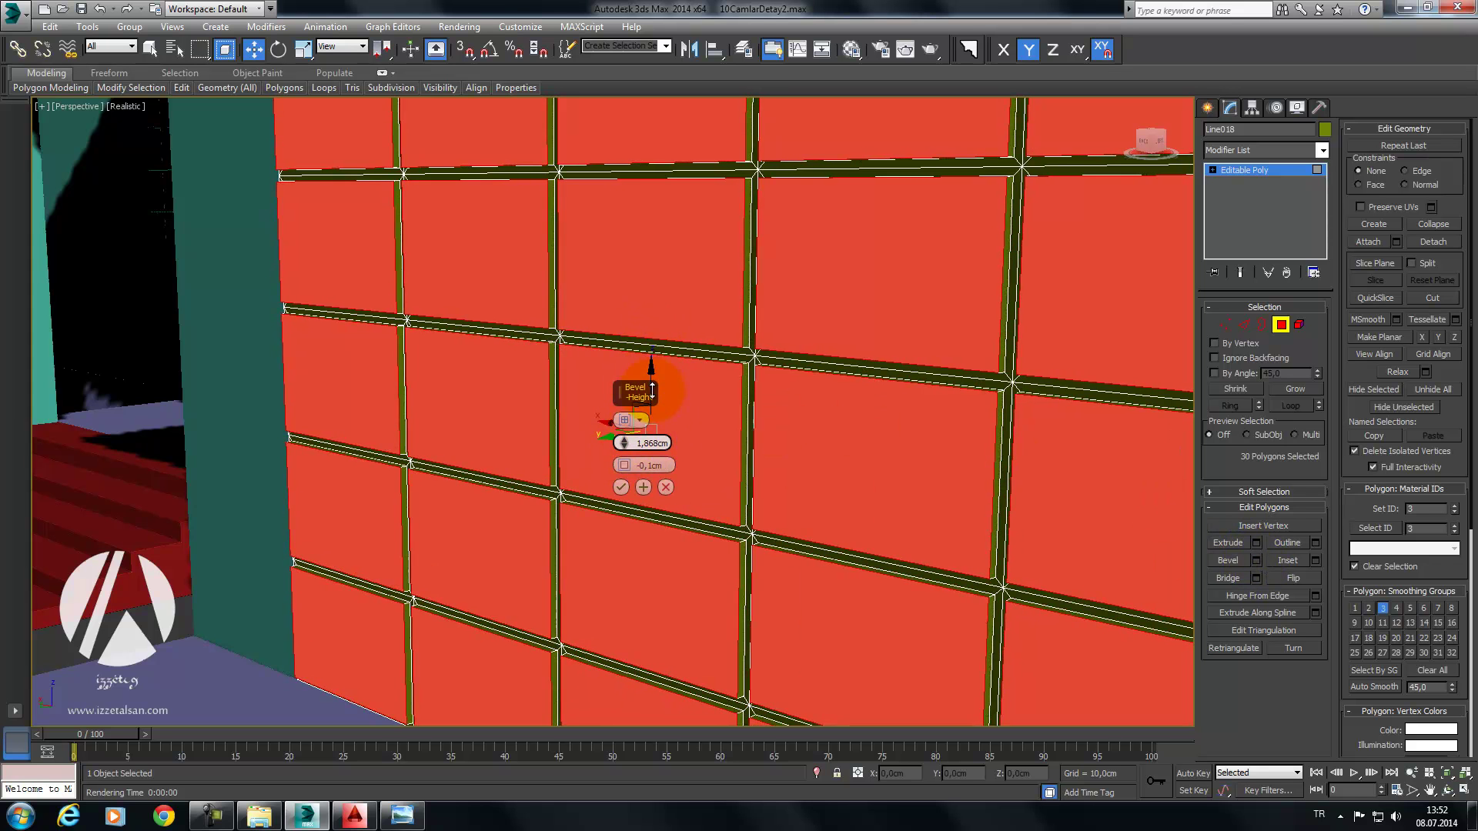
mouse_move(623, 465)
mouse_down()
mouse_move(640, 411)
mouse_move(618, 431)
mouse_move(654, 603)
mouse_up()
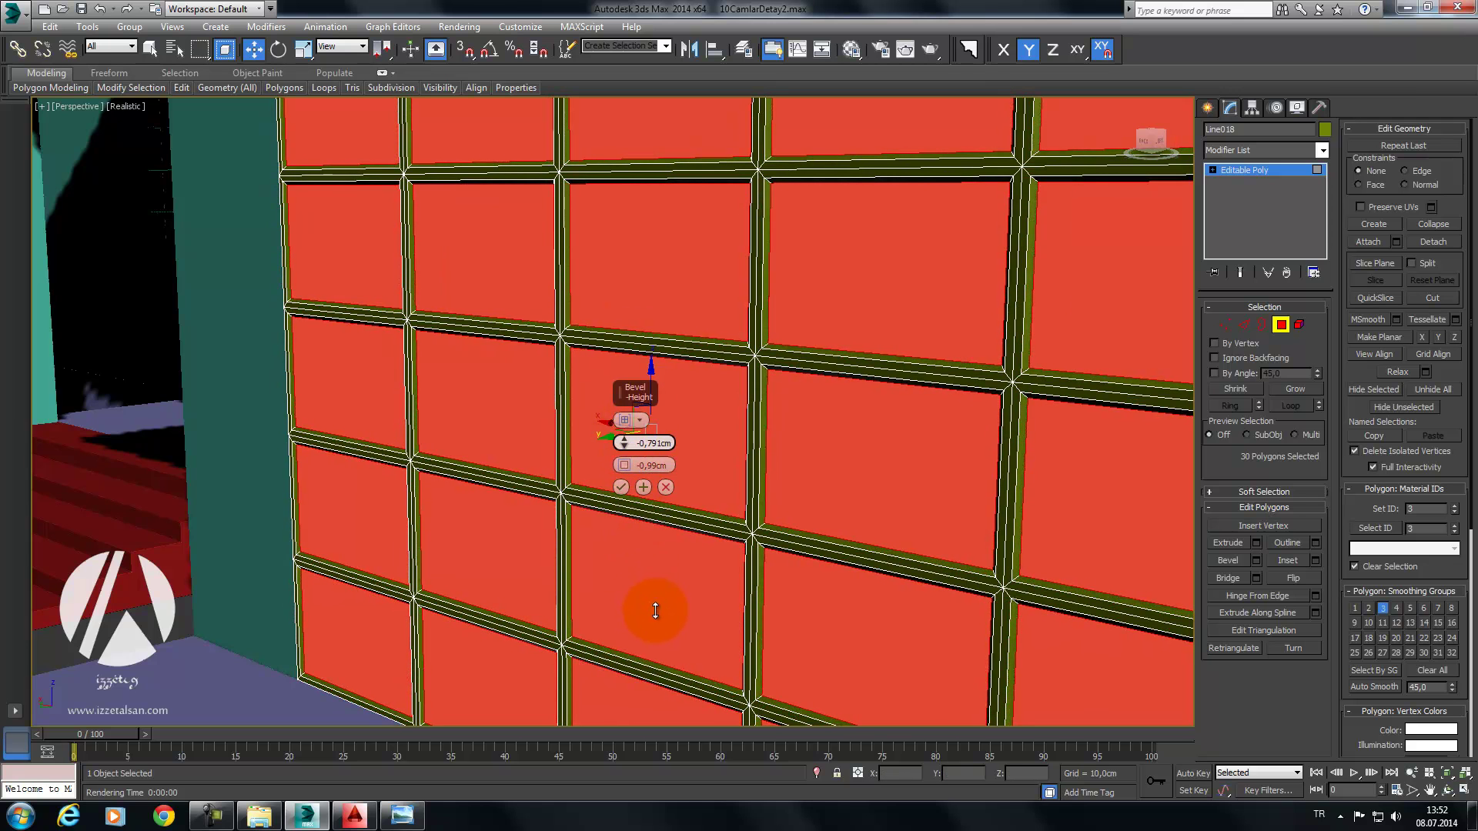
scroll(429, 438, up, 2)
drag(667, 472, 630, 570)
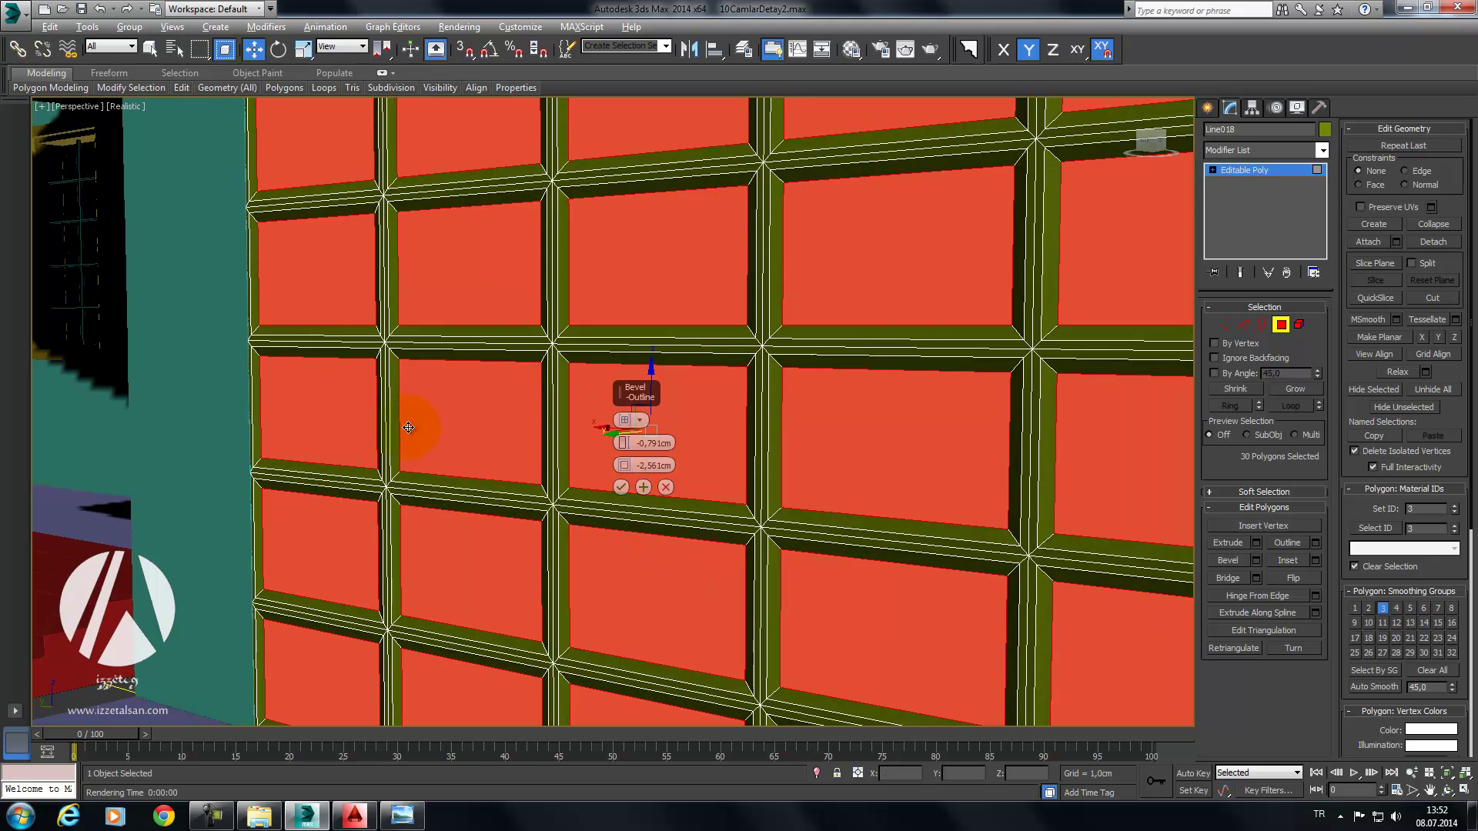
alt+middle_drag(412, 428, 532, 431)
click(651, 444)
text(3)
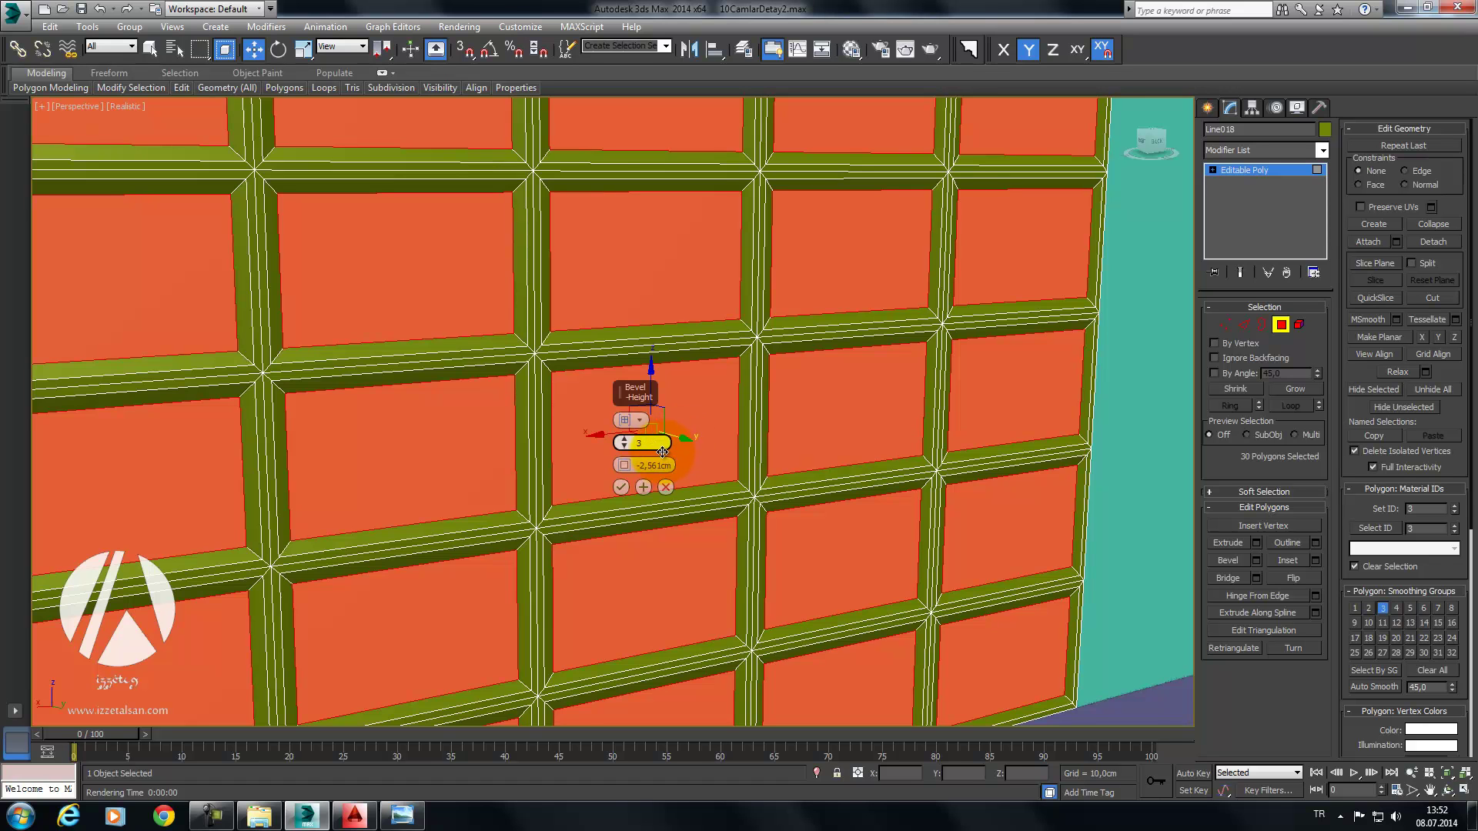
key(Tab)
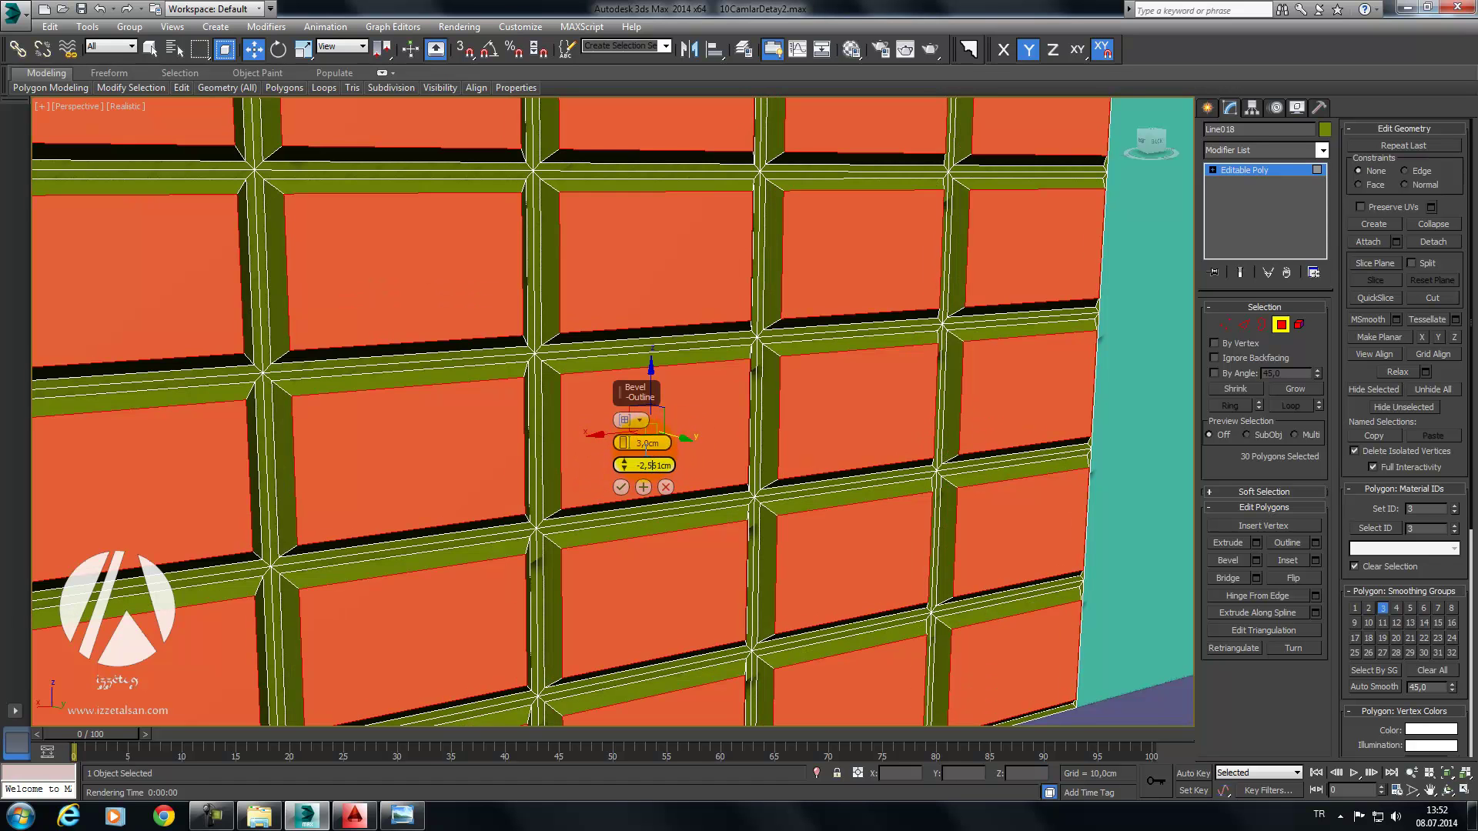
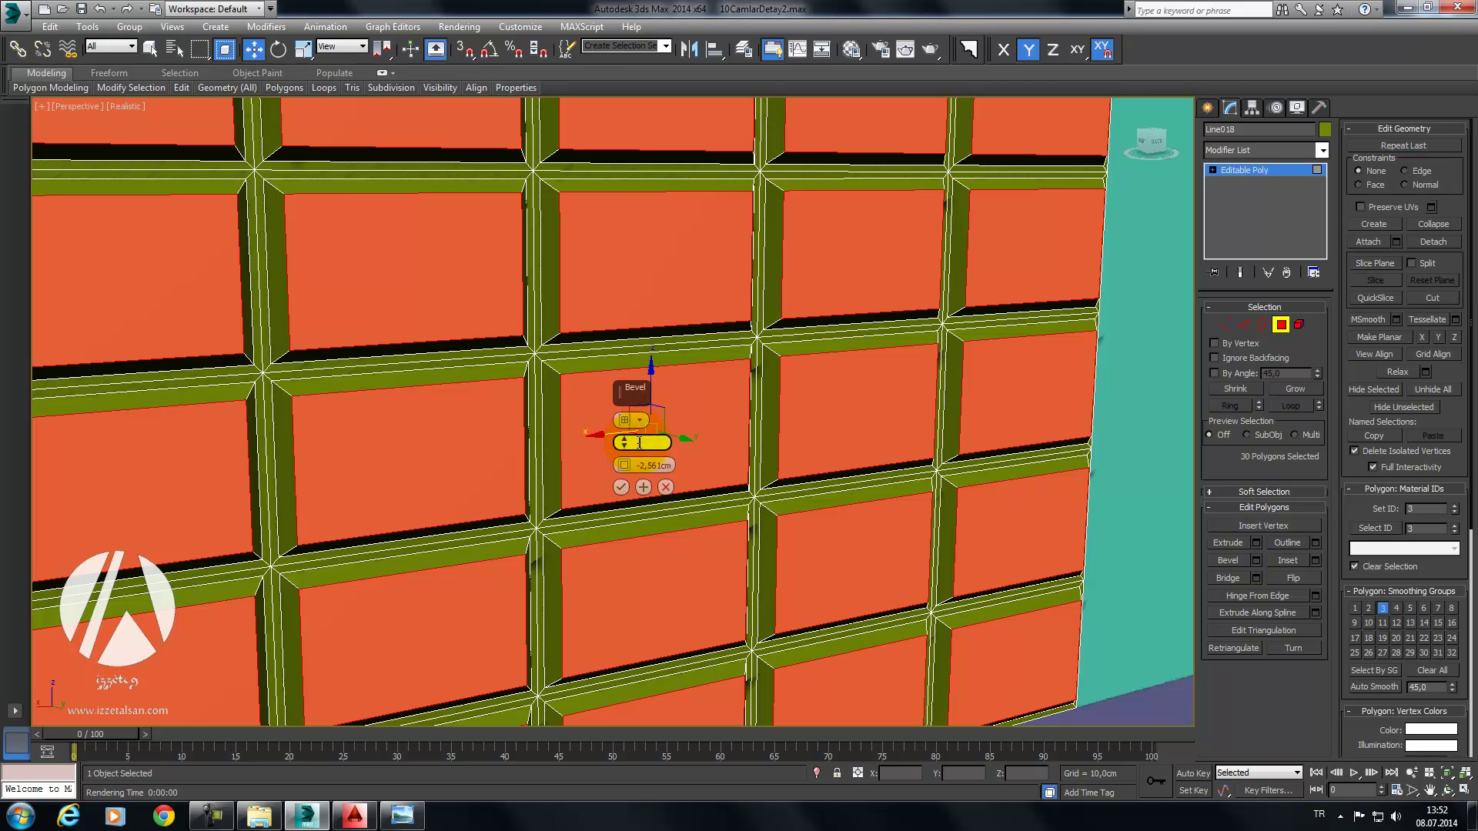
Step: Try a -1 cm bevel height and -2,5 outline on the 30 panels, orbiting to check
text(-1)
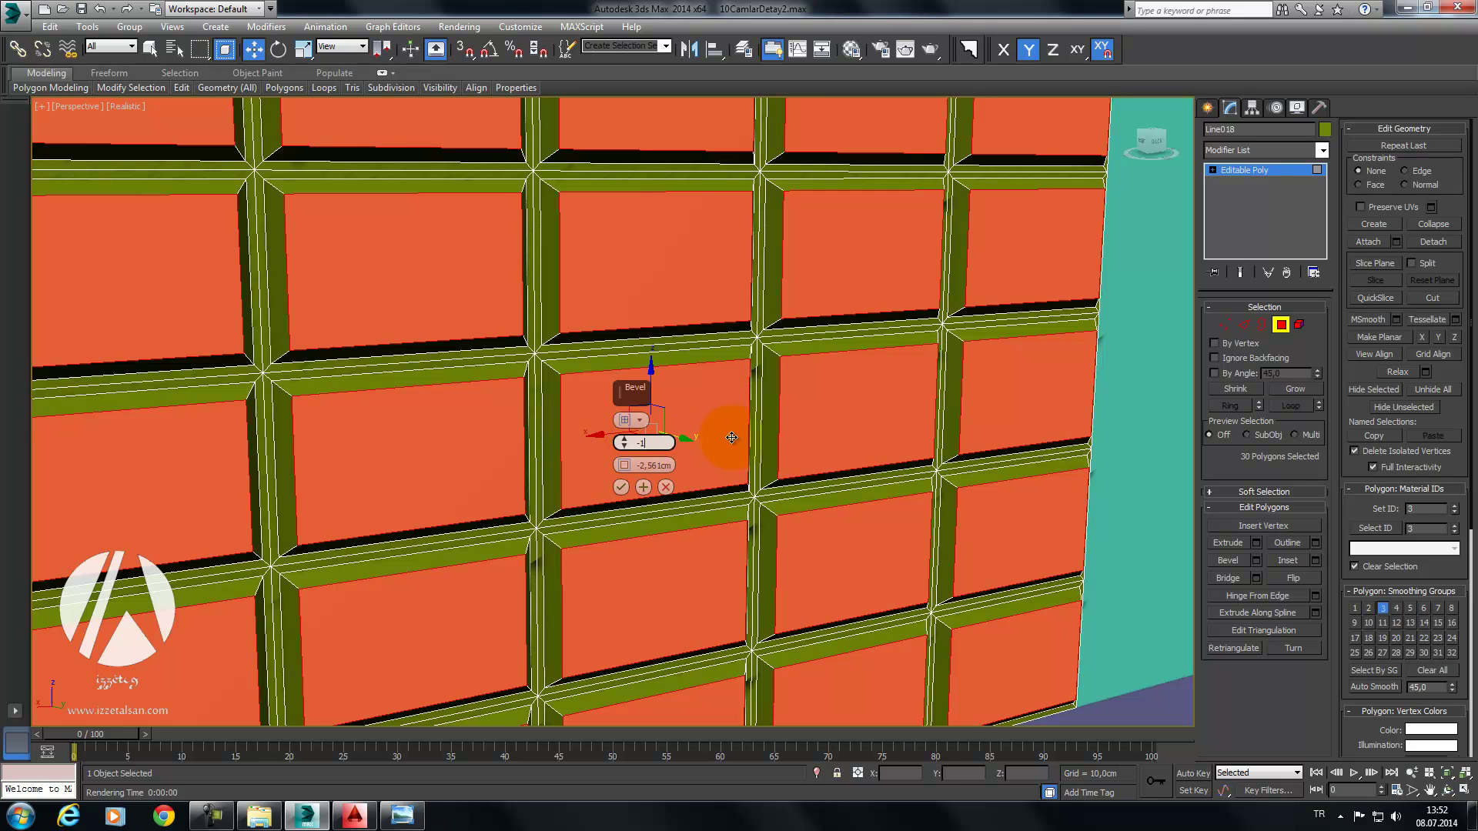
key(Return)
alt+middle_drag(528, 361, 428, 370)
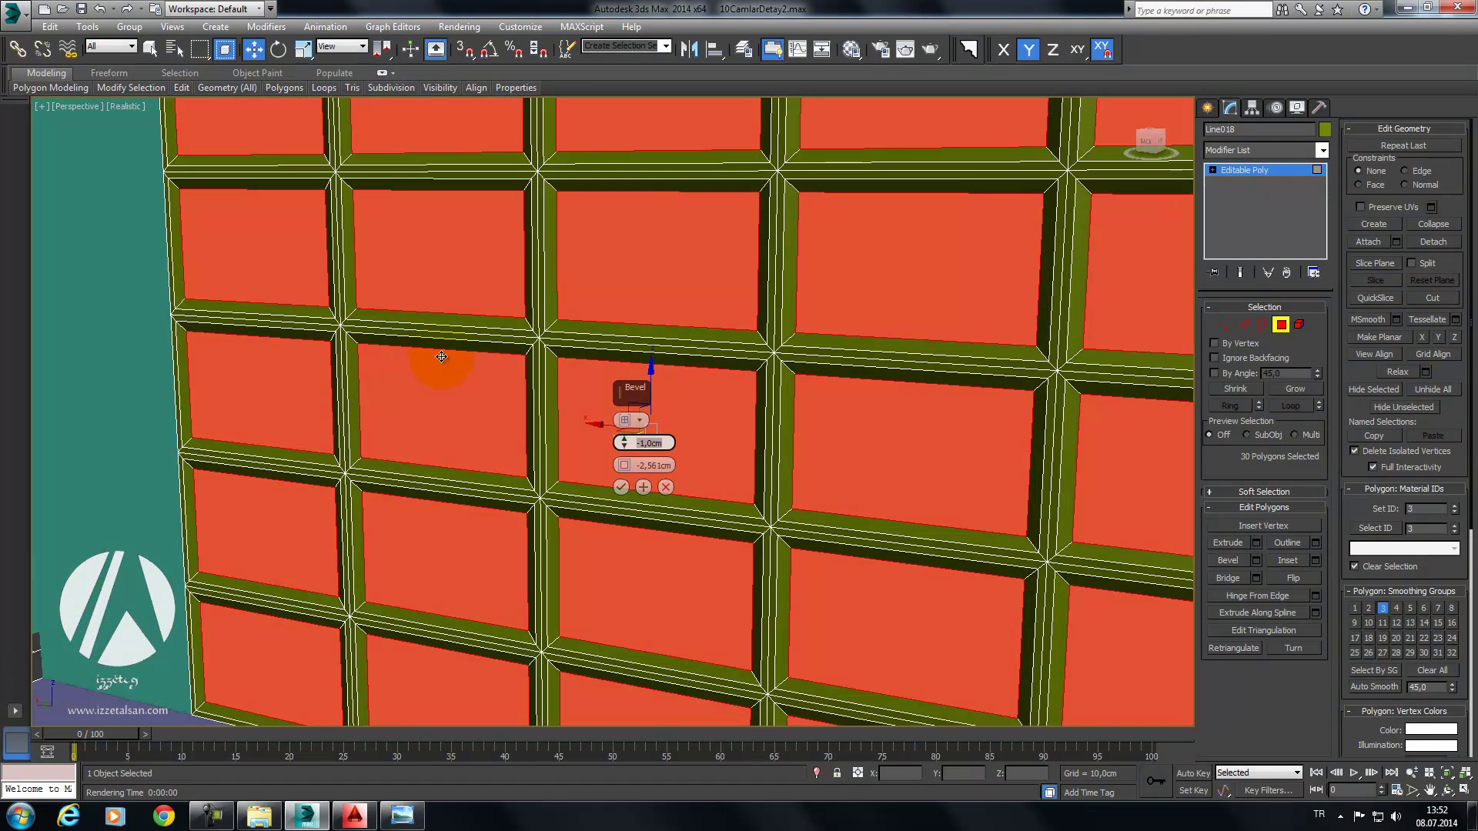
drag(652, 461, 696, 459)
text(-2,5)
alt+middle_drag(498, 409, 462, 396)
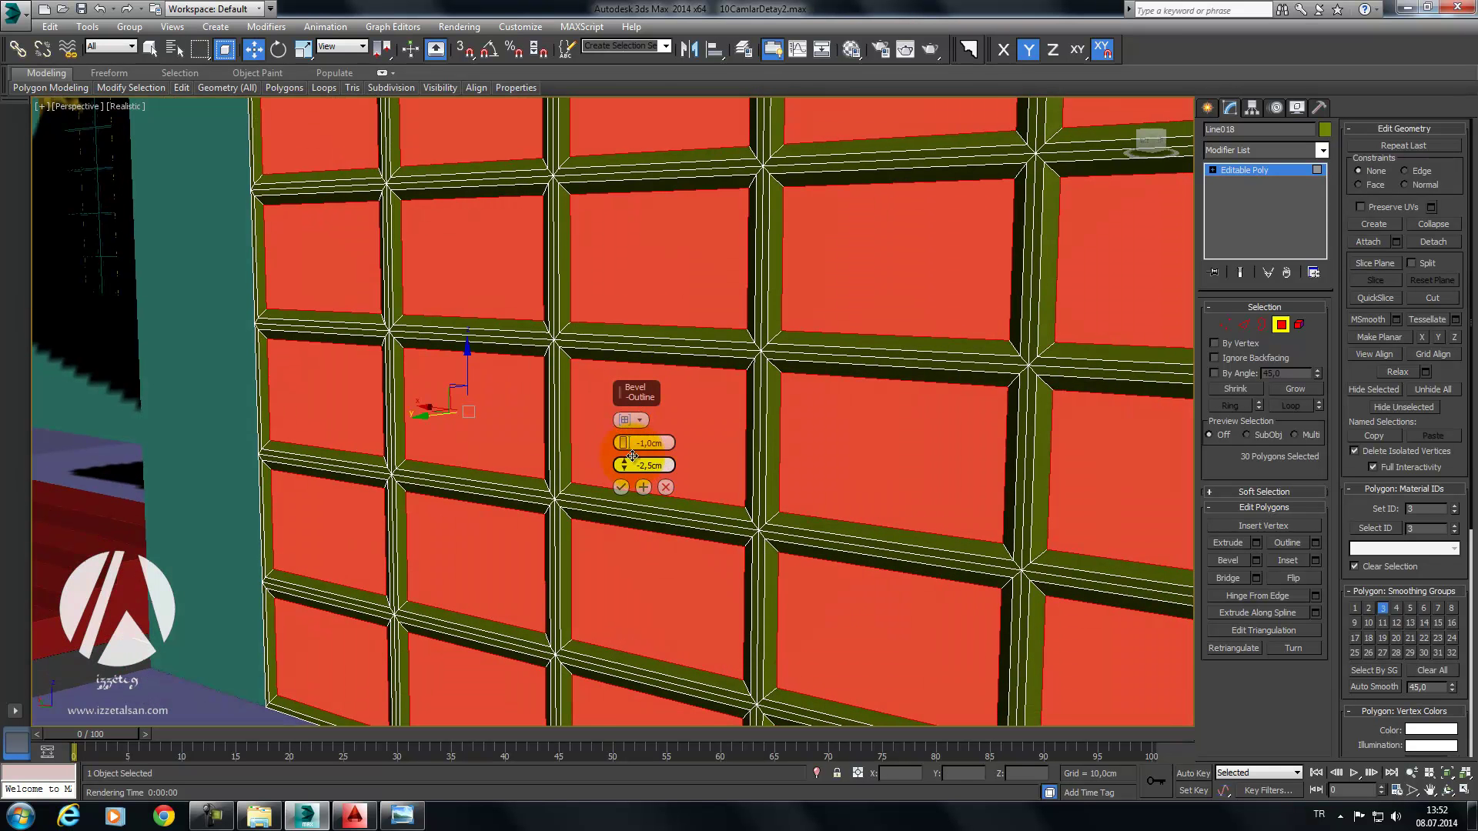
drag(630, 420, 631, 403)
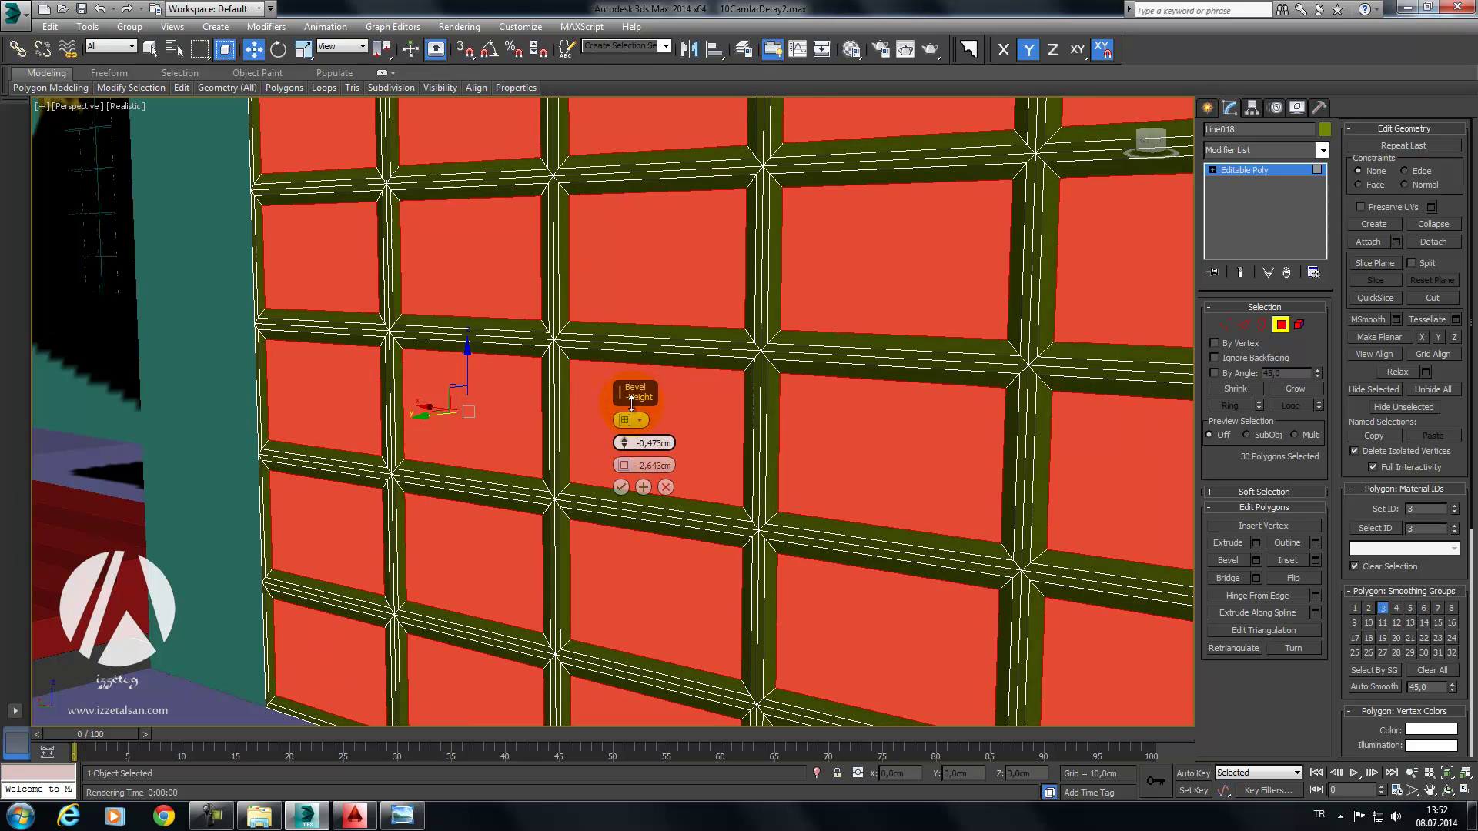
Step: Settle the bevel at -0,5cm height and -2,0cm outline and apply it
double_click(666, 443)
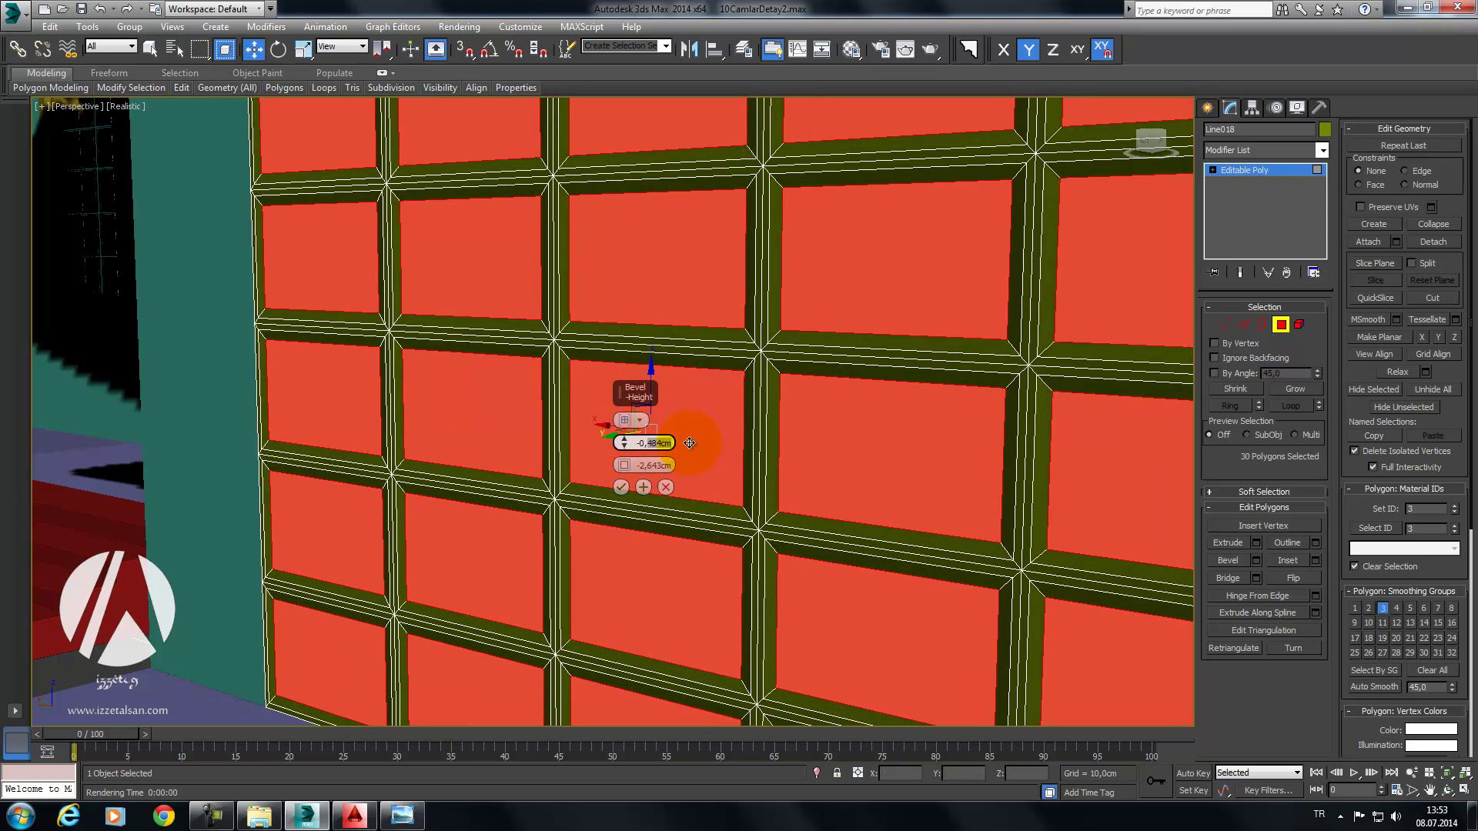
key(Tab)
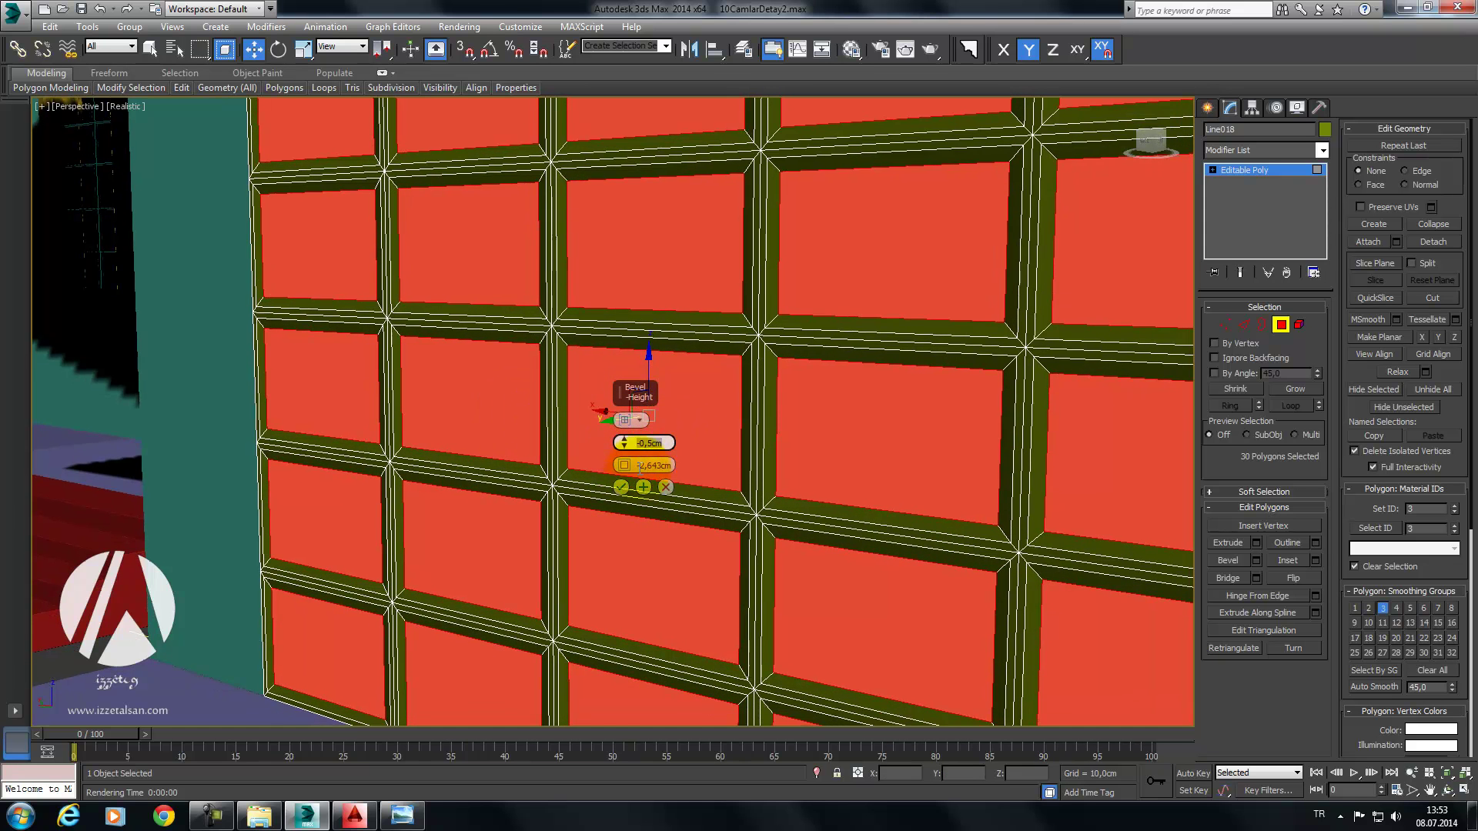
text(-2)
key(Return)
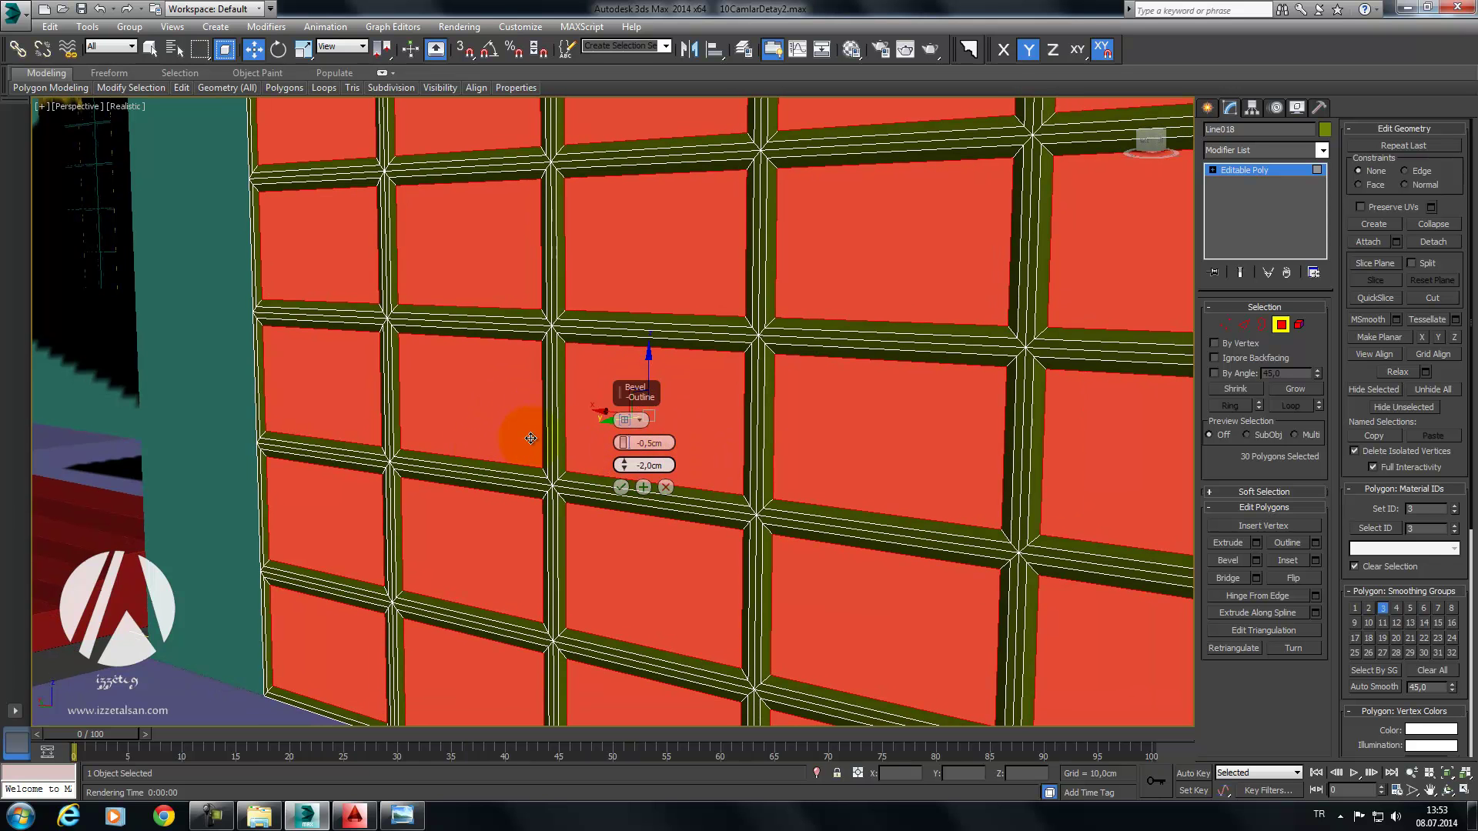
alt+middle_drag(548, 431, 604, 436)
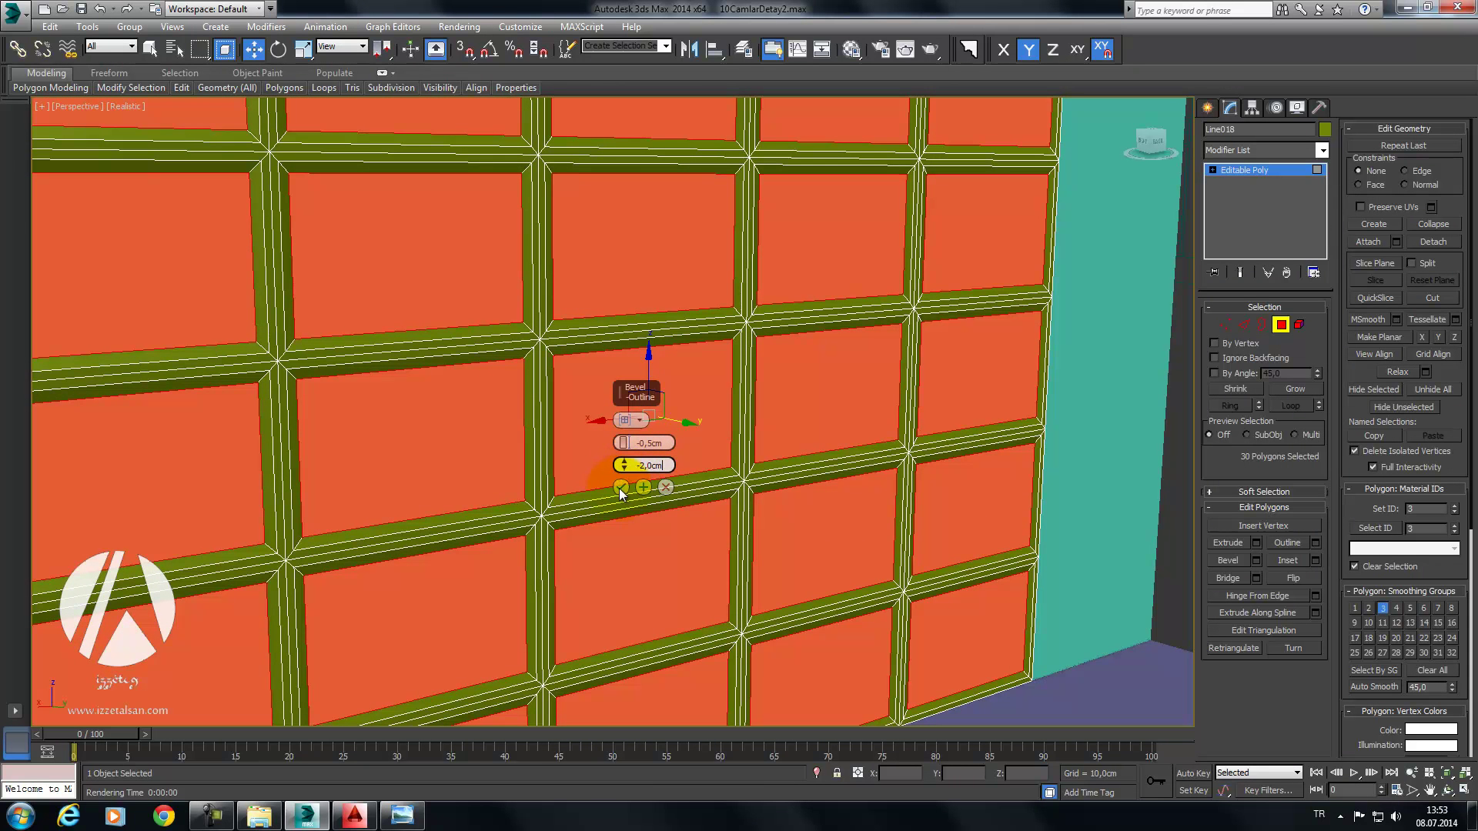
click(623, 488)
Step: Inset the selected door panels by 2,5cm
click(1315, 560)
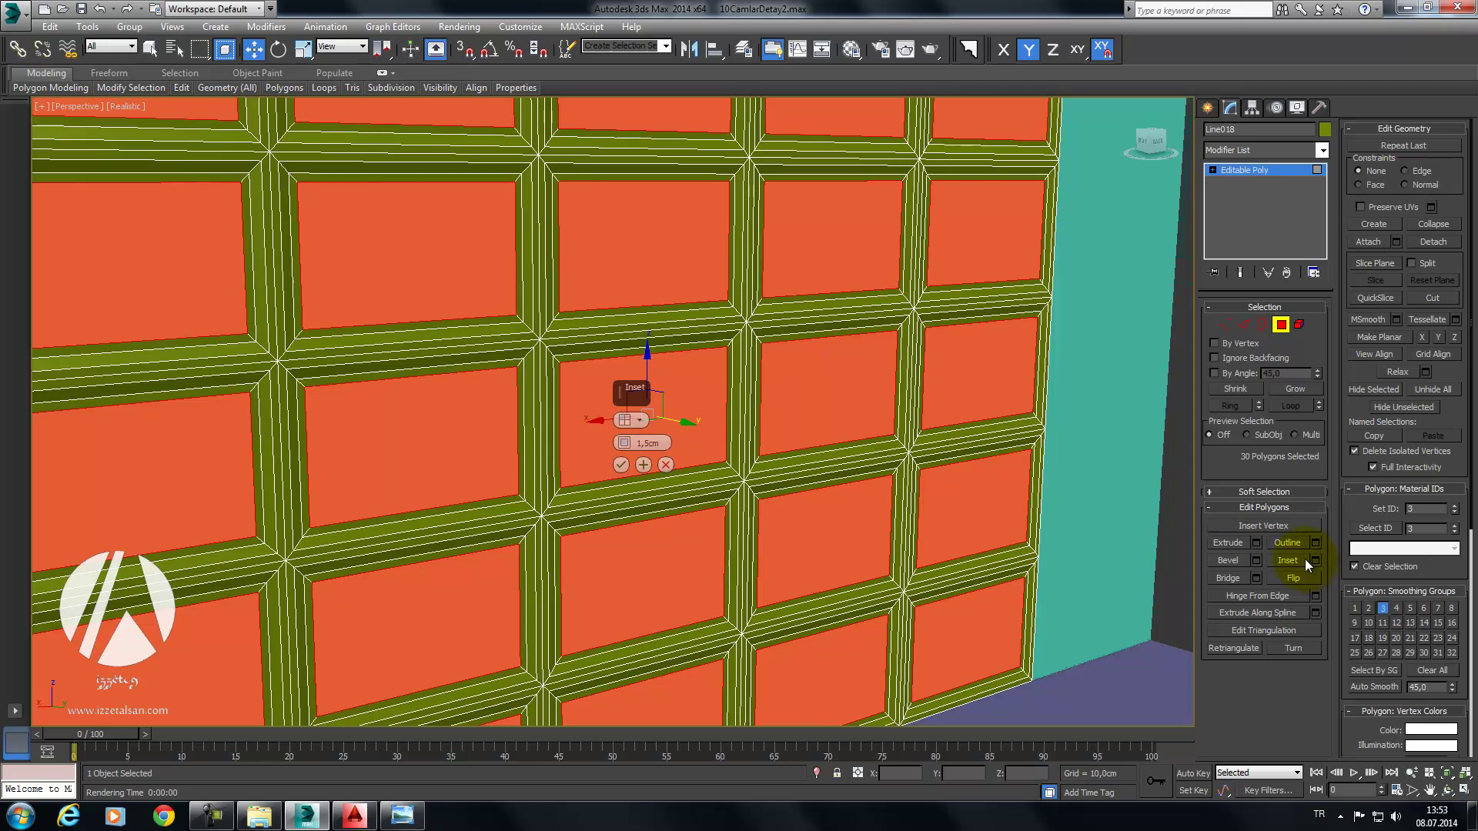
drag(627, 445, 645, 375)
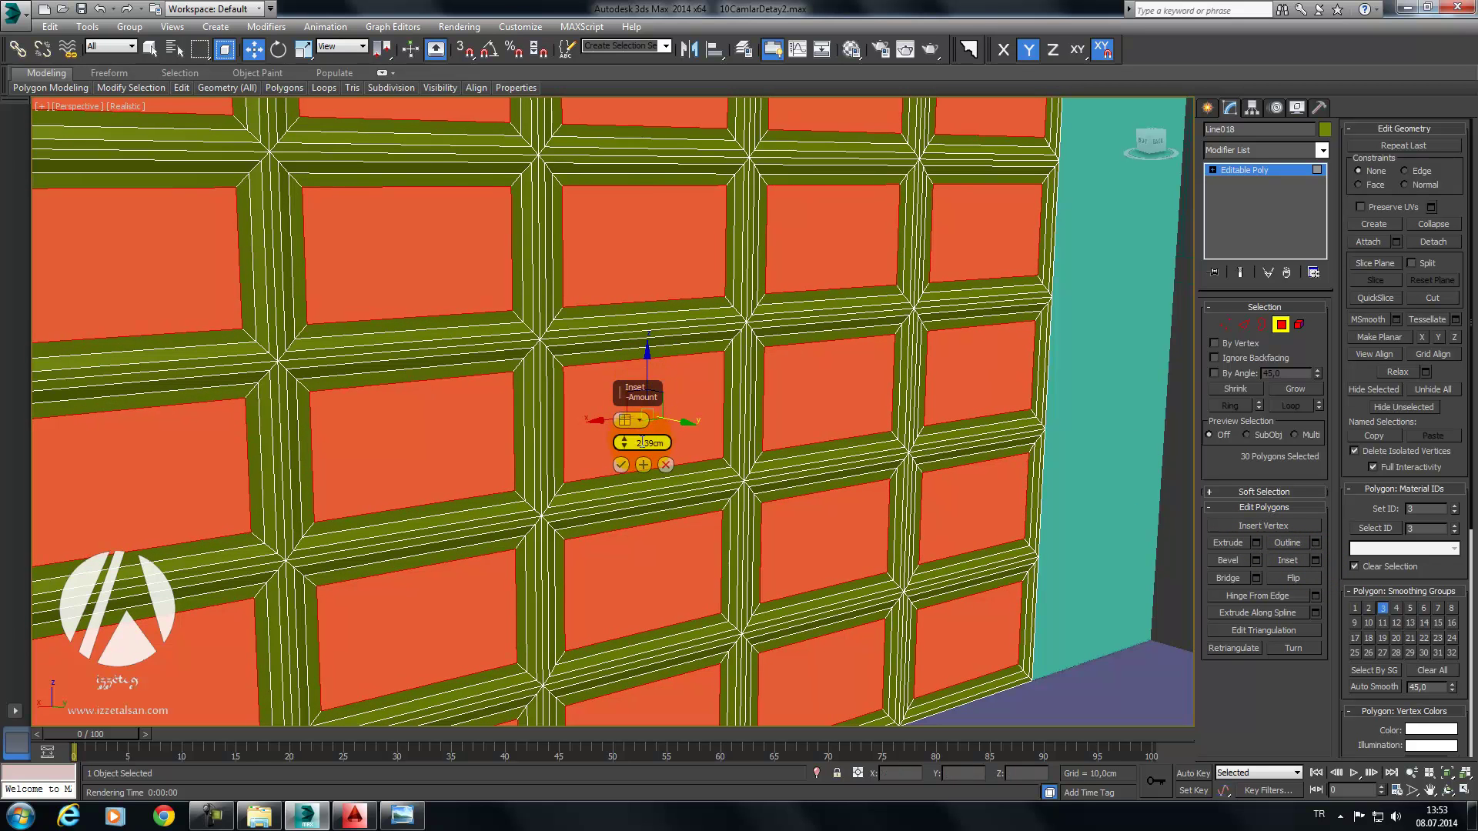
text(2,5)
key(Return)
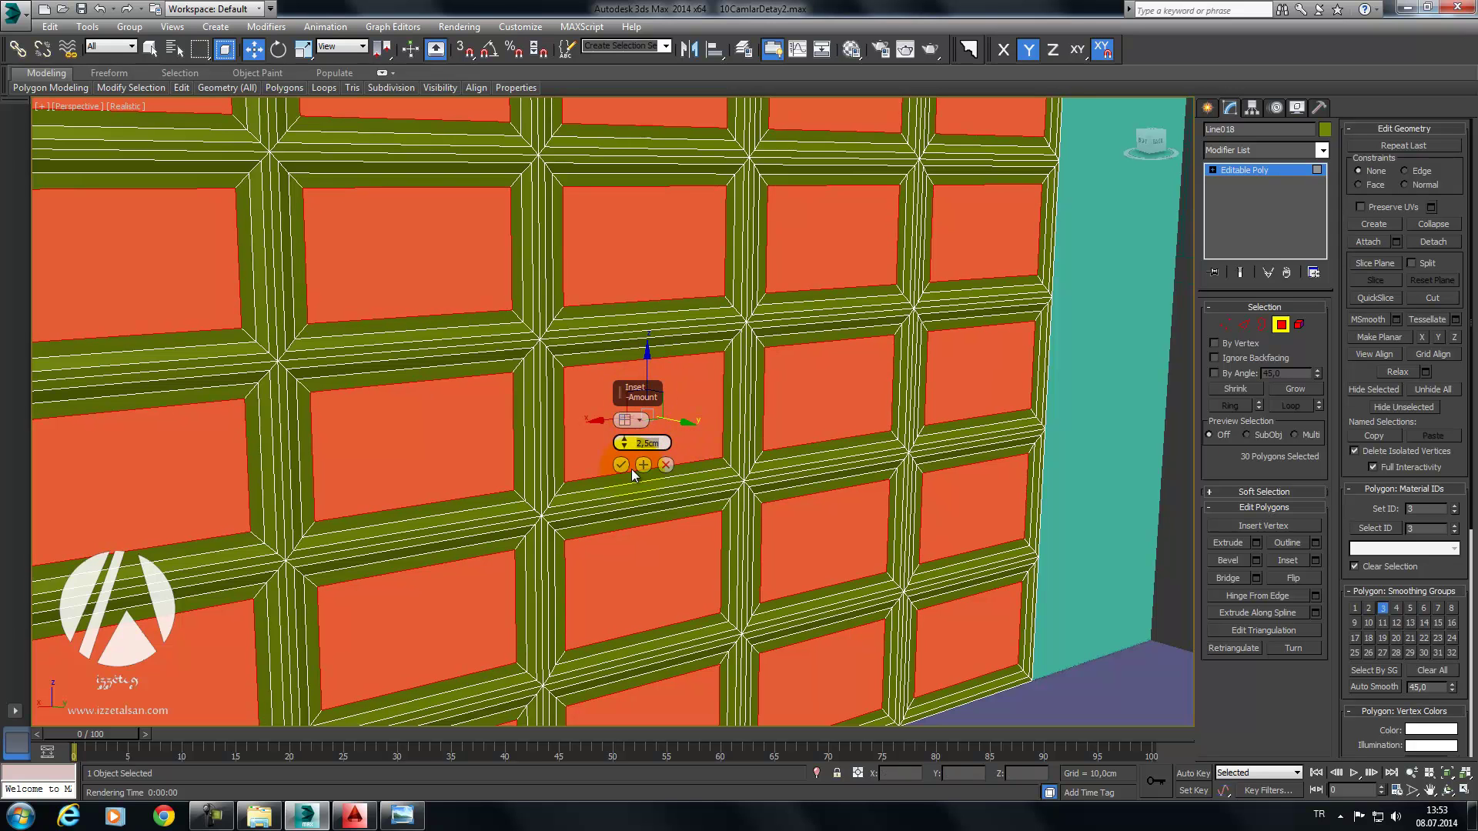
click(621, 464)
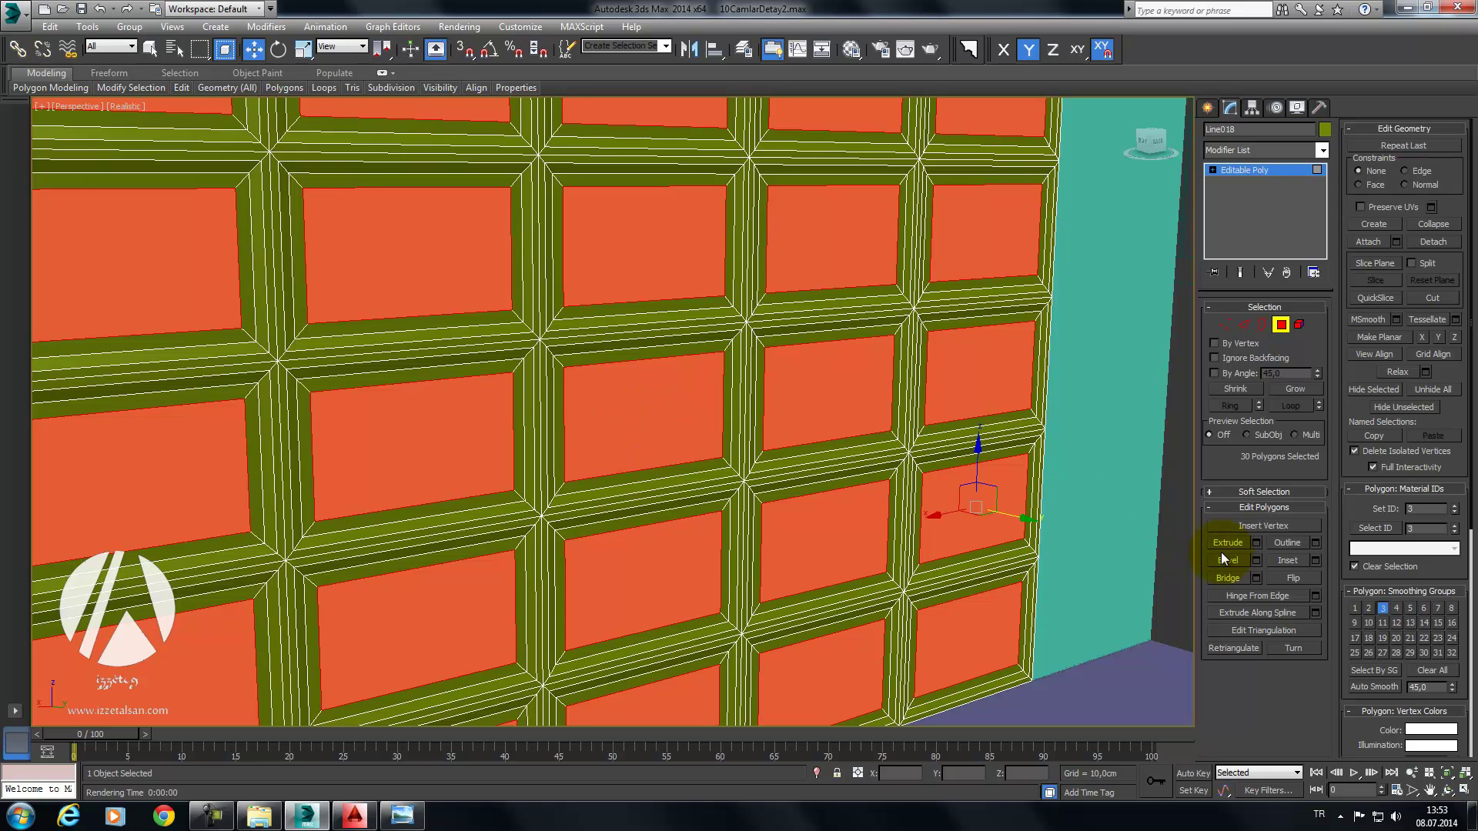
Step: Bevel the panels outward with 1,0cm height and -2,0cm outline
click(1256, 561)
mouse_move(623, 444)
mouse_down()
mouse_move(636, 302)
mouse_move(635, 331)
mouse_up()
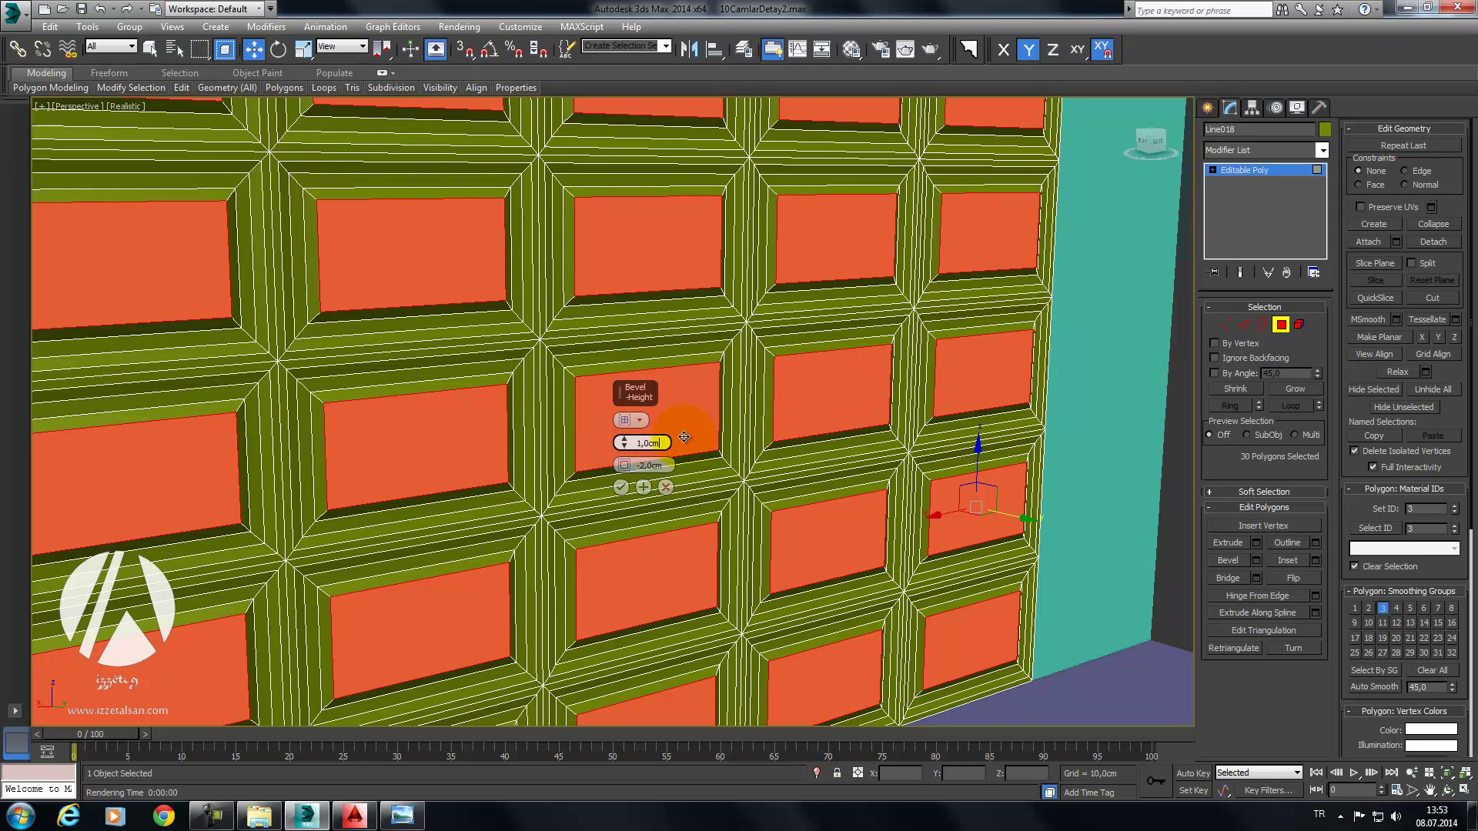
click(621, 486)
Step: Exit Polygon mode and orbit around the arched door to inspect it
click(1283, 331)
scroll(1050, 385, down, 5)
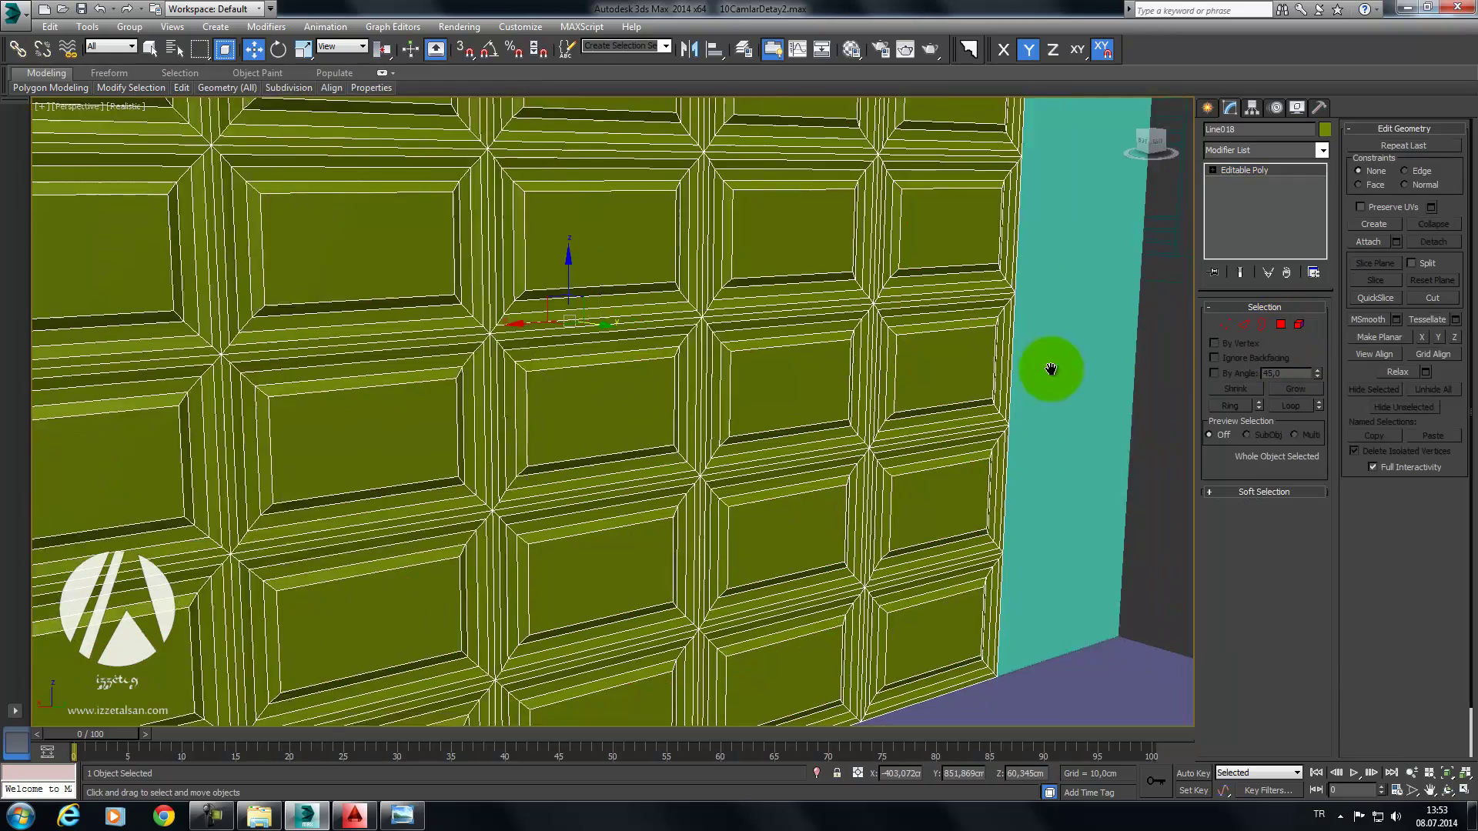
scroll(1167, 383, down, 3)
click(1116, 386)
scroll(1116, 385, down, 5)
mouse_move(1066, 390)
alt+middle_down()
mouse_move(947, 392)
mouse_move(1055, 396)
mouse_move(994, 398)
mouse_move(851, 339)
mouse_move(669, 428)
mouse_move(647, 400)
alt+middle_up()
scroll(991, 388, down, 3)
click(664, 423)
scroll(556, 487, up, 4)
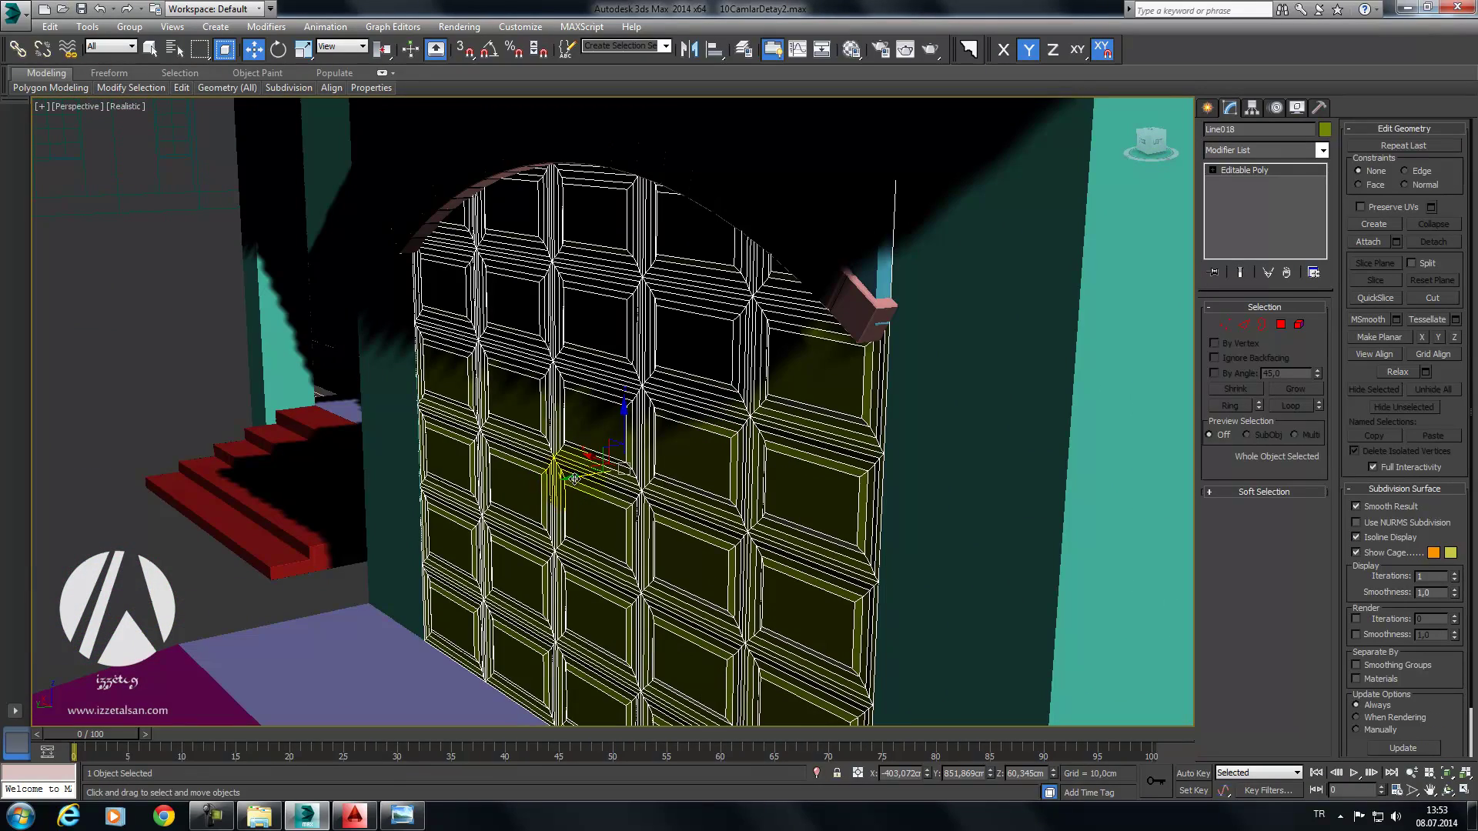
drag(574, 479, 581, 478)
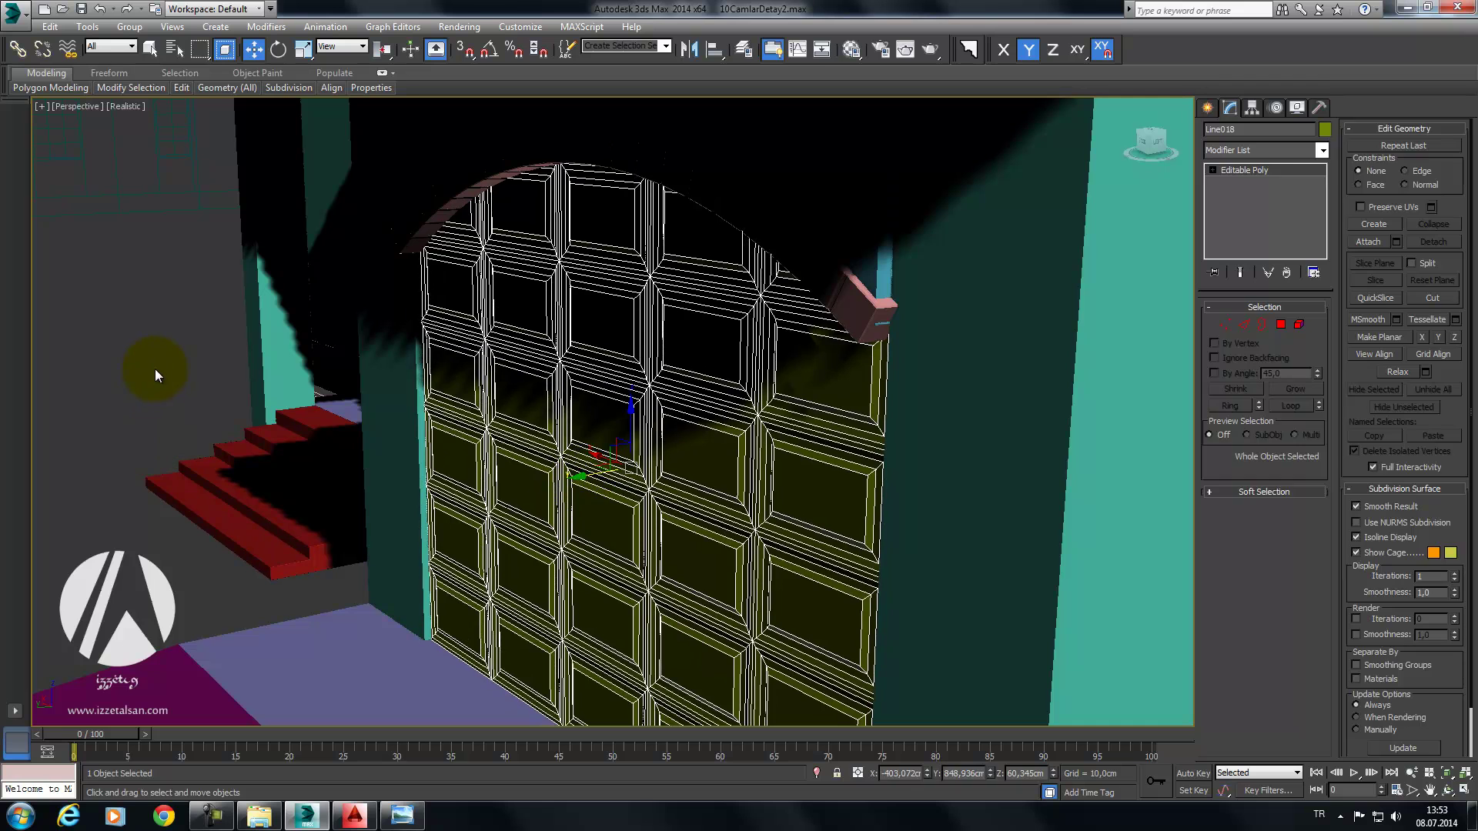
Step: Orbit to face the garage door and reselect its editable poly
click(155, 368)
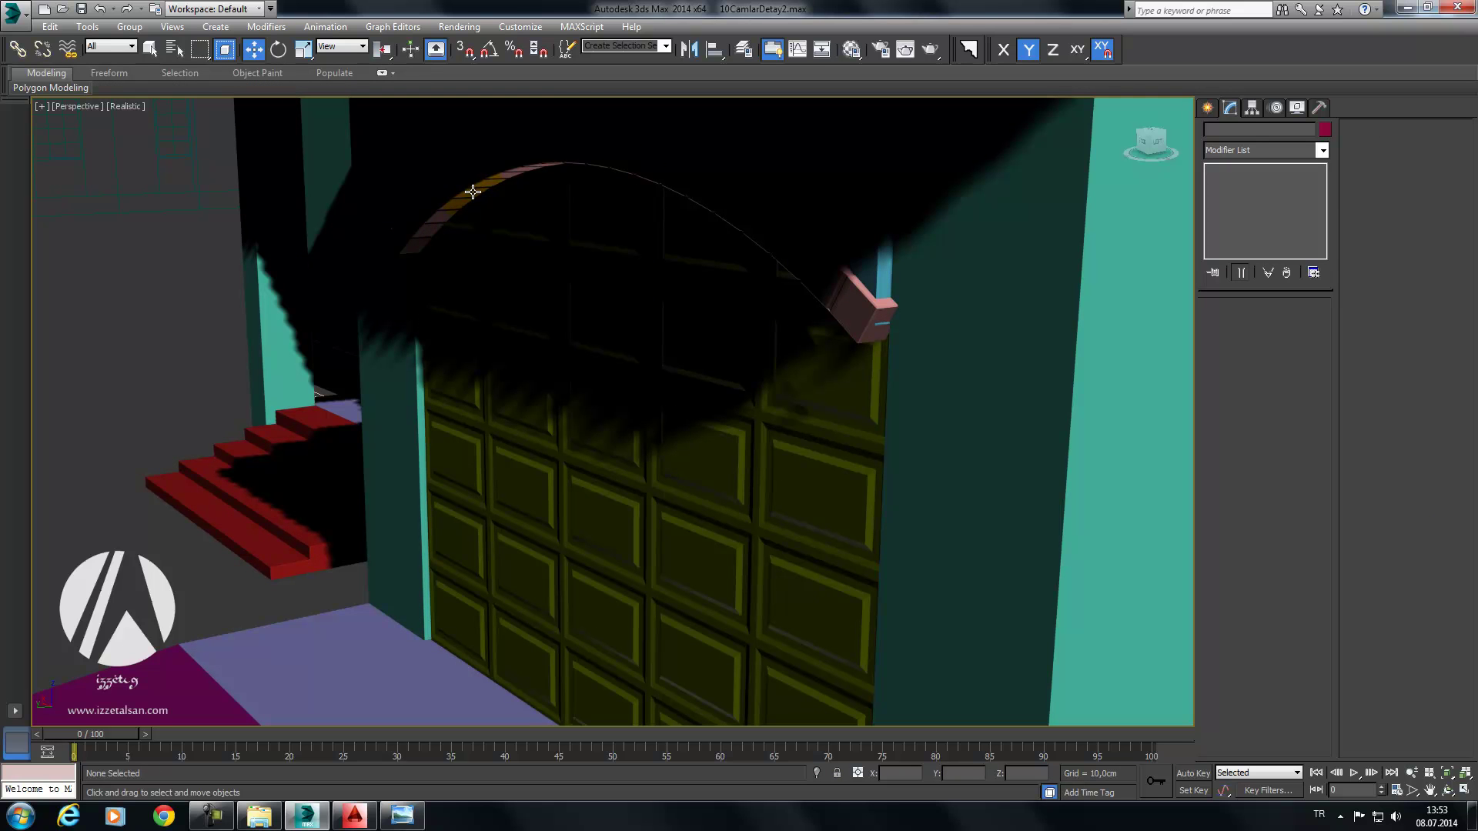
mouse_move(474, 310)
alt+middle_down()
mouse_move(452, 419)
mouse_move(429, 429)
mouse_move(481, 350)
alt+middle_up()
alt+middle_drag(392, 433, 704, 403)
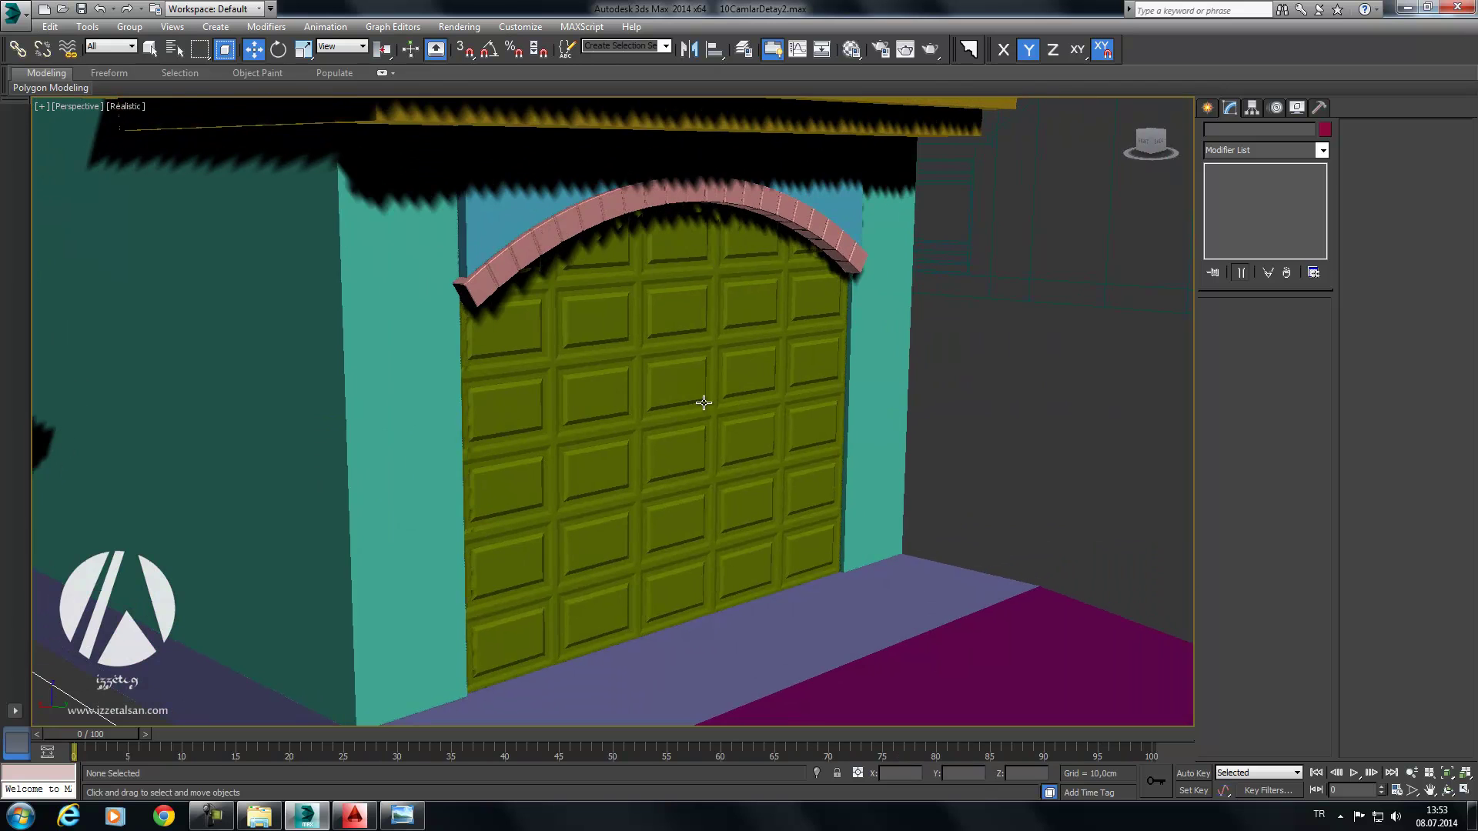
click(776, 406)
click(930, 363)
scroll(923, 377, up, 3)
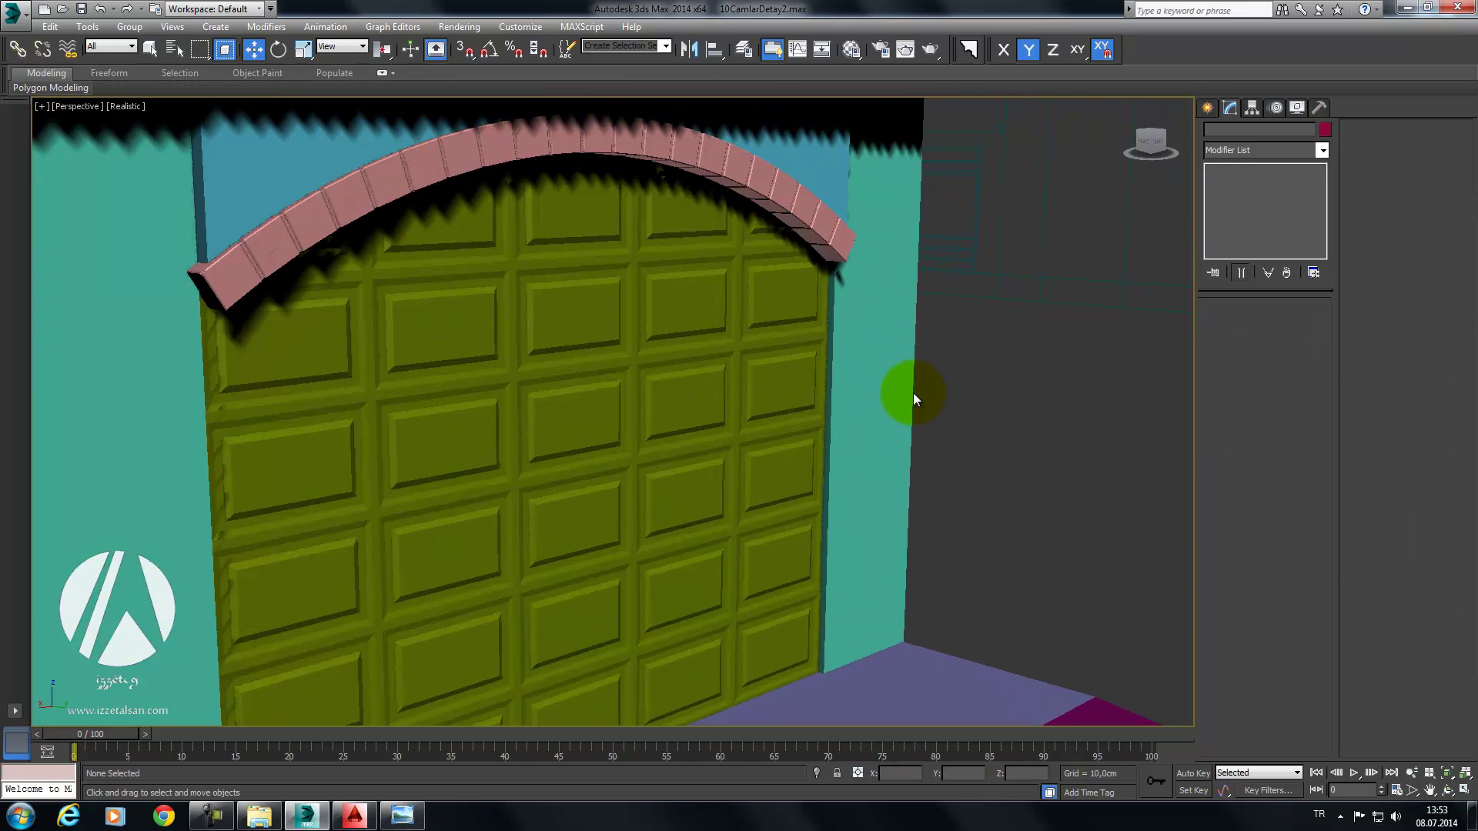
scroll(912, 393, up, 3)
click(704, 374)
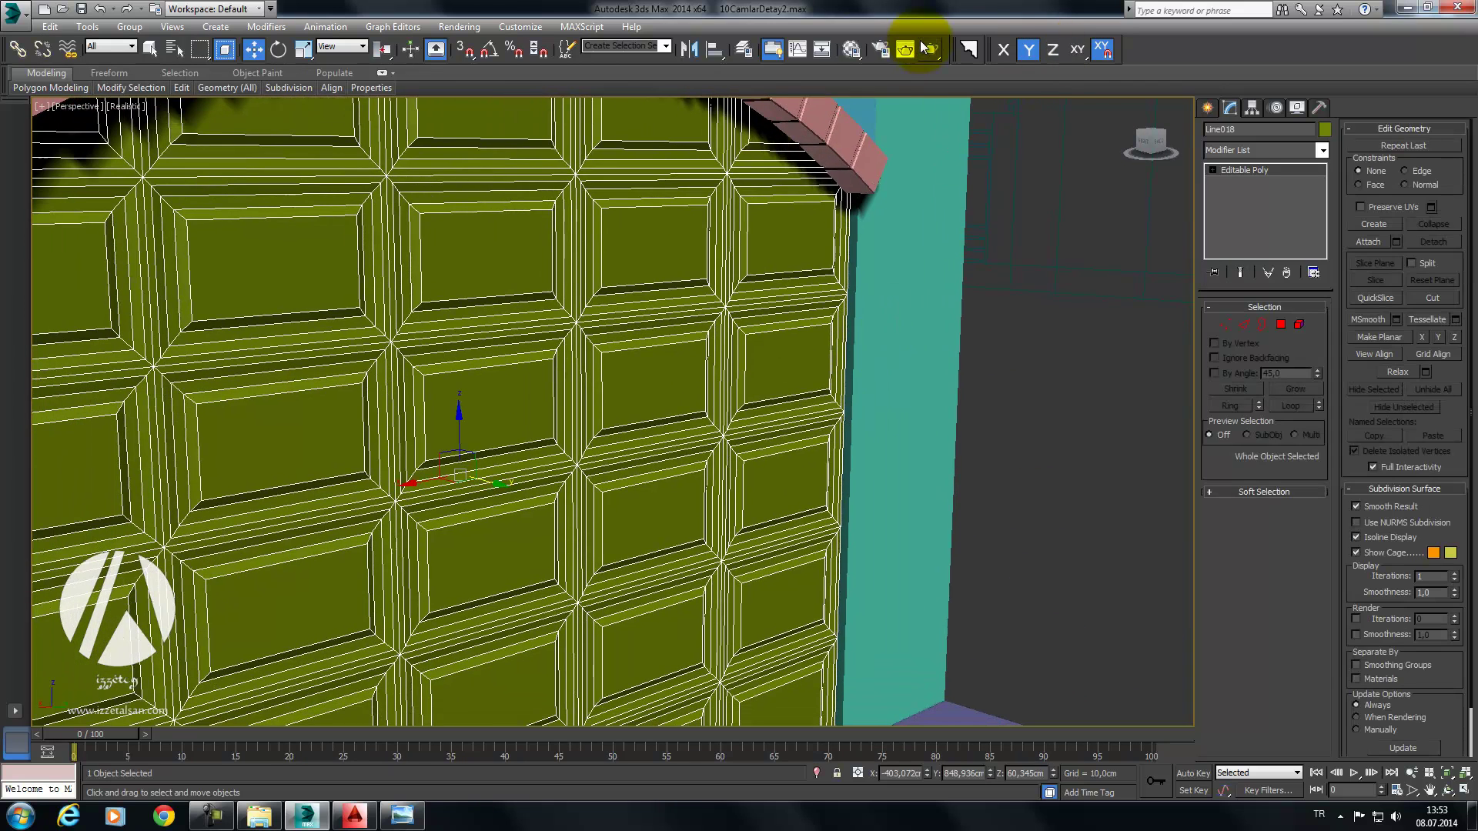
Step: Render two test previews of the panelled door from different angles
click(923, 46)
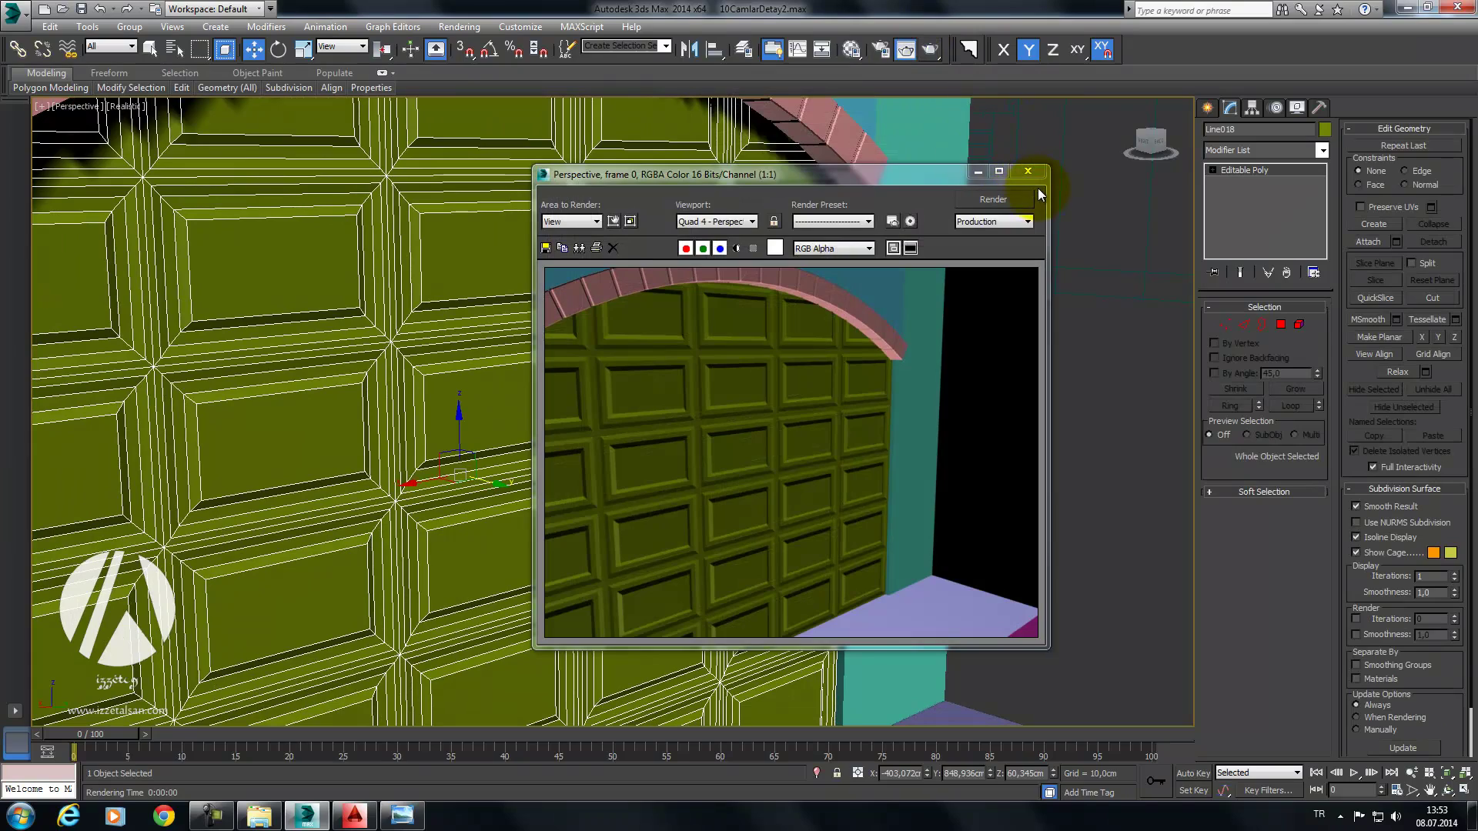
click(1028, 170)
mouse_move(839, 239)
alt+middle_down()
mouse_move(888, 248)
mouse_move(544, 355)
mouse_move(660, 221)
alt+middle_up()
click(905, 49)
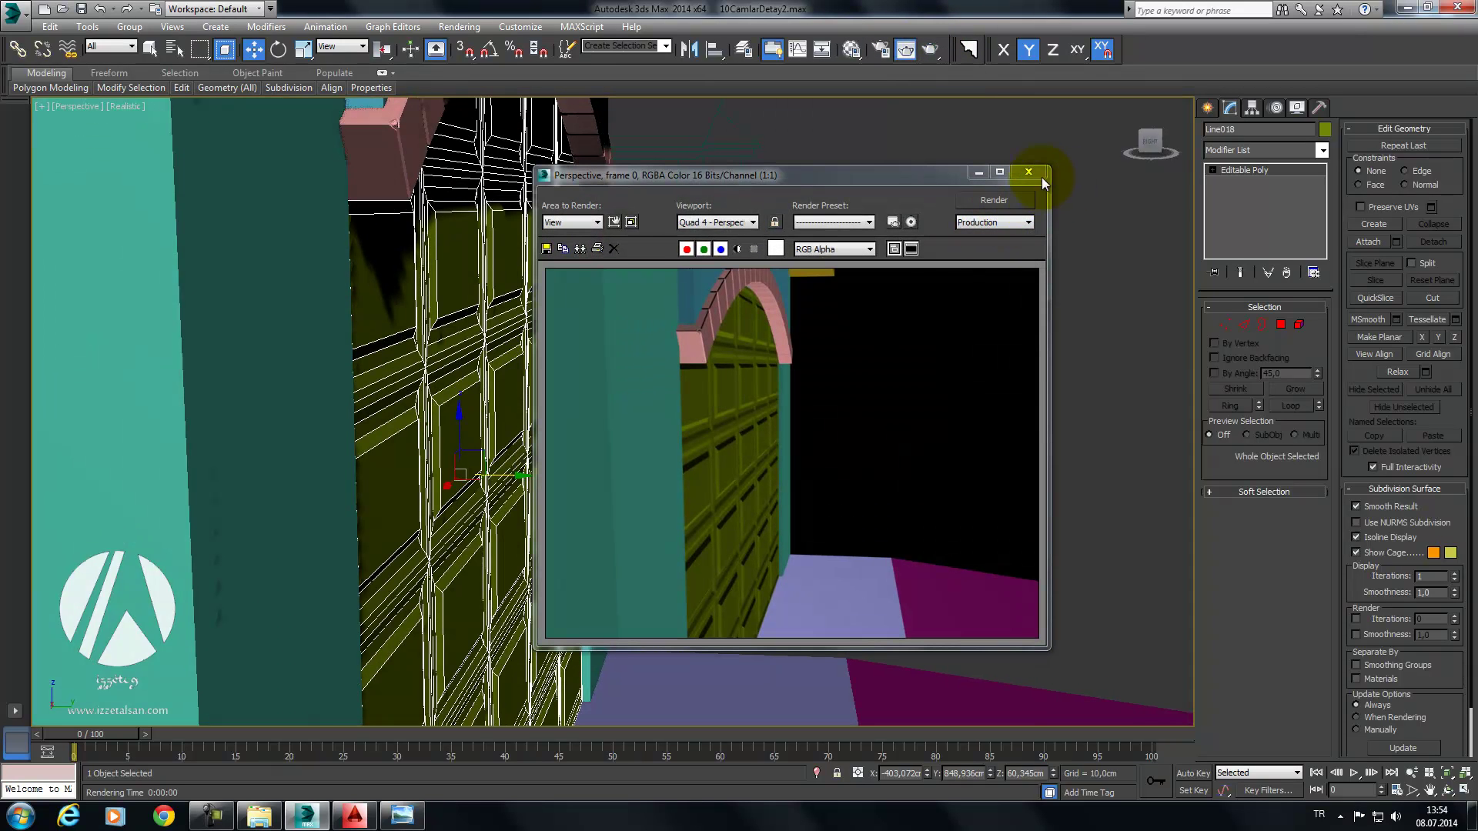
click(1040, 177)
scroll(594, 377, up, 5)
click(1242, 325)
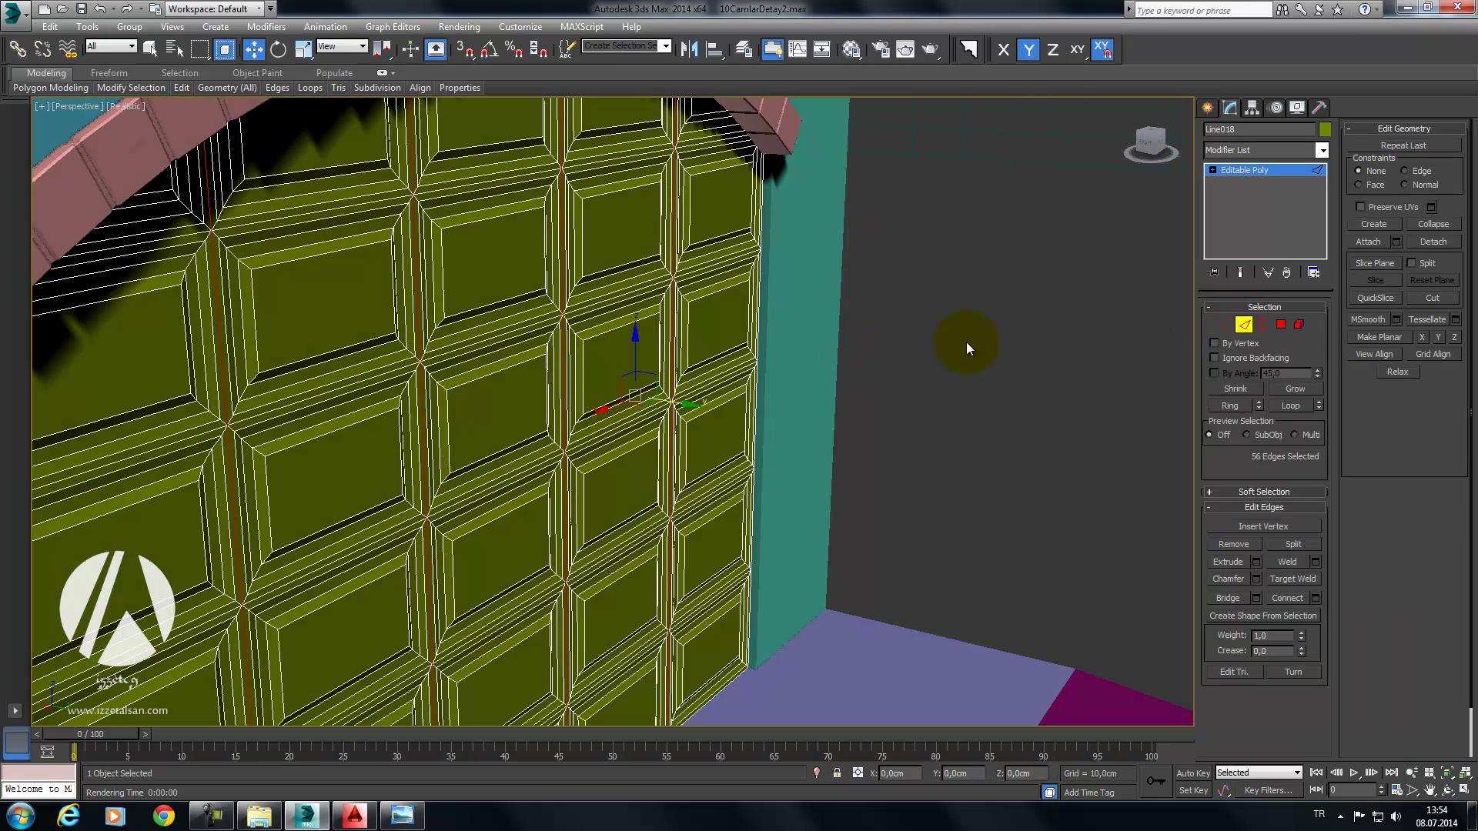
ctrl+click(448, 432)
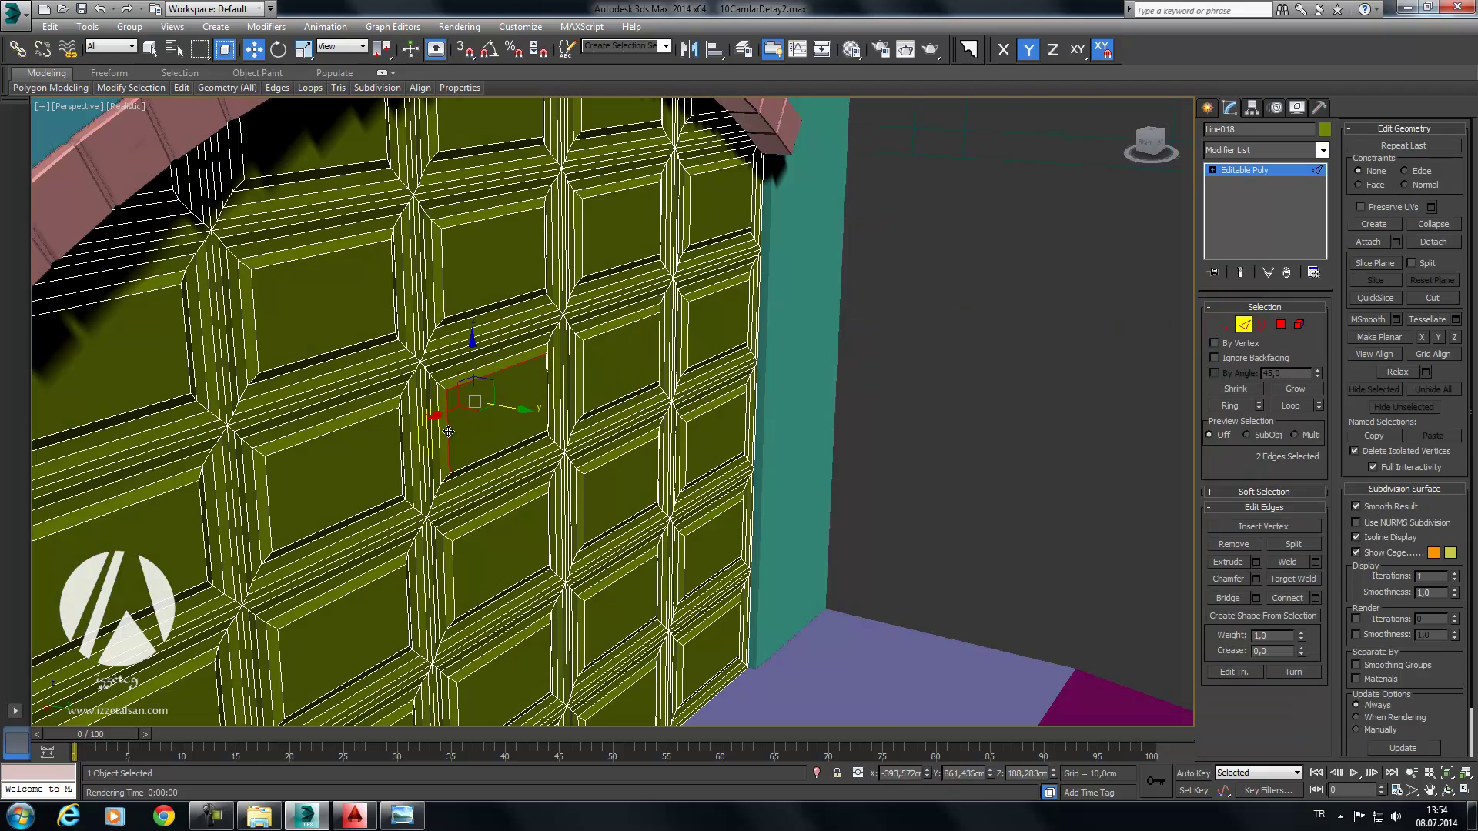
ctrl+click(475, 466)
mouse_move(475, 467)
alt+middle_down()
mouse_move(592, 375)
mouse_move(1078, 408)
alt+middle_up()
scroll(593, 375, down, 5)
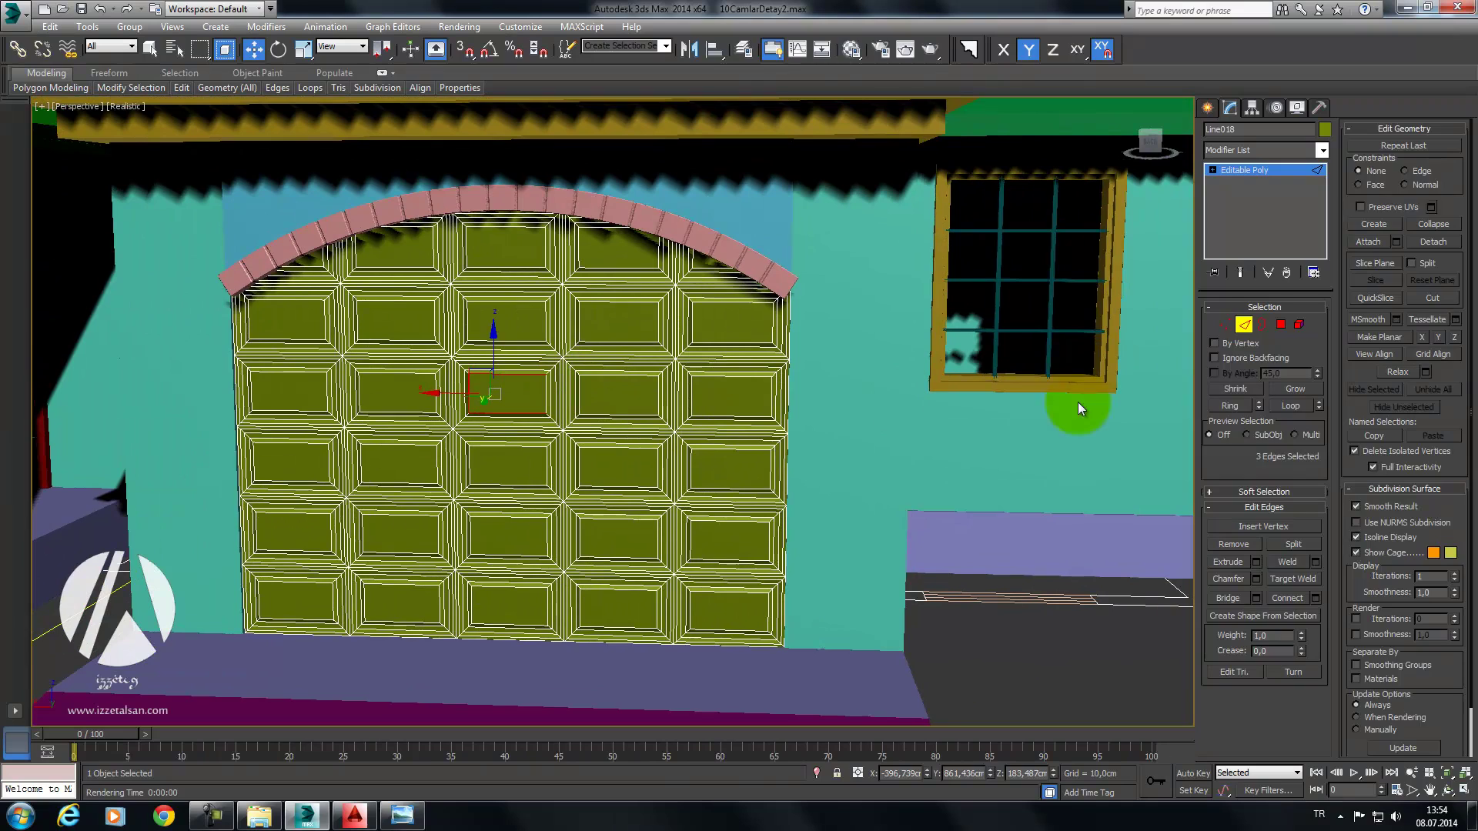
key(ctrl+d)
scroll(984, 642, down, 5)
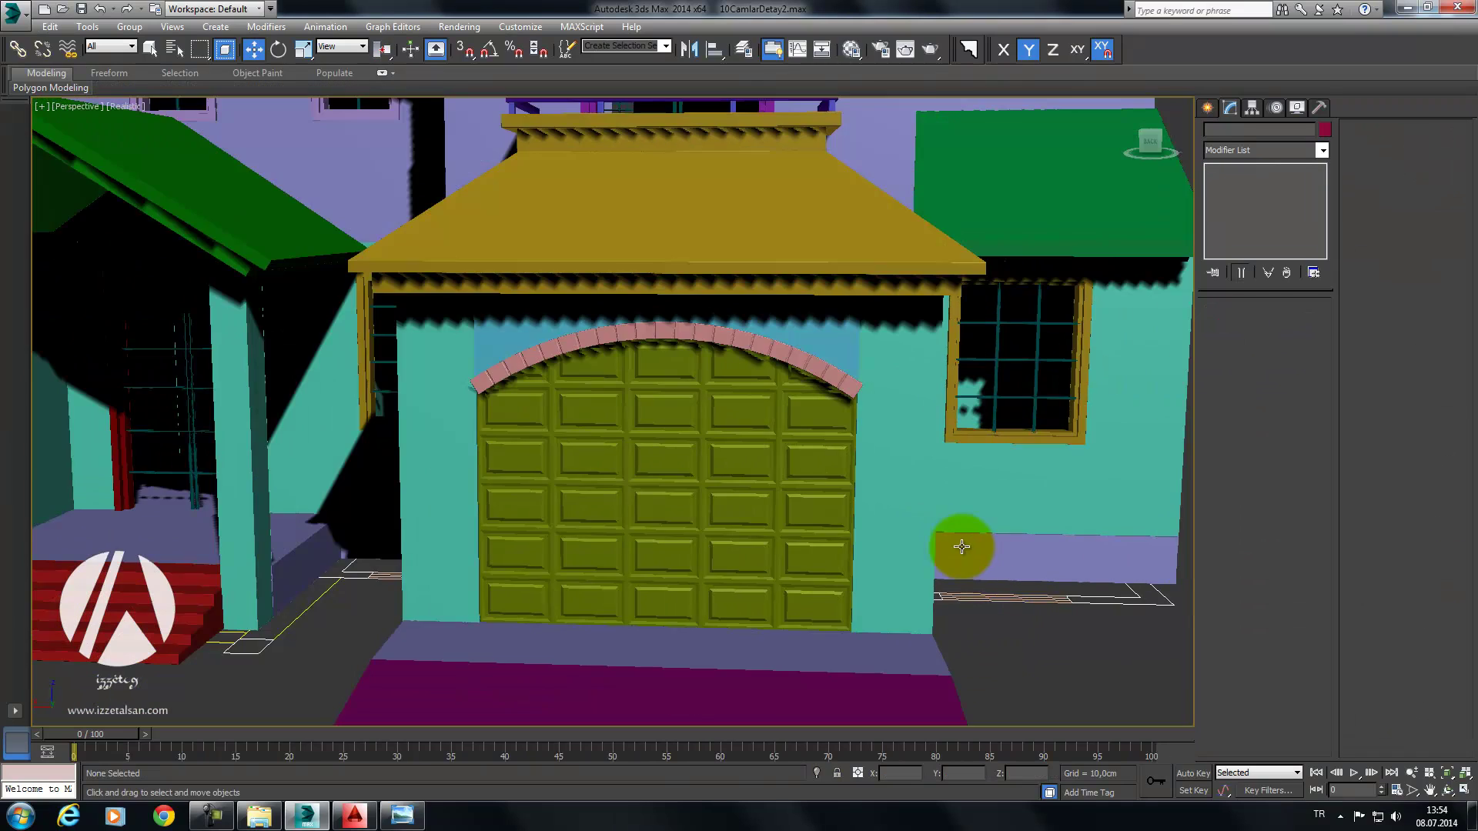
scroll(963, 538, down, 3)
mouse_move(925, 489)
alt+middle_down()
mouse_move(891, 511)
mouse_move(841, 501)
mouse_move(909, 539)
mouse_move(770, 432)
mouse_move(901, 432)
alt+middle_up()
scroll(909, 539, down, 5)
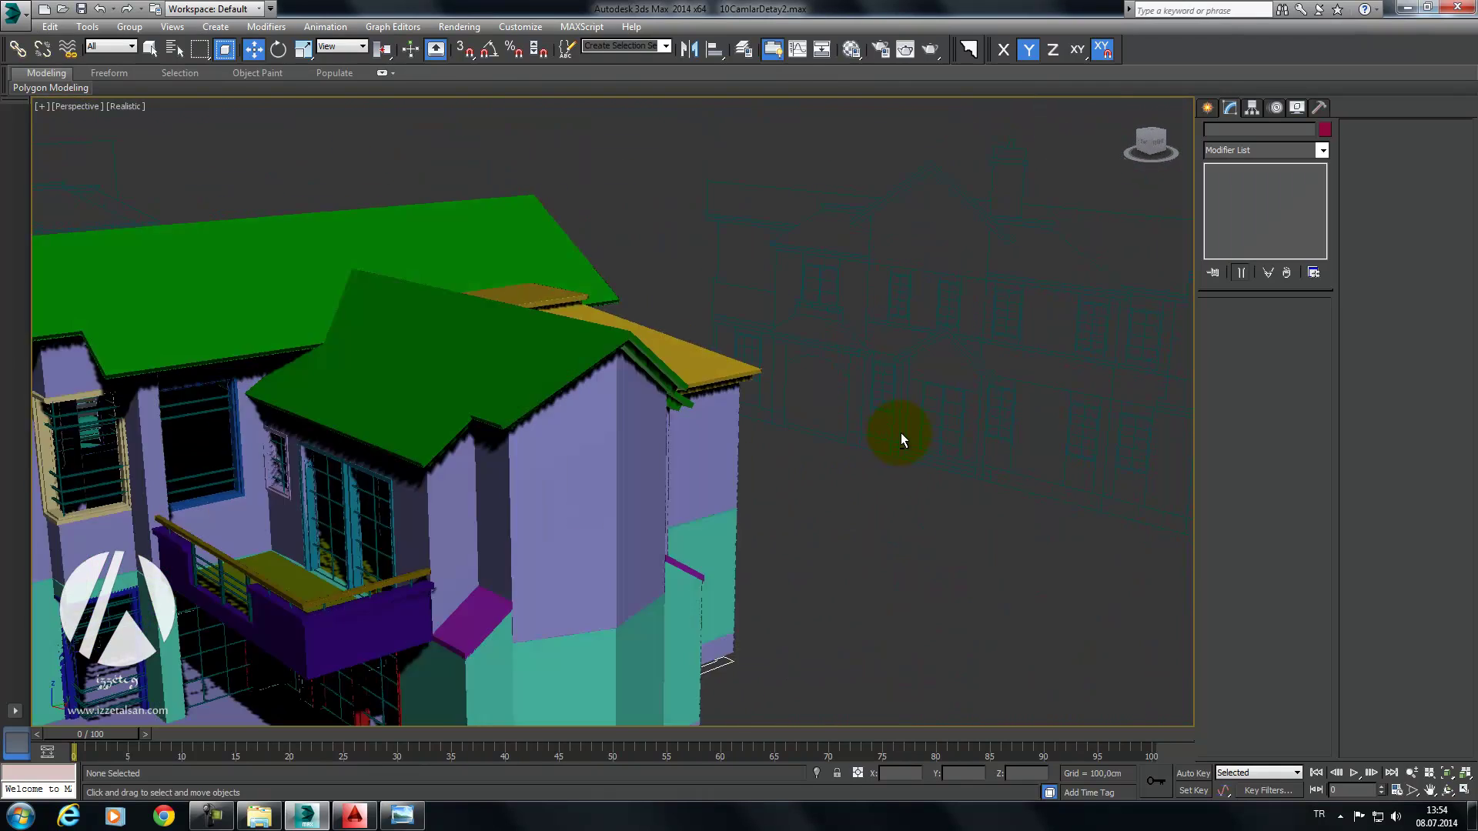
scroll(848, 403, up, 5)
click(679, 335)
click(801, 264)
mouse_move(802, 264)
alt+middle_down()
mouse_move(775, 347)
mouse_move(732, 340)
mouse_move(686, 419)
alt+middle_up()
Step: Switch to Front view zoomed on the gable with realistic shading
key(f)
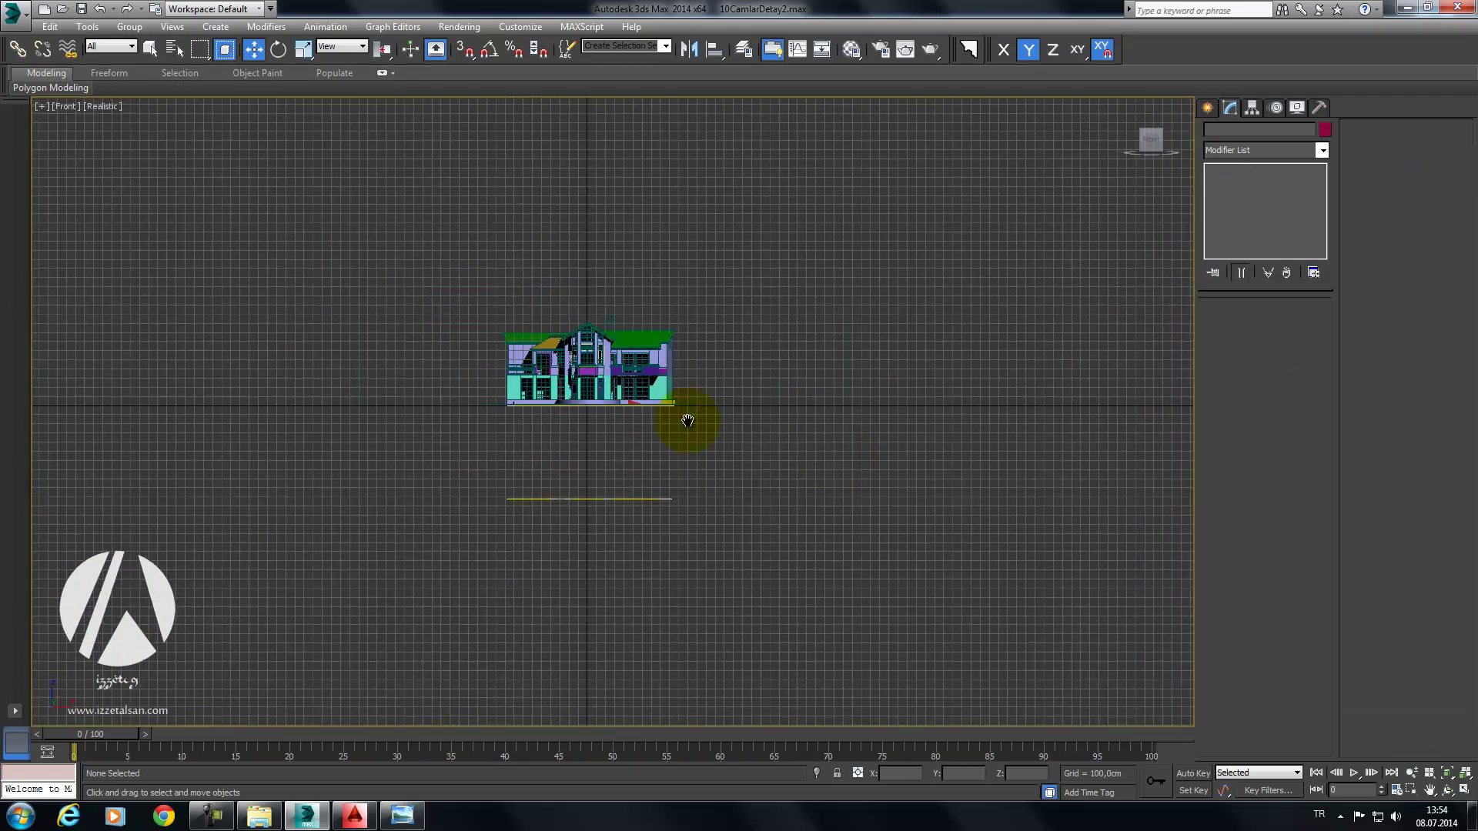
scroll(686, 419, up, 4)
scroll(659, 373, up, 4)
middle_drag(433, 531, 406, 594)
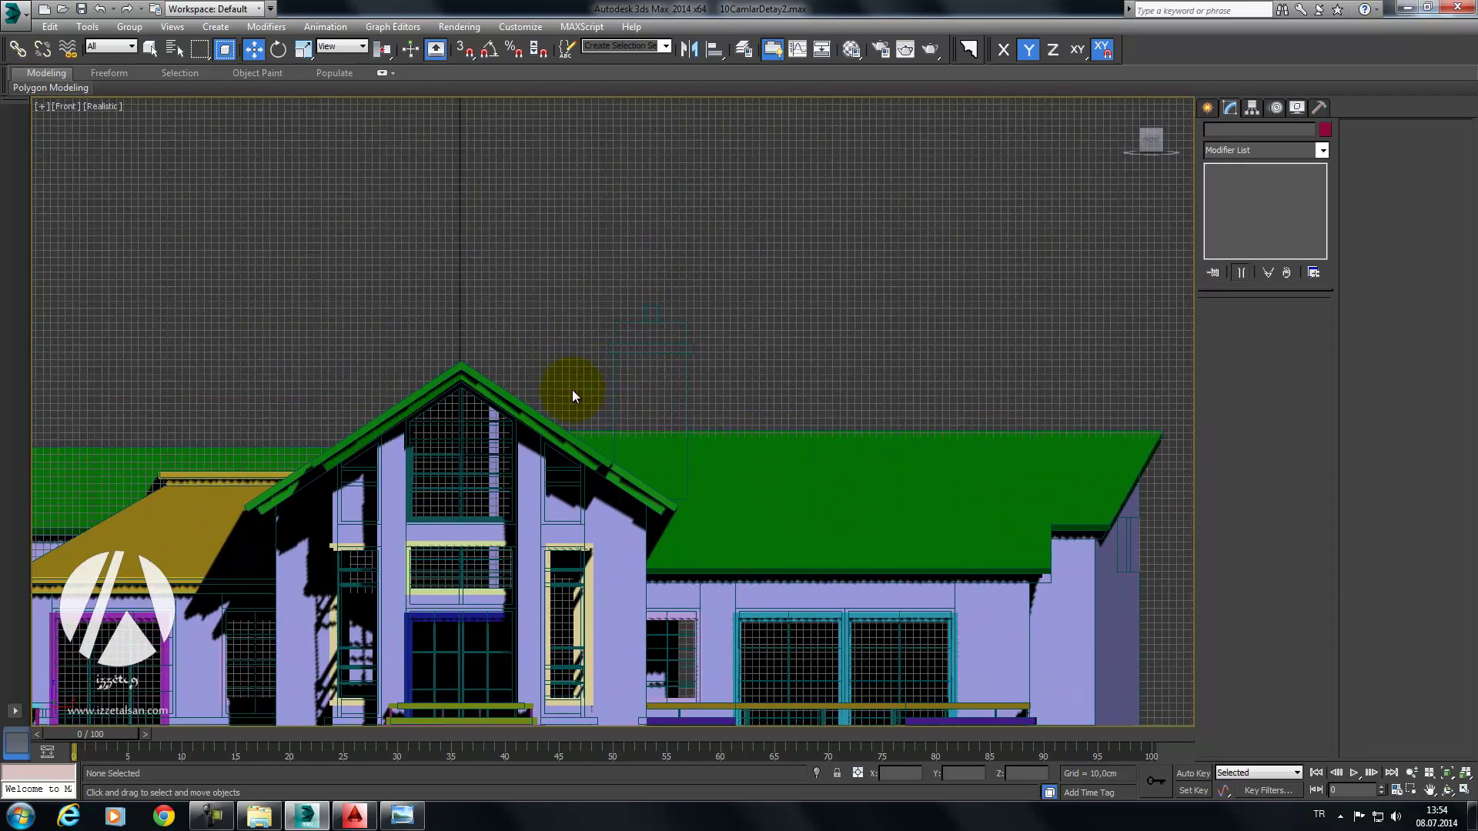
scroll(571, 390, up, 3)
key(F3)
key(F3)
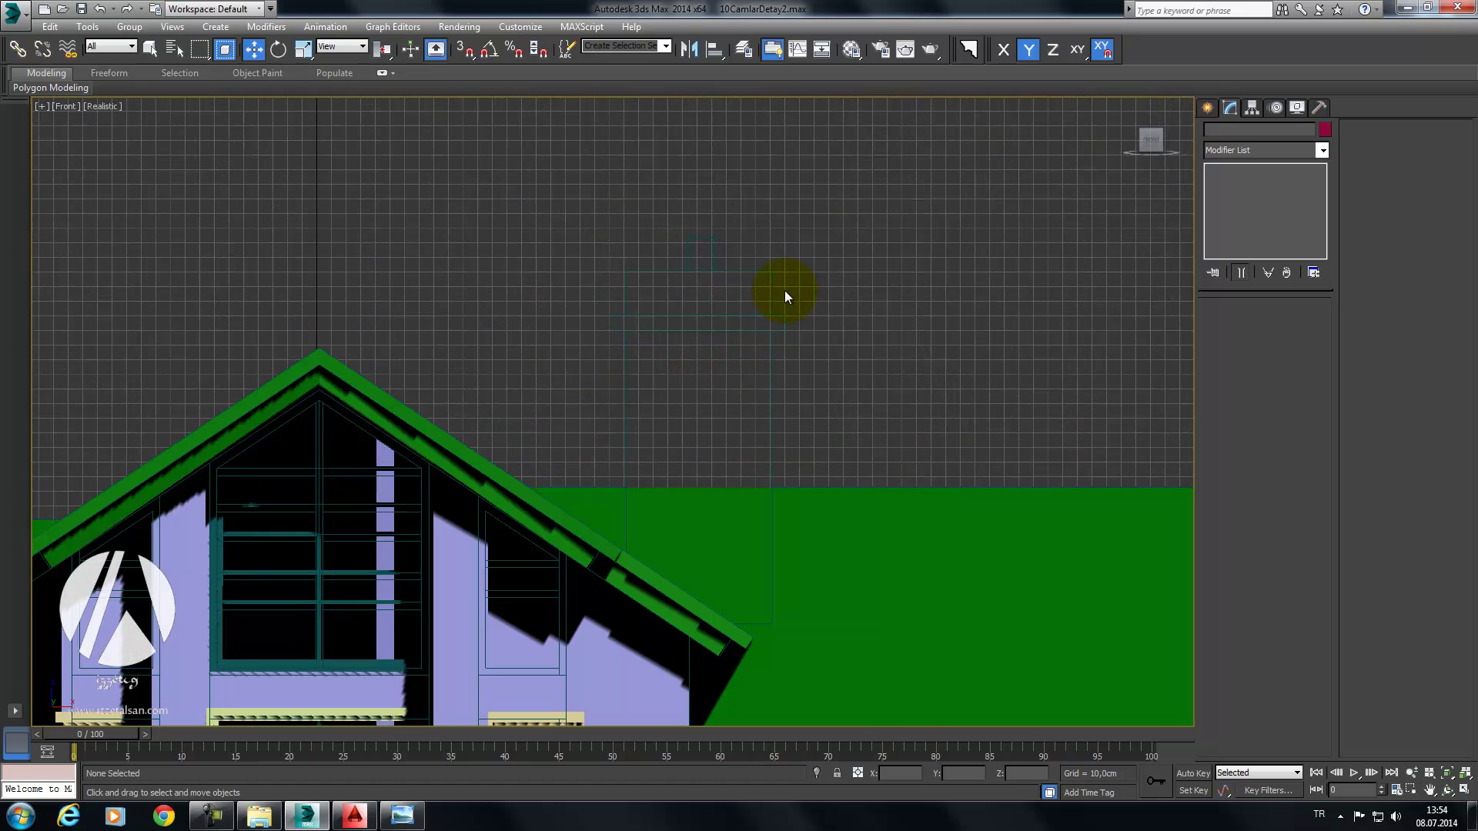
key(g)
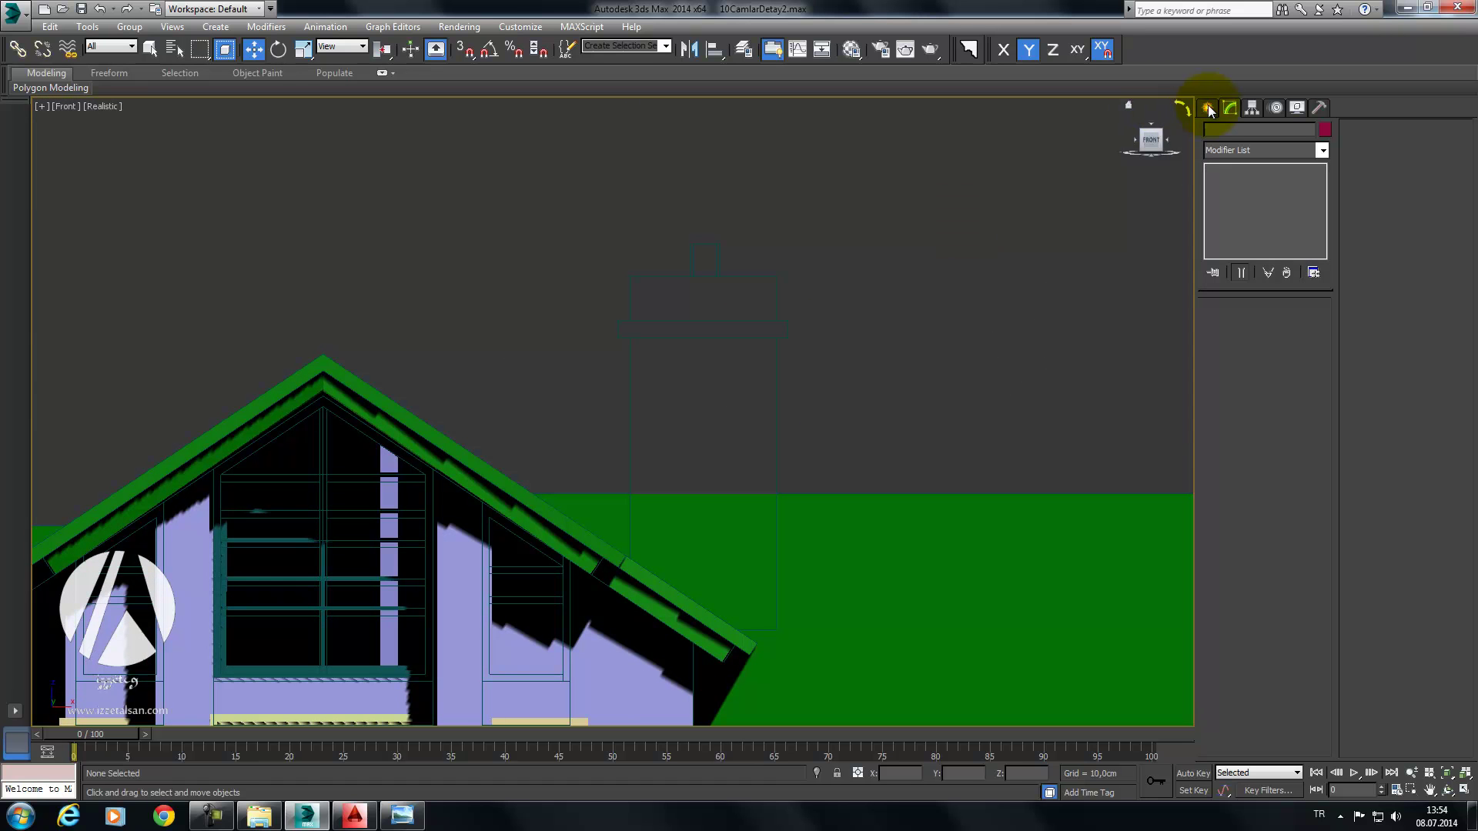
Step: Trace the chimney guide corners with a vertex-snapped Line spline
click(1207, 107)
click(1235, 218)
mouse_move(839, 324)
middle_down()
mouse_move(880, 262)
mouse_move(865, 276)
middle_up()
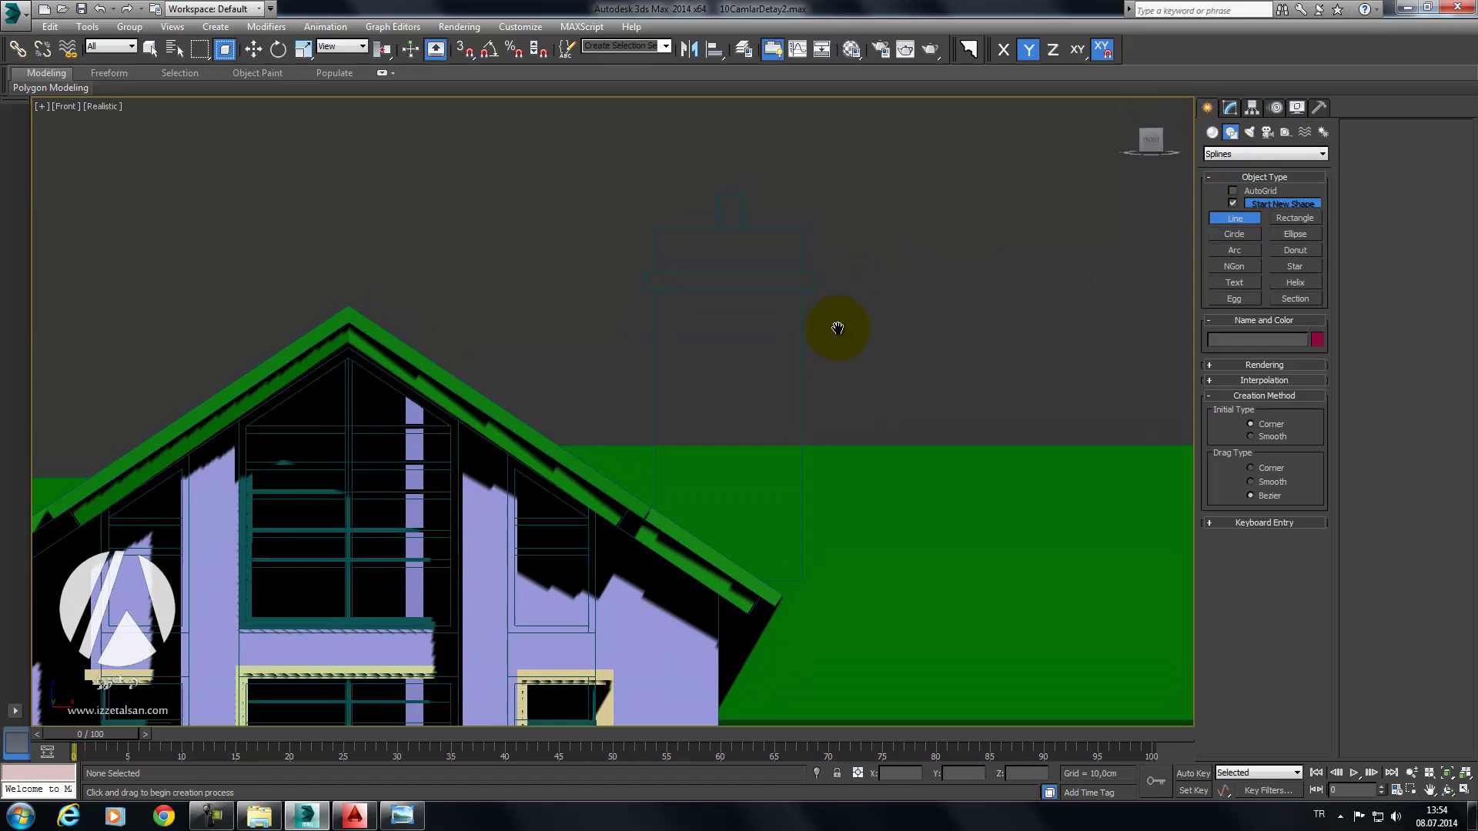
click(786, 283)
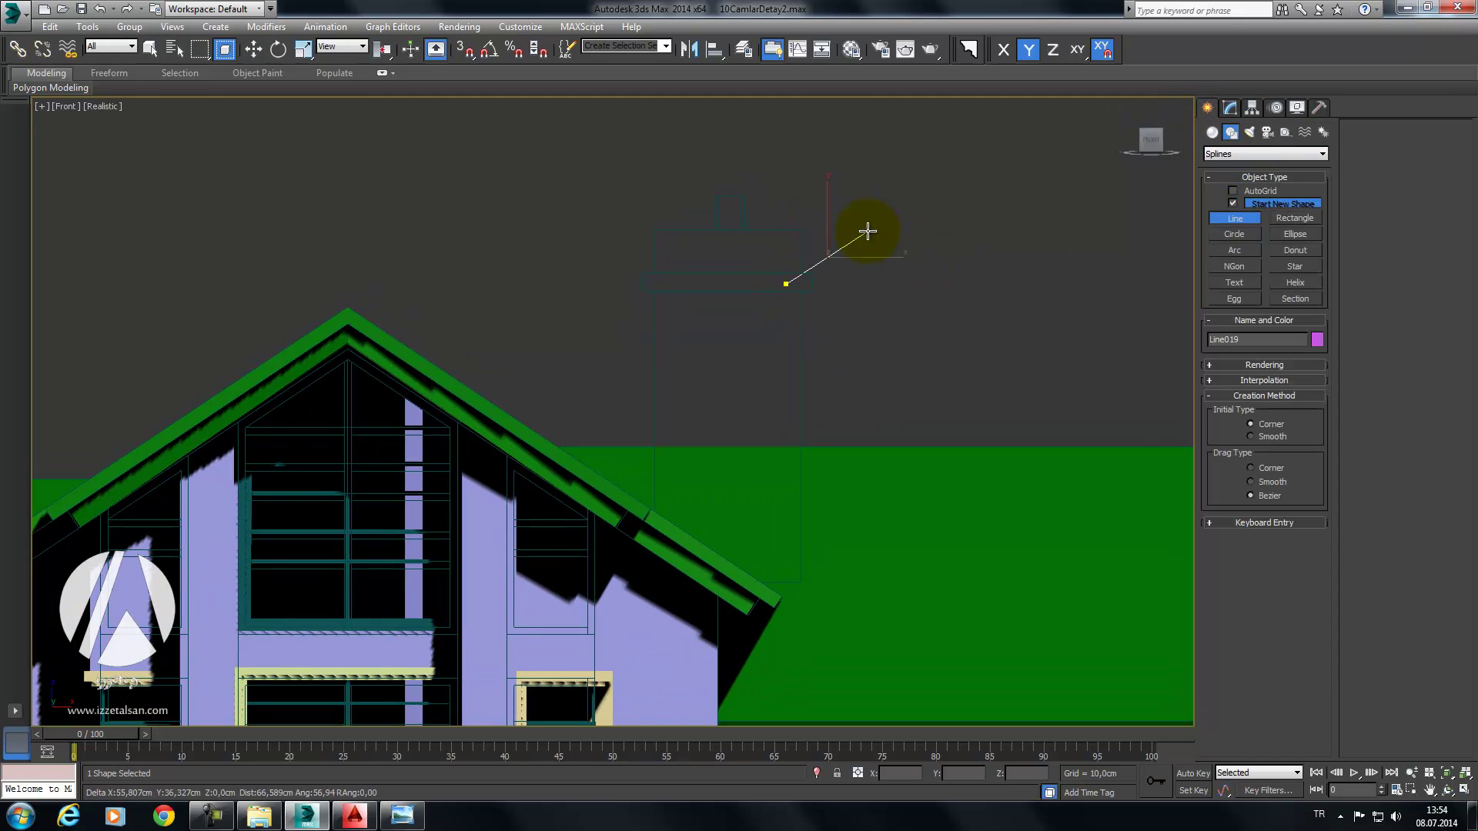
right_click(860, 228)
middle_drag(753, 294, 766, 238)
key(s)
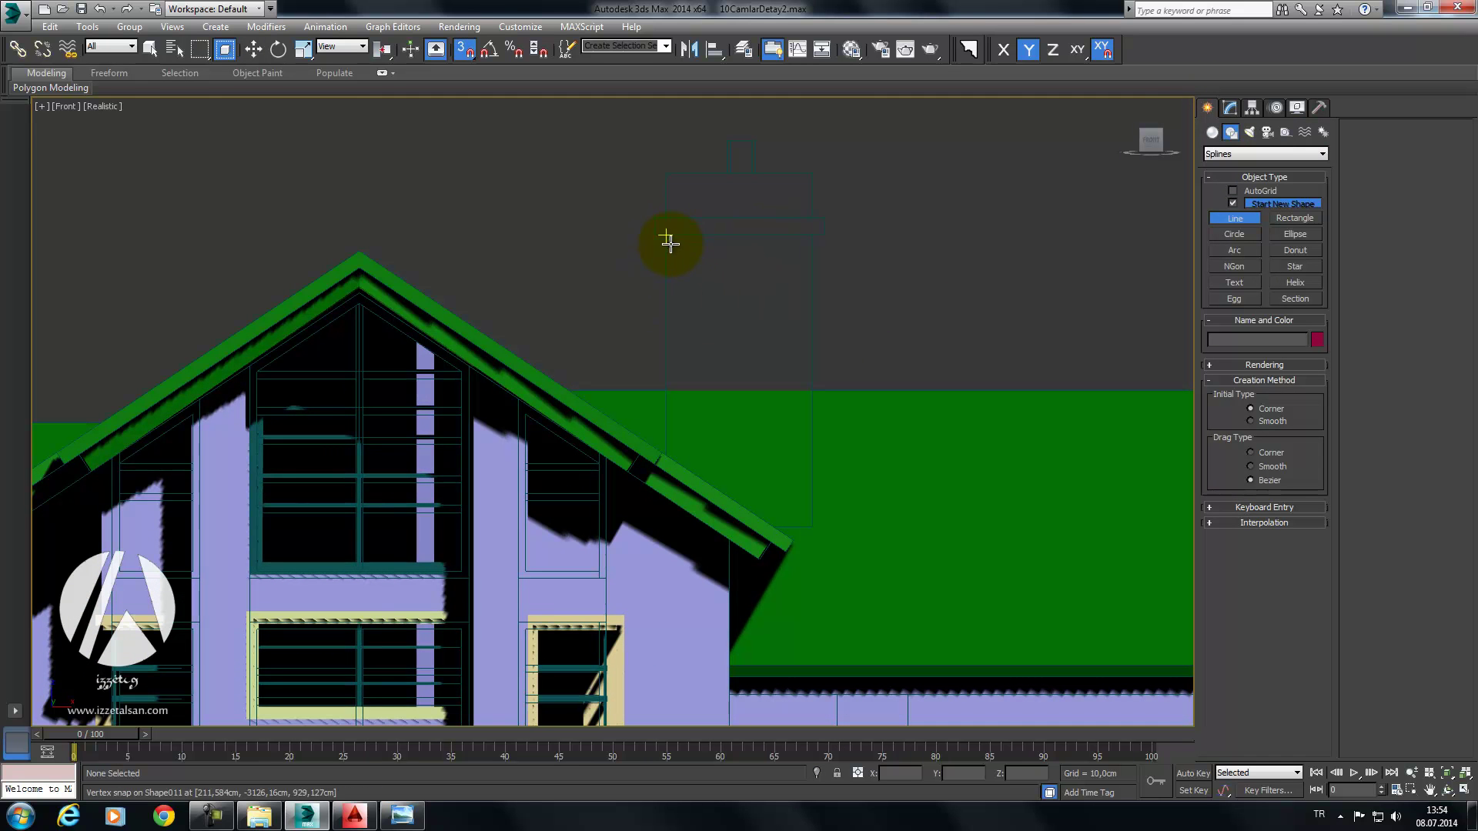
click(665, 240)
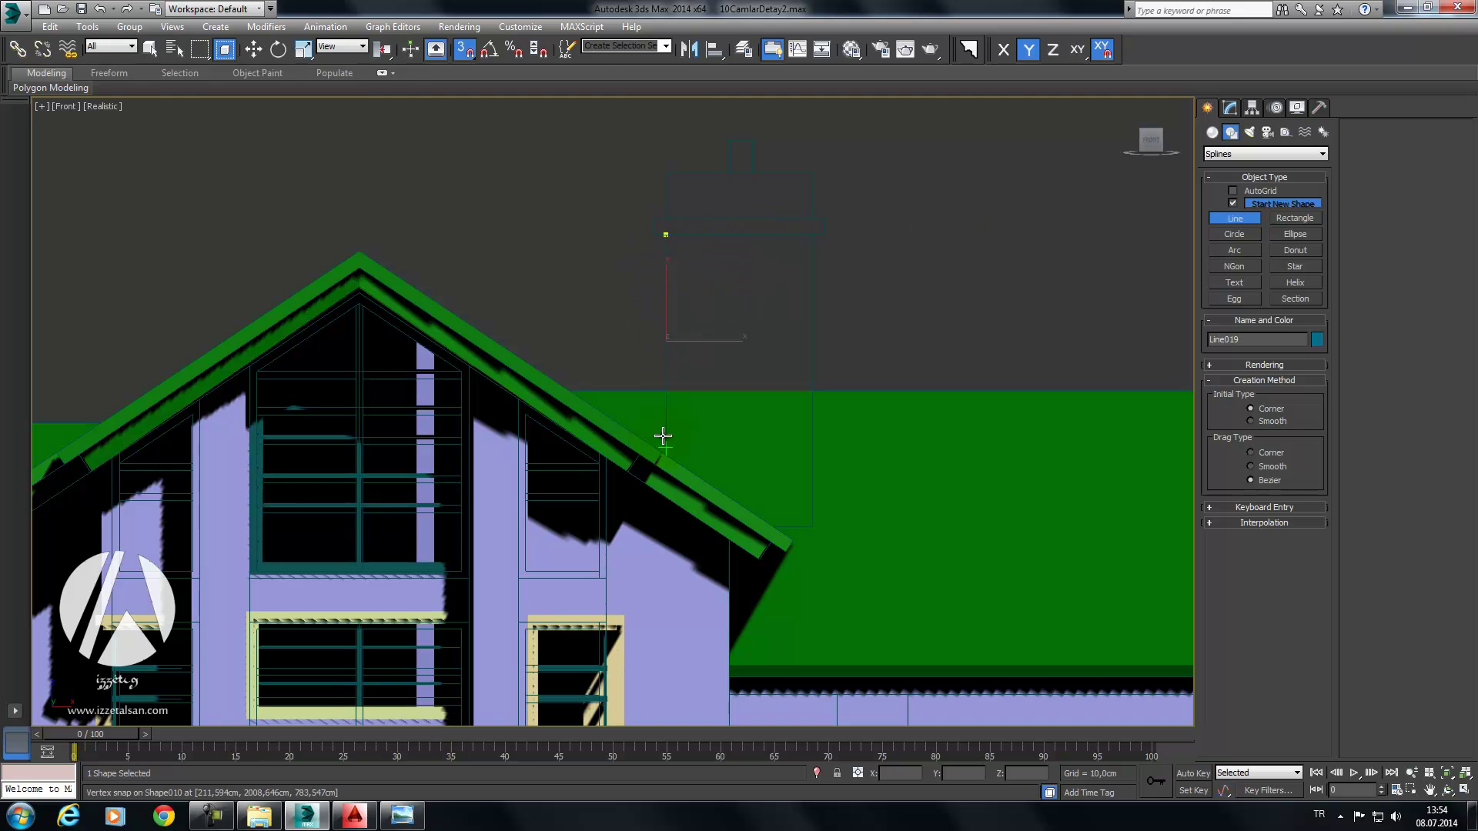
click(828, 225)
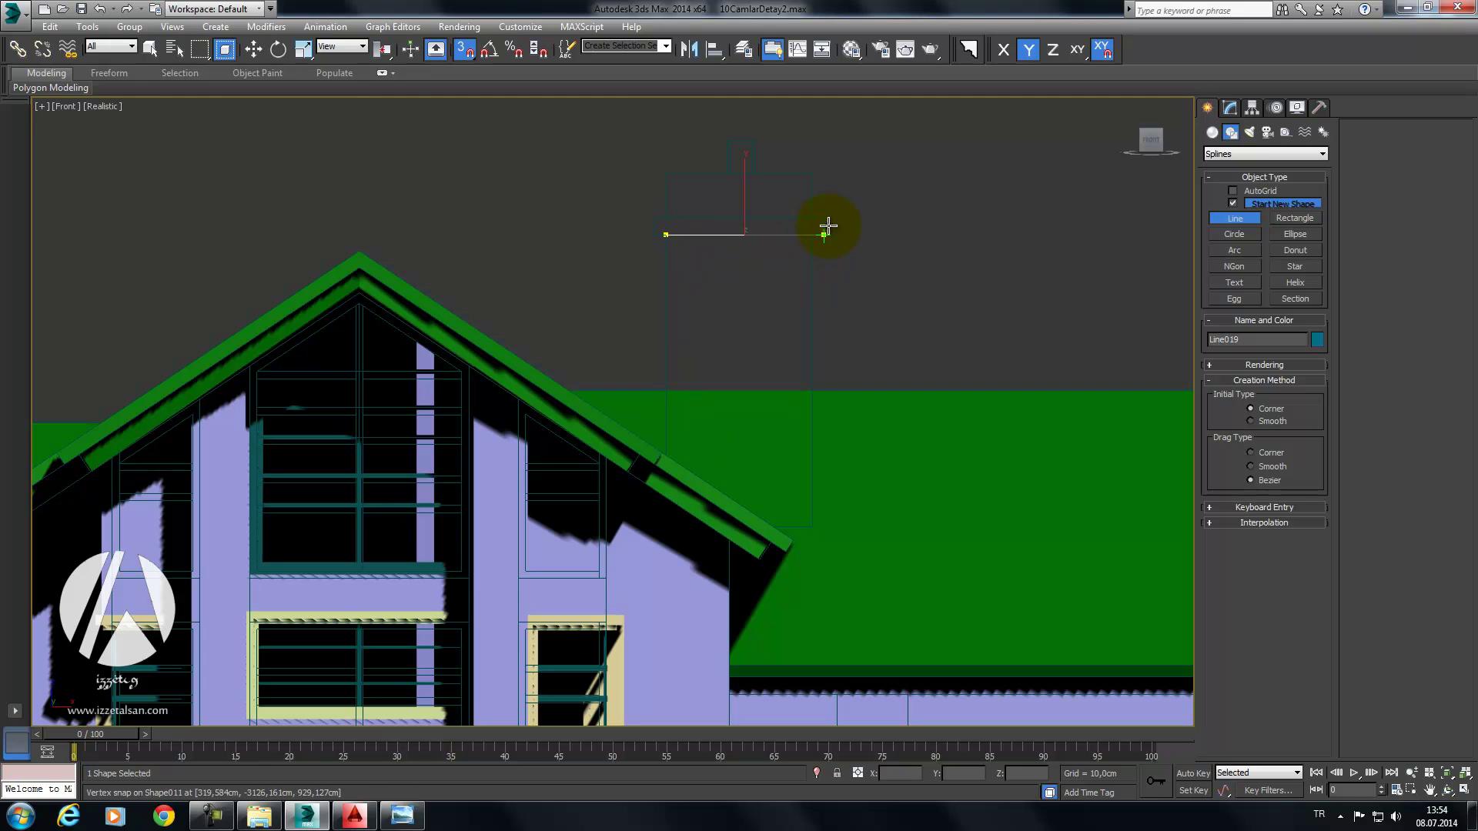
click(812, 527)
click(657, 530)
right_click(883, 235)
click(1020, 237)
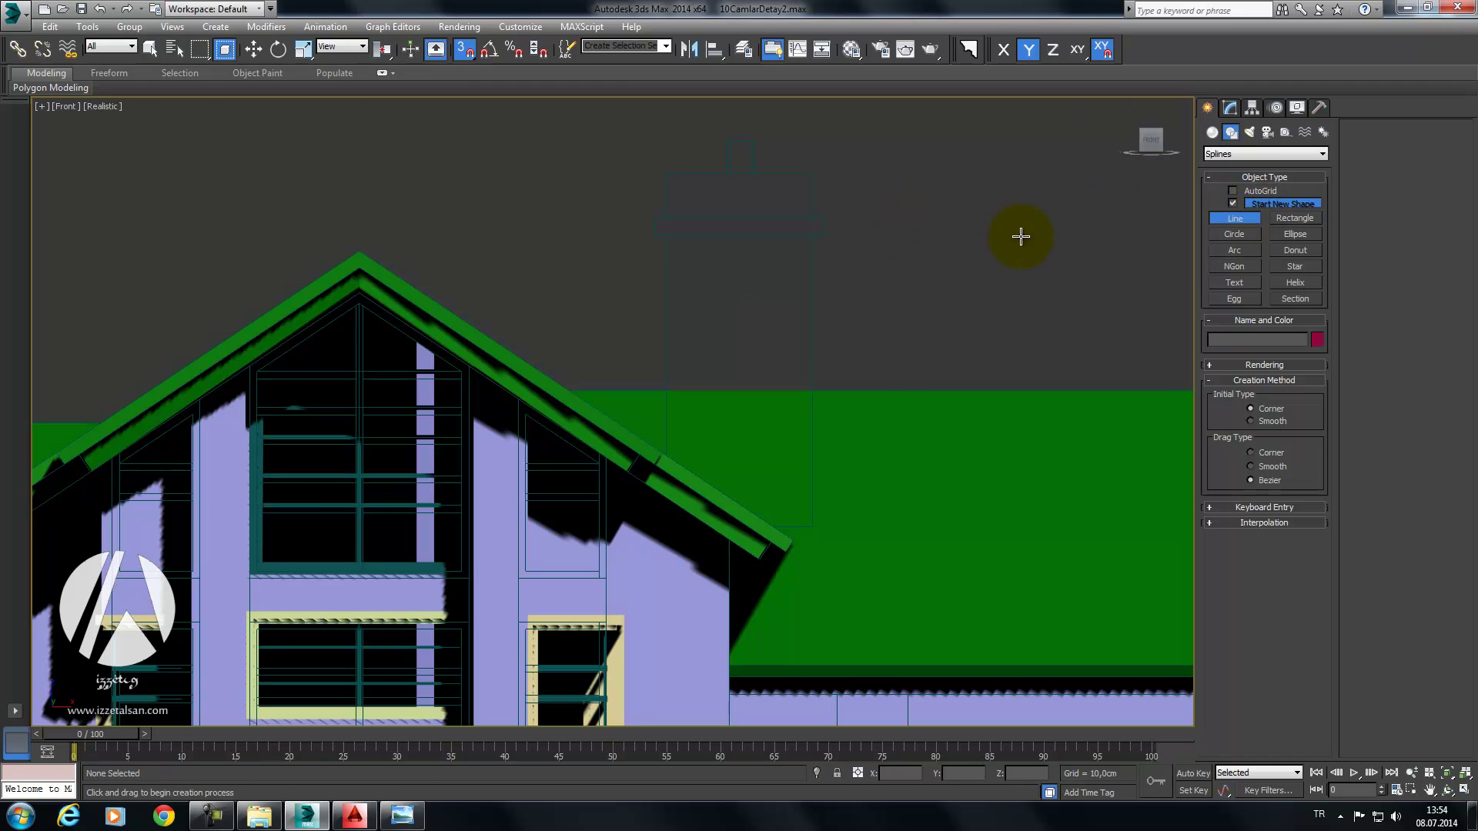
Step: Snap-draw a rectangle between the chimney corners and move it onto the roof
click(1282, 220)
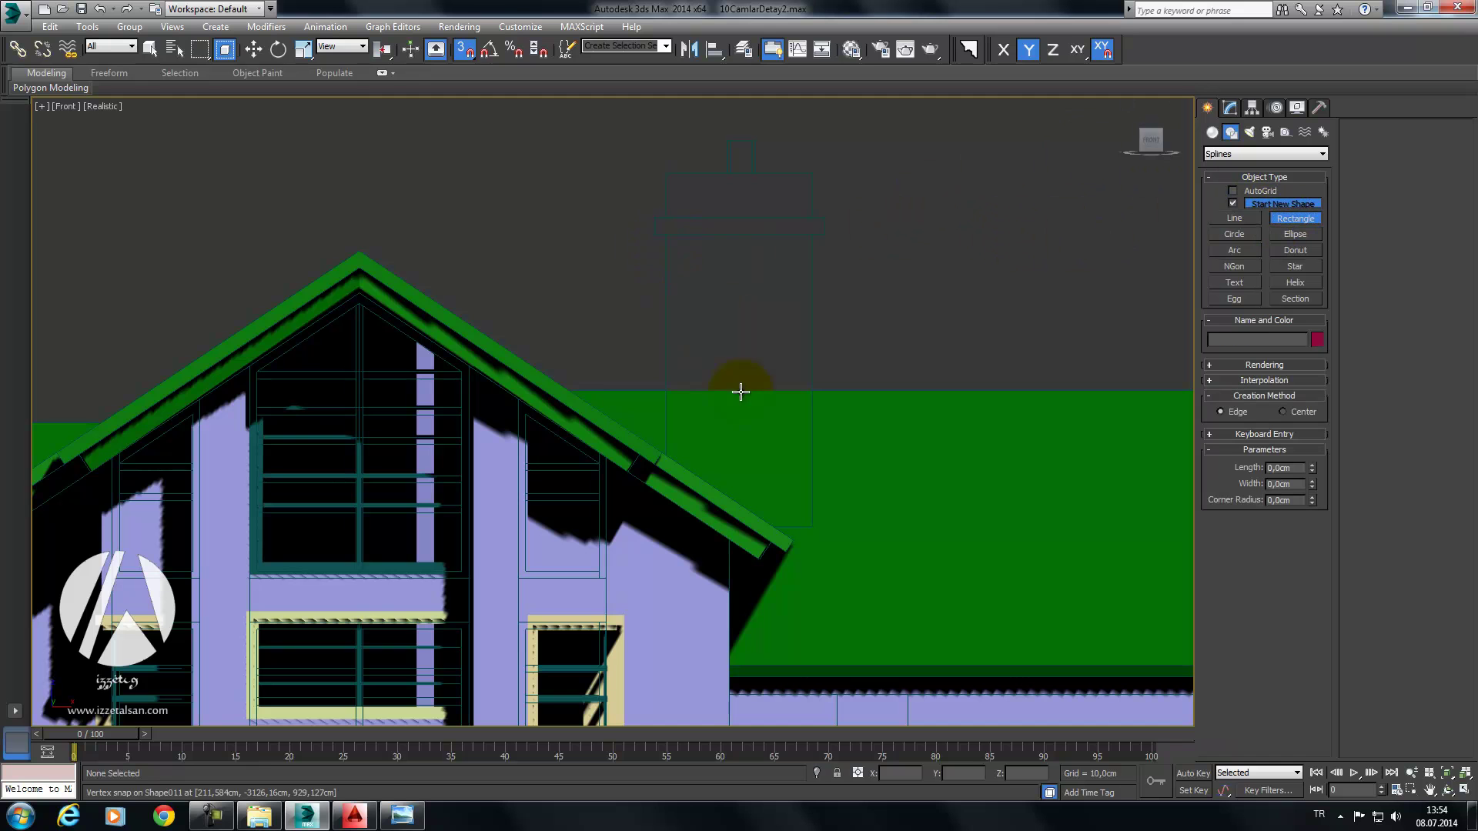
drag(669, 241, 813, 521)
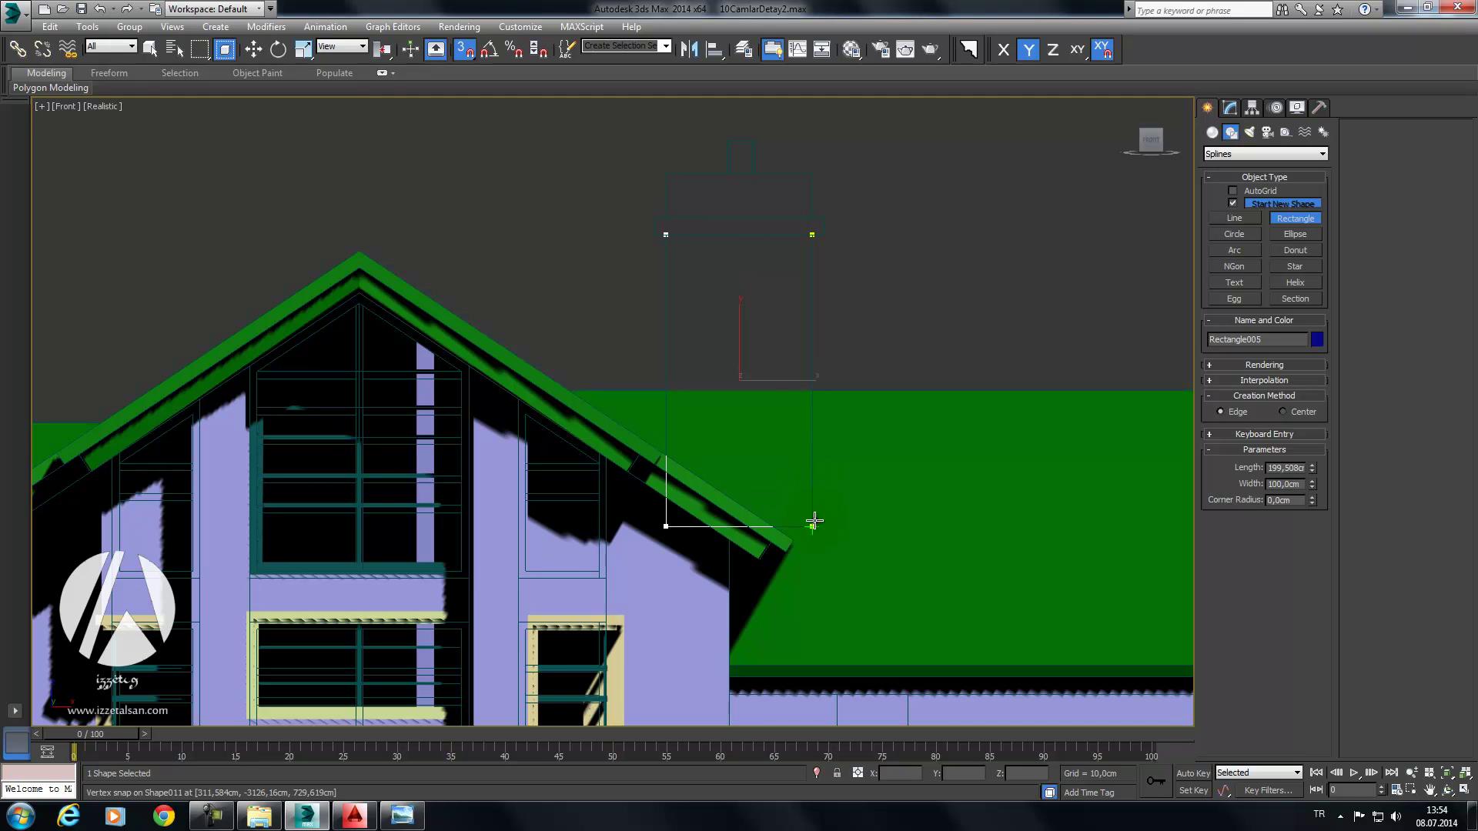
key(w)
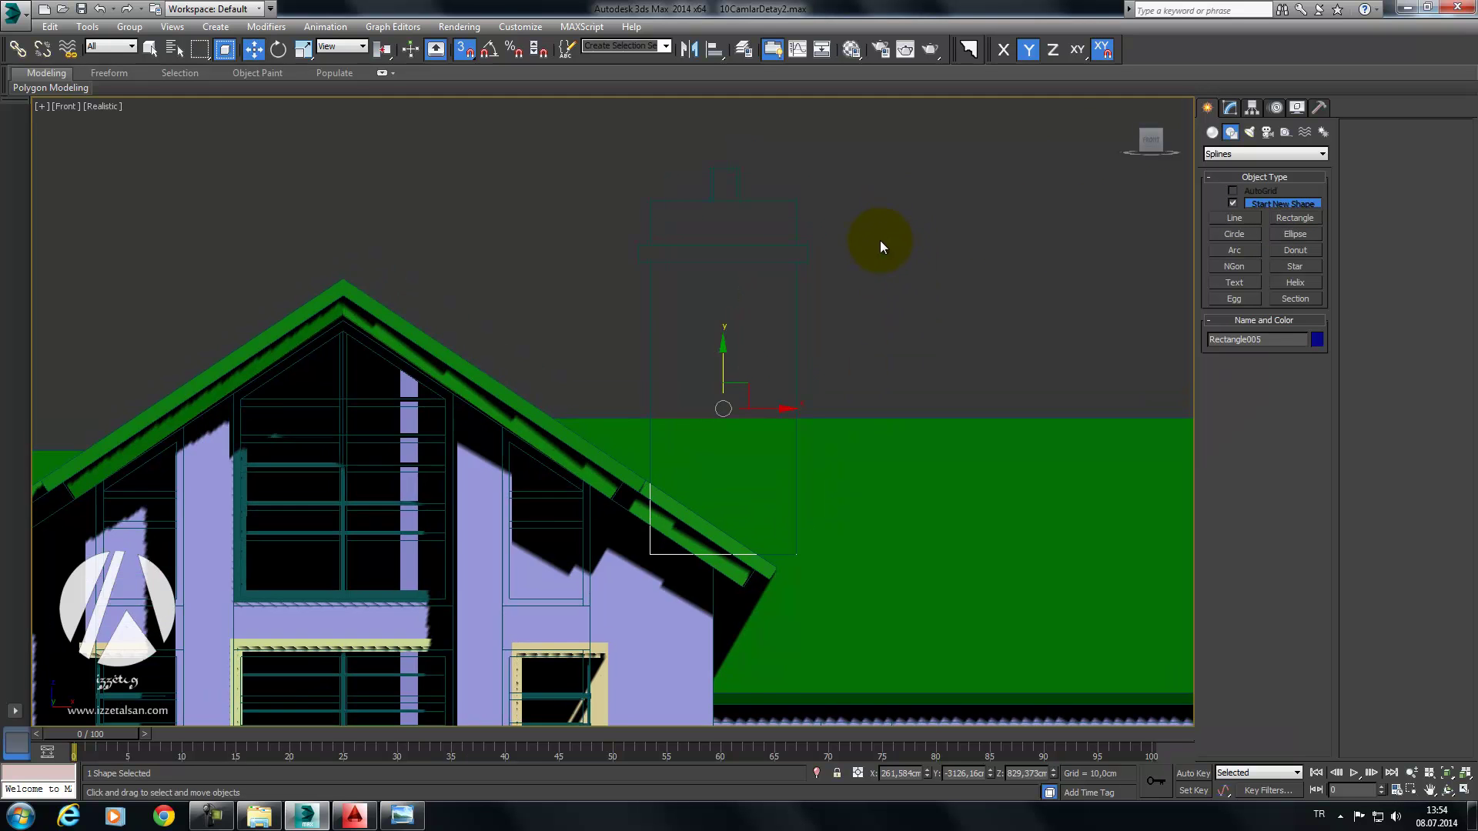
key(p)
alt+middle_drag(881, 248, 548, 392)
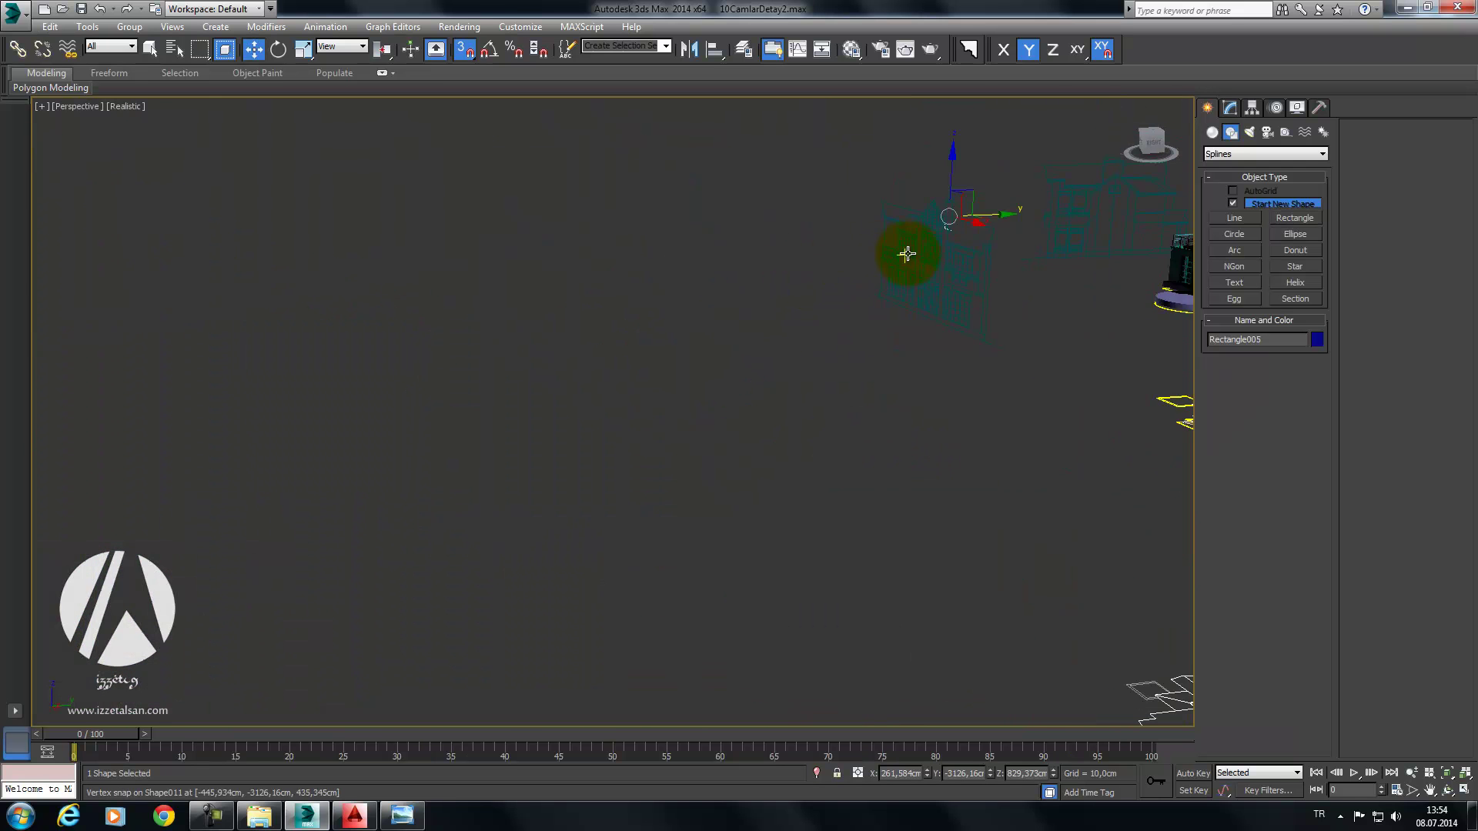
scroll(462, 454, down, 3)
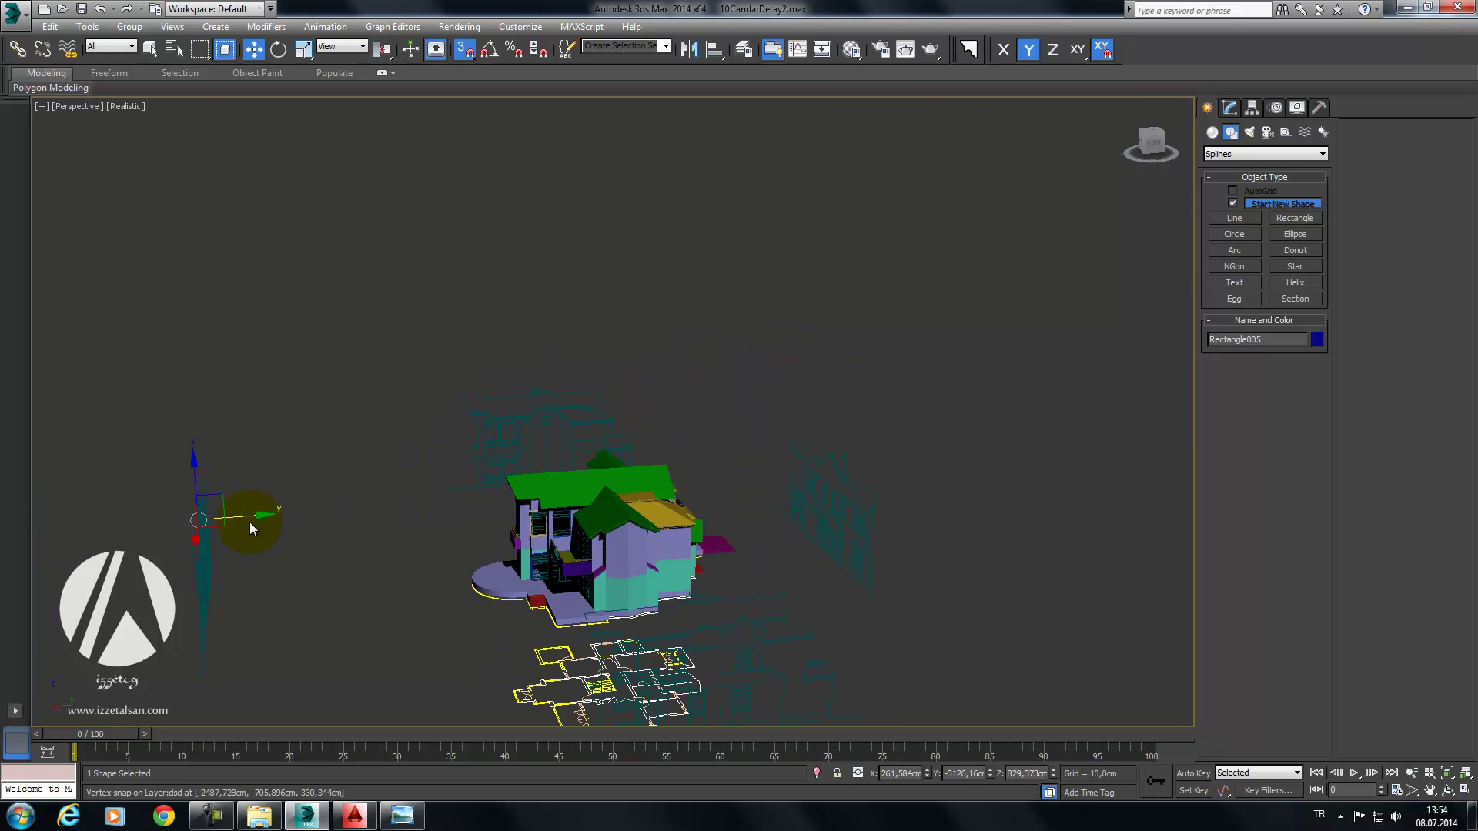
drag(251, 528, 561, 493)
key(ctrl+z)
drag(286, 516, 636, 495)
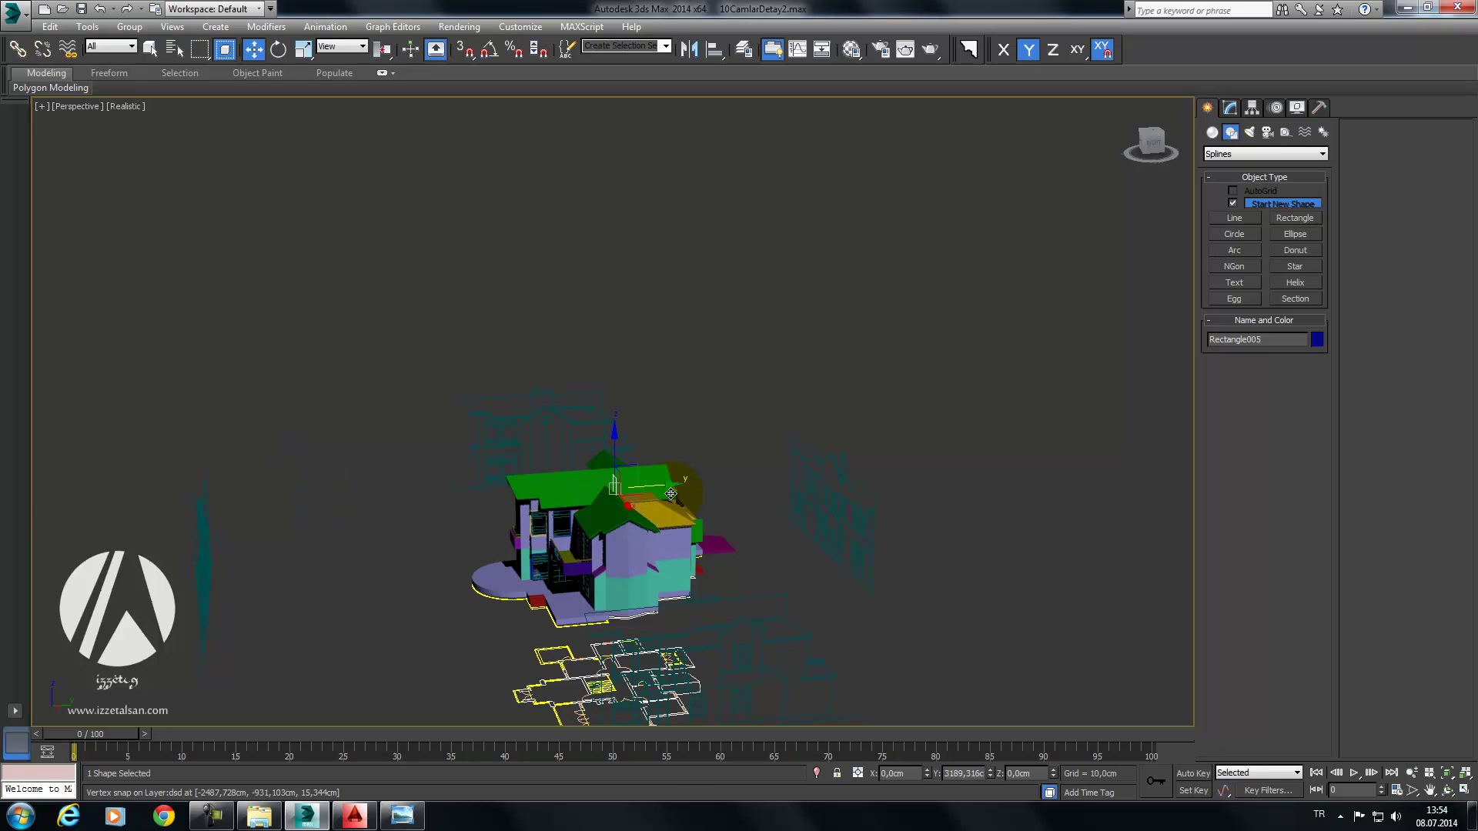
Step: In Left view, slide the rectangle left into the chimney position
key(l)
scroll(786, 351, up, 5)
scroll(793, 349, down, 5)
scroll(790, 368, up, 4)
scroll(790, 368, down, 3)
scroll(793, 401, up, 4)
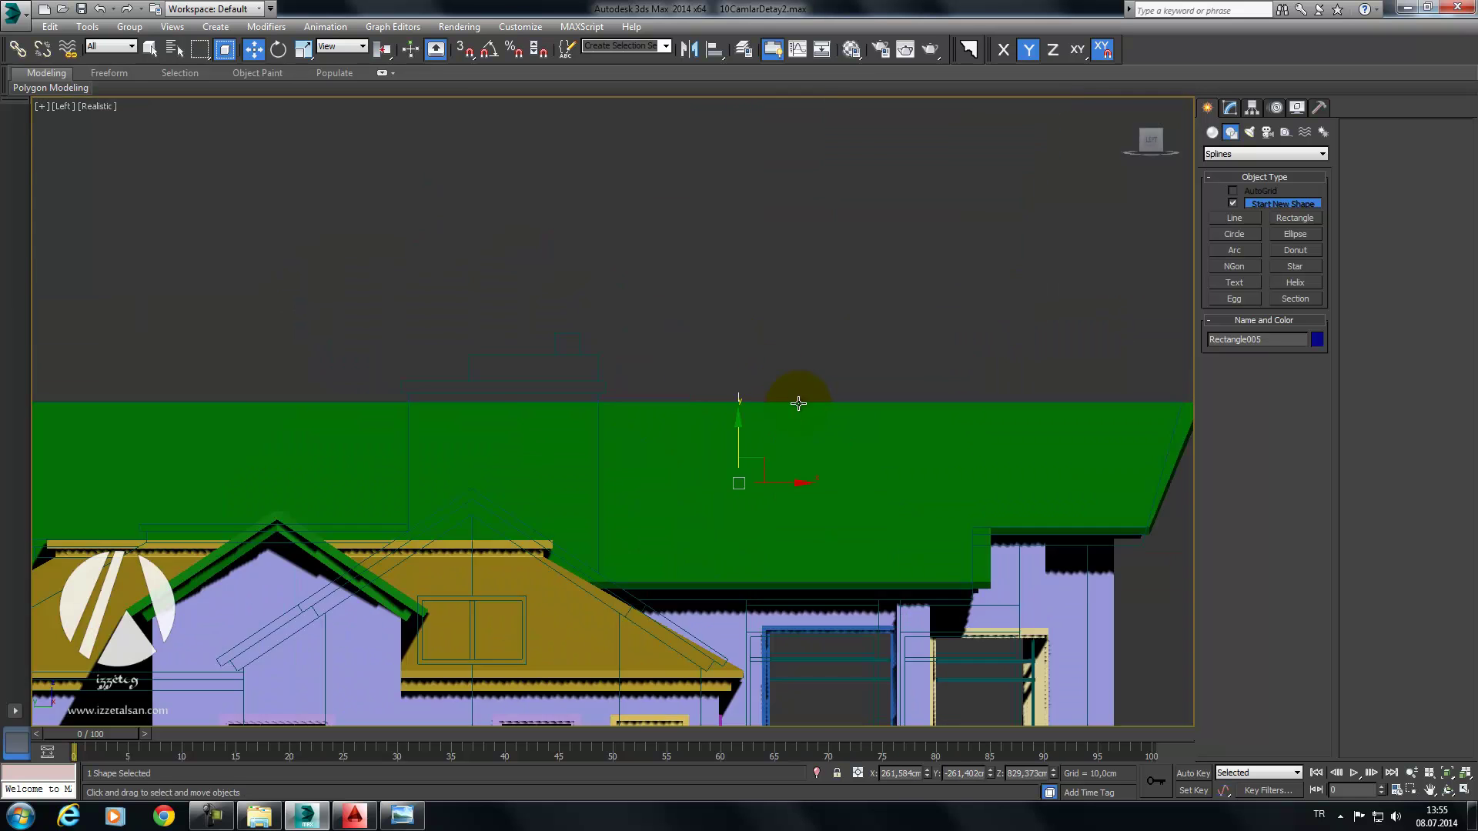
scroll(758, 504, up, 3)
drag(751, 516, 567, 526)
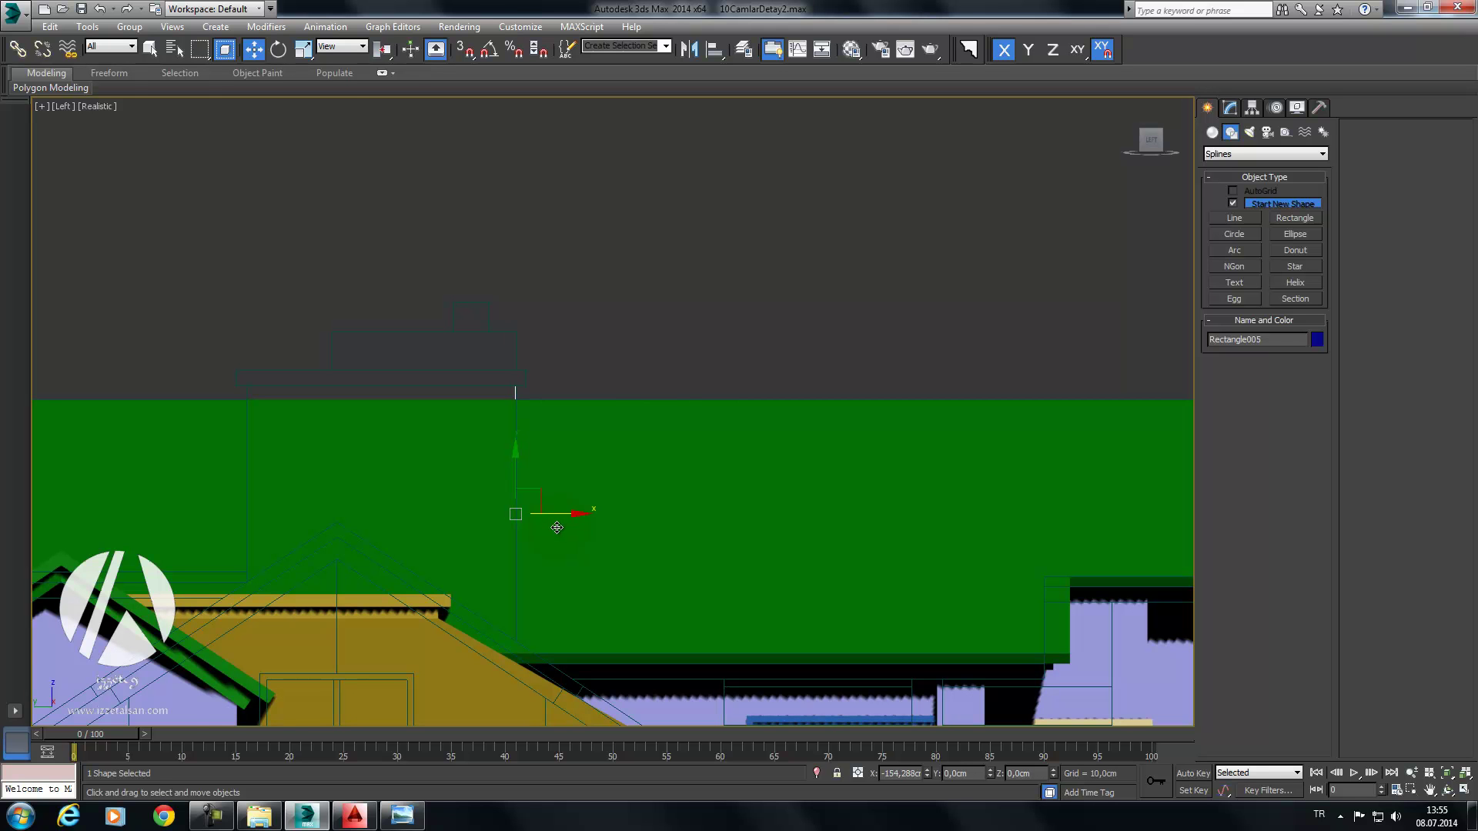
scroll(593, 455, down, 2)
scroll(670, 455, down, 2)
mouse_move(670, 455)
alt+middle_down()
mouse_move(488, 501)
mouse_move(400, 492)
alt+middle_up()
Step: Extrude Rectangle005 211,1 cm with 1 segment and shift the block along Y
click(1231, 108)
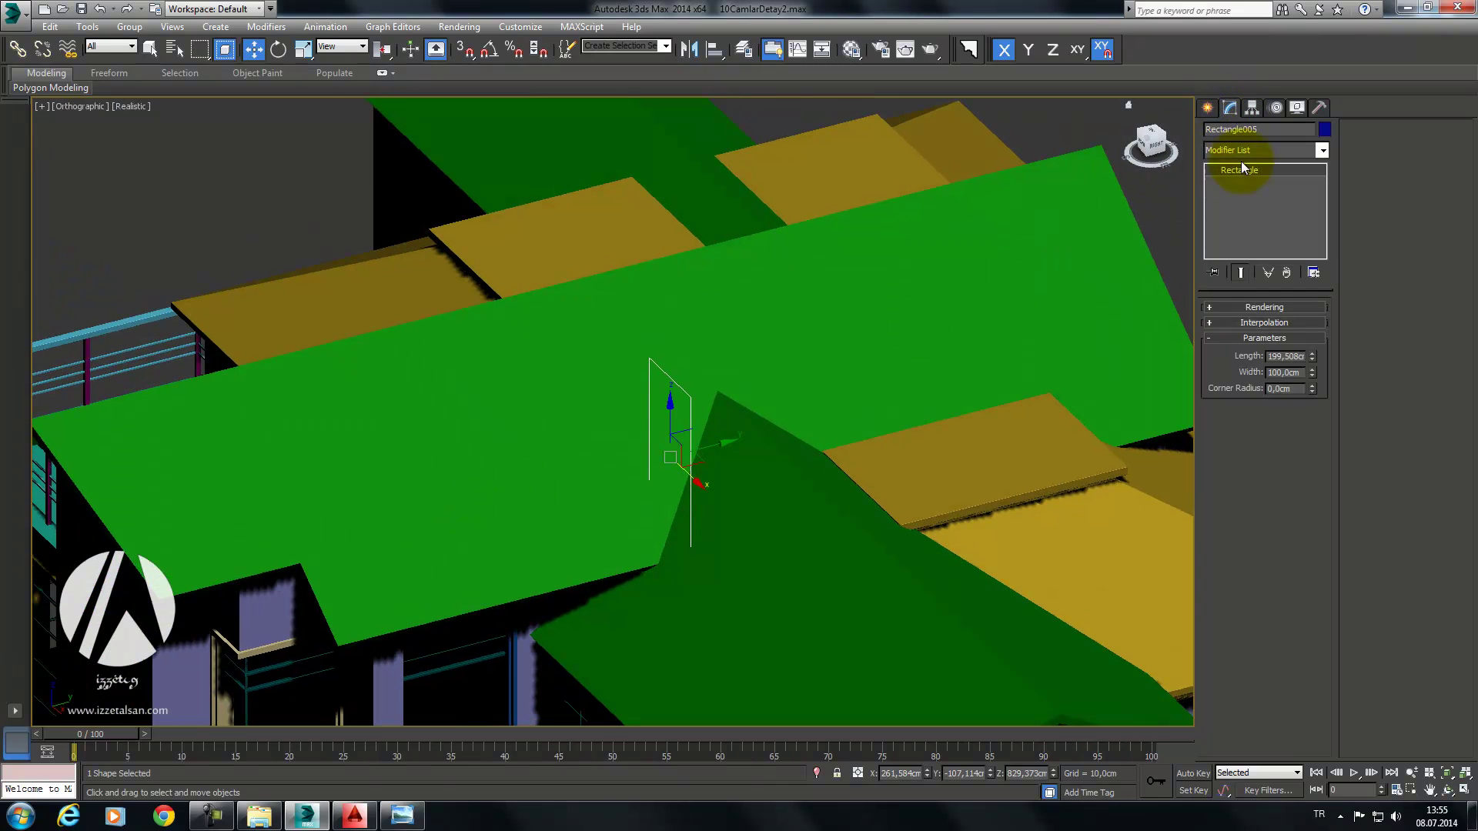
click(1263, 151)
click(1235, 232)
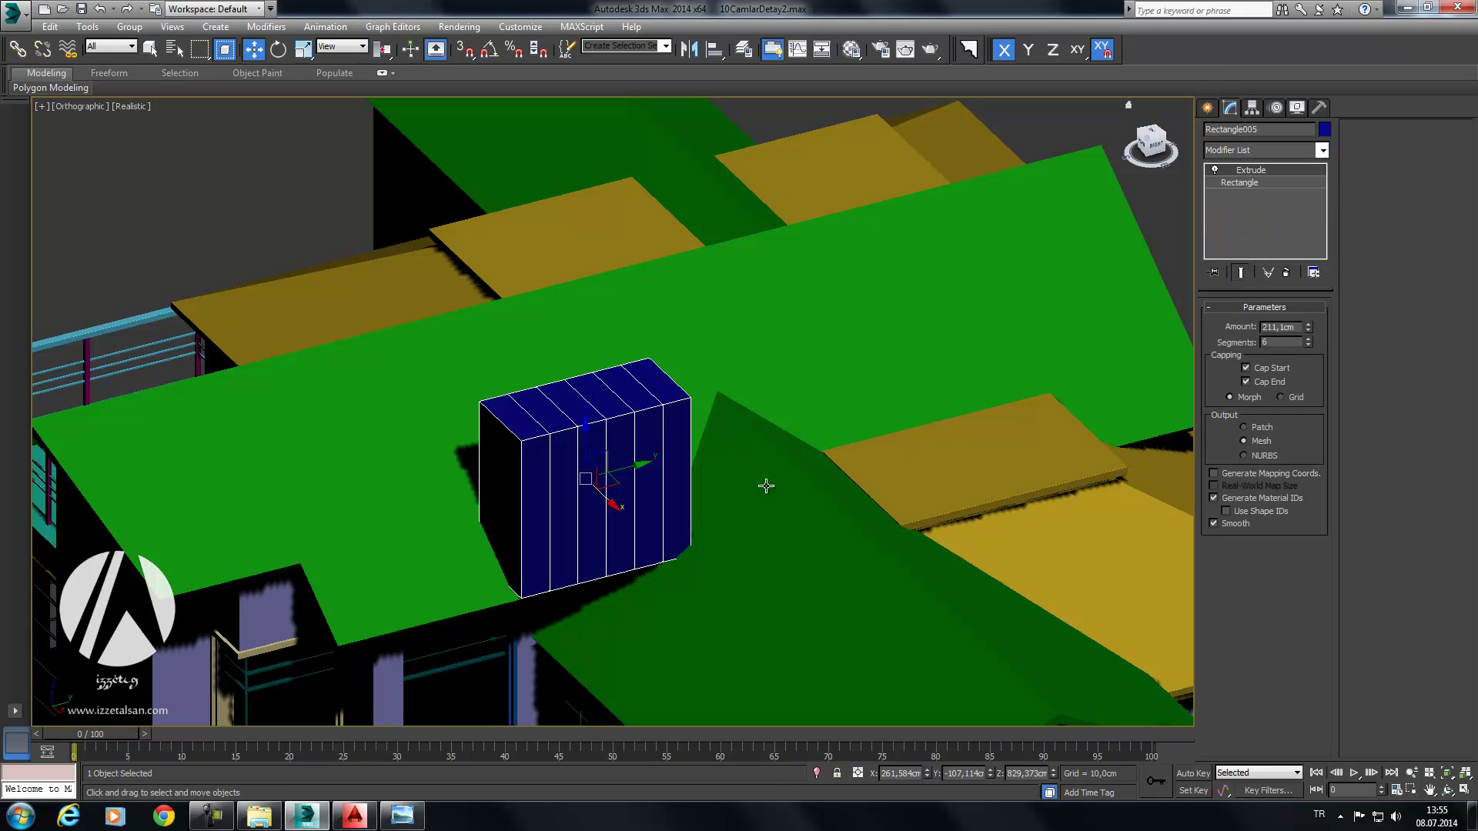
right_click(1308, 343)
mouse_move(634, 470)
mouse_down()
mouse_move(759, 447)
mouse_move(768, 431)
mouse_up()
mouse_move(768, 431)
alt+middle_down()
mouse_move(851, 392)
mouse_move(709, 403)
mouse_move(770, 436)
mouse_move(773, 419)
alt+middle_up()
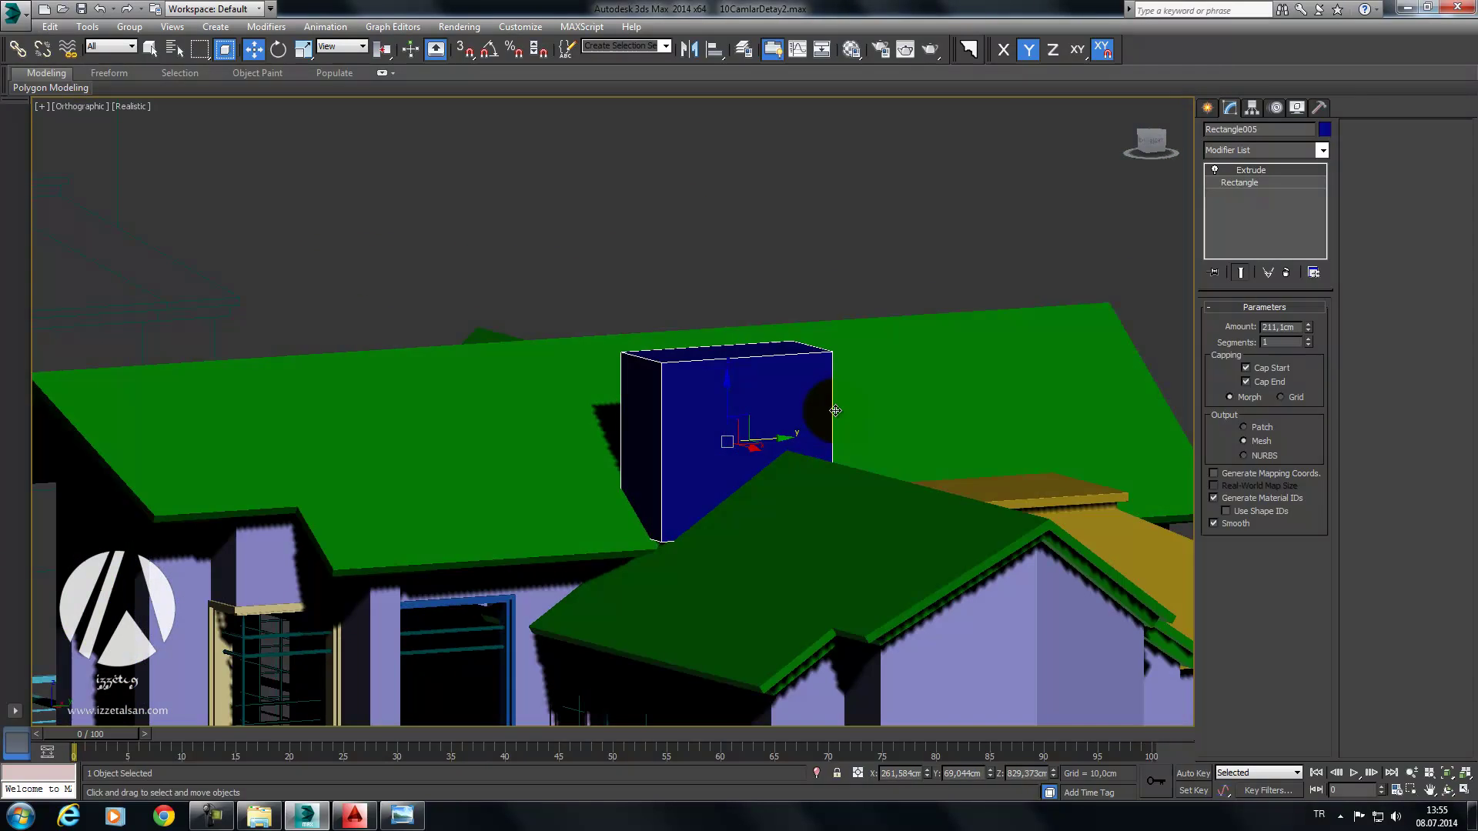
right_click(743, 392)
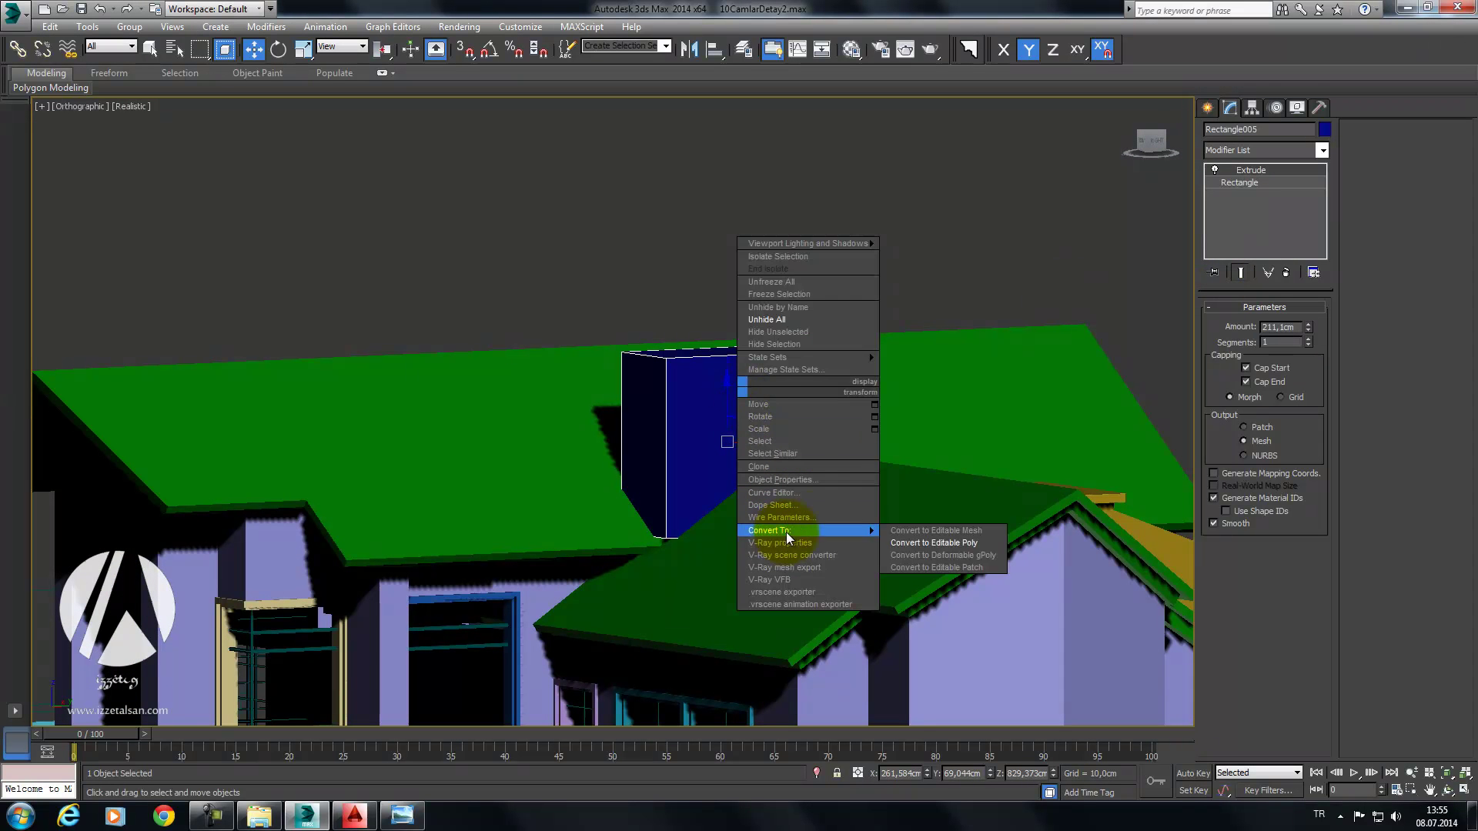
Step: Convert the chimney block to an Editable Poly and view it from the Left
click(936, 543)
alt+middle_drag(682, 377, 806, 377)
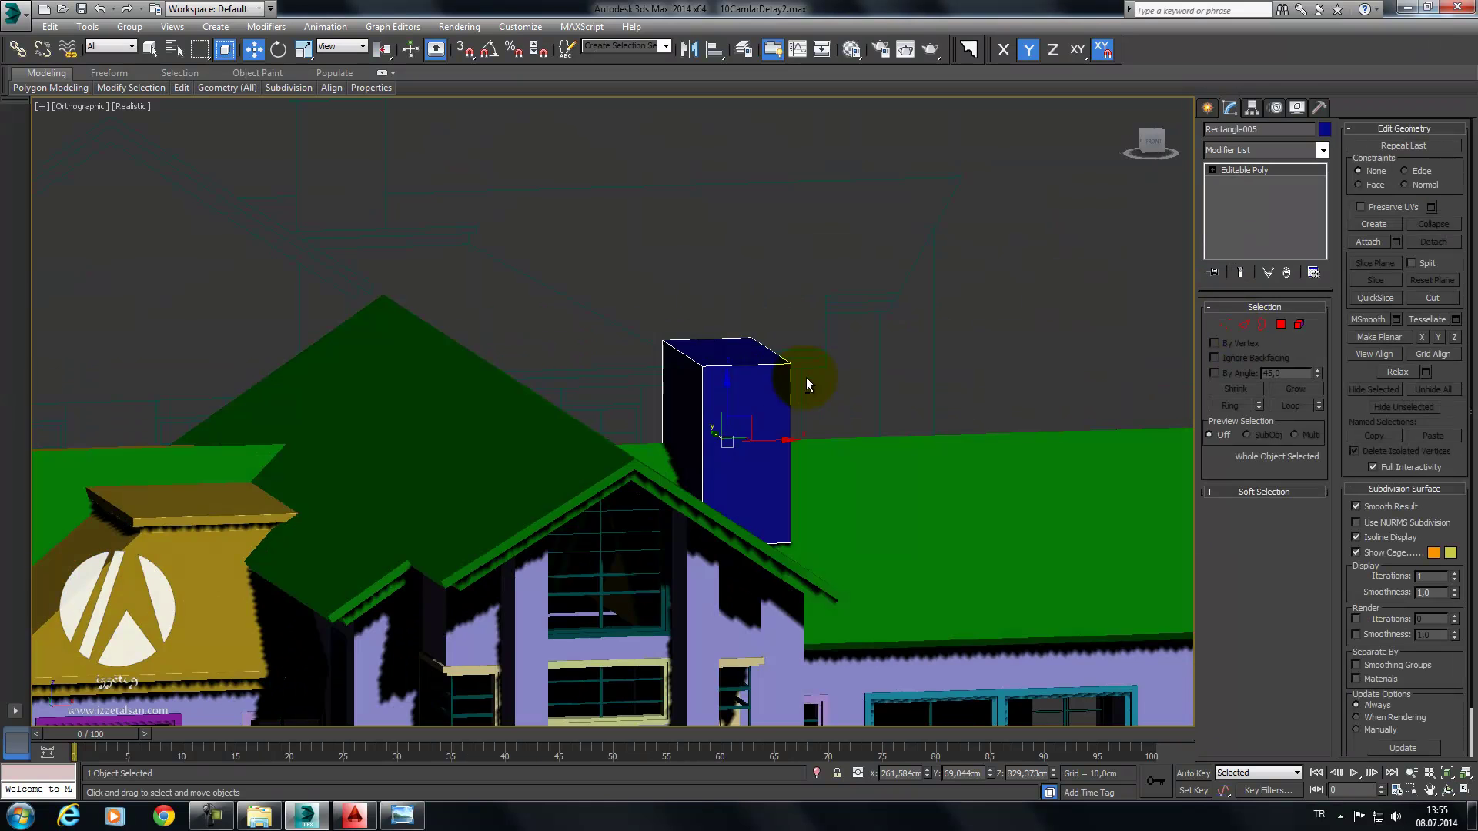
key(l)
scroll(782, 346, down, 3)
scroll(775, 303, down, 3)
scroll(736, 488, down, 3)
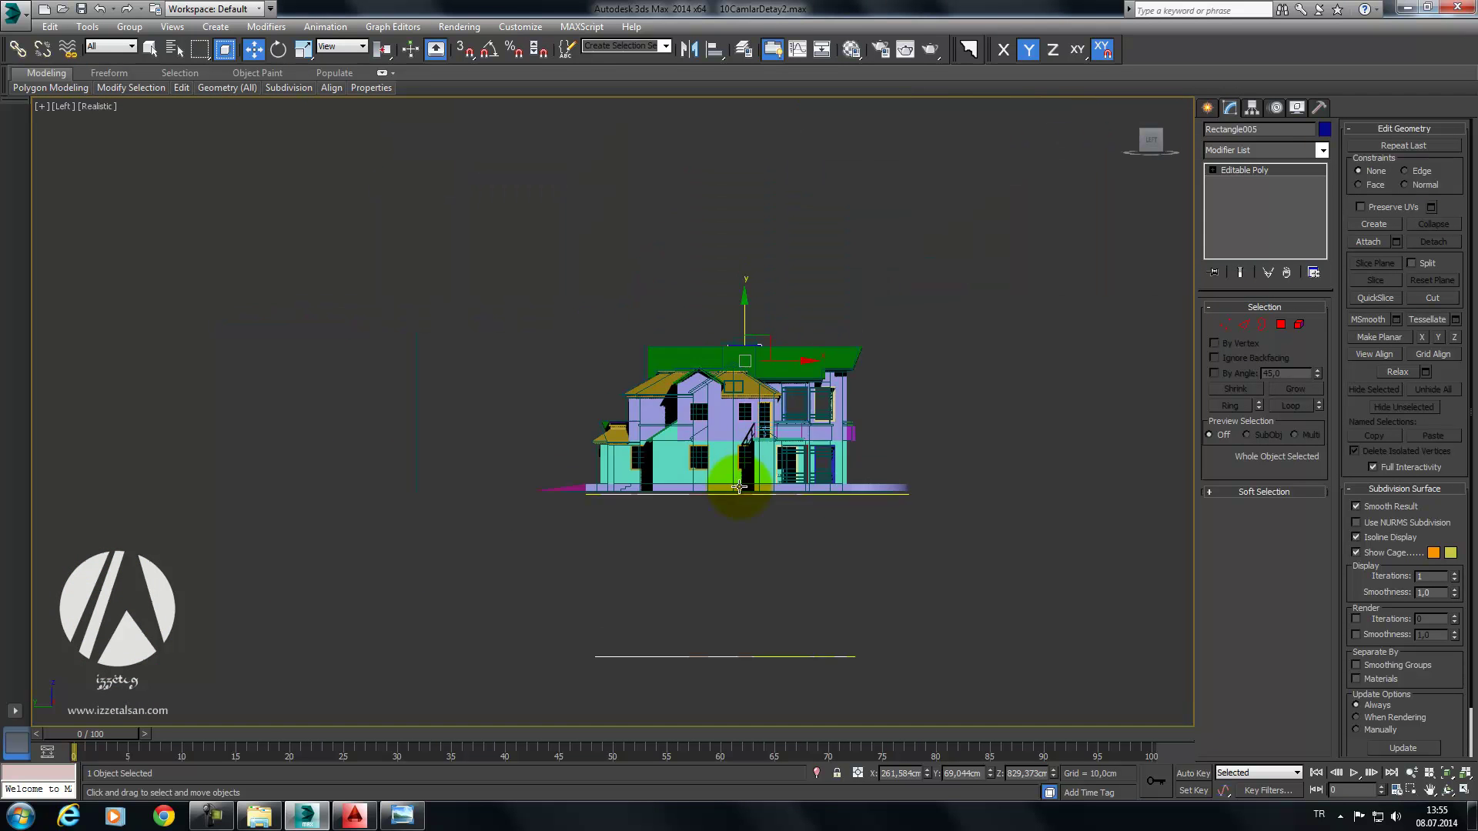
scroll(747, 422, up, 2)
scroll(747, 423, up, 3)
Step: In wireframe, undo a trial move of the block and start selecting its edges
key(F3)
middle_drag(791, 380, 784, 401)
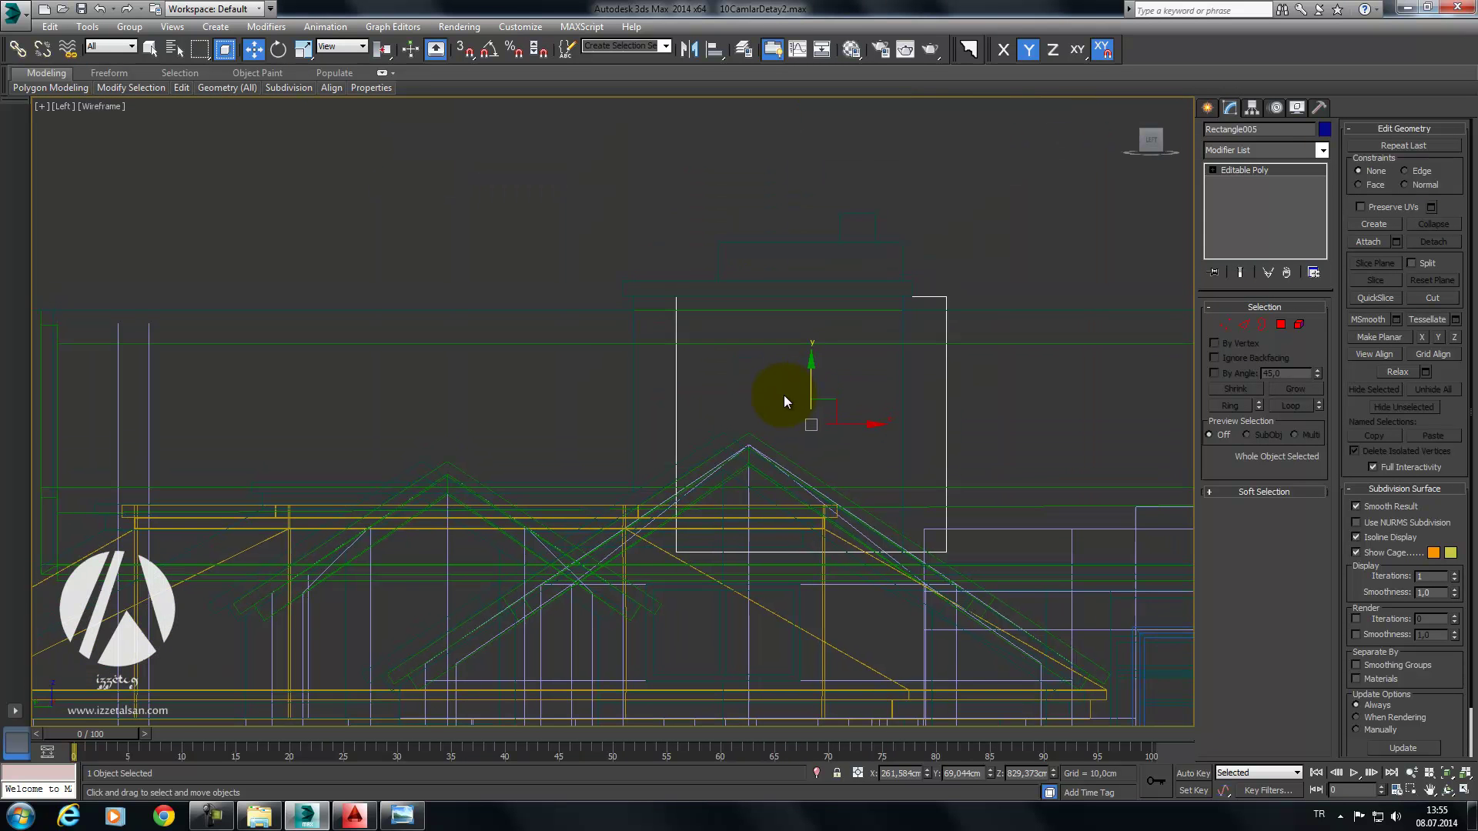
drag(845, 424, 807, 425)
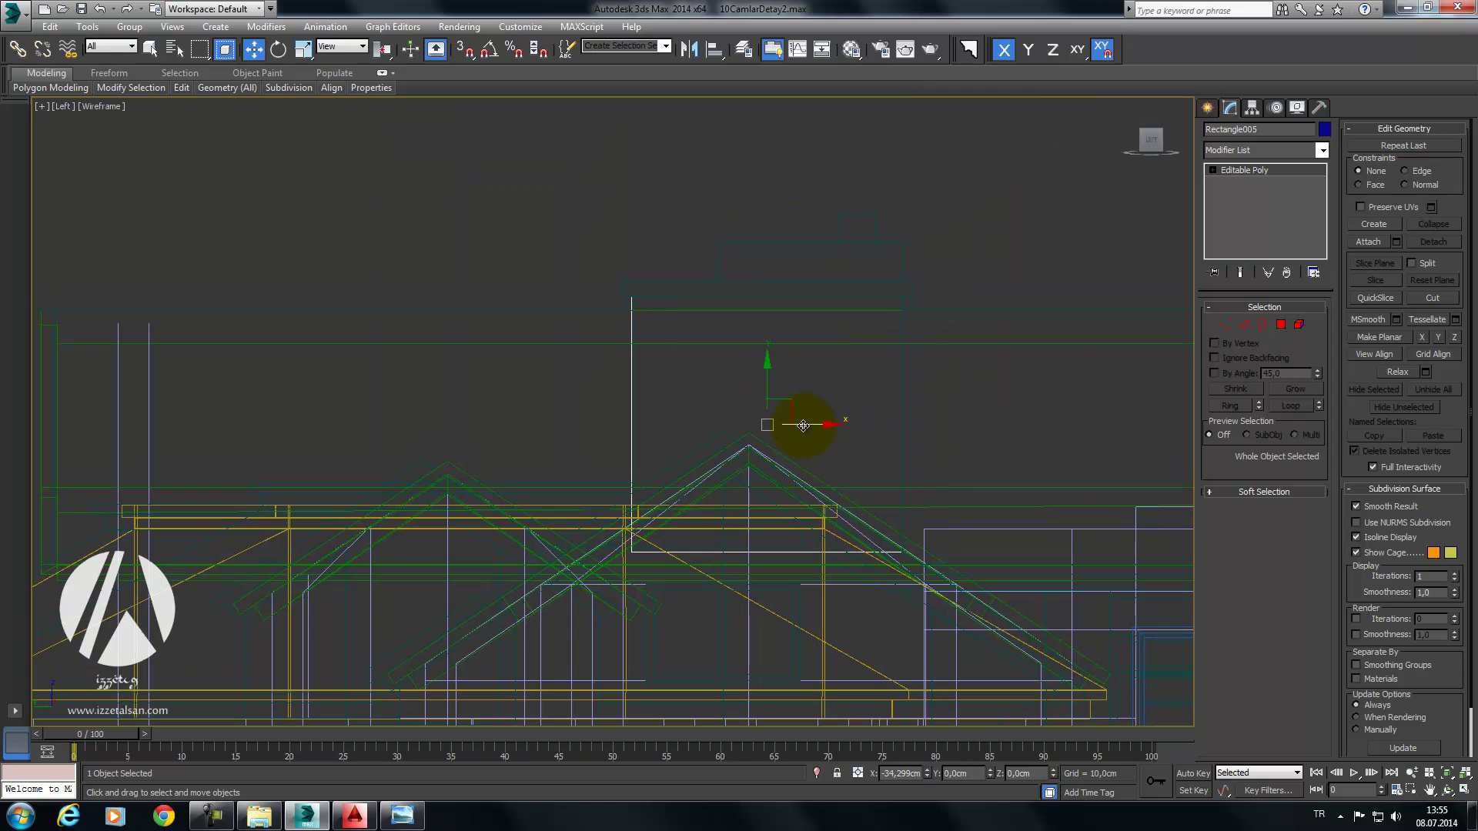
key(ctrl+z)
middle_drag(931, 351, 921, 360)
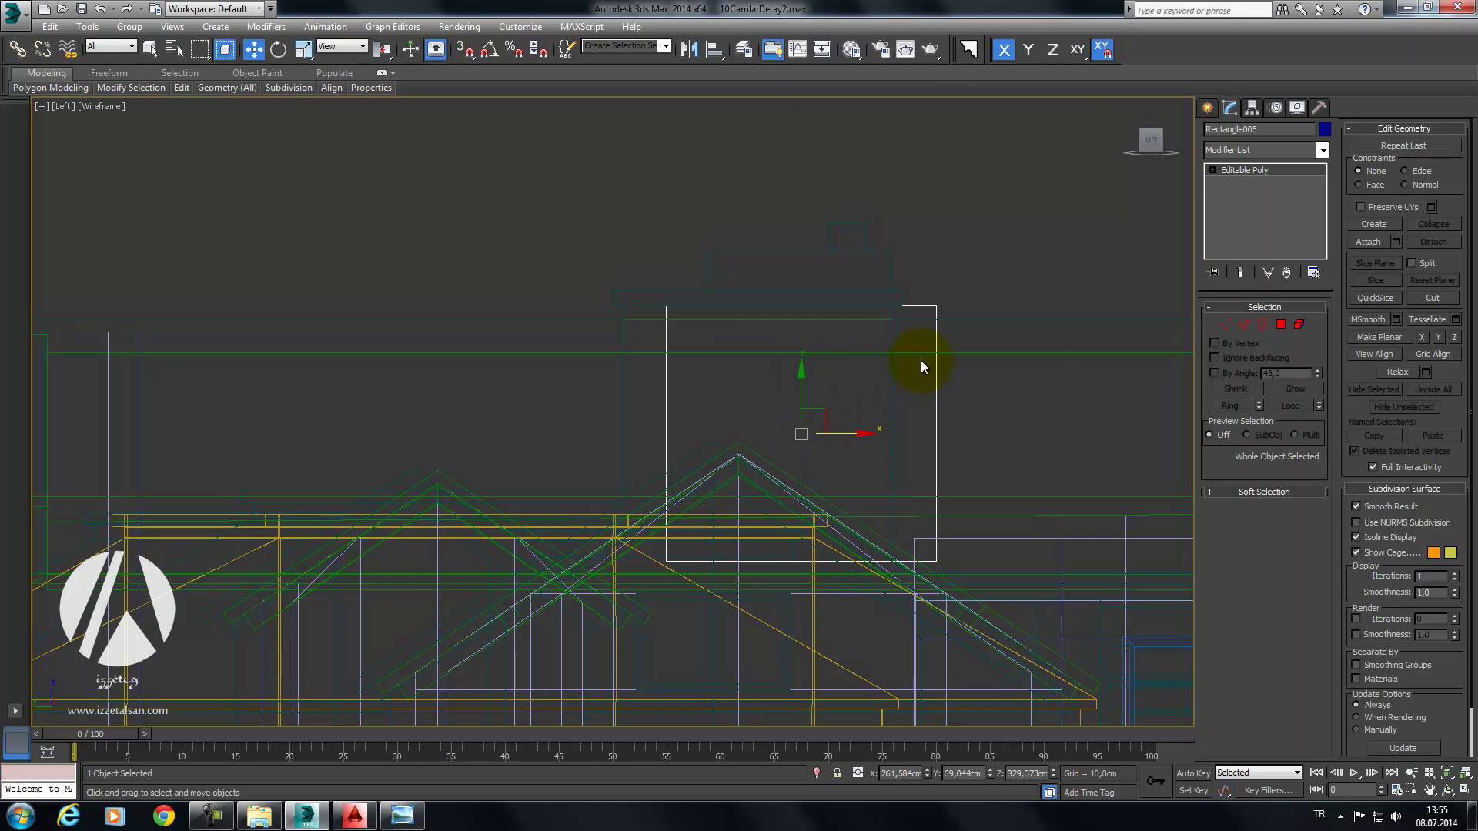
click(1239, 322)
drag(1047, 348, 823, 368)
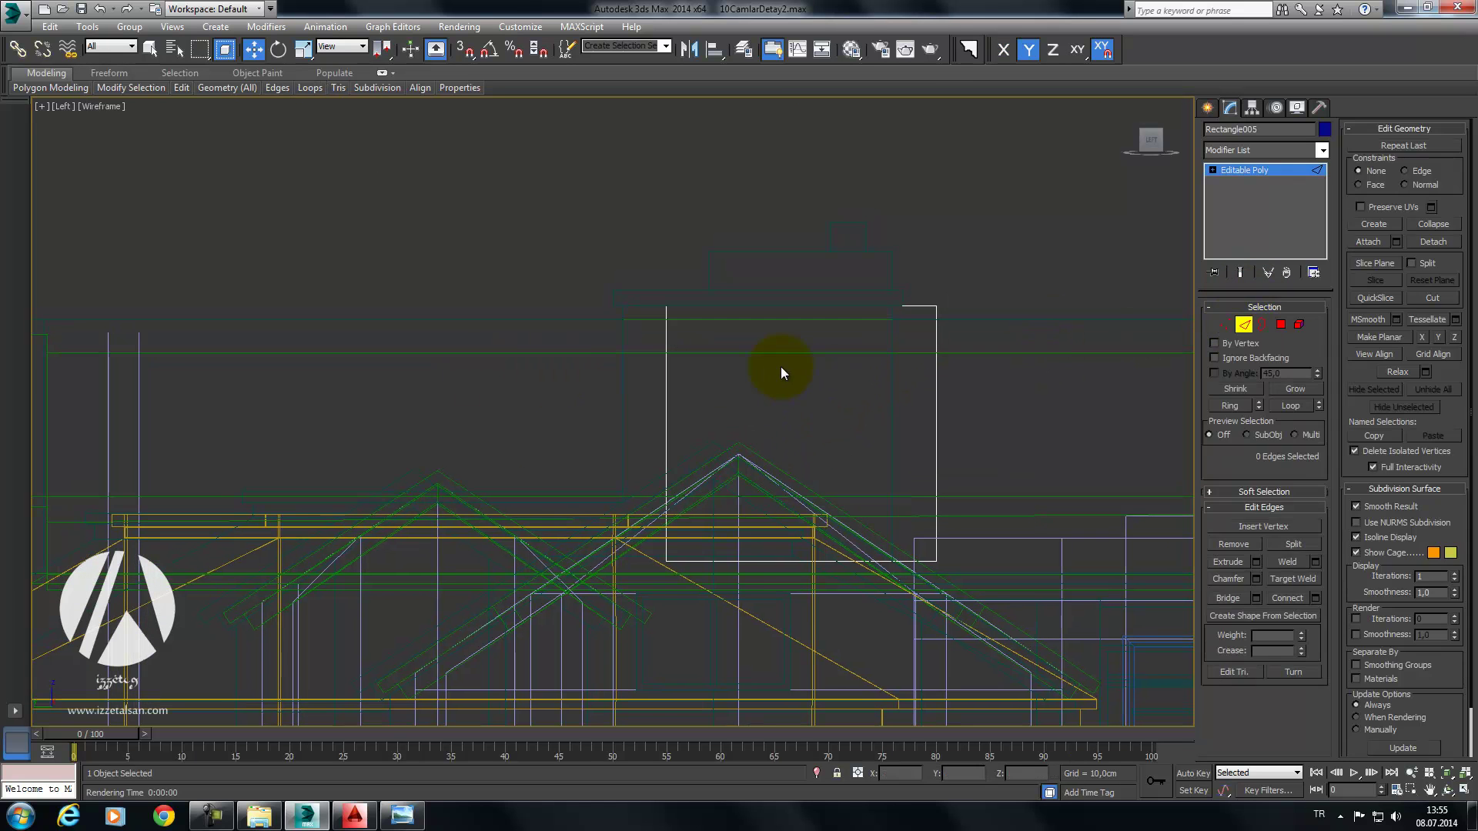
Step: Crossing-select the four side edges and Connect them with a horizontal edge
click(224, 50)
drag(510, 382, 509, 384)
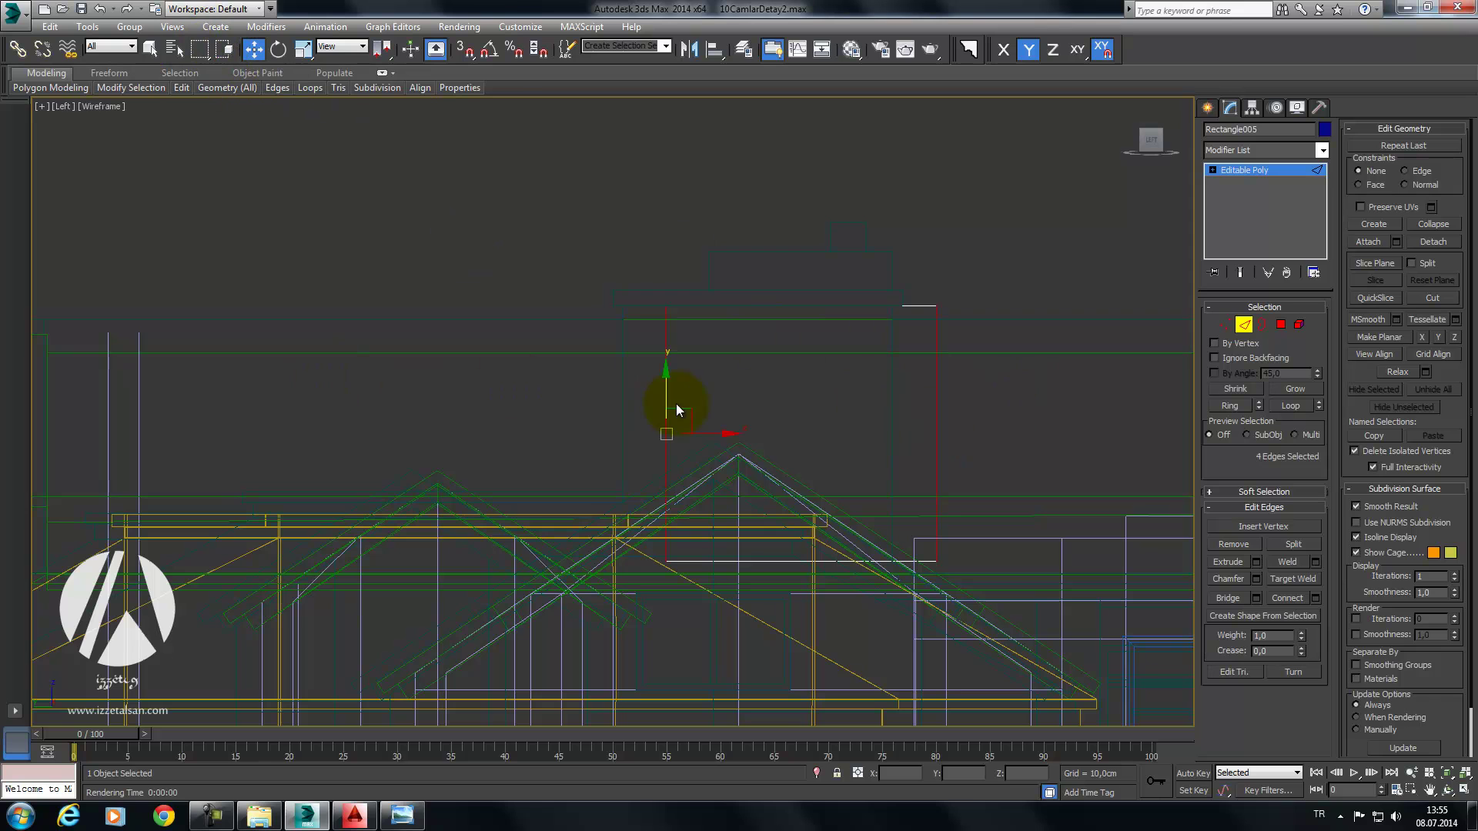
click(1316, 599)
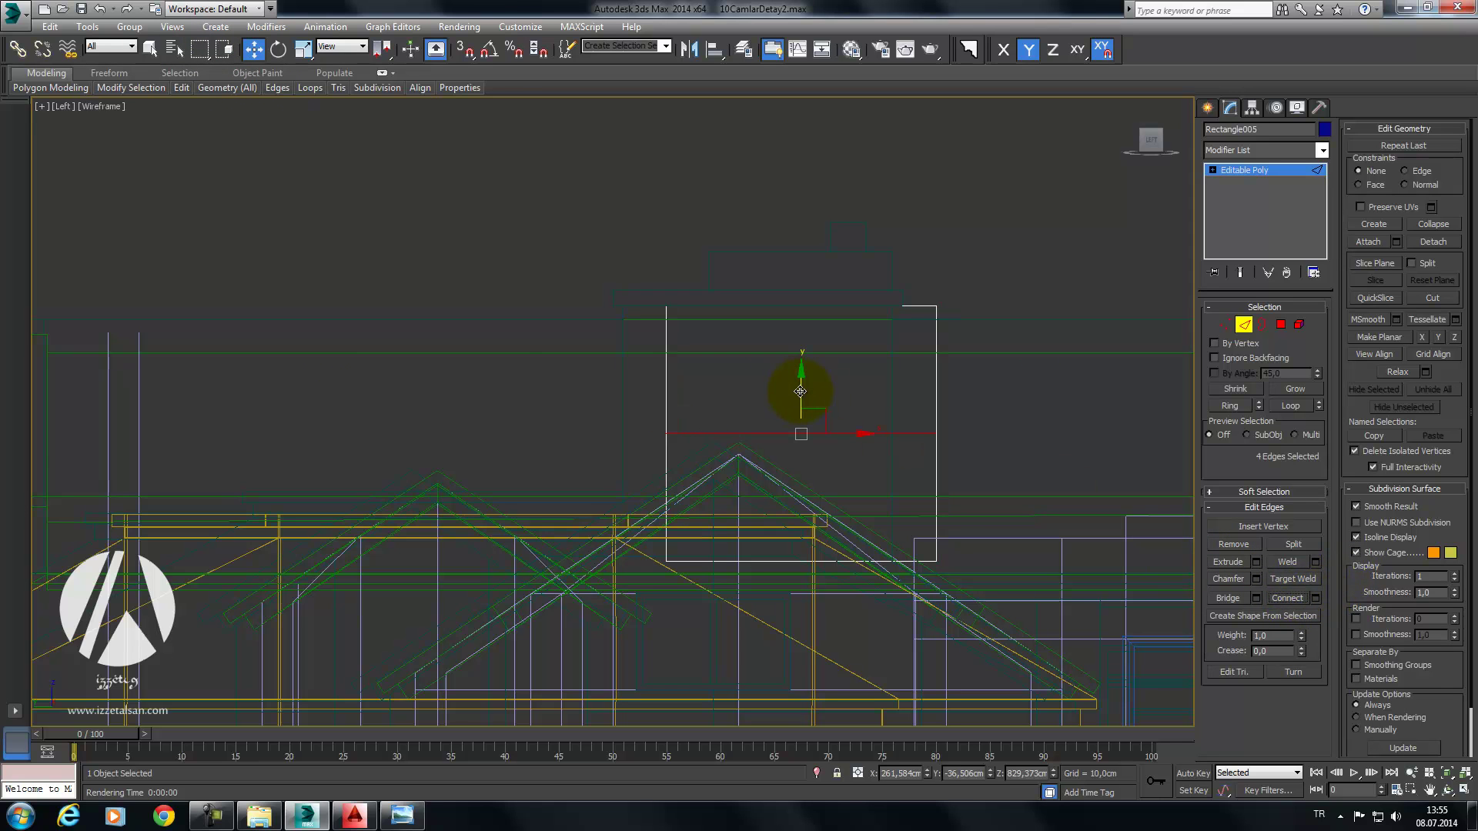
key(s)
drag(800, 433, 667, 323)
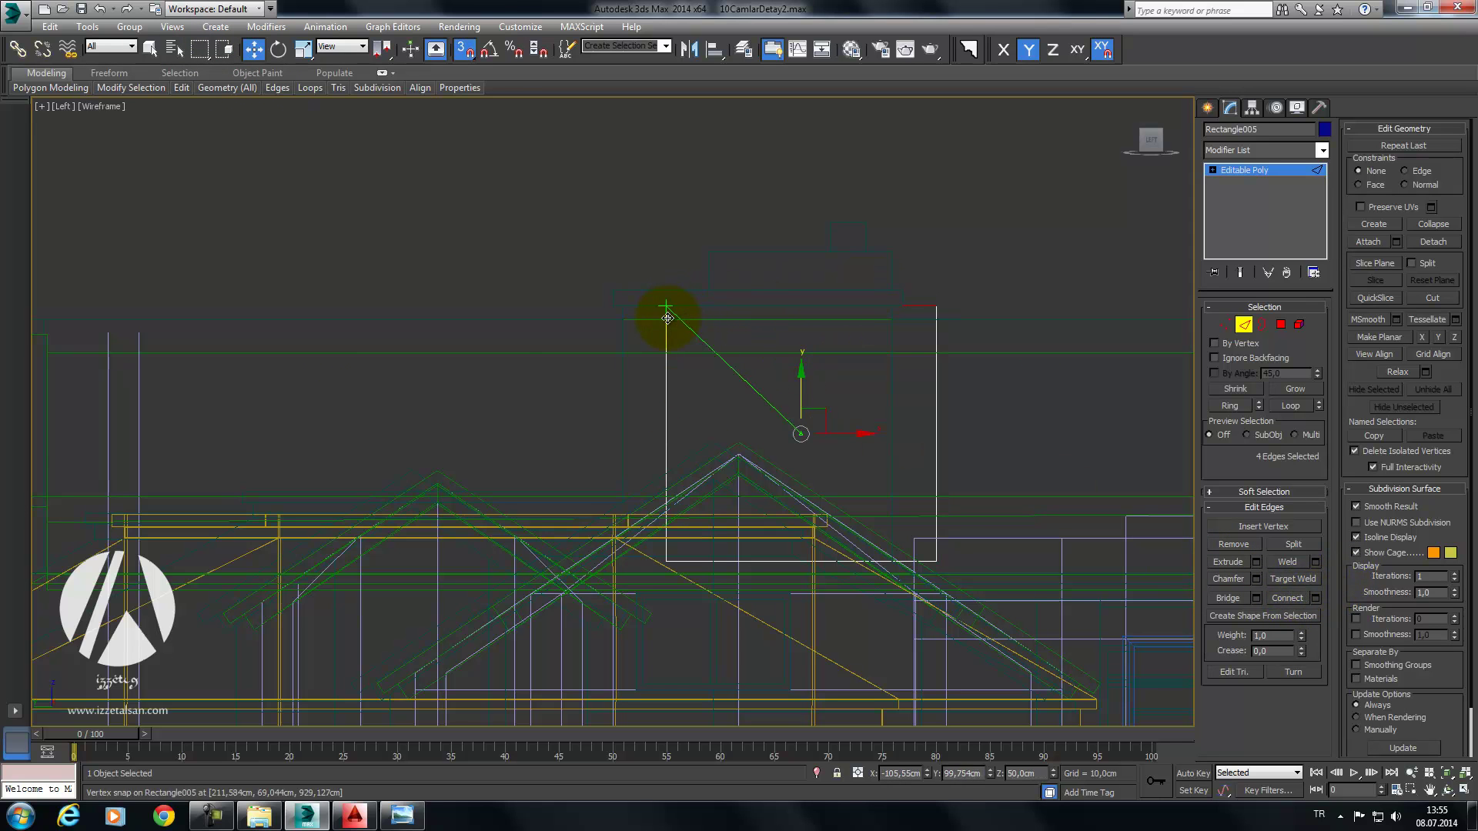
right_click(744, 312)
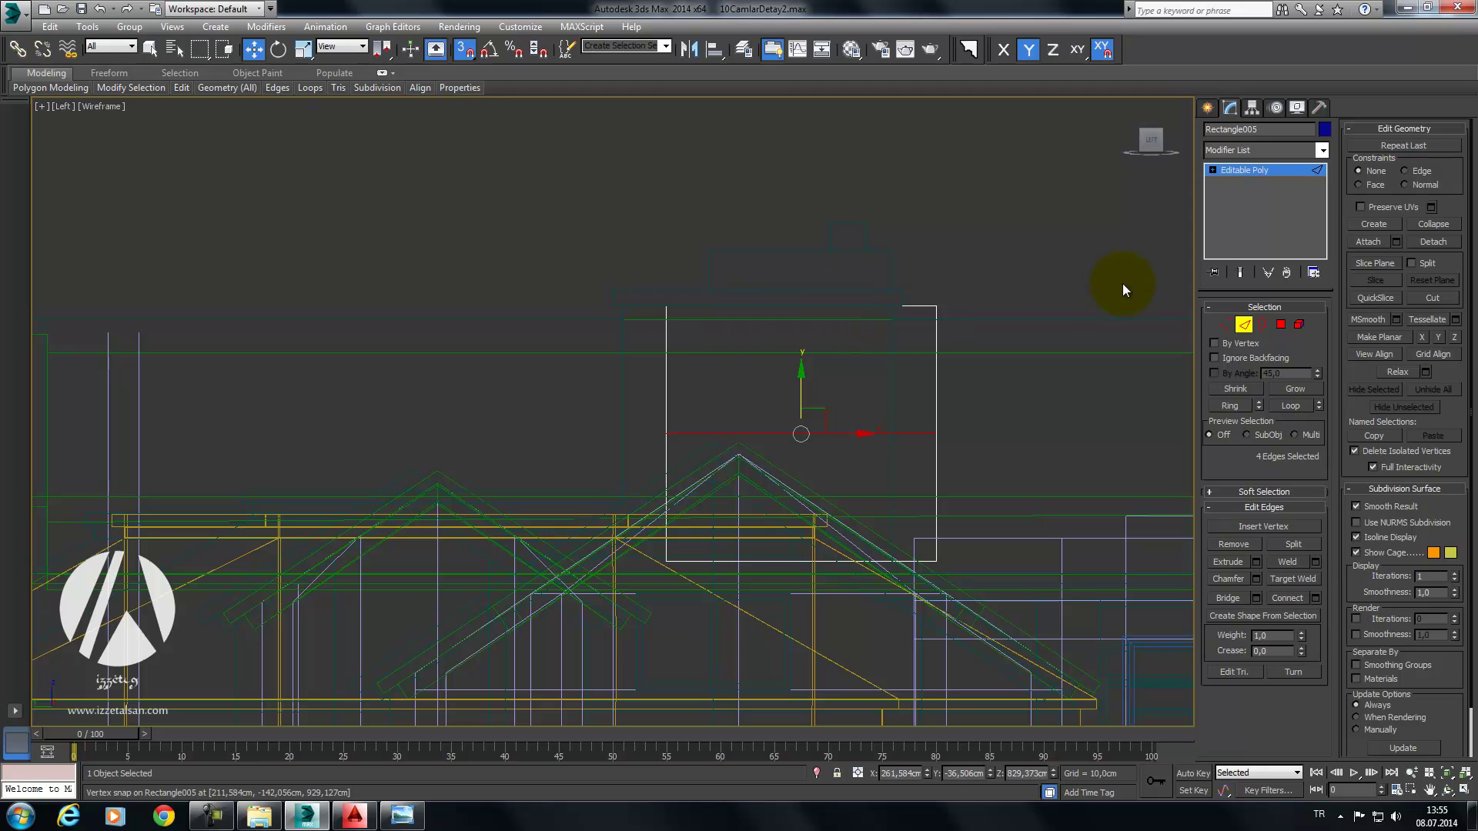
Step: Snap-move the four top vertices up to the higher point
click(1224, 324)
mouse_move(1062, 224)
mouse_down()
mouse_move(927, 280)
mouse_move(646, 307)
mouse_up()
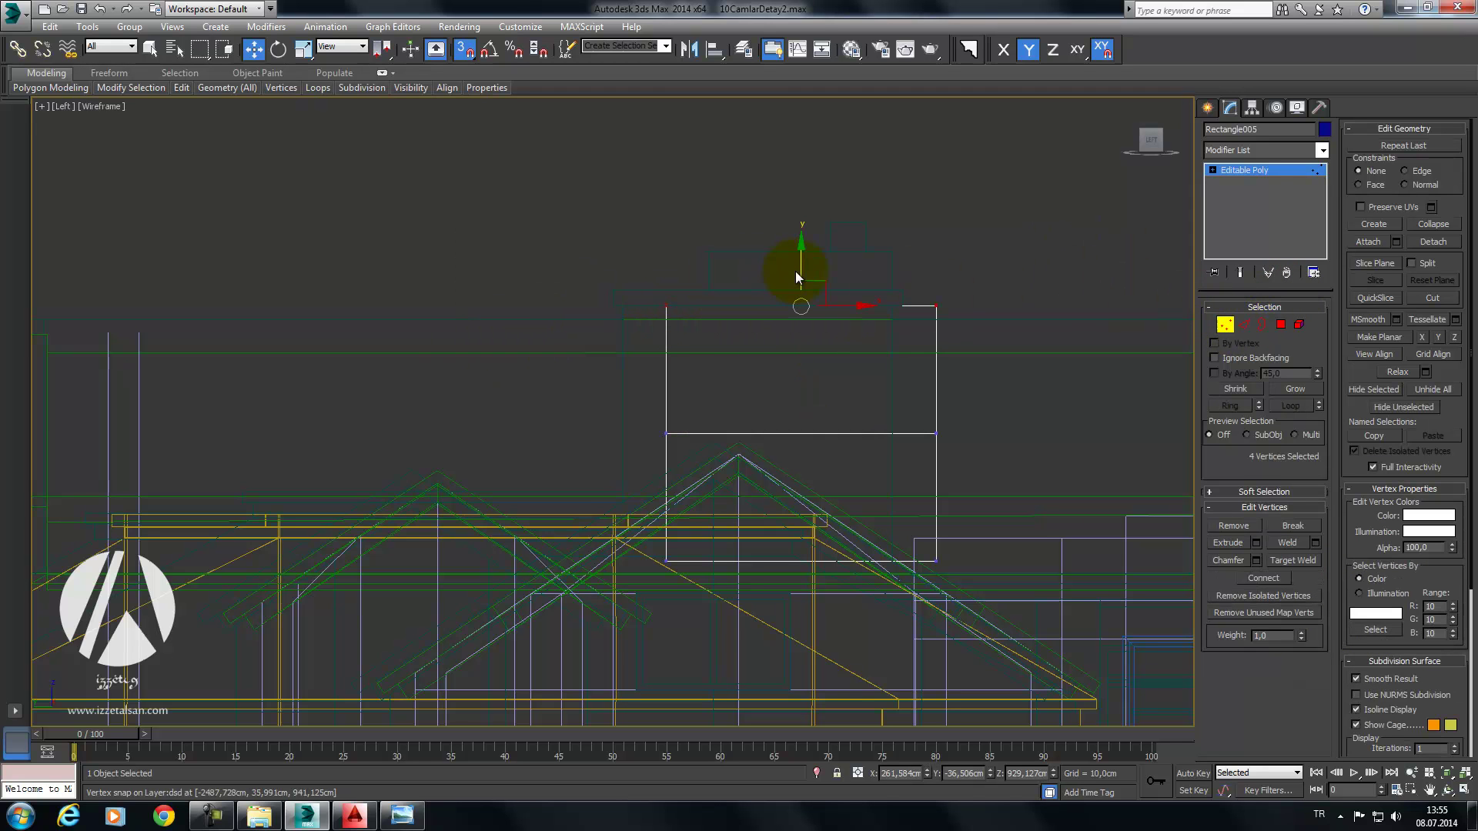
key(s)
drag(801, 269, 610, 290)
drag(803, 389, 625, 309)
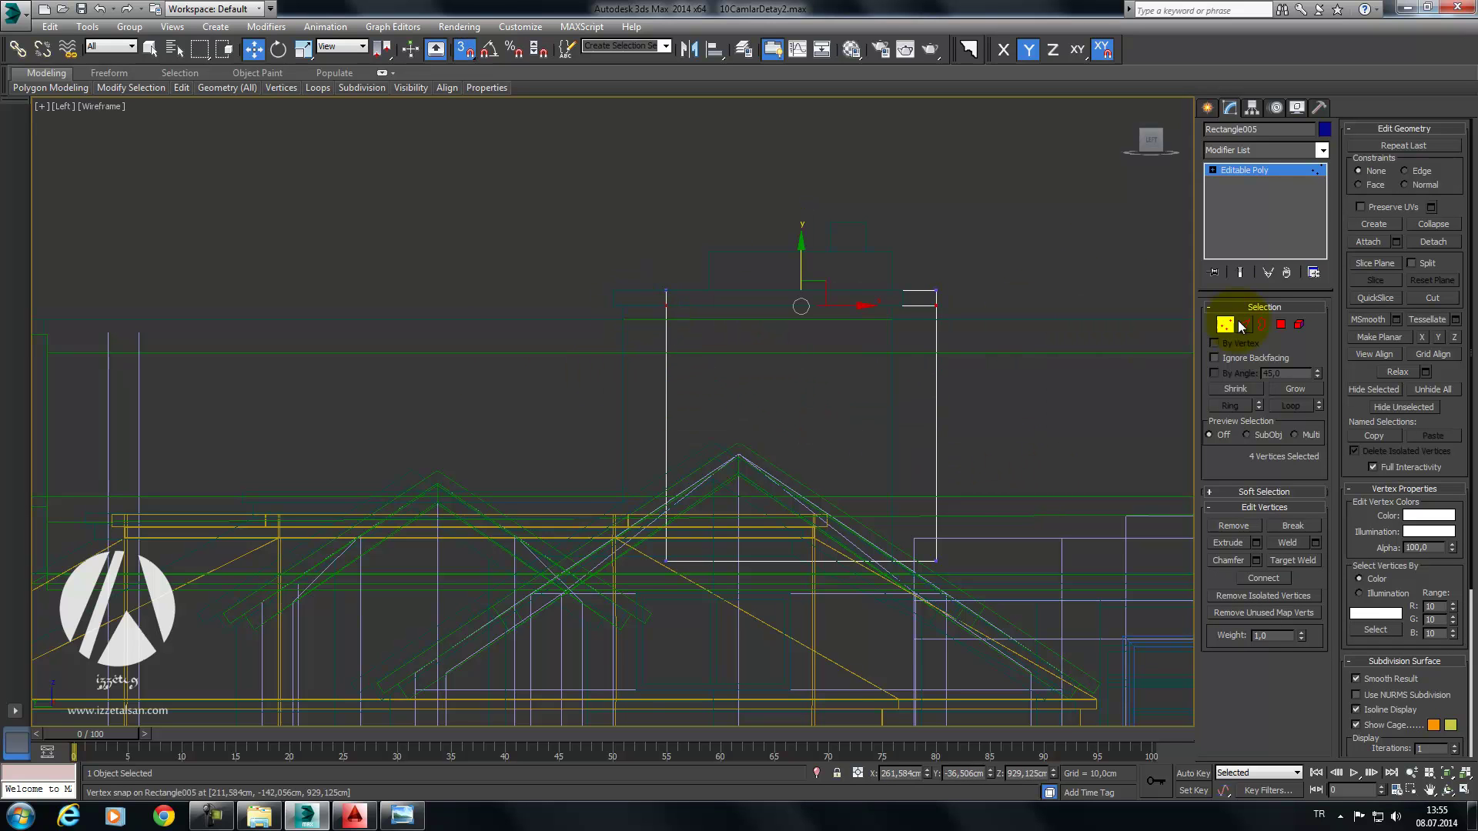
click(1280, 326)
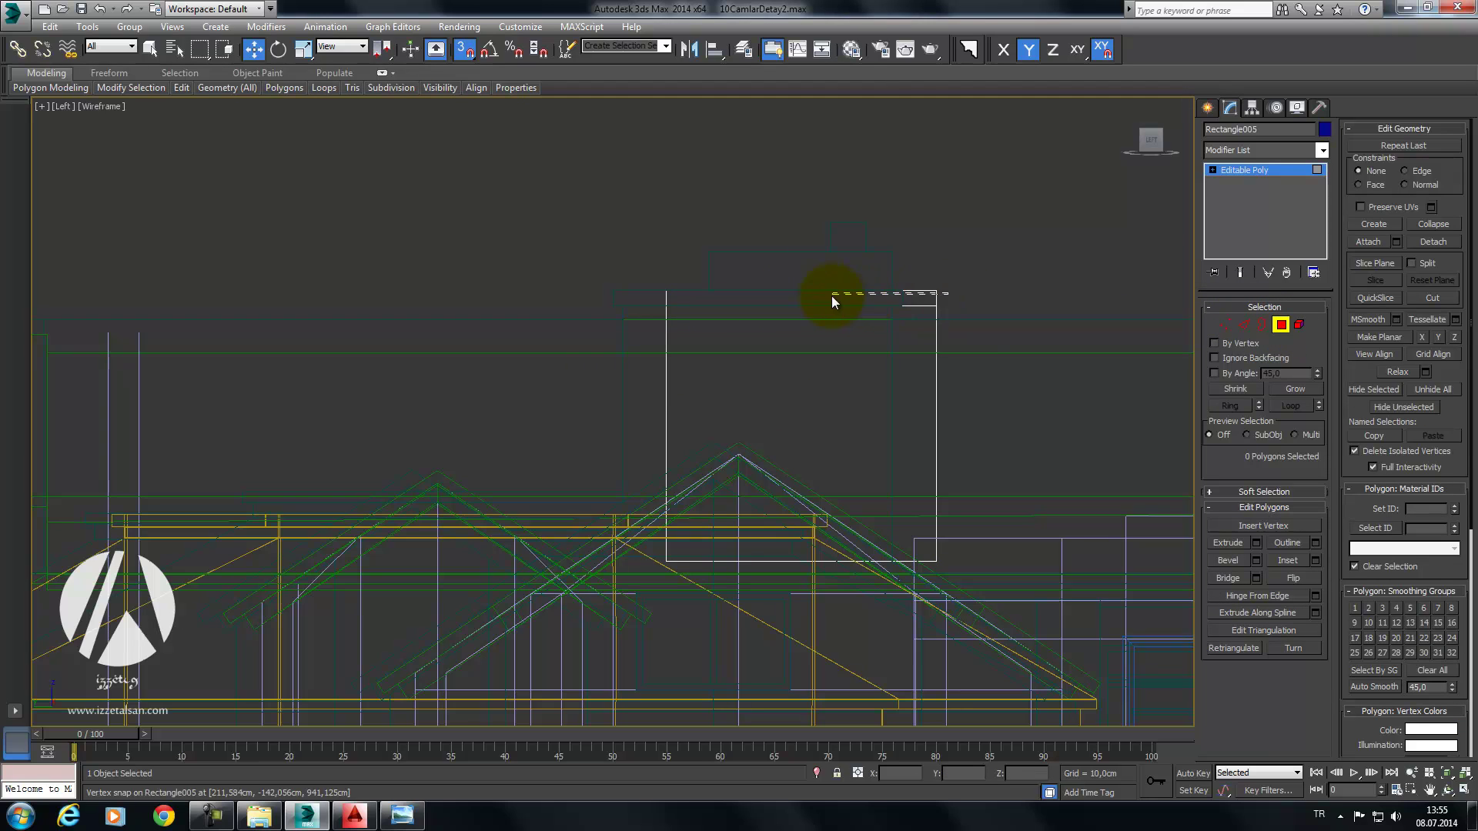
Step: Extrude the top band polygons 10 cm outward into a rim
drag(617, 305, 617, 306)
key(p)
mouse_move(847, 324)
alt+middle_down()
mouse_move(879, 385)
mouse_move(853, 367)
mouse_move(894, 379)
alt+middle_up()
key(F3)
click(1260, 544)
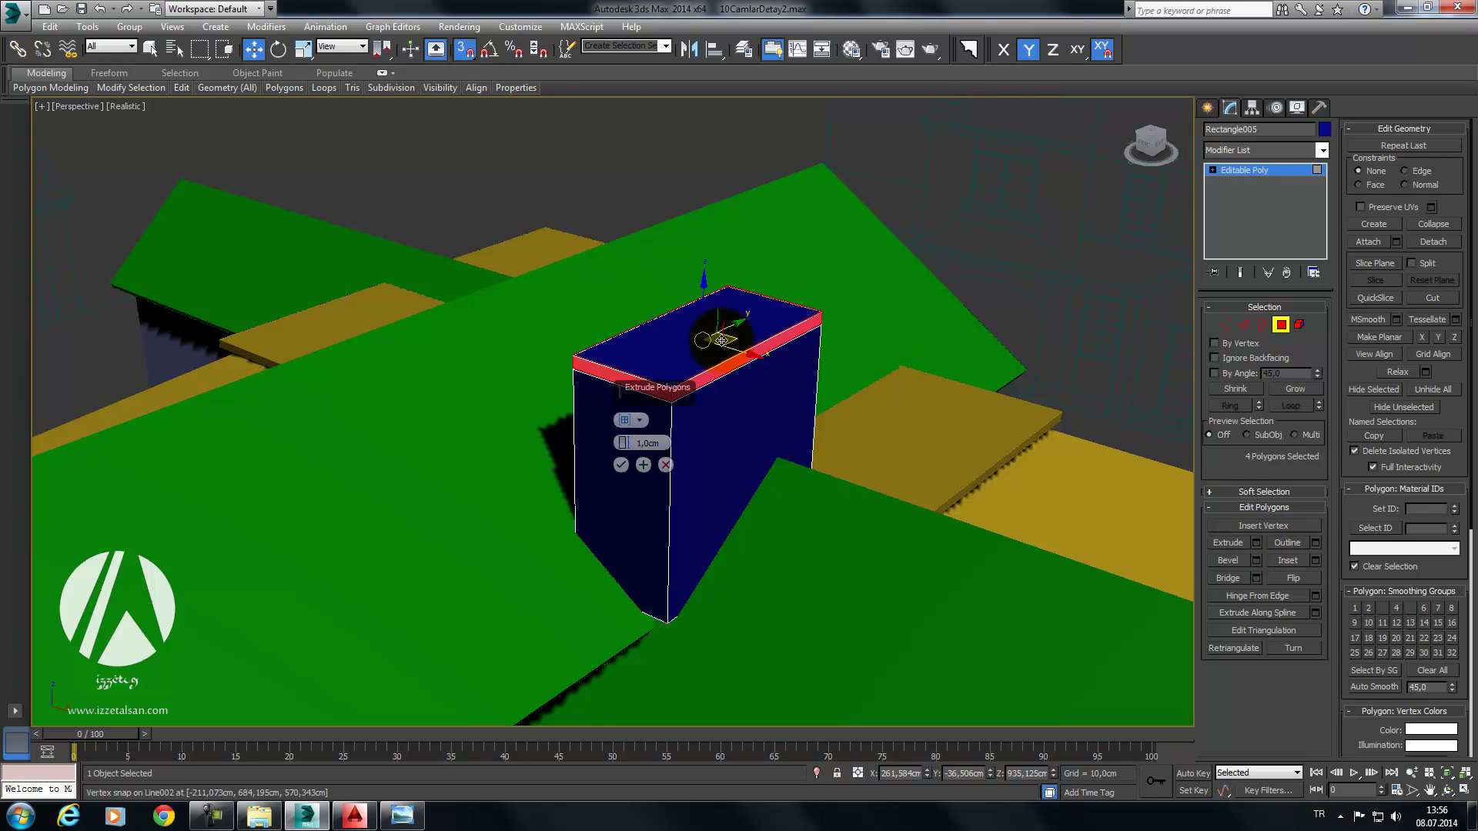
click(641, 422)
click(676, 449)
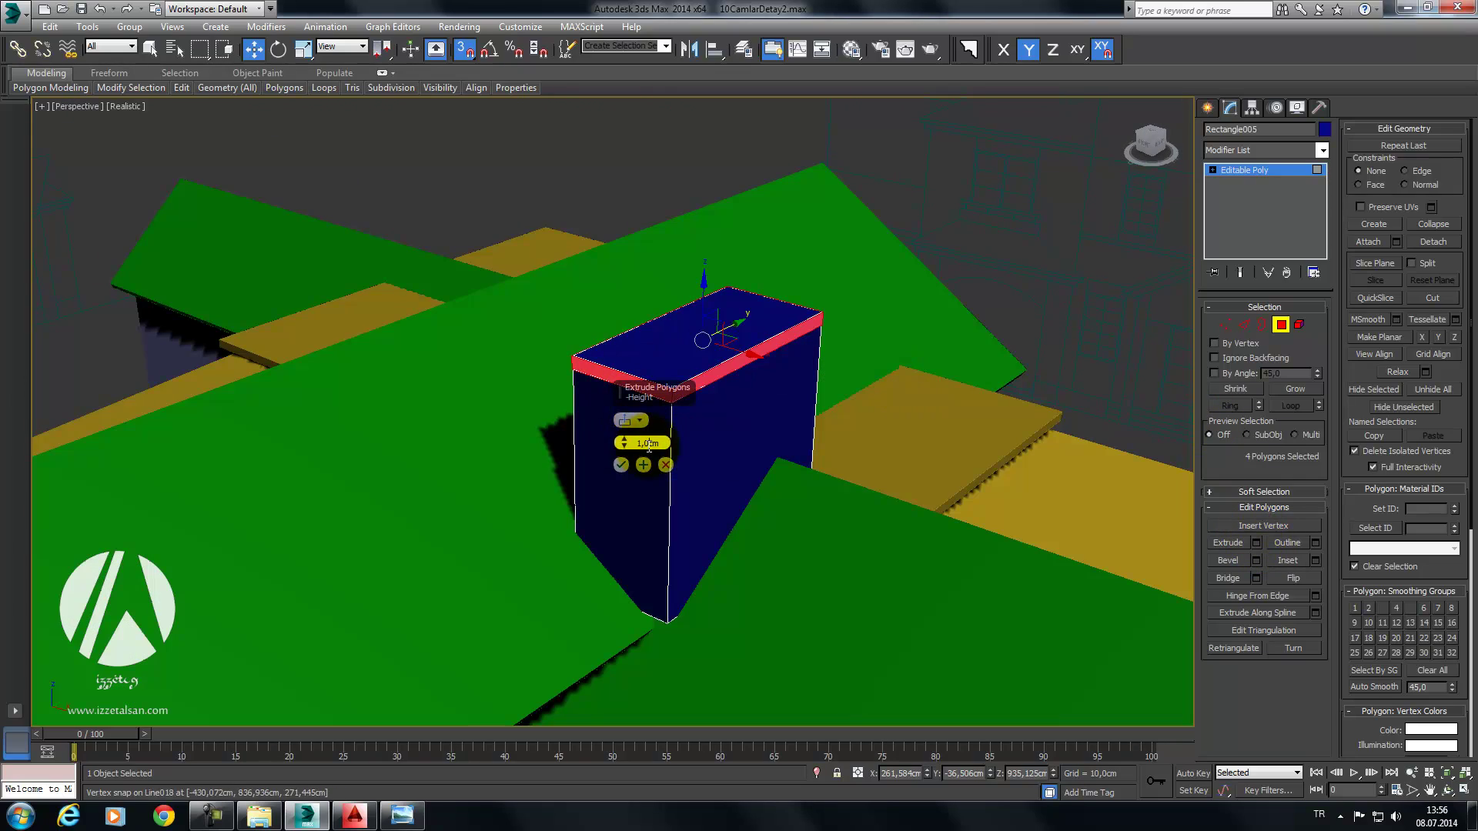
text(5)
key(Return)
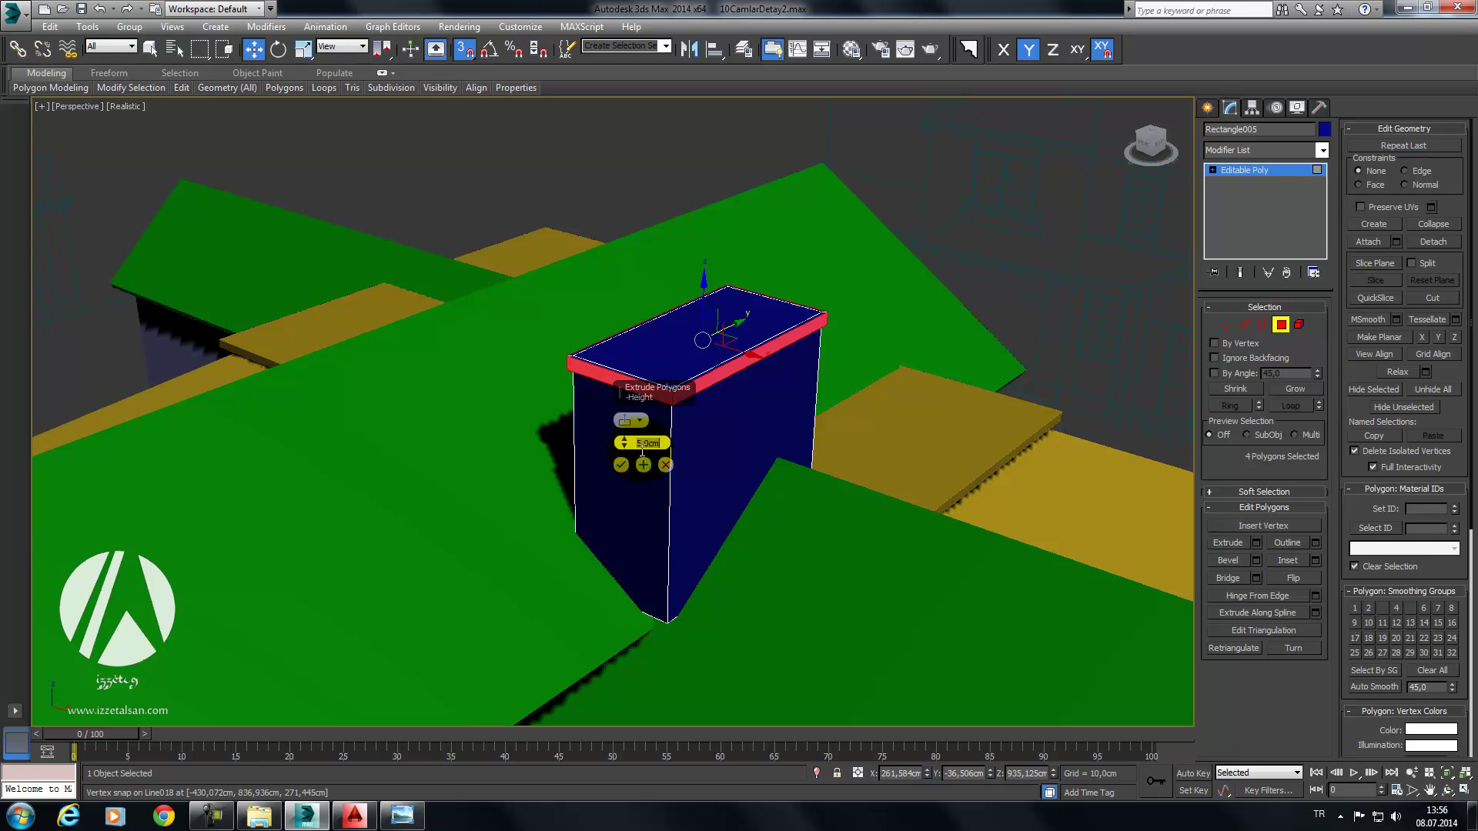
key(Return)
click(621, 465)
Step: Orbit around the chimney cap and select its top face
mouse_move(663, 422)
alt+middle_down()
mouse_move(712, 354)
mouse_move(982, 331)
alt+middle_up()
scroll(716, 380, up, 3)
click(697, 332)
mouse_move(819, 280)
alt+middle_down()
mouse_move(768, 313)
mouse_move(762, 353)
mouse_move(858, 307)
alt+middle_up()
click(1245, 326)
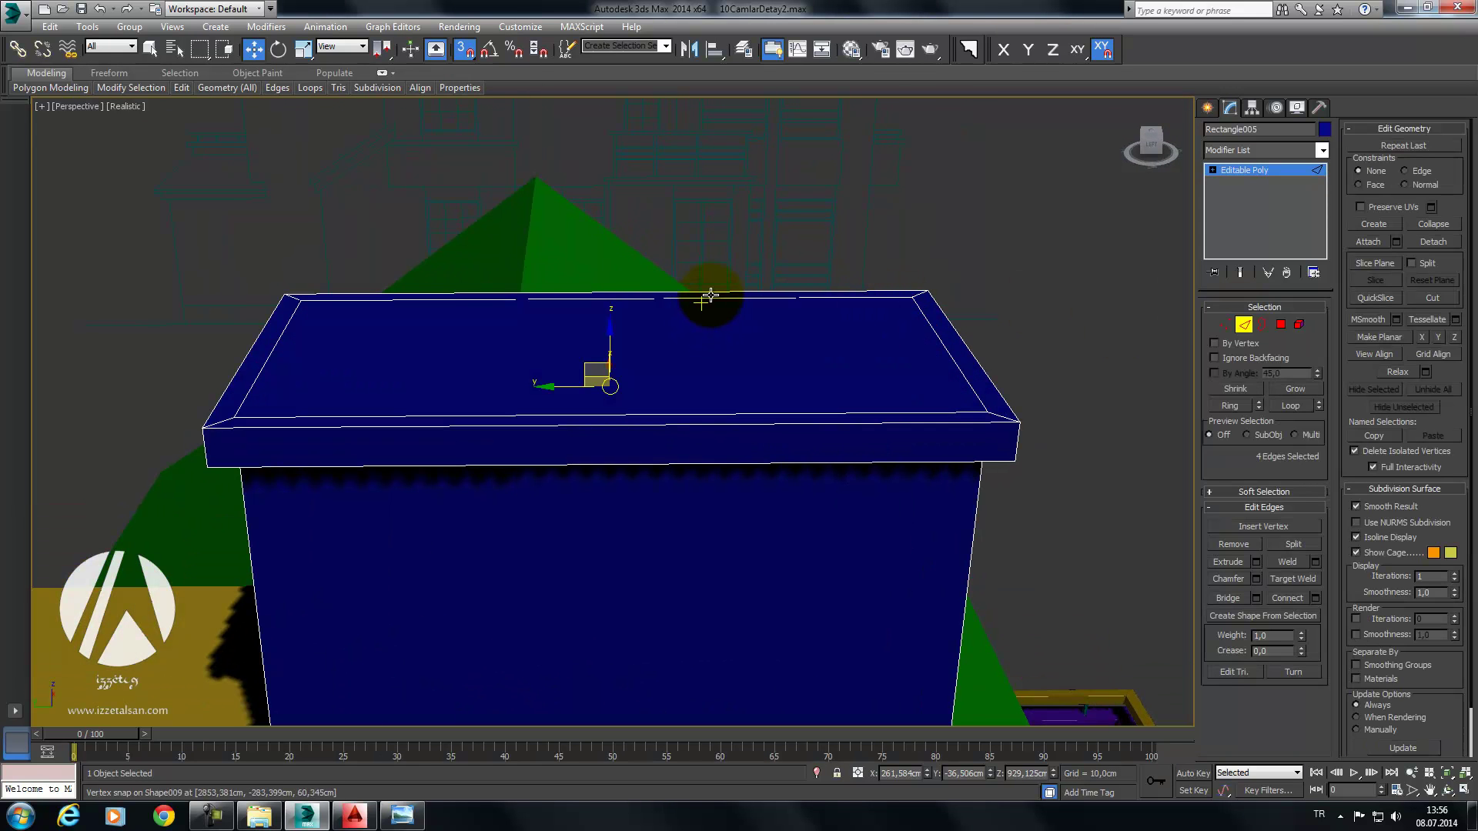
Step: Split the cap's top face with a connecting edge, then try and cancel an extrusion of the right part
click(704, 294)
ctrl+click(678, 410)
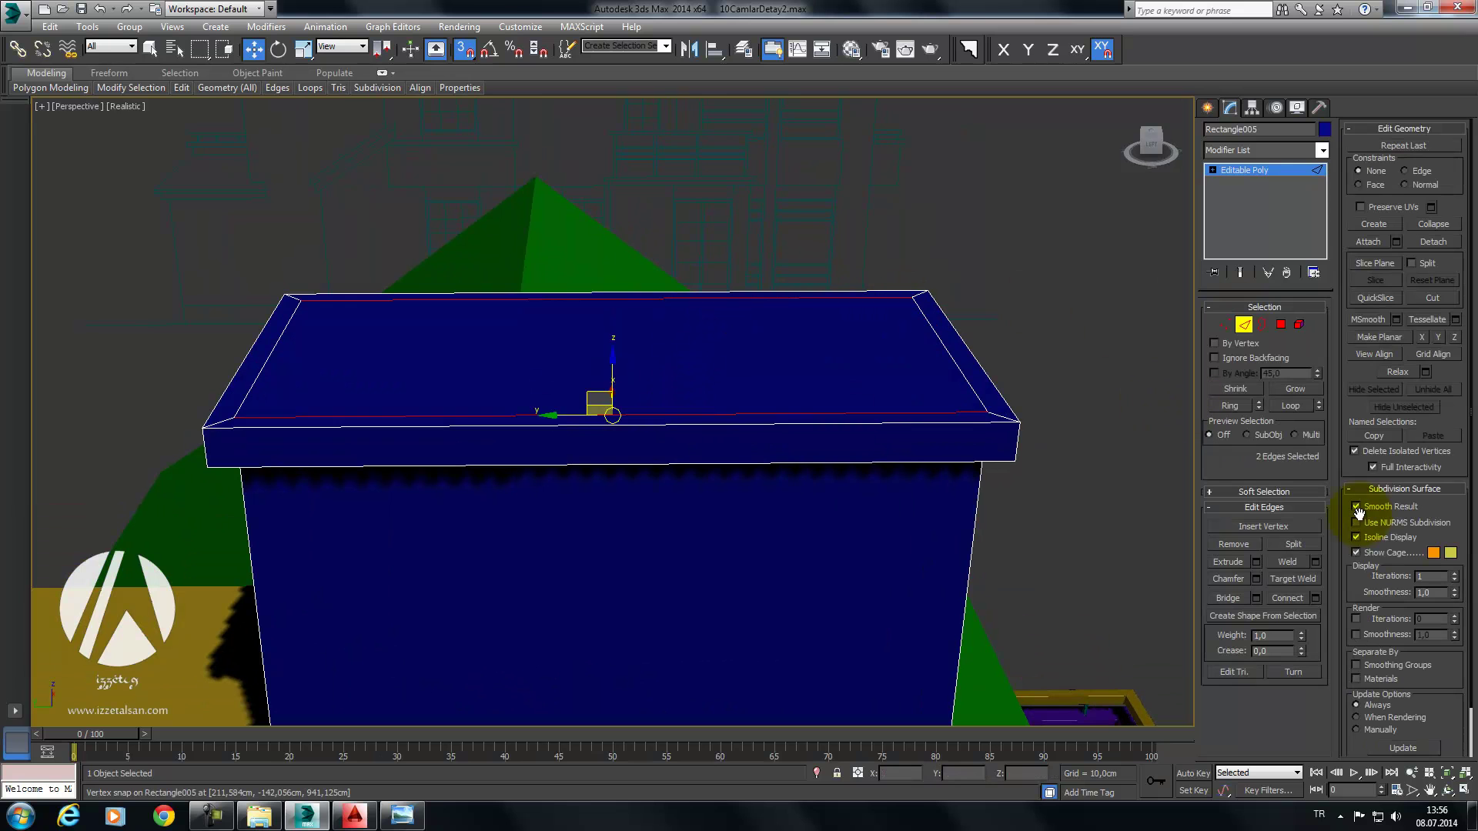
click(1287, 599)
drag(562, 346, 672, 351)
click(1281, 330)
click(859, 346)
click(1256, 542)
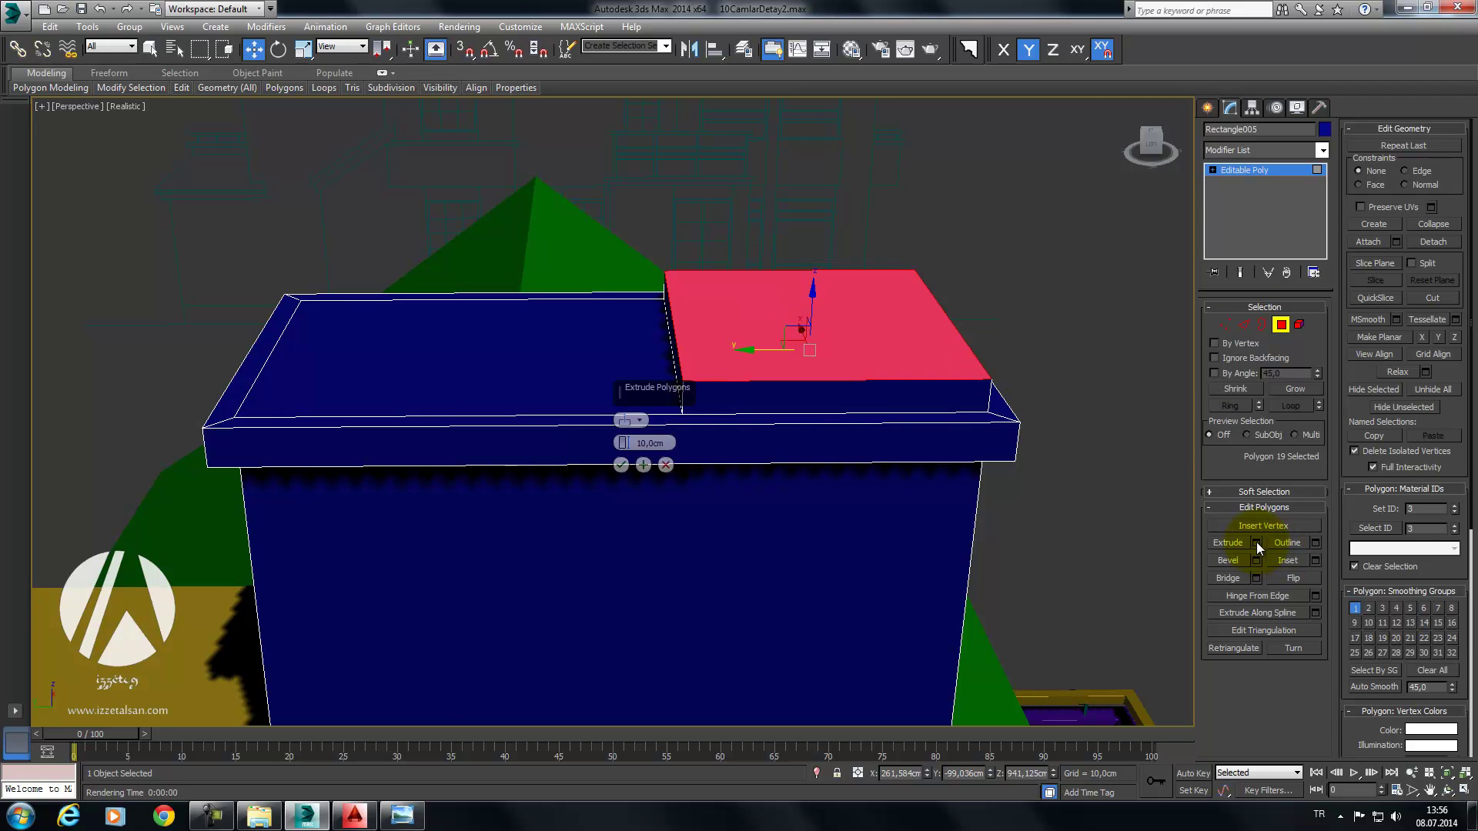
drag(633, 446, 628, 320)
mouse_move(805, 302)
middle_down()
mouse_move(809, 337)
mouse_move(807, 302)
middle_up()
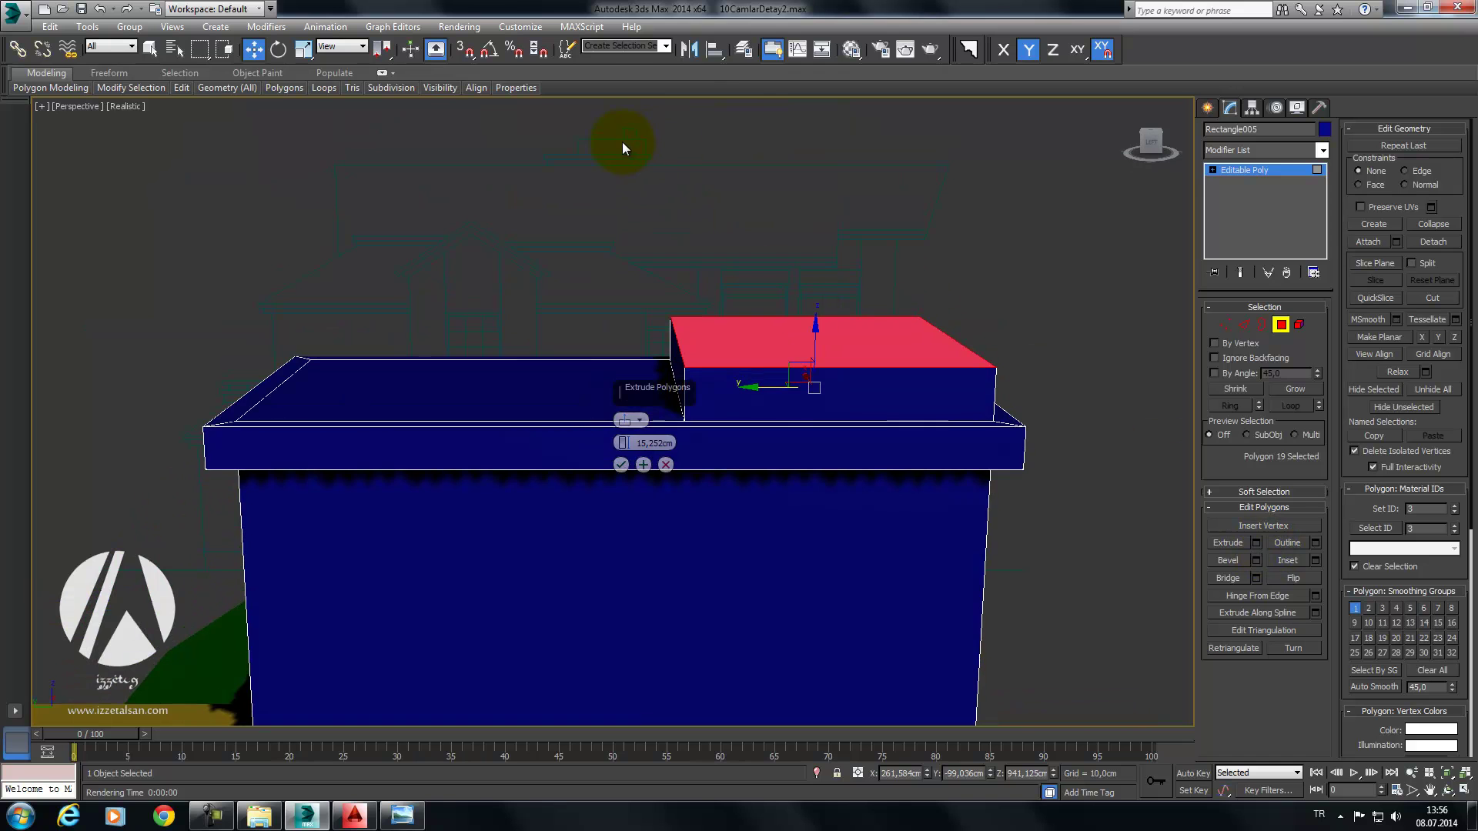
click(665, 465)
Step: Slide the dividing edge 42.7 cm left and extrude the larger top polygon 20 cm
key(2)
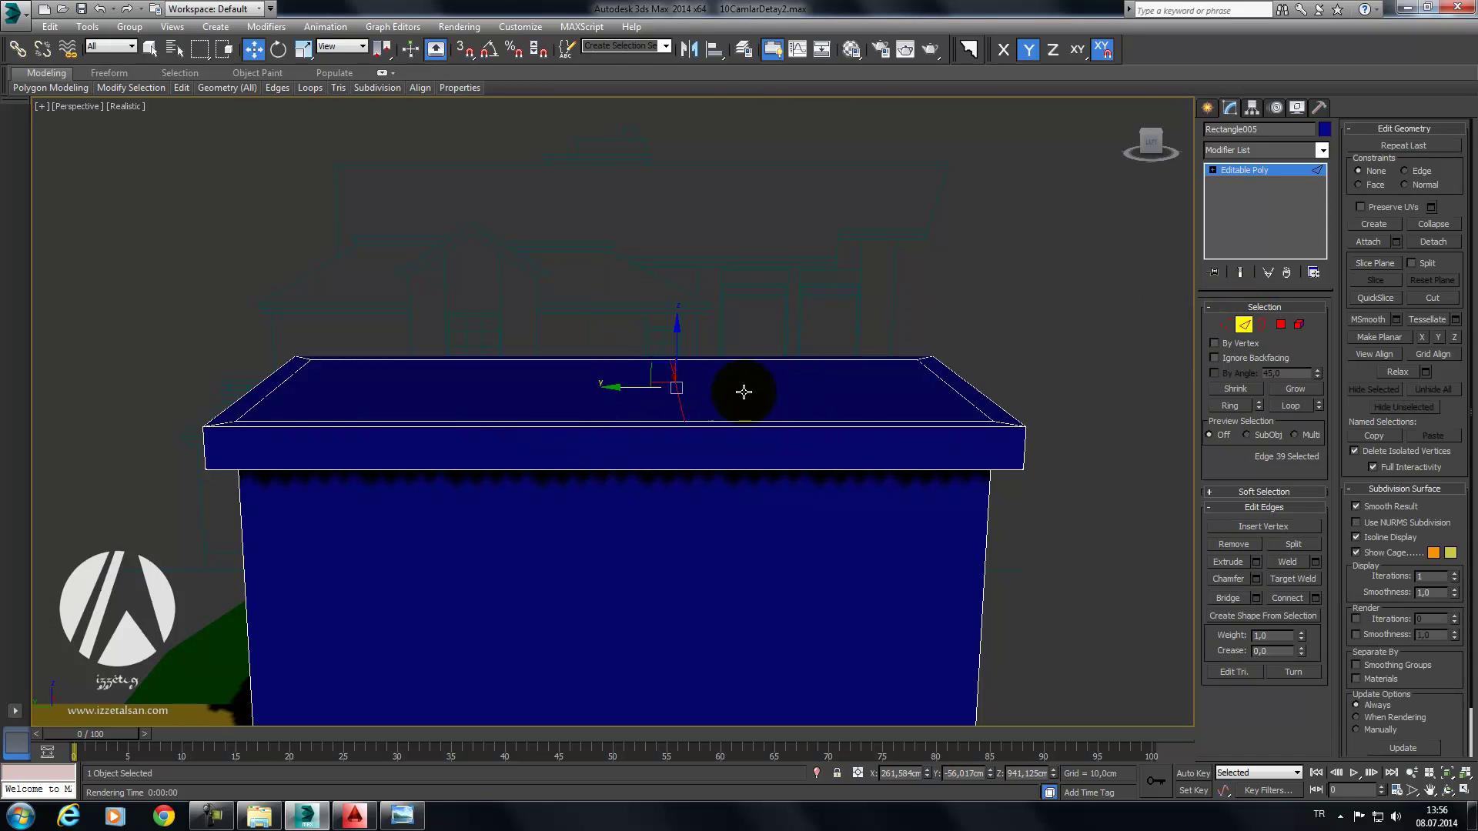
drag(626, 390, 421, 385)
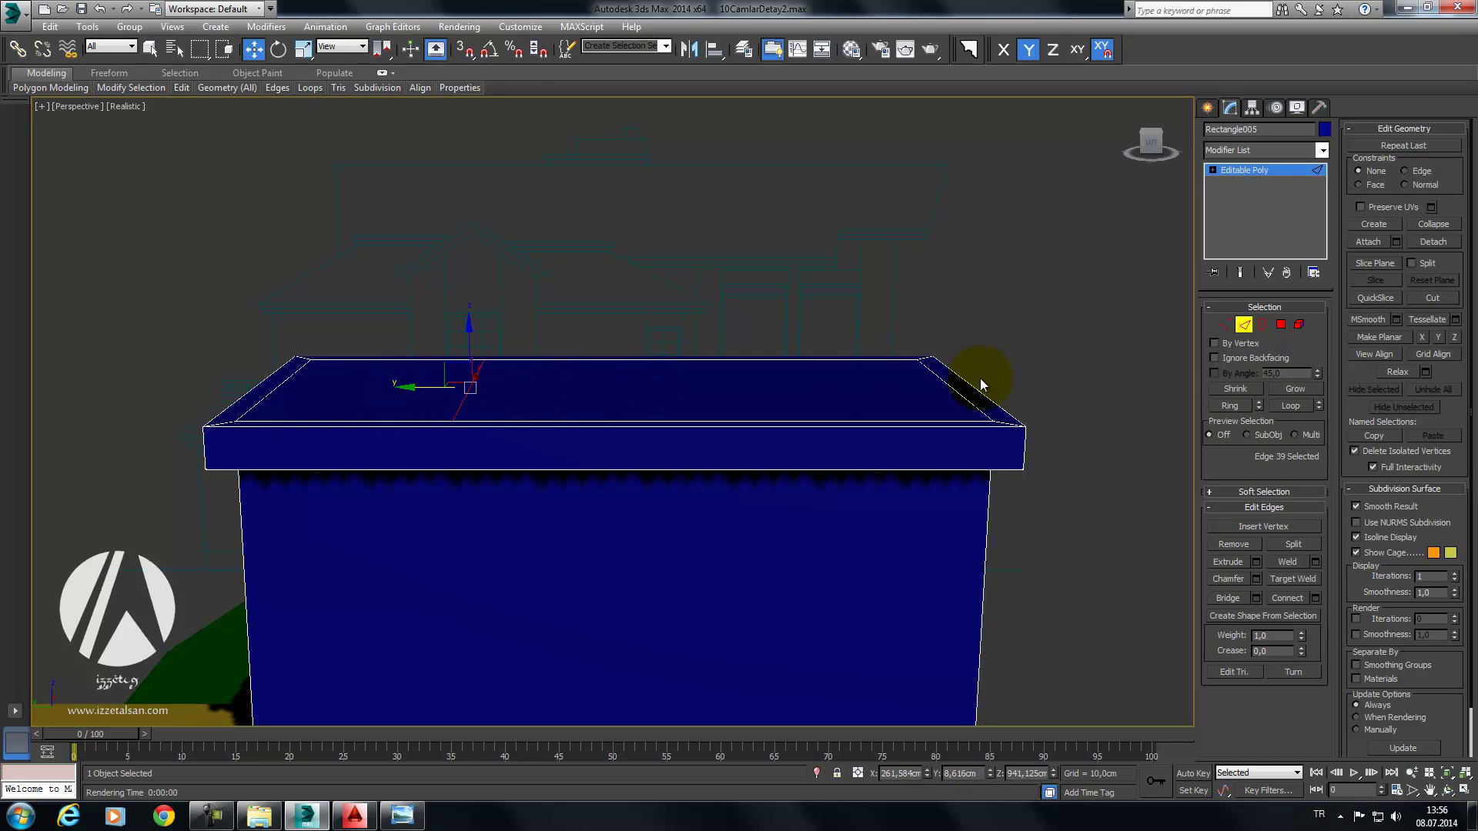
click(1280, 324)
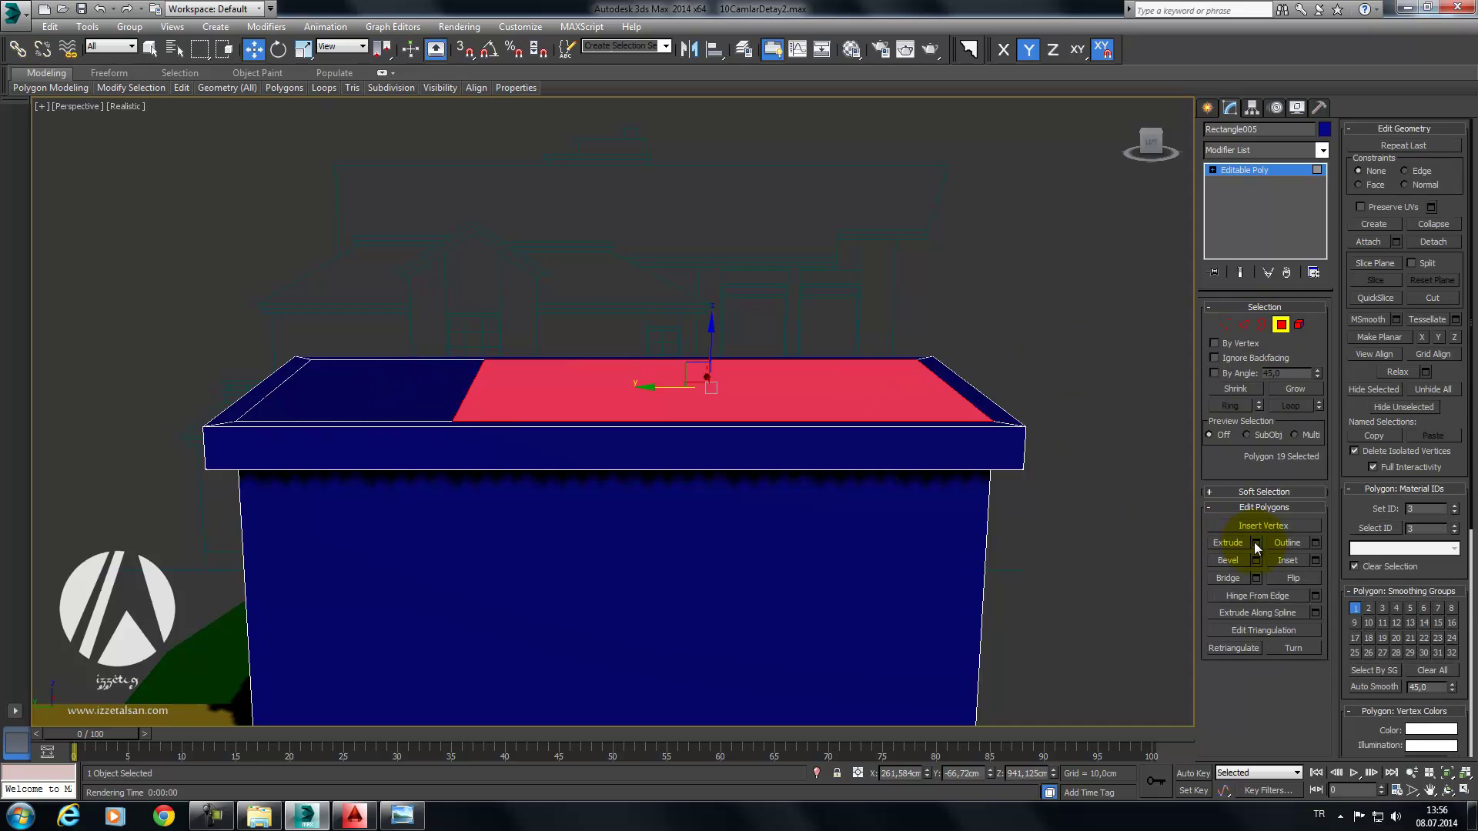
click(1257, 542)
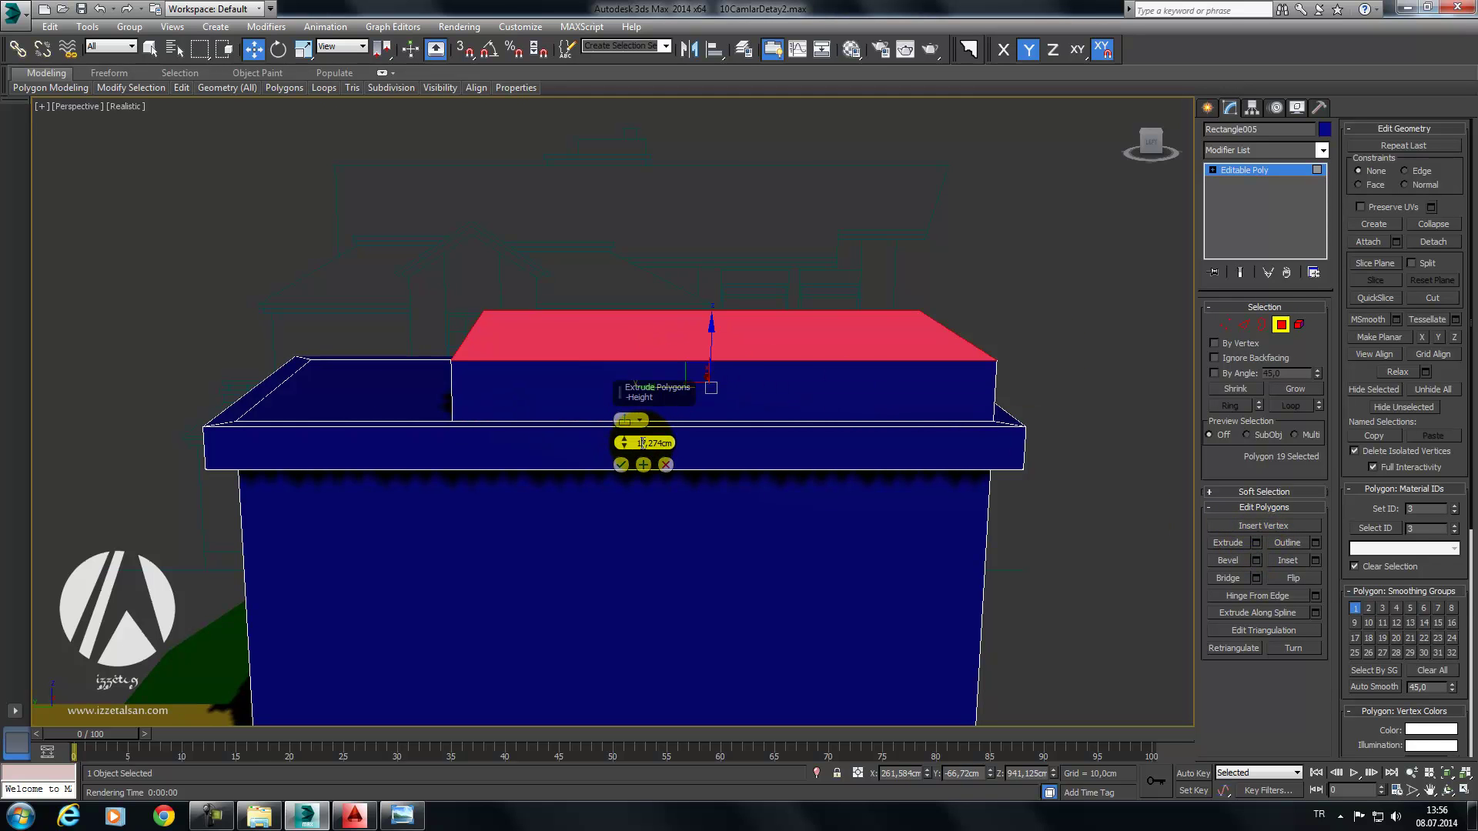
text(20)
key(Return)
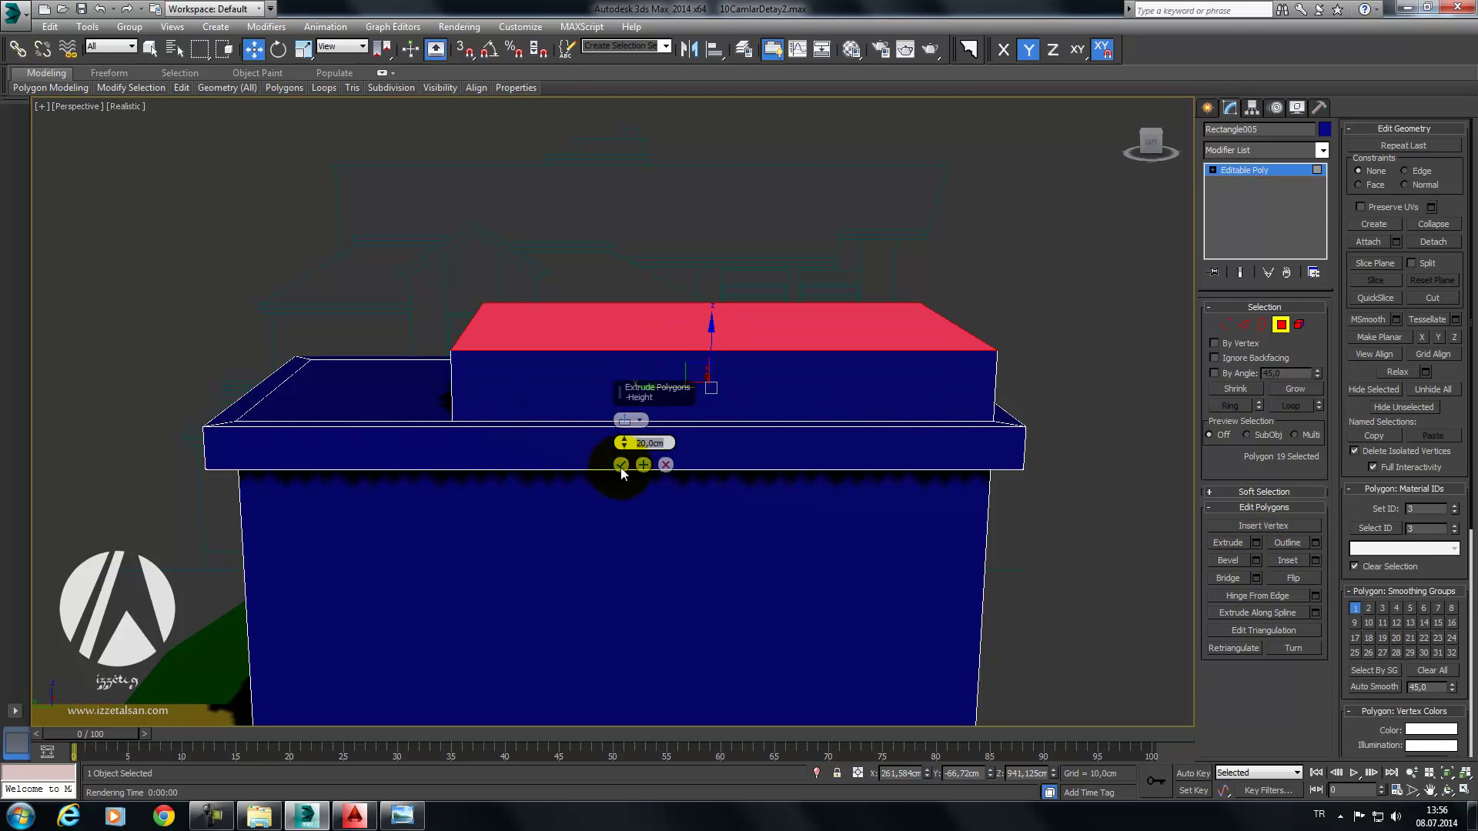
click(620, 465)
mouse_move(818, 329)
alt+middle_down()
mouse_move(1003, 338)
mouse_move(1024, 354)
mouse_move(930, 368)
mouse_move(1176, 324)
alt+middle_up()
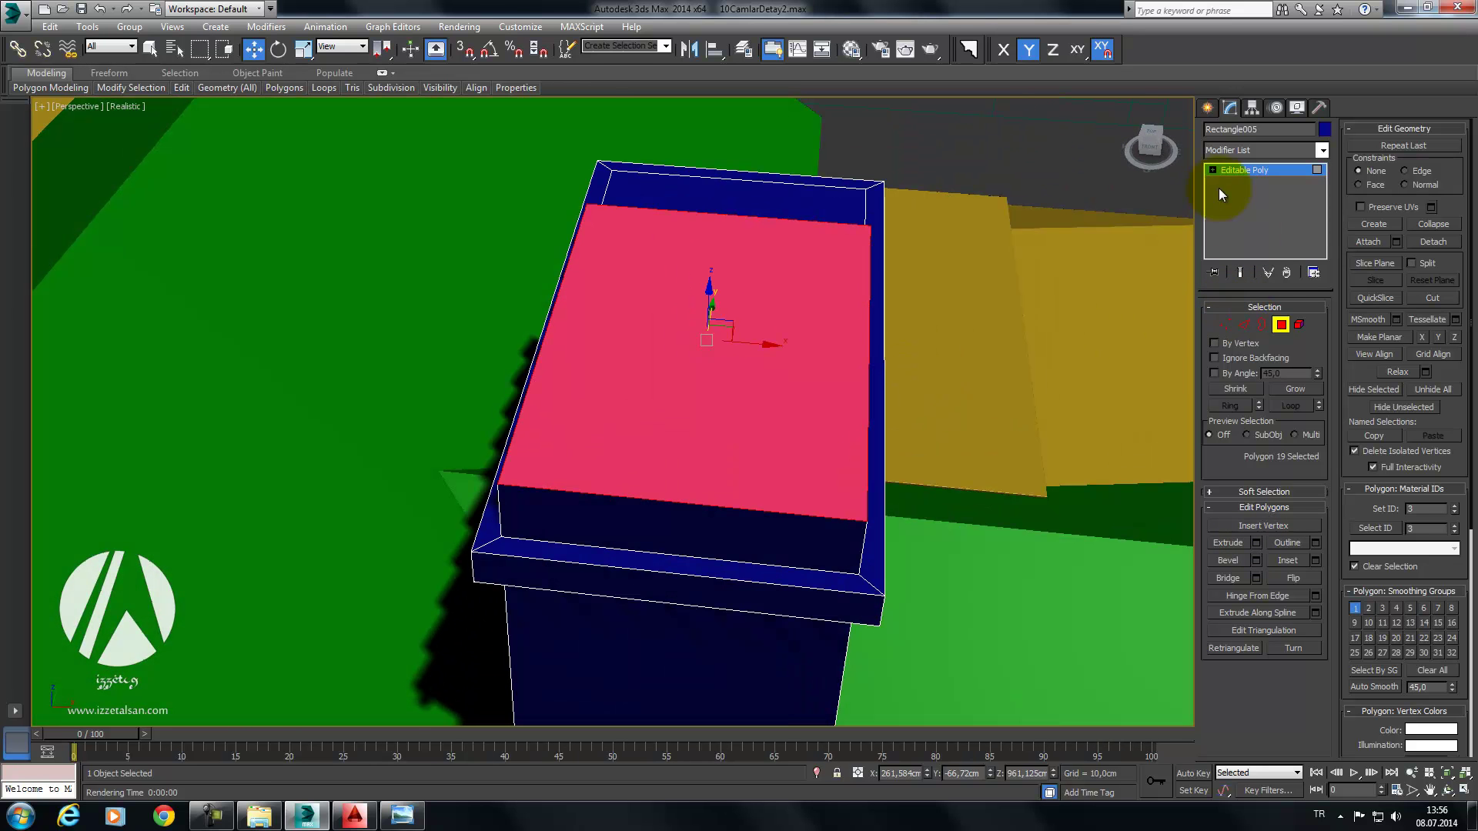
Step: Draw AutoGrid box Box017 (about 58.6 × 29.1 × 32.2 cm) on the stepped cap top
click(1207, 109)
click(1244, 219)
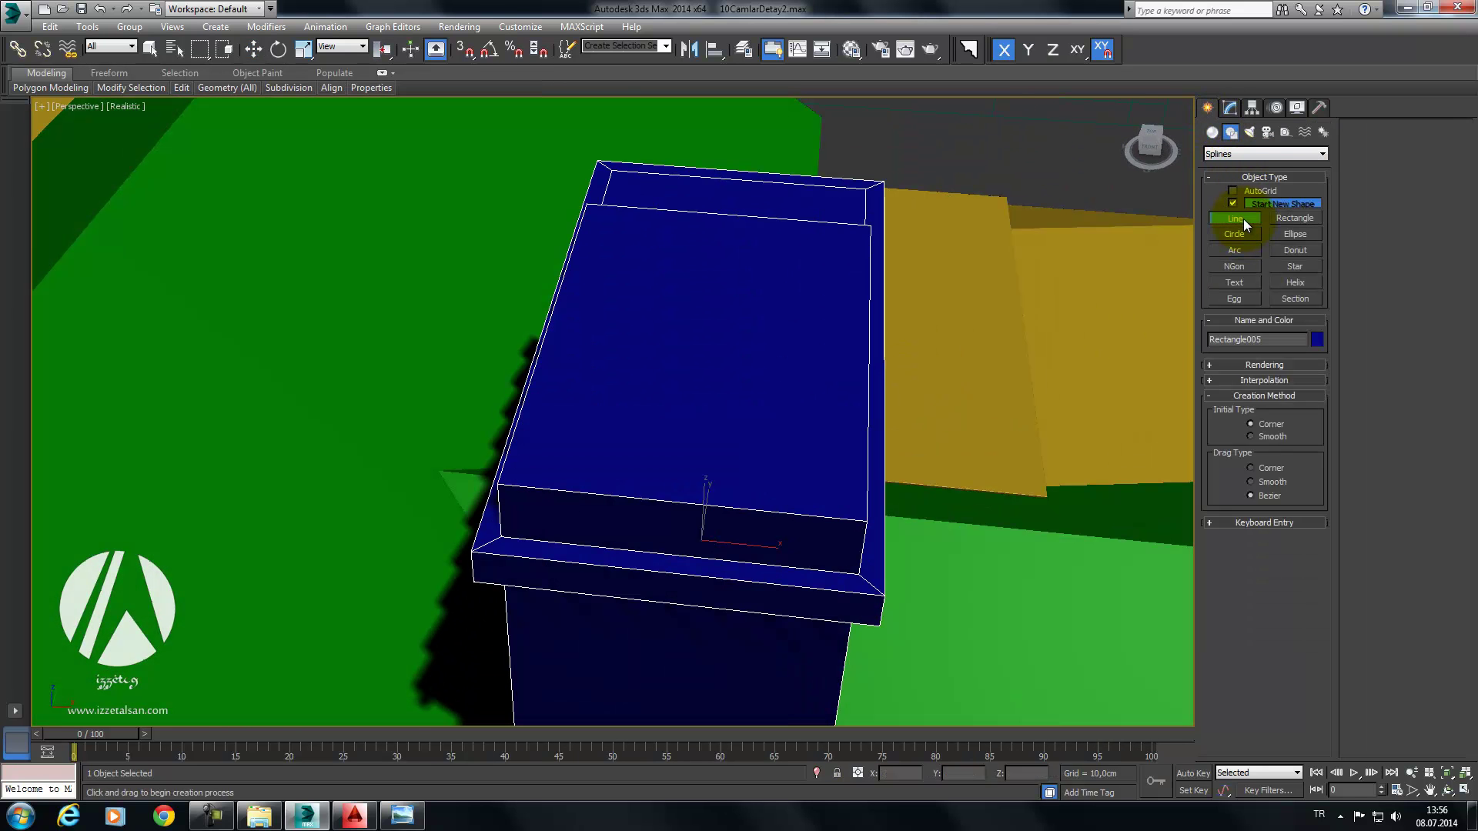
click(1289, 218)
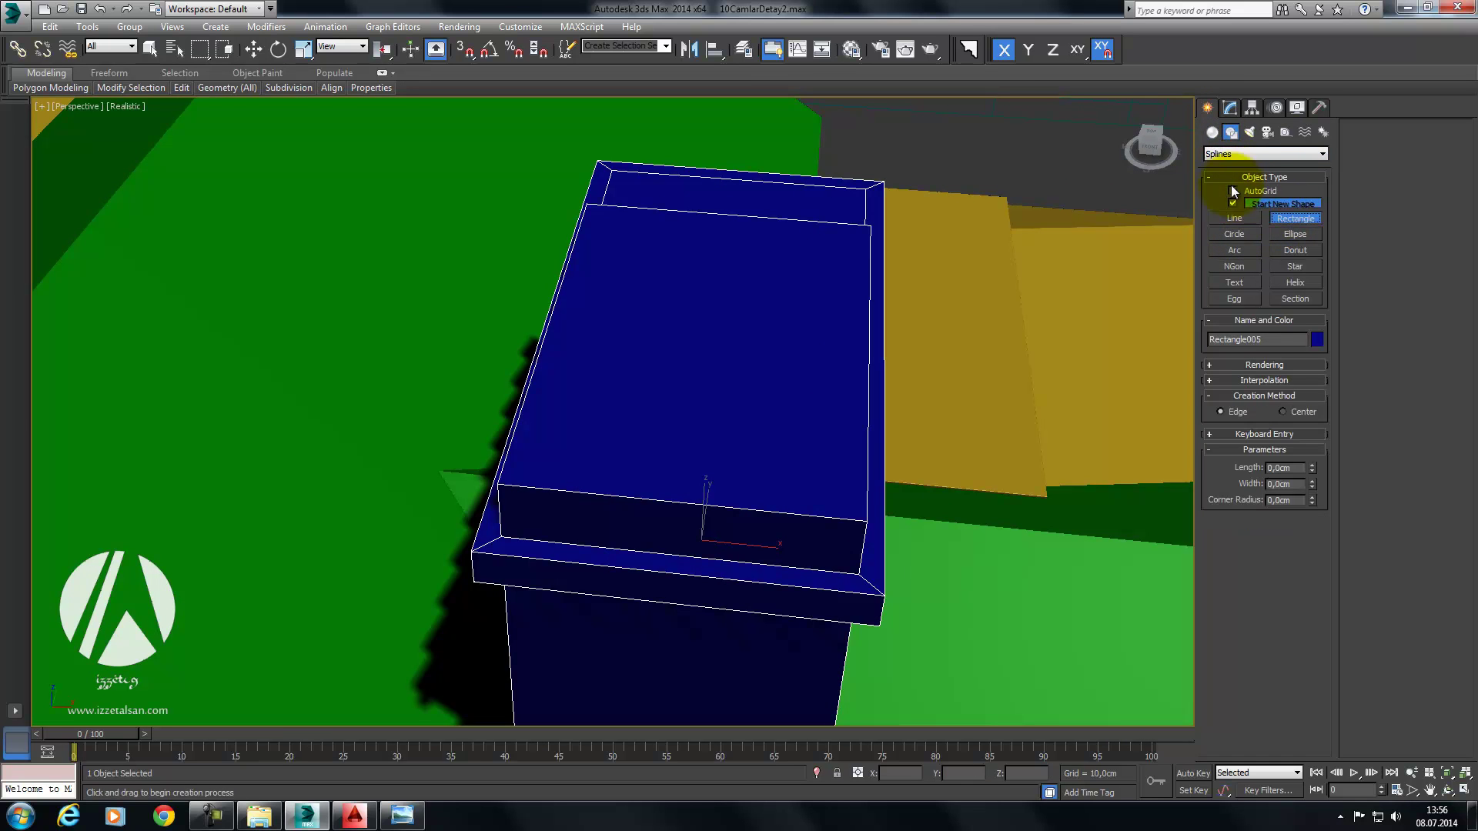
click(1213, 133)
click(1235, 207)
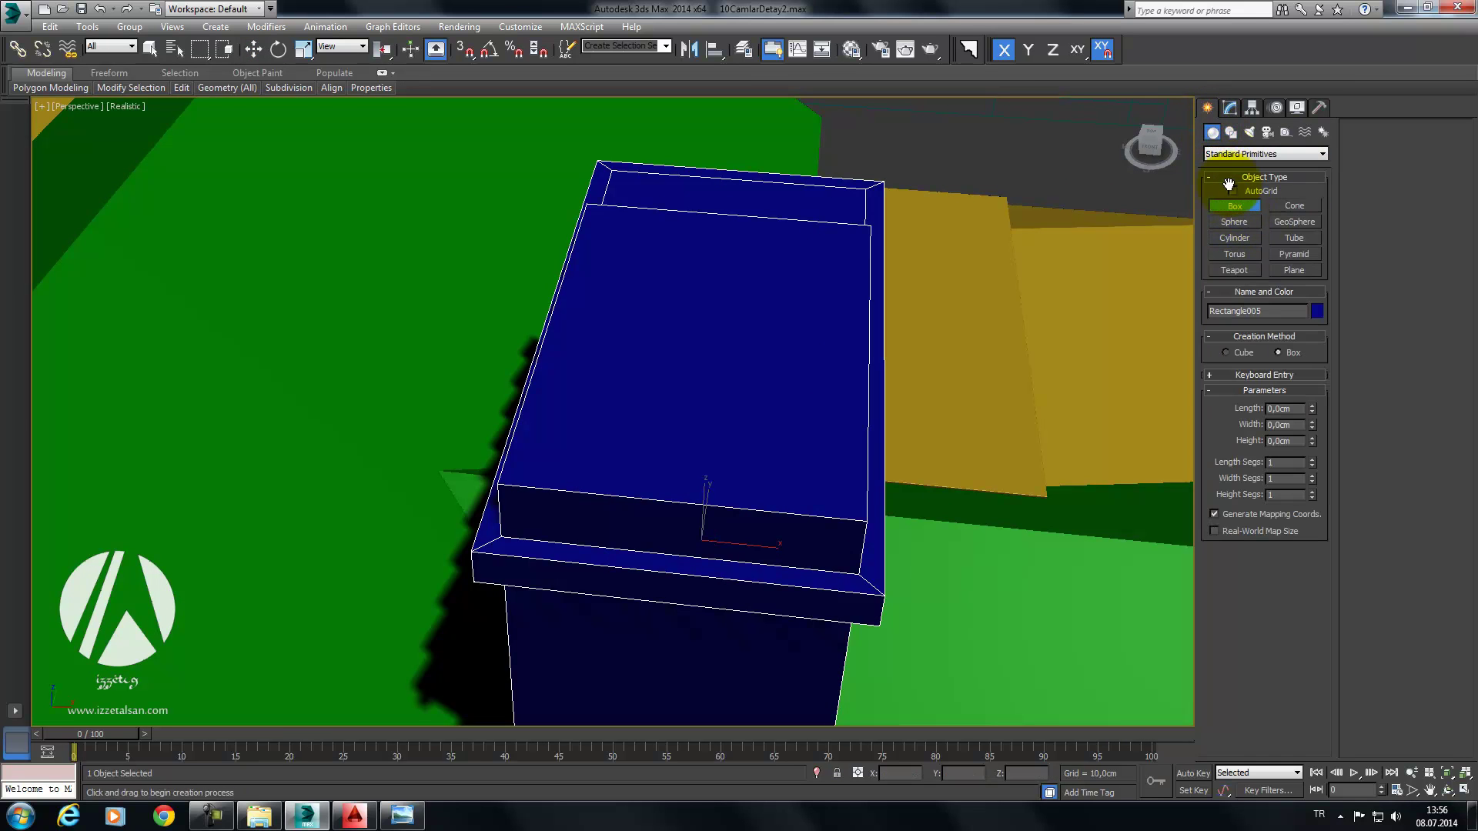
scroll(736, 313, down, 3)
drag(693, 325, 841, 422)
mouse_move(863, 362)
alt+middle_down()
mouse_move(949, 310)
mouse_move(918, 308)
mouse_move(931, 321)
alt+middle_up()
right_click(906, 192)
click(1231, 107)
Step: Attach the green box to the chimney cap object
click(877, 428)
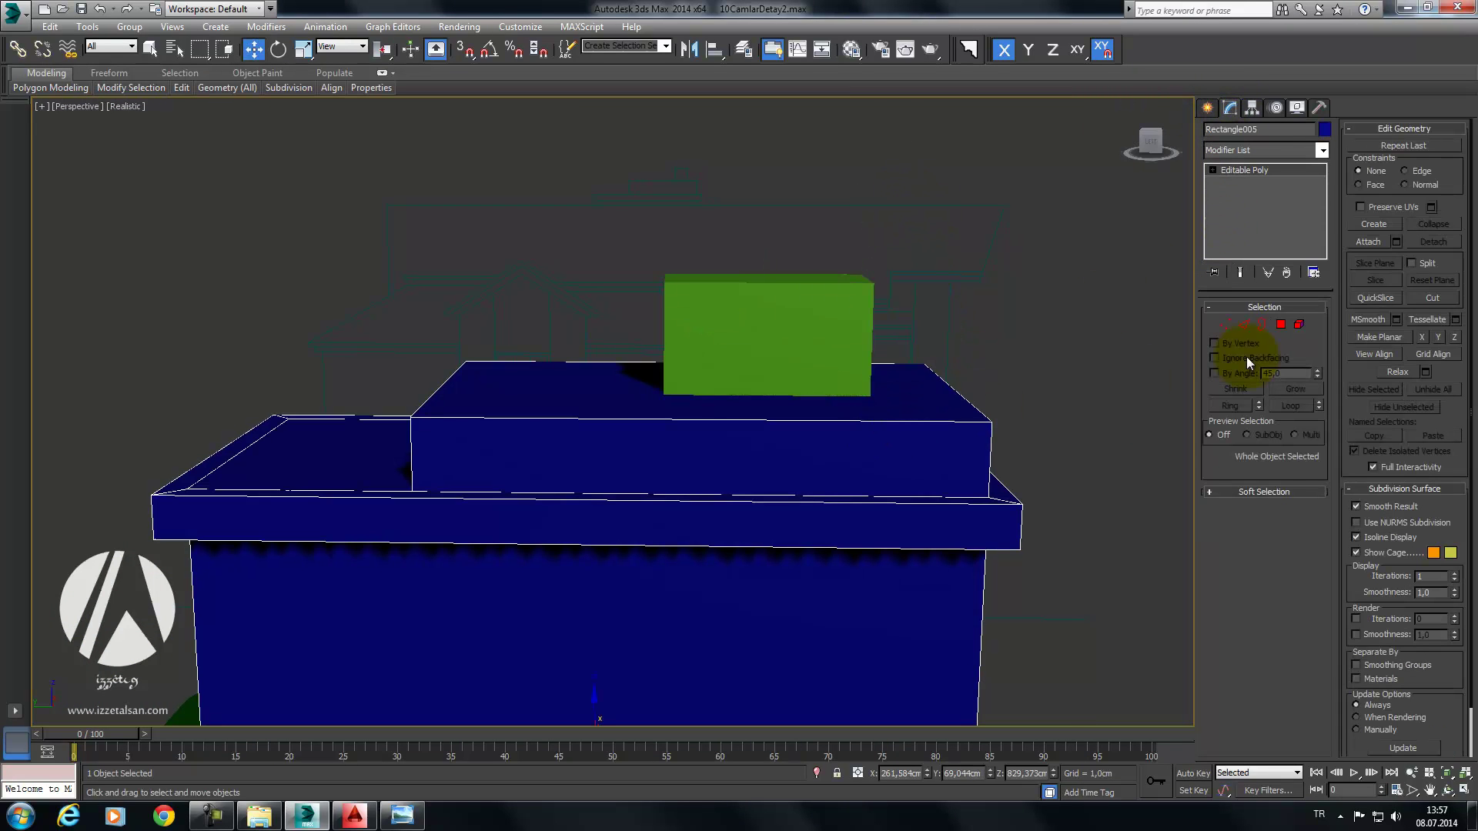
click(1367, 242)
click(811, 317)
mouse_move(811, 317)
alt+middle_down()
mouse_move(883, 337)
mouse_move(816, 324)
mouse_move(874, 320)
alt+middle_up()
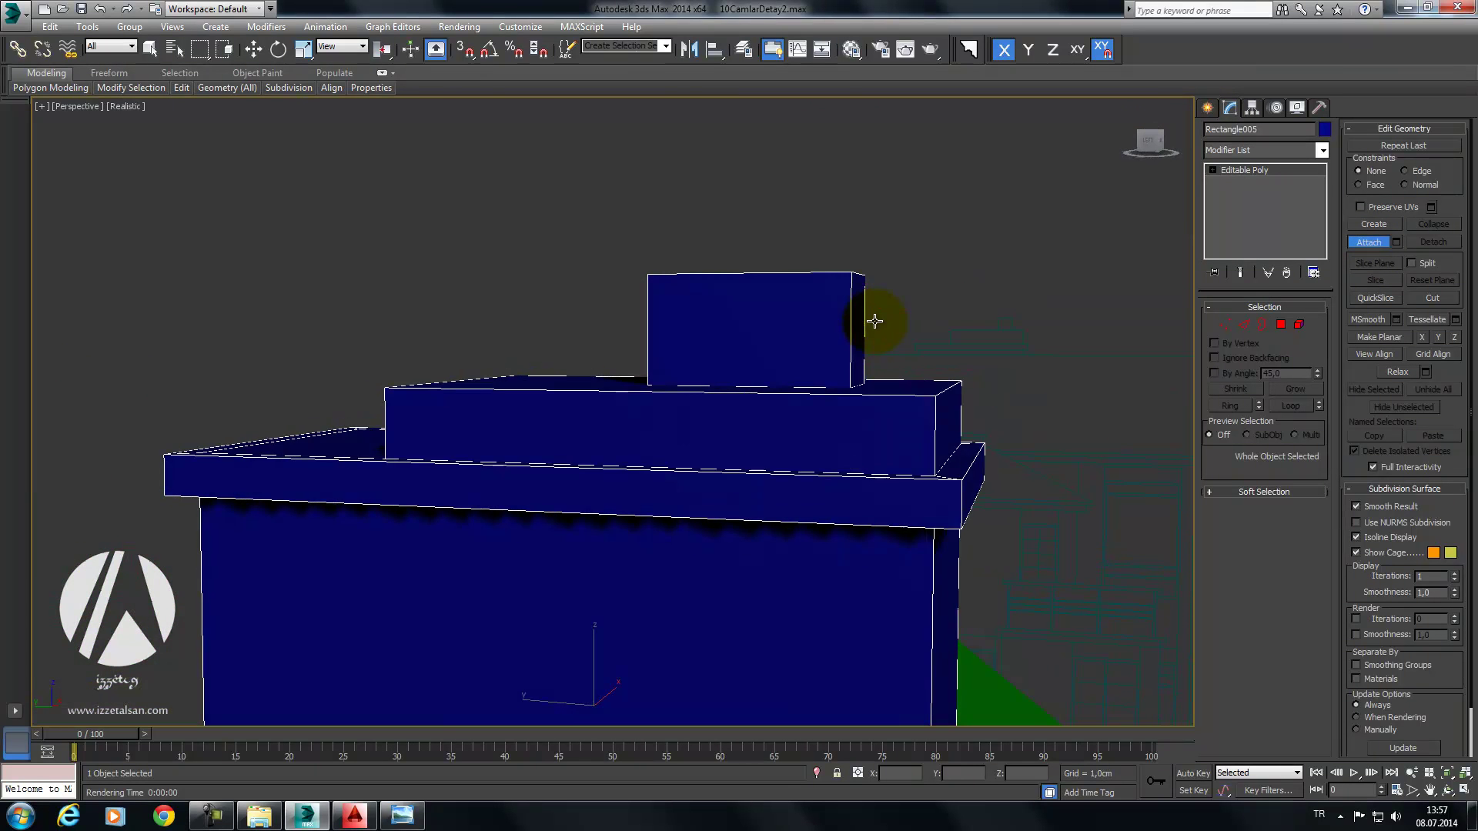
Step: Lower the small block's top vertices and reposition the block in the Front view
click(1225, 324)
drag(759, 221, 759, 274)
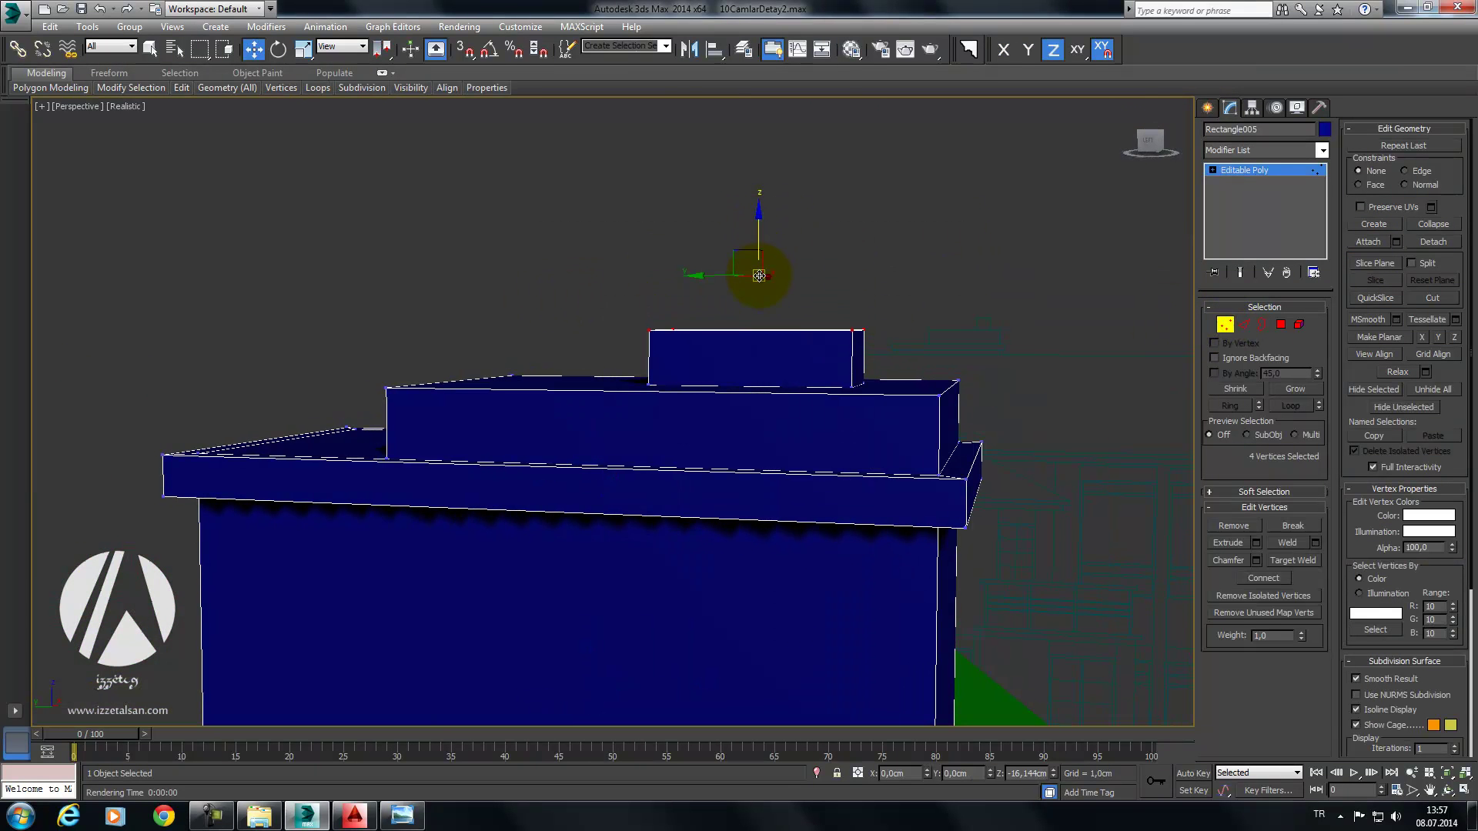
mouse_move(838, 334)
alt+middle_down()
mouse_move(700, 353)
mouse_move(746, 382)
alt+middle_up()
ctrl+drag(746, 383, 858, 258)
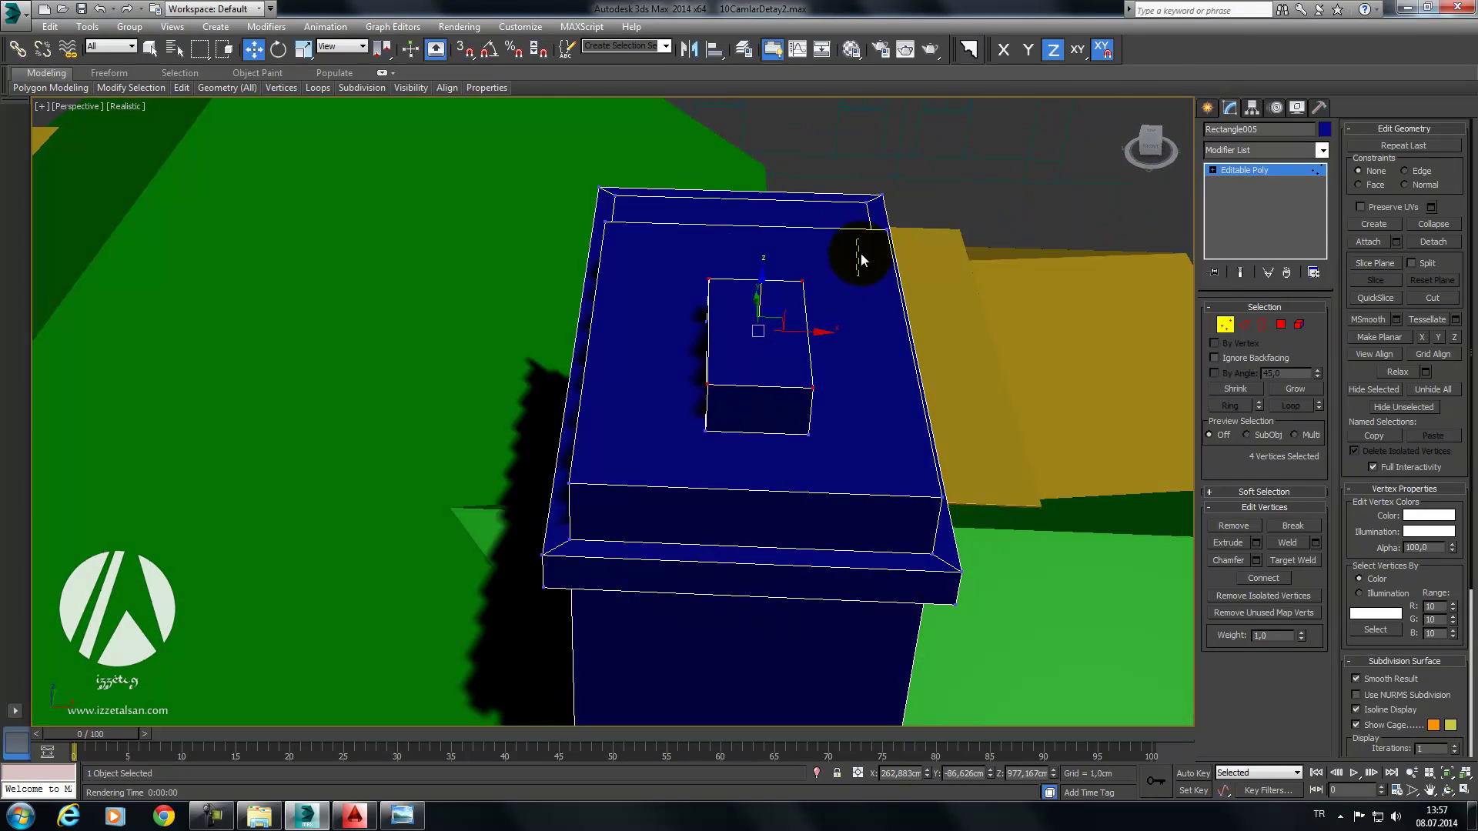
drag(808, 356, 718, 368)
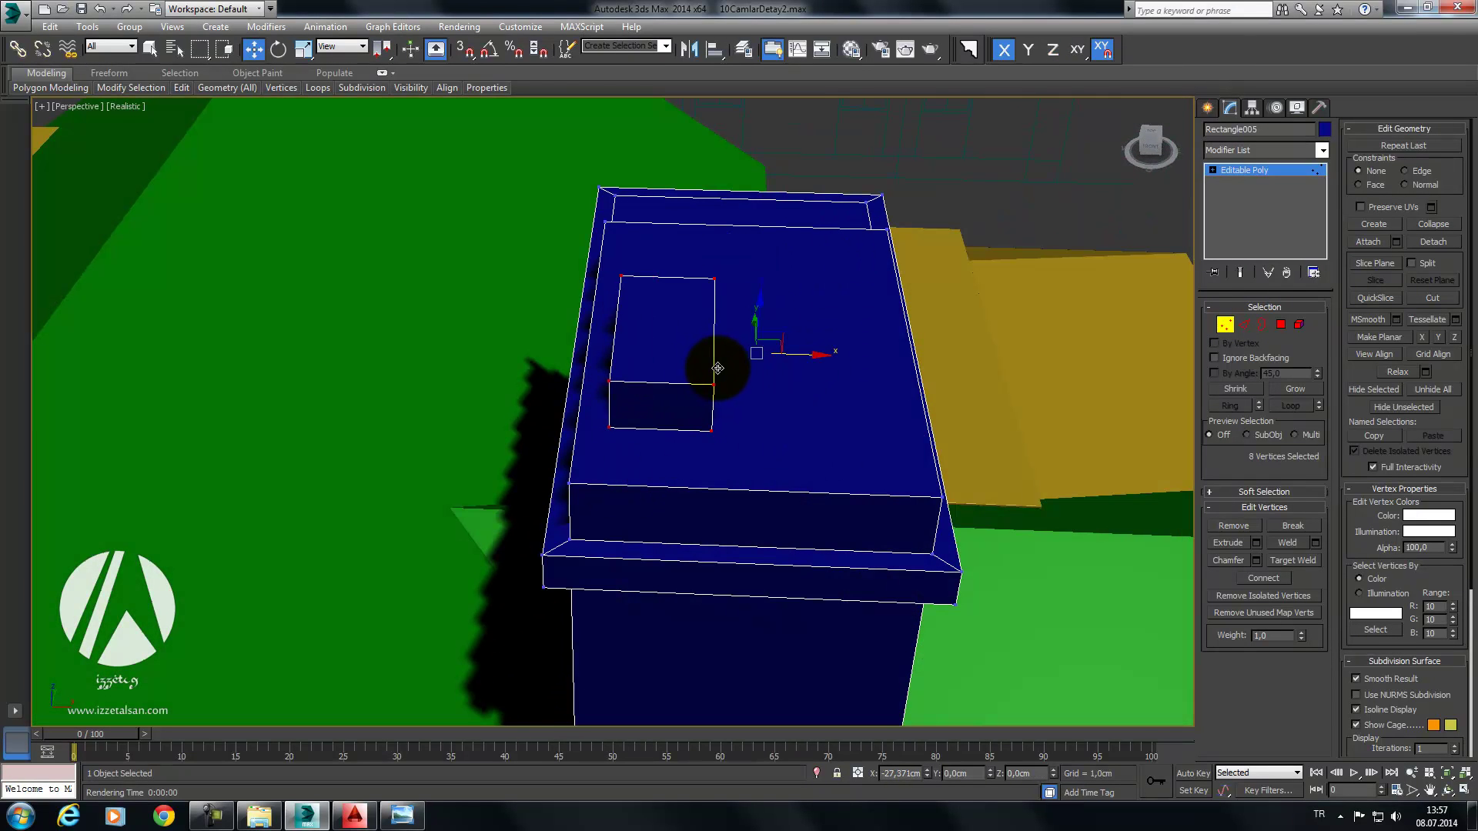
mouse_move(719, 369)
alt+middle_down()
mouse_move(752, 352)
mouse_move(752, 330)
mouse_move(776, 354)
alt+middle_up()
key(f)
scroll(776, 353, up, 5)
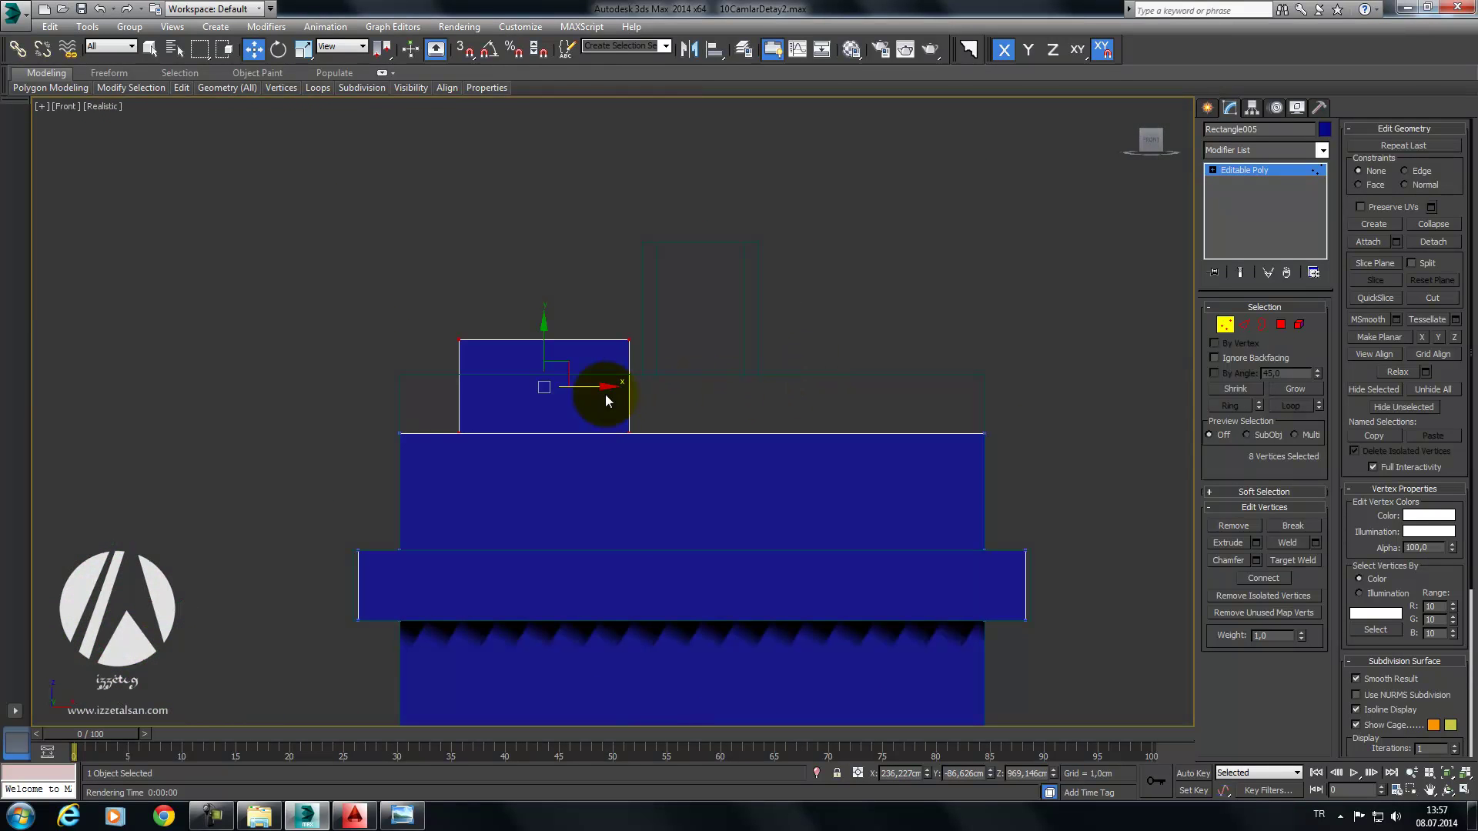
drag(590, 389, 751, 383)
Step: Narrow the small block by moving its left and right vertices inward along X
drag(865, 271, 707, 526)
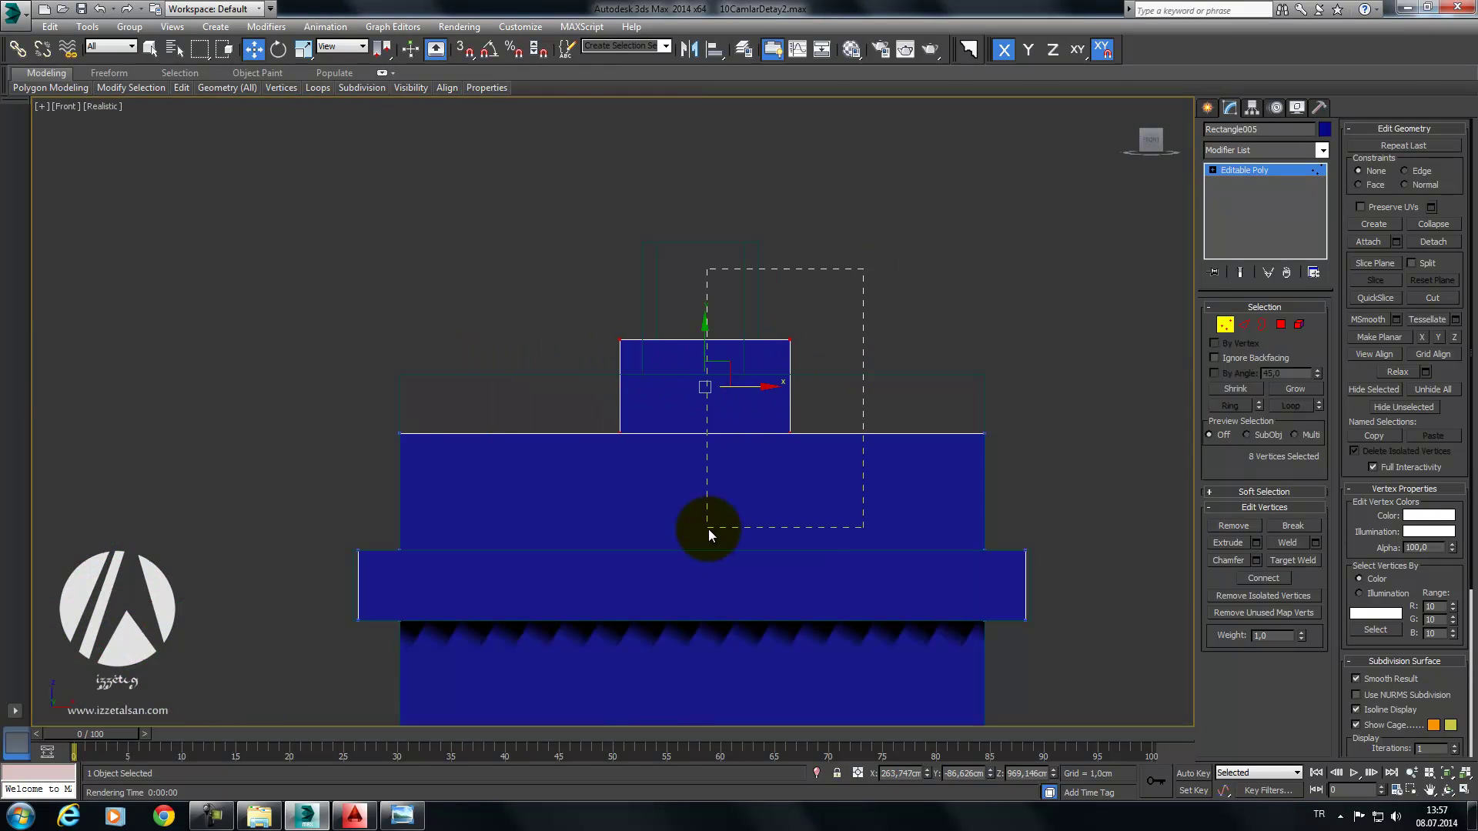
drag(839, 386, 821, 393)
drag(699, 322, 593, 454)
drag(660, 390, 688, 391)
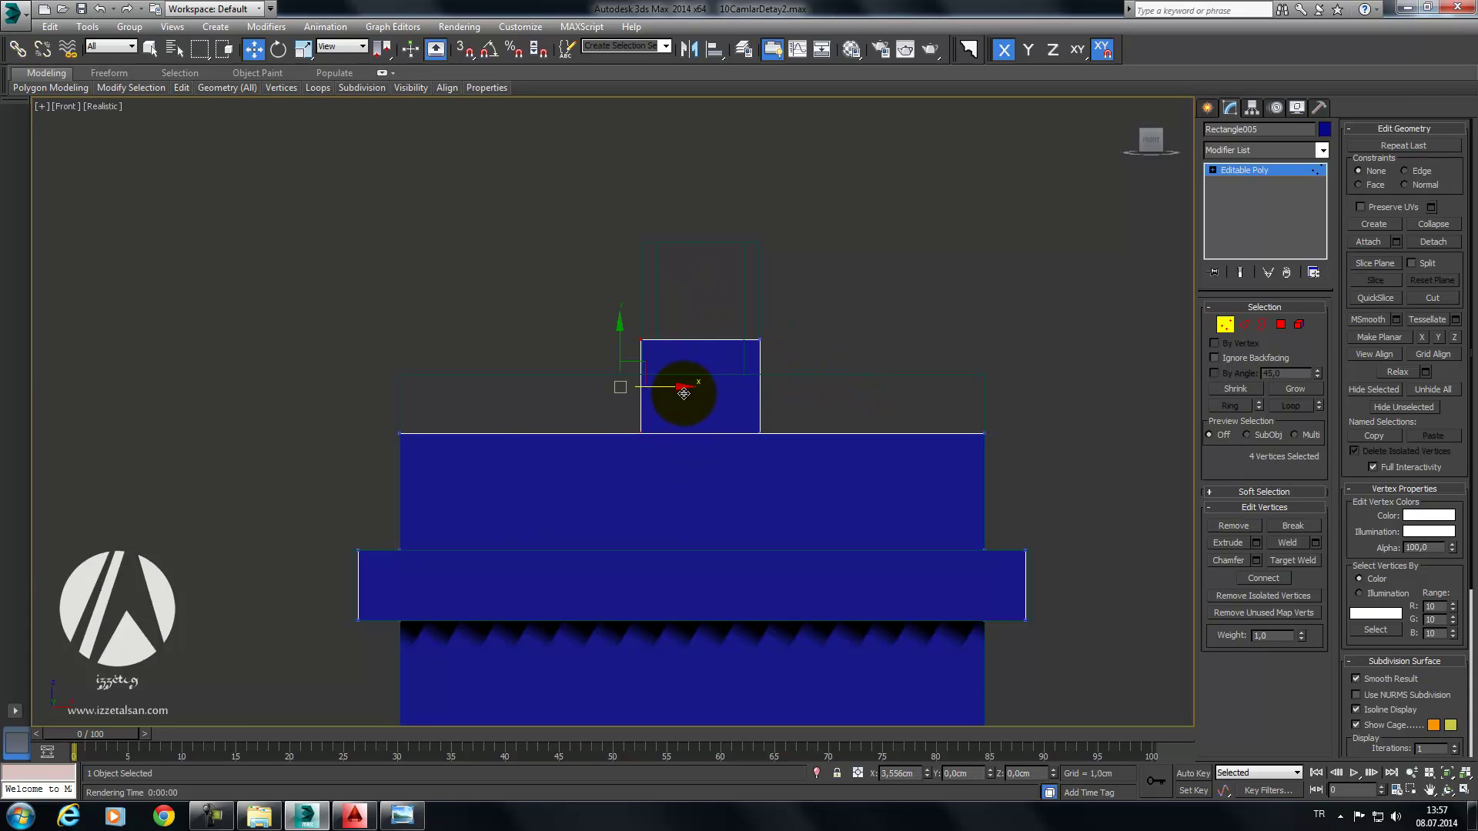
middle_drag(796, 369, 793, 385)
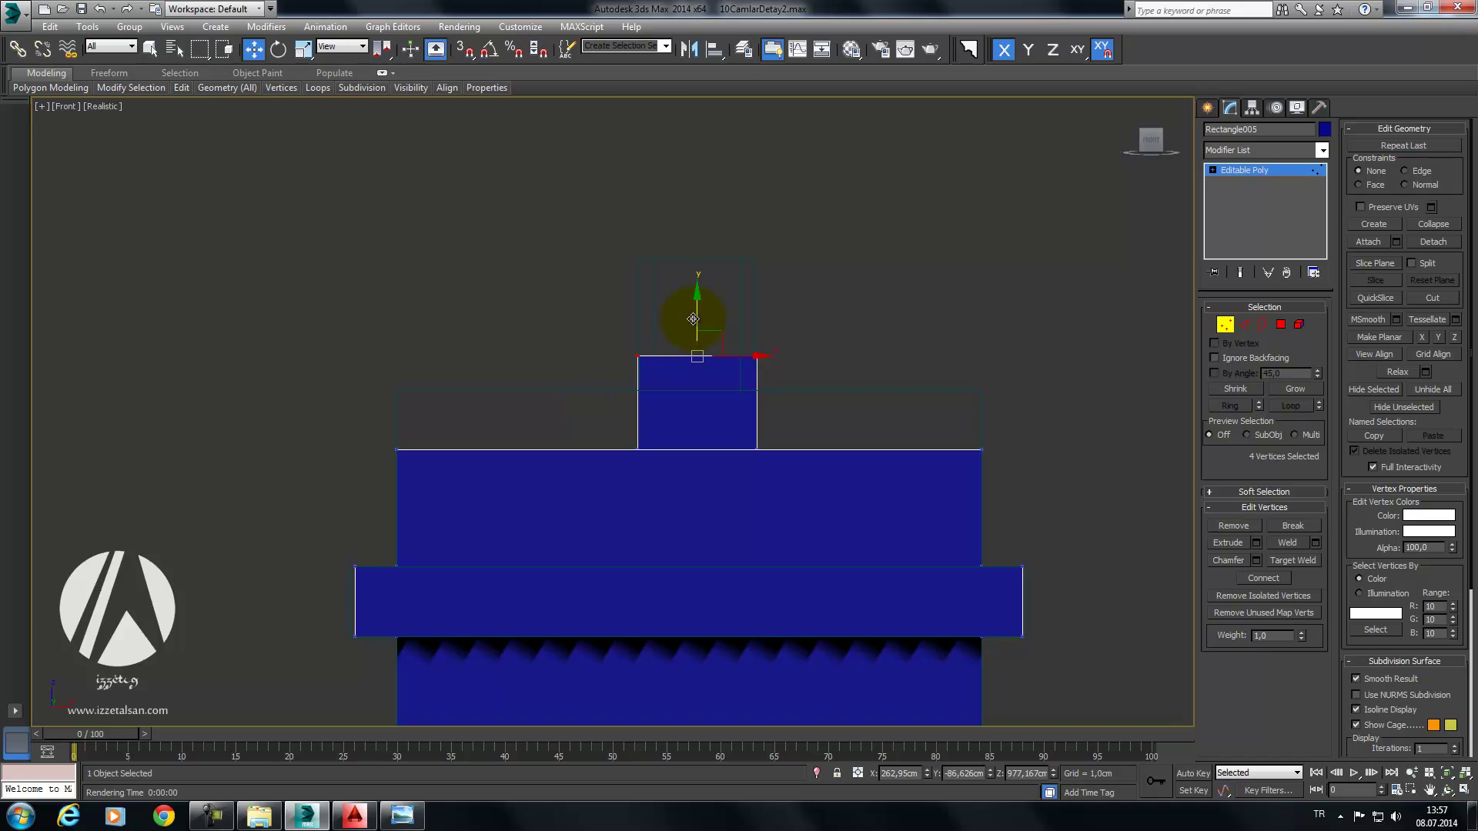
scroll(814, 344, down, 5)
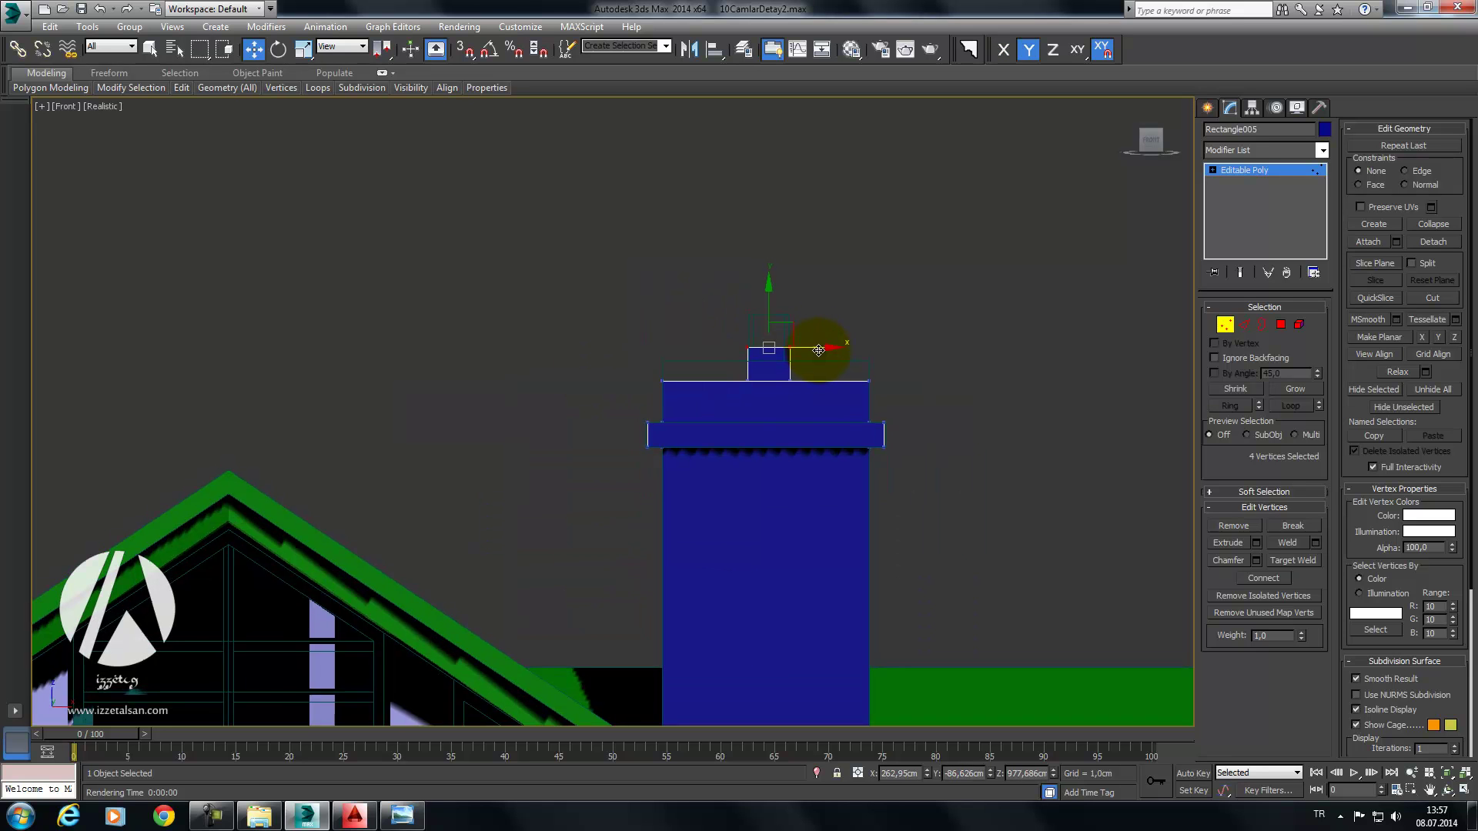
scroll(819, 353, up, 4)
Step: Clone the small block element with a Shift-move along X beside the original
click(1225, 324)
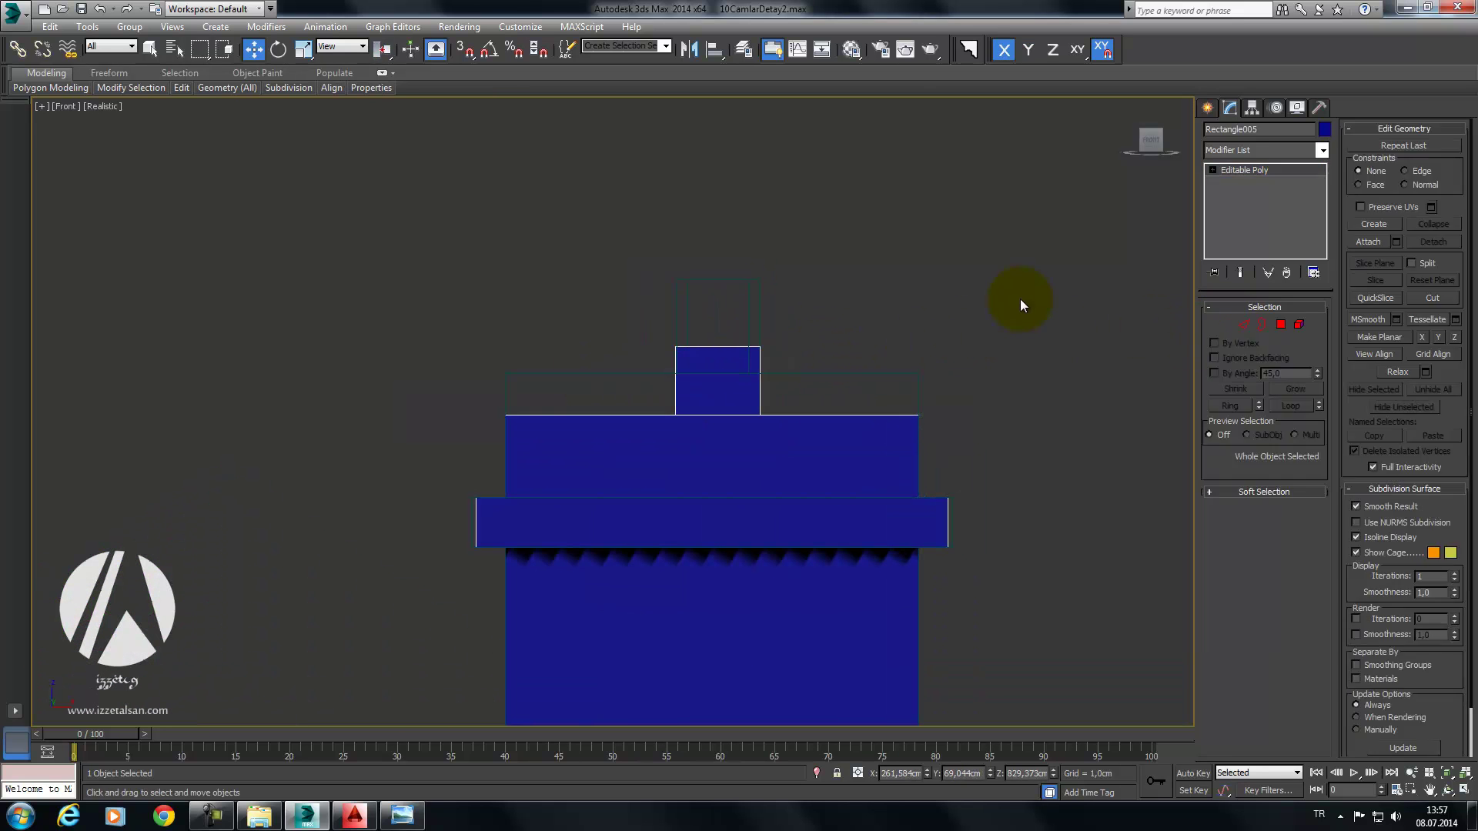
click(1019, 300)
middle_drag(799, 354, 799, 389)
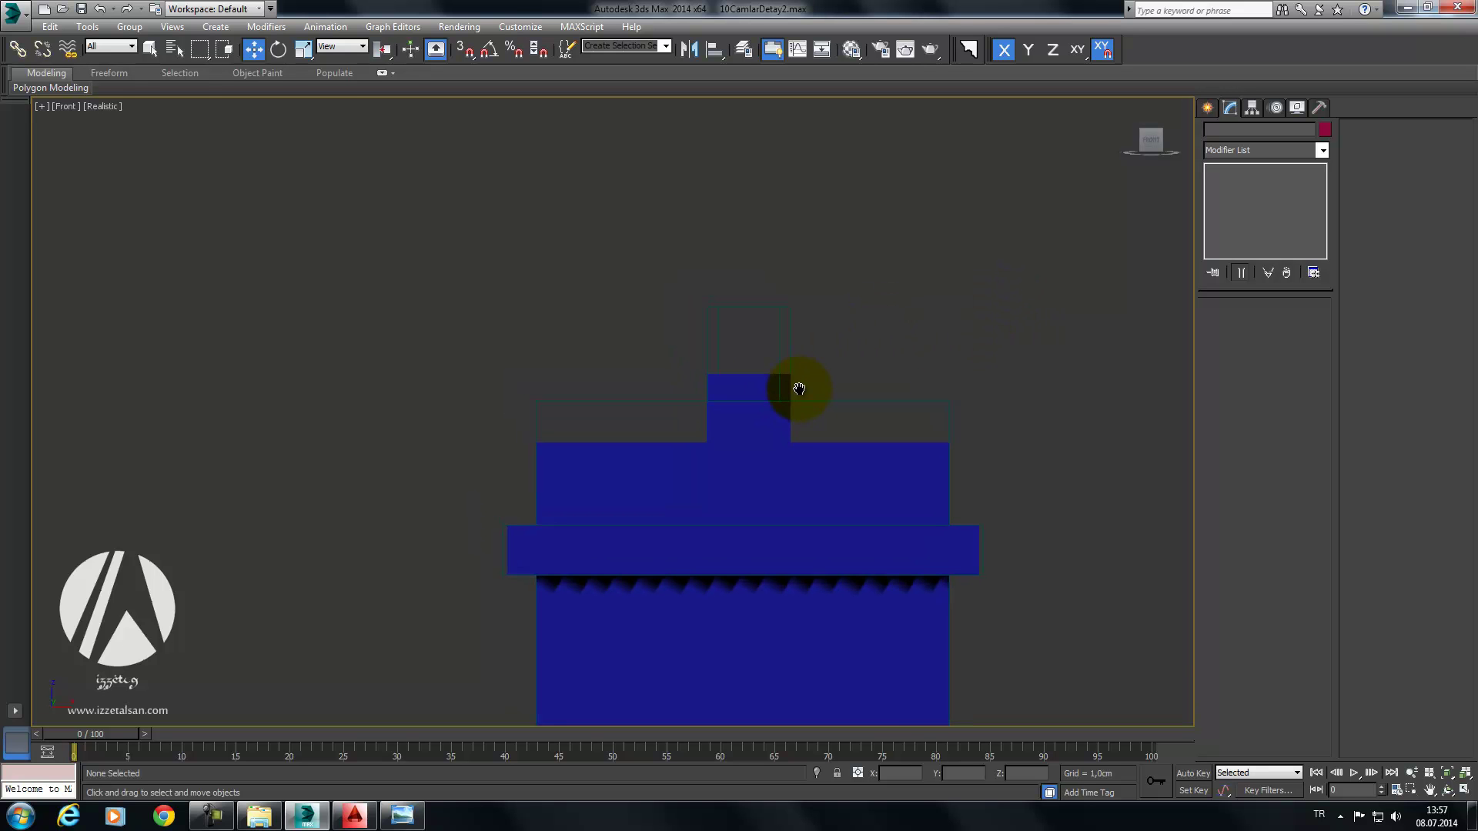
key(p)
scroll(825, 397, down, 2)
mouse_move(909, 353)
middle_down()
mouse_move(851, 423)
mouse_move(948, 390)
mouse_move(759, 394)
mouse_move(726, 419)
mouse_move(1169, 363)
middle_up()
click(762, 400)
click(1299, 324)
click(751, 492)
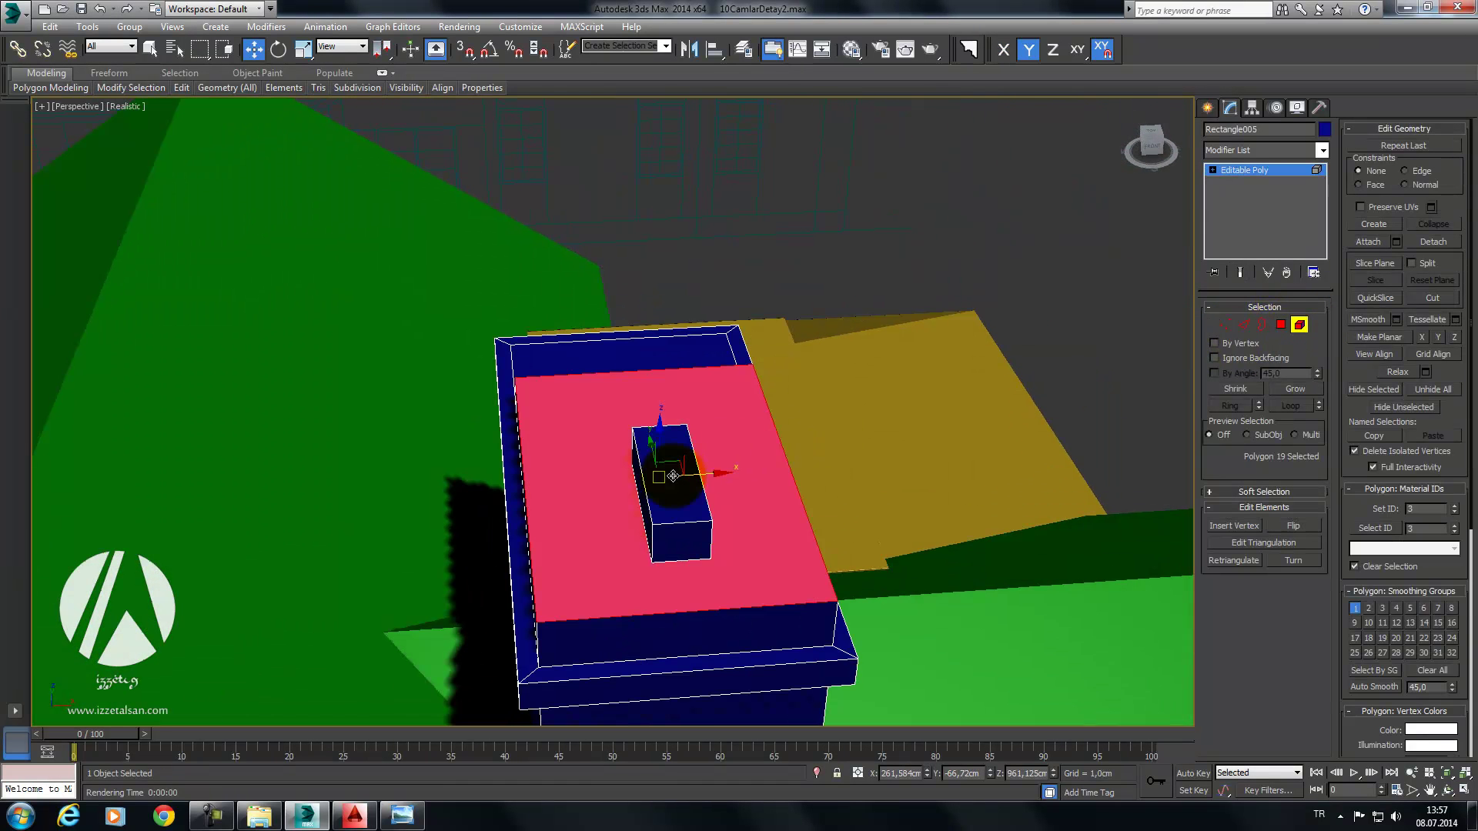
click(689, 481)
mouse_move(712, 492)
mouse_down()
mouse_move(648, 505)
mouse_move(752, 485)
mouse_up()
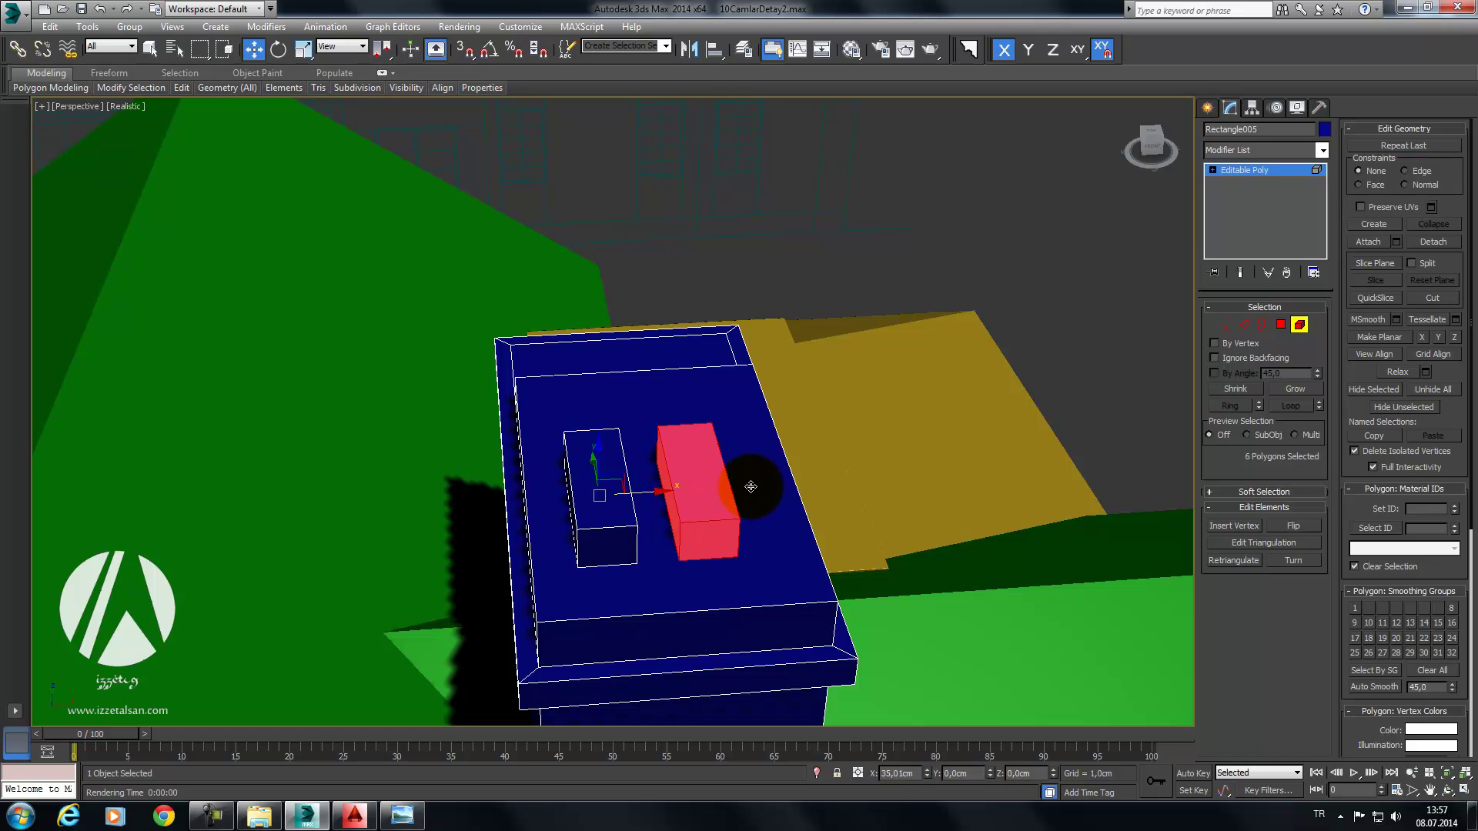
click(813, 409)
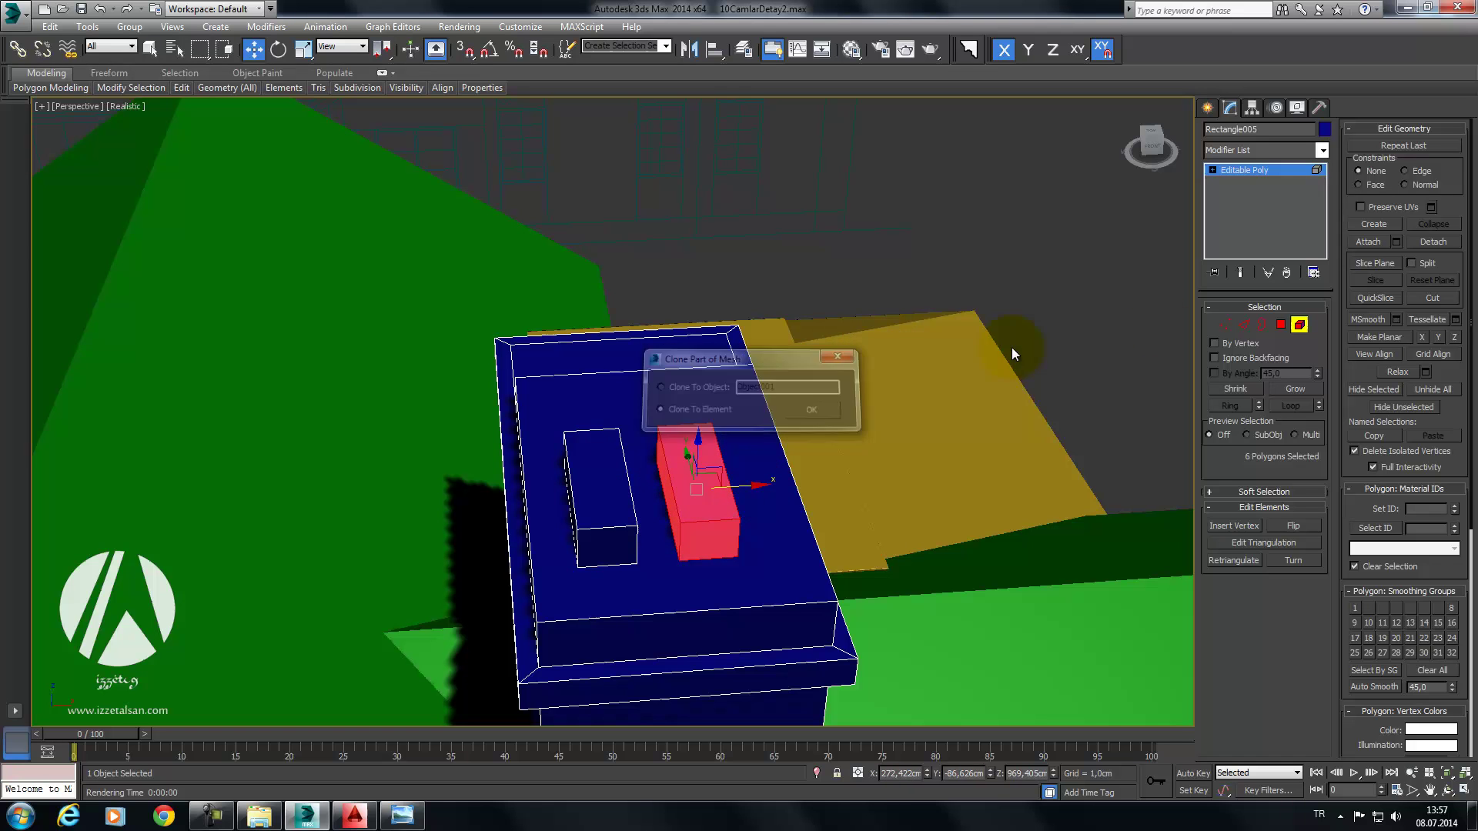
Step: Raise the copy's top vertices and move its right-side vertices outward to widen it
click(1224, 324)
alt+middle_drag(856, 372, 833, 315)
drag(696, 464, 705, 398)
drag(726, 570, 726, 566)
drag(781, 475, 798, 478)
mouse_move(799, 478)
alt+middle_down()
mouse_move(758, 462)
mouse_move(604, 478)
mouse_move(1133, 382)
alt+middle_up()
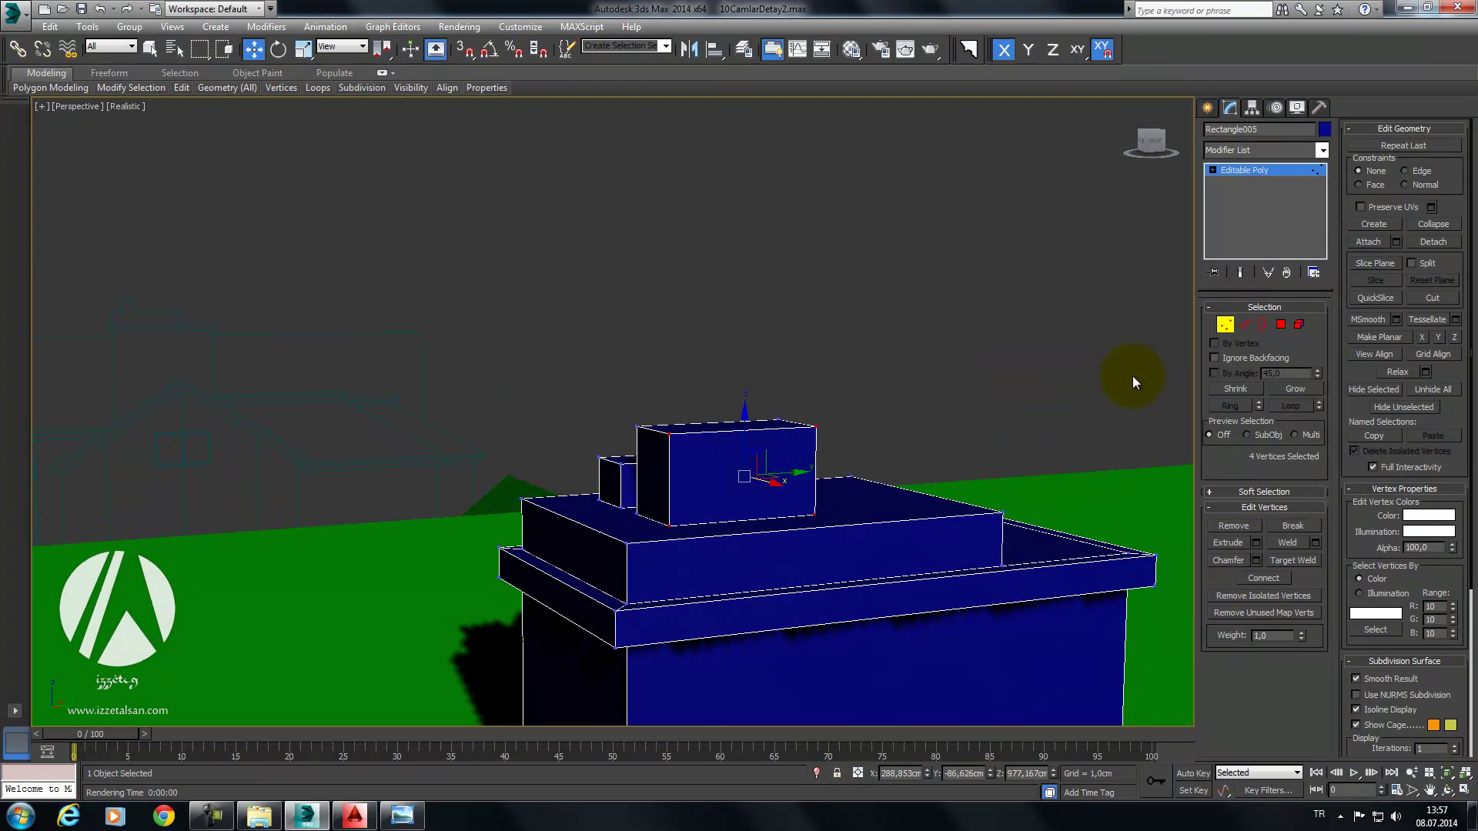
Step: Select the edges of both vent boxes, excluding the cap tier's edges
click(1246, 324)
drag(814, 425, 809, 429)
alt+middle_drag(837, 408, 1137, 383)
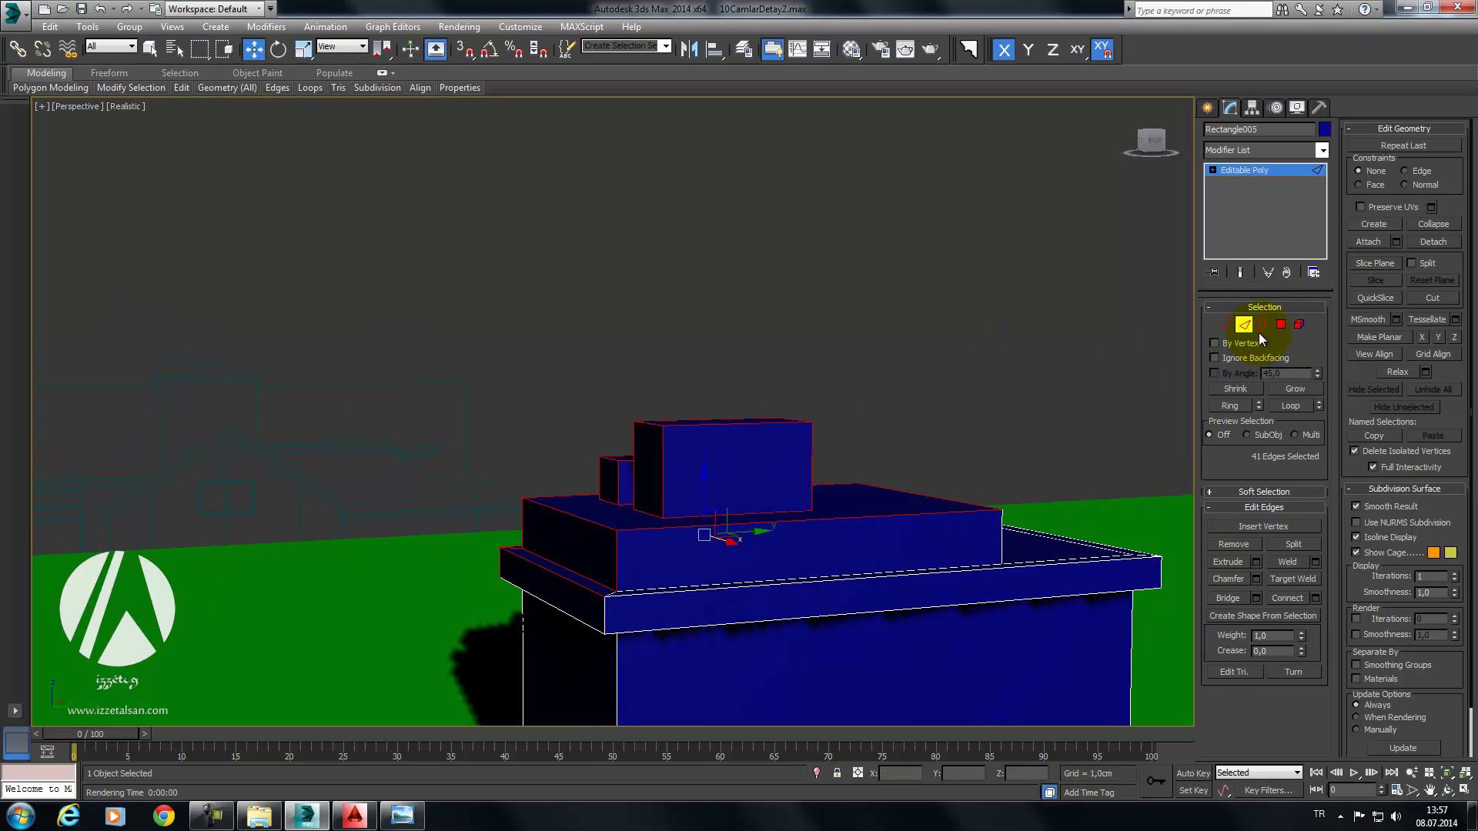
click(731, 426)
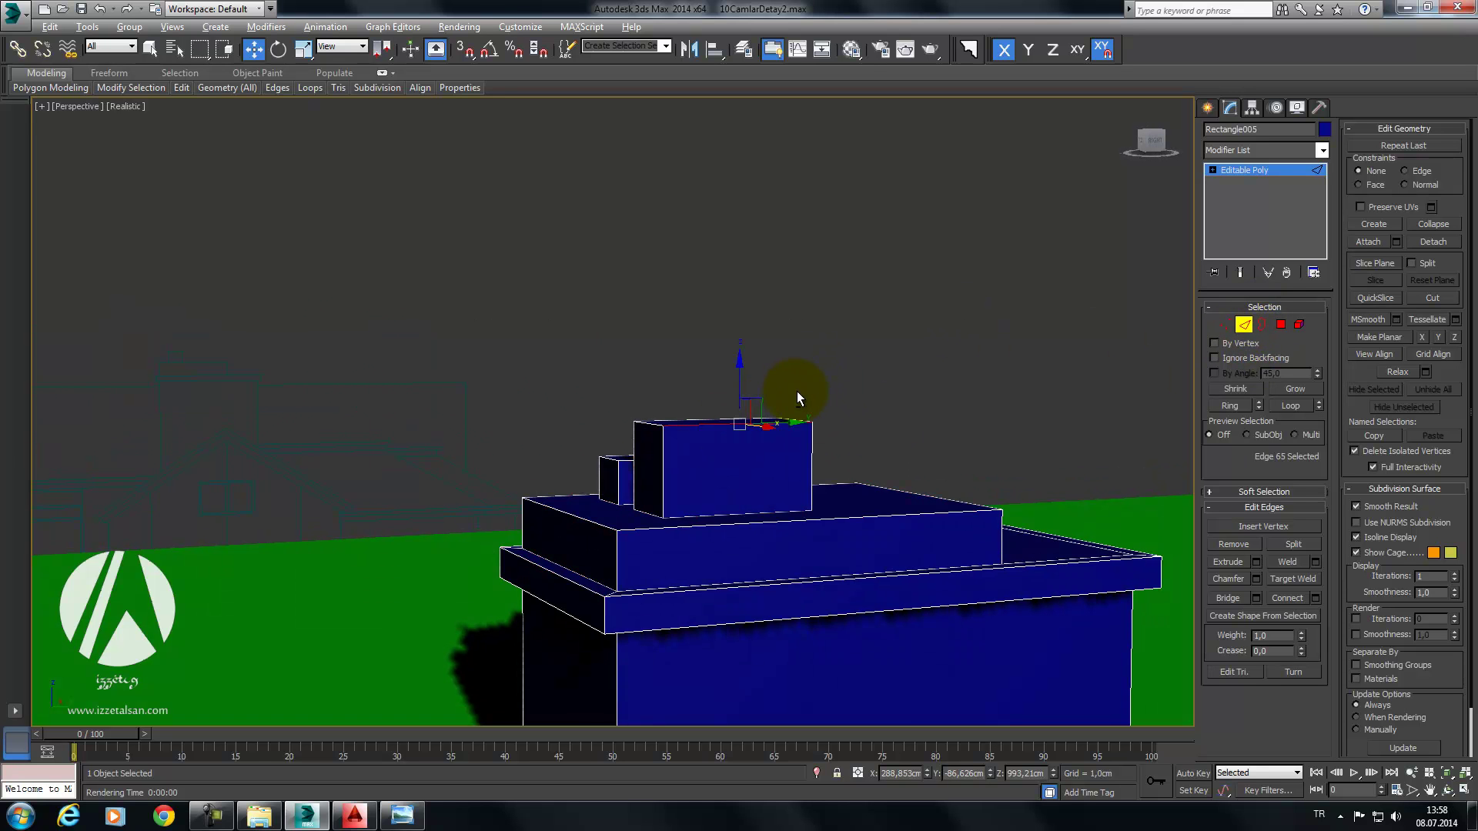
alt+middle_drag(796, 392, 850, 346)
drag(540, 561, 542, 564)
alt+middle_drag(706, 518, 602, 470)
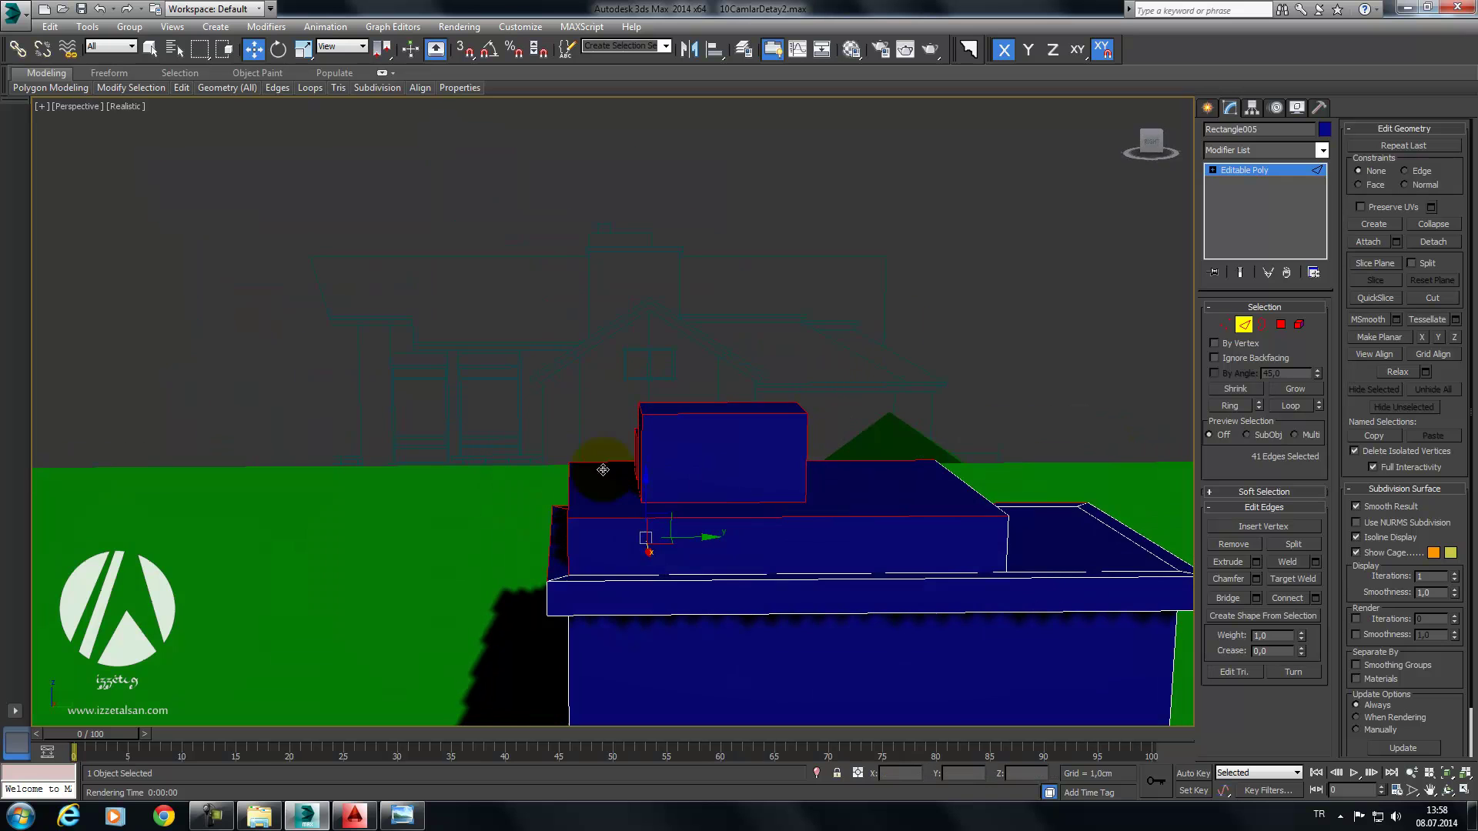
alt+drag(585, 421, 347, 722)
drag(824, 602, 823, 602)
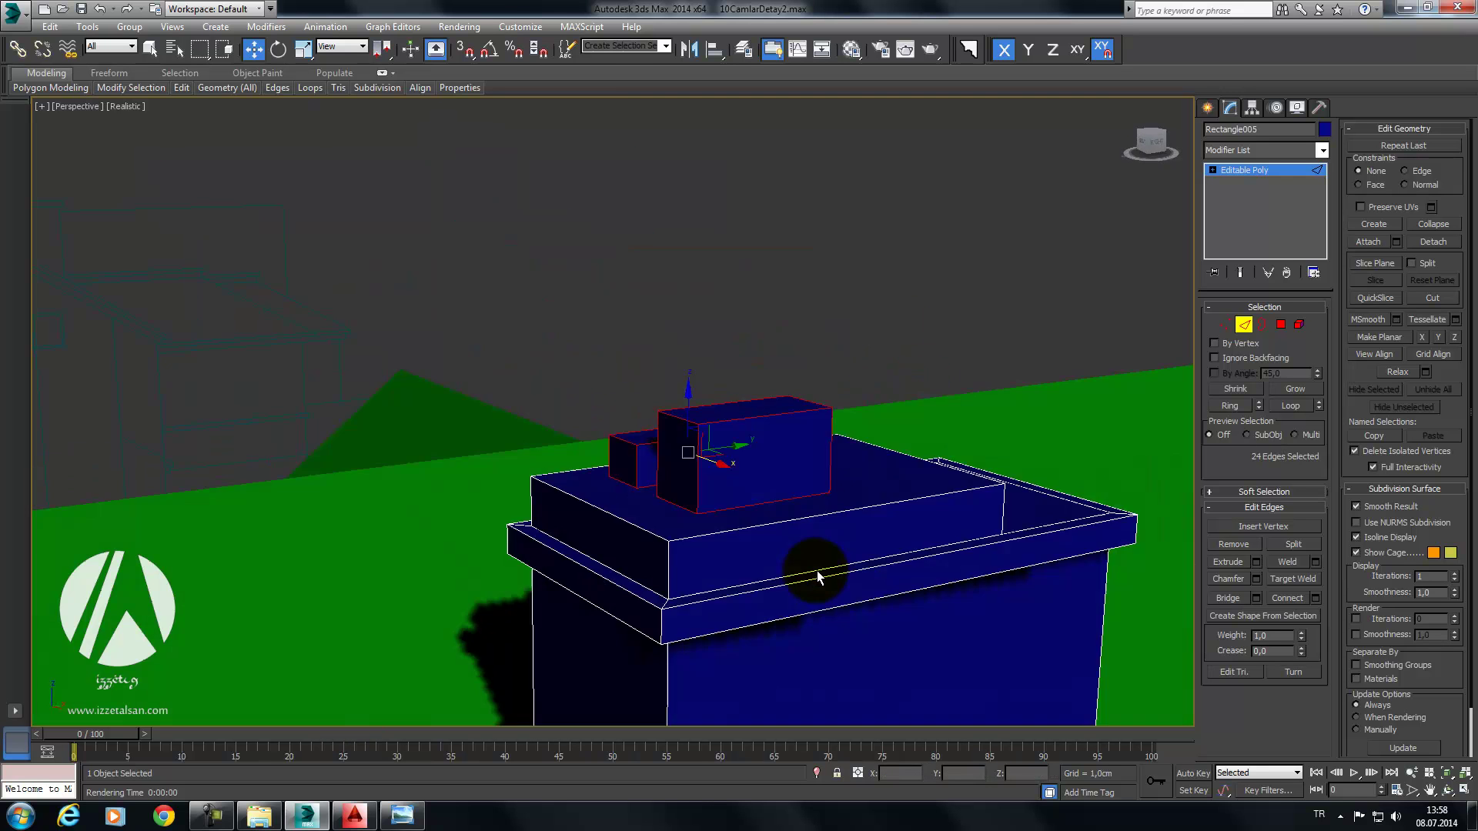
alt+middle_drag(816, 570, 1198, 583)
Step: Chamfer the selected vent edges
click(1255, 579)
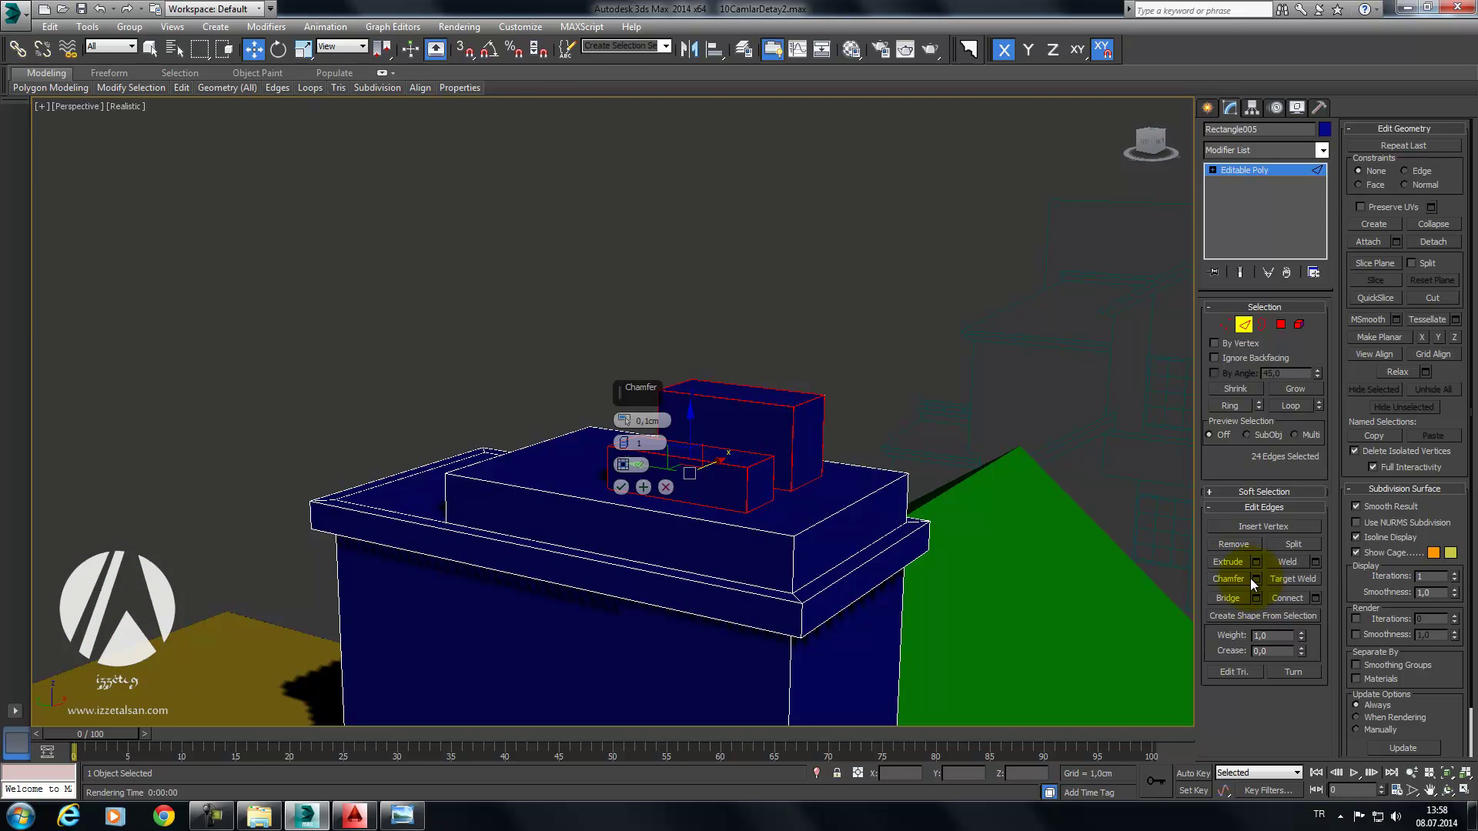
click(624, 488)
alt+middle_drag(625, 487, 823, 463)
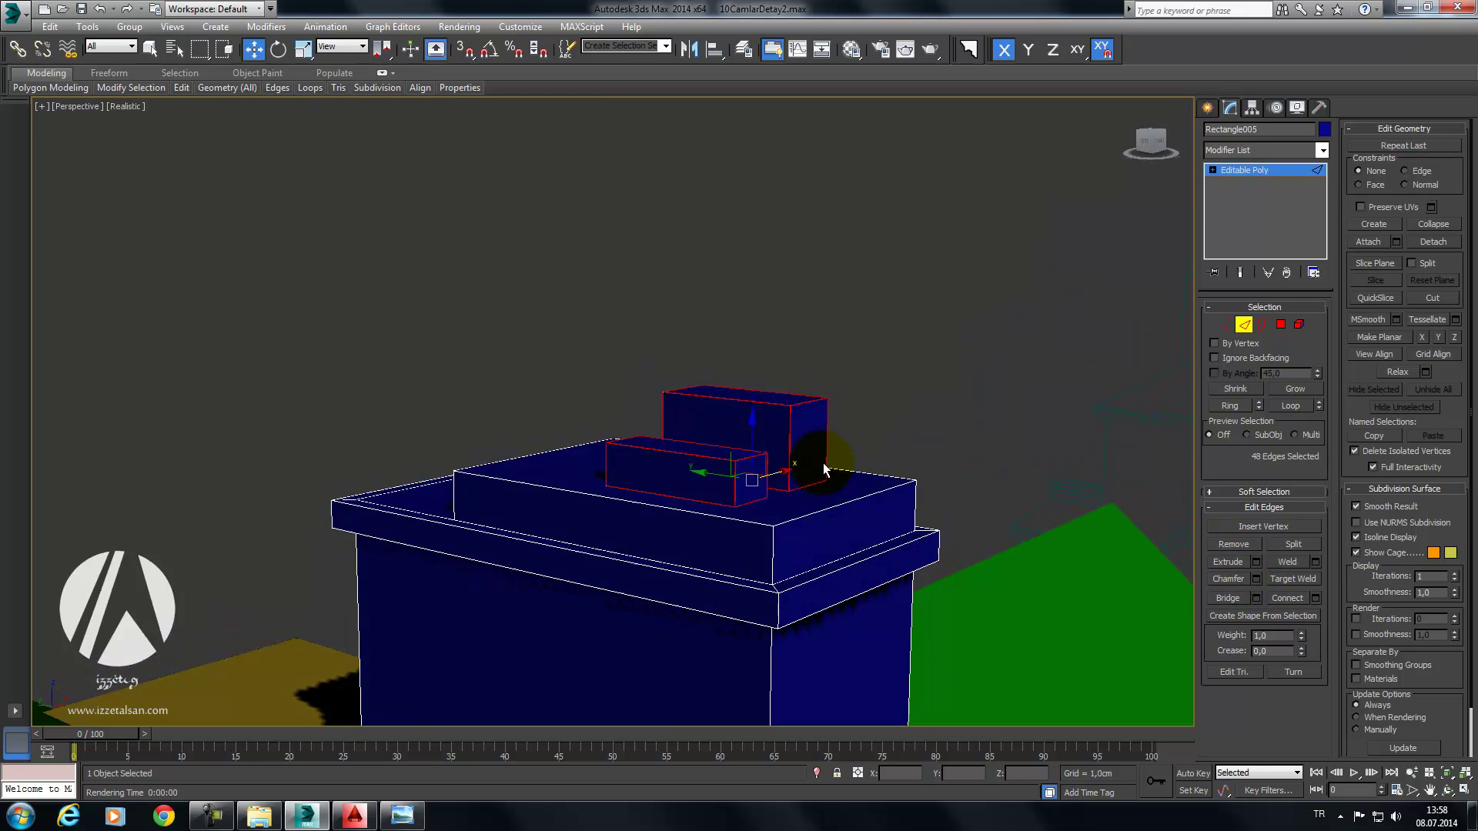
click(1224, 324)
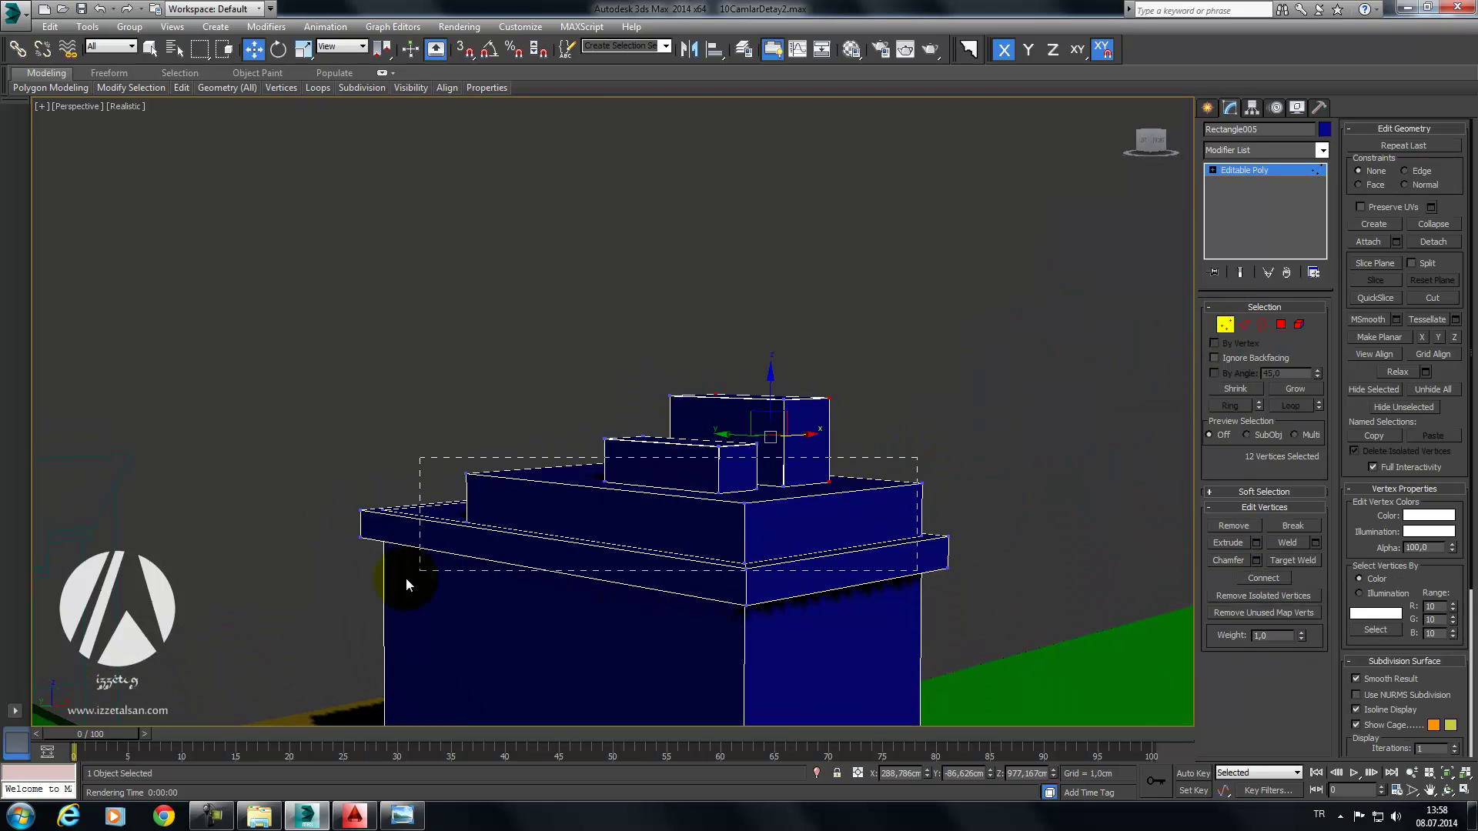
Step: Raise the upper cap tier's top vertices slightly along Z
drag(675, 456, 671, 462)
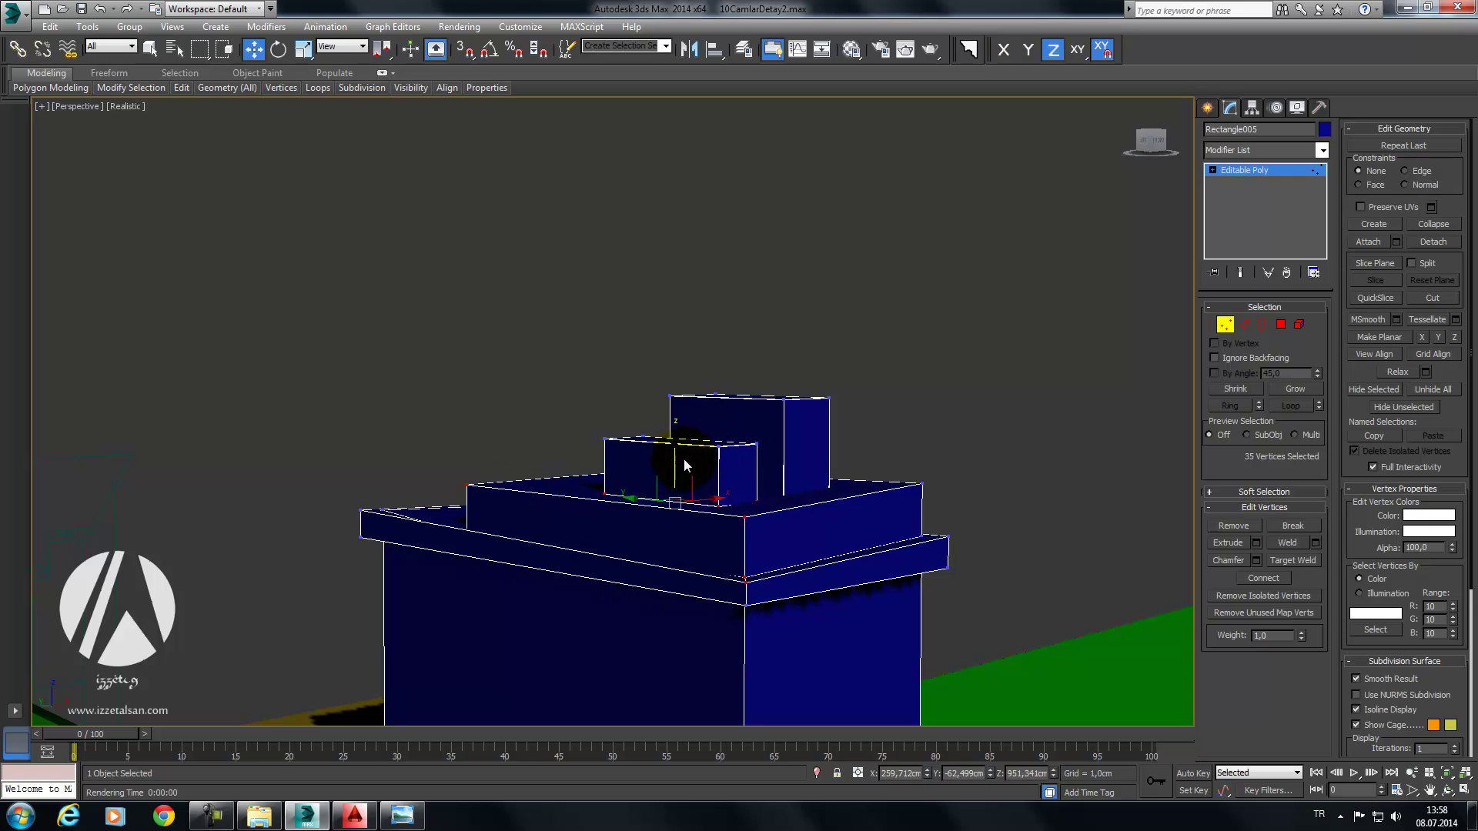
key(ctrl+z)
alt+middle_drag(753, 508, 678, 470)
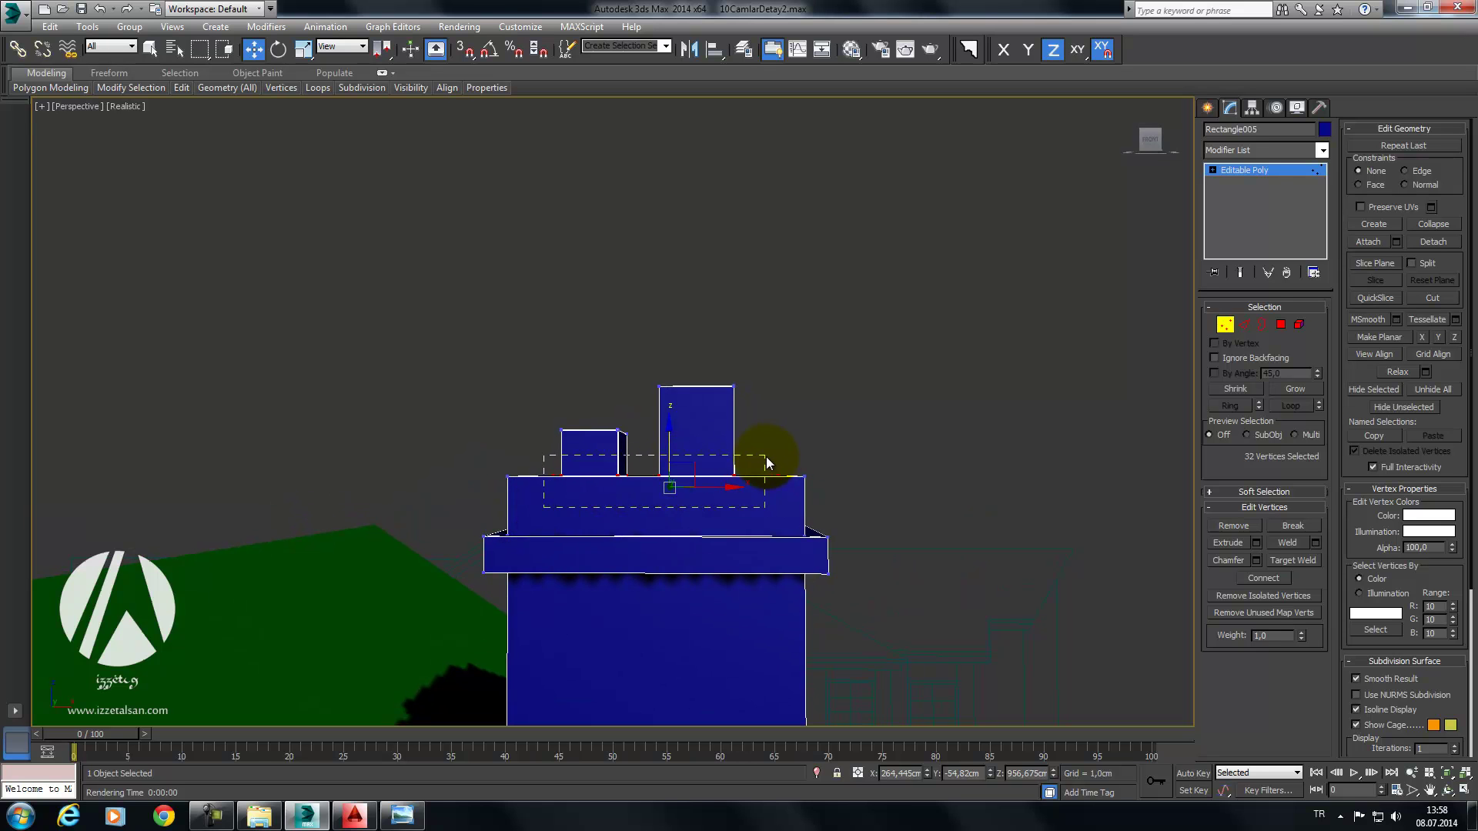
drag(773, 457, 765, 456)
alt+middle_drag(650, 462, 641, 449)
drag(640, 448, 543, 424)
mouse_move(515, 462)
alt+middle_down()
mouse_move(700, 528)
mouse_move(627, 472)
mouse_move(655, 433)
mouse_move(672, 479)
alt+middle_up()
Step: Select all 143 chimney edges with Ctrl+A and switch to the Top view
ctrl+click(1244, 324)
alt+middle_drag(1007, 450, 963, 401)
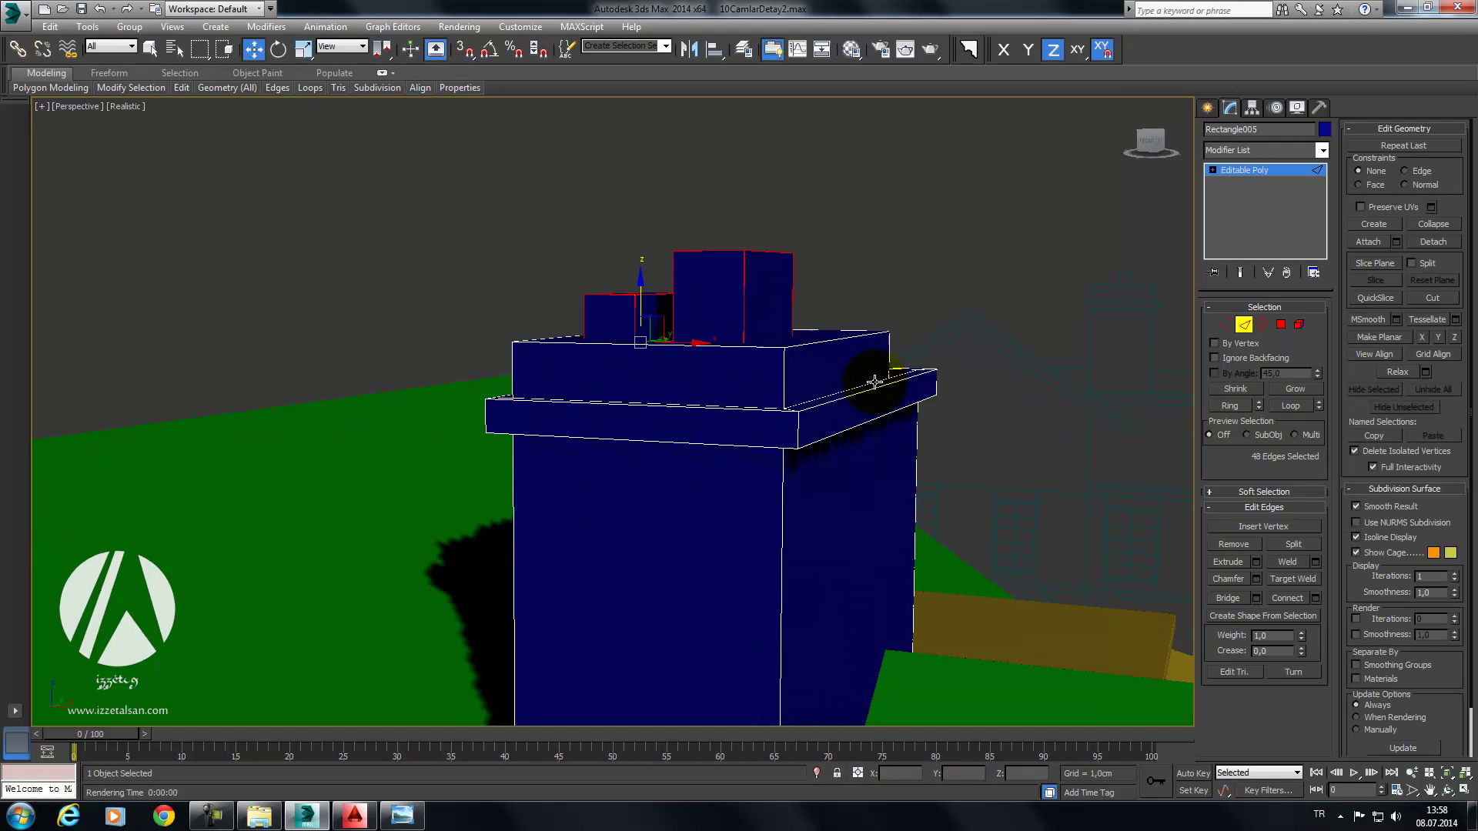
click(810, 358)
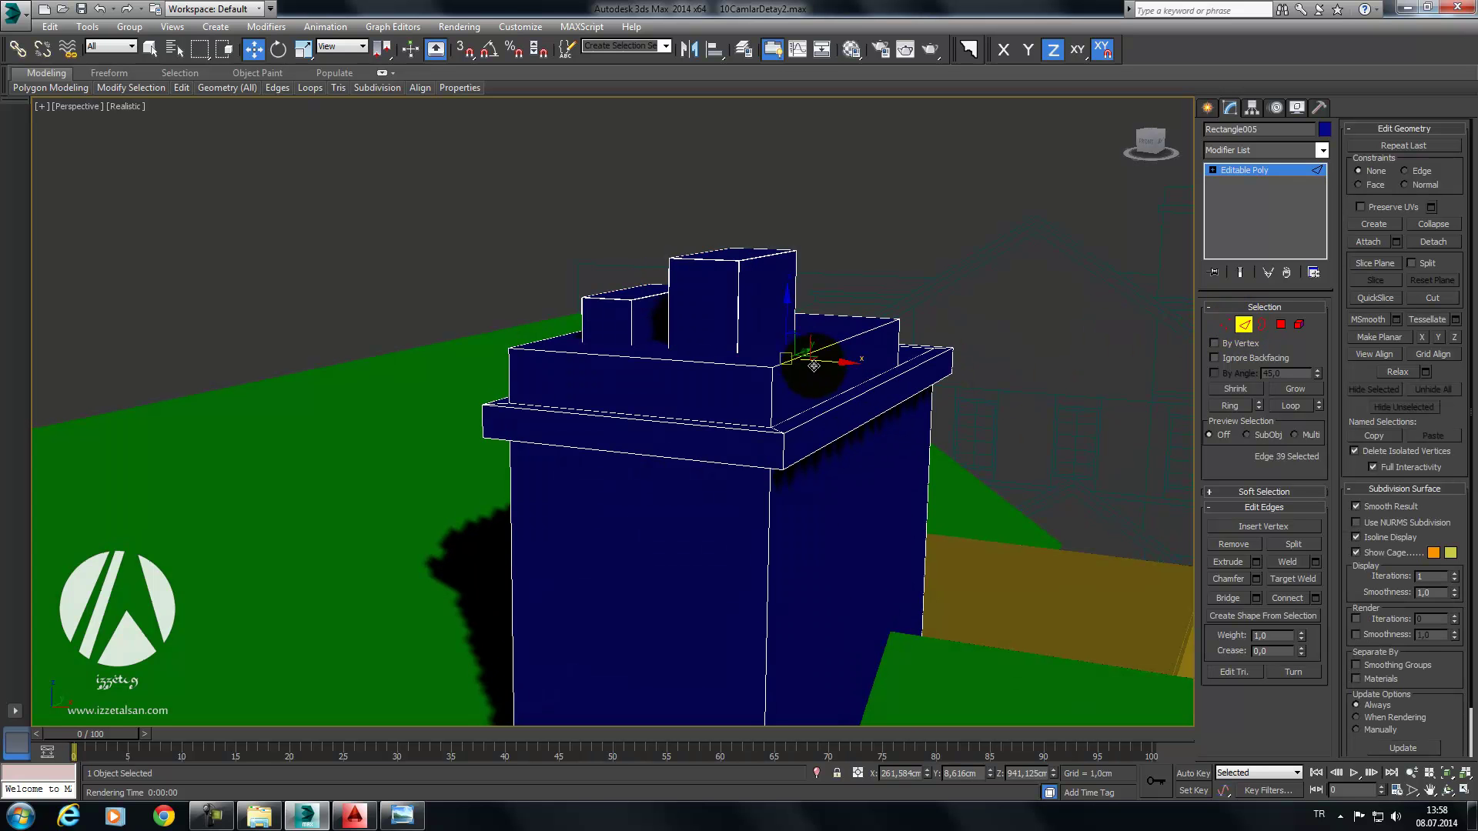
key(ctrl+a)
mouse_move(783, 308)
alt+middle_down()
mouse_move(768, 340)
mouse_move(681, 329)
mouse_move(683, 428)
alt+middle_up()
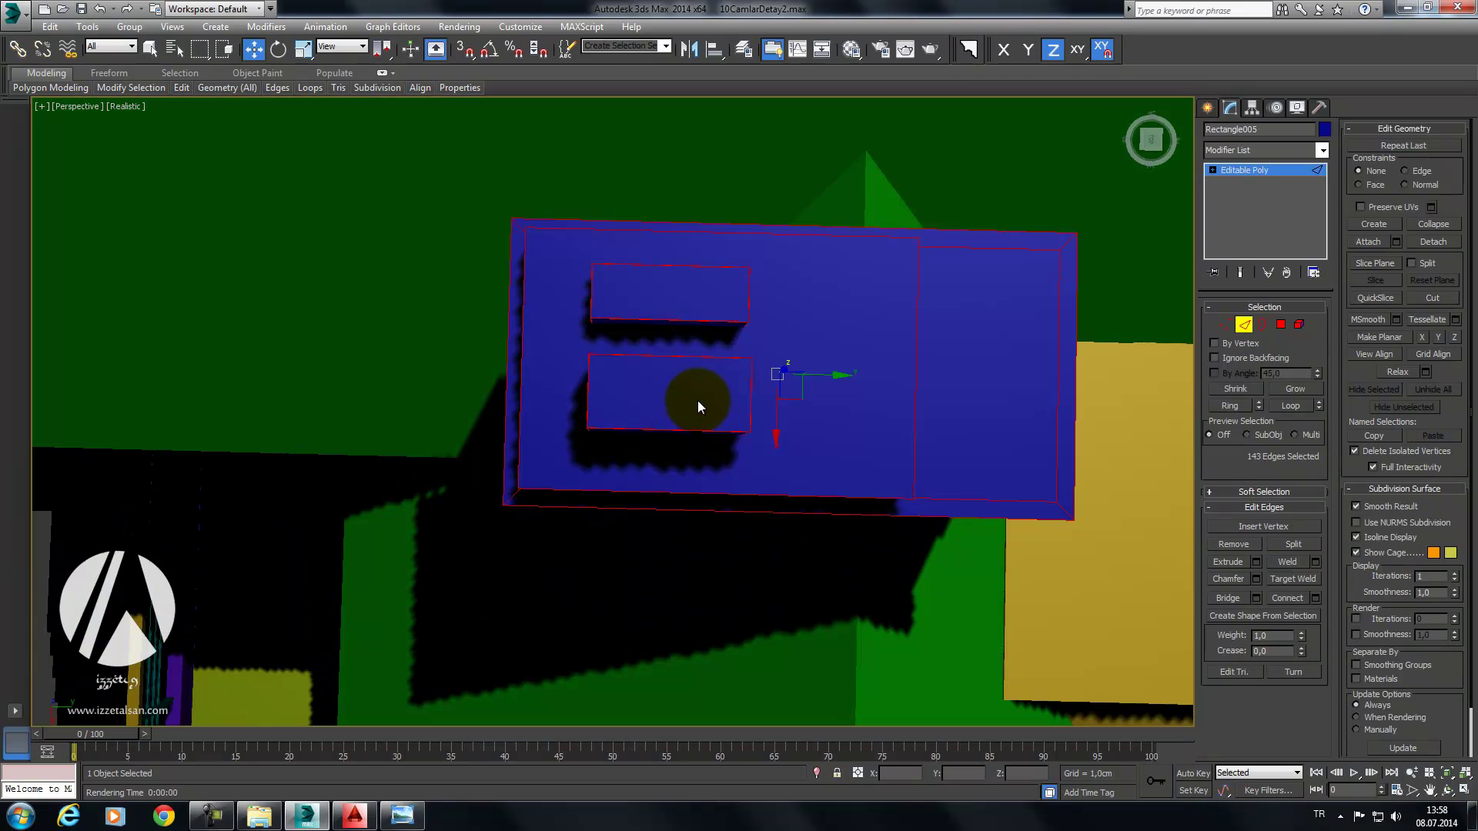
key(t)
scroll(730, 391, down, 5)
scroll(791, 368, up, 4)
scroll(830, 318, up, 2)
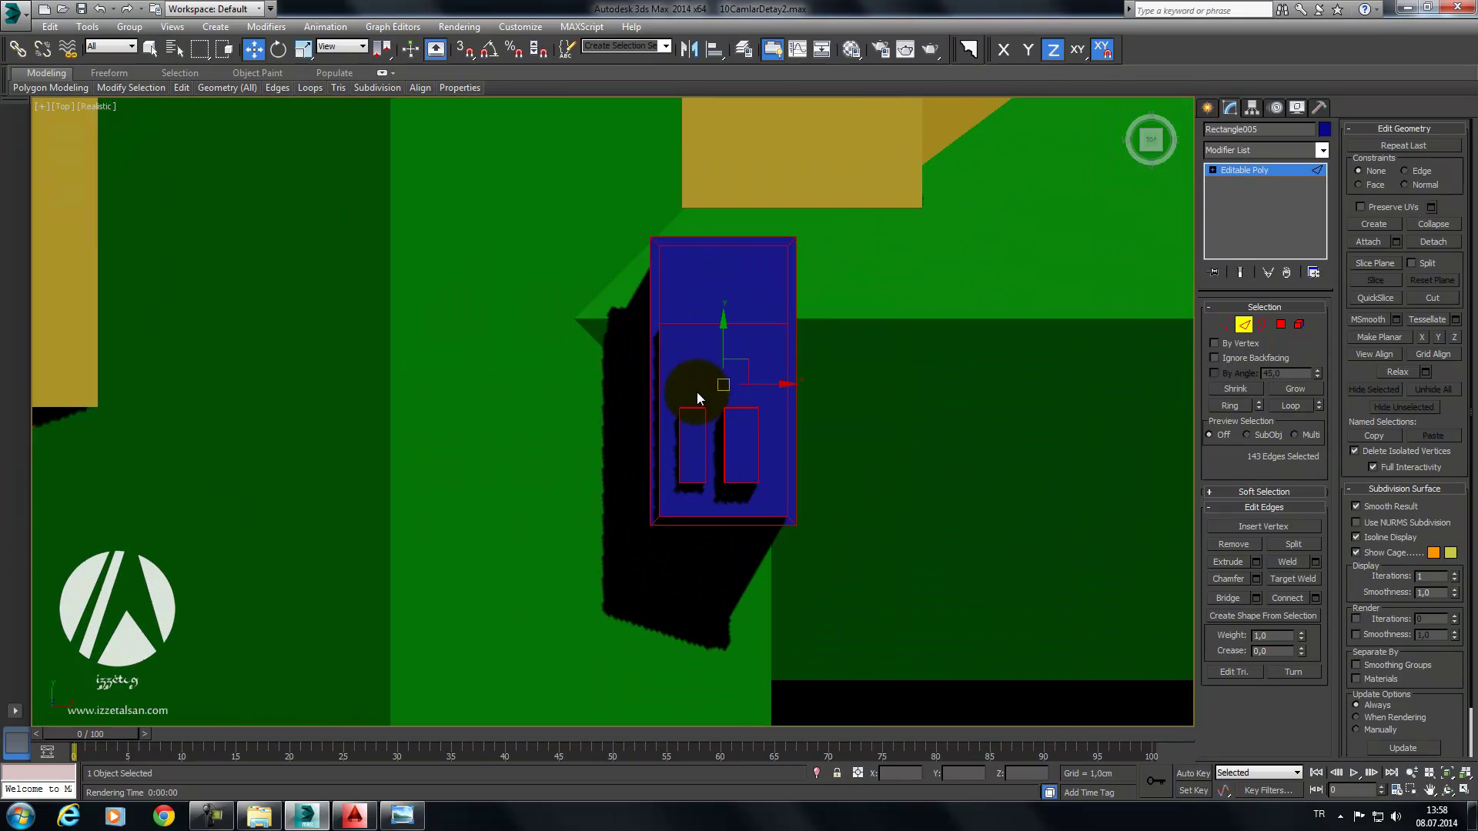
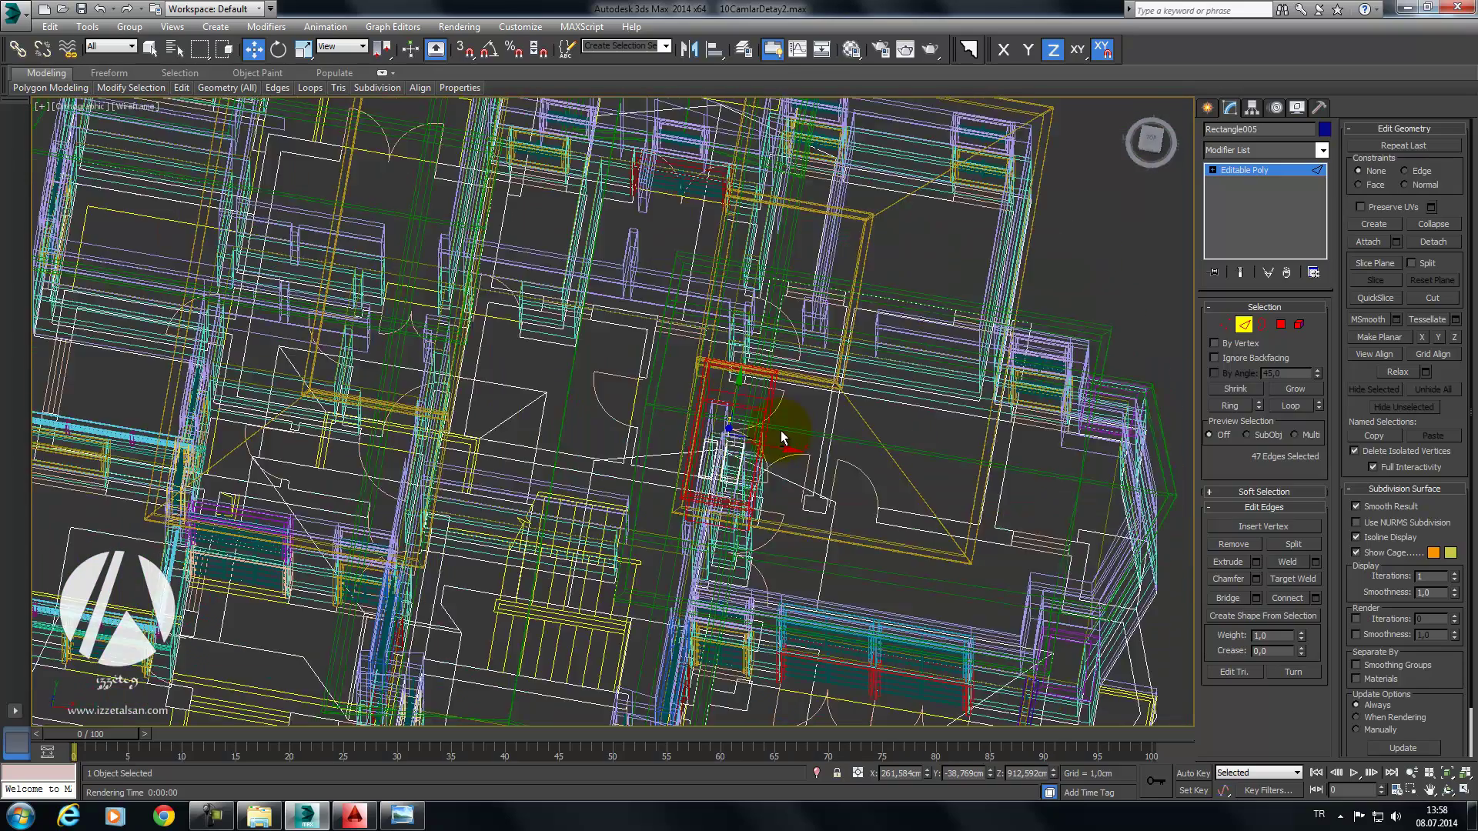
Step: Chamfer the chimney's top edges by 0,2cm
alt+middle_drag(781, 431, 733, 370)
key(F3)
scroll(739, 393, up, 2)
scroll(777, 386, up, 2)
scroll(777, 386, up, 2)
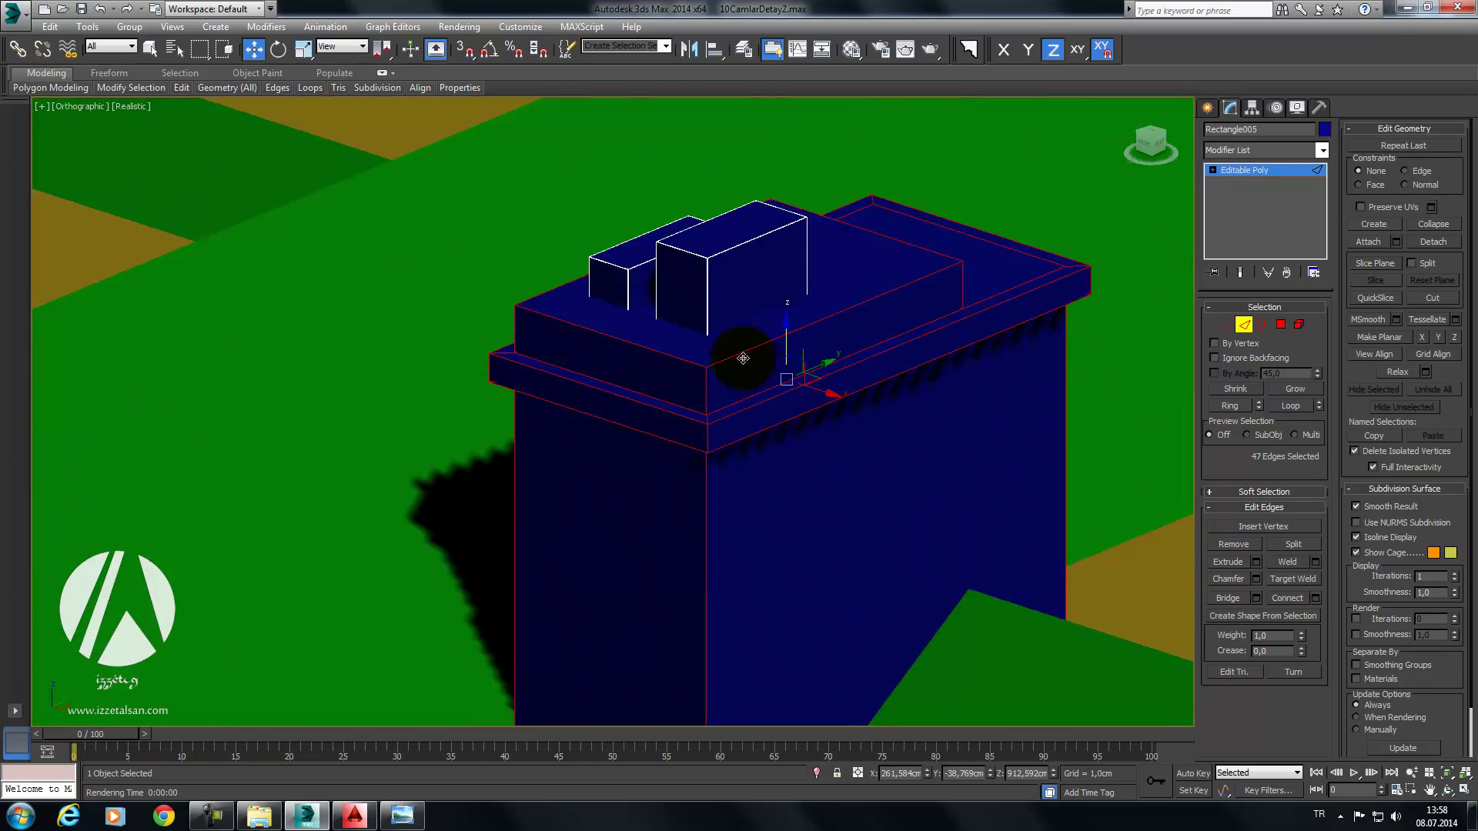
scroll(752, 377, up, 1)
scroll(833, 353, up, 1)
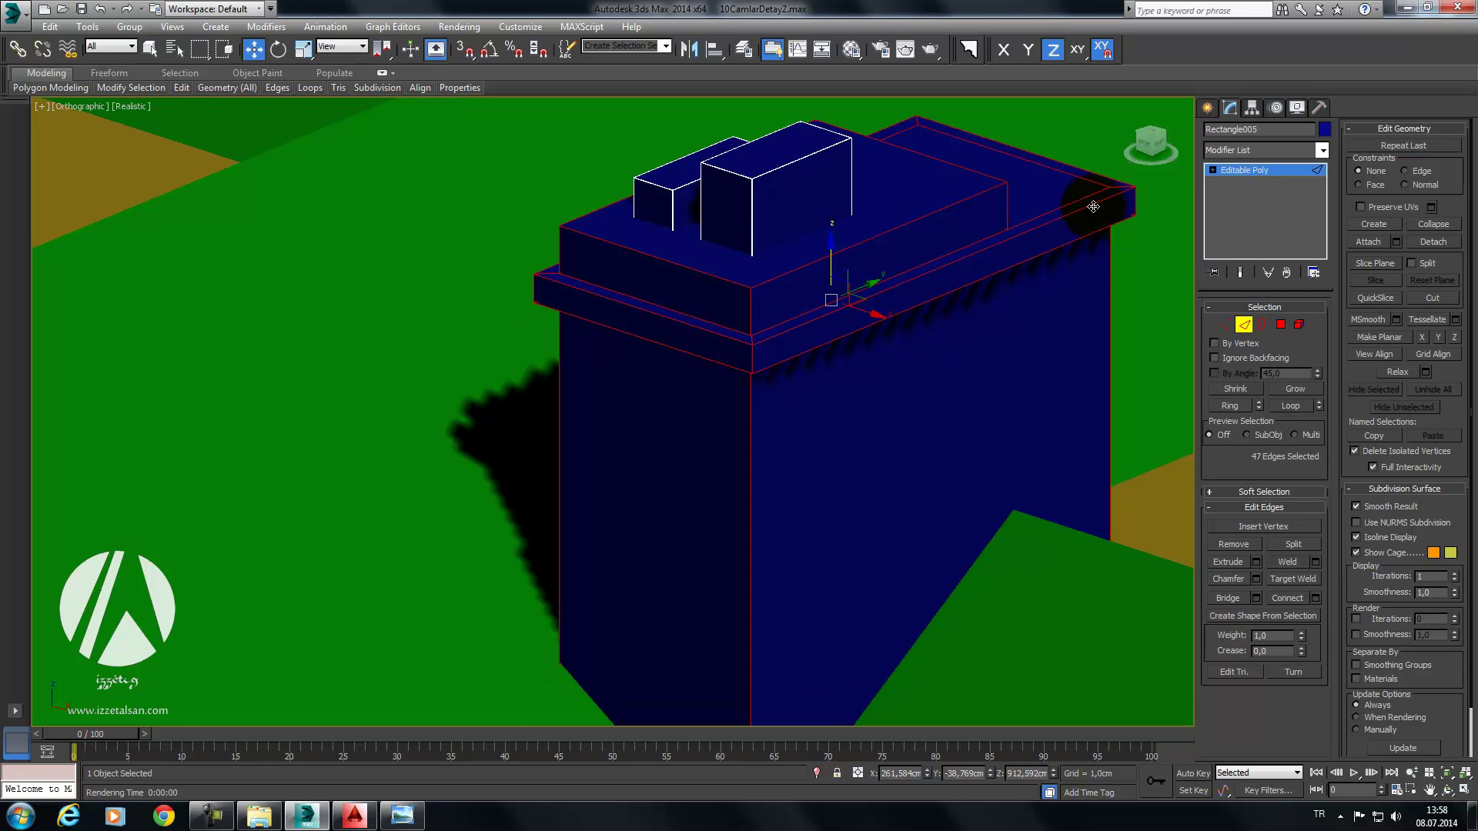
scroll(1093, 206, up, 2)
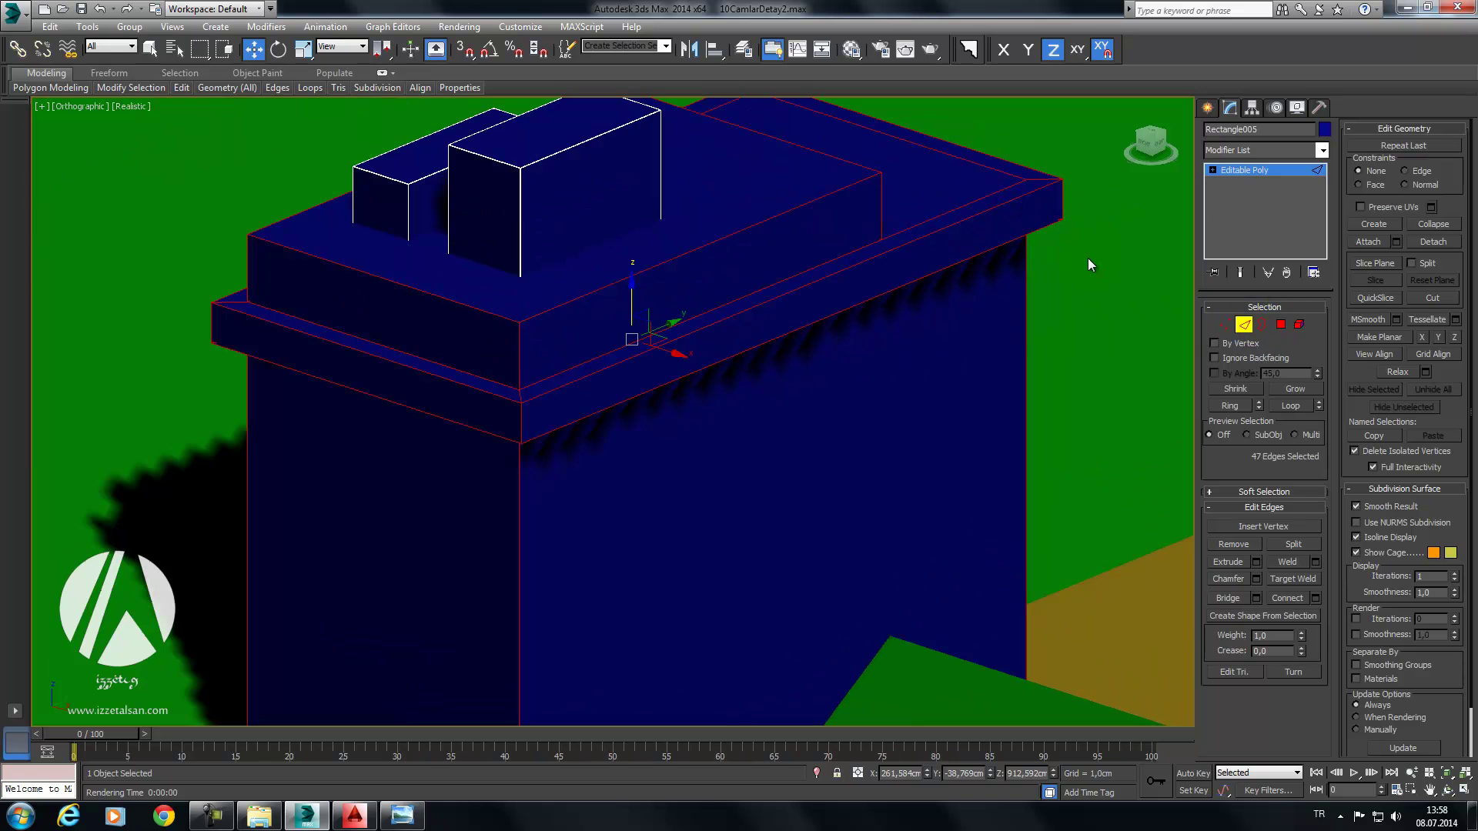
click(1258, 580)
text(2cm)
click(652, 442)
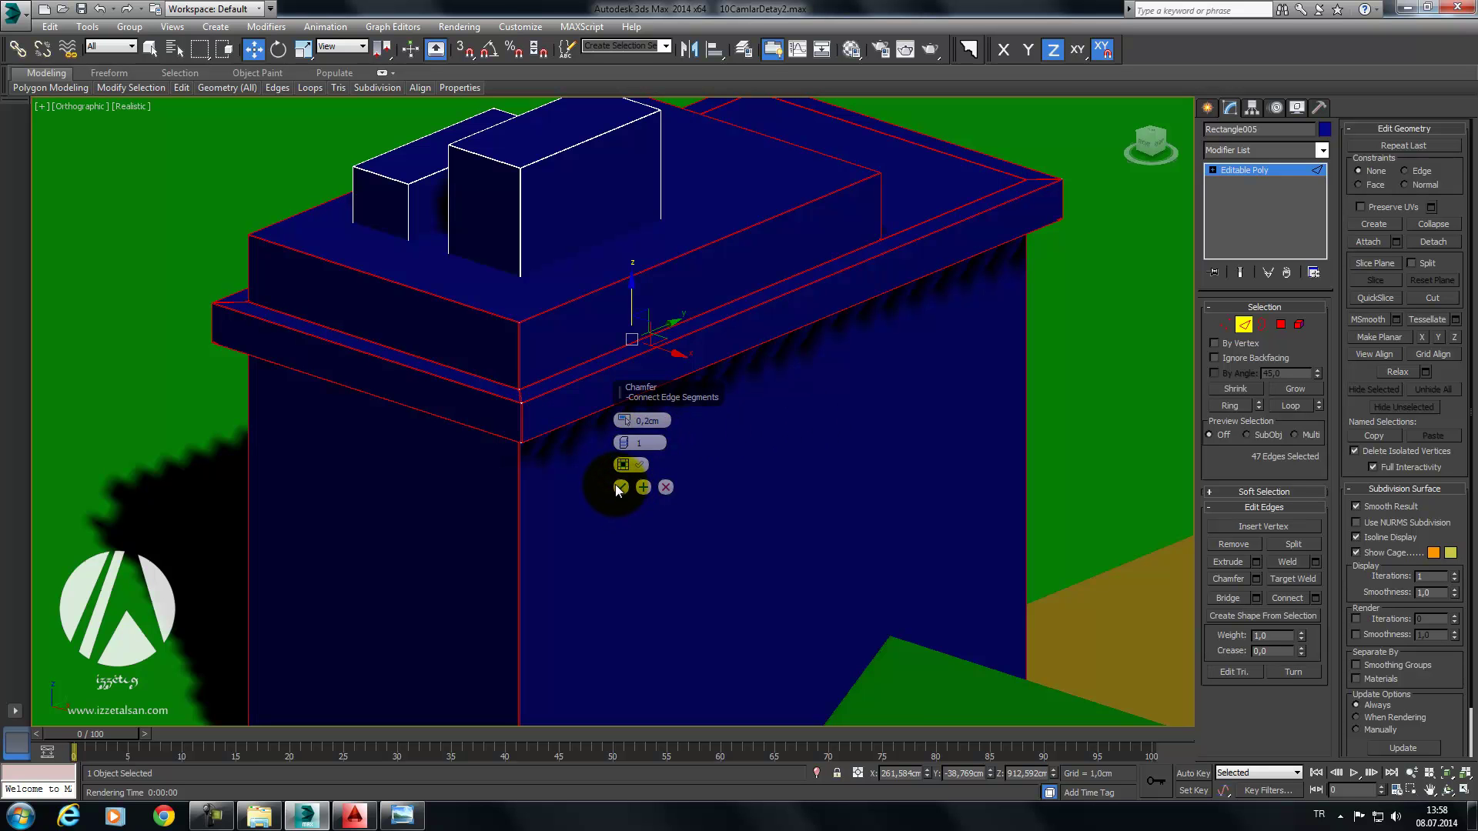
click(621, 487)
Step: Select the chimney's top polygon and inset it to leave a rim
scroll(693, 458, down, 2)
scroll(854, 420, down, 3)
mouse_move(854, 420)
alt+middle_down()
mouse_move(746, 455)
mouse_move(778, 362)
mouse_move(801, 400)
alt+middle_up()
click(1282, 325)
click(716, 416)
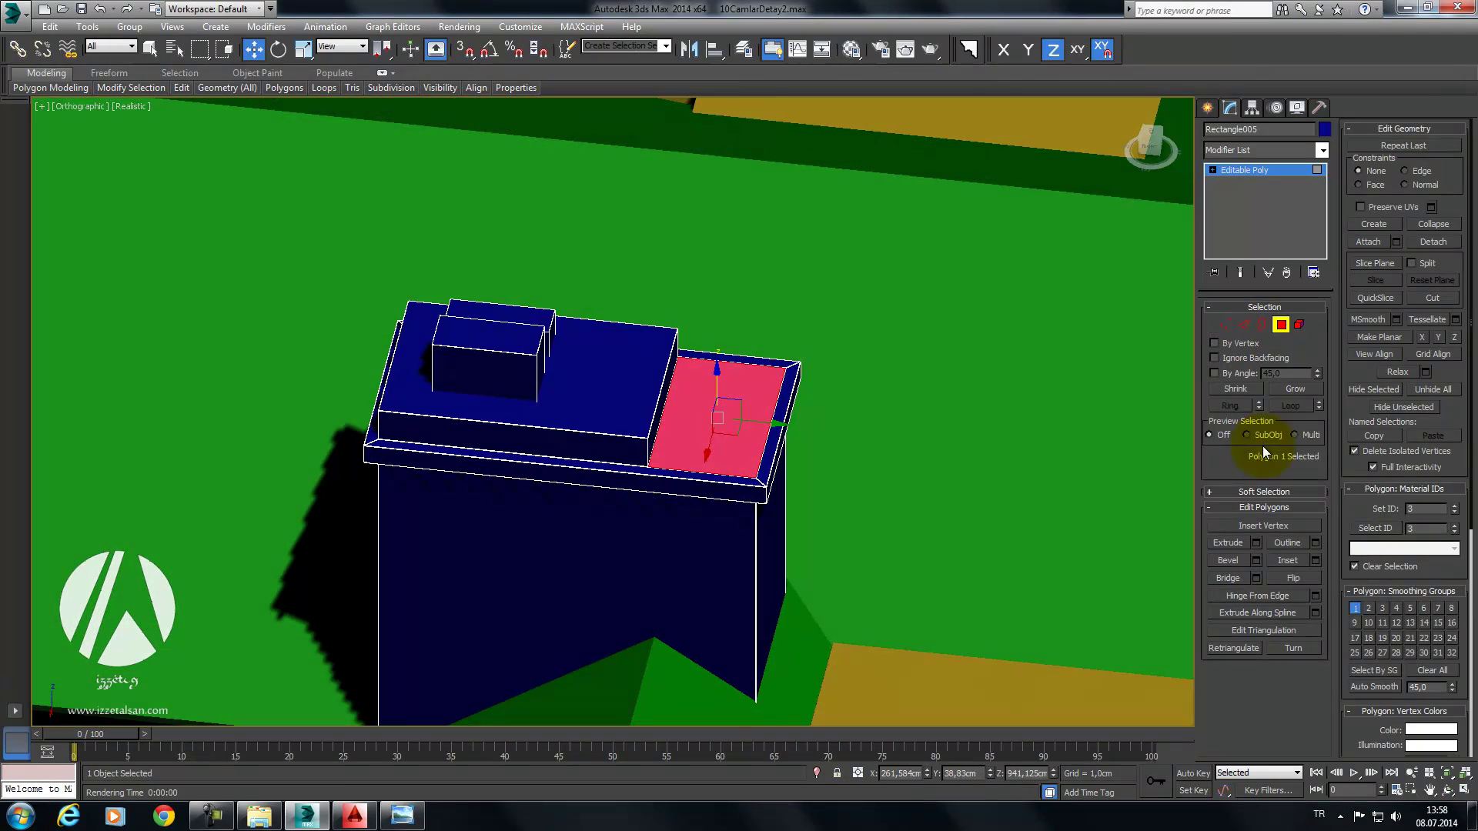
click(1316, 560)
mouse_move(625, 442)
mouse_down()
mouse_move(623, 379)
mouse_move(633, 437)
mouse_up()
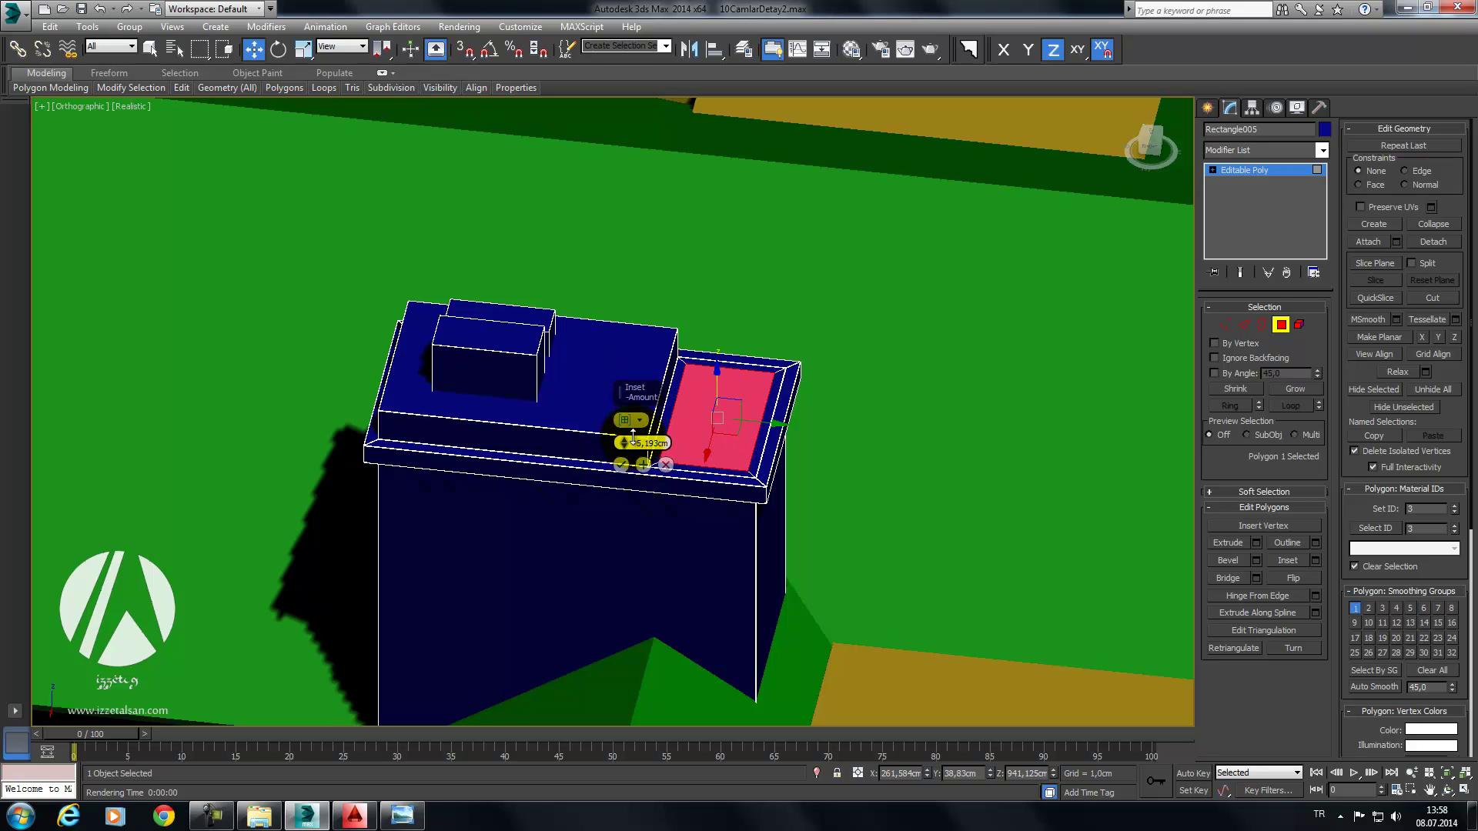
click(621, 465)
Step: Extrude the inset face downward about 31.8 cm to form a recessed opening
mouse_move(847, 400)
alt+middle_down()
mouse_move(942, 364)
mouse_move(1001, 385)
alt+middle_up()
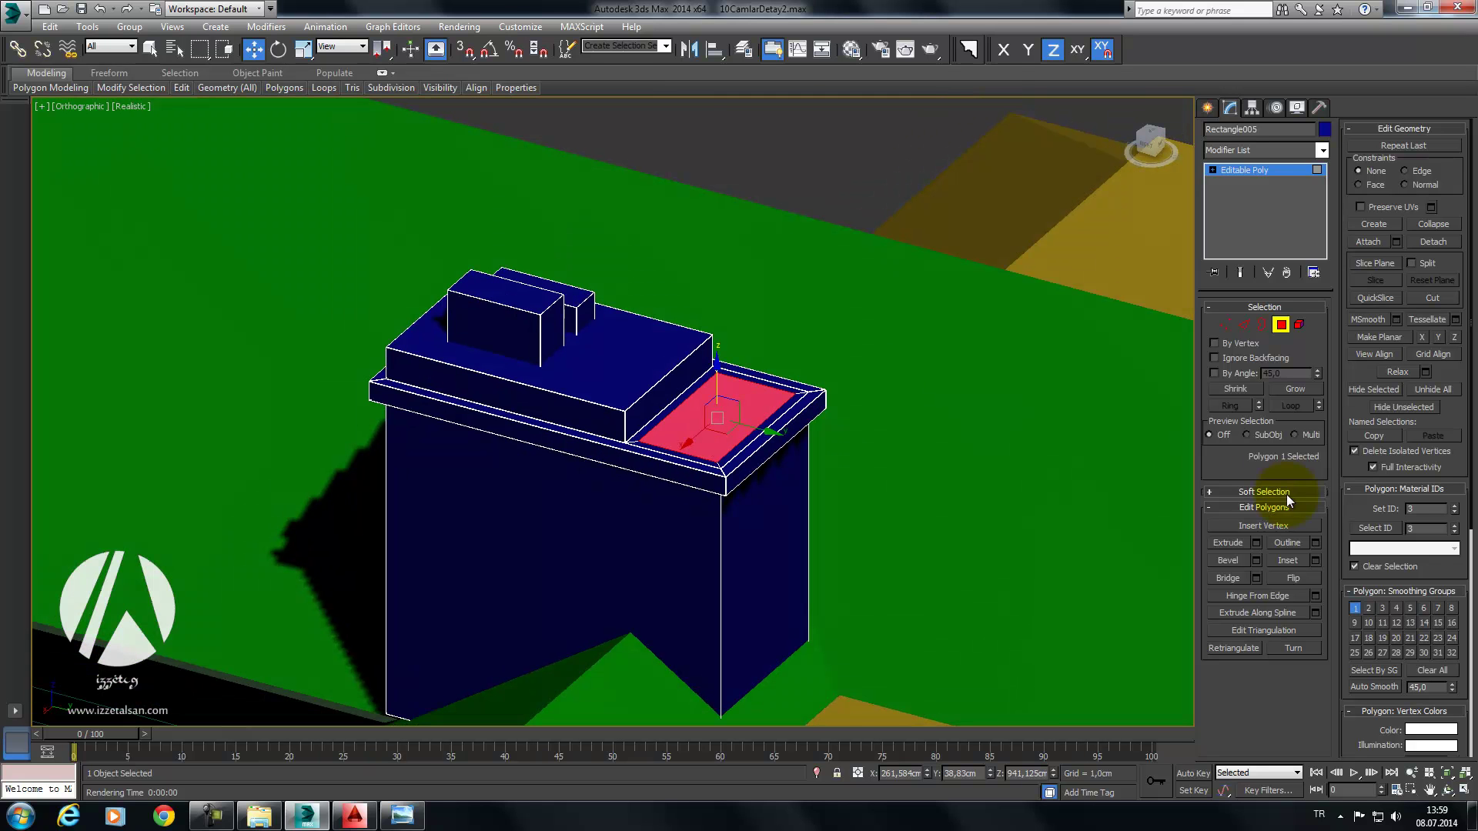
click(1256, 543)
drag(624, 442, 653, 537)
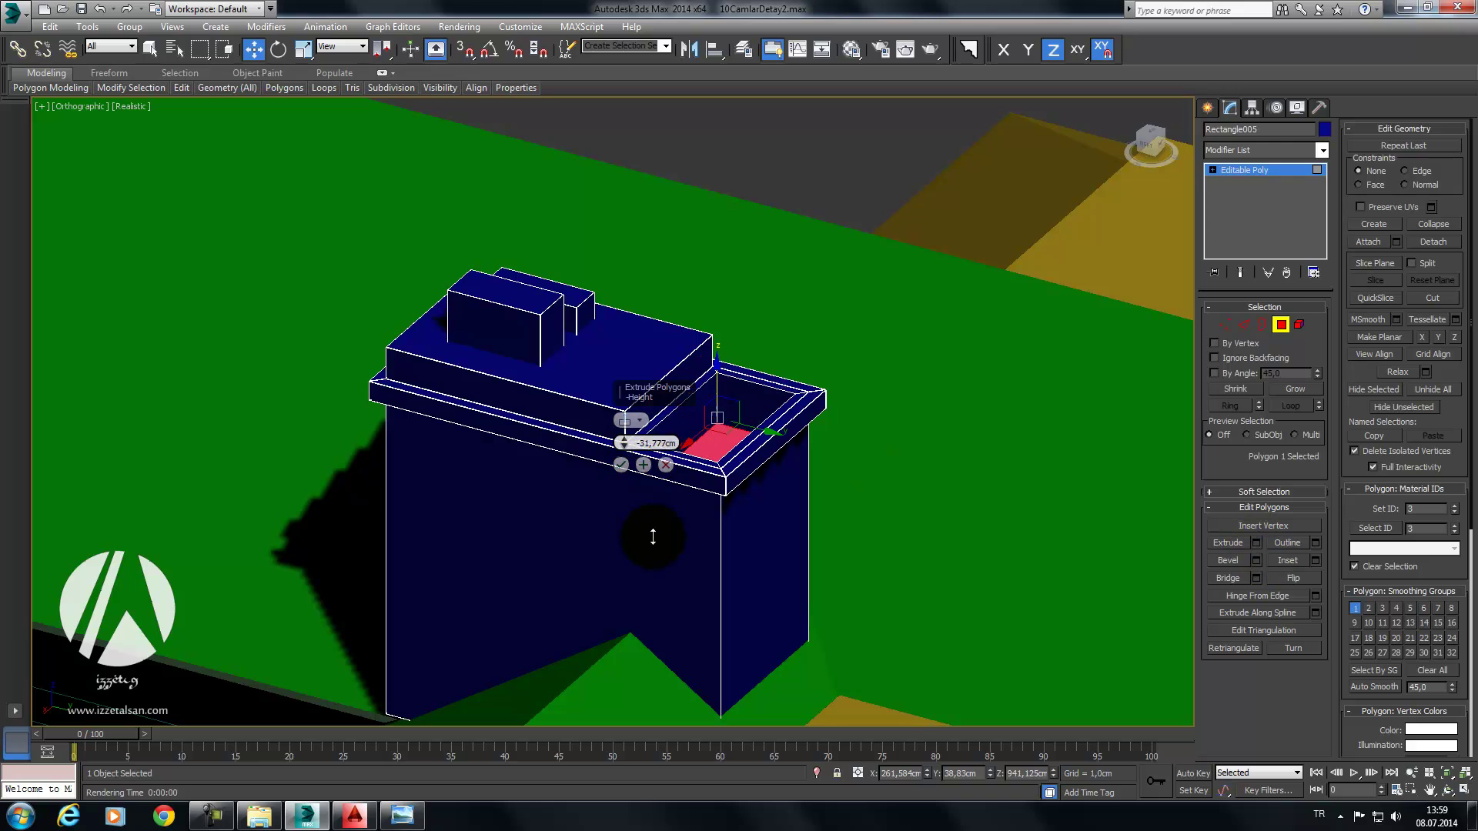
click(622, 465)
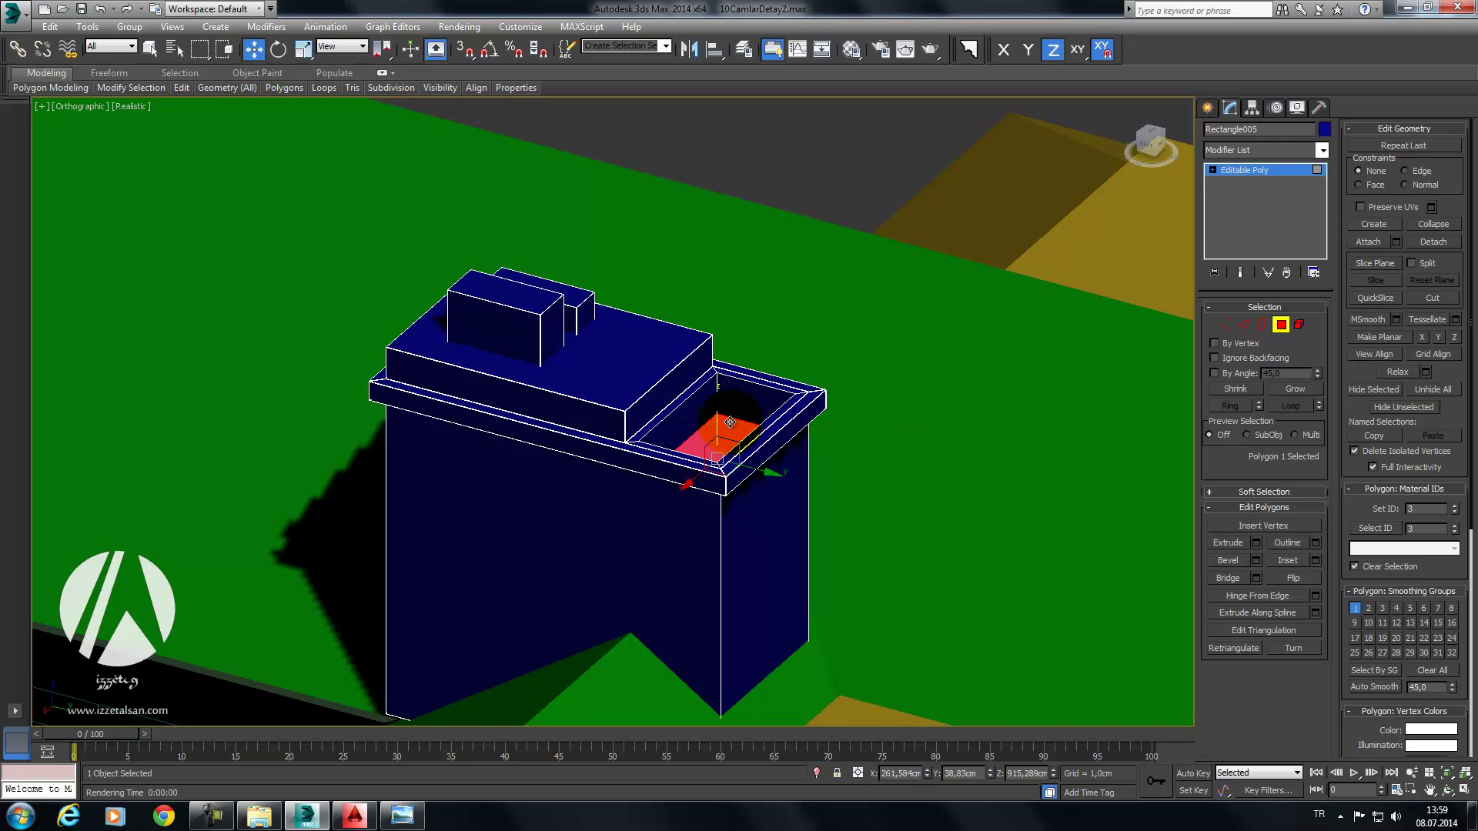
Step: Exit Polygon mode, deselect the chimney and switch to Perspective view
click(1284, 333)
click(845, 175)
mouse_move(844, 175)
alt+middle_down()
mouse_move(852, 197)
mouse_move(803, 277)
mouse_move(884, 300)
mouse_move(798, 424)
alt+middle_up()
key(p)
scroll(855, 267, down, 5)
scroll(797, 424, up, 5)
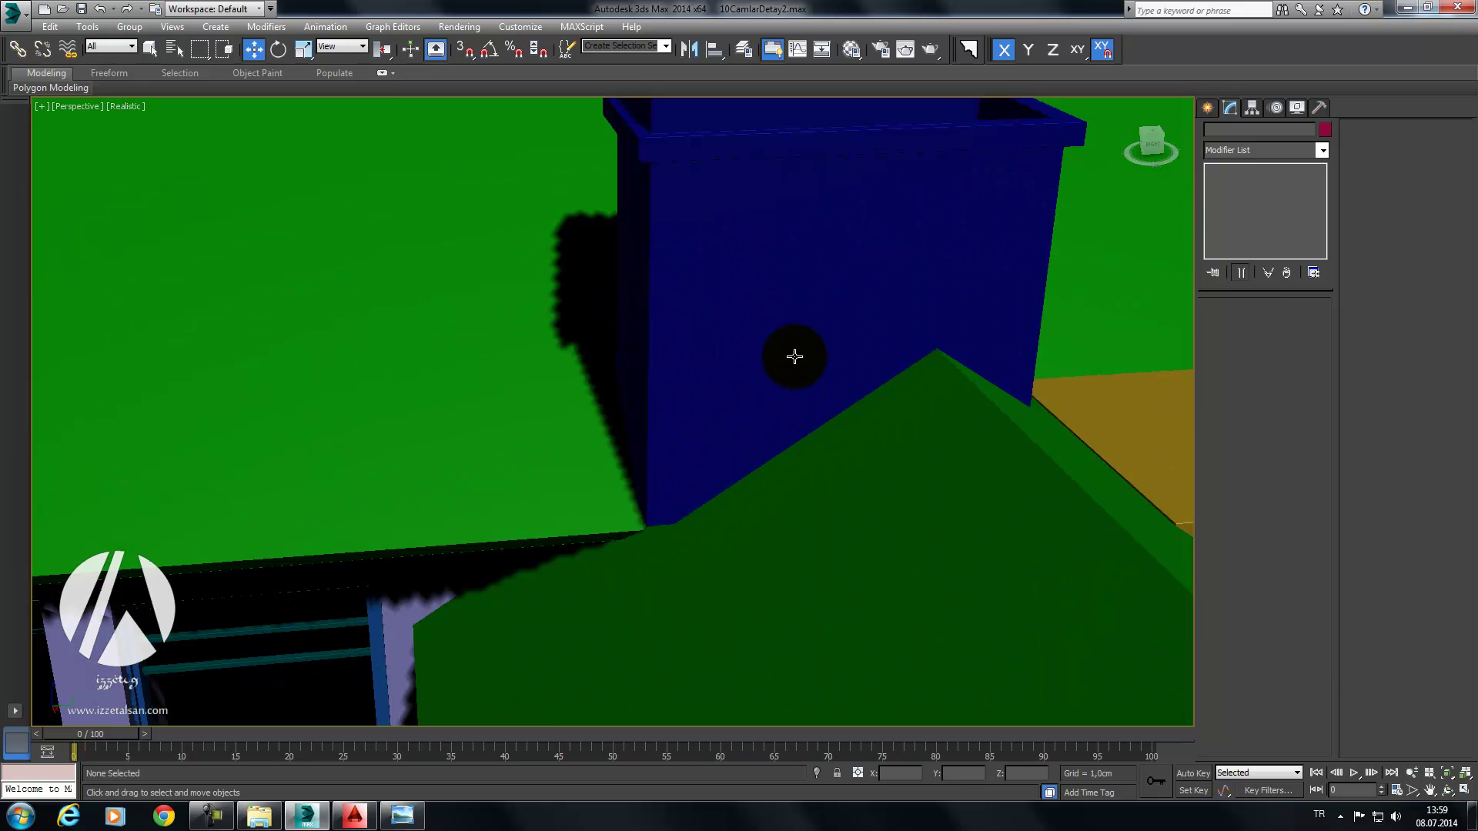
Step: Move the chimney slightly along the Y axis
click(891, 339)
key(ctrl+d)
click(853, 272)
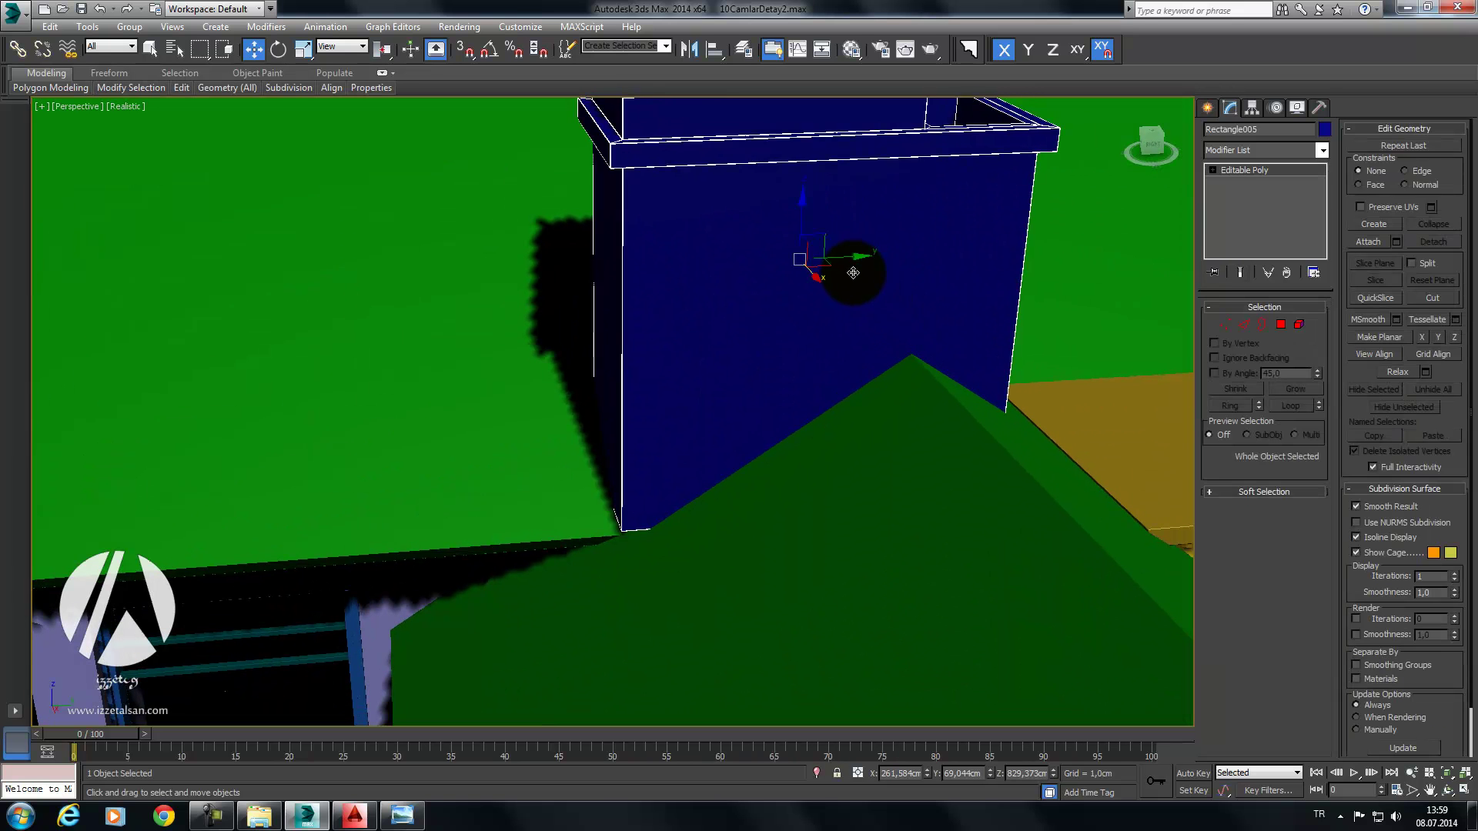
drag(837, 254, 865, 251)
mouse_move(964, 261)
alt+middle_down()
mouse_move(914, 272)
mouse_move(963, 277)
mouse_move(1026, 247)
mouse_move(886, 403)
alt+middle_up()
scroll(886, 404, down, 10)
click(1027, 285)
mouse_move(1027, 285)
alt+middle_down()
mouse_move(993, 354)
mouse_move(819, 328)
mouse_move(907, 320)
mouse_move(838, 257)
mouse_move(778, 368)
mouse_move(801, 304)
mouse_move(772, 347)
mouse_move(851, 397)
mouse_move(766, 362)
mouse_move(658, 427)
mouse_move(233, 211)
alt+middle_up()
scroll(838, 257, down, 5)
scroll(779, 369, up, 4)
scroll(658, 427, up, 5)
scroll(659, 427, up, 4)
Step: Set the viewport to Shaded and zoom in on the entrance doorway railings
click(126, 107)
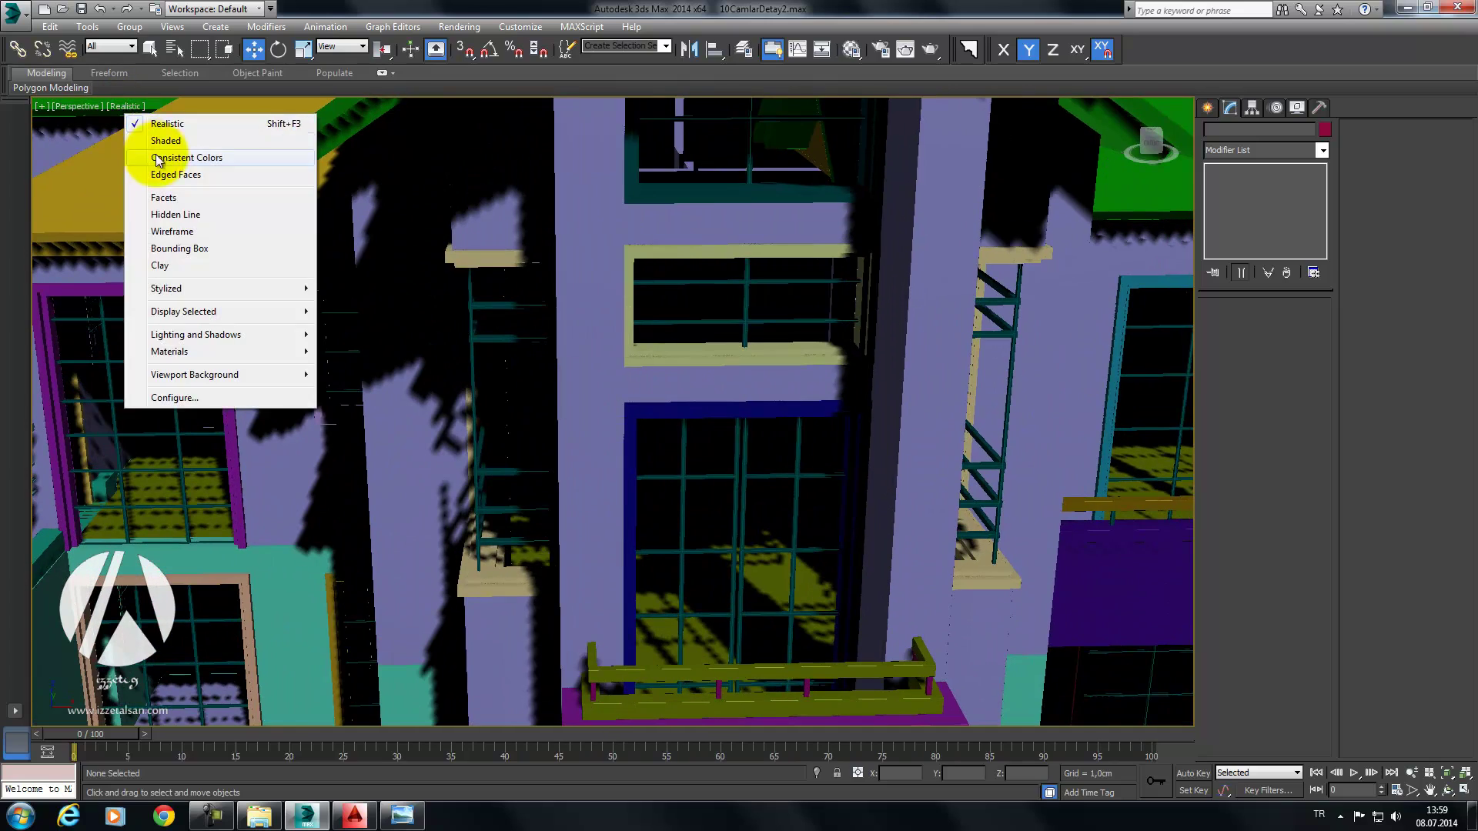
click(154, 140)
mouse_move(372, 188)
alt+middle_down()
mouse_move(495, 182)
mouse_move(693, 275)
mouse_move(752, 224)
mouse_move(745, 286)
mouse_move(662, 247)
mouse_move(660, 200)
mouse_move(659, 289)
alt+middle_up()
scroll(694, 275, down, 3)
scroll(663, 269, up, 3)
scroll(659, 289, up, 5)
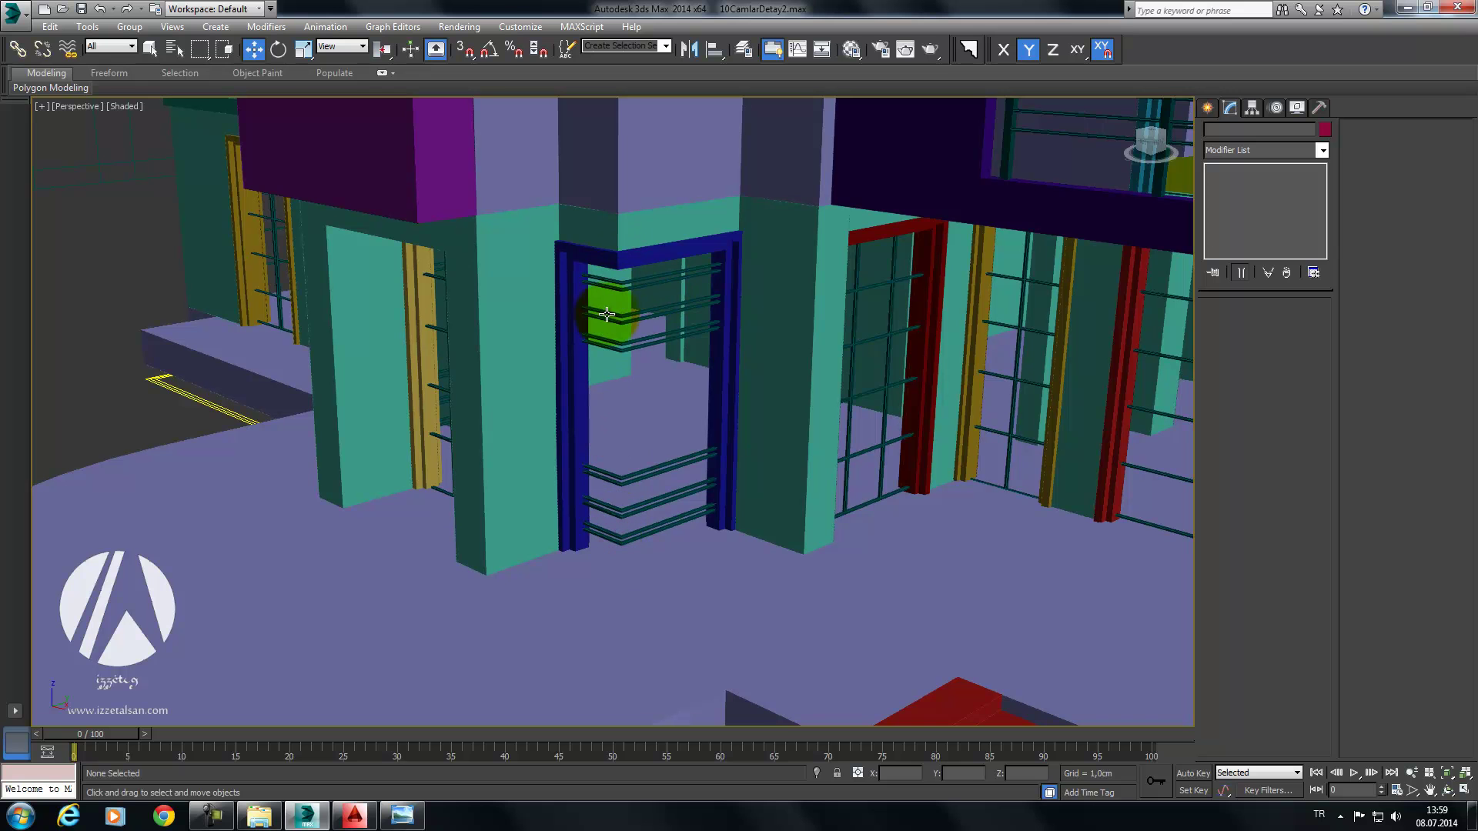
mouse_move(630, 477)
alt+middle_down()
mouse_move(614, 292)
mouse_move(626, 321)
alt+middle_up()
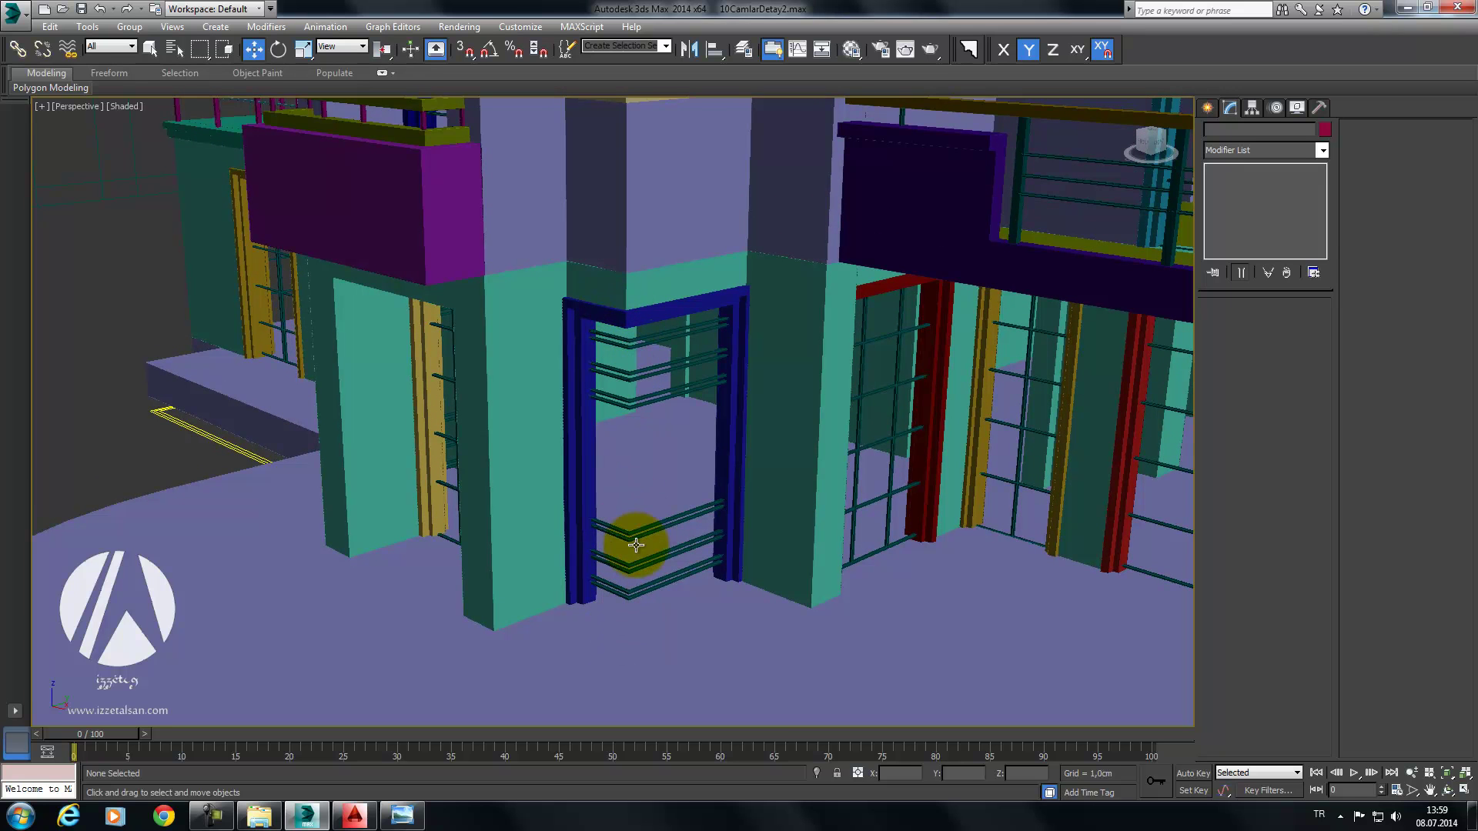
scroll(637, 368, up, 2)
scroll(714, 283, up, 3)
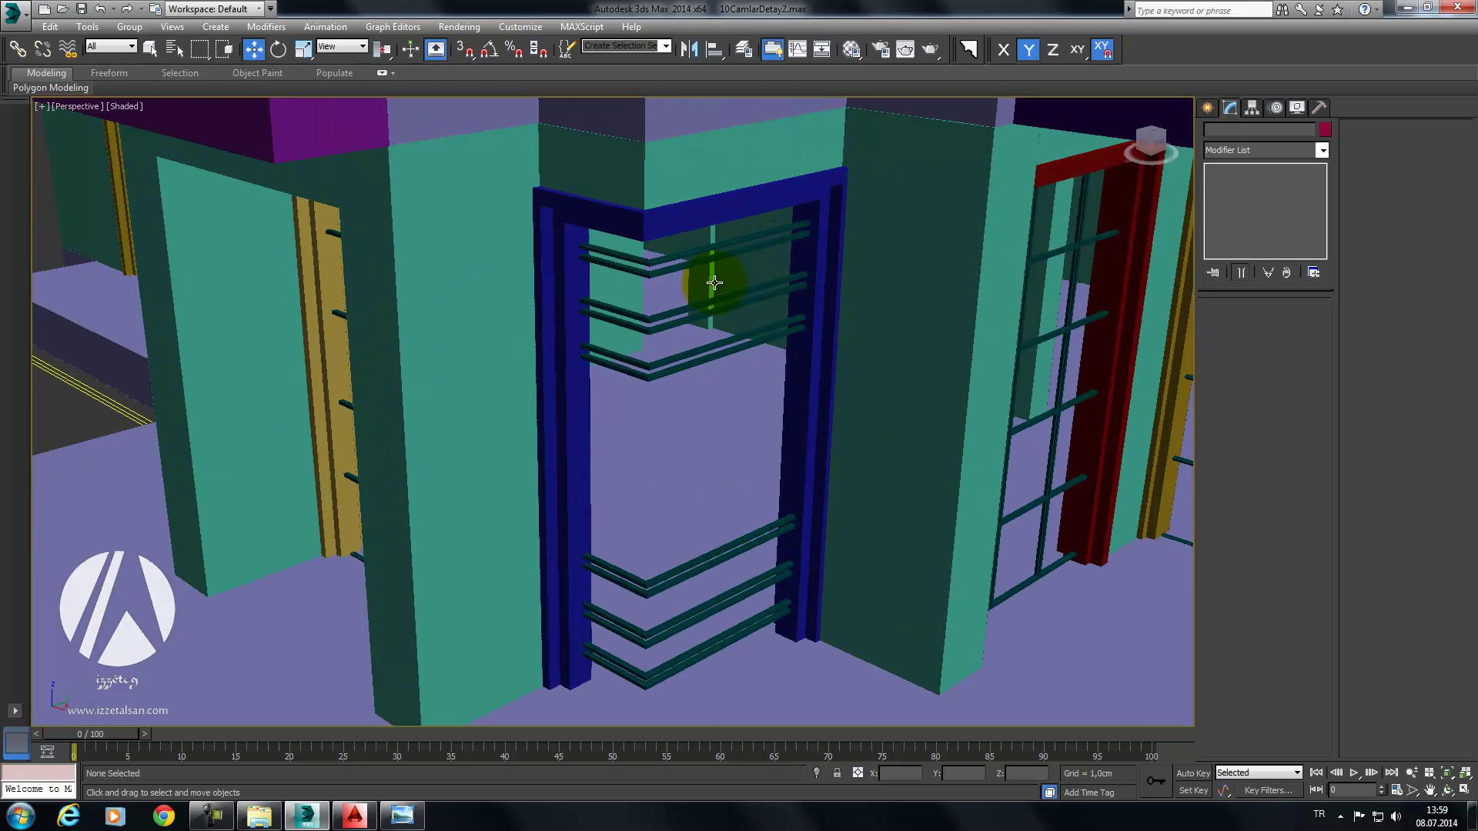
Step: In Spline mode on the door railing, rotate a copied rail upright about X
click(700, 251)
click(1422, 152)
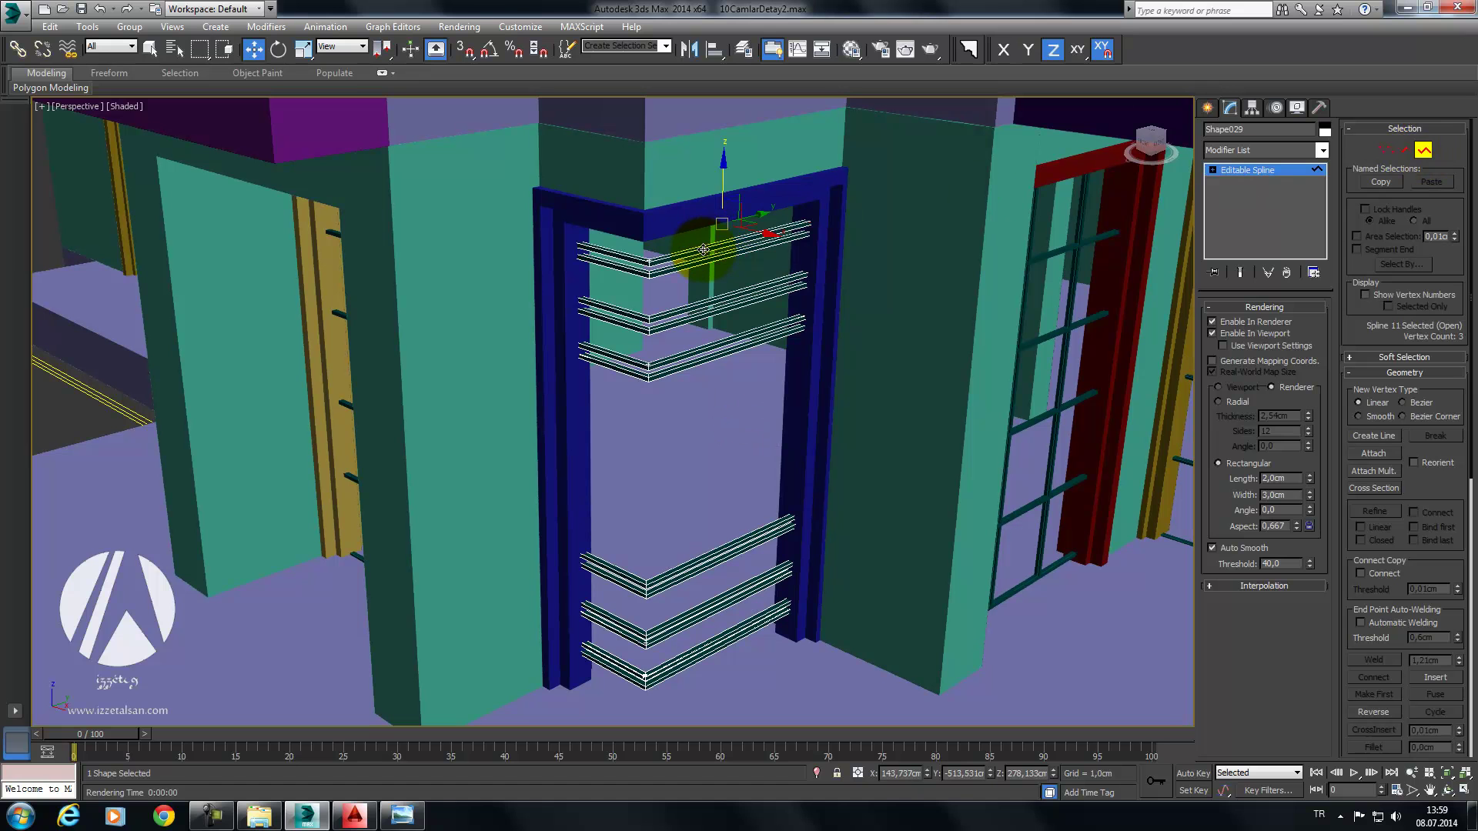
key(e)
key(F5)
mouse_move(724, 224)
shift+mouse_down()
mouse_move(708, 324)
mouse_move(729, 341)
mouse_move(576, 102)
shift+mouse_up()
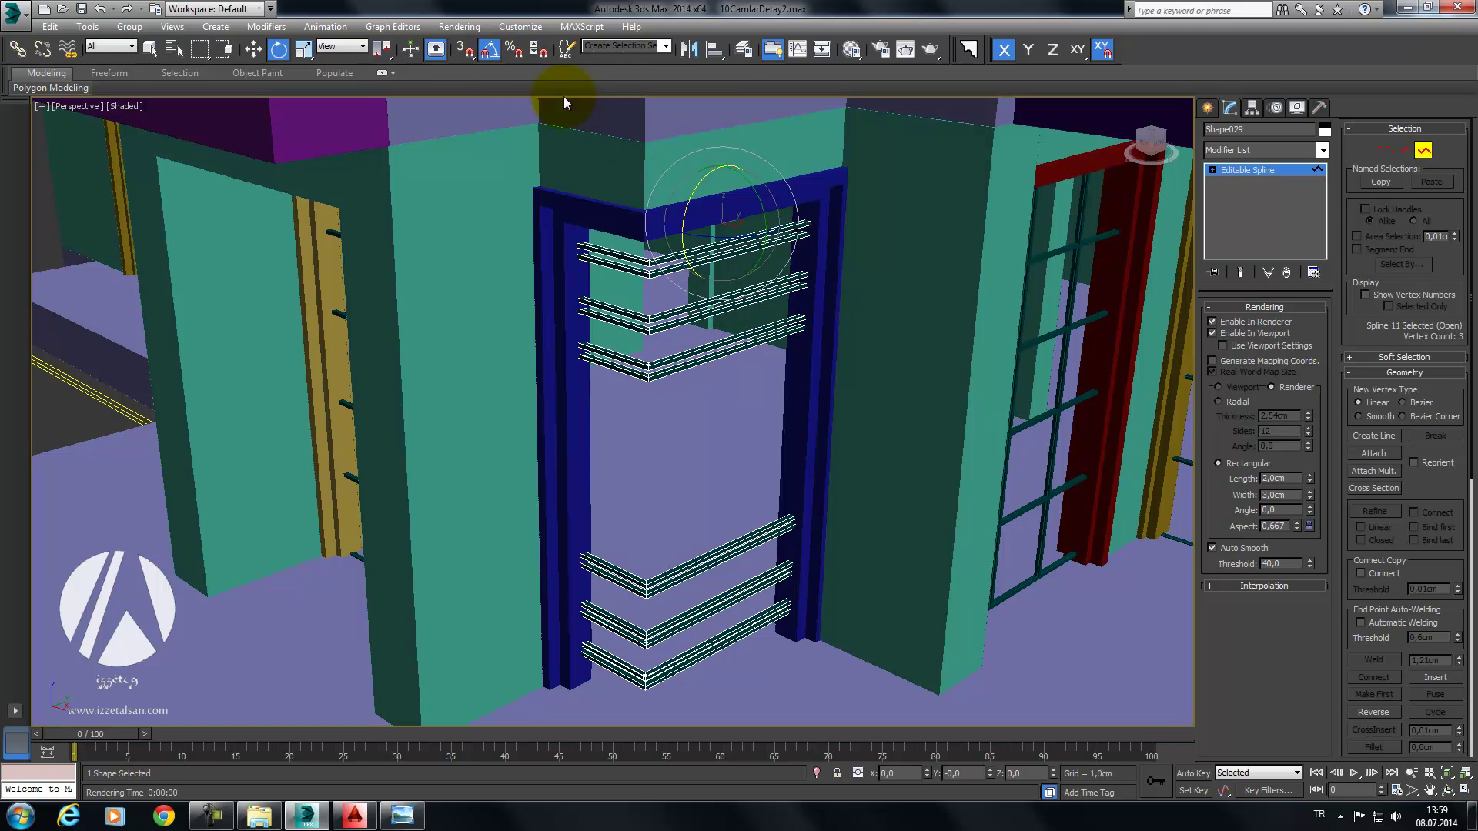
shift+drag(692, 182, 705, 274)
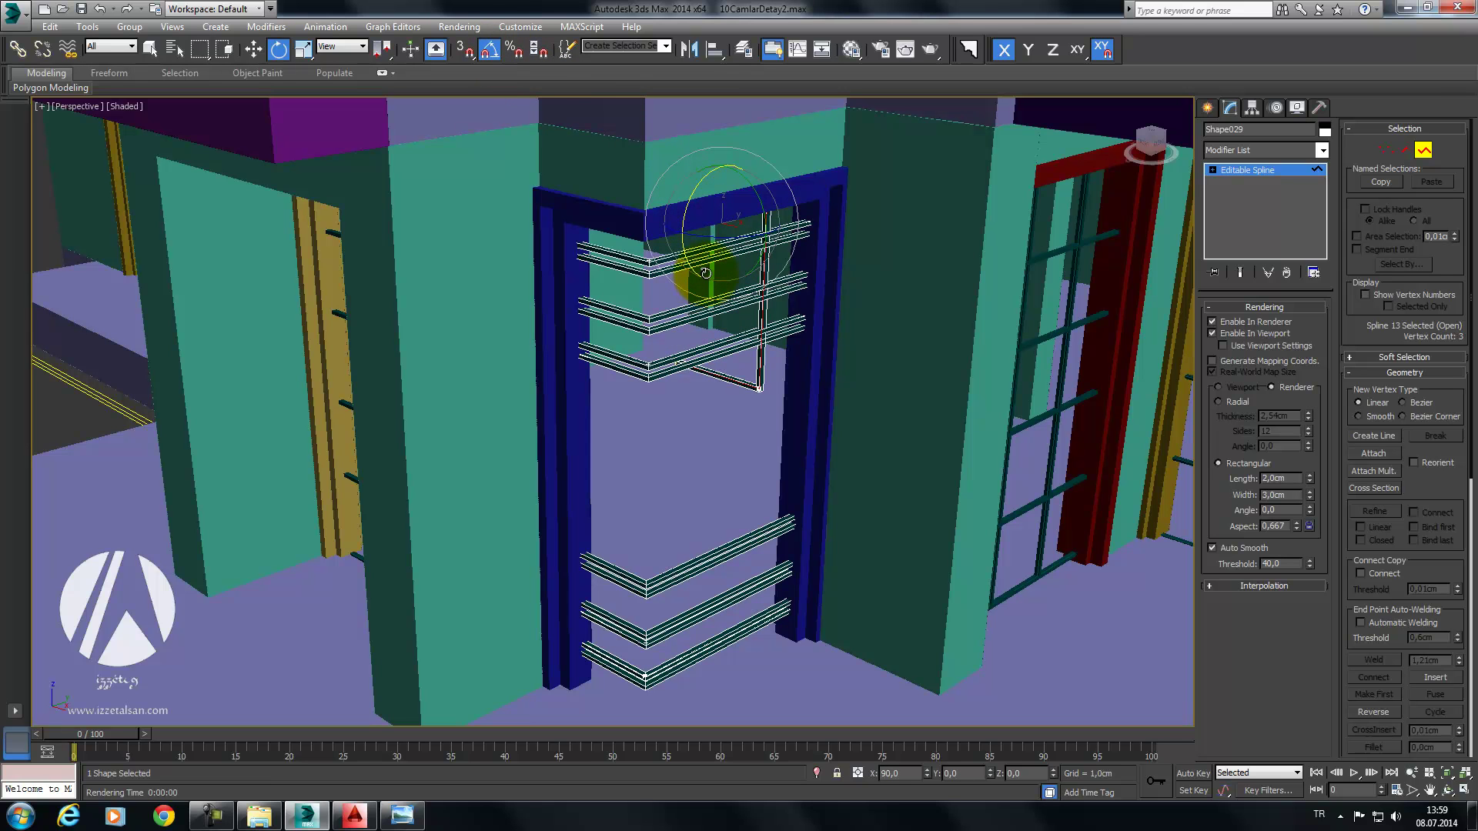
Step: Straighten the rail into a vertical bar and snap its end down to the bottom rails
click(1387, 154)
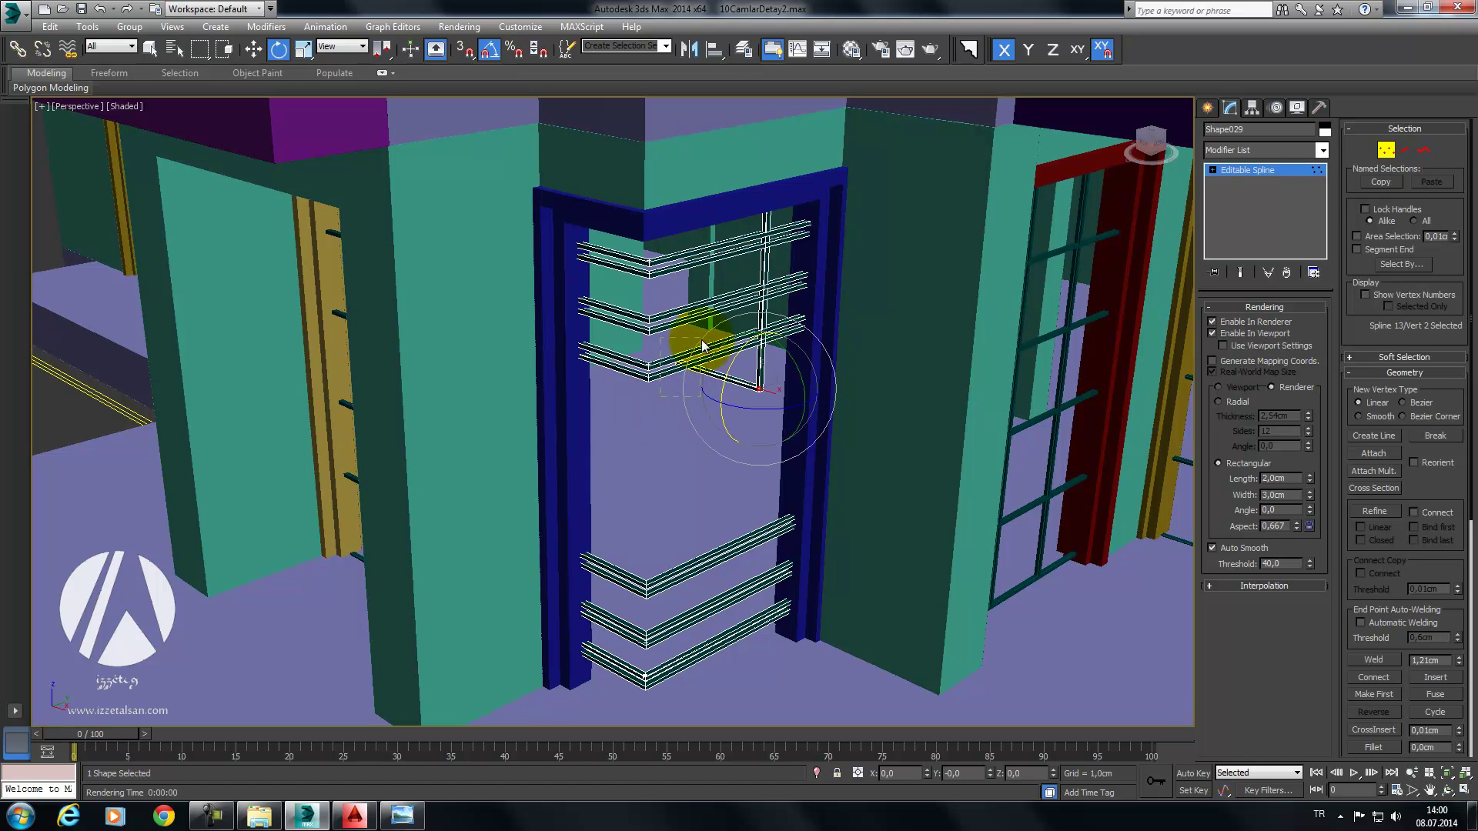
drag(696, 371, 745, 344)
click(759, 389)
alt+middle_drag(778, 410, 779, 308)
key(s)
key(w)
drag(784, 287, 605, 636)
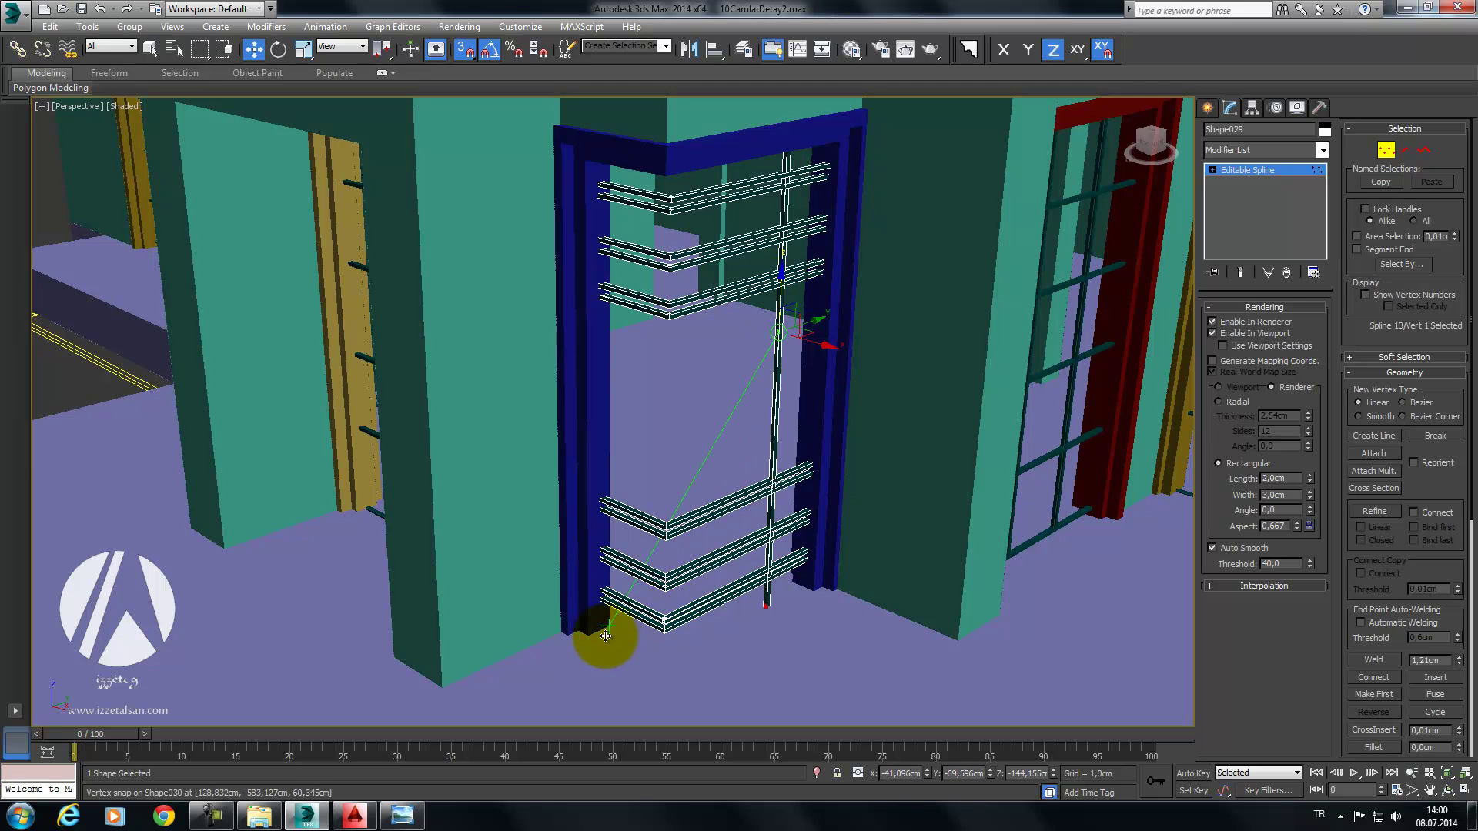
click(1386, 151)
Step: Detach the vertical rod from the railing as its own shape
click(1422, 151)
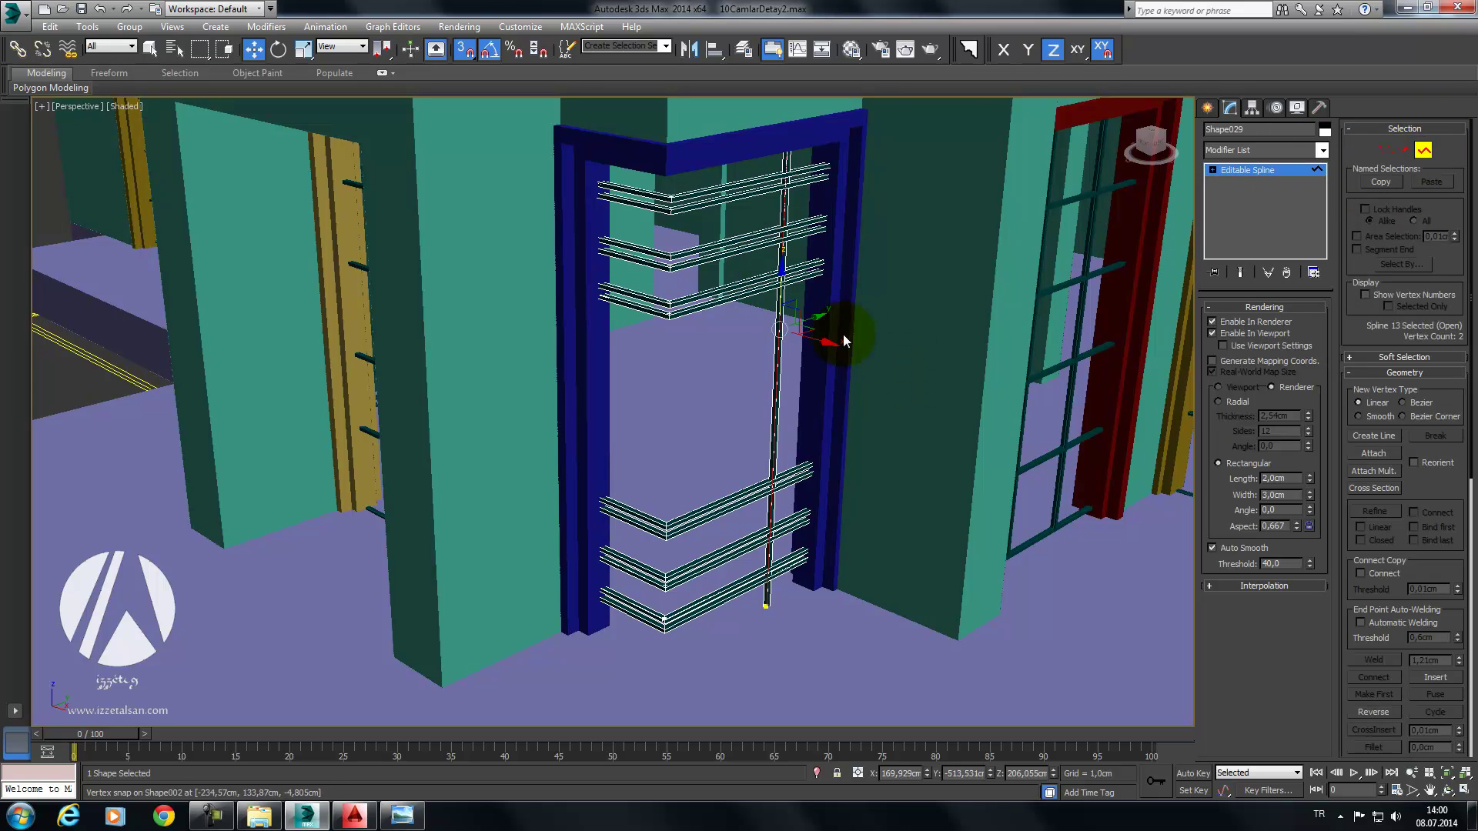
scroll(1360, 575, down, 5)
scroll(1374, 492, down, 3)
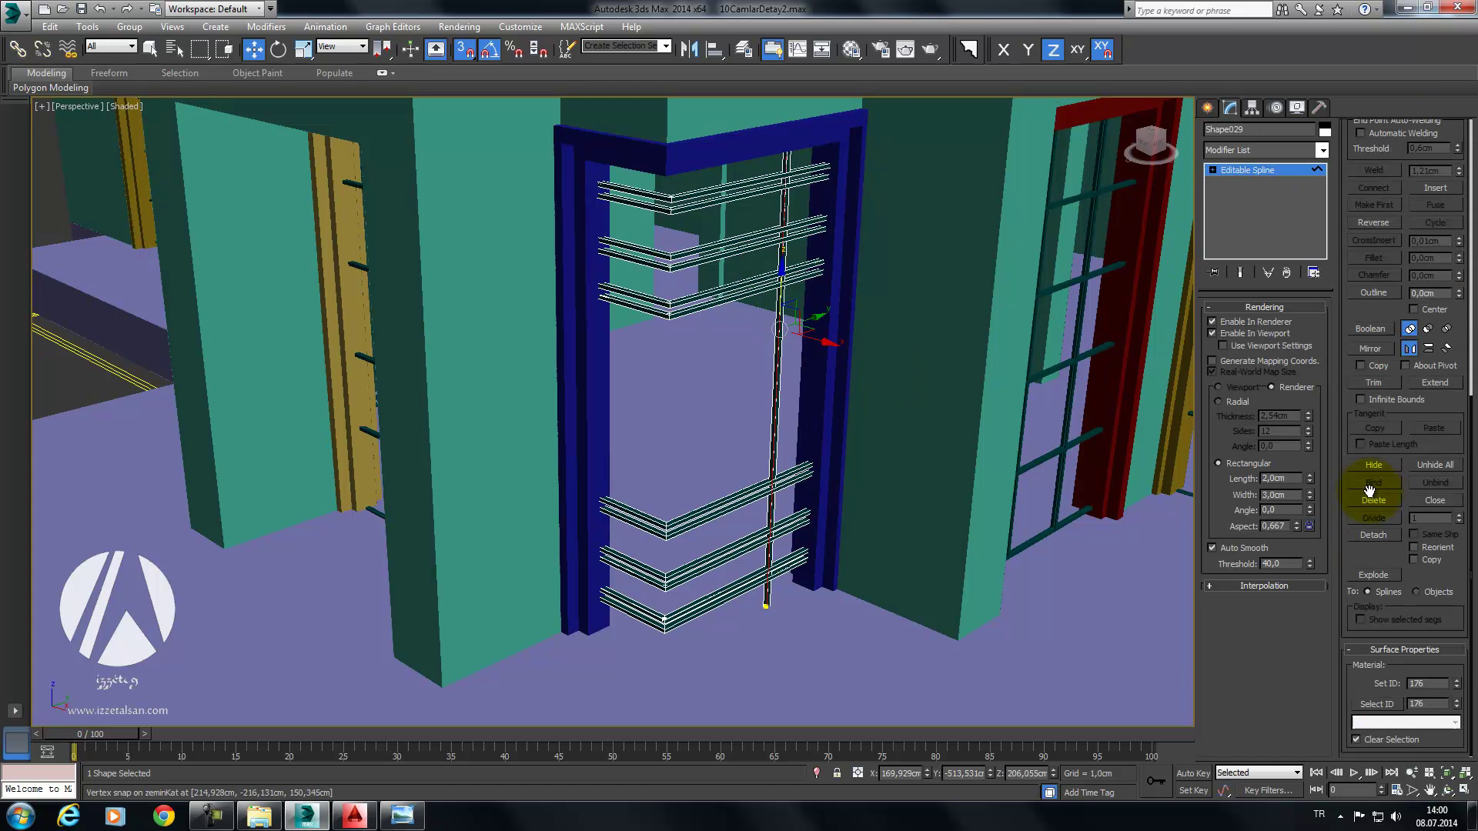
click(1374, 534)
click(793, 412)
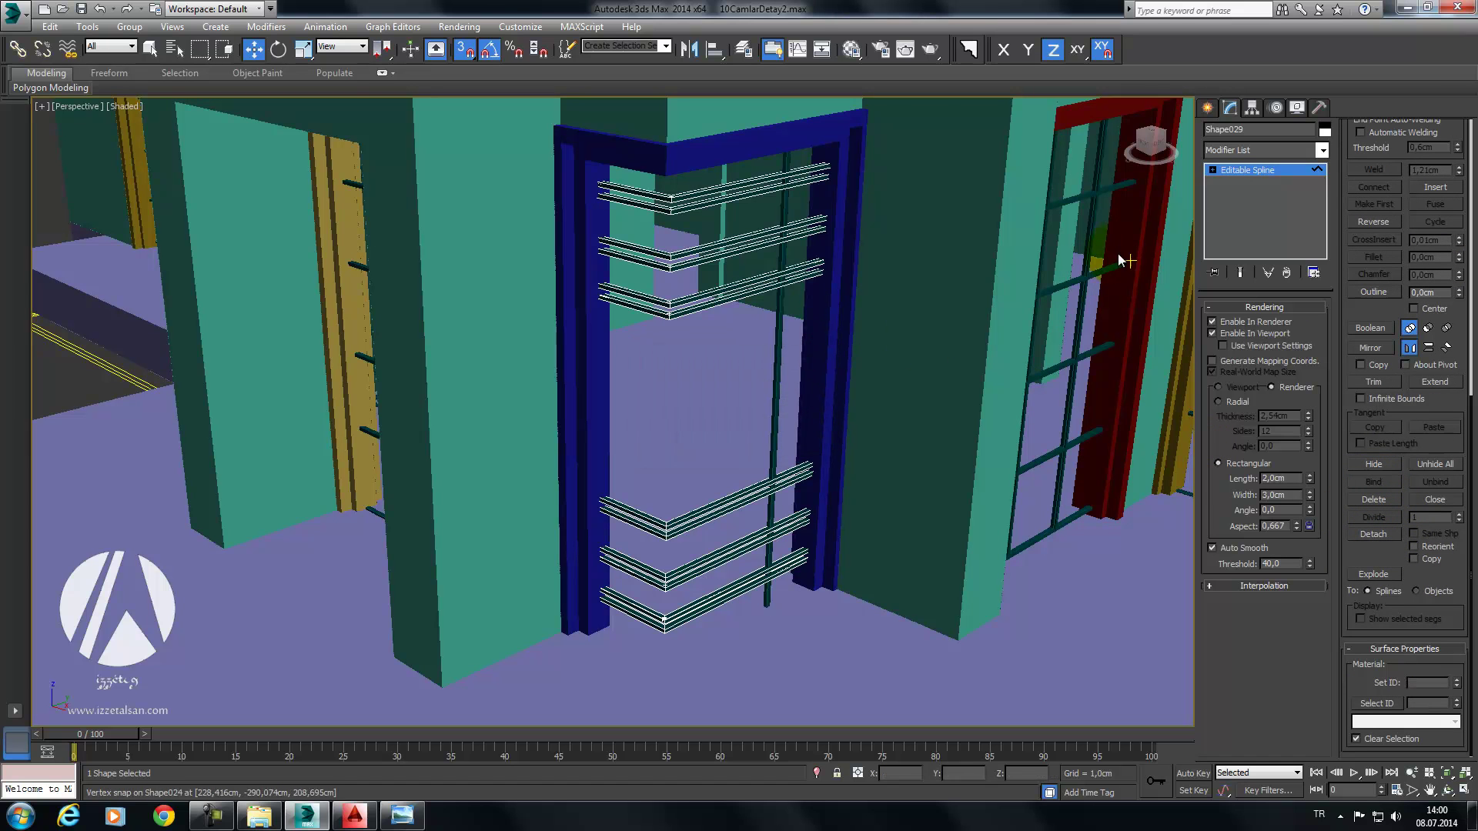
click(1287, 169)
Step: Move the detached rod Shape062 sideways along Y within the doorway
click(779, 306)
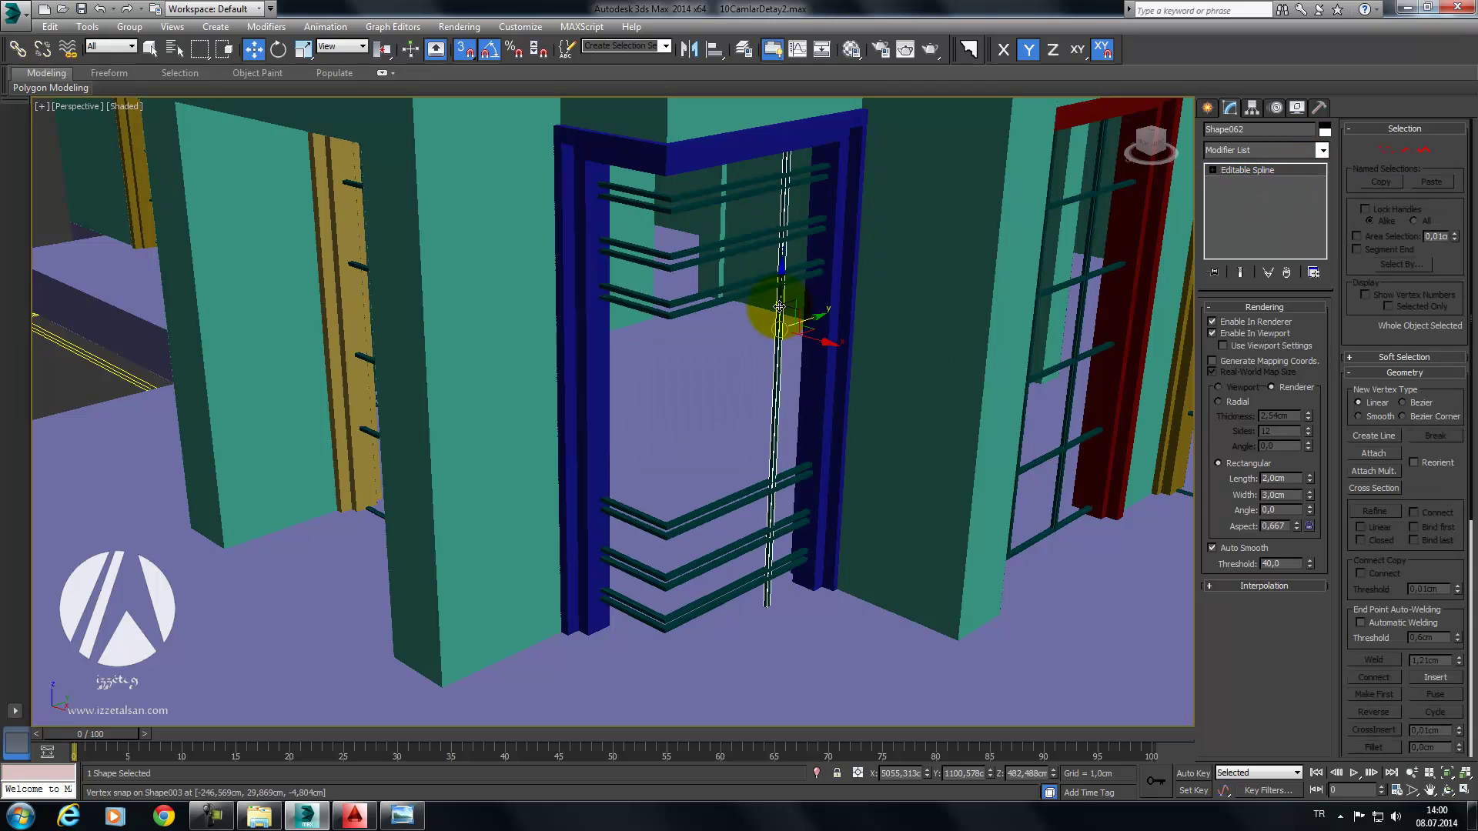
mouse_move(1116, 323)
alt+middle_down()
mouse_move(792, 389)
mouse_move(819, 317)
alt+middle_up()
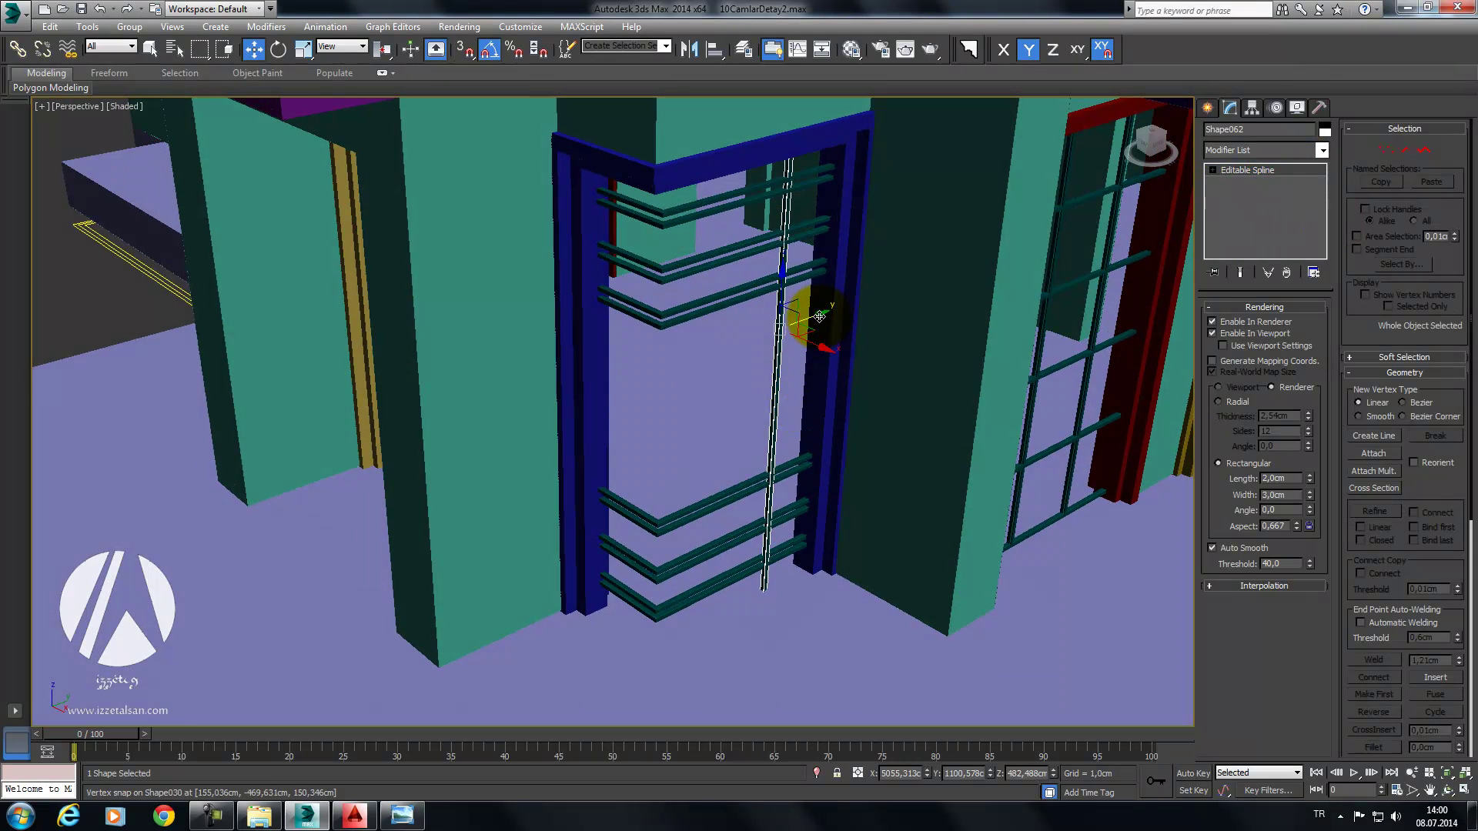
drag(819, 316, 697, 347)
mouse_move(709, 363)
alt+middle_down()
mouse_move(809, 313)
mouse_move(715, 417)
mouse_move(752, 432)
alt+middle_up()
Step: Set the vertical bar's rectangular rendering profile to 4 cm length and 4 cm width
scroll(809, 330, up, 5)
double_click(1300, 479)
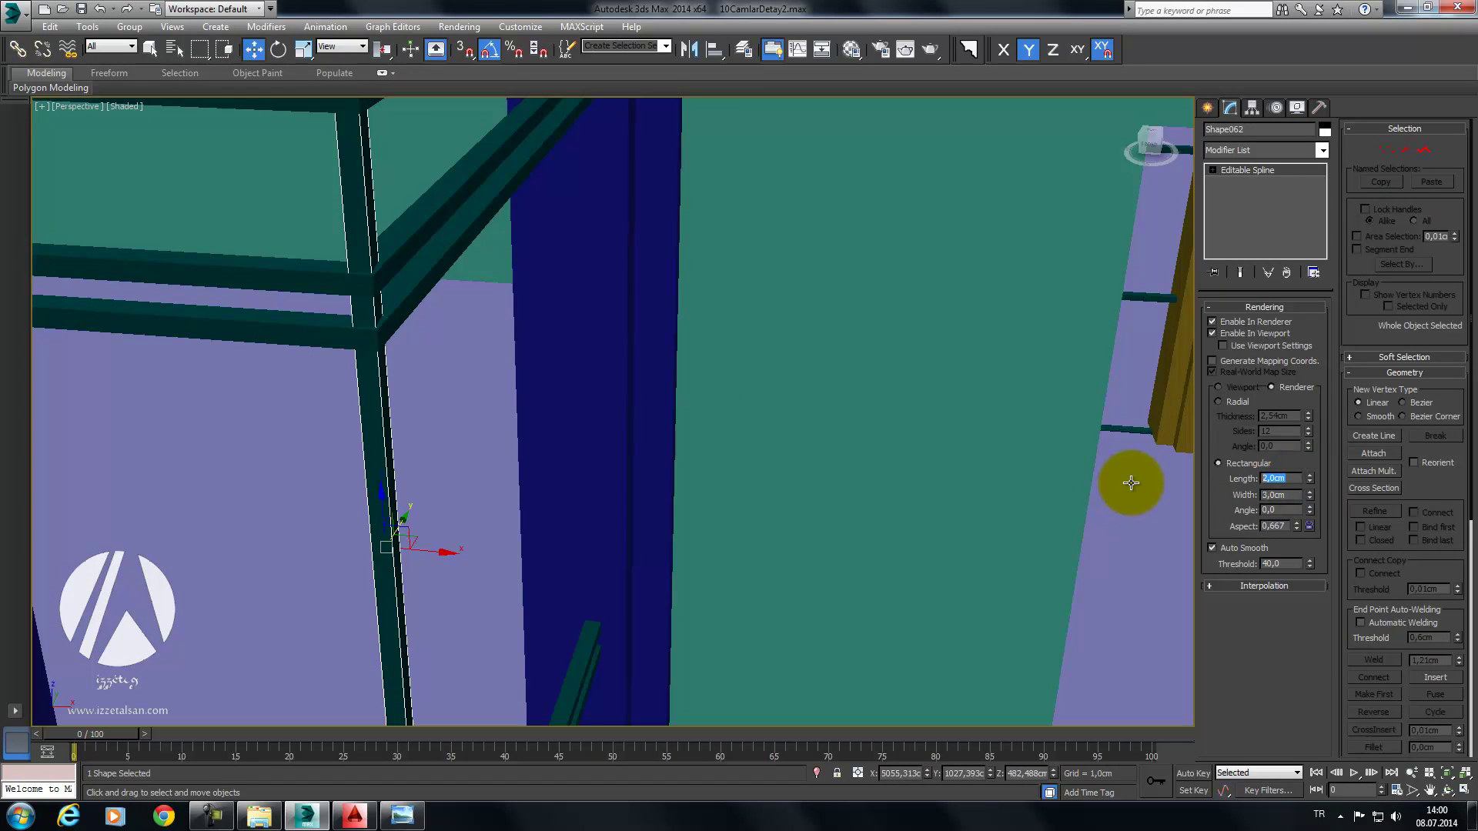
text(5)
key(Return)
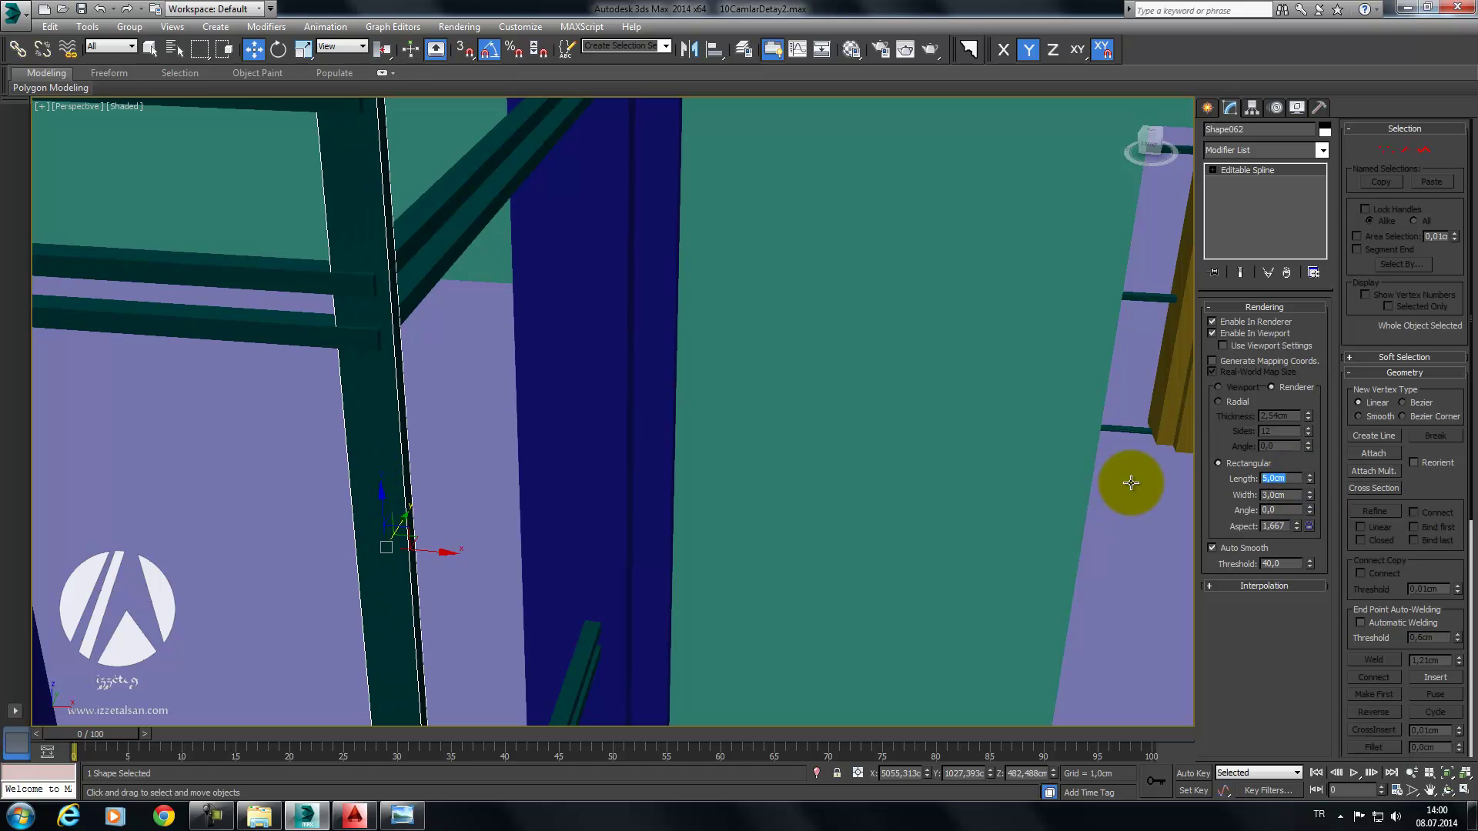
text(4)
key(Return)
mouse_move(1119, 483)
alt+middle_down()
mouse_move(673, 330)
mouse_move(581, 339)
mouse_move(608, 329)
alt+middle_up()
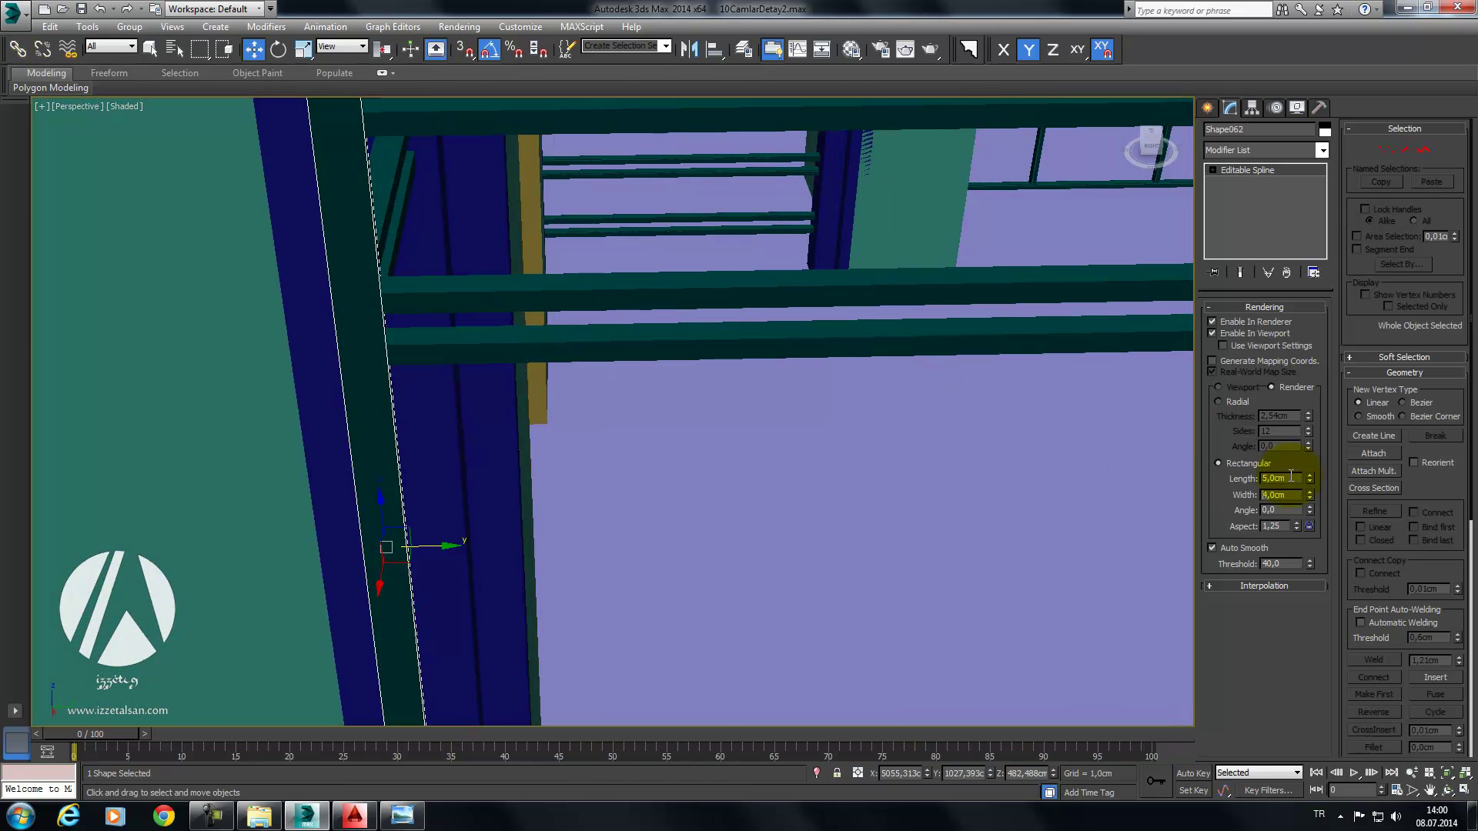
text(4)
key(Return)
mouse_move(683, 388)
alt+middle_down()
mouse_move(801, 356)
mouse_move(844, 363)
mouse_move(765, 469)
mouse_move(746, 399)
mouse_move(699, 374)
mouse_move(643, 406)
alt+middle_up()
alt+middle_drag(697, 470, 666, 482)
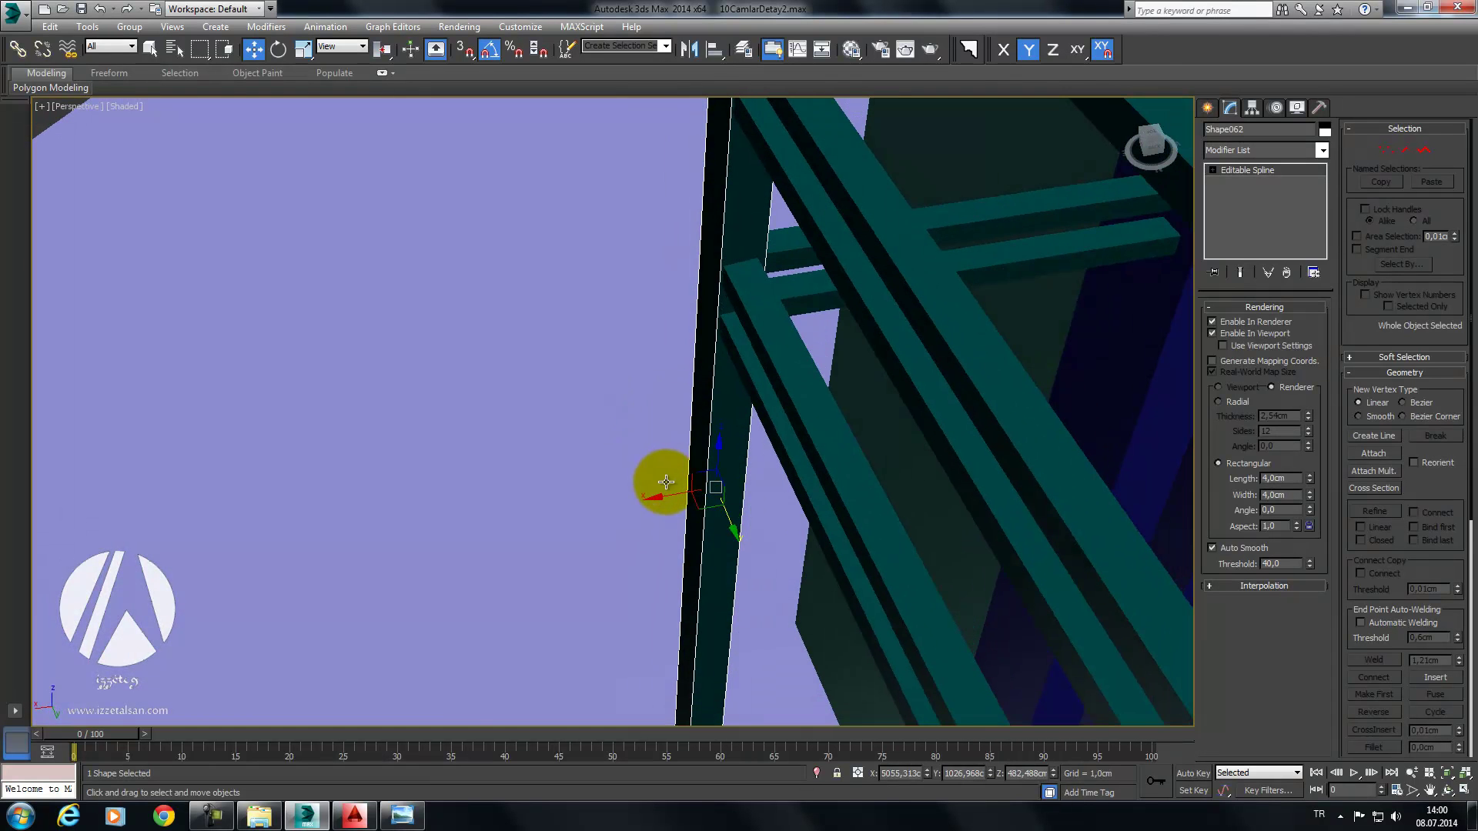
drag(659, 498, 656, 498)
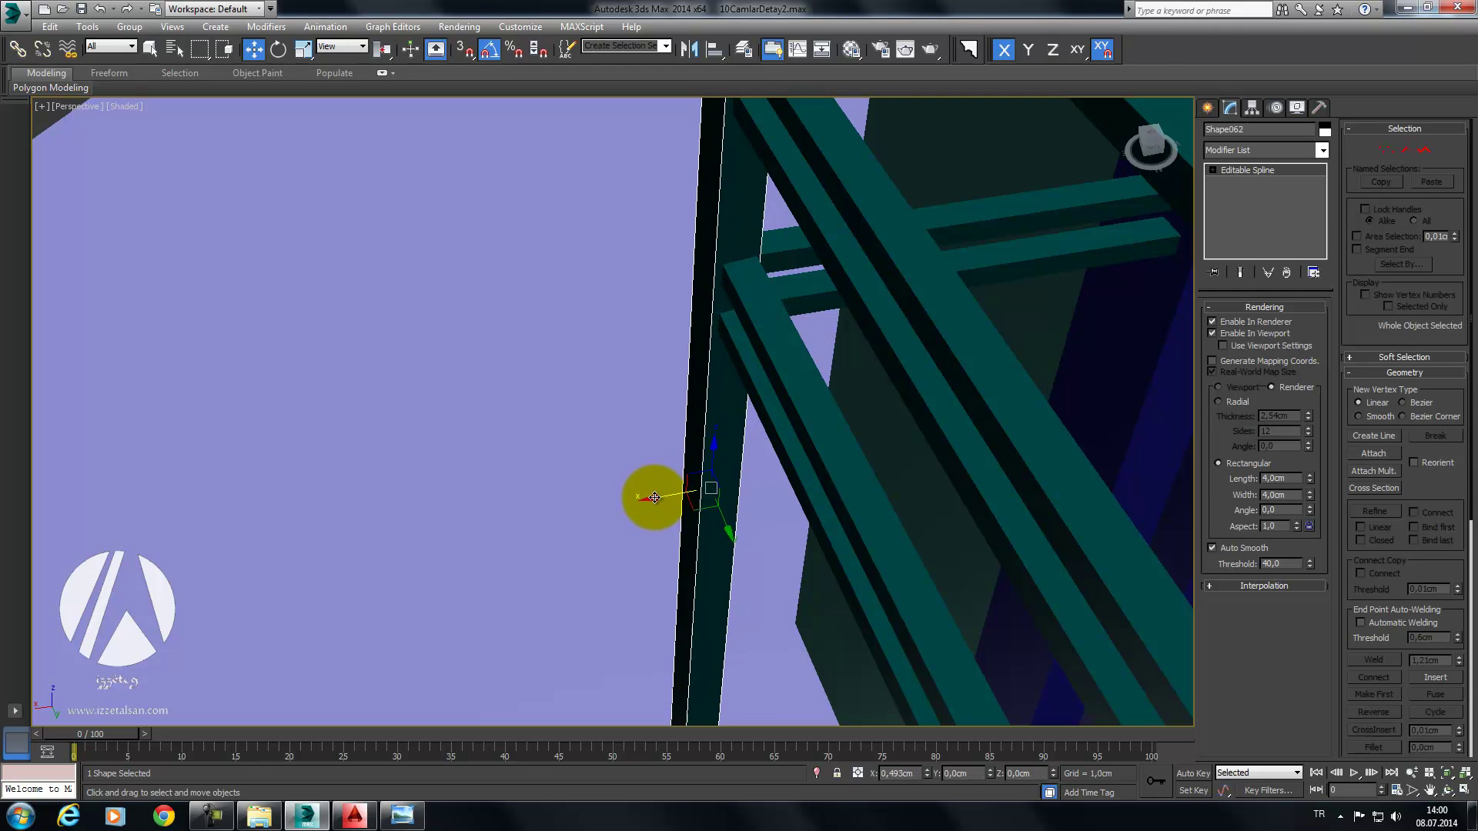
Step: Shift-clone the vertical bar along X, creating copy Shape063
scroll(709, 429, down, 5)
mouse_move(709, 429)
alt+middle_down()
mouse_move(857, 396)
mouse_move(940, 313)
mouse_move(1072, 616)
mouse_move(973, 501)
alt+middle_up()
scroll(901, 355, down, 3)
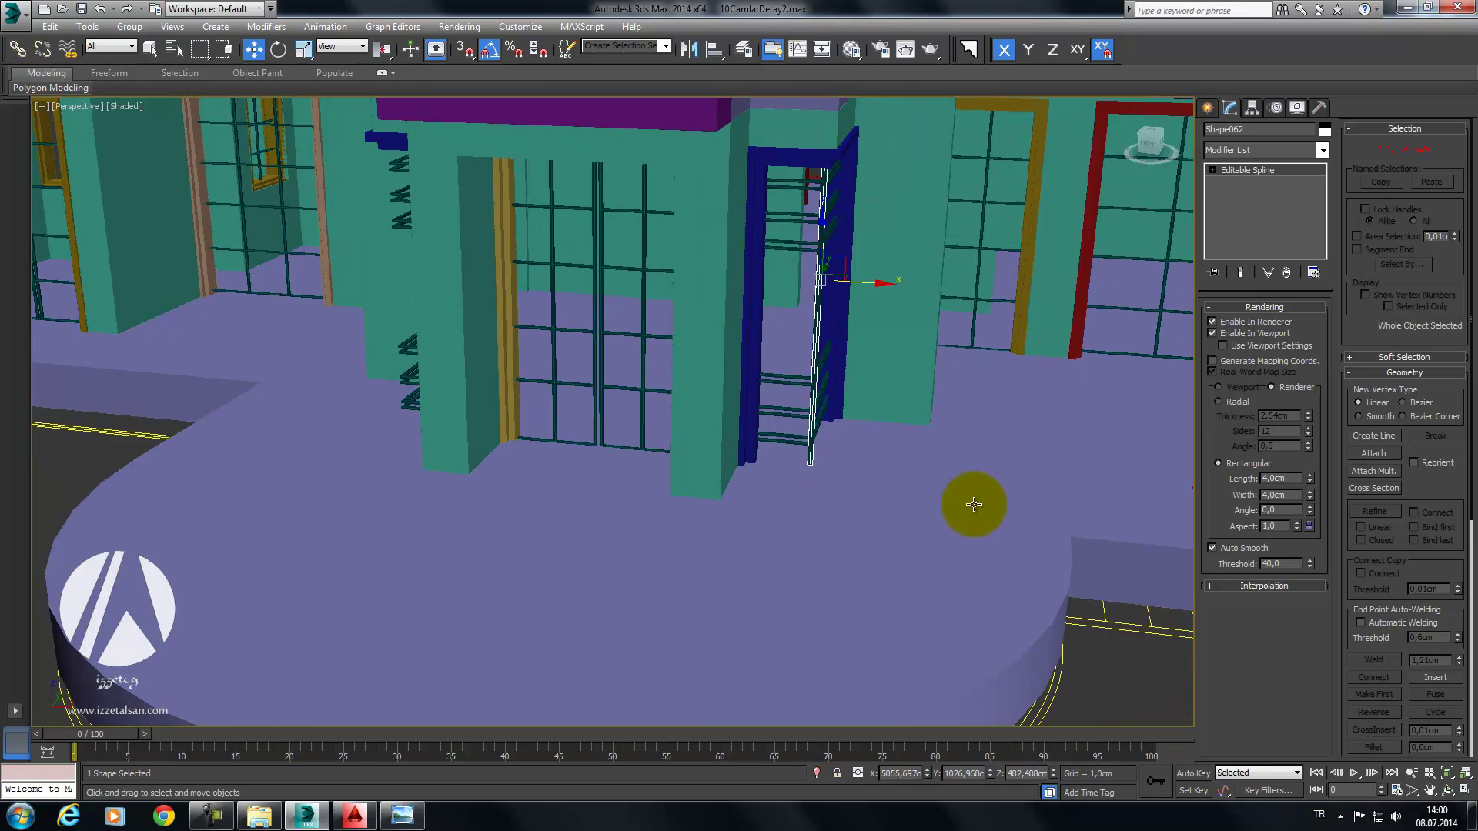
click(978, 537)
scroll(783, 366, up, 4)
alt+middle_drag(782, 366, 776, 386)
scroll(779, 383, up, 3)
click(759, 368)
shift+drag(807, 348, 458, 286)
click(739, 472)
Step: Snap the copied bar into place further left, then view the whole house
mouse_move(670, 413)
alt+middle_down()
mouse_move(581, 353)
mouse_move(494, 405)
mouse_move(574, 370)
mouse_move(587, 324)
alt+middle_up()
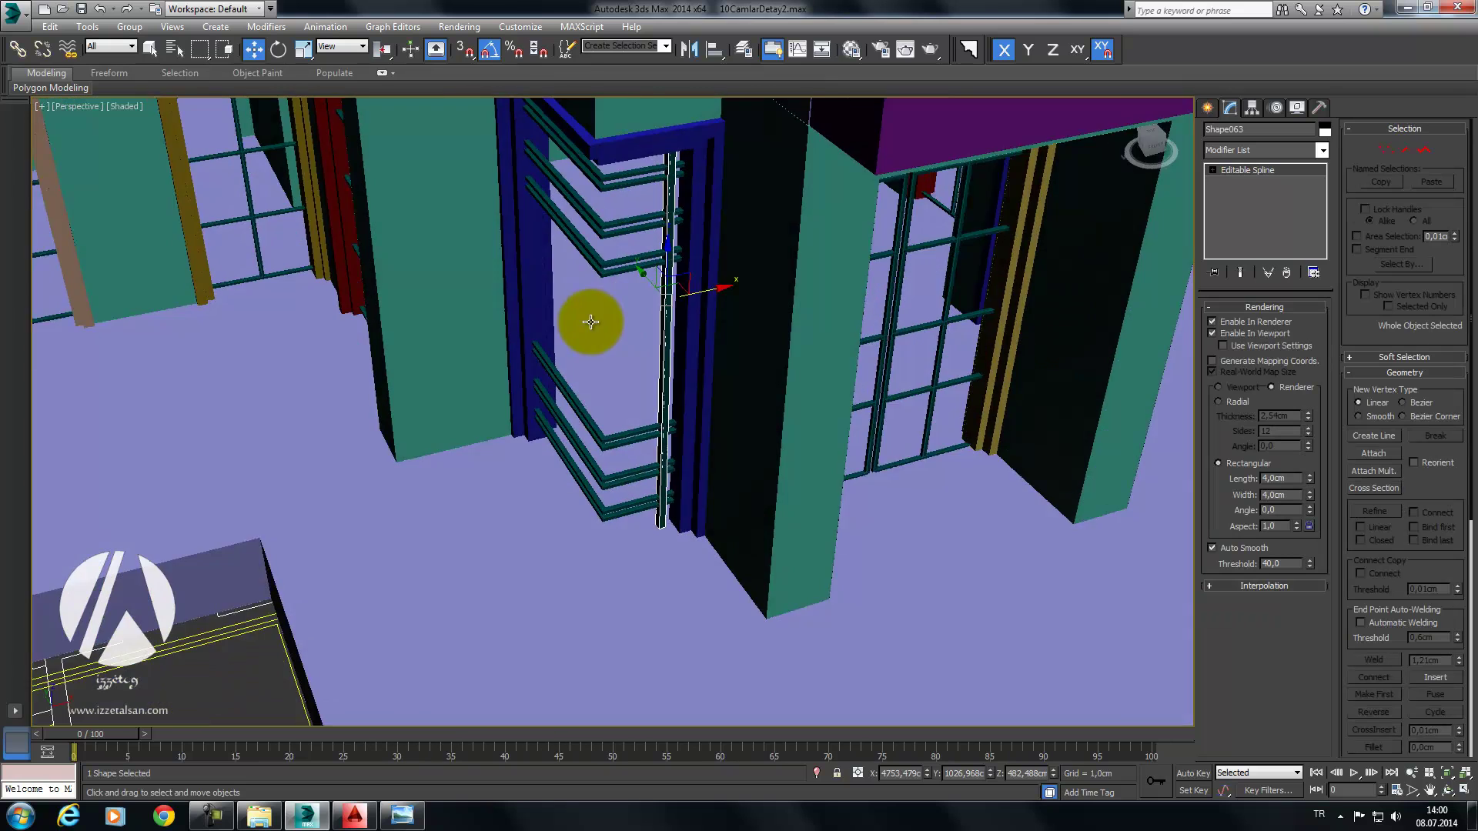
scroll(683, 322, up, 5)
mouse_move(700, 309)
mouse_down()
mouse_move(610, 320)
mouse_move(522, 264)
mouse_up()
scroll(675, 318, down, 3)
scroll(675, 319, down, 3)
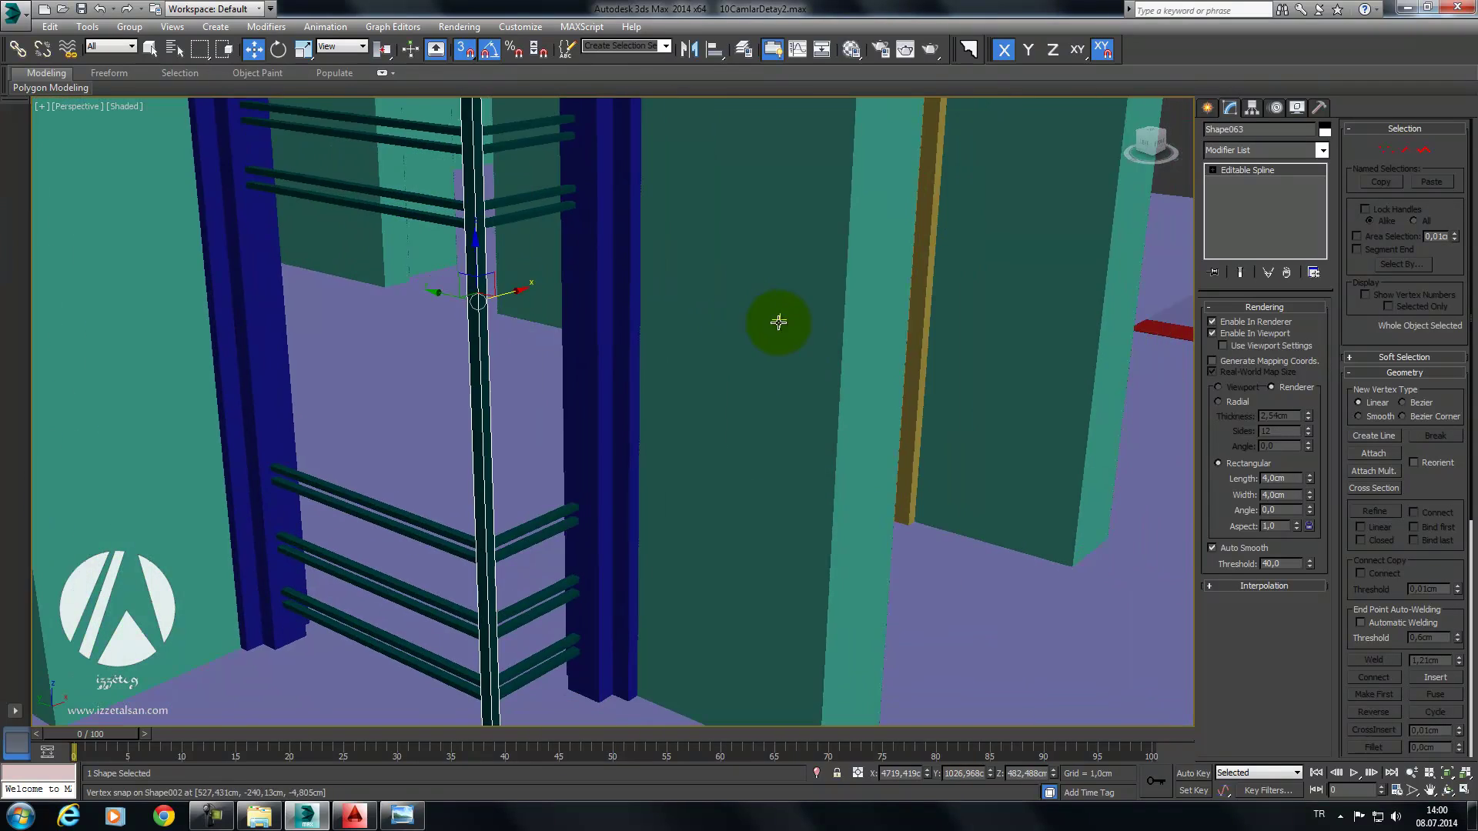
scroll(778, 316, down, 5)
click(1012, 243)
scroll(1013, 243, down, 10)
mouse_move(940, 331)
alt+middle_down()
mouse_move(830, 441)
mouse_move(845, 398)
alt+middle_up()
scroll(846, 398, down, 2)
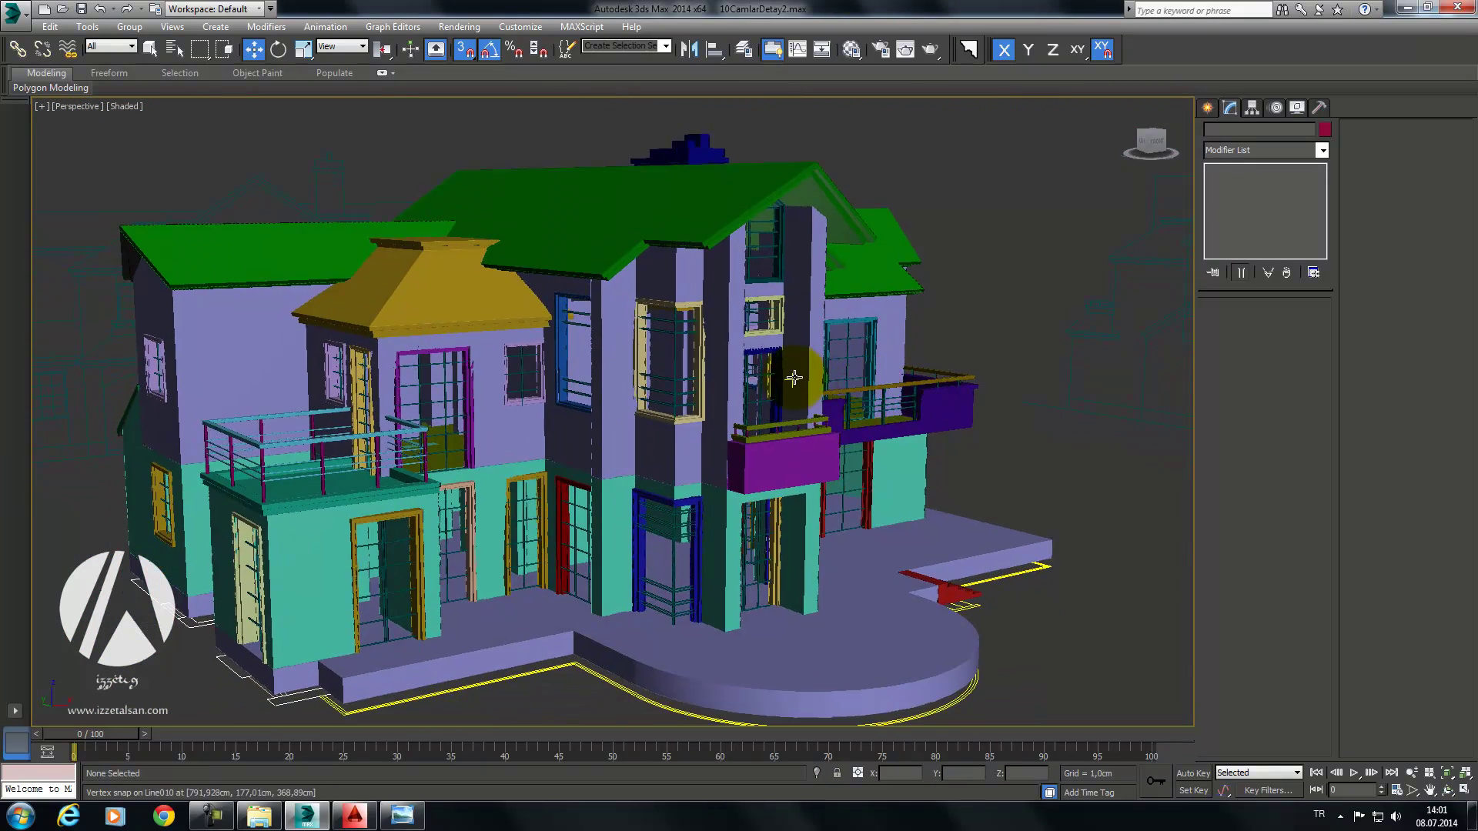
scroll(791, 372, down, 3)
middle_drag(716, 370, 689, 346)
scroll(689, 346, up, 2)
scroll(677, 370, up, 3)
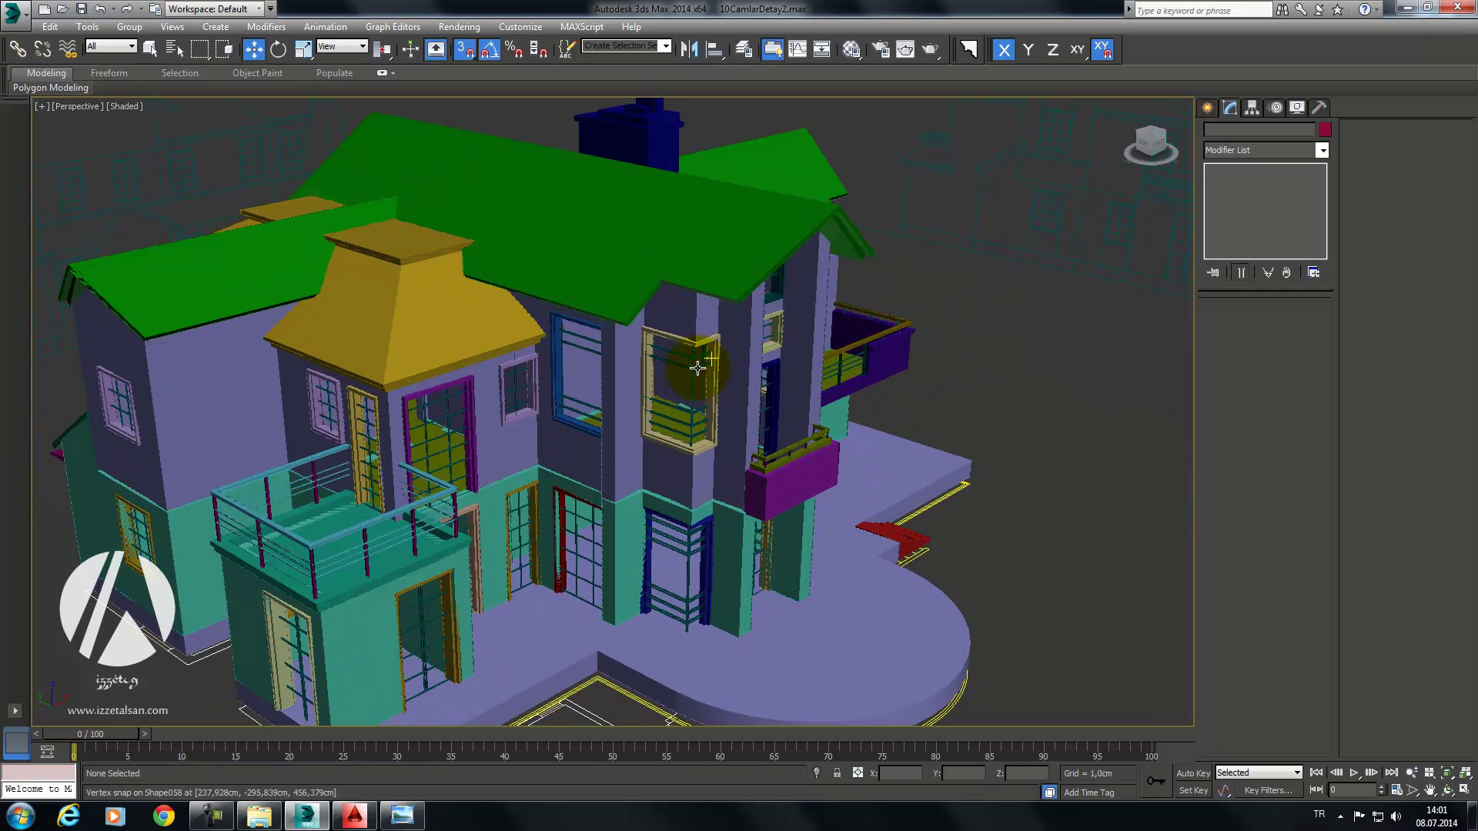
scroll(628, 338, up, 2)
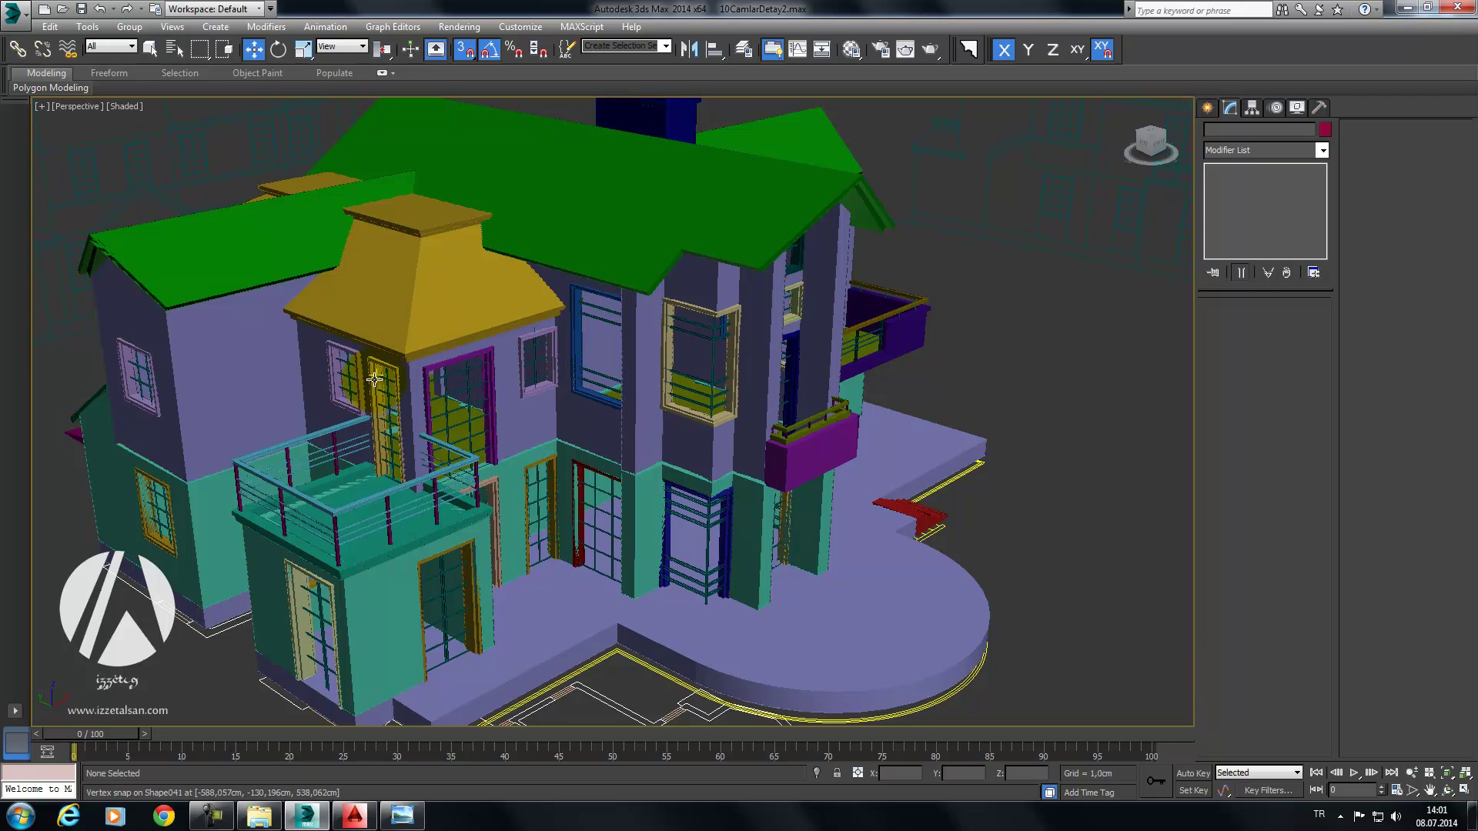
alt+middle_drag(446, 362, 441, 392)
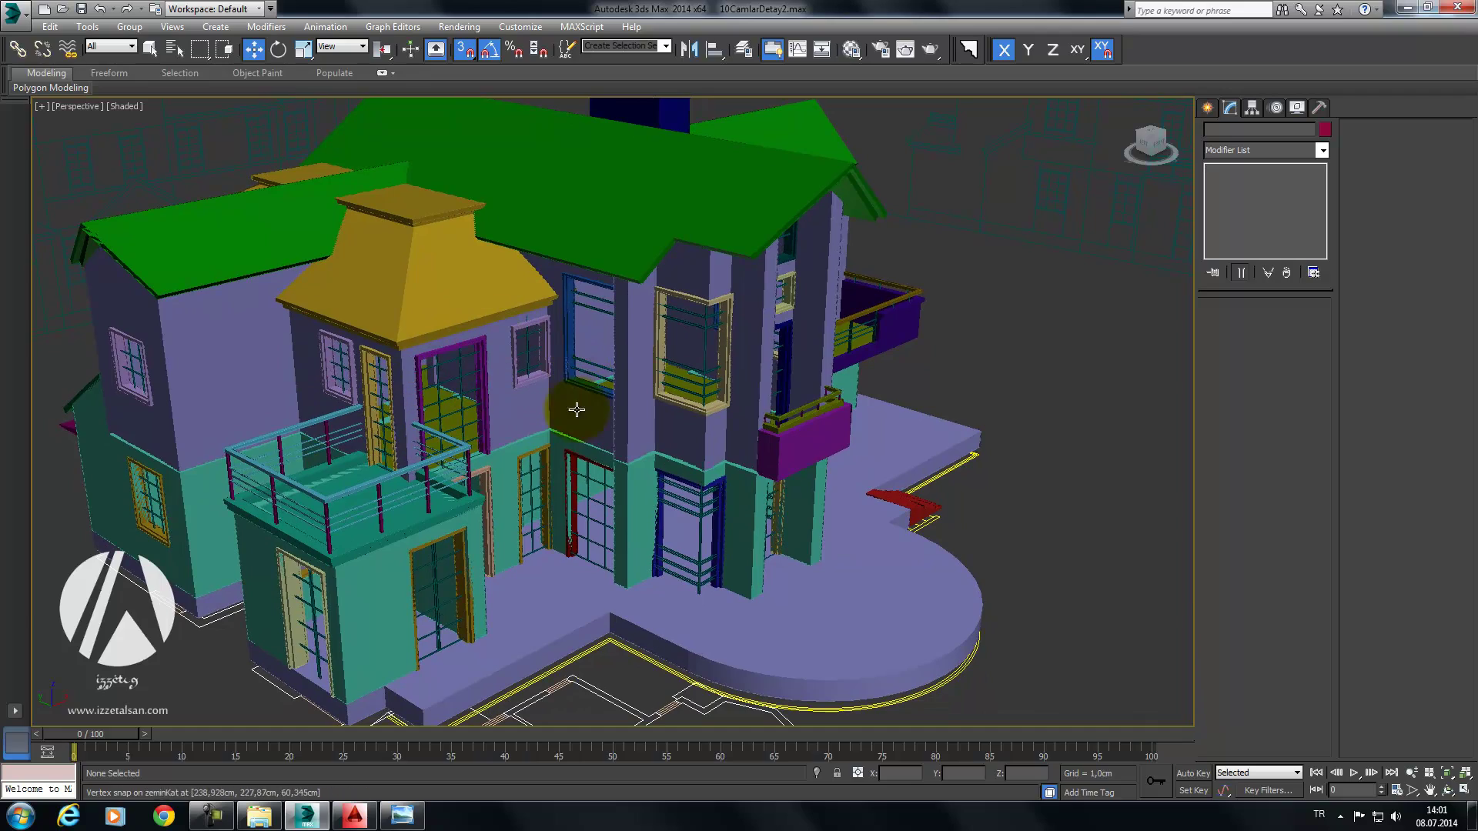
mouse_move(772, 430)
alt+middle_down()
mouse_move(739, 454)
mouse_move(988, 352)
alt+middle_up()
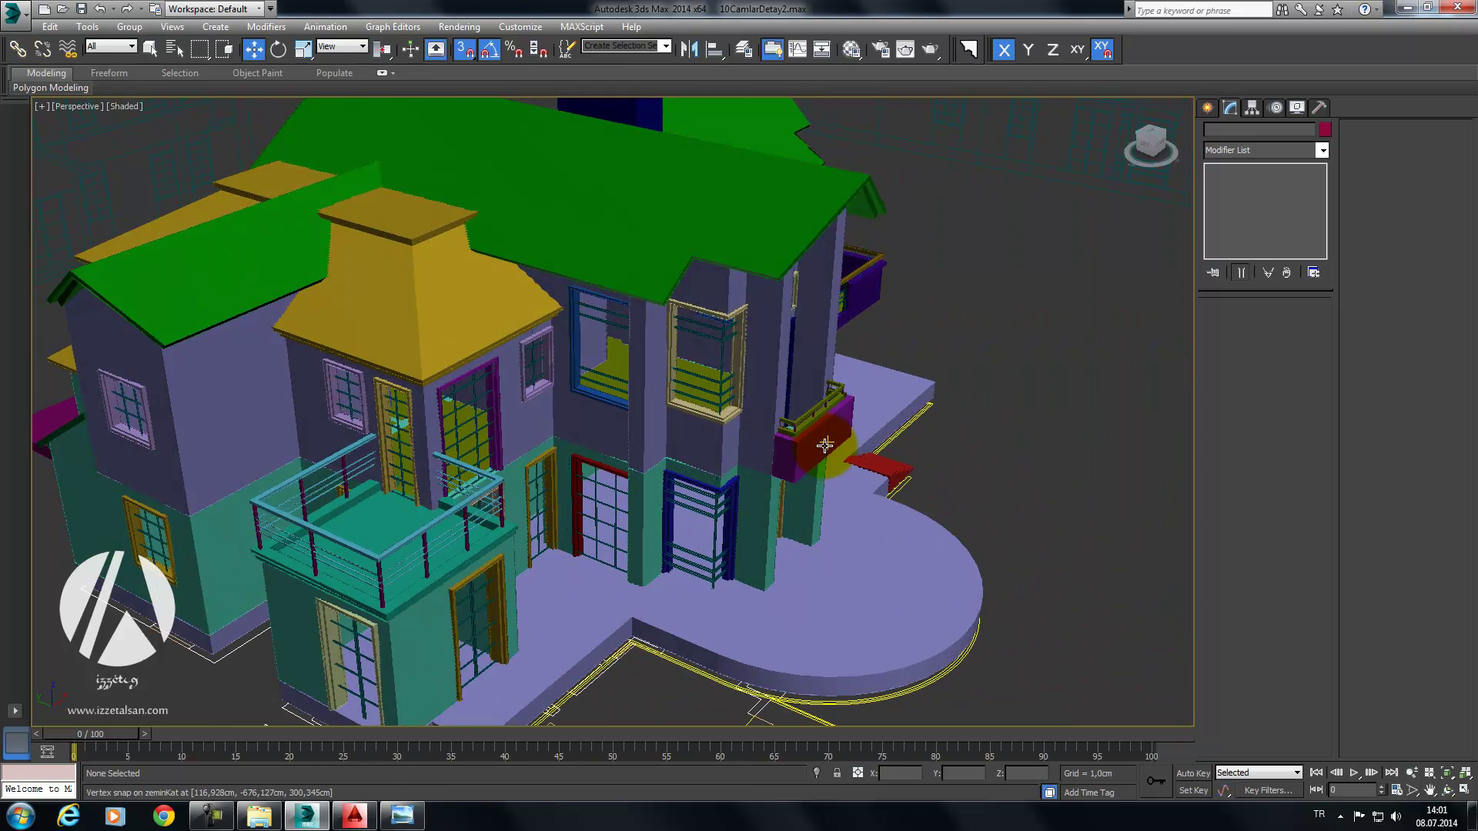
alt+middle_drag(888, 366, 891, 351)
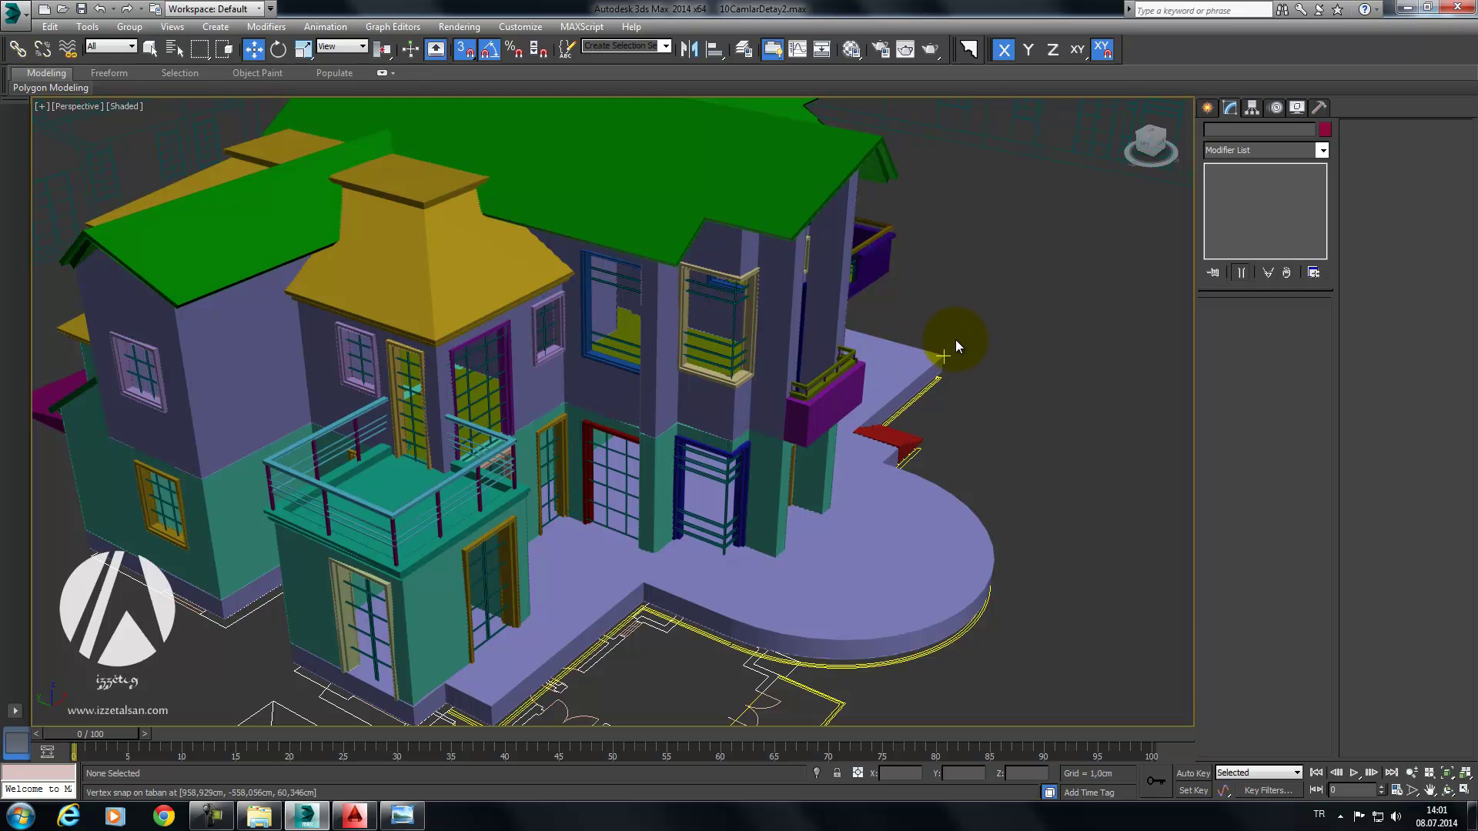
scroll(955, 340, down, 1)
scroll(947, 346, down, 2)
scroll(951, 362, down, 3)
scroll(945, 388, down, 2)
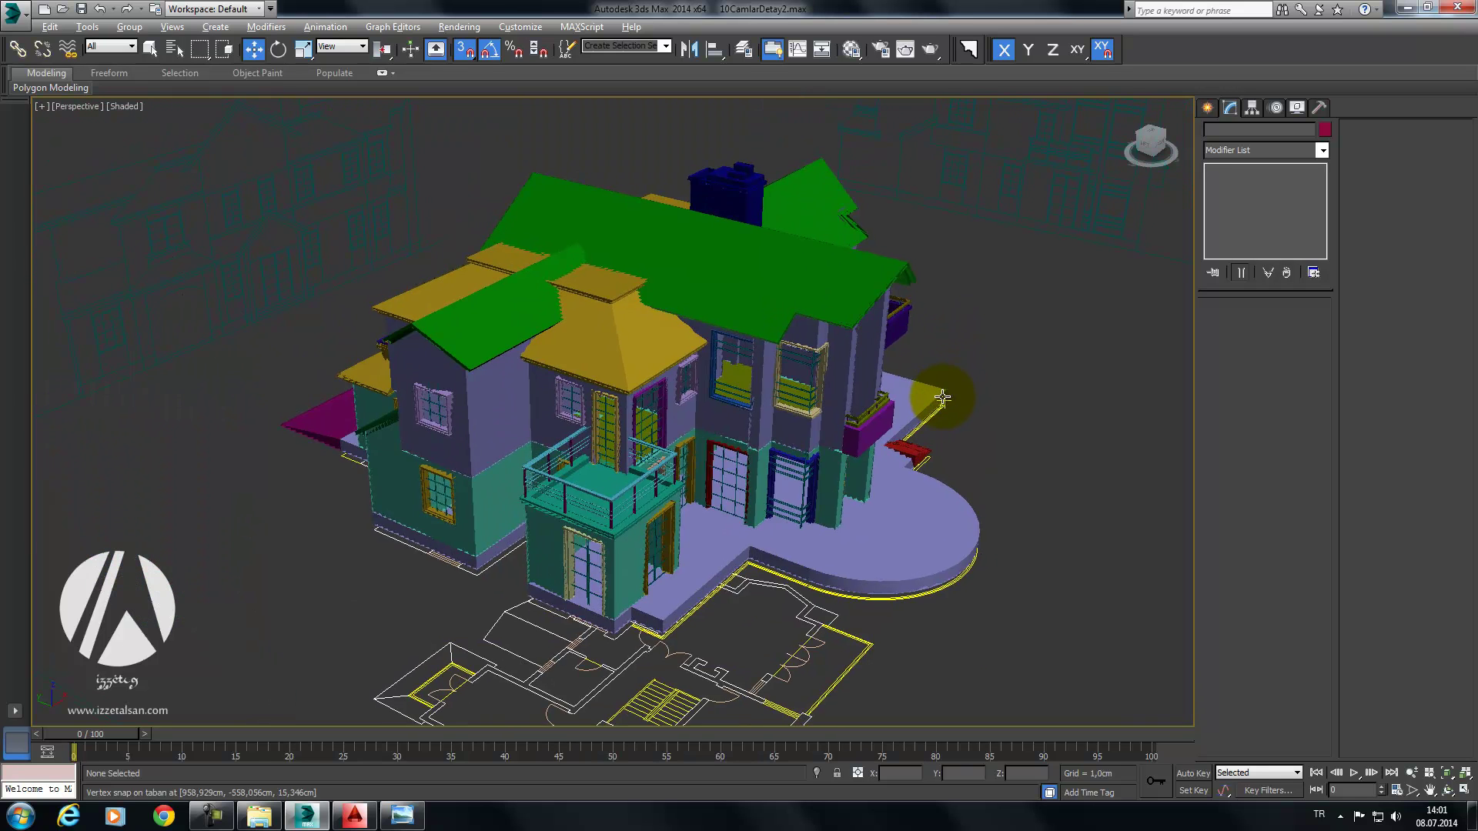
alt+middle_drag(943, 397, 991, 358)
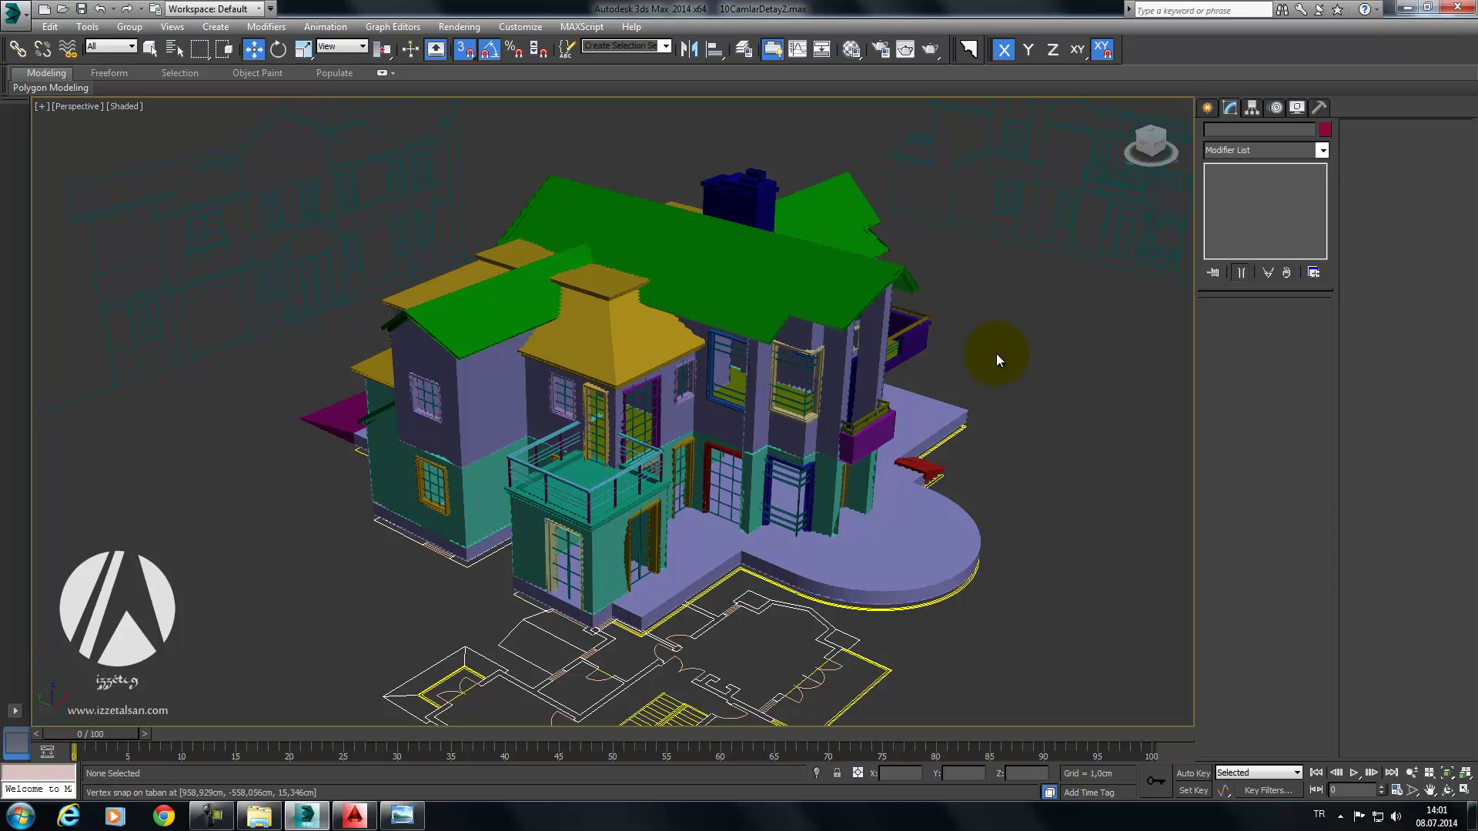